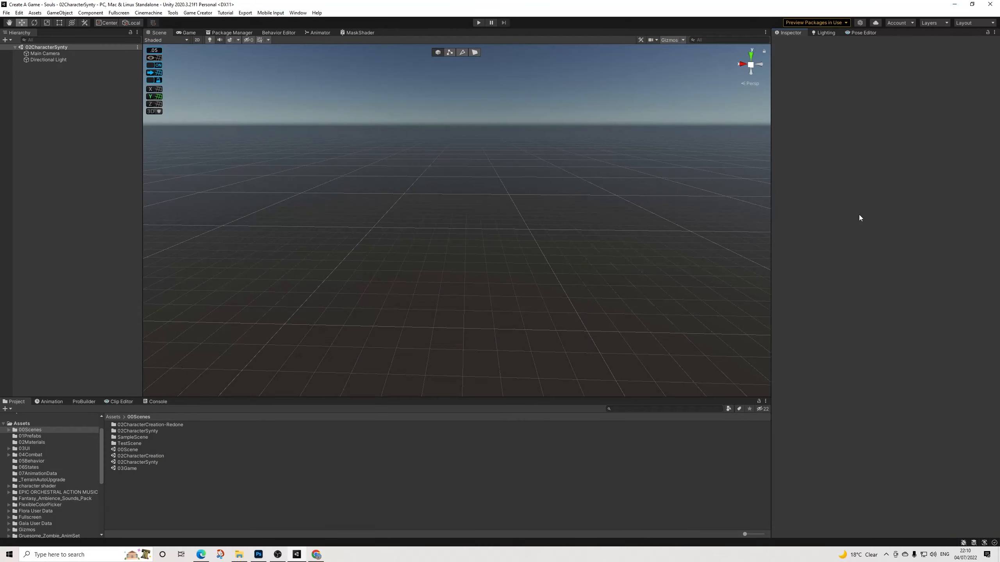
right_click_drag(517, 197, 472, 180)
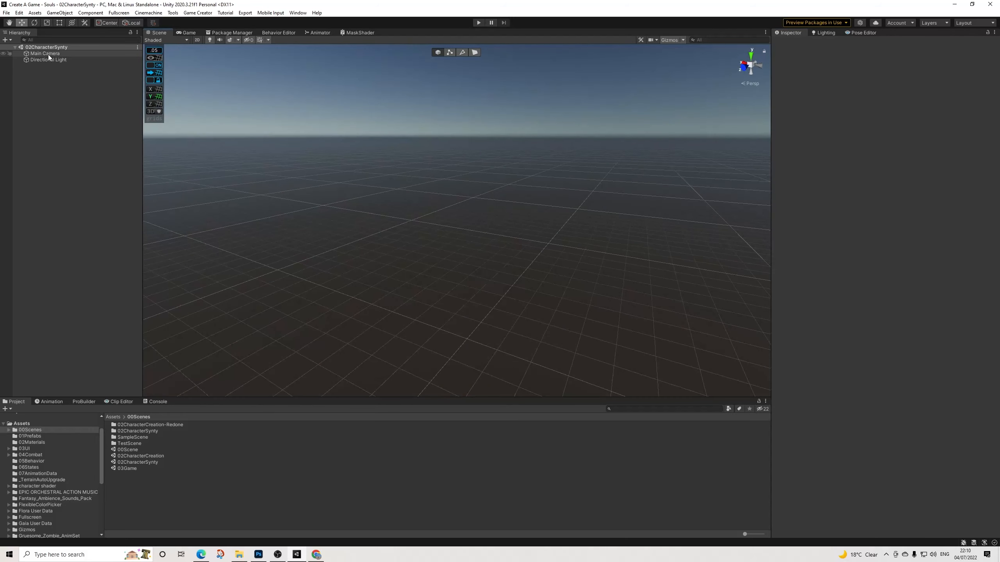
right_click_drag(286, 112, 336, 123)
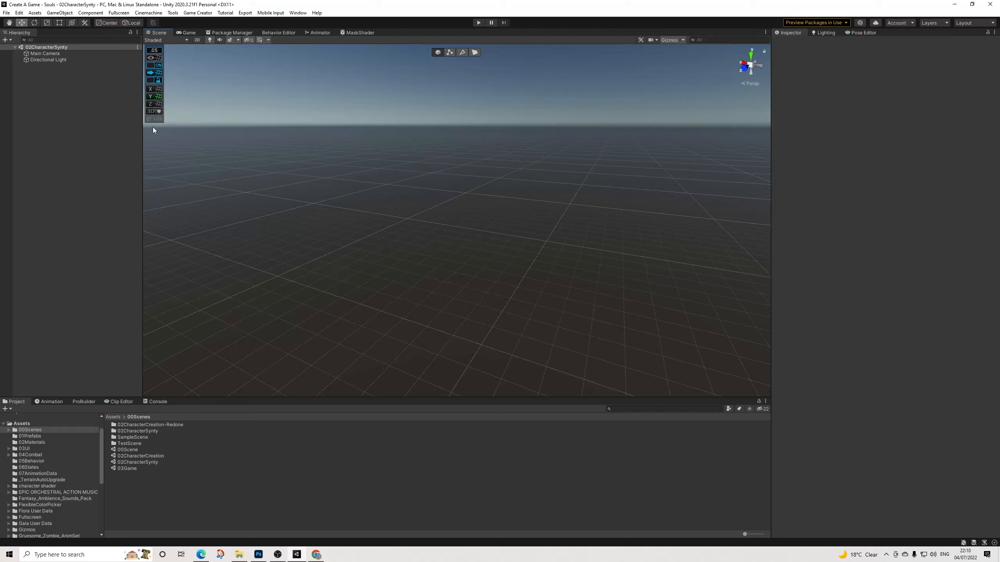
scroll(40, 489, "down", 5)
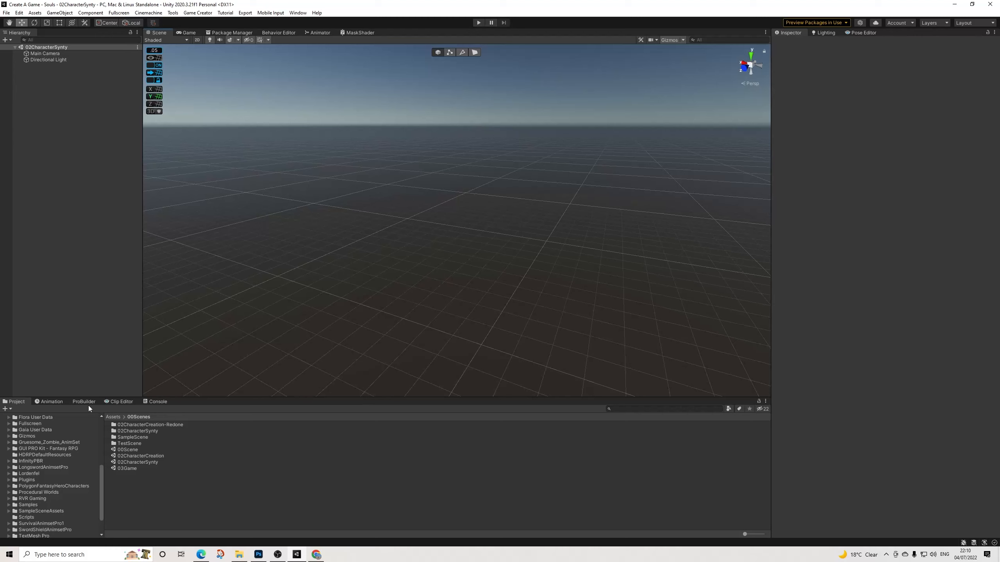
Step: Add a 3D plane to the scene and set its position to 0, 0, 0
right_click(50, 95)
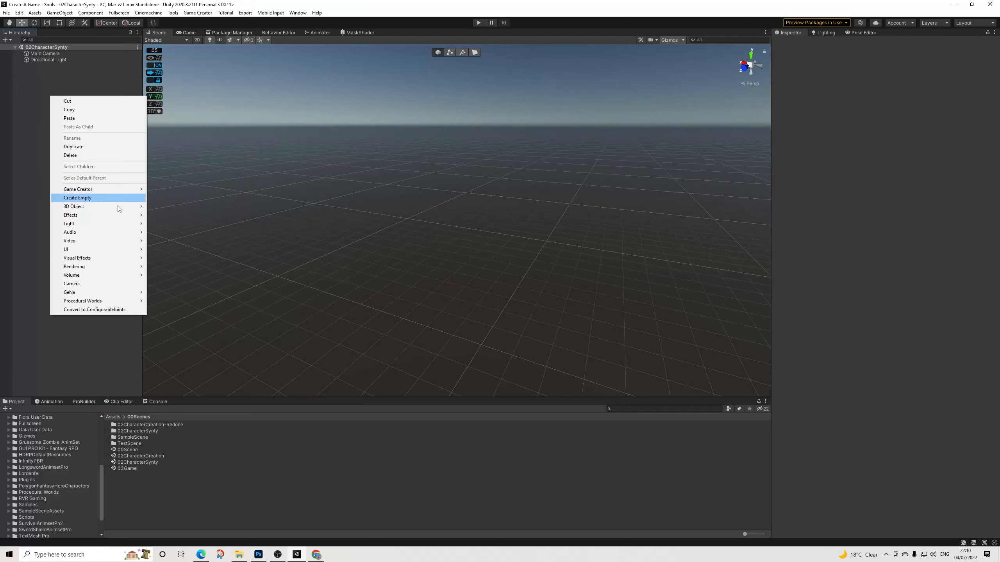
mouse_move(125, 206)
left_click(163, 241)
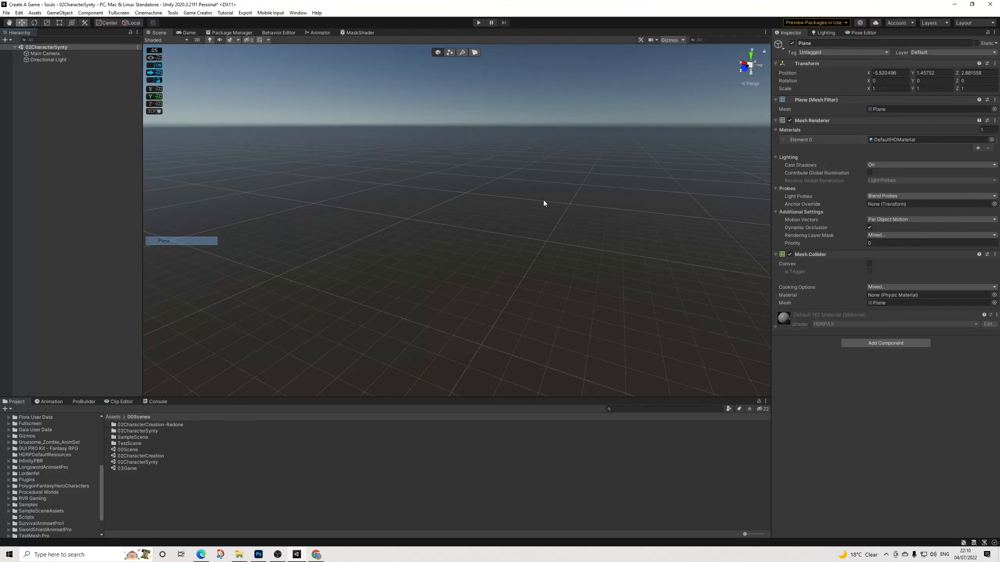
left_click(899, 73)
type("0")
key("Tab")
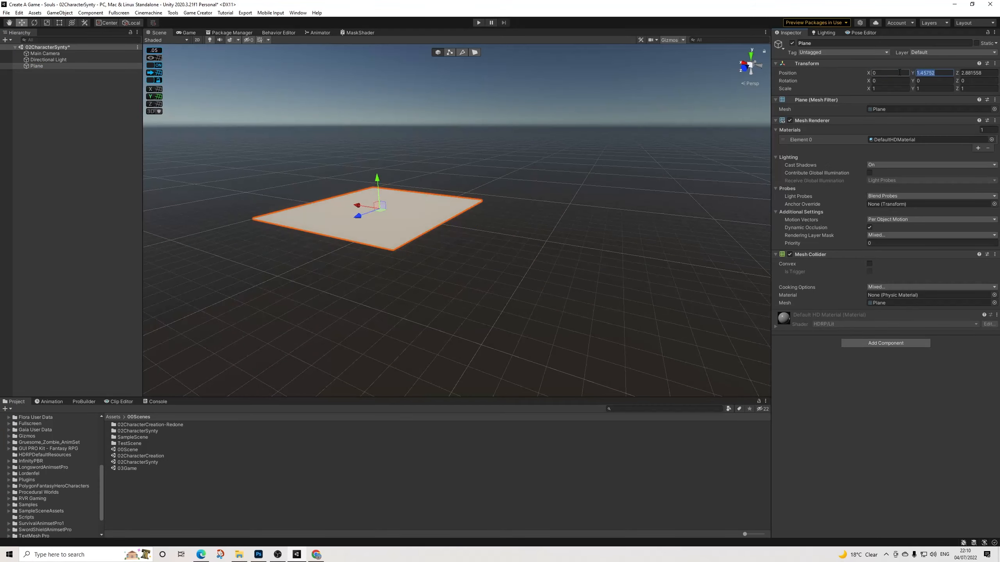
type("0")
key("Tab")
type("0")
Step: Set the plane's X and Z scale to 10
left_click(906, 89)
type("10")
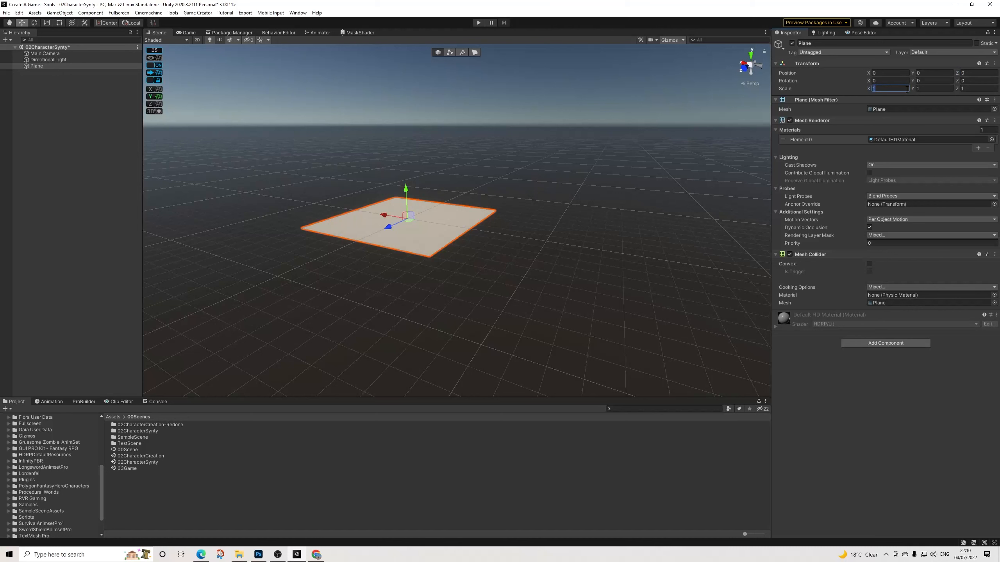
key("Tab")
key("Tab")
type("10")
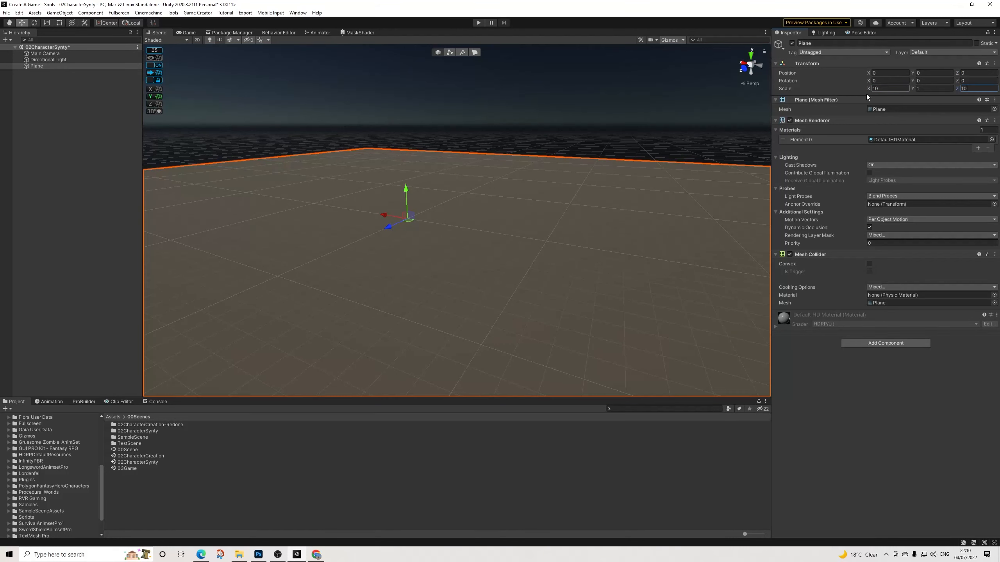
left_click(61, 97)
left_click_drag(487, 149, 409, 162, "alt")
left_click(56, 61)
left_click(44, 80)
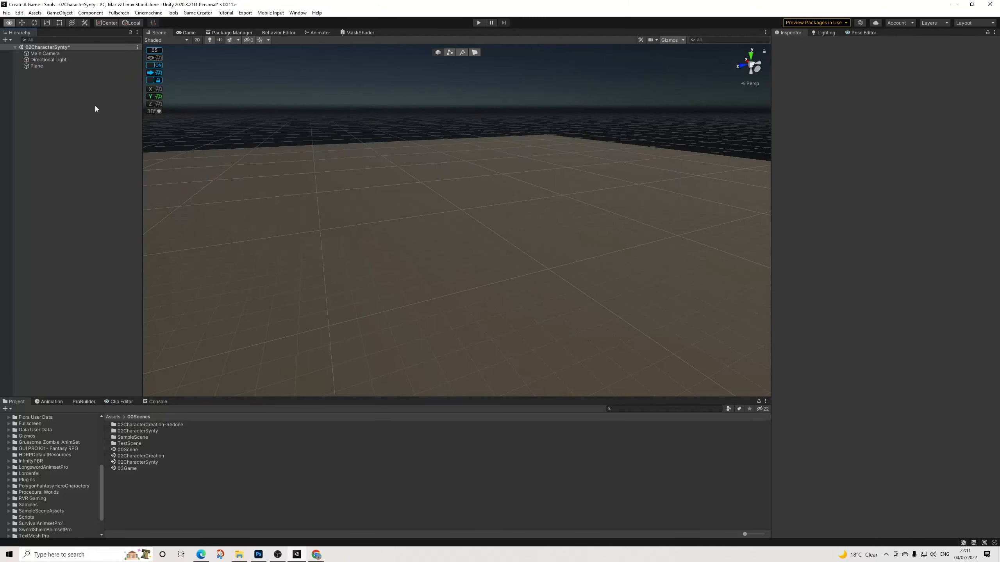
left_click_drag(328, 143, 454, 155, "alt")
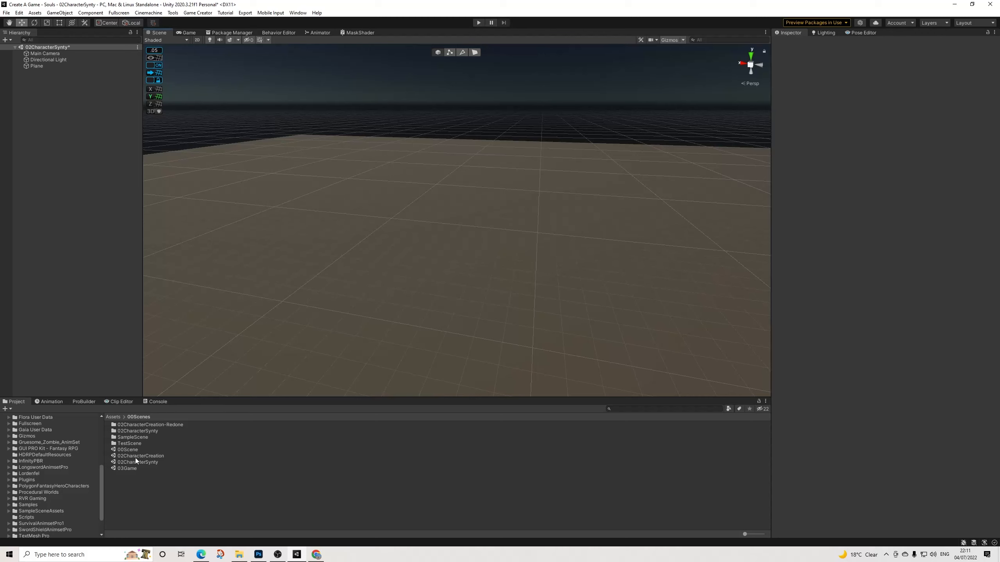
Step: Place the ModularCharacters prefab from PolygonFantasyHeroCharacters/Prefabs in the scene and frame it in the view
left_click(57, 486)
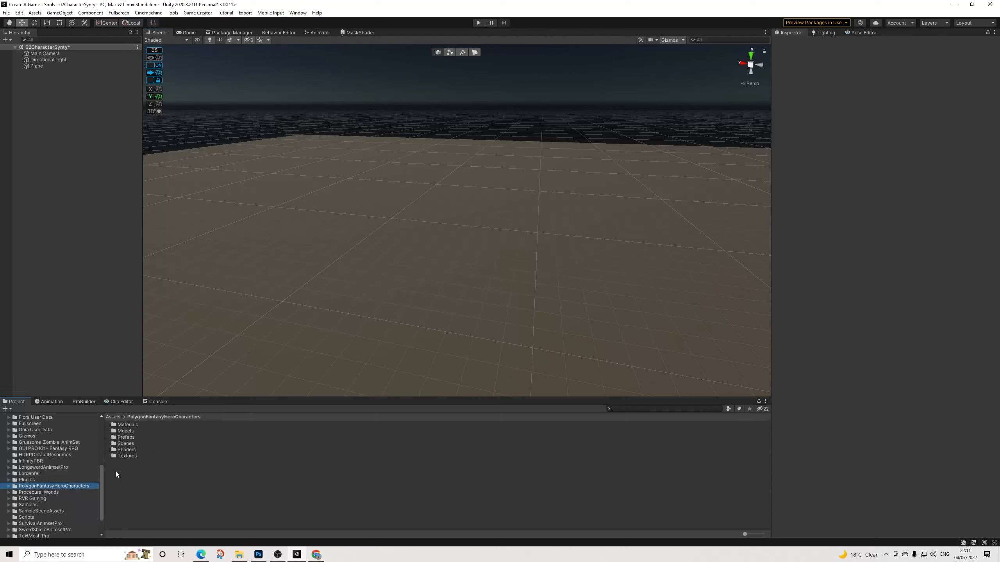
double_click(129, 438)
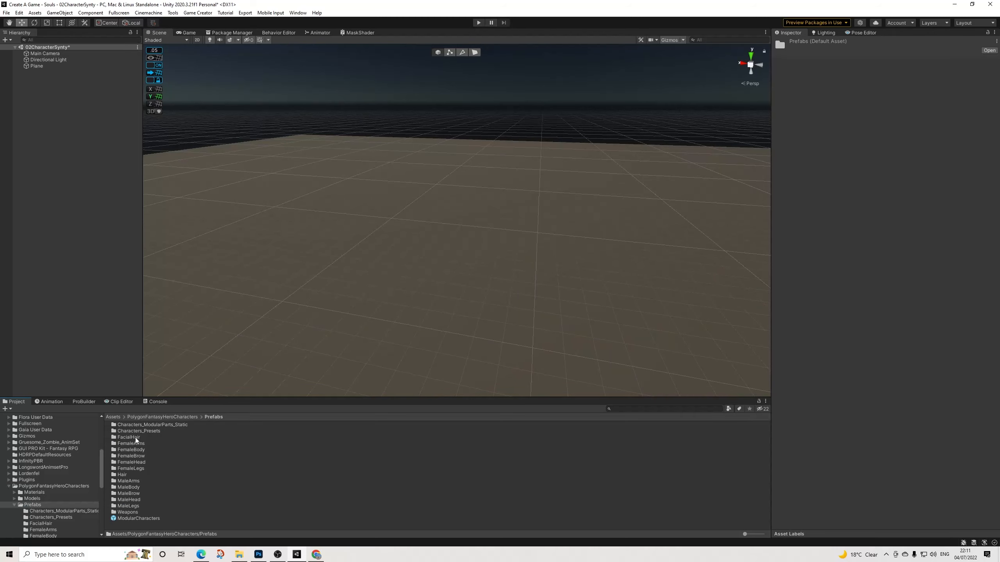
left_click_drag(133, 519, 69, 143)
key("f")
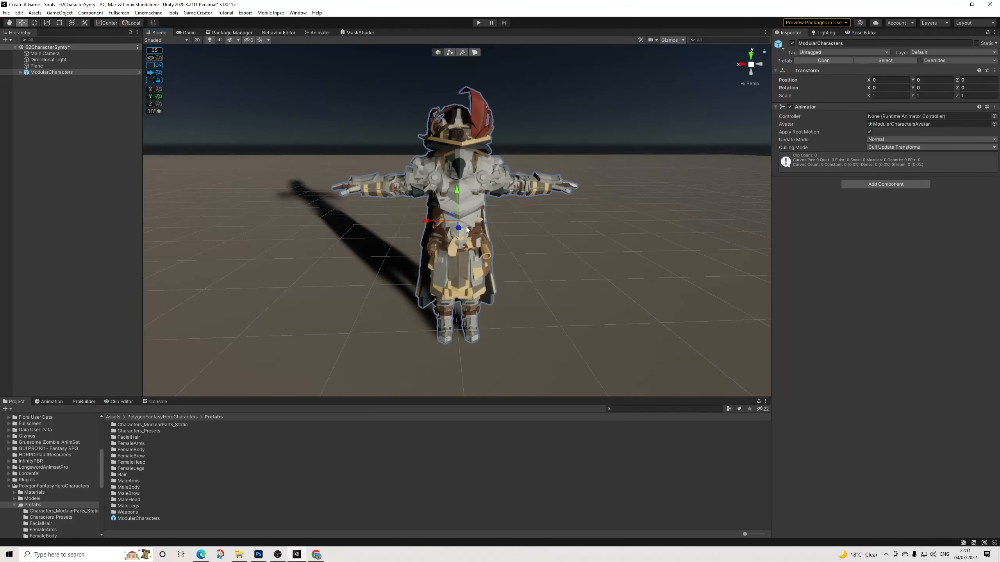
middle_click_drag(466, 227, 453, 231)
Step: Examine the placed ModularCharacters object and the child groups nested inside it
left_click(20, 72)
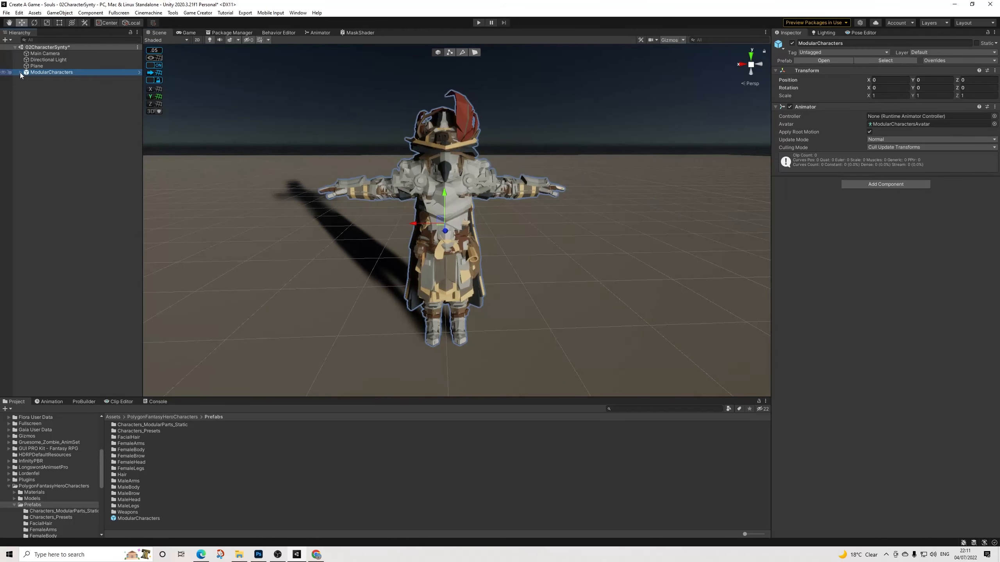
key("alt")
left_click_drag(175, 217, 427, 198, "alt")
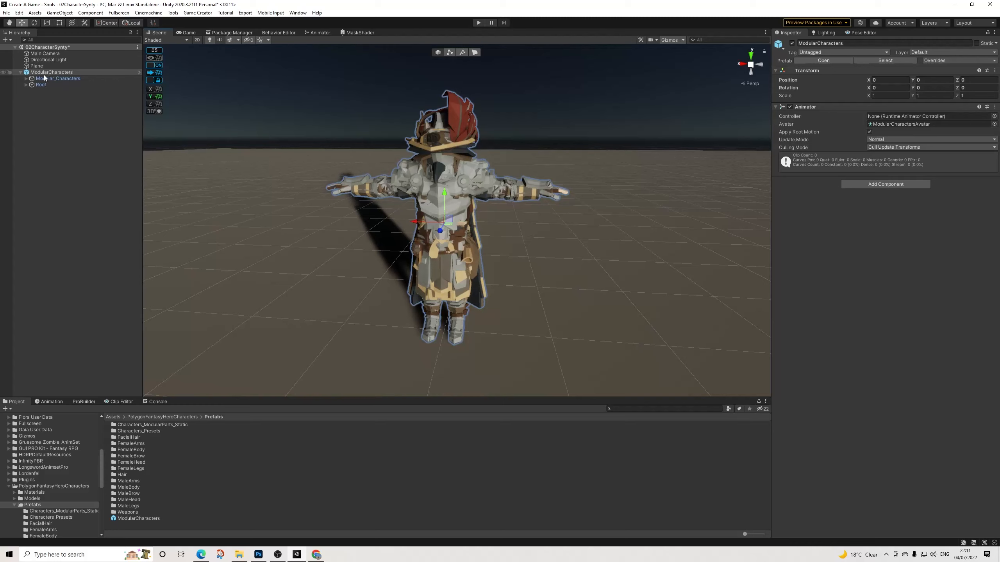
left_click(26, 78)
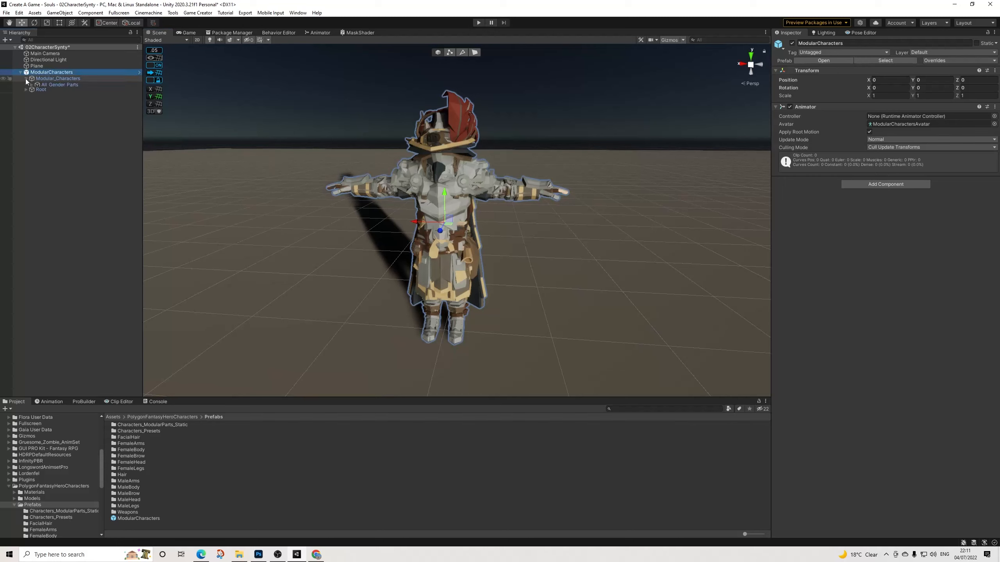
right_click(48, 72)
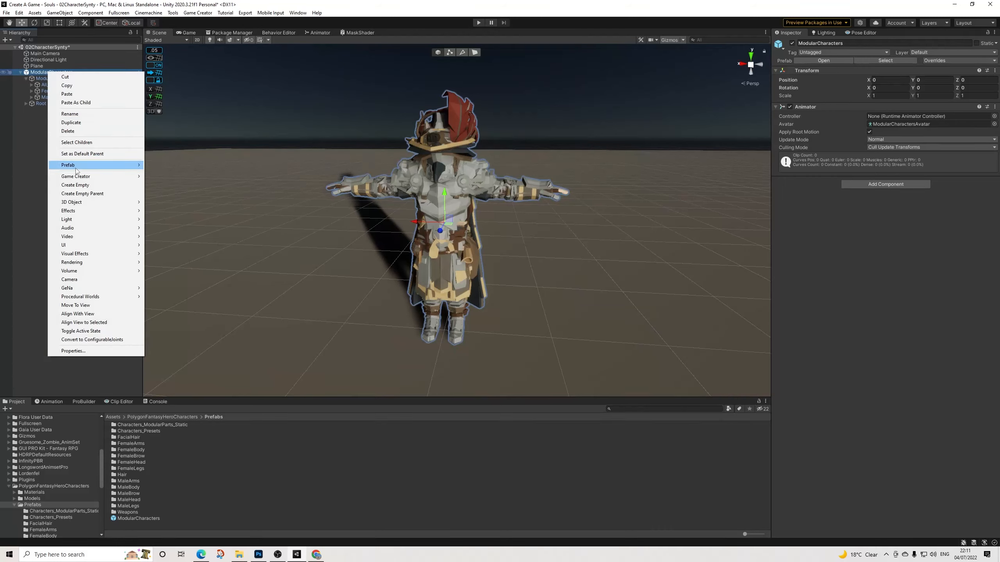
left_click(28, 141)
left_click(20, 73)
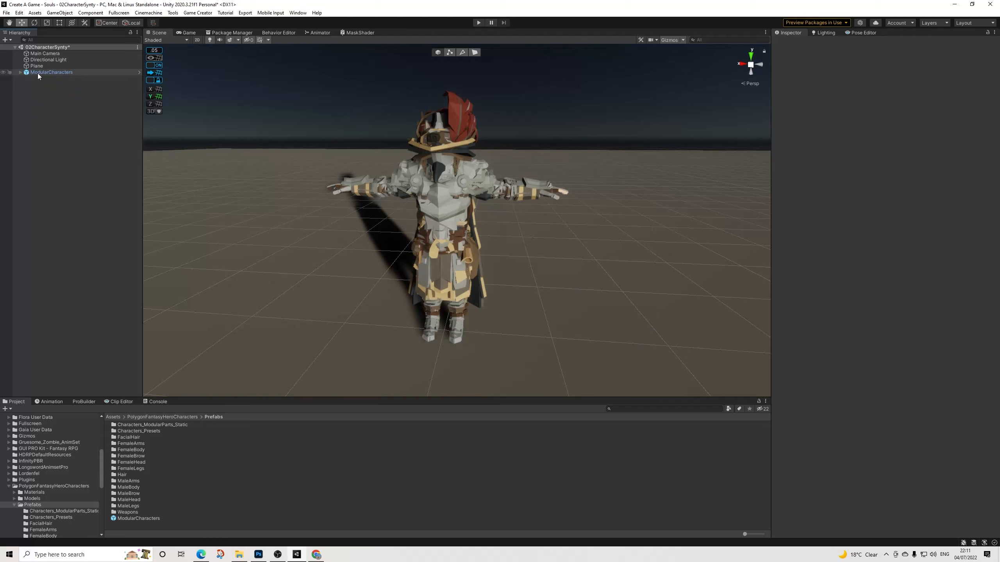
Step: Duplicate ModularCharacters and unpack the duplicate from its prefab
left_click(39, 73)
key("ctrl+d")
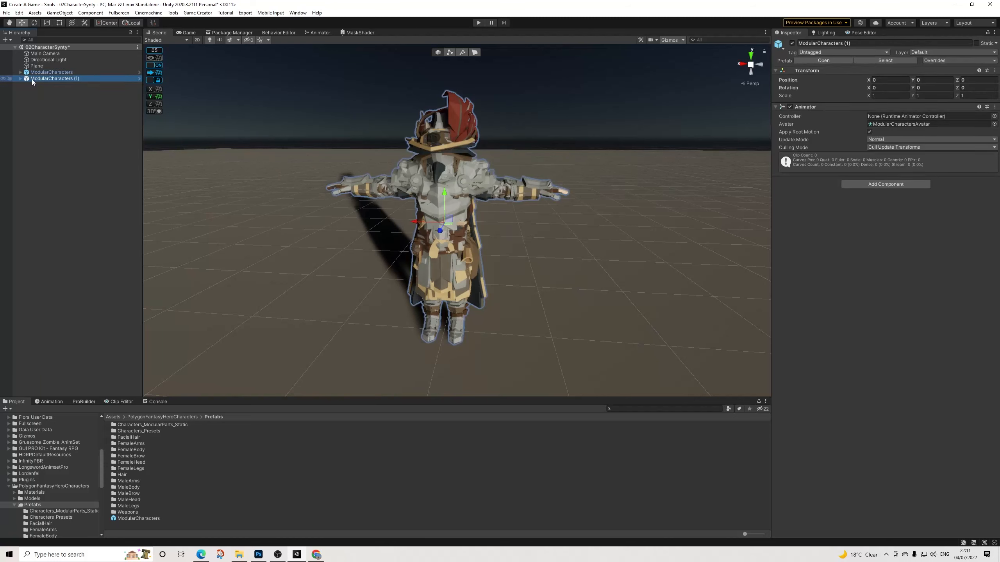
right_click(32, 80)
mouse_move(97, 173)
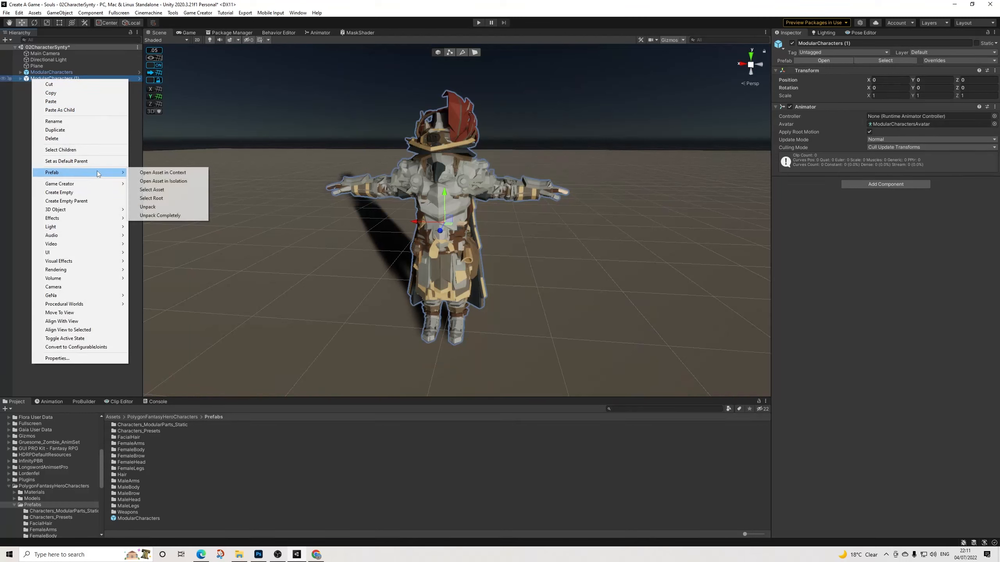
left_click(147, 206)
Step: Delete All_Gender_Parts, Female_Parts and Male_Parts from Modular_Characters inside the unpacked duplicate
left_click(20, 79)
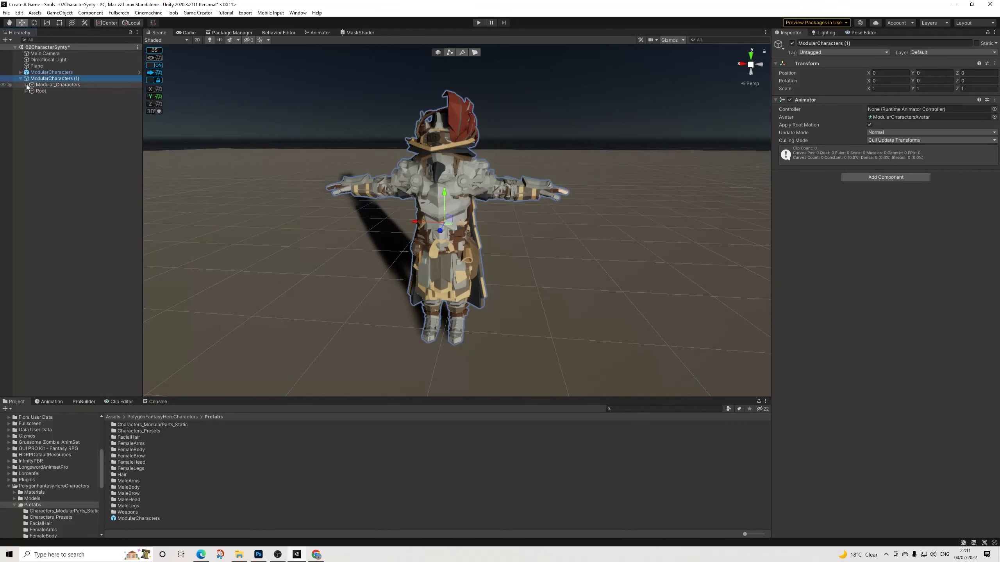
left_click(25, 86)
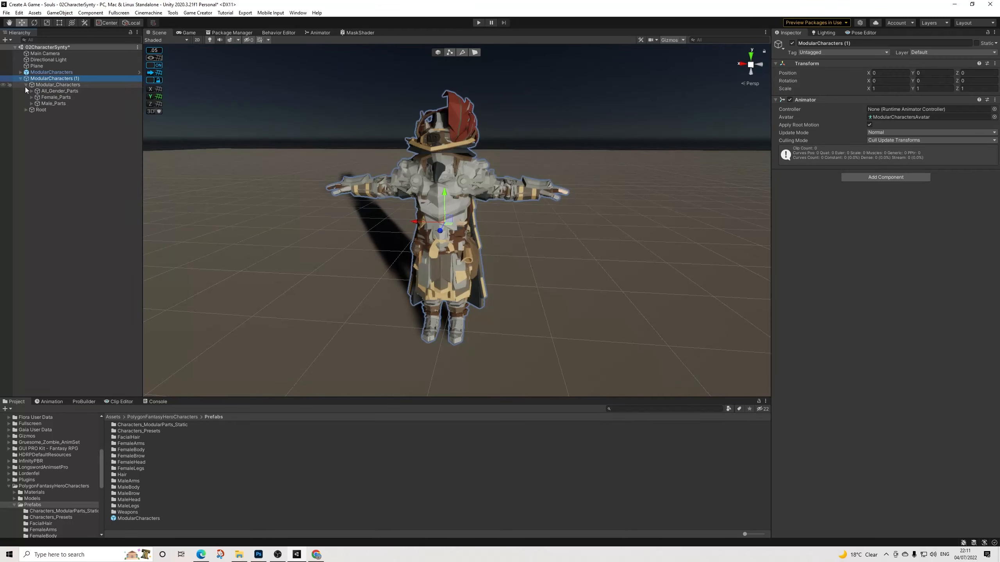
left_click(50, 103)
left_click(54, 92, "shift")
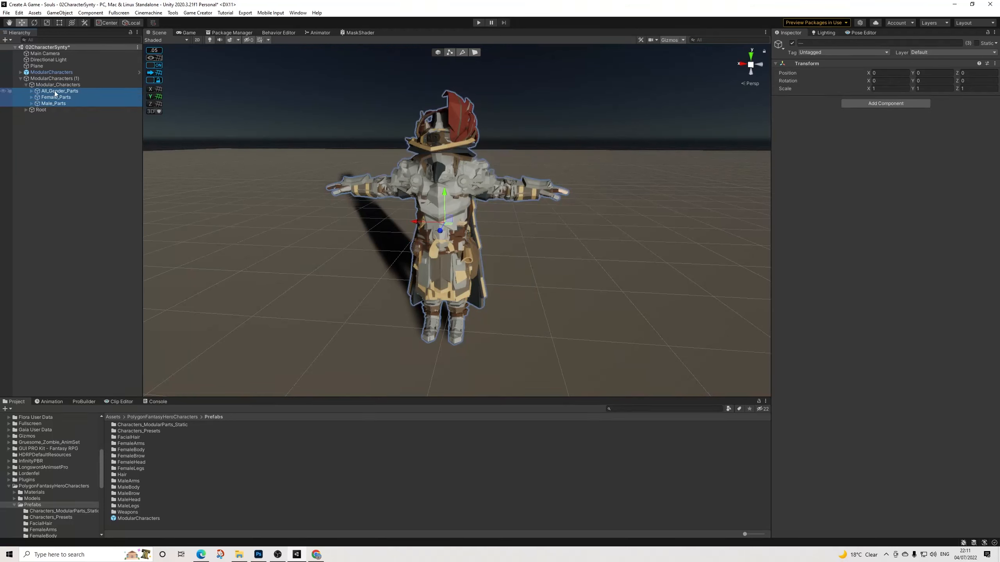
Step: Deactivate the original ModularCharacters object, rename it DefaultPlayer and copy that name
left_click_drag(55, 90, 51, 71)
left_click(792, 43)
left_click(858, 43)
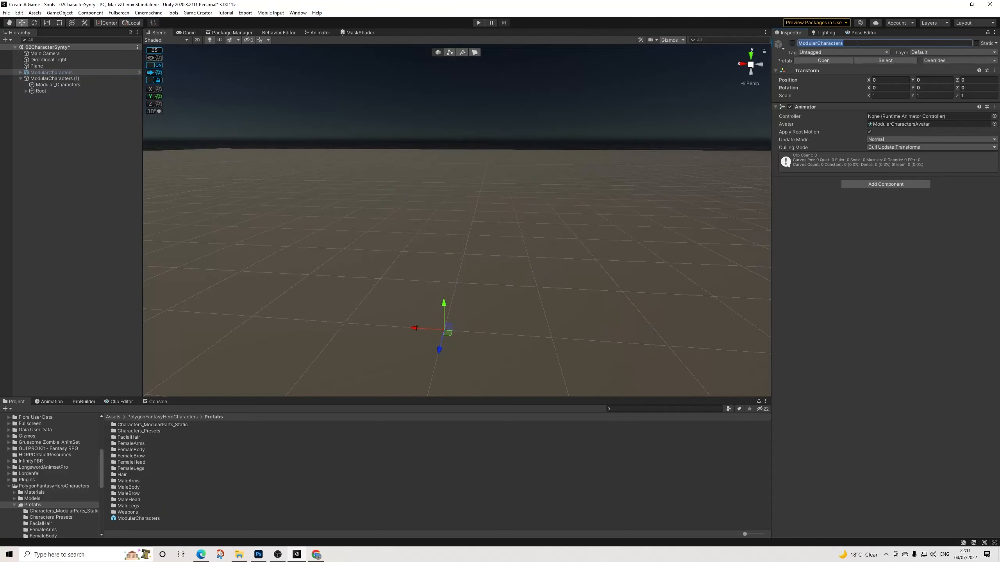
type("DefaultCharater")
double_click(858, 44)
type("DefaultPlayer")
key("Return")
key("ctrl+c")
Step: Rename the stripped duplicate DefaultPlayer and save it as a prefab in the PolygonFantasyHeroCharacters/Prefabs folder
left_click(50, 79)
left_click(860, 44)
key("ctrl+v")
key("Return")
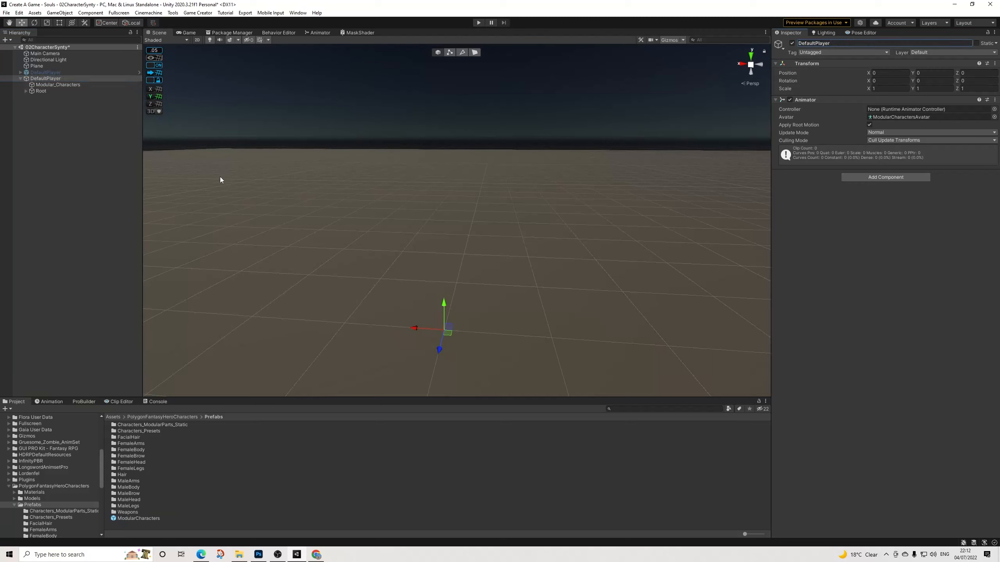
left_click_drag(49, 80, 127, 522)
Step: Turn off Apply Root Motion on DefaultPlayer, set its culling mode to Always Animate, and apply all overrides to the prefab
left_click(55, 78)
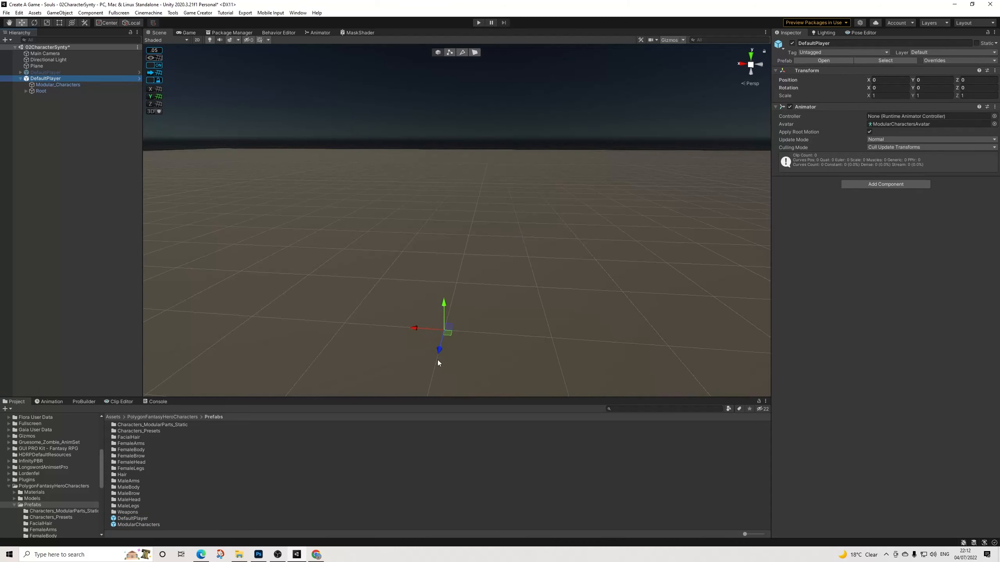
key("f")
scroll(453, 275, "up", 5)
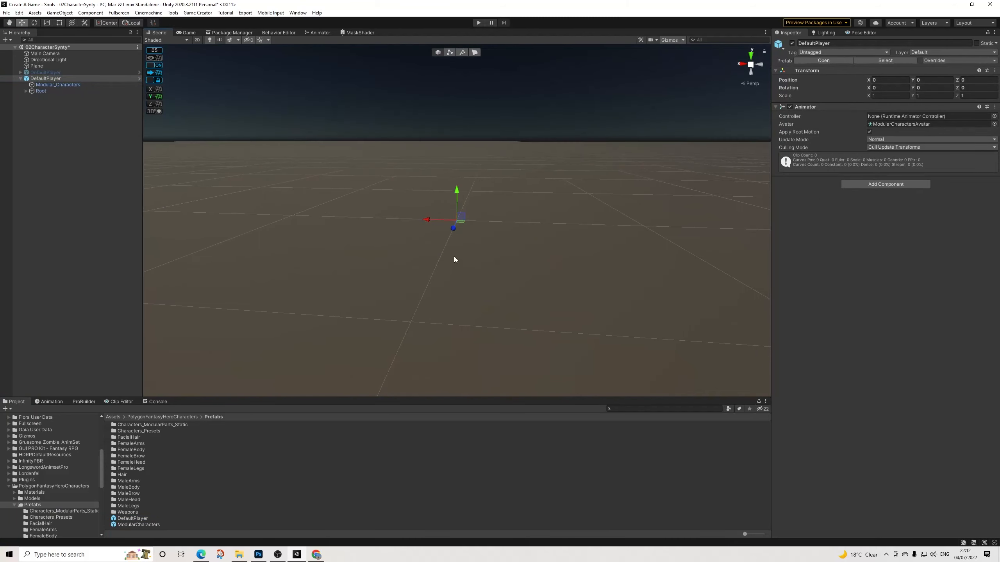
middle_click_drag(498, 224, 420, 341)
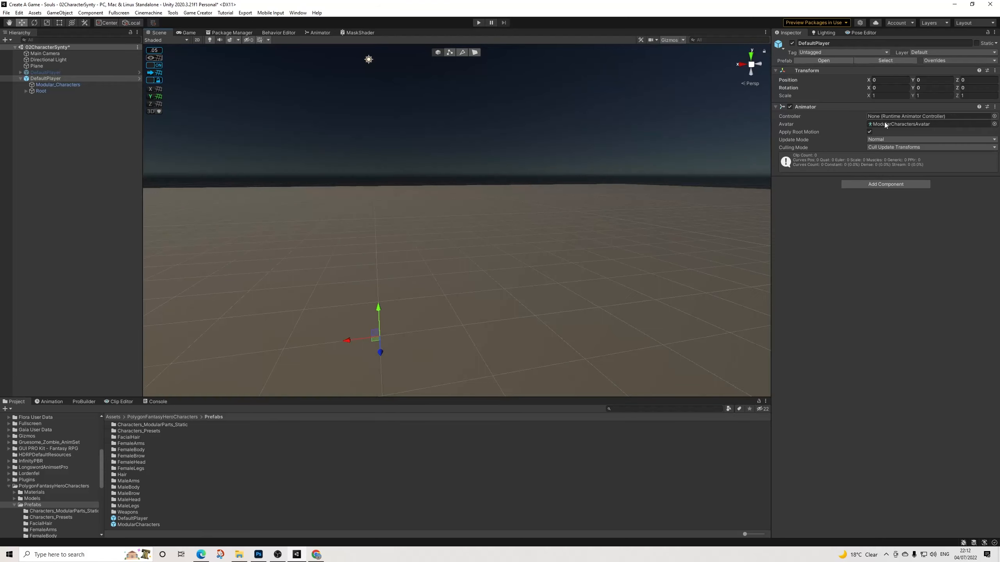
left_click(869, 132)
left_click(886, 147)
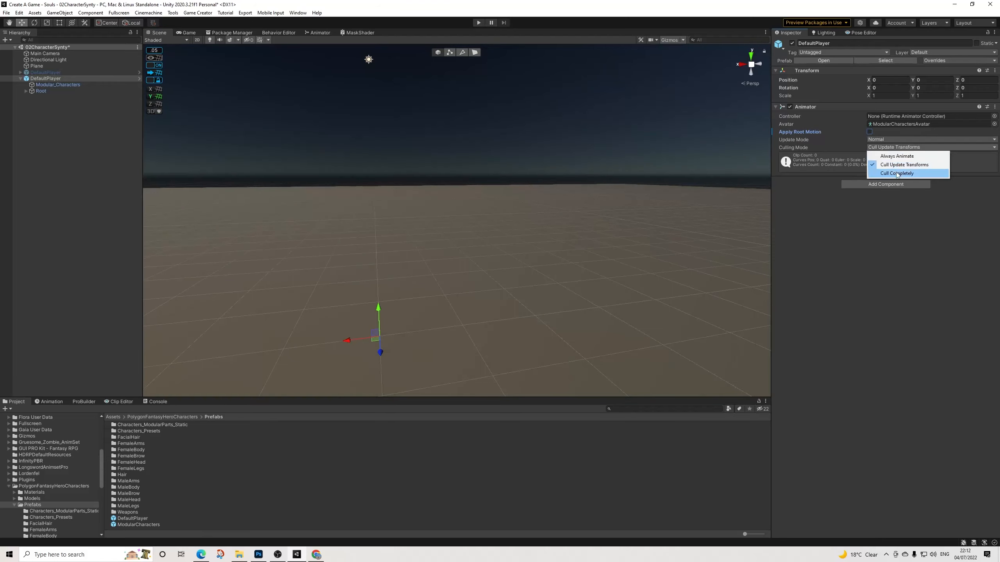
left_click(895, 156)
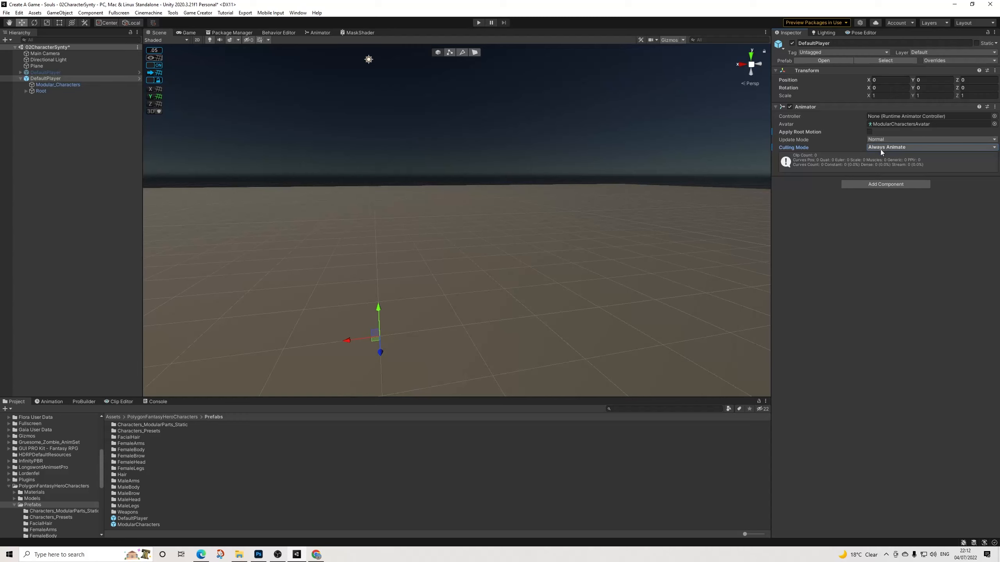
left_click(941, 60)
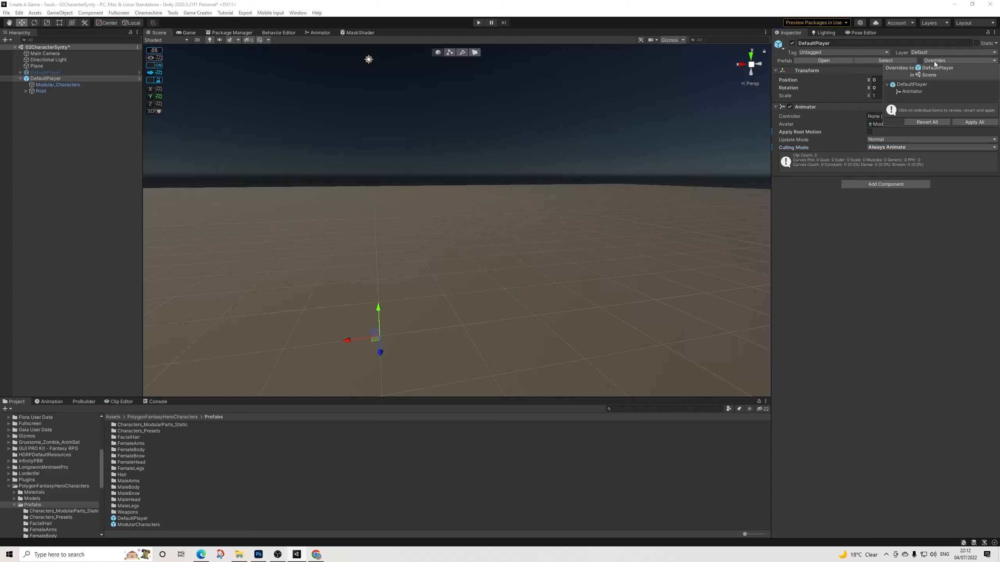
left_click(962, 122)
Step: Delete the active DefaultPlayer from the scene and rename the remaining deactivated character Modular
left_click(46, 79)
key("Delete")
left_click(46, 72)
left_click(830, 43)
type("Modular")
key("Return")
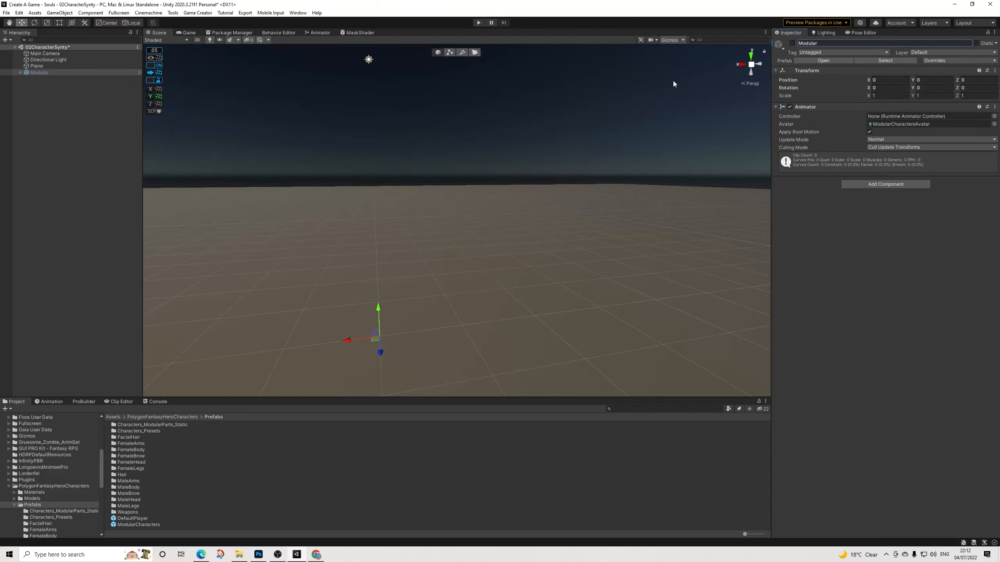
Step: Duplicate the Modular character in the scene
left_click_drag(487, 227, 389, 231, "alt")
middle_click_drag(401, 246, 428, 251)
left_click_drag(413, 279, 437, 273, "alt")
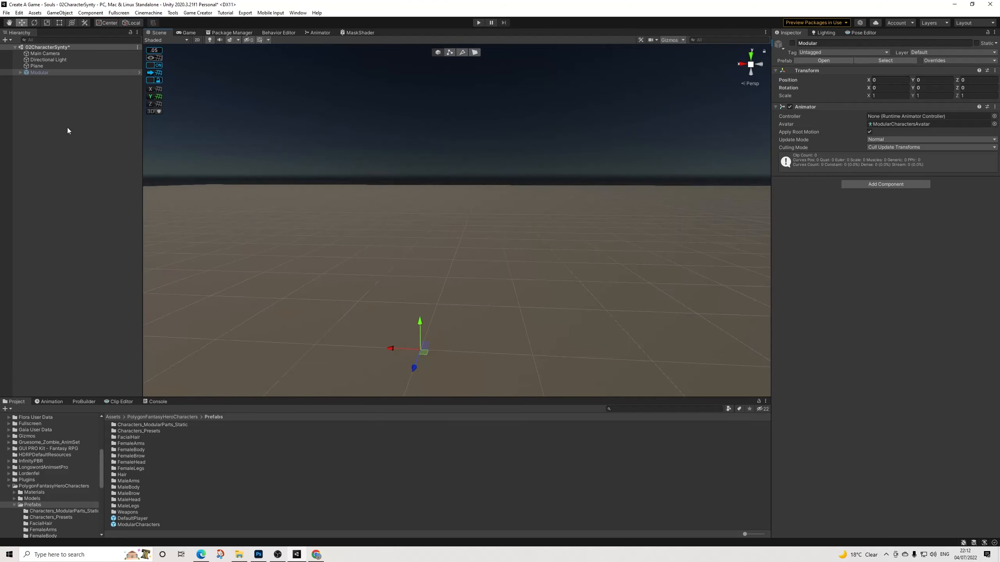
left_click(38, 72)
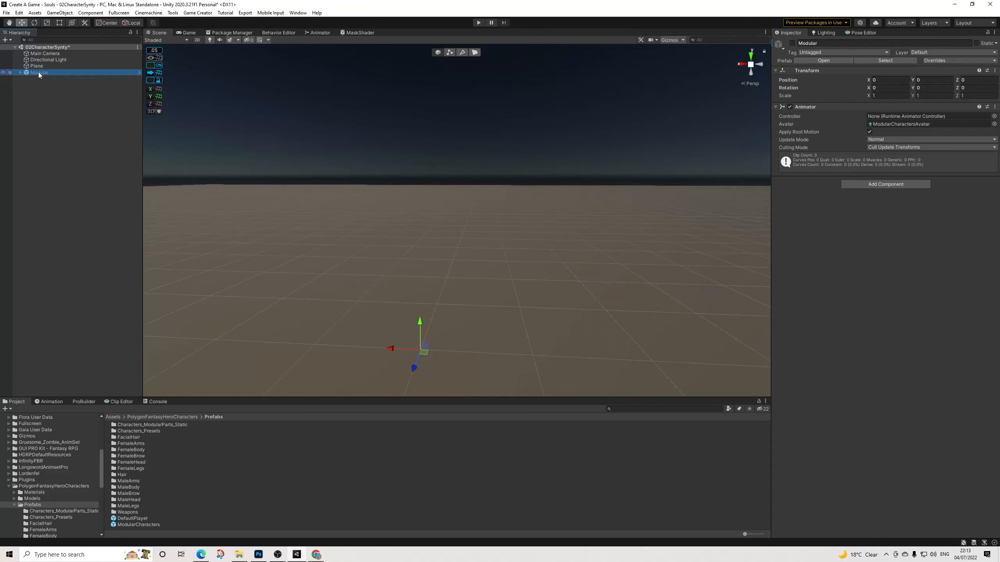
key("ctrl+d")
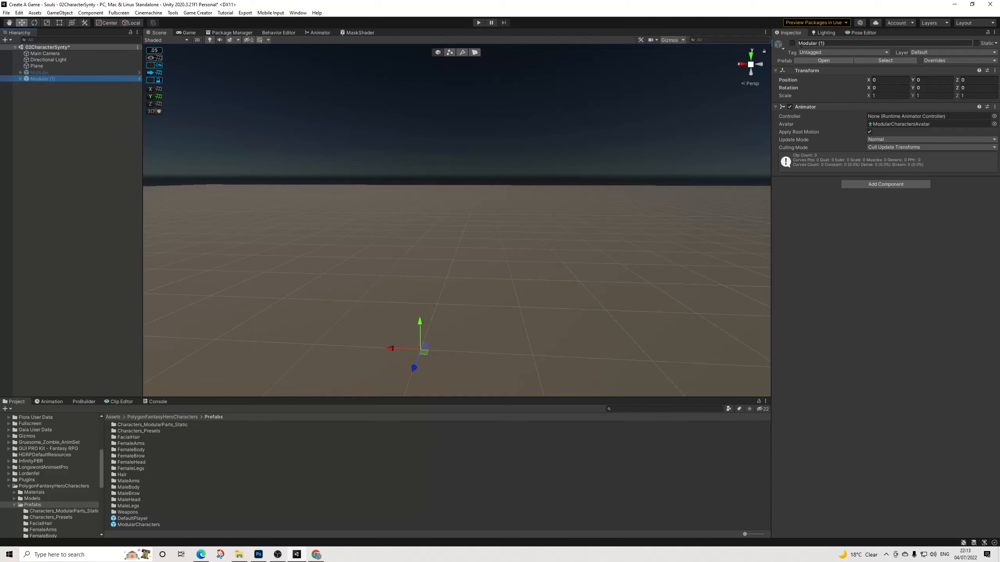
Step: Activate the duplicated character Modular (1) and unpack its prefab completely
left_click(792, 43)
left_click(20, 79)
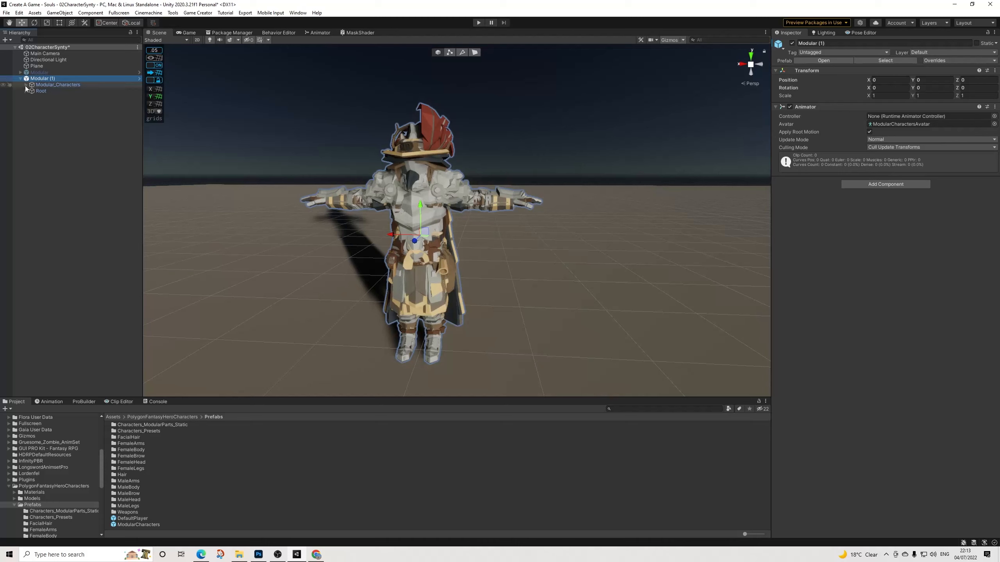
left_click(26, 85)
right_click(42, 78)
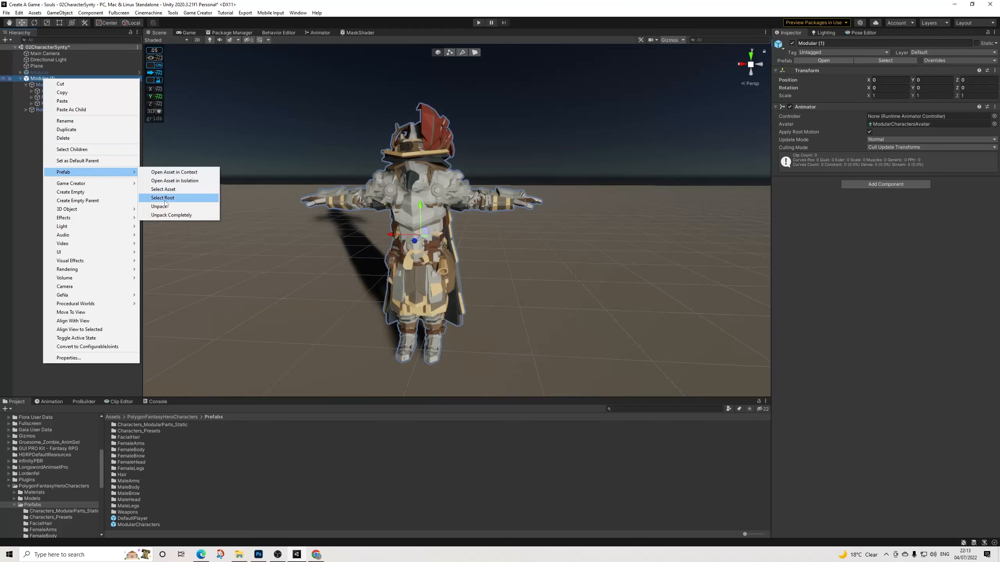
left_click(228, 213)
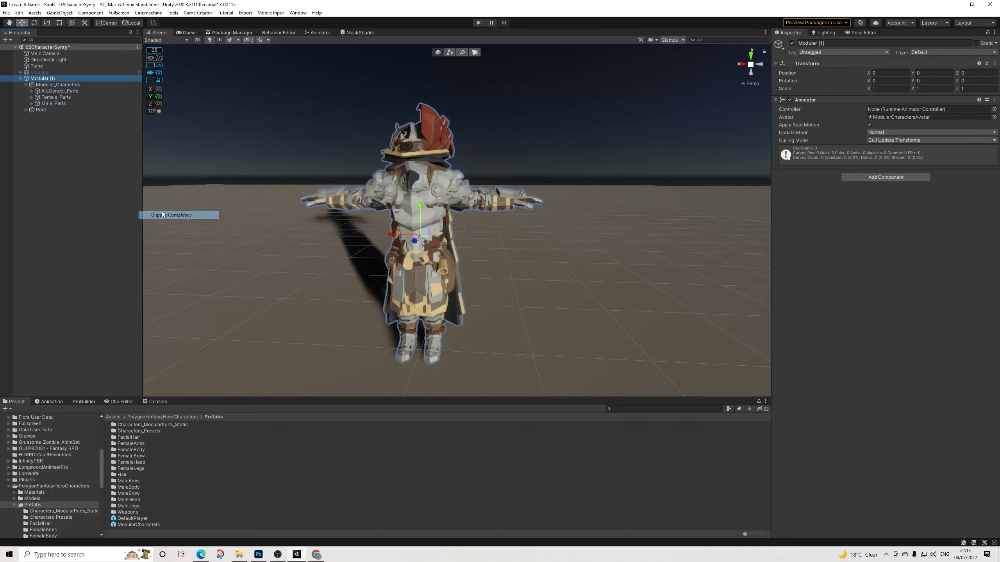
Step: Delete the All_Gender_Parts and Female_Parts groups from Modular_Characters in Modular (1)
left_click(57, 98)
left_click(64, 91, "ctrl")
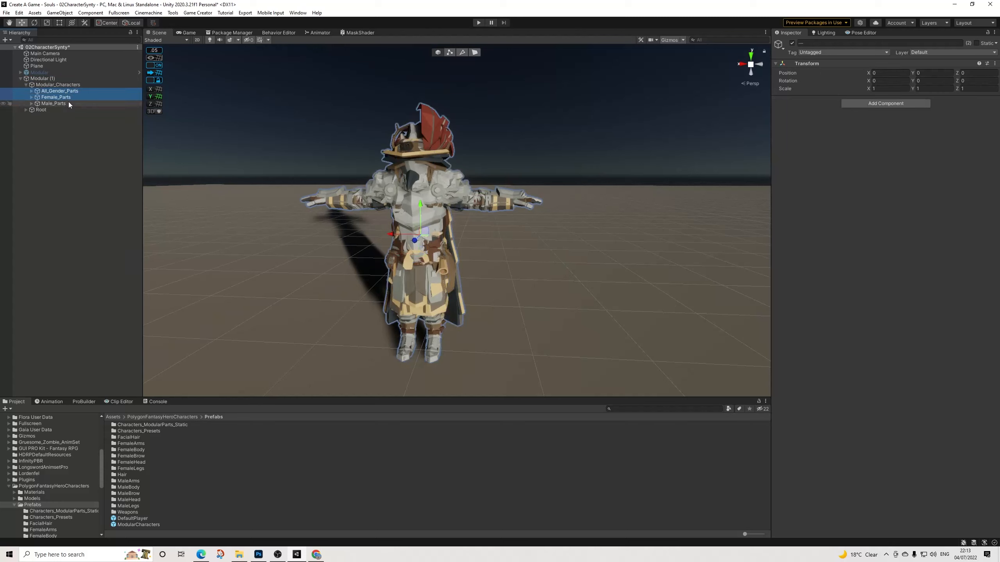
key("Delete")
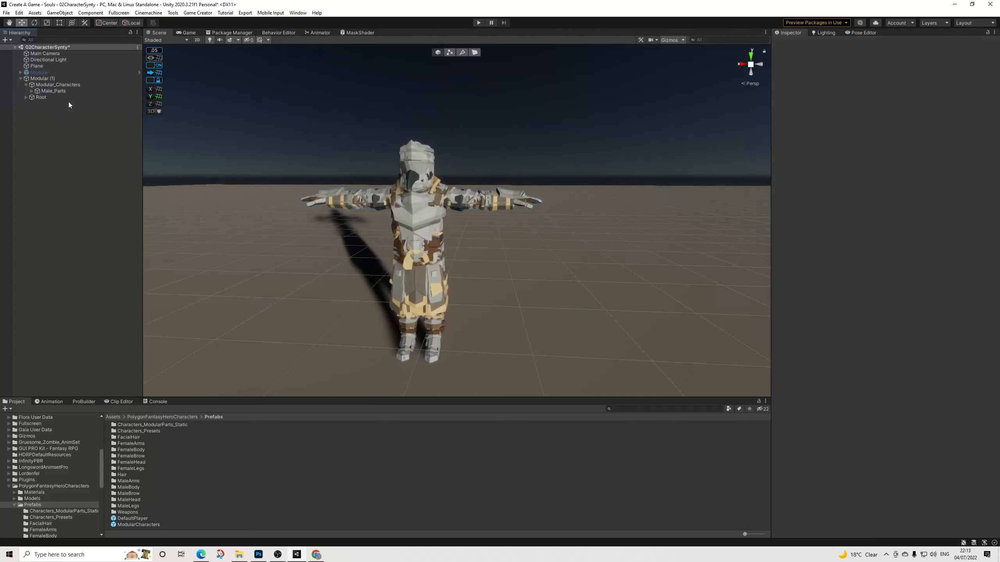
Step: Delete the Male_Head_No_Elements group from Male_00_Head under Male_Parts
left_click(31, 91)
left_click(36, 97)
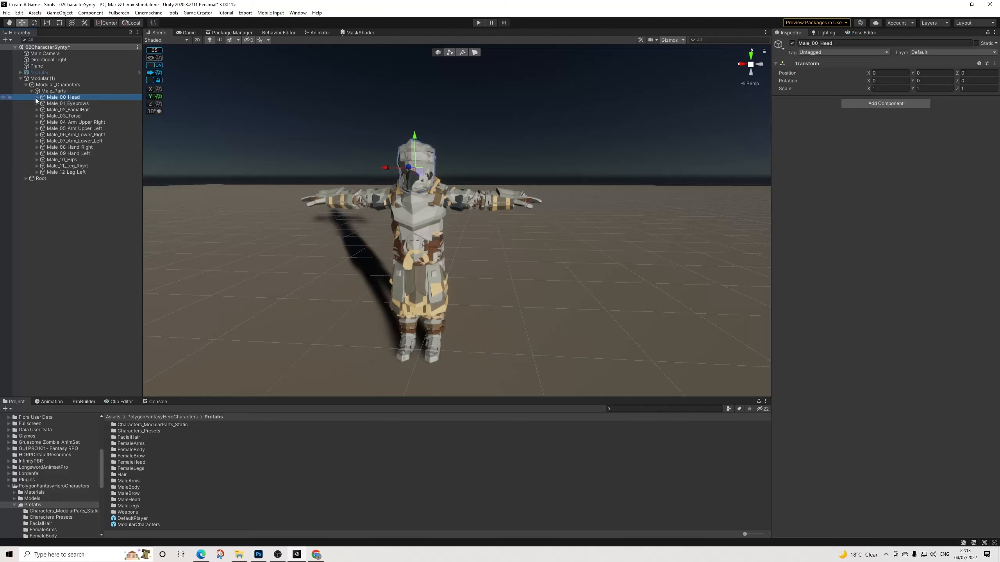
left_click(38, 97)
left_click(71, 107)
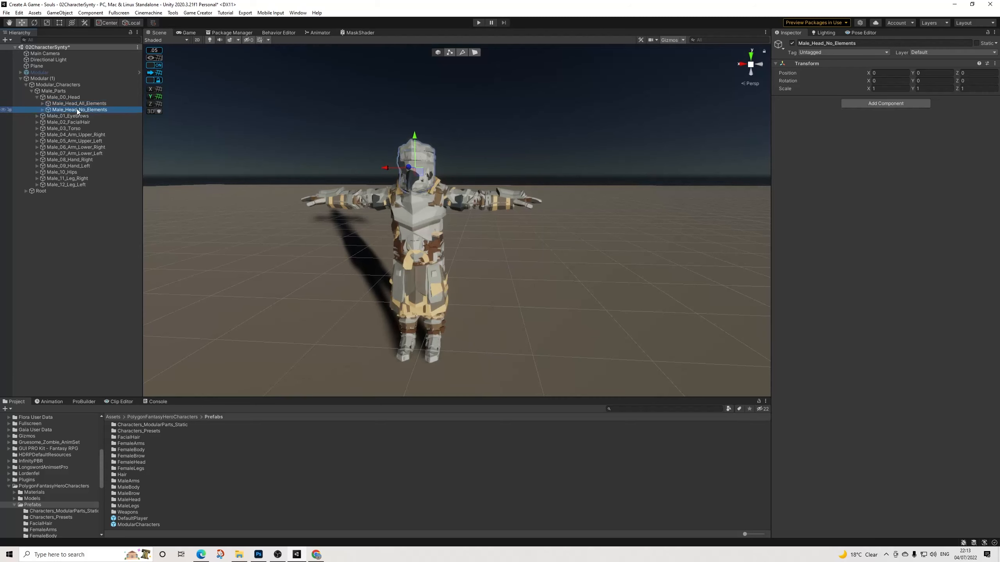
key("Delete")
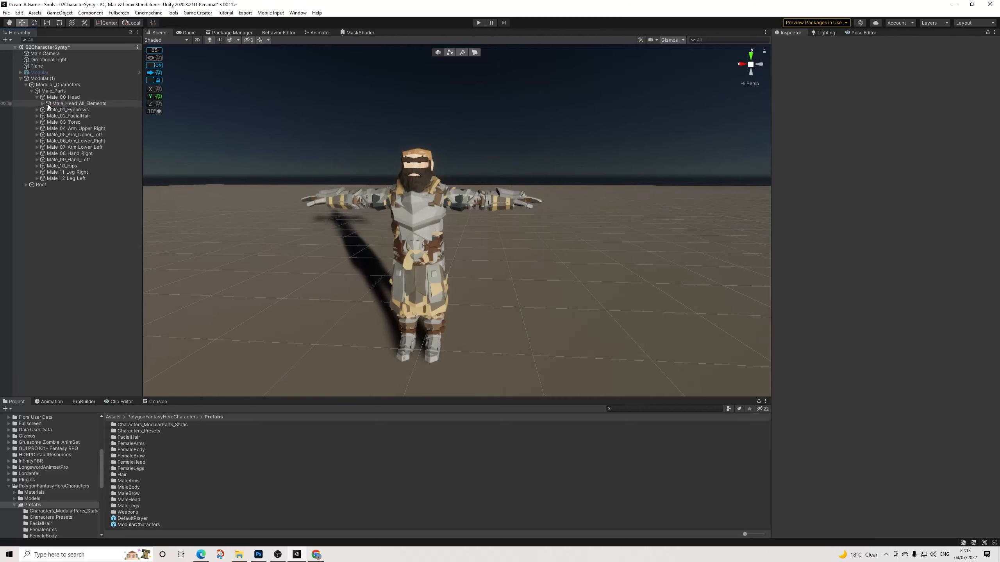
Step: Delete the eyebrow variants Chr_Eyebrow_Male_02 through Chr_Eyebrow_Male_10 from Male_01_Eyebrows
scroll(414, 195, "up", 5)
scroll(413, 194, "down", 4)
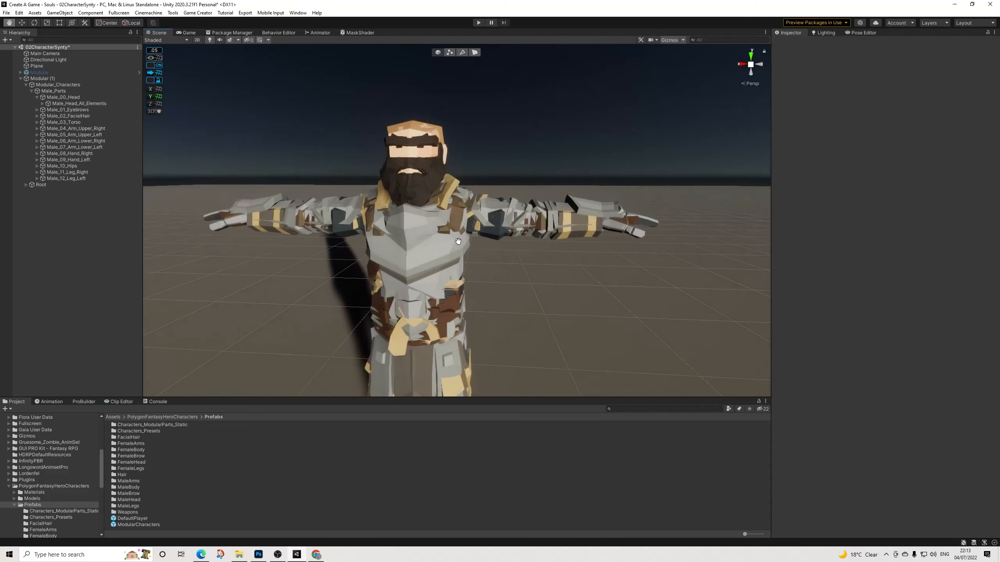
left_click_drag(391, 207, 416, 210, "alt")
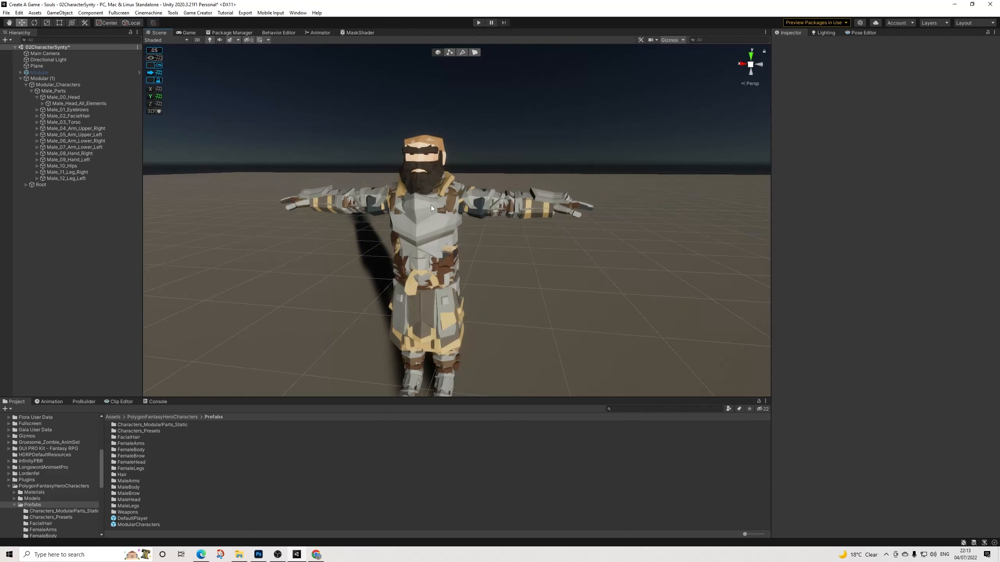
left_click_drag(453, 213, 473, 206, "alt")
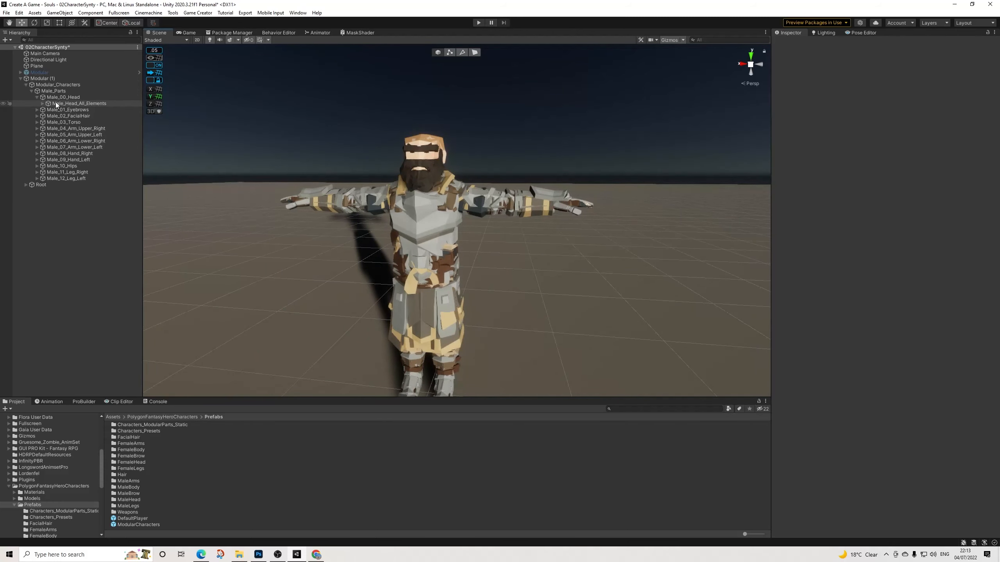
left_click(38, 111)
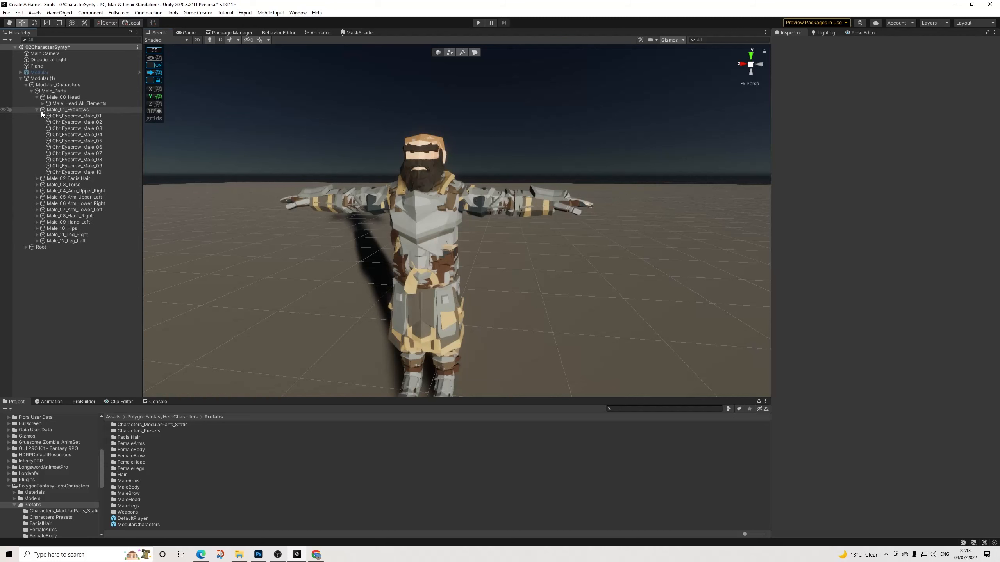
left_click(71, 123)
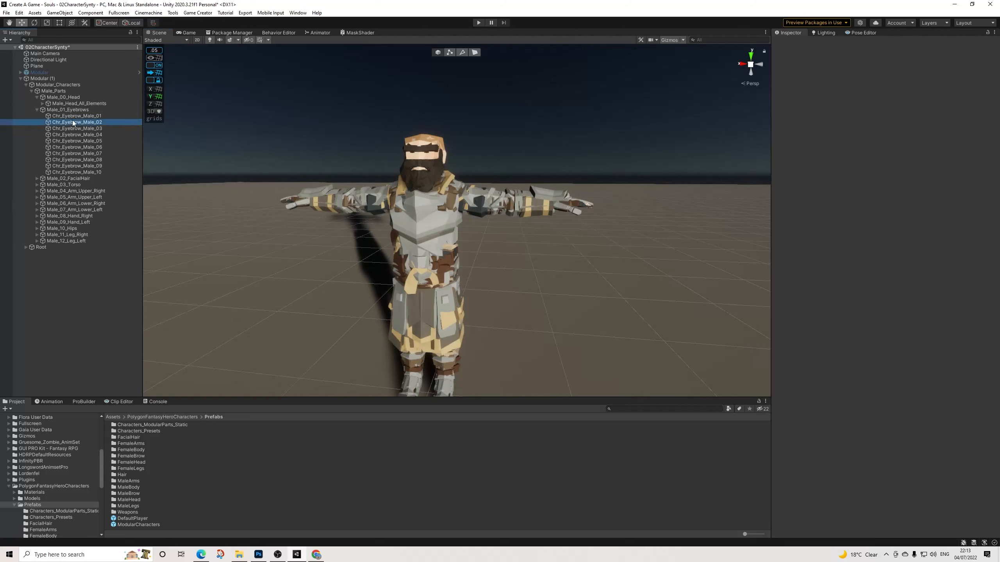
left_click(82, 172, "shift")
key("Delete")
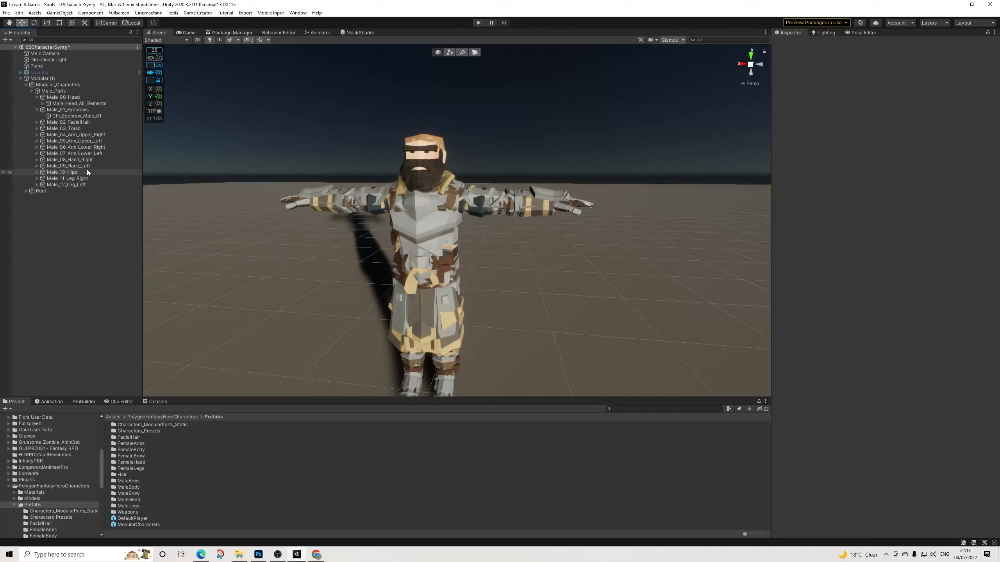
Step: Delete the head variants Chr_Head_Male_01 through Chr_Head_Male_22 from Male_Head_All_Elements
left_click(42, 103)
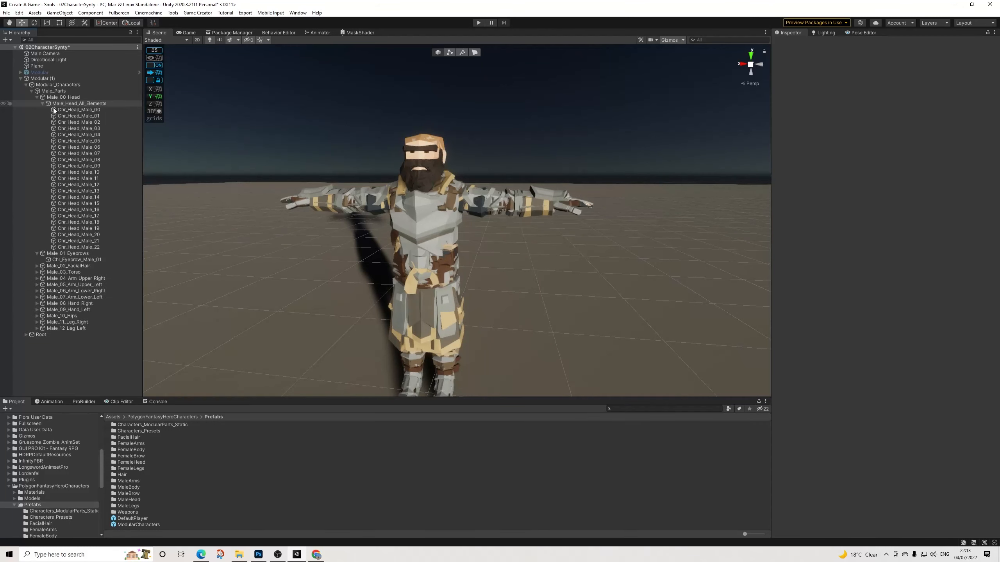
left_click(81, 116)
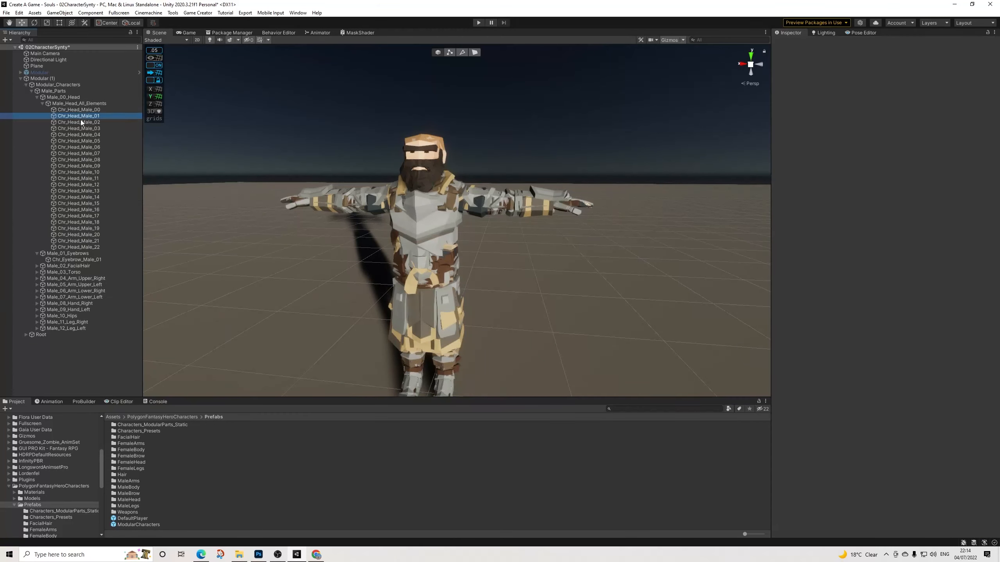
left_click(93, 247, "shift")
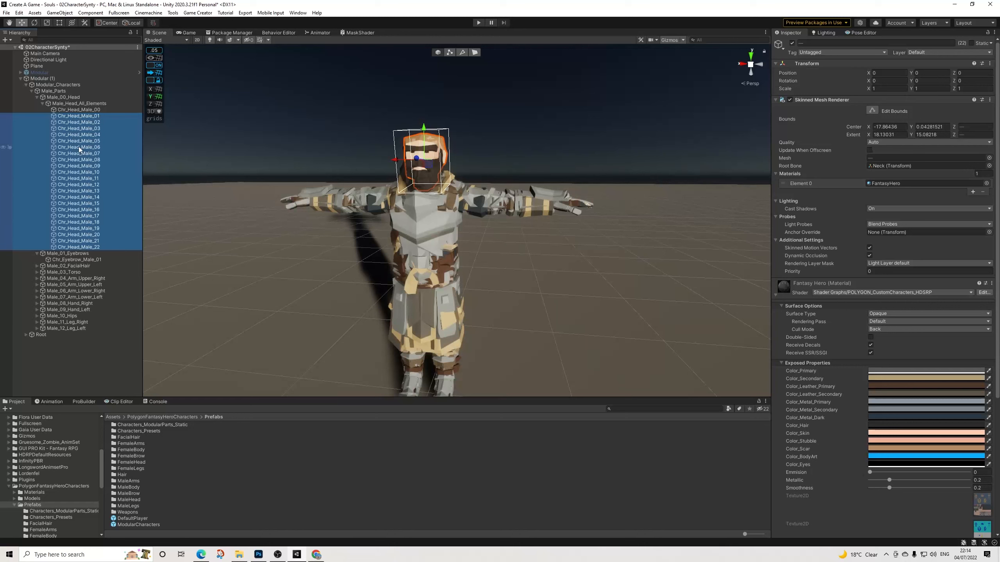
key("Delete")
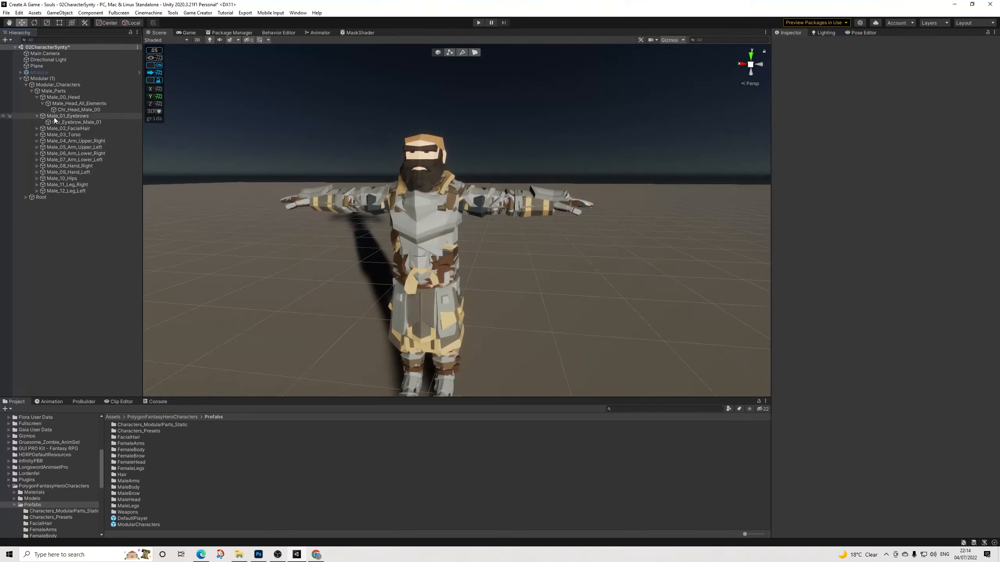
Step: Delete the beard variants Chr_FacialHair_Male_02 through Chr_FacialHair_Male_18 from Male_02_FacialHair
left_click(37, 128)
left_click(69, 142)
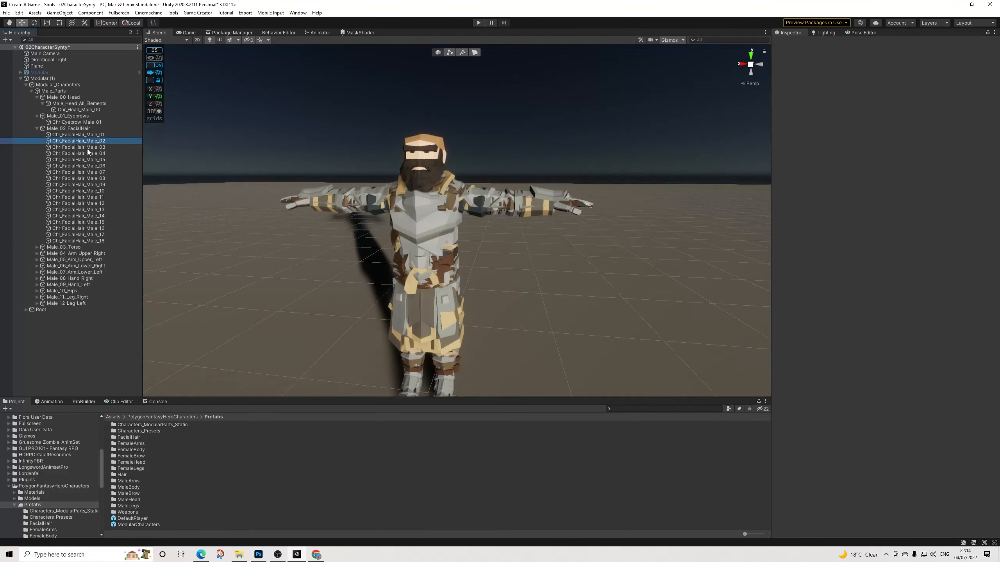
left_click(98, 241, "shift")
key("Delete")
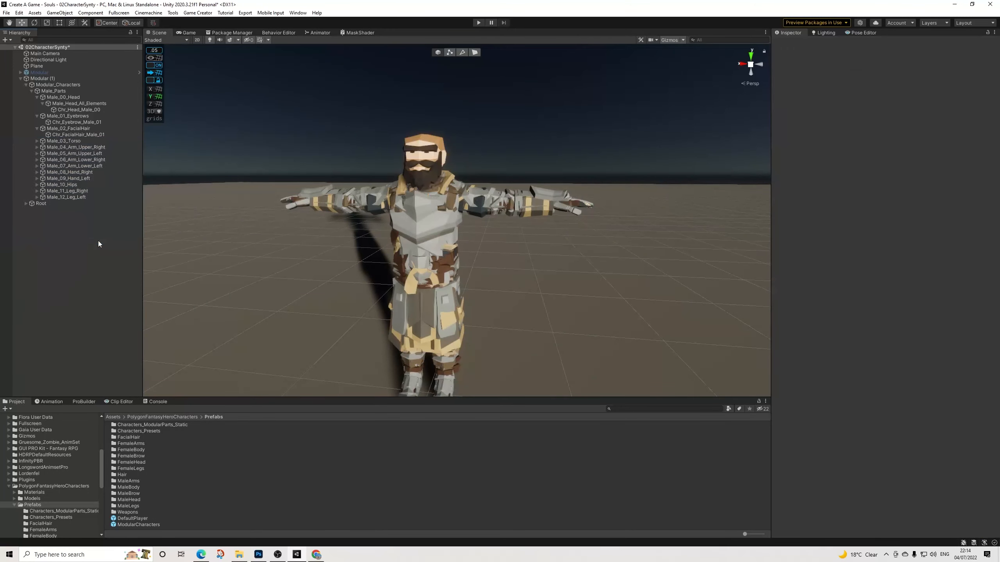
Step: Delete the torso variants Chr_Torso_Male_01 through Chr_Torso_Male_28 from Male_03_Torso
left_click(37, 141)
left_click(65, 154)
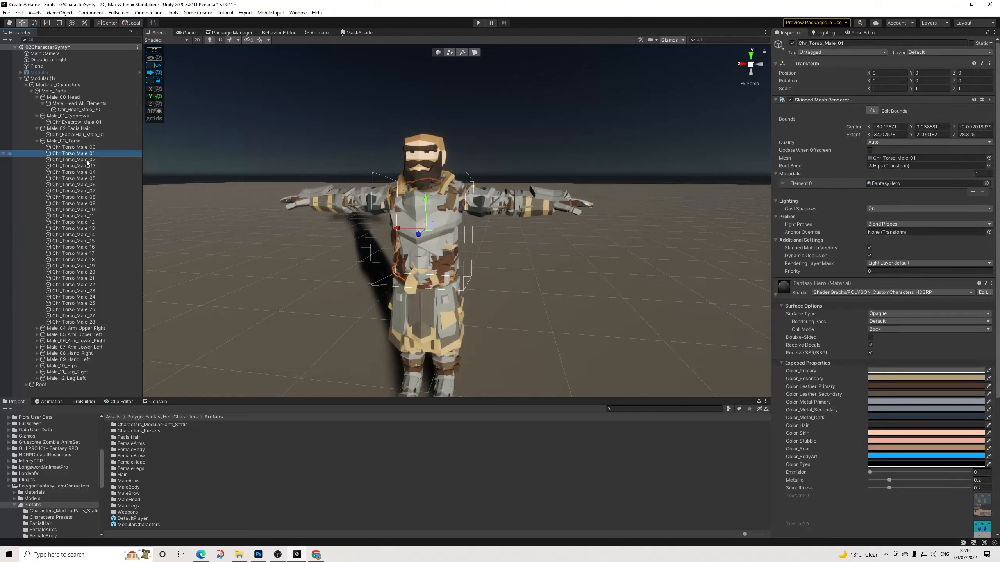
left_click(91, 321, "shift")
key("Delete")
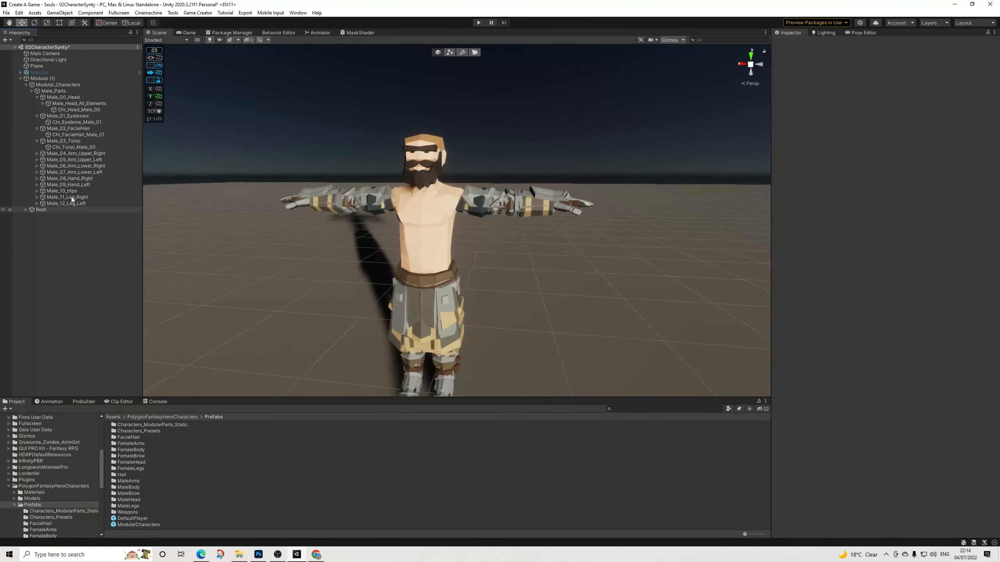
Step: Delete the upper right arm variants Chr_ArmUpperRight_Male_01 through Chr_ArmUpperRight_Male_20 from Male_04_Arm_Upper_Right
left_click(36, 154)
left_click(100, 166)
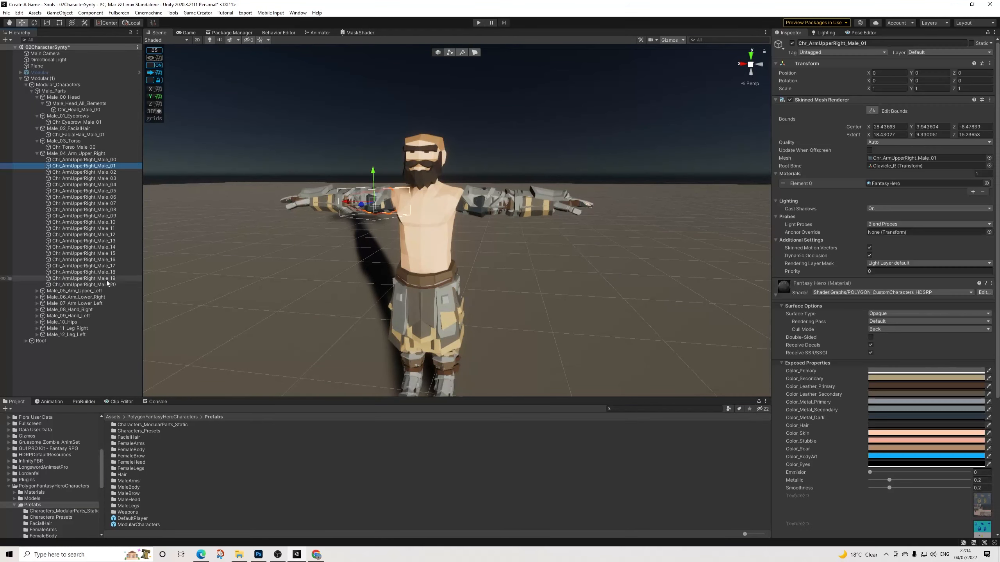
left_click(107, 285, "shift")
key("Delete")
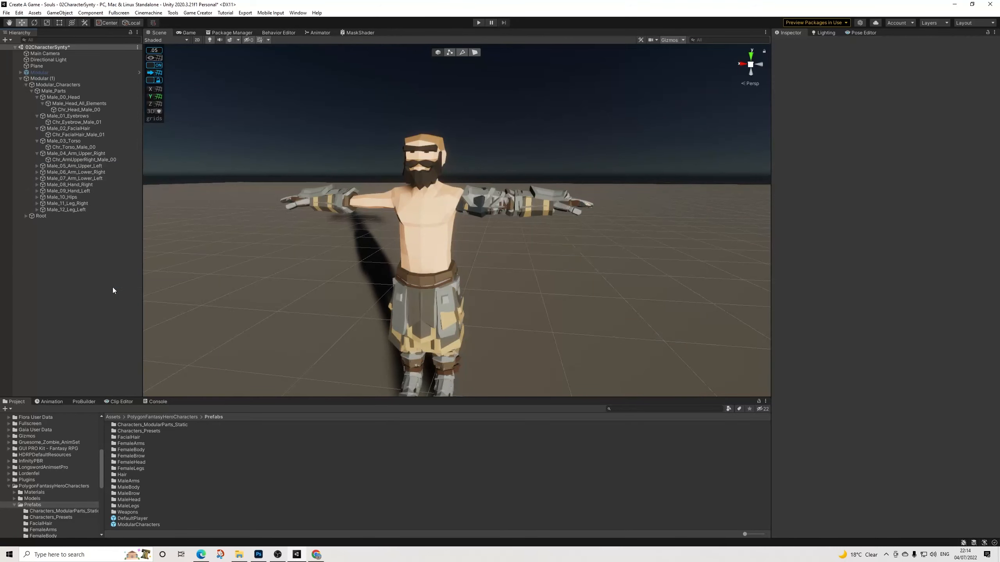
Step: Delete the upper left arm variants Chr_ArmUpperLeft_Male_01 through Chr_ArmUpperLeft_Male_20 from Male_05_Arm_Upper_Left
left_click(37, 166)
left_click(100, 179)
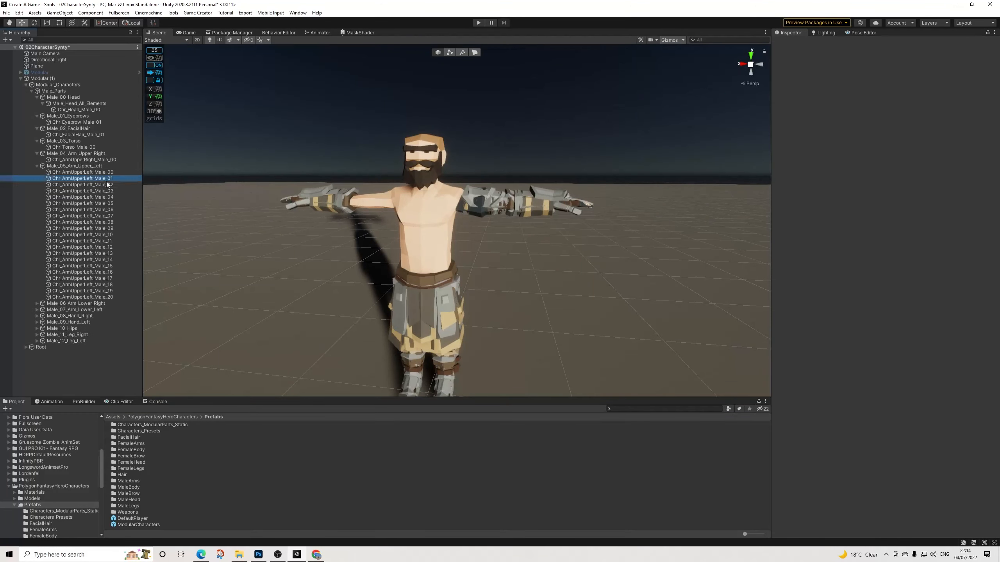
left_click(108, 298, "shift")
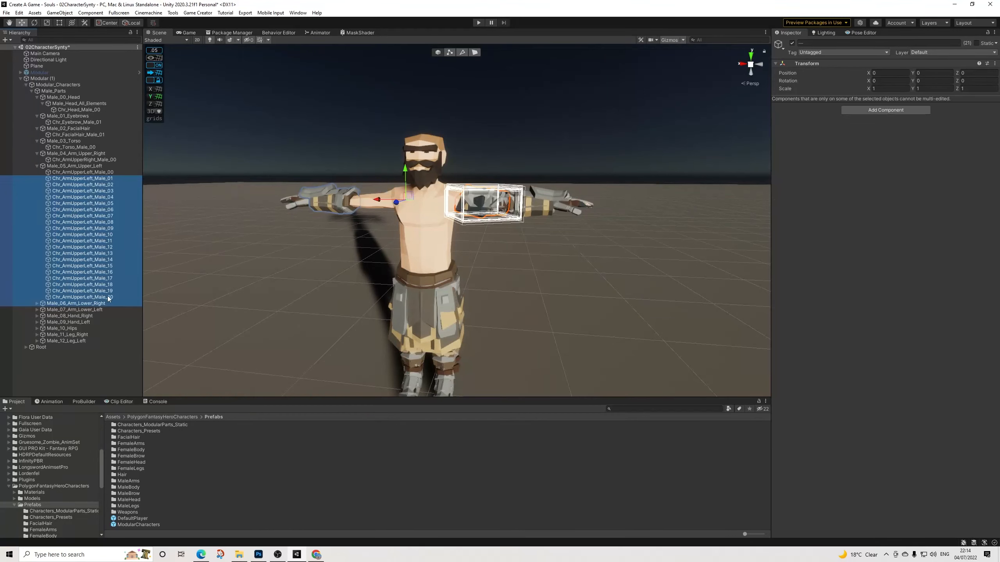
left_click(108, 296)
left_click(111, 180, "shift")
key("Delete")
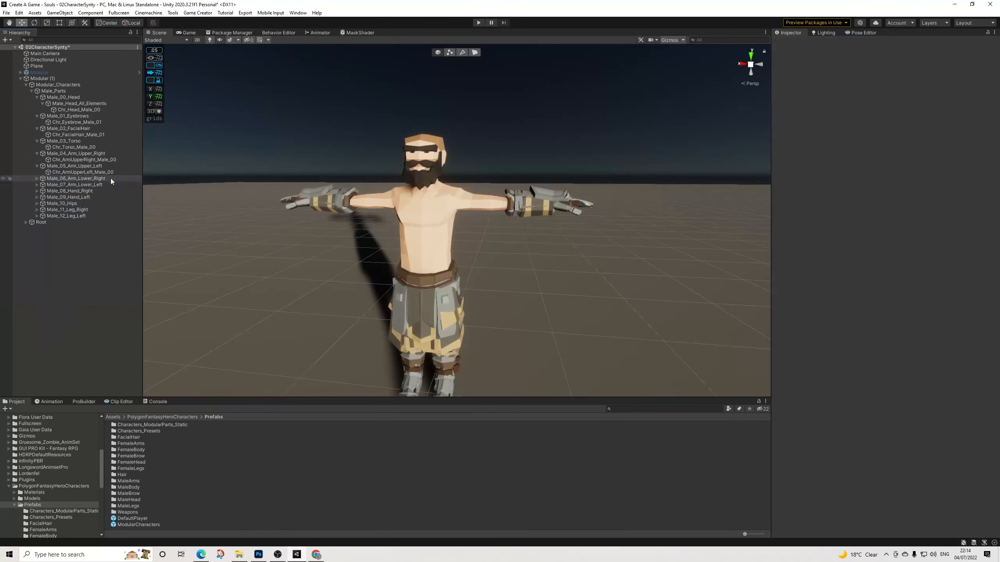
Step: Delete the lower right arm variants Chr_ArmLowerRight_Male_01 through Chr_ArmLowerRight_Male_18 from Male_06_Arm_Lower_Right
left_click(36, 178)
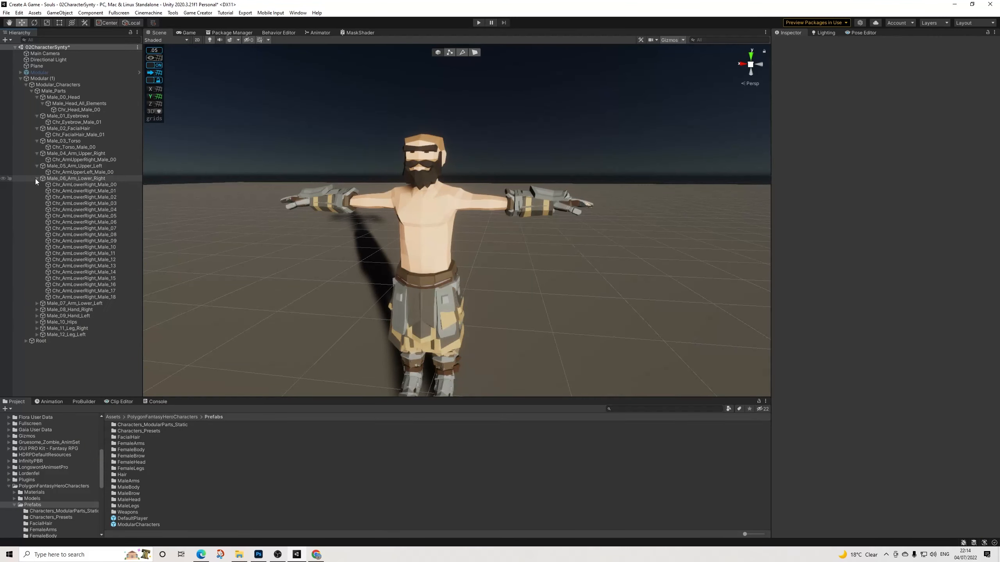
left_click(88, 190)
left_click(107, 292, "shift")
left_click(109, 297, "shift")
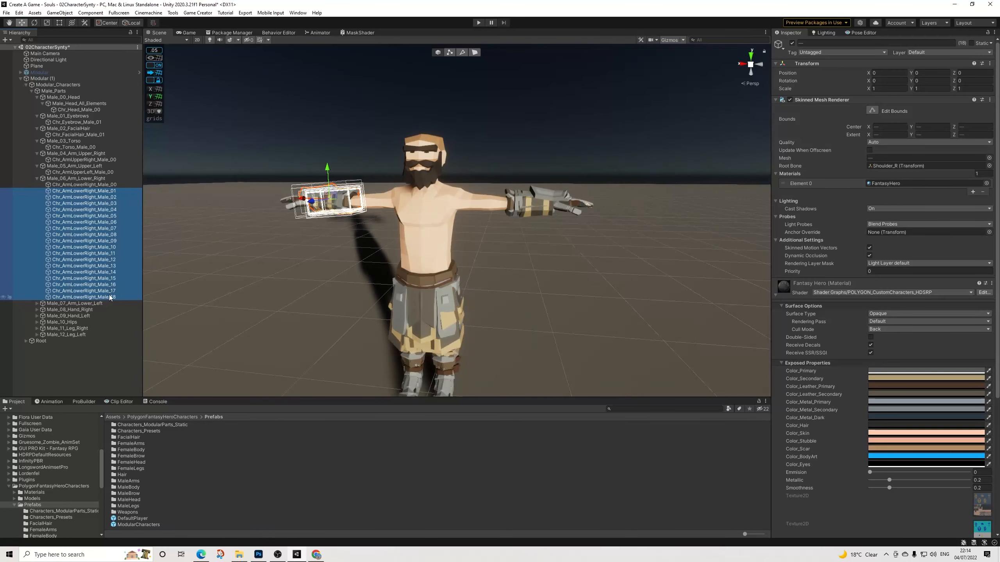
key("Delete")
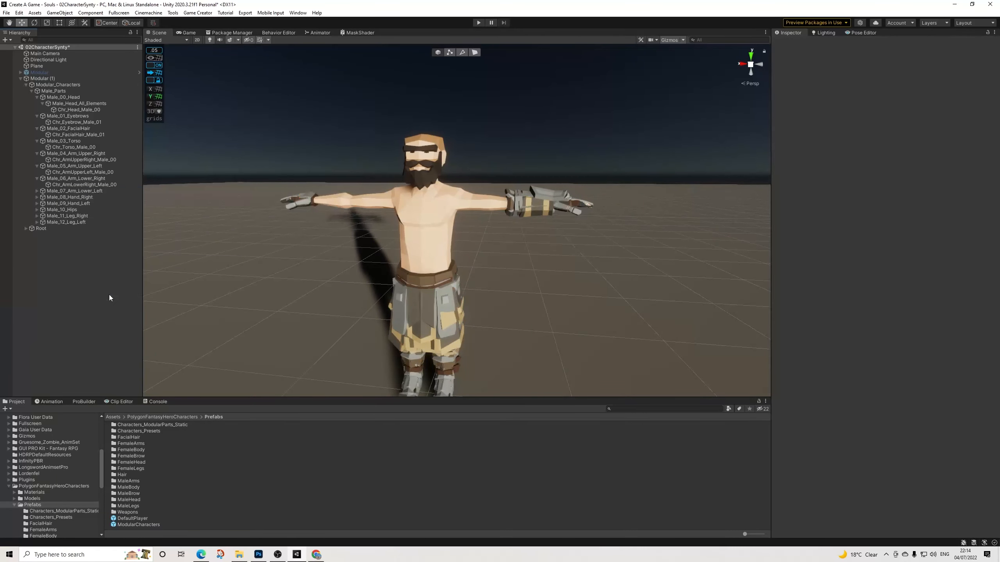
Step: Delete the lower left arm variants Chr_ArmLowerLeft_Male_01 through Chr_ArmLowerLeft_Male_18 from Male_07_Arm_Lower_Left
left_click(37, 191)
left_click(86, 203)
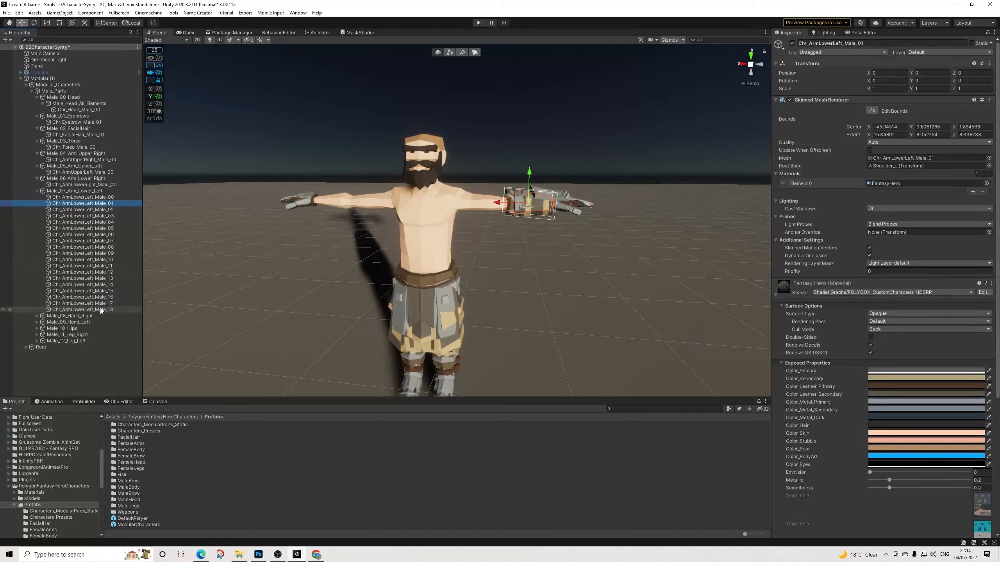
left_click(108, 310, "shift")
key("Delete")
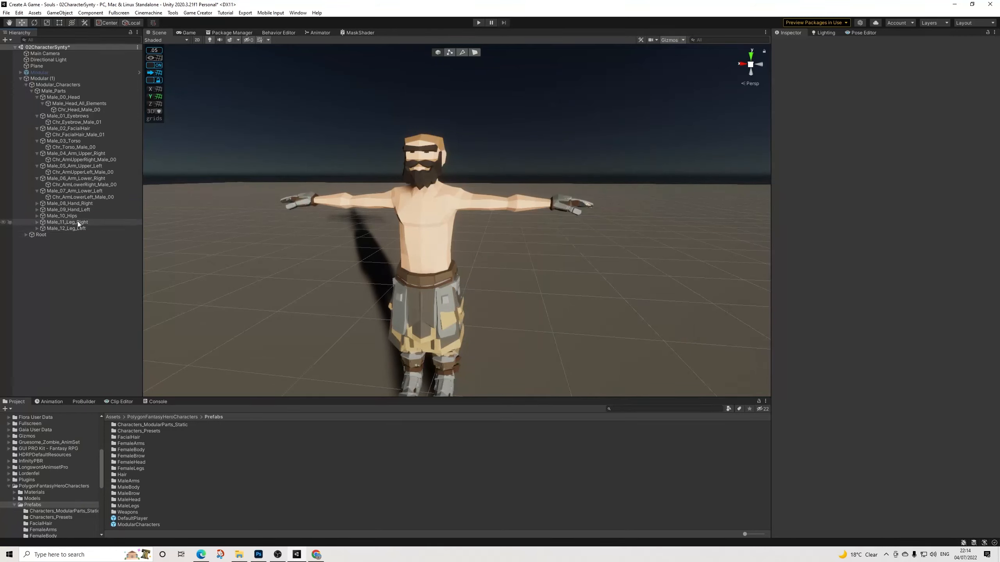
Step: Delete the right hand variants Chr_HandRight_Male_01 through Chr_HandRight_Male_17 from Male_08_Hand_Right
left_click(37, 203)
left_click(77, 216)
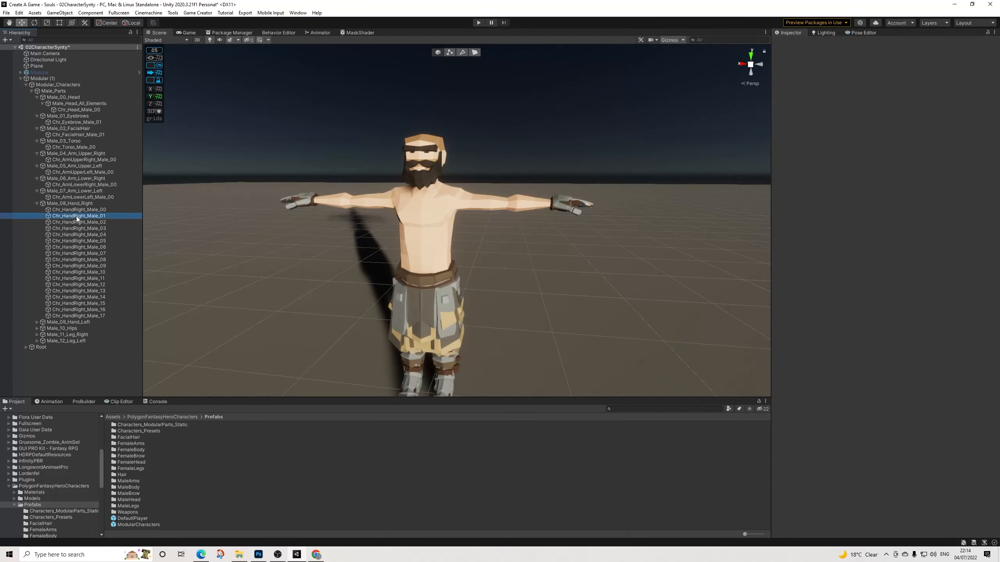
left_click(104, 316, "shift")
key("Delete")
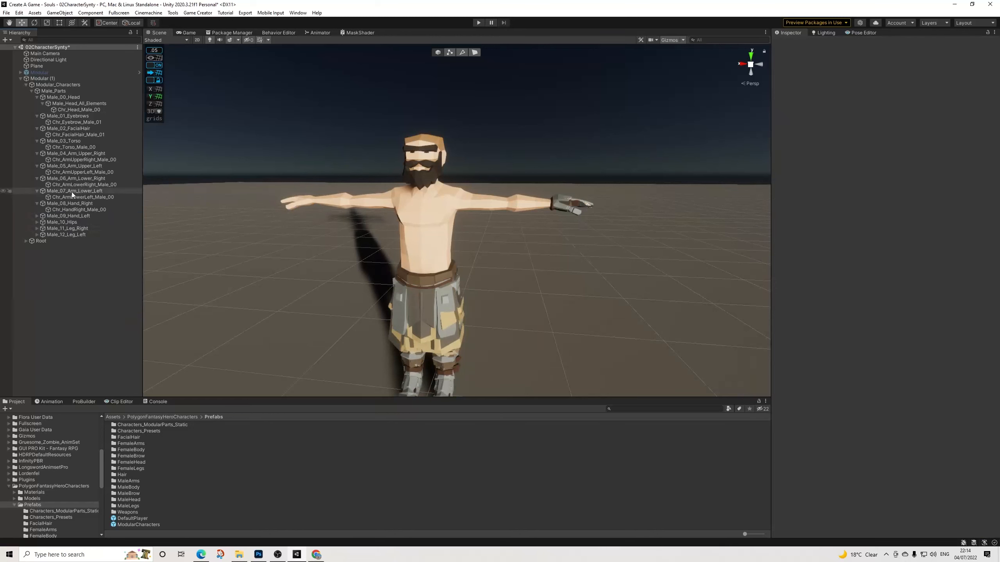
Step: Delete the left hand variants Chr_HandLeft_Male_01 through Chr_HandLeft_Male_17 from Male_09_Hand_Left
left_click(37, 216)
left_click(63, 229)
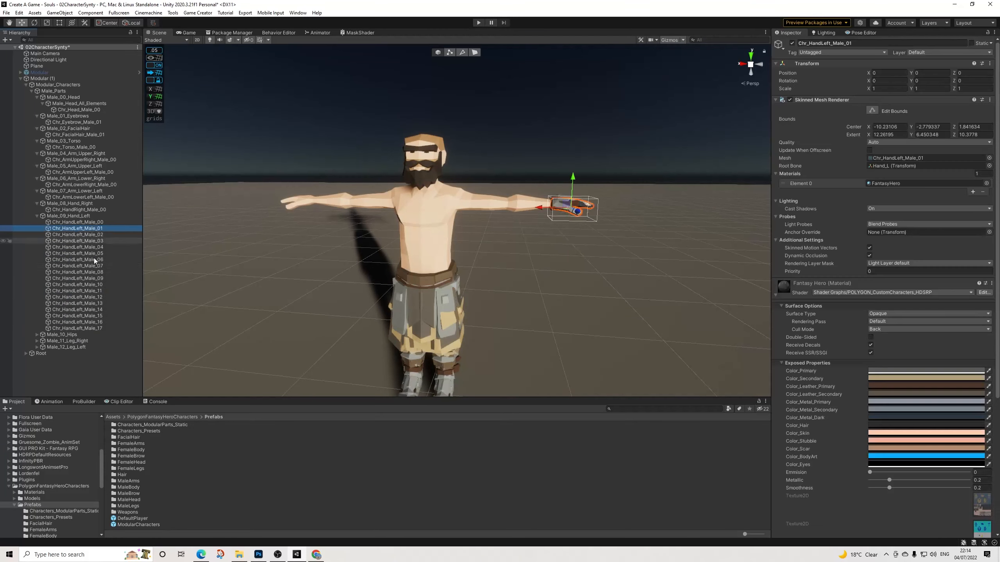
left_click(95, 328, "shift")
key("Delete")
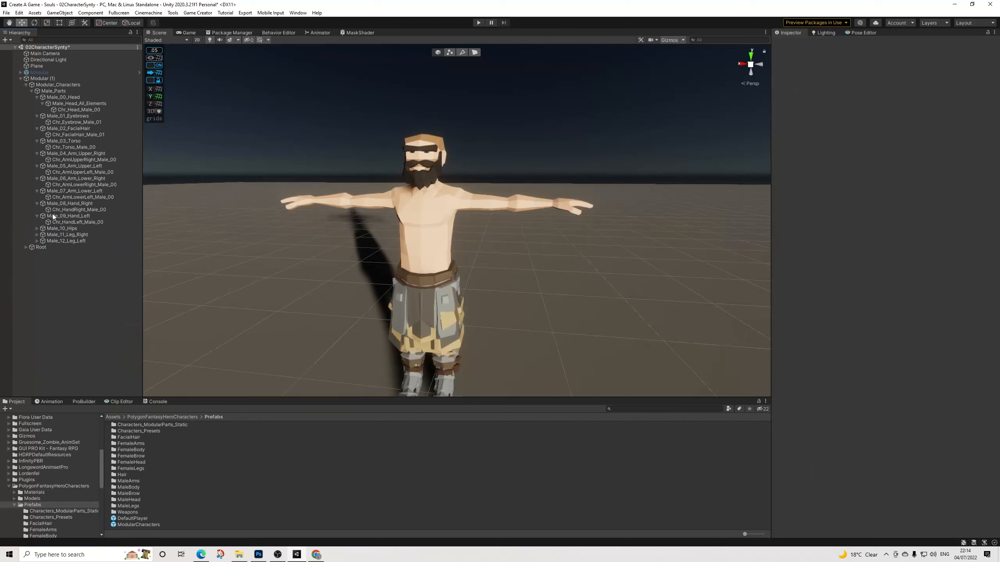
Step: Delete the hip variants Chr_Hips_Male_01 through Chr_Hips_Male_28 from Male_10_Hips
left_click(37, 228)
left_click(66, 240)
scroll(97, 286, "down", 2)
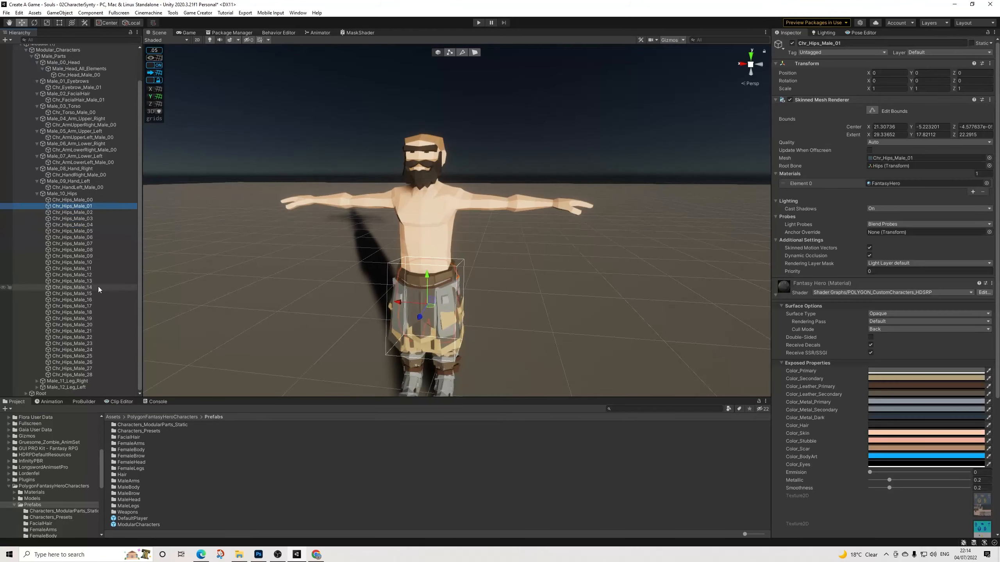
left_click(80, 375, "shift")
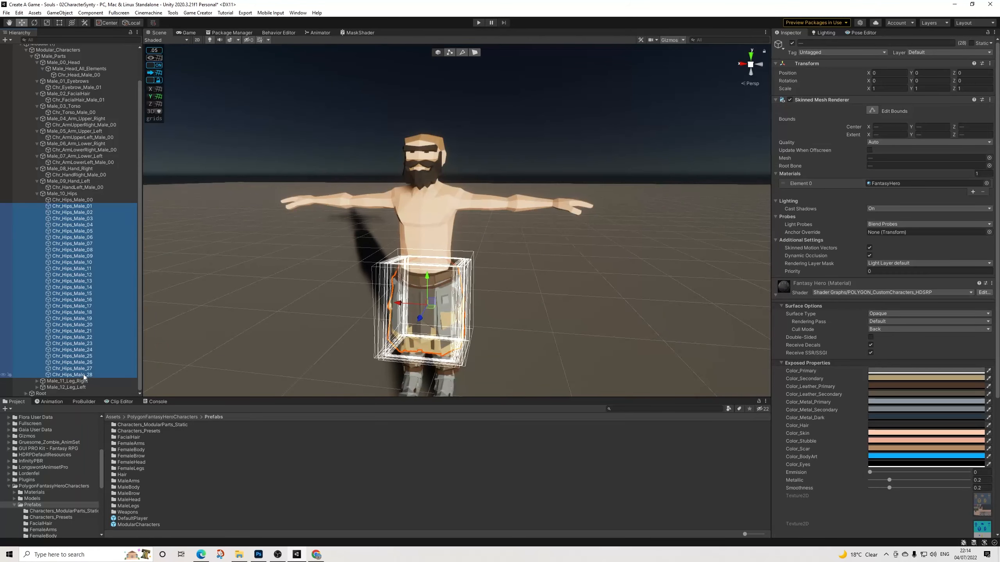
key("Delete")
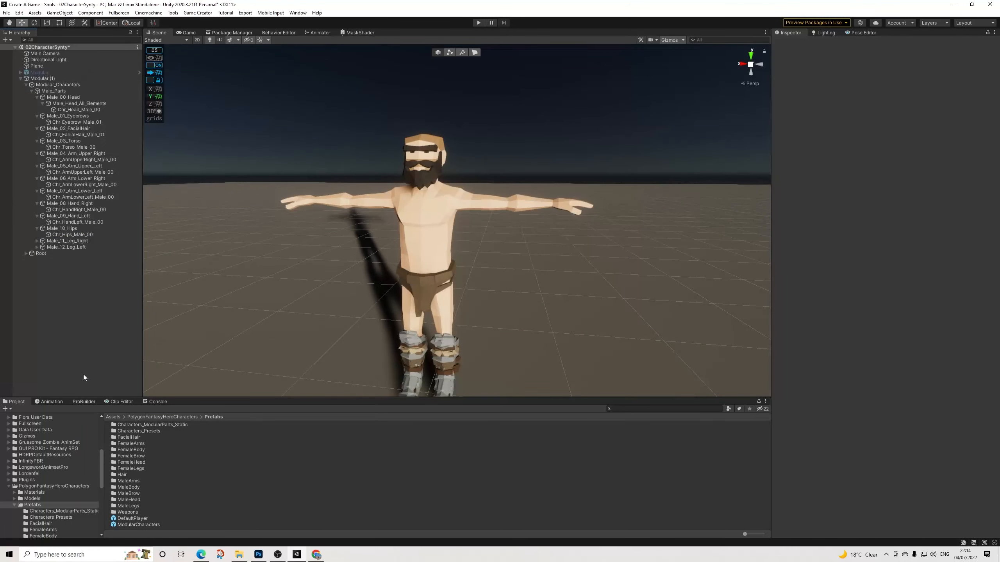
Step: Delete the leg variants Chr_LegLeft_Male_01 through Chr_LegLeft_Male_19 from Male_11_Leg_Right
left_click(37, 241)
left_click(75, 253)
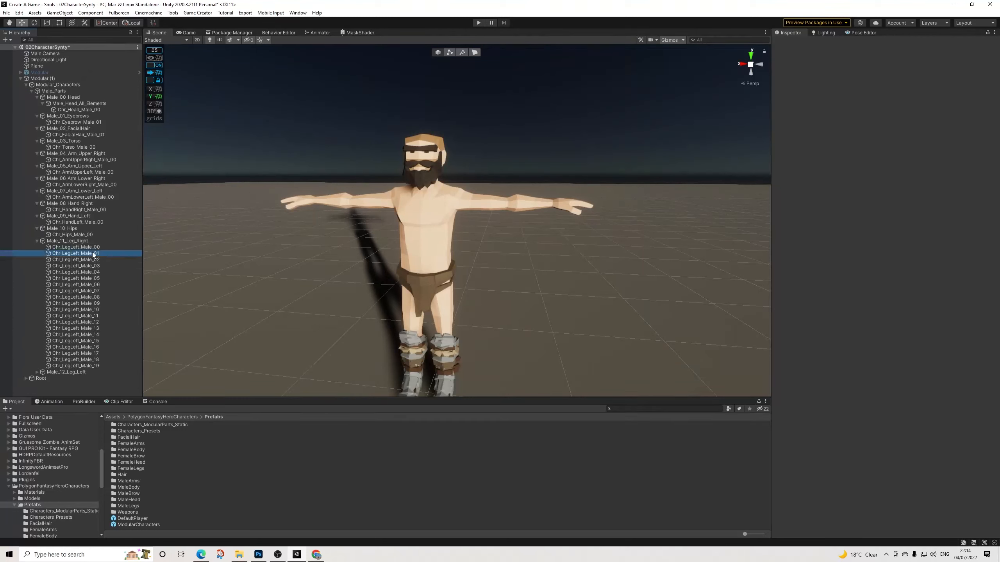
left_click(90, 368, "shift")
key("Delete")
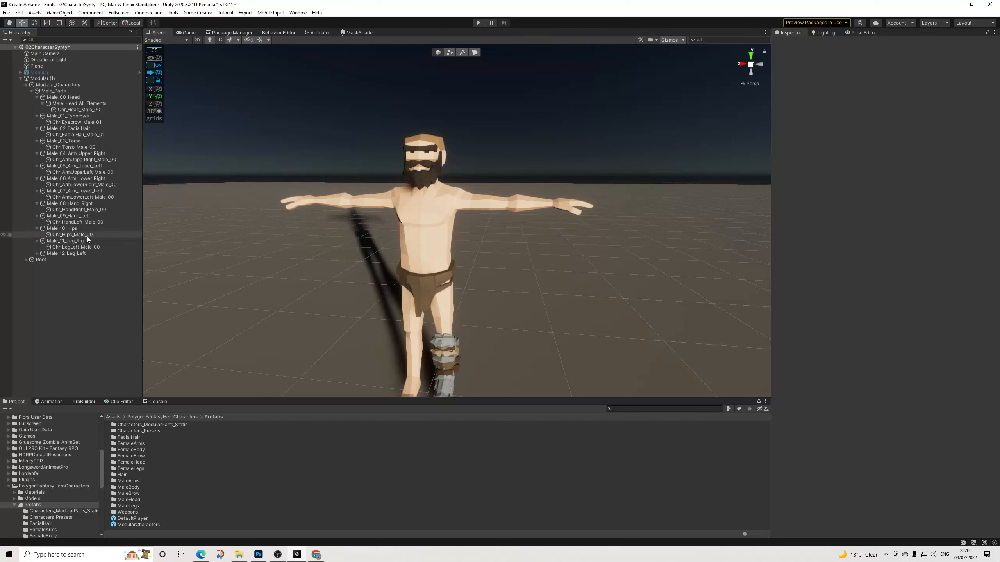
Step: Delete the leg variants Chr_LegRight_Male_01 through Chr_LegRight_Male_19 from Male_12_Leg_Left
left_click(38, 253)
left_click(90, 266)
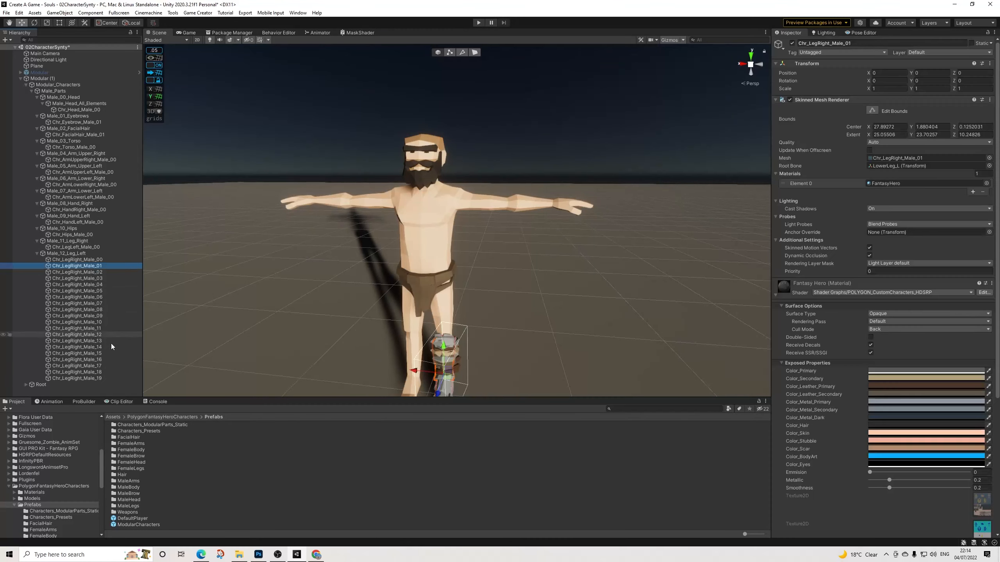
left_click(95, 378, "shift")
key("Delete")
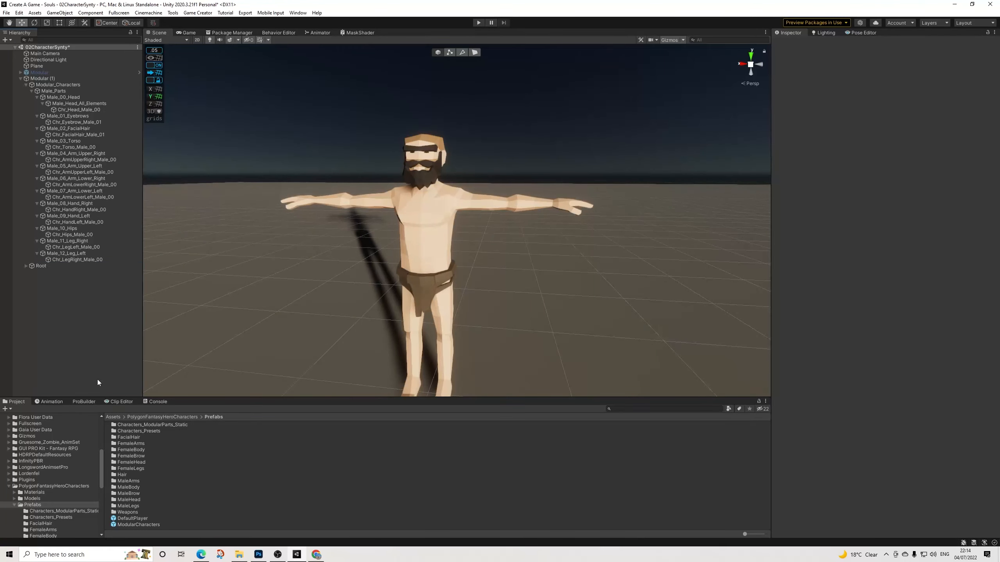
scroll(402, 274, "down", 4)
middle_click_drag(401, 268, 399, 249)
scroll(408, 245, "up", 4)
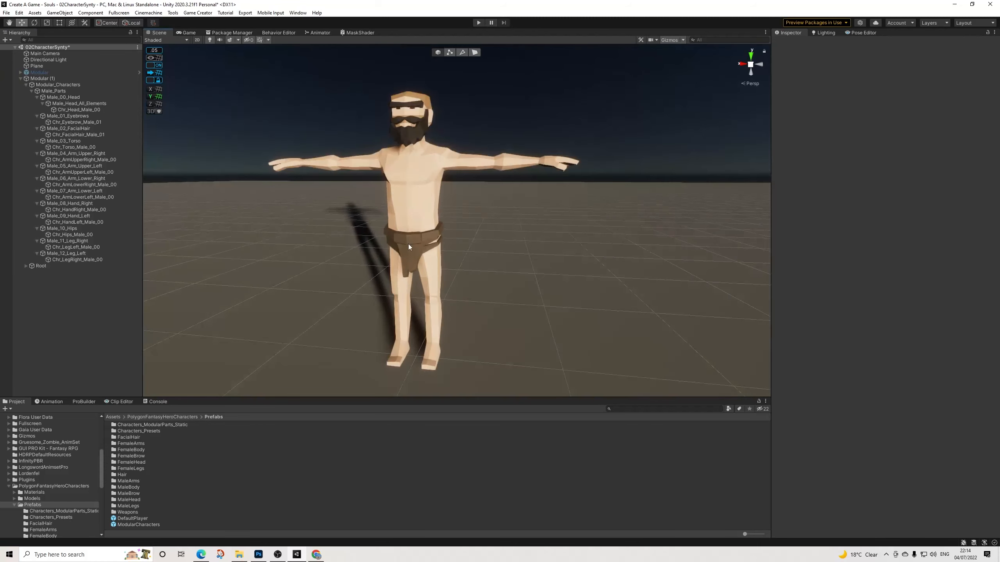
scroll(406, 249, "up", 1)
scroll(277, 155, "up", 2)
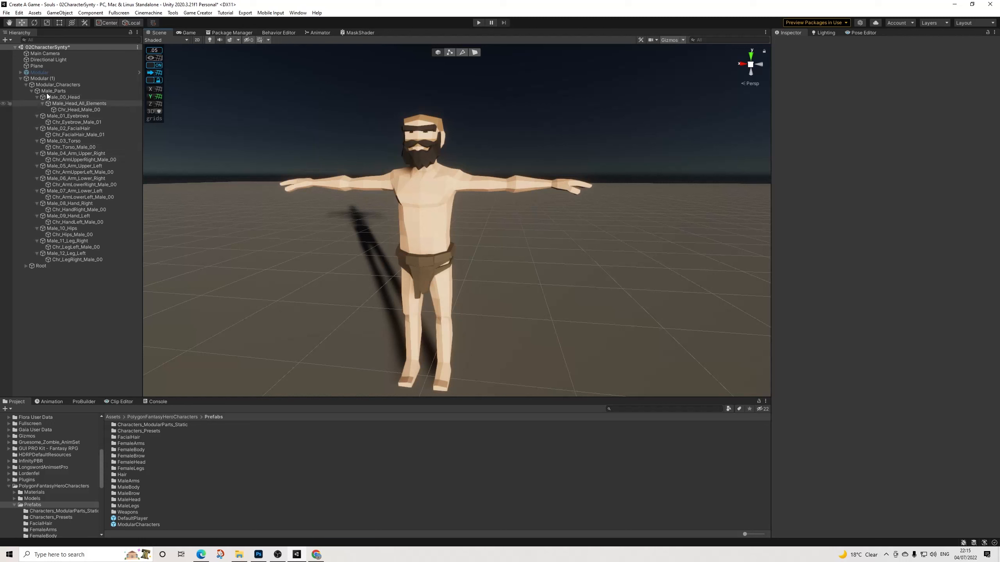
Step: Turn off Apply Root Motion and set the culling mode to Always Animate in the Animator of Modular (1)
left_click(34, 79)
left_click(869, 125)
left_click(884, 141)
left_click(895, 151)
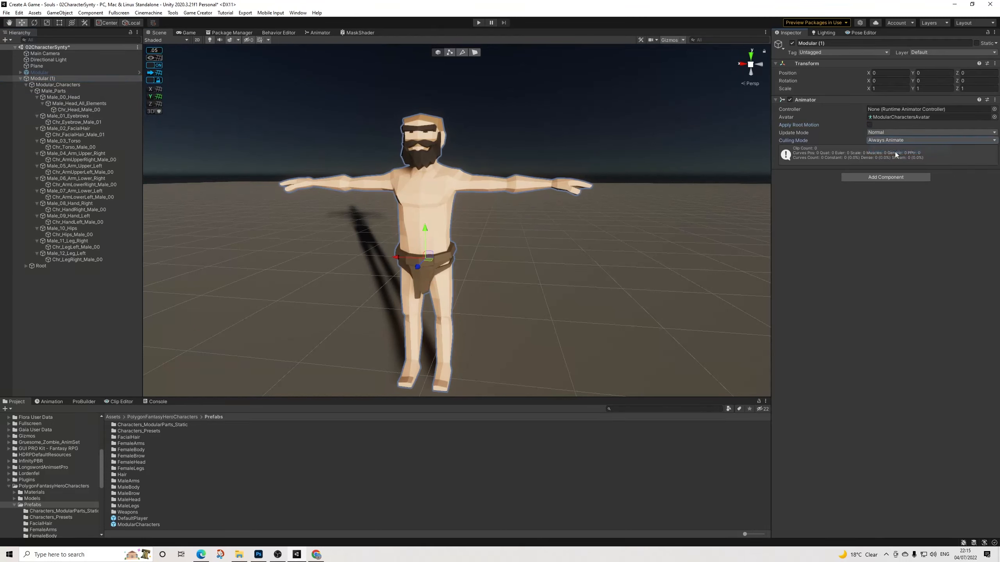
Step: Duplicate the stripped character Modular (1) nine times and deactivate all nine copies
left_click(20, 79)
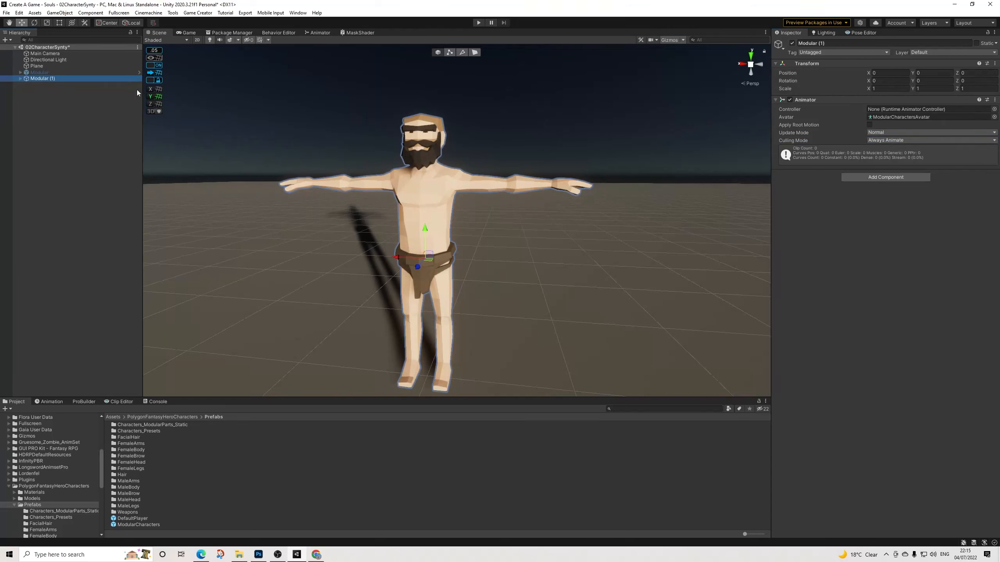
key("ctrl+d")
key("ctrl+d")
key("ctrl+d")
key("ctrl+d")
key("ctrl+d")
key("ctrl+d")
key("ctrl+d")
key("ctrl+d")
key("ctrl+d")
left_click(61, 85, "shift")
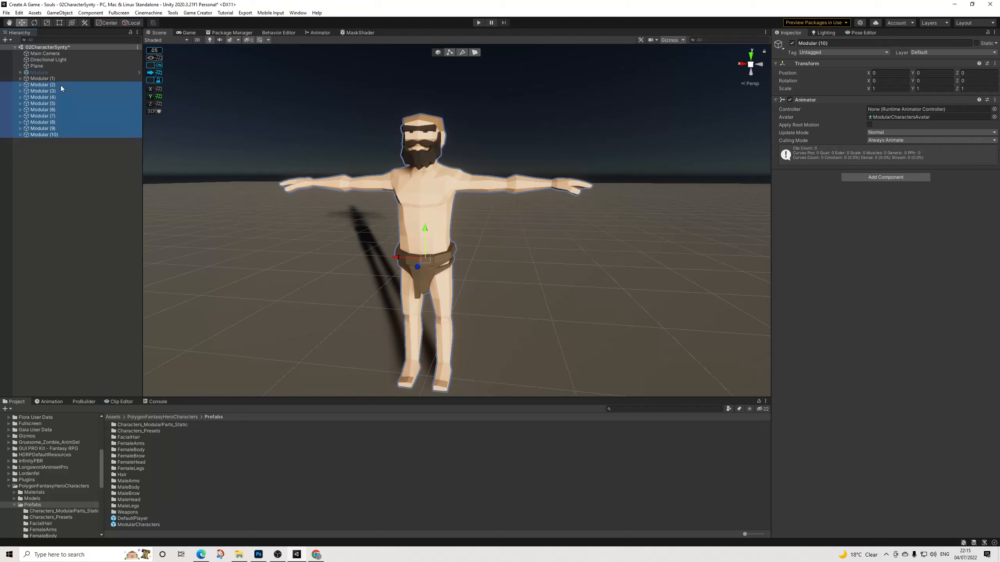
left_click(792, 43)
Step: Delete all part groups of Modular (1) from Male_01_Eyebrows through Male_12_Leg_Left, keeping only Male_00_Head
left_click(36, 78)
left_click(20, 79)
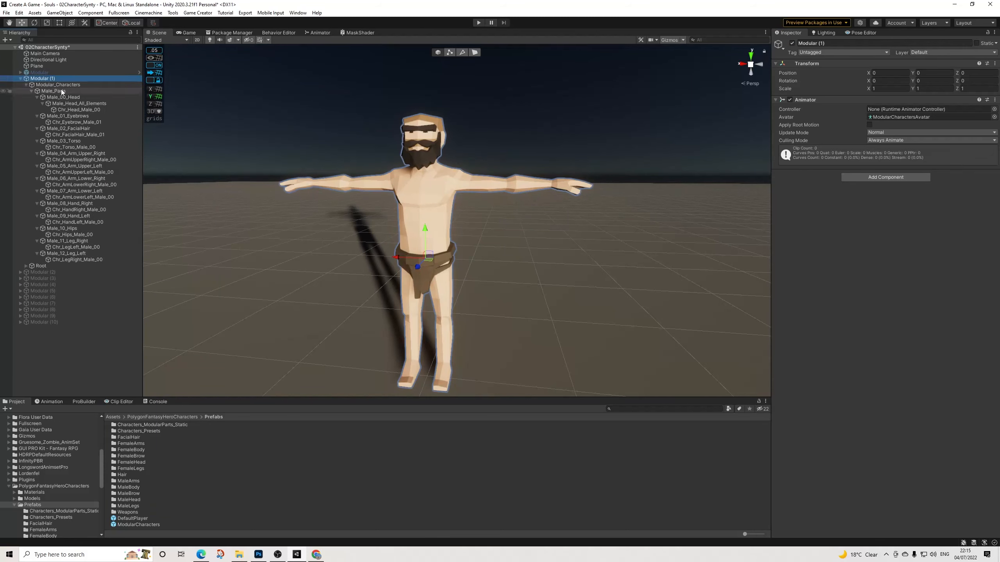
left_click(53, 116)
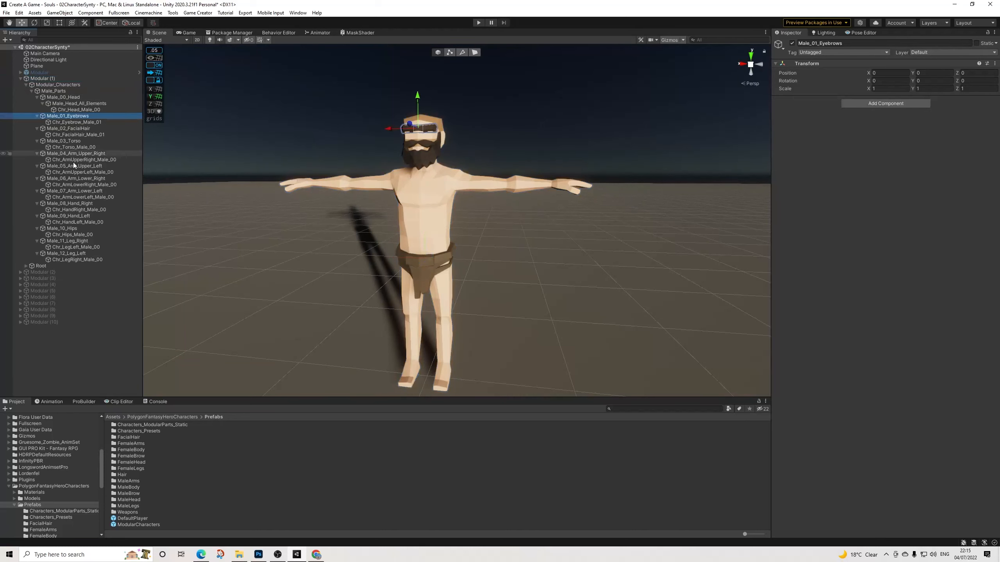
left_click(51, 259, "shift")
key("Delete")
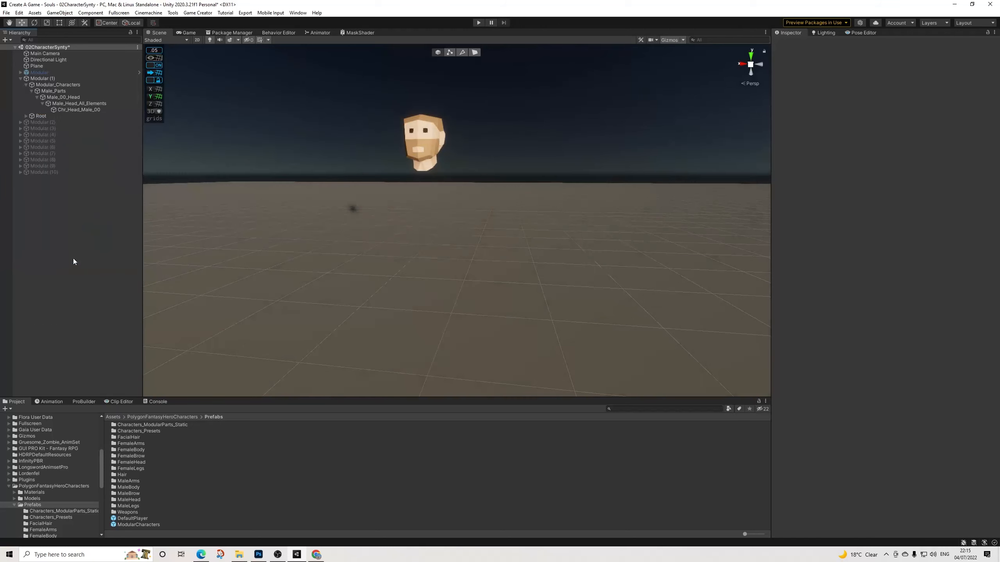
Step: Rename the head-only object Modular (1) as MaleHead00
left_click(20, 79)
left_click(37, 80)
left_click(828, 42)
type("Male")
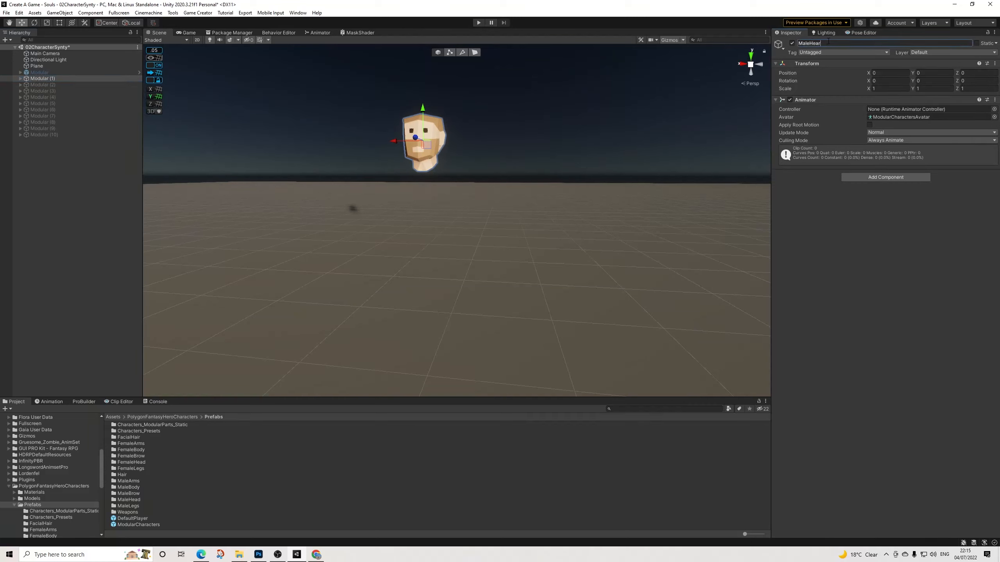
type("Head00")
key("Return")
Step: Activate Modular (2) and delete all of its male part groups except Male_01_Eyebrows
left_click(23, 85)
left_click(21, 85)
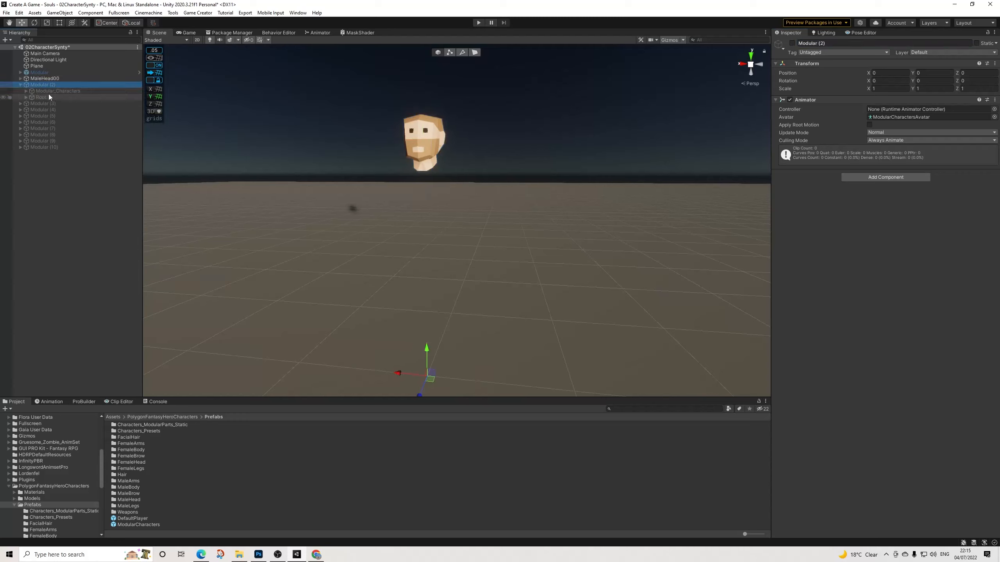
left_click(791, 43)
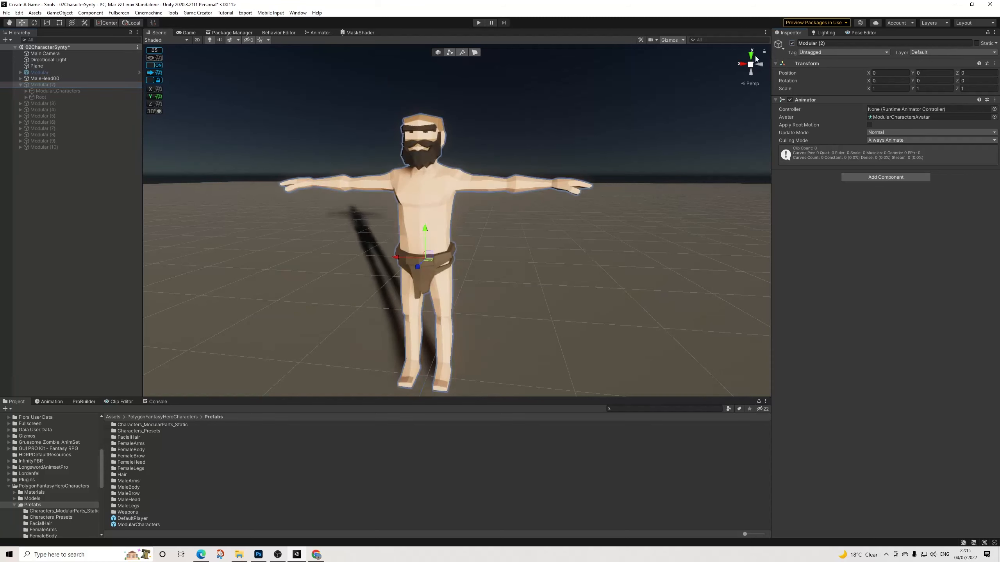
left_click(25, 91)
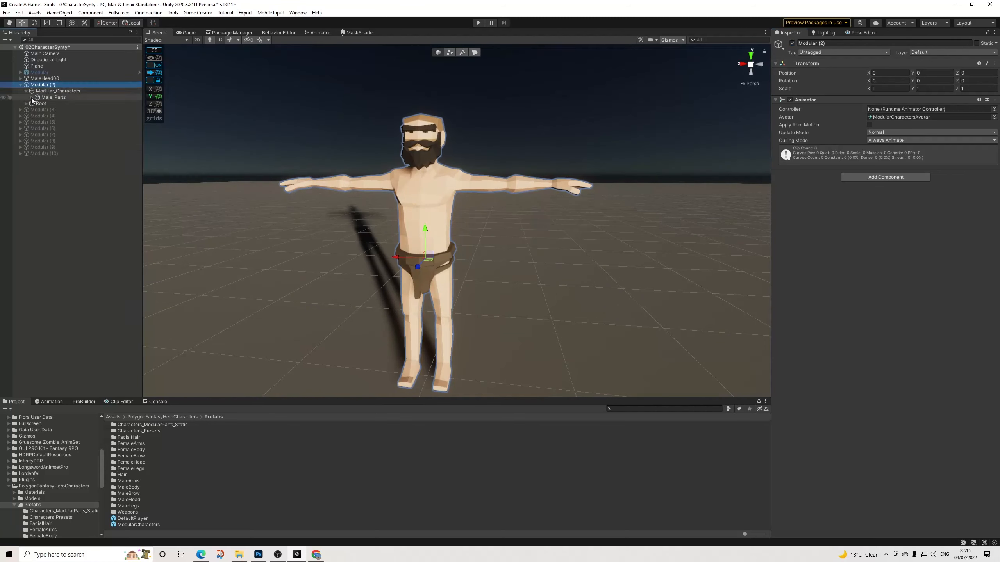
left_click(32, 97)
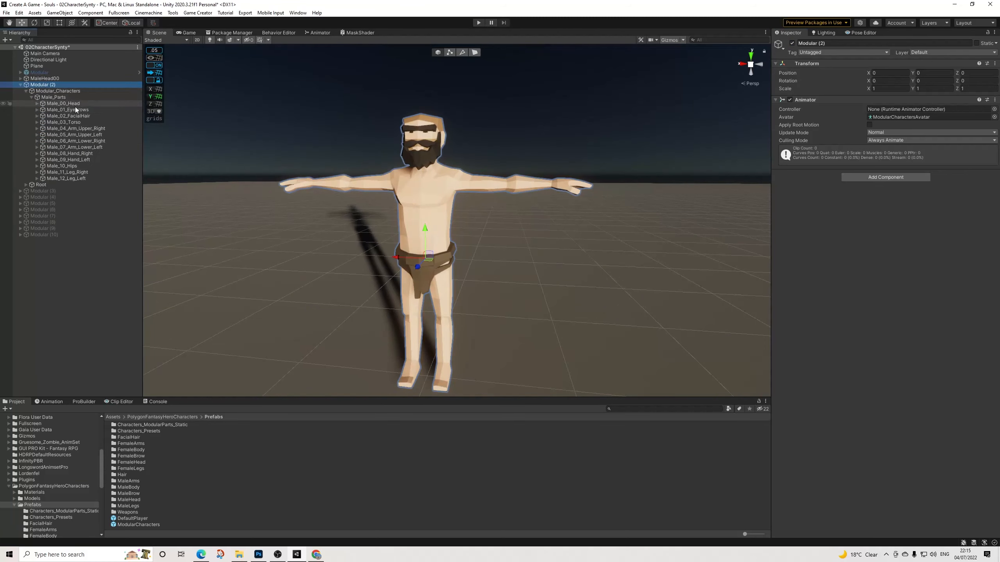
left_click(55, 103)
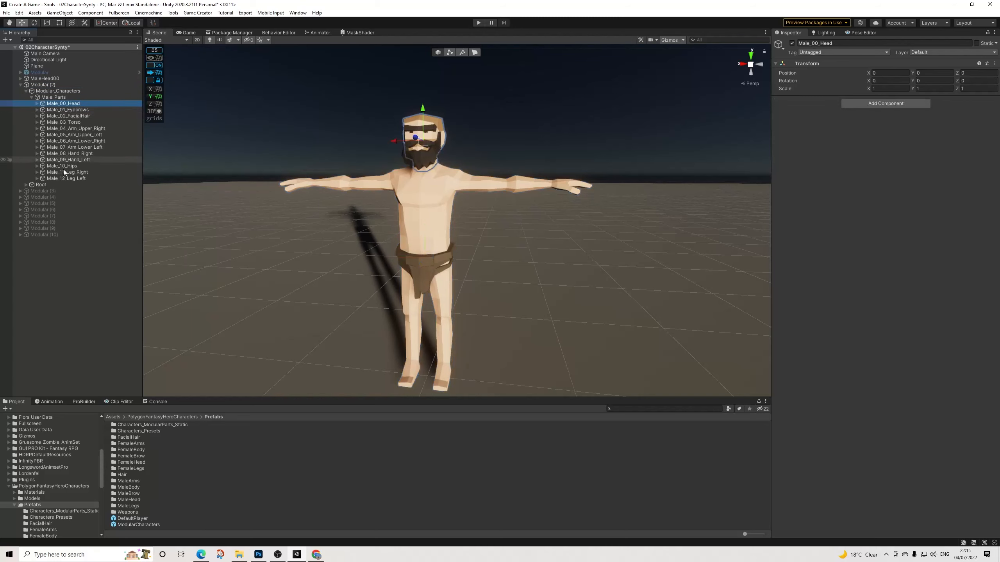
left_click(63, 178, "shift")
left_click(77, 110, "ctrl")
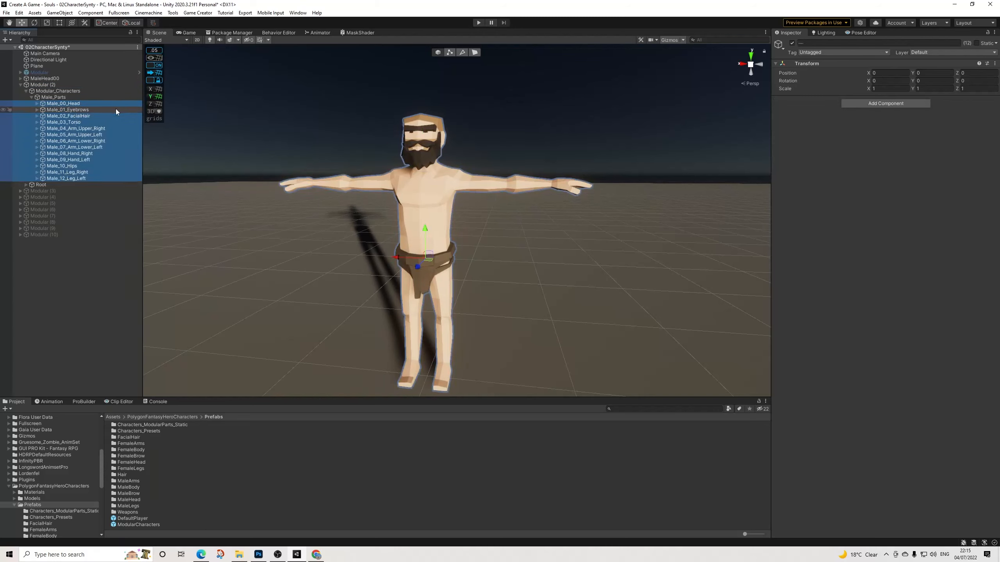
key("Delete")
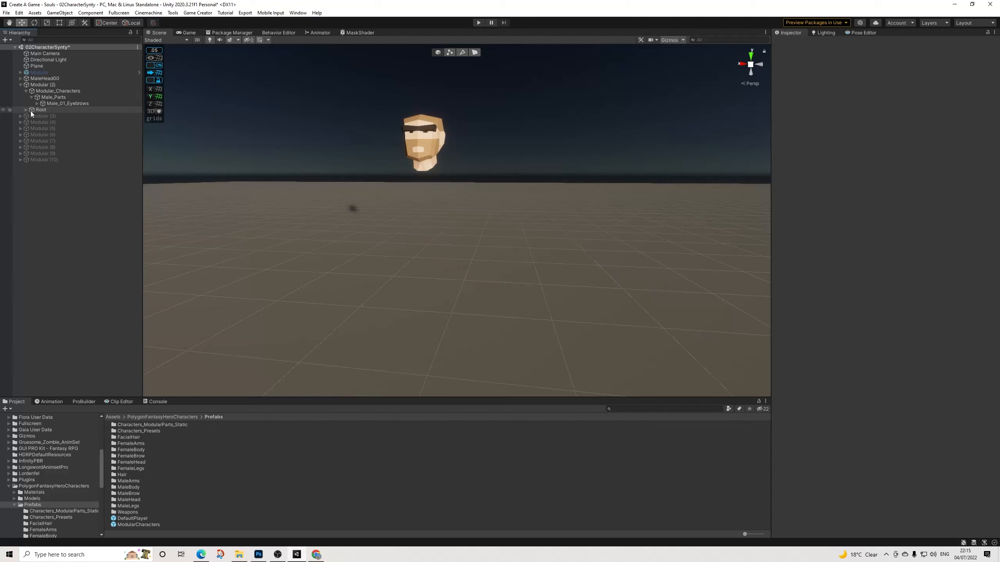
Step: Rename the eyebrows-only object Modular (2) as MaleBrow01 and collapse it in the hierarchy
left_click(47, 86)
left_click(834, 44)
type("MaleBrow0")
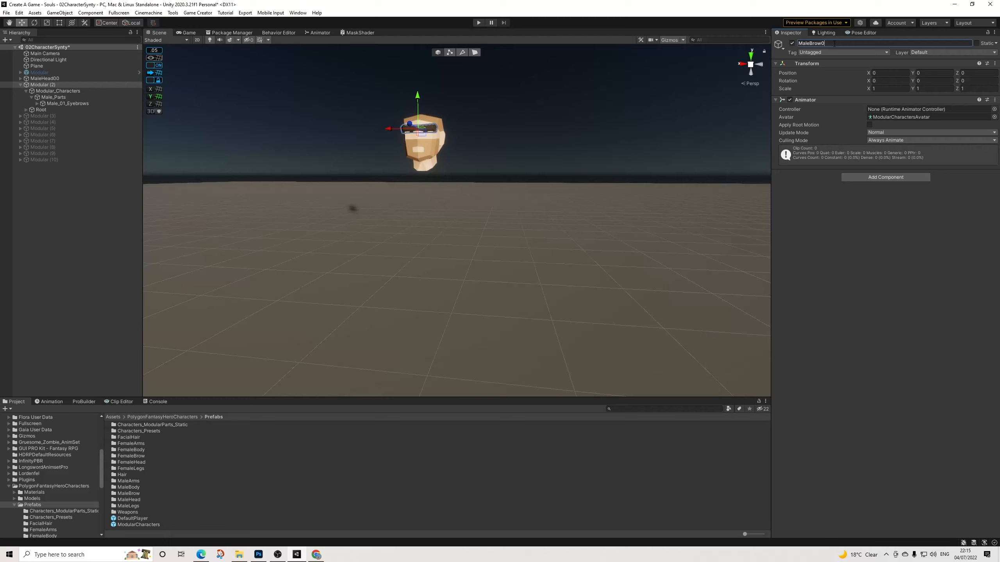
type("1")
key("Return")
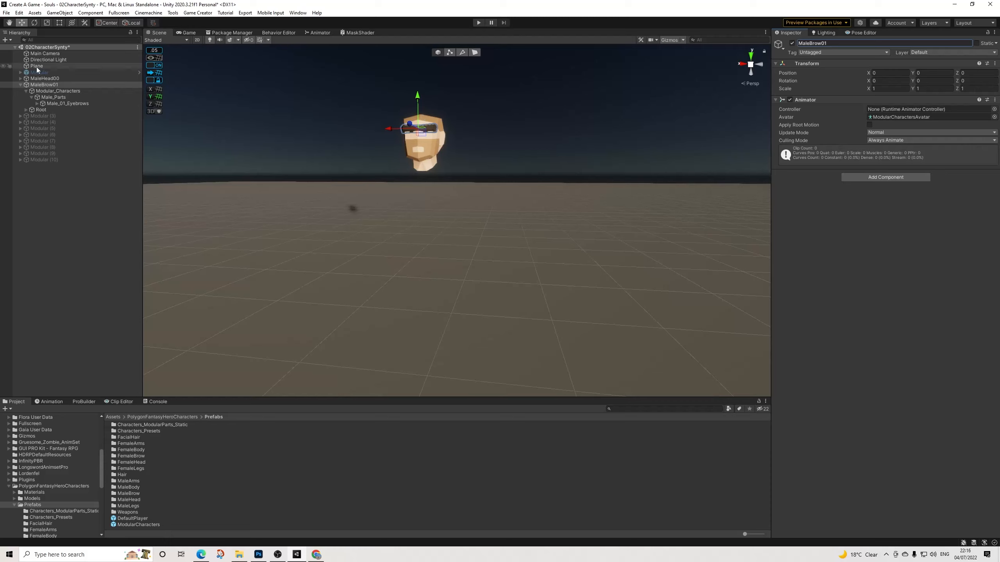
left_click(20, 84)
Step: Activate Modular (3) and delete all of its male part groups except Male_02_FacialHair
left_click(48, 91)
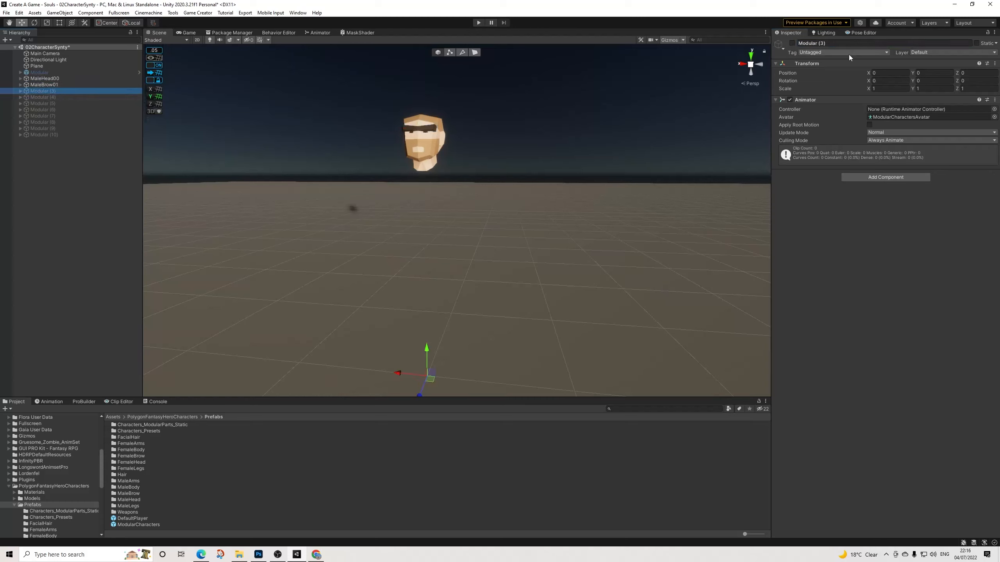
left_click(792, 44)
left_click(20, 91)
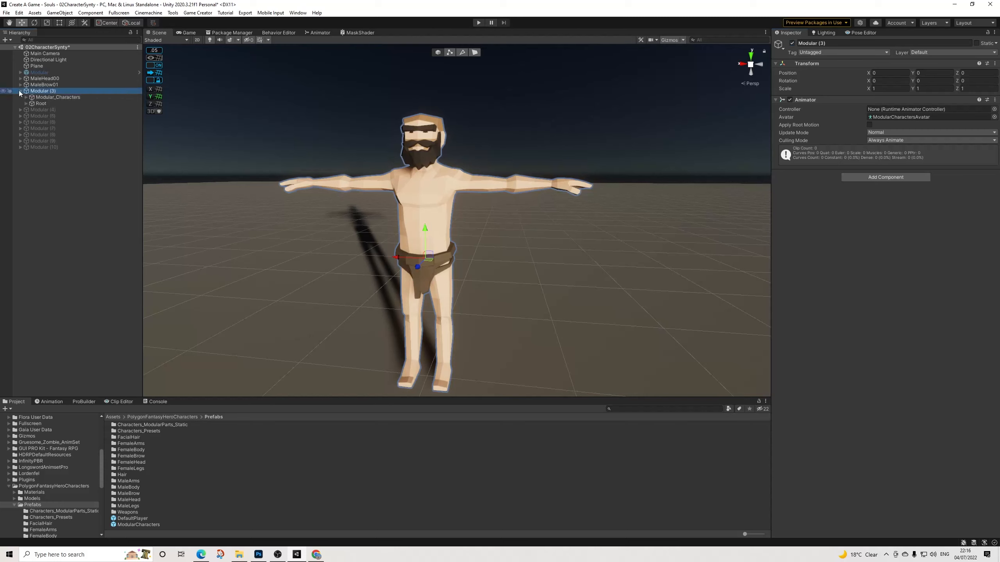
left_click(26, 97)
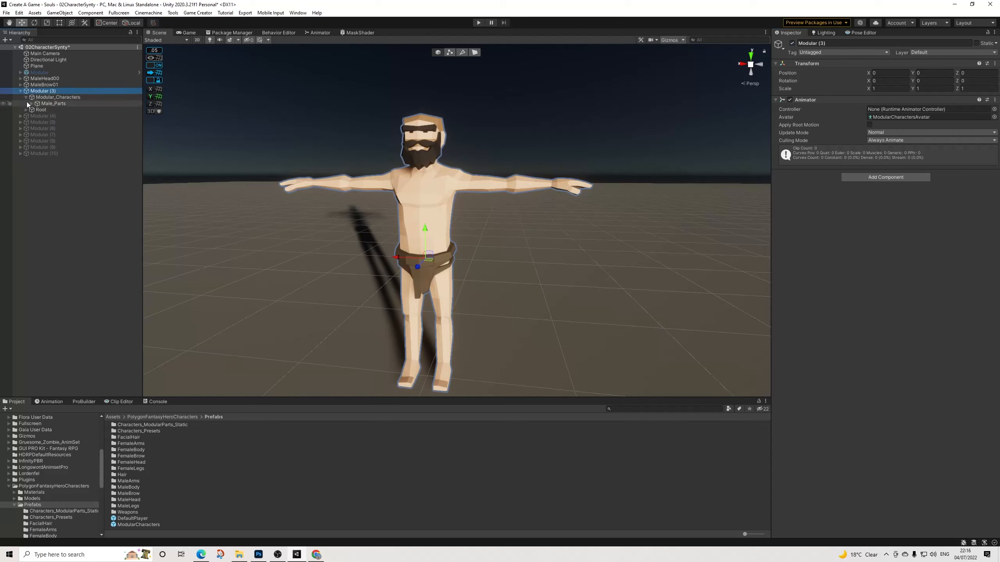
left_click(33, 103)
left_click(65, 111)
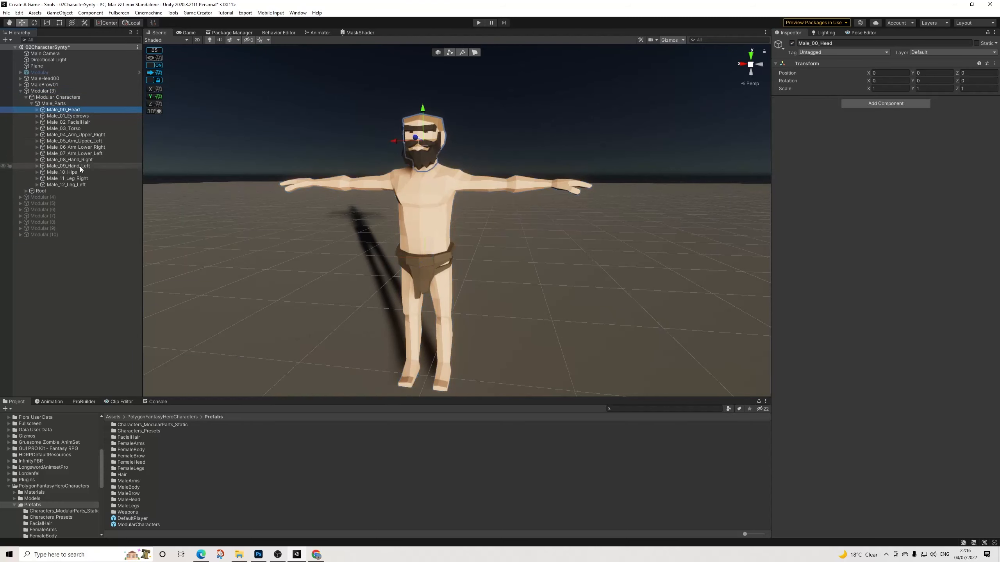
left_click(71, 184, "shift")
left_click(78, 123, "ctrl")
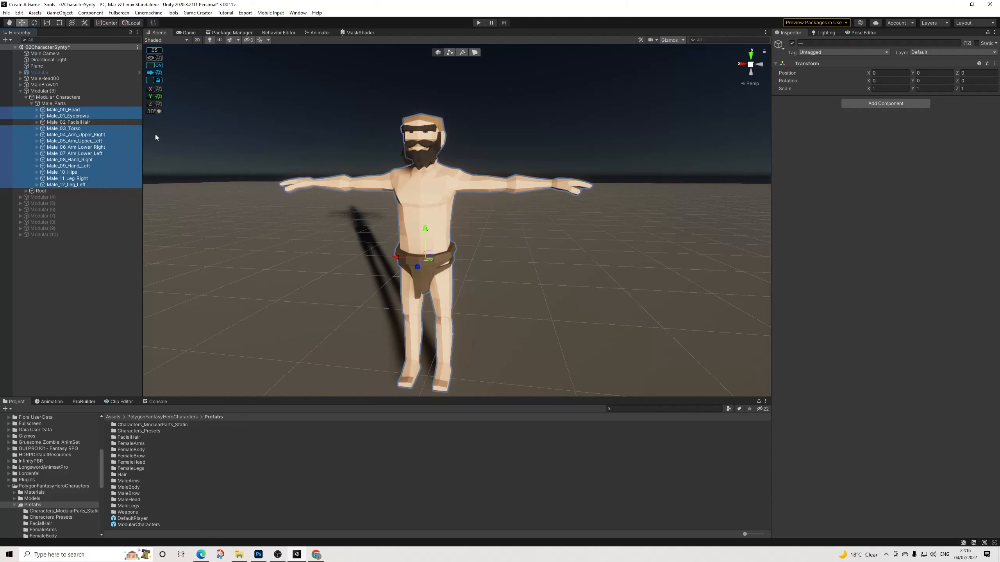
key("Delete")
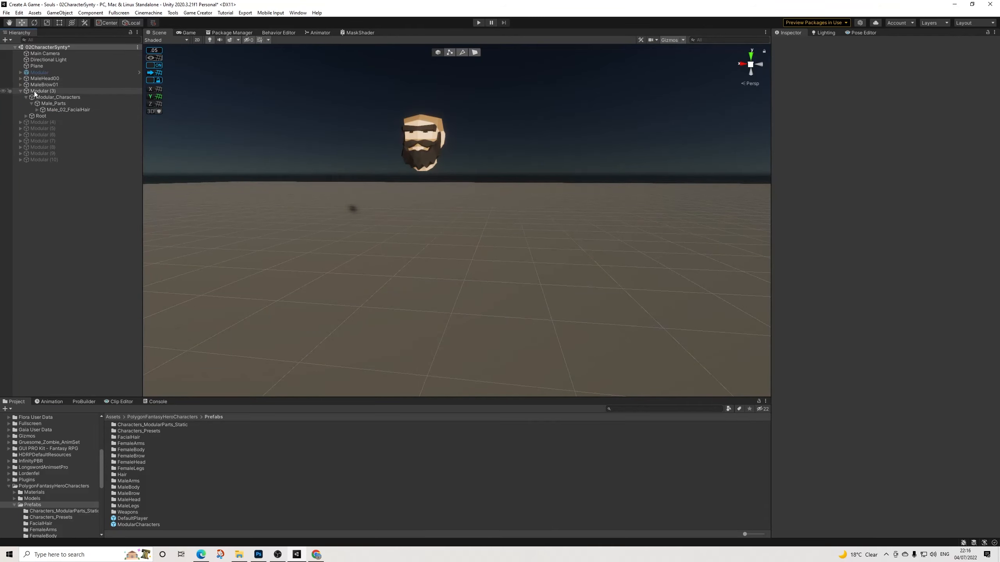
Step: Rename the facial-hair-only object Modular (3) as FacialHair01 and collapse it in the hierarchy
left_click(34, 91)
left_click(850, 43)
type("F")
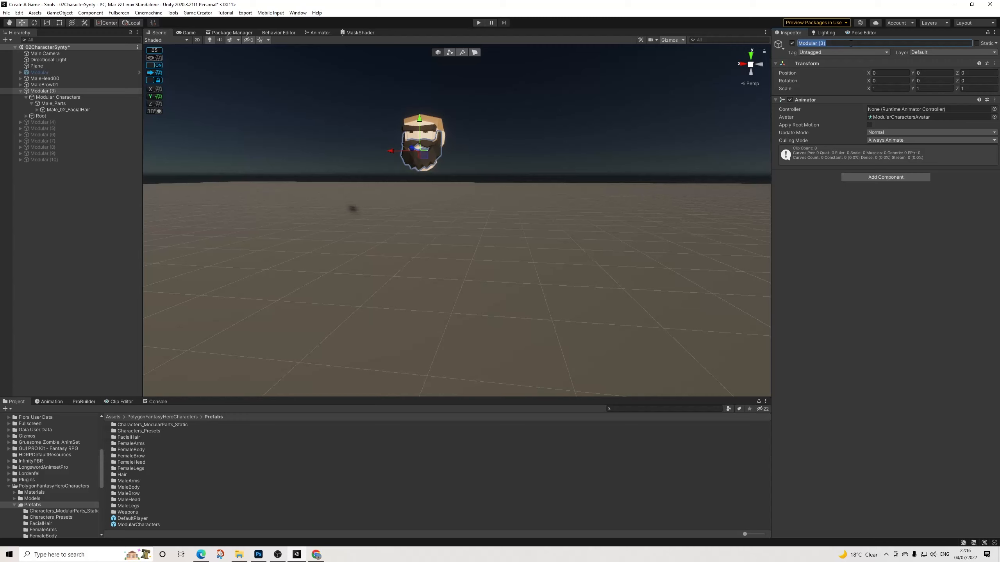
type("acialHea")
left_click(21, 91)
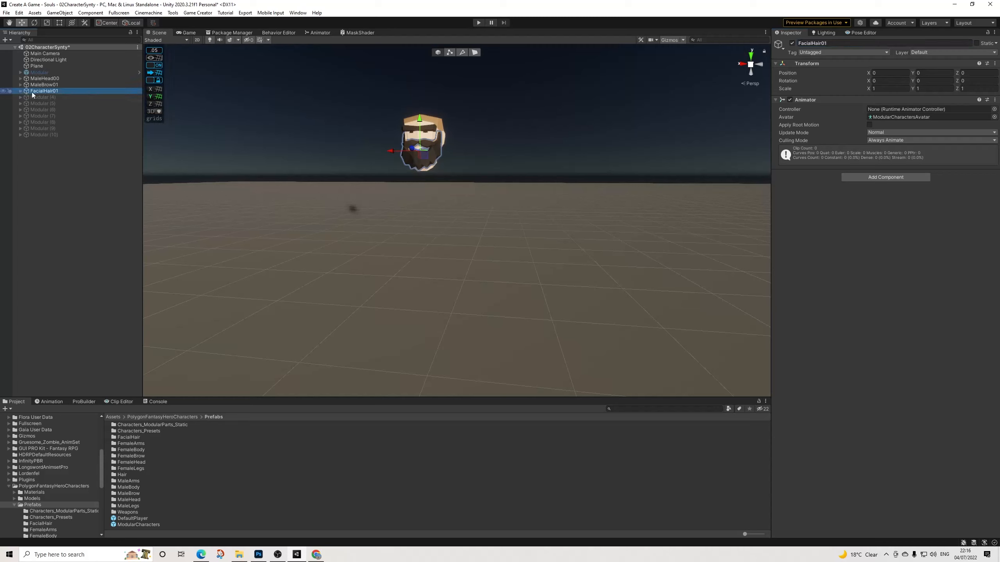
Step: Activate Modular (4) and delete all of its male part groups except Male_03_Torso
left_click(31, 99)
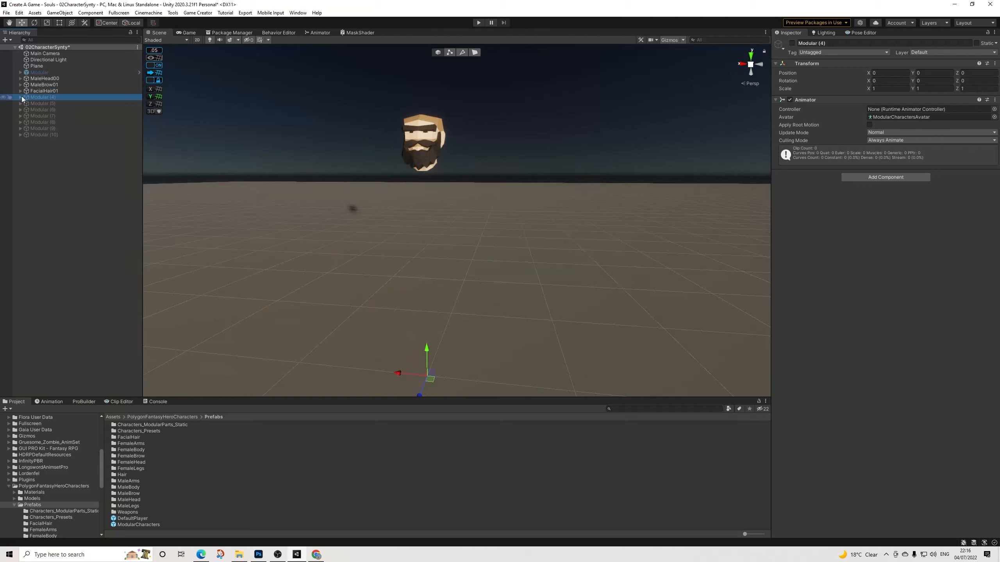
left_click(792, 43)
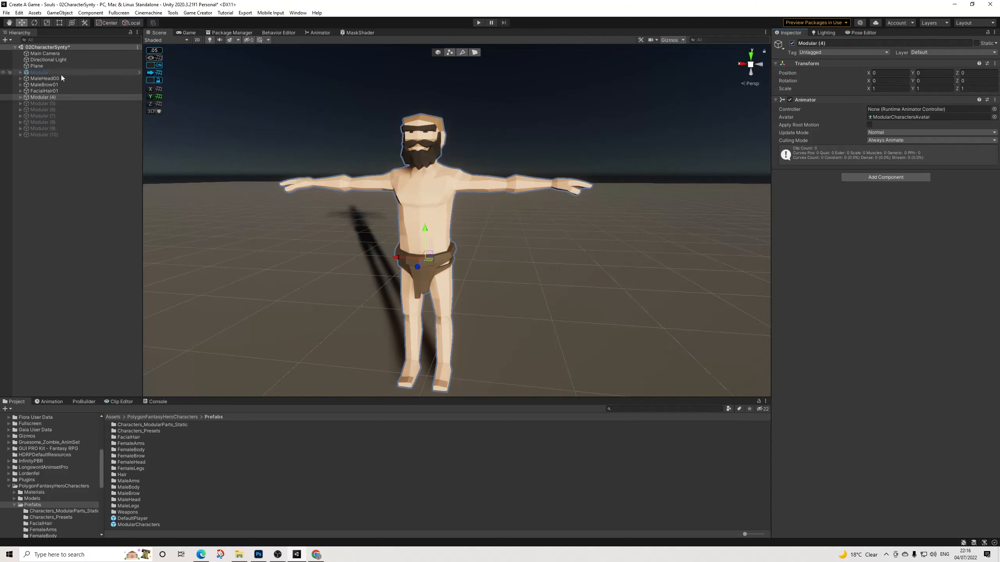
left_click(20, 98)
left_click(45, 103)
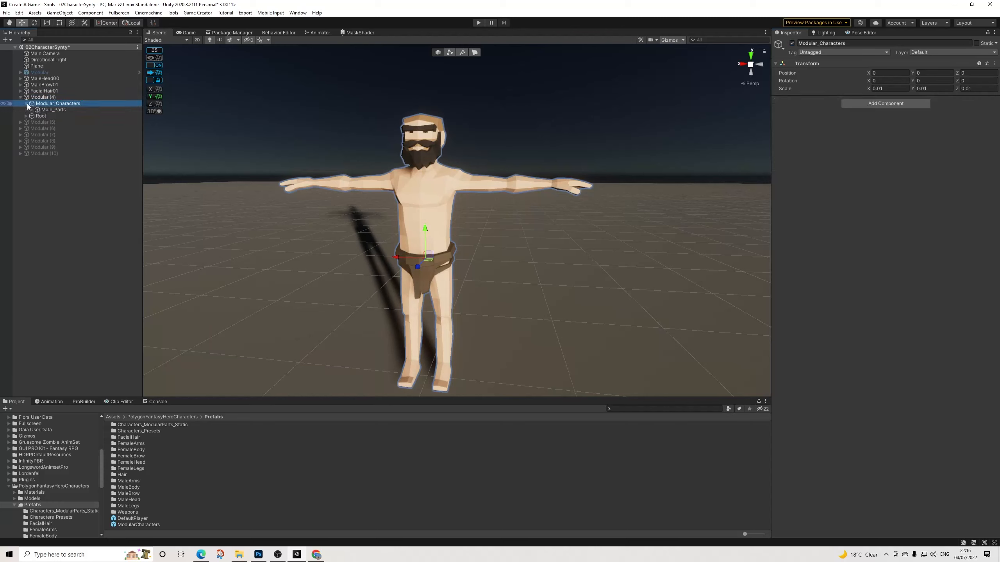
left_click(26, 104)
left_click(65, 116)
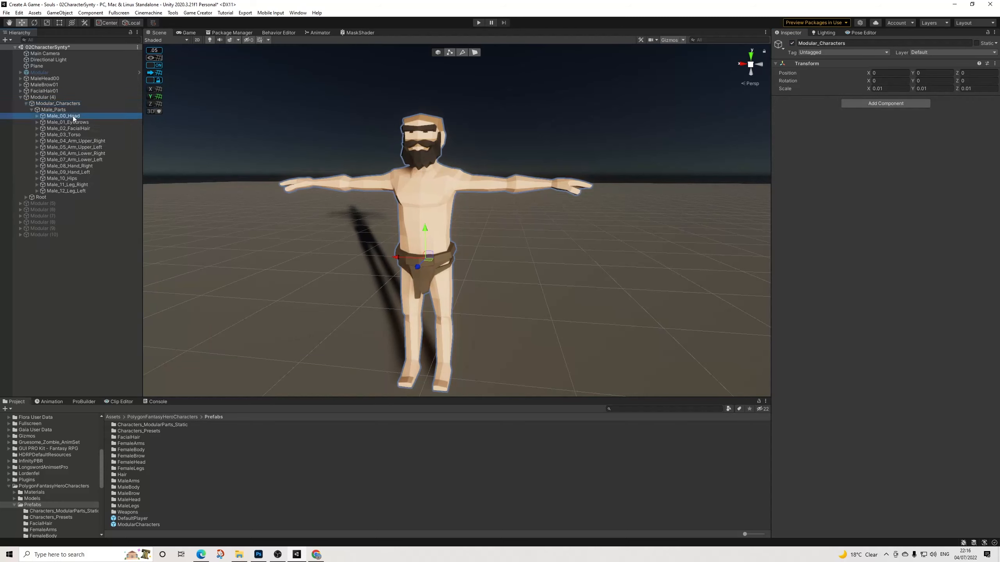
left_click(74, 190, "shift")
left_click(80, 134, "ctrl")
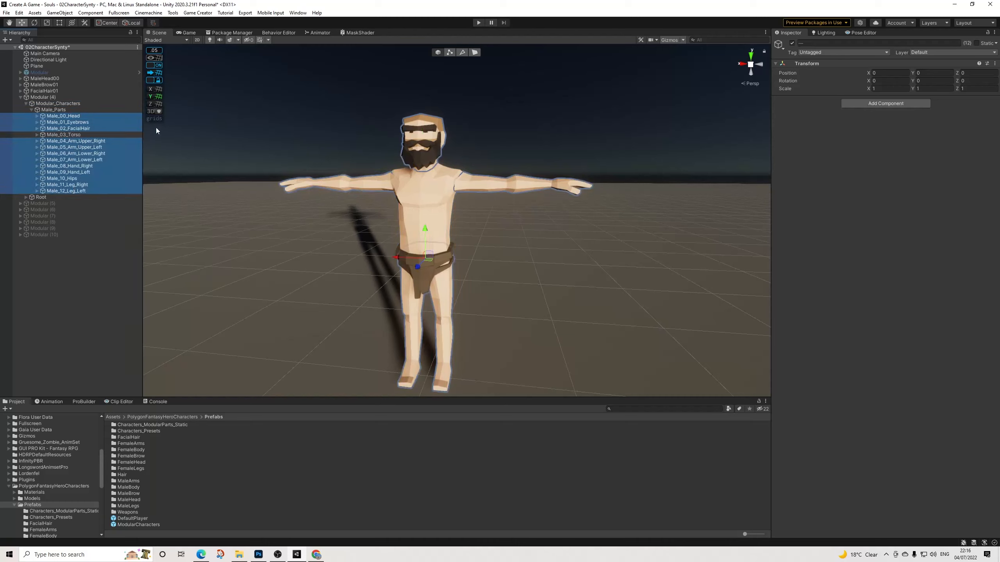
key("Delete")
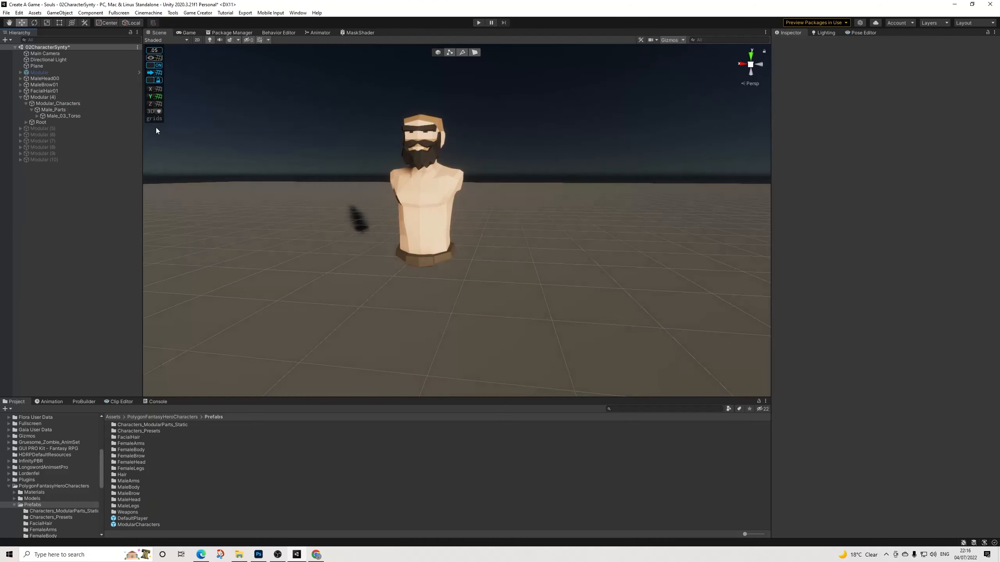
Step: Collapse the torso-only object Modular (4) in the hierarchy and rename it as MaleTorso01
left_click(20, 97)
left_click(44, 97)
left_click(833, 43)
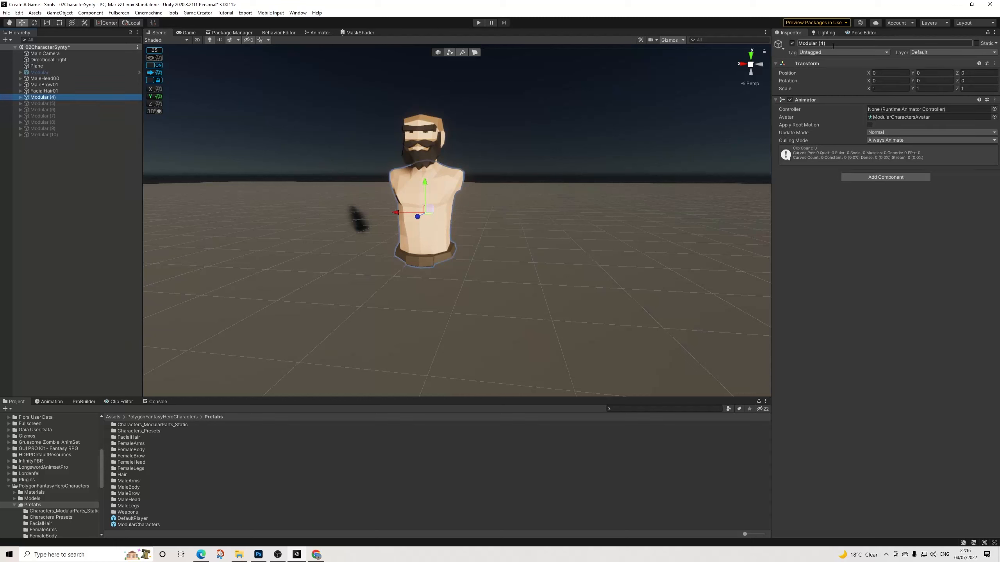
type("MaleTorso01")
key("Return")
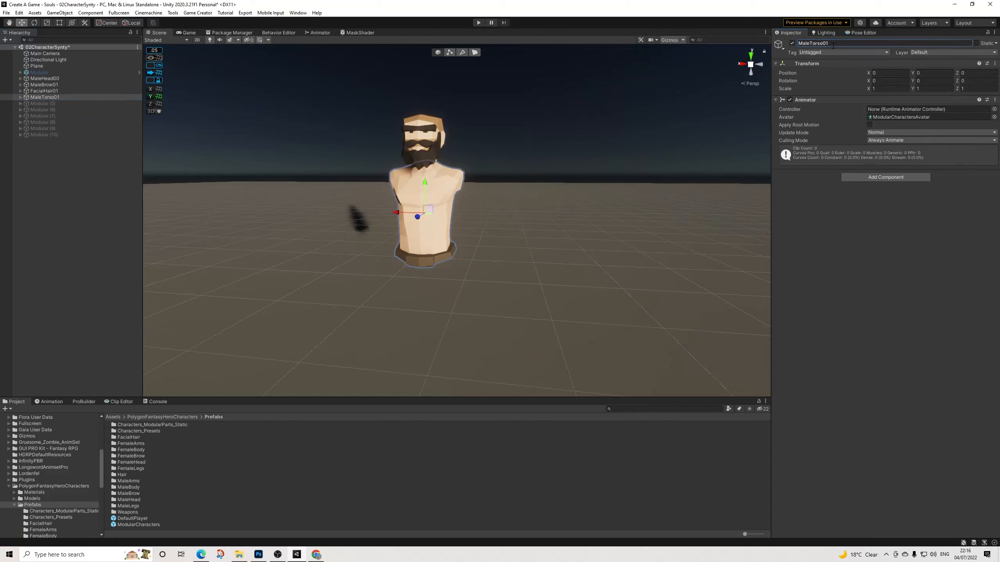
Step: Activate Modular (5) and delete all of its male part groups except the upper arms, lower arms and hands
left_click(35, 103)
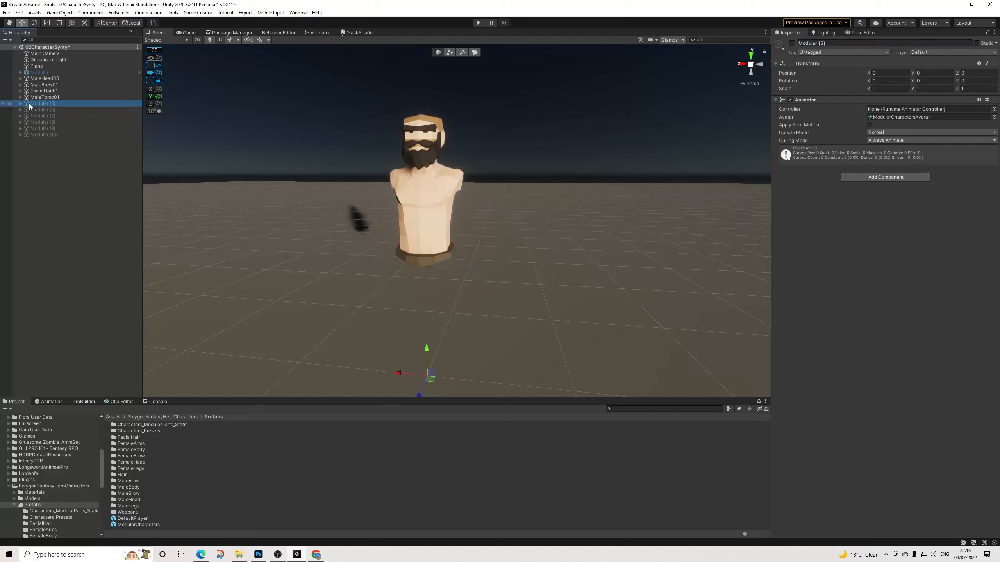
left_click(20, 103)
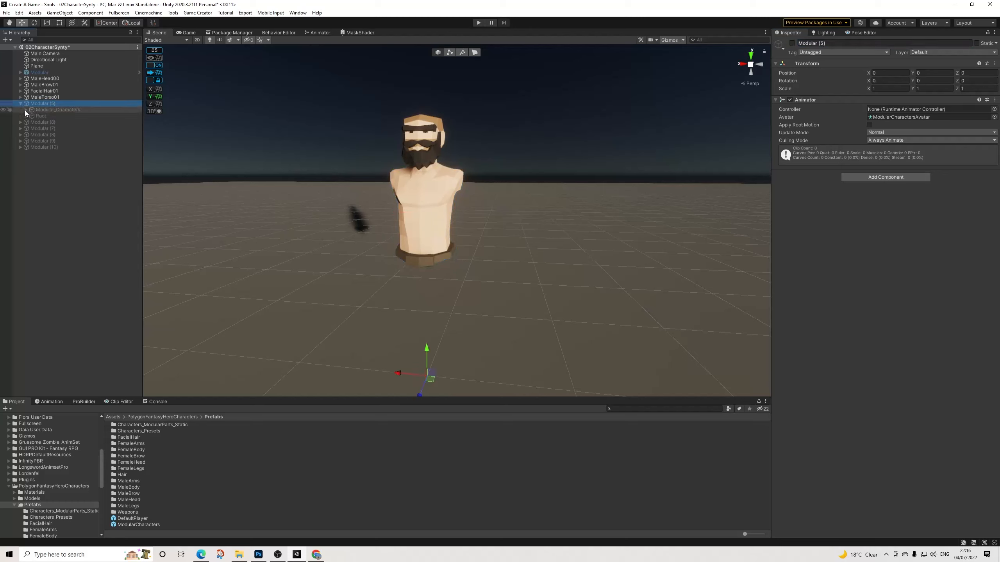
left_click(792, 43)
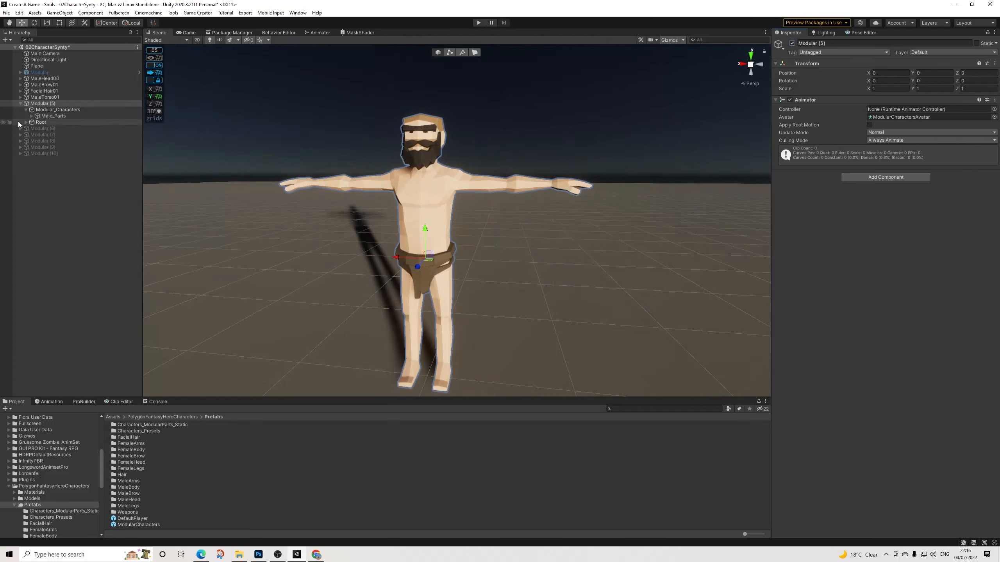
left_click(32, 115)
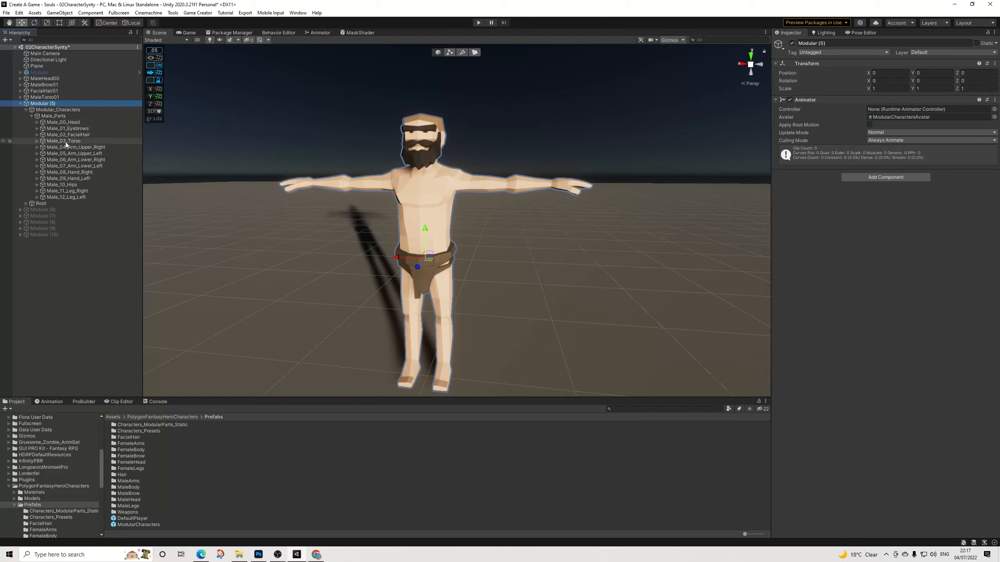
left_click(74, 123)
left_click(79, 196, "shift")
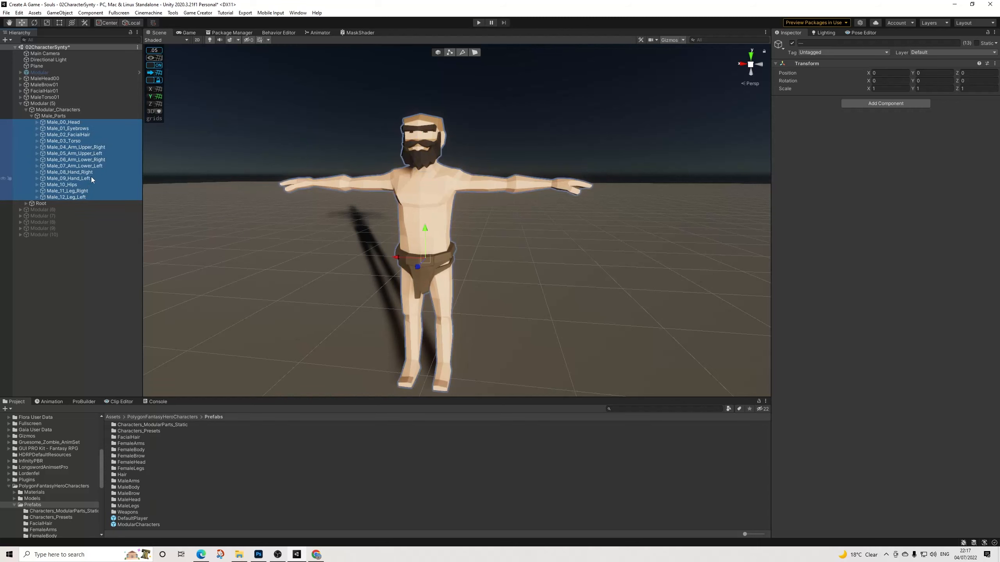
left_click(85, 154, "ctrl")
left_click(86, 160, "ctrl")
left_click(86, 166, "ctrl")
left_click(87, 174, "ctrl")
left_click(83, 178, "ctrl")
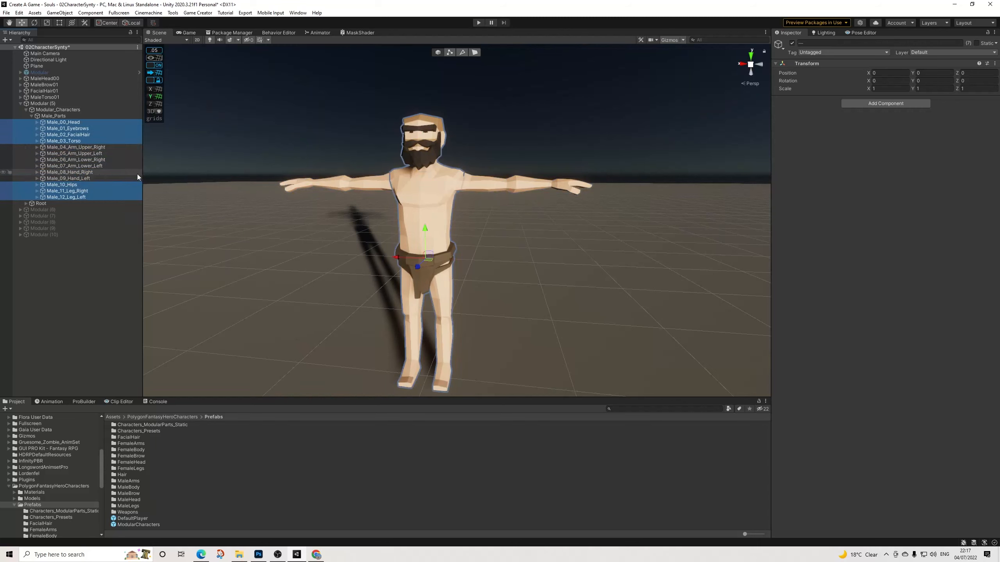
key("Delete")
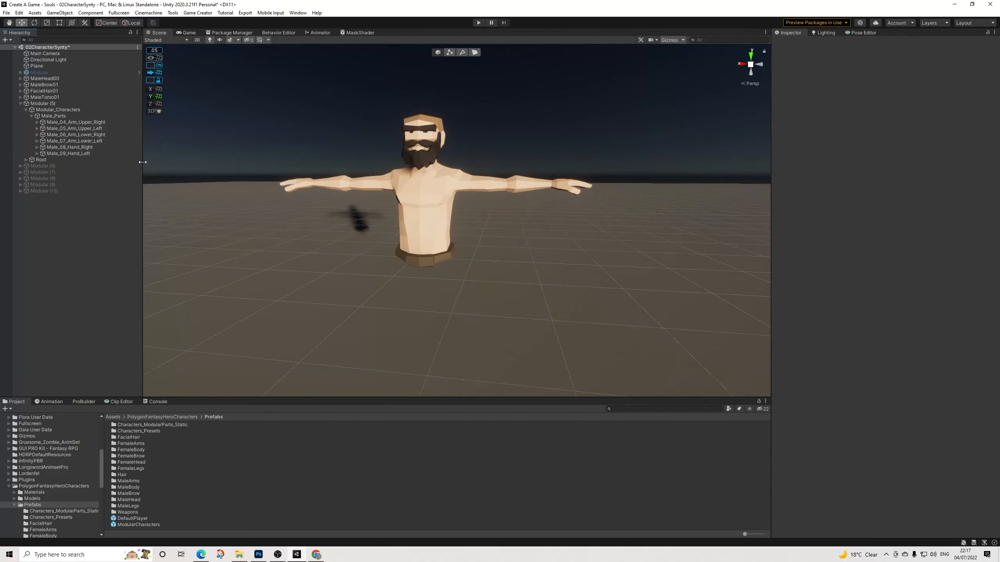
Step: Rename the arms-only object Modular (5) as MaleArms00 and collapse it in the hierarchy
left_click(52, 103)
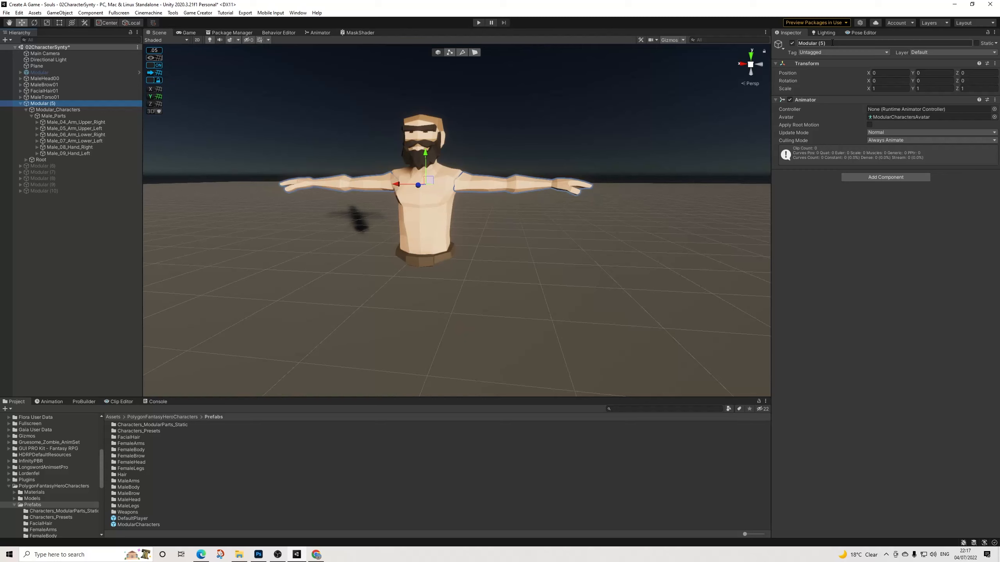
left_click(832, 42)
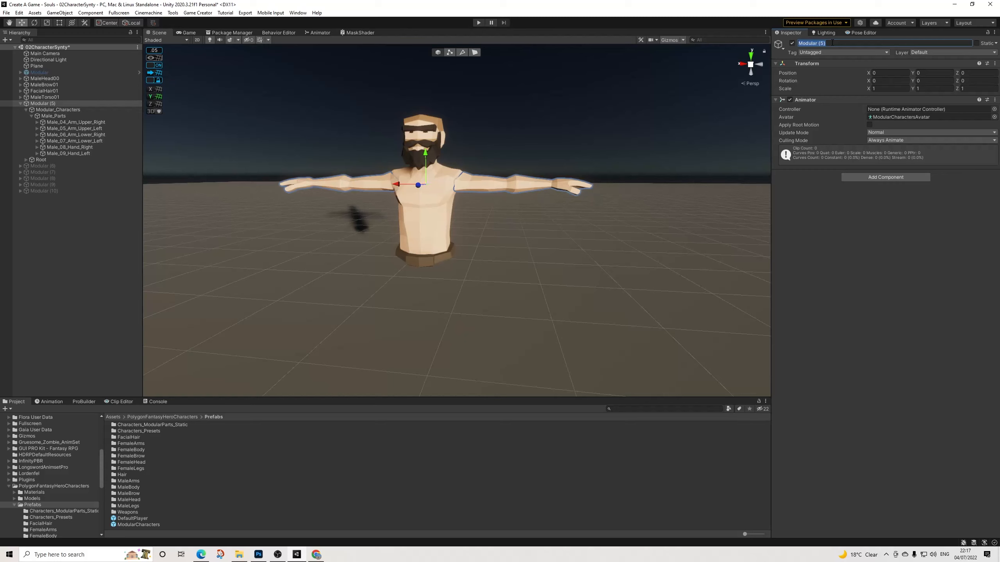
type("MaleArms00")
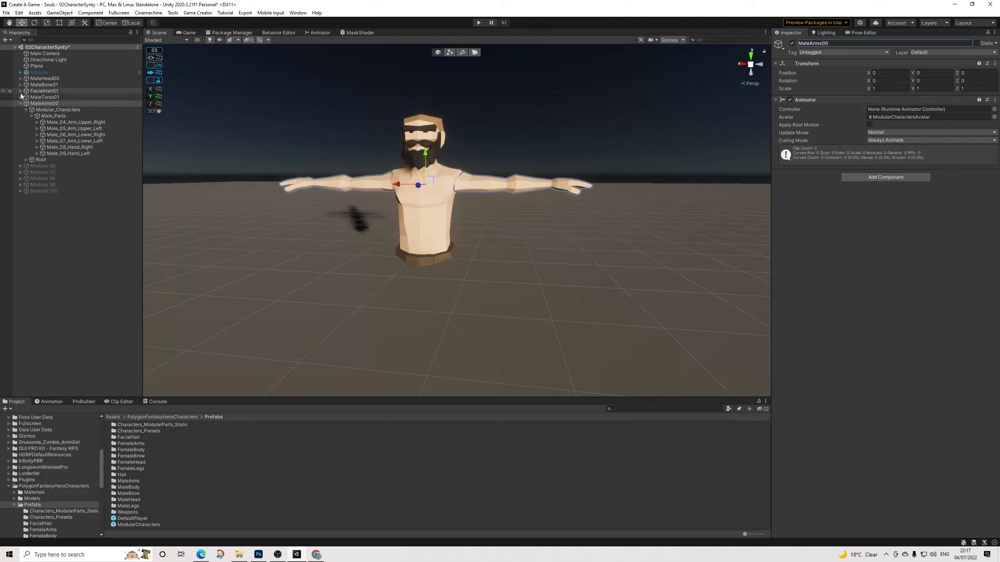
left_click(21, 103)
Step: Activate Modular (6) and delete all of its male part groups except Male_10_Hips, Male_11_Leg_Right and Male_12_Leg_Left
left_click(59, 111)
left_click(792, 43)
left_click(20, 110)
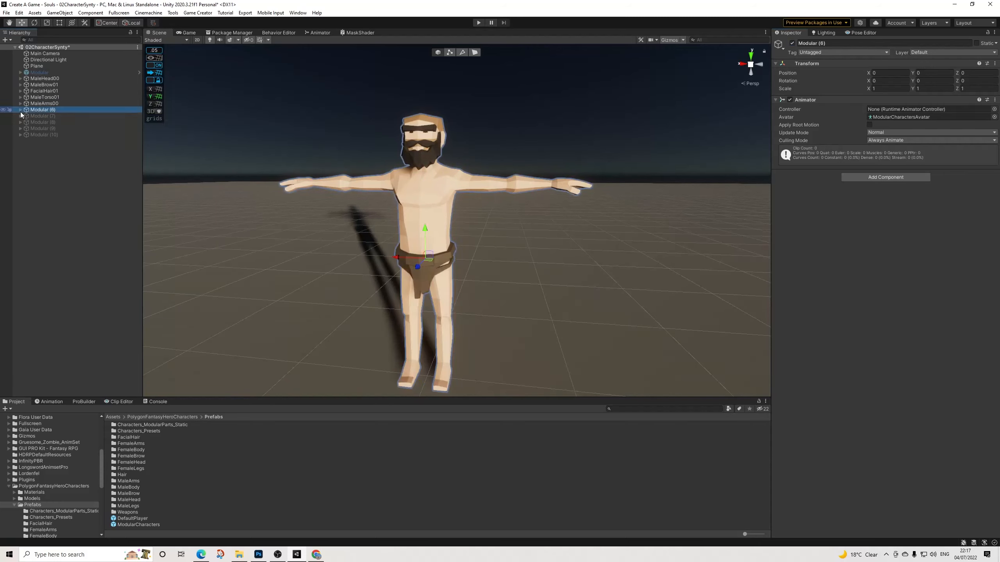
left_click(27, 116)
left_click(31, 123)
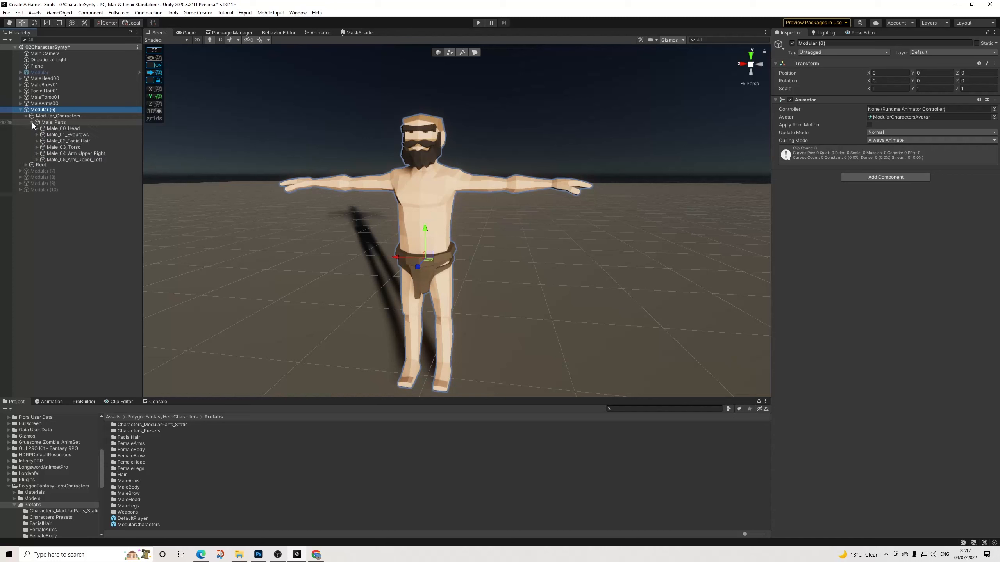
left_click(76, 185)
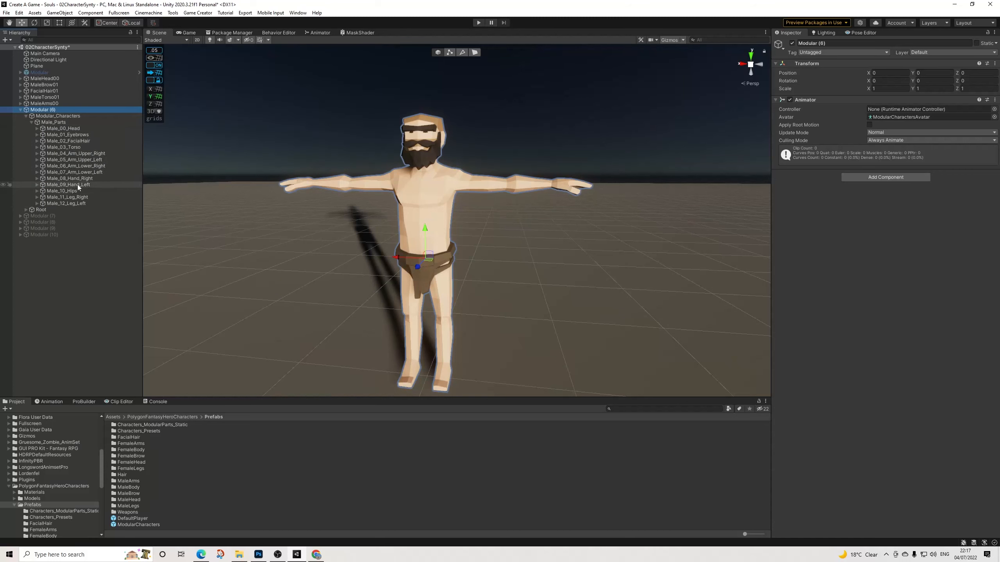
left_click(75, 128, "shift")
key("Delete")
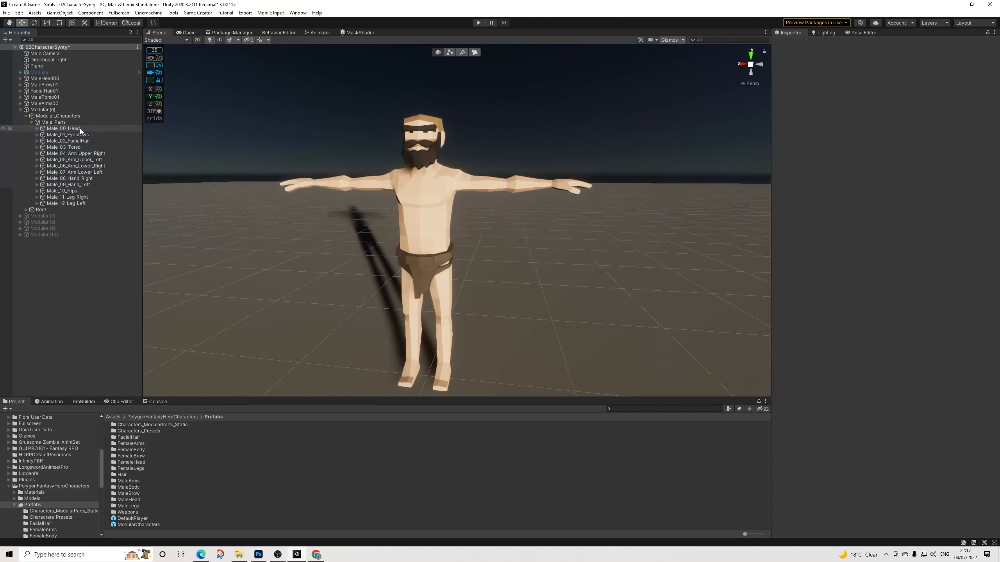
left_click(80, 128)
left_click(80, 141, "shift")
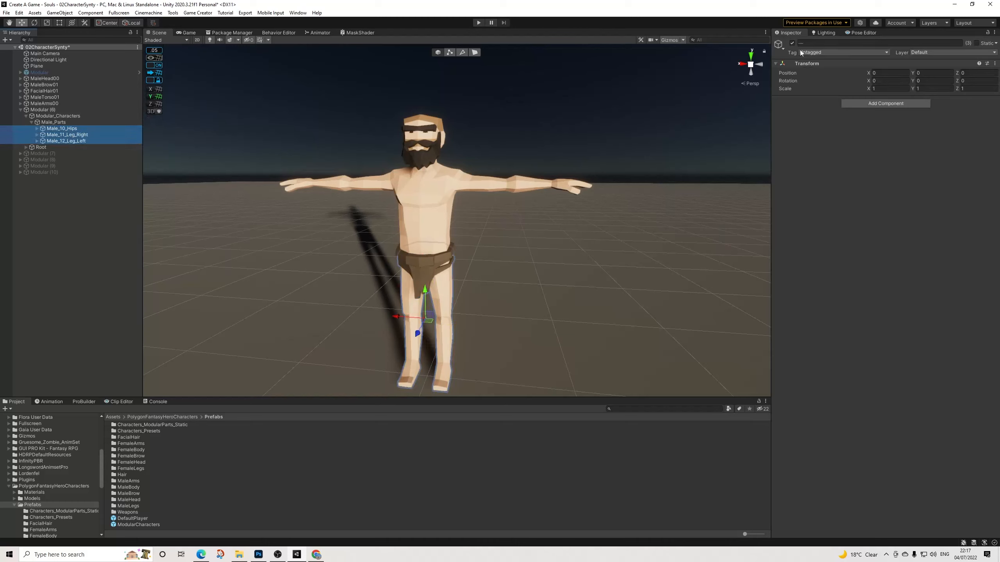
Step: Rename the hips-and-legs object Modular (6) as MaleLegs00
left_click(50, 111)
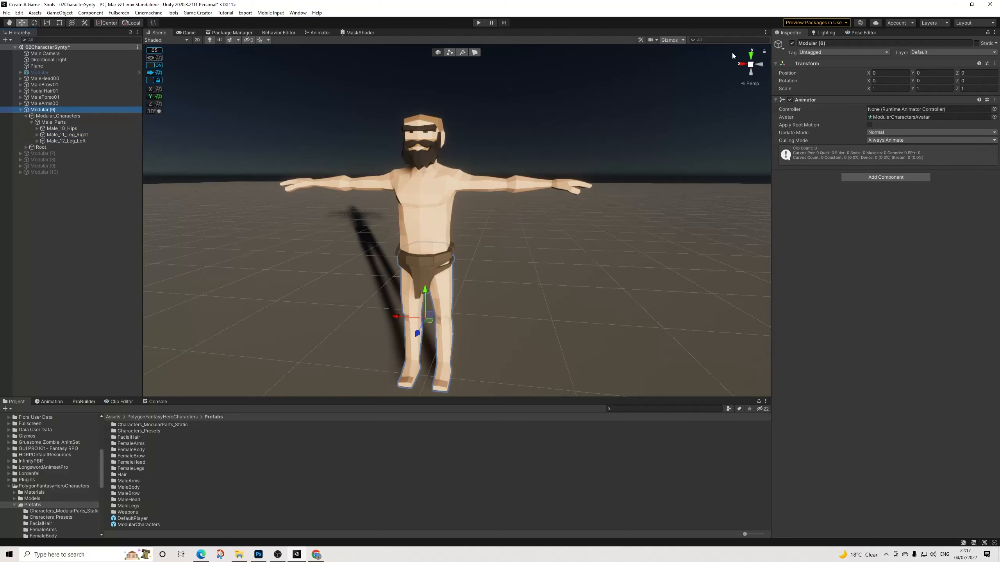
left_click(841, 43)
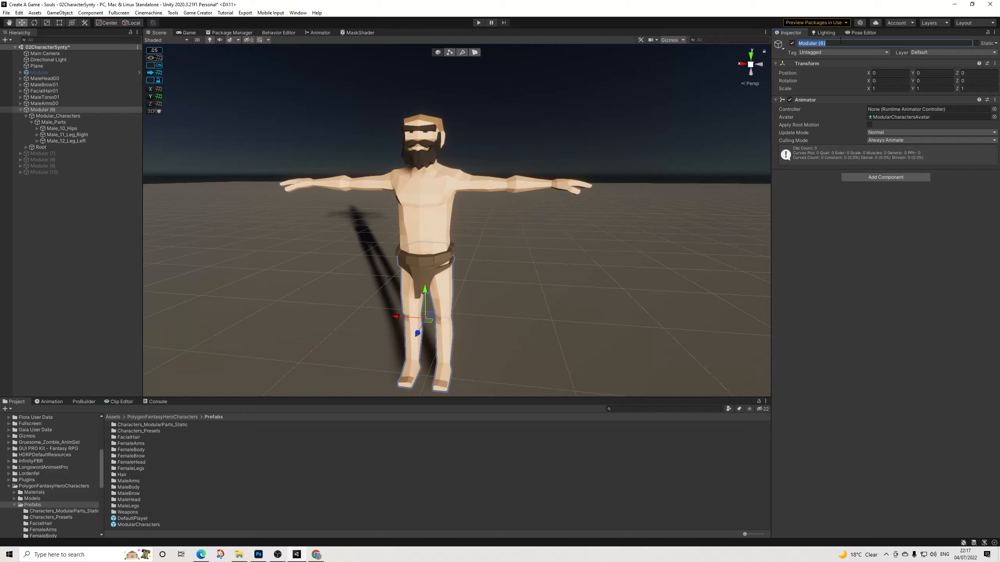
type("MaleLegs00")
key("Return")
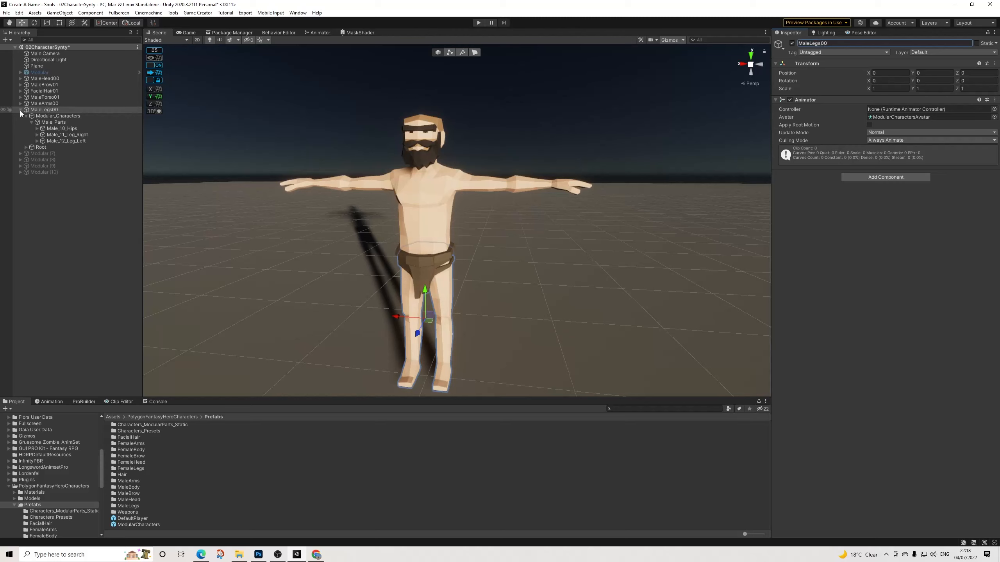
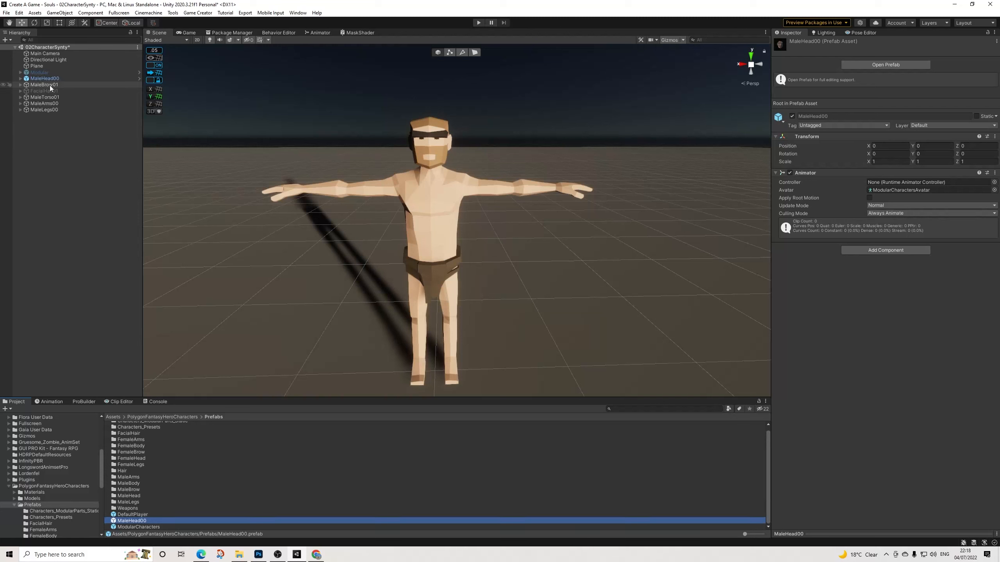
Step: Save MaleBrow01, MaleTorso01, MaleArms00 and MaleLegs00 as prefabs in the PolygonFantasyHeroCharacters Prefabs folder
mouse_move(31, 504)
left_mouse_down()
mouse_move(33, 516)
mouse_move(34, 504)
left_mouse_up()
left_click_drag(47, 98, 36, 504)
left_click_drag(52, 105, 33, 504)
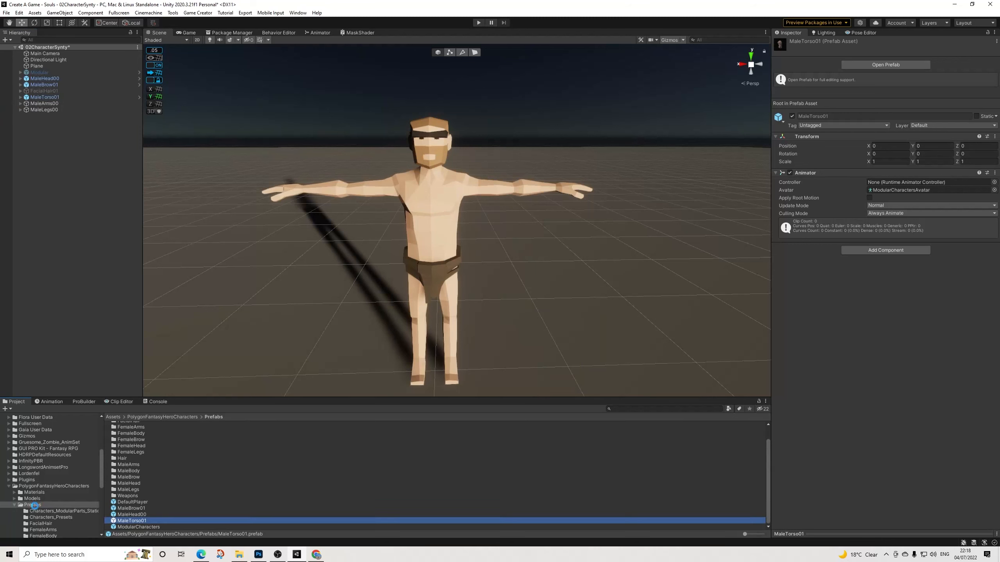
left_click_drag(55, 113, 34, 506)
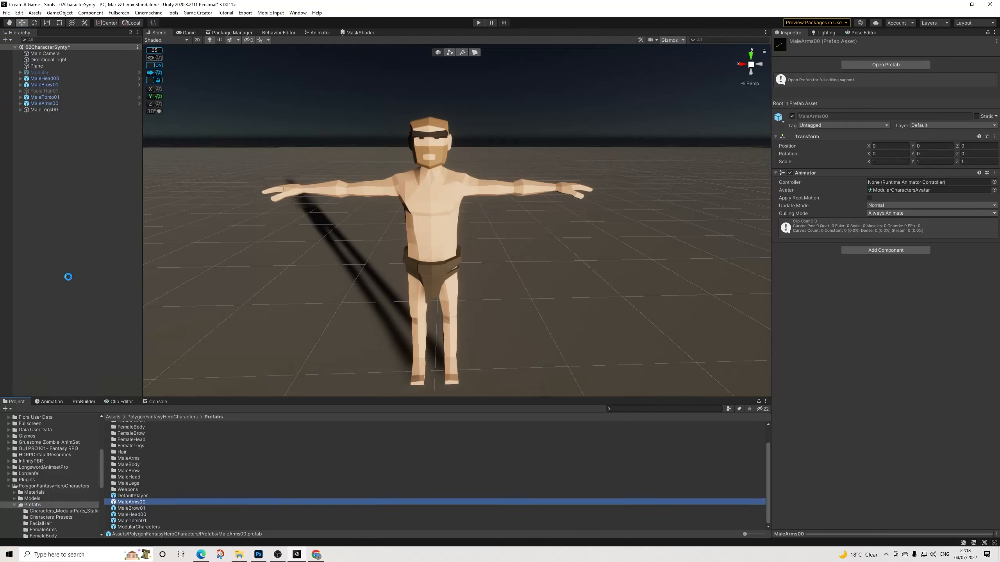
Step: Activate FacialHair01 and save it as a prefab in the same Prefabs folder
left_click(44, 90)
left_click(792, 43)
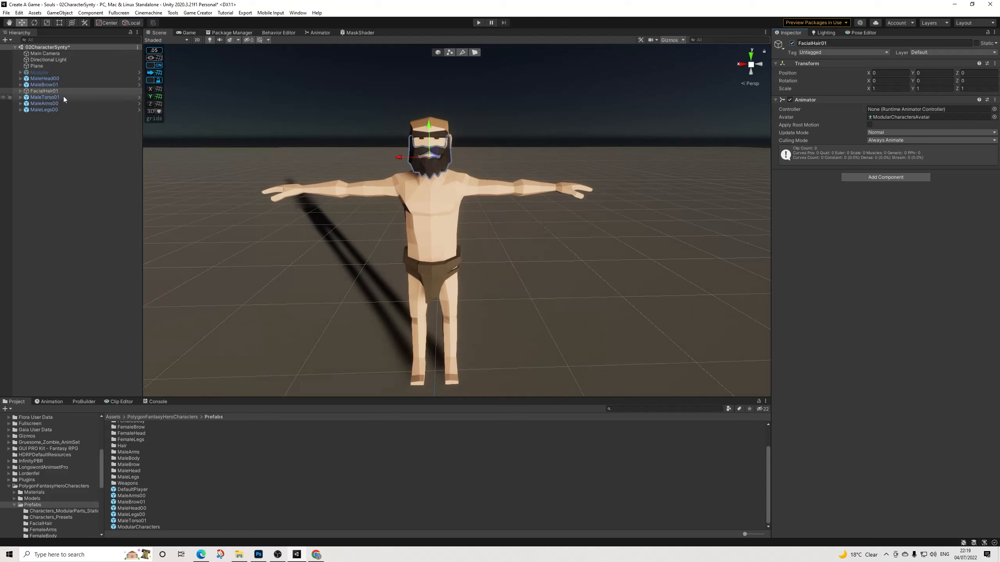
left_click_drag(54, 92, 28, 505)
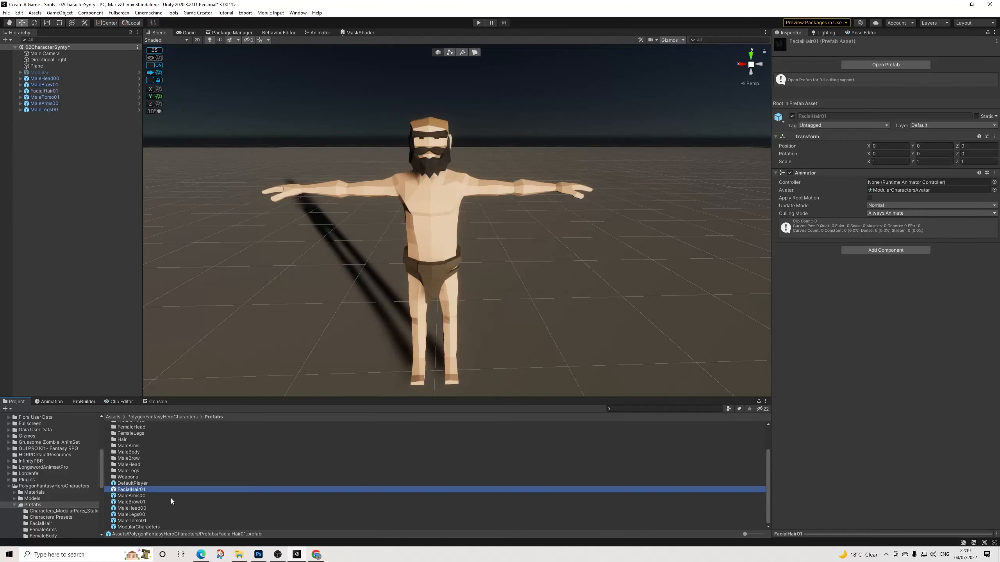
Step: Delete the six body part objects from MaleHead00 through MaleLegs00 from the scene
left_click(45, 79)
left_click(50, 109, "shift")
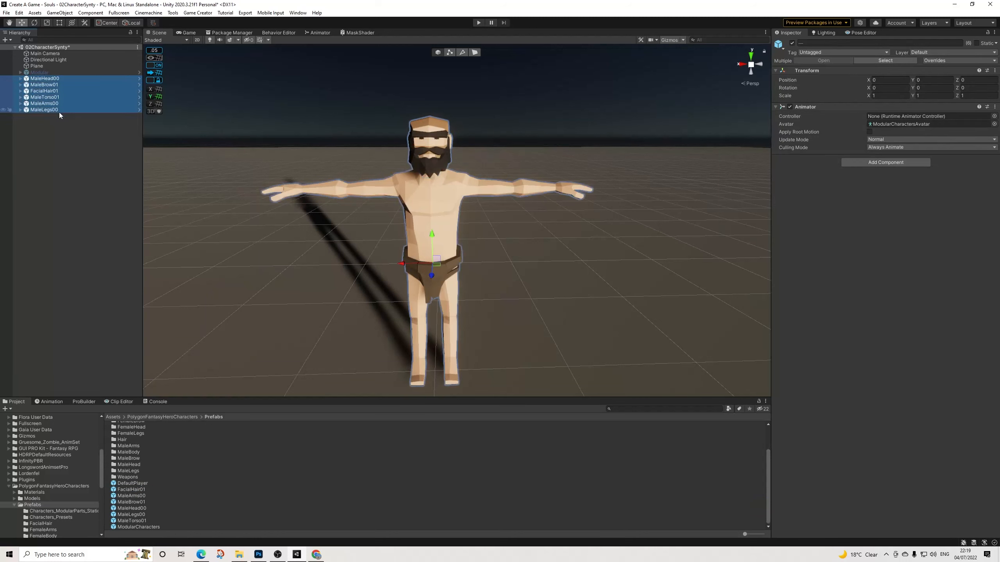
key("Delete")
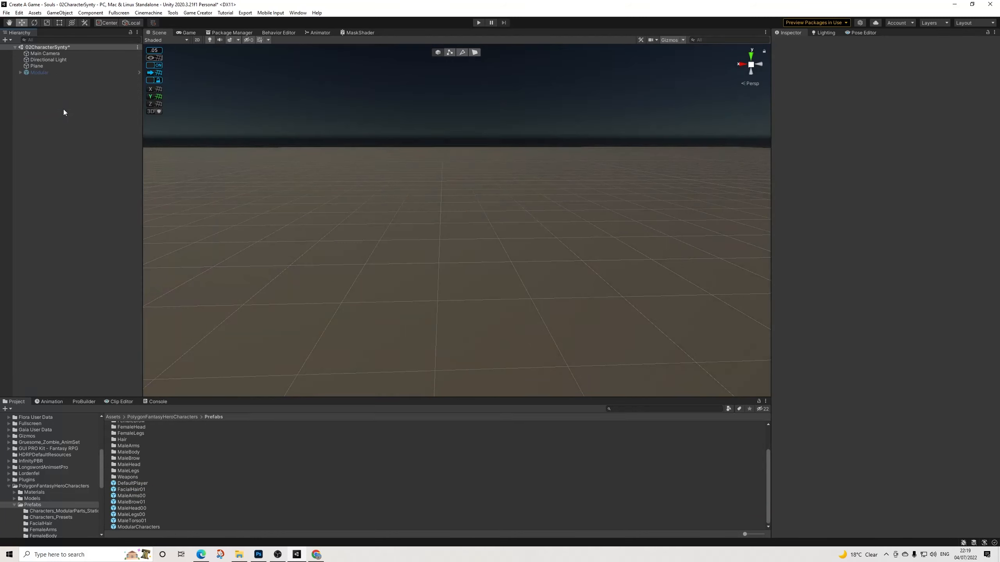
Step: Add a Game Creator Player character to the scene
right_click(63, 109)
mouse_move(134, 202)
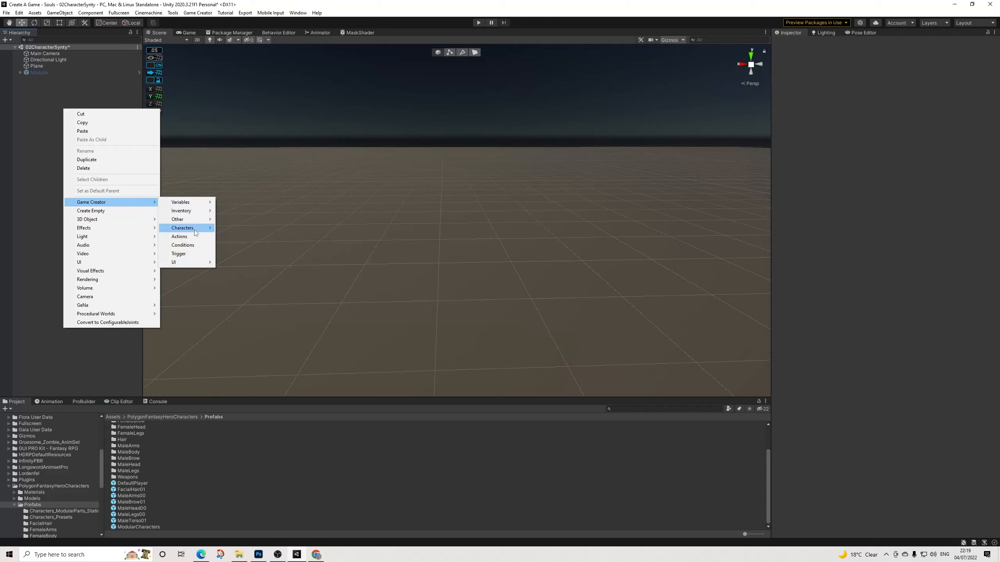
mouse_move(203, 232)
left_click(240, 236)
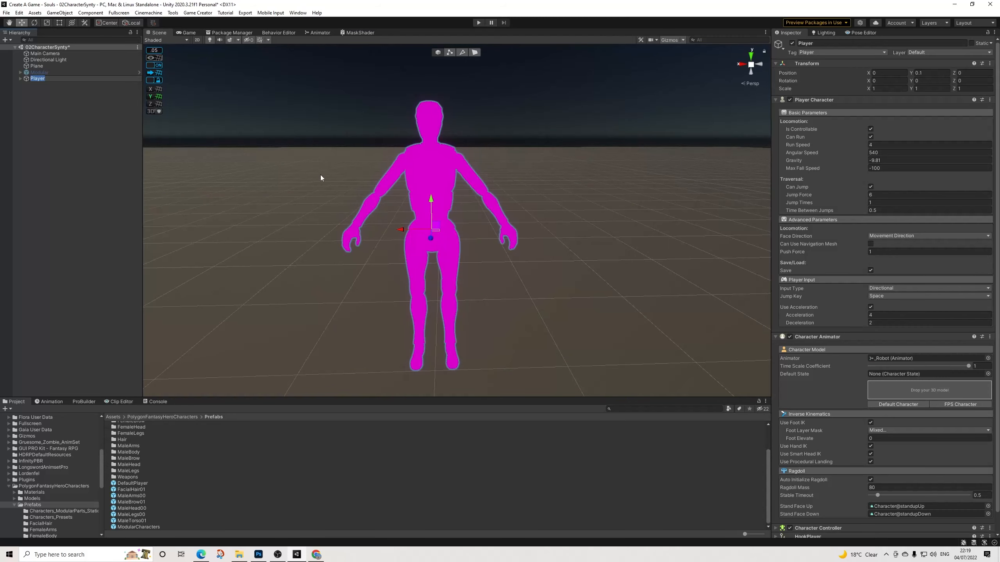
Step: Set the DefaultPlayer prefab as the Player's character model in its Character Animator component
left_click_drag(482, 189, 398, 190, "alt")
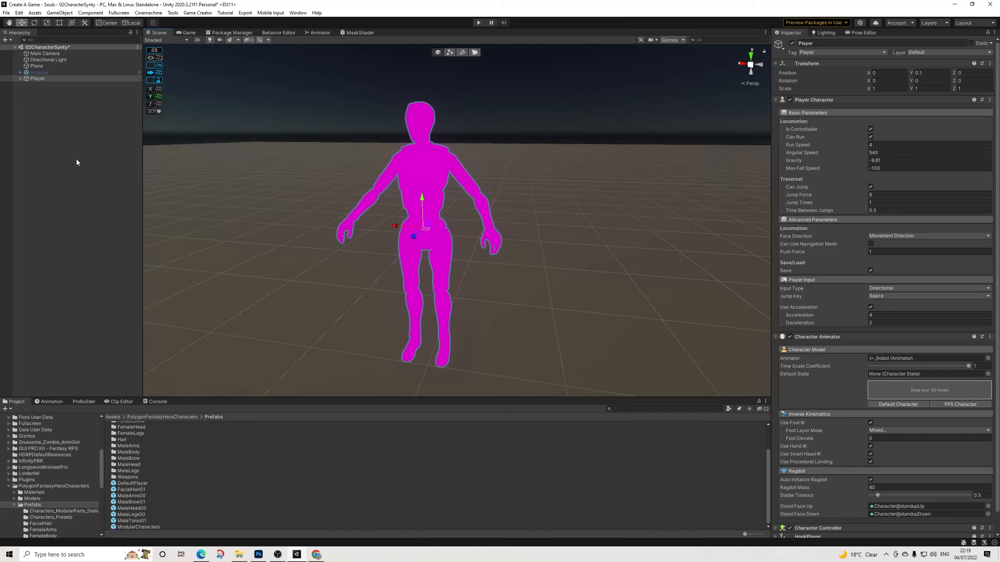
left_click_drag(137, 484, 898, 388)
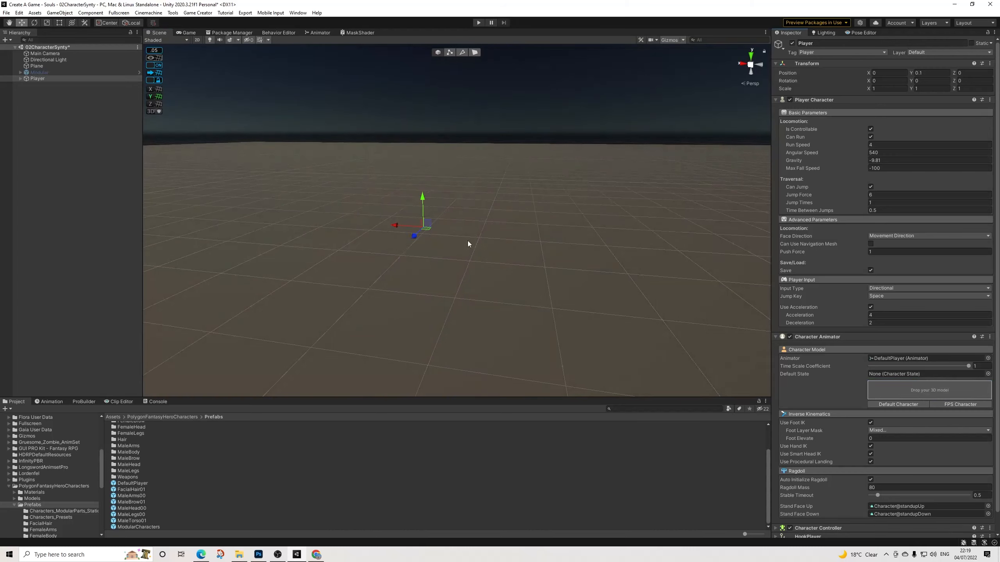
left_click(65, 97)
Step: Add a Game Creator trigger to the scene and rename it "Trigger - New Character"
right_click(48, 113)
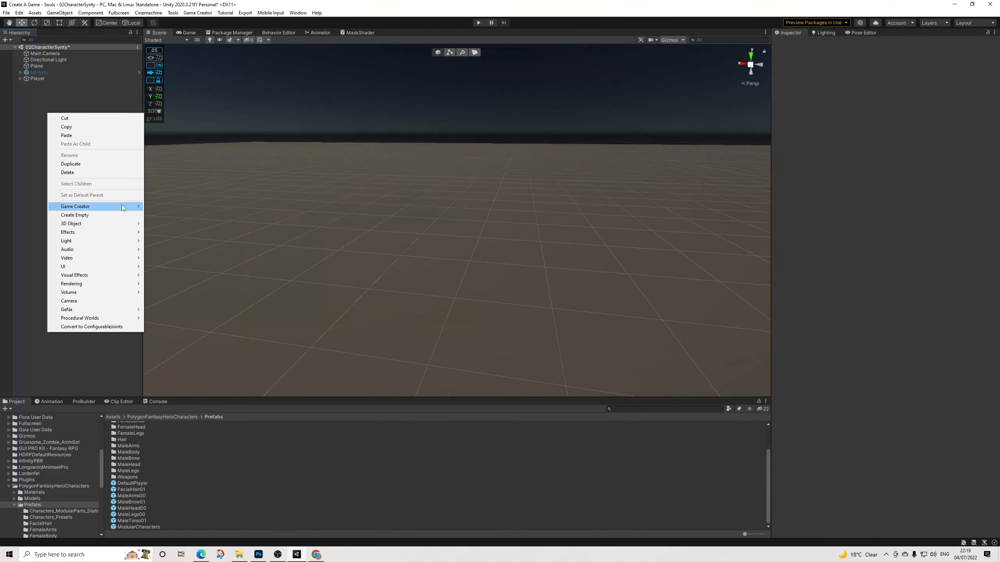
mouse_move(122, 207)
left_click(163, 259)
left_click(832, 45)
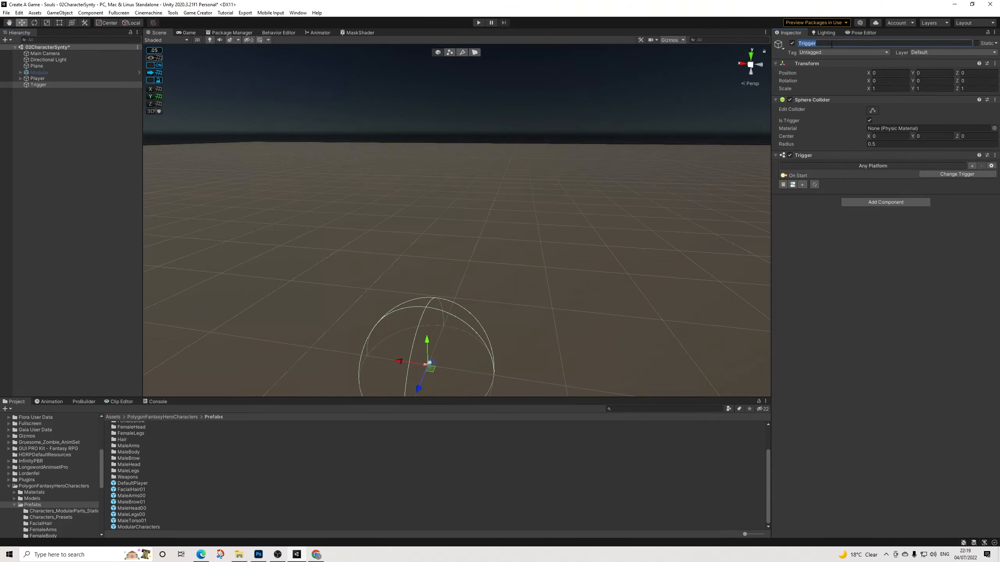
left_click(832, 44)
type("- New Character")
key("Return")
Step: Remove the trigger's Sphere Collider component and attach a new Conditions object to its On Start trigger
left_click(995, 100)
left_click(955, 119)
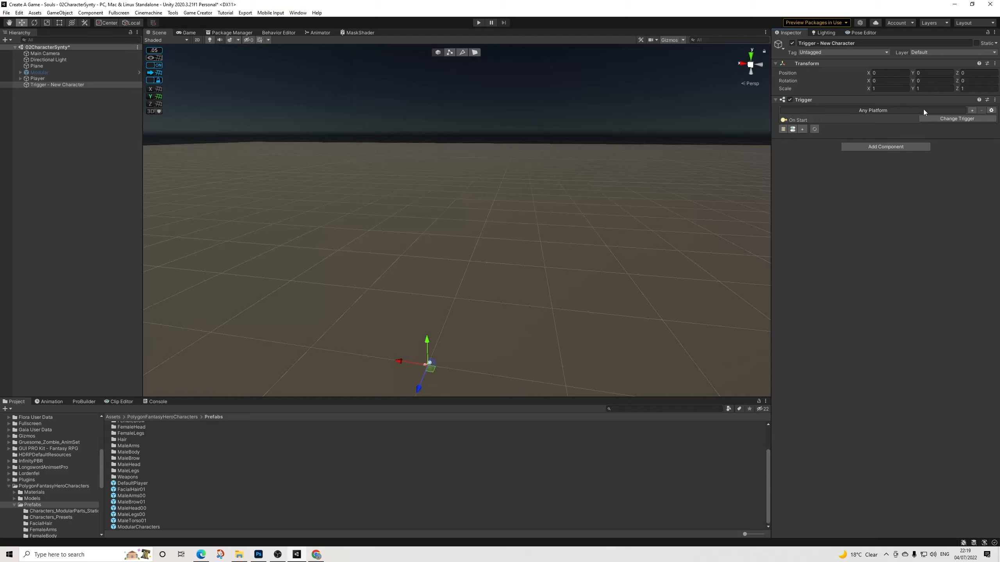
left_click(792, 130)
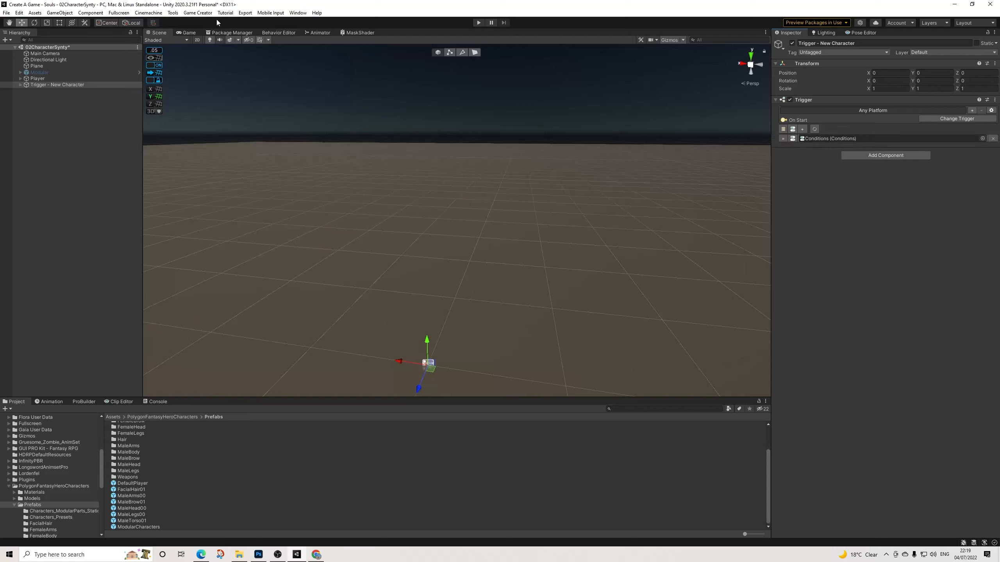
Step: Add a Bool global variable named NewCharacter in the Game Creator preferences
left_click(198, 13)
left_click(208, 59)
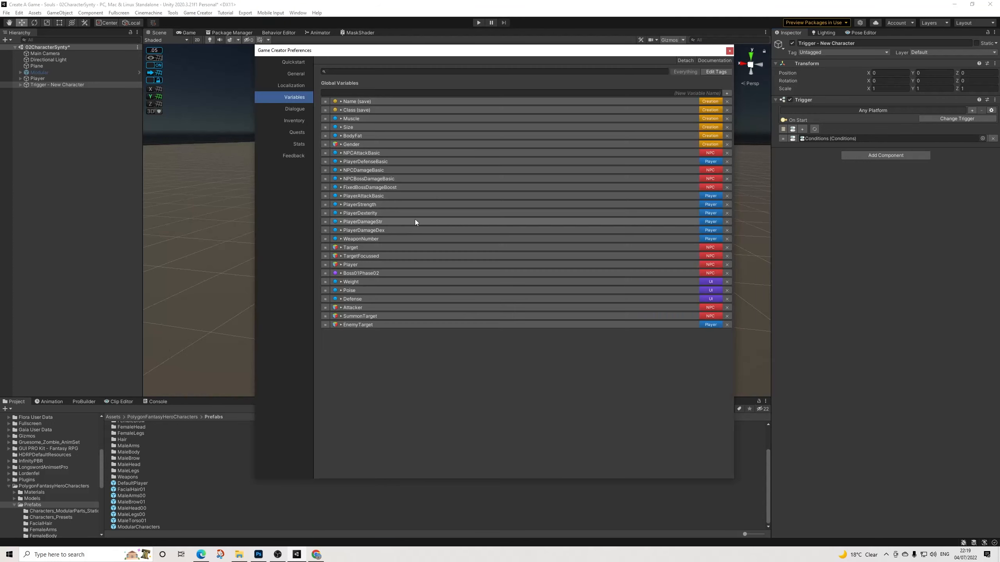
left_click(727, 92)
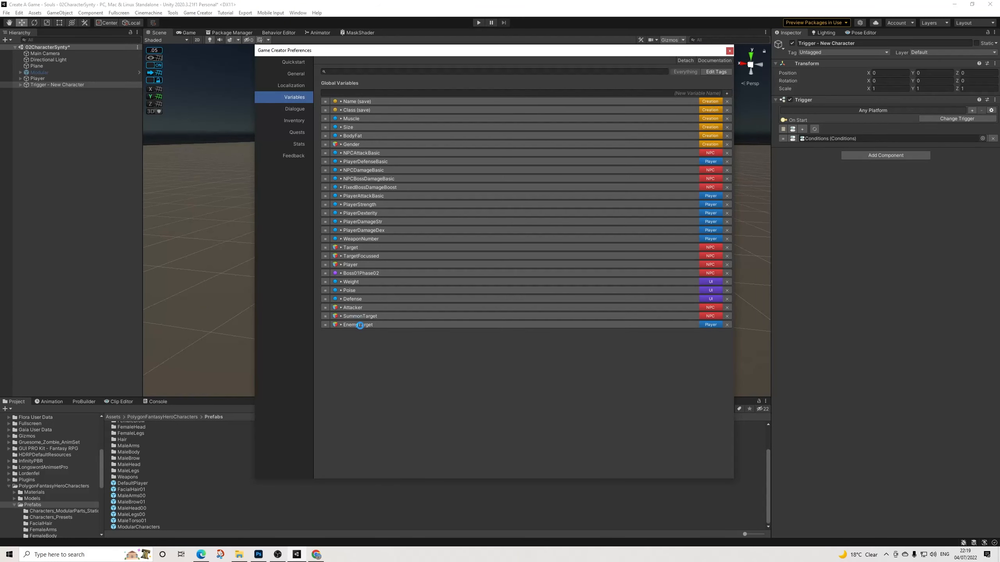
left_click(384, 350)
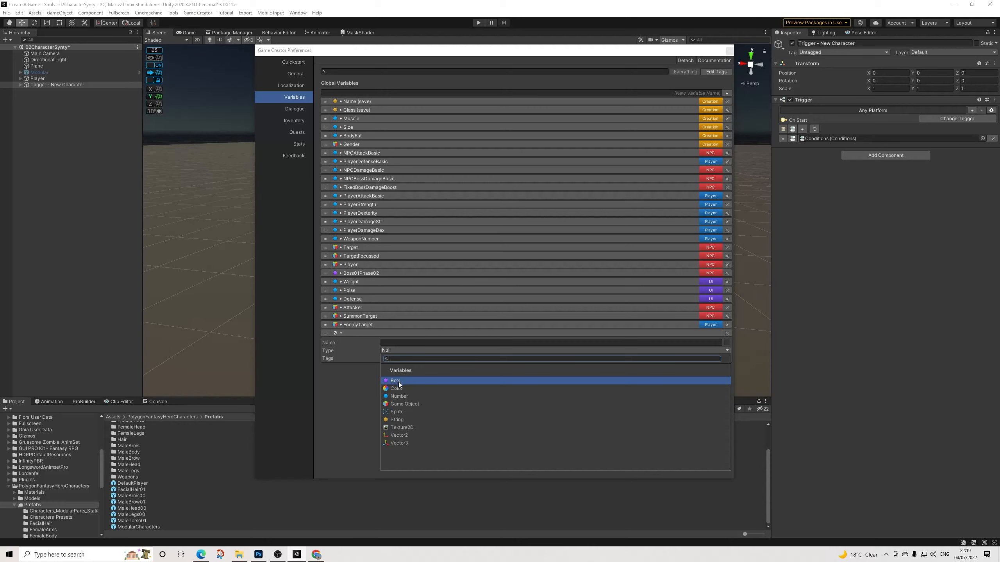
left_click(395, 381)
left_click(407, 343)
type("NewCharacter")
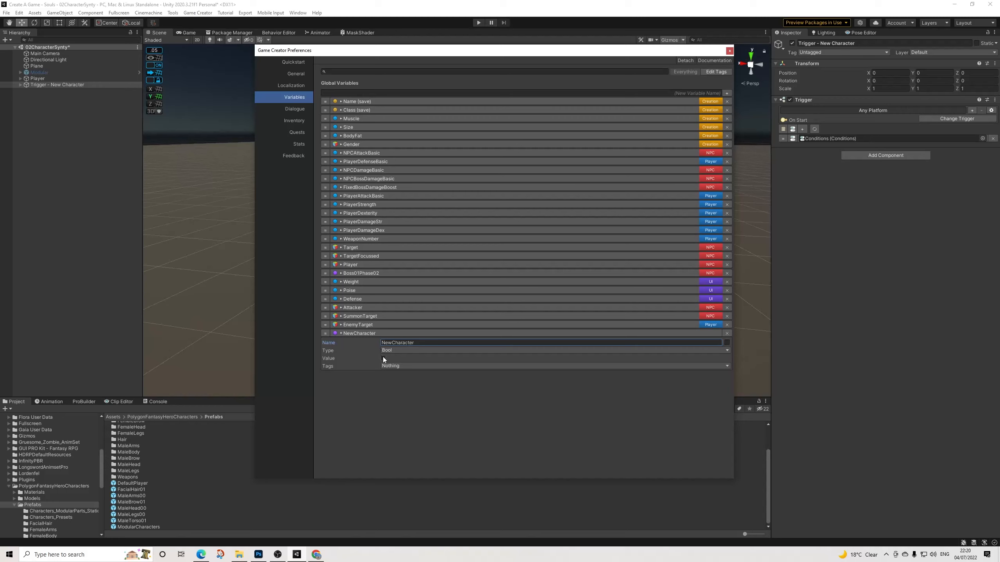
Step: Set the NewCharacter variable's default value to true, tag it Creation, and close the preferences
left_click(383, 358)
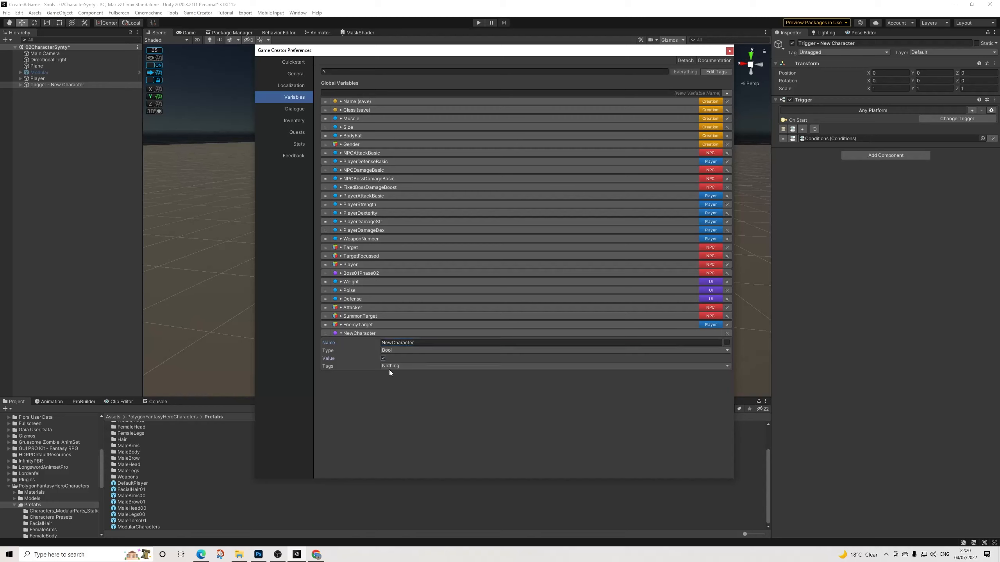
left_click(390, 366)
left_click(409, 411)
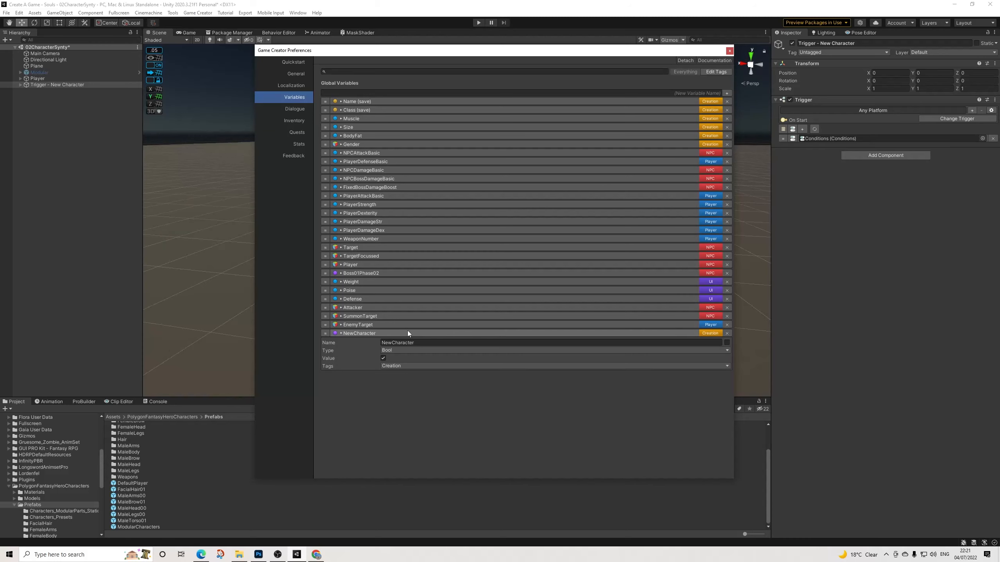
left_click(729, 50)
Step: Add a Bool variable condition to the trigger's Conditions object that compares the global variable NewCharacter with true
left_click(19, 85)
left_click(39, 91)
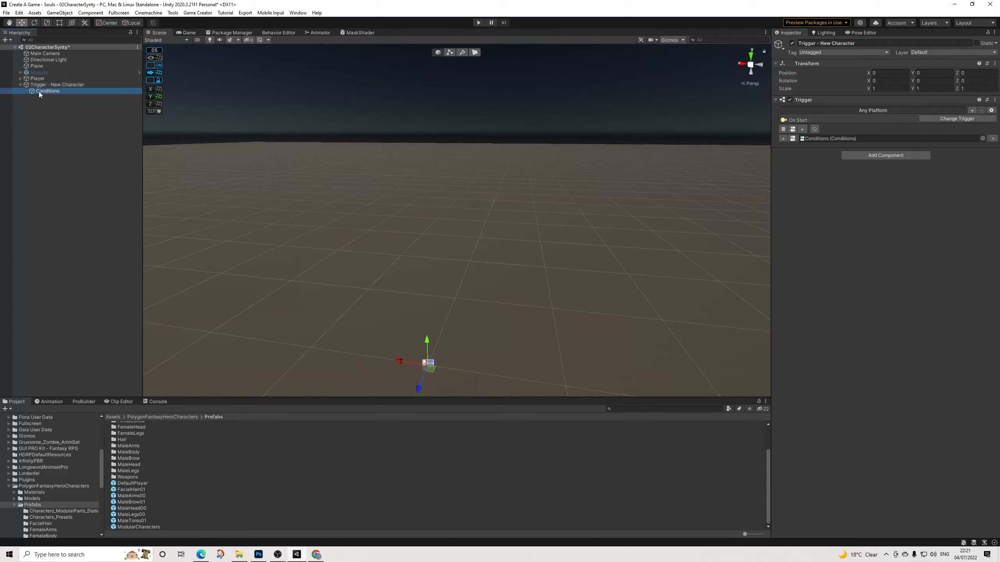
left_click(874, 118)
left_click(831, 130)
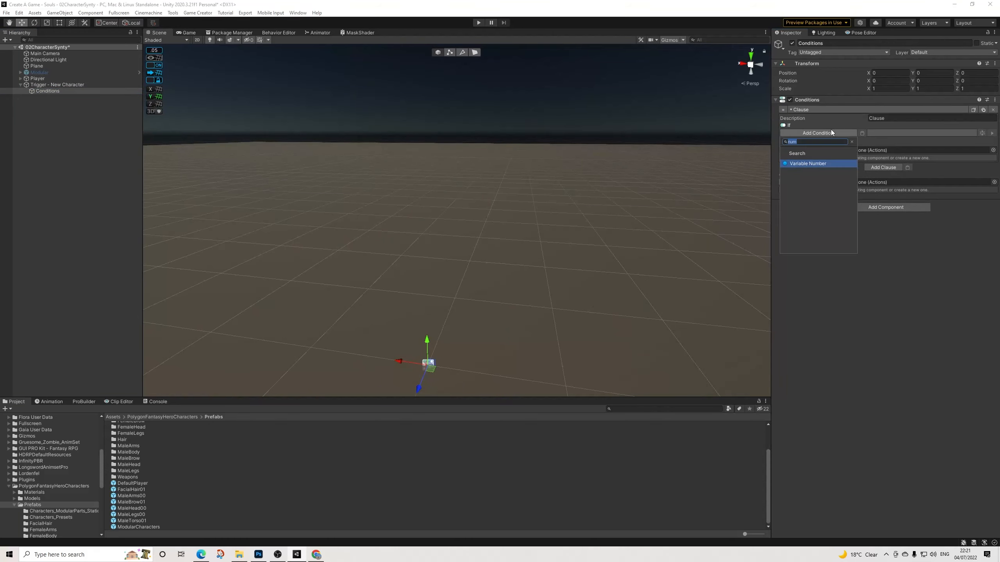
type("bool")
key("Return")
left_click(881, 148)
left_click(901, 175)
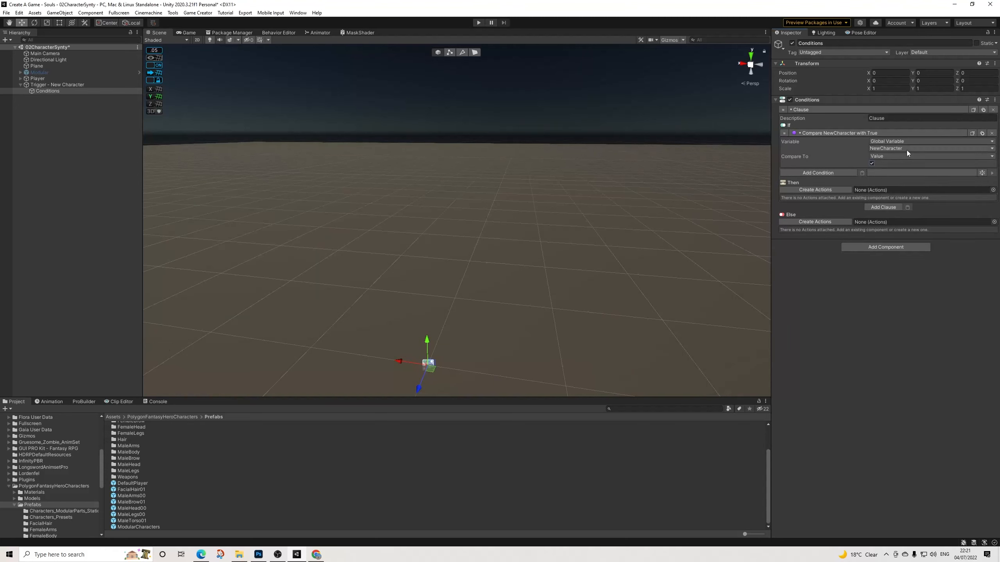
Step: Create actions for the Then branch and add a skin-mesh action that adds the MaleHead00 prefab to the Player
left_click(823, 191)
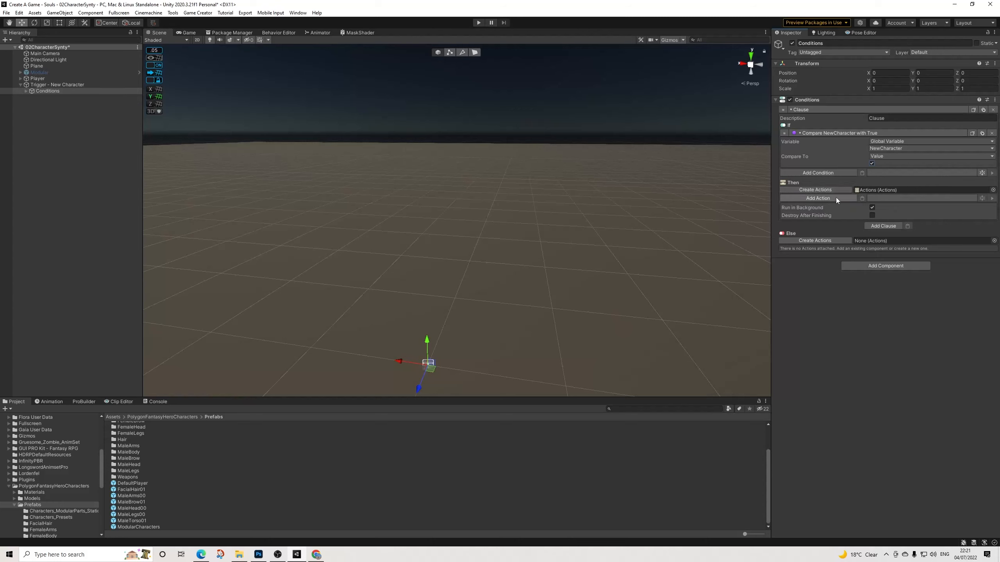
left_click(833, 198)
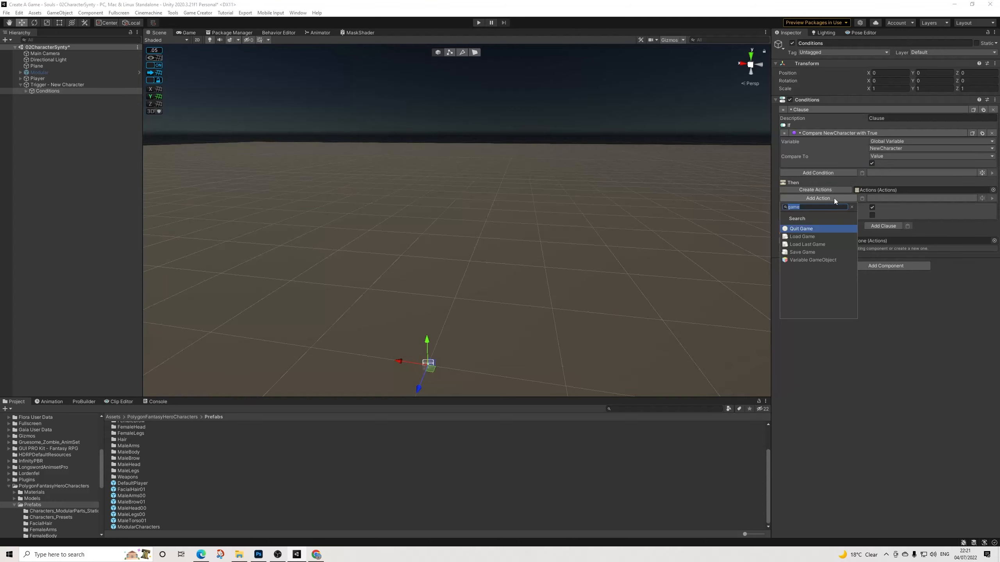
type("skinn")
key("Return")
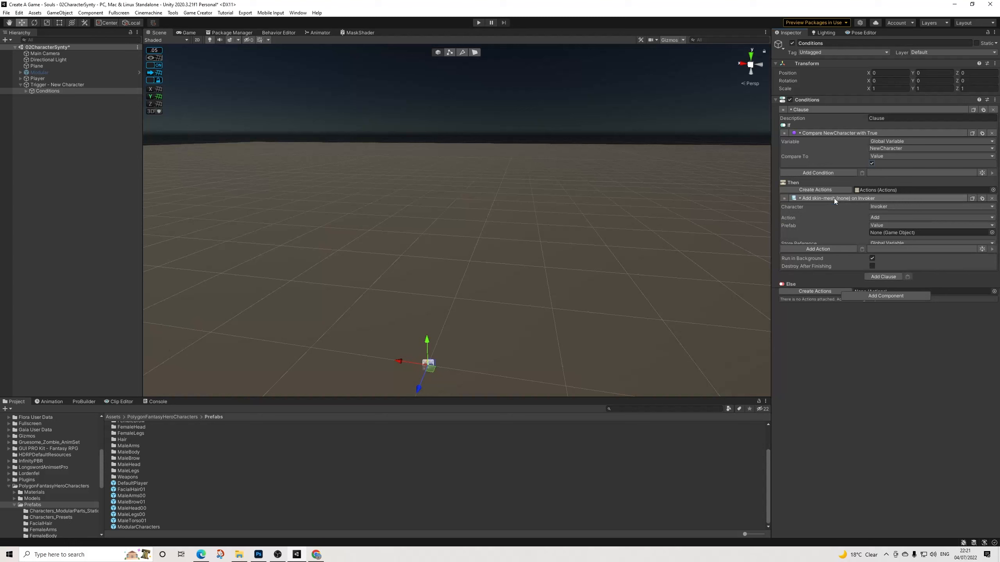
left_click(885, 206)
left_click(894, 212)
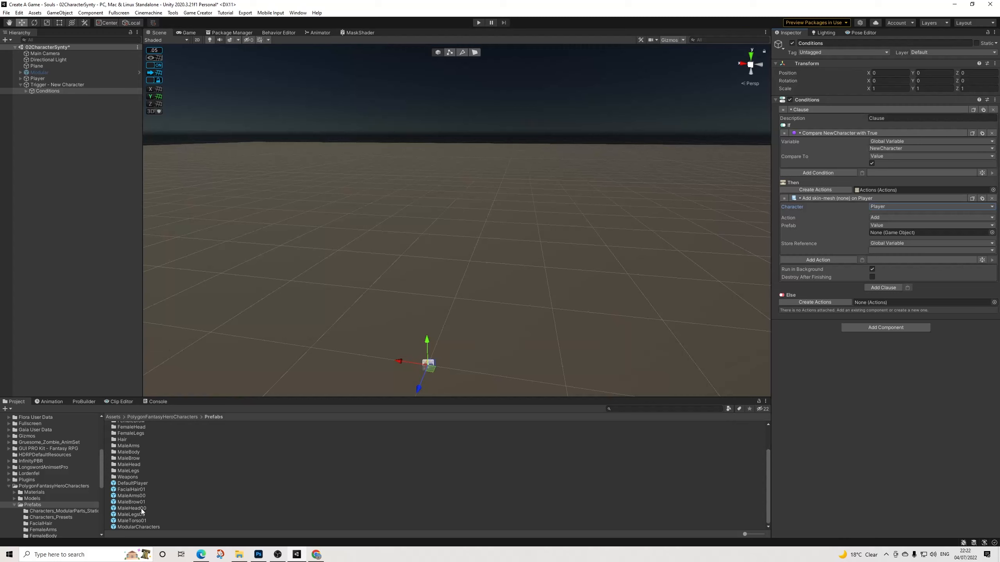
left_click_drag(143, 511, 901, 234)
Step: Add a Wait action of 0.001 seconds after the MaleHead00 skin-mesh action
left_click(821, 263)
type("wa")
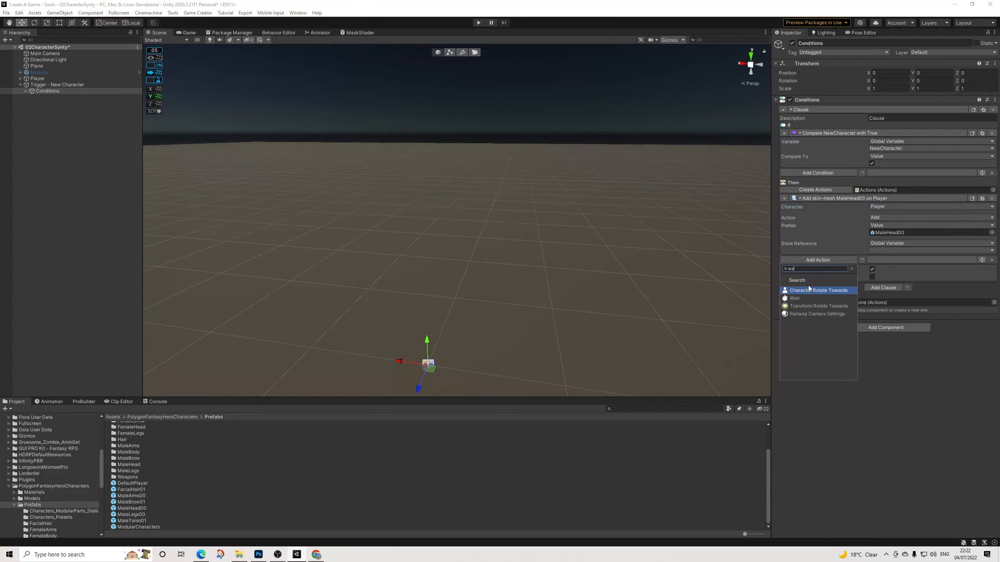
left_click(795, 298)
left_click(887, 269)
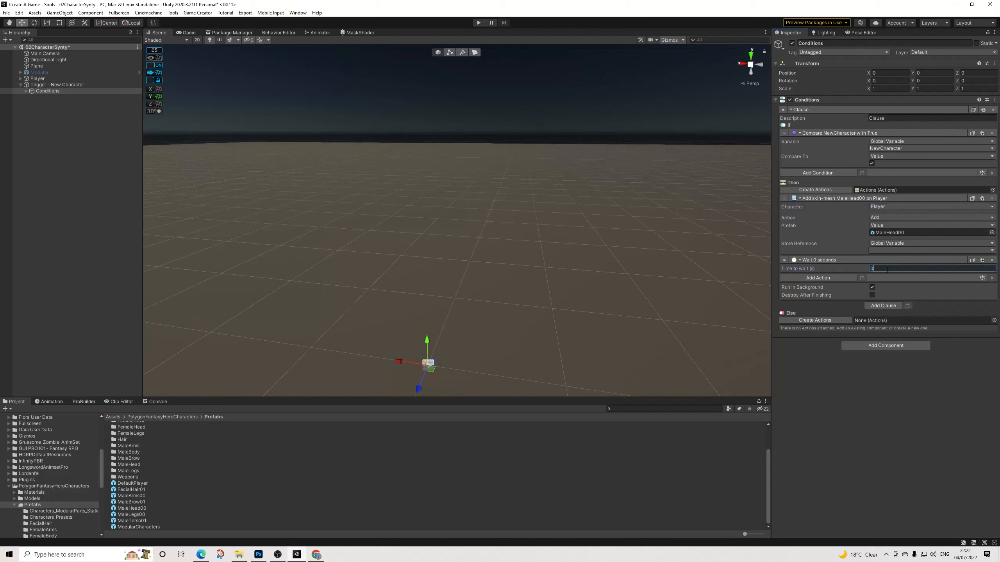
type("0.01")
type("001")
Step: Paste another skin-mesh action with MaleTorso01 as its prefab, followed by a copied 0.001-second Wait
left_click(862, 278)
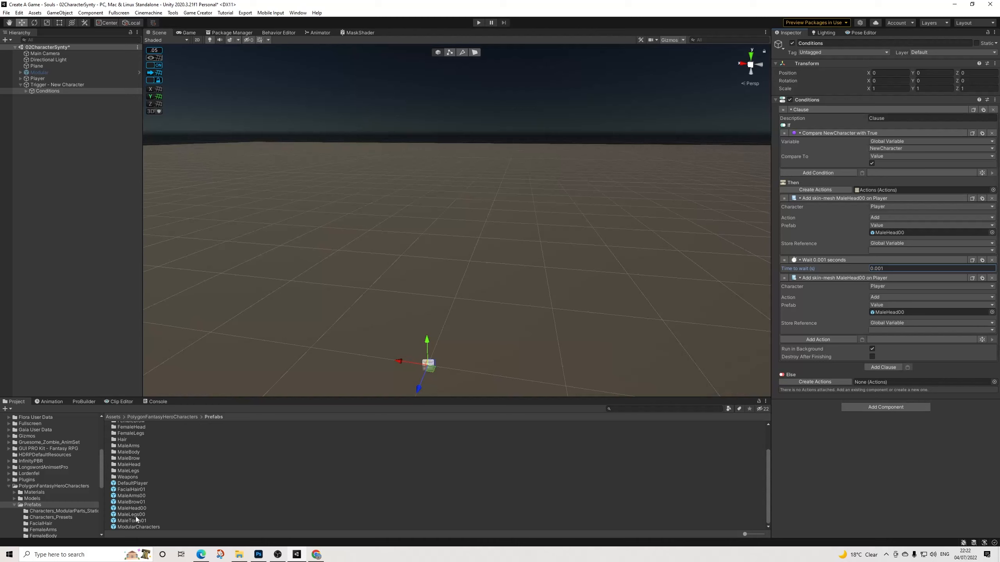
left_click_drag(138, 522, 880, 314)
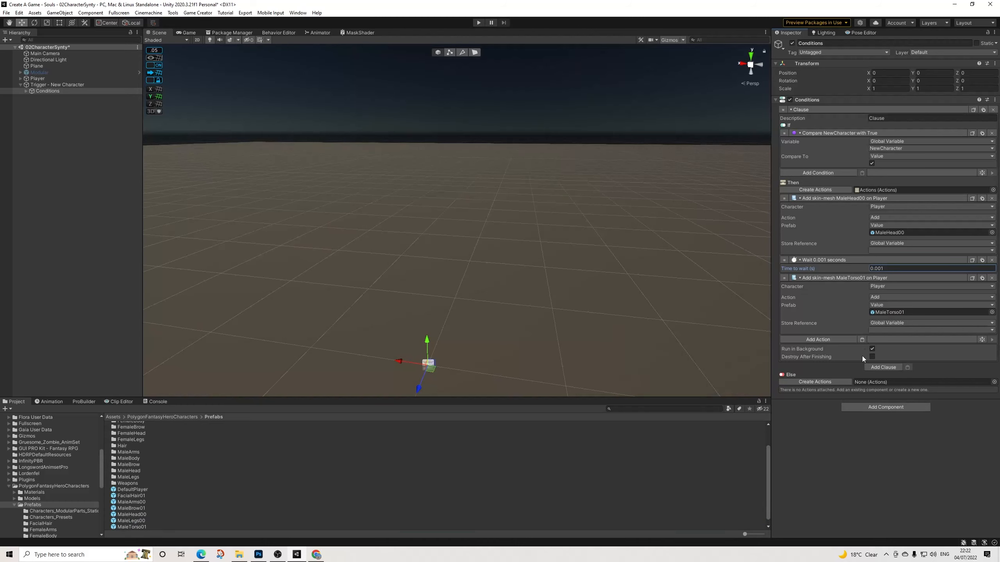
left_click(862, 340)
Step: Duplicate the torso skin-mesh action, set its prefab to MaleArms00, and follow it with a 0.001-second Wait
left_click(970, 277)
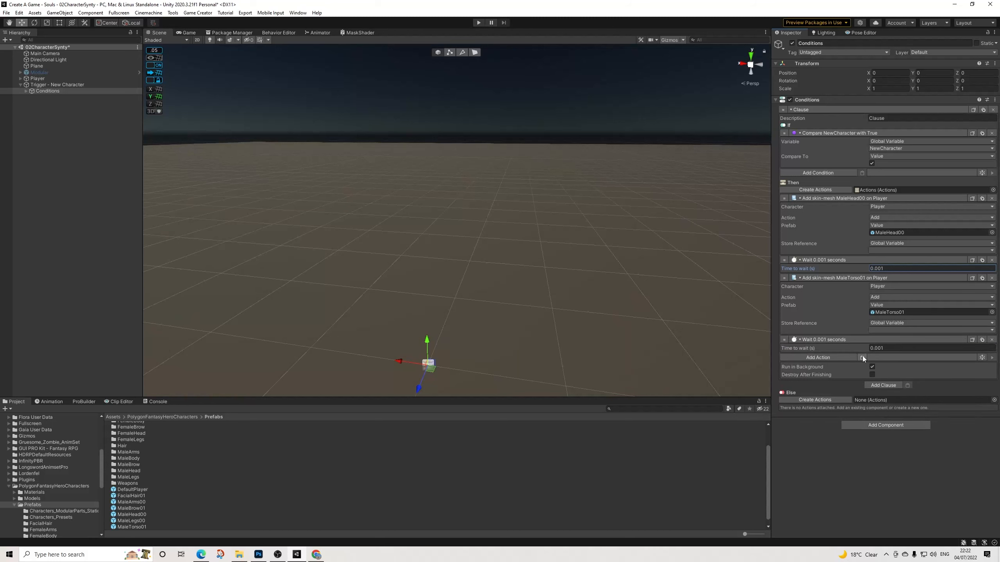
left_click(862, 357)
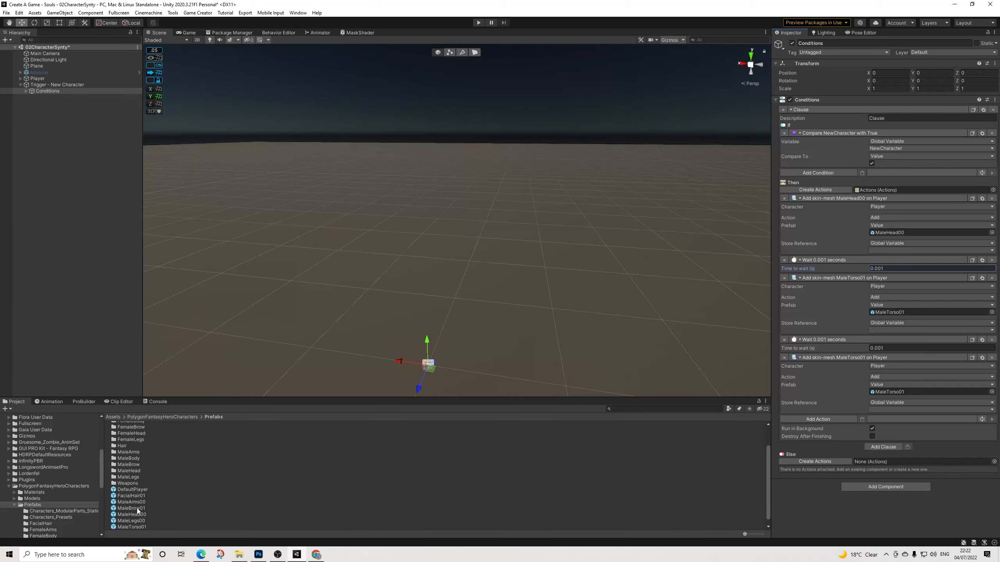
left_click_drag(134, 500, 889, 392)
left_click(861, 419)
Step: Duplicate the arms skin-mesh action, set its prefab to MaleLegs00, and follow it with a 0.001-second Wait
left_click(972, 358)
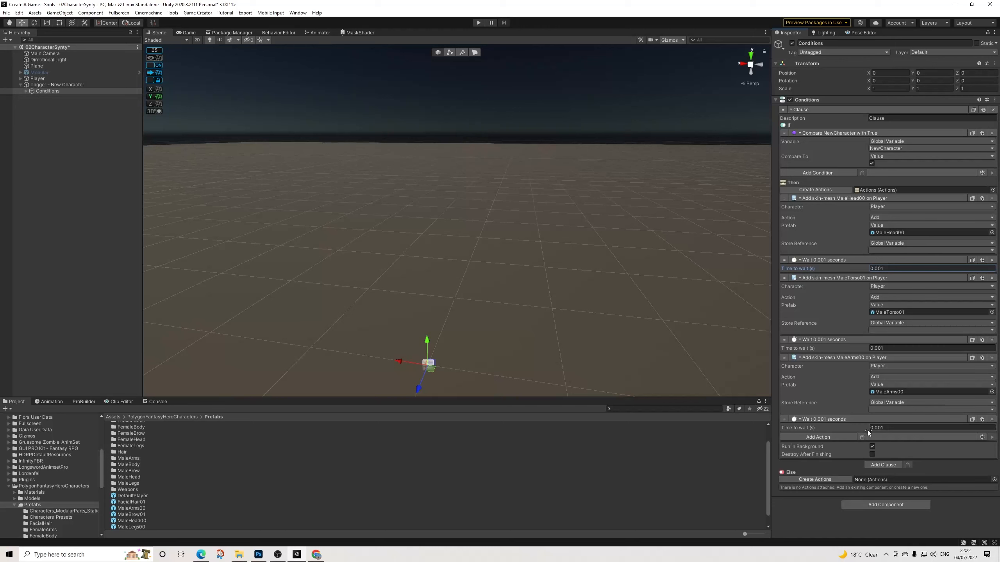
left_click(862, 437)
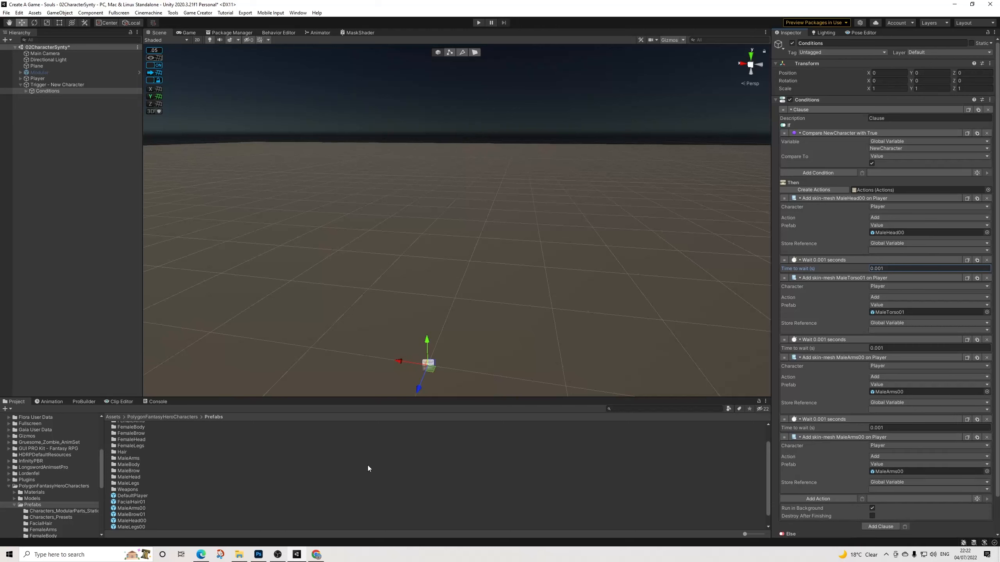
left_click_drag(142, 527, 890, 473)
left_click(967, 419)
left_click(862, 500)
Step: Duplicate the legs skin-mesh action at the end of the Then list and set its prefab to MaleBrow01
scroll(916, 457, "down", 3)
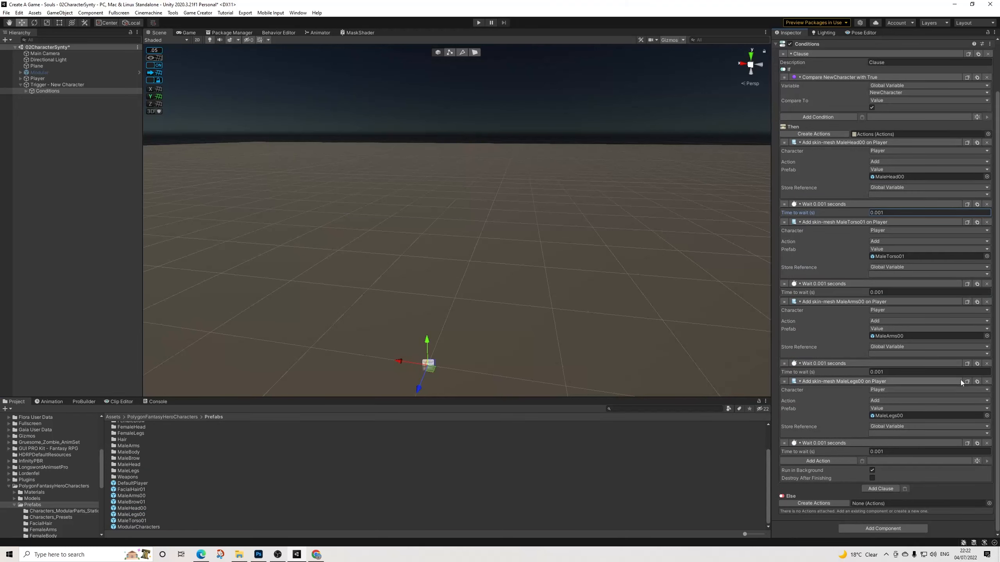
left_click(861, 461)
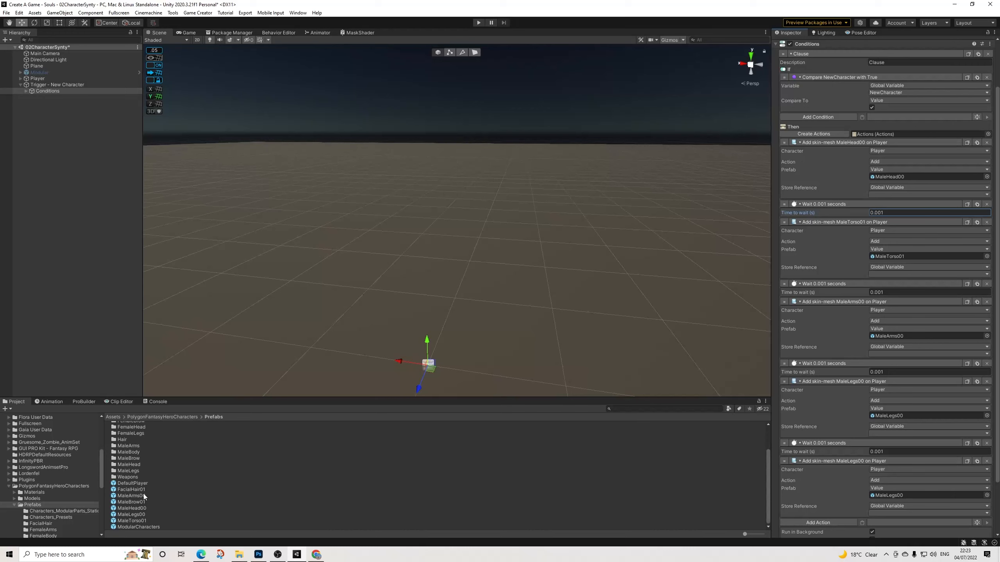
left_click_drag(139, 502, 889, 495)
scroll(912, 384, "down", 3)
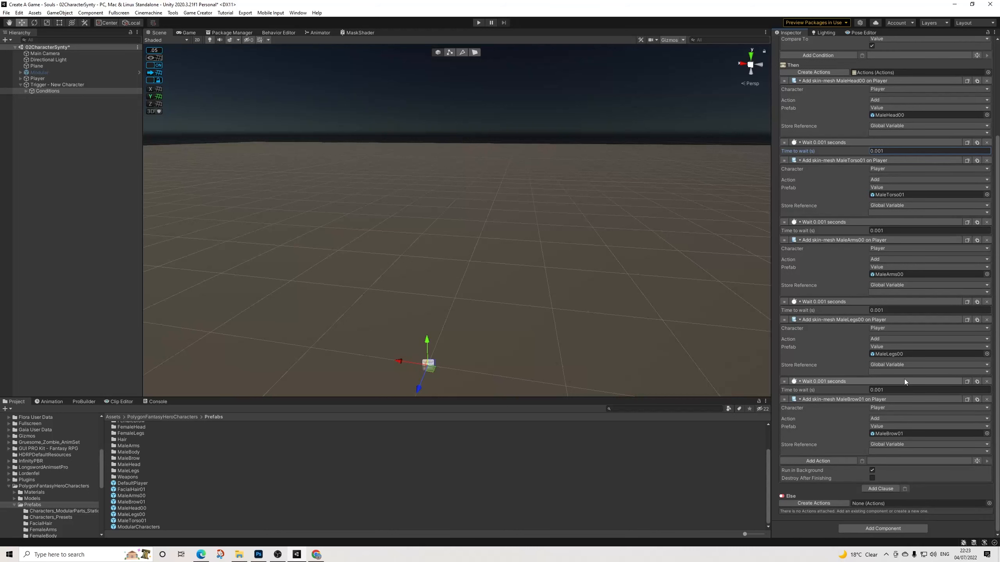
scroll(905, 379, "up", 2)
scroll(904, 373, "up", 1)
scroll(904, 375, "down", 2)
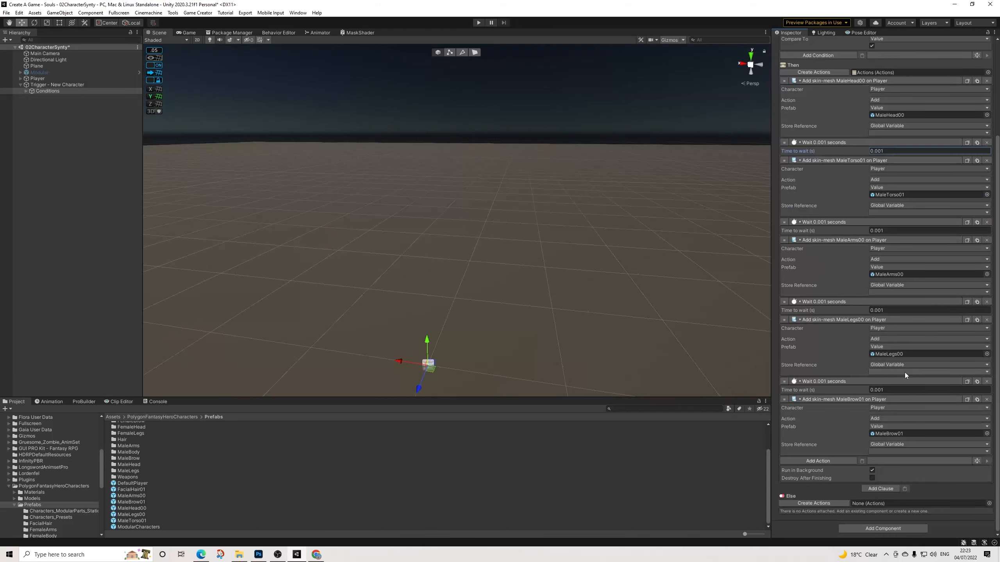
scroll(905, 373, "up", 5)
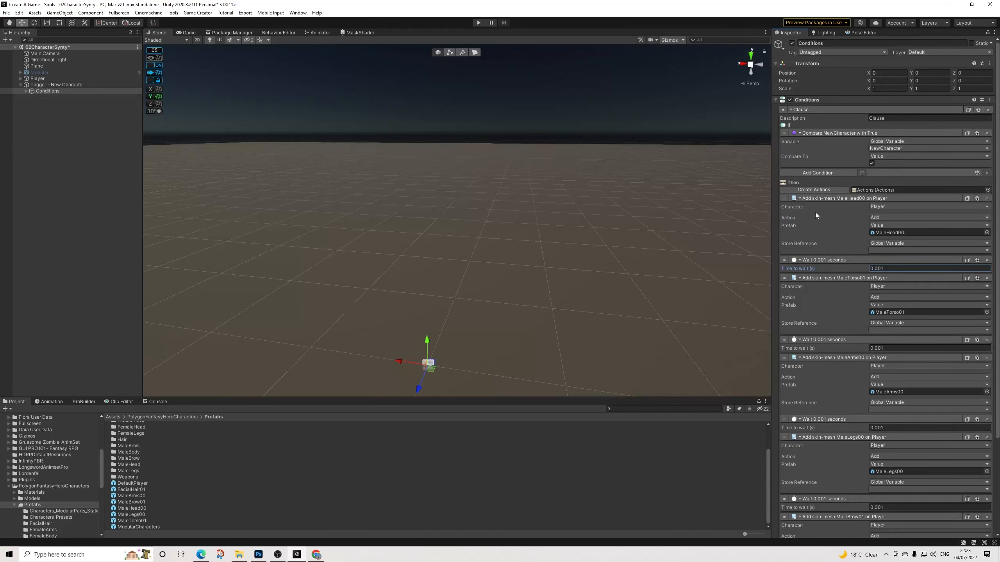
scroll(871, 278, "down", 5)
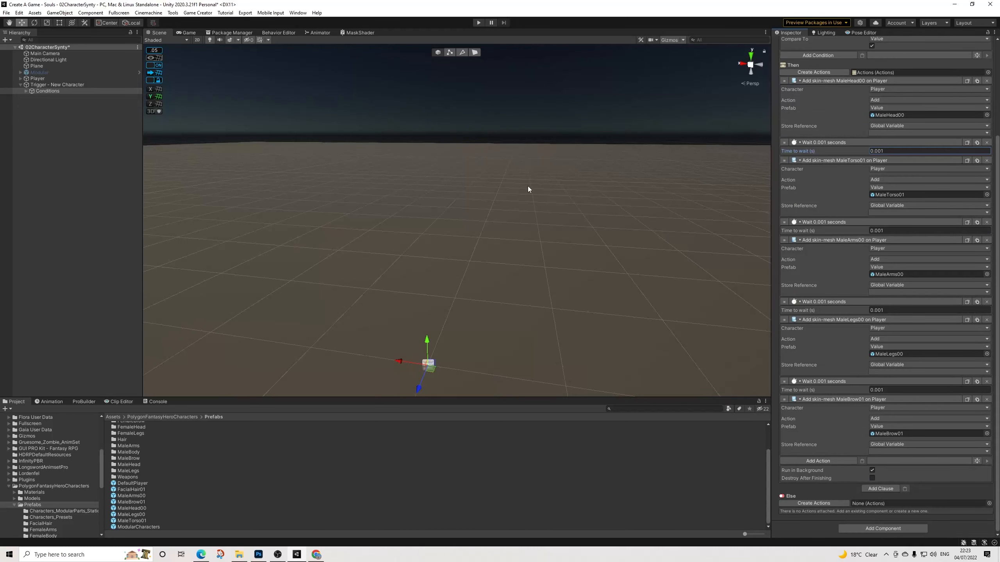
Step: Save the scene and run it in Play mode to test the character assembly
left_click(6, 13)
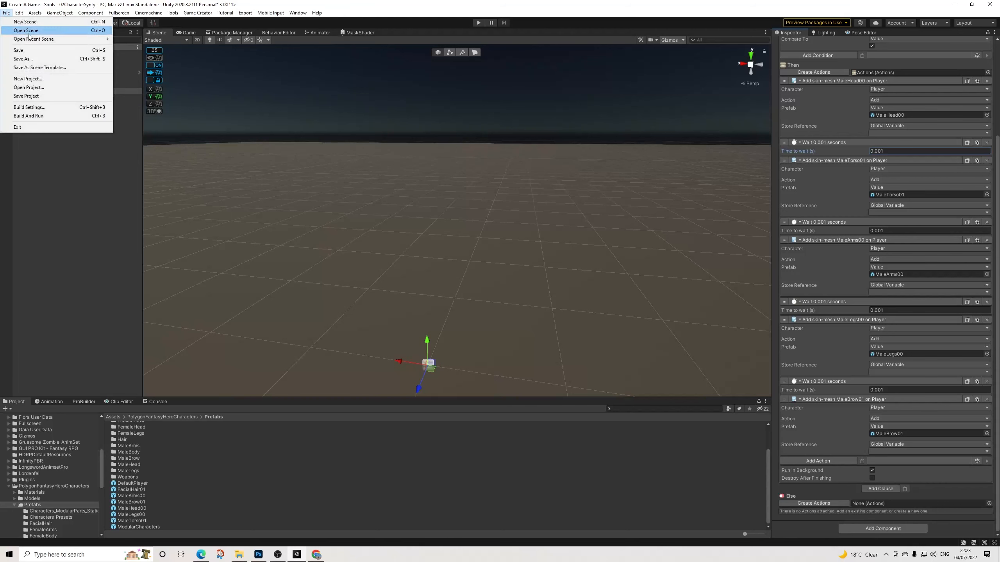
left_click(18, 51)
left_click(478, 24)
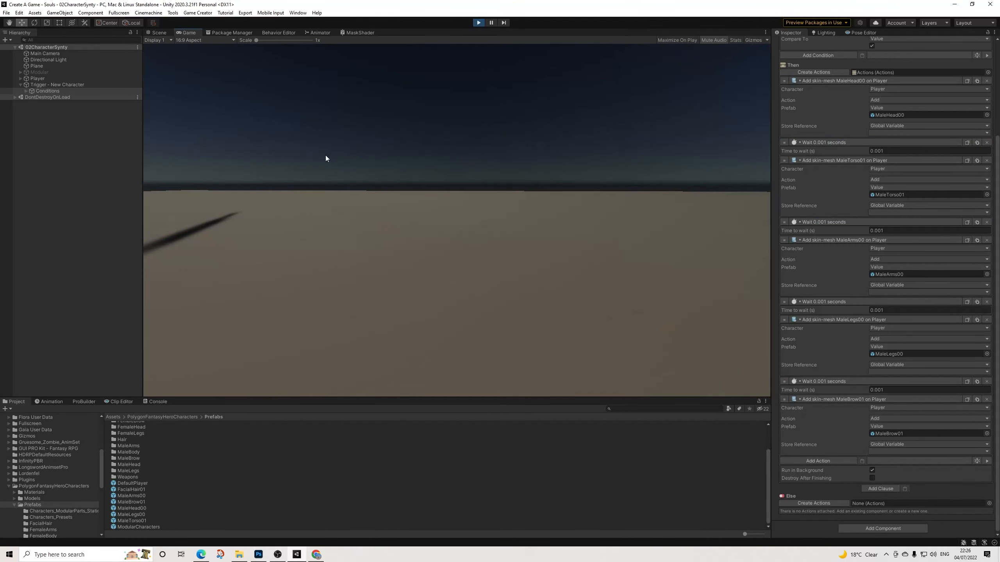
Step: Select the running Player and dock the Game view beside the Scene view so both are visible
left_click(53, 79)
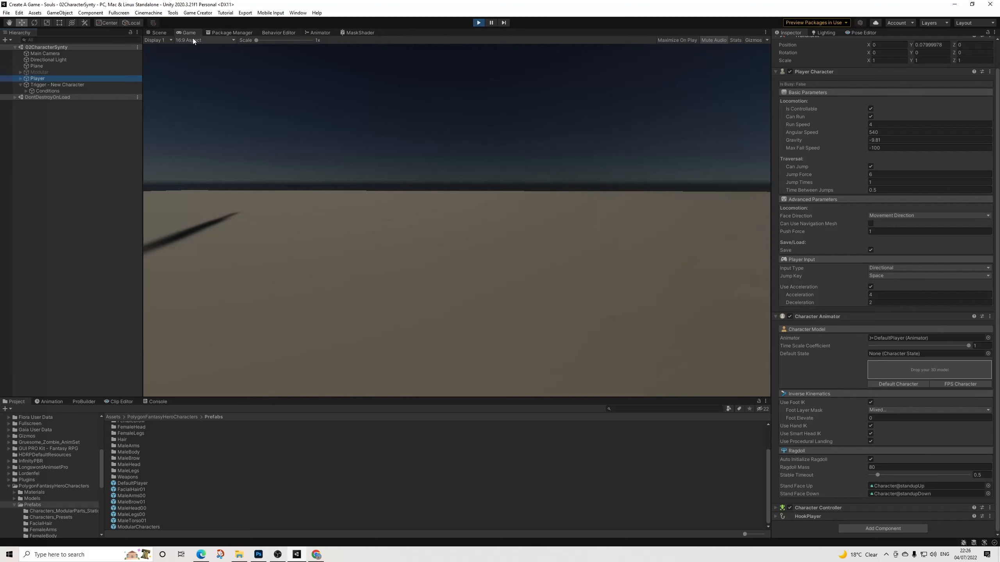
left_click(163, 32)
scroll(378, 133, "down", 4)
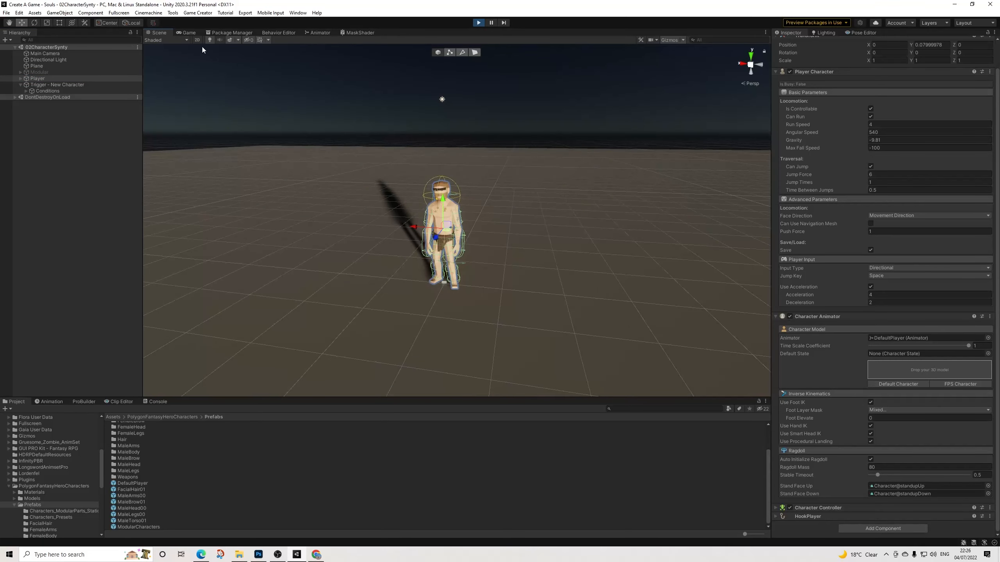
left_click_drag(191, 33, 710, 206)
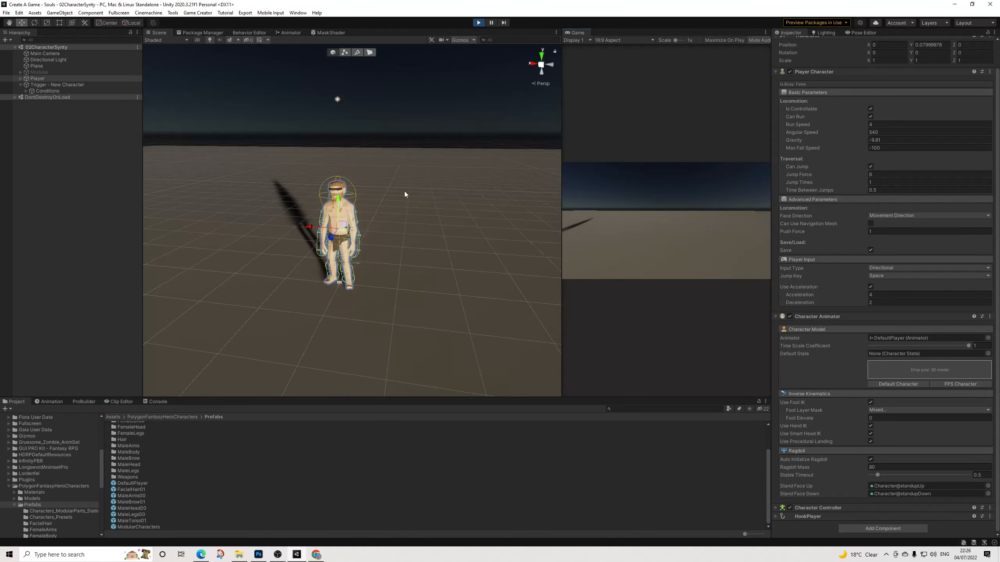
Step: Move the Player around the plane in all directions to check how the assembled body parts animate
key("w")
key("a")
key("s")
key("d")
key("w")
key("a")
key("s")
key("d")
key("w")
key("a")
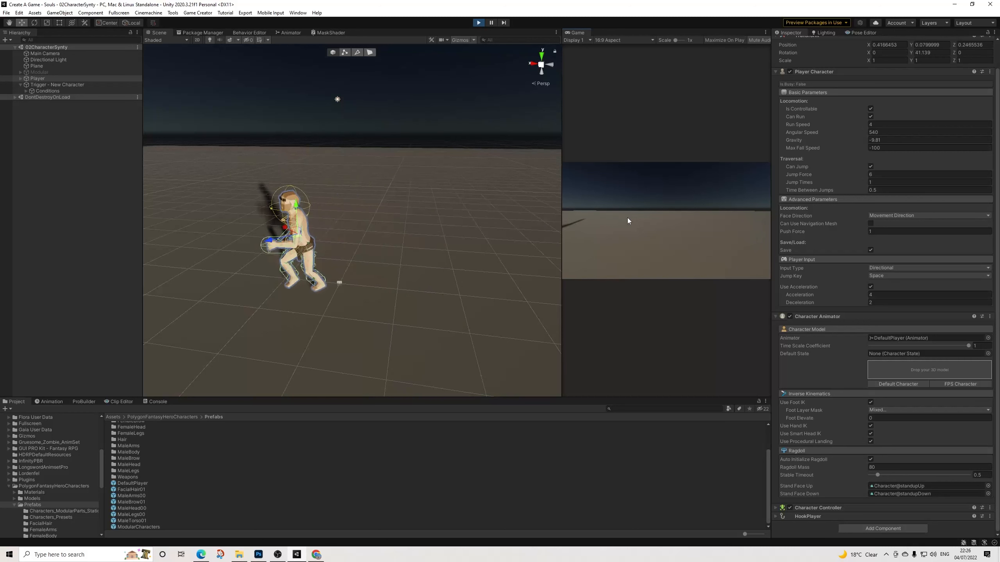
key("s")
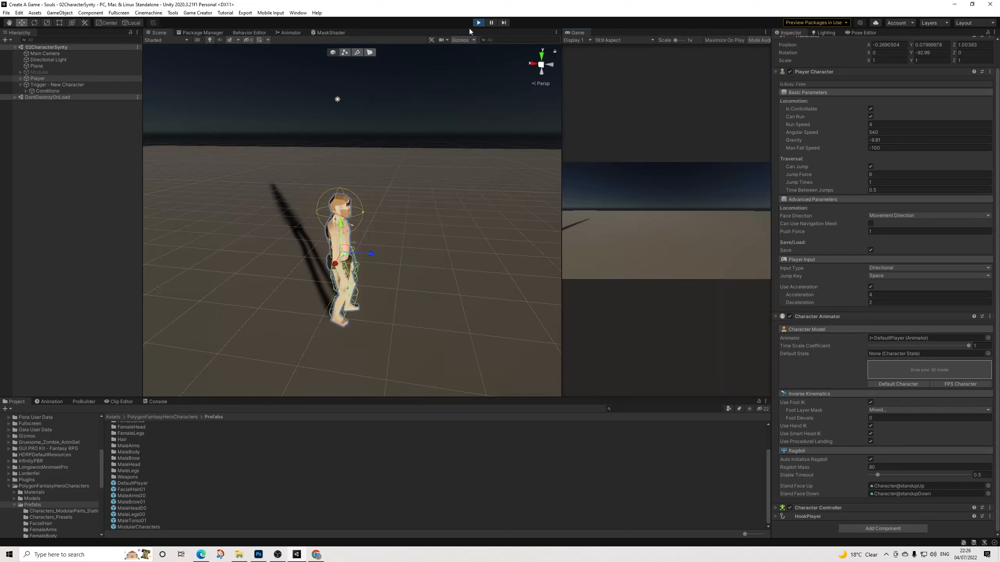
Step: Stop Play mode, dock the Game view back with the Scene view's tab group, and return to the Scene view
left_click(478, 22)
left_click_drag(580, 32, 185, 33)
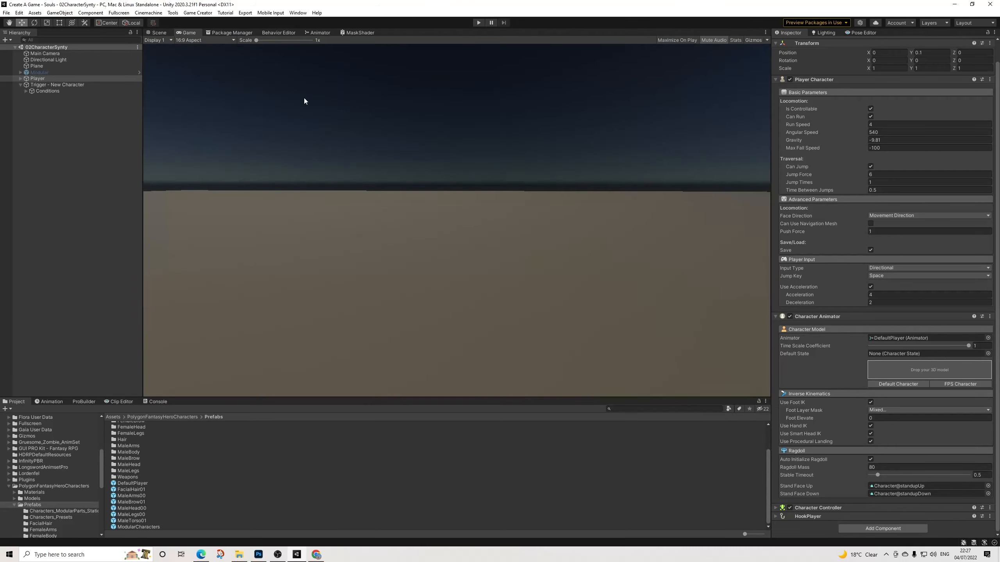
left_click(157, 33)
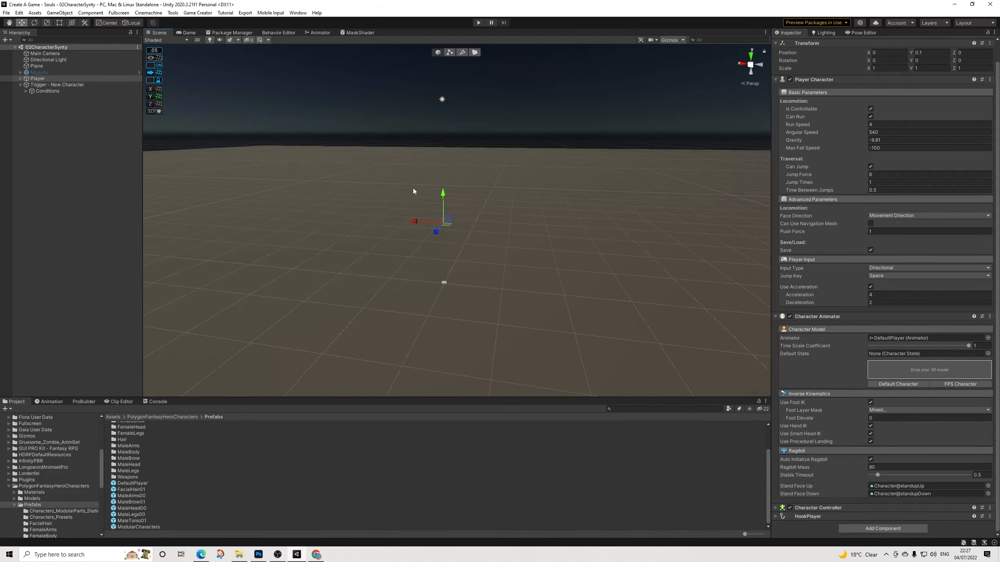
middle_click_drag(424, 229, 421, 204)
scroll(420, 204, "up", 7)
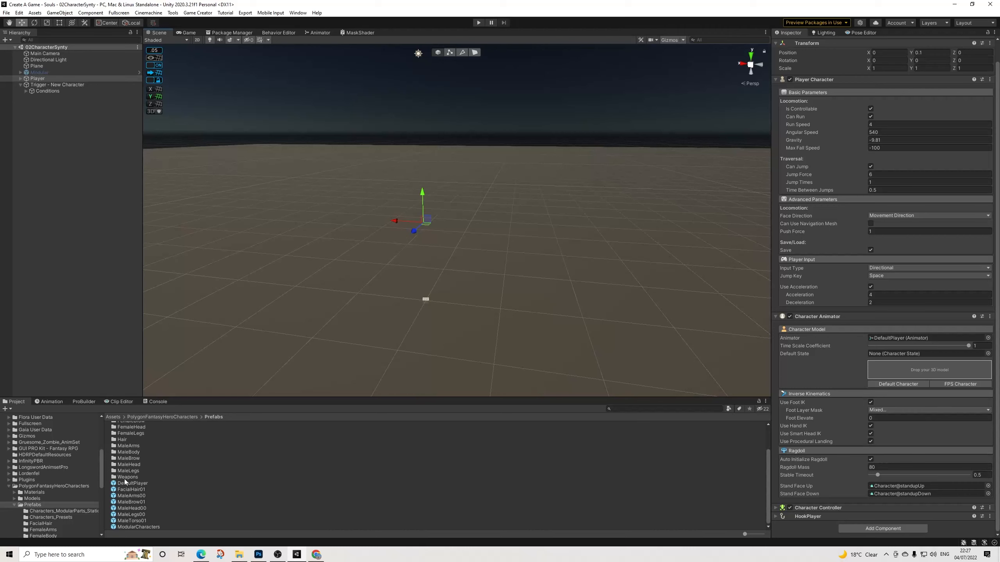
scroll(130, 483, "up", 3)
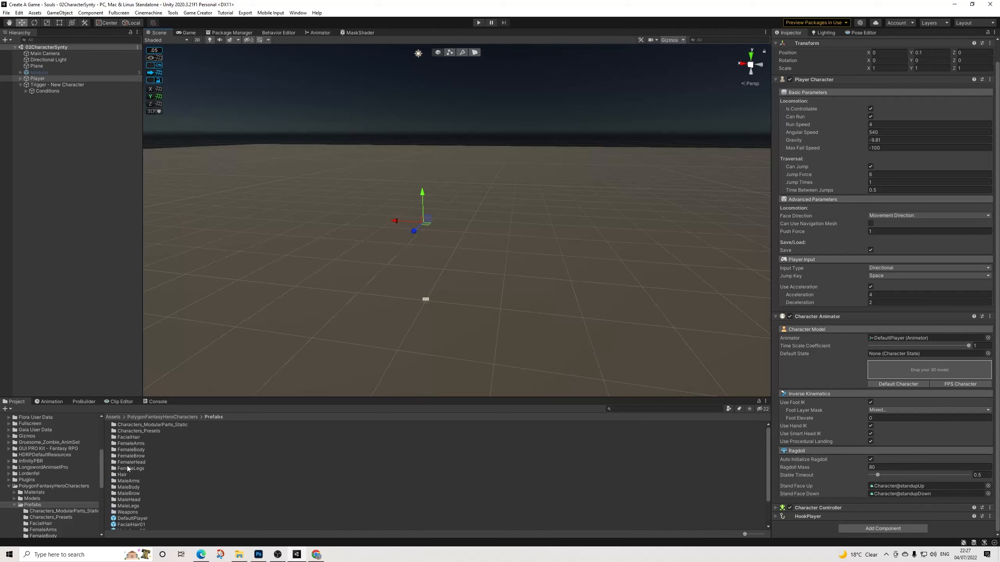
Step: Temporarily activate the Modular object and examine the part categories under All_Gender_Parts, then deactivate the object again
left_click(42, 72)
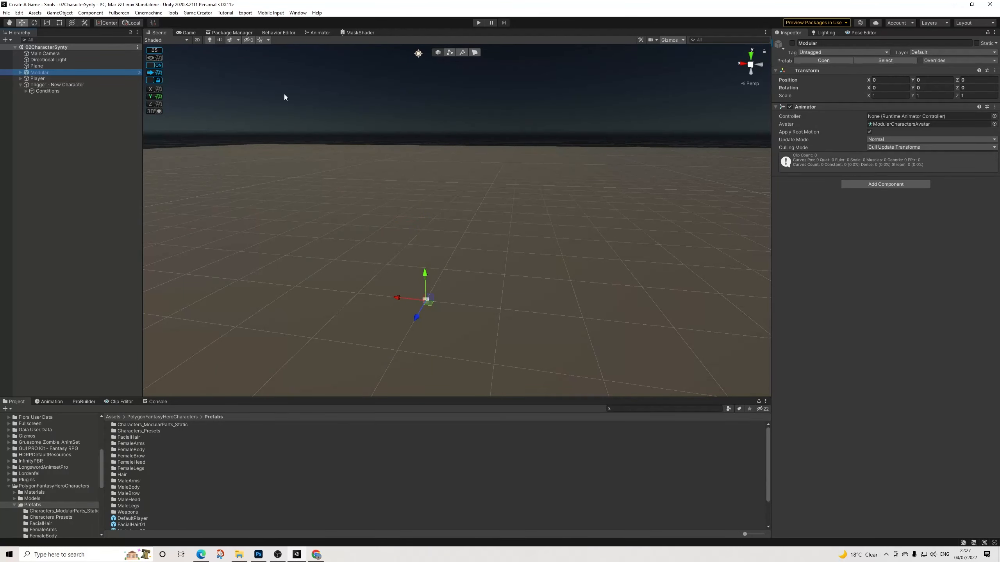
left_click(791, 43)
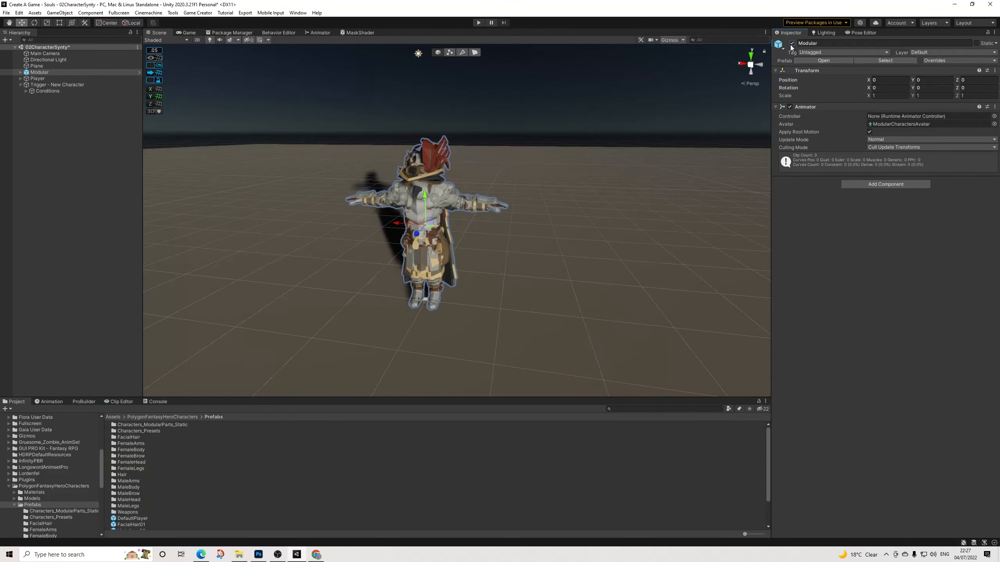
left_click(792, 44)
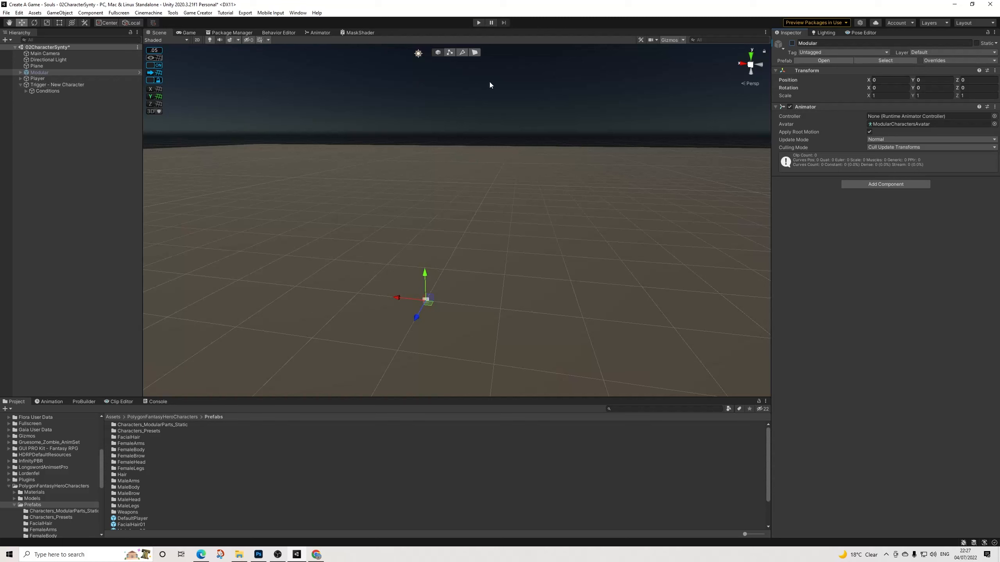
left_click(792, 43)
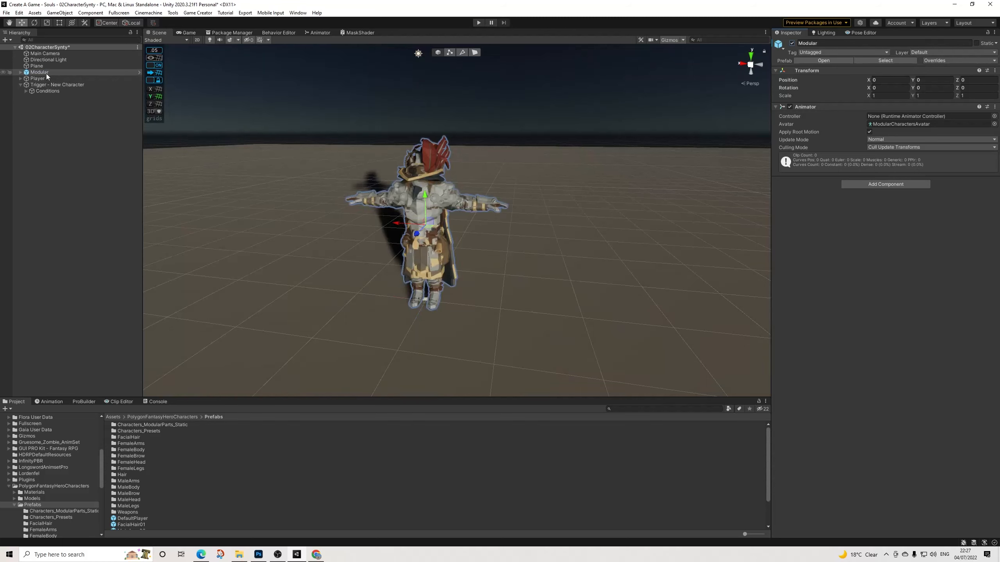
left_click(21, 72)
left_click(27, 79)
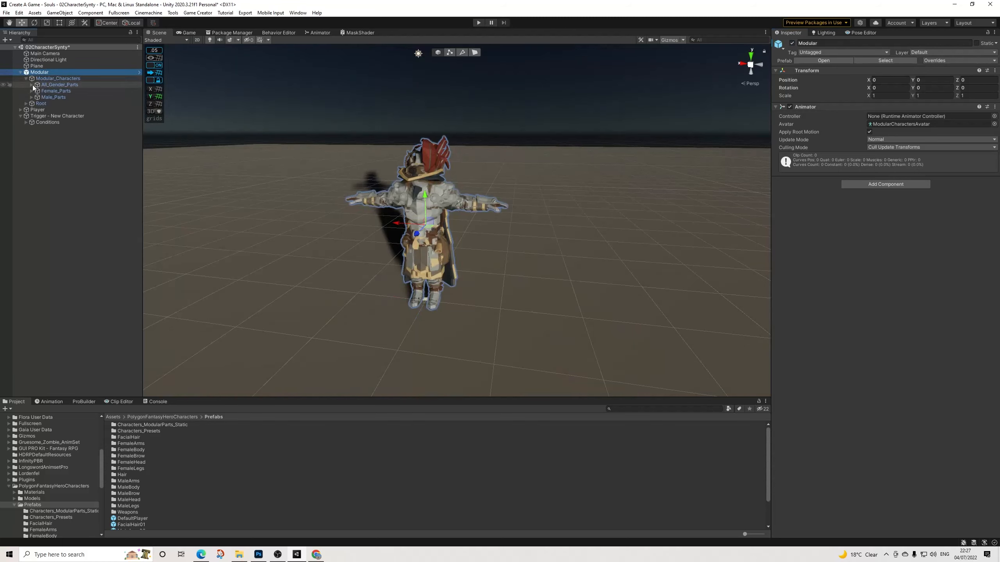
left_click(31, 85)
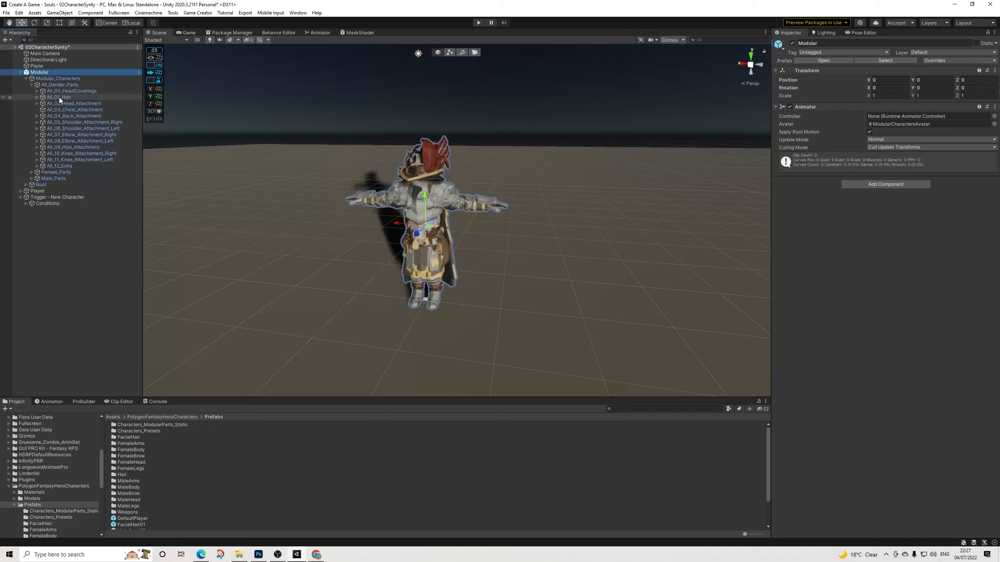
left_click(791, 43)
left_click(791, 43)
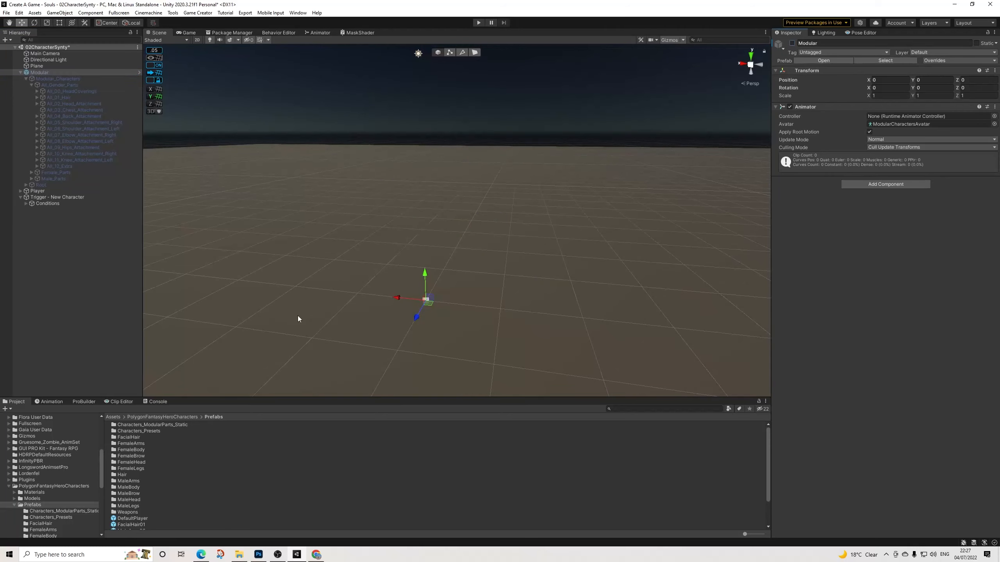
Step: Inspect the MaleArms00 prefab in the MaleArms folder and return to the Prefabs folder
double_click(139, 482)
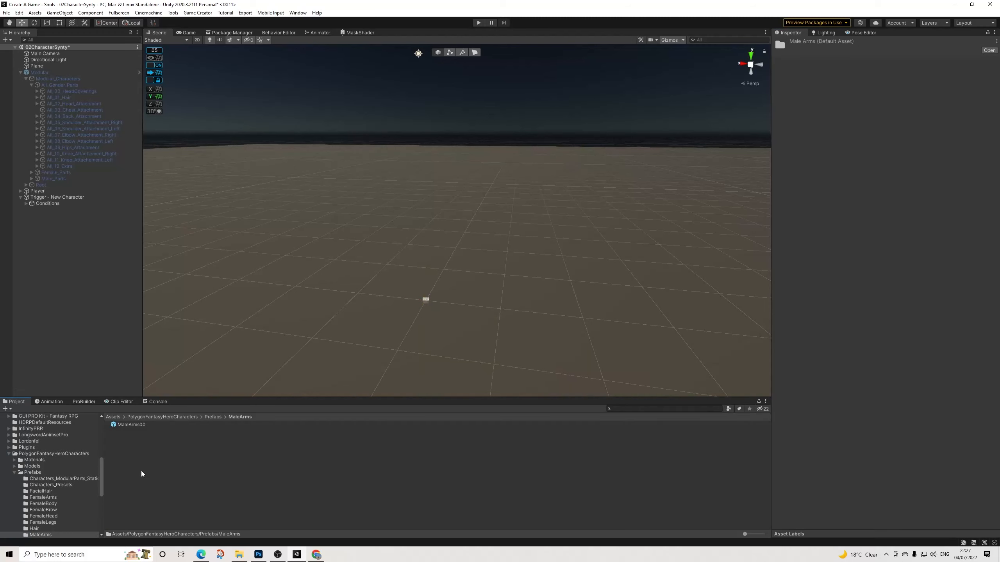
left_click(140, 426)
left_click(214, 417)
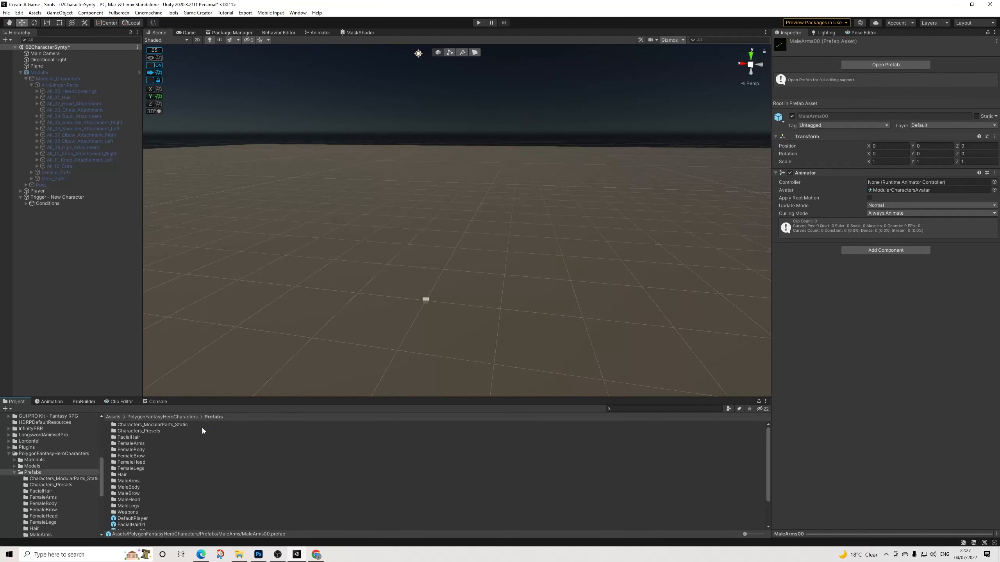
Step: Preview the hair prefabs Hair00 to Hair04 in the Hair folder and return to the Prefabs folder
double_click(127, 475)
left_click(125, 425)
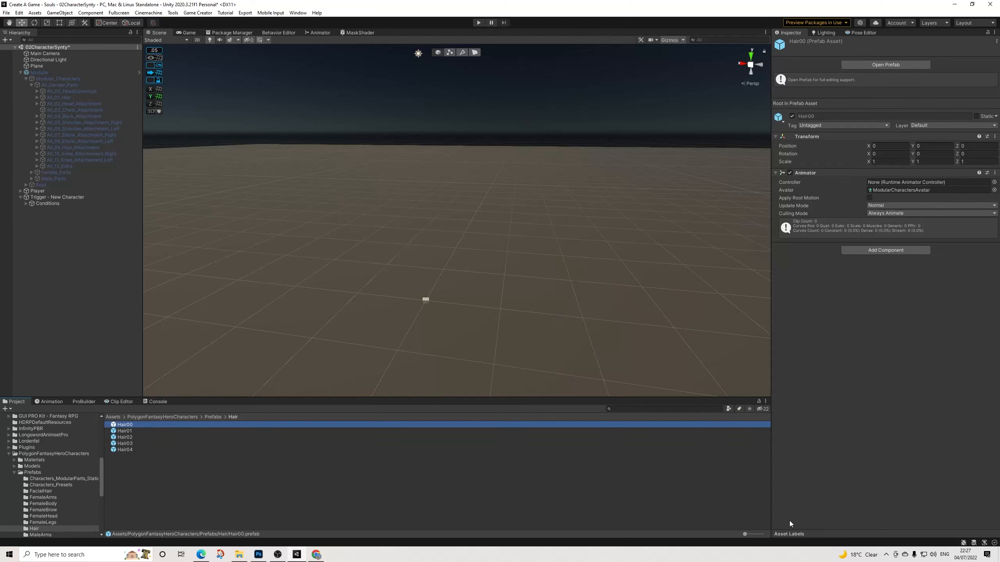
left_click(126, 431)
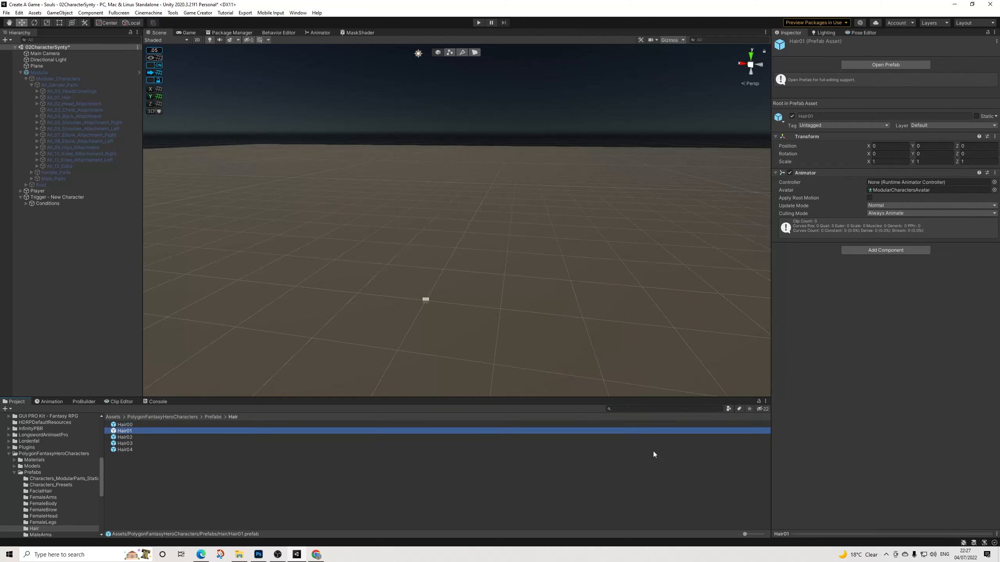
left_click(806, 532)
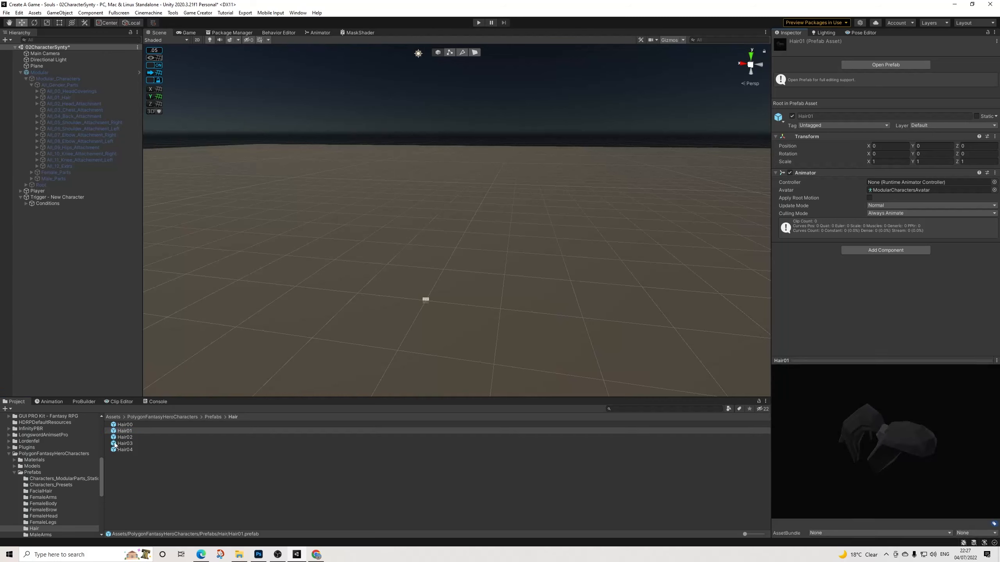
left_click(133, 437)
left_click(128, 444)
left_click(130, 450)
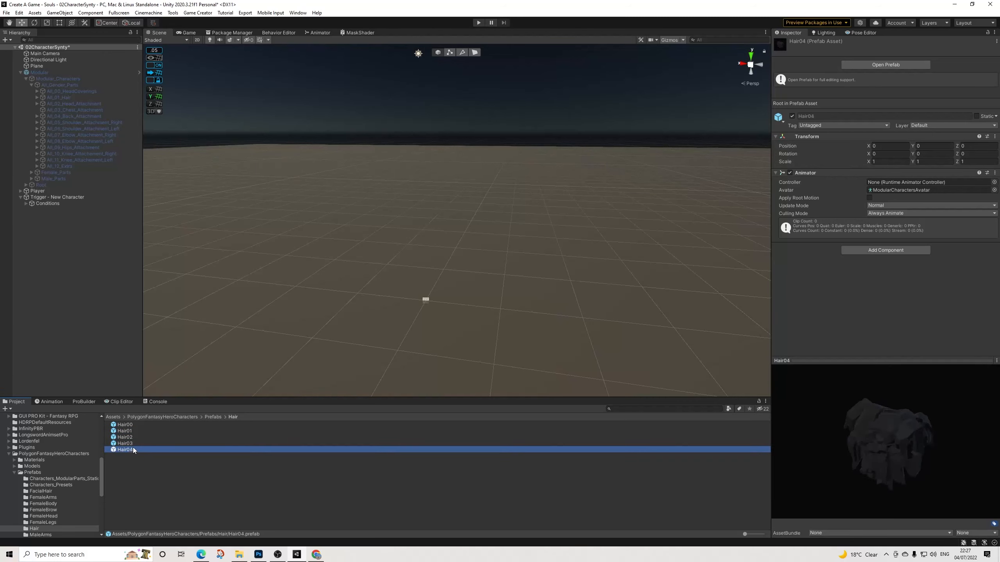
left_click(213, 418)
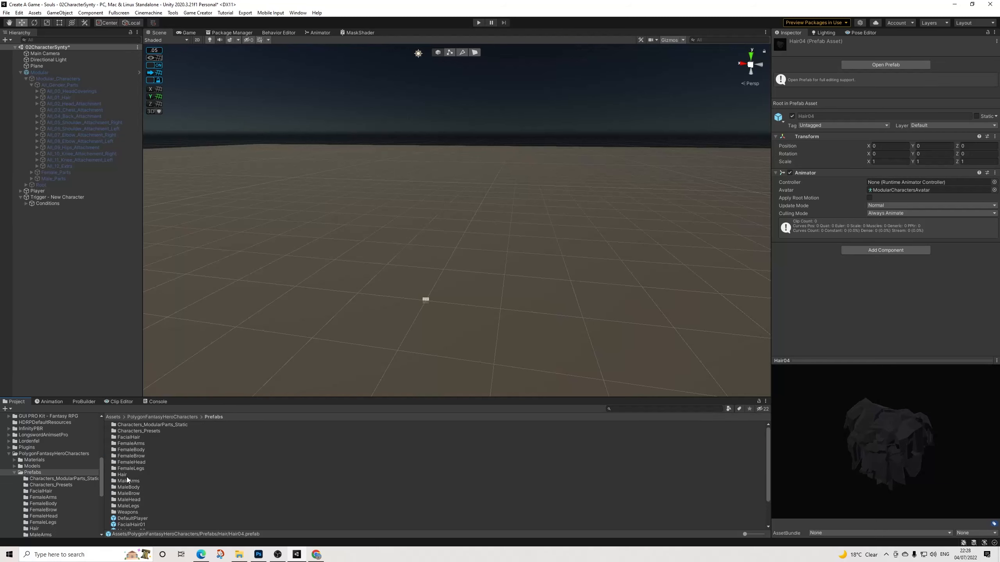
Step: Preview the FemaleEyeBrows prefabs in the FemaleBrow folder and return to the Prefabs folder
double_click(140, 457)
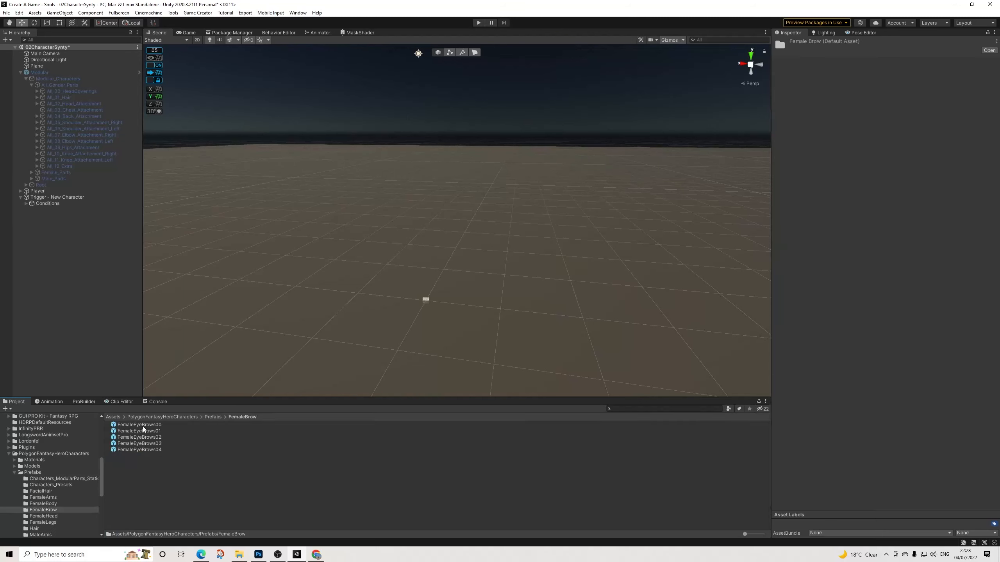
left_click(142, 426)
left_click(142, 430)
left_click(142, 437)
left_click(144, 450)
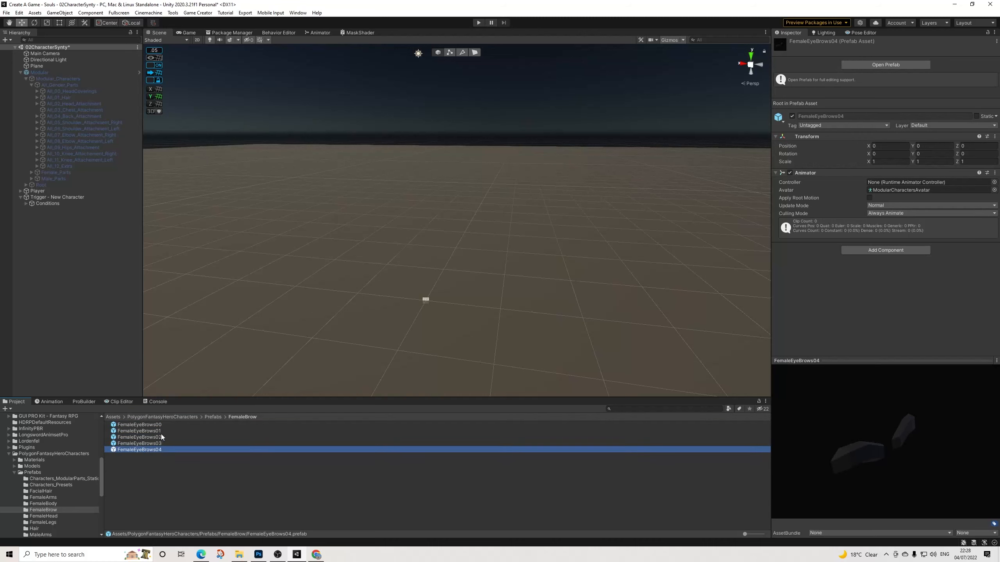
left_click(212, 417)
Step: Preview the beard prefabs Facial00 to Facial04 in the FacialHair folder and return to the Prefabs folder
double_click(137, 436)
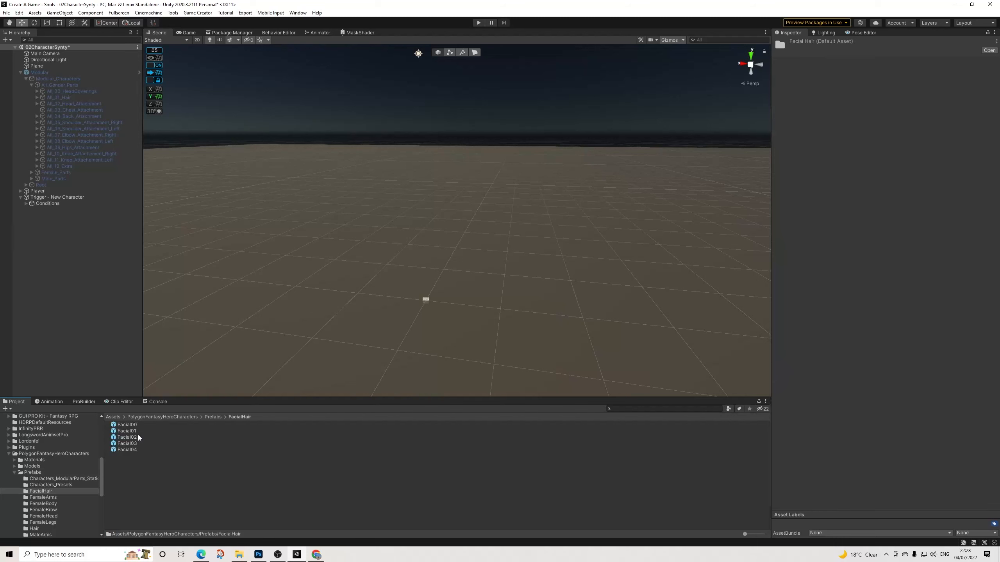
left_click(132, 426)
left_click(136, 431)
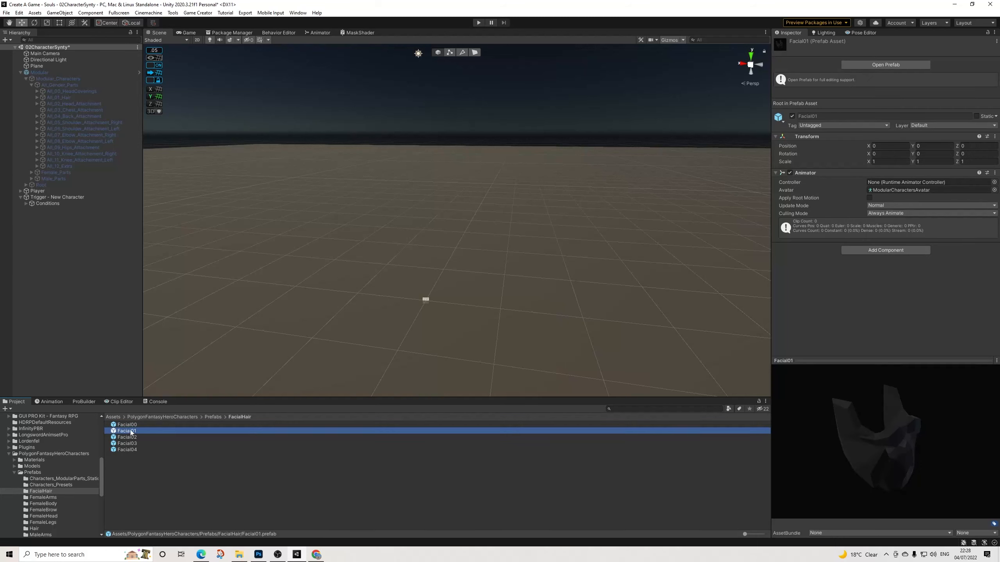
left_click(135, 437)
left_click(134, 443)
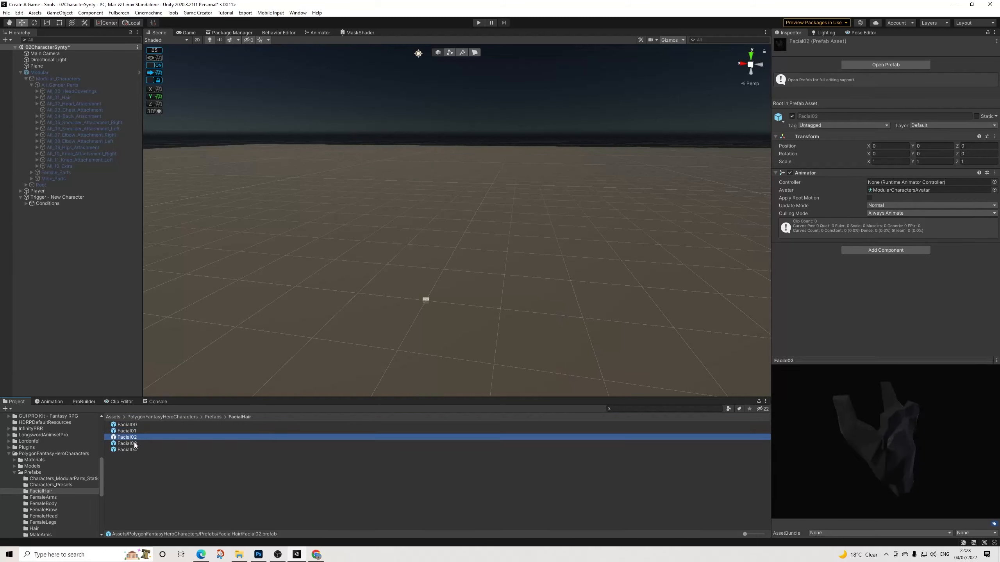
left_click(134, 449)
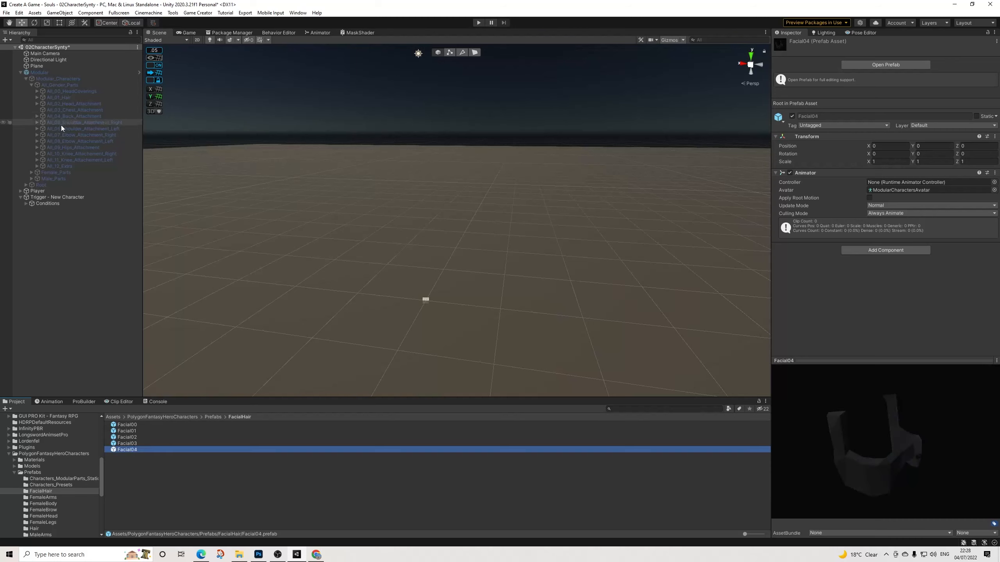
left_click(208, 419)
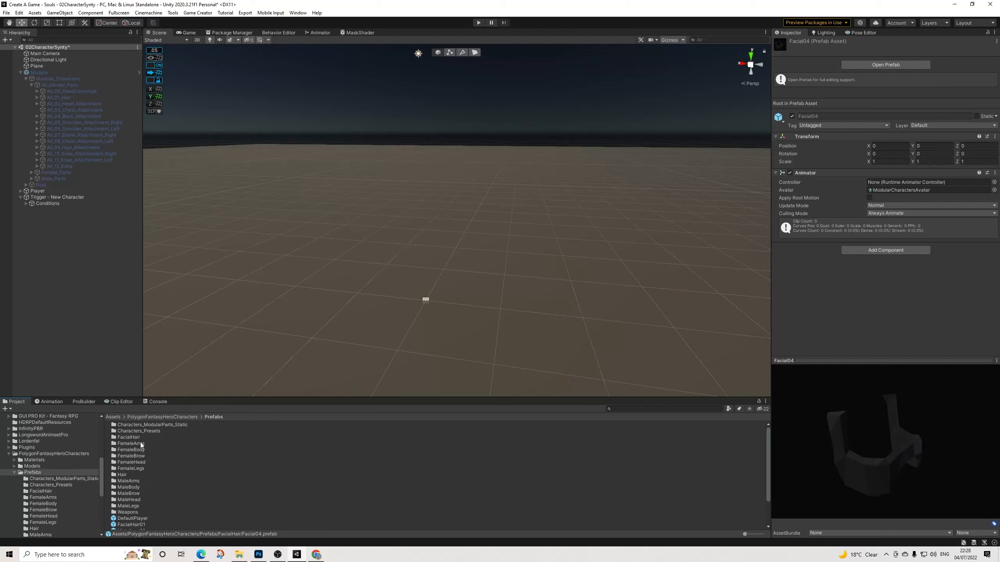
Step: Preview the FemaleHead00 to FemaleHead04 prefabs from a rotated angle and return to the Prefabs folder
double_click(139, 463)
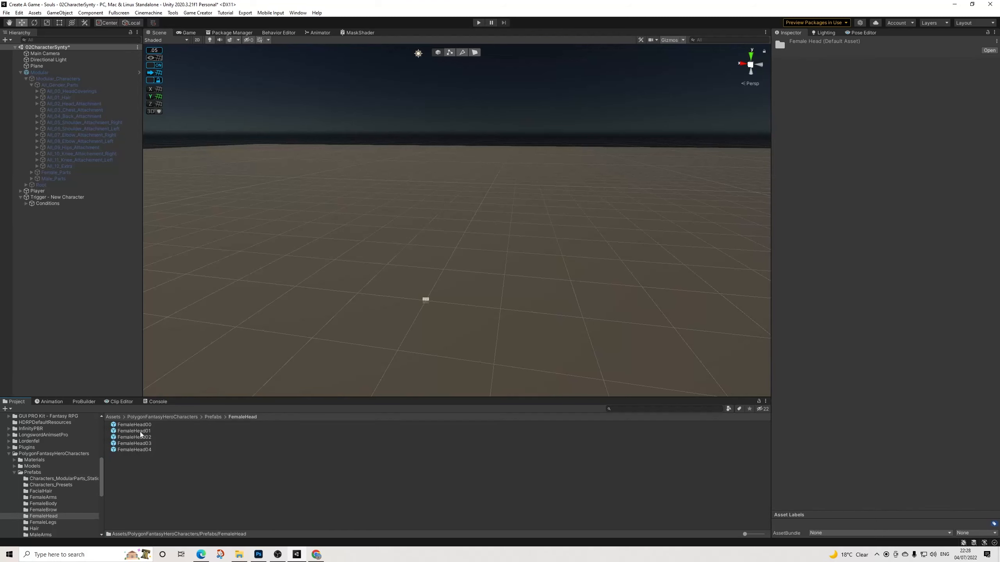
left_click(140, 426)
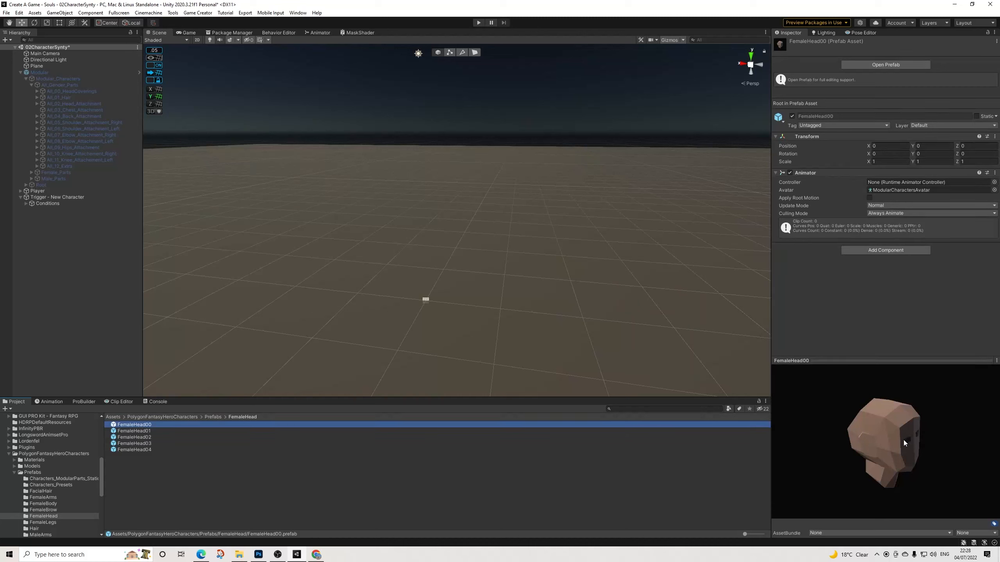
left_click_drag(903, 440, 844, 431)
left_click(135, 431)
key("Up")
key("Down")
key("Down")
key("Down")
key("Down")
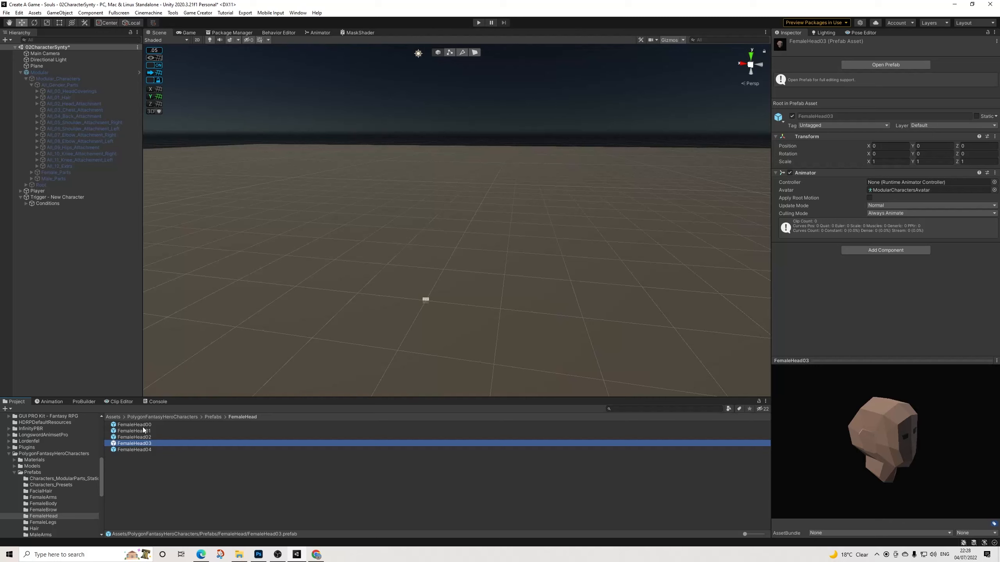
left_click(212, 417)
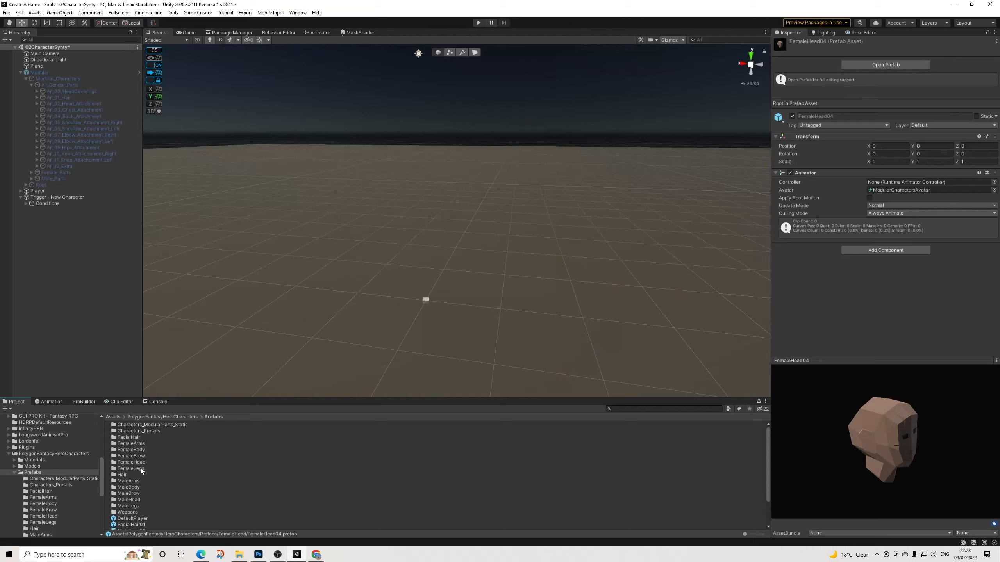
mouse_move(892, 452)
left_mouse_down()
mouse_move(872, 452)
mouse_move(899, 449)
left_mouse_up()
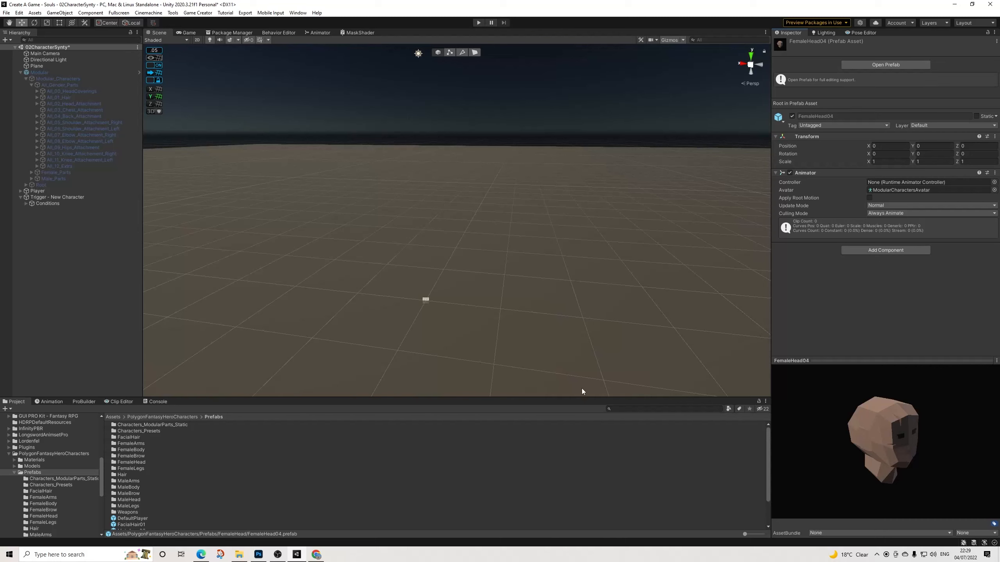
Step: Delete the Modular character object from the scene hierarchy
left_click(37, 73)
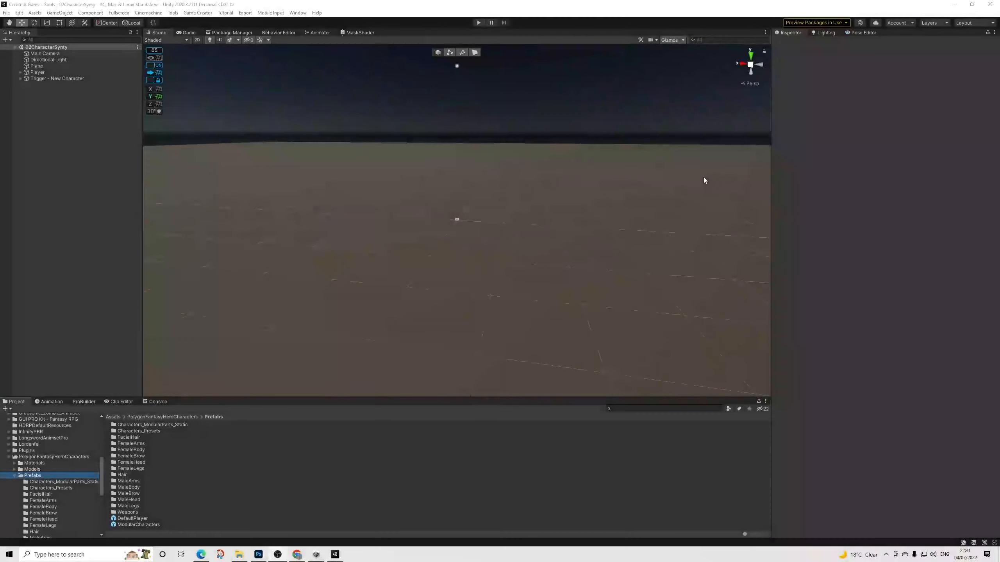
scroll(615, 176, "down", 2)
left_click_drag(485, 146, 452, 155, "alt")
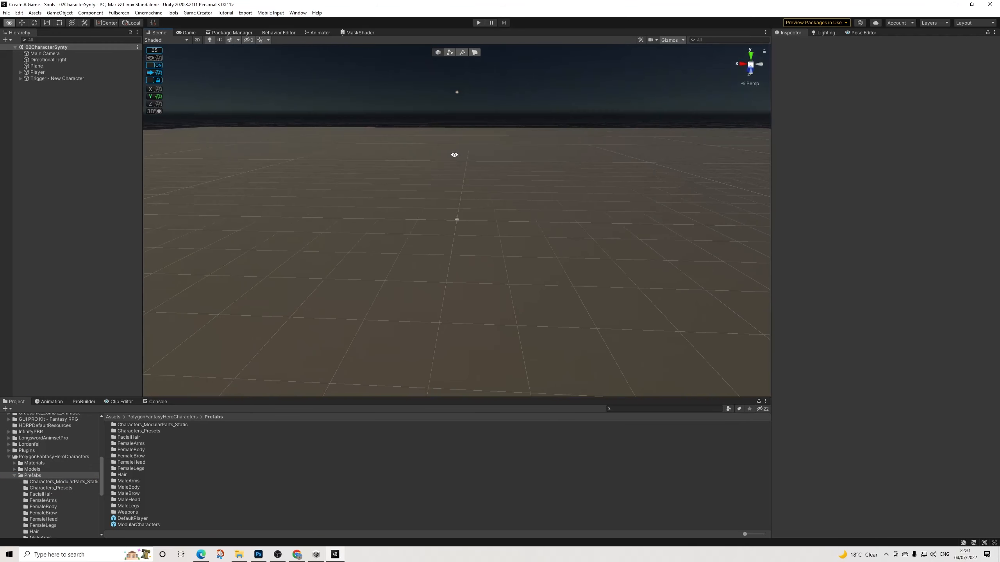
Step: Add a UI Canvas at the root of the scene
left_click(40, 73)
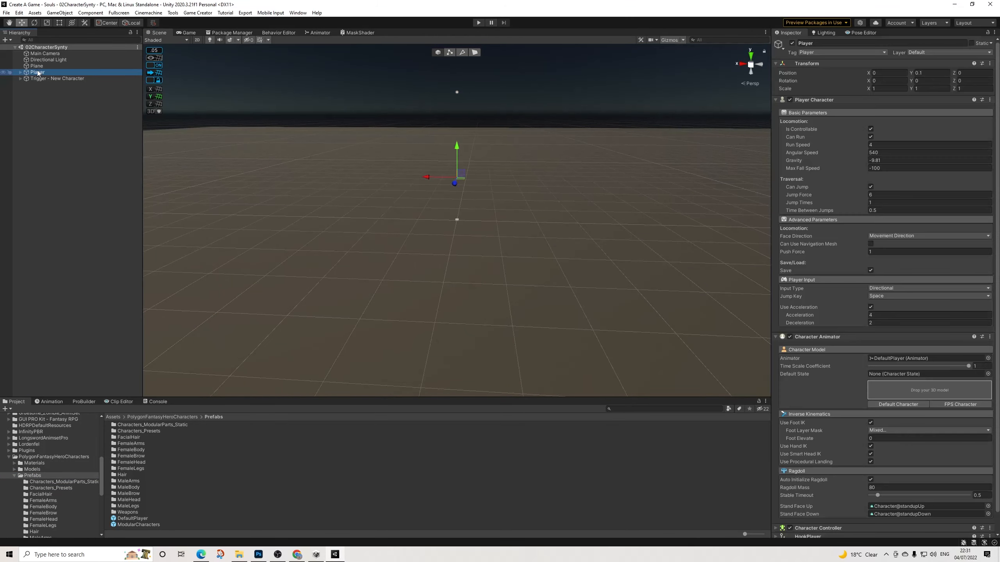
left_click(44, 91)
right_click(43, 93)
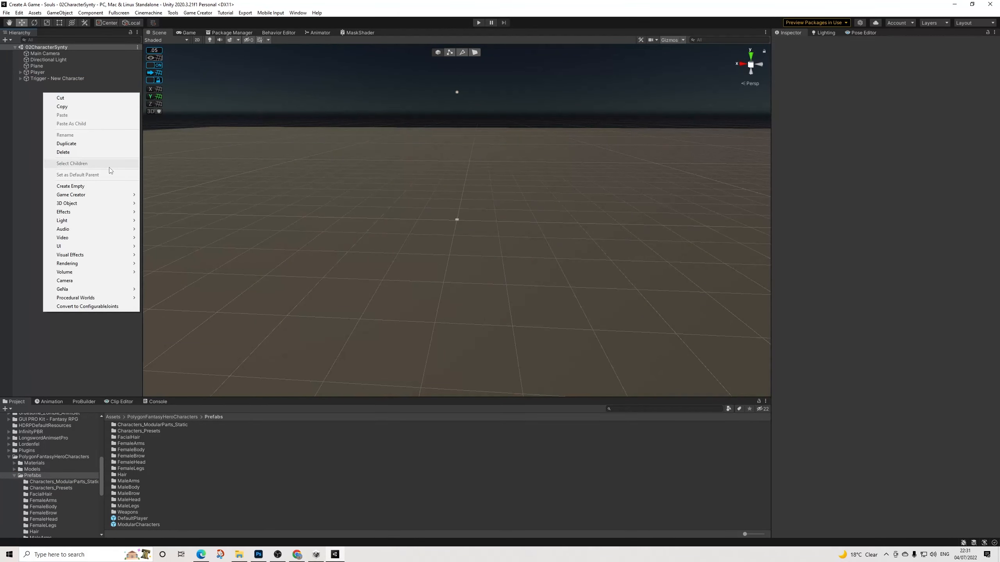
mouse_move(109, 195)
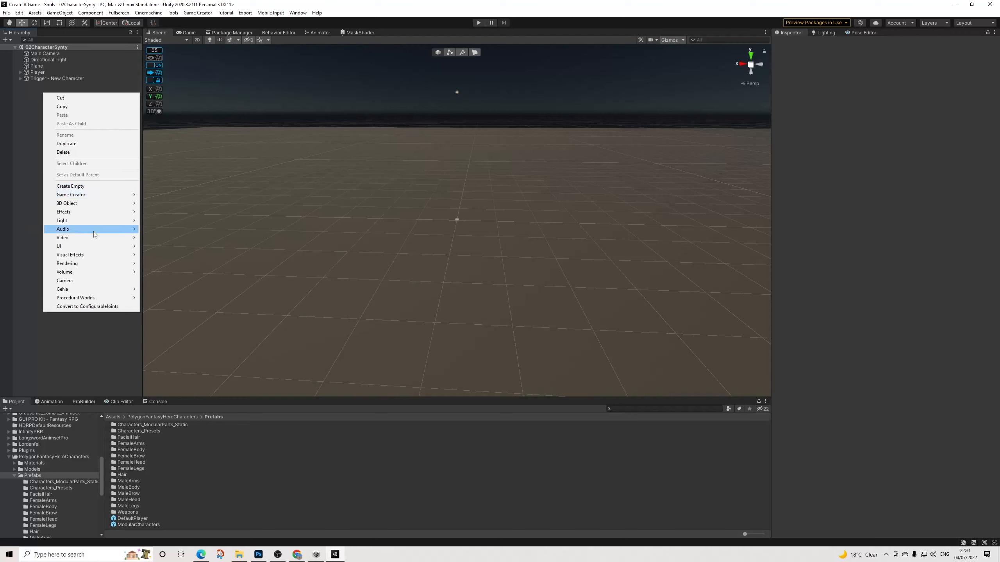
mouse_move(114, 246)
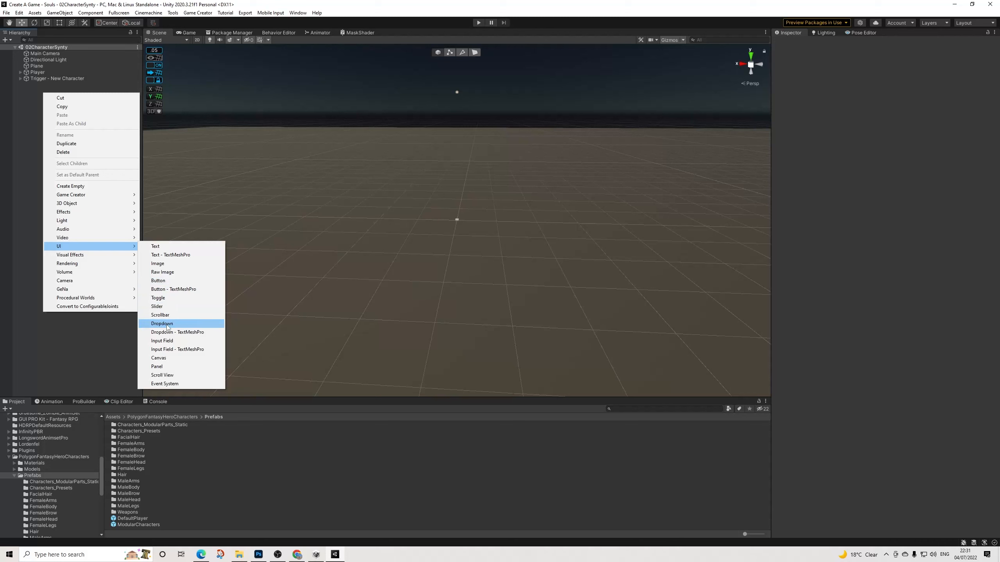
left_click(164, 360)
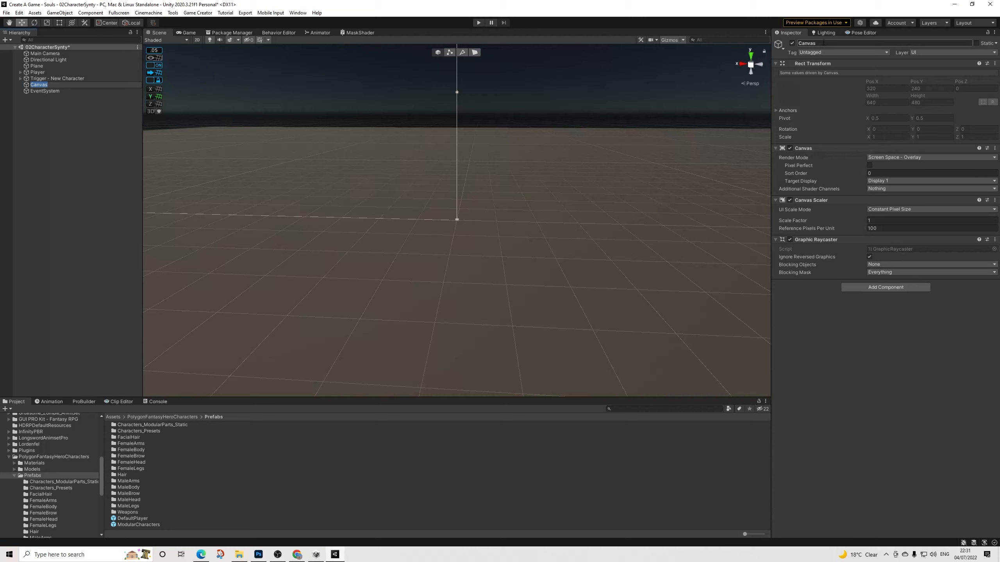
Step: Set the Canvas Scaler to Scale With Screen Size with a reference resolution of 1920 x 1080
left_click(891, 210)
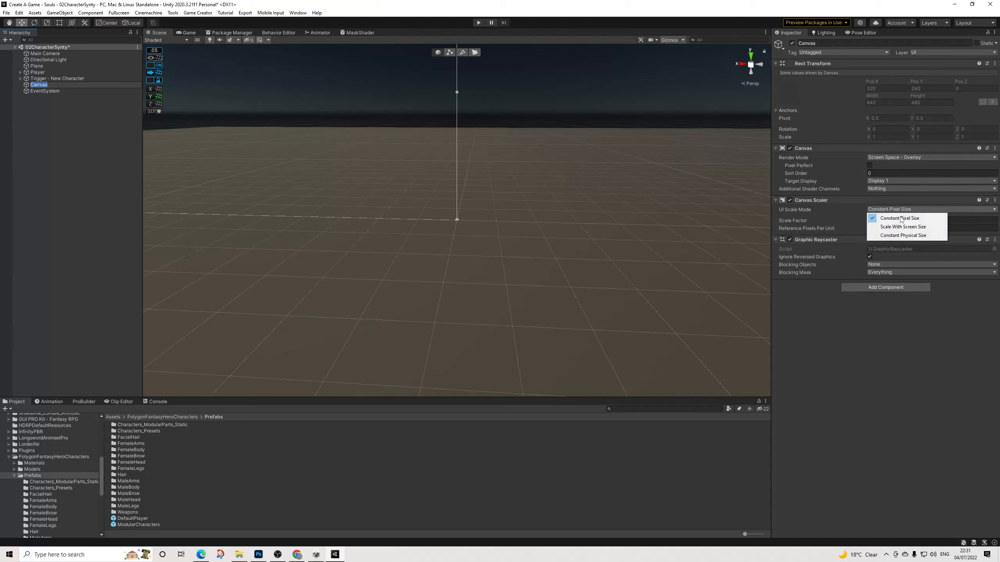
left_click(904, 227)
left_click(895, 220)
type("1920")
key("Tab")
type("1080")
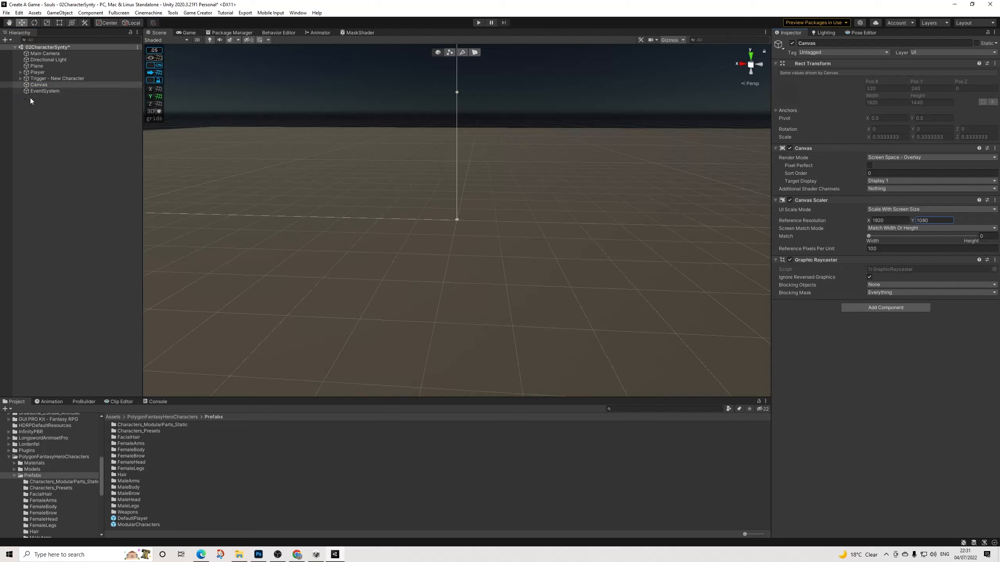
Step: Collapse the PolygonFantasyHeroCharacters folder and open the Prefabs_DemoScene_Panels folder inside the GUI PRO Kit - Fantasy RPG prefabs
left_click(14, 476)
left_click(9, 458)
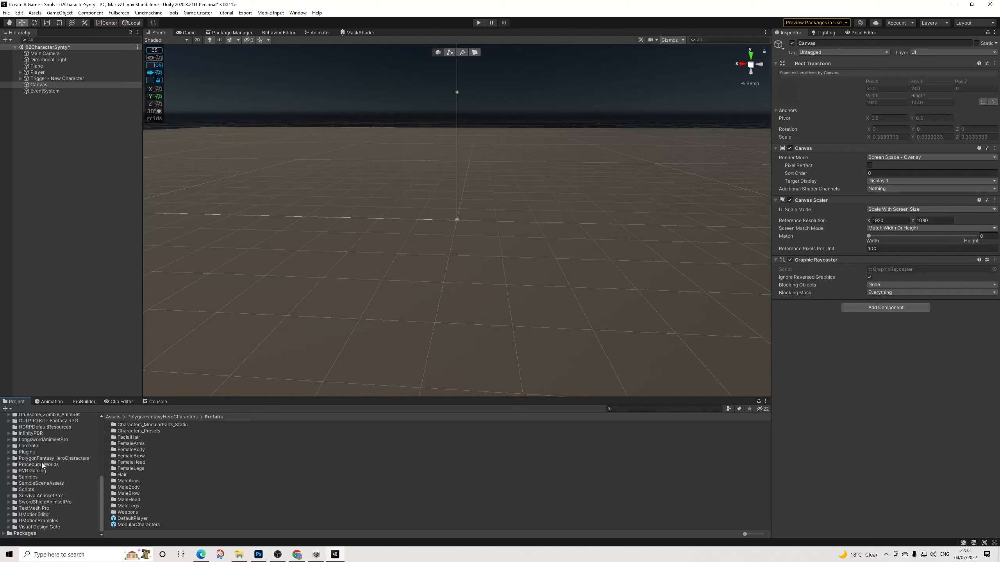
left_click(62, 421)
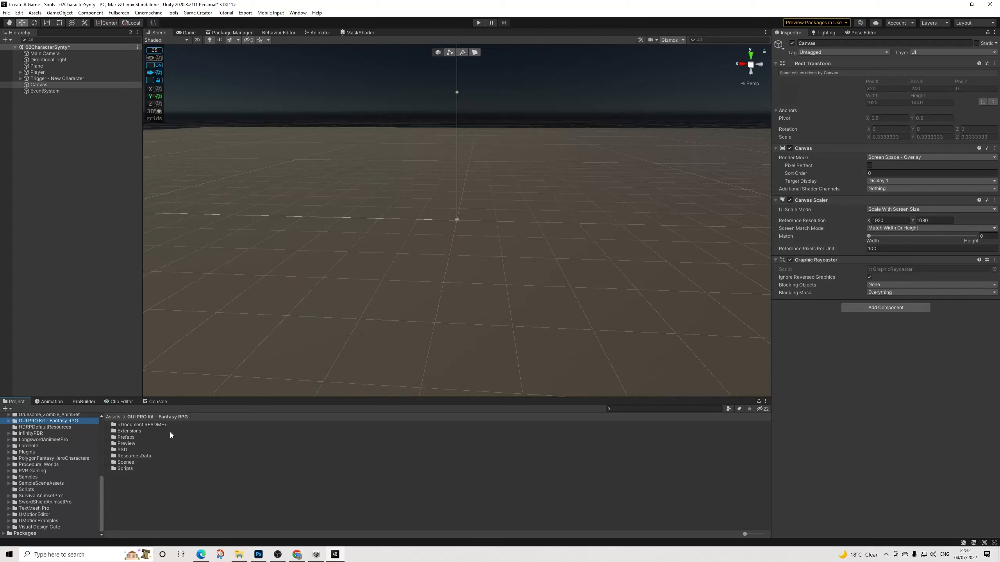
double_click(131, 438)
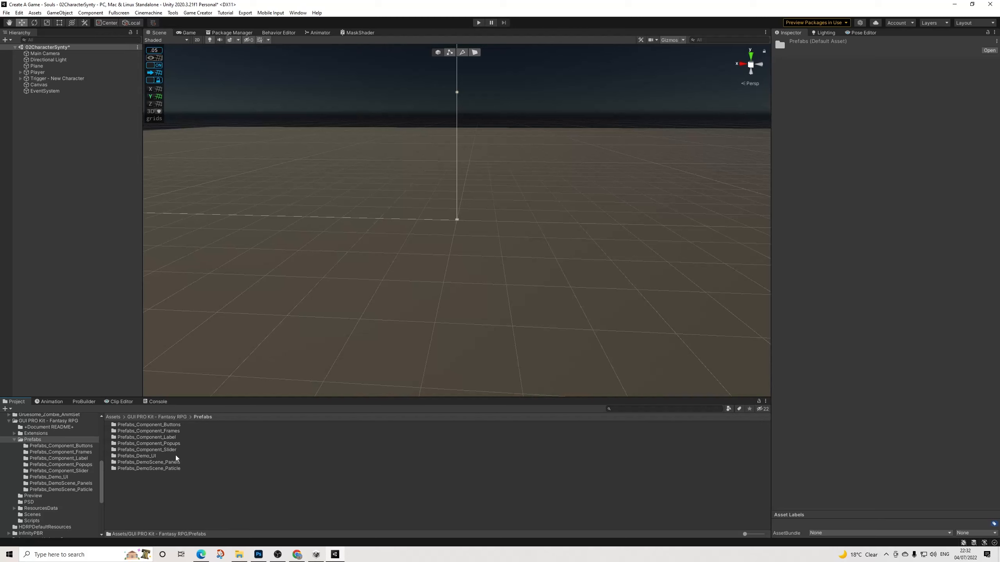
double_click(165, 463)
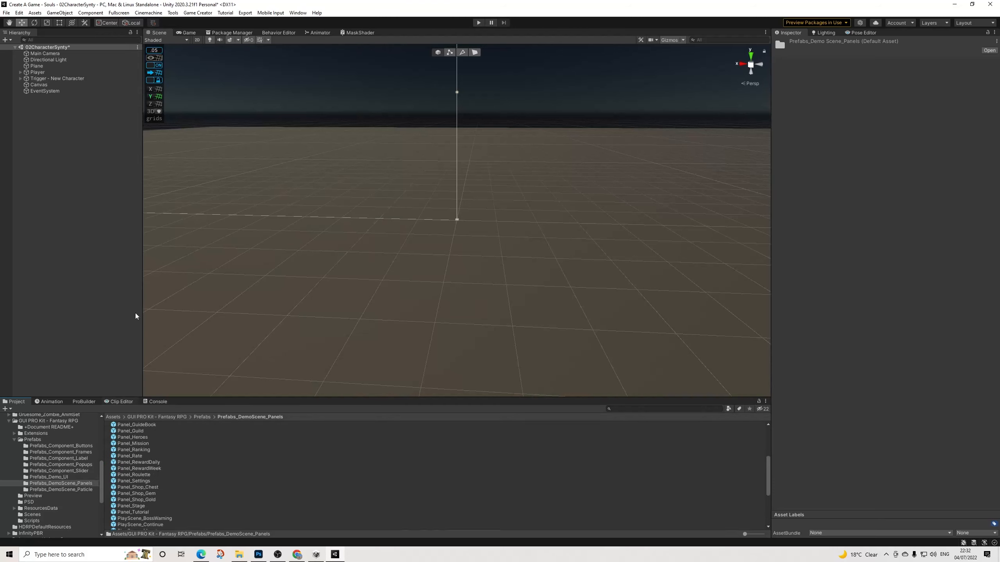
Step: Add the Panel_Heroes prefab to the scene as a child of the Canvas
left_click(188, 32)
left_click(159, 33)
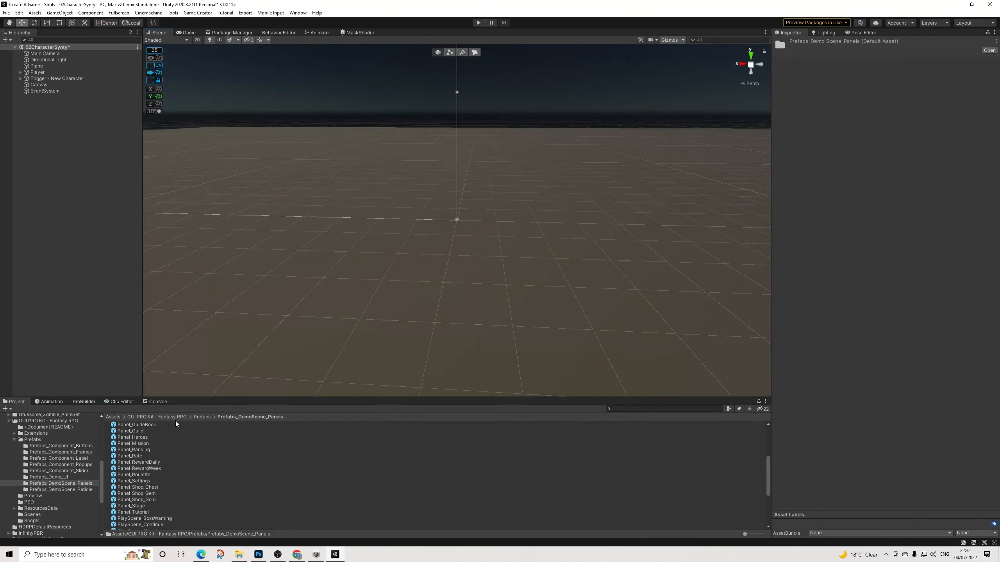
scroll(146, 505, "down", 2)
scroll(145, 490, "down", 2)
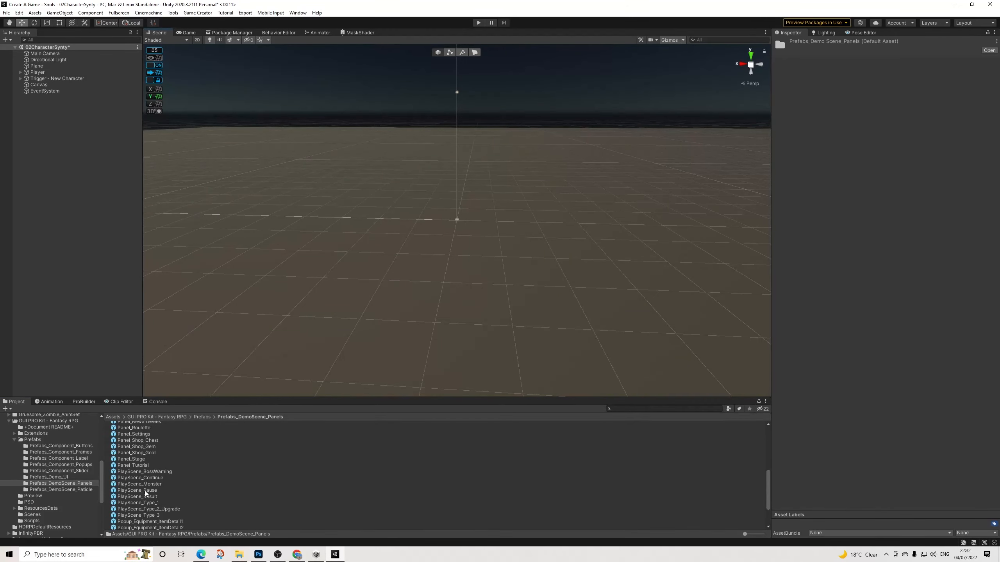
scroll(152, 500, "down", 2)
scroll(144, 492, "up", 2)
scroll(150, 458, "up", 2)
scroll(146, 458, "up", 3)
left_click_drag(139, 463, 45, 87)
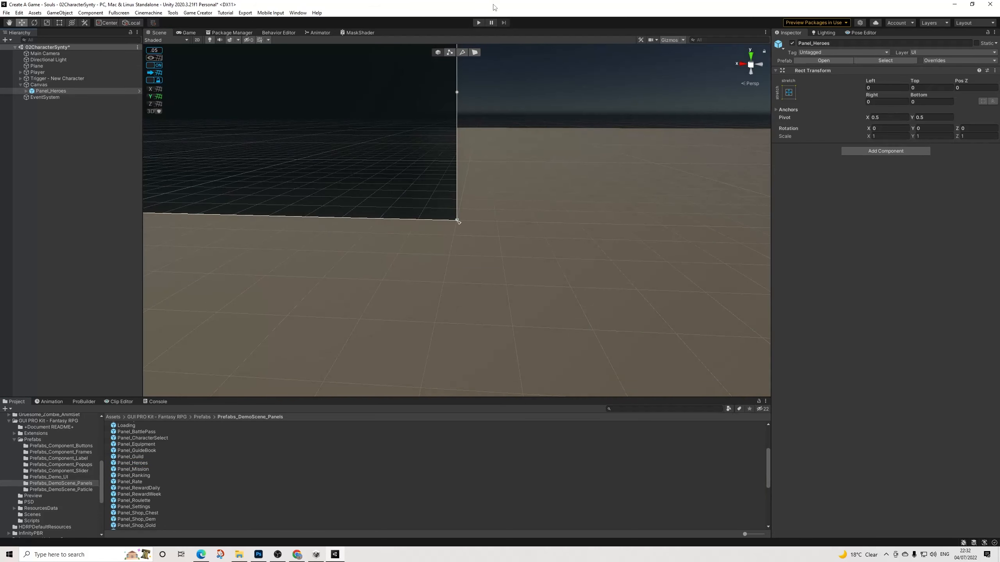
Step: Switch the Scene view to 2D with Panel_Heroes framed and turn off the scene view effects
key("f")
left_click_drag(542, 144, 429, 222, "alt")
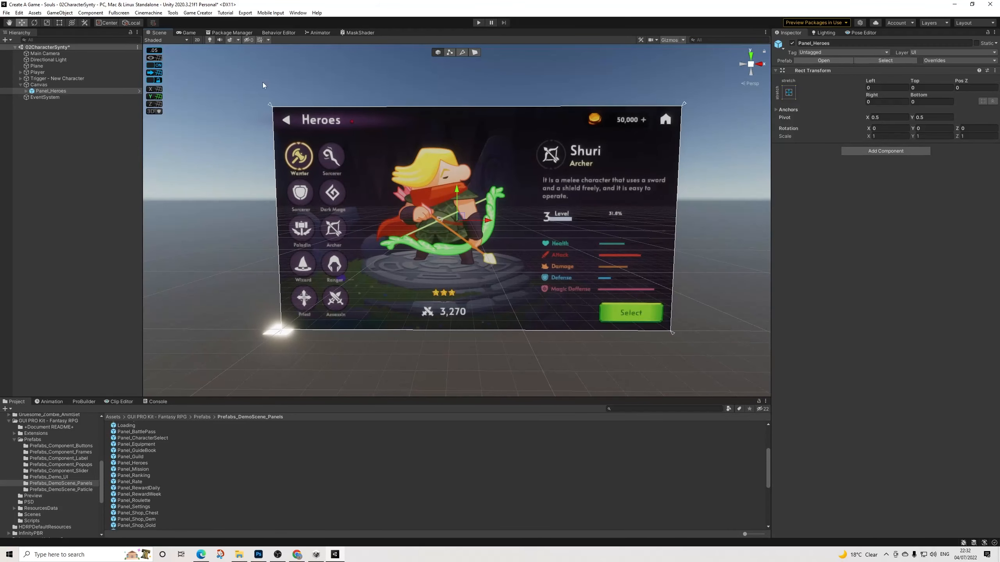
left_click(200, 39)
key("t")
mouse_move(509, 198)
middle_mouse_down()
mouse_move(467, 196)
mouse_move(496, 194)
middle_mouse_up()
left_click(198, 39)
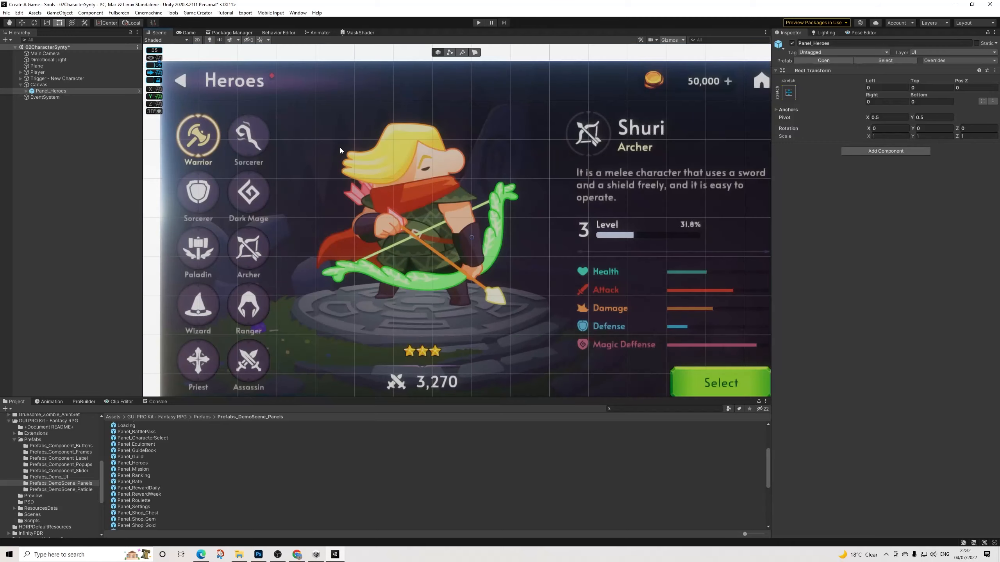
key("f")
scroll(342, 158, "down", 1)
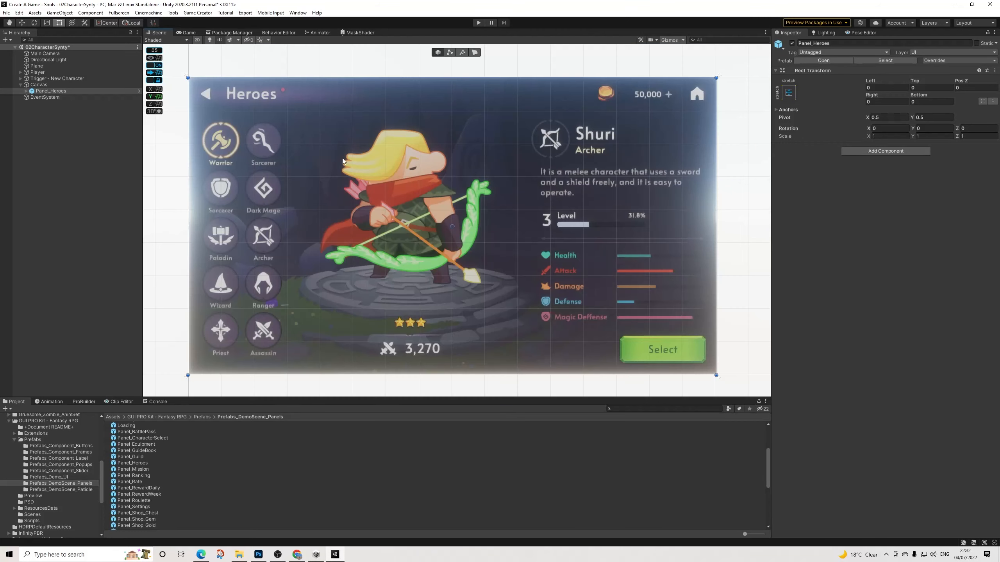
left_click(229, 40)
scroll(391, 185, "up", 1)
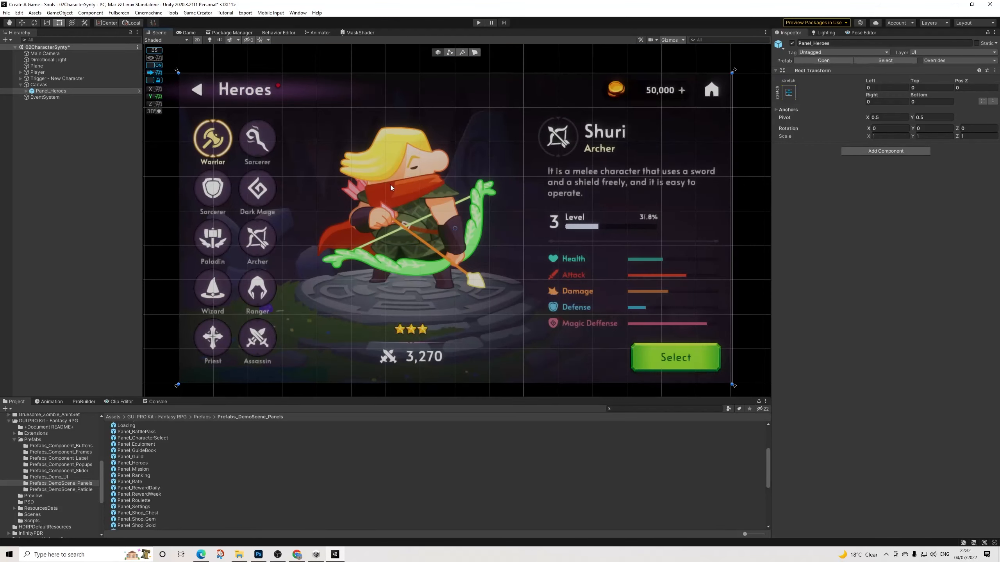
Step: Unpack the Panel_Heroes prefab instance under the Canvas
right_click(46, 91)
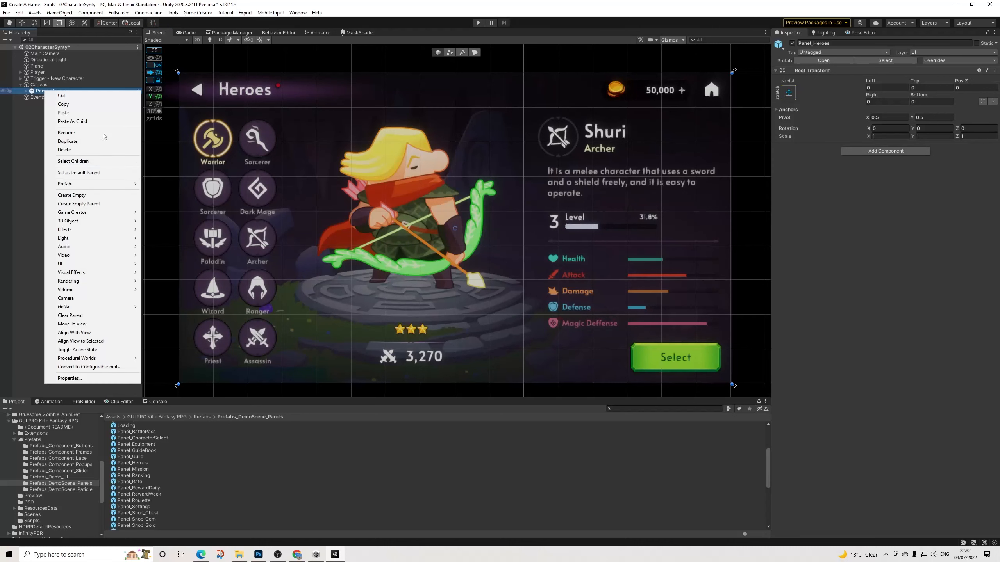
mouse_move(104, 185)
left_click(170, 222)
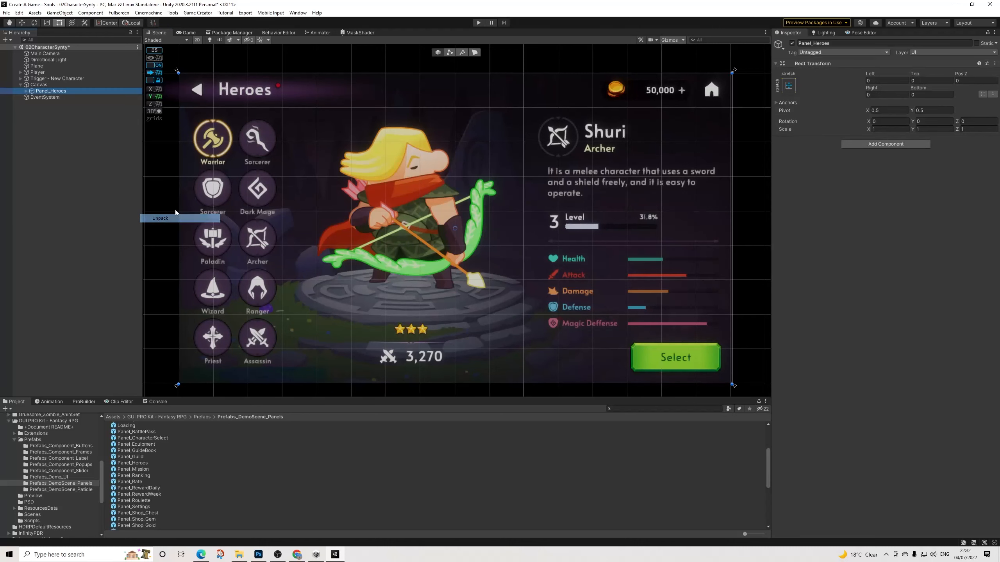
Step: Move all Panel_Heroes children, from Background to TopBar, directly under the Canvas and delete the empty Panel_Heroes object
left_click(26, 91)
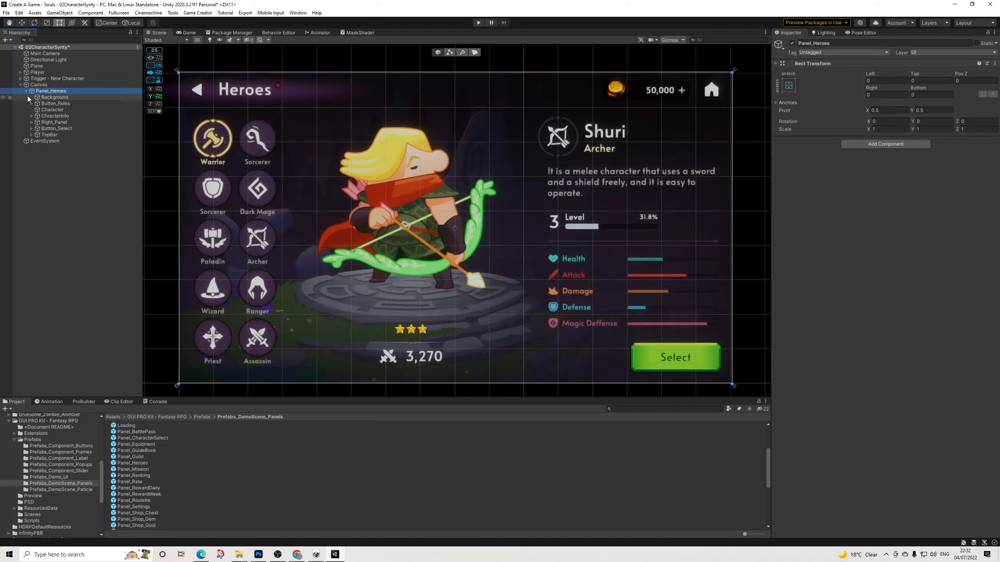
left_click(54, 97)
left_click(49, 134, "shift")
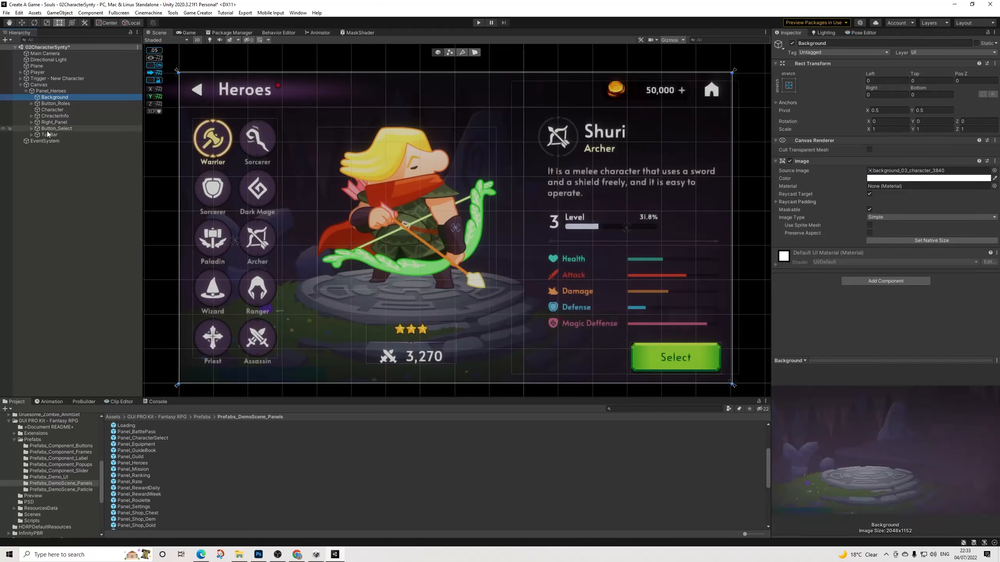
left_click_drag(52, 99, 48, 88)
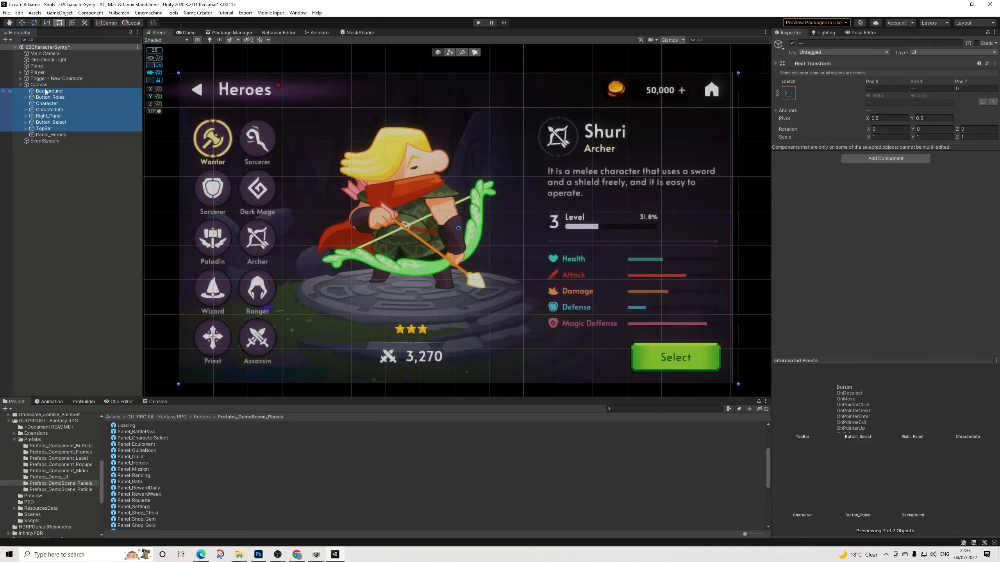
left_click(53, 135)
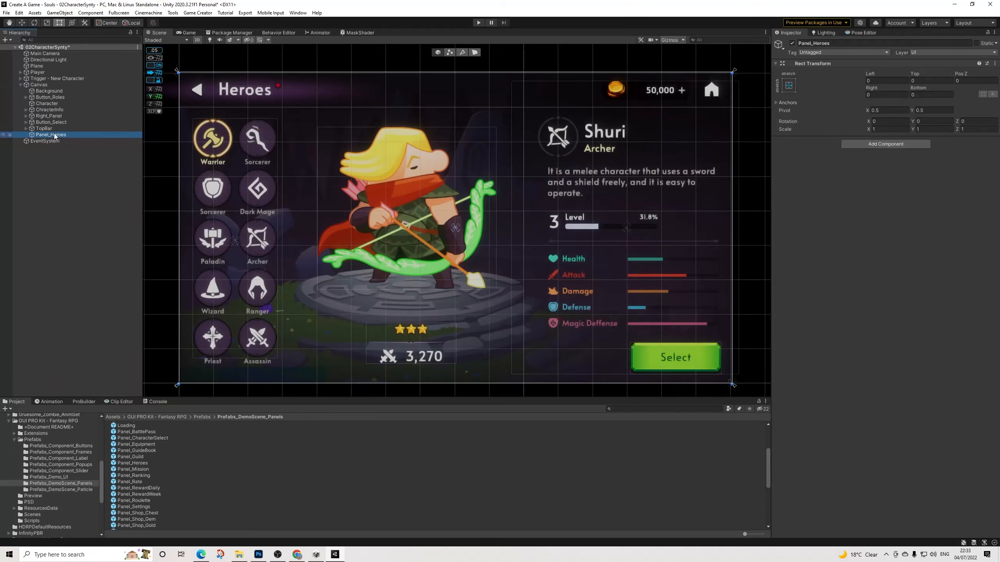
key("Delete")
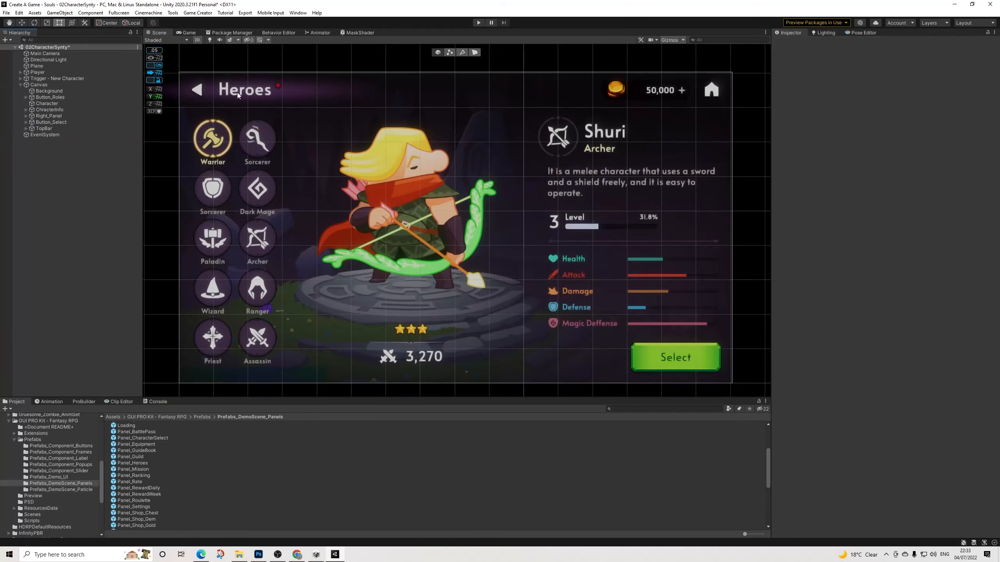
Step: Change the panel's "Heroes" title text to "Character"
left_click(260, 91)
left_click(259, 93)
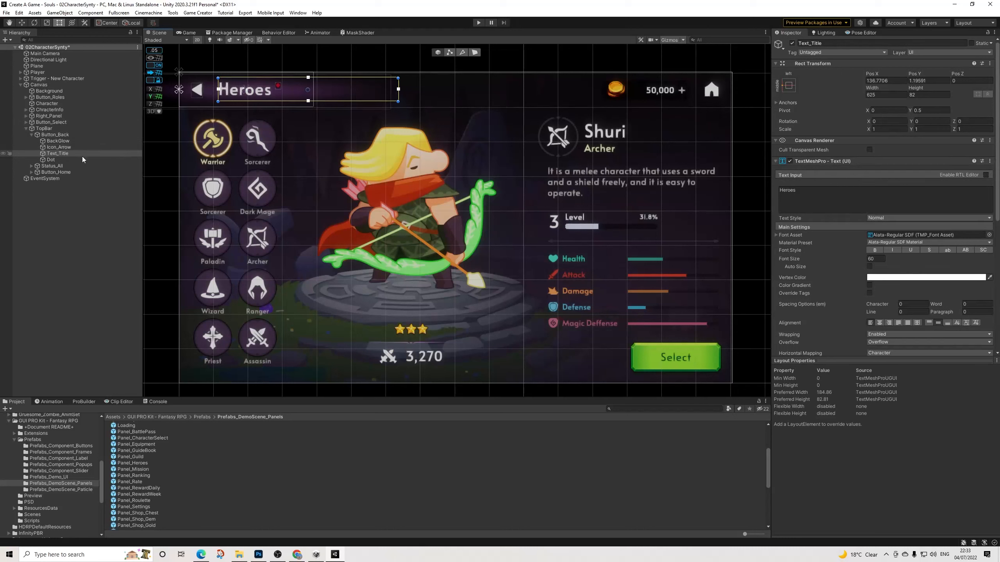
left_click(812, 202)
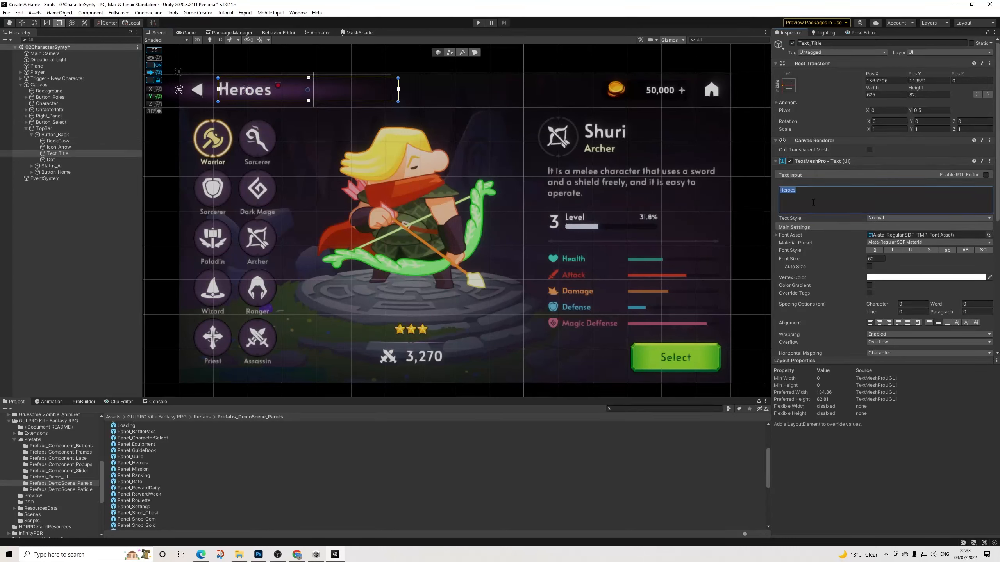
type("Character")
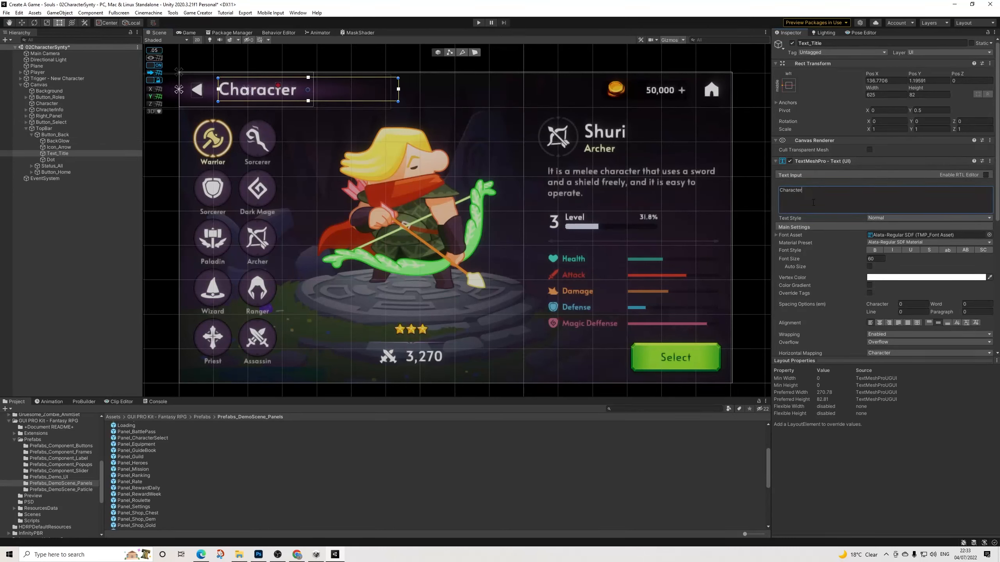
Step: Delete the red Dot object from Button_Back in the TopBar
left_click(41, 135)
left_click(51, 160)
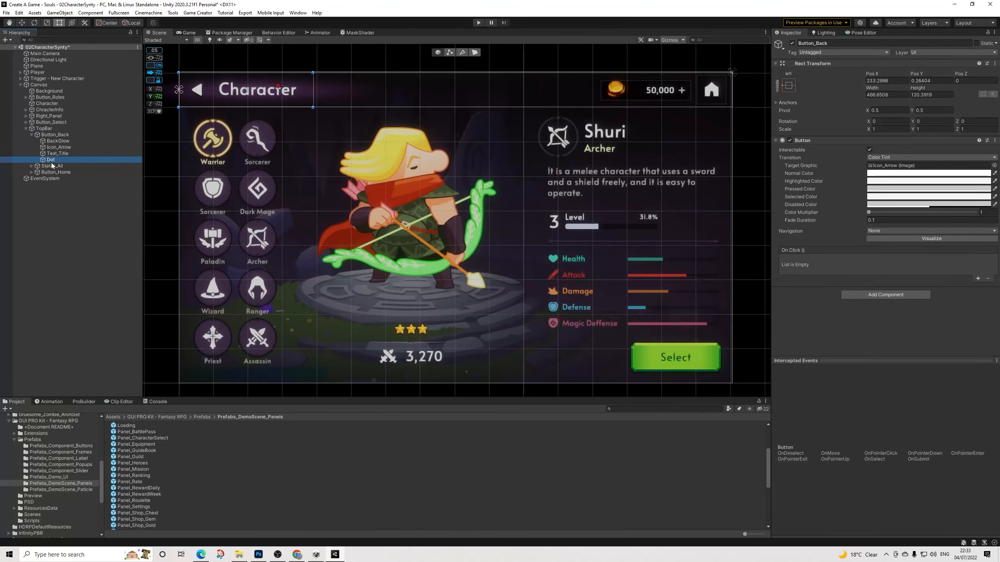
key("Delete")
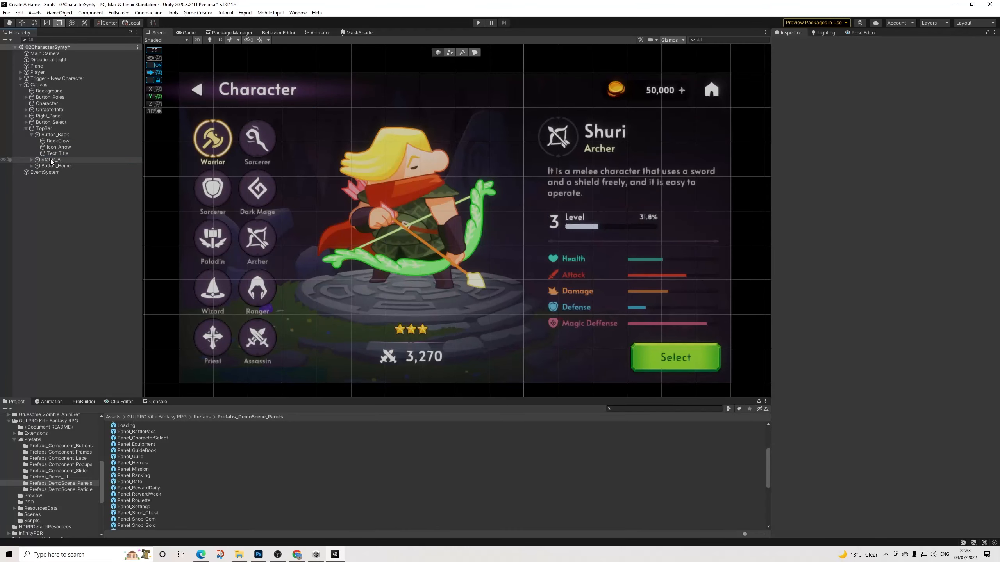
left_click(31, 135)
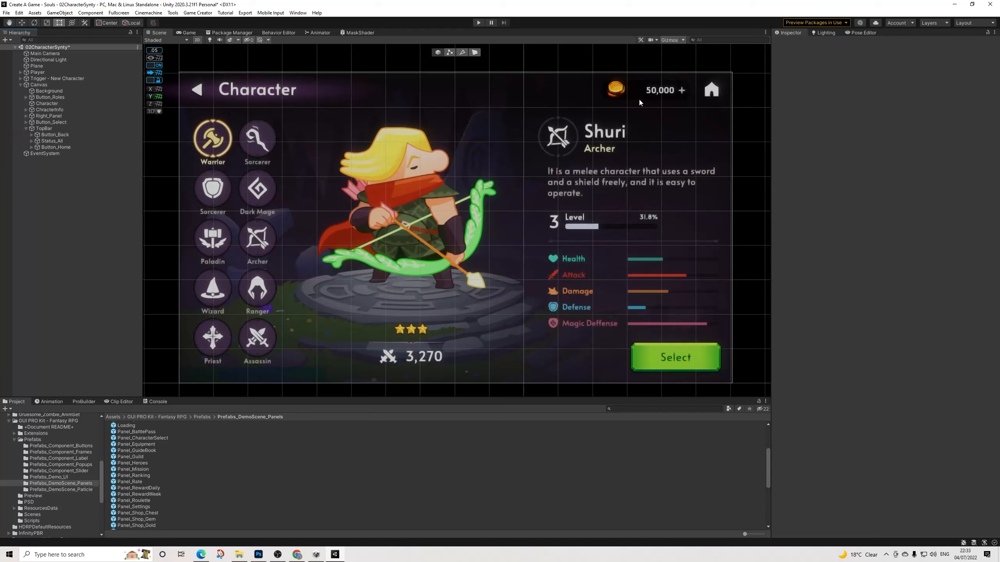
Step: Delete the Status_All gold display and Button_Home from the TopBar
left_click(664, 92)
left_click(61, 161)
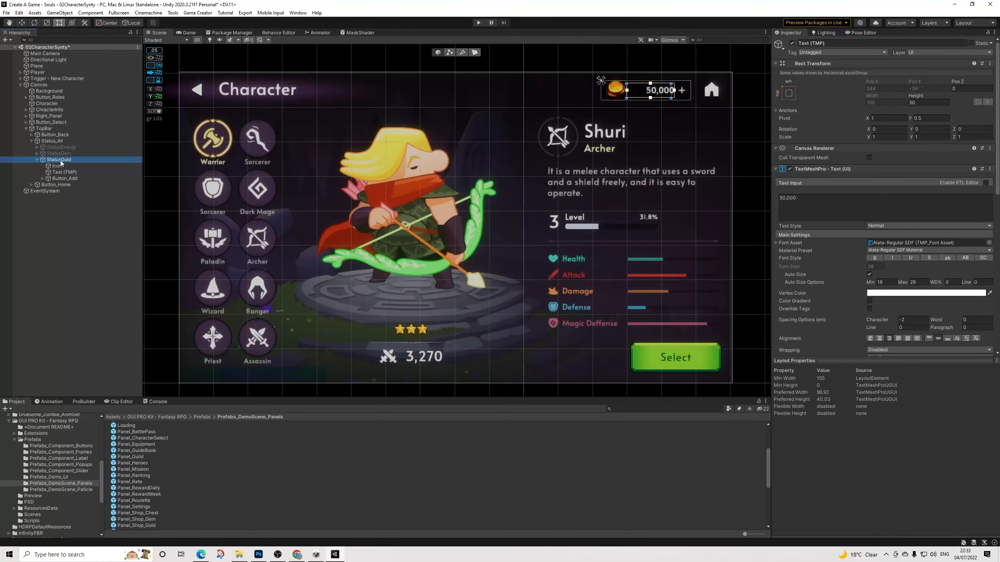
left_click(53, 141)
key("Delete")
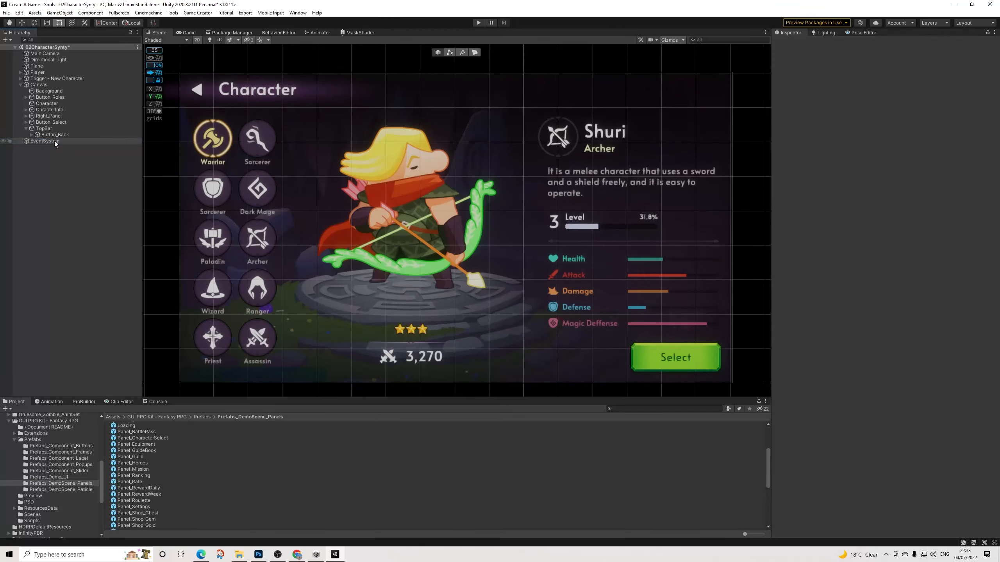
Step: Delete the ChracterInfo object holding the star rating and the 3,270 power display from the Canvas
left_click(410, 329)
left_click(49, 109)
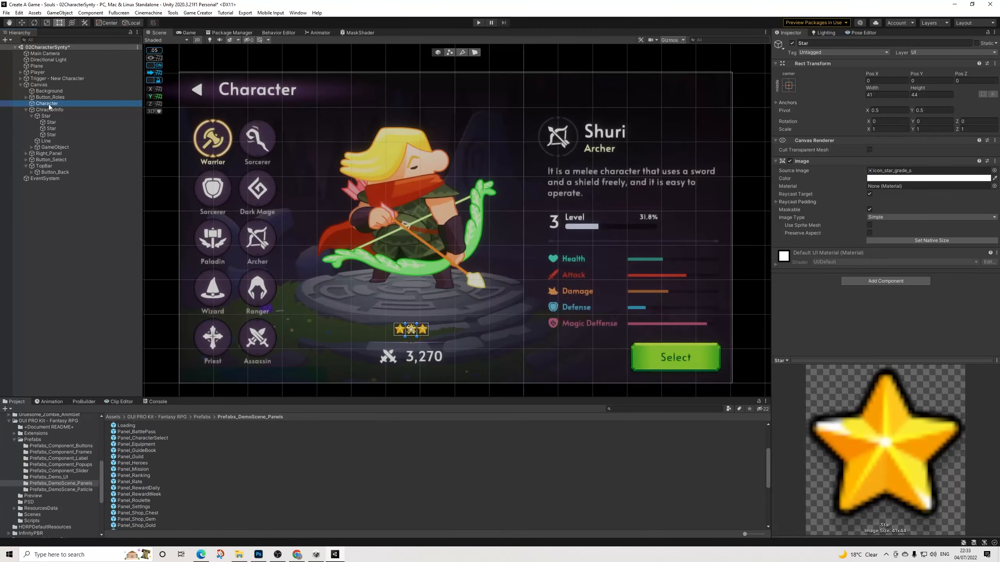
key("Delete")
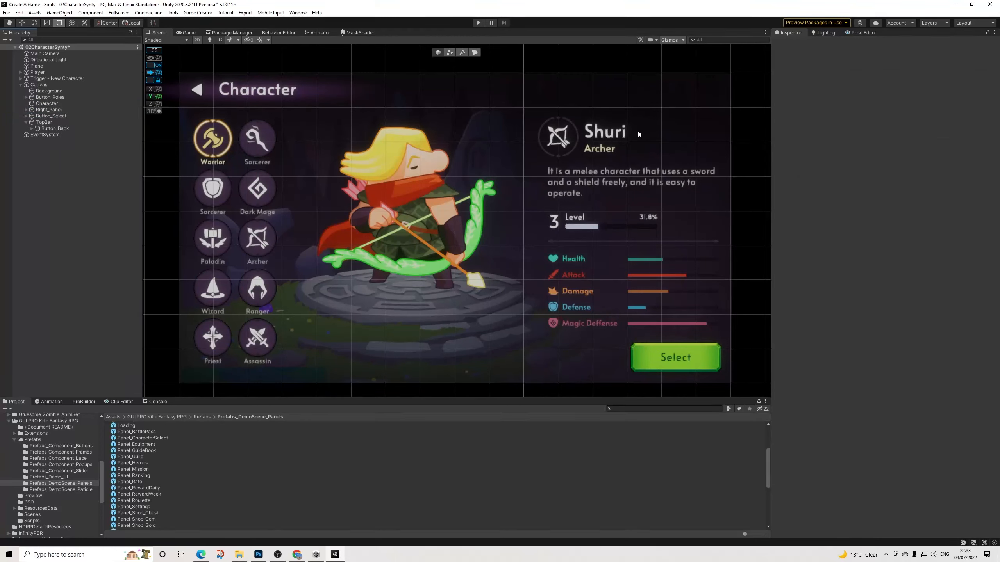
left_click(558, 135)
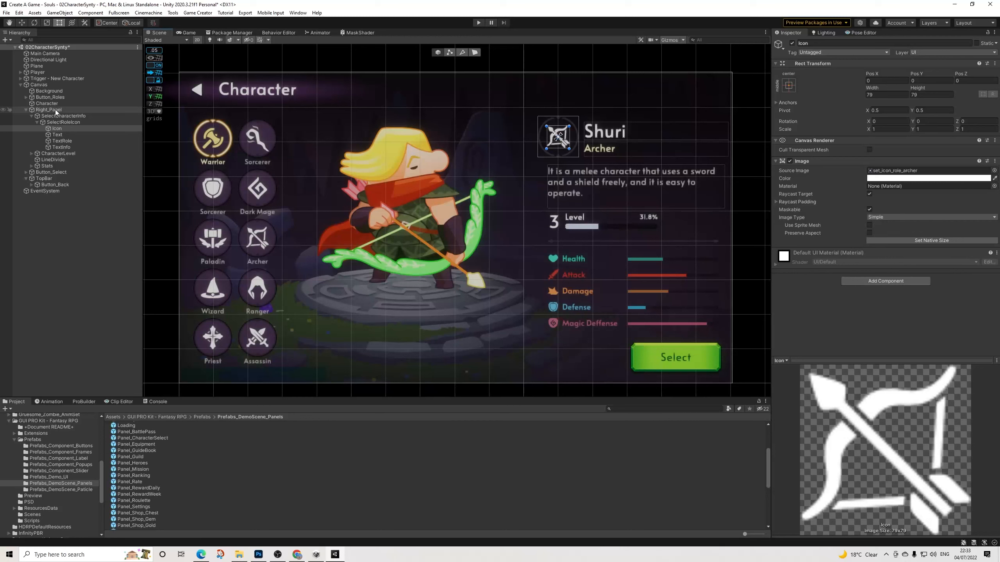
left_click(54, 110)
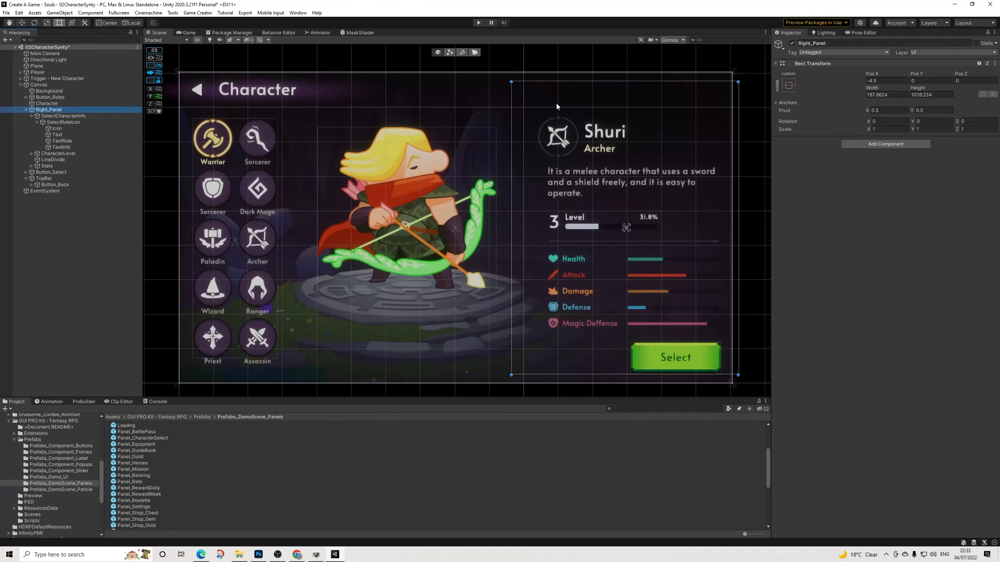
left_click(31, 115)
left_click(48, 135, "shift")
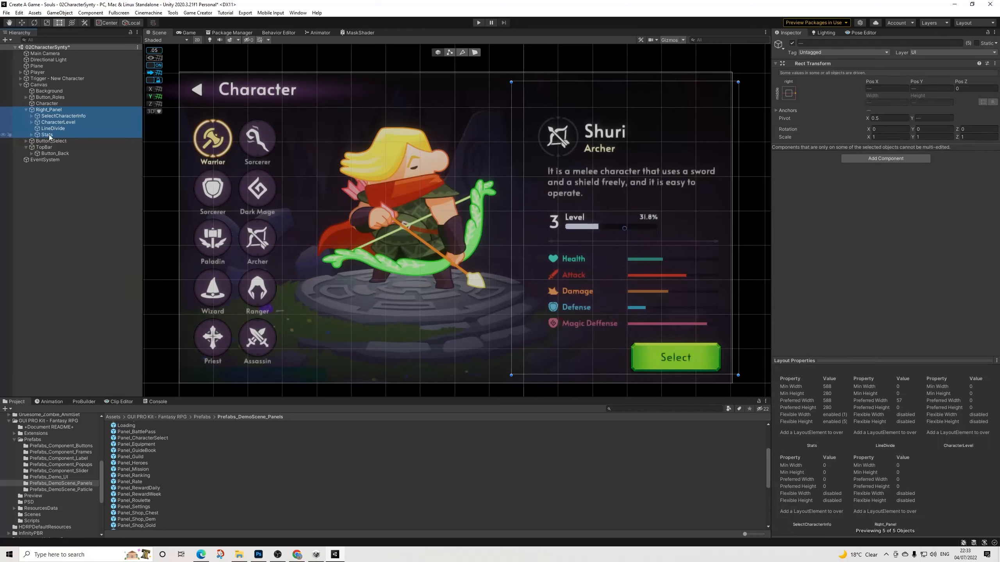
key("Delete")
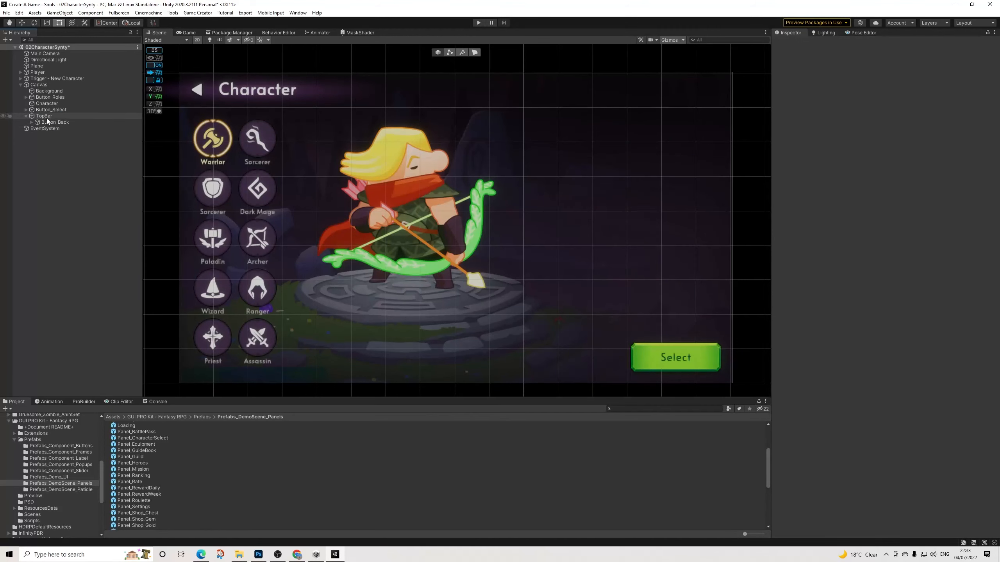
key("ctrl+z")
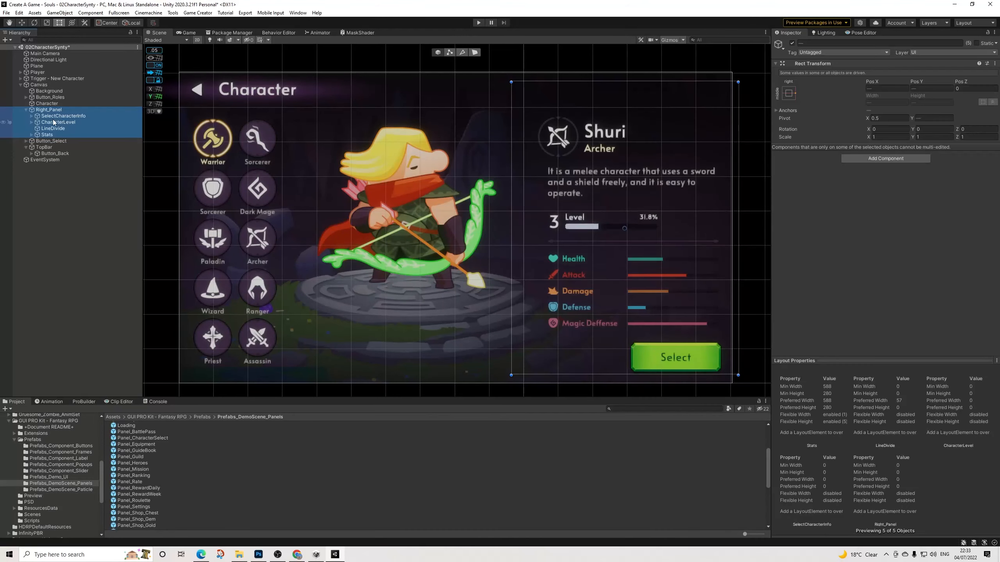
Step: Delete all four child objects of Right_Panel and fit the panel to the canvas's right edge and full height, about 788 by 1080
left_click(52, 116, "shift")
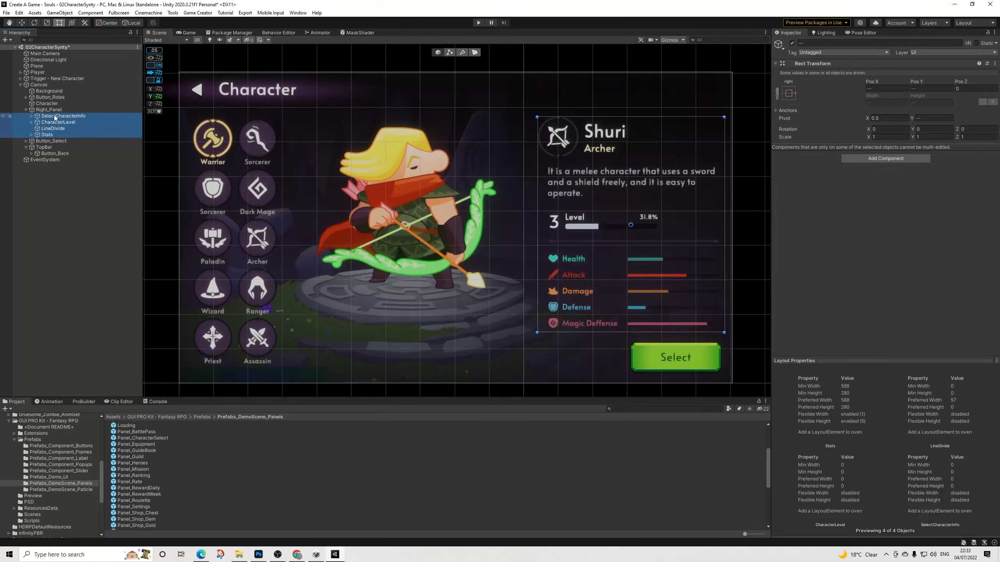
key("Delete")
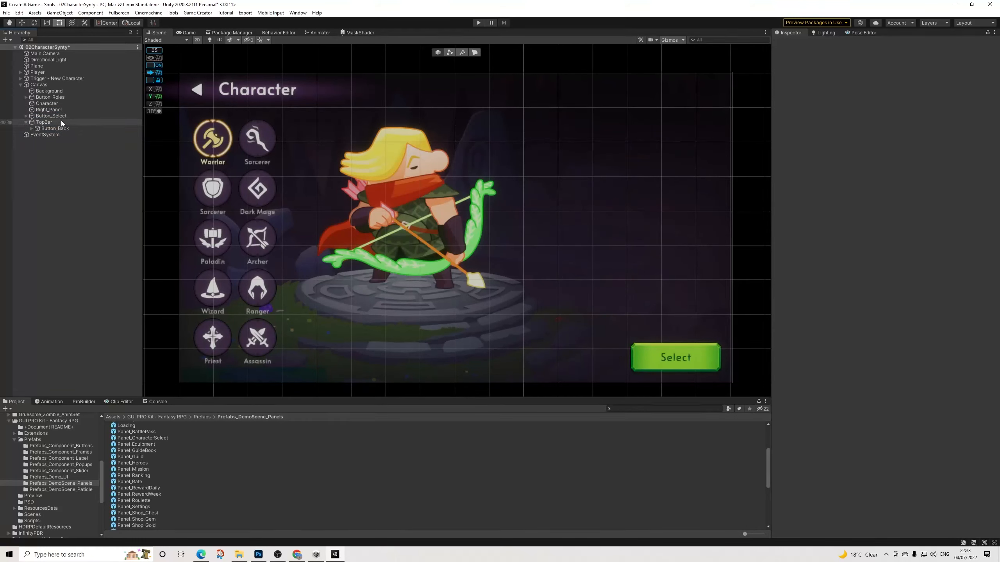
left_click(48, 110)
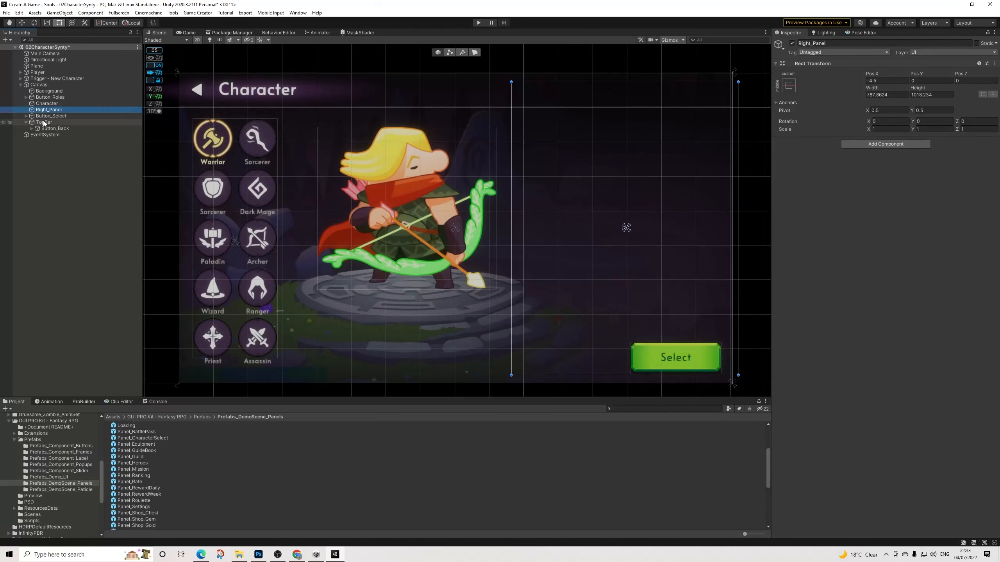
left_click_drag(699, 137, 669, 150)
left_click_drag(630, 90, 629, 73)
left_click_drag(730, 98, 731, 99)
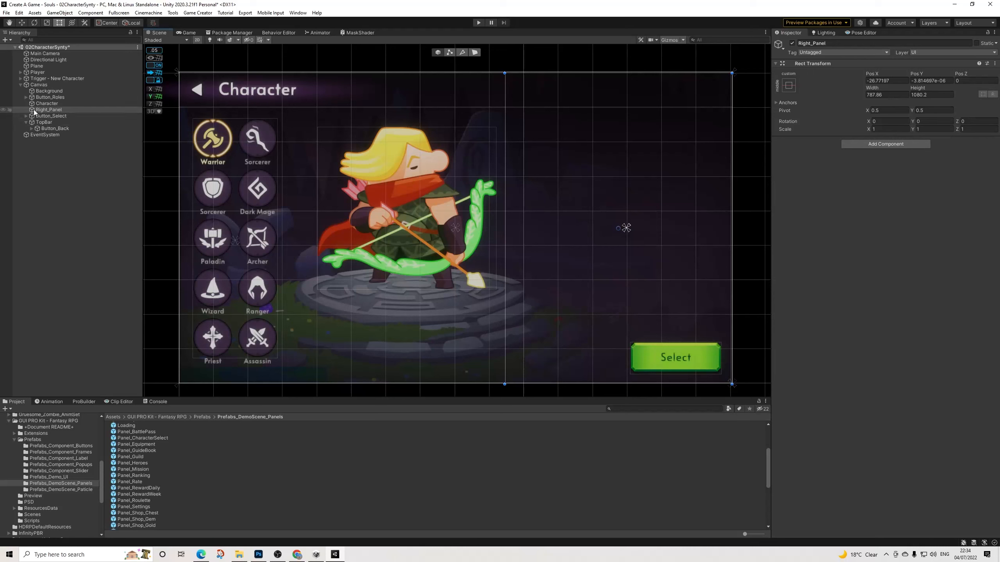
Step: Delete the RoleButton_Focus highlight object from the Warrior Button_Role
left_click(201, 143)
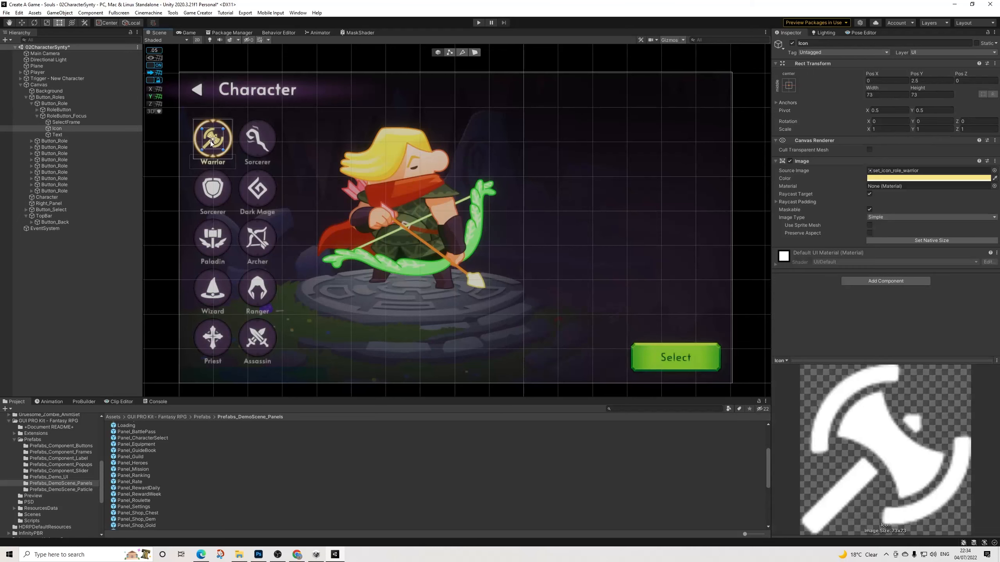
left_click(55, 116)
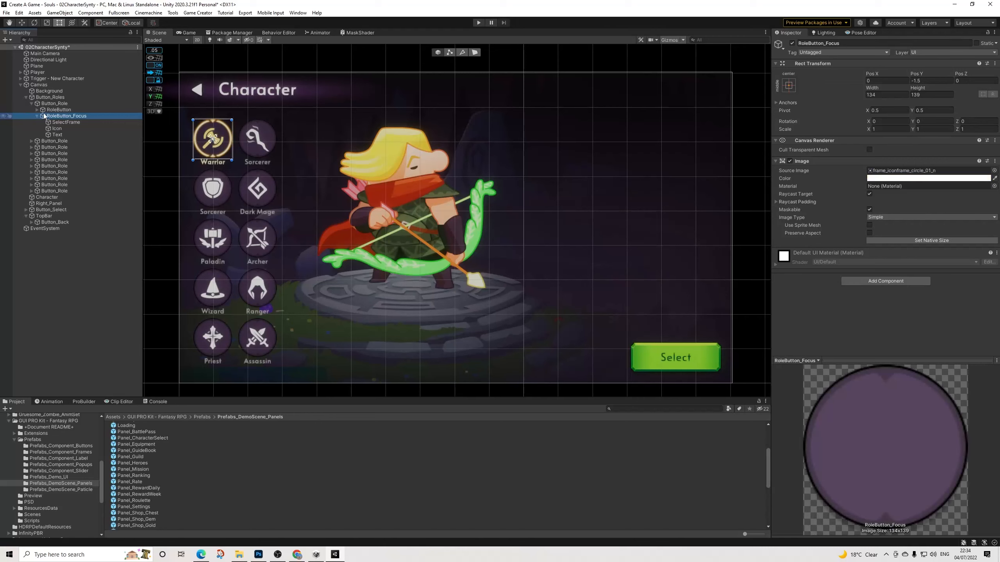
key("Delete")
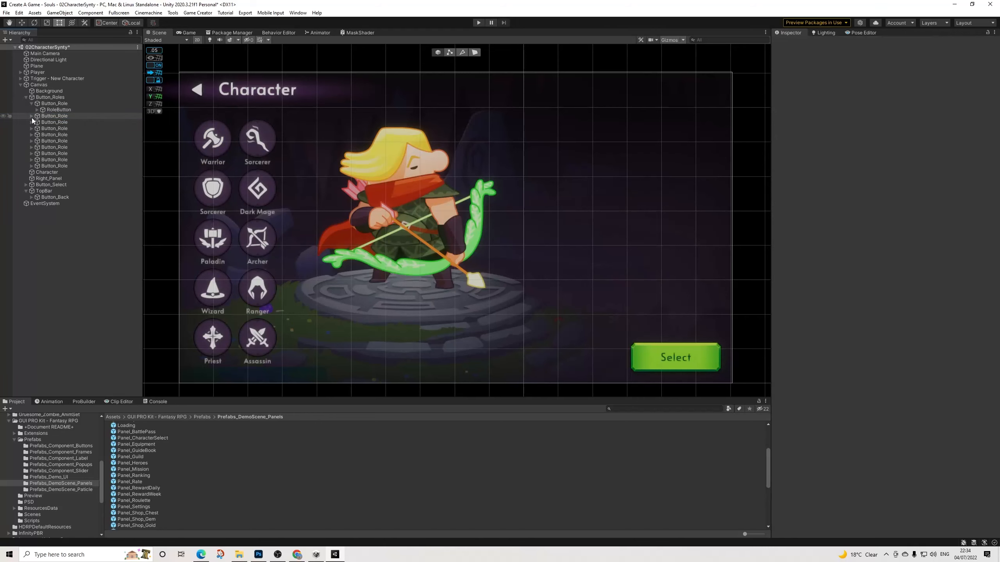
Step: Delete every Button_Role after the first two, keeping only the Warrior and the Sorcerer beside it
left_click(32, 116)
left_click(54, 129)
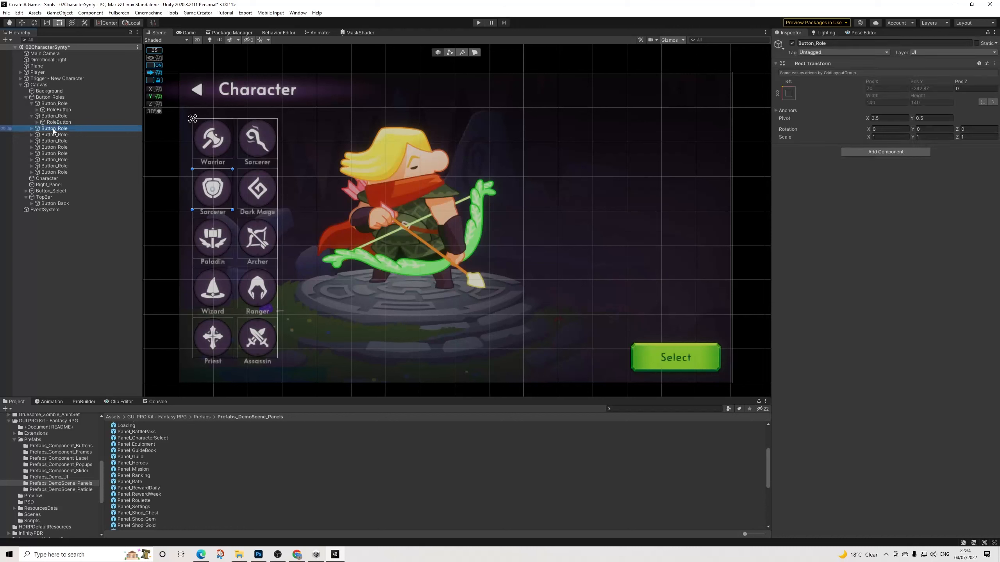
left_click(55, 173, "shift")
key("Delete")
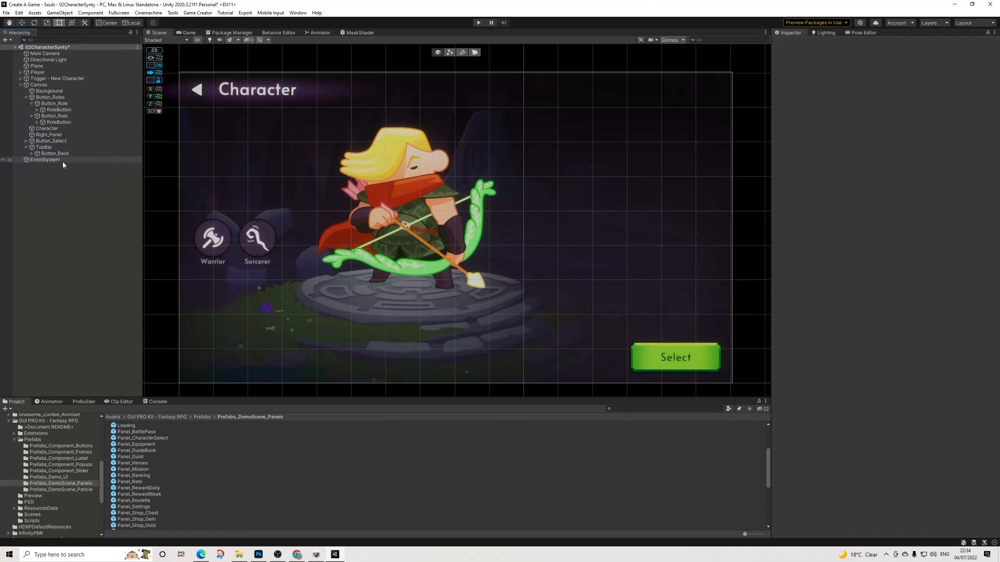
Step: Move the Button_Roles group straight up until it sits just beneath the Character title
left_click(47, 97)
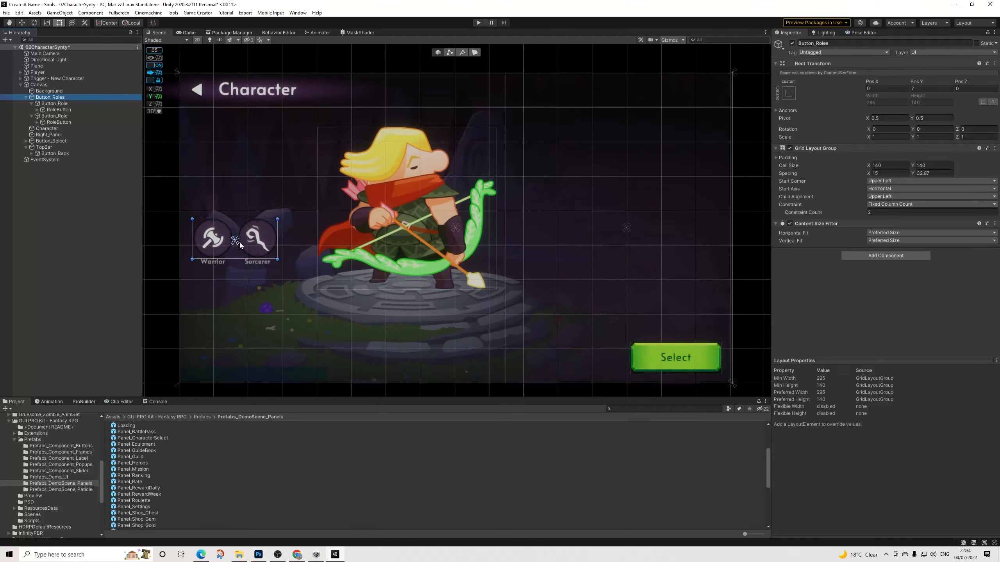
left_click(22, 22)
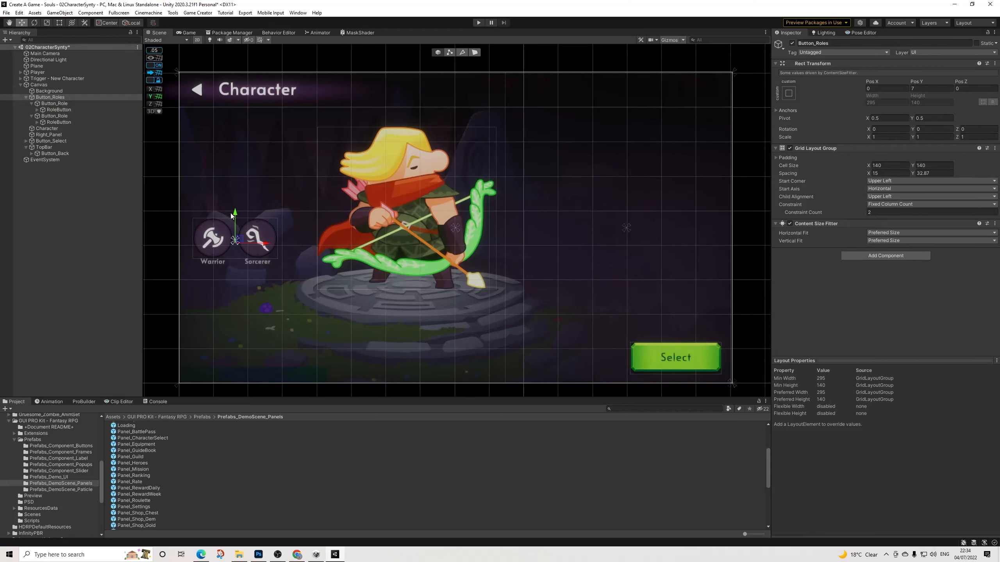
left_click_drag(231, 216, 222, 126)
left_click(148, 175)
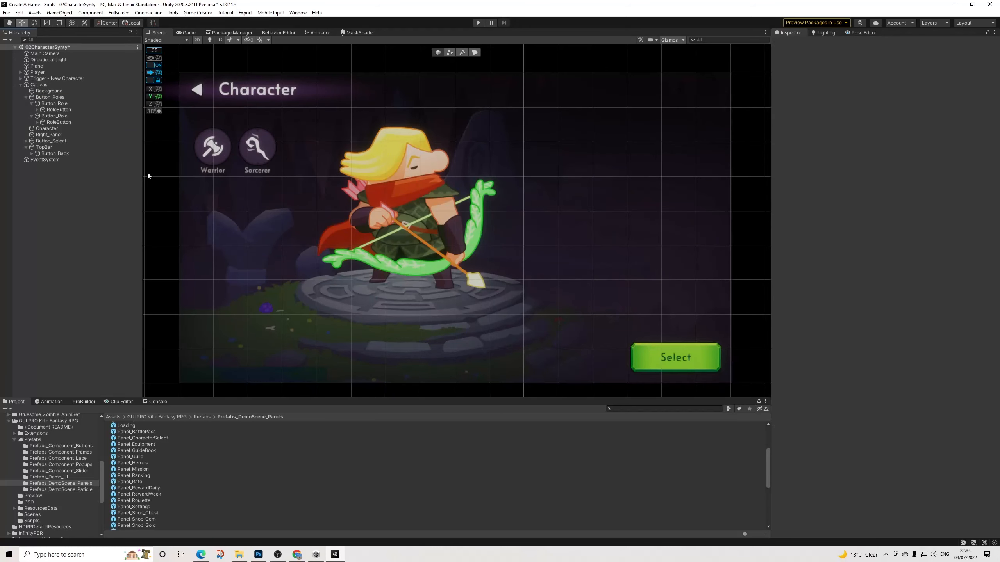
Step: Change the Warrior button's label text to "Gender"
left_click(217, 174)
left_click(218, 174)
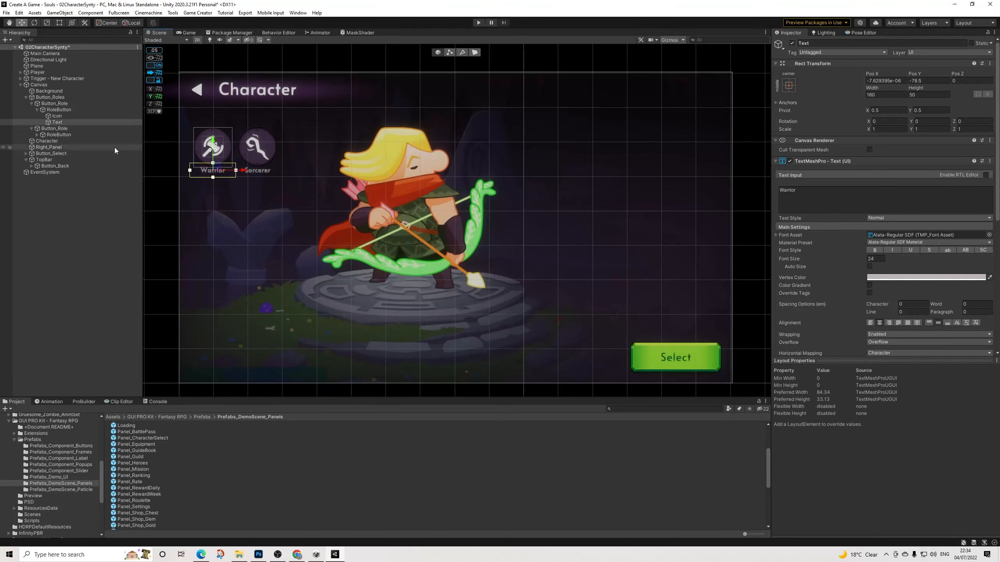
left_click(819, 197)
type("Gender")
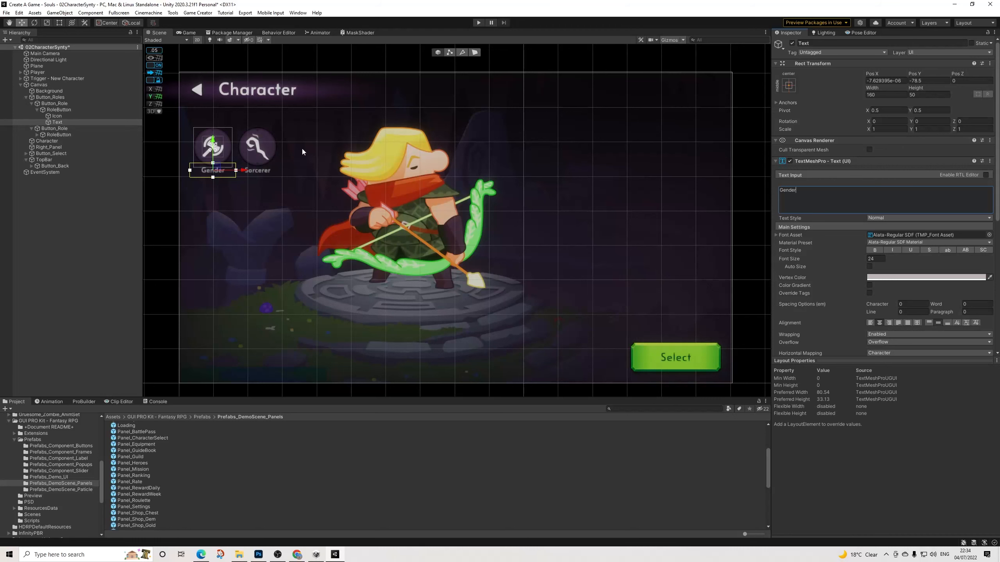
Step: Change the Sorcerer button's label text to "Customization"
left_click(256, 172)
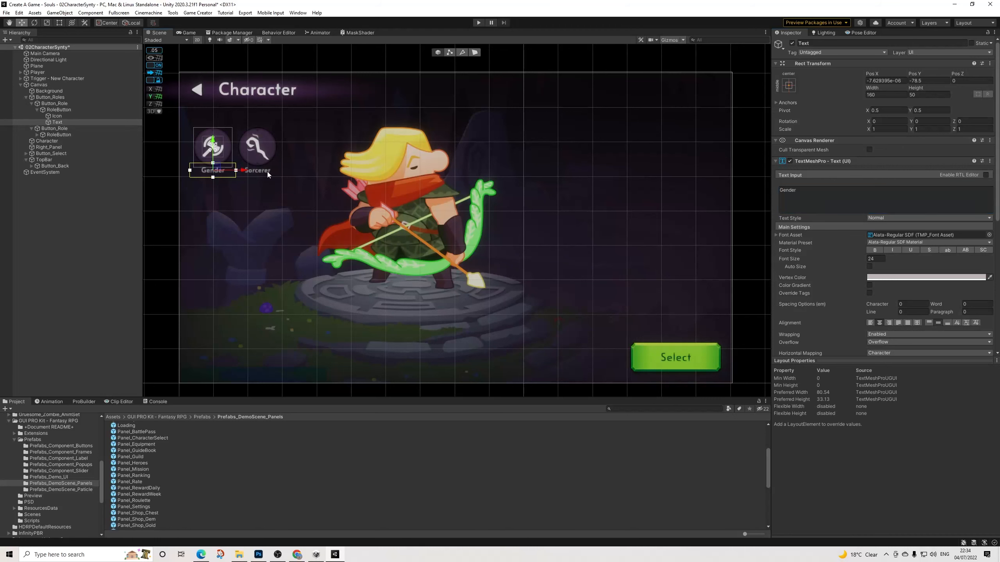
left_click(256, 172)
left_click(831, 190)
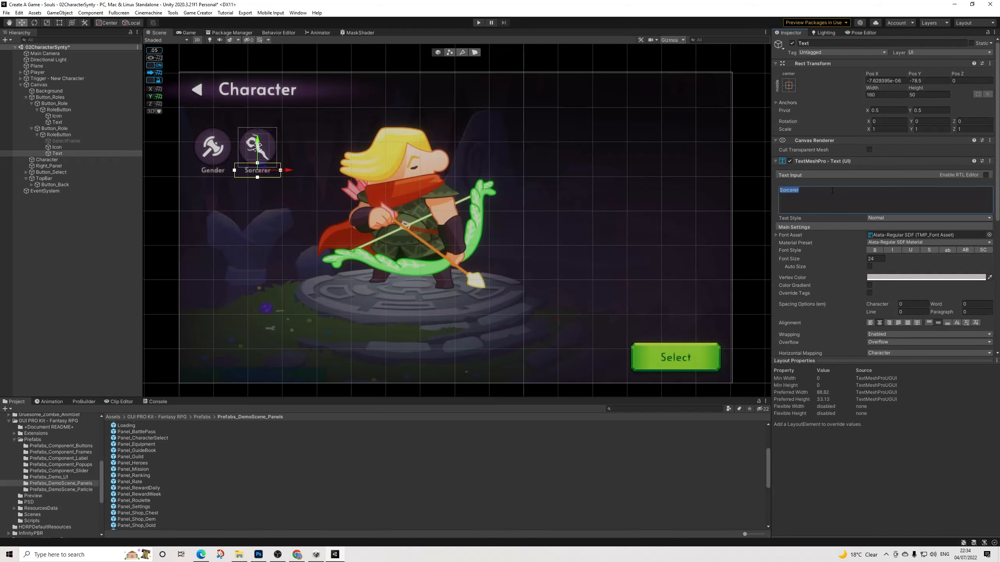
type("Customization")
Step: Examine the Button component settings on the Customization button's RoleButton, with the preview collapsed, and fold up both RoleButton objects
left_click(61, 129)
left_click(61, 134)
scroll(889, 348, "down", 4)
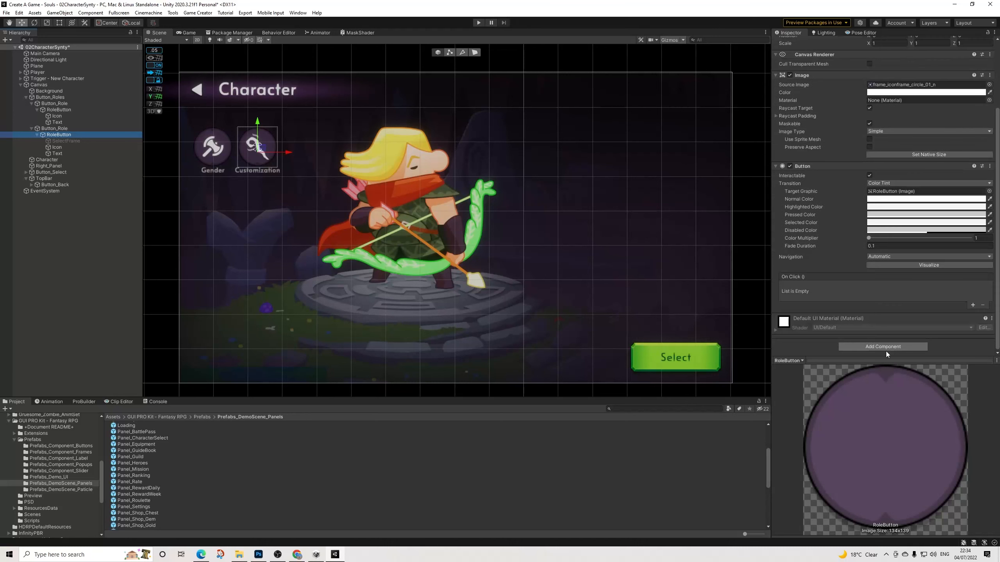
left_click(846, 304)
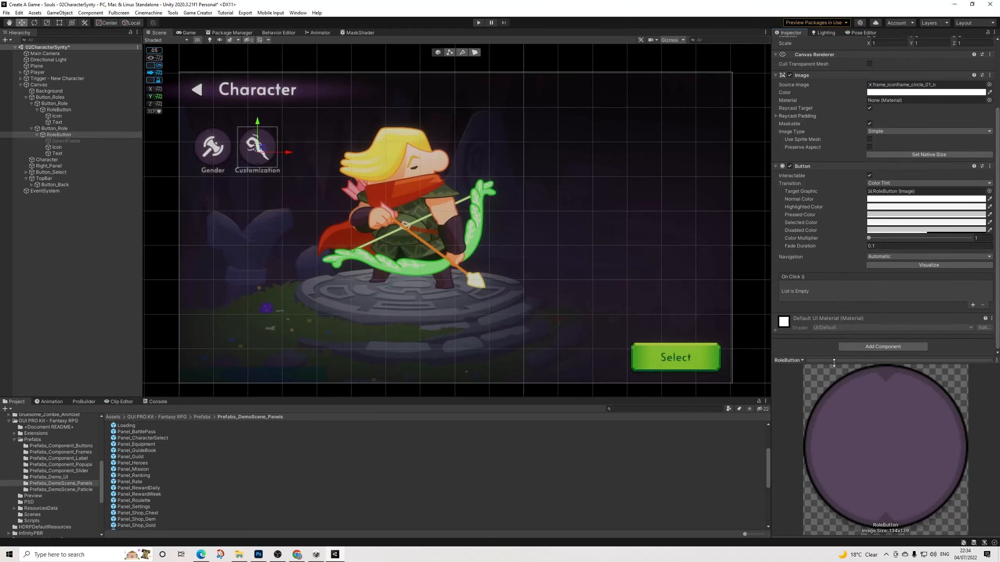
left_click(814, 360)
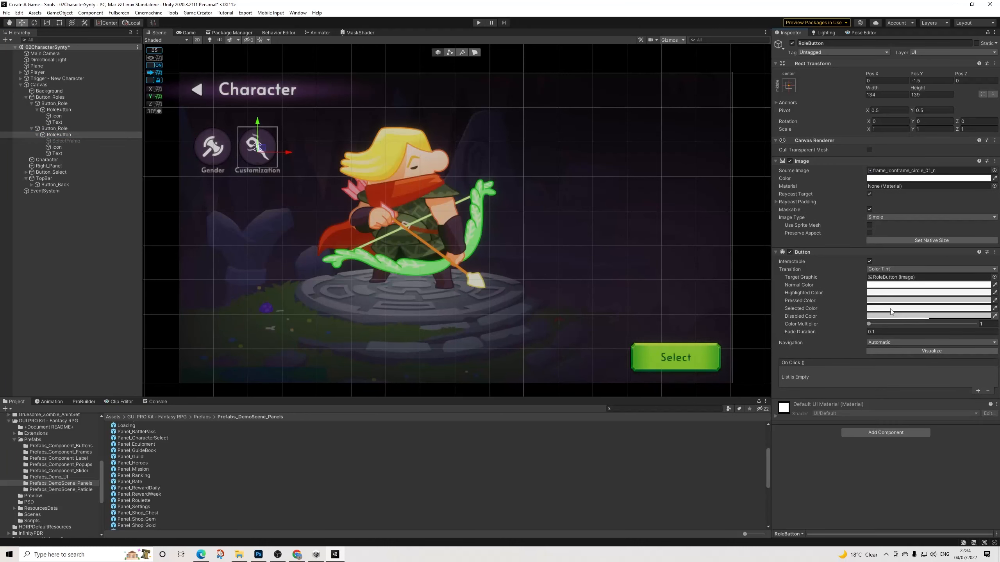
left_click(37, 135)
left_click(38, 134)
left_click(38, 110)
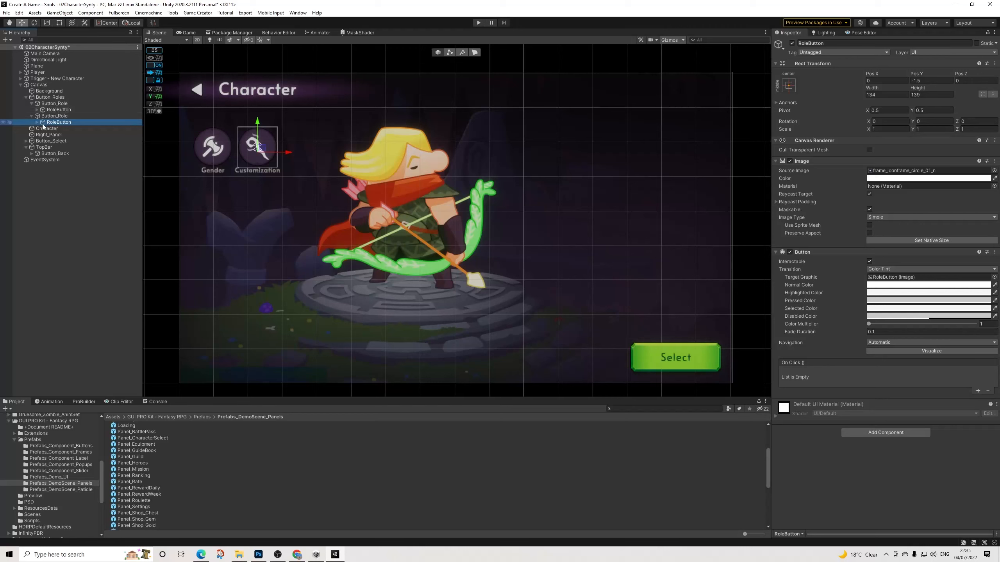
Step: Add a Raw Image to the Canvas and place it directly after Character in the hierarchy
left_click(39, 129)
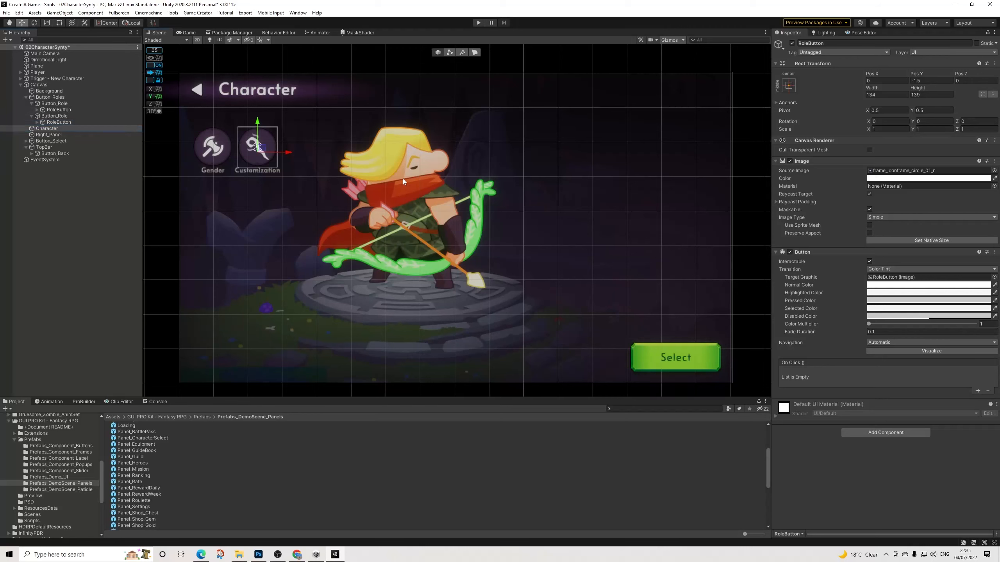
left_click(50, 129)
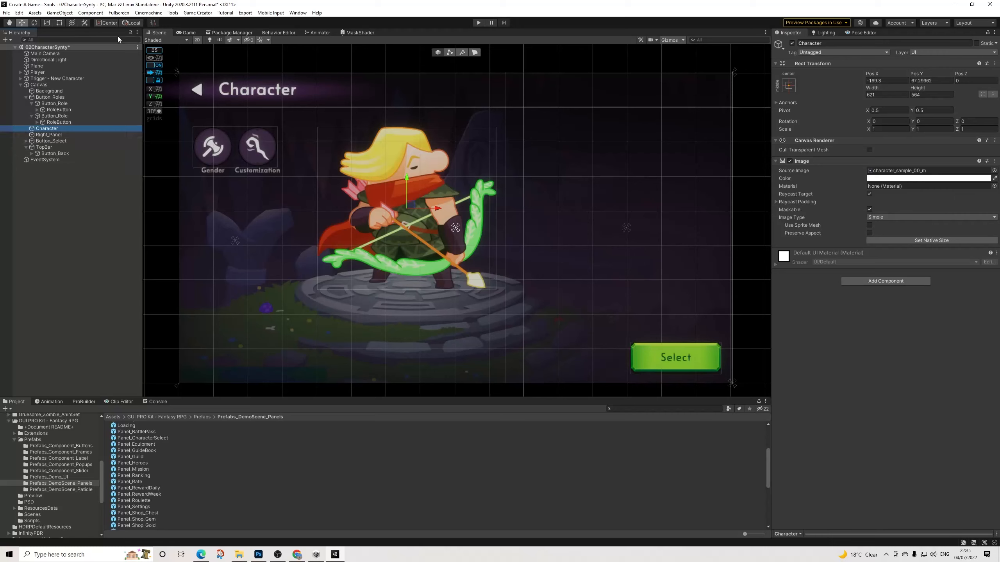
left_click(59, 22)
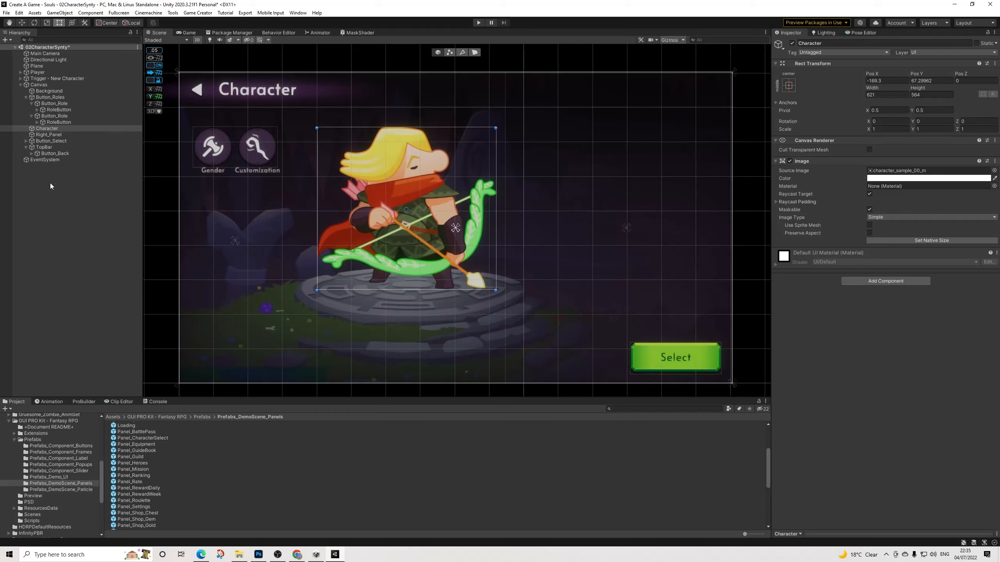
right_click(42, 85)
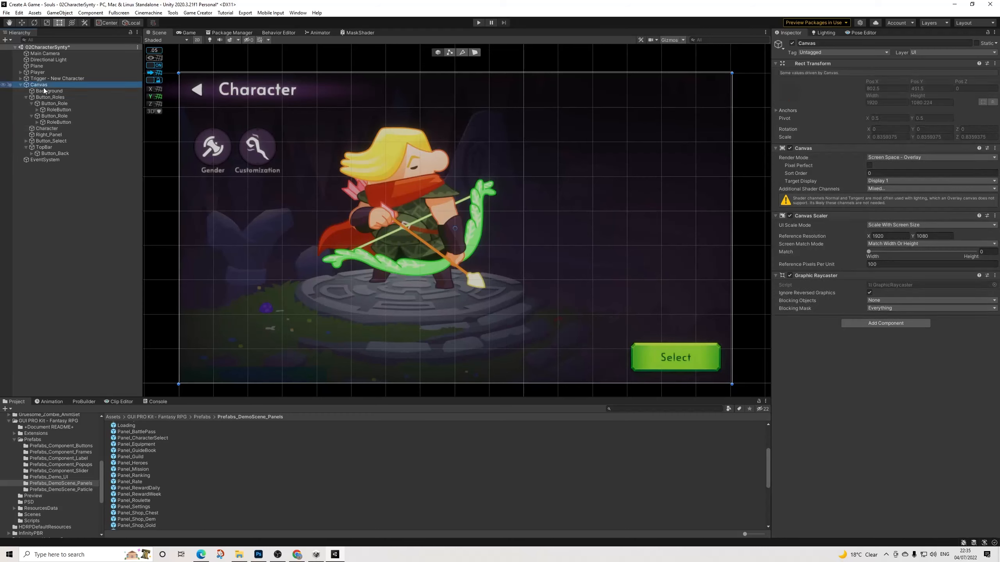
mouse_move(123, 252)
left_click(164, 276)
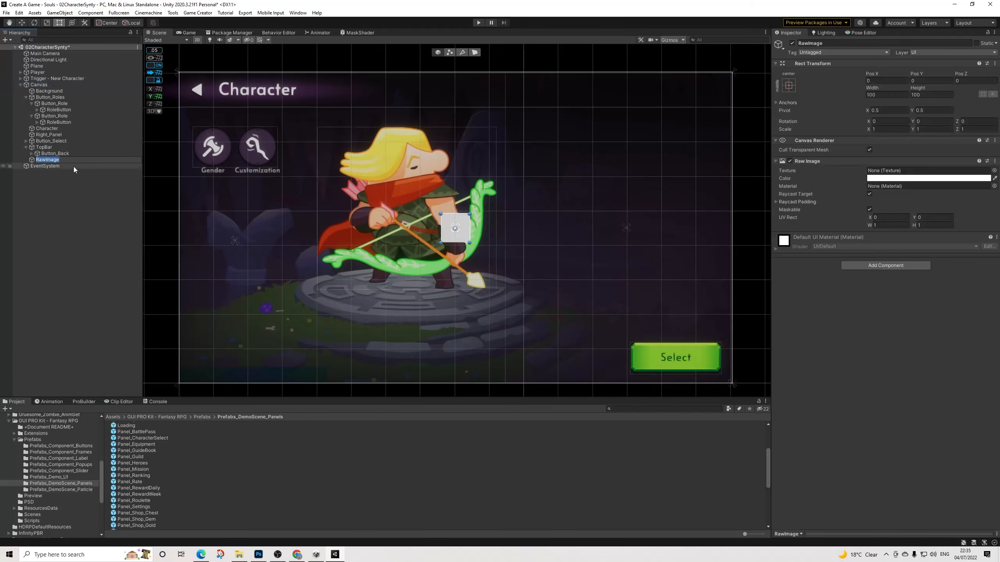
left_click(52, 185)
left_click_drag(50, 160, 52, 131)
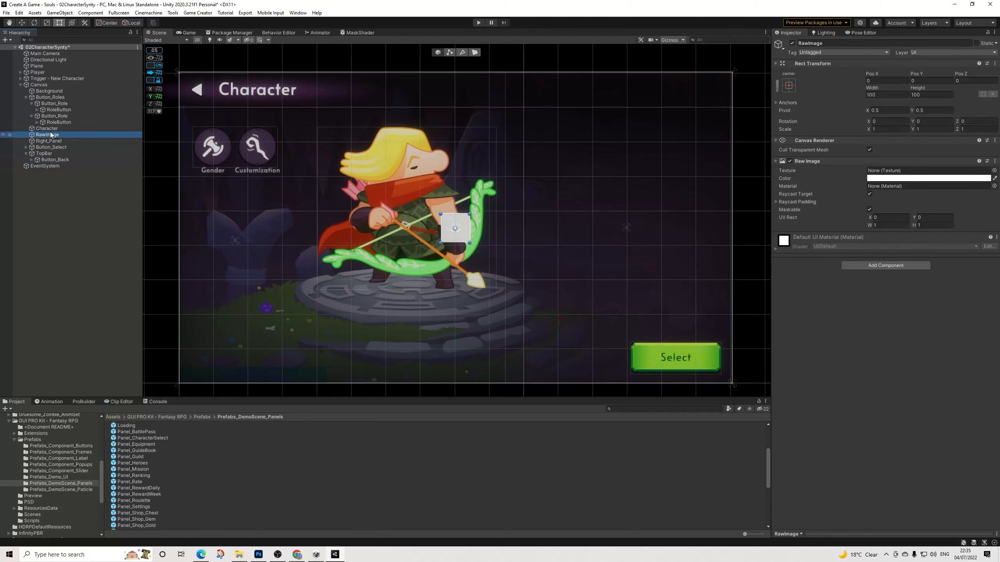
Step: Move and resize RawImage to cover the Character image exactly, 621 by 564 at about X -169.3, Y 67.3
left_click(50, 129)
left_click(54, 135)
left_click_drag(448, 231, 495, 291)
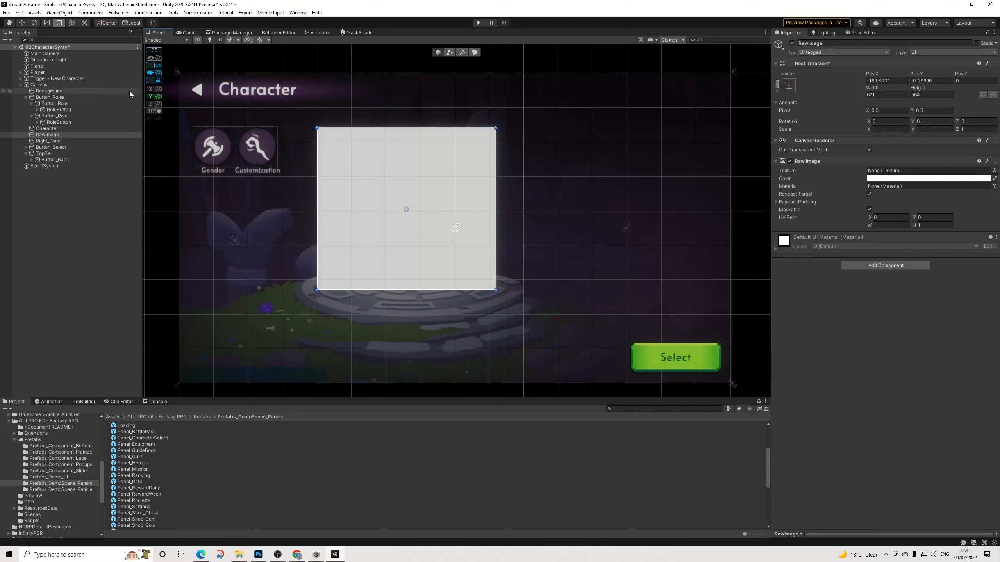
left_click(49, 129)
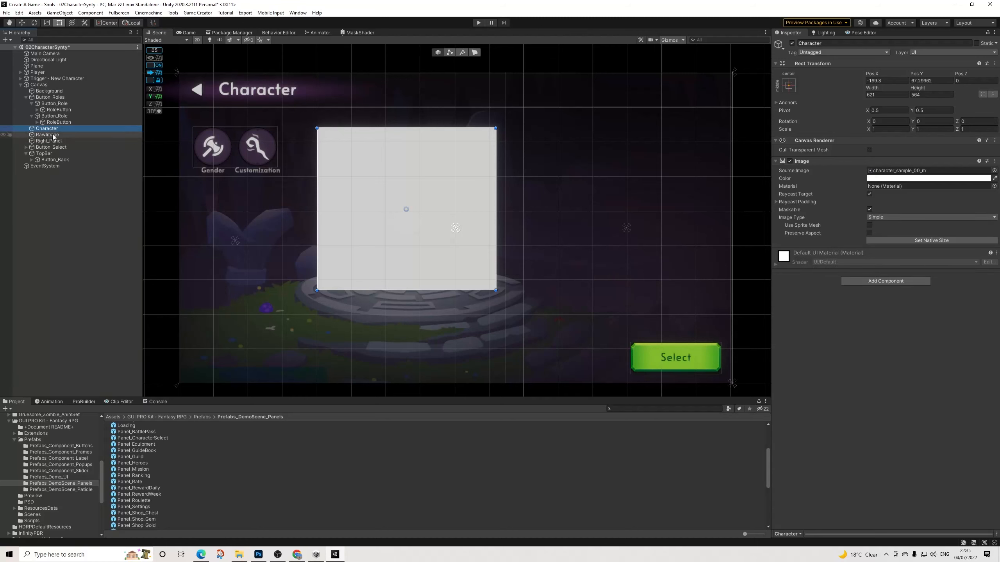
Step: Delete the old Character image, rename RawImage to "Character" and fold up both Button_Role objects
key("Delete")
left_click(49, 128)
left_click(849, 44)
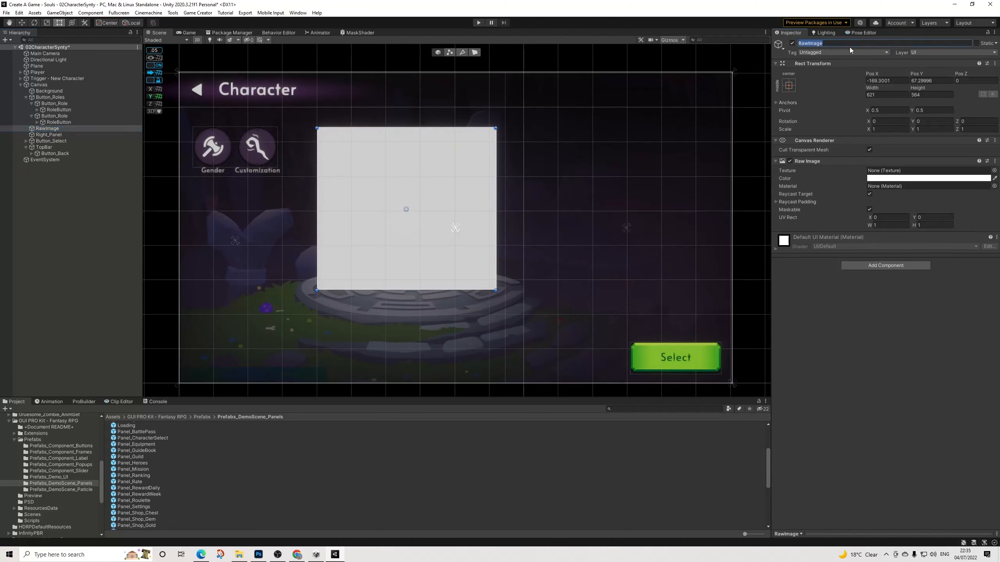
type("Character")
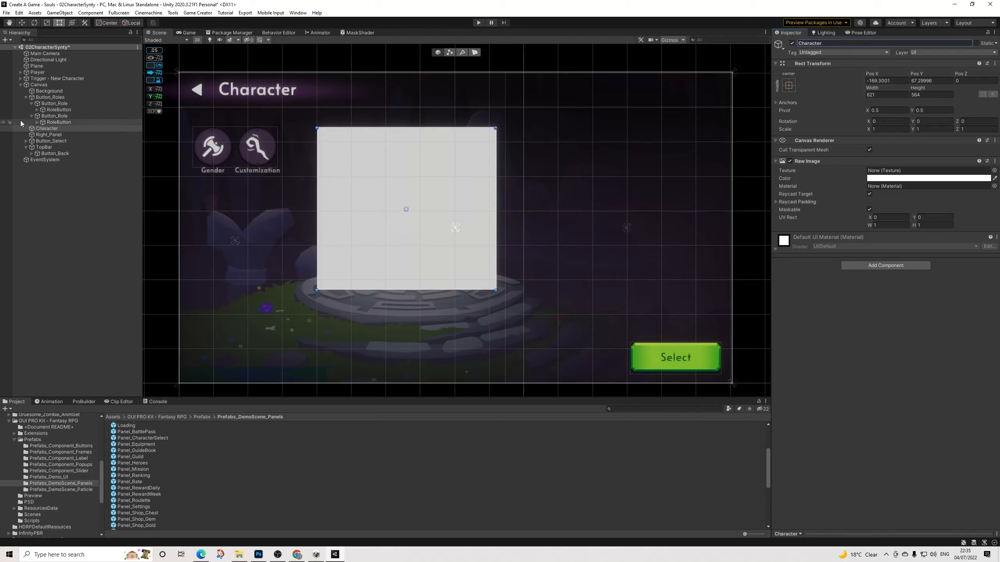
left_click(31, 116)
left_click(31, 104)
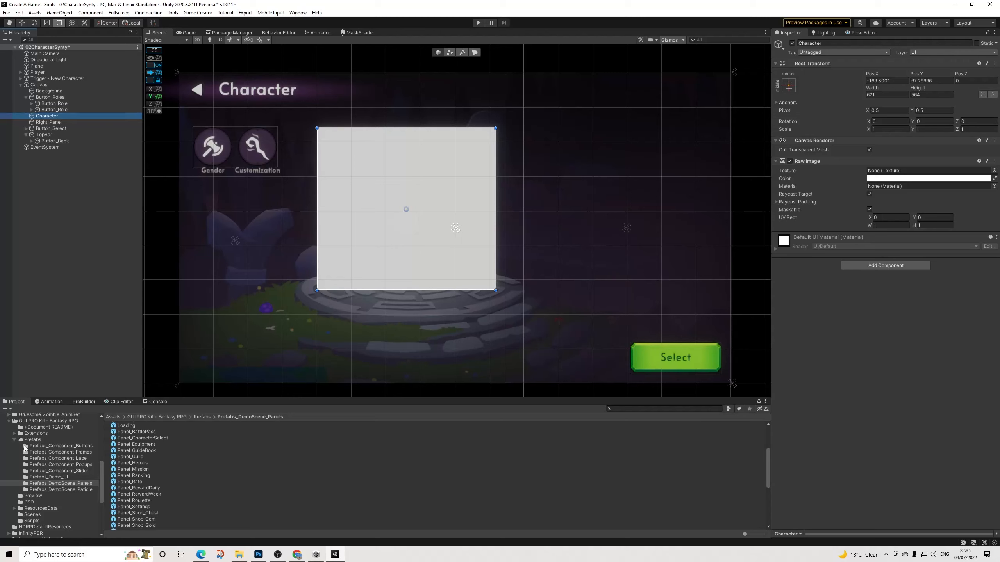
Step: Create a Render Texture named "SyntyCharacter" in the PolygonFantasyHeroCharacters folder
scroll(48, 509, "down", 3)
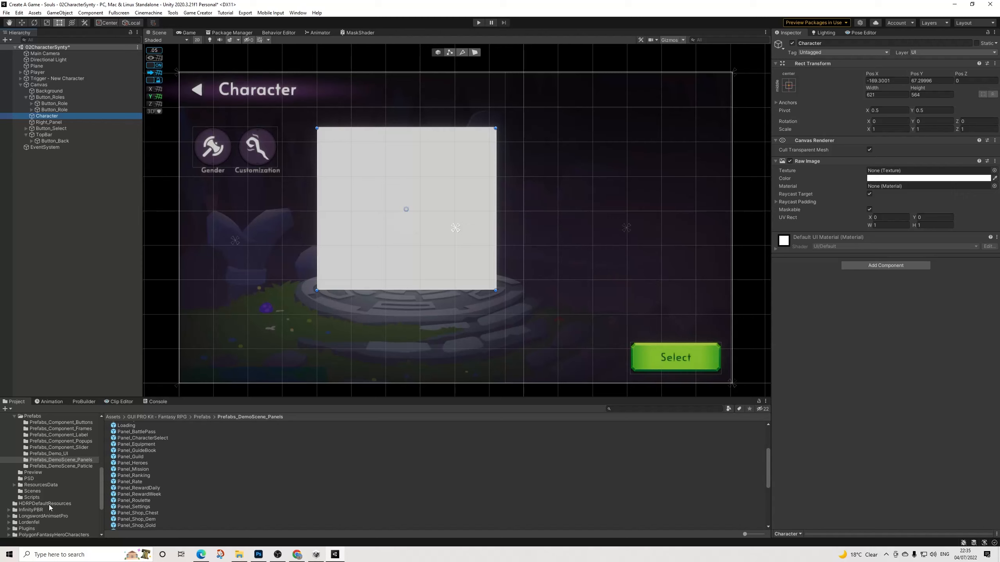
scroll(51, 504, "down", 5)
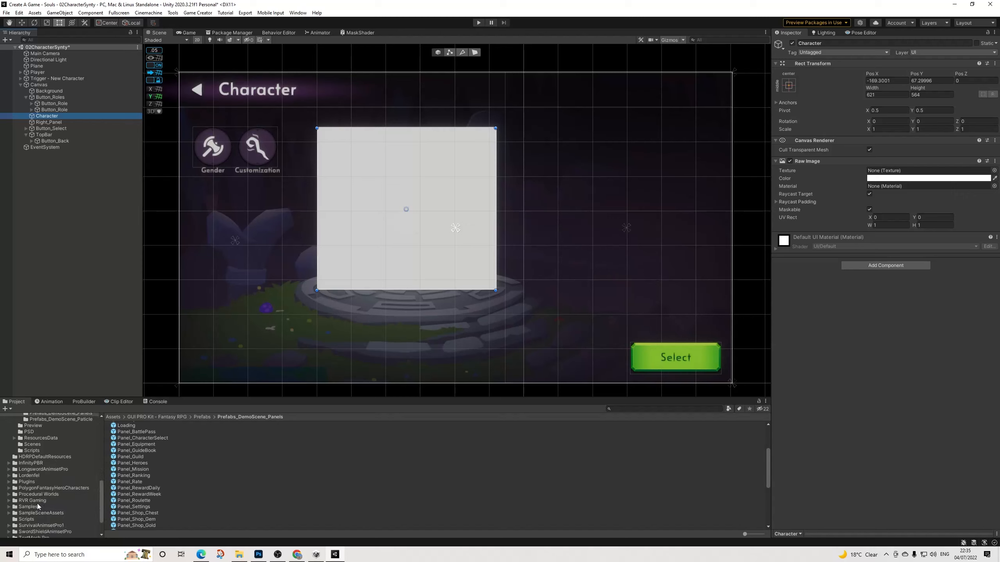
scroll(32, 512, "up", 10)
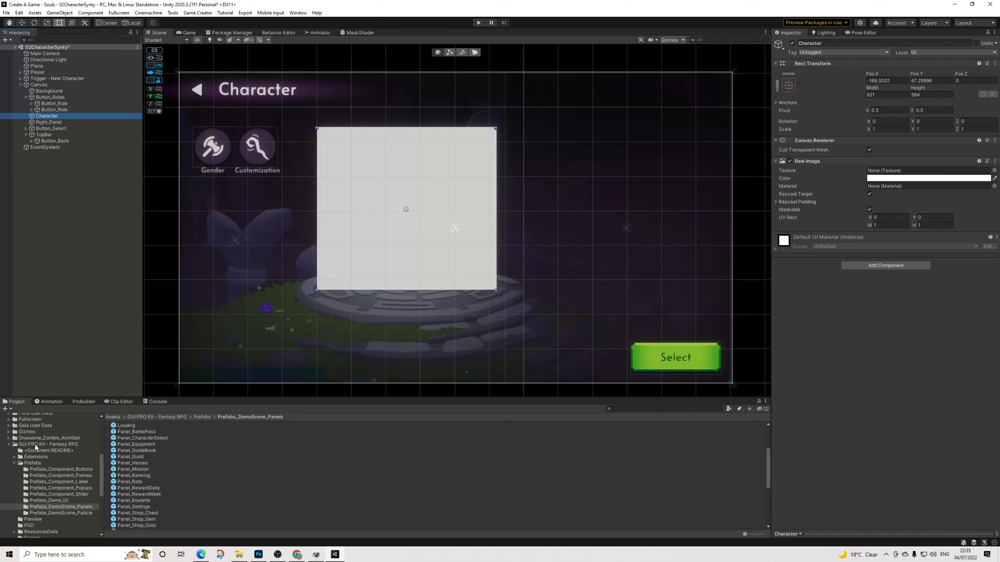
left_click(11, 446)
left_click(10, 445)
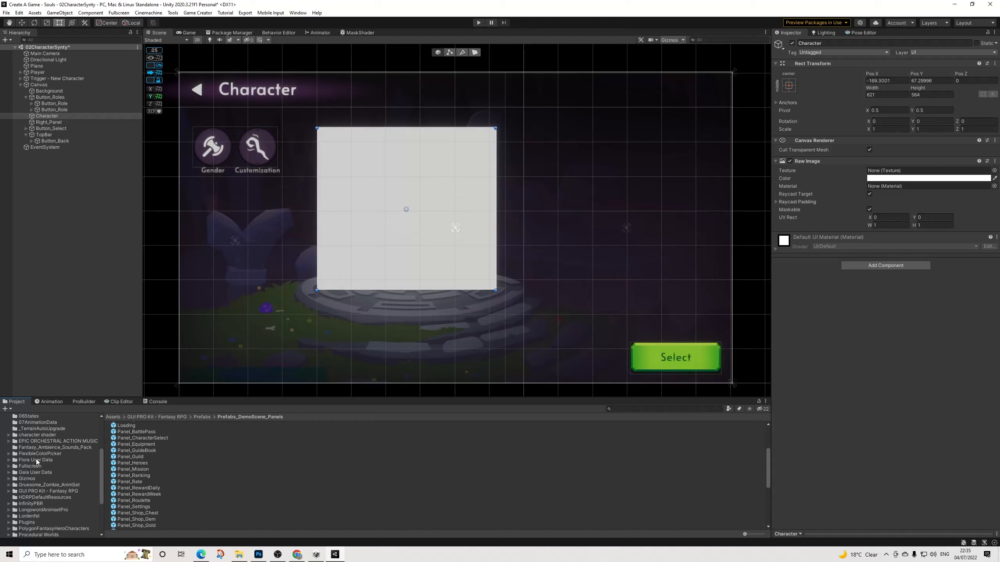
scroll(46, 495, "down", 2)
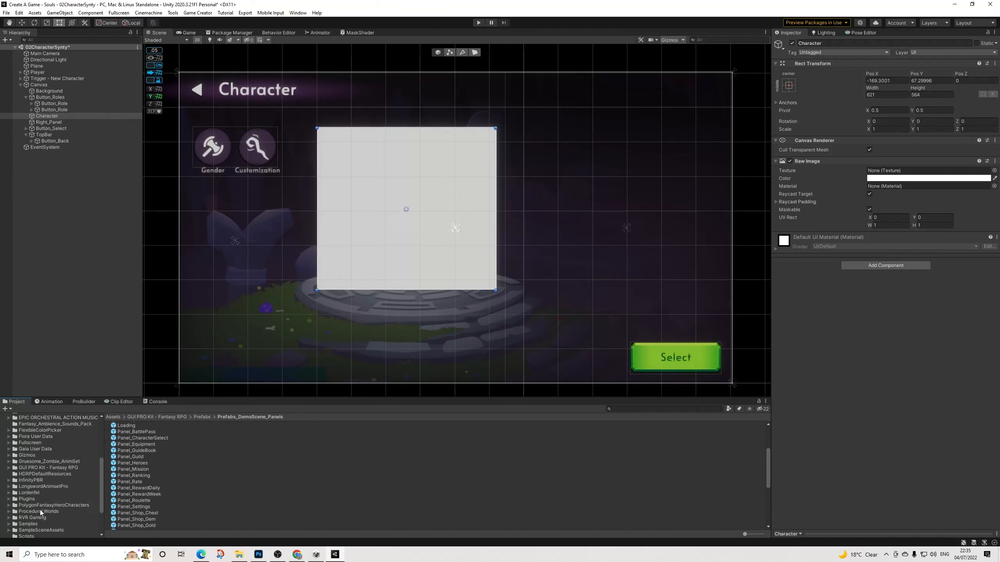
left_click(41, 506)
right_click(116, 483)
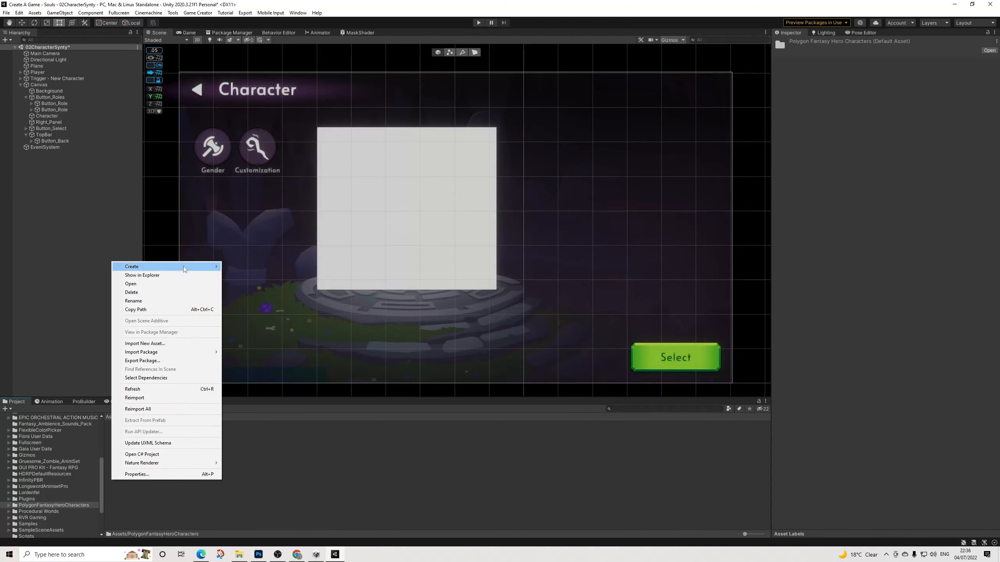
mouse_move(183, 266)
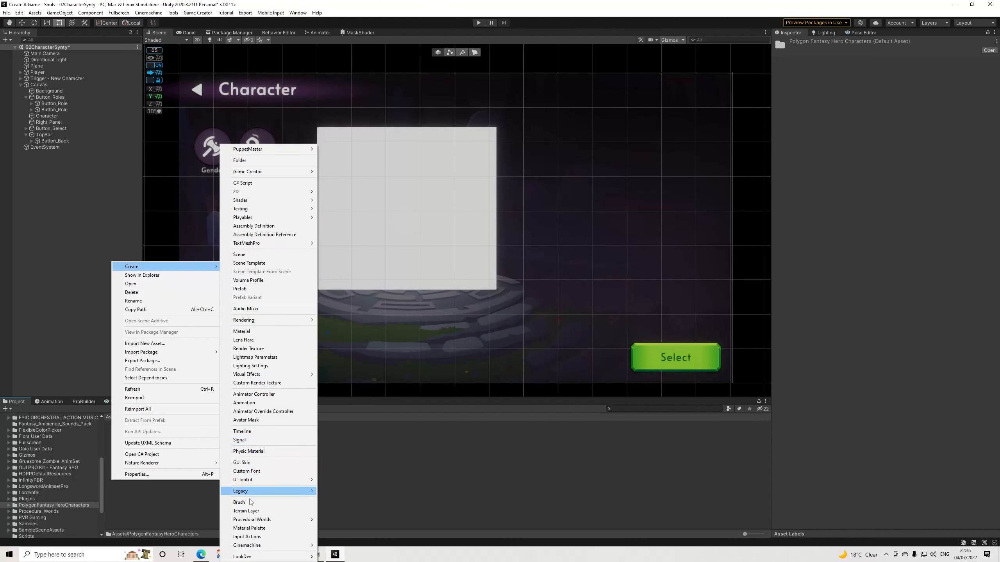
left_click(254, 349)
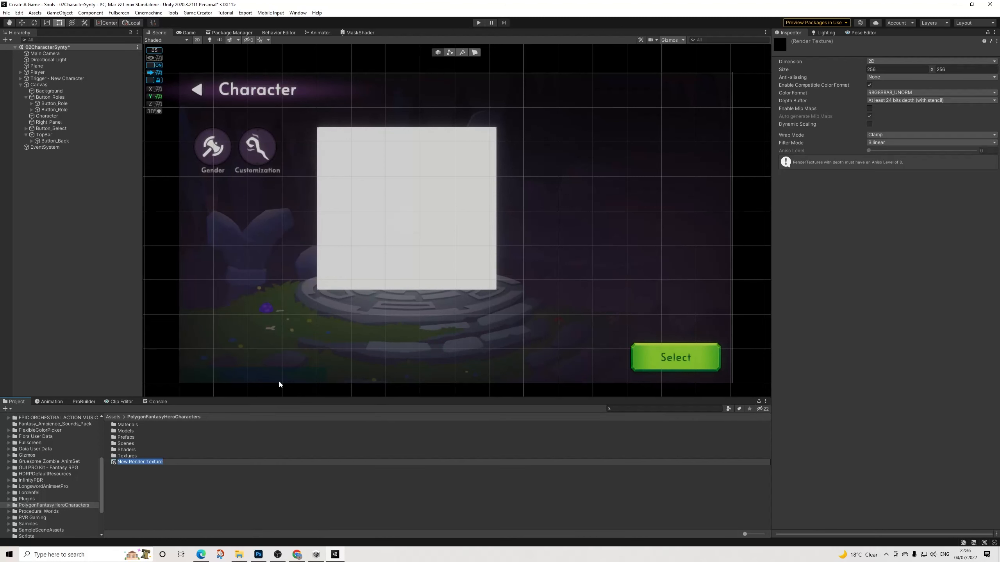
type("SyntyCharacter")
key("Return")
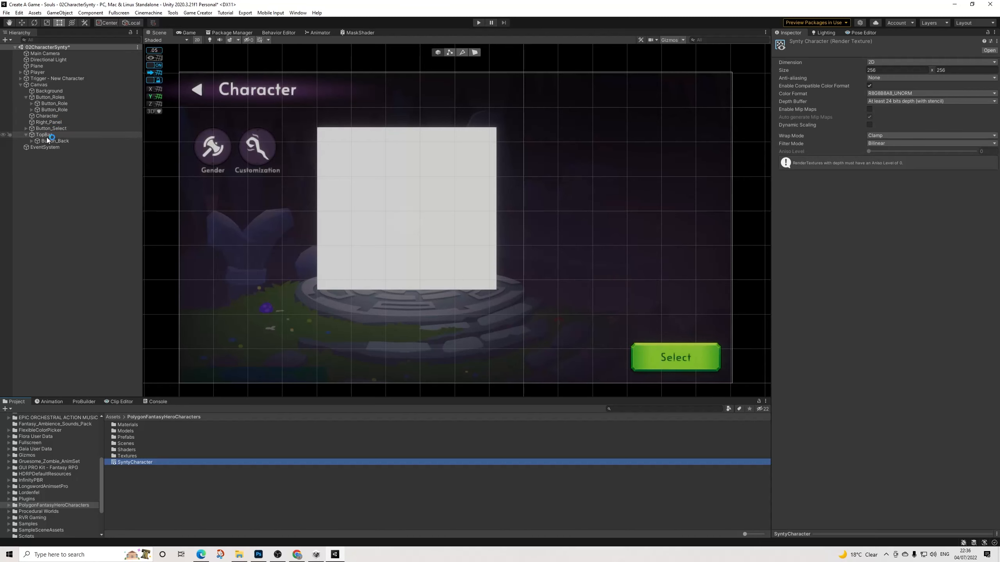
Step: Assign the SyntyCharacter render texture as the Texture of the Character raw image
left_click(47, 115)
left_click(858, 172)
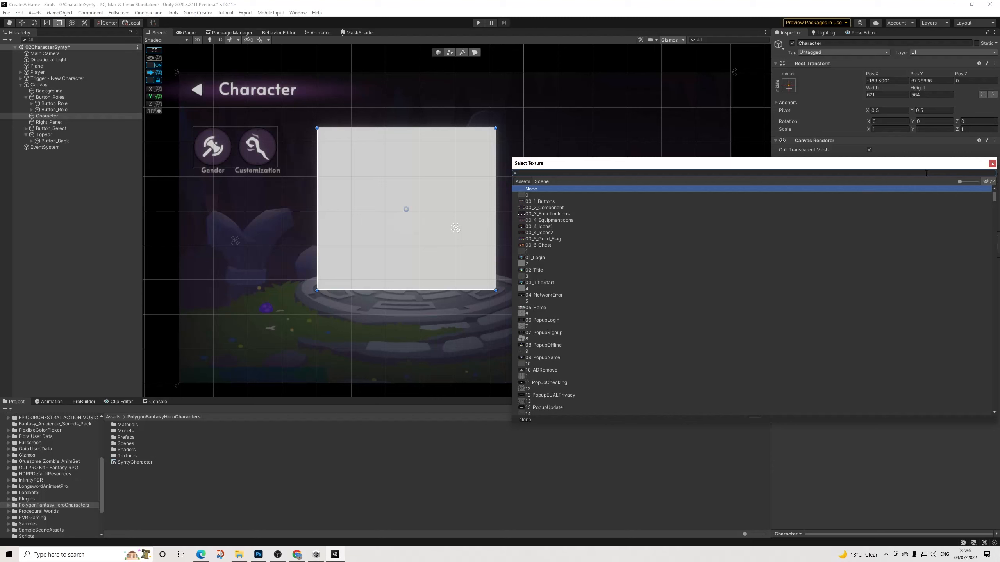
left_click(992, 163)
left_click_drag(134, 462, 906, 171)
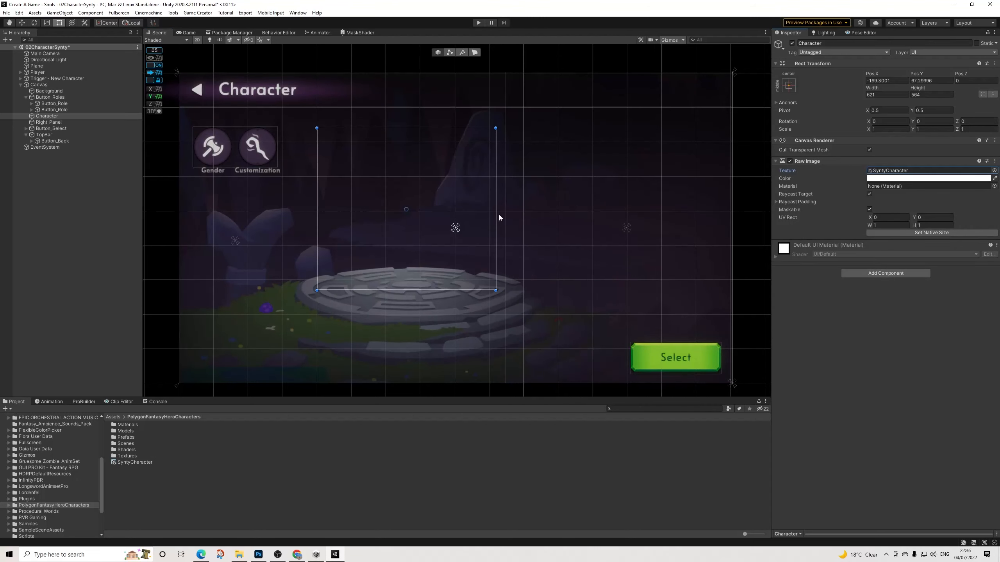
Step: Set the SyntyCharacter render texture's size to 1000 x 1000
left_click(136, 462)
left_click(894, 70)
type("1000")
key("Tab")
type("1000")
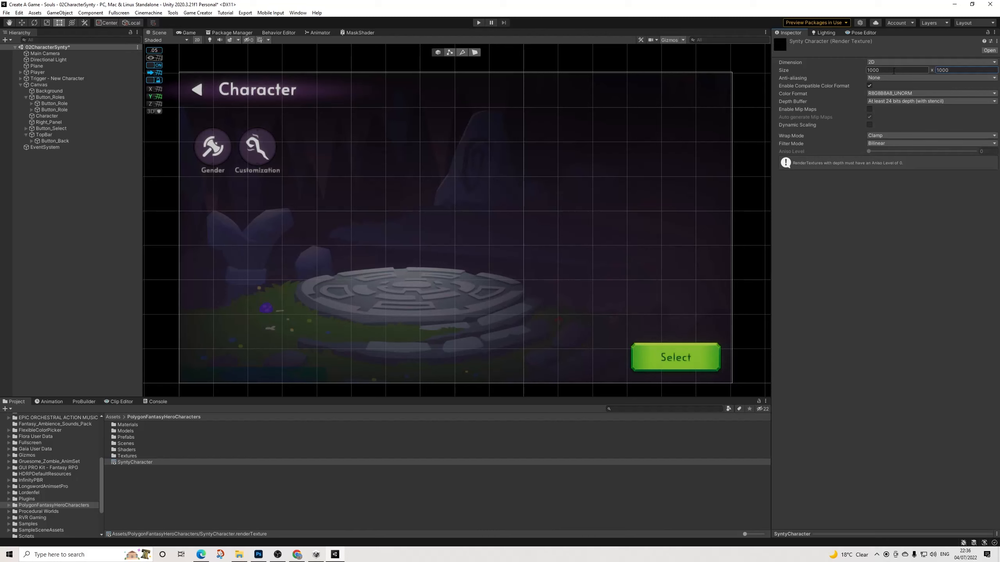
Step: Set the Character raw image to its native size and move it to about X -163, Y 40
left_click(47, 116)
left_click(906, 233)
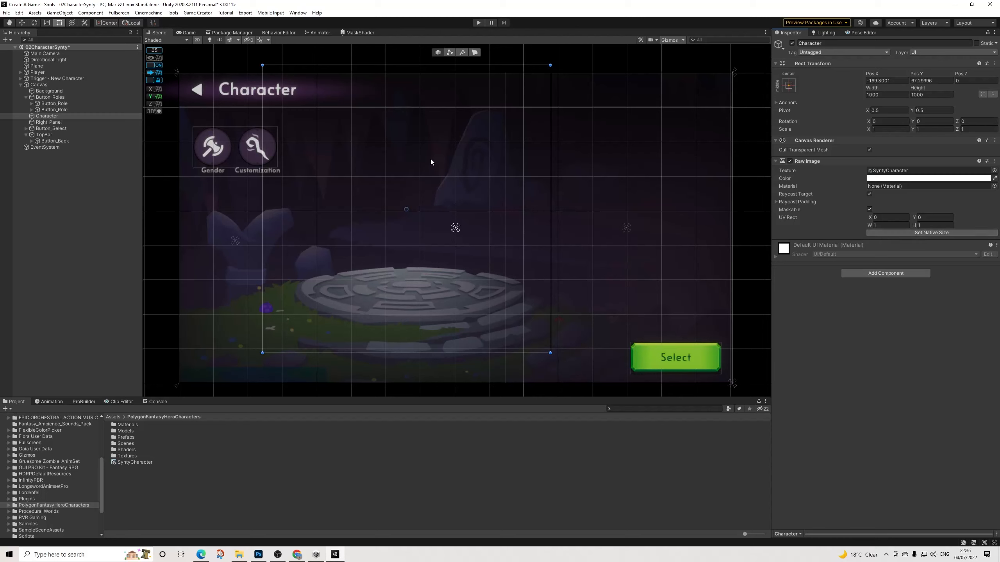
left_click_drag(387, 157, 389, 171)
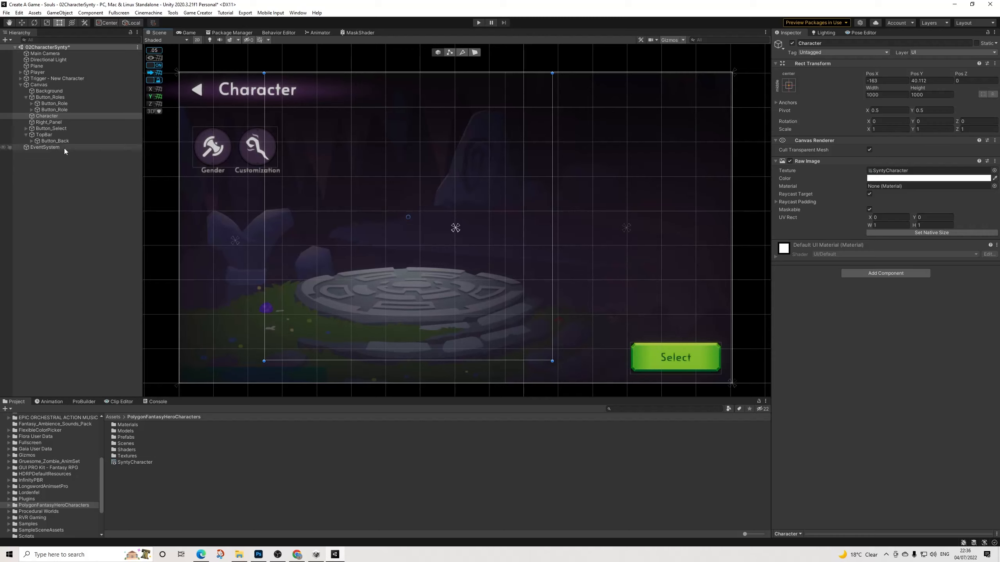
Step: Fold up Button_Roles and move Character directly after Background in the Canvas hierarchy
left_click(26, 97)
left_click_drag(46, 103, 50, 94)
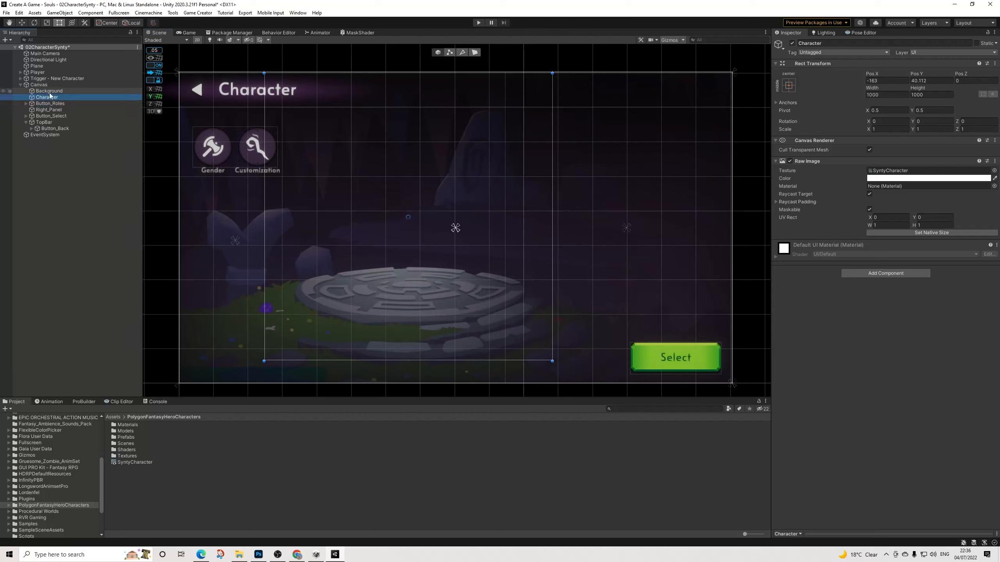
left_click(49, 92)
left_click(49, 92)
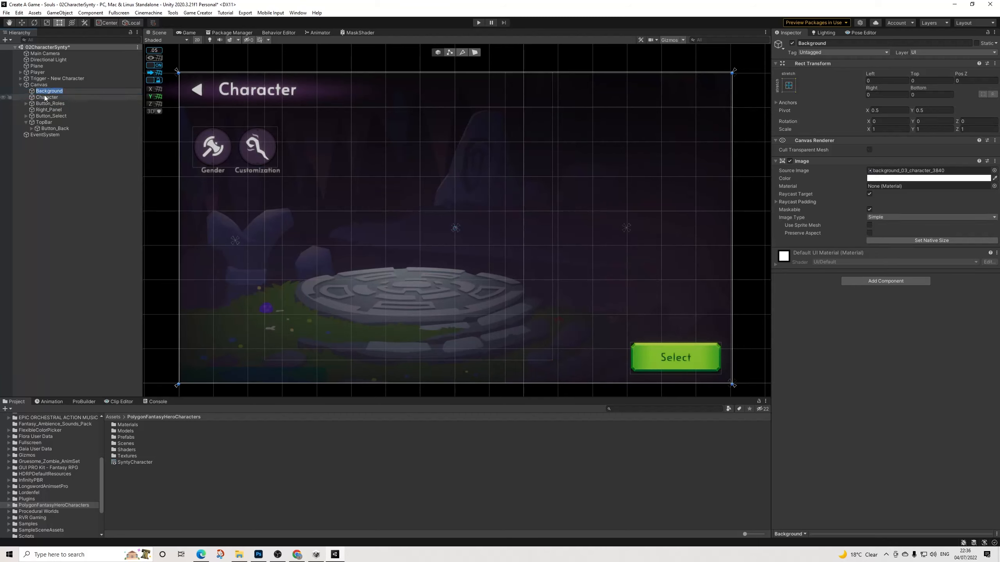
left_click(45, 97)
left_click(50, 103)
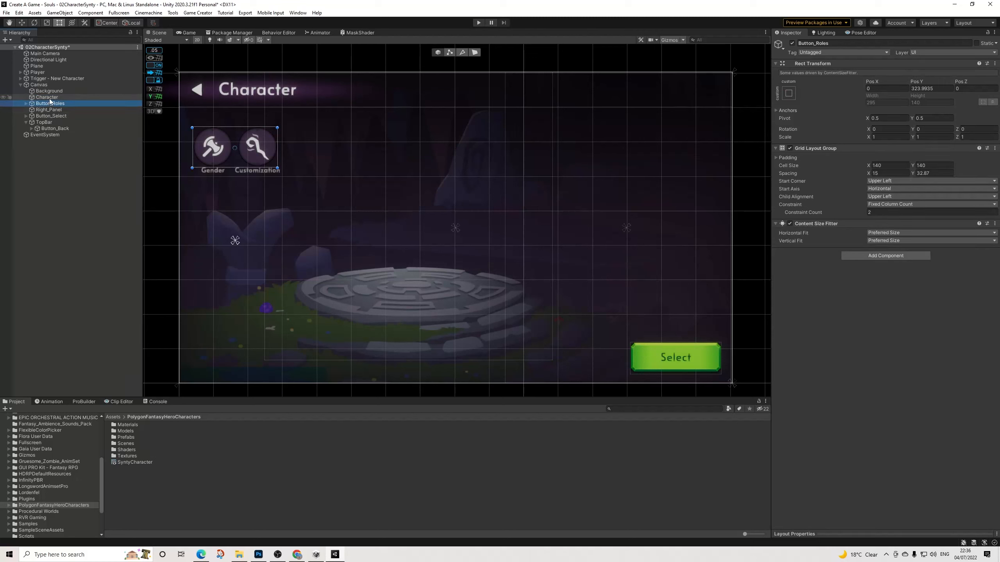
left_click(48, 97)
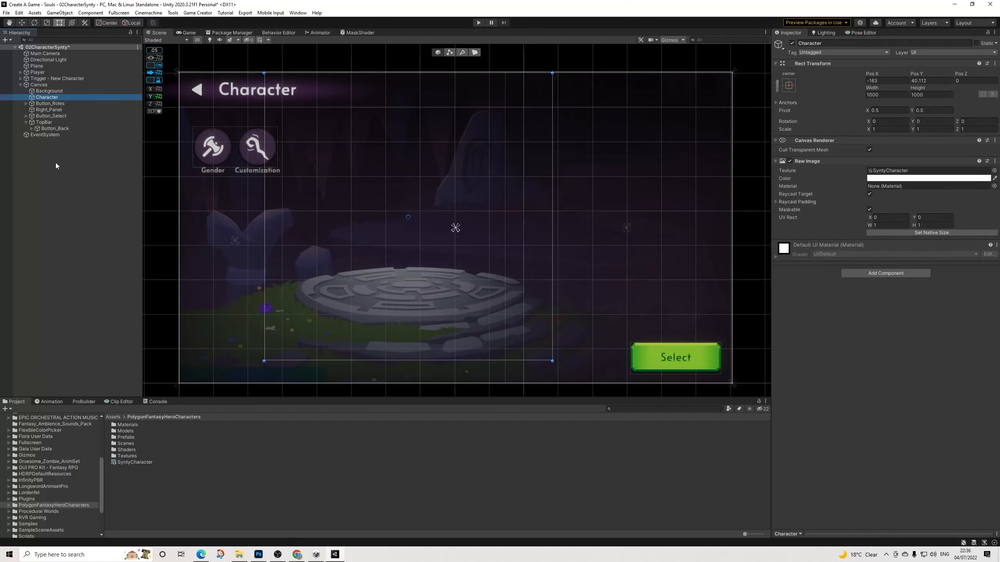
Step: Fold up TopBar, move Button_Select after it as the Canvas's last child, and unfold Button_Select
left_click(26, 122)
left_click_drag(49, 115, 51, 126)
left_click(26, 122)
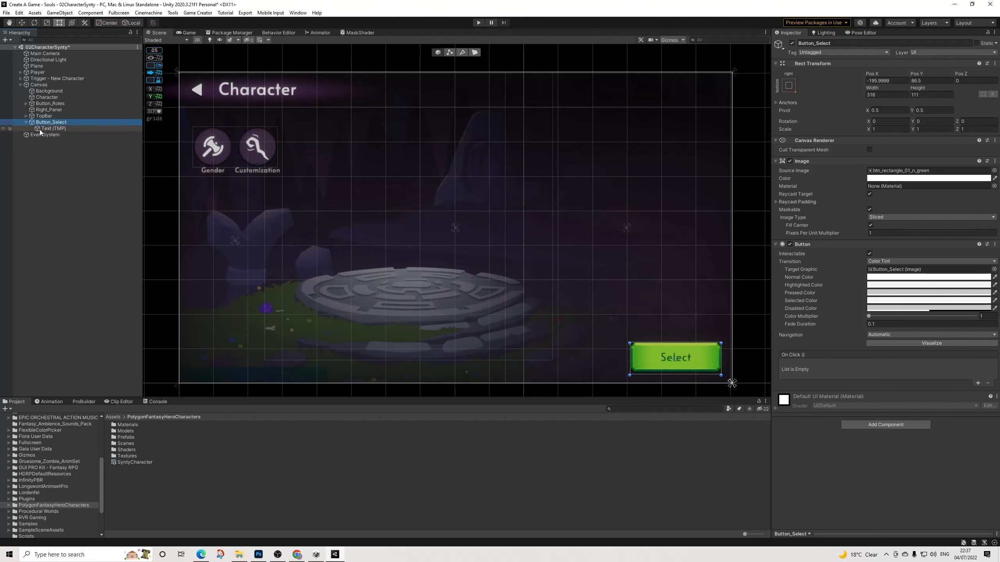
Step: Change the Select button's label text to "Confirm" and fold up Button_Select
left_click(40, 130)
left_click(808, 200)
type("Confirm")
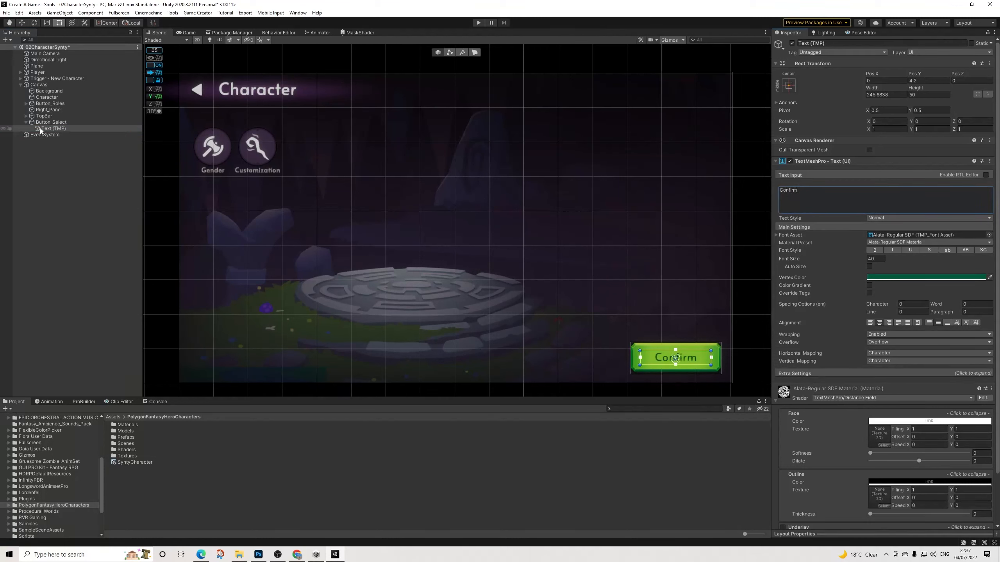
left_click(26, 122)
left_click(54, 138)
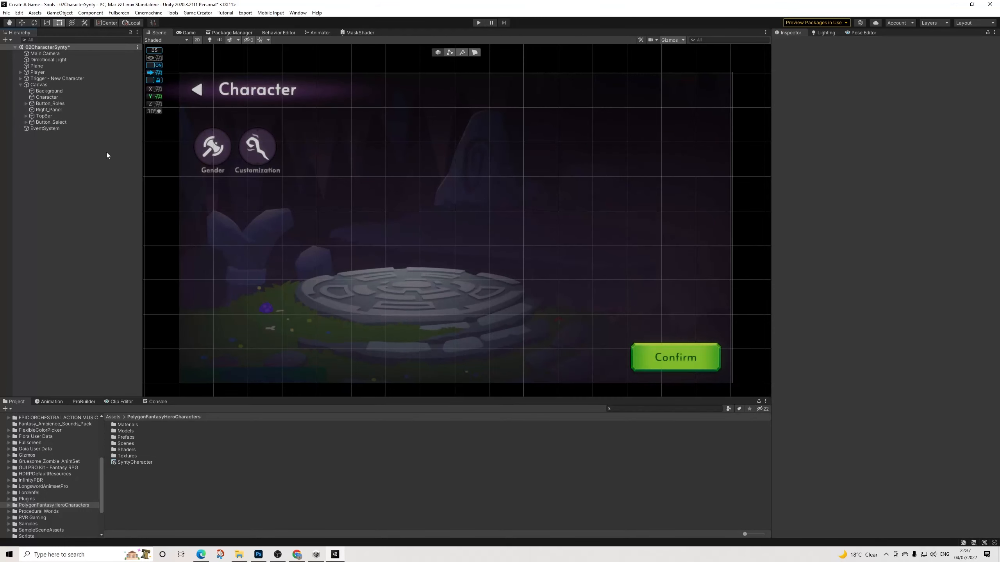
Step: Fold up the Canvas, select Player, and switch the Scene view to 3D with scene lighting on
left_click(127, 462)
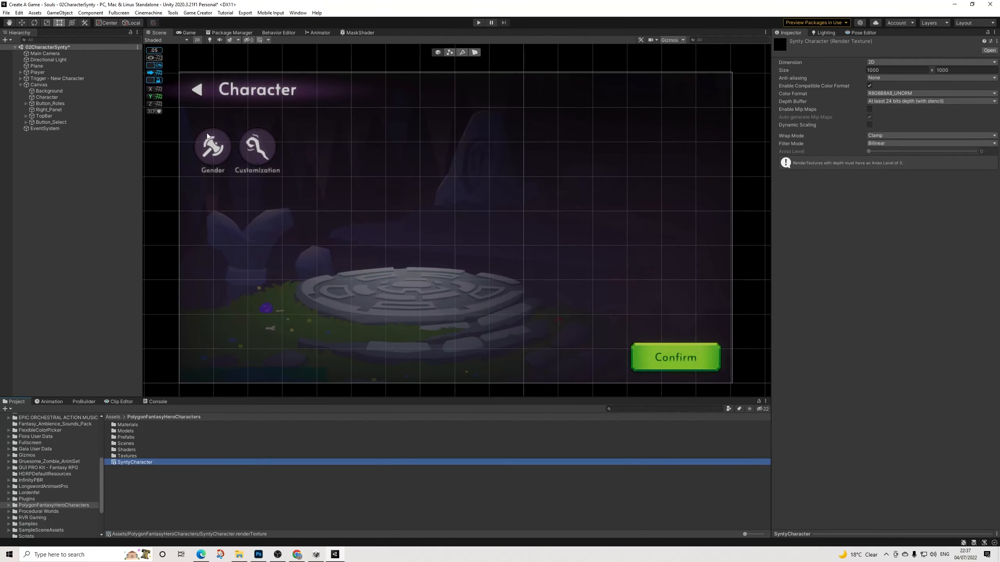
left_click(18, 87)
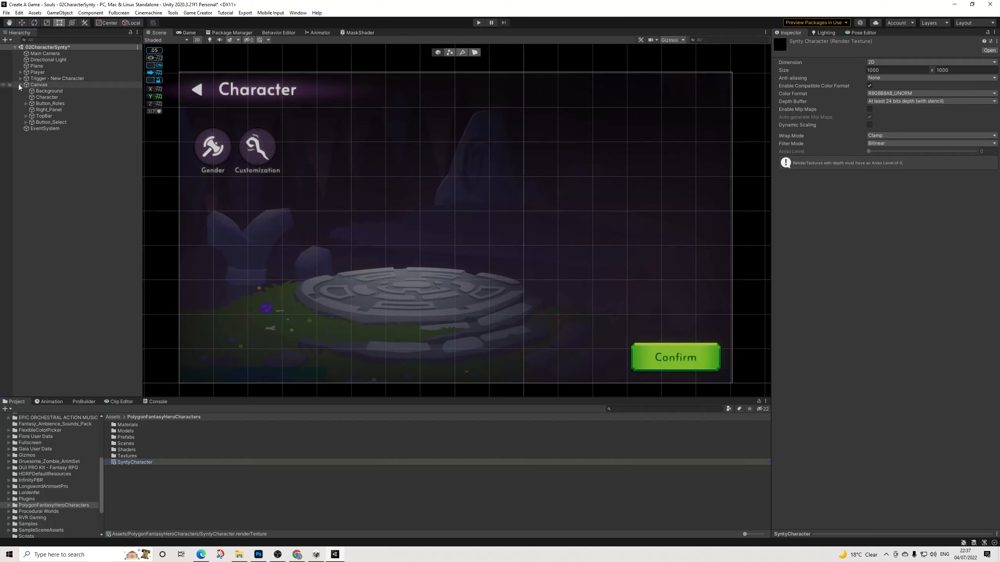
left_click(20, 85)
left_click(36, 72)
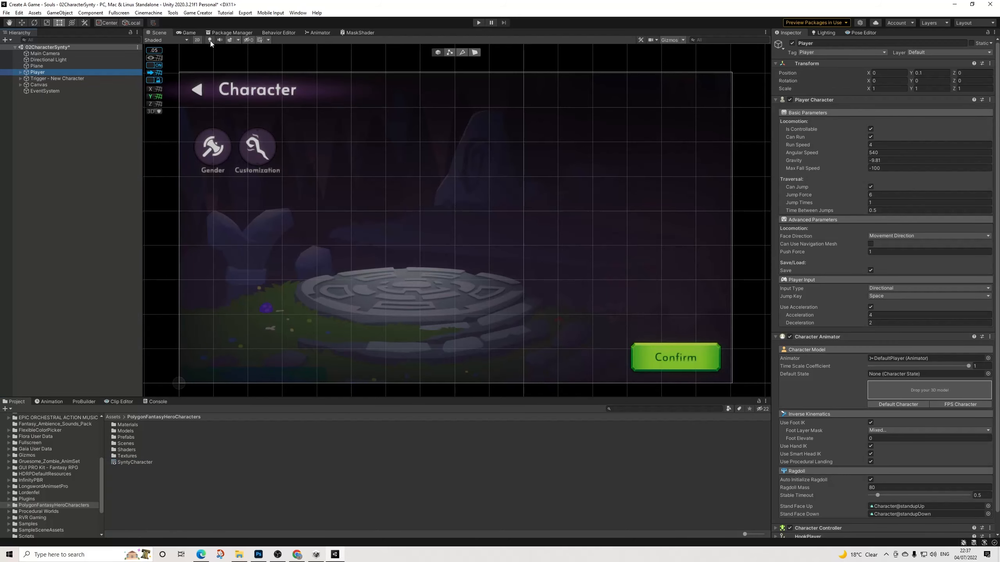
left_click(210, 39)
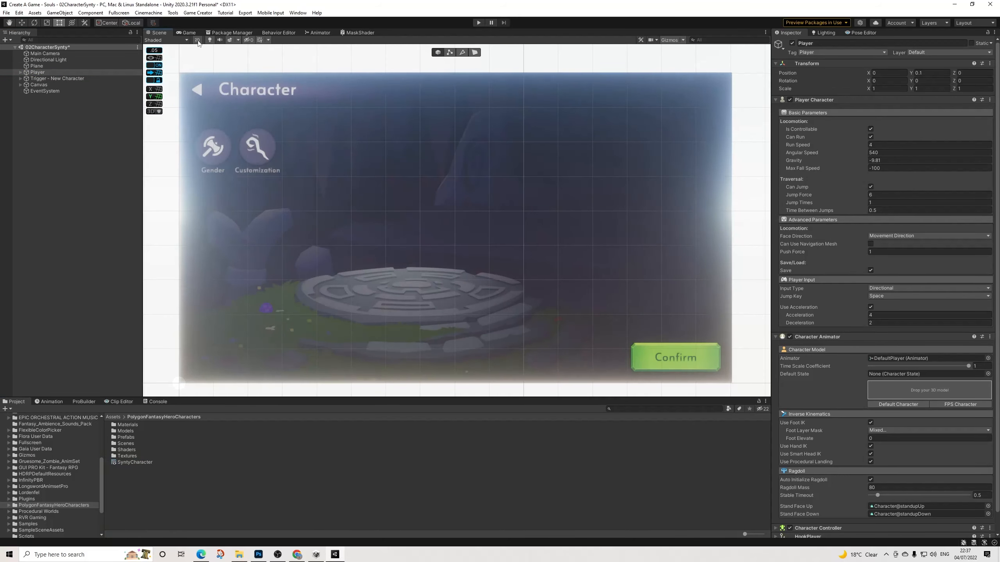
left_click(197, 40)
Step: Set the Player's X position to -5, away from the Canvas
key("f")
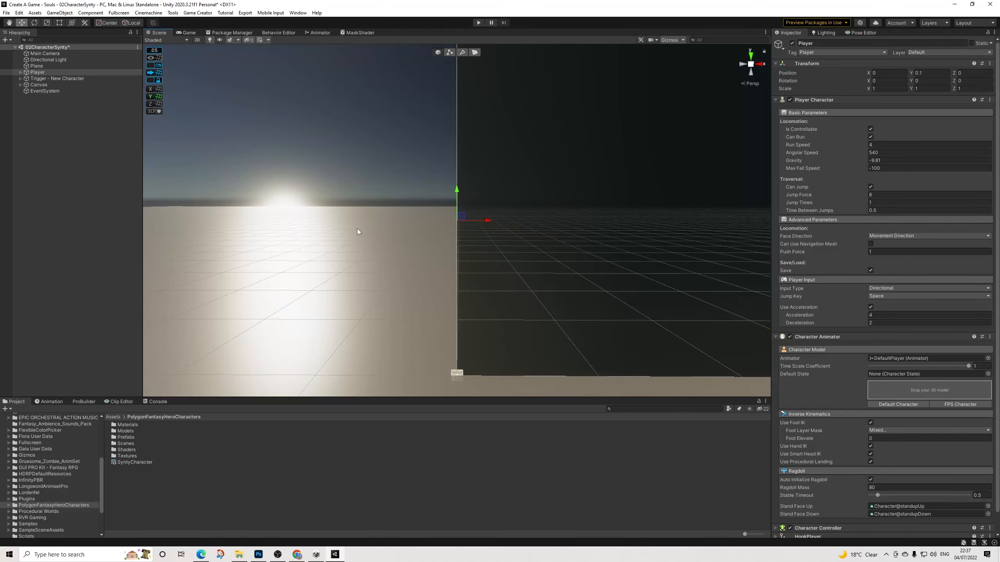
scroll(358, 229, "down", 6)
left_click_drag(392, 234, 408, 243, "alt")
left_click(889, 73)
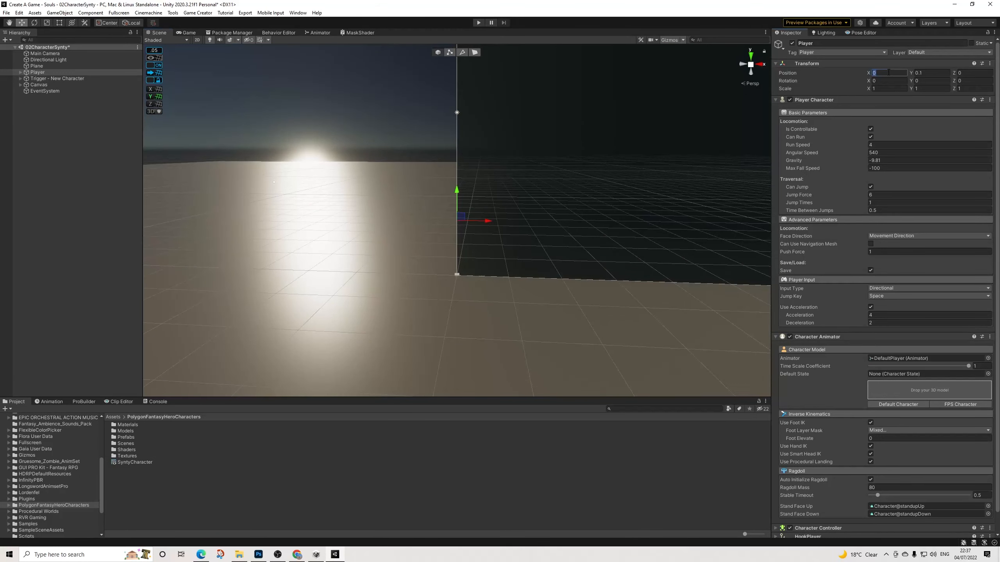
type("-5")
left_click_drag(338, 170, 551, 237, "alt")
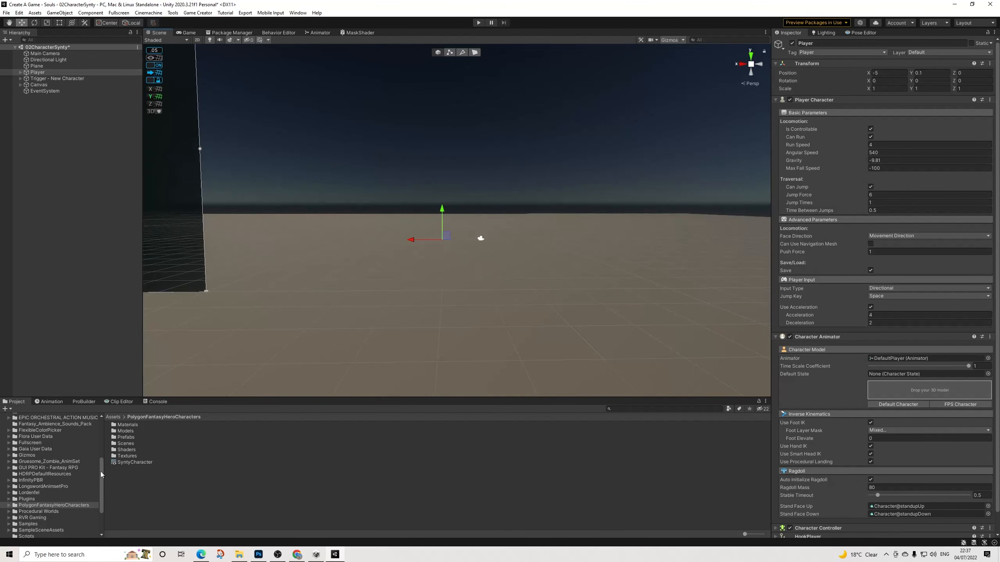
Step: Add the Chr_FantasyHero_Preset_1 prefab from Characters_Presets to the scene and set its X position to -5
double_click(127, 438)
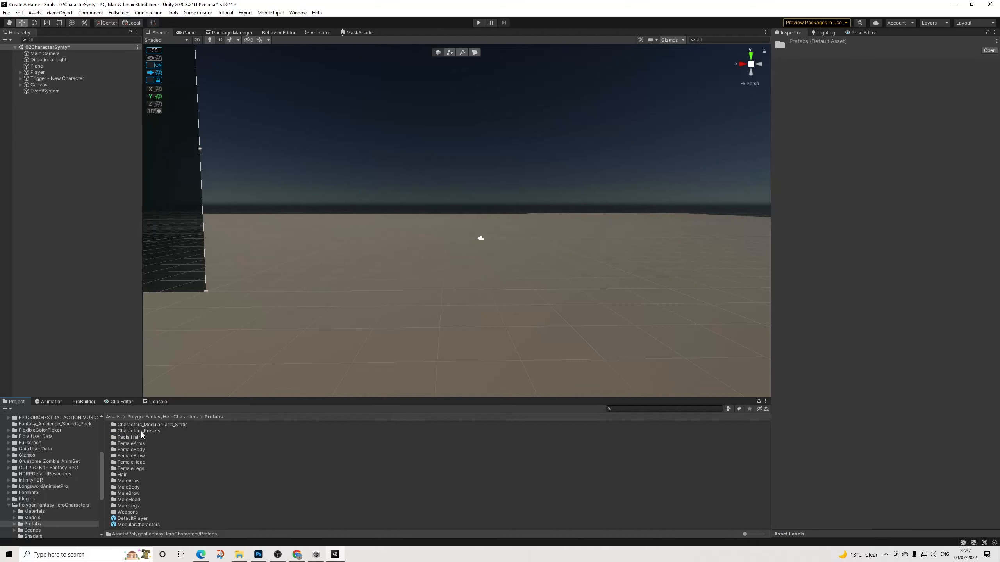
double_click(146, 432)
left_click_drag(157, 428, 49, 115)
left_click(884, 80)
type("-5")
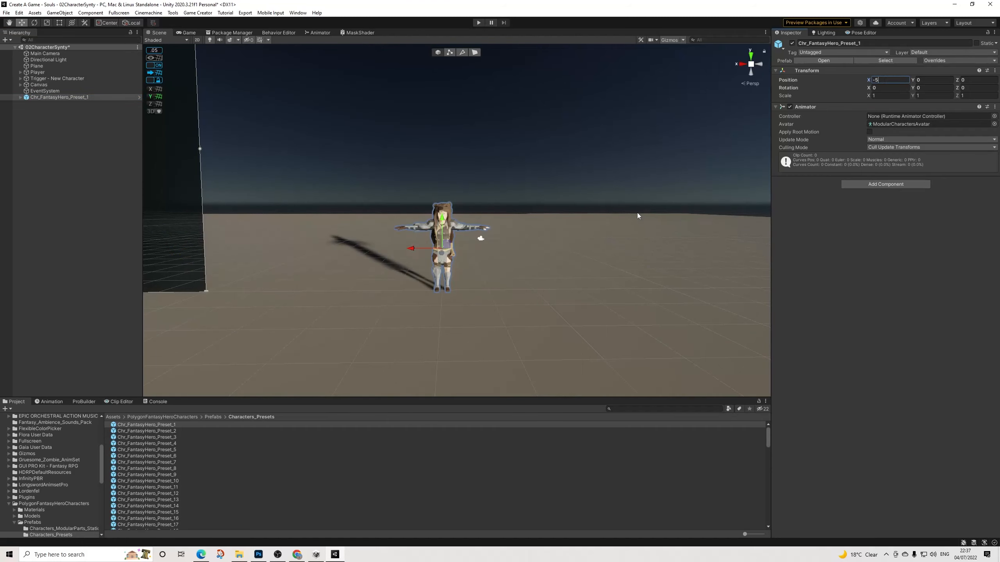
scroll(526, 255, "up", 5)
left_click_drag(542, 277, 530, 281, "alt")
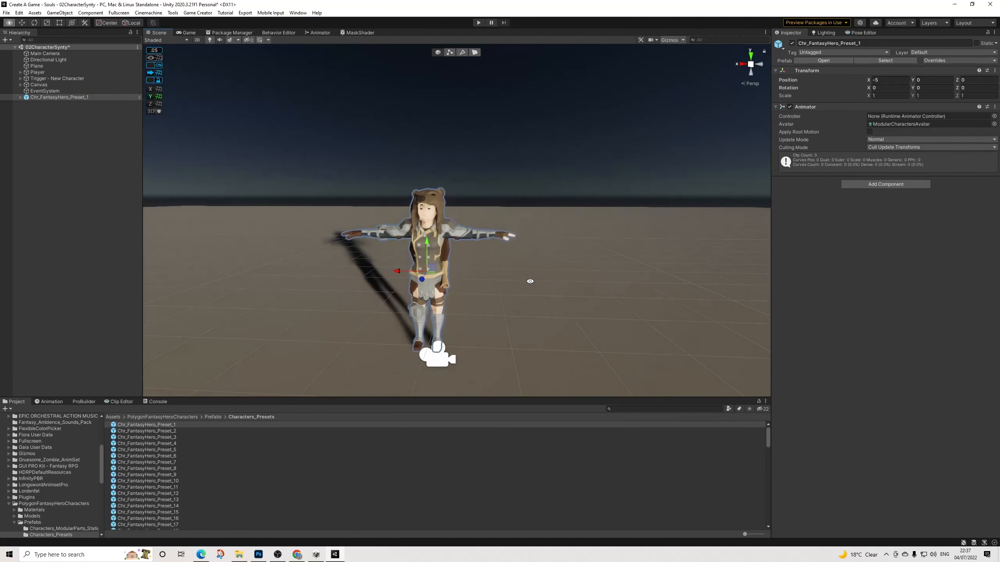
Step: Add a new Camera to the scene root, near the preset hero character
left_click(98, 171)
right_click(49, 121)
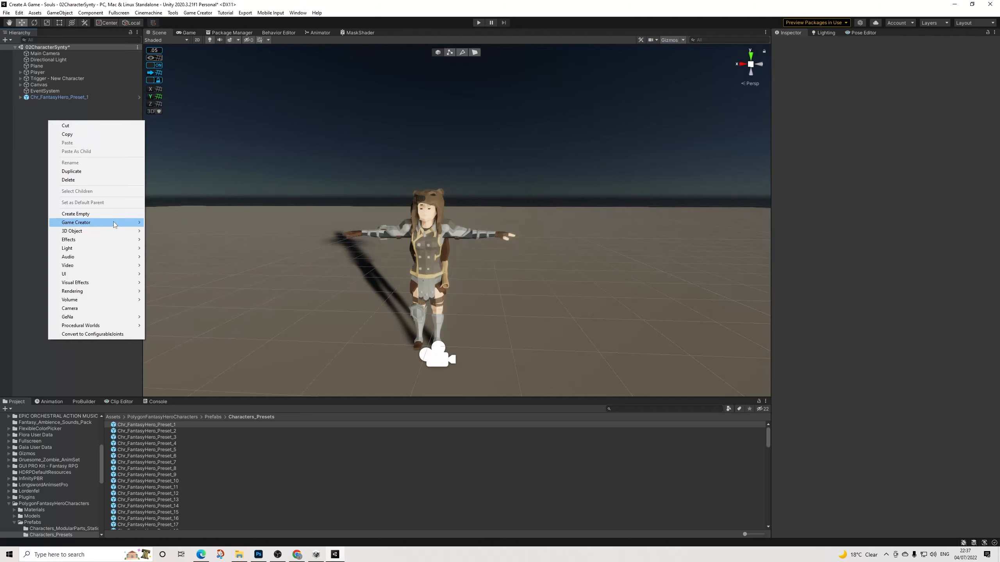
mouse_move(110, 225)
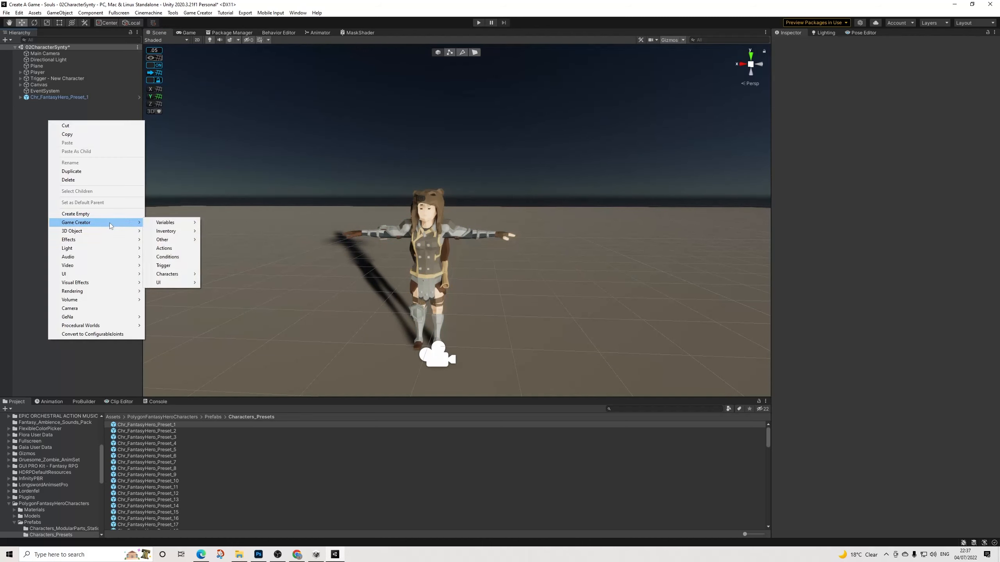
left_click(109, 309)
scroll(450, 241, "down", 5)
left_click_drag(526, 232, 441, 261, "alt")
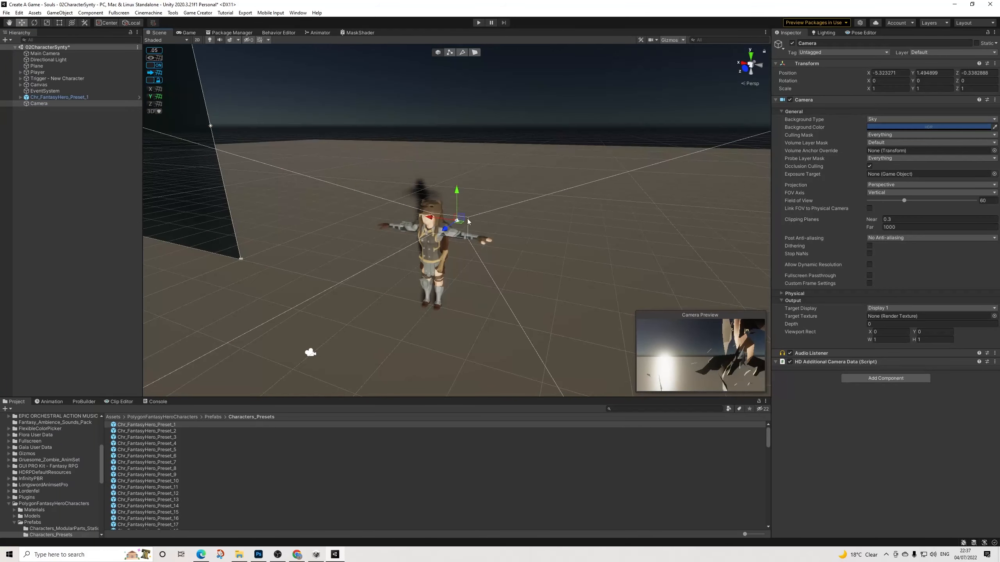
Step: Rotate the new camera 180 degrees around Y and move it in front of the character, to about X -5.15, Y 1.05, Z 2.1
left_click(940, 82)
type("180")
left_click_drag(466, 218, 372, 311)
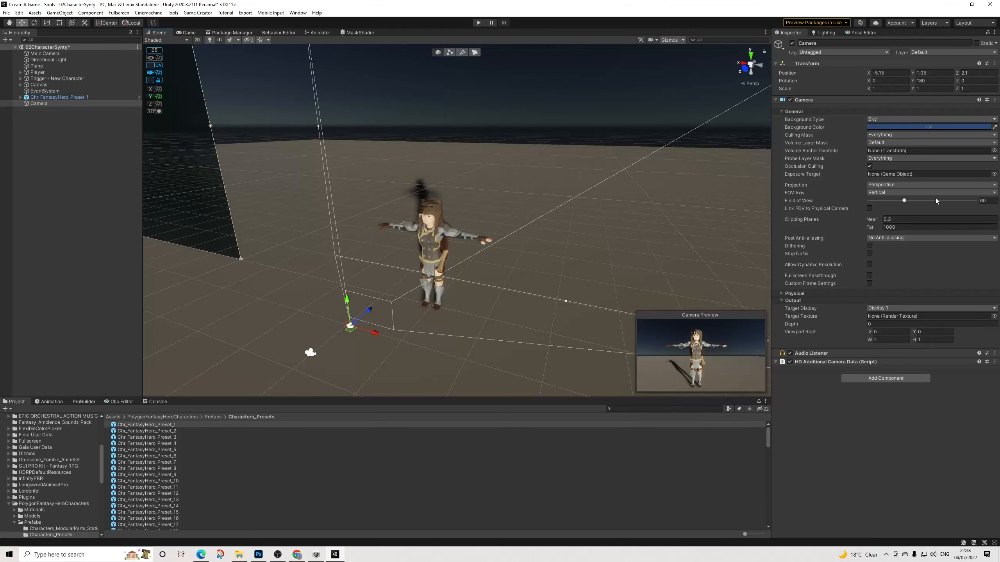
Step: Assign the SyntyCharacter render texture as the camera's target texture
left_click(993, 316)
left_click(541, 322)
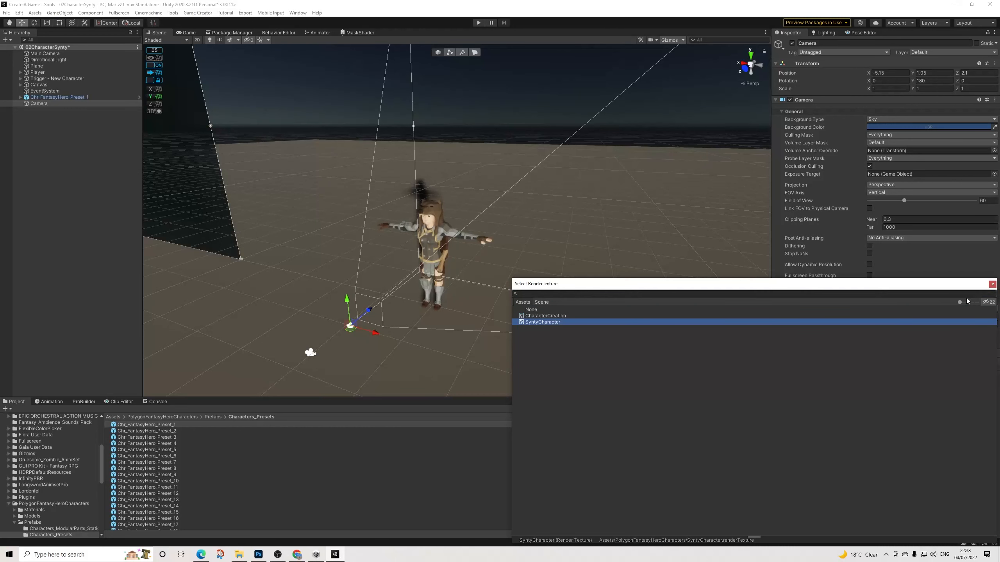
left_click(992, 285)
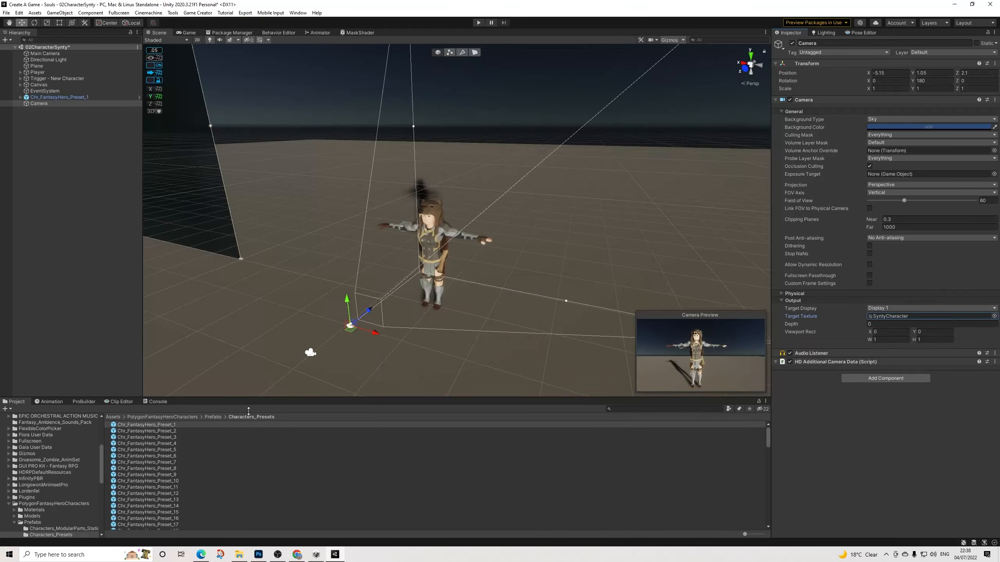
Step: Check the framing in the SyntyCharacter render texture and shift the camera sideways to X -5.1
left_click(905, 316)
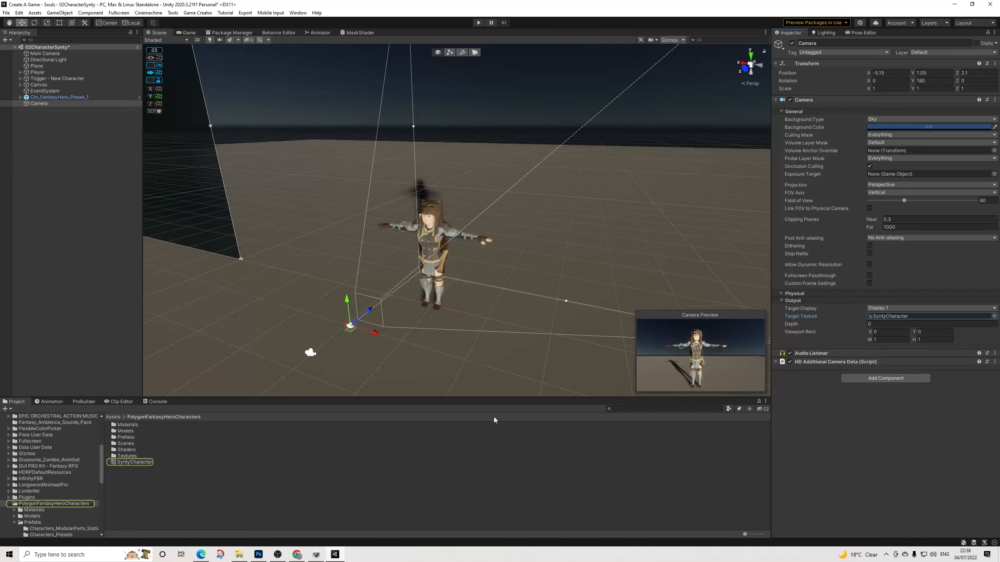
left_click(138, 463)
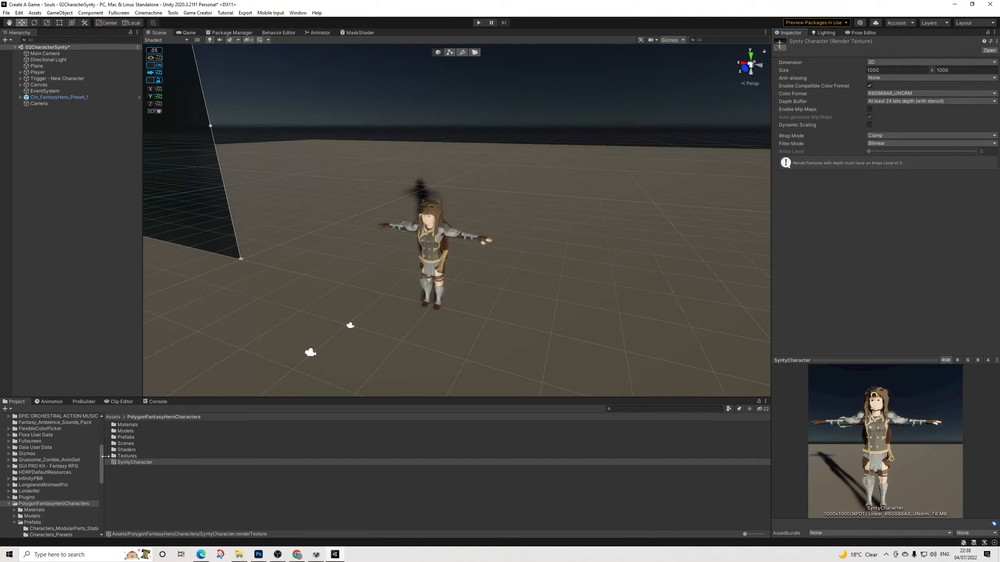
left_click(63, 104)
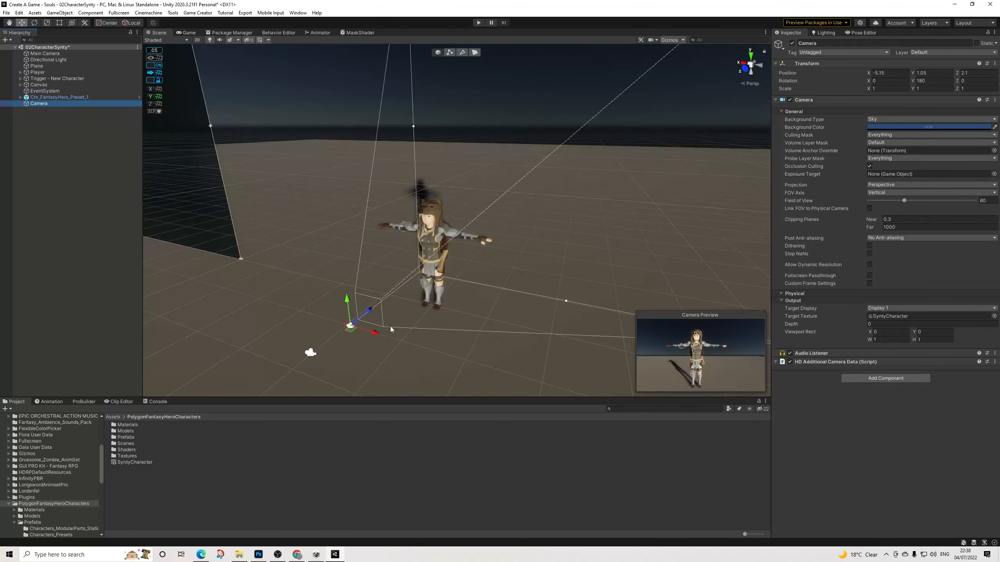
left_click_drag(376, 335, 364, 327)
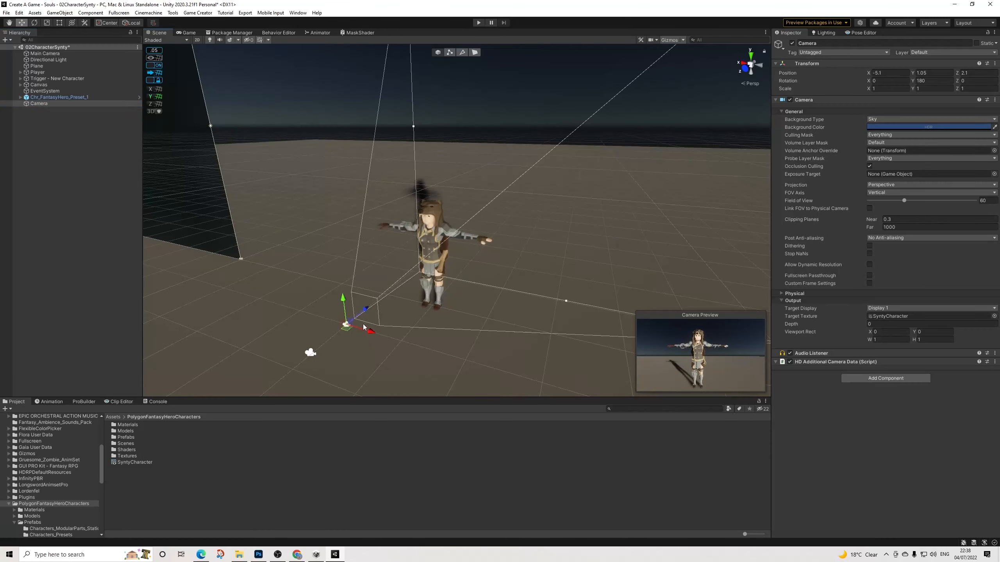
Step: Set the SyntyCharacter render texture's color format to R16G16B16A16_UNORM
left_click(135, 463)
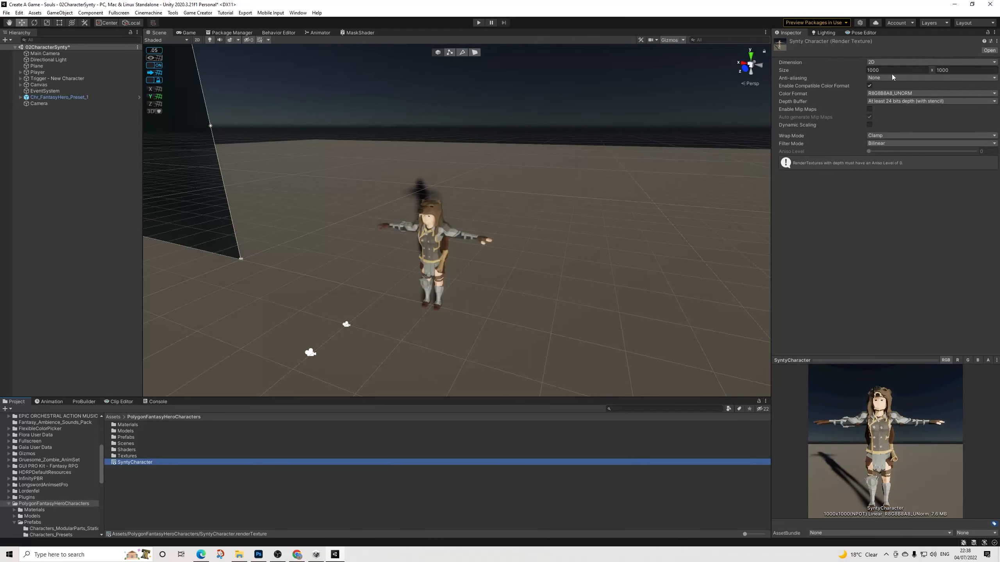
left_click(884, 95)
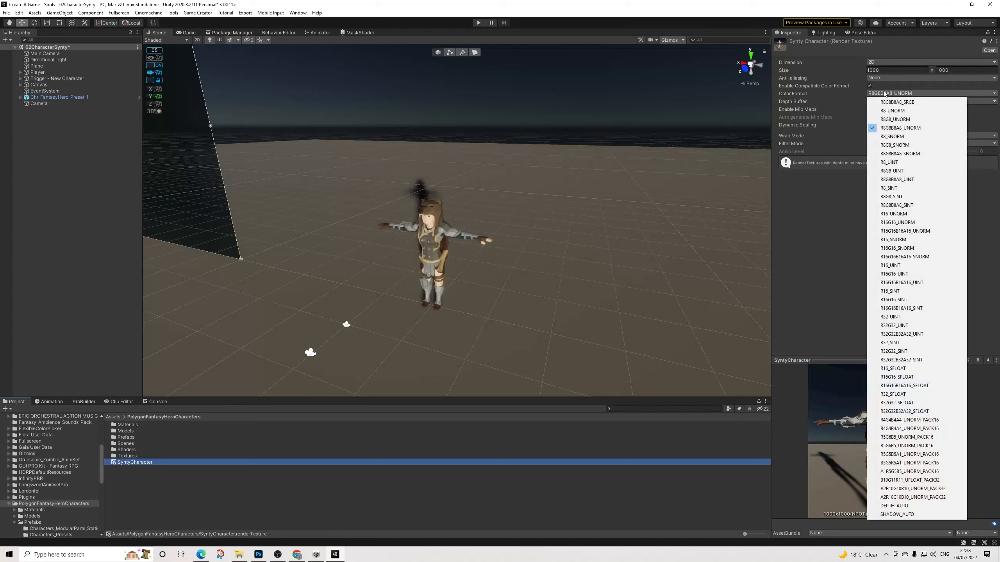
left_click(923, 232)
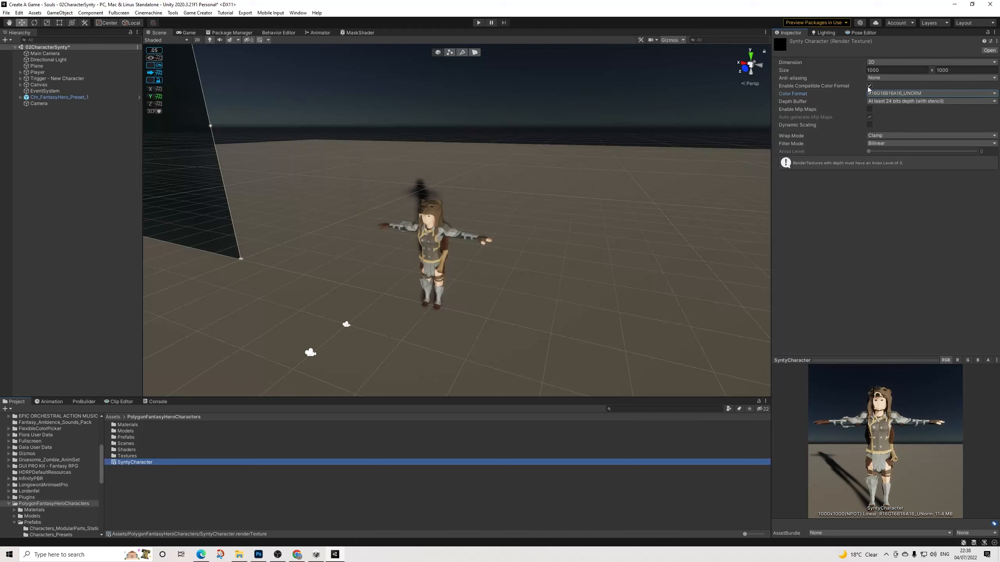
Step: Set the camera's post anti-aliasing to Subpixel Morphological (SMAA) and its near clipping plane to 0.01
left_click(38, 103)
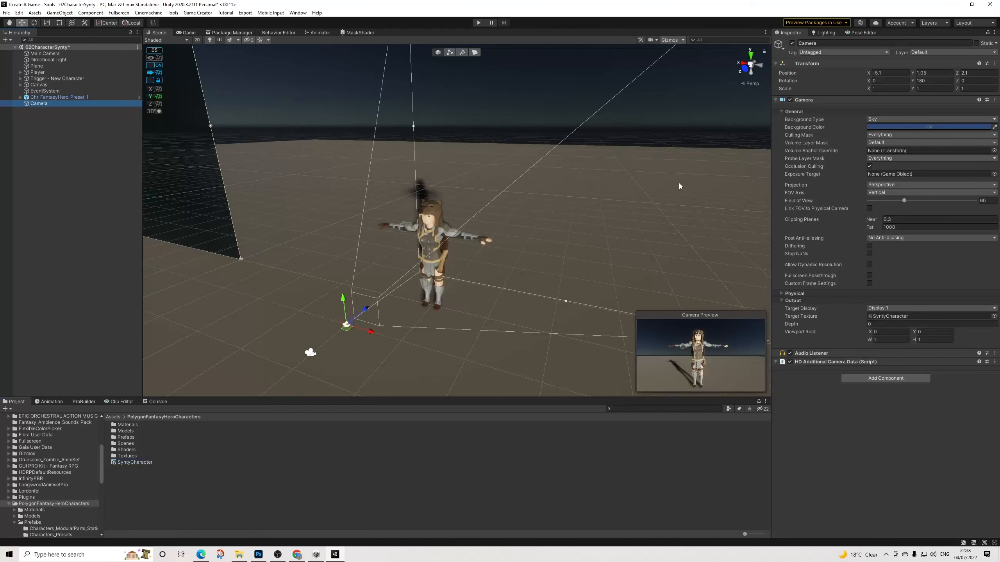
left_click(891, 238)
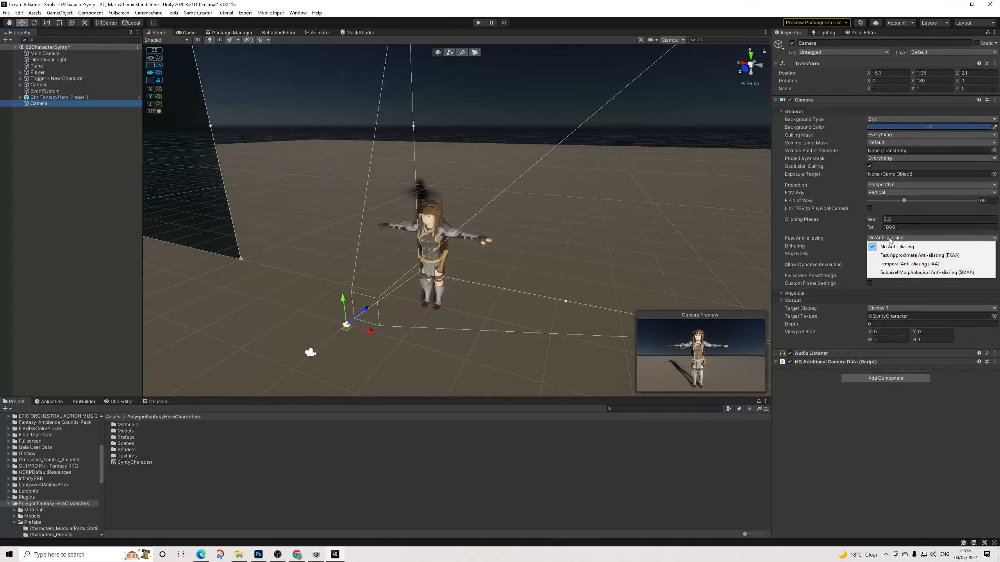
left_click(892, 273)
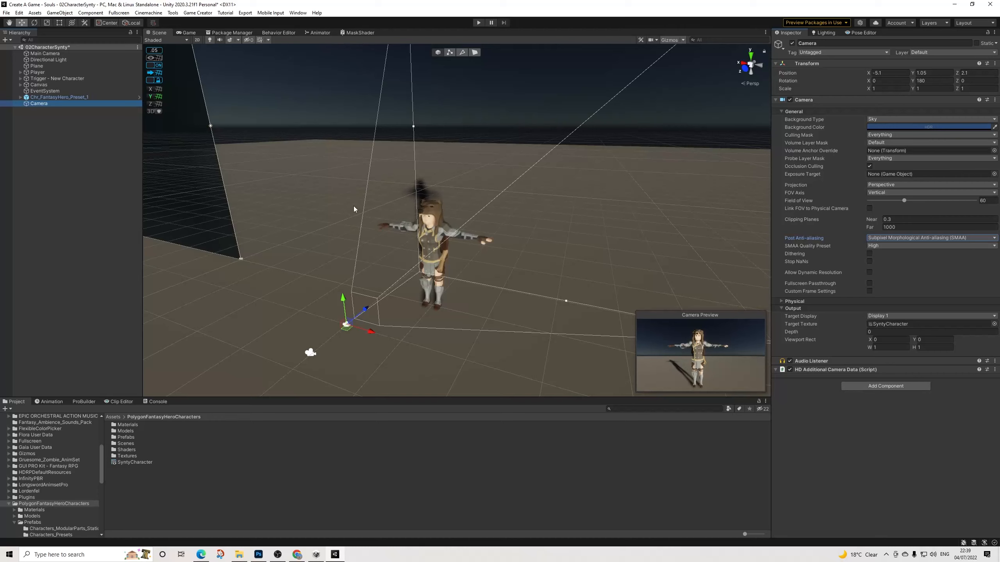
left_click(903, 219)
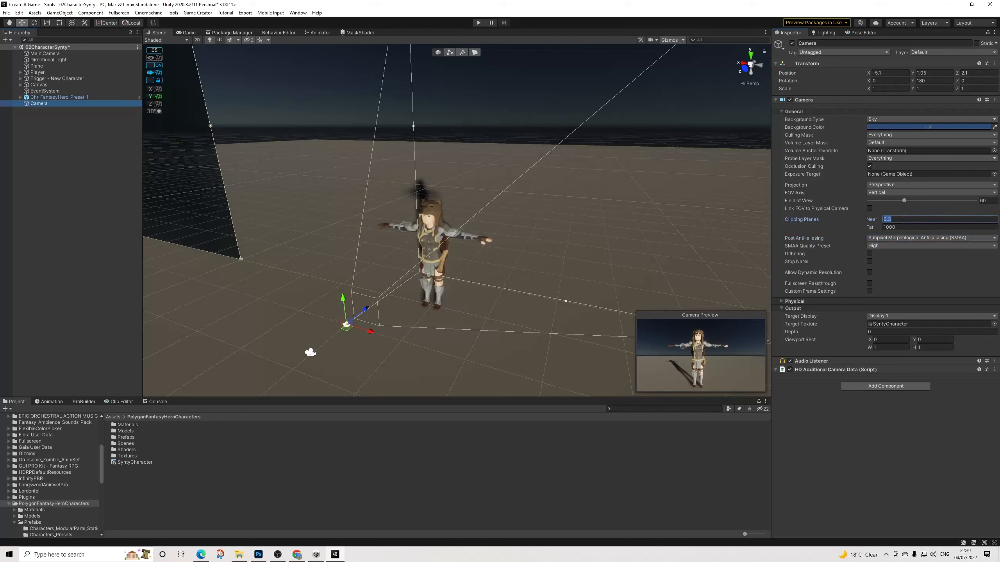
type("01")
Step: With the Game view showing, switch the camera's background type to Color and use a dark grey, RGB 17, with alpha 0
left_click(187, 32)
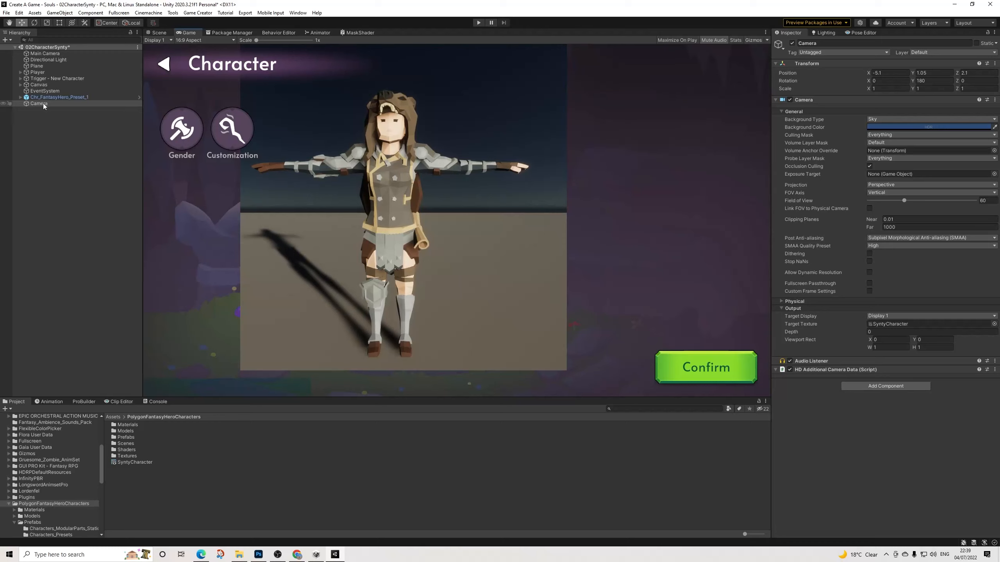
left_click(886, 118)
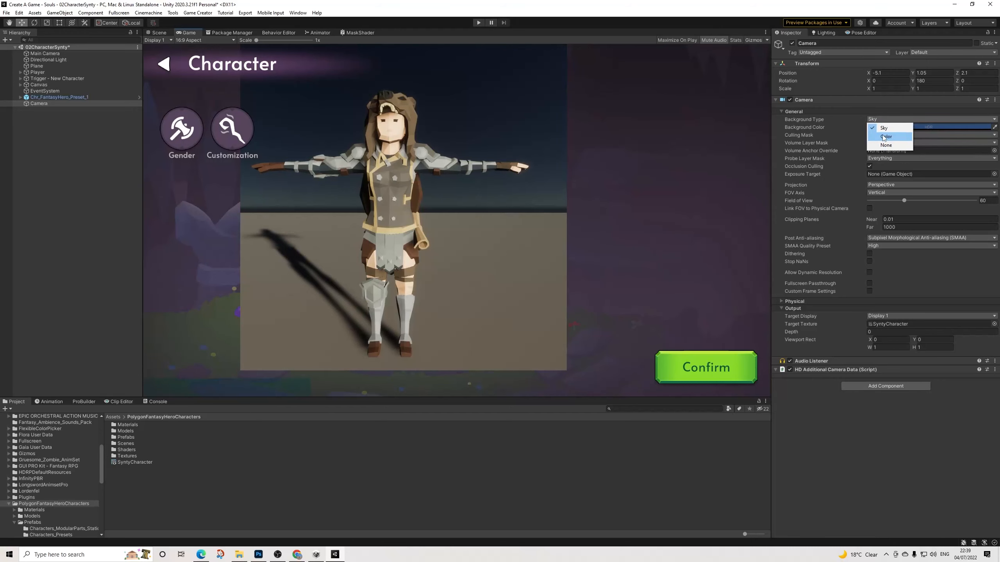
left_click(885, 137)
left_click(895, 128)
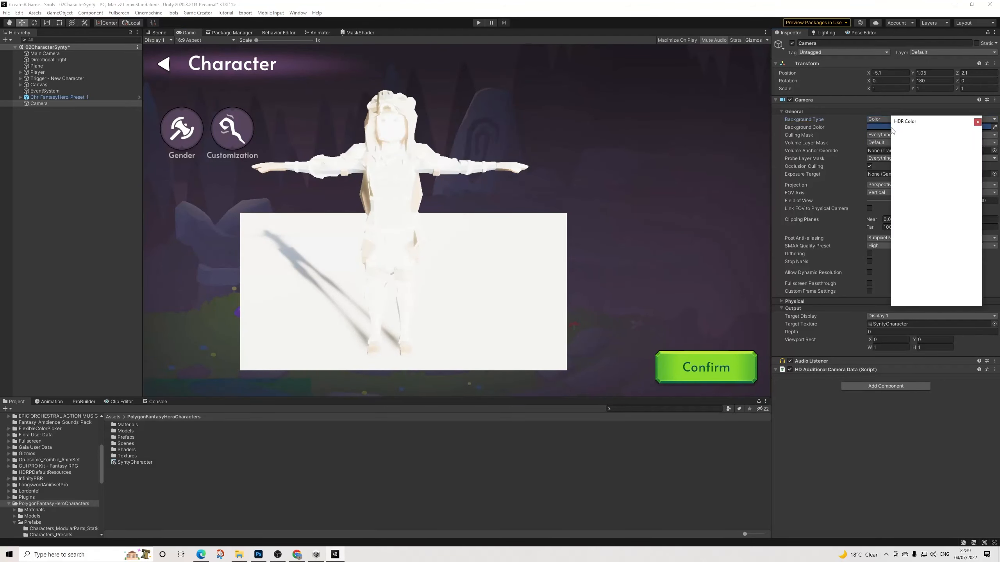
left_click_drag(931, 191, 896, 207)
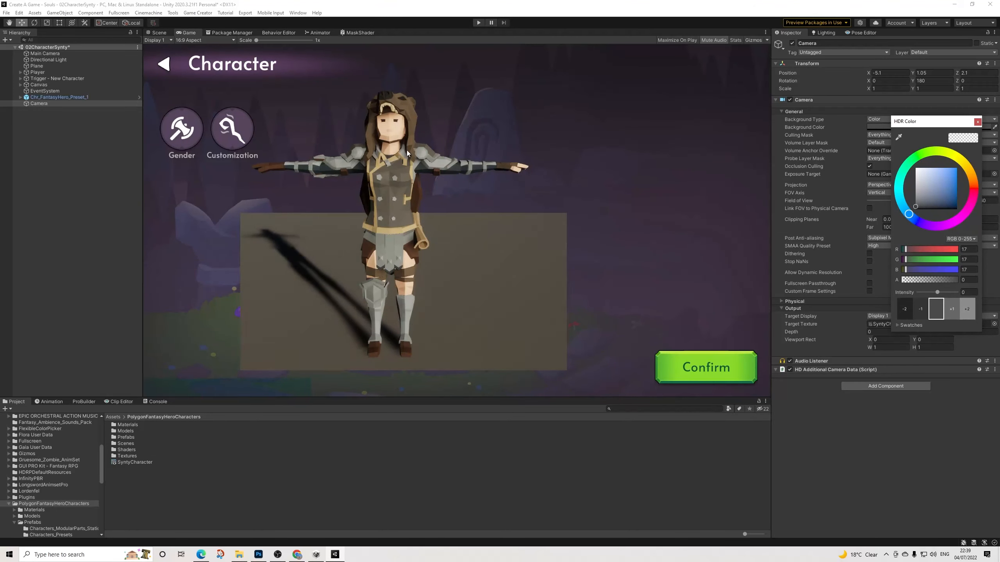
left_click(977, 123)
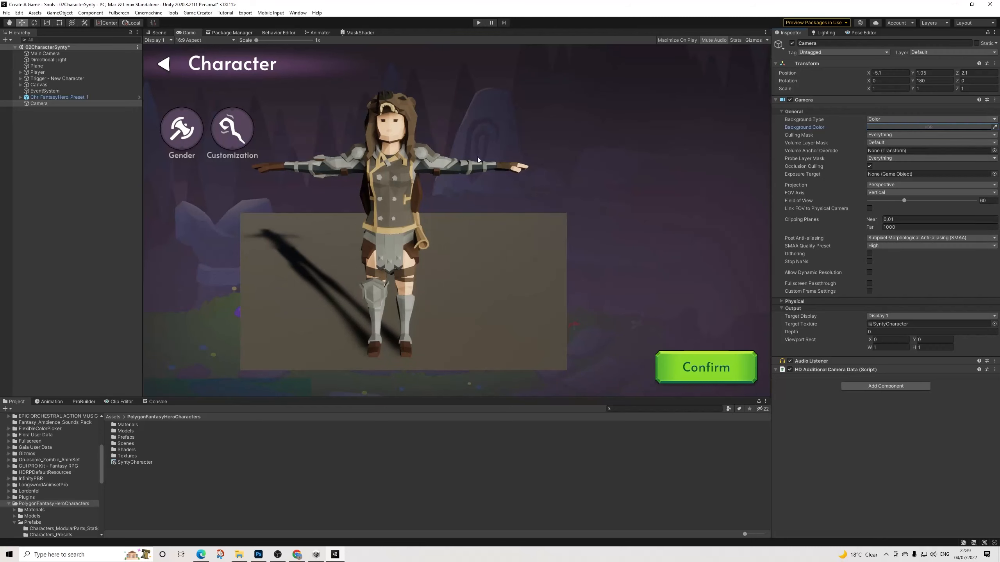
left_click(898, 128)
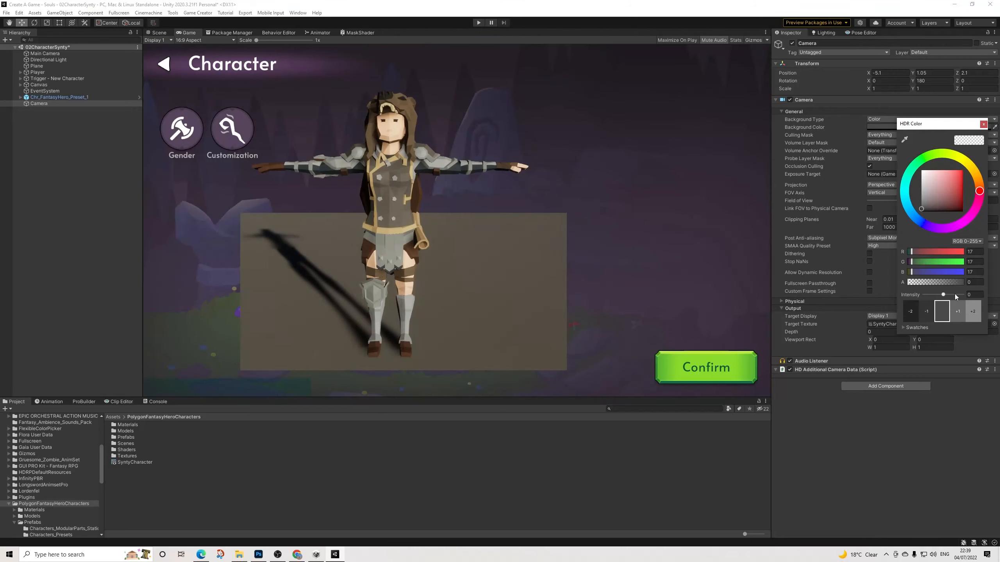
left_click(984, 125)
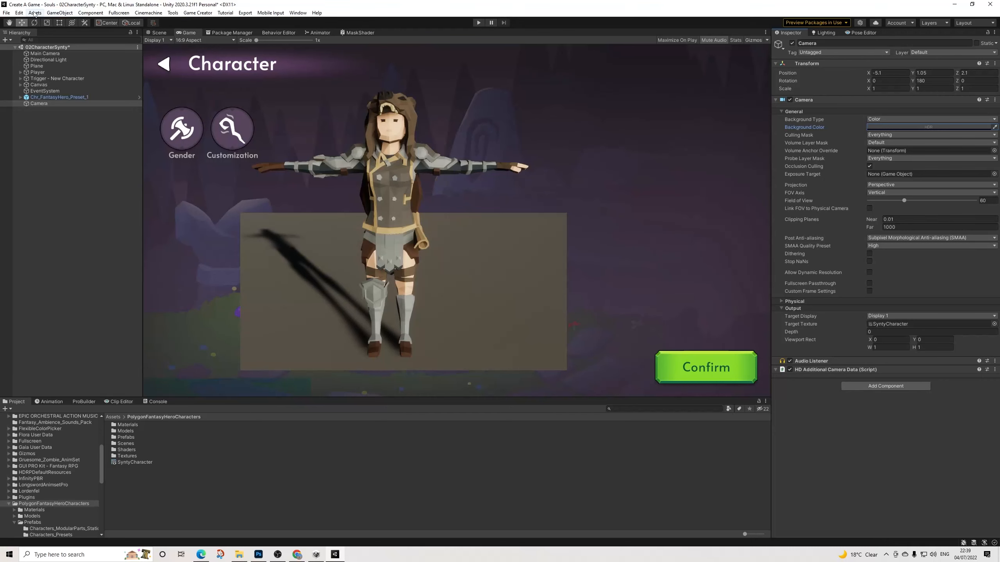
Step: Check the color buffer format of the HDRenderPipelineAsset in the project's HDRP quality settings
left_click(18, 12)
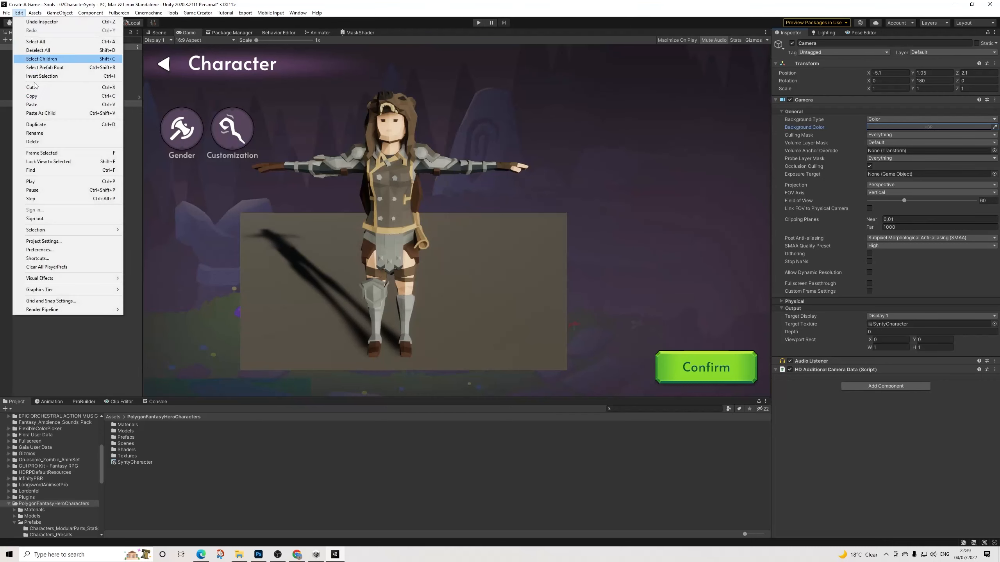
left_click(47, 242)
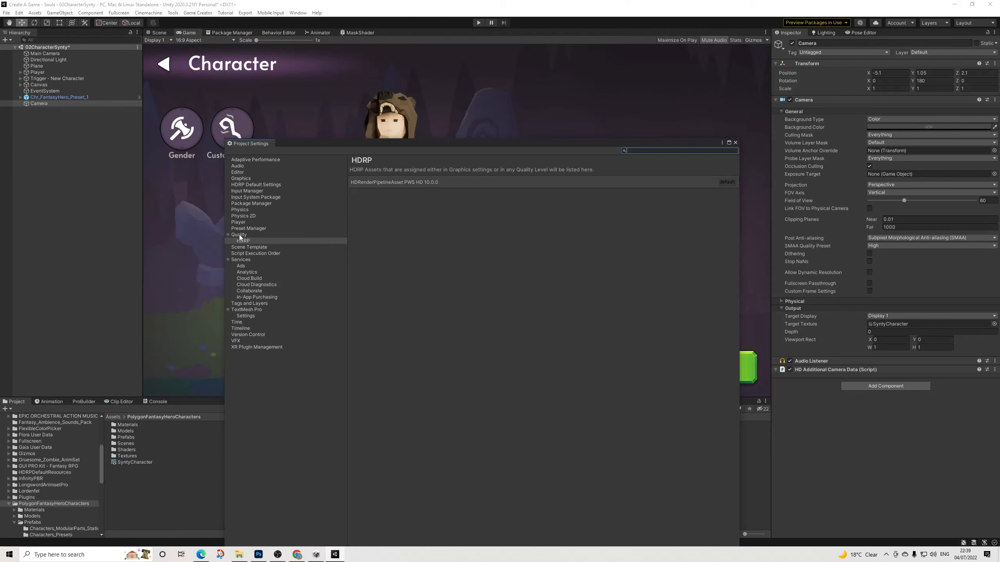
left_click_drag(382, 149, 359, 370)
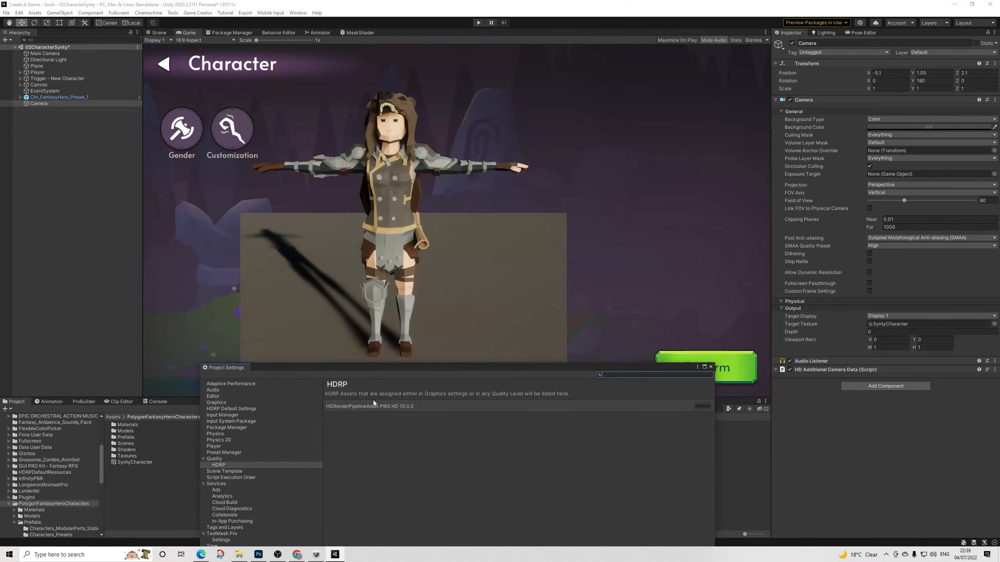
left_click_drag(380, 369, 359, 98)
left_click(356, 139)
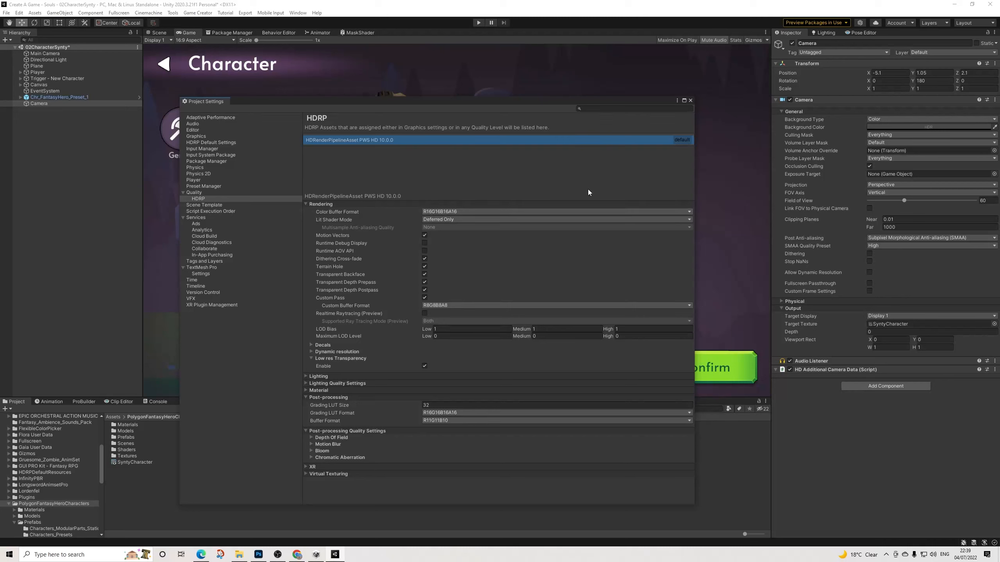
left_click(444, 212)
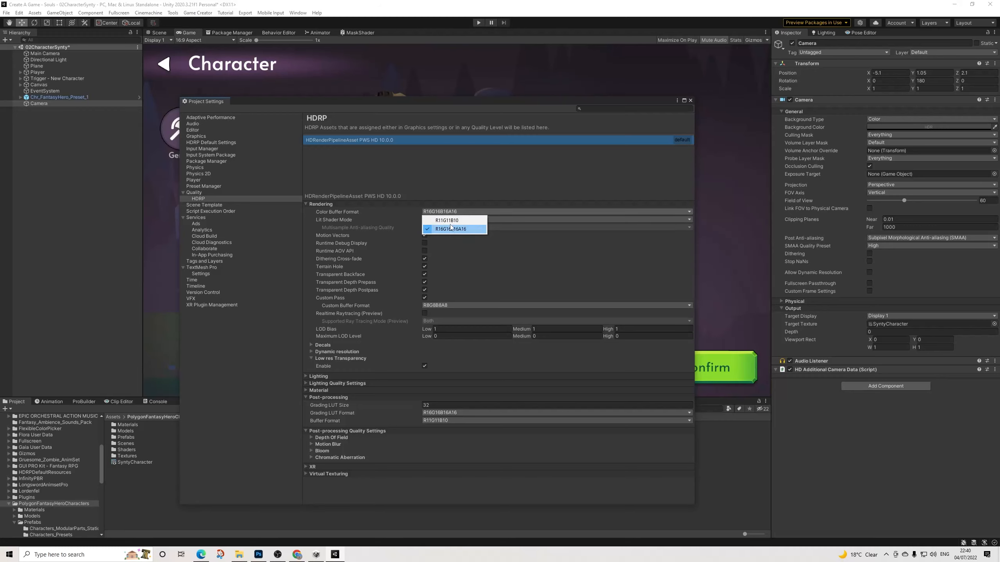
left_click(506, 192)
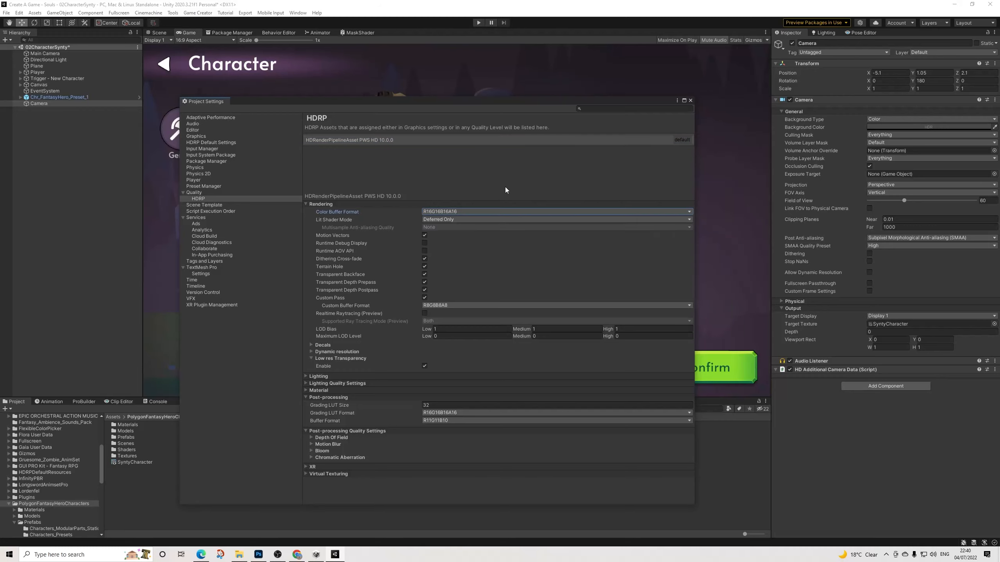
left_click(690, 100)
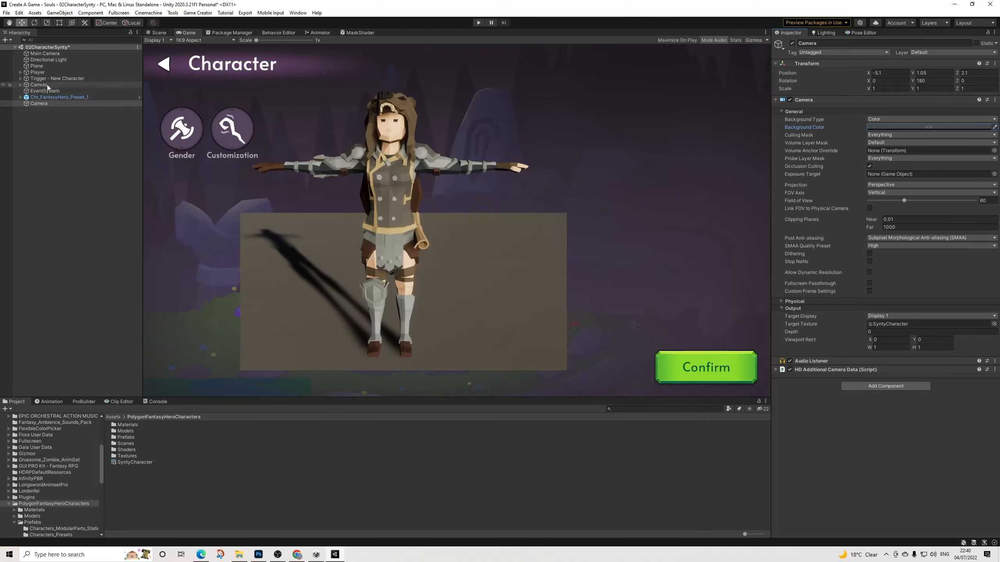
Step: Assign the Plane object to the Water layer
left_click(43, 73)
left_click(38, 66)
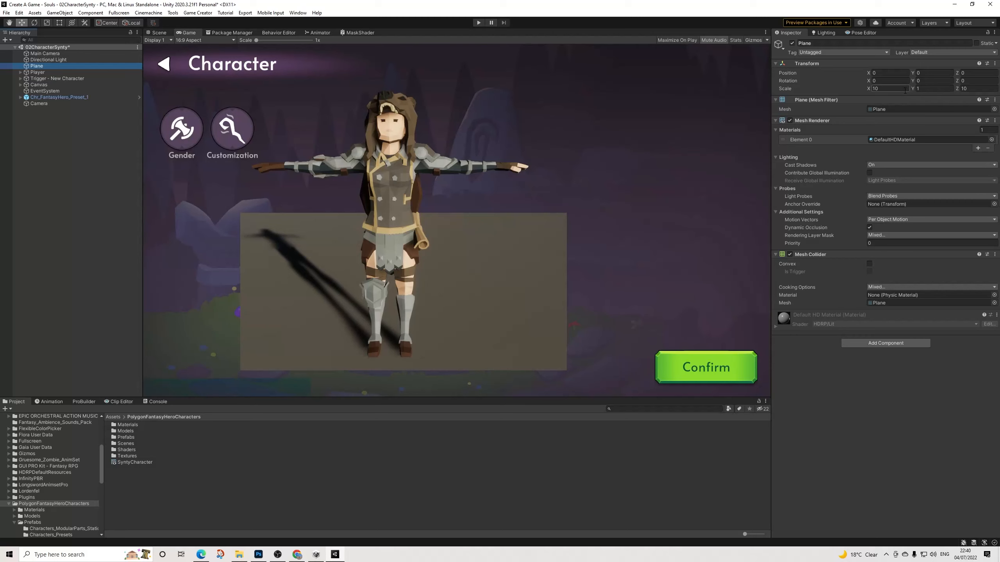
left_click(946, 52)
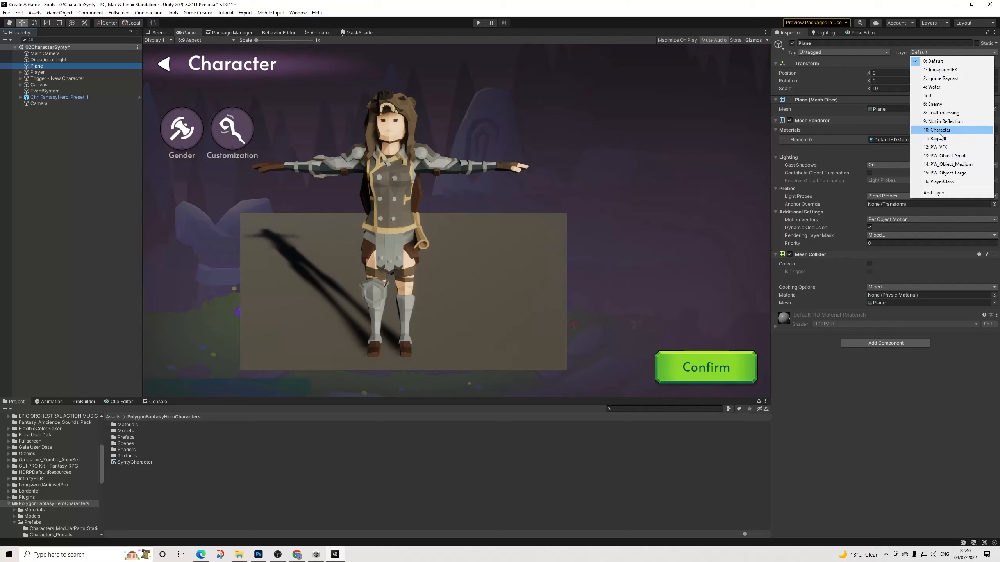
left_click(933, 87)
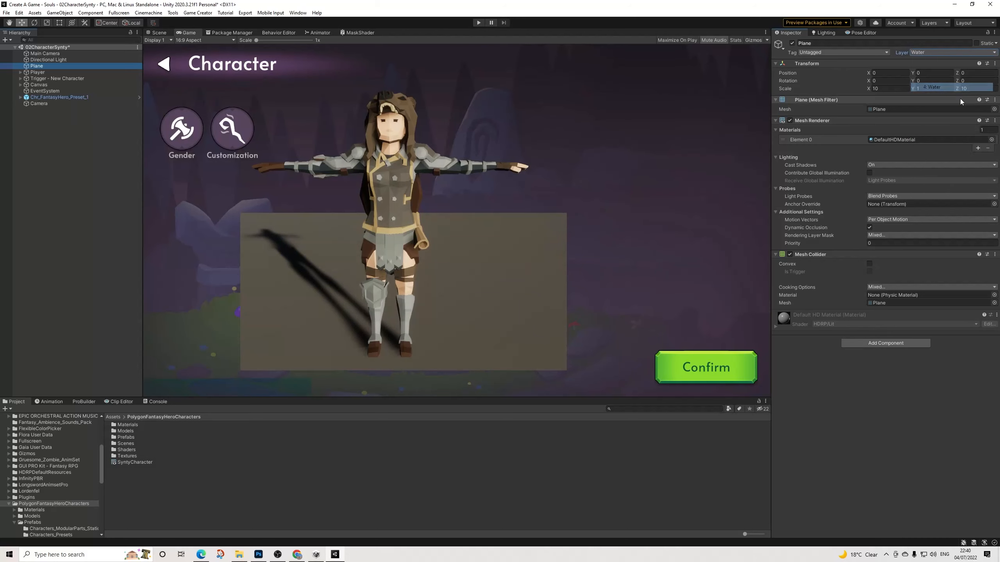
Step: Limit the render-texture camera's culling mask to the Default layer only
left_click(38, 104)
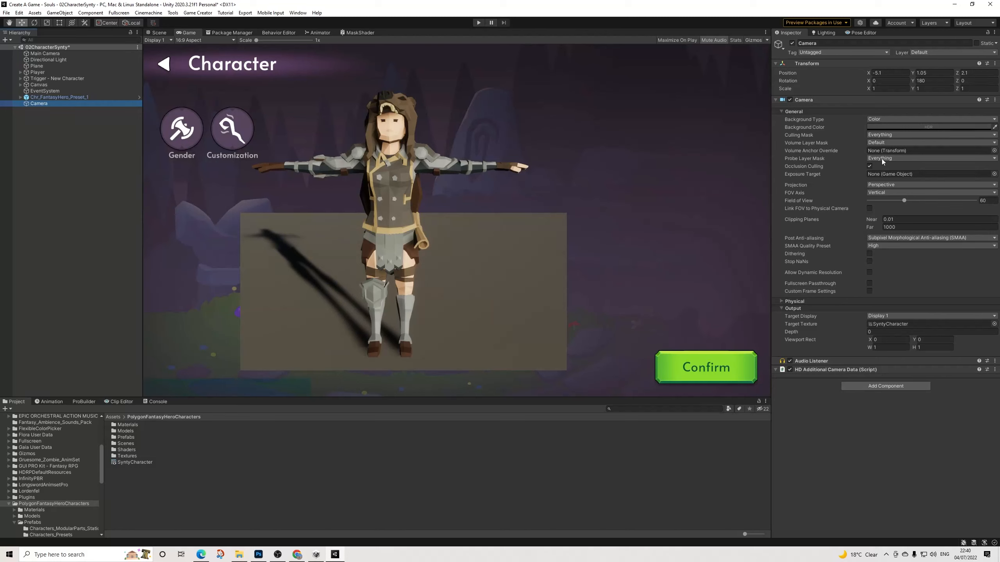
left_click(885, 135)
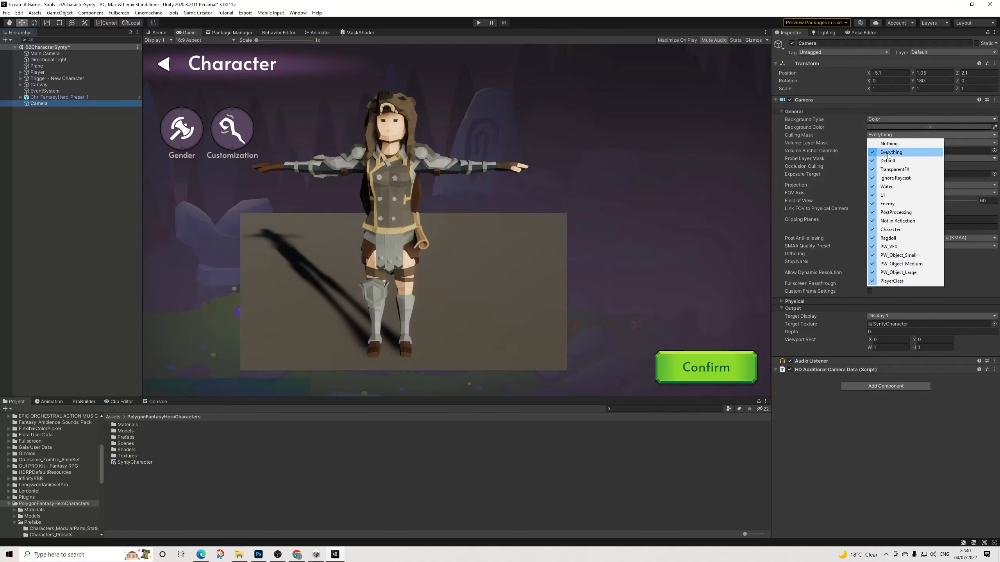
left_click(887, 142)
left_click(888, 136)
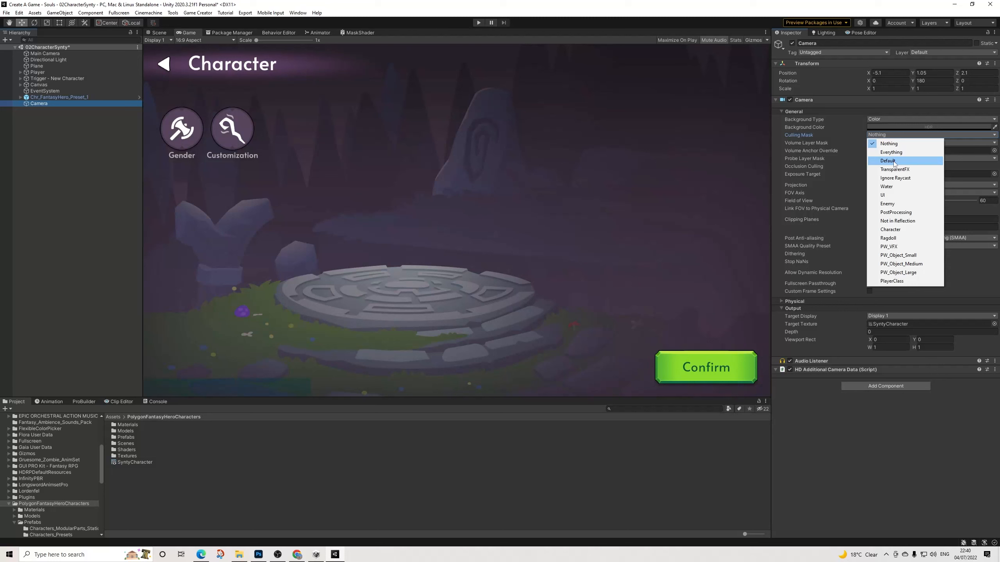
left_click(878, 162)
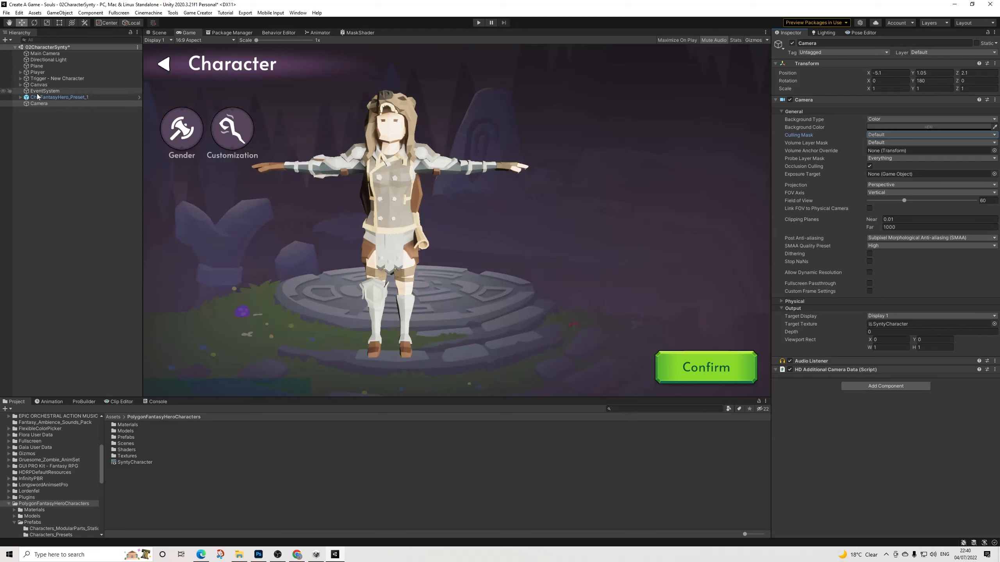
Step: Set the render-texture camera's Z position to 2.8 so the hero appears smaller in the character UI
left_click(158, 32)
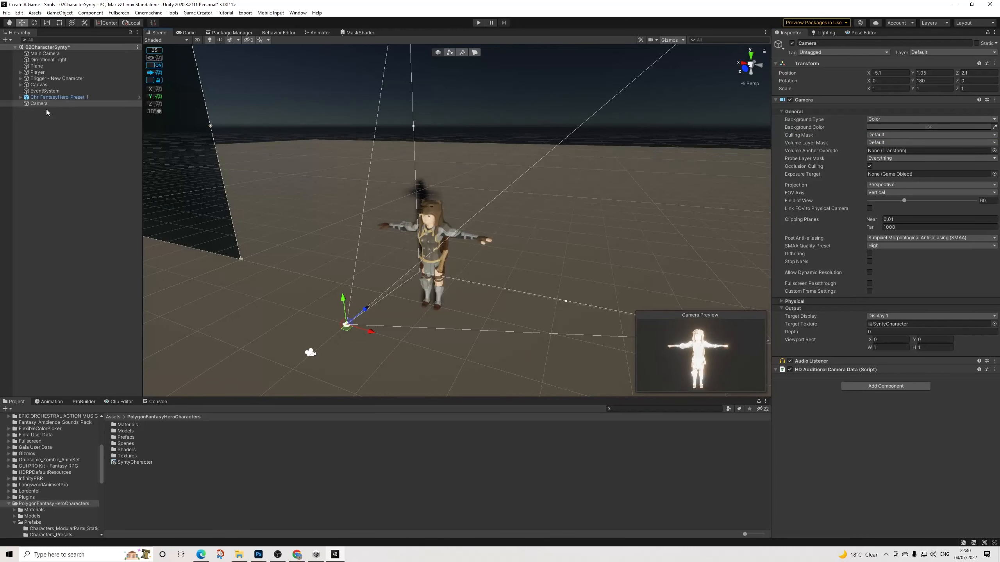
left_click(190, 33)
left_click(965, 74)
type("2.31")
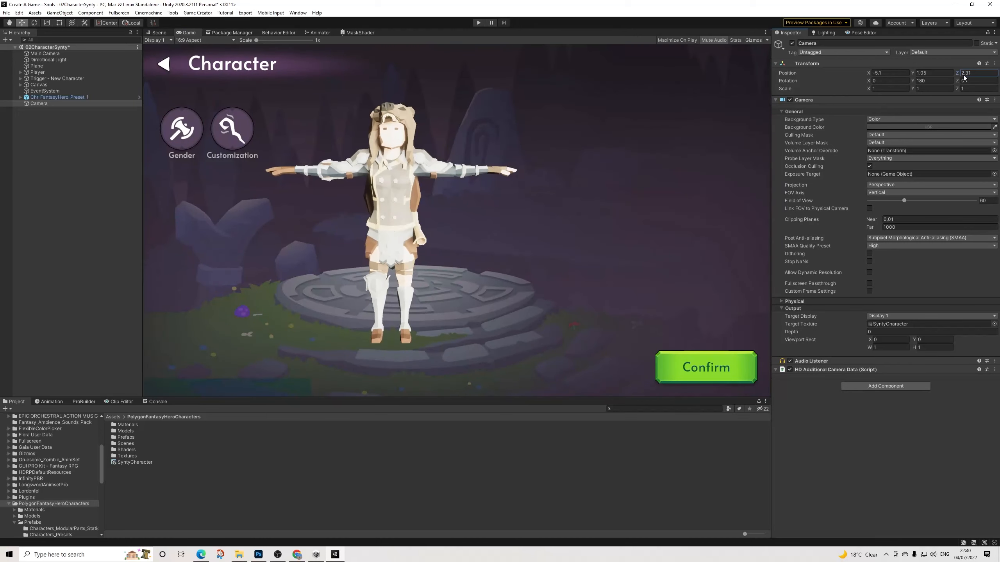
left_click_drag(964, 76, 972, 81)
left_click(993, 78)
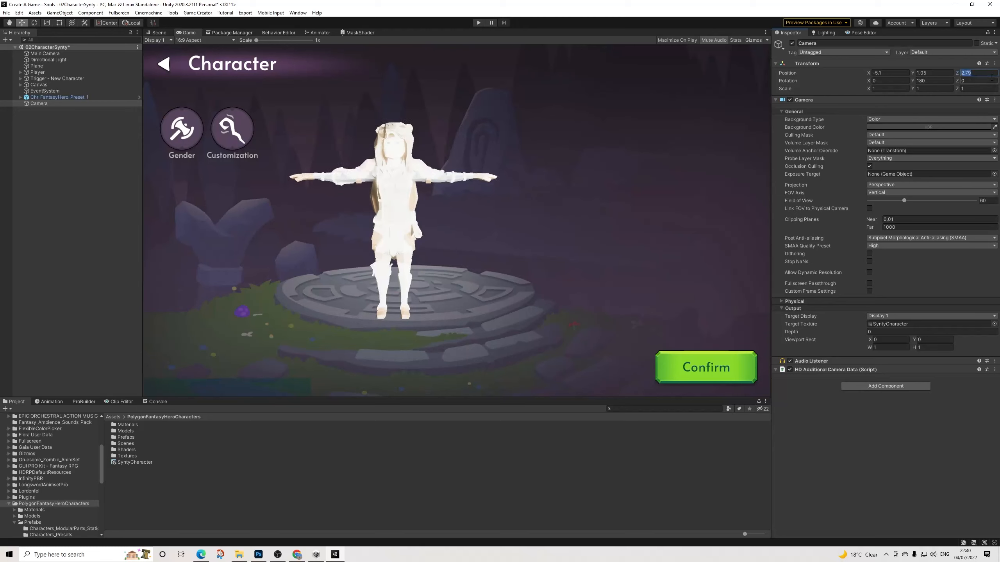
type("2.8")
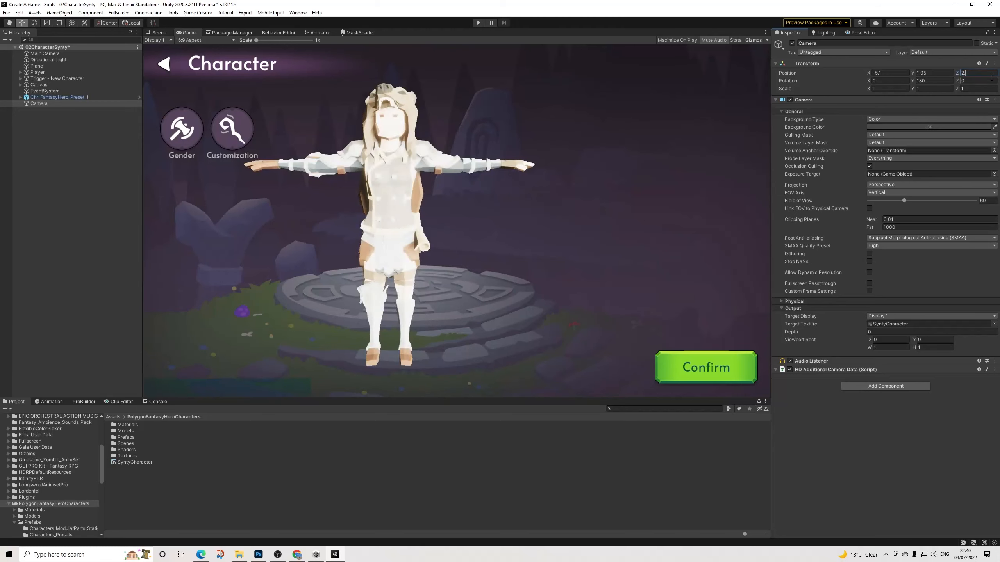
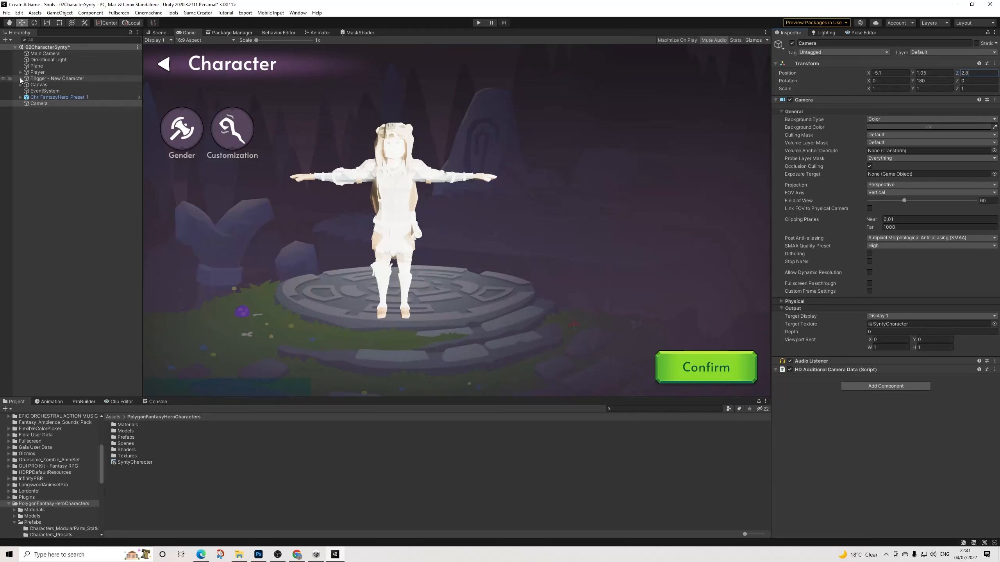
Step: In the 2D Scene view, move the Character raw image on the canvas to about X -147, Y 102
left_click(166, 32)
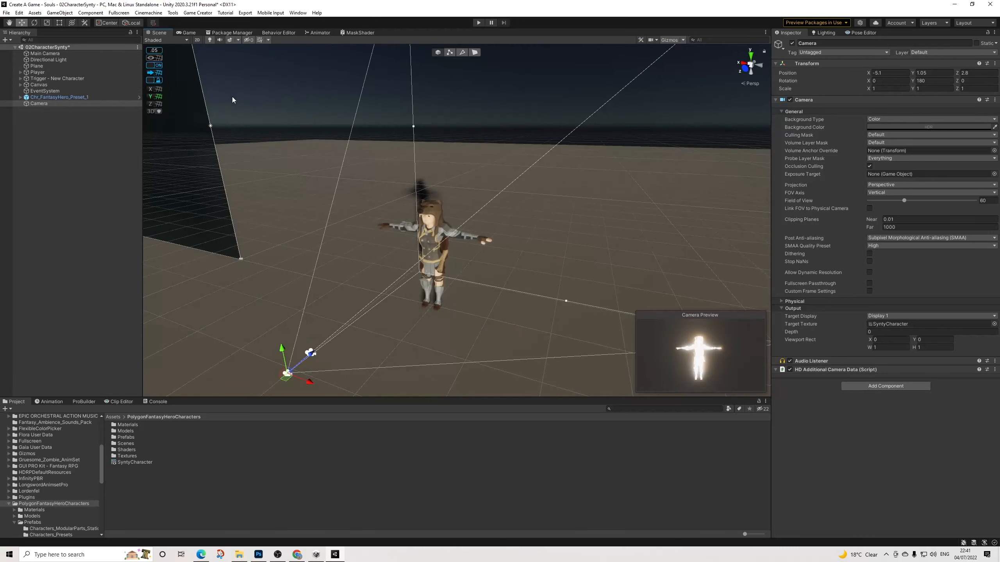
left_click(41, 85)
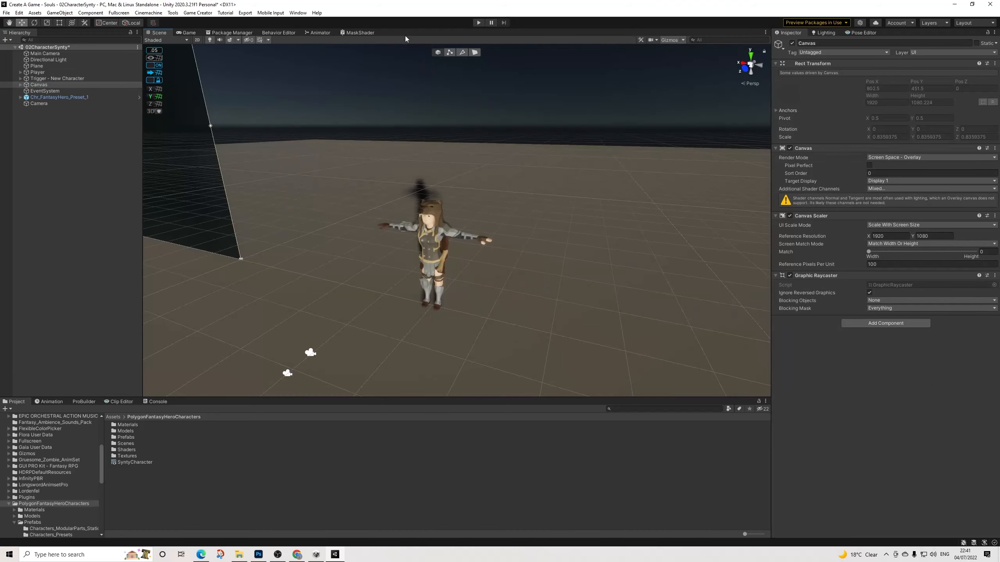
key("f")
left_click_drag(524, 157, 248, 201, "alt")
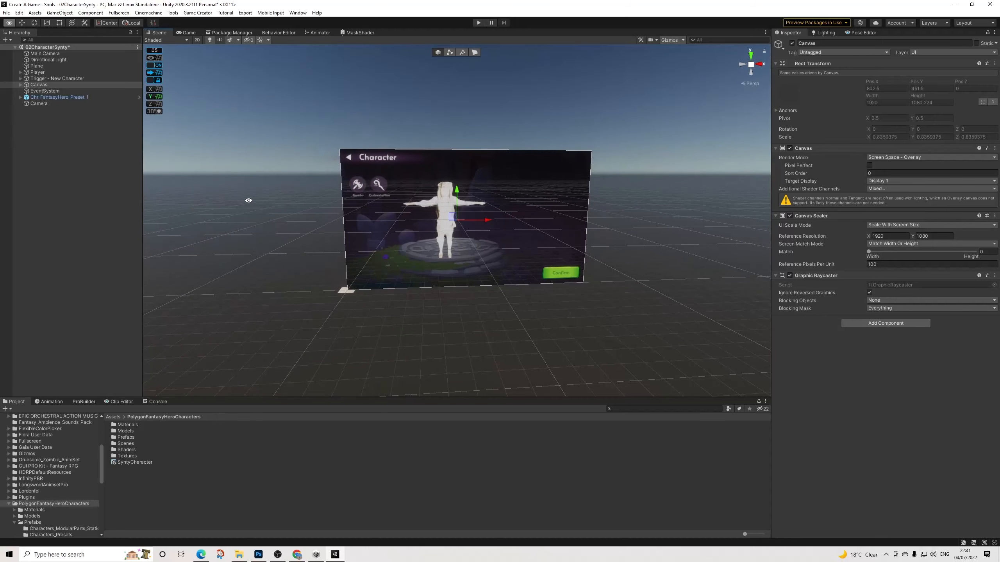
left_click(197, 40)
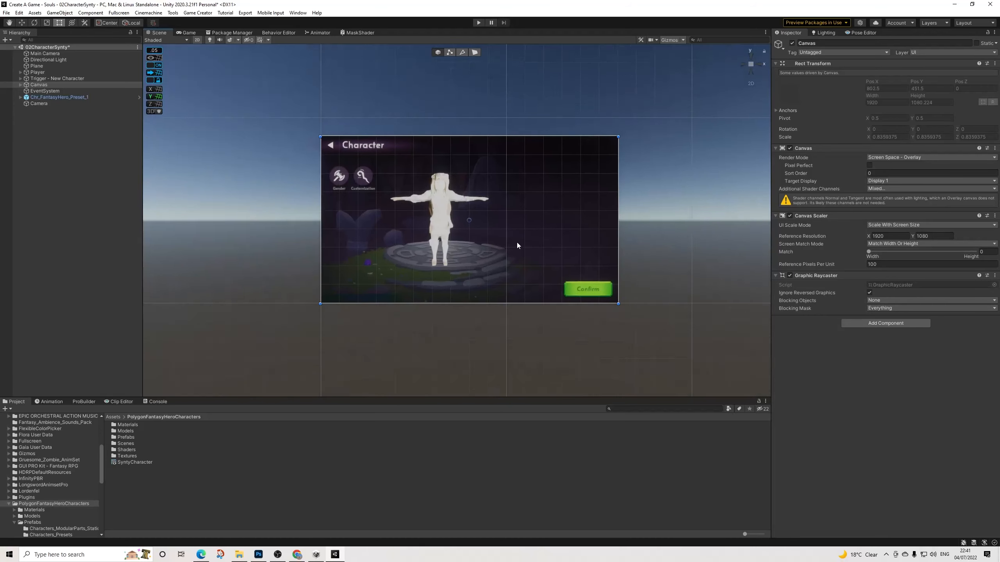
key("t")
left_click(399, 204)
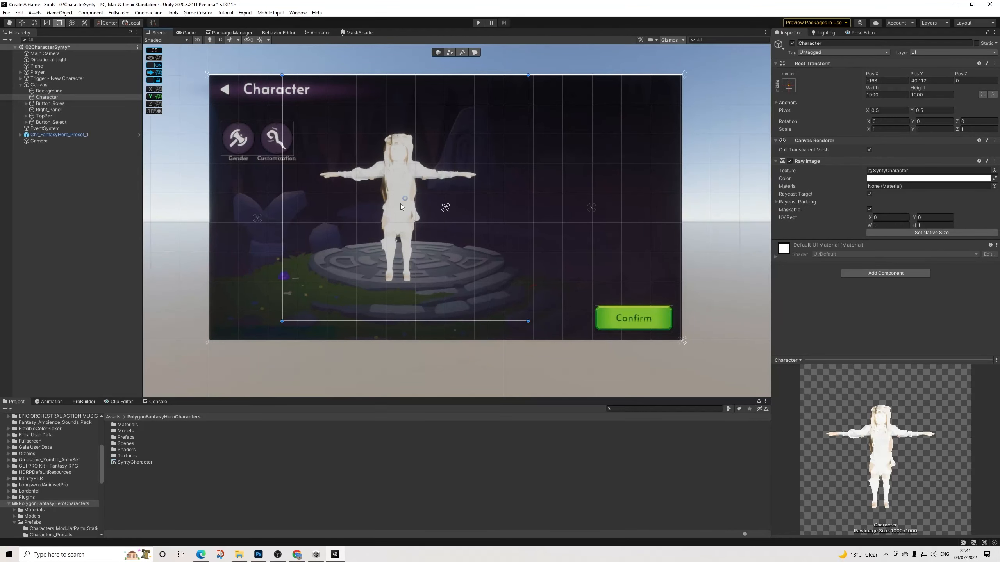
left_click_drag(398, 205, 402, 188)
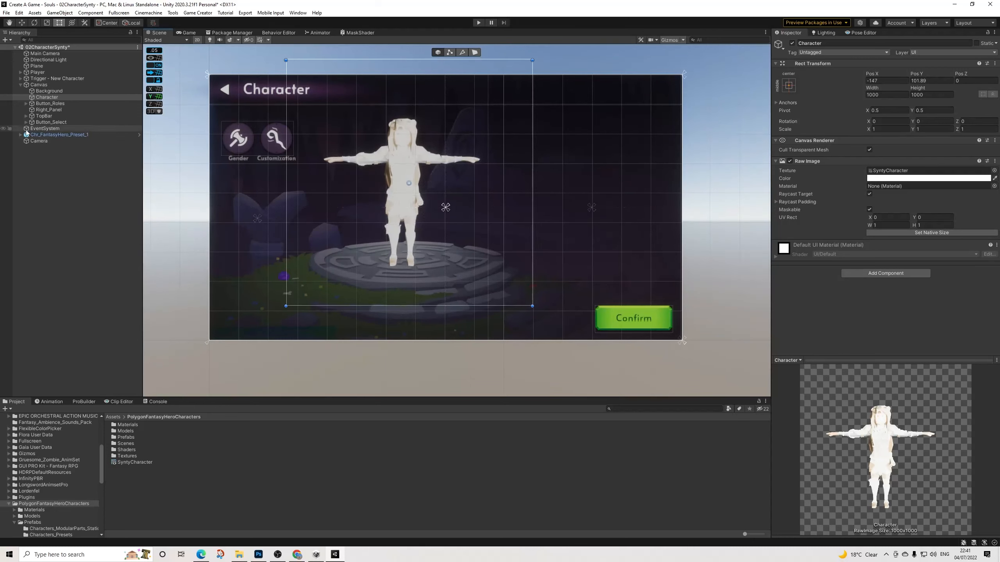
Step: Create a separate UI canvas at the scene root and name it Trigger-CanvasFade
left_click(20, 85)
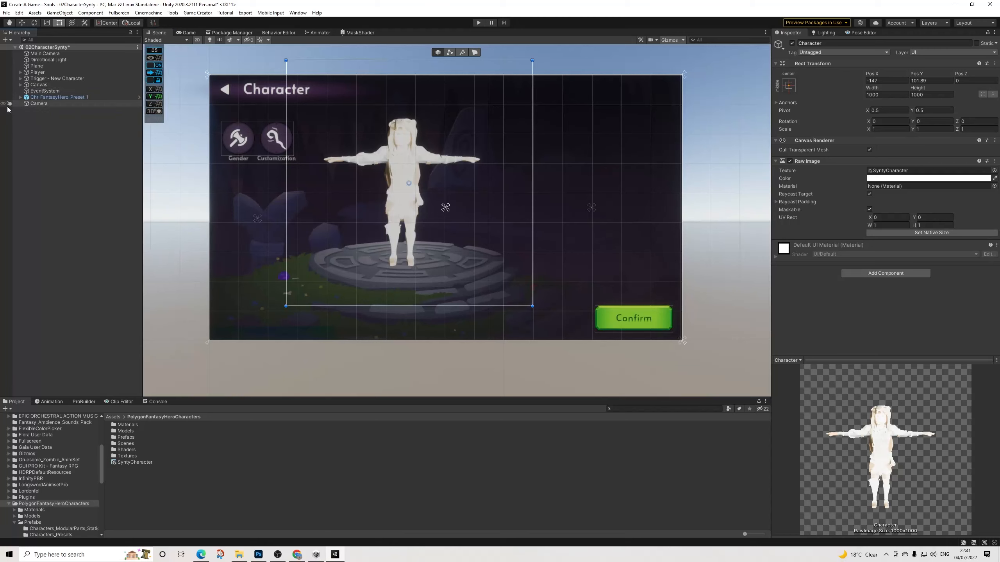
left_click(40, 111)
right_click(43, 111)
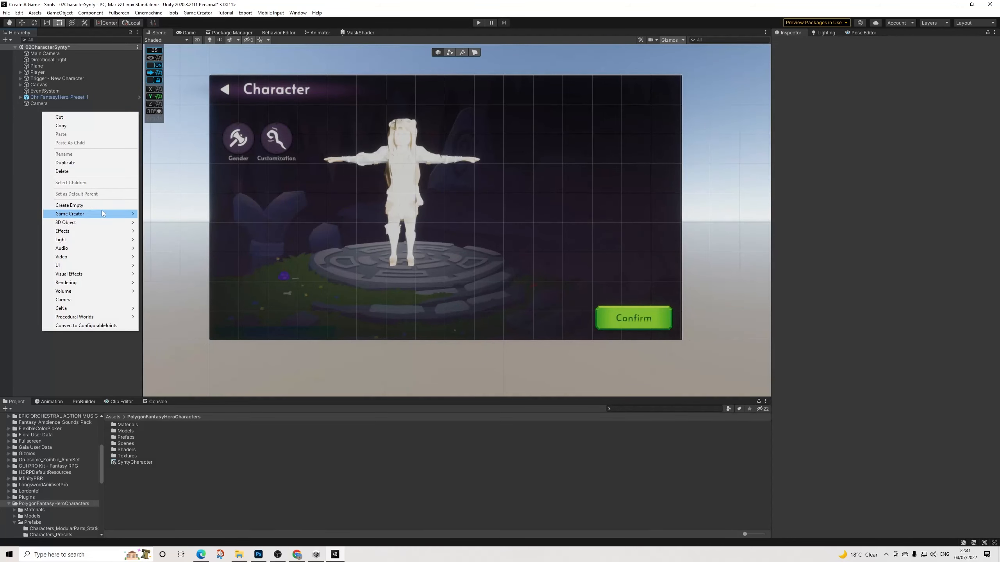
mouse_move(102, 214)
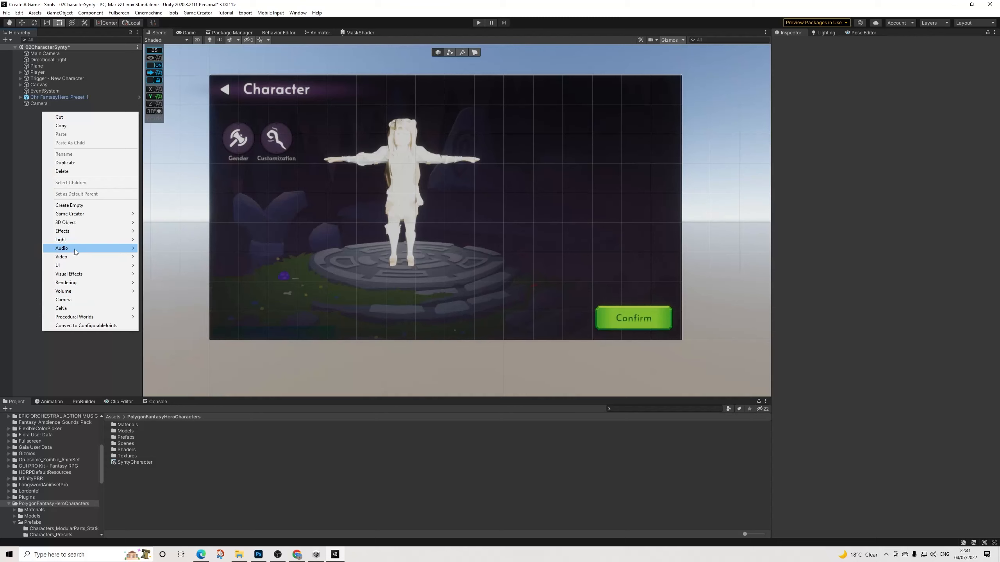
mouse_move(88, 265)
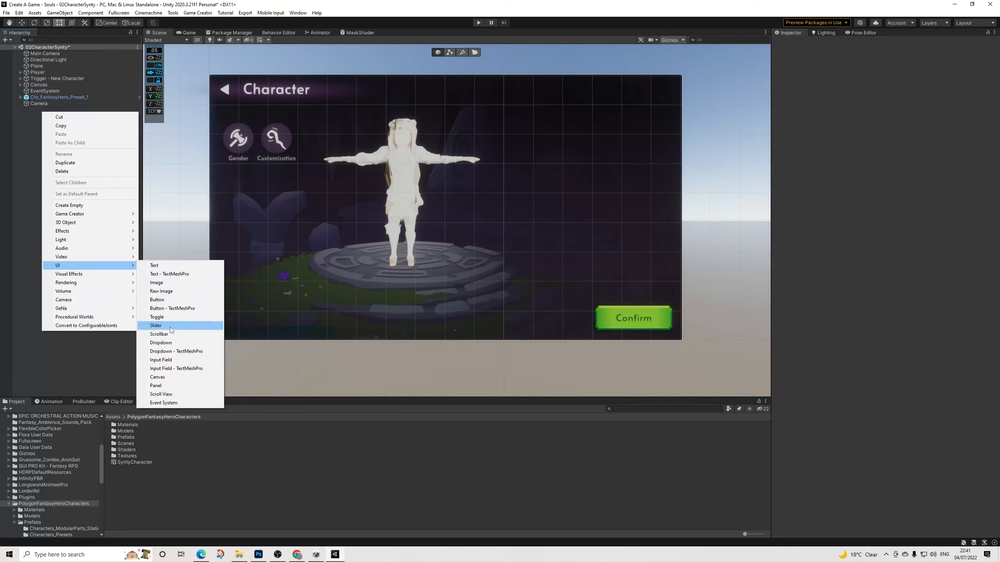
left_click(161, 377)
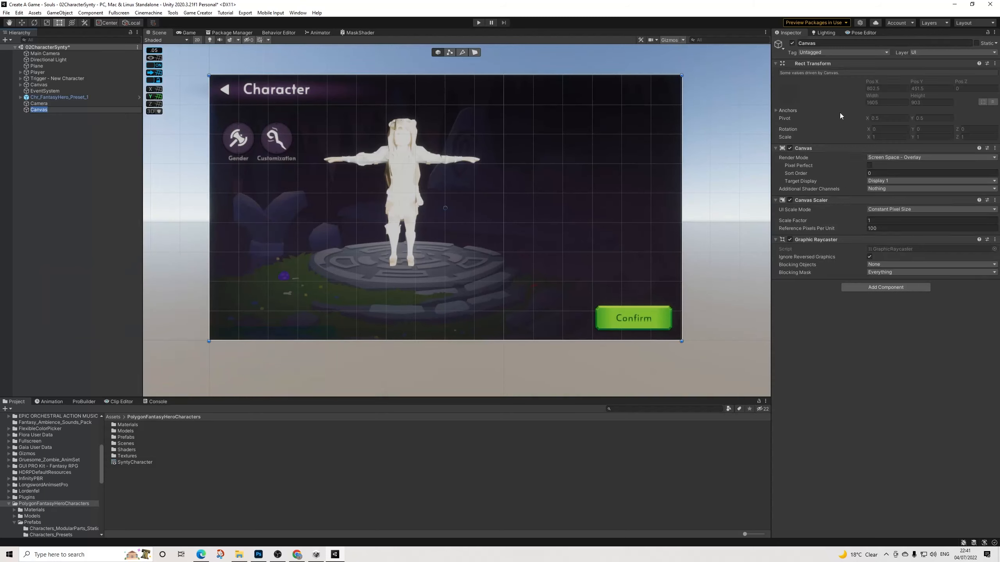
left_click(833, 44)
type("Trigger-Ca")
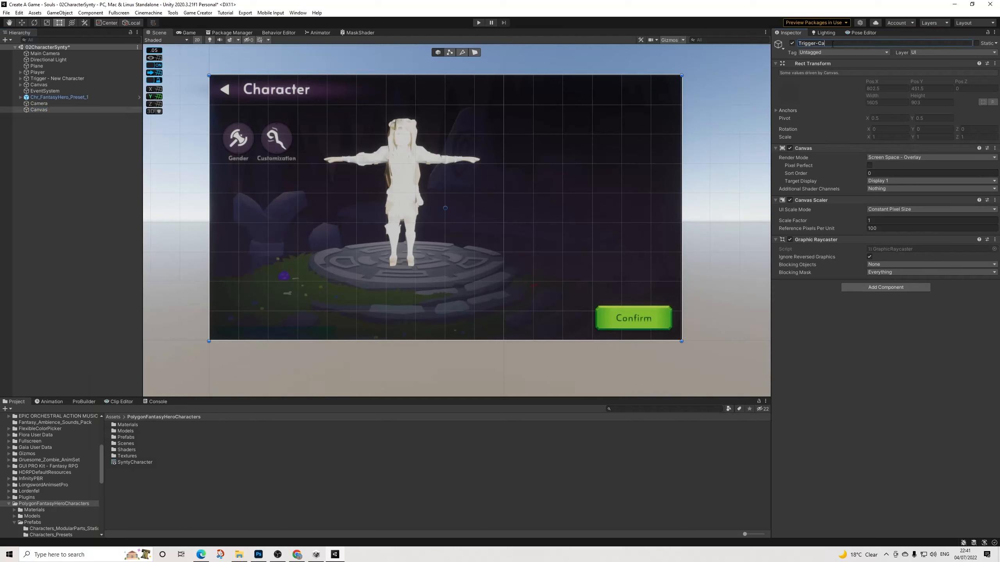
type("nvasFade")
key("Return")
Step: Make Trigger-CanvasFade scale with screen size at a 1920 x 1080 reference resolution and set its sort order to 1
left_click(885, 215)
left_click(888, 225)
left_click(892, 220)
type("1920")
key("Tab")
type("1")
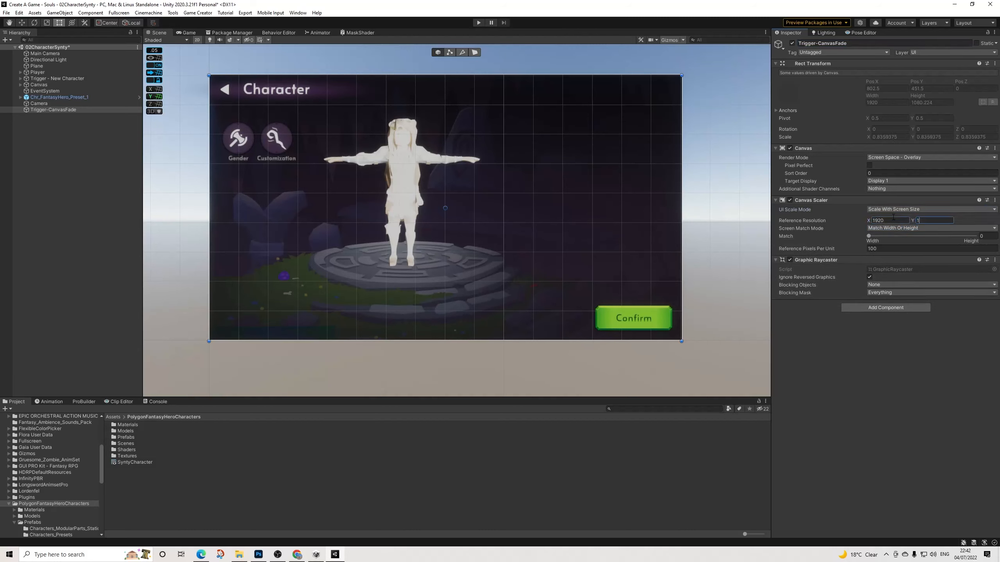
left_click(884, 173)
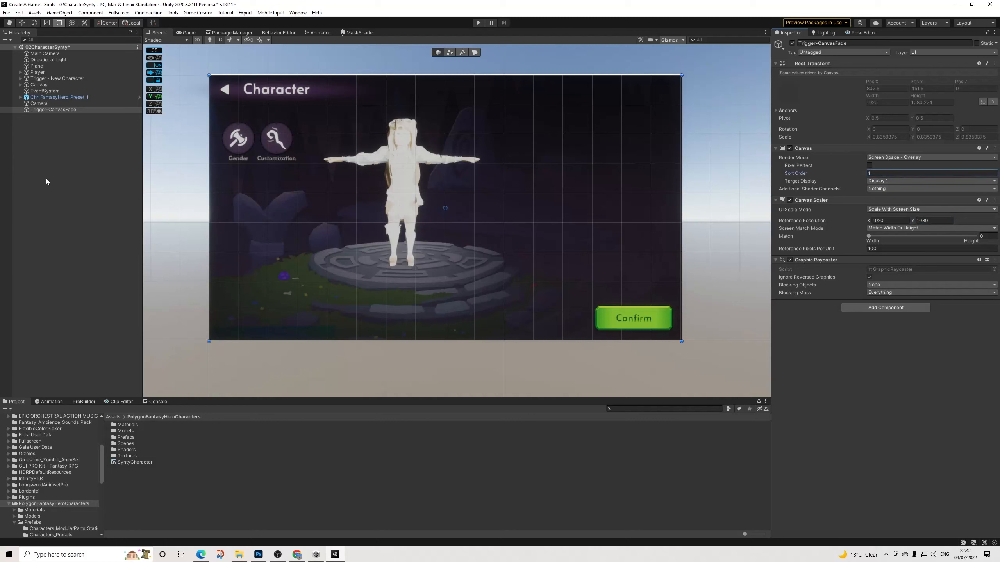
Step: Add a UI Image under Trigger-CanvasFade and set its anchors to stretch both horizontally and vertically
right_click(46, 110)
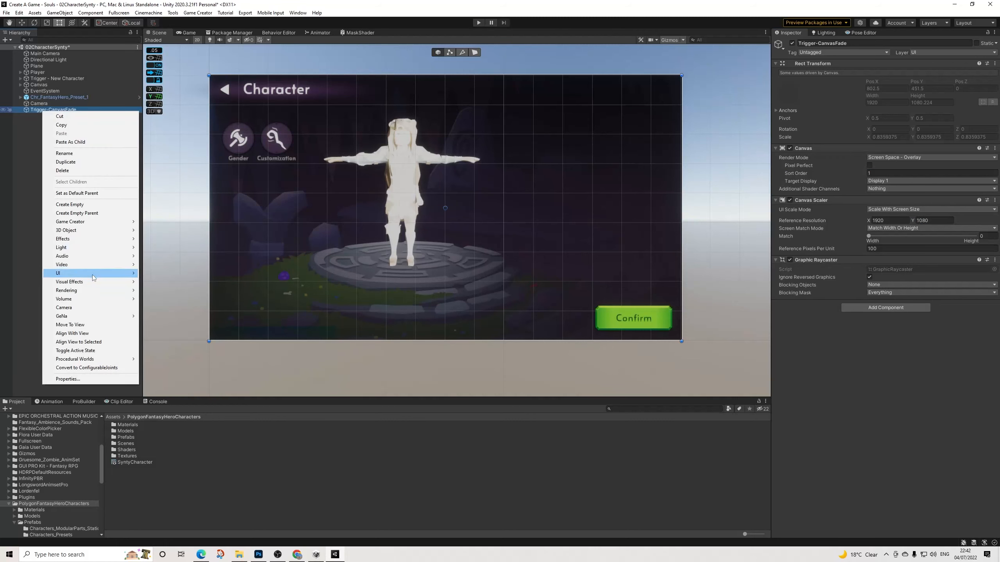
mouse_move(94, 273)
left_click(156, 290)
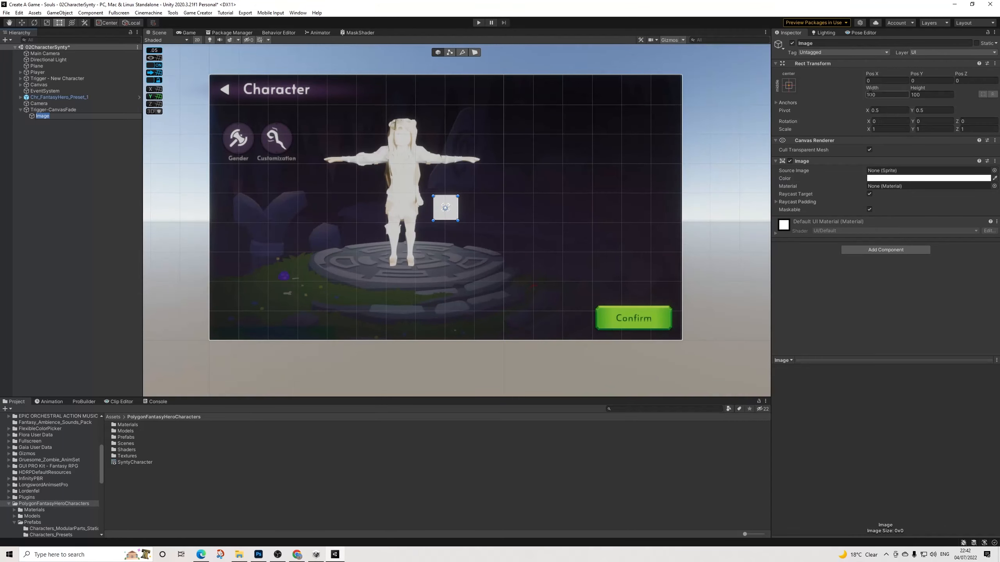
left_click(787, 86)
left_click(873, 203)
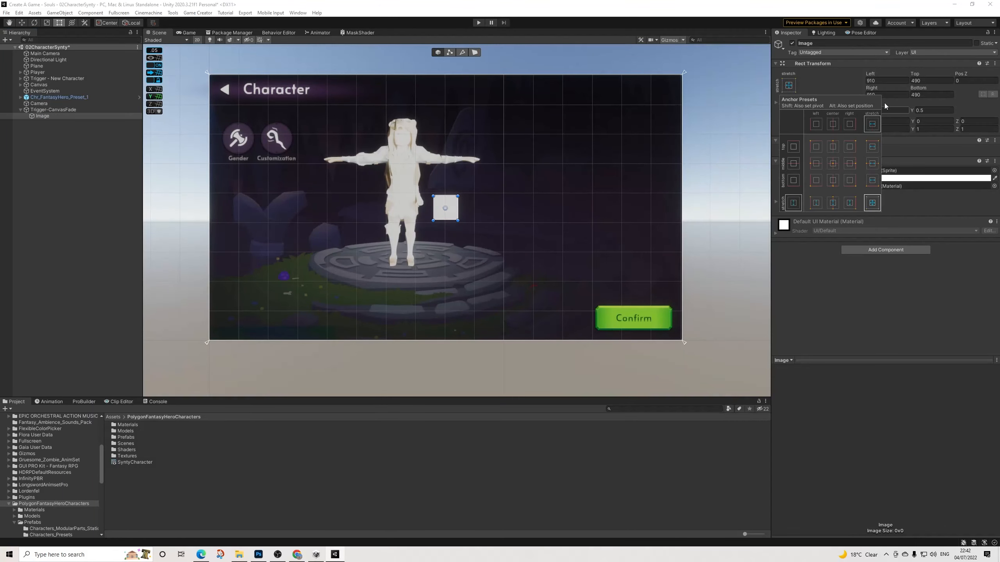
Step: Set the image's left, top, right and bottom offsets to 0 to fill the canvas
left_click(891, 81)
type("0")
key("Tab")
type("0")
key("Tab")
key("Tab")
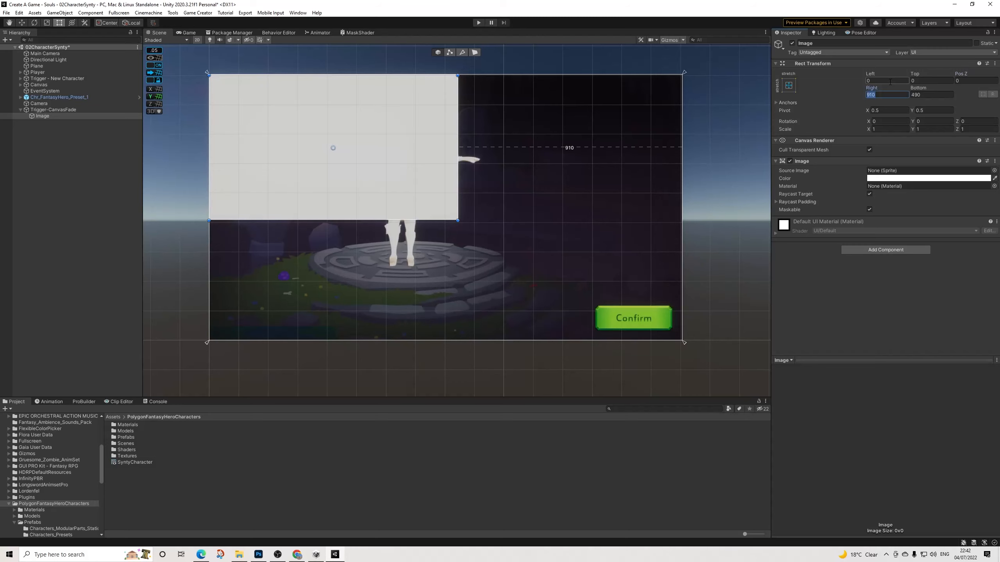
type("0")
key("Tab")
type("0")
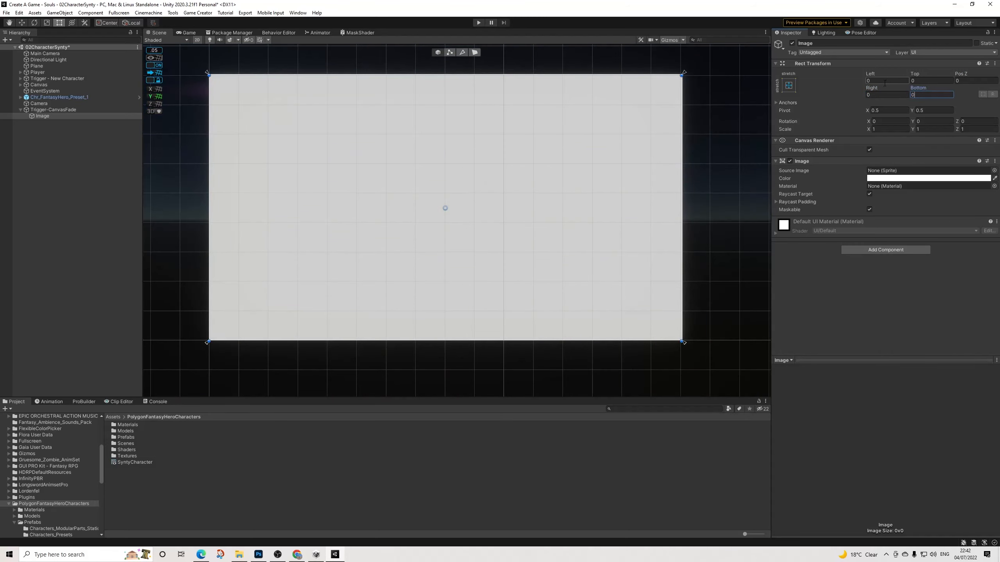
Step: Change the full-screen image's color to opaque black (000000)
left_click(925, 179)
left_click_drag(947, 257, 853, 297)
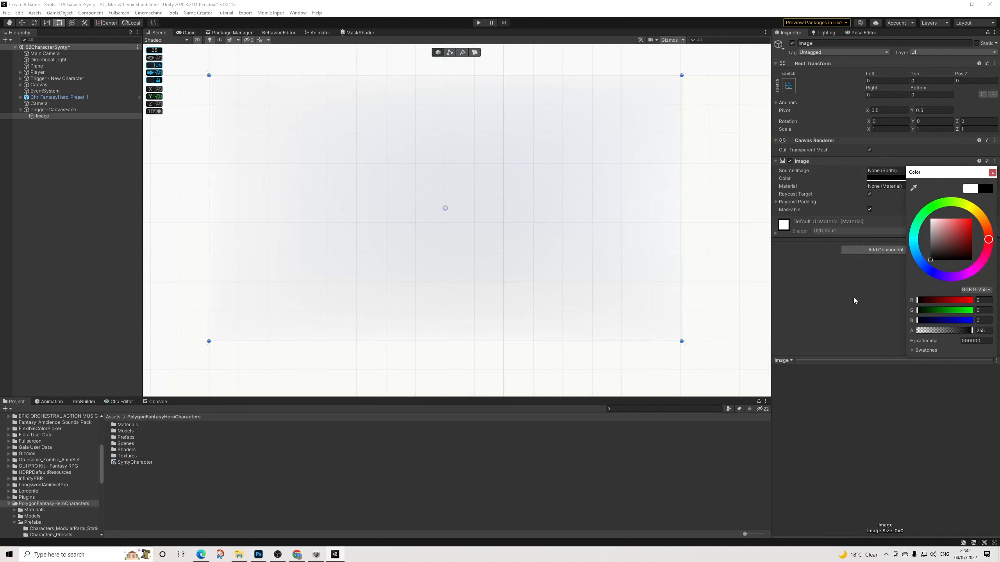
left_click(993, 172)
scroll(310, 104, "down", 2)
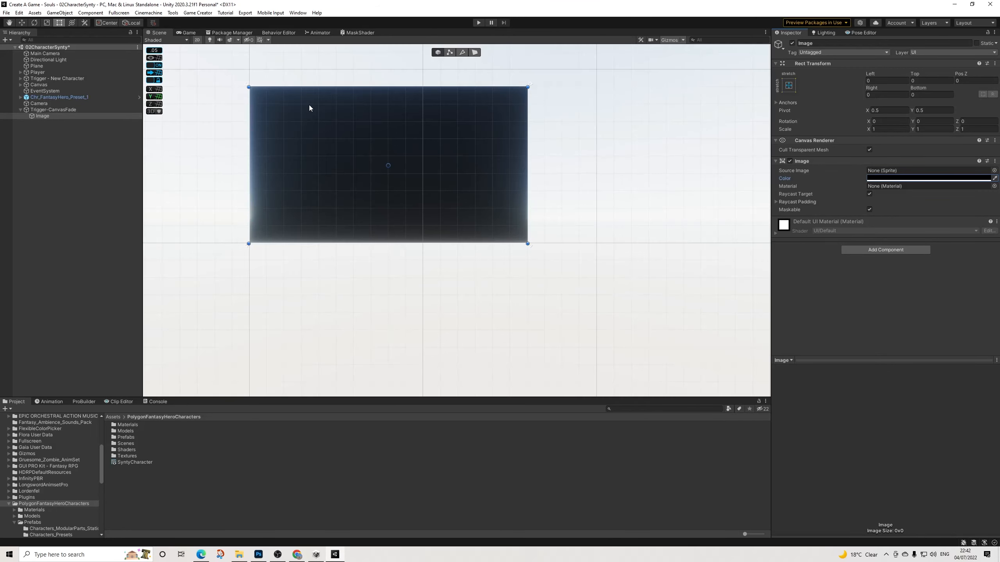
scroll(318, 124, "up", 3)
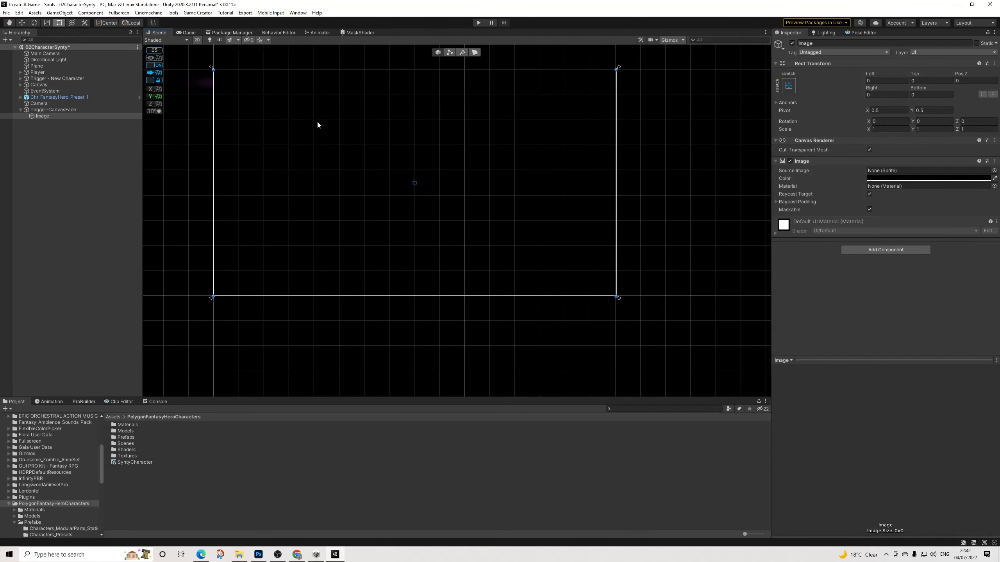
Step: Add a Trigger component and an Actions component to Trigger-CanvasFade, and link the Actions to the On Start trigger
left_click(53, 110)
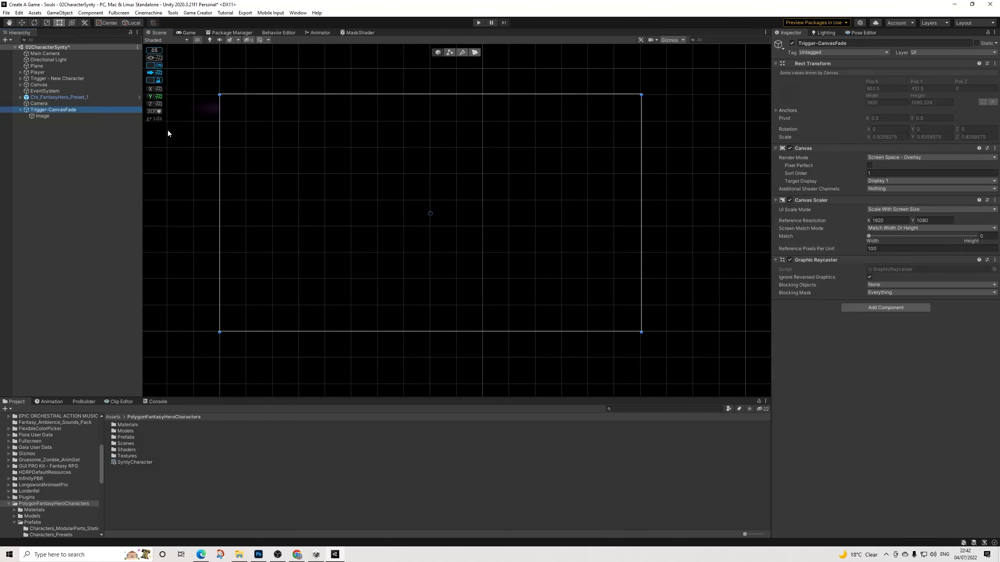
left_click(895, 310)
type("trigger")
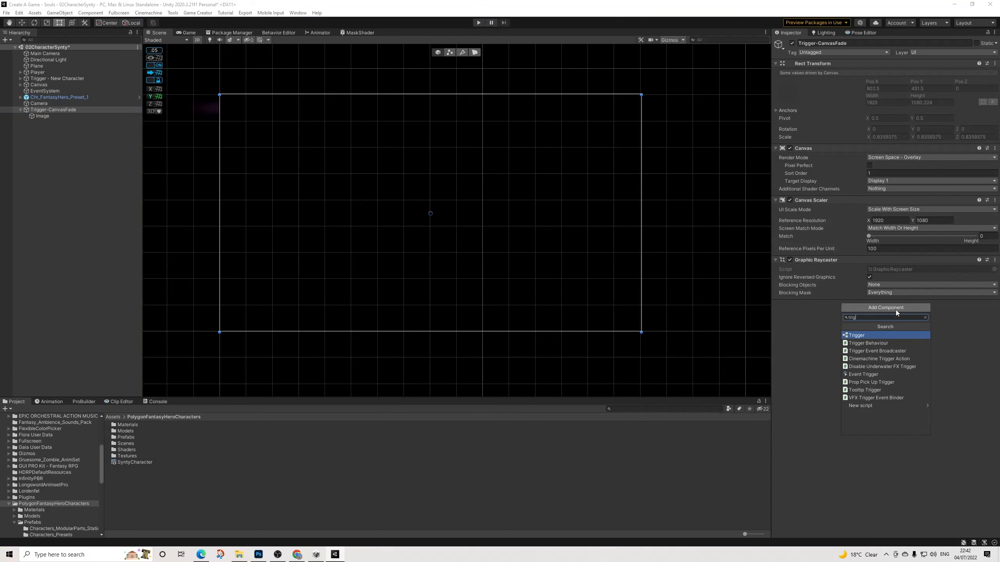
key("Return")
left_click(870, 350)
left_click(866, 371)
left_click(803, 333)
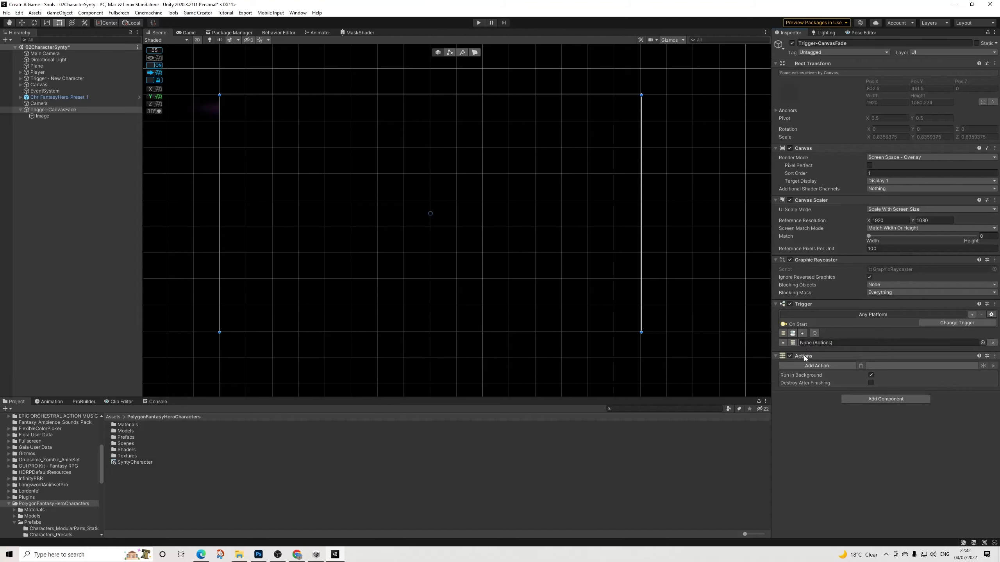
left_click(820, 367)
left_click(886, 418)
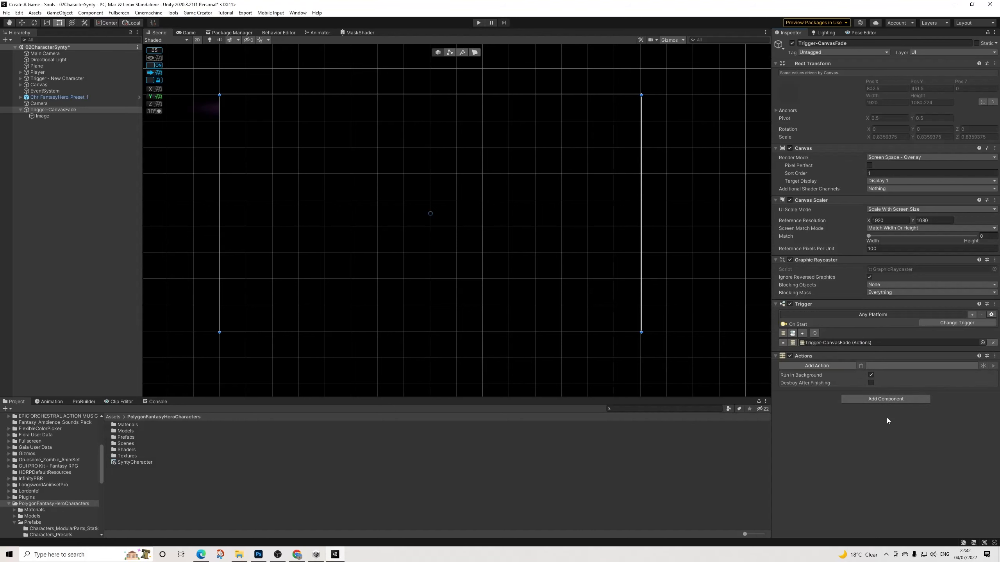
Step: Add a Canvas Group component to Trigger-CanvasFade, move it above the Actions component and collapse it
left_click(887, 400)
type("group")
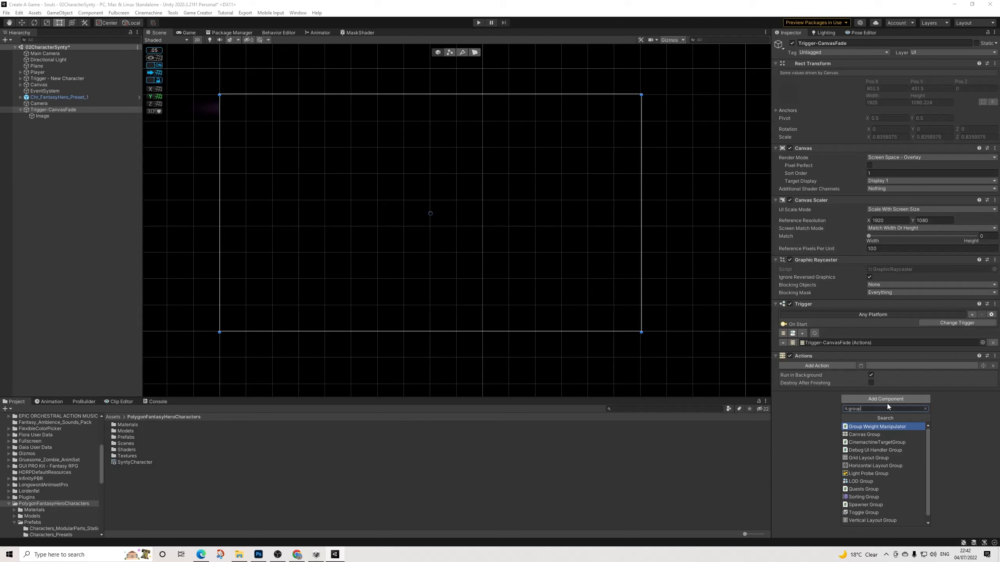
key("Down")
key("Return")
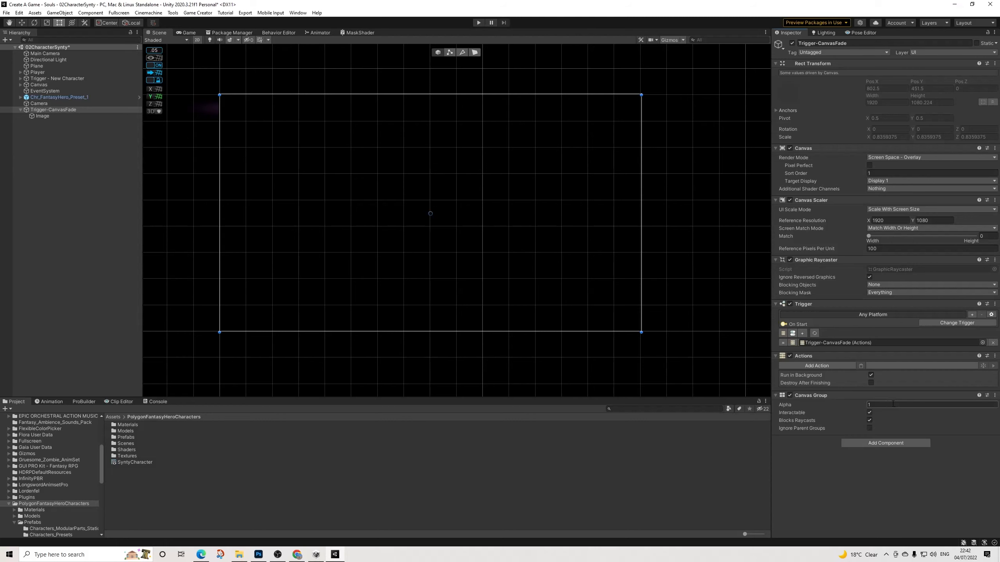
right_click(984, 397)
left_click(934, 423)
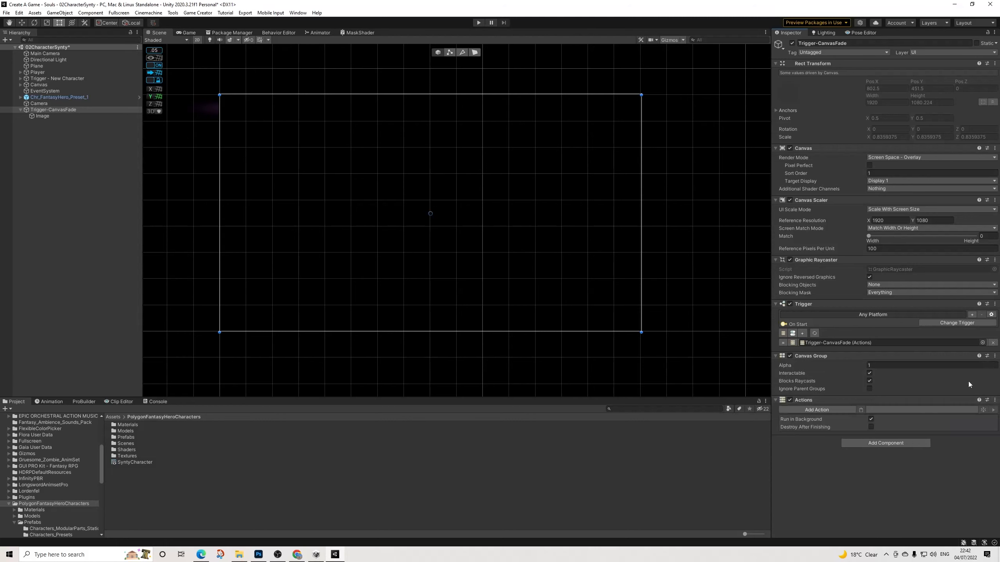
left_click(992, 356)
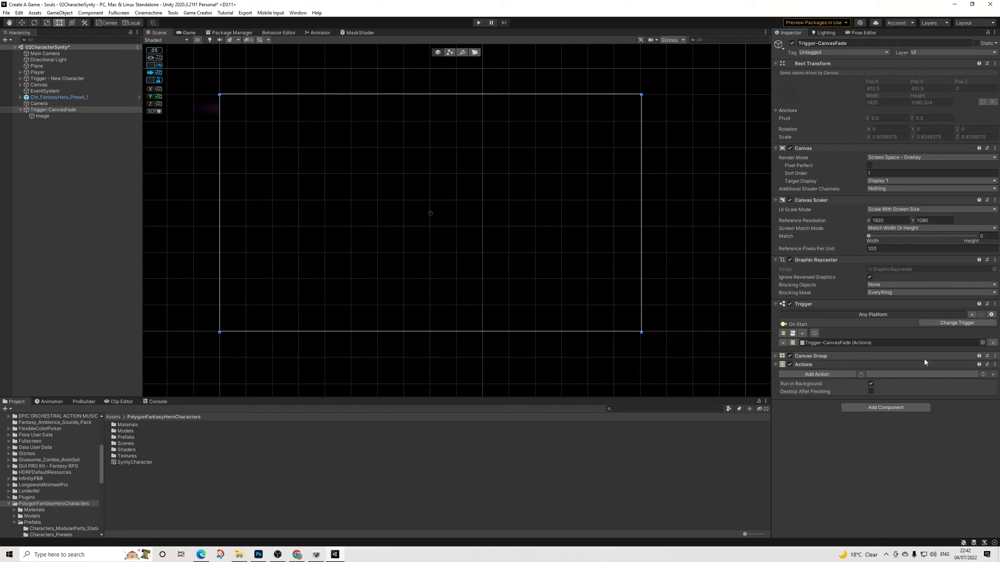
Step: Move the Canvas Group above the Trigger component, set its alpha to 0 and turn off Interactable and Blocks Raycasts
left_click(821, 356)
left_click(992, 356)
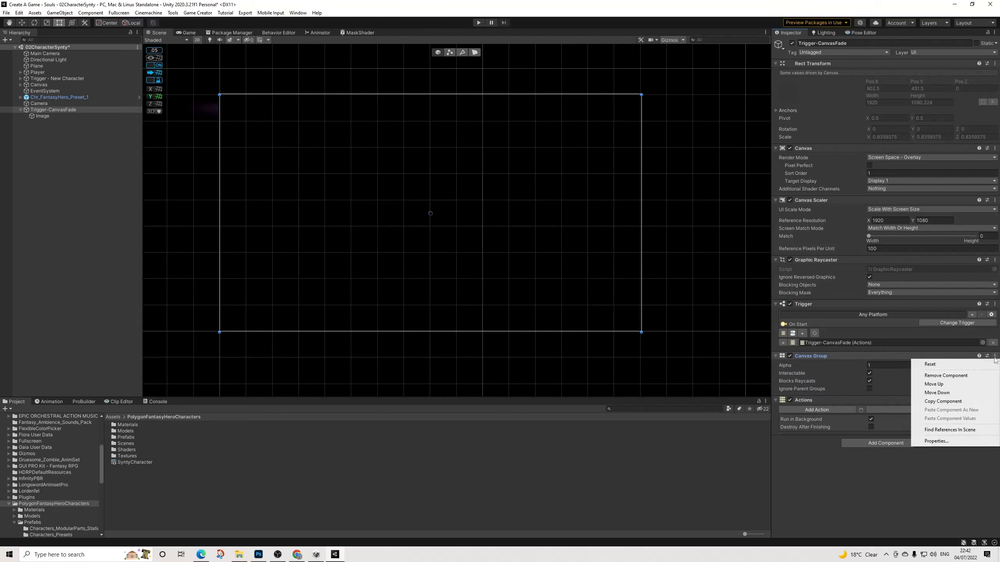
left_click(936, 383)
left_click(881, 313)
type("0")
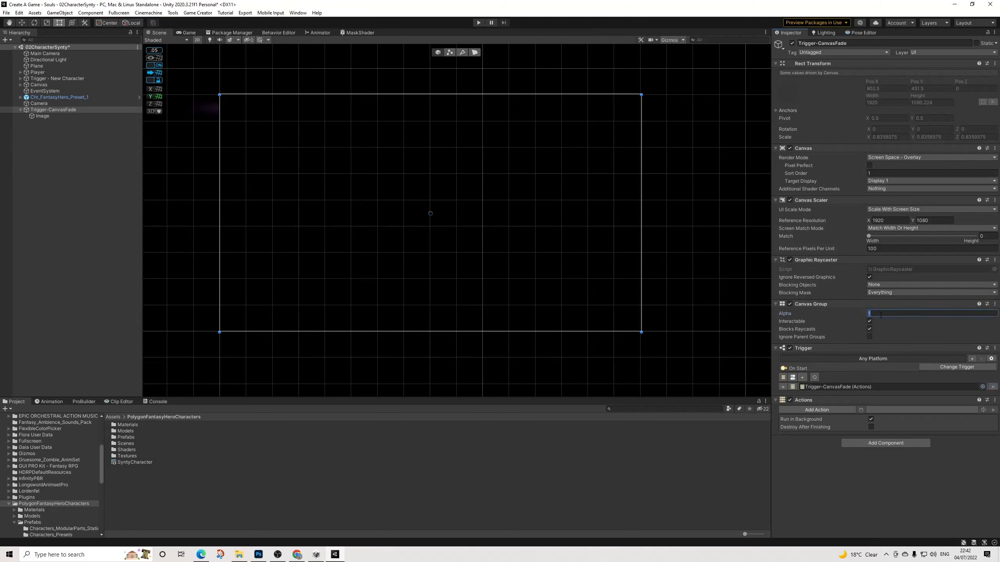
left_click(871, 321)
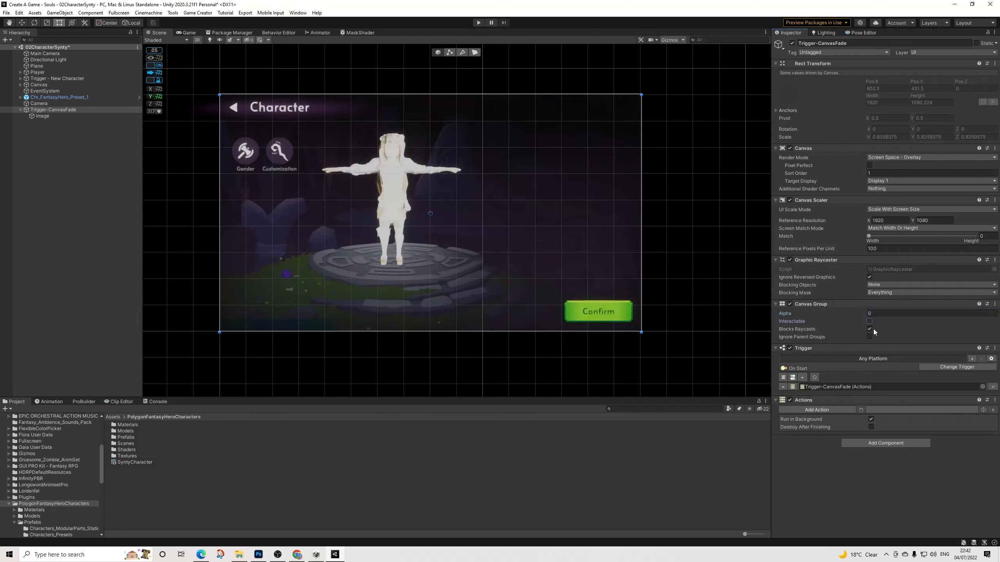
left_click(869, 329)
Step: Add a Canvas Group action to the Actions component and assign Trigger-CanvasFade as its target canvas group
left_click(817, 409)
type("canvas")
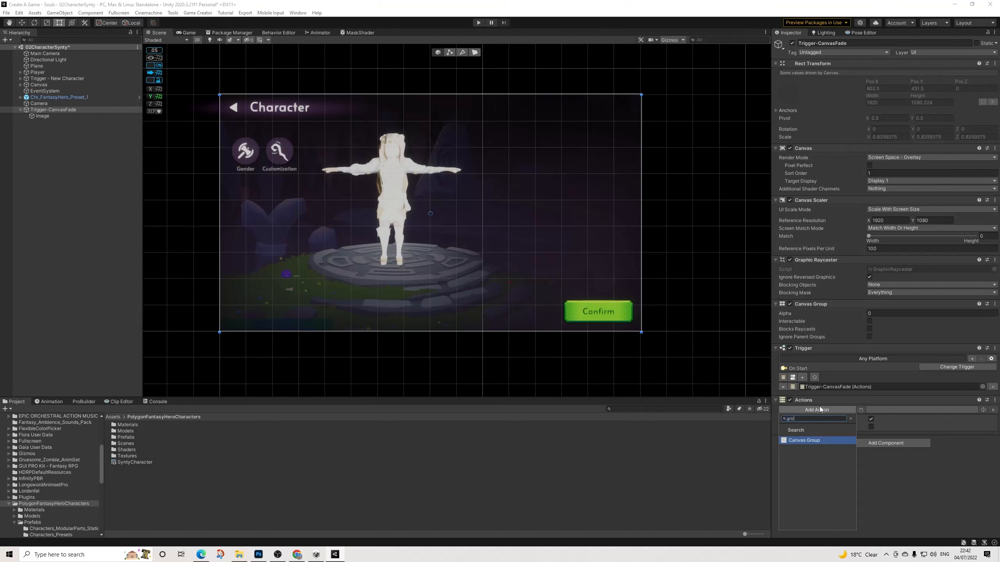
key("Return")
left_click_drag(54, 110, 886, 418)
Step: Set the canvas group action to duration 0 and alpha 1, with Interactible and Block Raycasts turned off
left_click(993, 426)
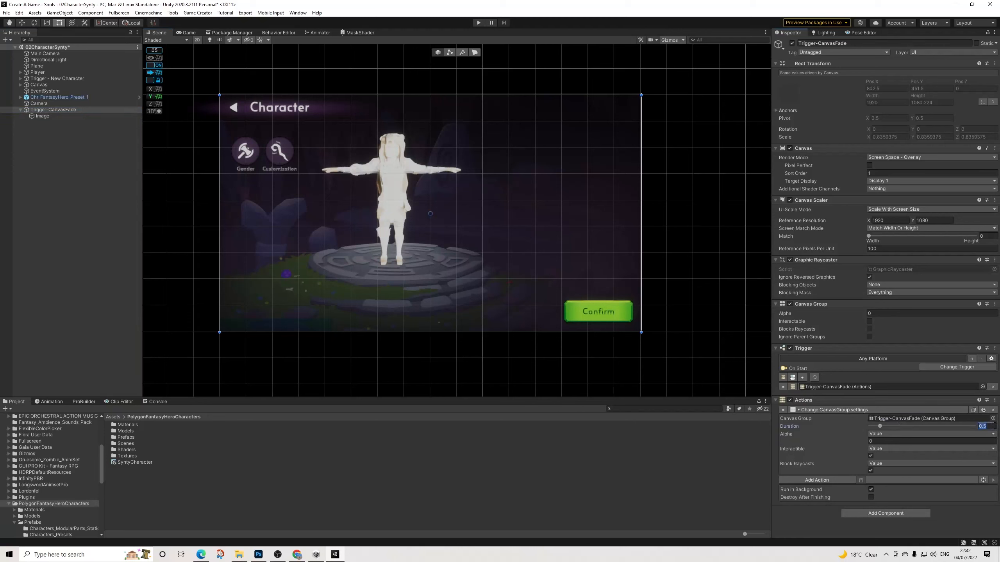
type("0")
left_click(888, 441)
left_click(871, 456)
Step: Add a Wait action after the canvas group action and set its wait time to 1 second
left_click(849, 481)
type("wa")
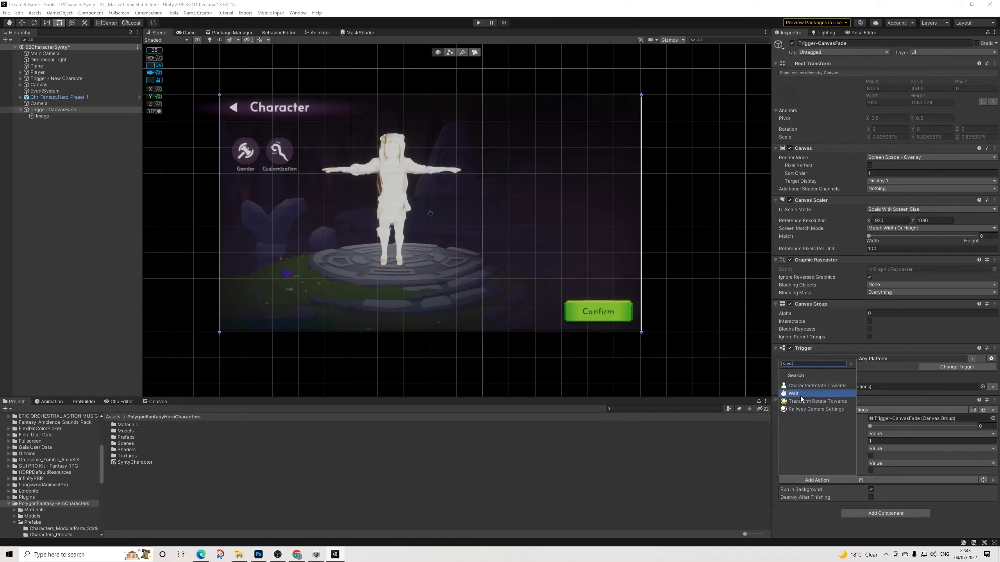
left_click(793, 393)
left_click(878, 488)
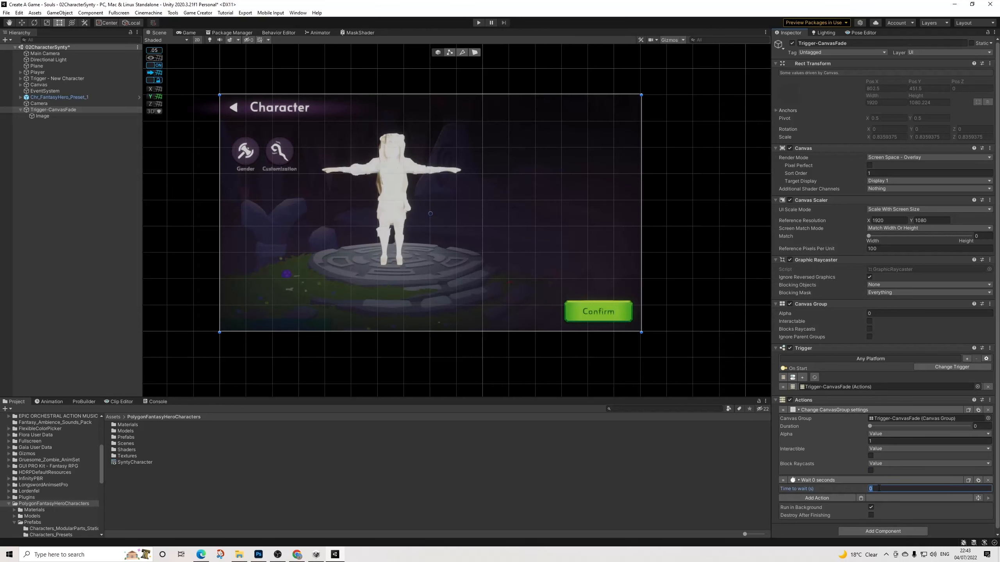
type("1")
Step: Add a second canvas group action for Trigger-CanvasFade after the wait, with alpha 0 and duration 0.5
left_click(861, 499)
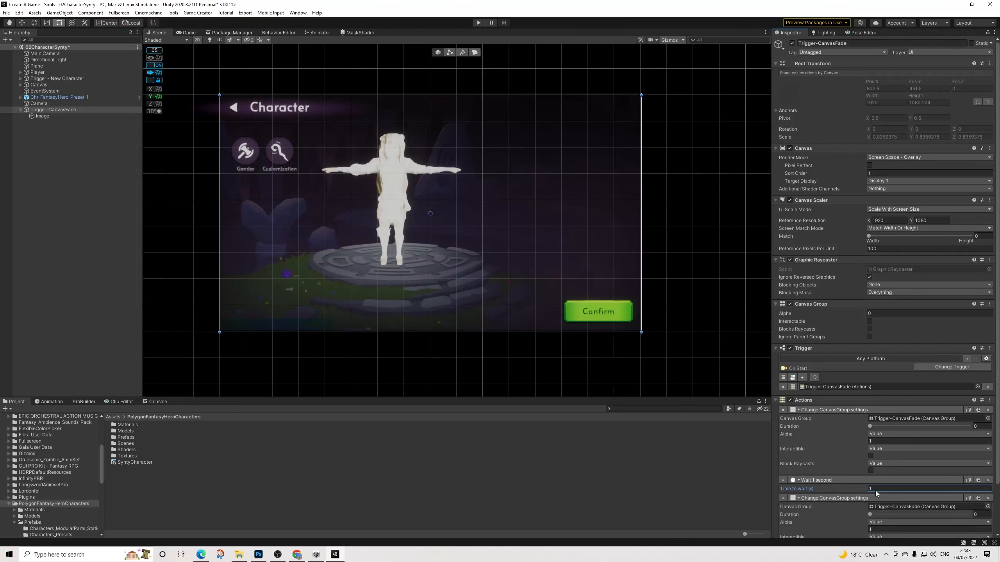
left_click(913, 460)
left_click(877, 459)
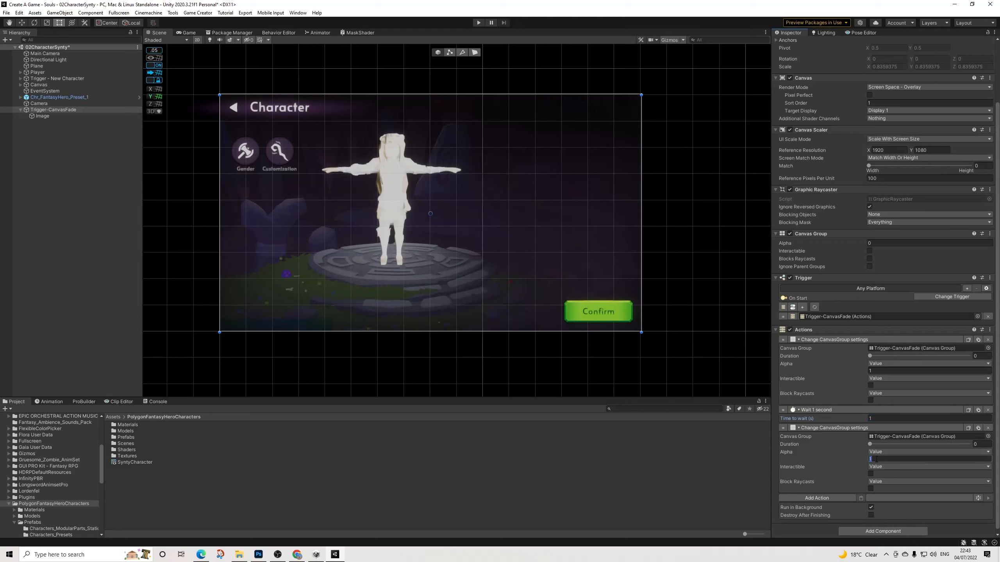
type("0")
left_click(982, 444)
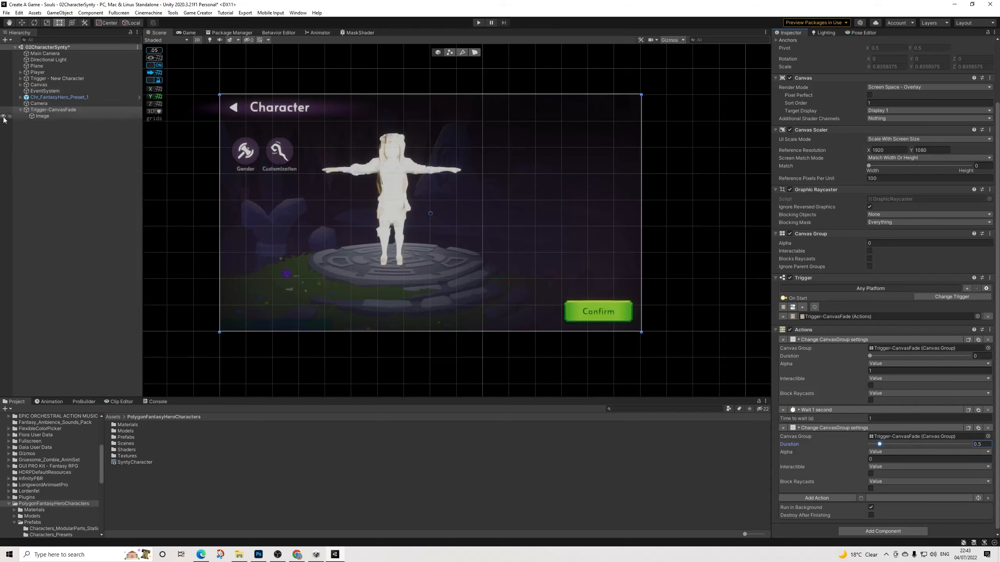
Step: Disable scene picking for Trigger-CanvasFade, collapse it and move it directly above Canvas in the hierarchy
left_click(22, 109)
left_click(21, 110)
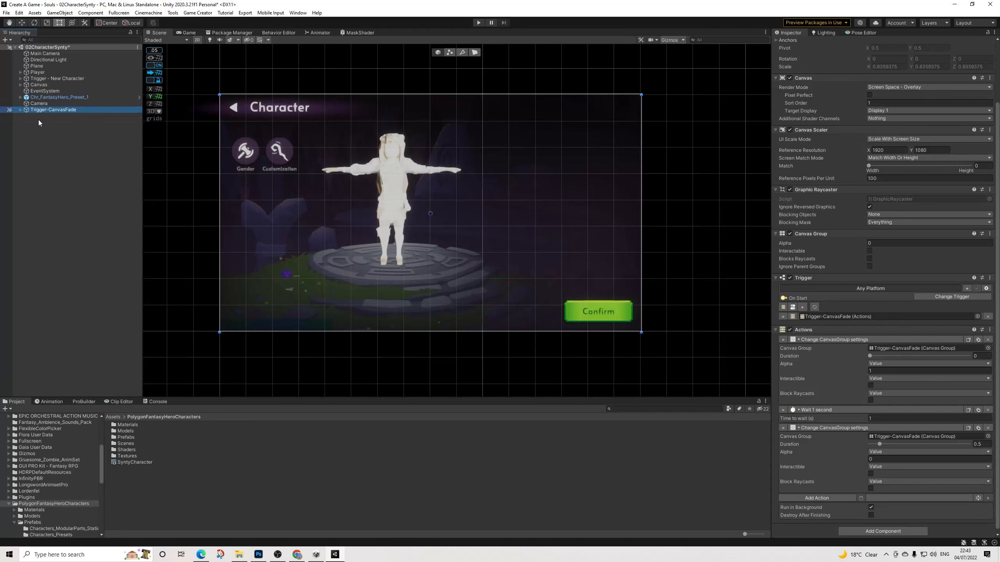
left_click(188, 148)
left_click(46, 110)
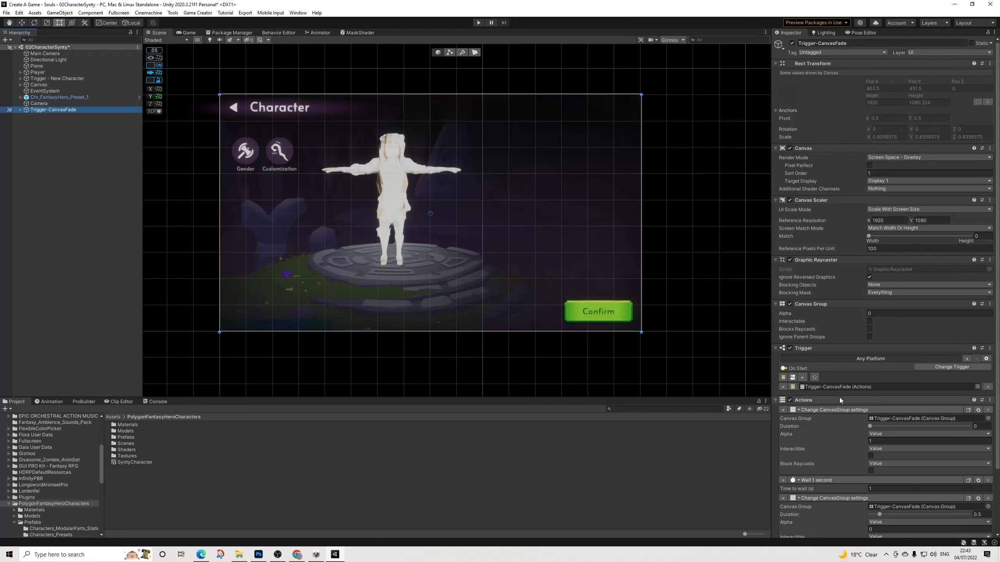
scroll(842, 413, "down", 3)
scroll(837, 377, "up", 3)
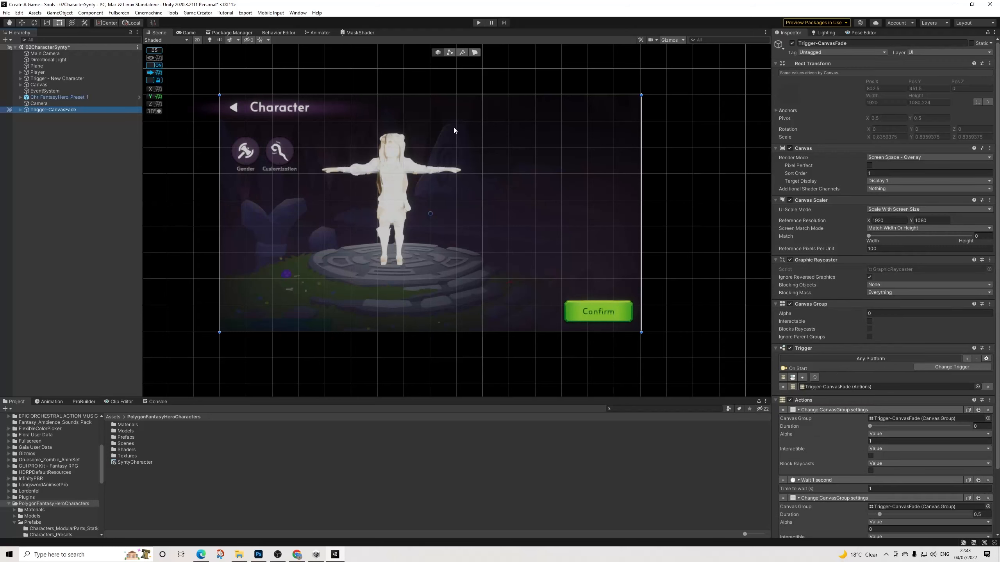
left_click_drag(46, 109, 48, 82)
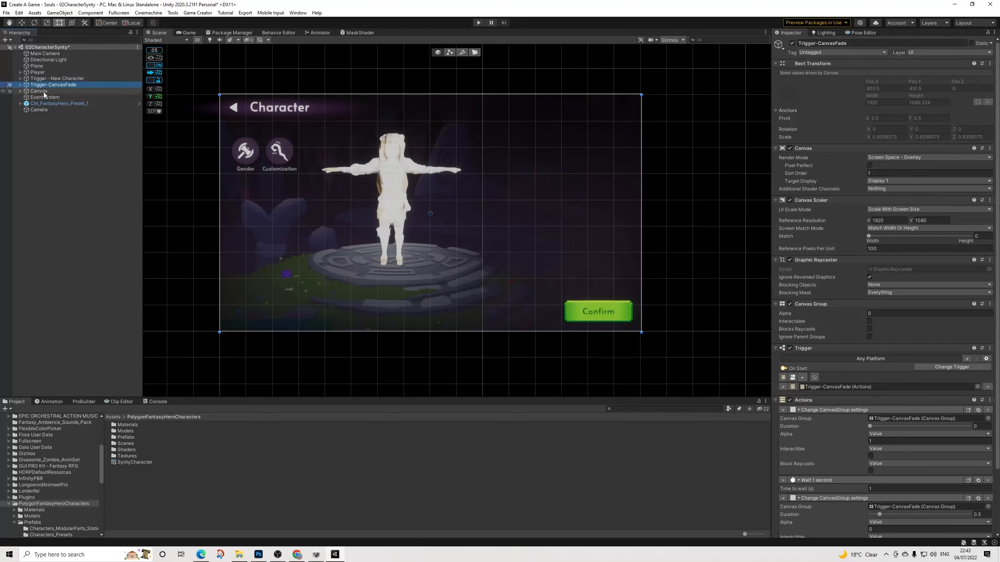
Step: Create an empty separator object named with a row of dashes and place it between EventSystem and Canvas in the hierarchy
right_click(50, 134)
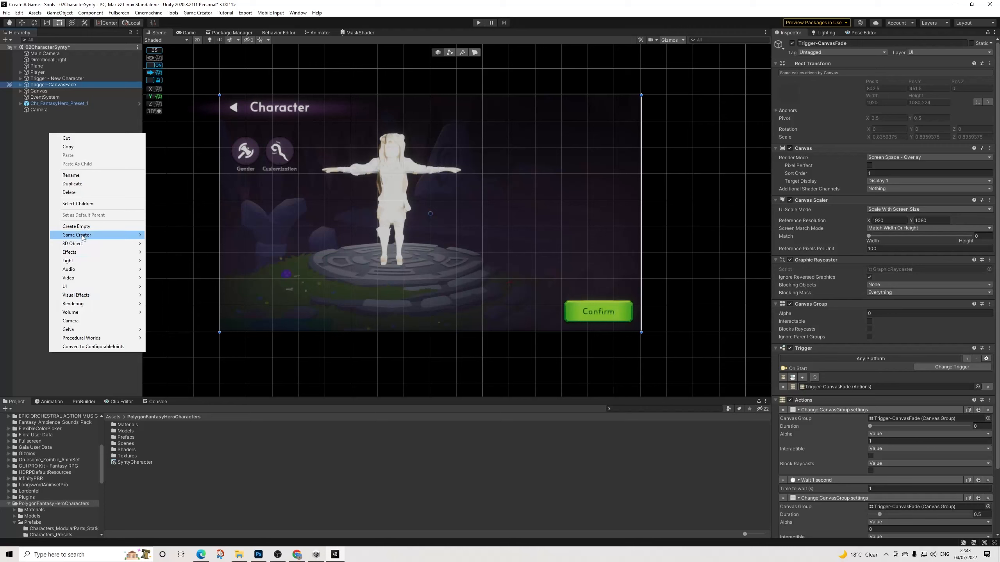
left_click(77, 226)
type("--------------------------")
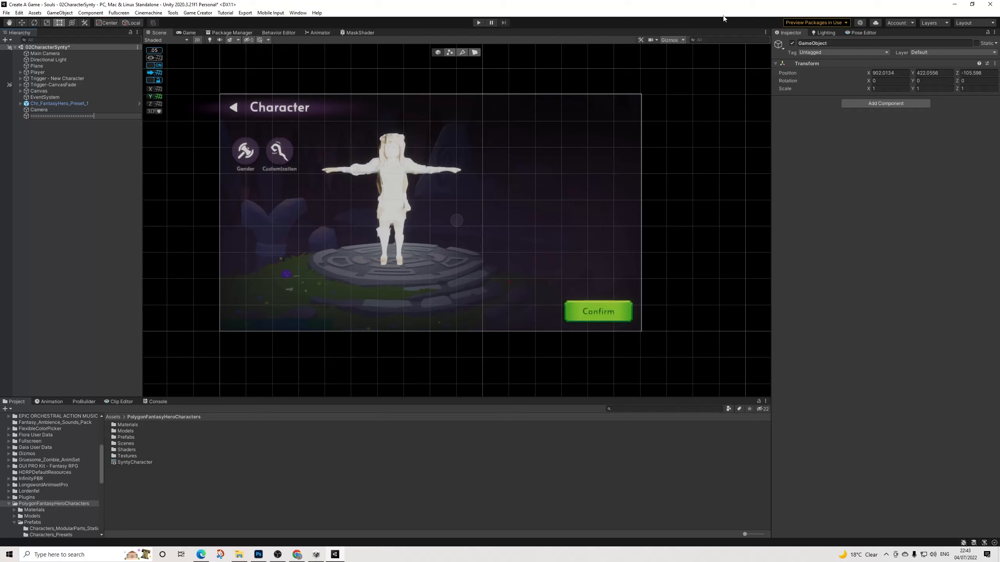
key("Return")
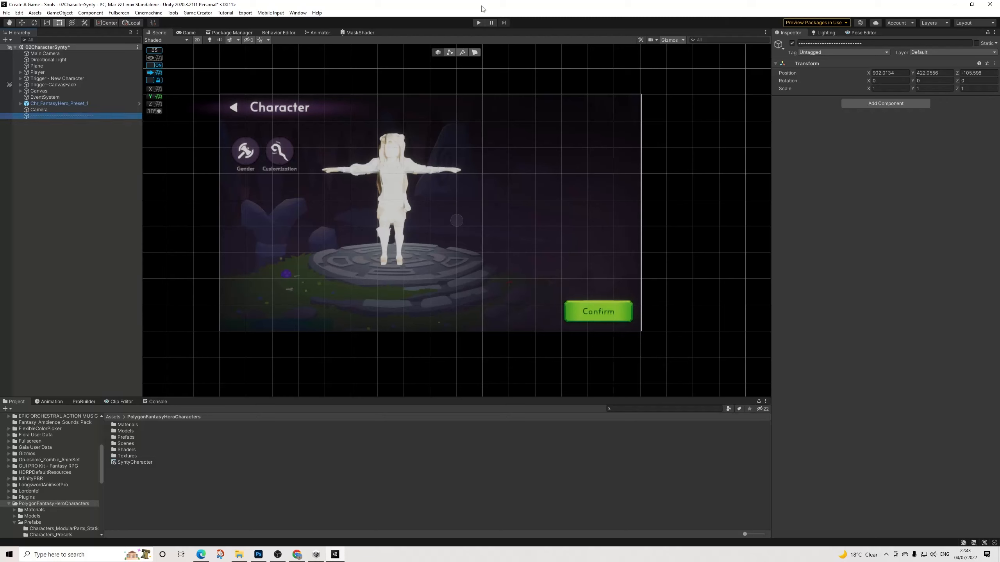
mouse_move(47, 116)
left_mouse_down()
mouse_move(43, 90)
mouse_move(41, 107)
left_mouse_up()
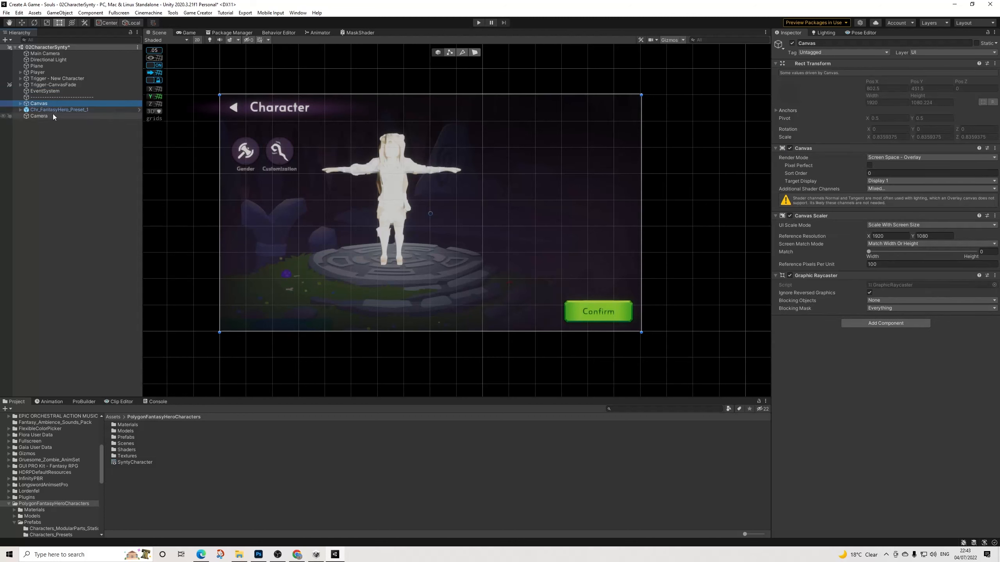
Step: Delete the Chr_FantasyHero_Preset_1 object from the scene
left_click(47, 111)
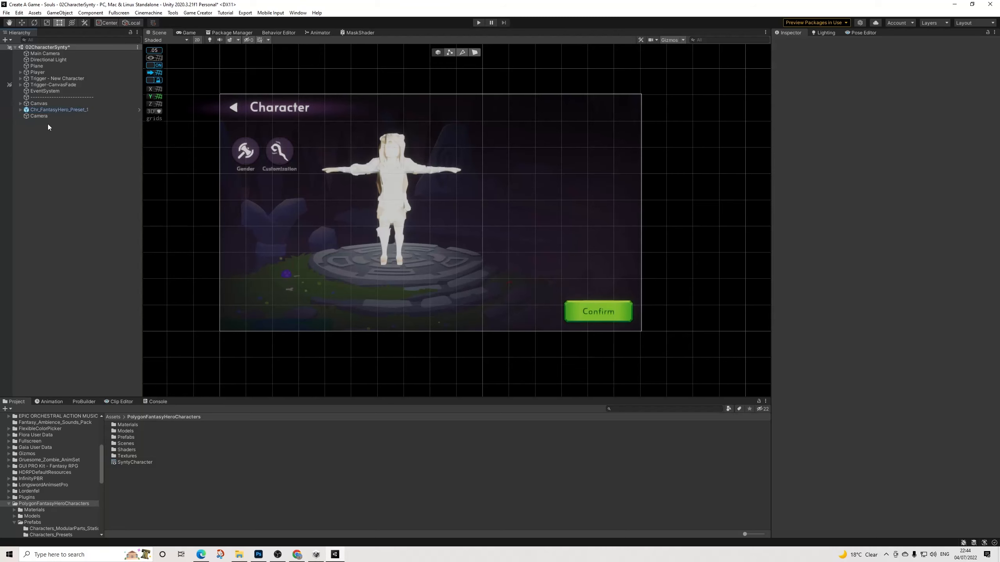
key("Delete")
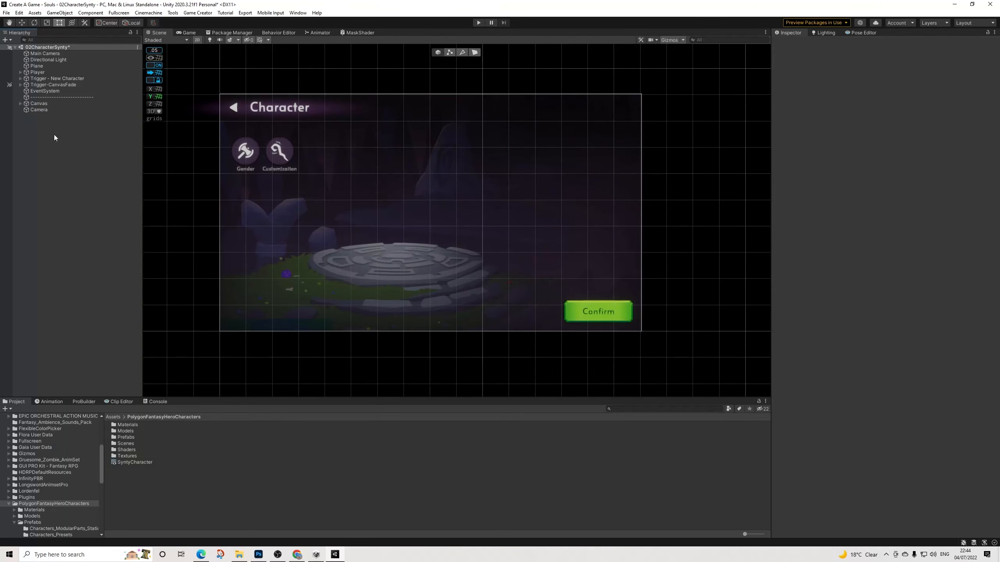
Step: Create a Sky and Fog Volume in the scene and remove its Physically Based Sky override
right_click(54, 134)
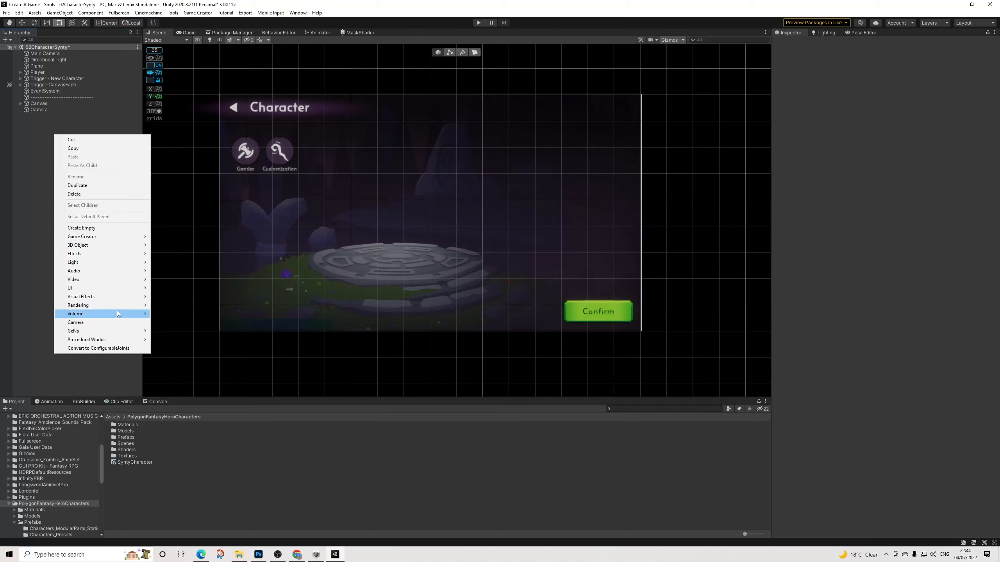
mouse_move(129, 314)
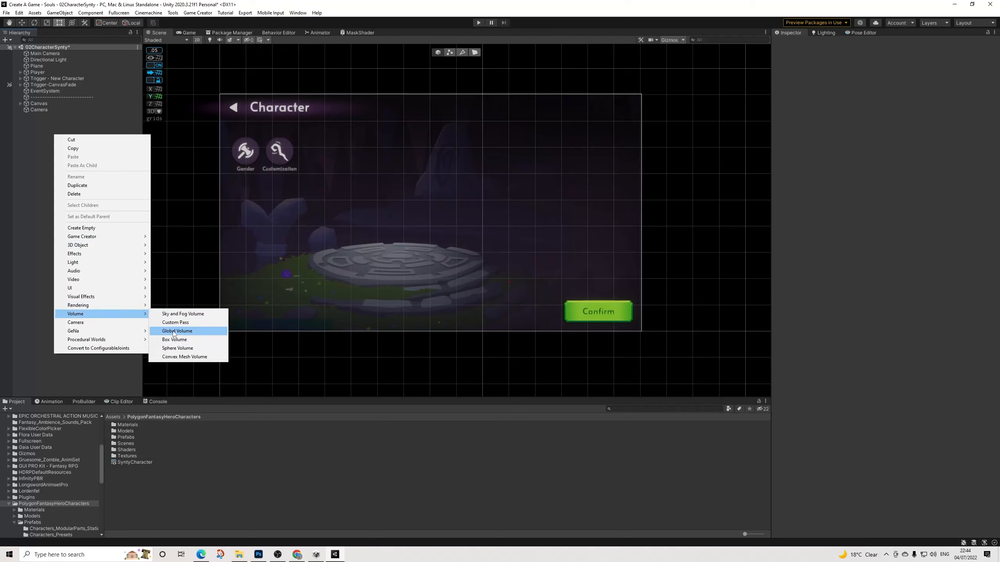
left_click(183, 314)
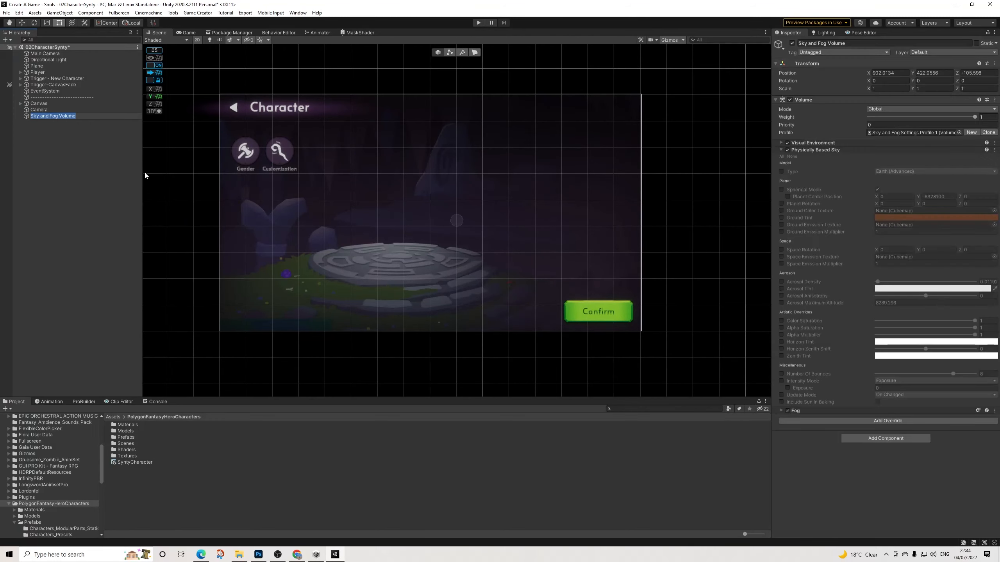
left_click(994, 150)
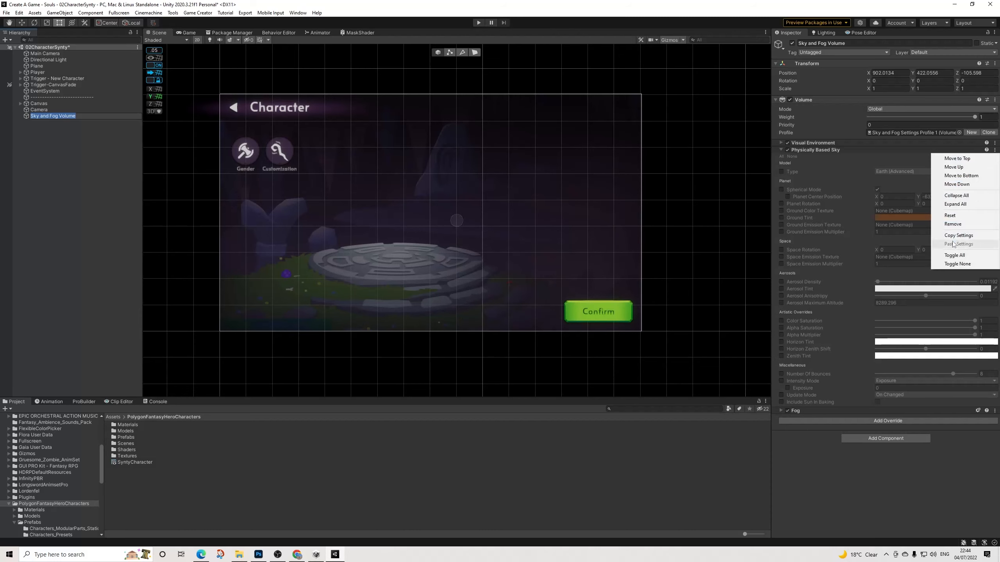
left_click(952, 223)
Step: Set the volume's Visual Environment sky type to HDRI Sky and collapse the override
left_click(810, 143)
left_click(905, 164)
left_click(901, 192)
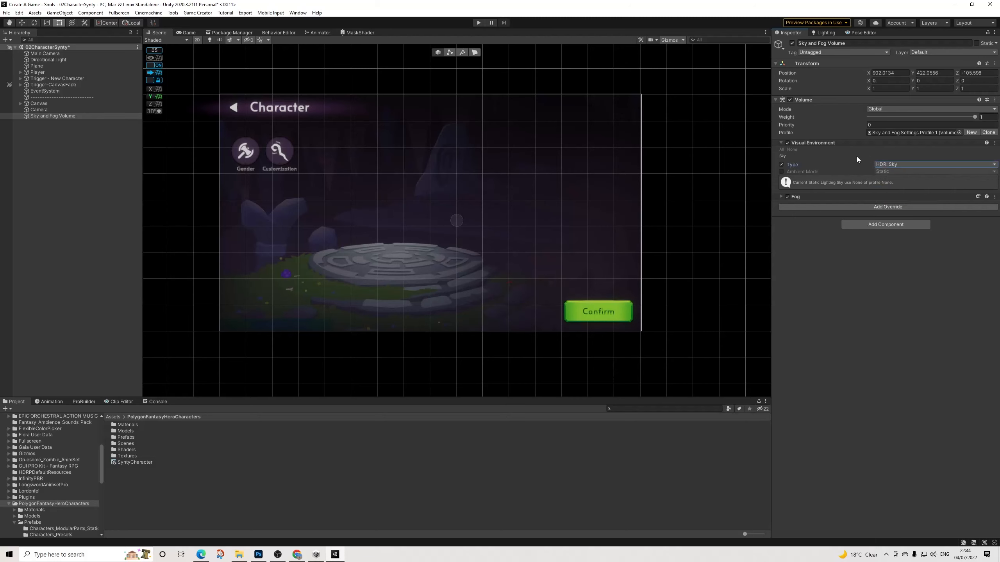
left_click(807, 144)
Step: Turn on lighting in the Scene view and remove the Fog override from the volume
left_click(210, 40)
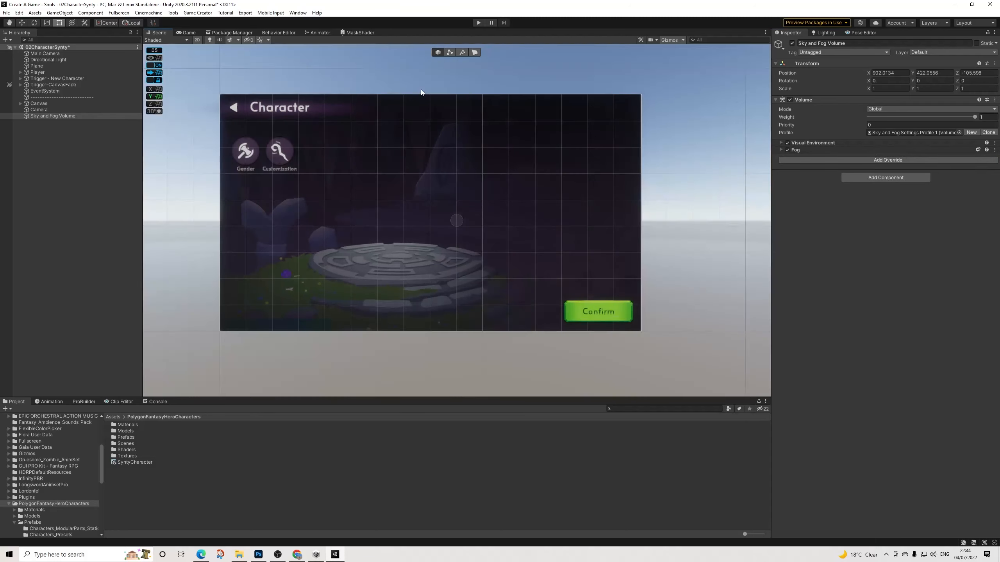
left_click(968, 159)
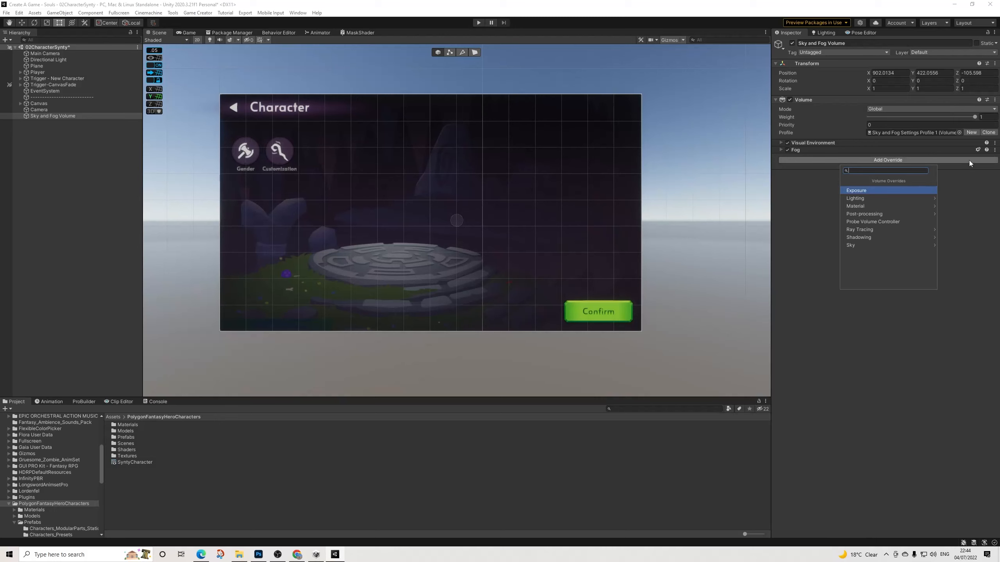
left_click(995, 150)
left_click(952, 224)
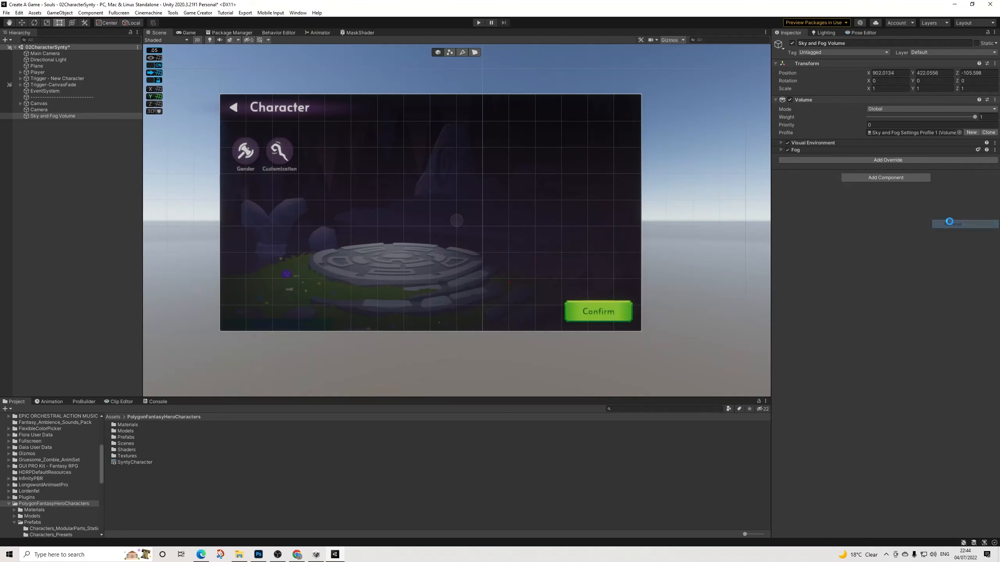
Step: Add an Exposure override to the volume and enable its Mode (Fixed) and Fixed Exposure settings
left_click(876, 153)
type("exp")
key("Return")
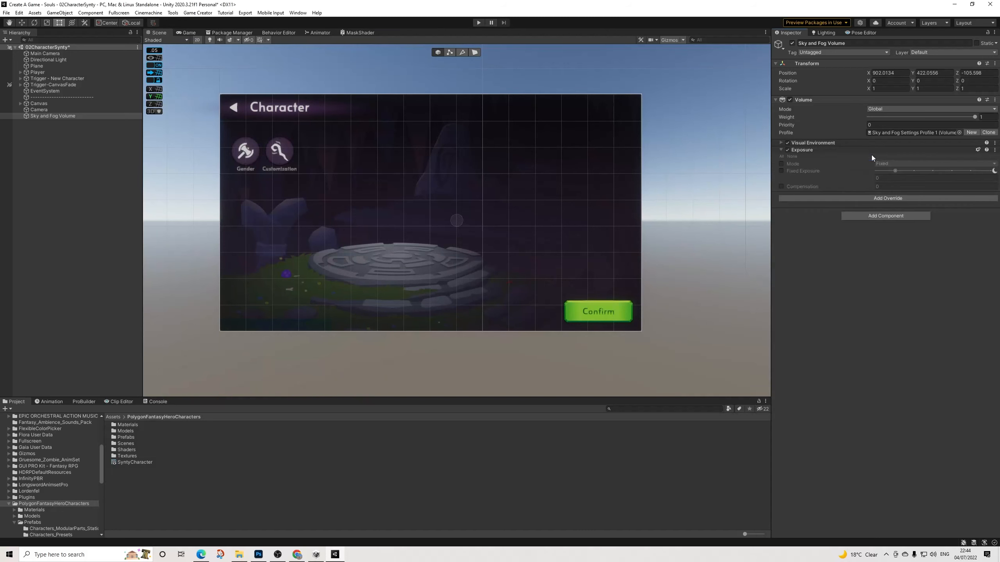
left_click(782, 165)
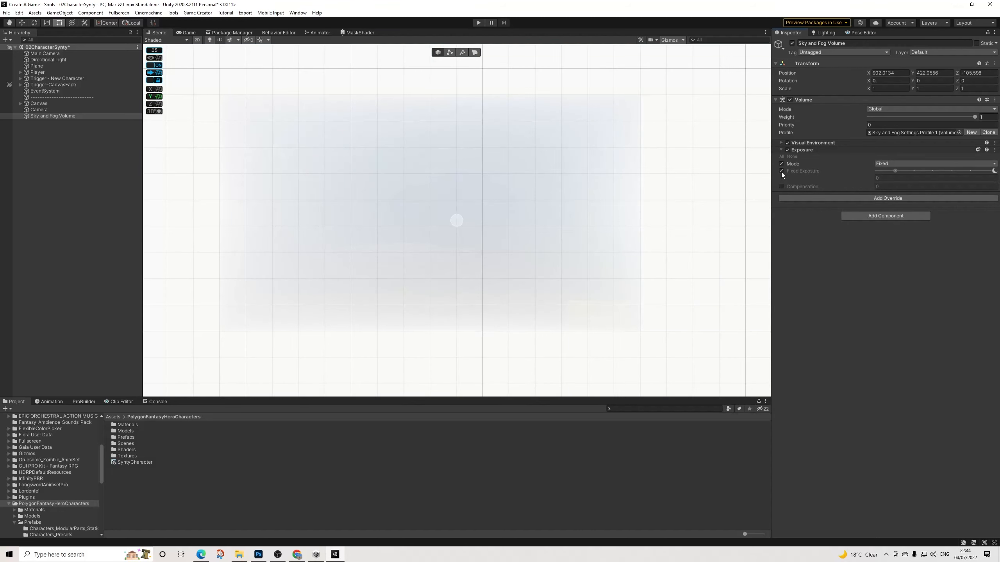
Step: Place the Chr_FantasyHero_Preset_1 prefab from the Prefabs/Characters_Presets folder into the scene hierarchy
left_click(37, 72)
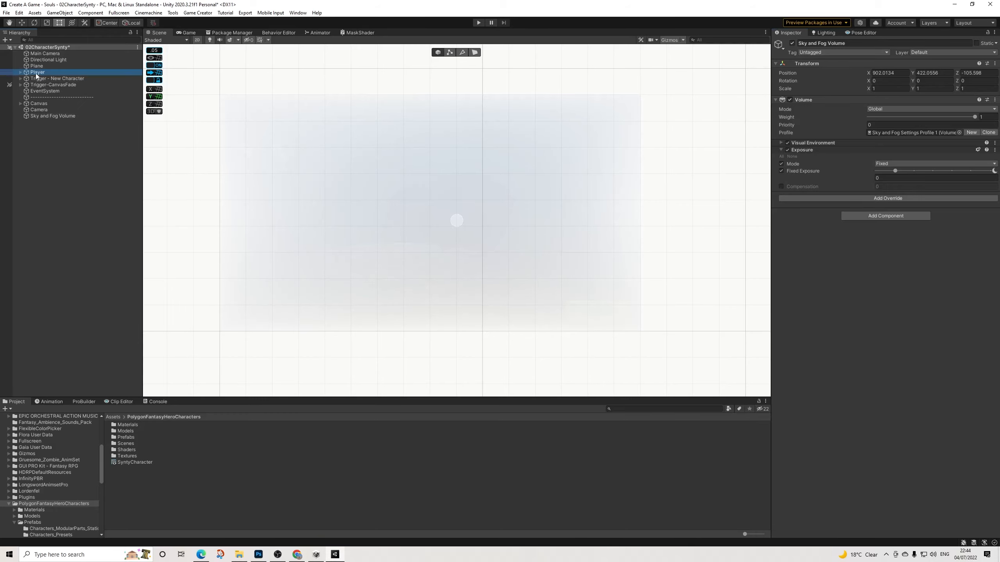
left_click(406, 36)
scroll(411, 102, "up", 3)
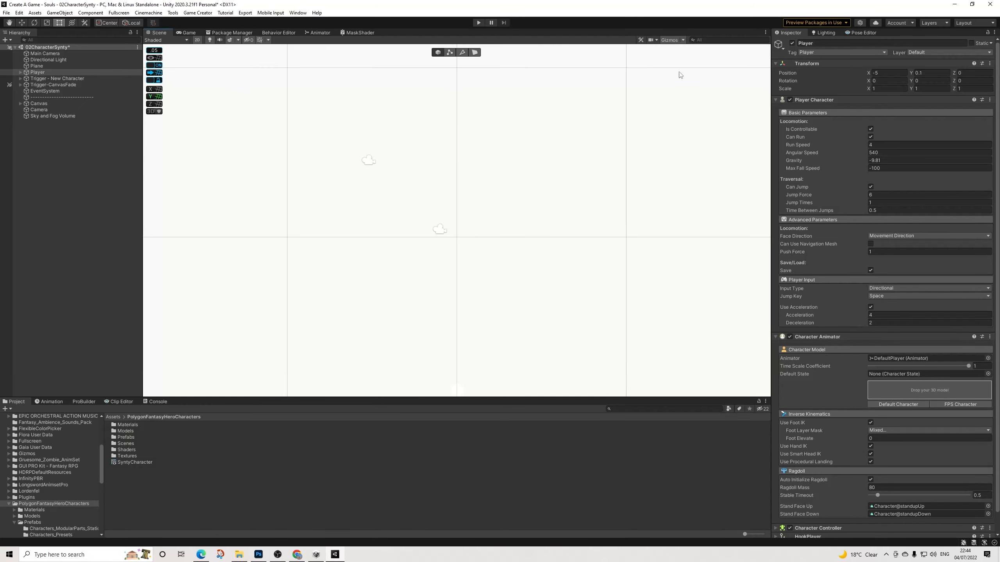
left_click_drag(305, 52, 660, 175, "alt")
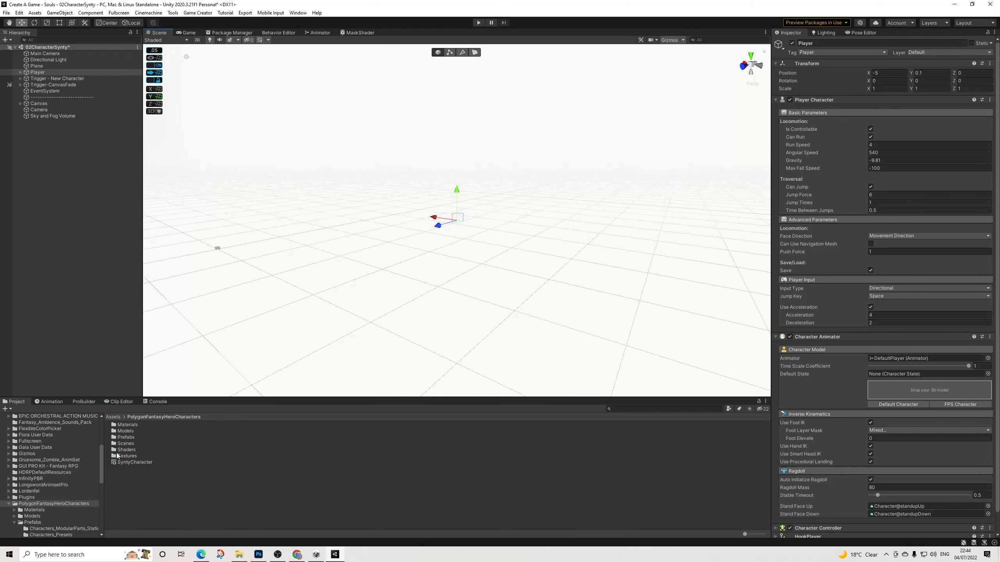
double_click(125, 437)
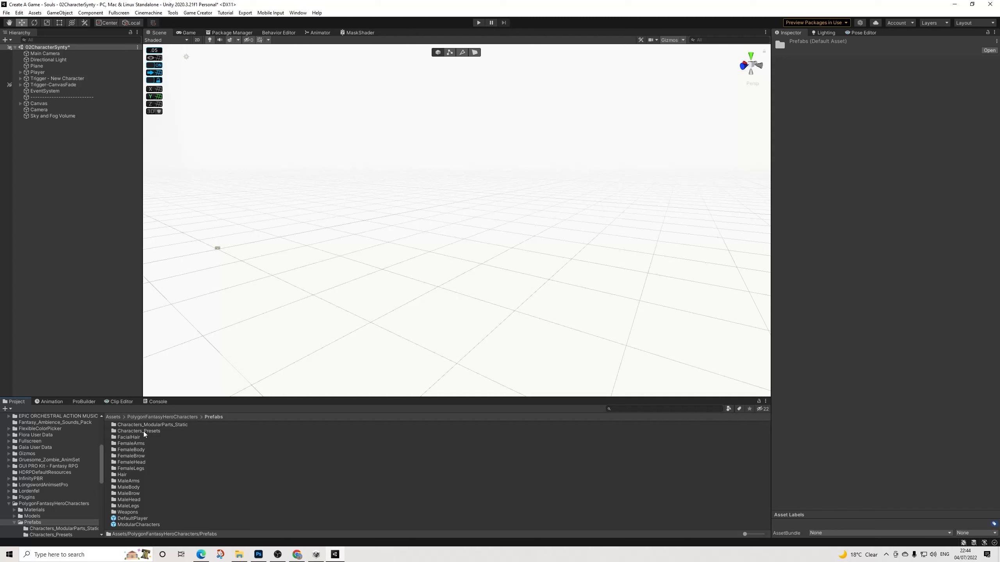
double_click(144, 430)
left_click_drag(158, 424, 64, 195)
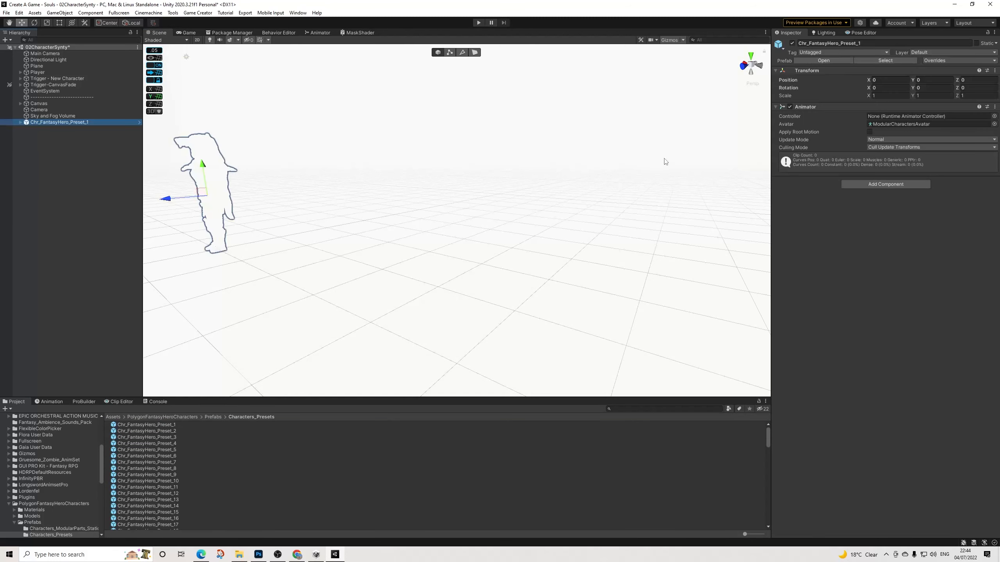
Step: Set the Chr_FantasyHero_Preset_1 character's X position to -5
left_click(887, 79)
type("-5")
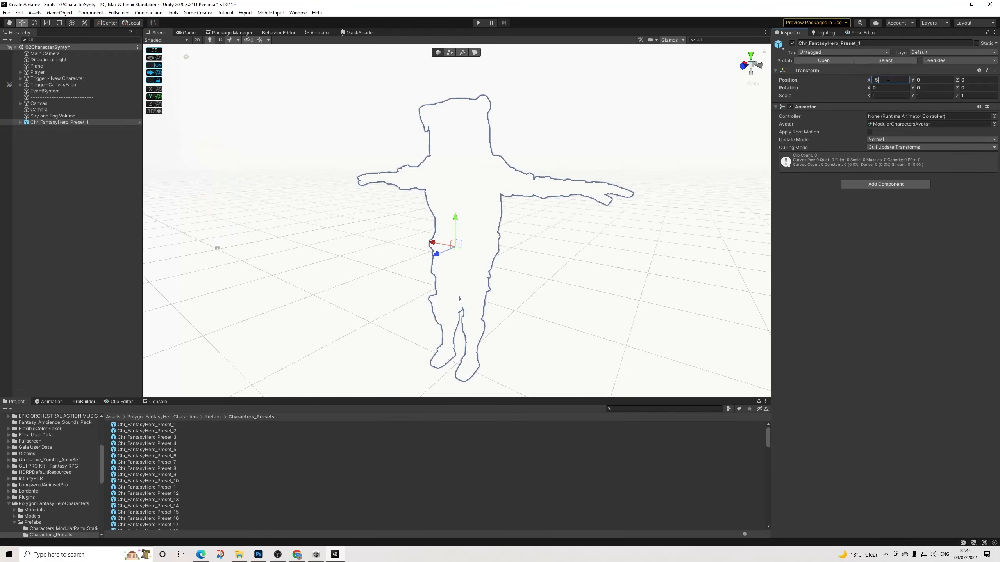
scroll(355, 175, "down", 4)
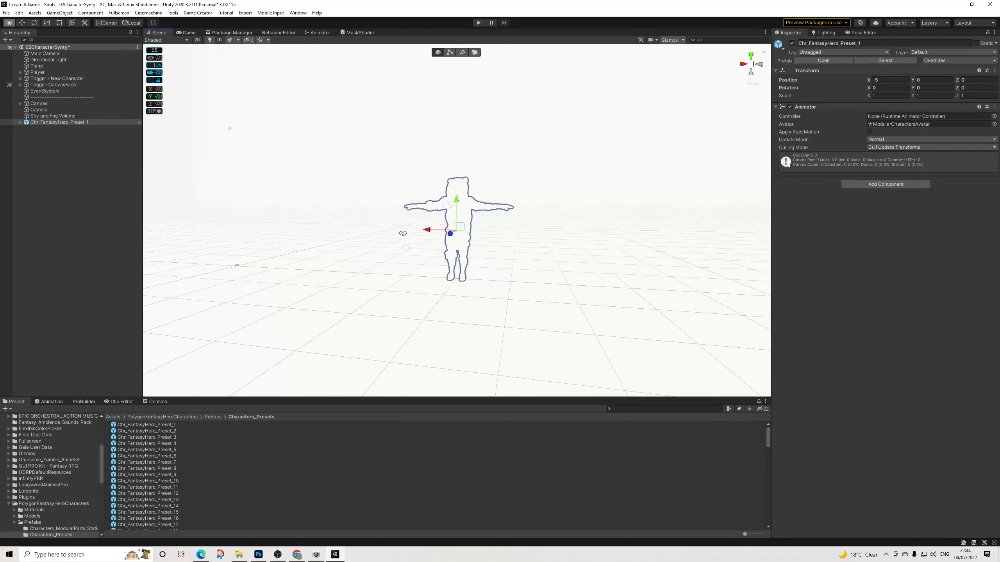
Step: Raise the Fixed Exposure on the Sky and Fog Volume to about 13.26, keeping the exposure mode Fixed
left_click(59, 116)
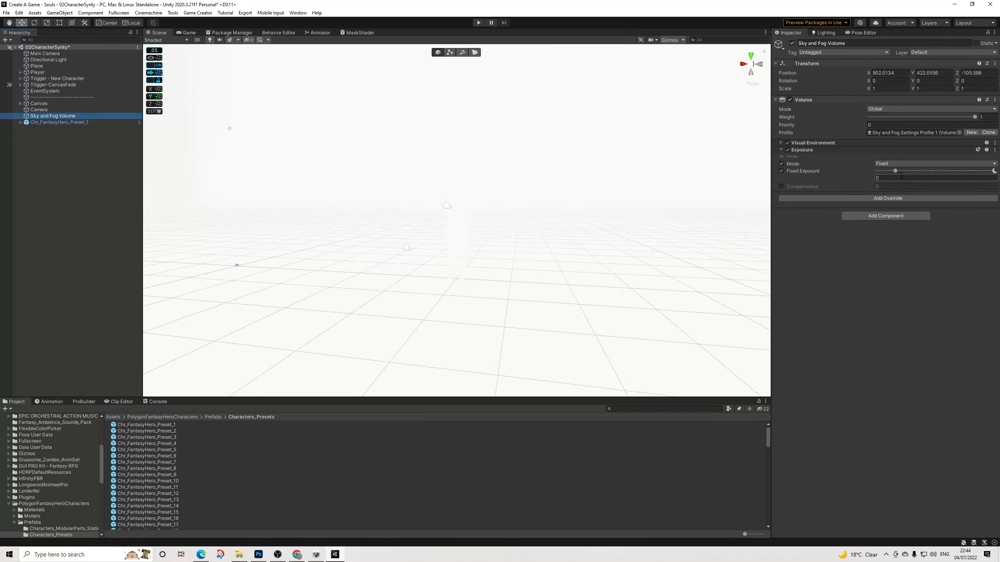
left_click_drag(898, 171, 976, 171)
scroll(579, 206, "up", 7)
left_click_drag(626, 194, 596, 208, "alt")
left_click_drag(976, 171, 981, 174)
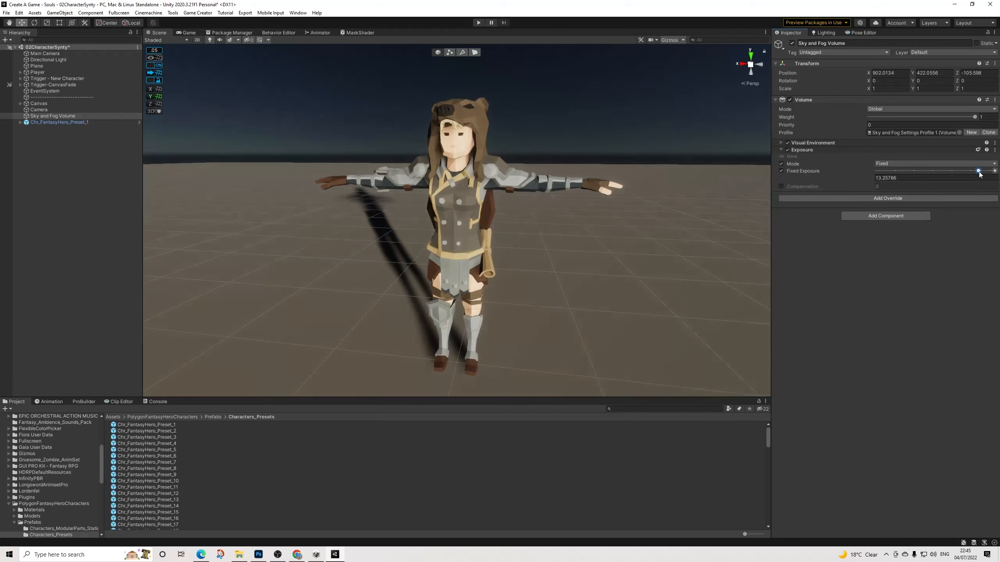
mouse_move(331, 228)
left_mouse_down("alt")
mouse_move(366, 223)
mouse_move(337, 237)
left_mouse_up("alt")
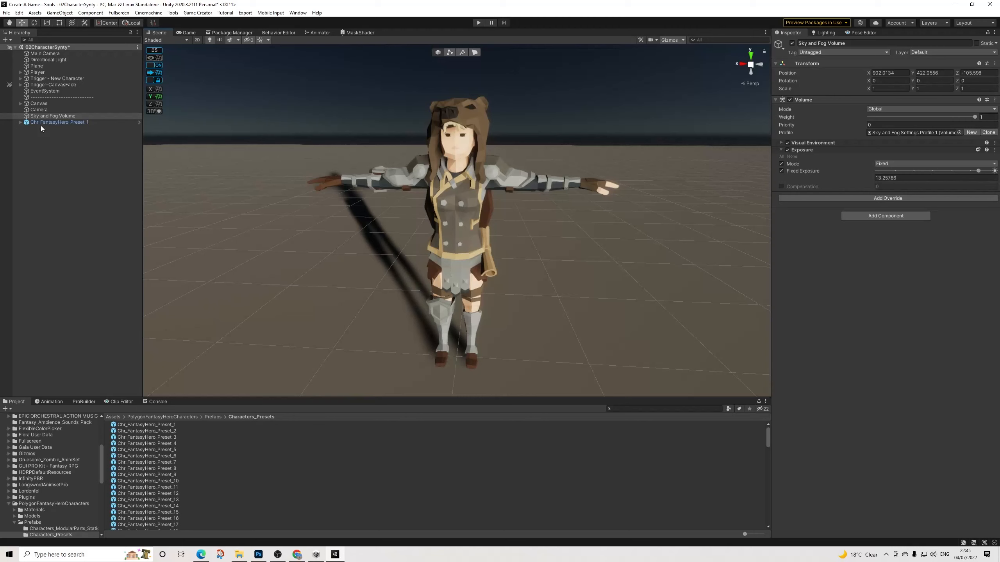
left_click(888, 164)
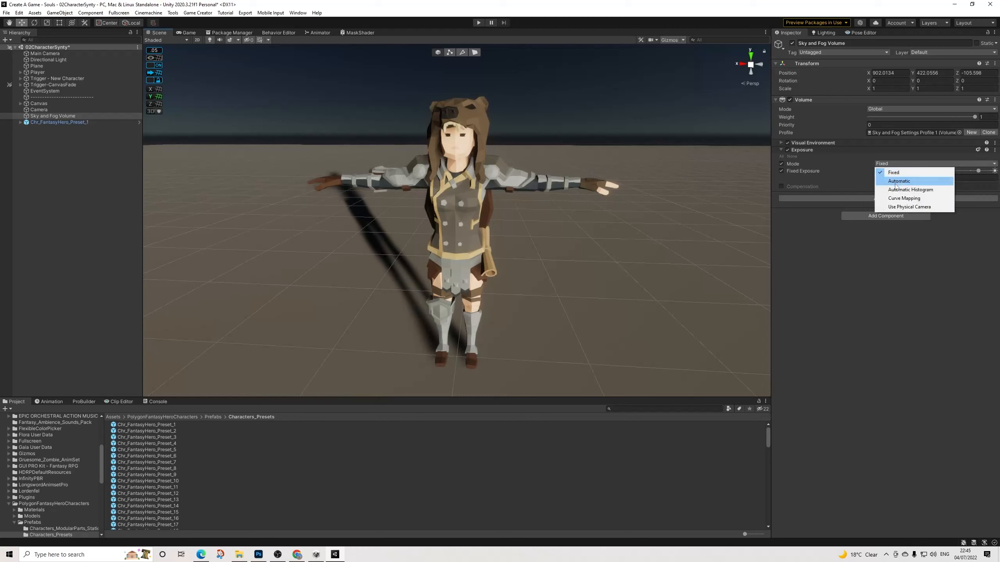
left_click(850, 280)
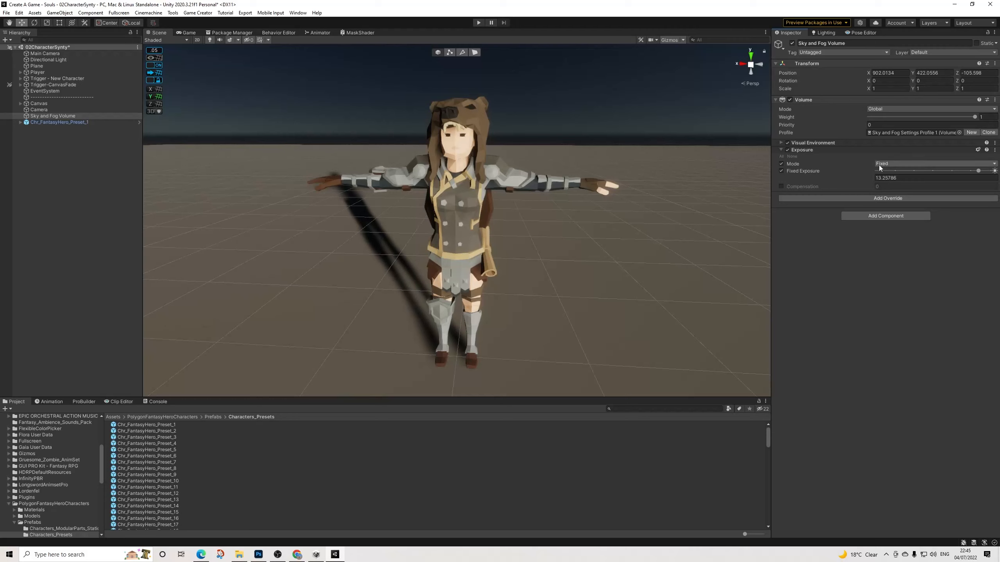
Step: Delete the Chr_FantasyHero_Preset_1 character from the scene and save the scene
left_click(40, 122)
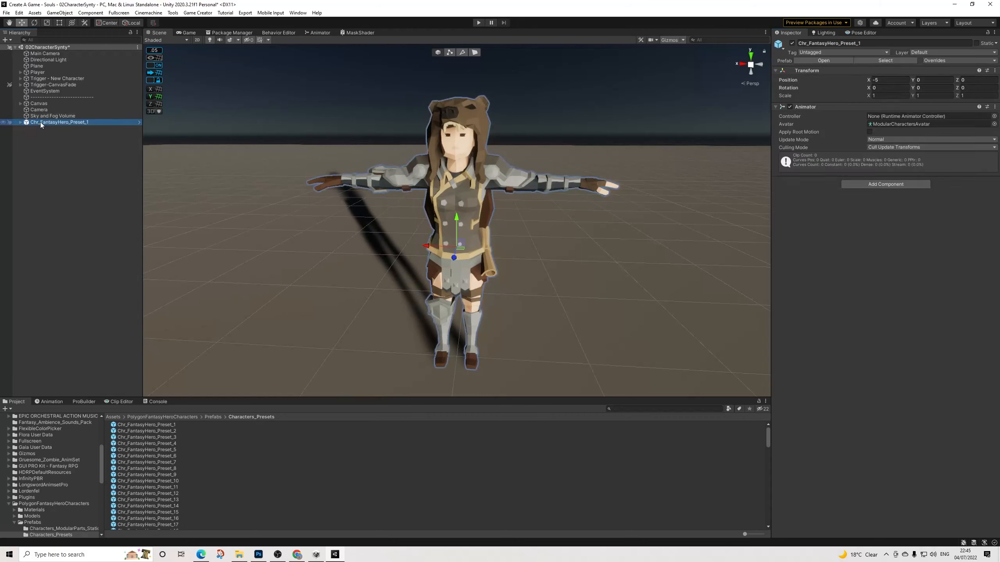
key("Delete")
left_click(8, 13)
left_click(23, 50)
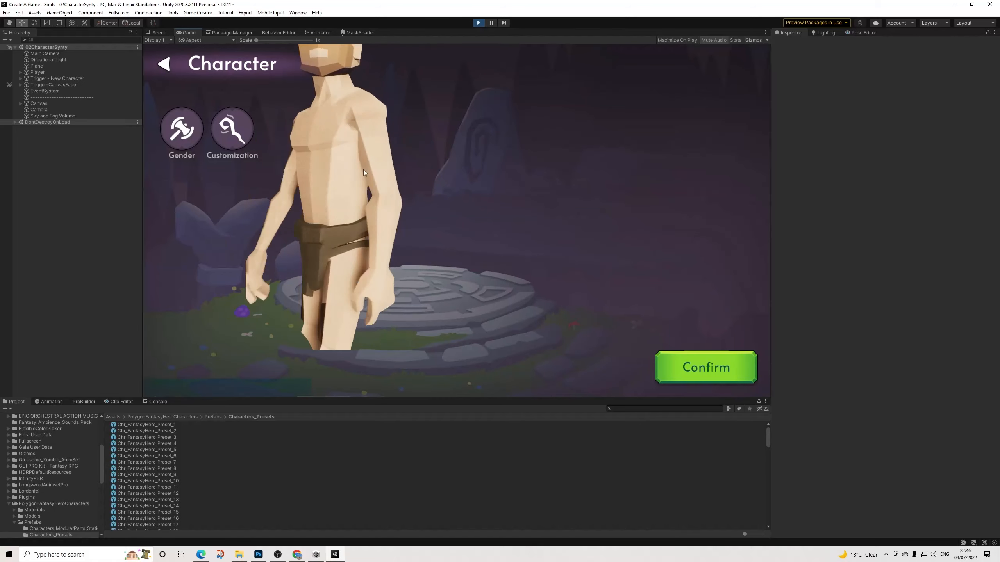
Step: Stop the play test, turn off Is Controllable on the Player, and save the scene
left_click(478, 22)
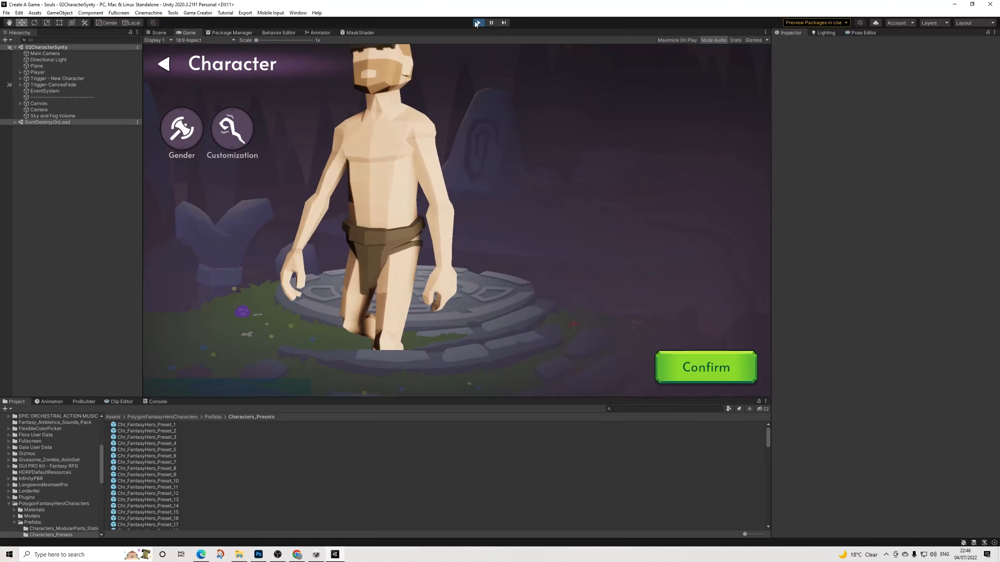
left_click(38, 72)
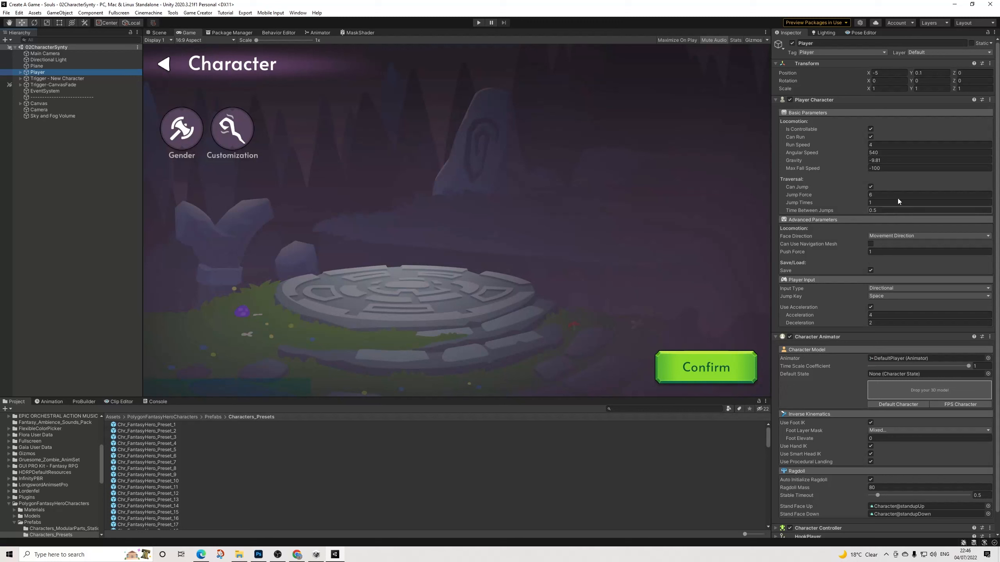
left_click(870, 129)
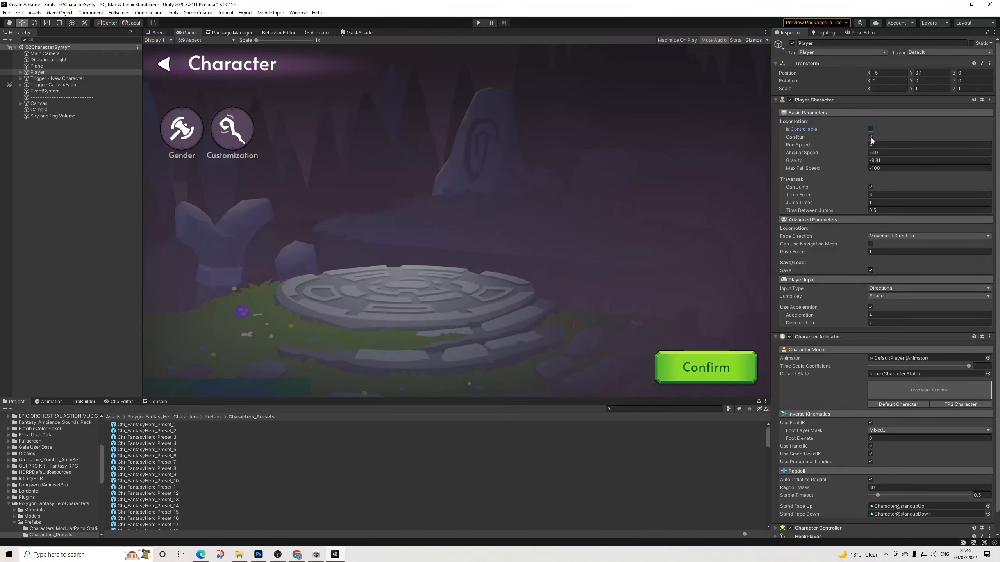
left_click(77, 198)
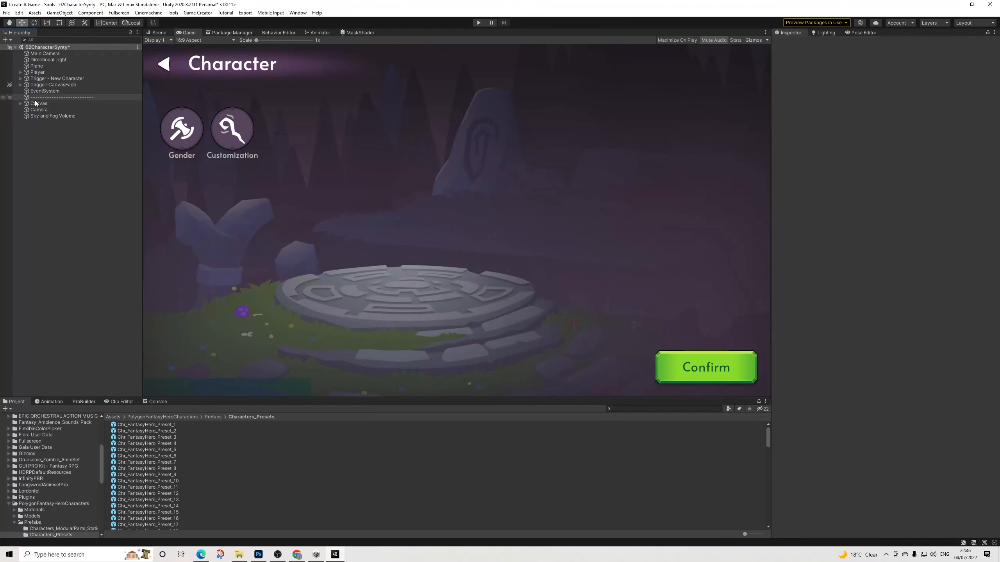
left_click(7, 12)
left_click(19, 50)
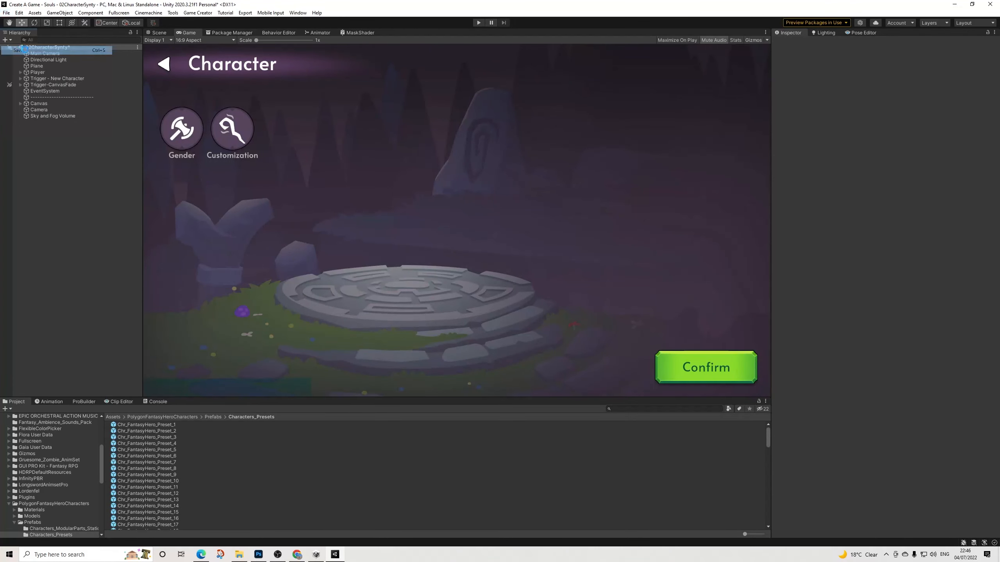
Step: Turn off Can Jump in the Player's traversal settings and save the scene
left_click(38, 73)
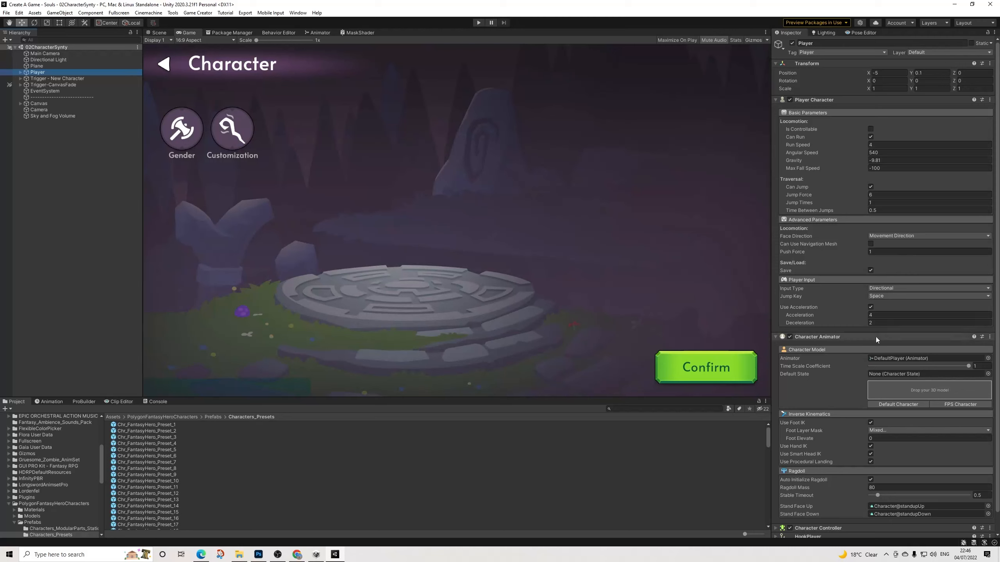
left_click(870, 186)
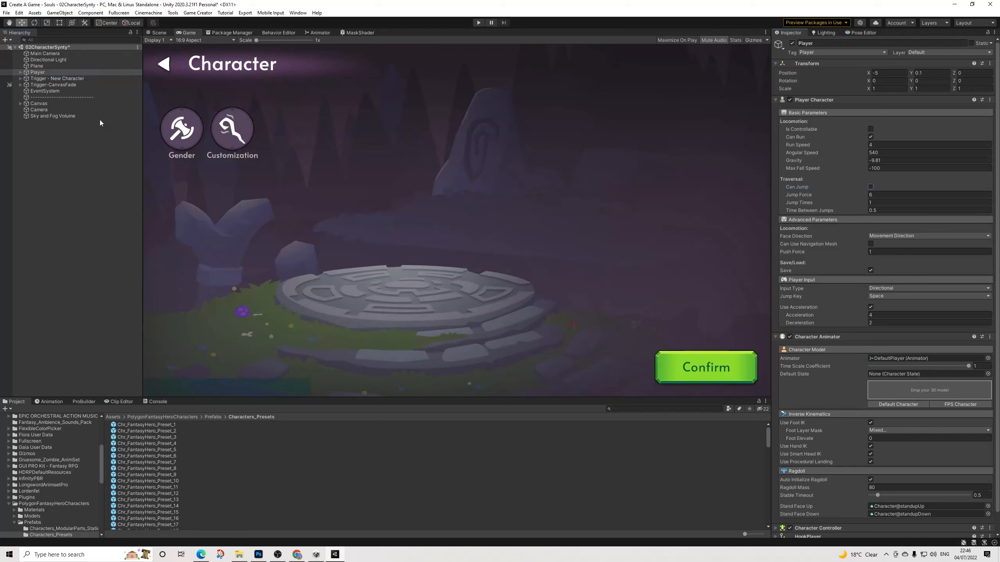
left_click(6, 12)
left_click(11, 47)
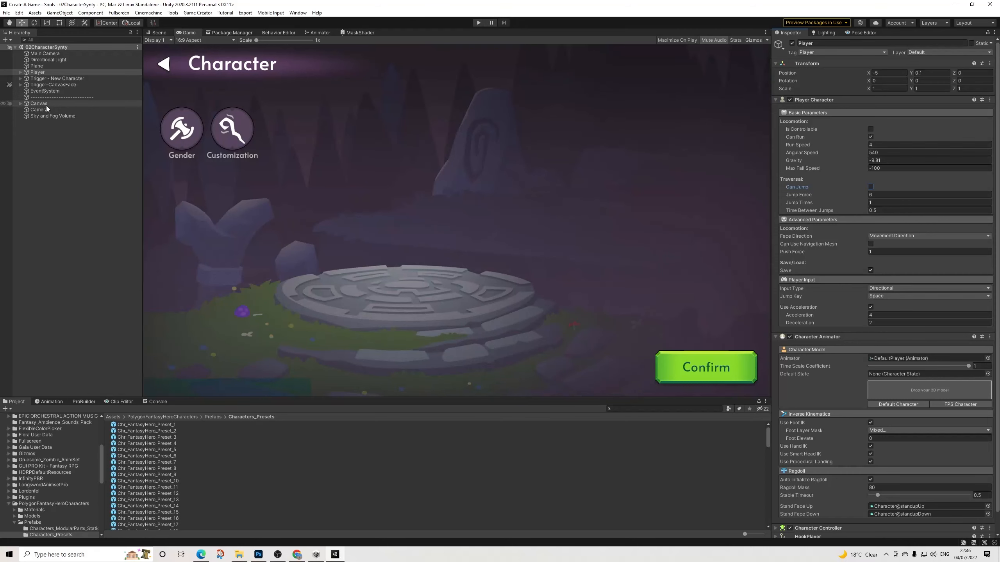
Step: Frame the Canvas in the Scene view and switch the view to 2D
left_click(164, 38)
left_click(164, 32)
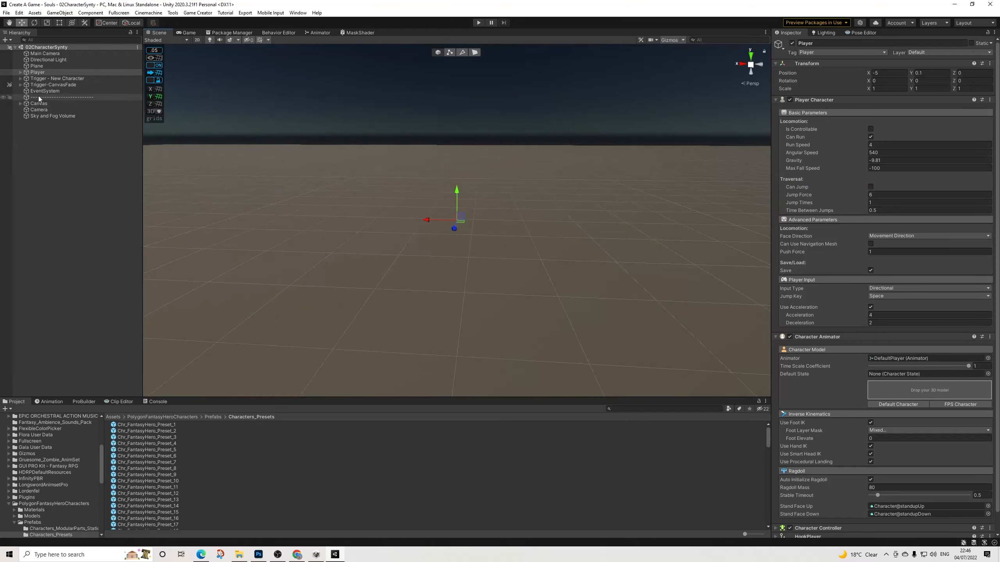
left_click(52, 103)
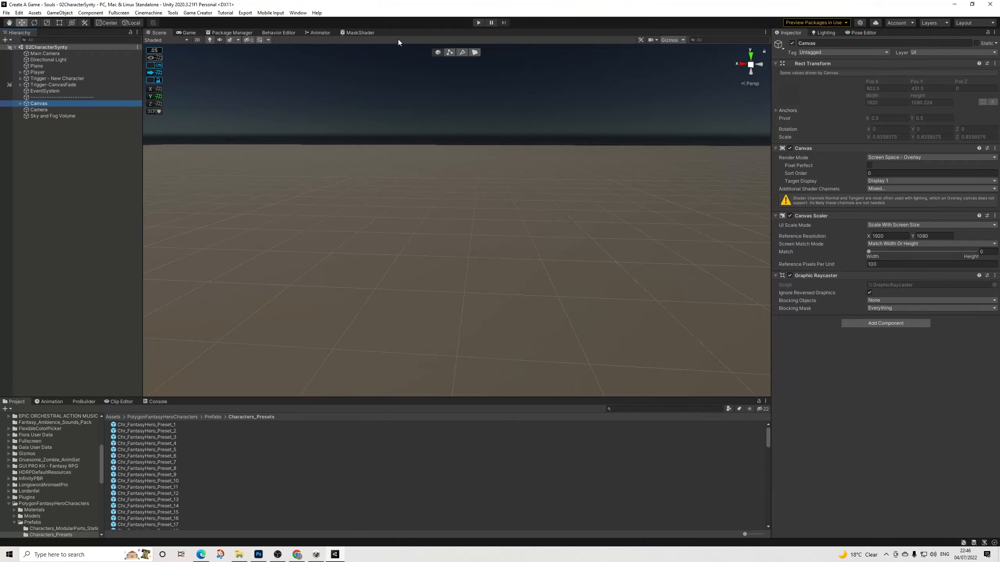
left_click(398, 40)
key("f")
left_click_drag(573, 172, 197, 158, "alt")
scroll(470, 239, "up", 4)
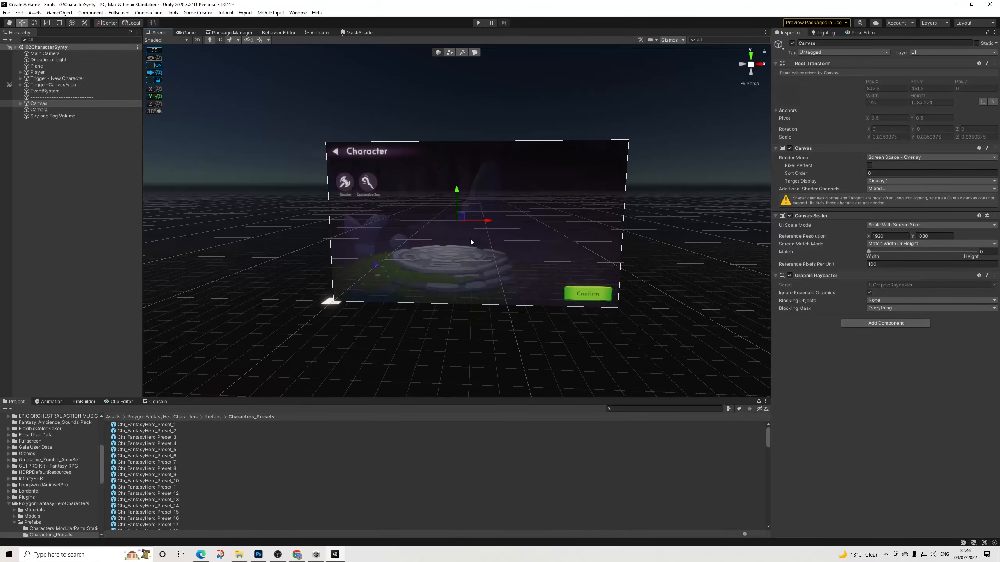
scroll(468, 236, "up", 5)
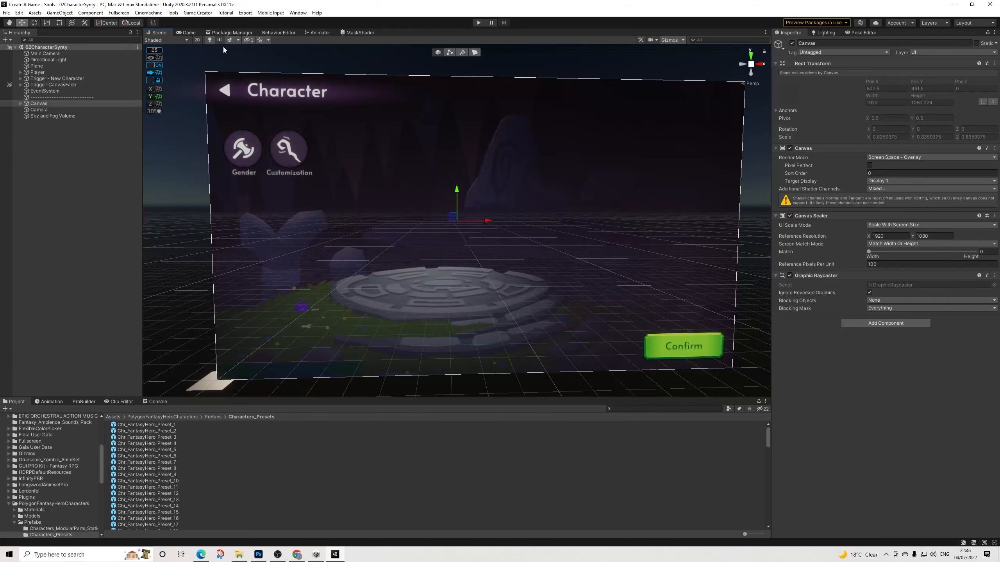
left_click(197, 40)
scroll(471, 269, "down", 3)
mouse_move(470, 269)
middle_mouse_down()
mouse_move(436, 264)
mouse_move(467, 265)
middle_mouse_up()
middle_click_drag(481, 300, 465, 264)
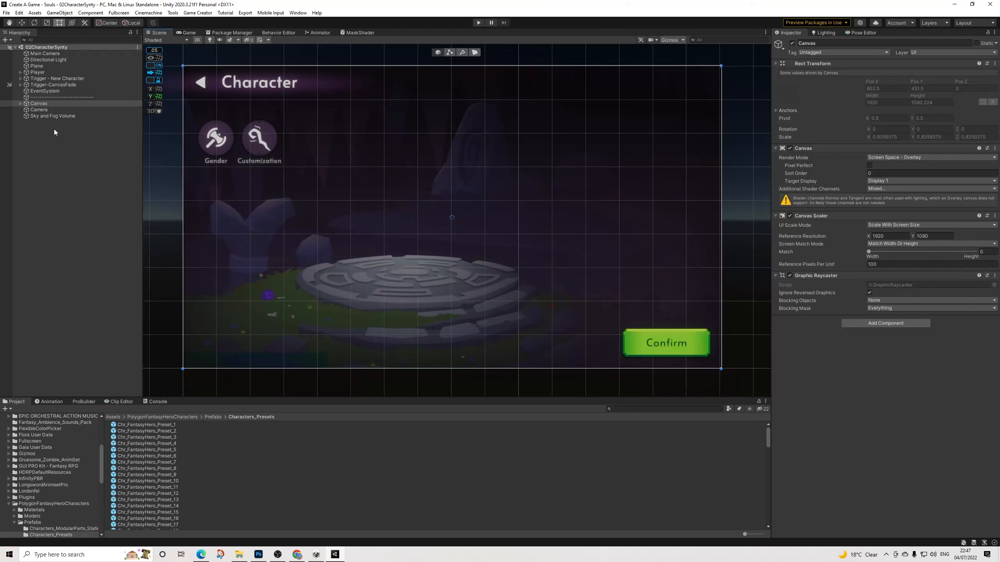
Step: In the Game Creator preferences, add a global variable named PlayerGender with type String
left_click(195, 13)
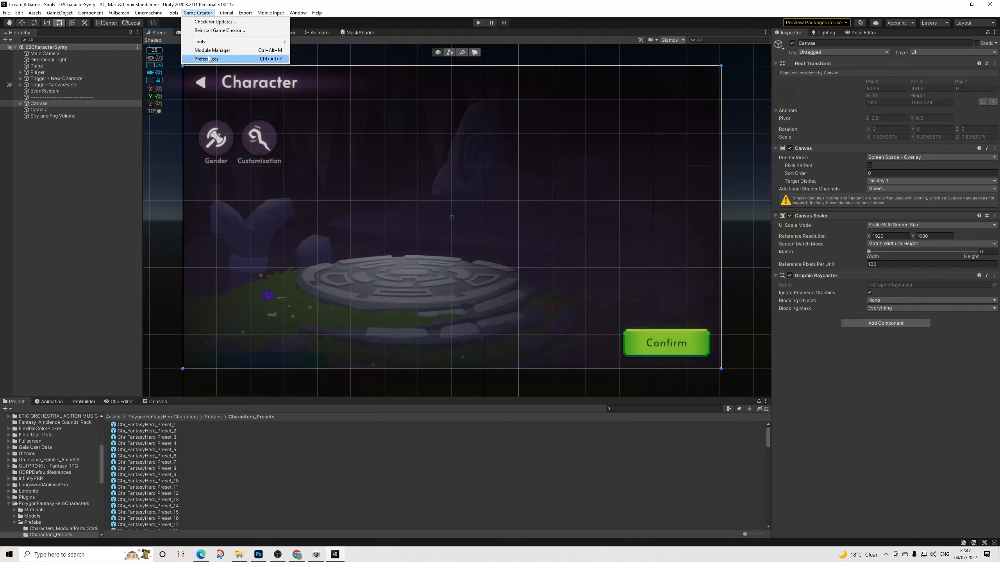
left_click(208, 58)
left_click(369, 334)
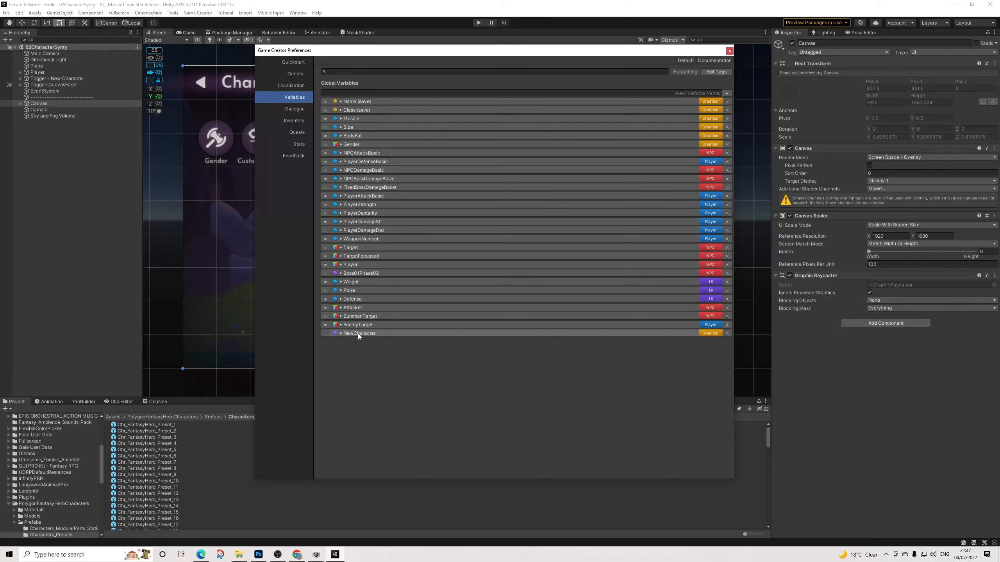
left_click(727, 93)
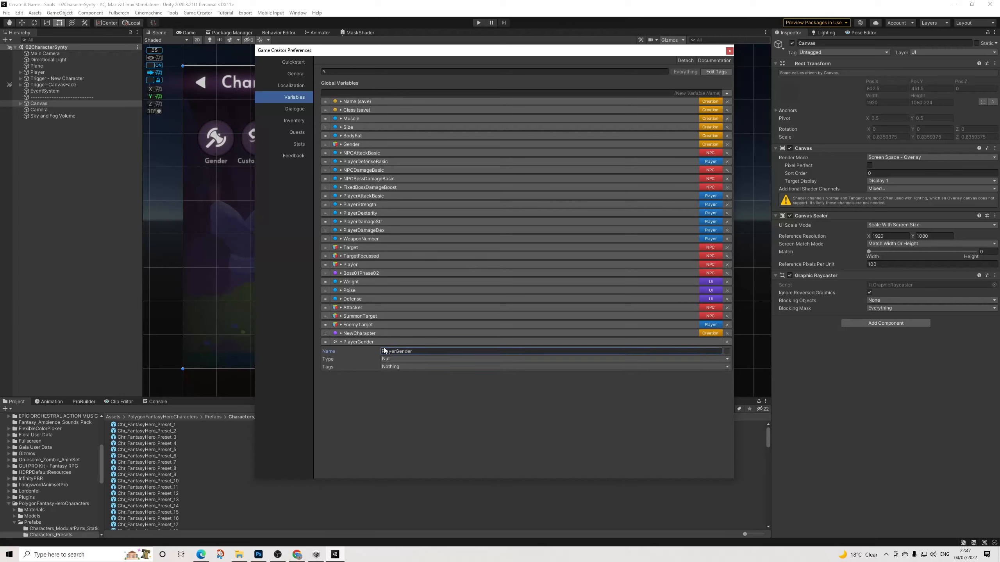
left_click(393, 361)
left_click(397, 432)
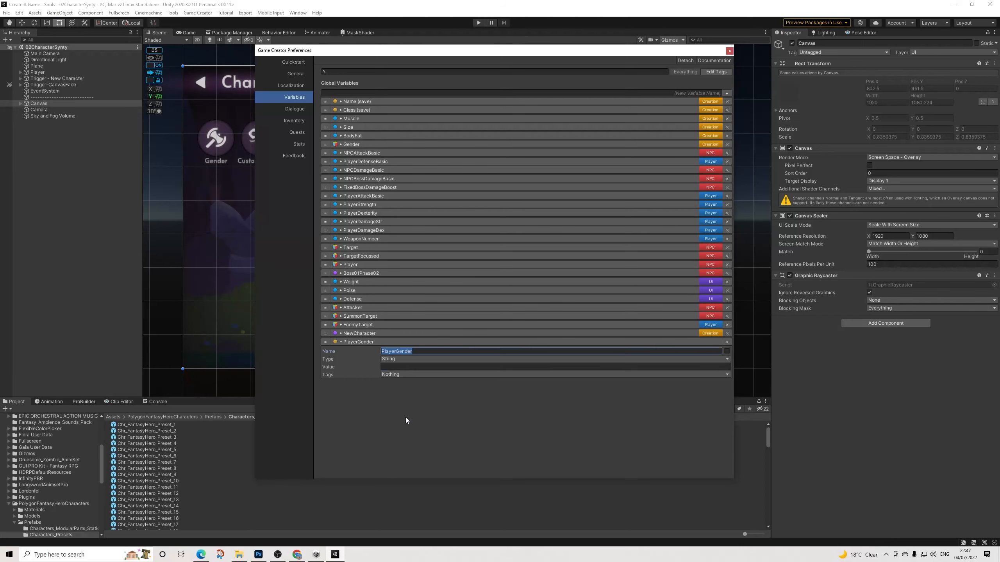
Step: Assign only the Creation tag to the PlayerGender variable and collapse its entry
left_click(393, 374)
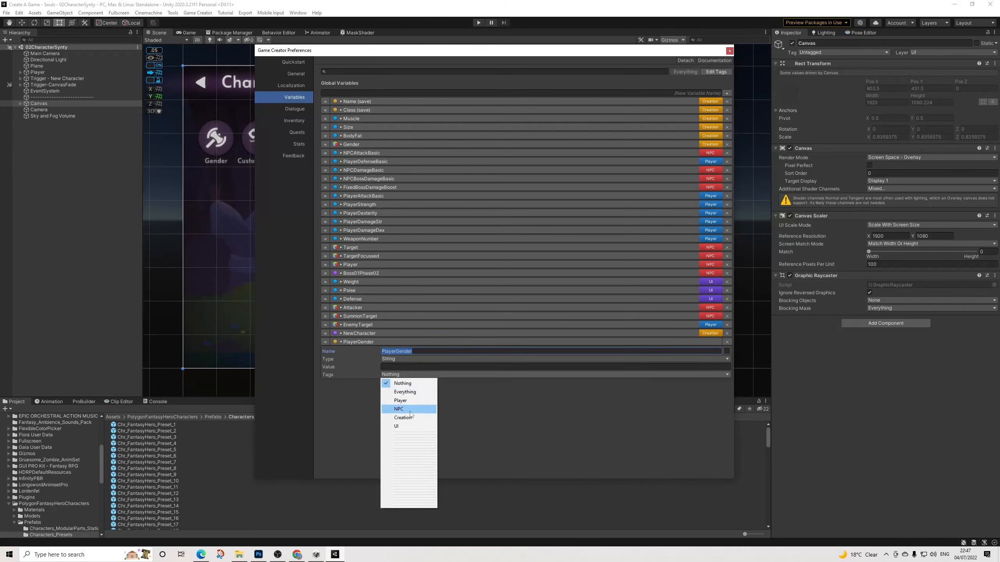
left_click(406, 428)
left_click(386, 376)
left_click(402, 418)
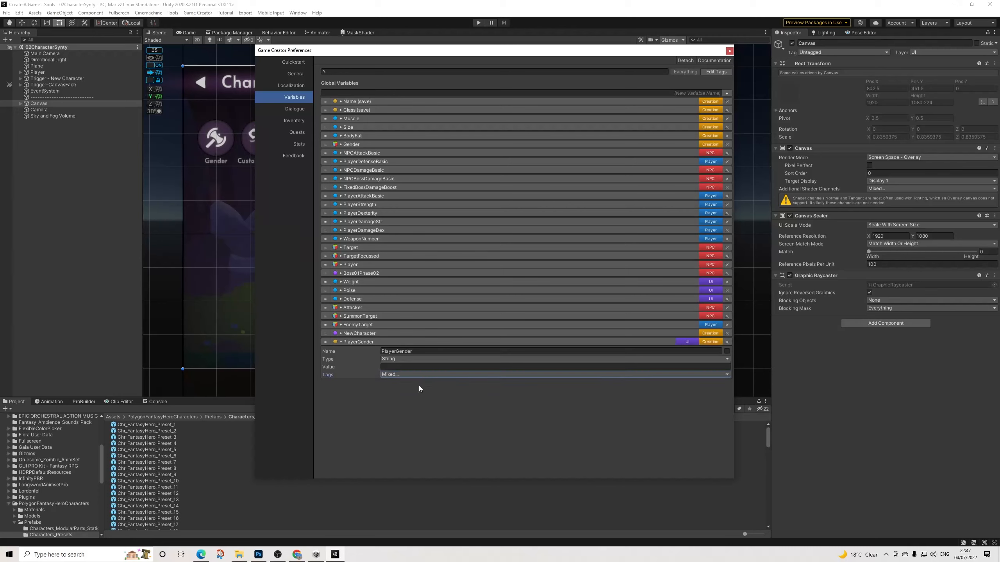
left_click(403, 375)
left_click(396, 426)
left_click(383, 343)
Step: Add a global variable named Head with type Game Object and the Creation tag, and collapse its entry
left_click(726, 93)
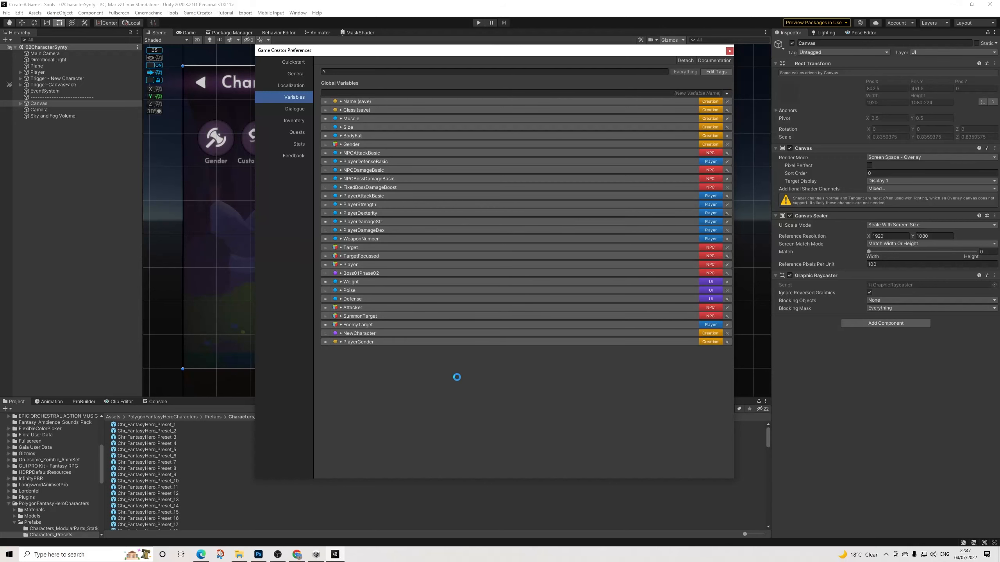
left_click(388, 361)
type("Head")
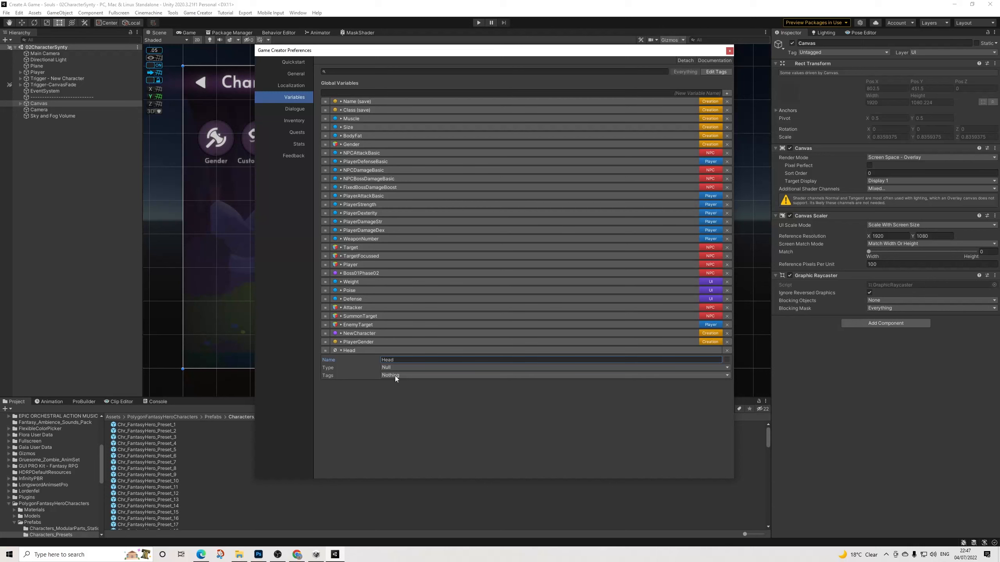
left_click(394, 376)
left_click(406, 411)
left_click(392, 368)
left_click(392, 419)
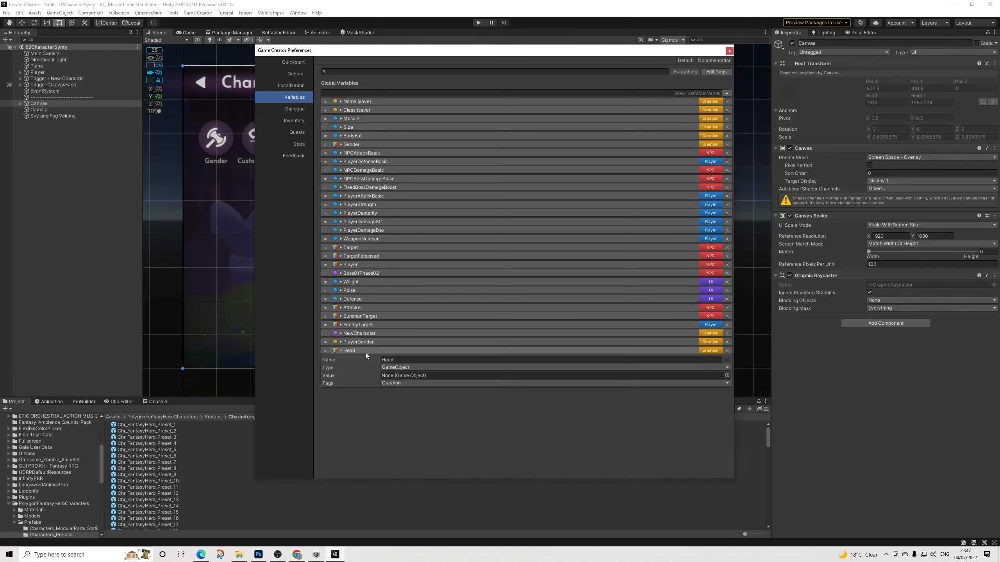
left_click(340, 350)
Step: Add a global variable named Body with type Game Object and the Creation tag
left_click(727, 93)
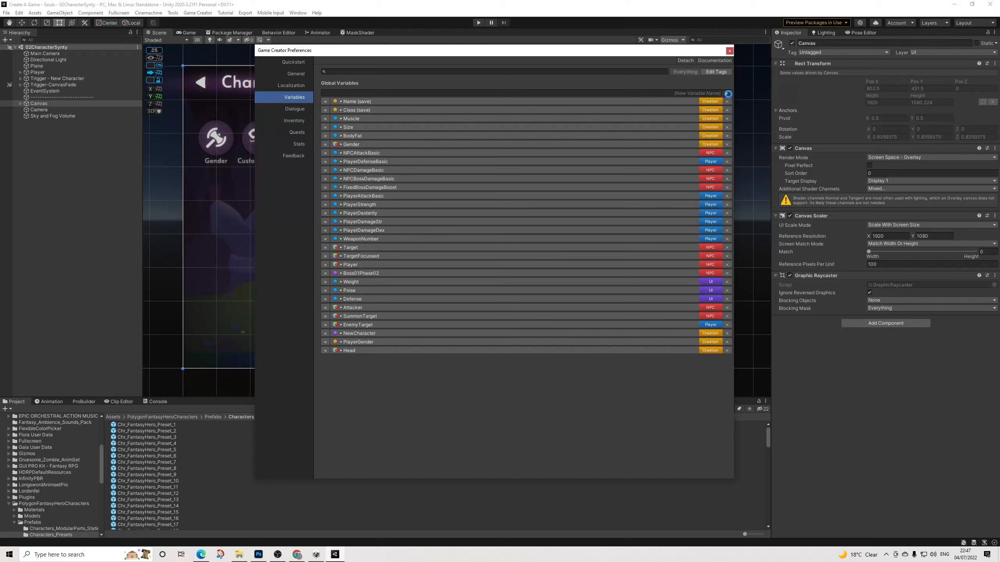
left_click(392, 376)
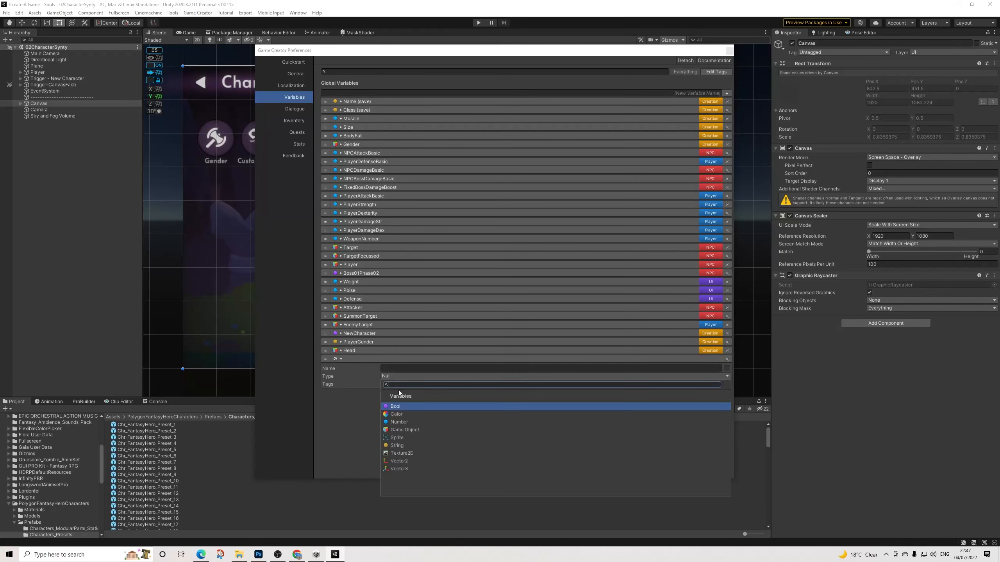
left_click(401, 430)
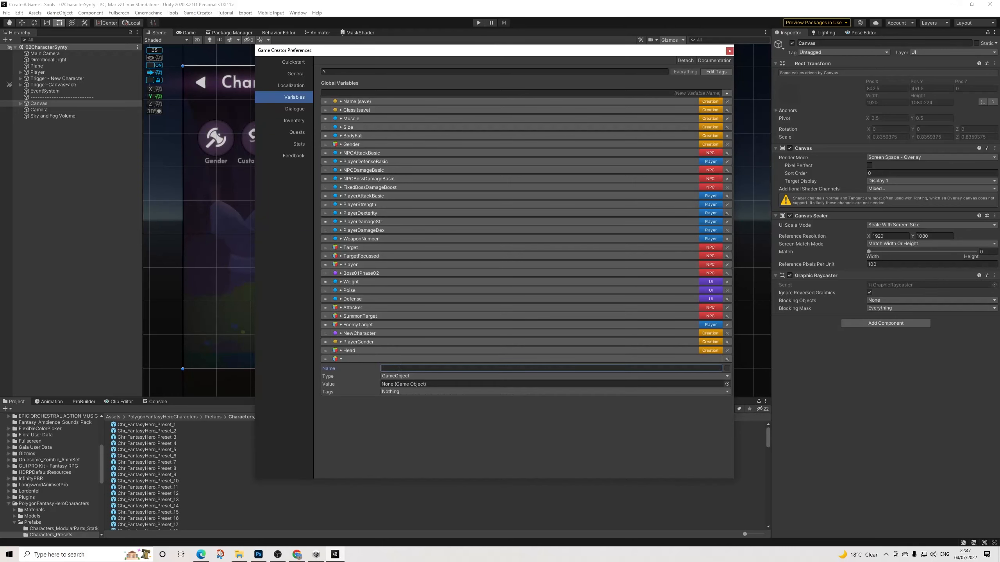
left_click(391, 391)
left_click(399, 435)
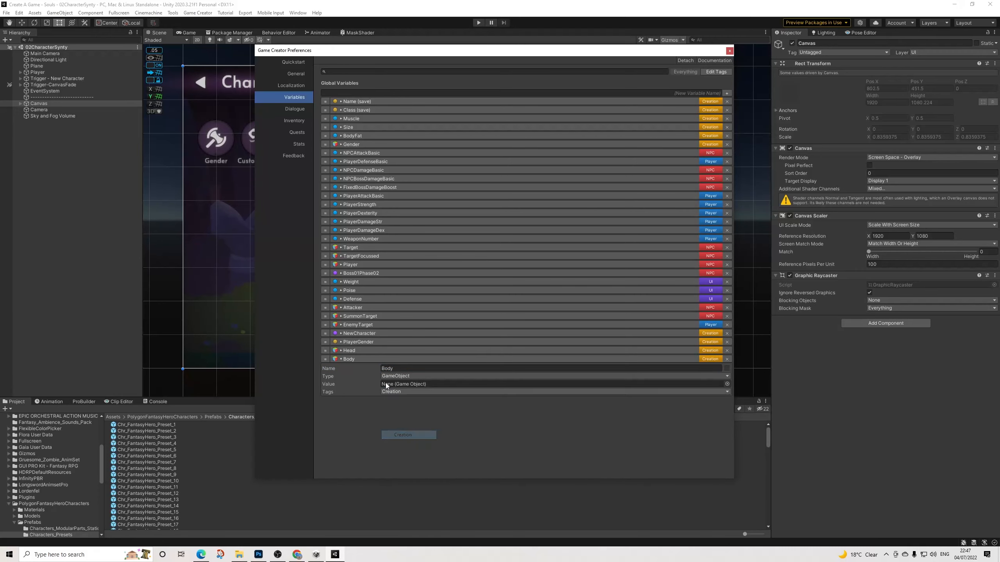
Step: Add a global variable named Arms with type Game Object and the Creation tag, and collapse its entry
left_click(364, 359)
left_click(726, 93)
left_click(396, 377)
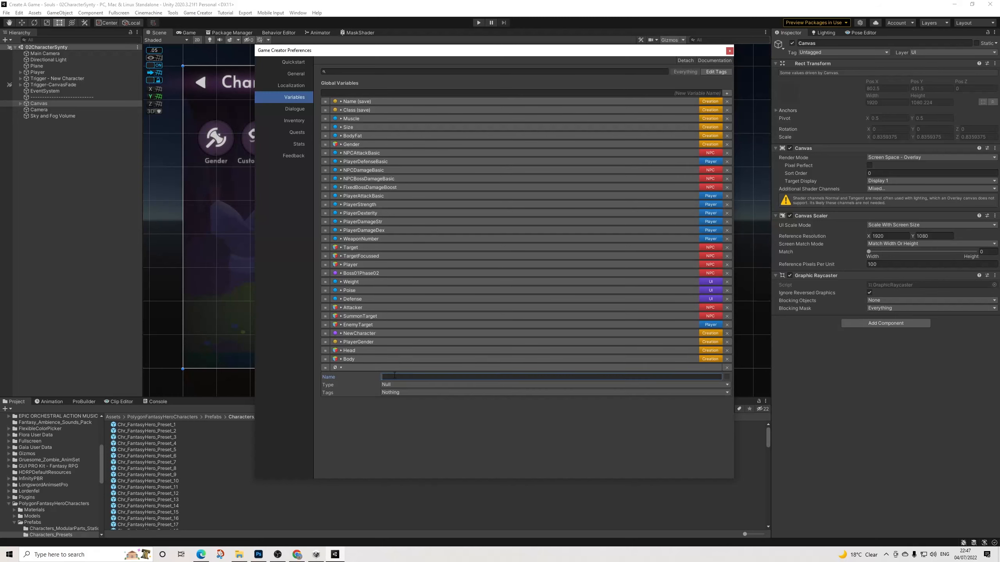
left_click(393, 385)
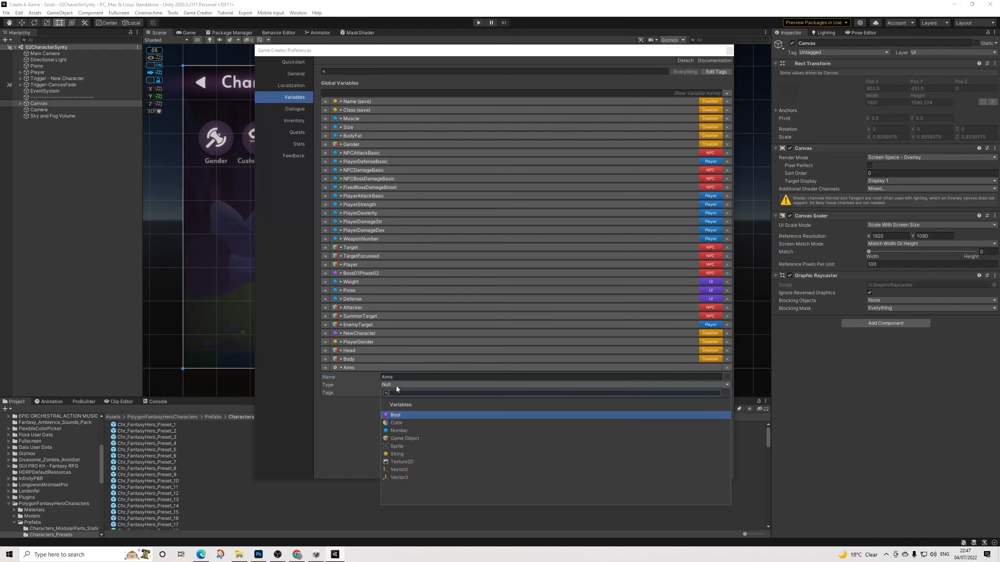
left_click(402, 436)
left_click(394, 401)
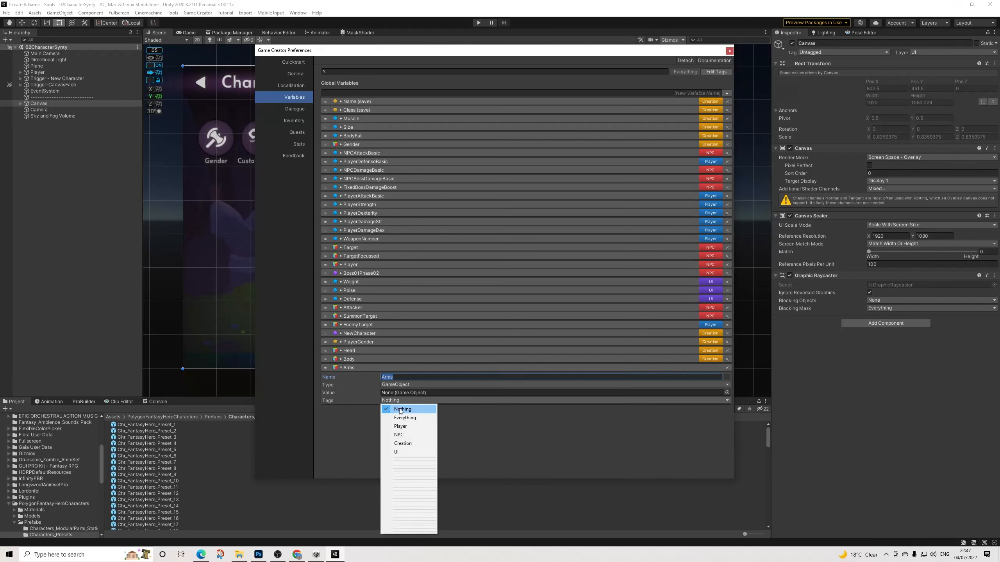
left_click(403, 444)
left_click(374, 367)
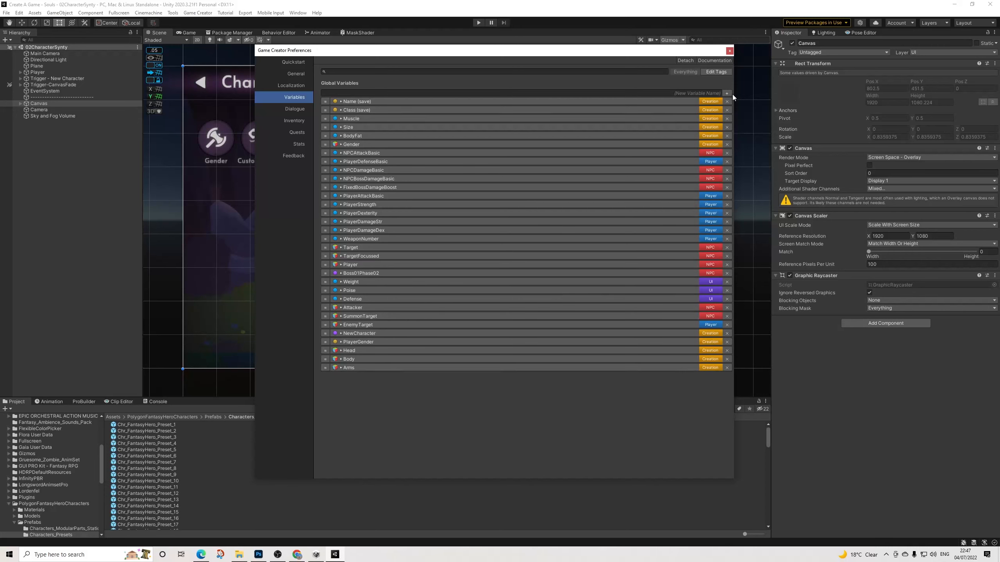
Step: Add a global variable named Legs with type Game Object and the Creation tag, and collapse its entry
left_click(727, 93)
left_click(390, 385)
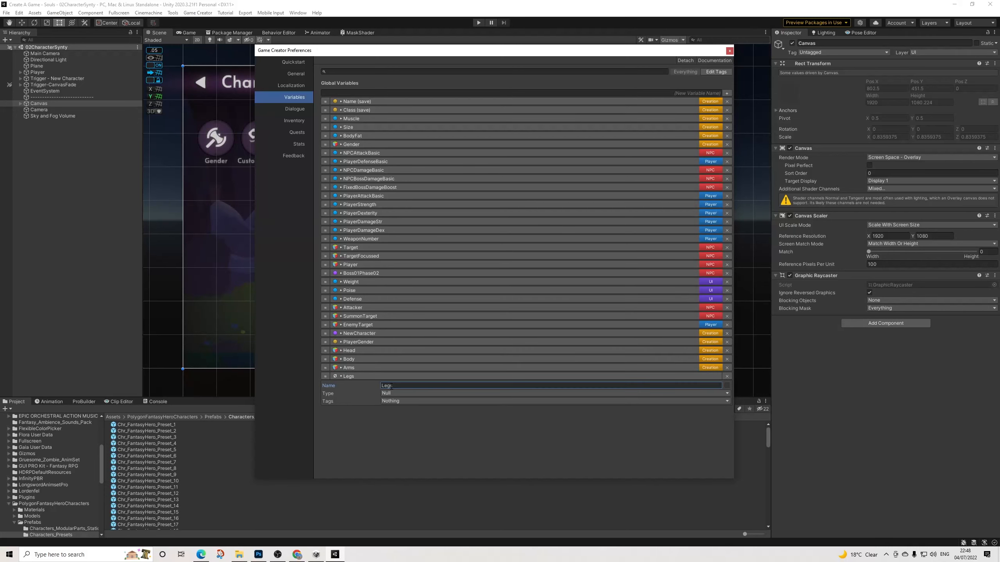
left_click(386, 393)
left_click(401, 447)
left_click(394, 408)
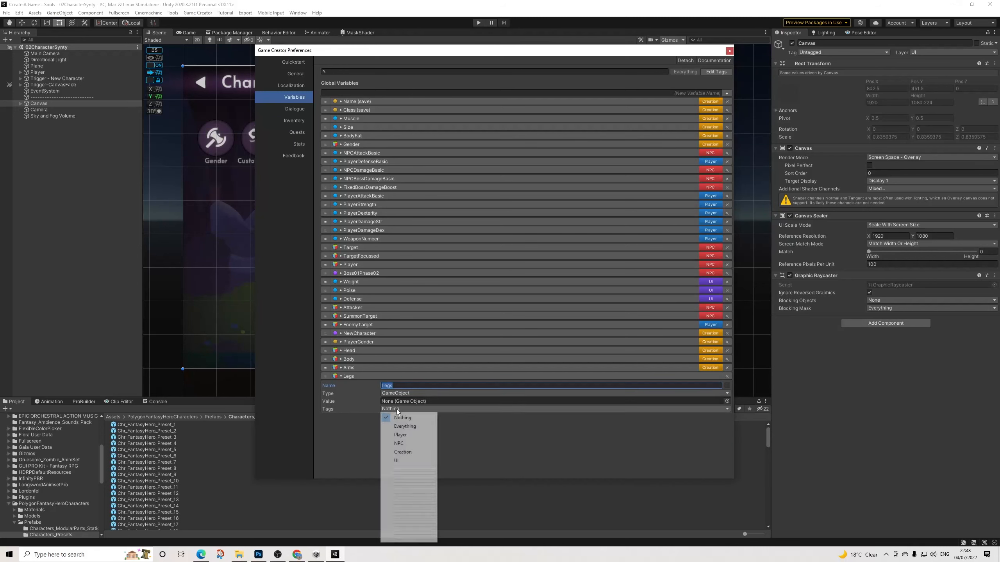
left_click(402, 451)
left_click(452, 376)
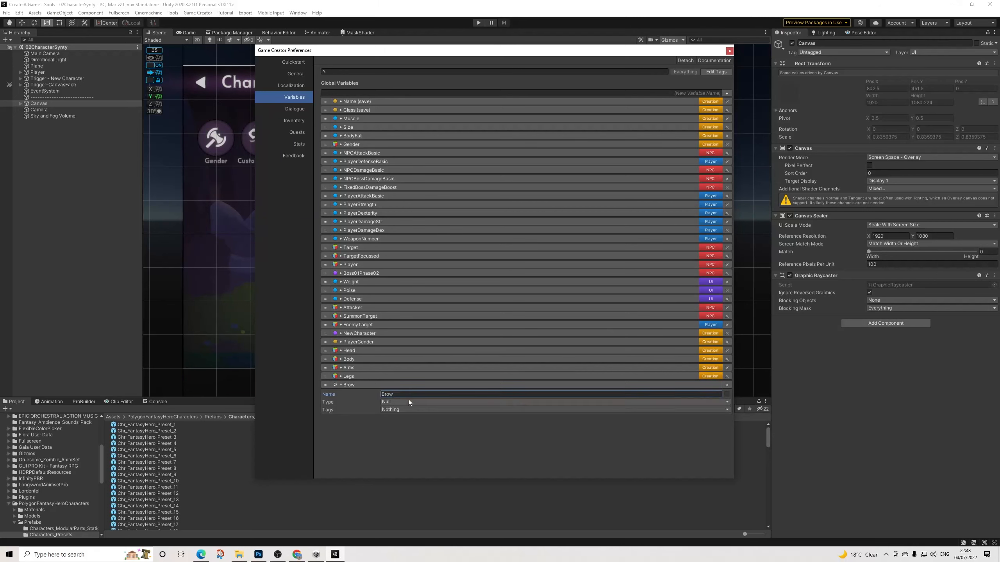
Step: Add a global variable named Brow with type Game Object and the Creation tag, and collapse its entry
left_click(408, 400)
left_click(397, 456)
left_click(395, 417)
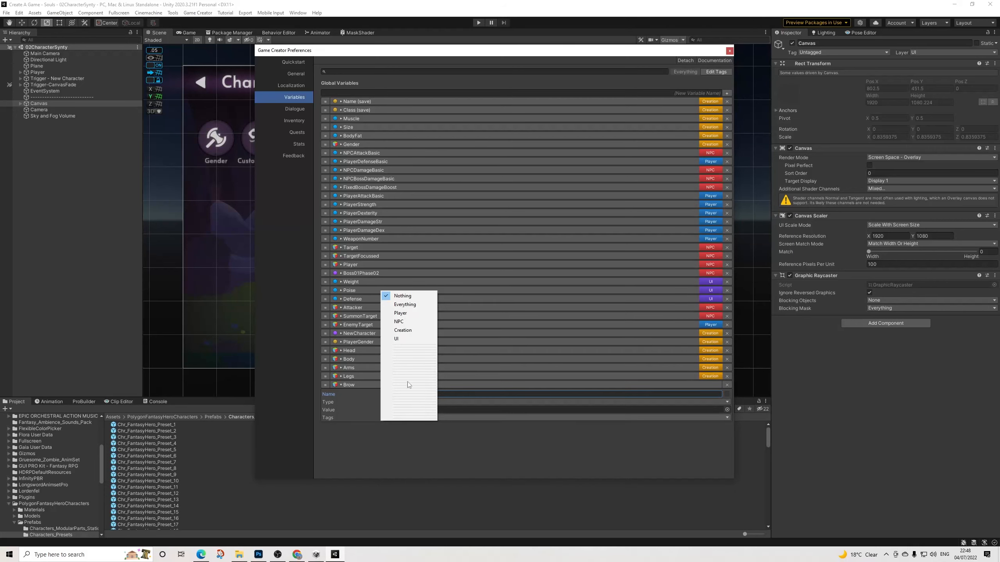
left_click(402, 330)
left_click(357, 385)
Step: Add a global variable named Hair with type Game Object and the Creation tag, and collapse its entry
left_click(727, 94)
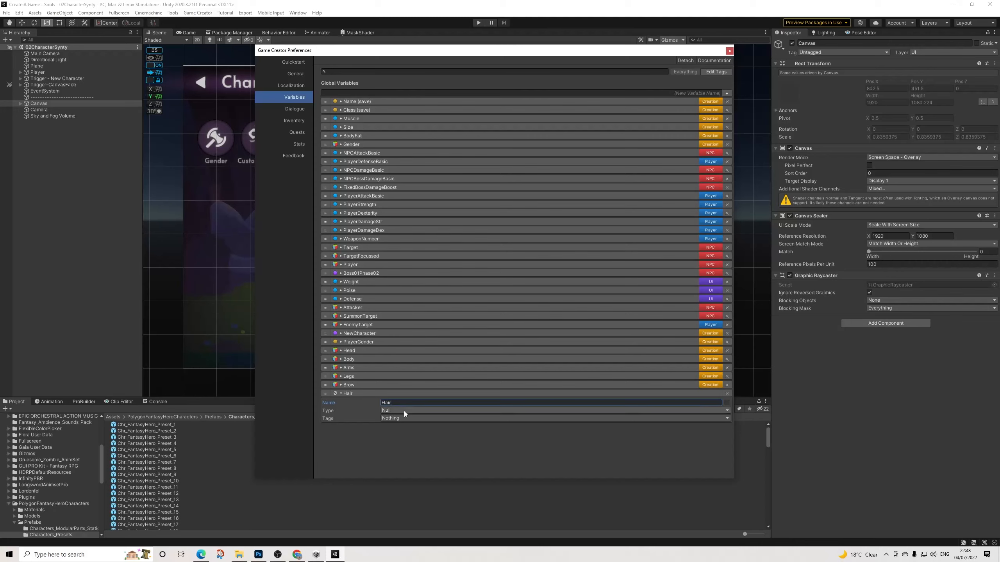
left_click(405, 410)
left_click(408, 464)
left_click(386, 426)
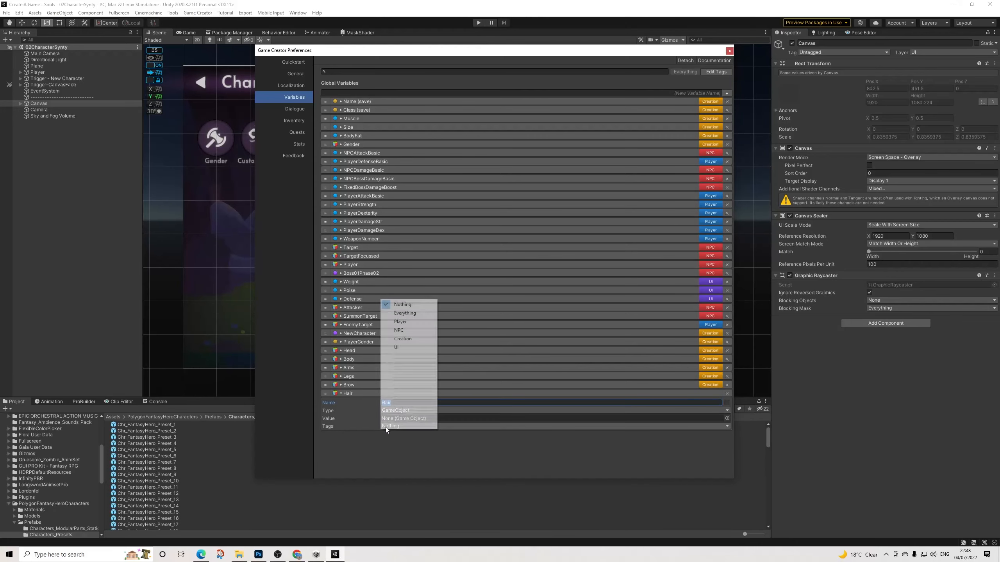
left_click(399, 339)
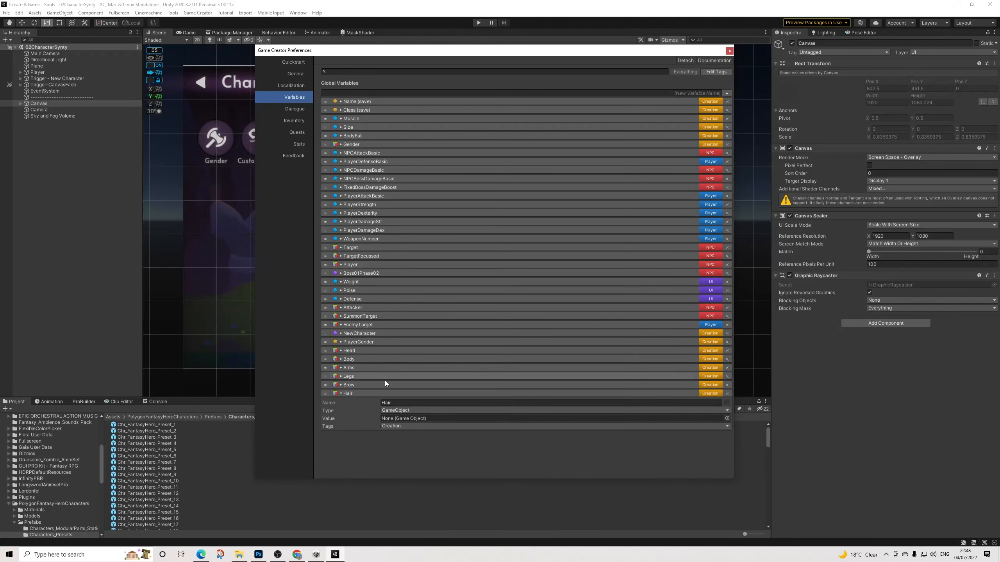
left_click(360, 393)
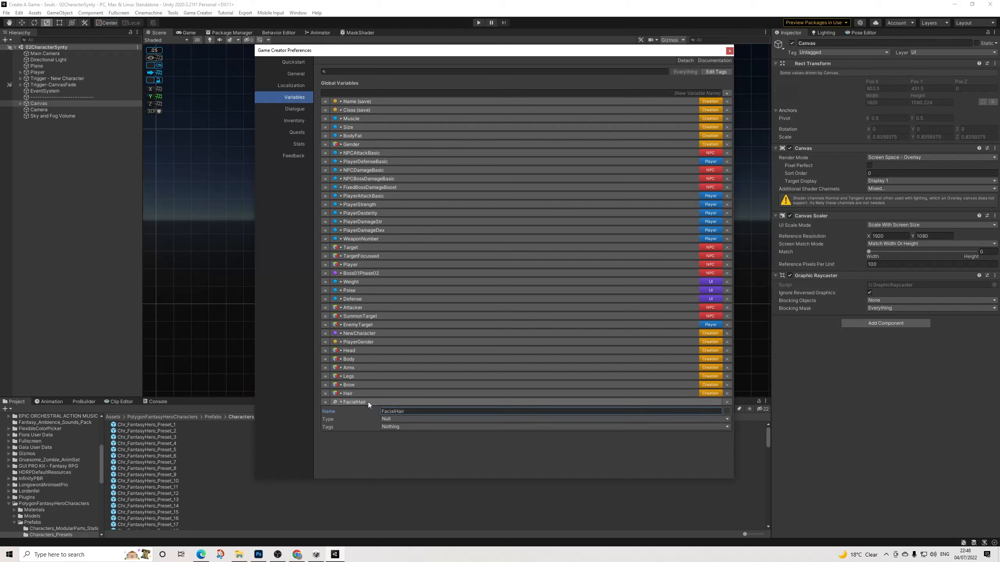
Step: Add a global variable named FacialHair with type Game Object and the Creation tag, and collapse its entry
left_click(385, 419)
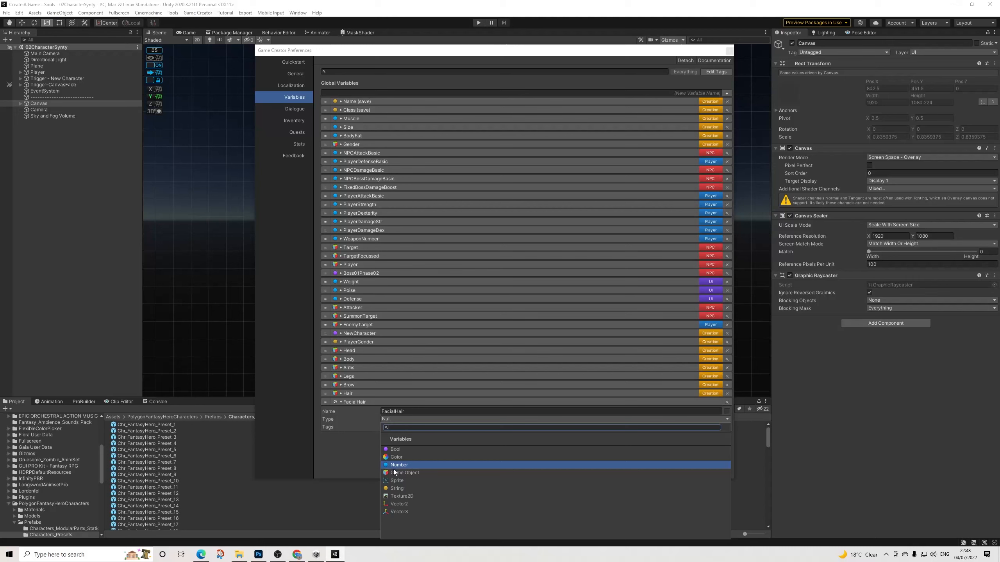
left_click(396, 470)
left_click(397, 434)
left_click(401, 348)
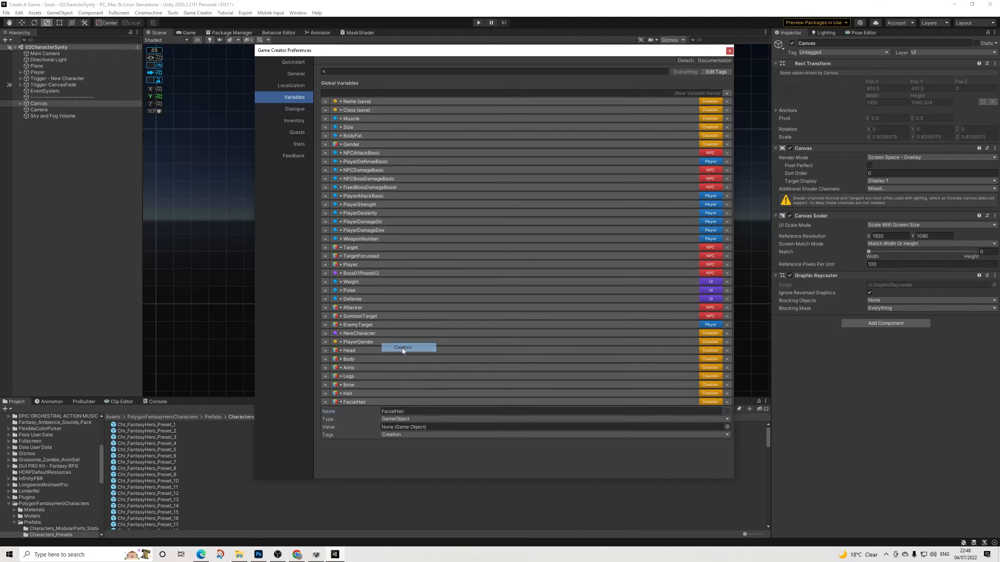
left_click(353, 402)
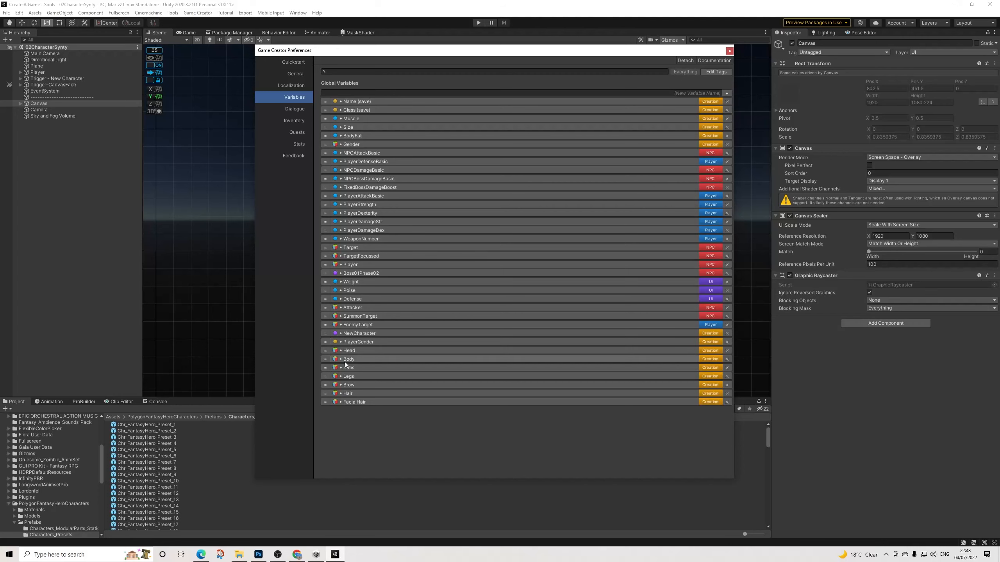
Step: Close the Game Creator preferences and save the scene
left_click(729, 52)
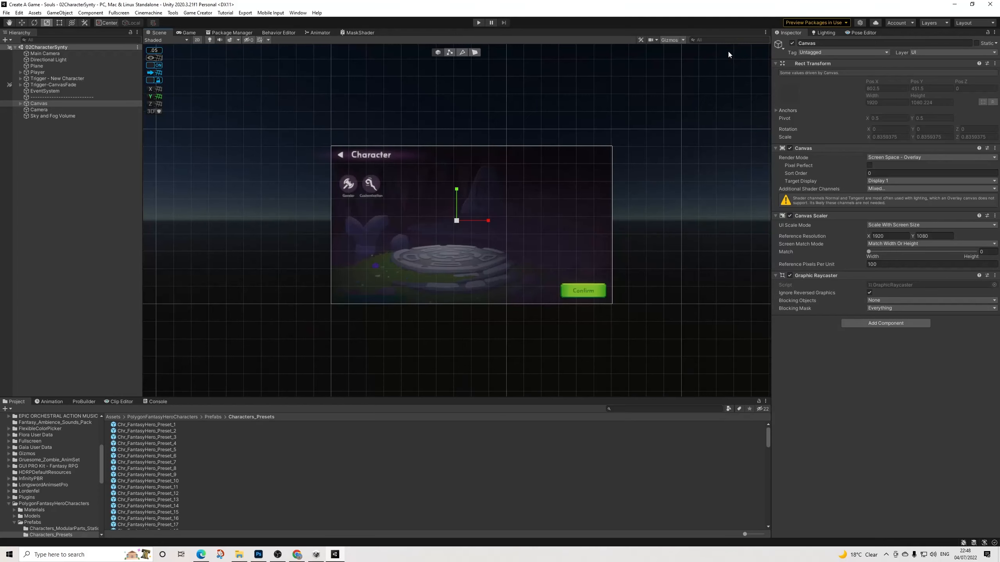
left_click(6, 12)
left_click(18, 49)
Step: Select the Gender button on the canvas and collapse its preview to examine its On Click event list
scroll(427, 213, "up", 5)
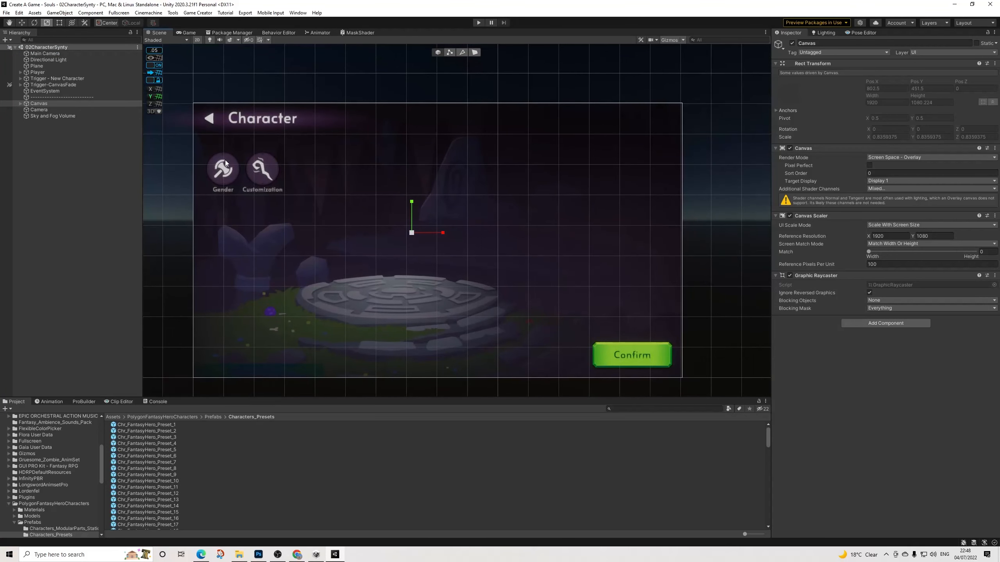
left_click(226, 161)
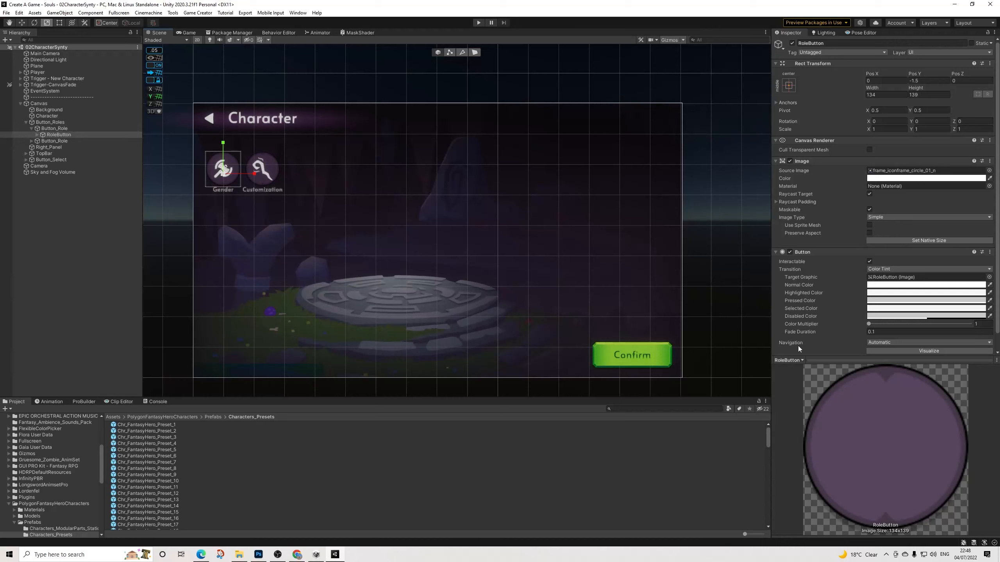
left_click(815, 361)
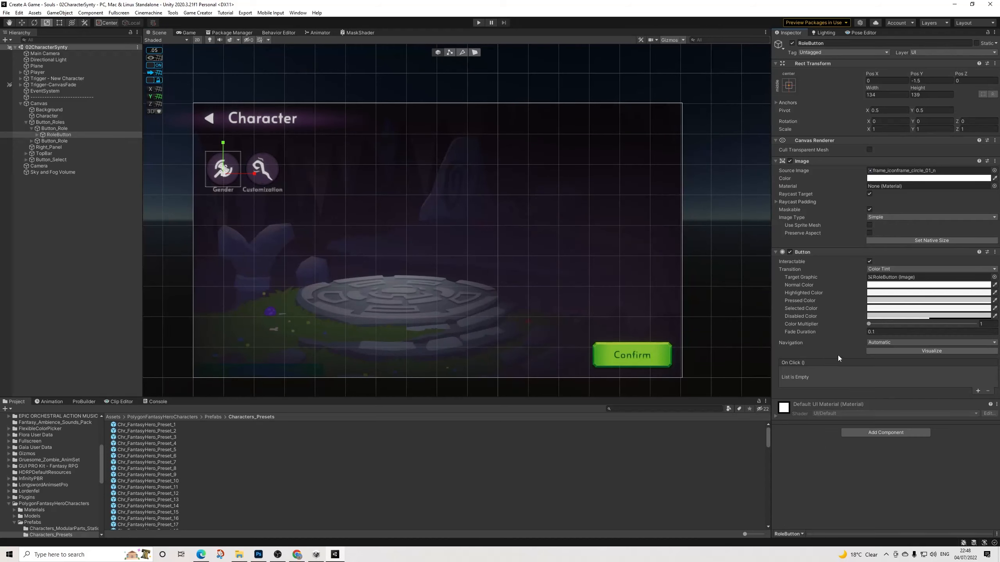
Step: Duplicate the canvas's Right_Panel object and nest the copy inside the original Right_Panel
left_click(38, 147)
right_click(37, 149)
left_click(37, 149)
left_click(44, 153)
left_click(59, 148)
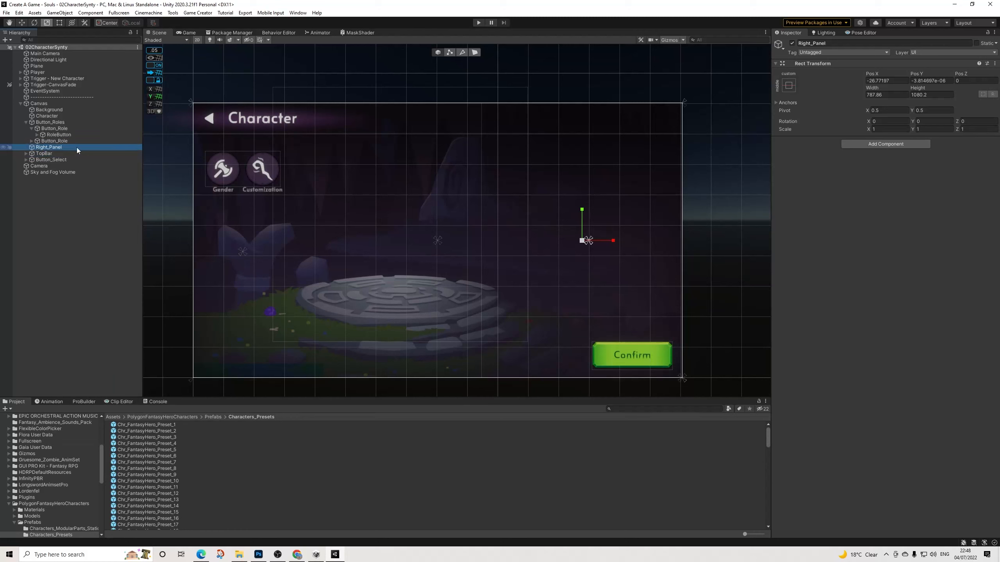
left_click(60, 22)
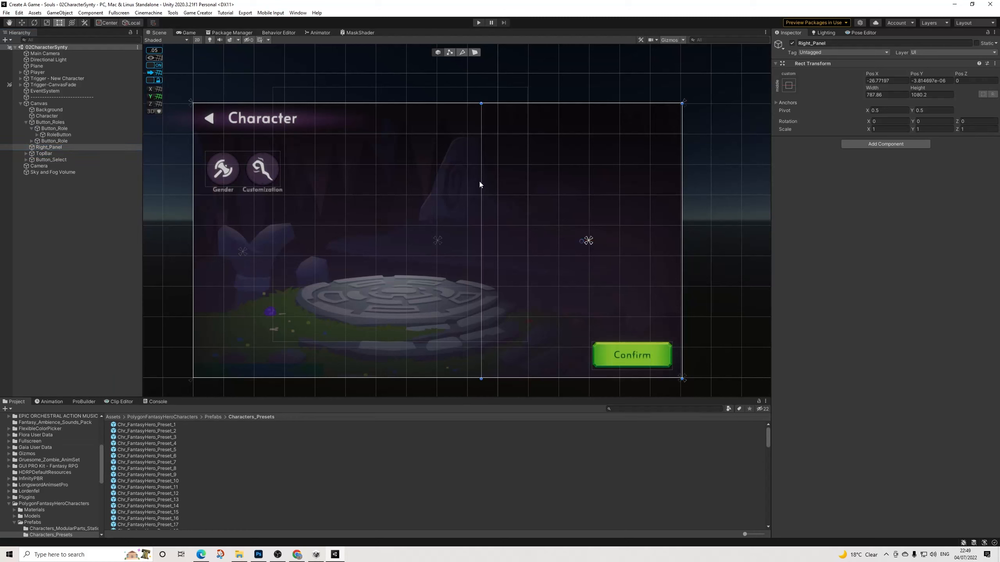
left_click(41, 147)
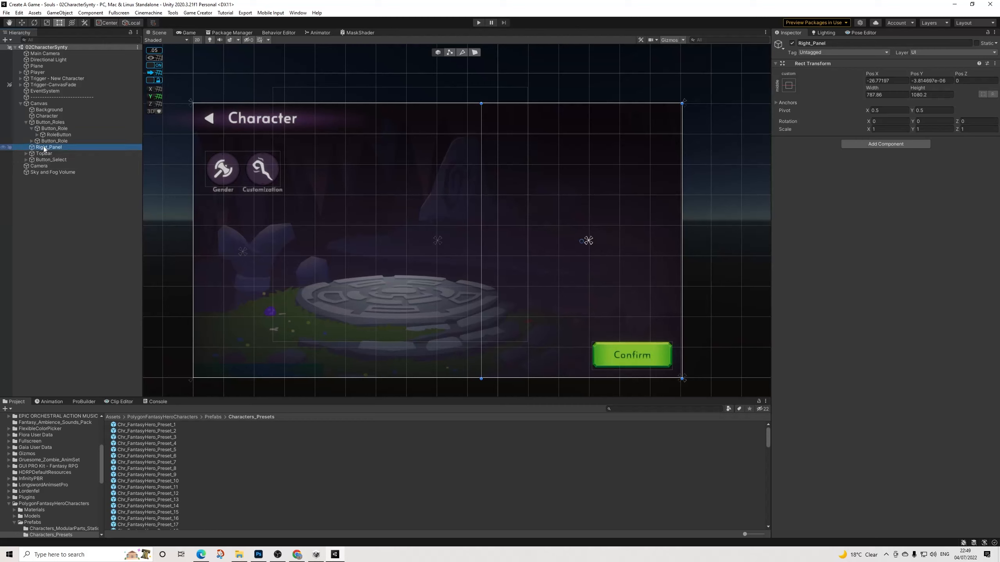
key("ctrl+d")
left_click_drag(49, 168, 50, 147)
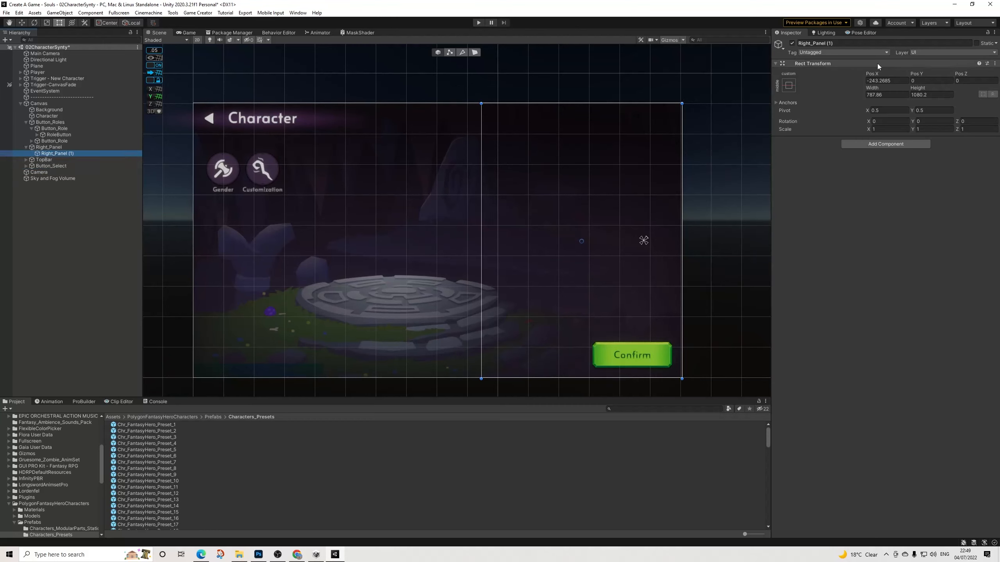
Step: Rename the panel nested inside Right_Panel as GenderPanel
left_click(857, 44)
type("GenderPanel")
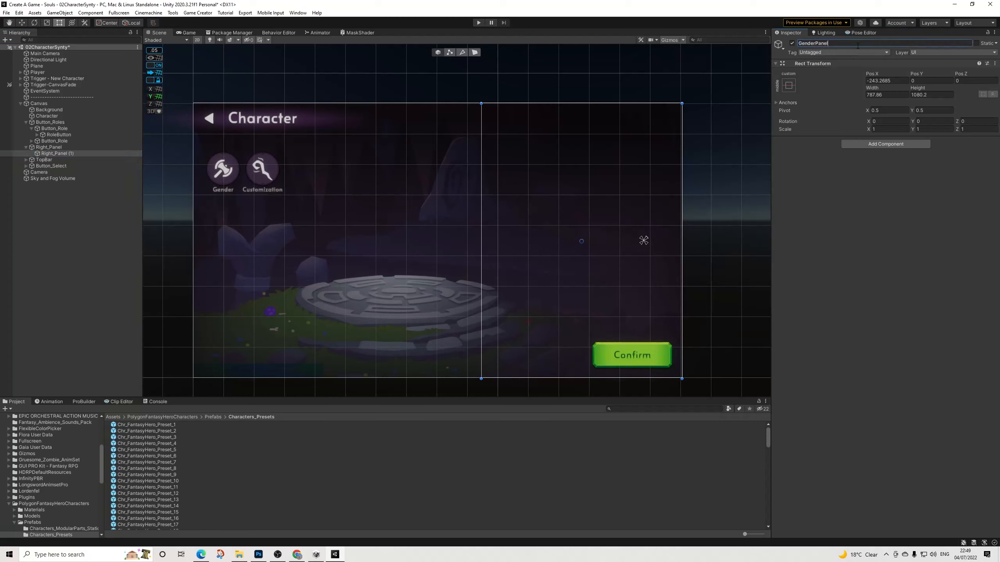
key("Return")
Step: Duplicate GenderPanel and rename the copy CustomizationPanel
left_click(55, 153)
key("ctrl+d")
left_click(847, 44)
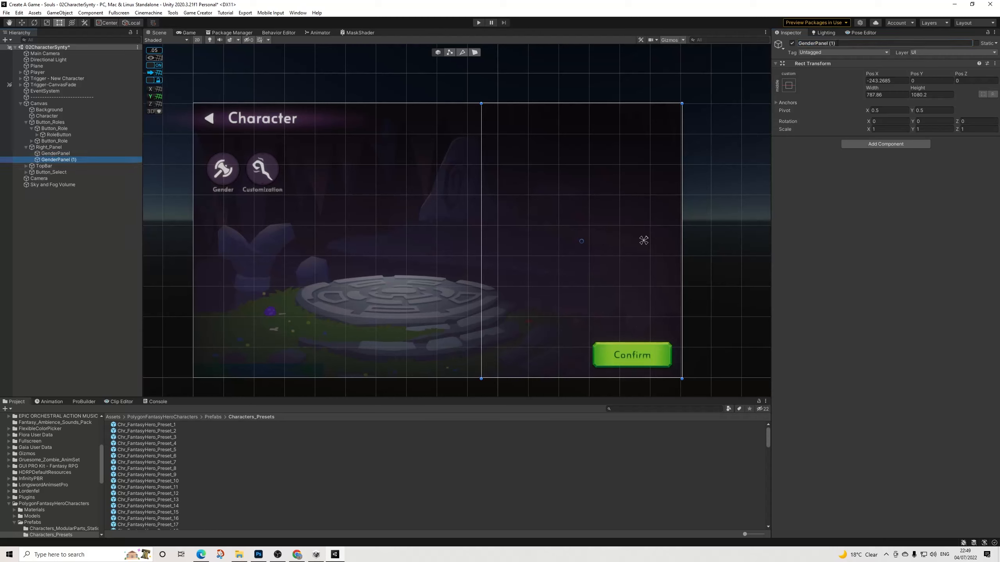
type("CustomizationPanel")
key("Return")
Step: Duplicate CustomizationPanel twice and nest both copies inside the original CustomizationPanel
left_click(56, 159)
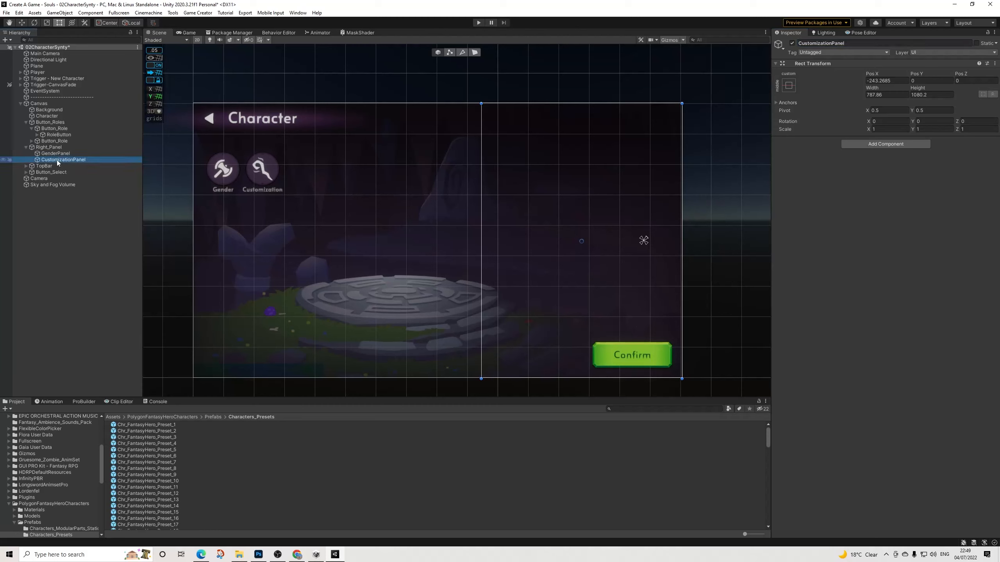
left_click(59, 154)
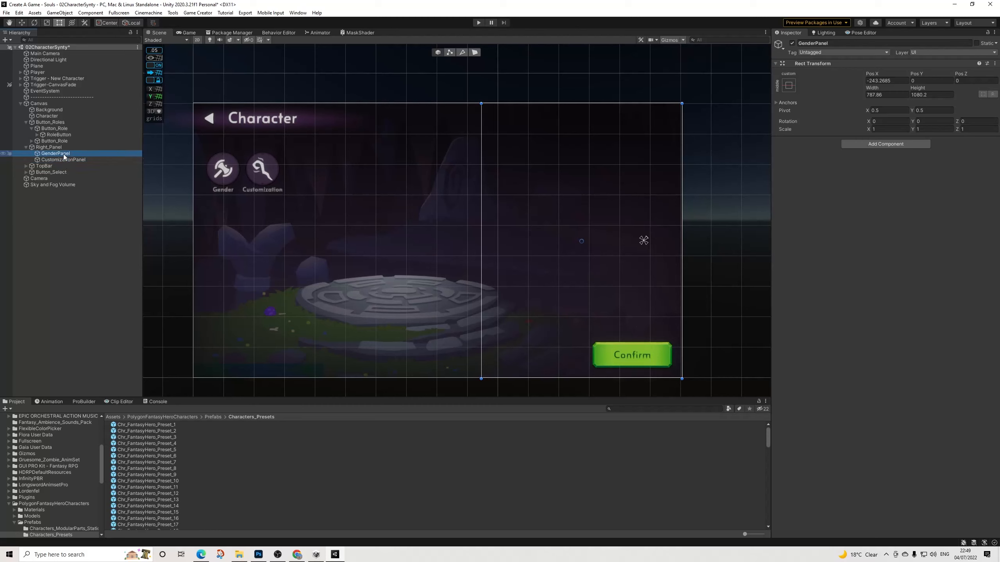
left_click(63, 159)
key("ctrl+d")
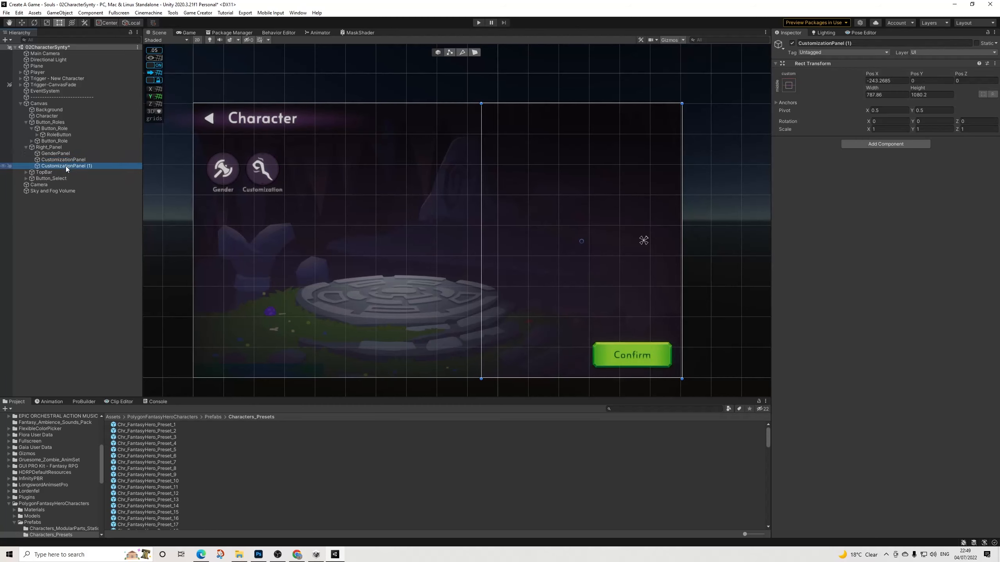
key("ctrl+d")
left_click(70, 168)
left_click(71, 173, "shift")
left_click_drag(72, 170, 70, 162)
Step: Rename the first panel nested inside CustomizationPanel as MalePanel
left_click(74, 166)
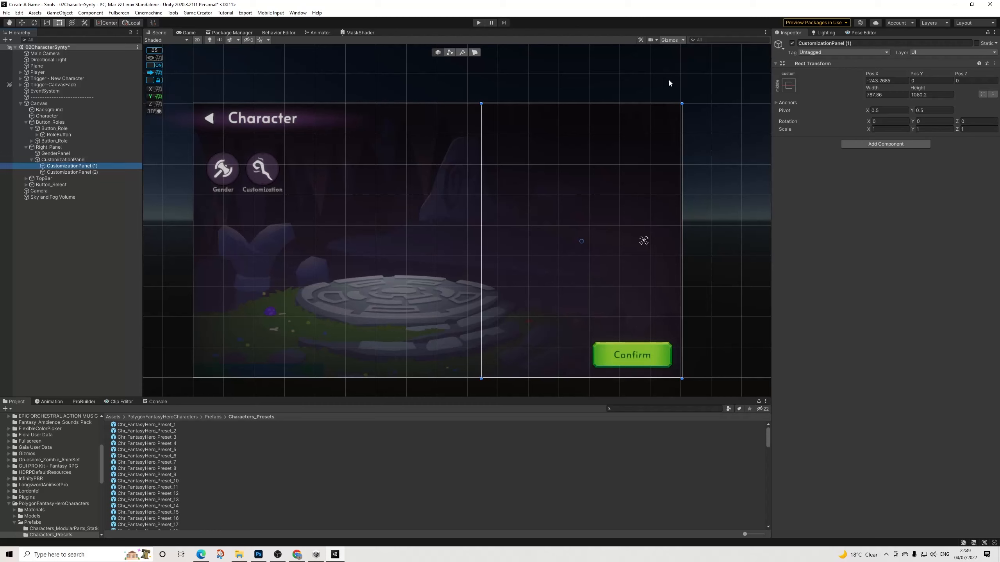
left_click(858, 43)
type("Male")
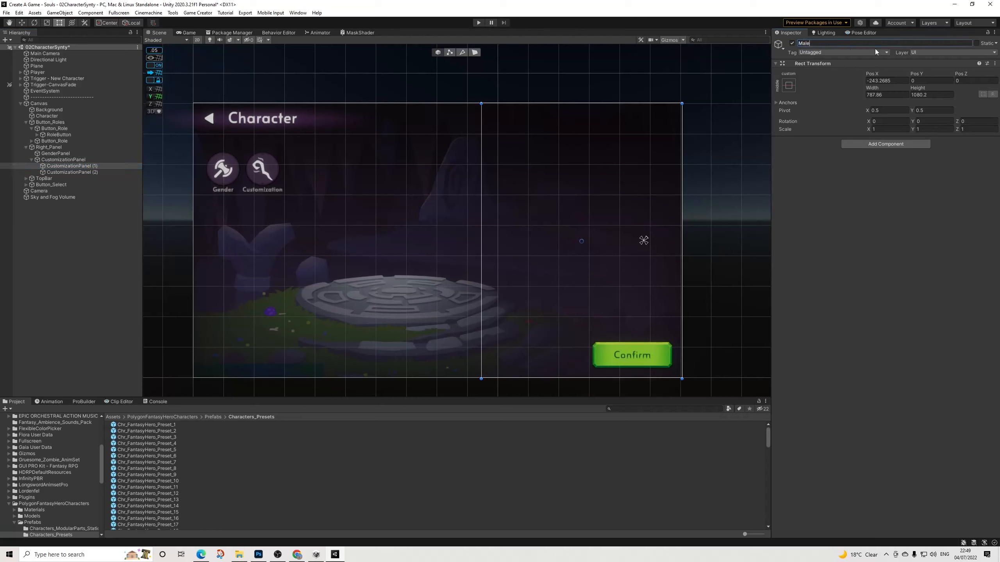
type("Panel")
key("Return")
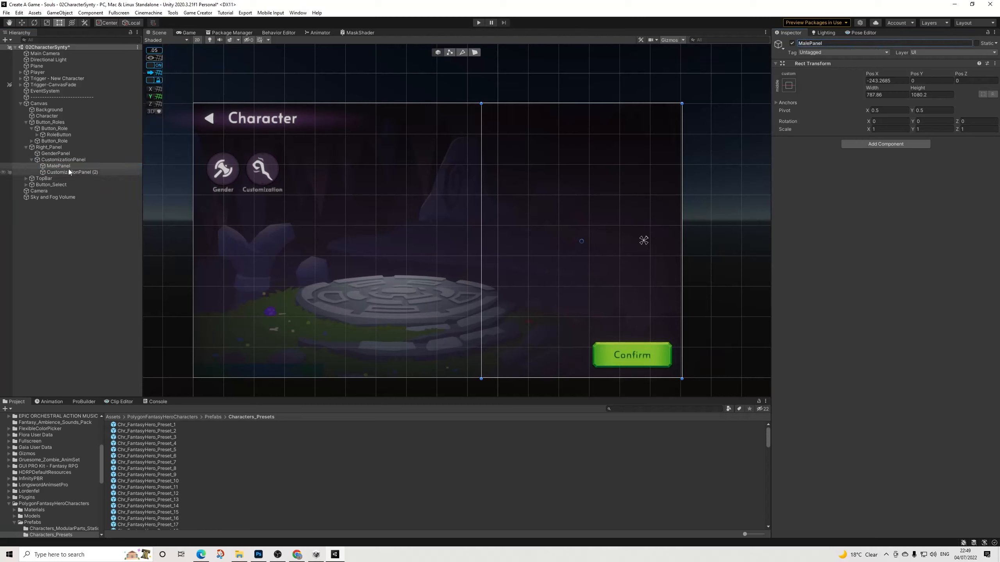
Step: Rename the second panel nested inside CustomizationPanel as FemalePanel
left_click(59, 172)
left_click(853, 42)
type("Fem")
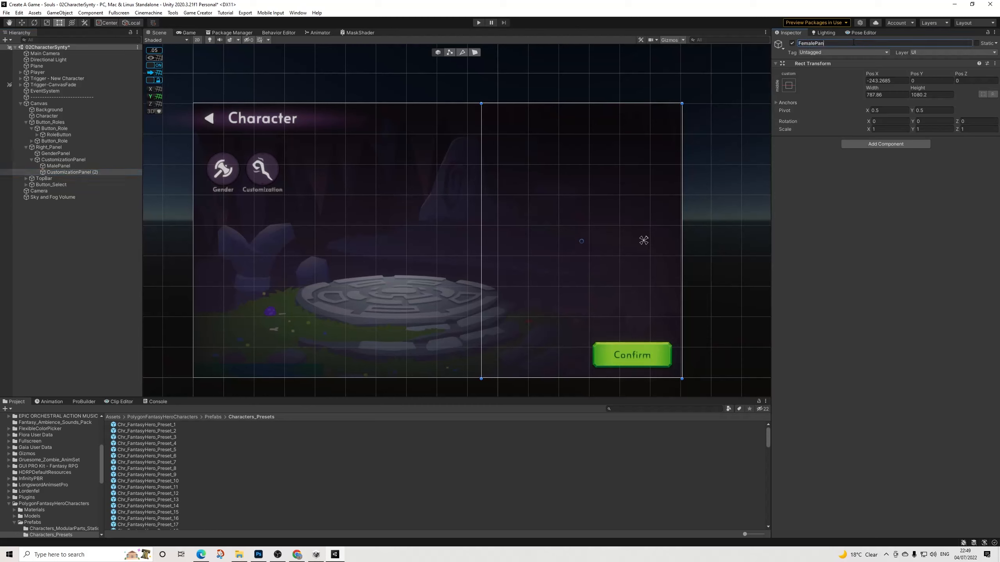
type("alePanel")
key("Return")
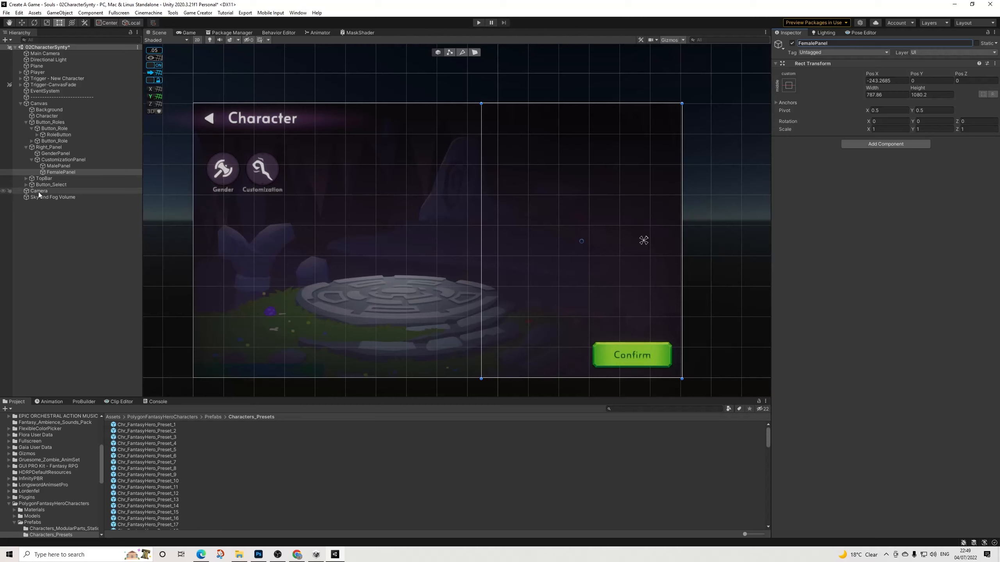
left_click(56, 153)
left_click(65, 160)
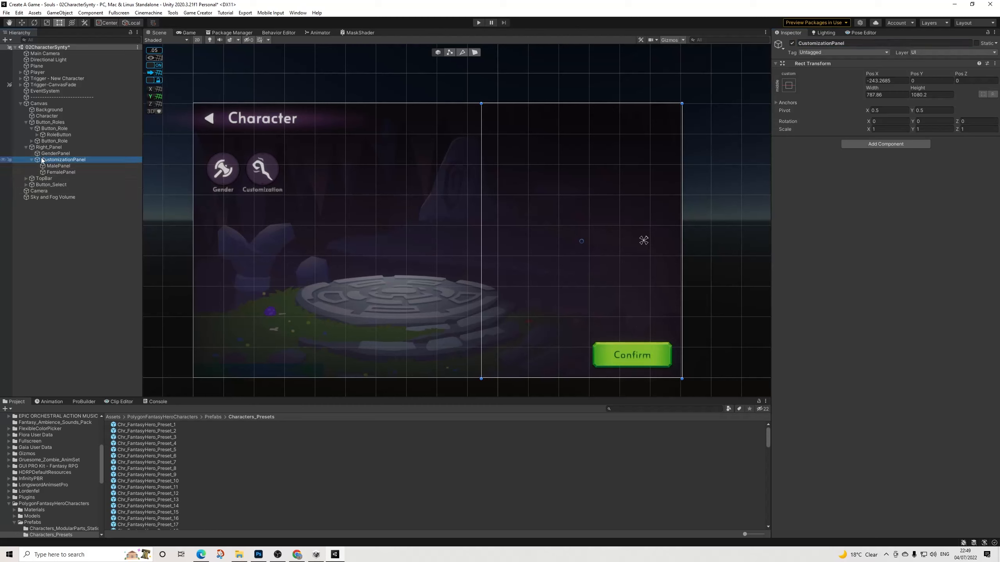
left_click(53, 154)
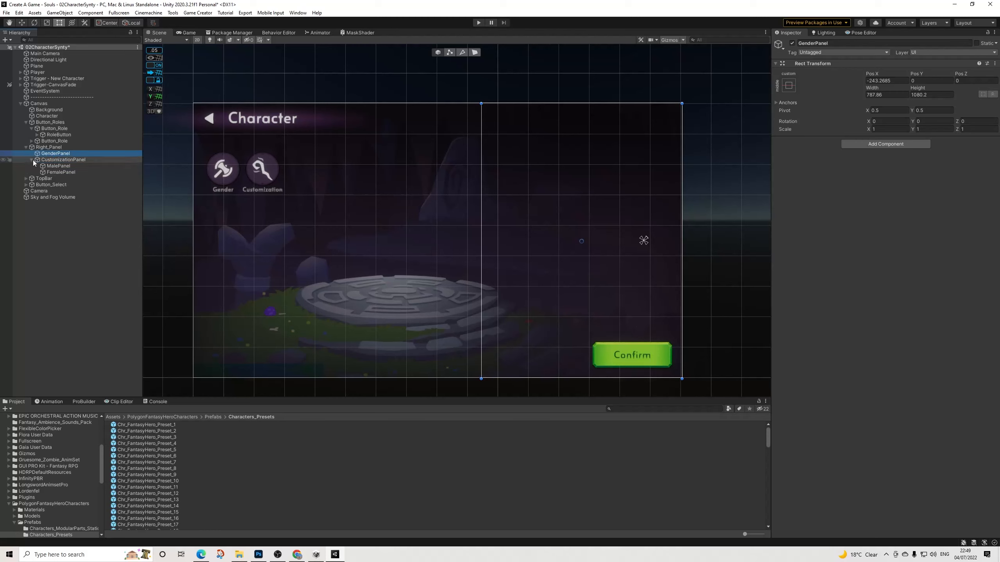
Step: Add a Canvas Group component to both GenderPanel and CustomizationPanel
left_click(55, 160, "ctrl")
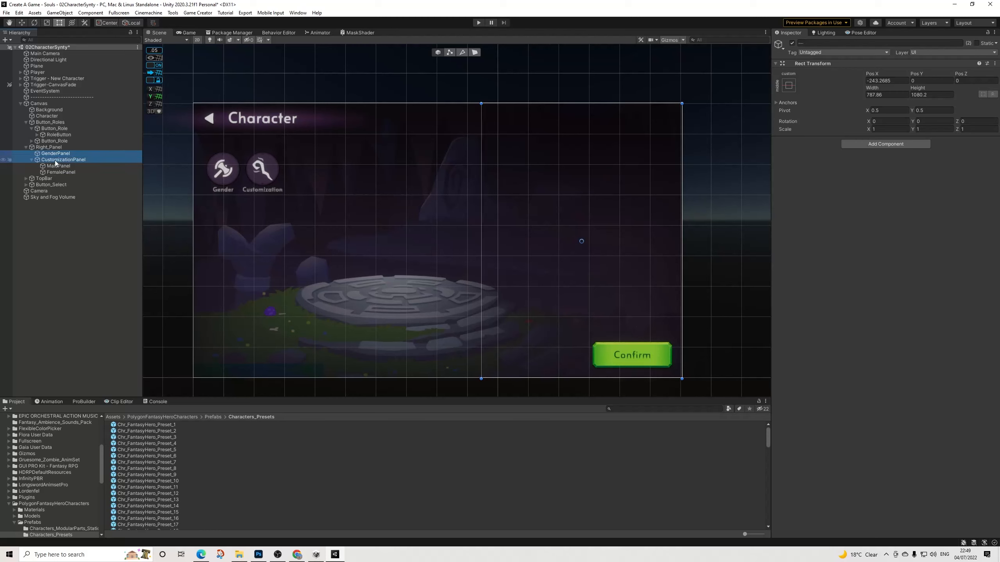
left_click(859, 146)
type("canv")
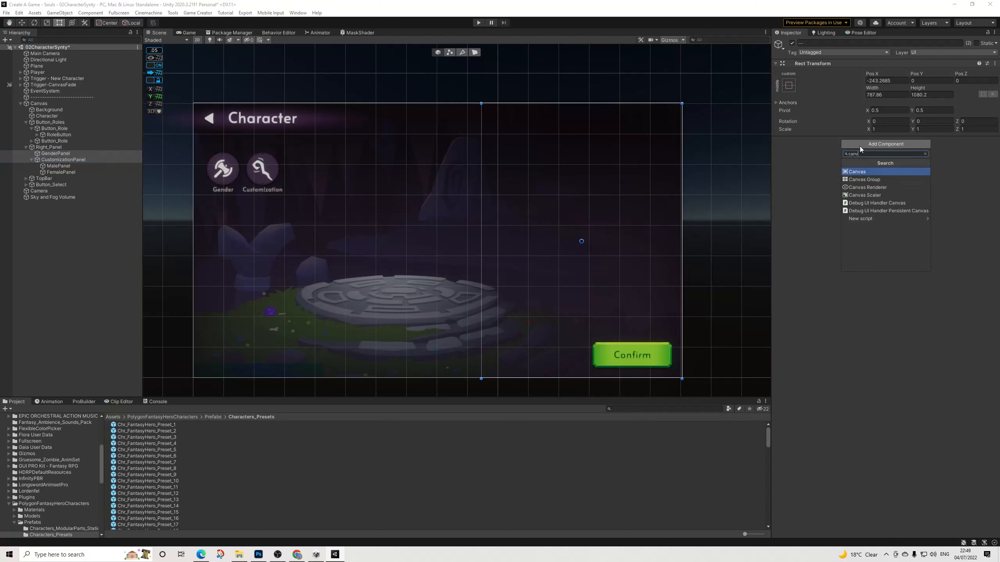
key("Down")
key("Return")
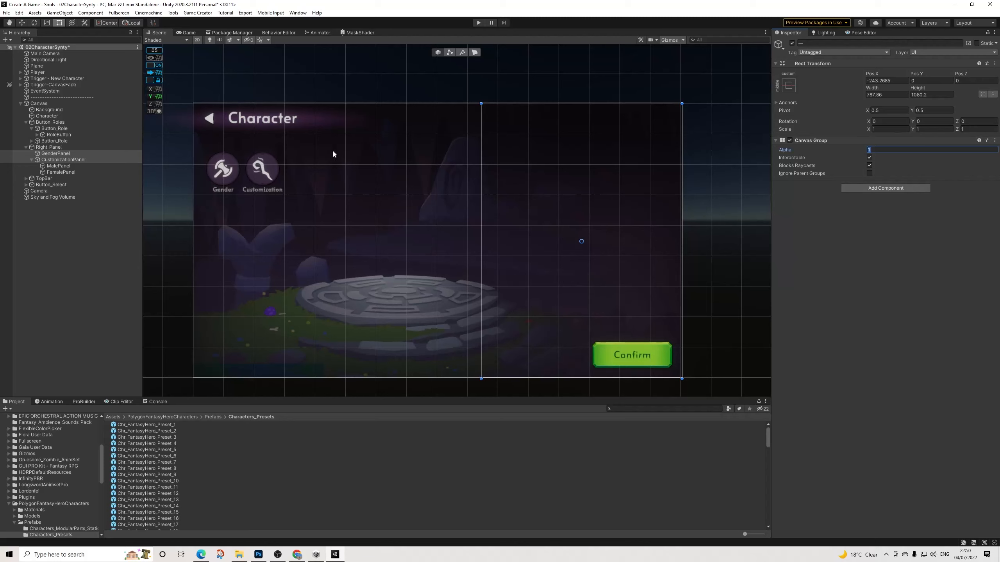
left_click(58, 158)
left_click(32, 160)
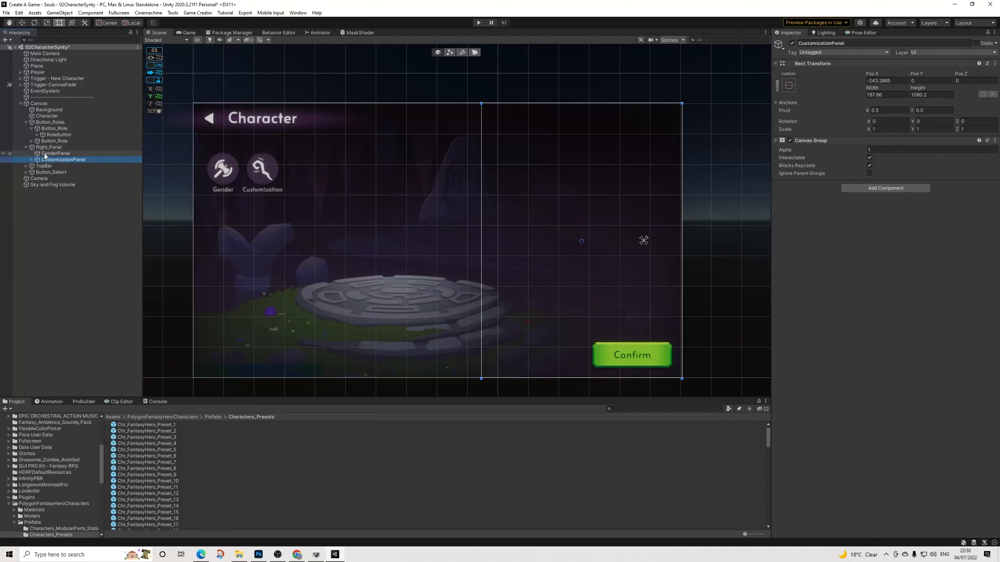
left_click(33, 160)
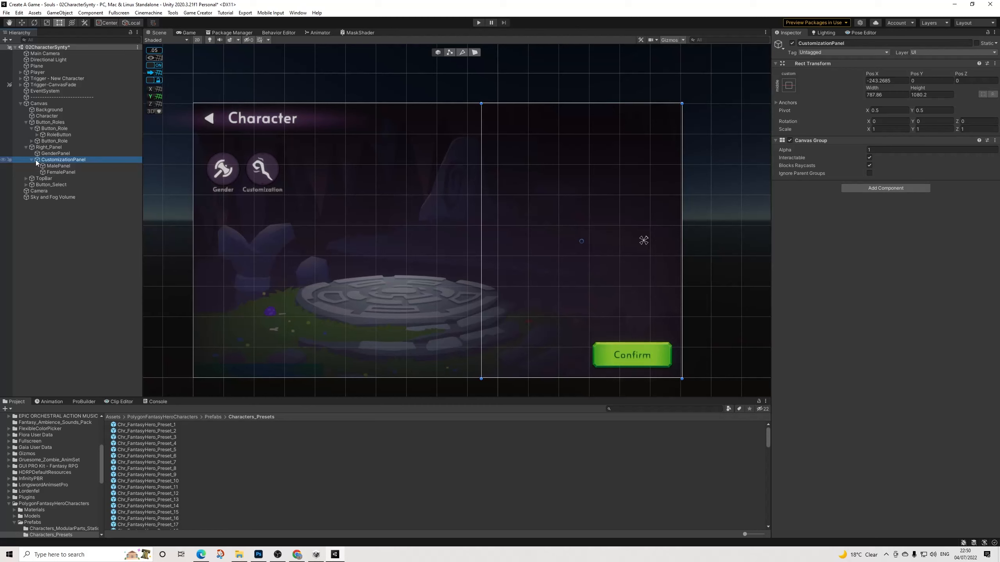
left_click(71, 154)
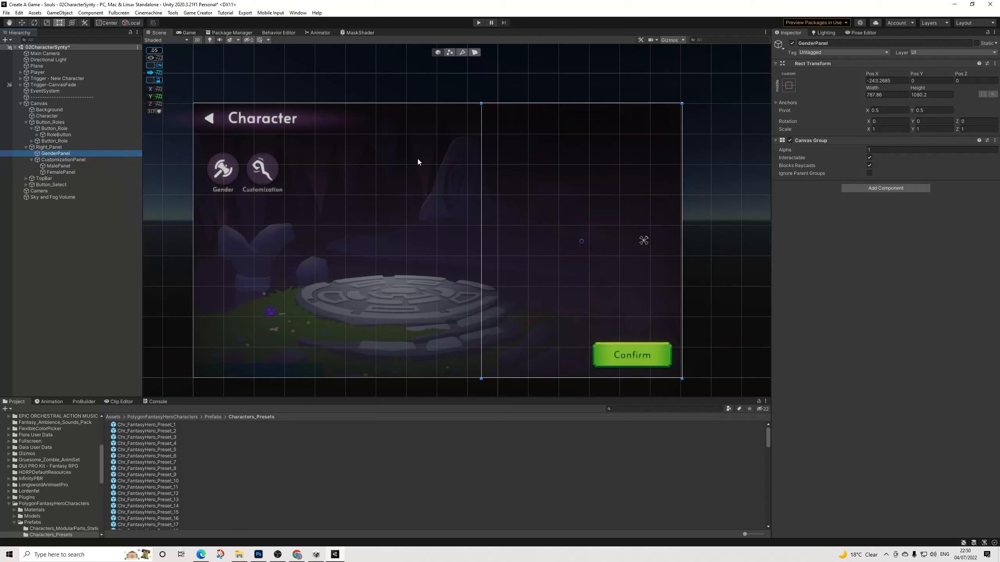
right_click(57, 154)
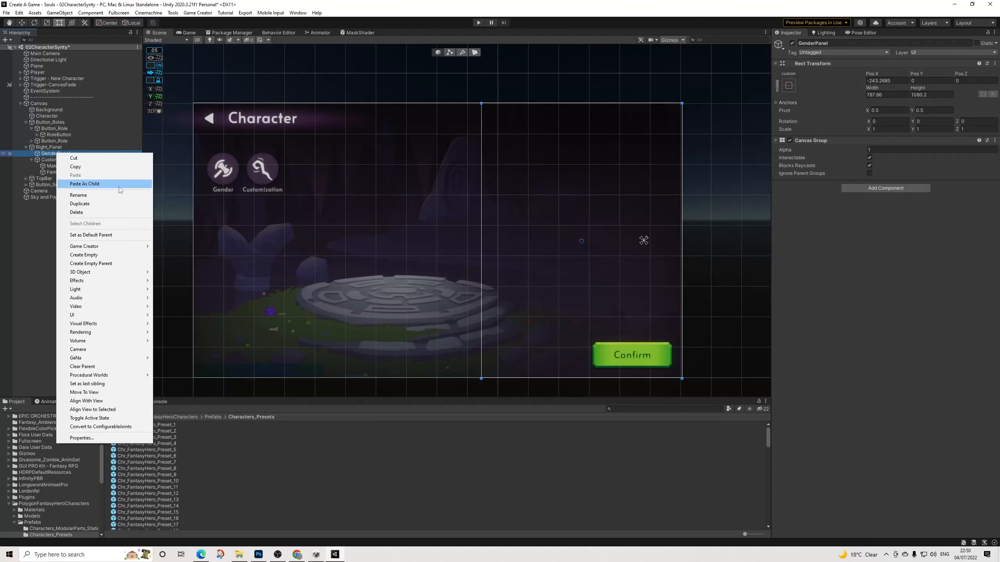
Step: Duplicate the Character title text, Text_Title, and nest the copy under GenderPanel
left_click(278, 122)
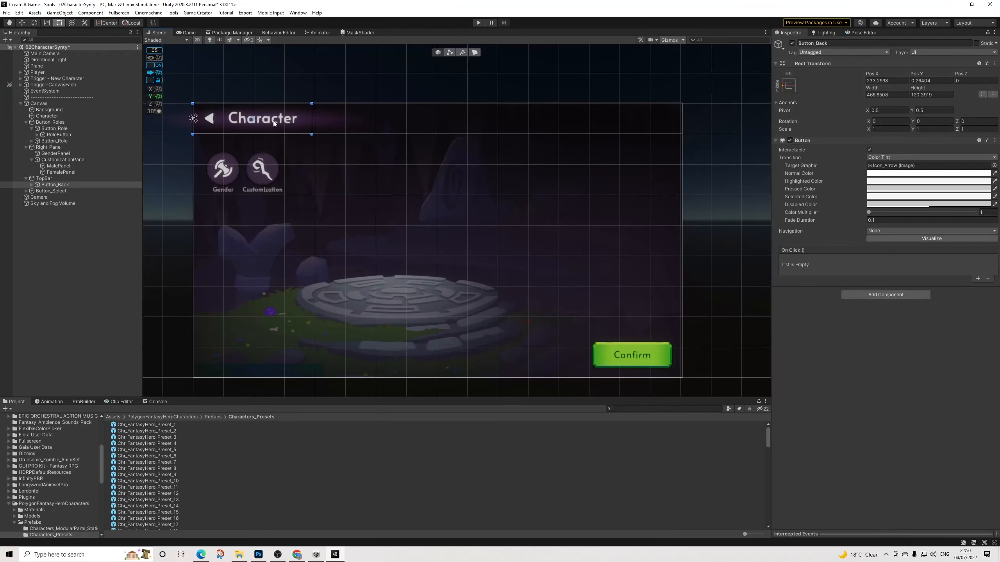
left_click(32, 185)
left_click(63, 203)
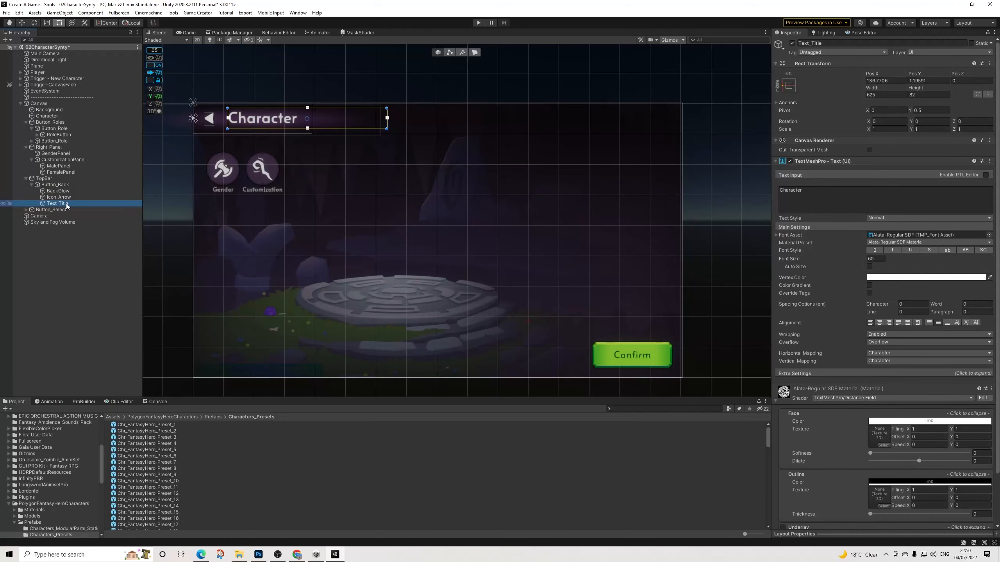
key("ctrl+d")
left_click_drag(63, 209, 55, 153)
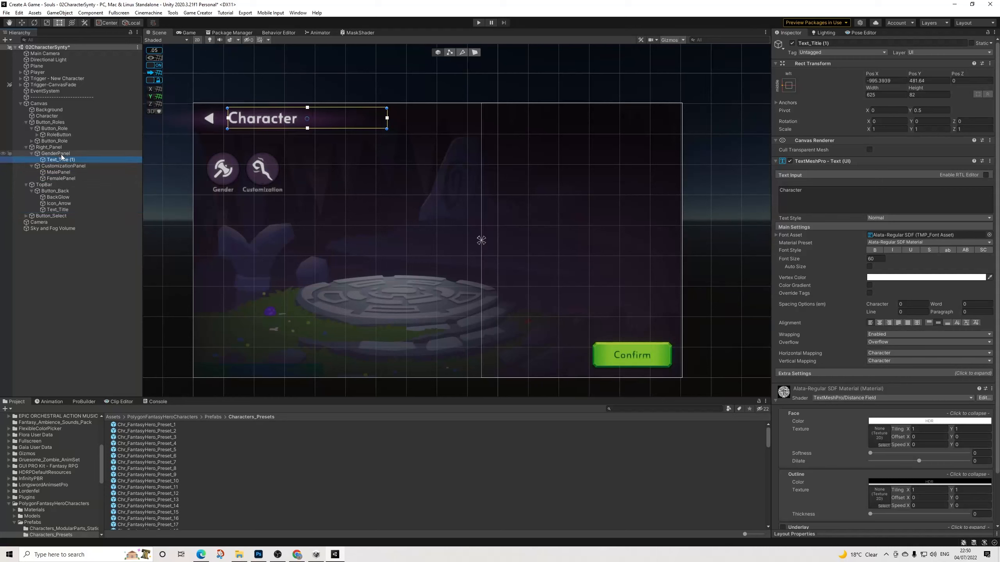
Step: Move the copied title to GenderPanel's upper-left area and change it to read Gender at font size 50
left_click_drag(323, 117, 569, 165)
left_click(874, 259)
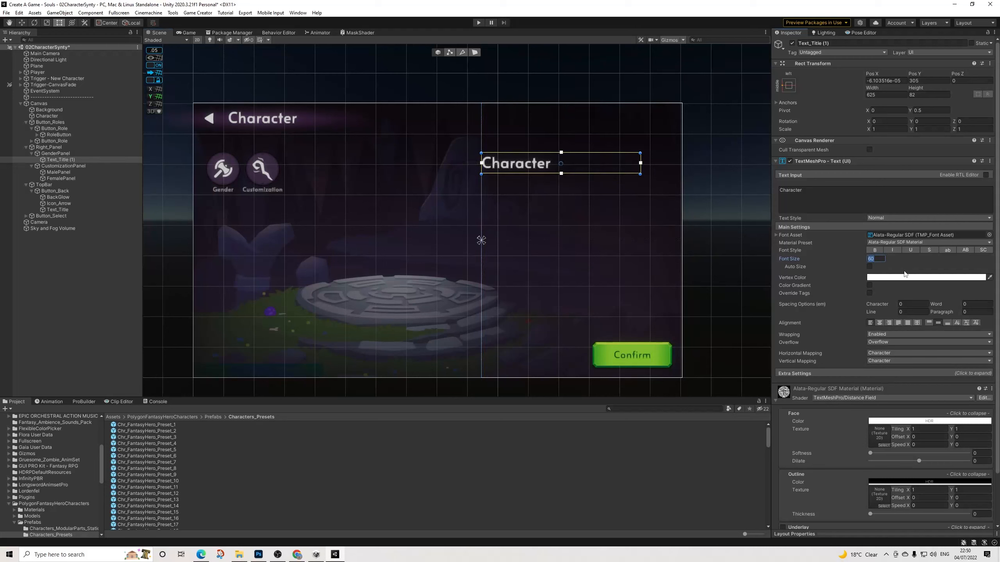
type("50")
left_click(808, 195)
type("Gender")
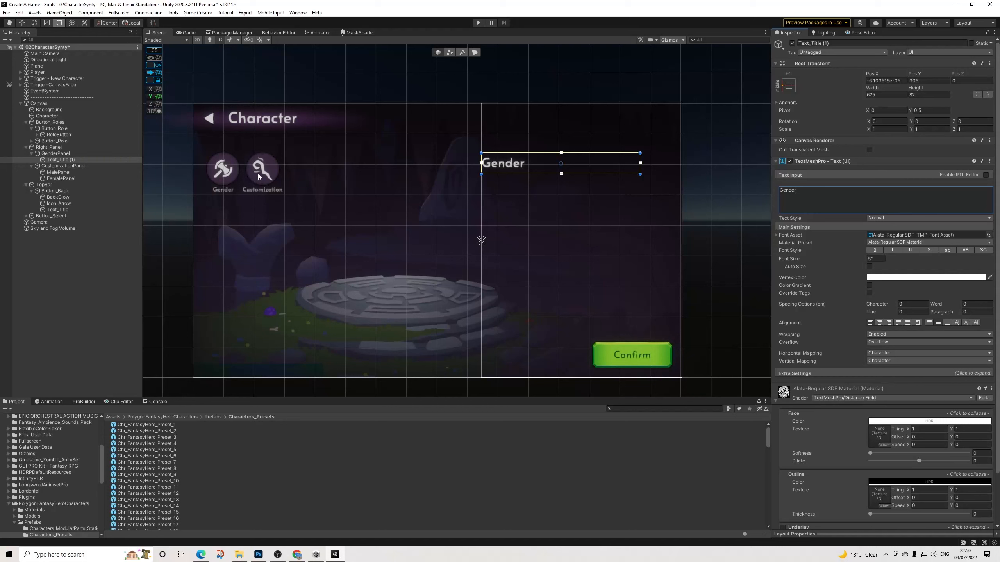
left_click(228, 175)
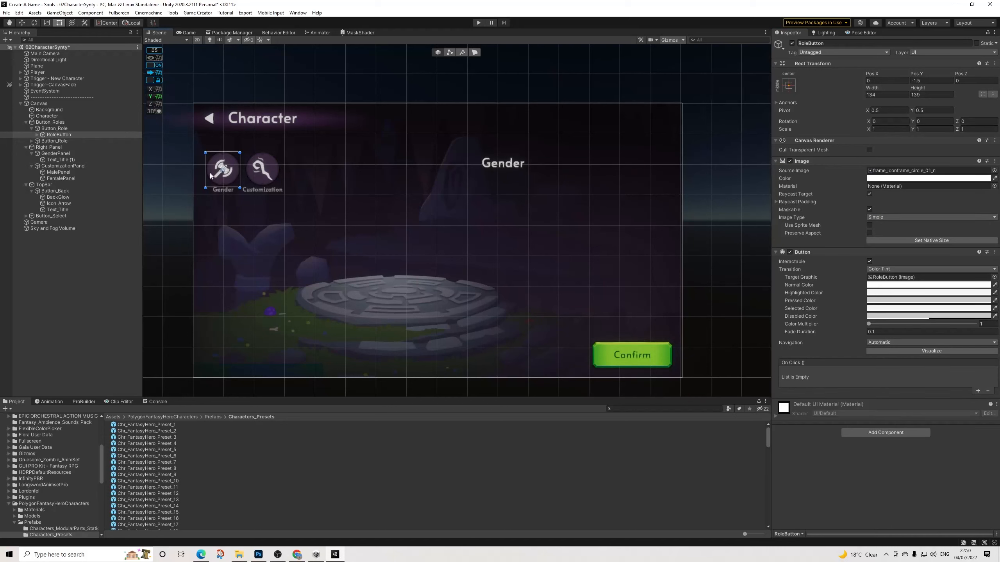
left_click(54, 136)
left_click(64, 129)
left_click(65, 136)
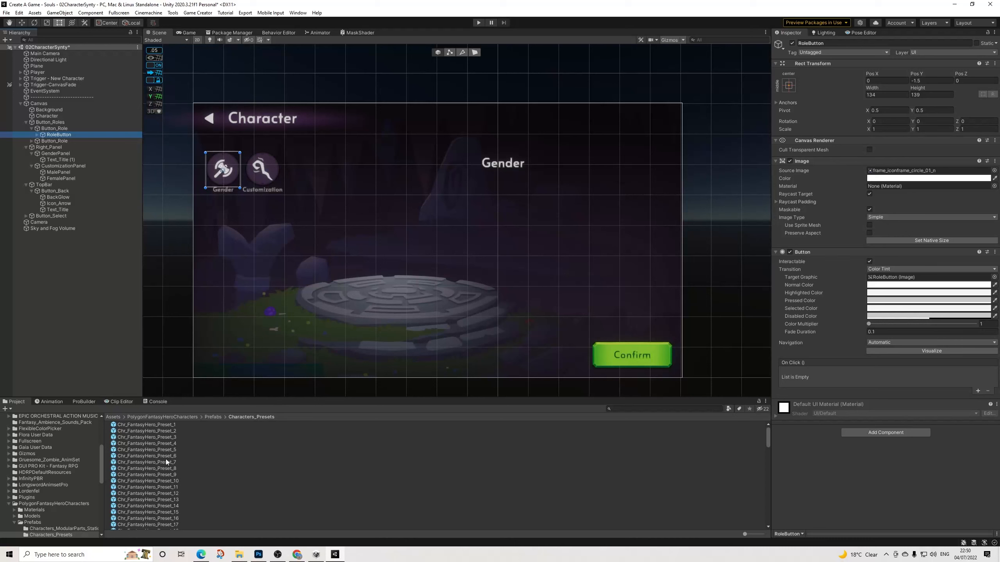
Step: Open the Prefabs_Component_Buttons folder inside the GUI PRO Kit - Fantasy RPG prefabs
scroll(54, 505, "down", 2)
left_click(17, 499)
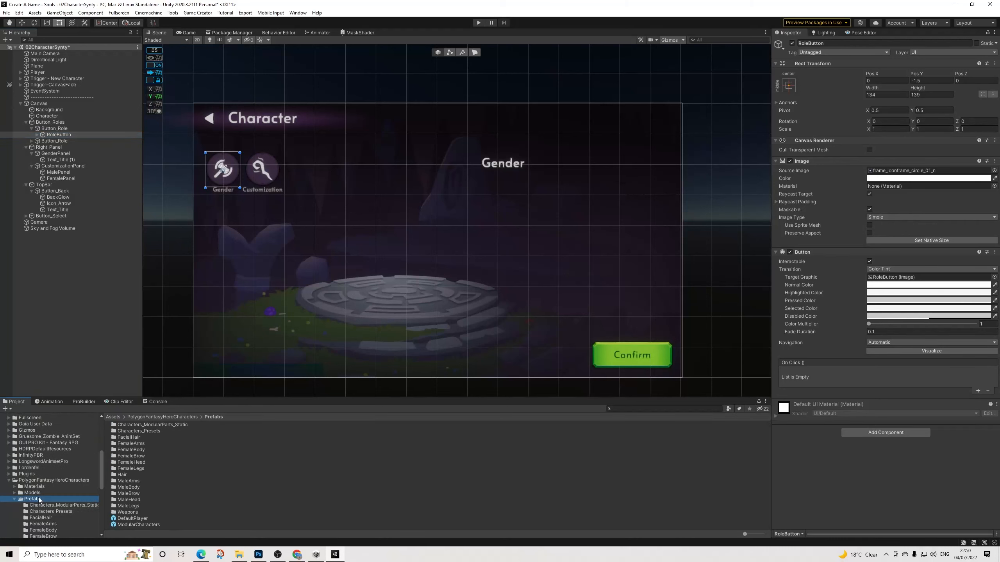
scroll(60, 504, "down", 8)
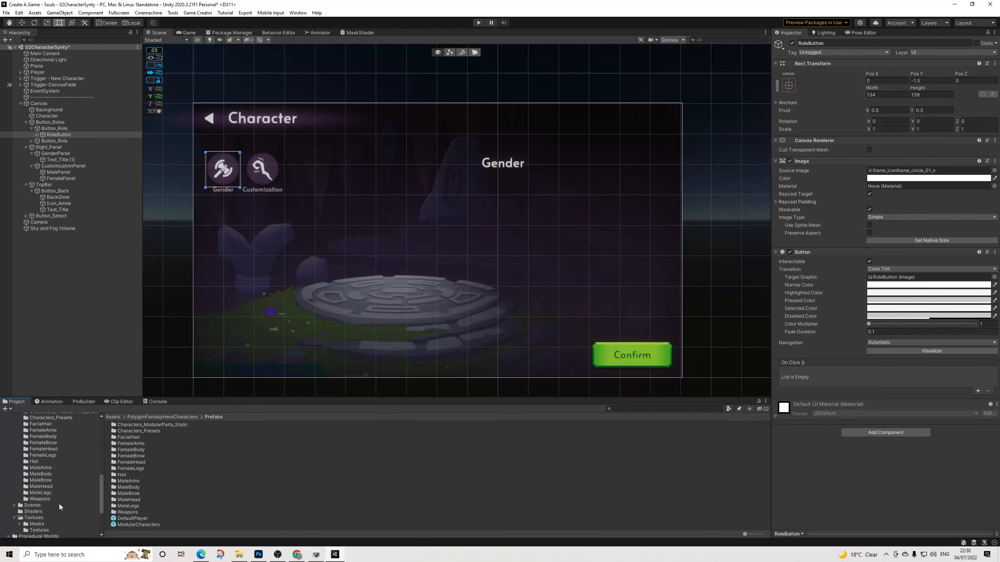
scroll(26, 471, "up", 8)
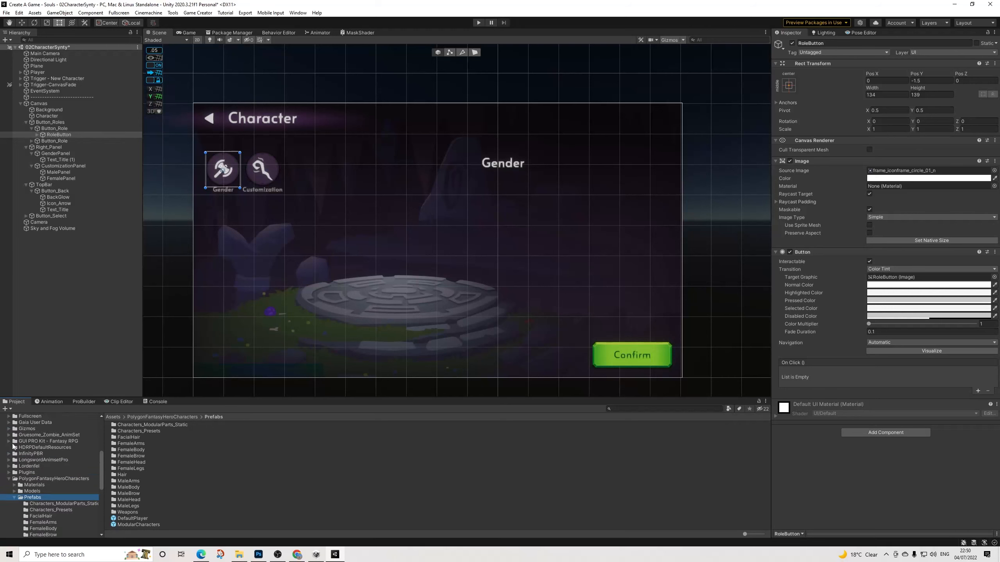
left_click(12, 442)
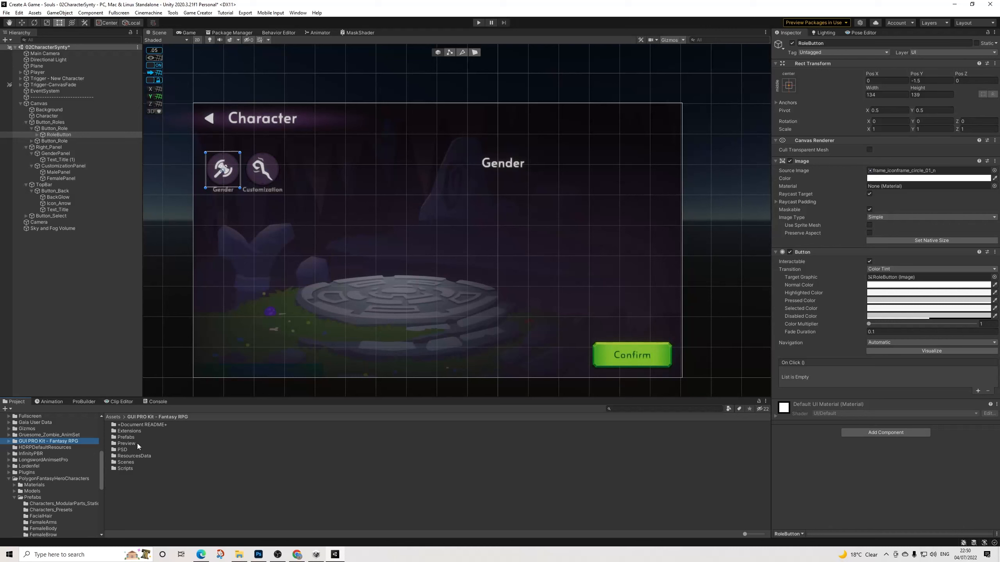
double_click(123, 437)
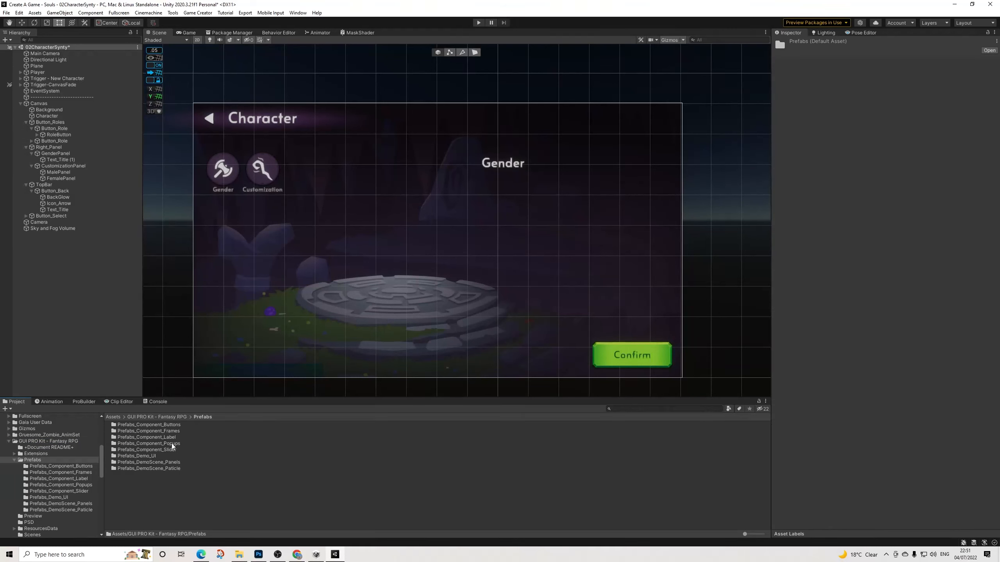
double_click(177, 424)
Step: Add the Button_Circle01_Blue prefab to GenderPanel
left_click(153, 425)
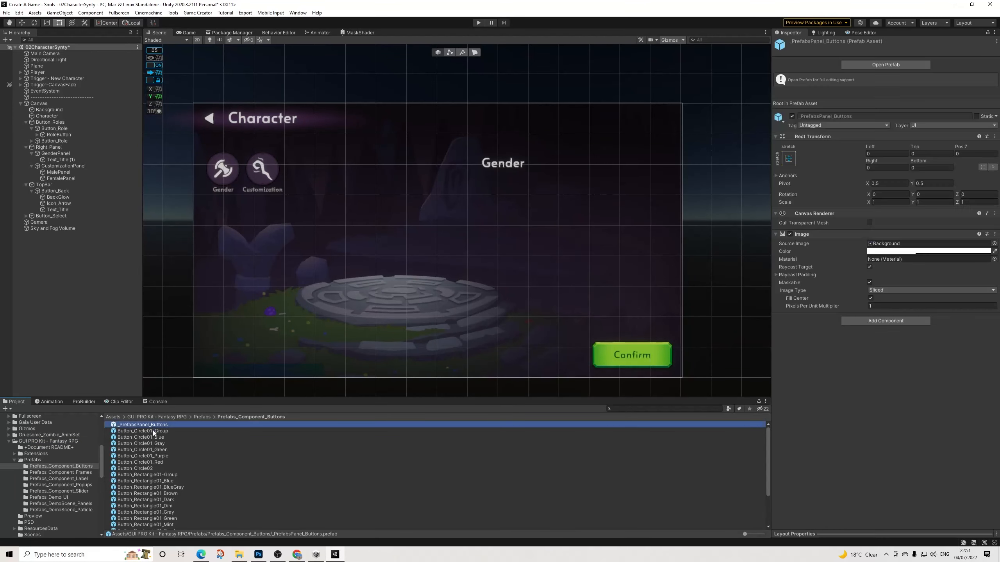
left_click(153, 430)
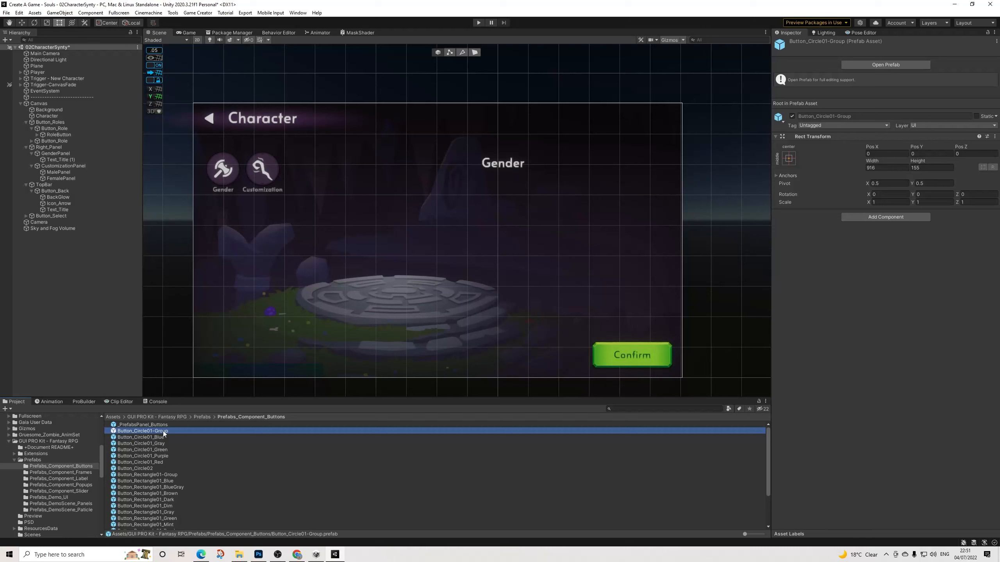
left_click(155, 437)
left_click(811, 534)
left_click(831, 534)
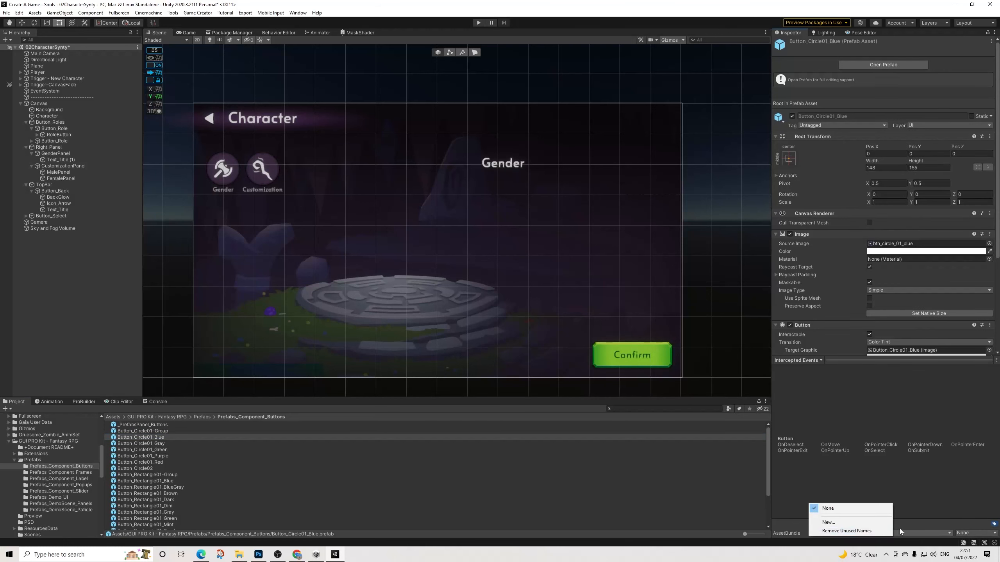
left_click(918, 528)
left_click_drag(142, 437, 63, 153)
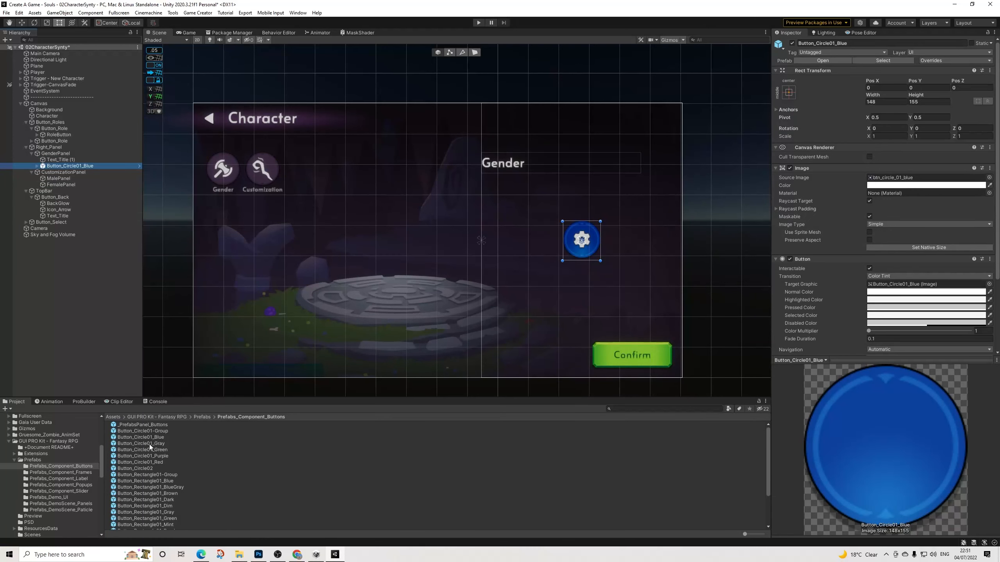
Step: Add all the individual button prefabs, from Button_Circle01-Group through Button_Sqeure01, to GenderPanel for comparison
scroll(159, 461, "down", 3)
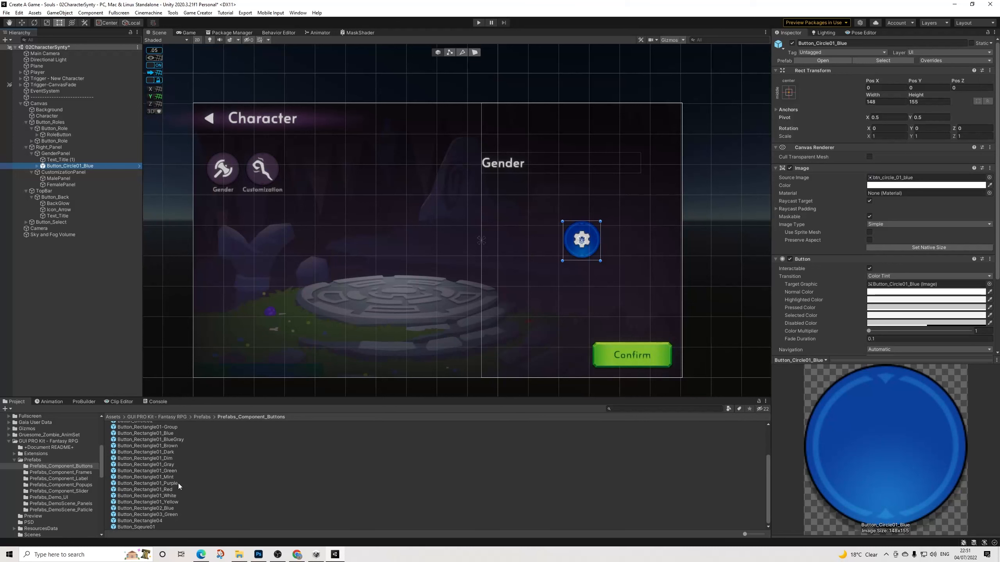
left_click(144, 526)
scroll(154, 482, "up", 3)
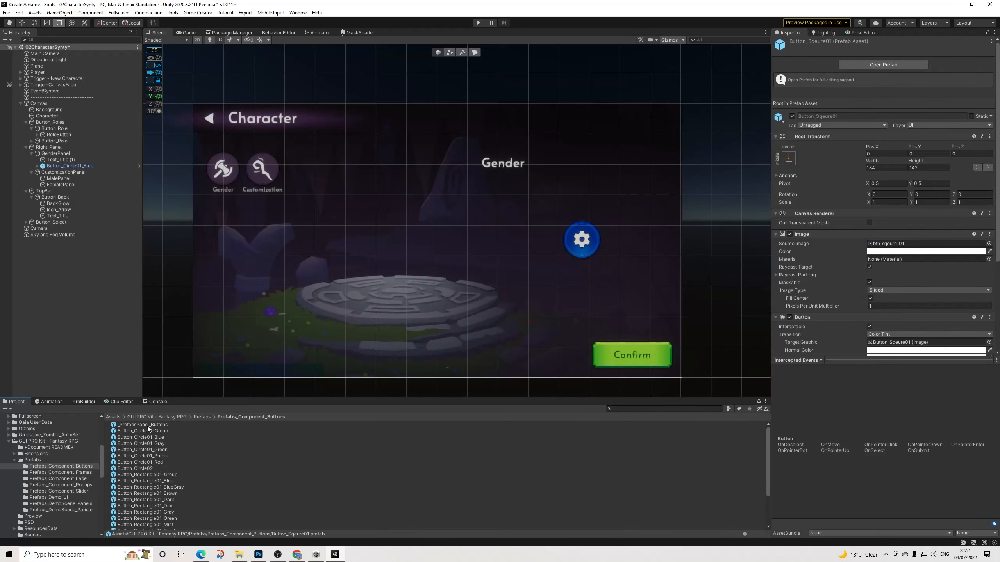
key("ctrl+a")
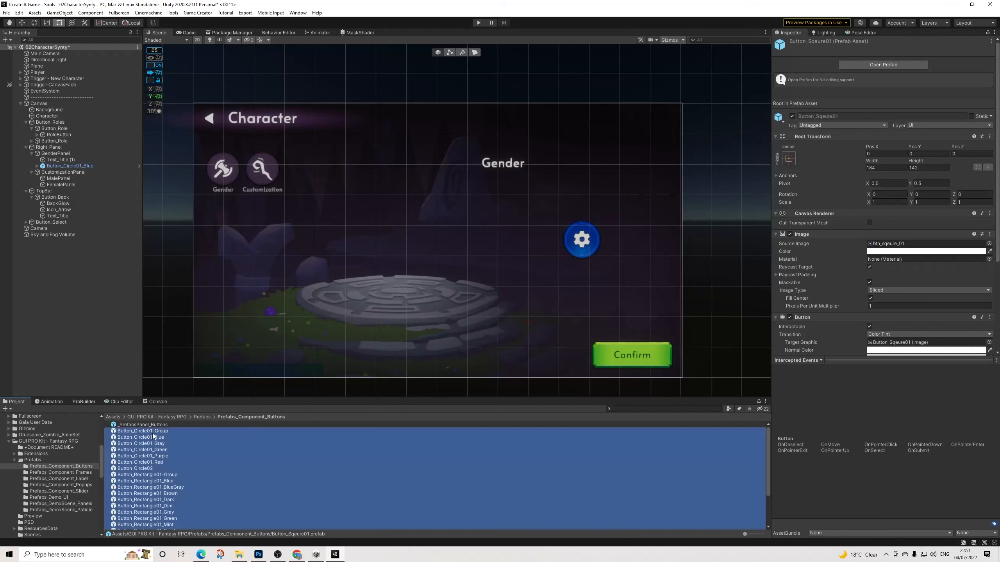
left_click_drag(153, 433, 59, 154)
middle_click_drag(562, 256, 461, 272)
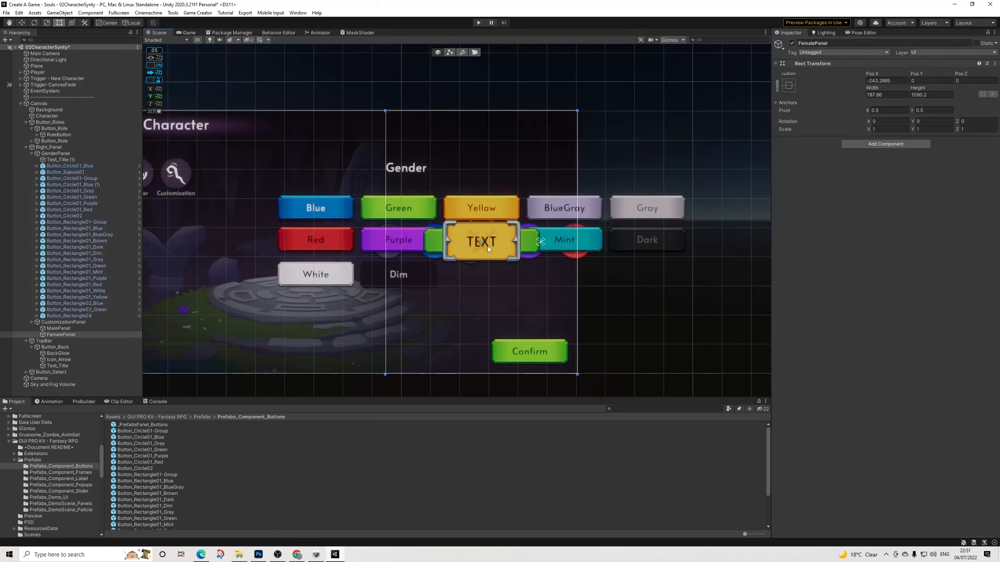
Step: Delete Button_Rectangle04 and Button_Rectangle03_Green from GenderPanel
left_click(91, 315)
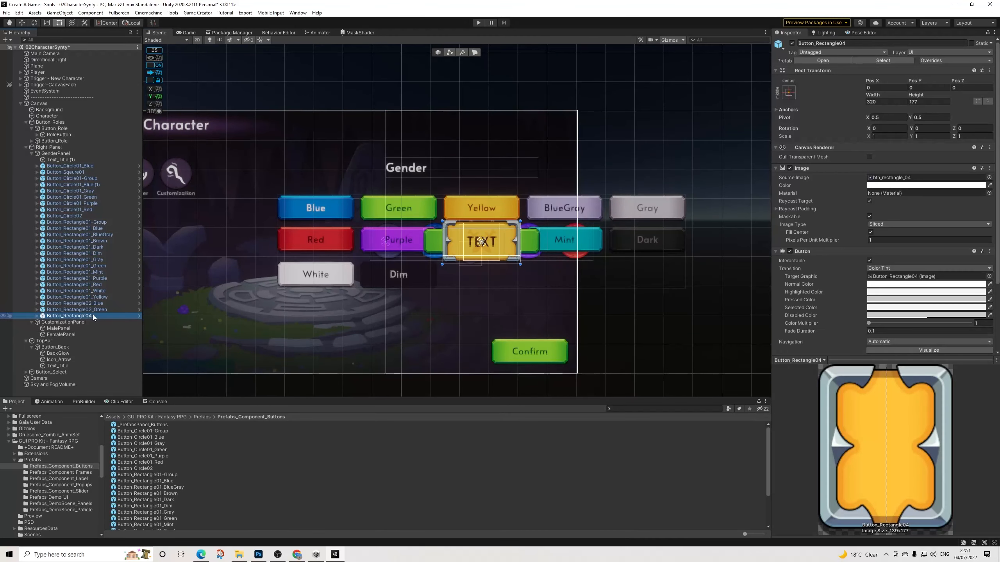
key("Delete")
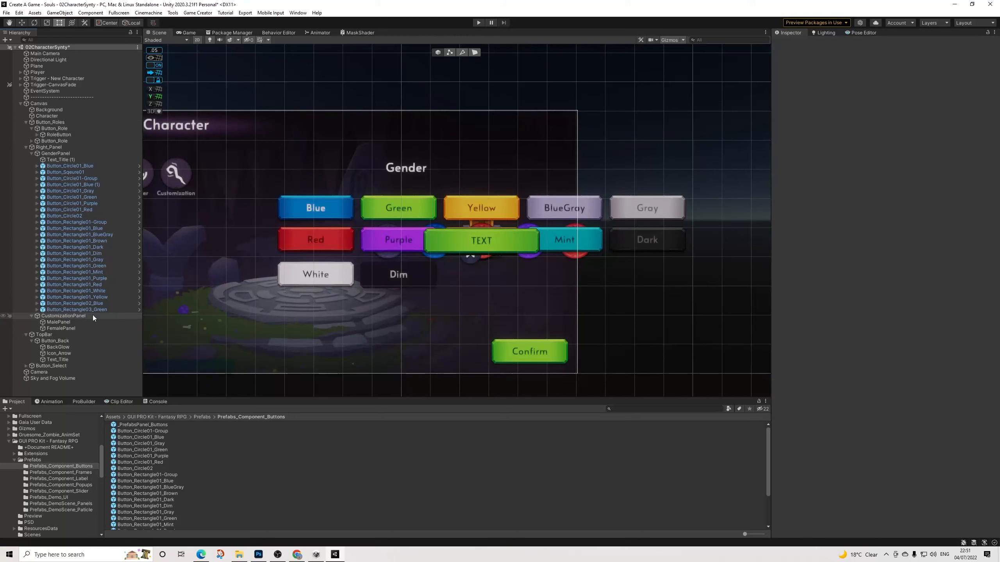
left_click(87, 306)
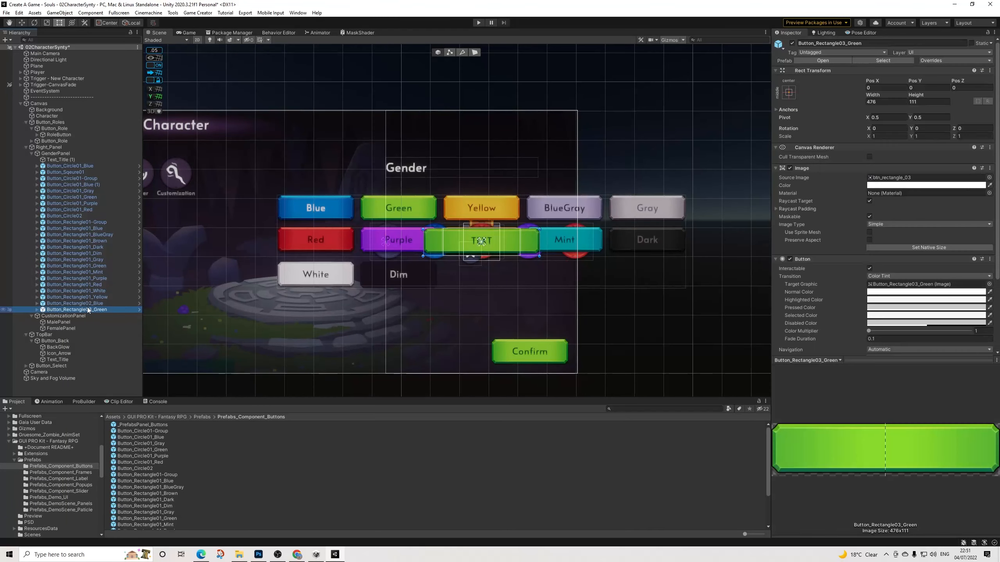
key("Up")
key("Up")
key("Up")
key("Up")
key("Up")
key("Up")
key("Up")
key("Up")
key("Up")
key("Up")
key("Up")
key("Up")
key("Down")
key("Down")
key("Down")
key("Down")
key("Down")
key("Down")
key("Down")
key("Down")
key("Down")
key("Down")
key("Down")
key("Down")
key("Down")
key("Delete")
Step: Deactivate all GenderPanel buttons from Button_Rectangle01-Group through Button_Rectangle02_Blue
left_click(90, 305)
left_click(83, 222, "shift")
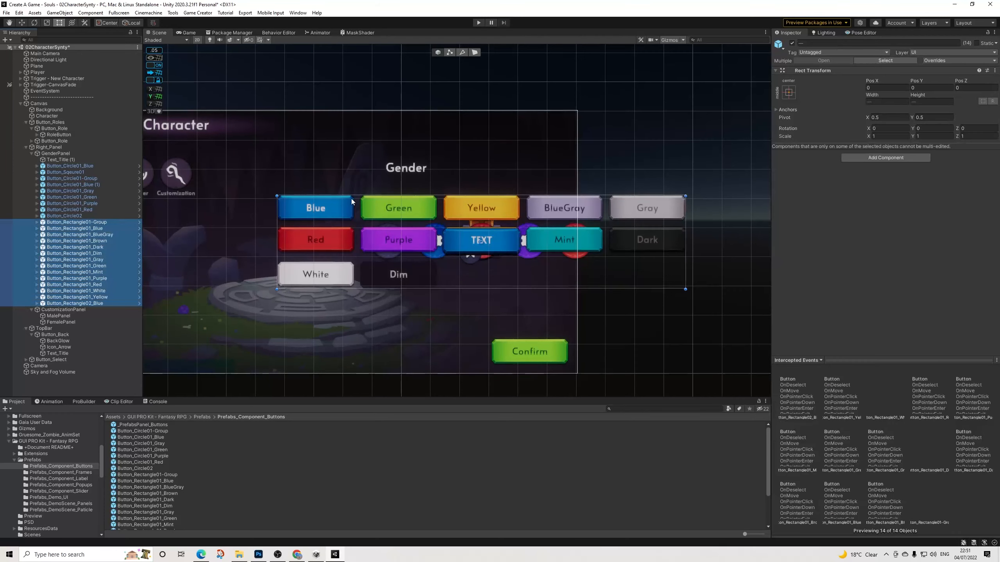
left_click(791, 43)
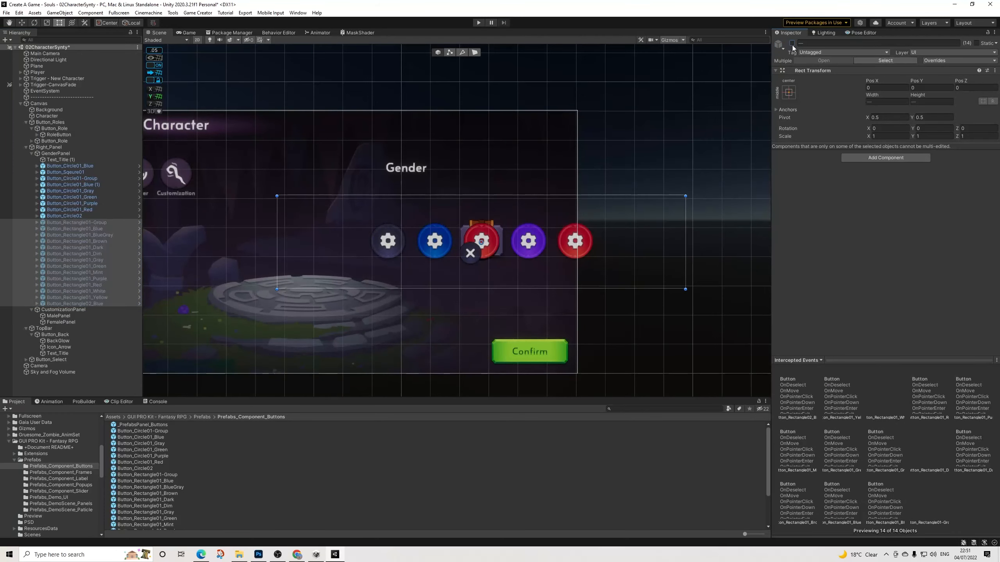
Step: Delete all circle buttons and the square button from GenderPanel
left_click(74, 215)
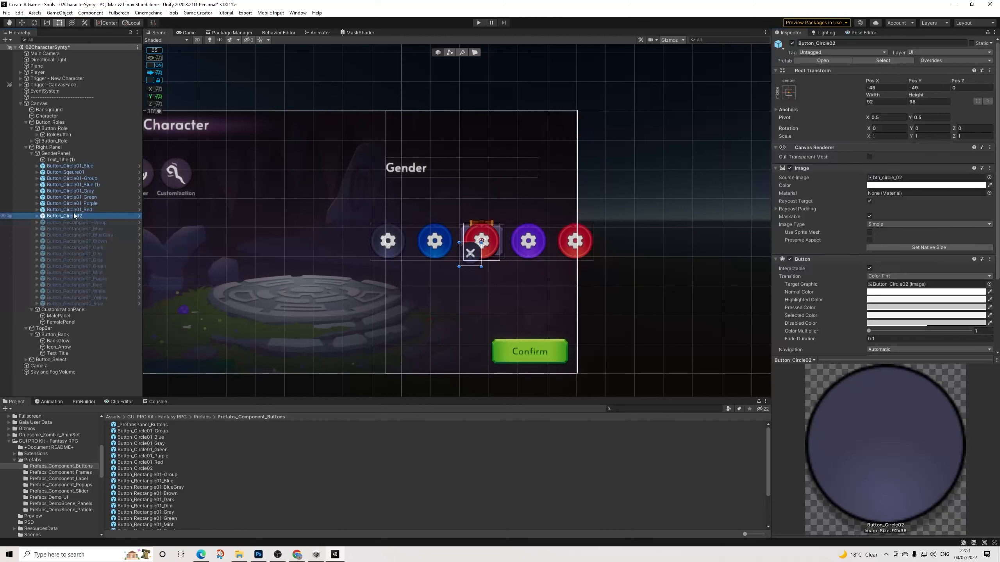
left_click(59, 166, "shift")
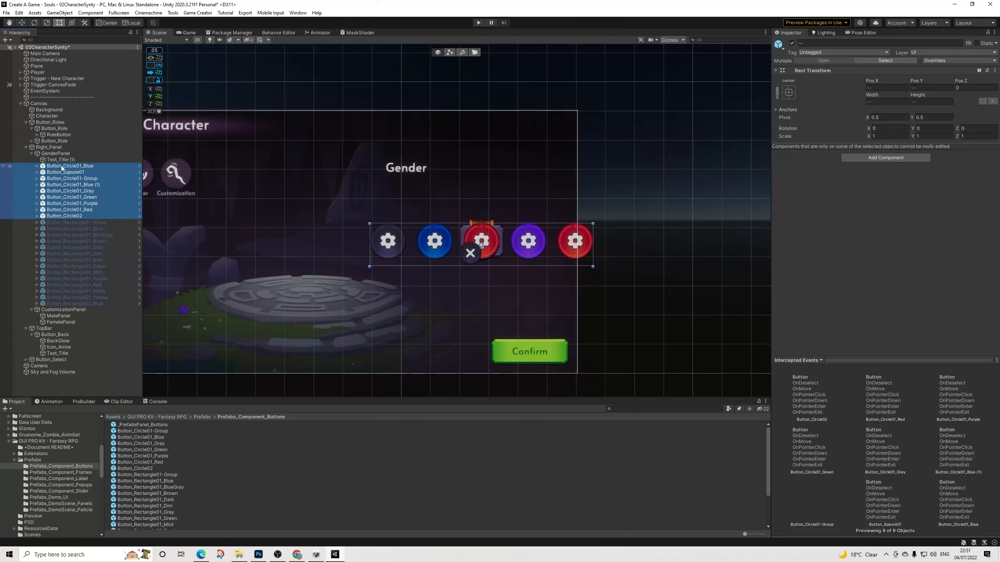
key("Delete")
Step: Delete Button_Rectangle01-Group from GenderPanel and activate the remaining buttons from Button_Rectangle01_Blue through Button_Rectangle02_Blue
left_click(88, 160)
left_click(89, 166)
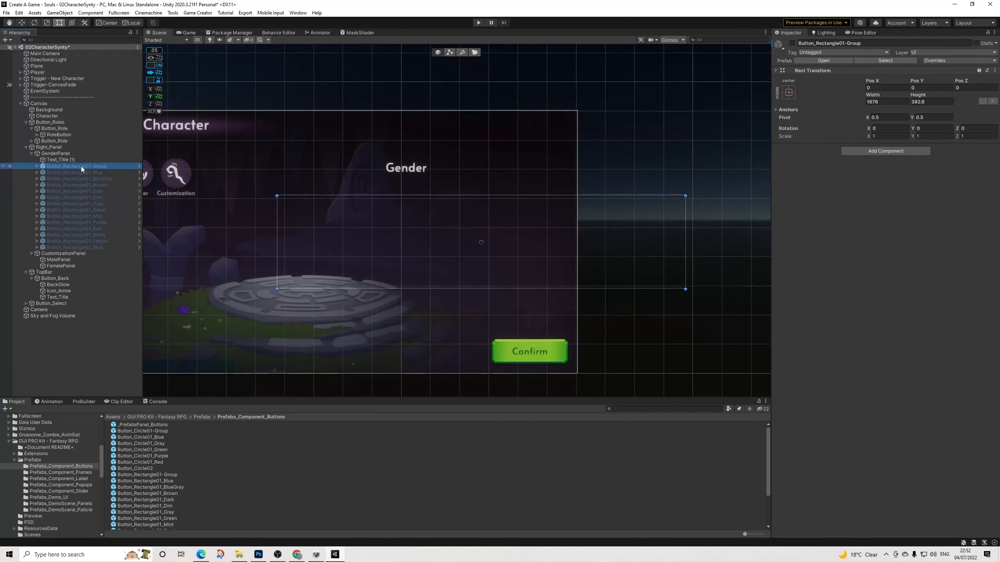
key("Delete")
left_click(93, 166)
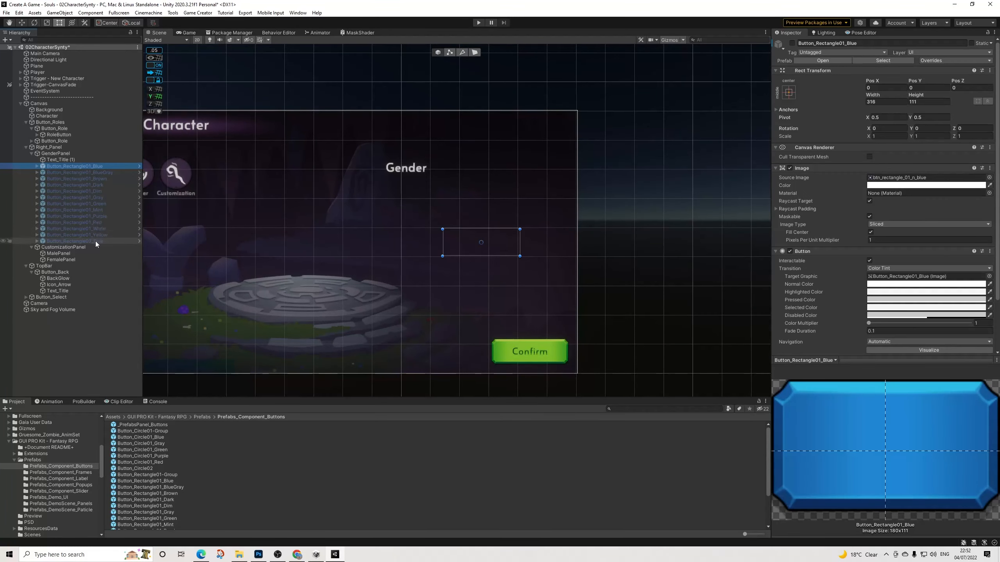
left_click(96, 241, "shift")
left_click(791, 43)
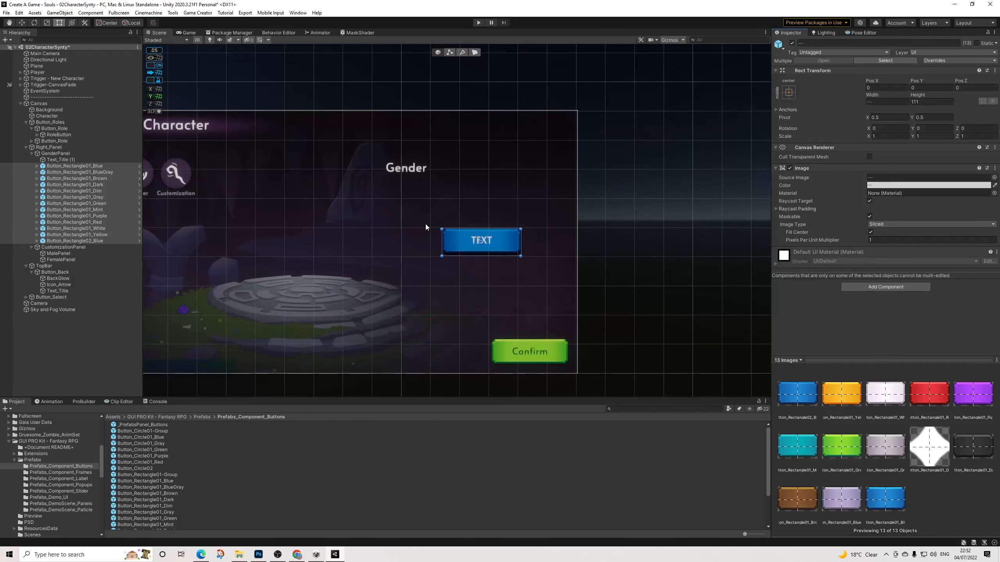
left_click(99, 166)
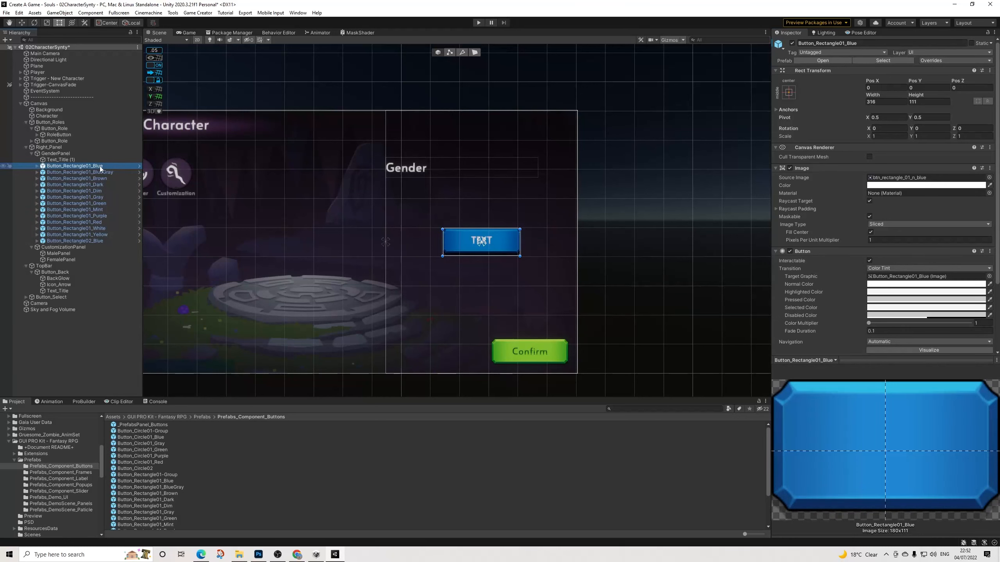
key("Delete")
left_click(99, 166)
key("Delete")
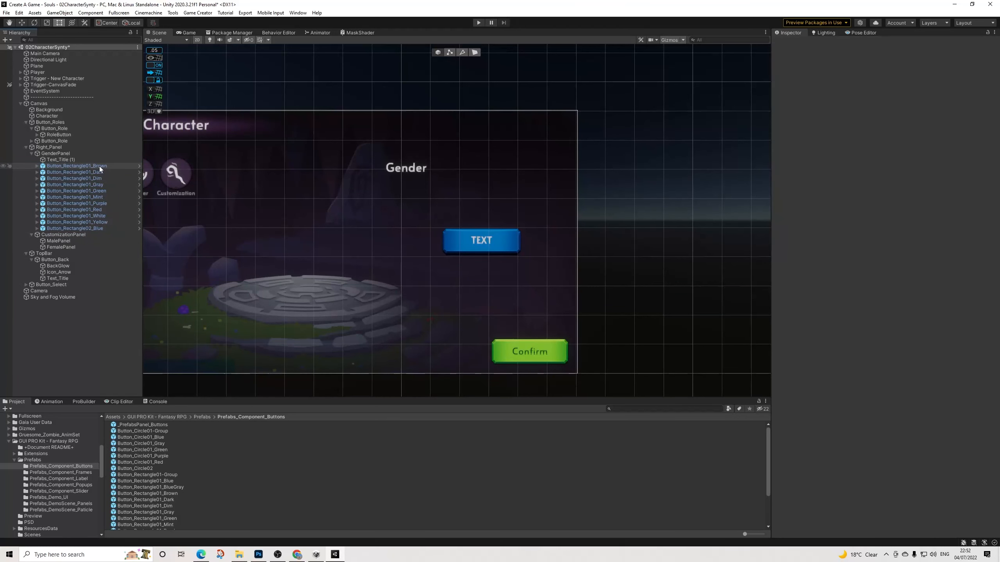
key("ctrl+z")
key("ctrl+z")
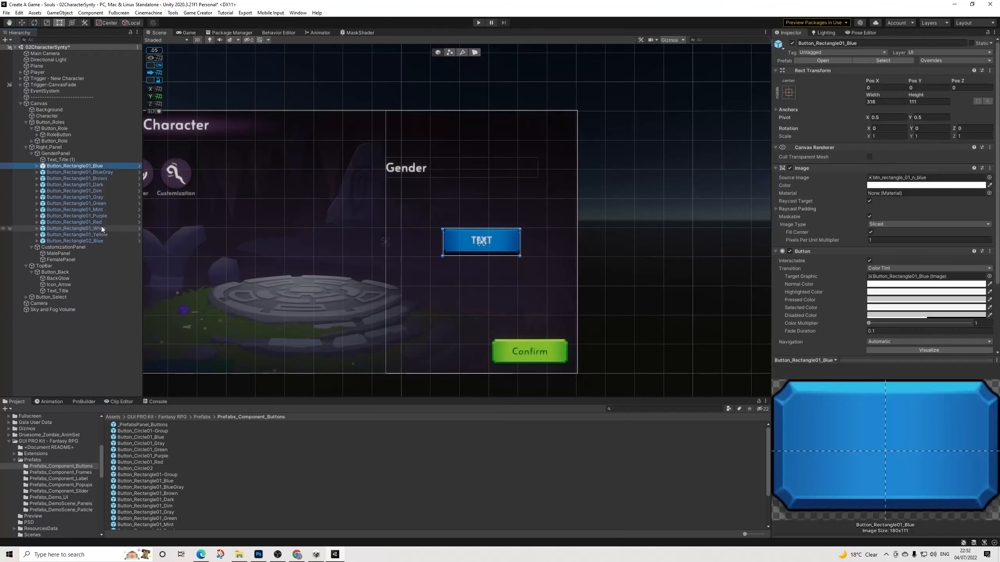
Step: Delete Button_Rectangle02_Blue and move the yellow button directly below the Gender title, at about X -236, Y 175
left_click(92, 241)
key("Delete")
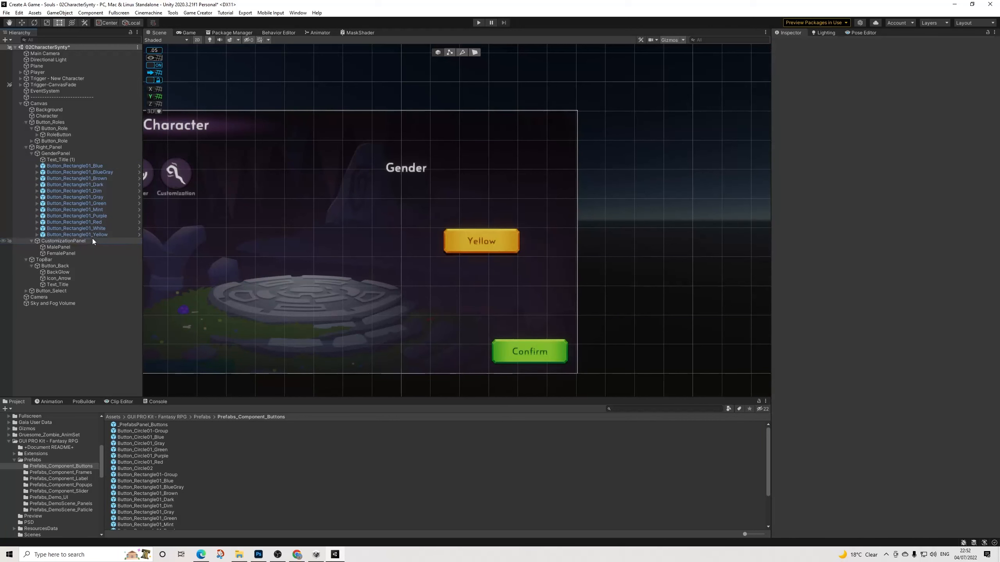
left_click(92, 235)
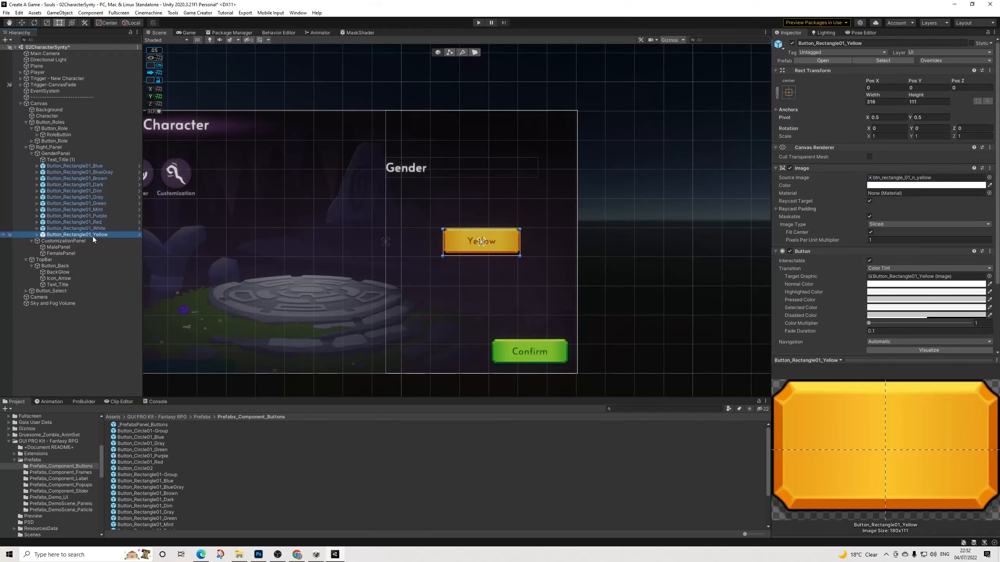
left_click_drag(484, 244, 438, 192)
Step: Delete the GenderPanel buttons from Button_Rectangle01_Blue through Button_Rectangle01_White, keeping only the yellow one
left_click(106, 228)
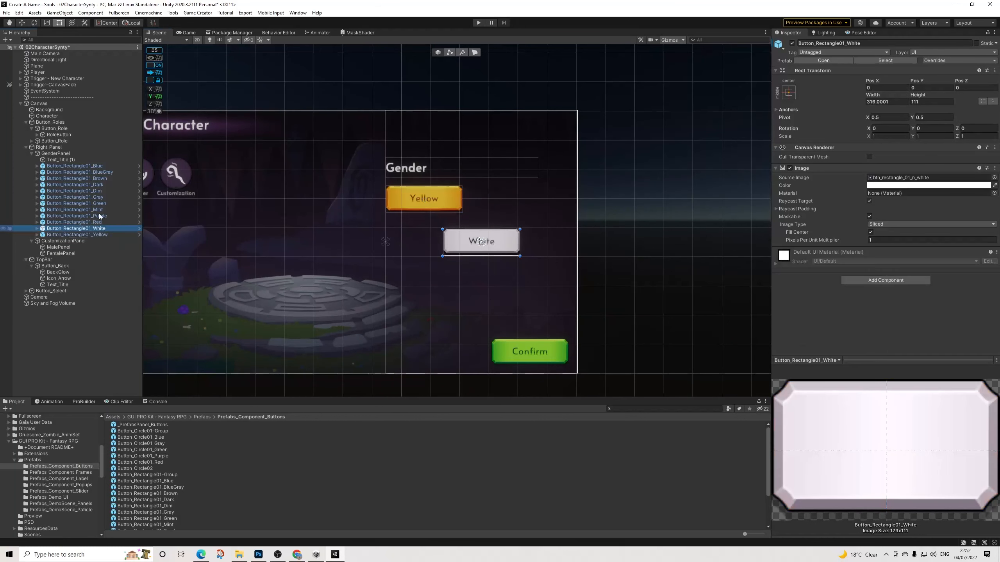
left_click(68, 166, "shift")
key("Delete")
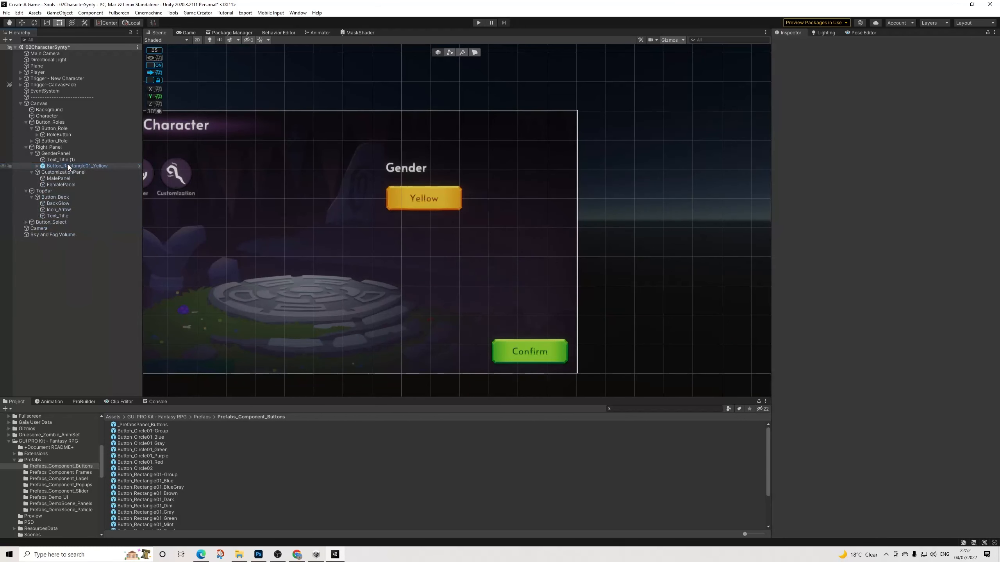
Step: Scale the yellow button to 0.6 on all axes and move it under the Gender title, at about X -298, Y 140
left_click(66, 167)
scroll(439, 205, "up", 1)
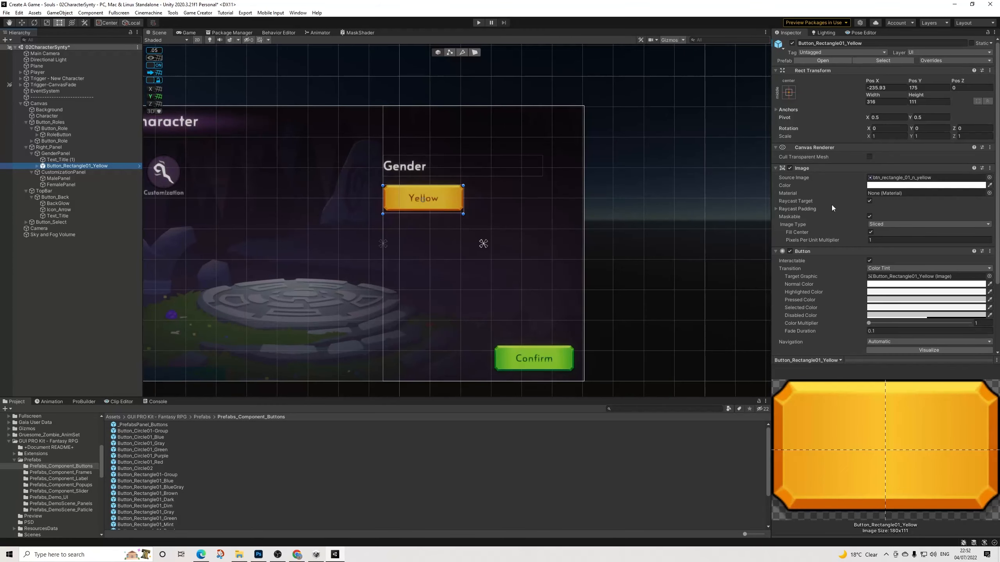
left_click(886, 137)
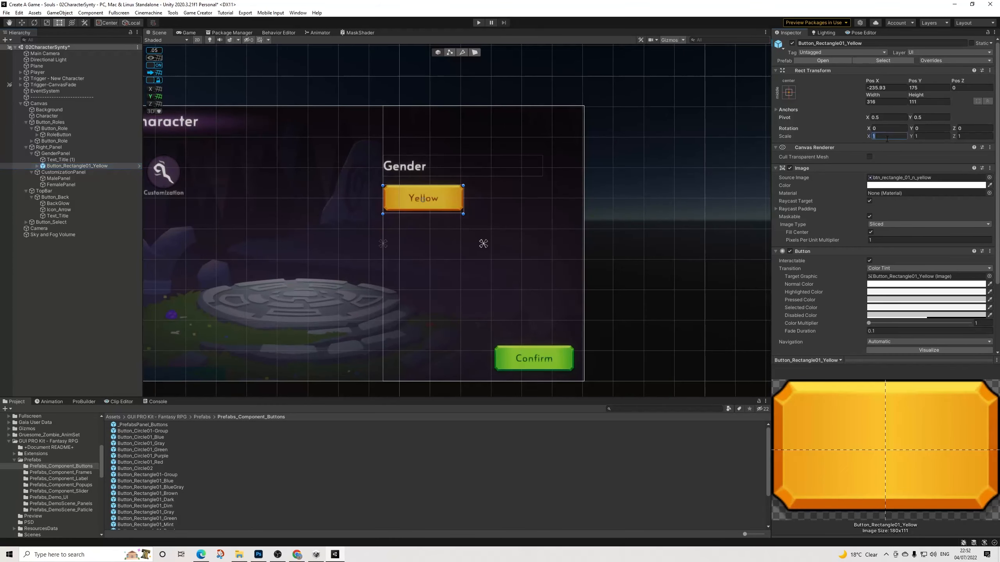
type("0.6")
key("Tab")
type("0.6")
key("Tab")
type("0.6")
scroll(436, 173, "up", 3)
left_click_drag(433, 202, 416, 214)
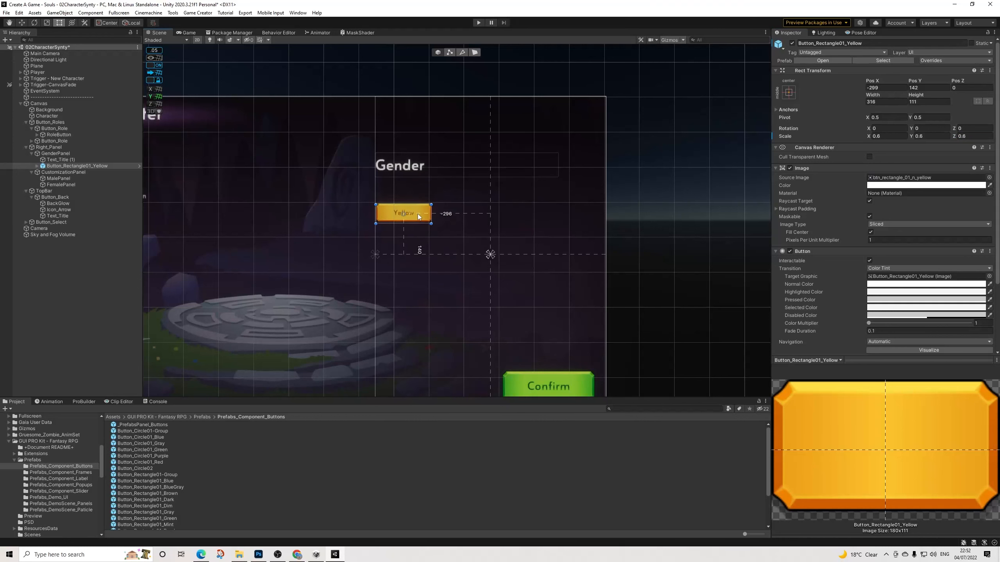
Step: Anchor the yellow button to the middle left of GenderPanel and move it to about X 99, Y 155
scroll(289, 186, "down", 2)
middle_click_drag(288, 186, 333, 196)
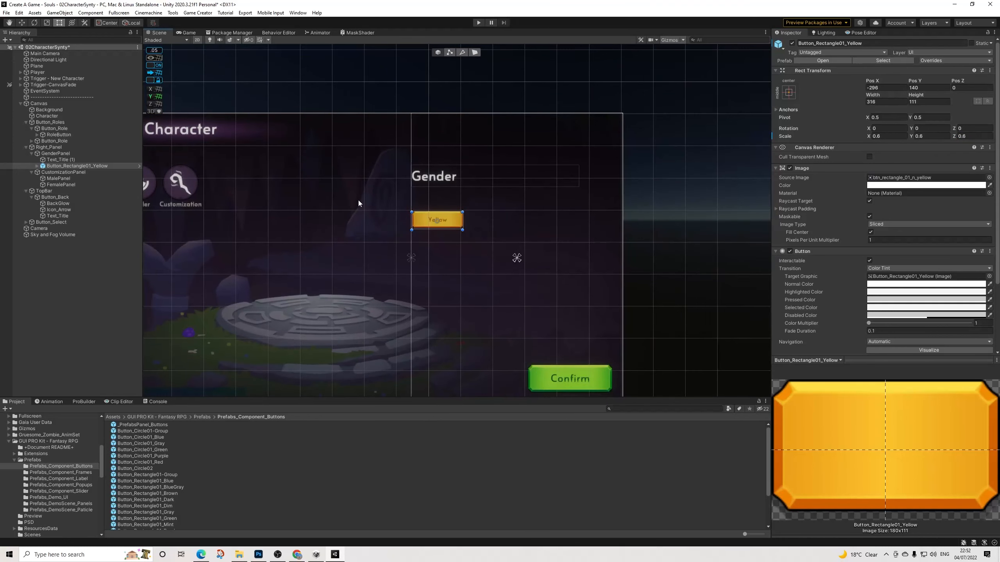
left_click(788, 92)
left_click(801, 147)
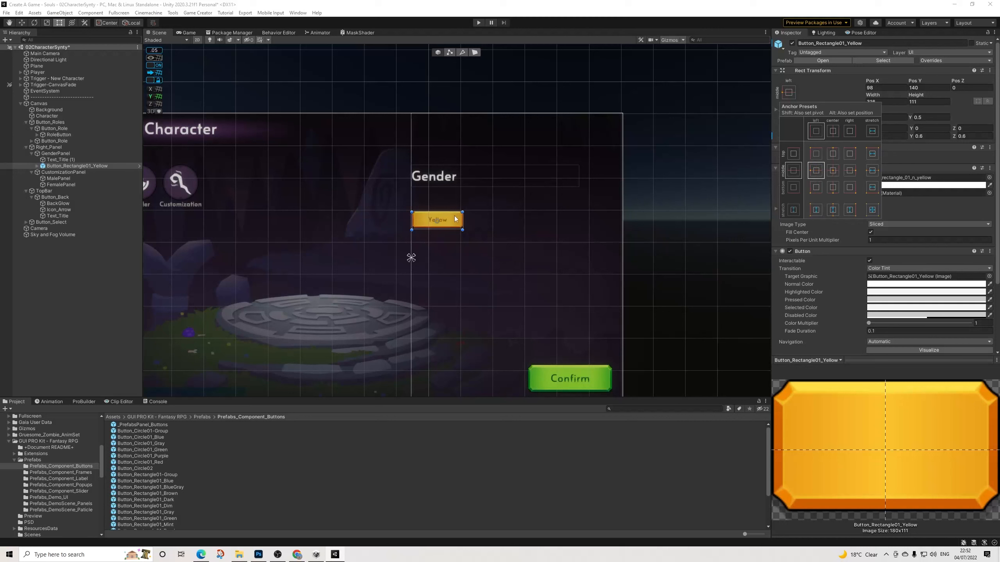
mouse_move(451, 224)
left_mouse_down()
mouse_move(463, 224)
mouse_move(452, 221)
left_mouse_up()
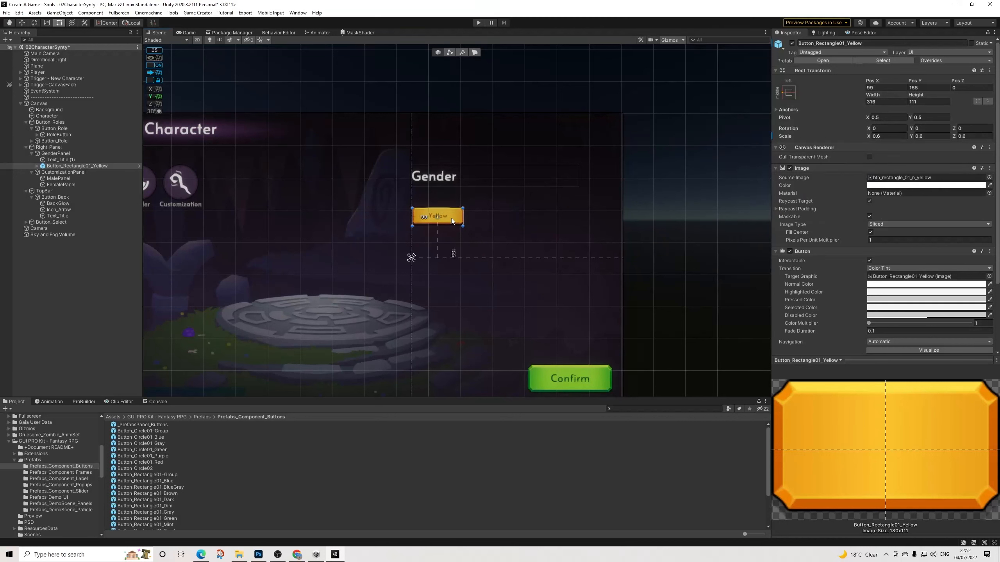
Step: Unpack the yellow button from its prefab and set its label text to Male
left_click(37, 166)
right_click(69, 168)
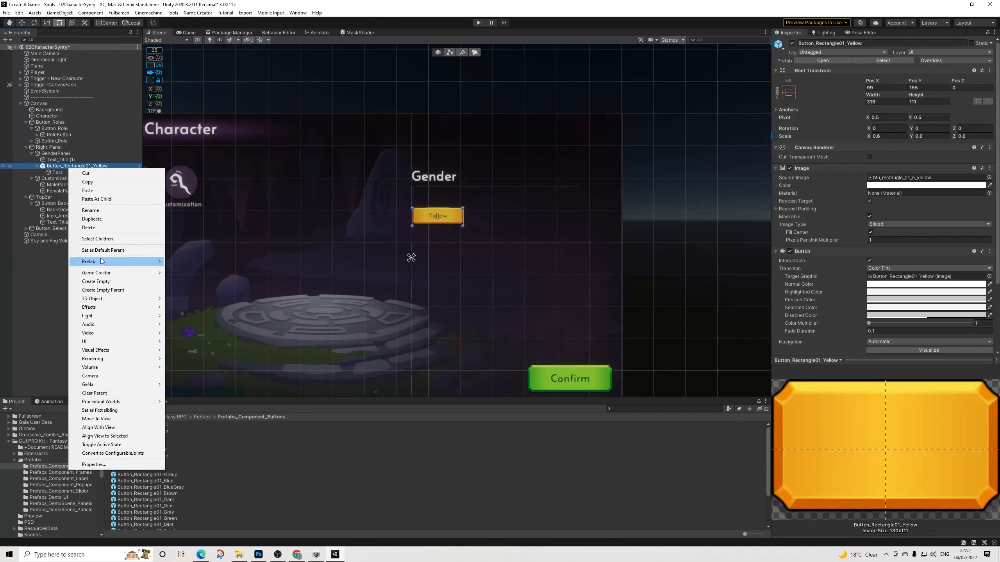
mouse_move(112, 263)
left_click(194, 296)
left_click(56, 173)
left_click(820, 200)
key("ctrl+a")
type("M")
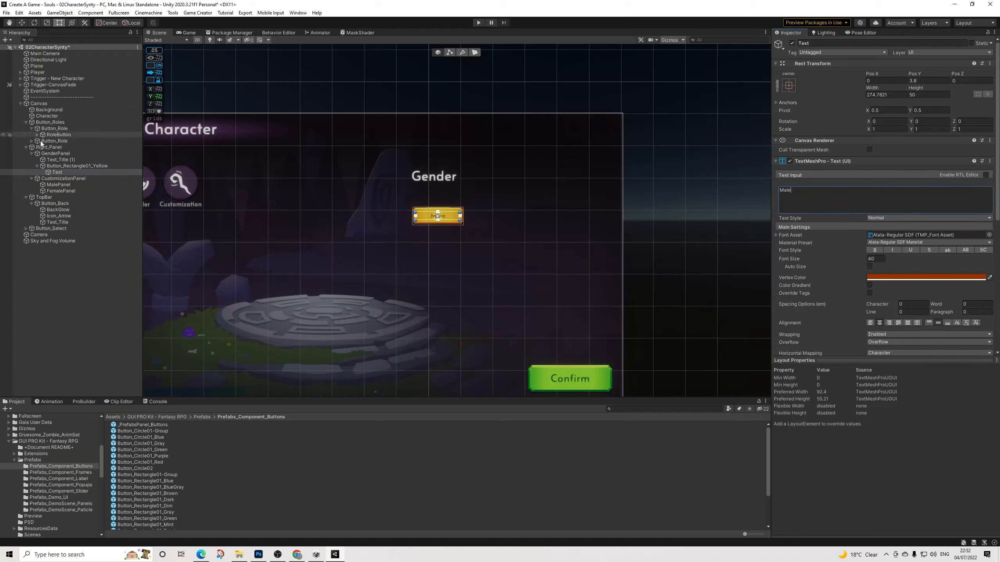
Step: Add an Actions component to the Male button, Button_Rectangle01_Yellow
left_click(61, 166)
scroll(800, 288, "down", 5)
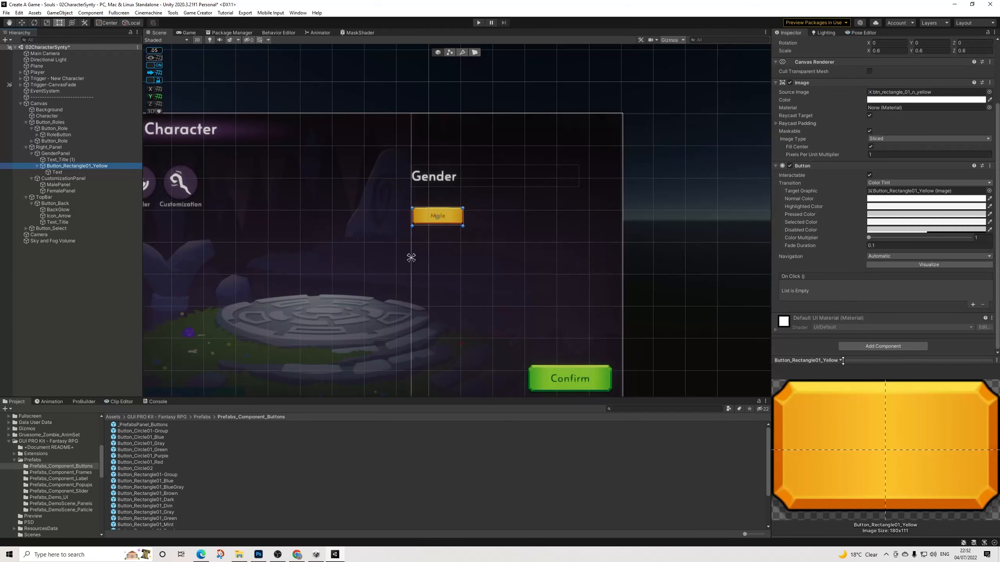
left_click(837, 360)
left_click(880, 363)
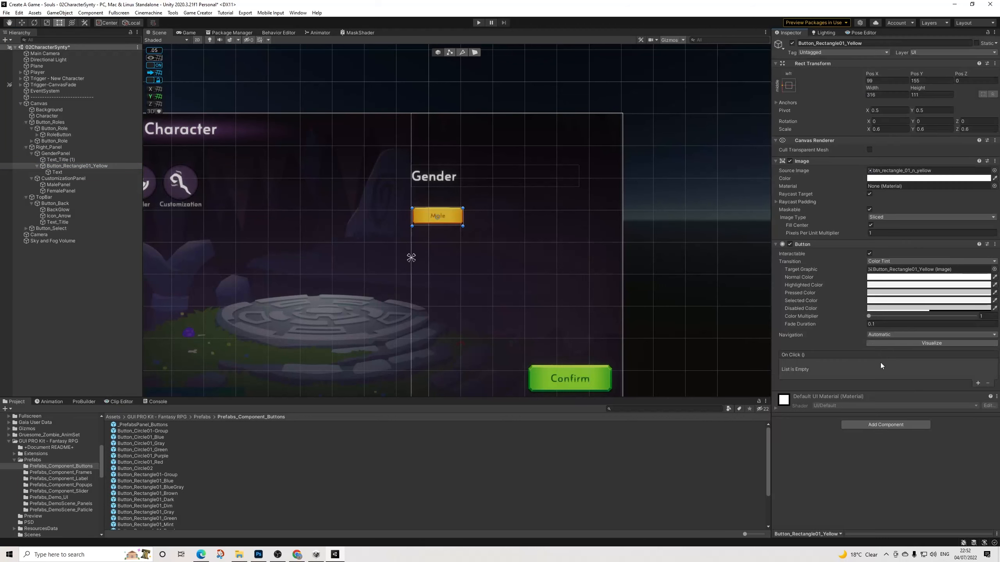
left_click(881, 421)
type("ac")
left_click(856, 447)
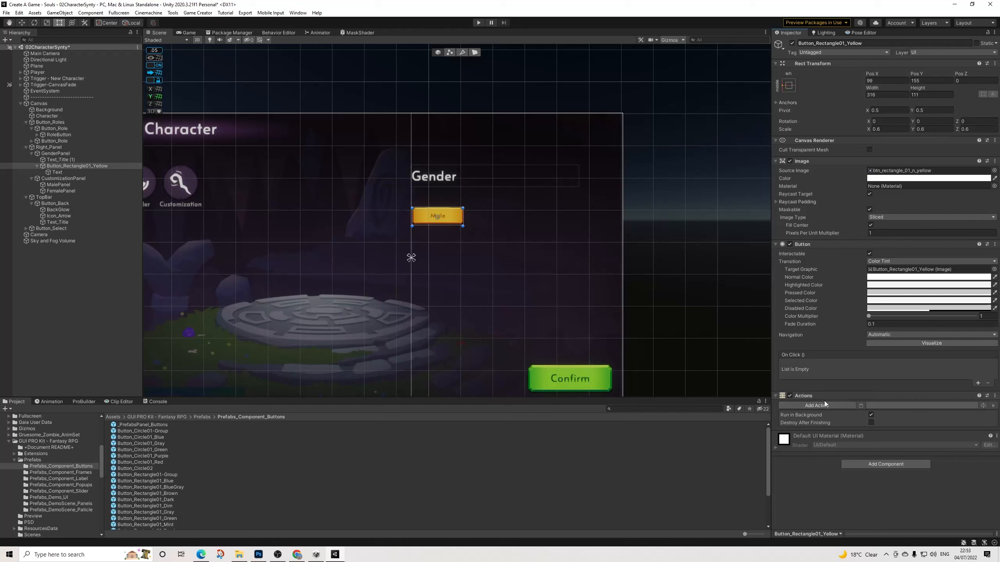
Step: Add an On Click event to the Male button that calls Actions.Execute on its own Actions component
left_click(978, 383)
left_click_drag(805, 398, 814, 373)
left_click(862, 364)
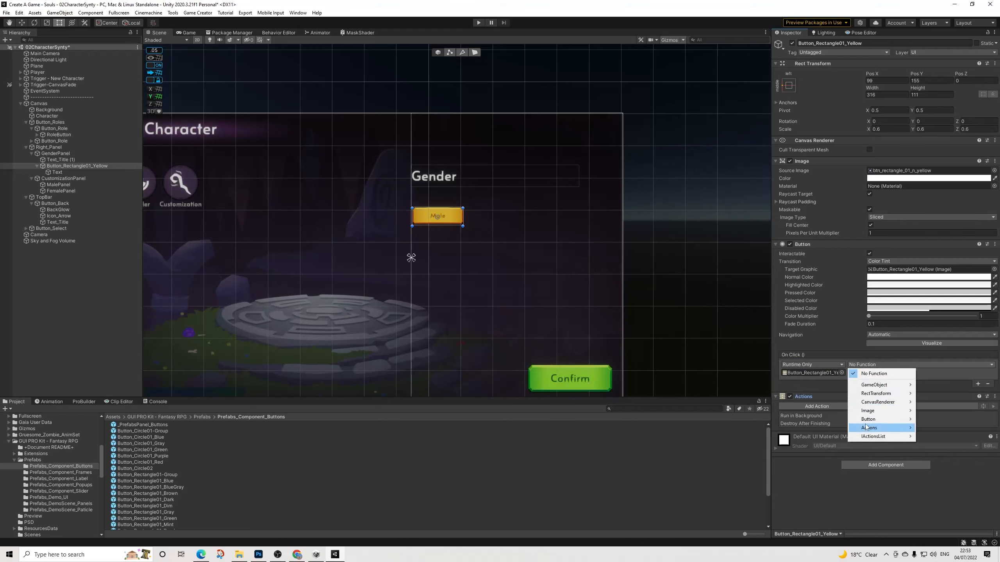
mouse_move(867, 428)
left_click(768, 359)
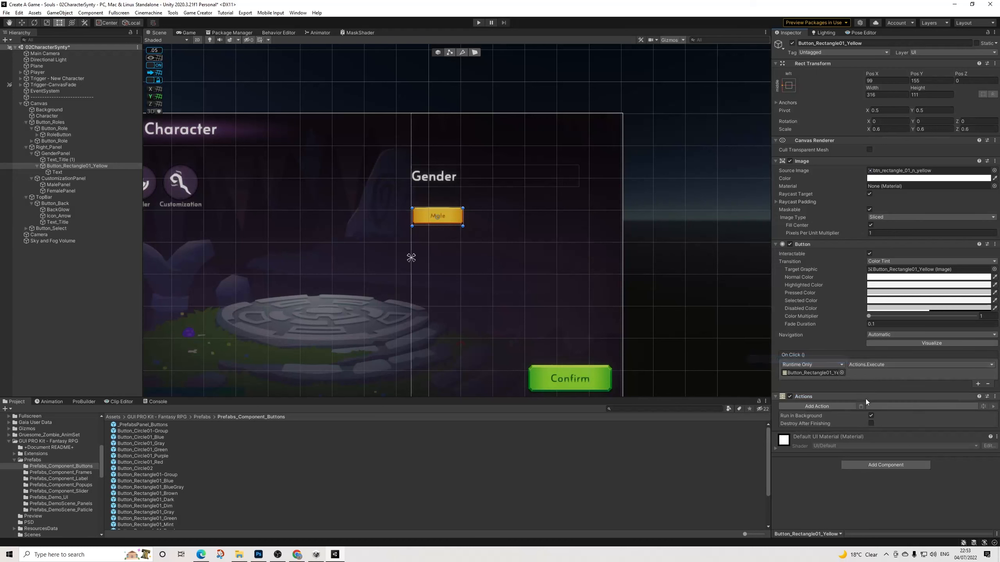
Step: Add an Execute Actions action to the Male button's Actions component and enable Wait To Finish
left_click(817, 406)
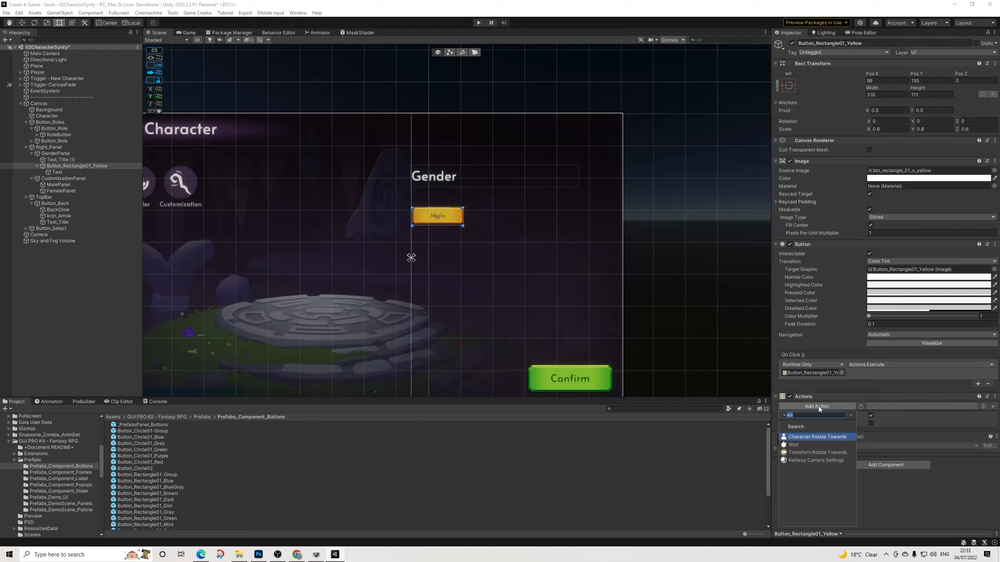
type("ex")
key("Down")
key("Return")
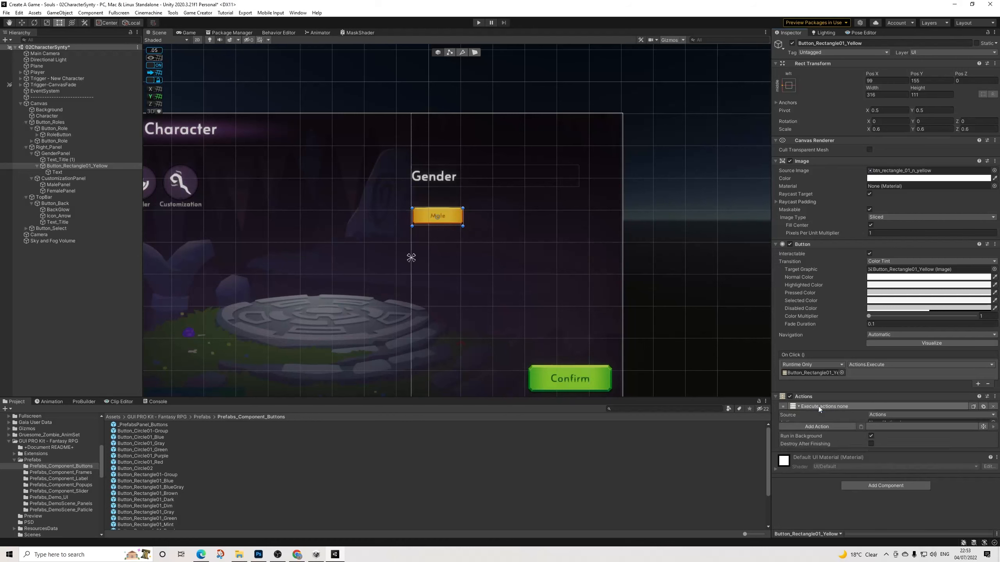
left_click(870, 431)
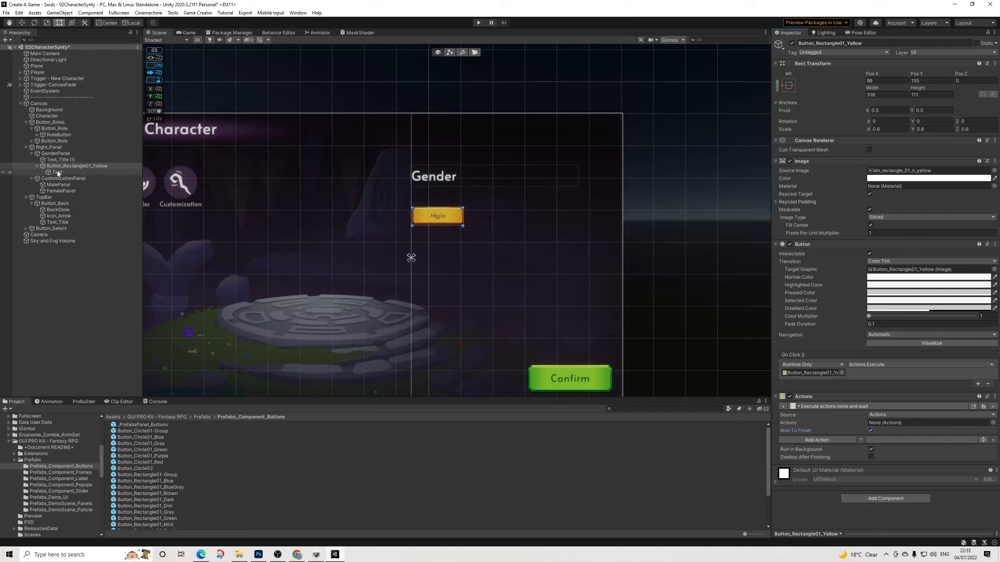
Step: Duplicate the Male button and place the copy beside it, at about X 324, Y 155
left_click(37, 166)
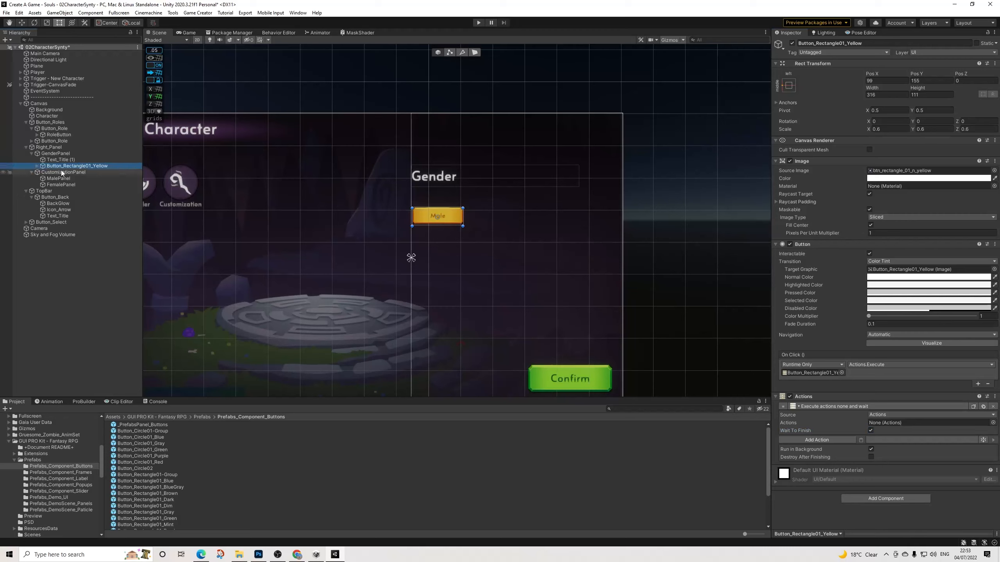
key("ctrl+d")
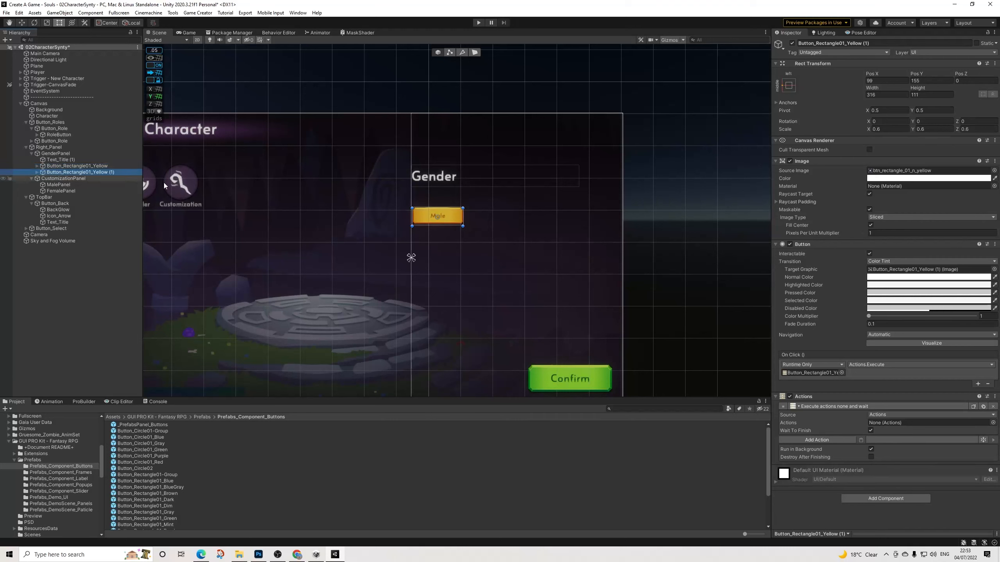
left_click_drag(453, 221, 517, 222)
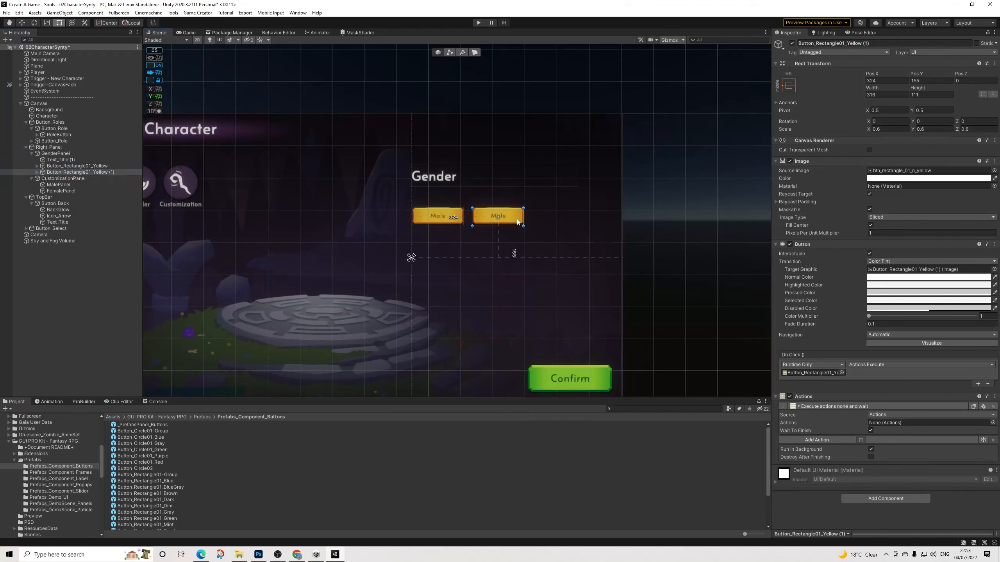
Step: Set the duplicated button's label text to Female
left_click(38, 172)
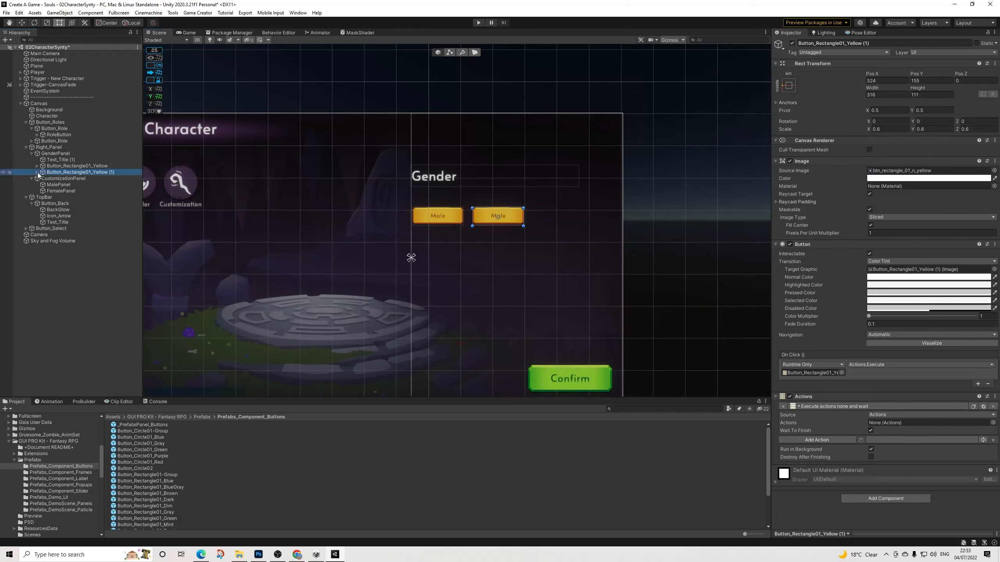
left_click(72, 178)
left_click(817, 195)
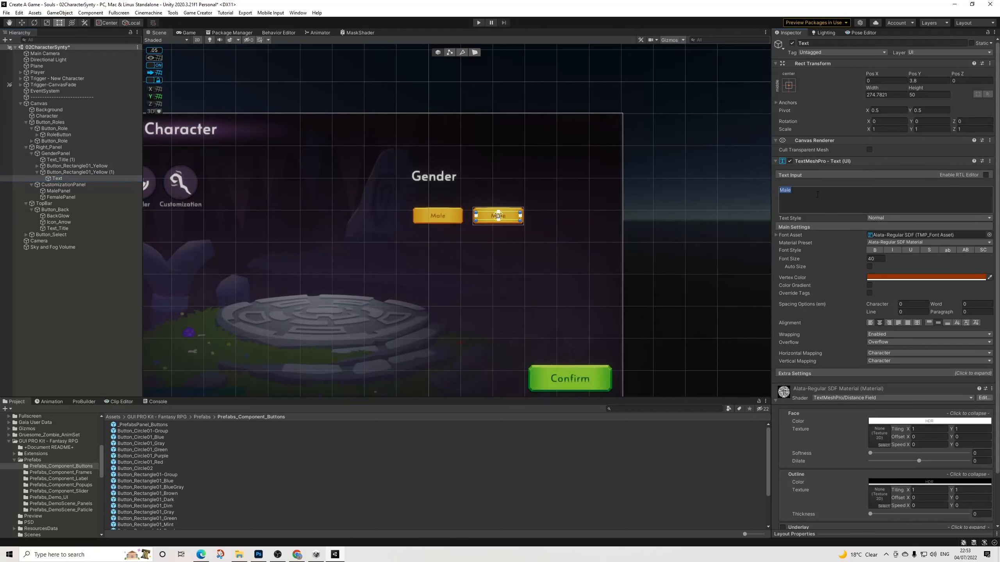
type("Female")
Step: Rename the original yellow button object to Button_Male
left_click(73, 166)
left_click_drag(818, 44, 976, 53)
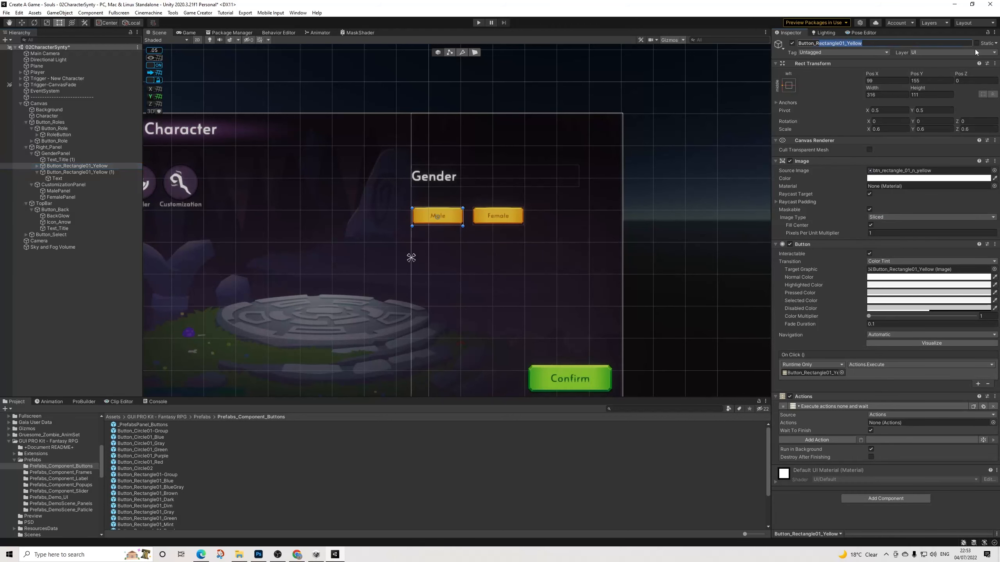
key("BackSpace")
key("BackSpace")
type("Male")
key("Return")
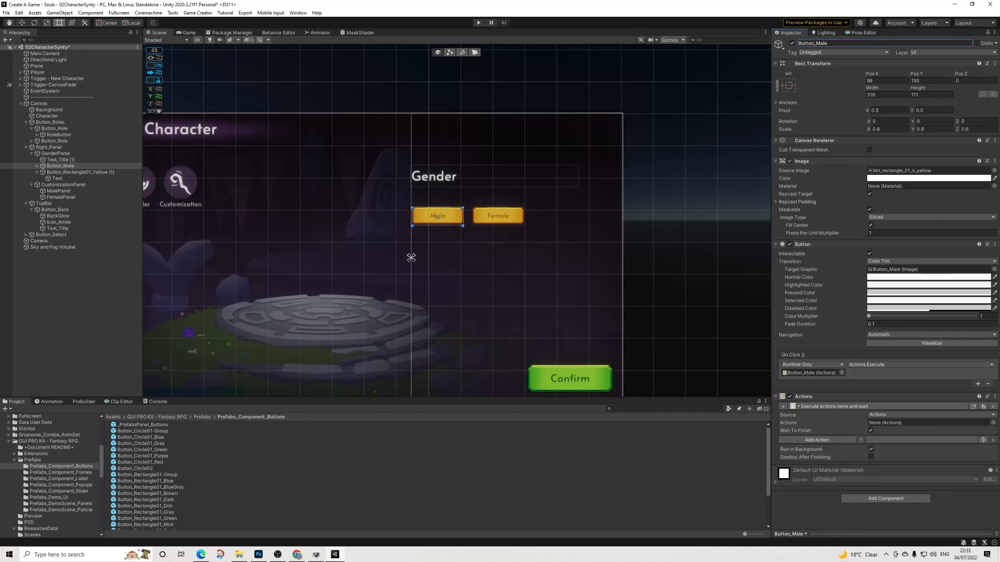
Step: Rename the duplicated yellow button object to Button_Female
left_click(63, 172)
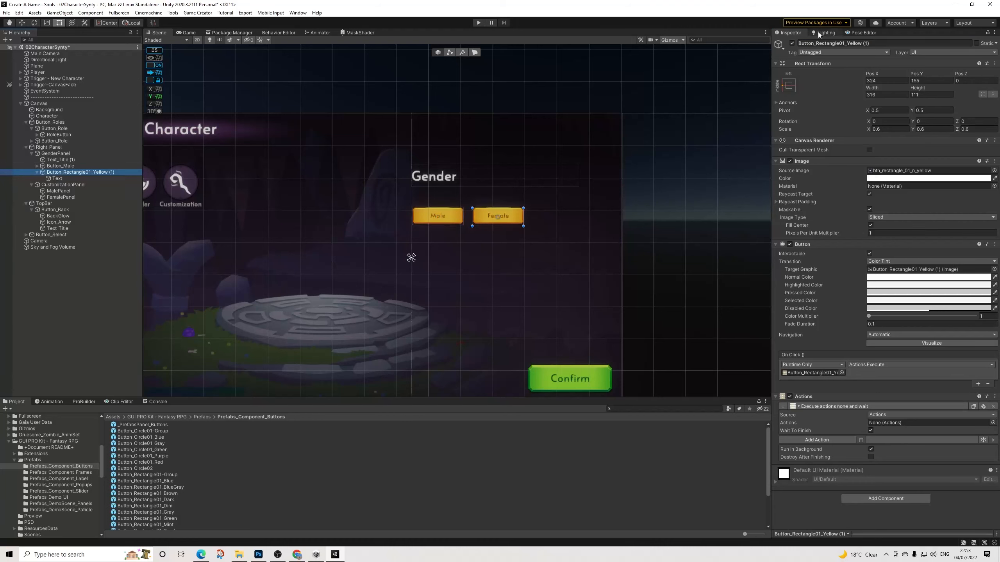
left_click_drag(814, 43, 870, 43)
key("BackSpace")
type("Fem")
key("Return")
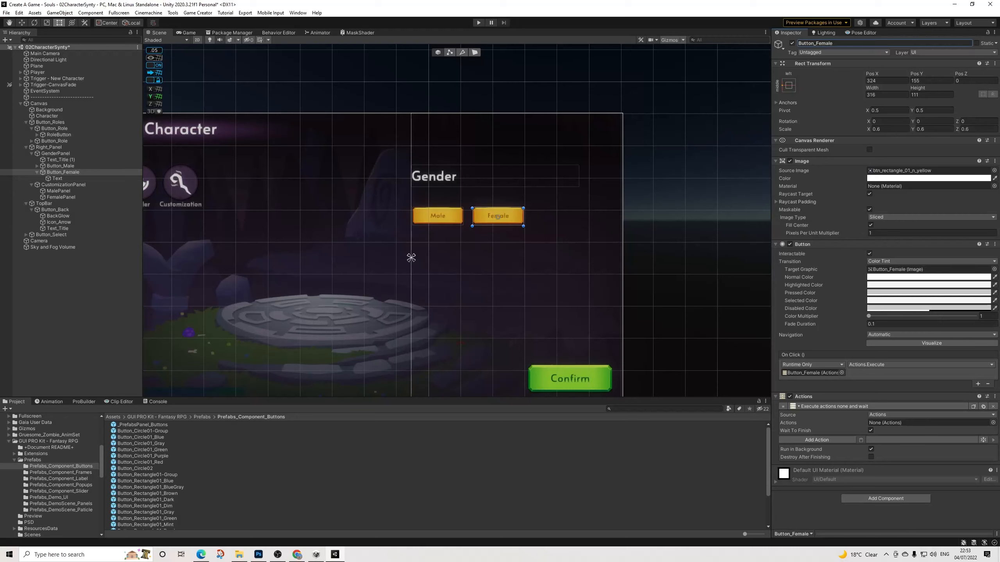
Step: Duplicate the New Character trigger's Actions object, nest the copy under Button_Male and assign it to that button's Execute Actions
left_click(36, 173)
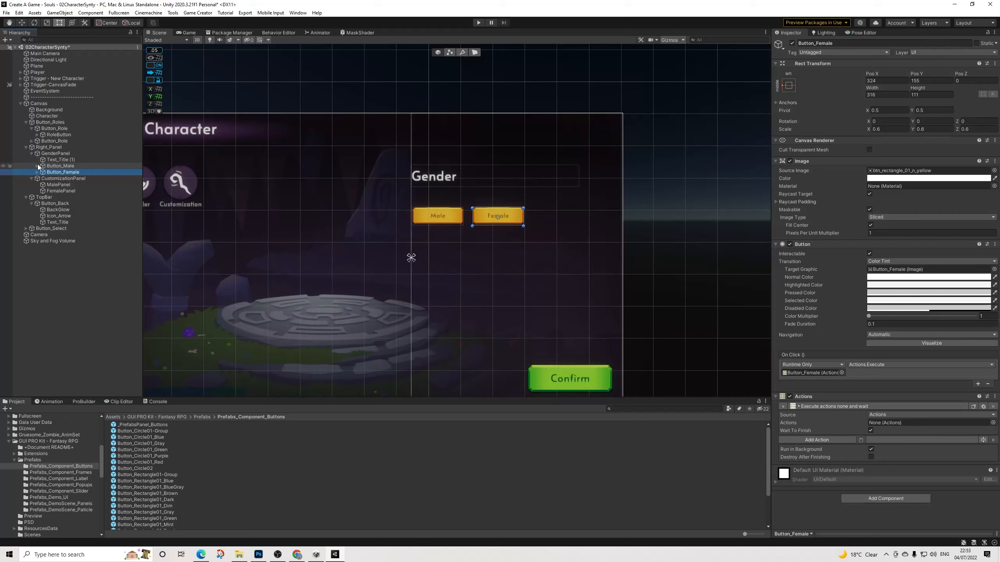
left_click(26, 197)
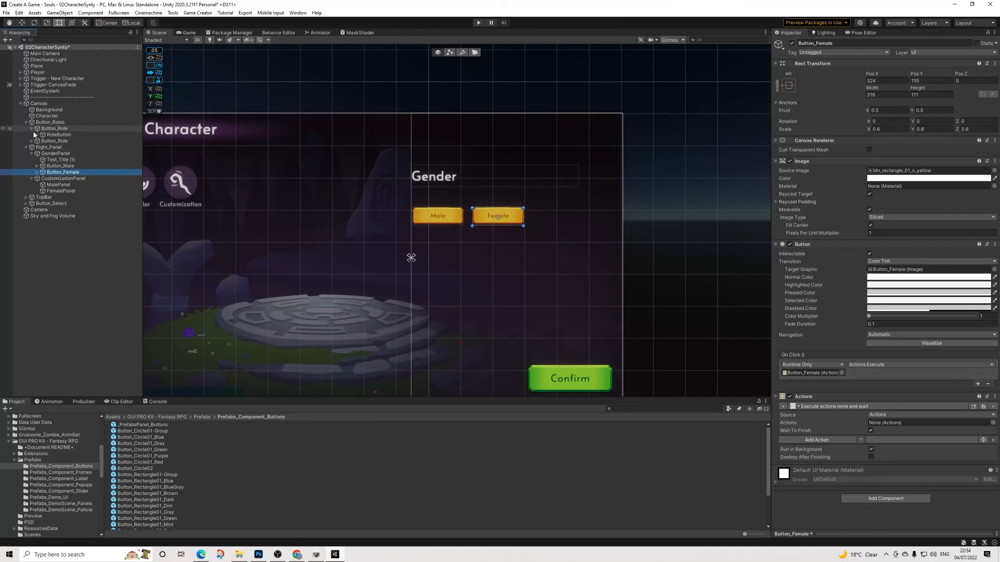
left_click(20, 79)
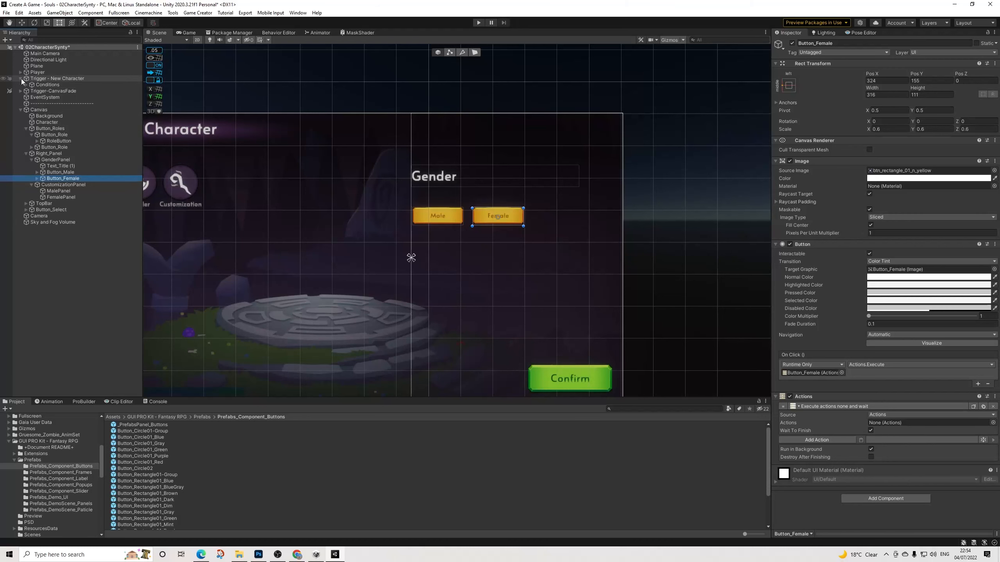
left_click(25, 85)
left_click(50, 91)
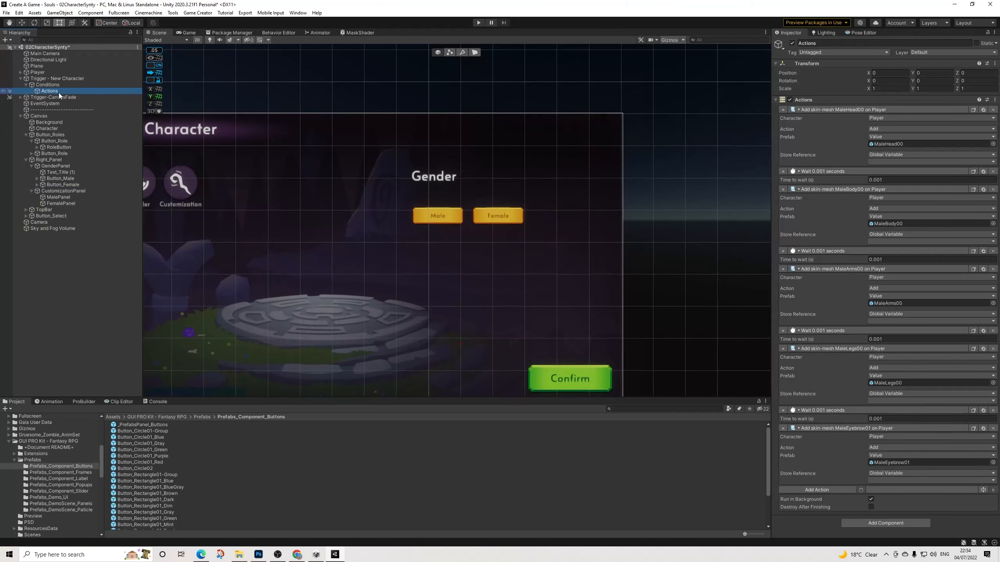
key("ctrl+d")
left_click_drag(52, 100, 65, 185)
left_click(66, 180)
left_click_drag(65, 192, 920, 427)
Step: Duplicate Actions (1), order the copy above it, and add to the copy an Execute Actions running Actions (1) with Wait To Finish
left_click(75, 191)
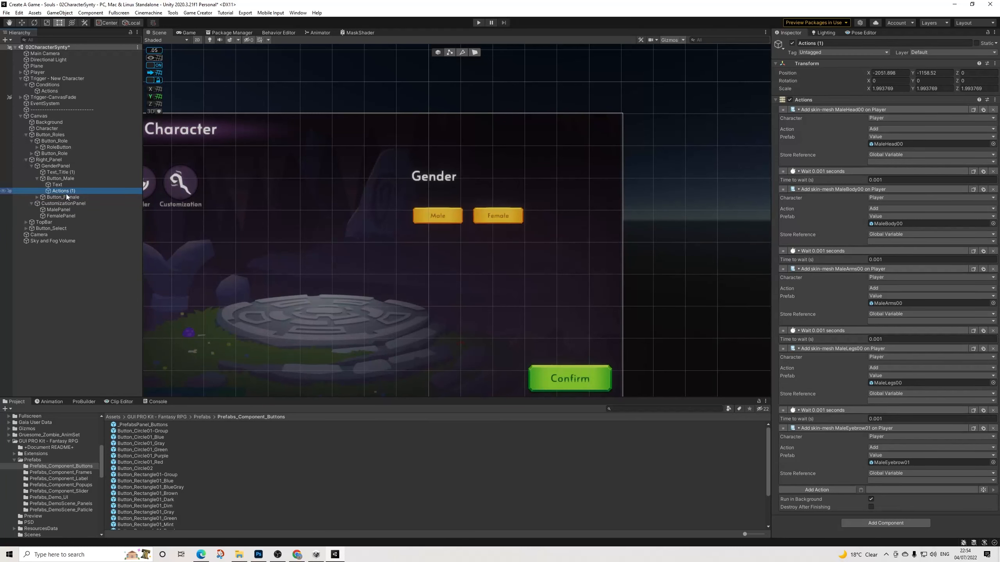
key("ctrl+d")
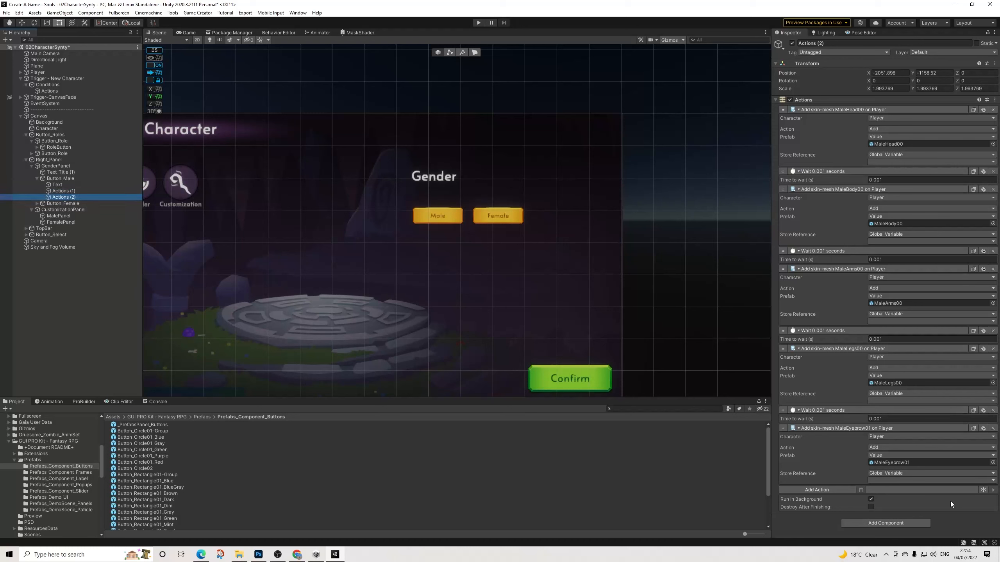
left_click(841, 491)
type("ex")
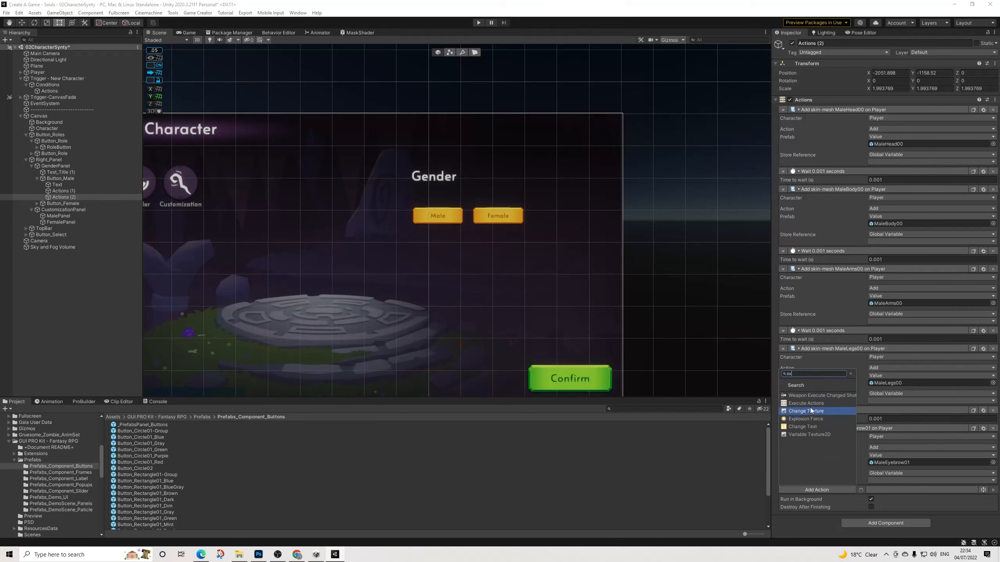
left_click(842, 403)
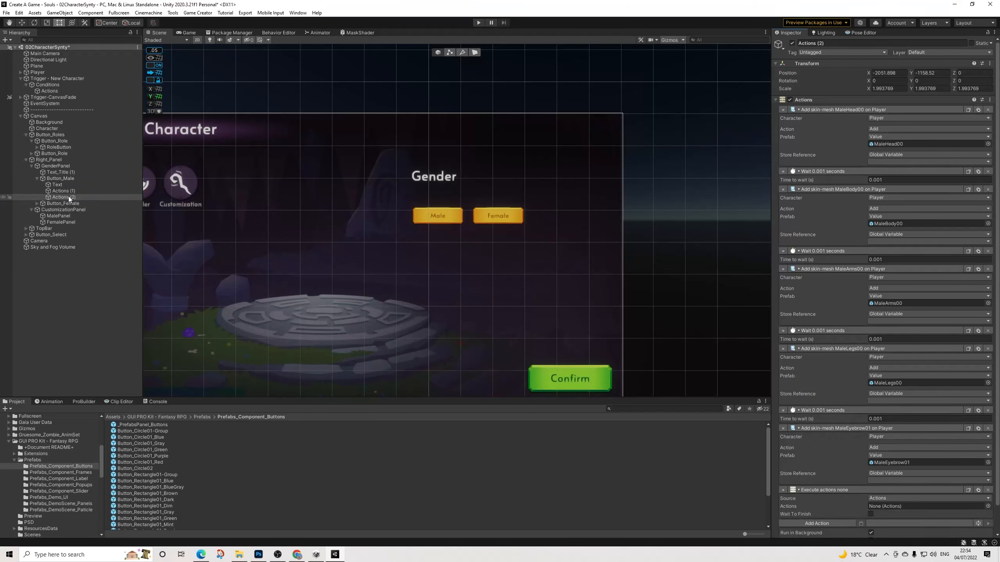
left_click_drag(69, 196, 68, 190)
left_click_drag(333, 255, 888, 511)
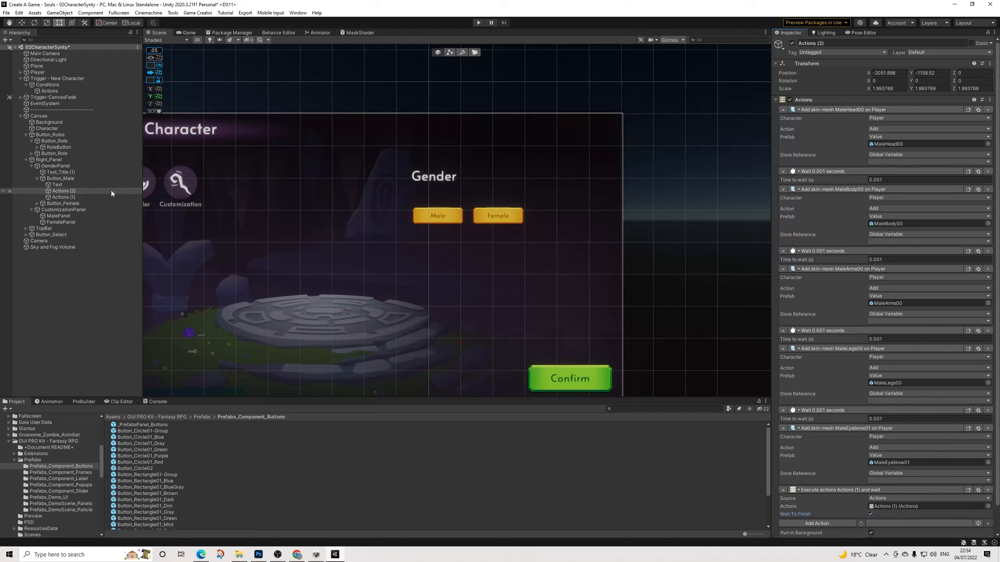
Step: Delete the head, body, arms, legs and eyebrow skin-mesh actions from Actions (1), keeping the waits
left_click(74, 197)
left_click(993, 110)
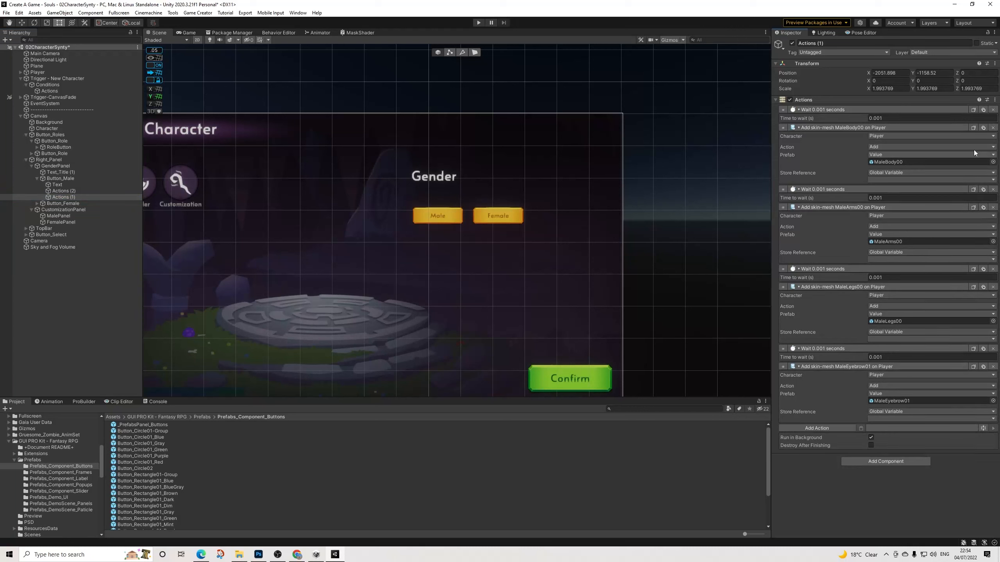
left_click(993, 127)
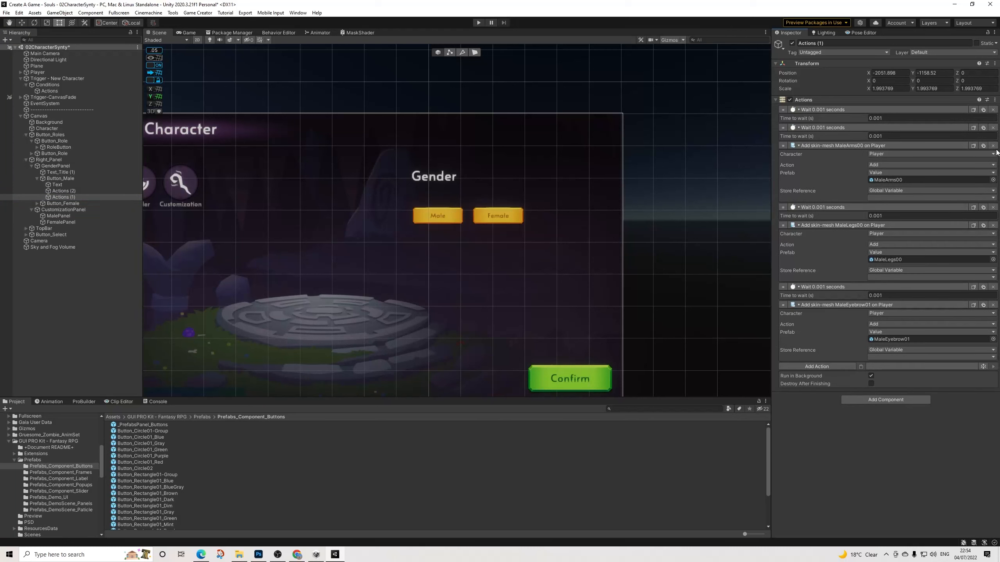
left_click(992, 145)
left_click(993, 163)
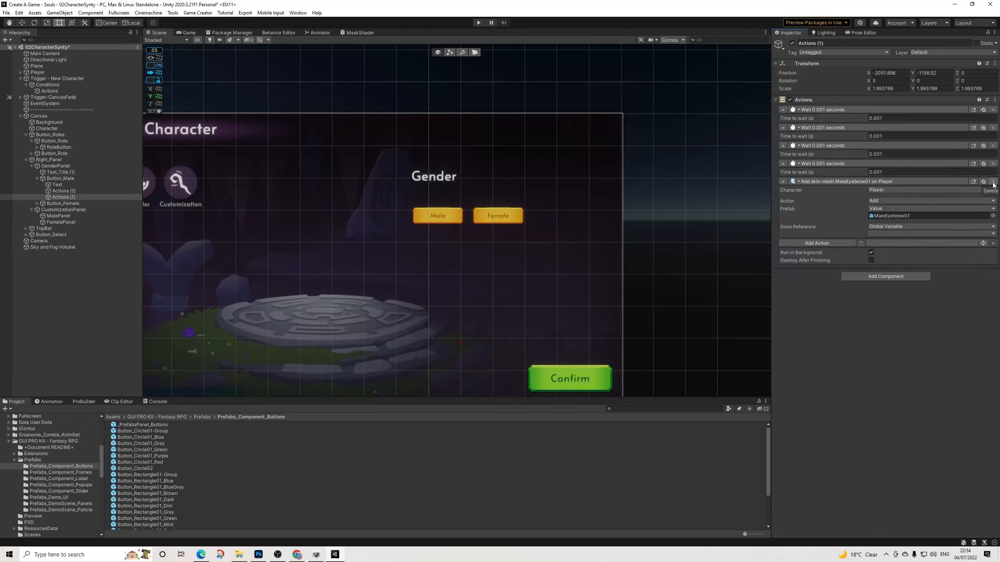
left_click(993, 182)
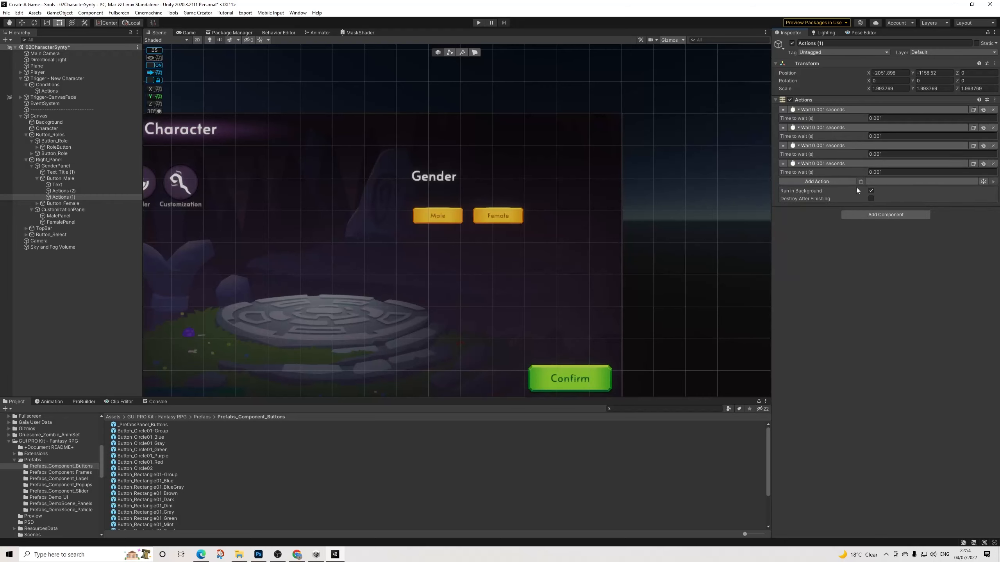
Step: Add a Variable GameObject action to Actions (1) that targets the Head global variable
left_click(828, 183)
type("gam")
key("Down")
key("Down")
key("Down")
key("Down")
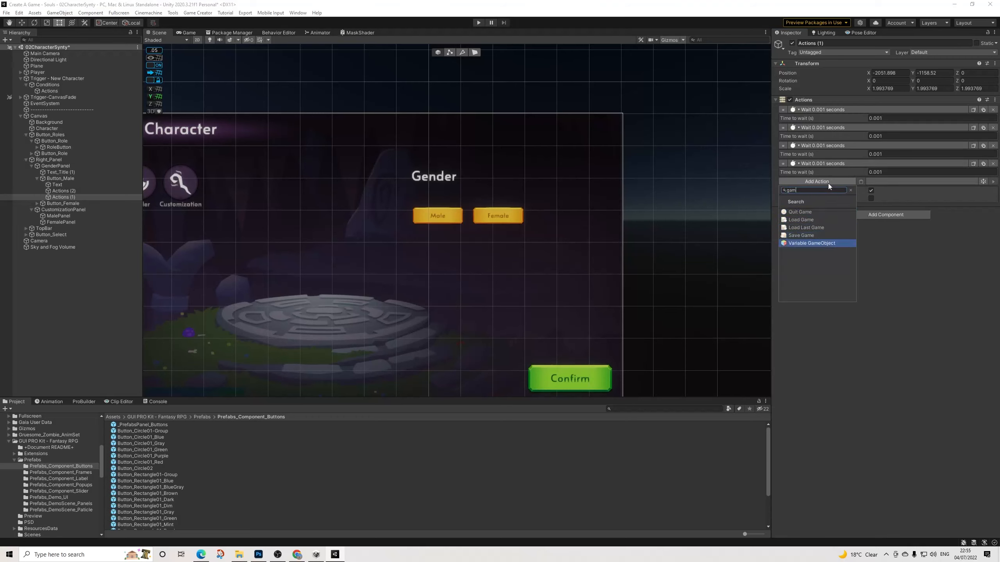
key("Return")
left_click(875, 198)
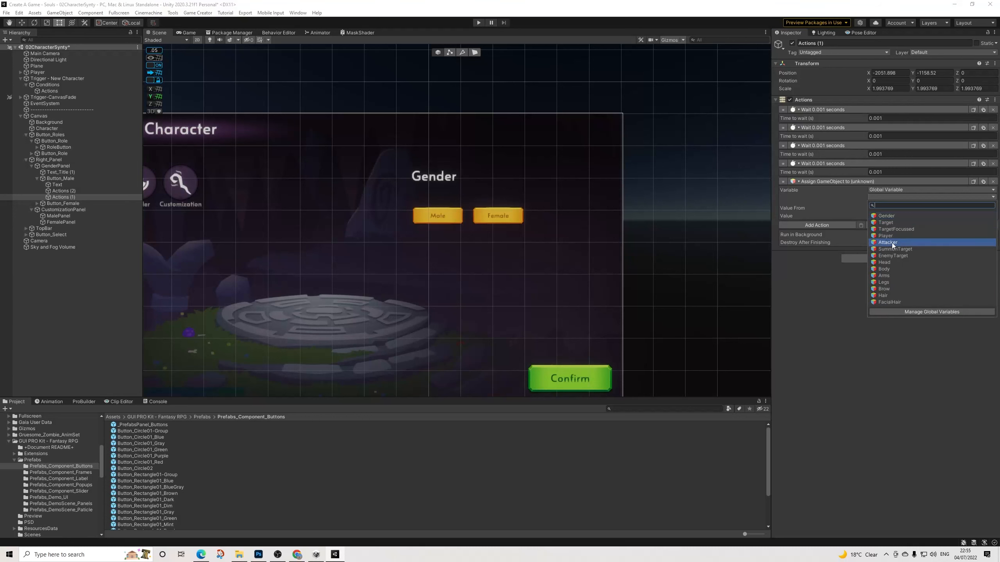
left_click(888, 264)
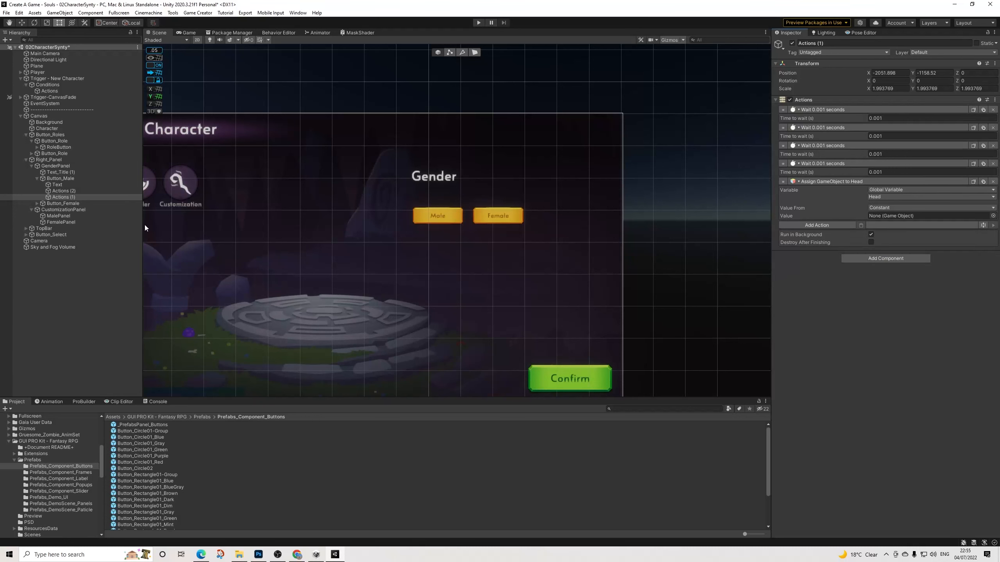
Step: Move the Head assignment above all the waits in Actions (1)
left_click(79, 192)
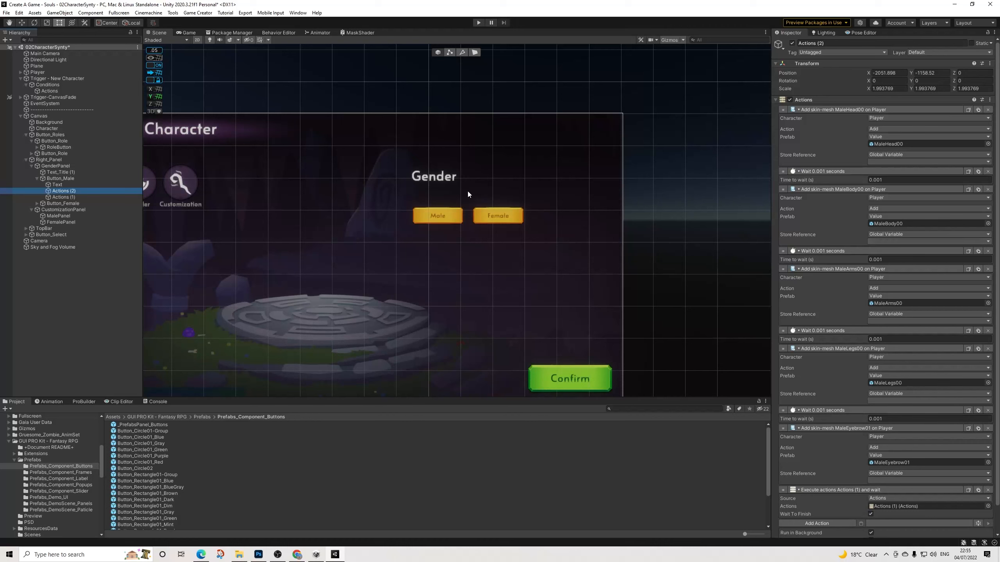
left_click(61, 197)
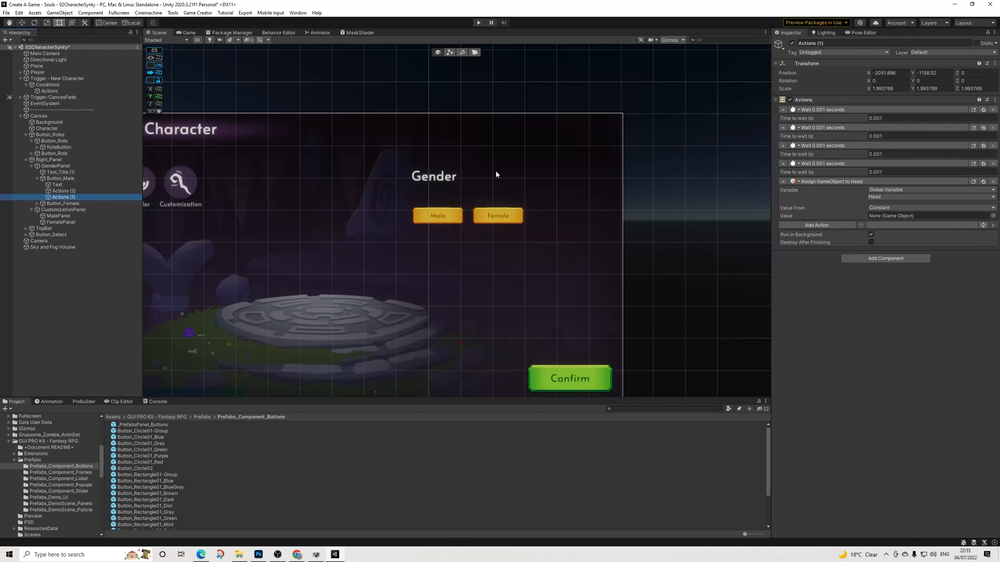
left_click(782, 180)
left_click_drag(782, 180, 793, 109)
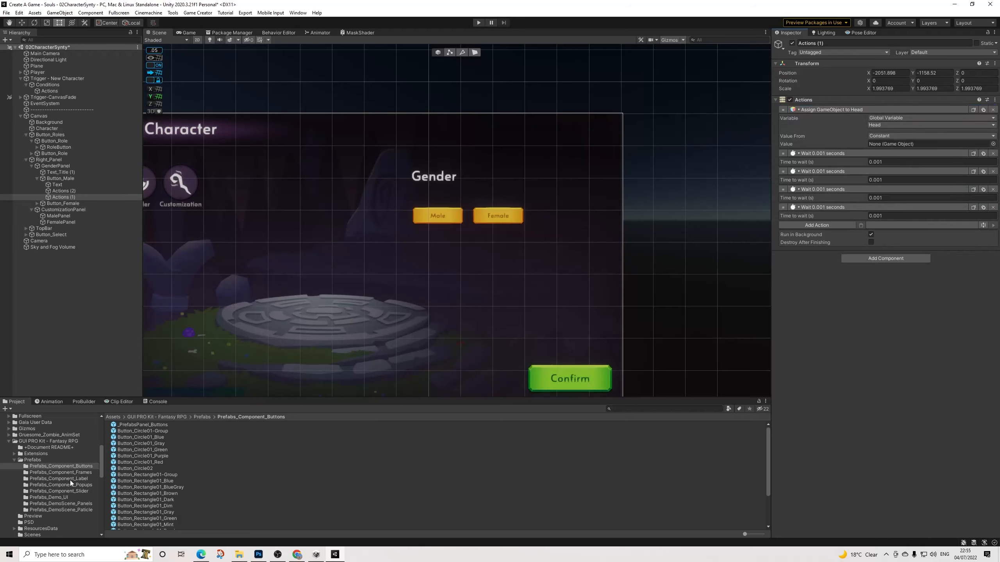
Step: Set the Head assignment's value to the MaleHead00 prefab from PolygonFantasyHeroCharacters
left_click(9, 441)
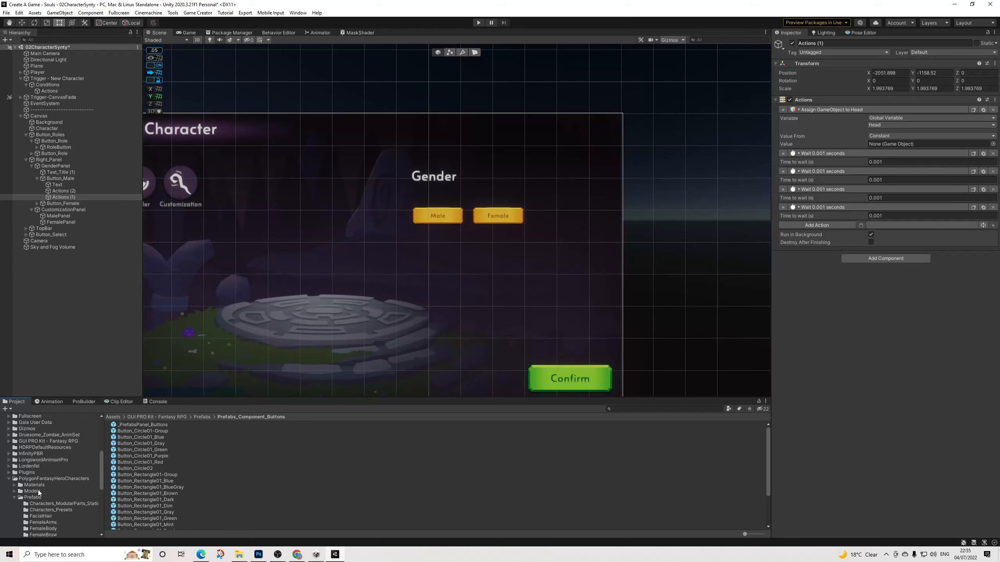
scroll(53, 514, "down", 3)
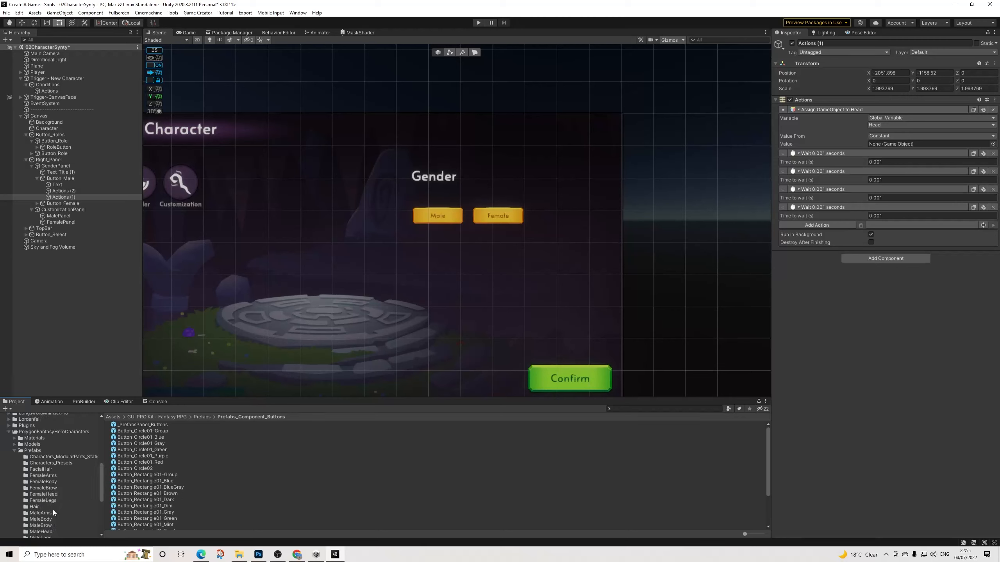
scroll(51, 512, "down", 2)
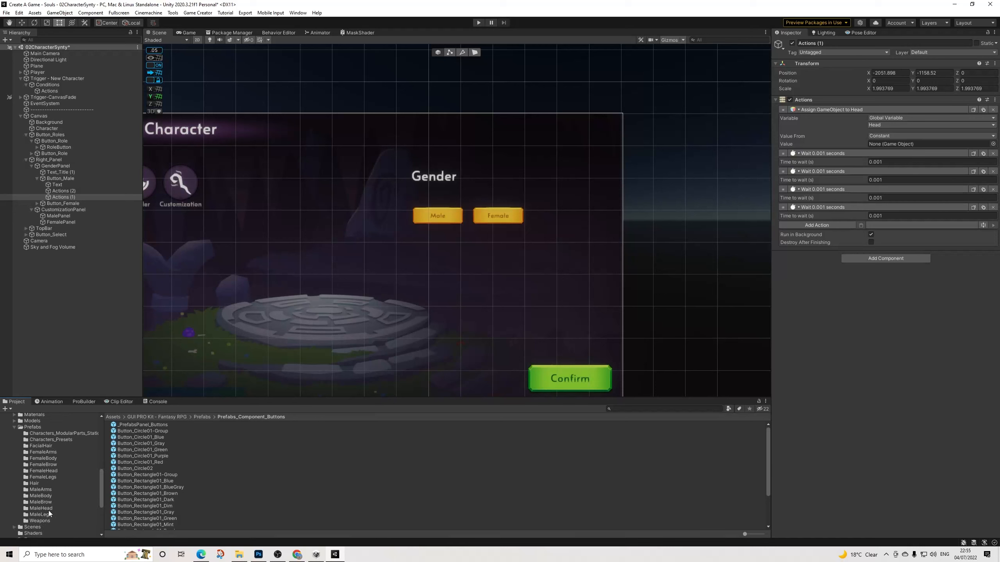
left_click(41, 508)
left_click_drag(139, 426, 891, 144)
left_click_drag(890, 144, 890, 143)
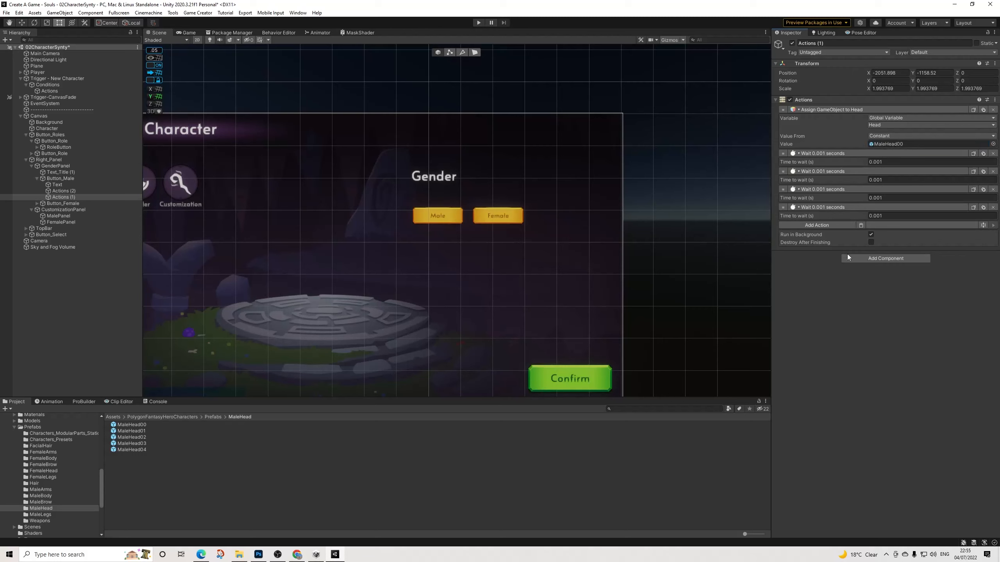
Step: Make four copies of the Head assignment and order them so that one follows each 0.001-second wait
left_click(861, 225)
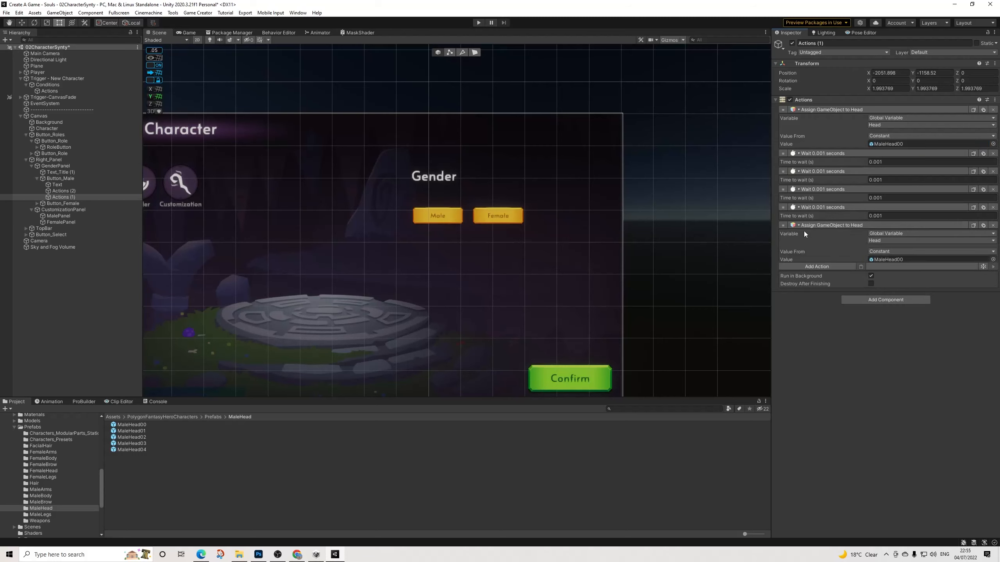
left_click_drag(784, 226, 785, 174)
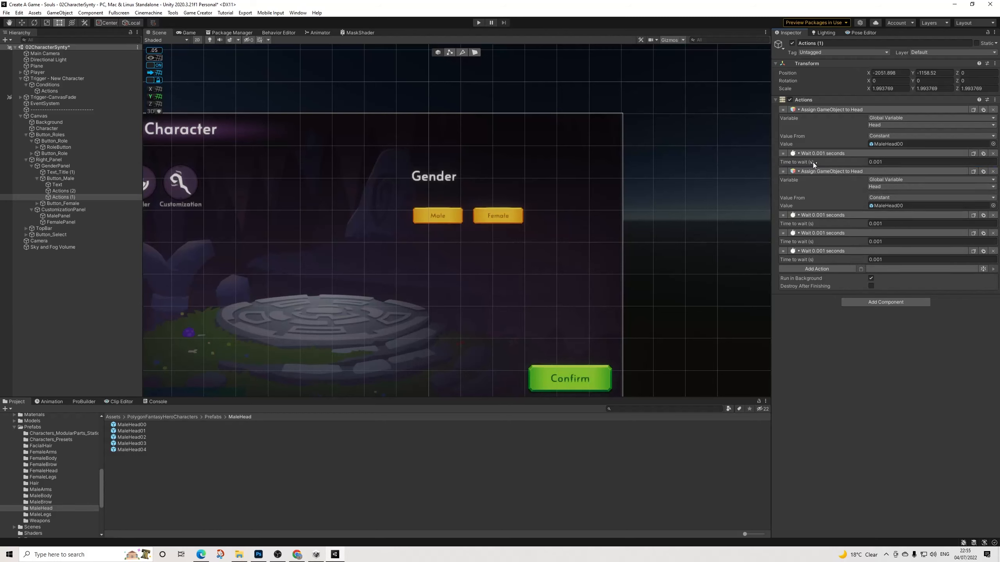
left_click(974, 172)
left_click_drag(782, 260, 783, 215)
left_click(973, 233)
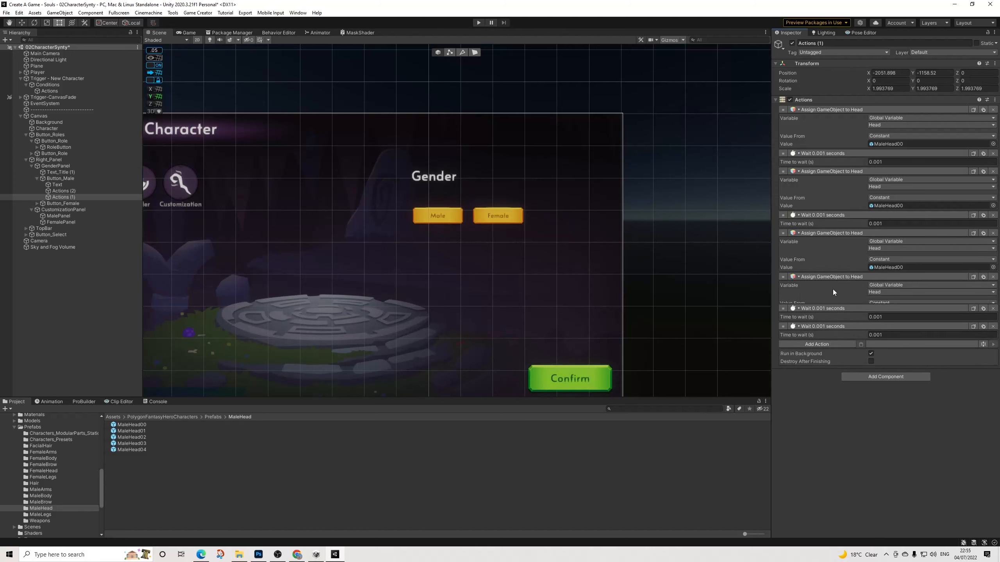
left_click_drag(783, 277, 784, 336)
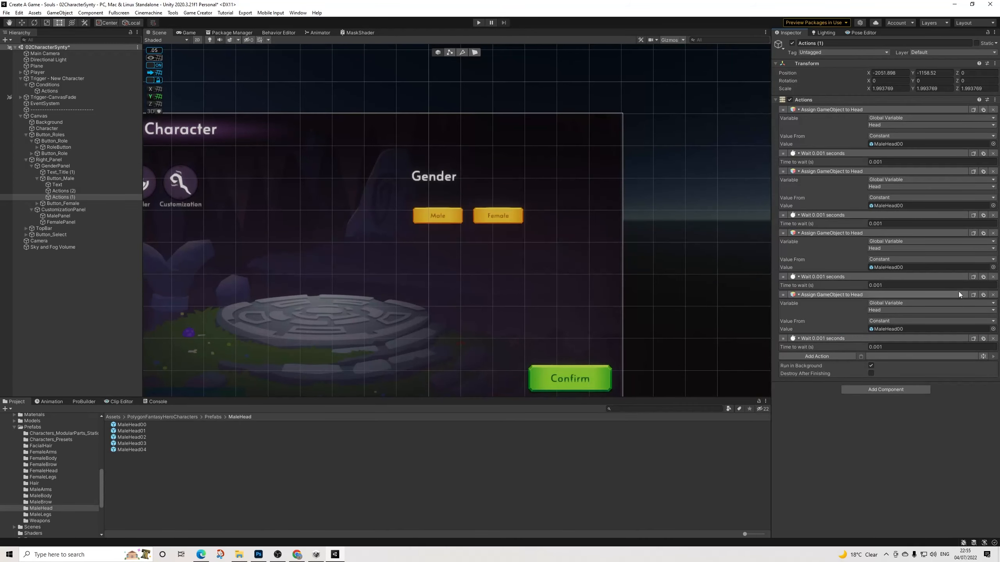
left_click(974, 295)
left_click_drag(783, 338, 788, 398)
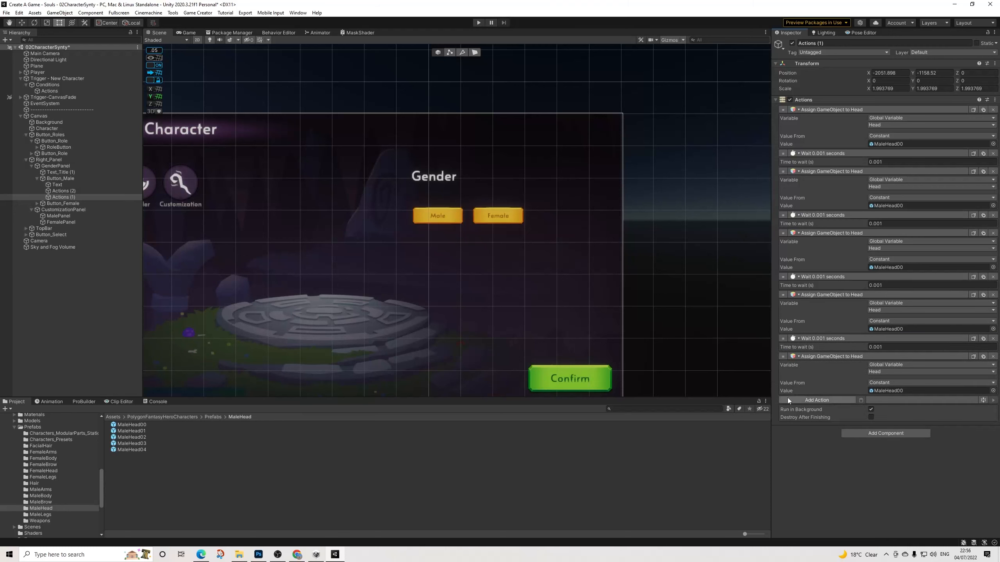
Step: Set the four copied assignments' values, in order, to the prefabs MaleBody00, MaleArms00, MaleLegs00 and MaleEyebrow01
left_click(43, 502)
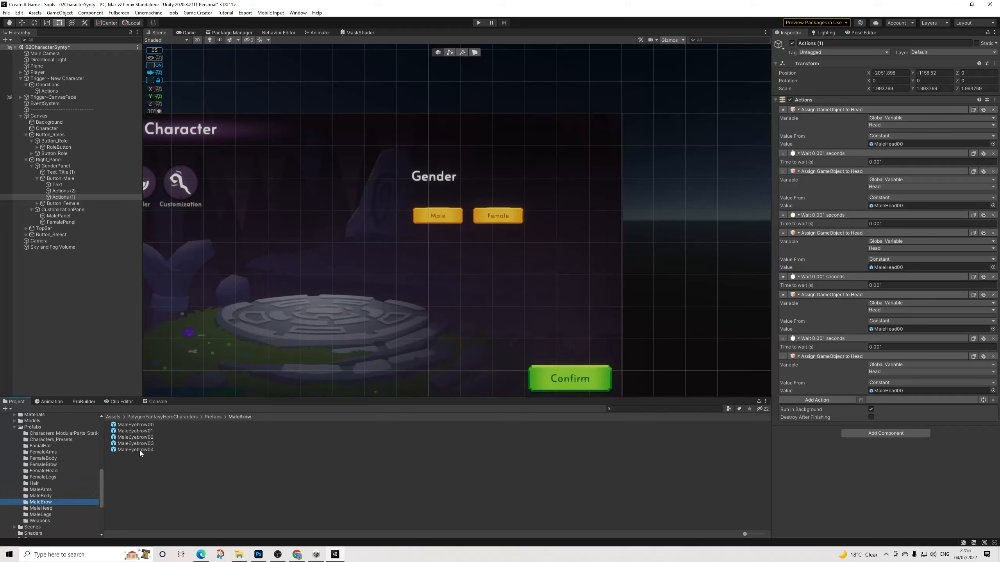
left_click_drag(145, 434, 901, 391)
left_click(41, 495)
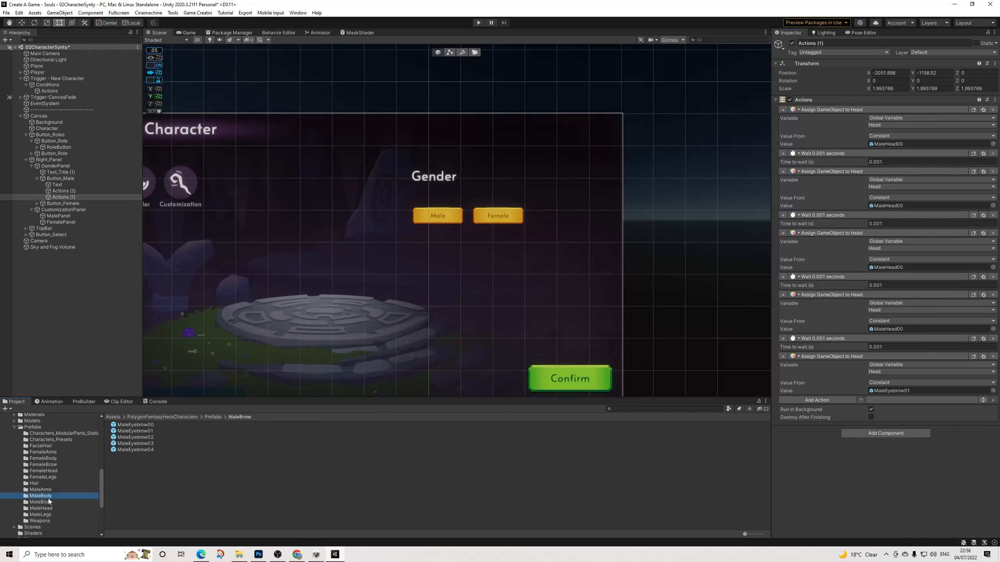
left_click_drag(132, 424, 898, 205)
left_click(41, 489)
left_click_drag(132, 425, 914, 267)
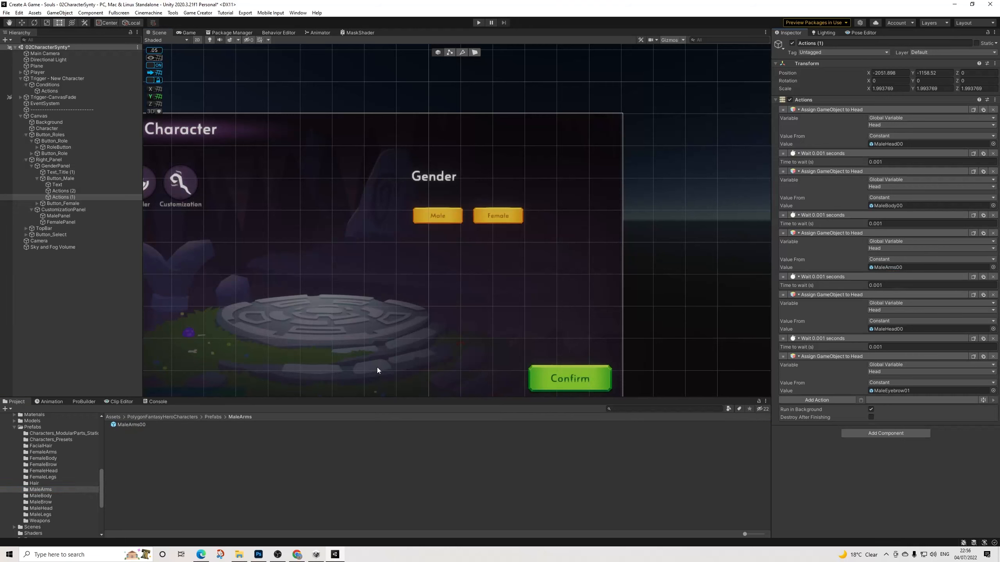
left_click(47, 515)
left_click_drag(135, 424, 905, 328)
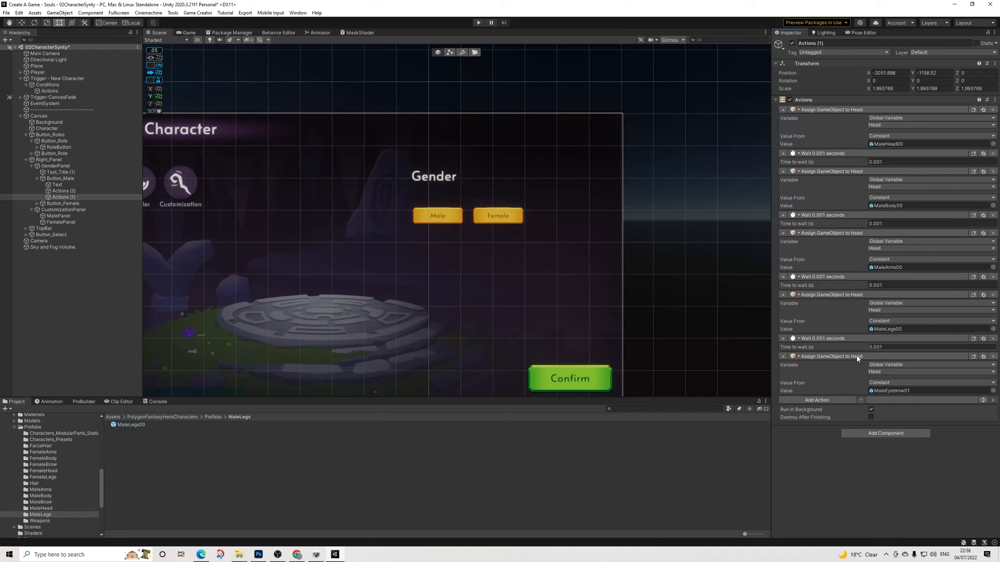
Step: Set the global variables of the four copied assignments, from last to first, to Brow, Legs, Arms and Body
left_click(879, 373)
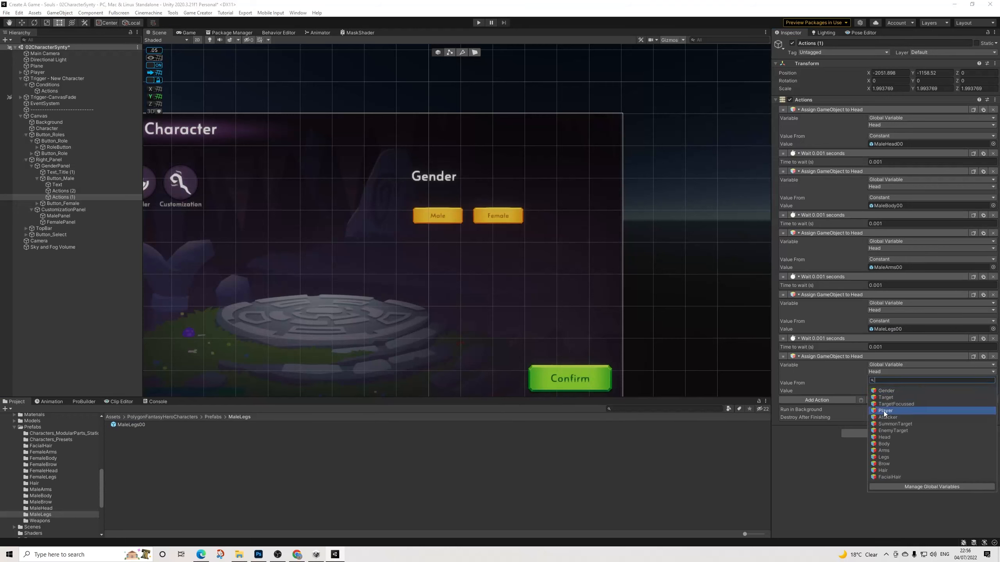
left_click(889, 463)
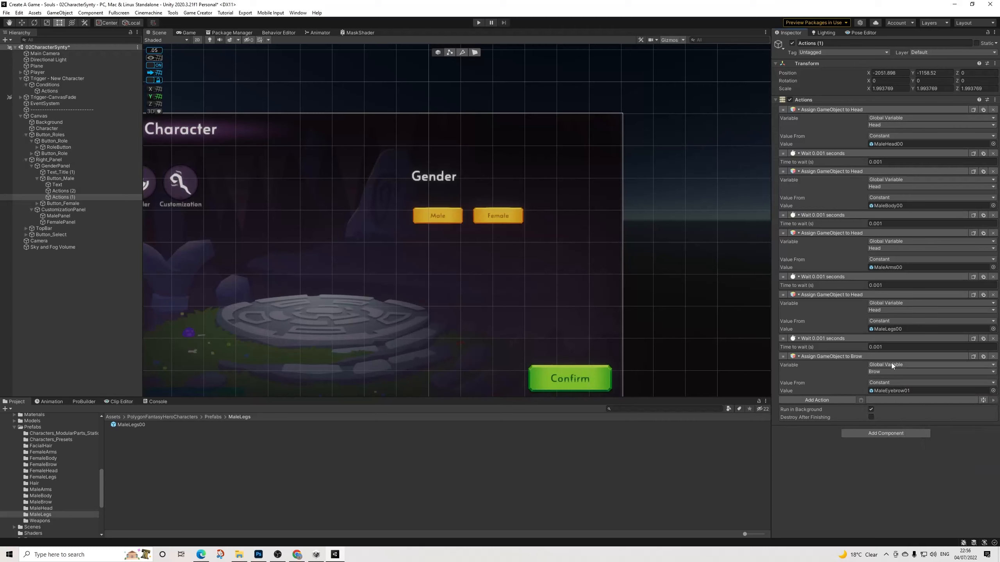
left_click(879, 312)
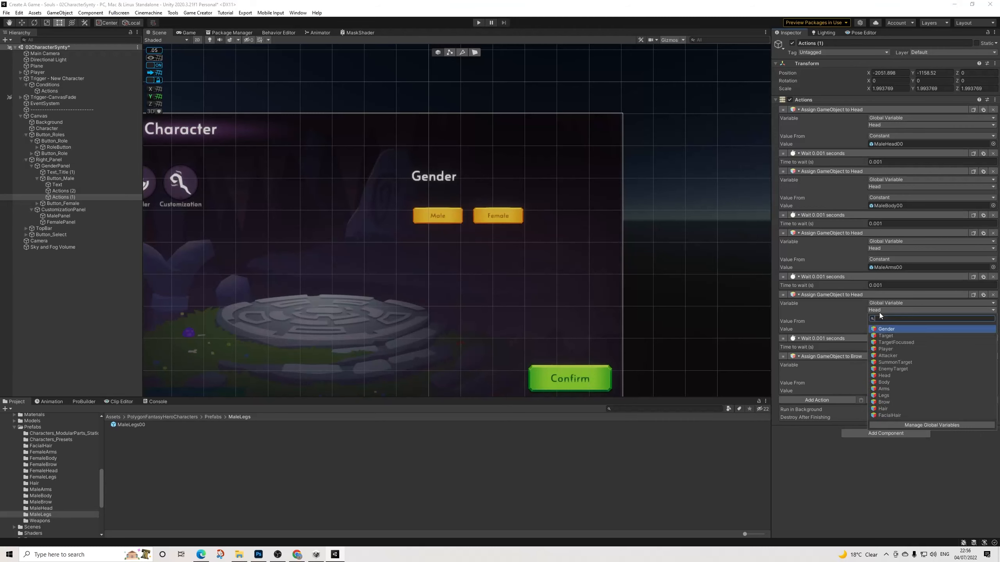
left_click(886, 396)
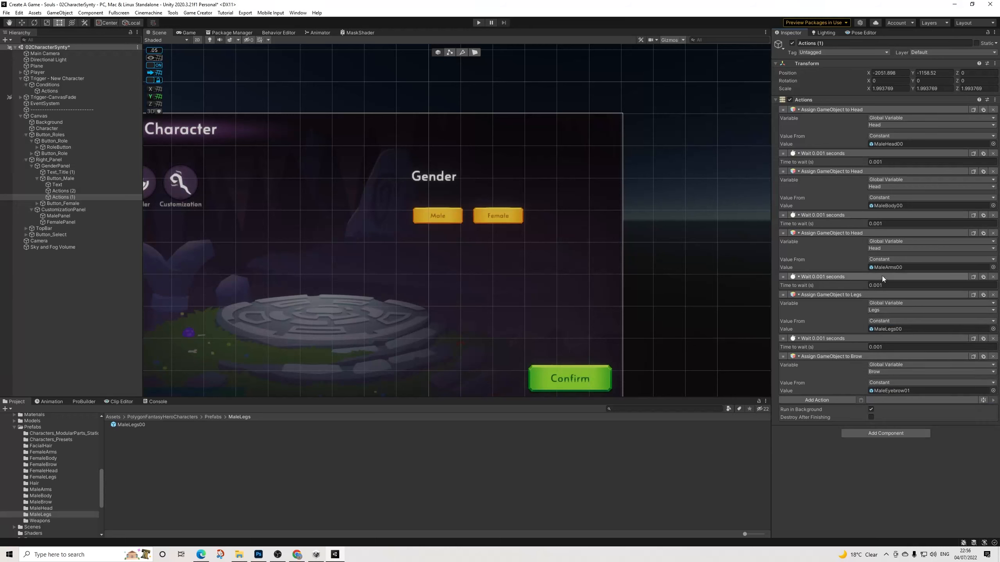
left_click(882, 249)
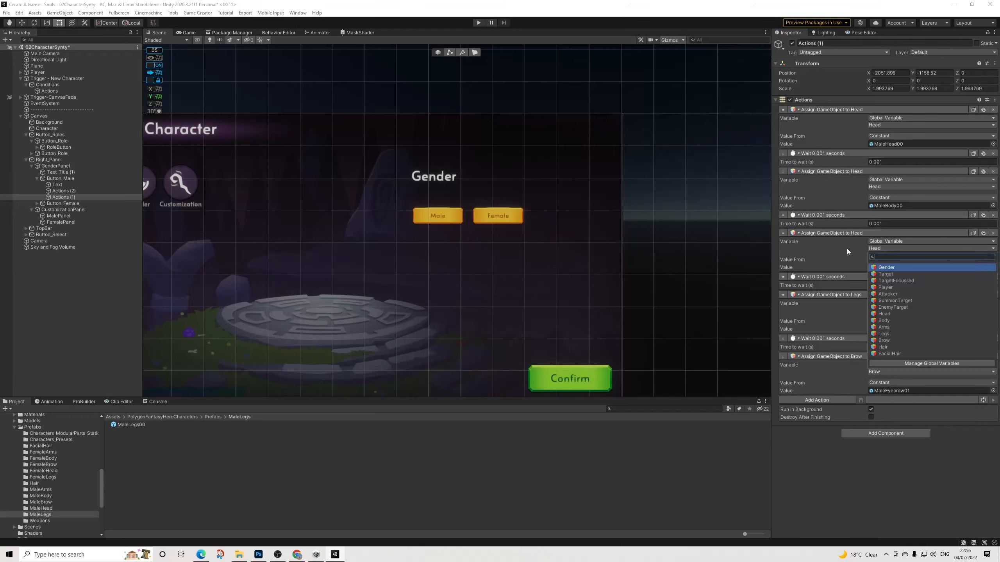
left_click(884, 328)
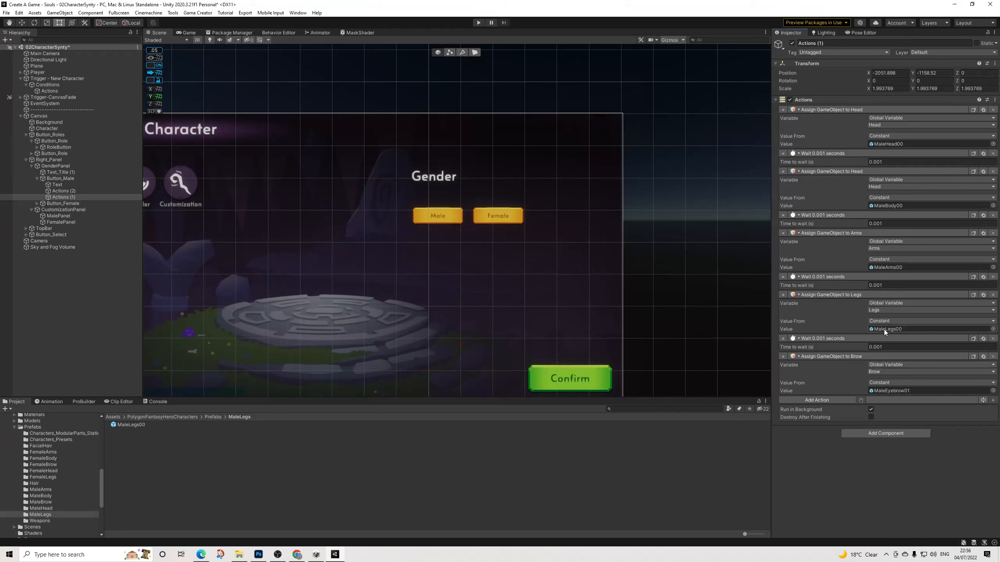
left_click(878, 188)
left_click(891, 261)
Step: Duplicate Actions (2) and Actions (1) together and place the copies under Button_Female
left_click(59, 191, "ctrl")
key("ctrl+d")
mouse_move(71, 205)
left_mouse_down()
mouse_move(79, 217)
mouse_move(67, 217)
left_mouse_up()
Step: Replace the Actions (3) skin-mesh prefabs, in order, with FemaleHead00, FemaleBody00, FemaleArms00, FemaleLegs00 and FemaleEyeBrows01
left_click(70, 217)
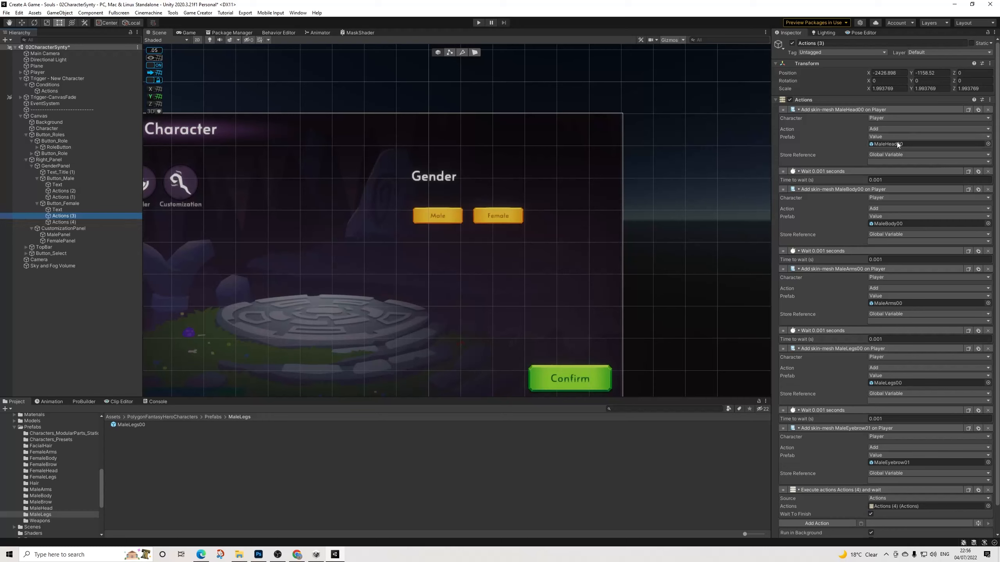
left_click(53, 471)
left_click_drag(142, 425, 897, 146)
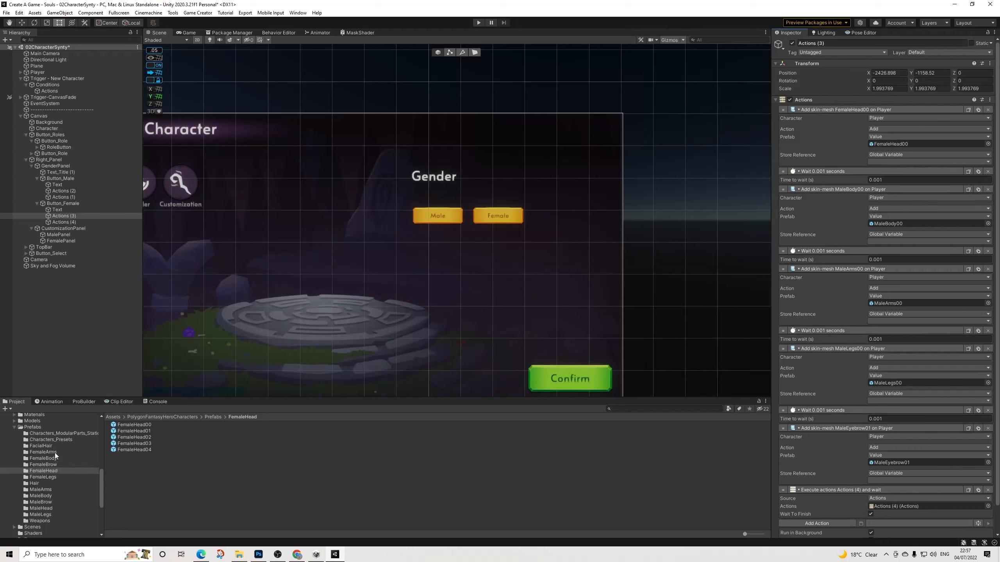
left_click(47, 459)
left_click_drag(158, 425, 905, 224)
left_click(43, 452)
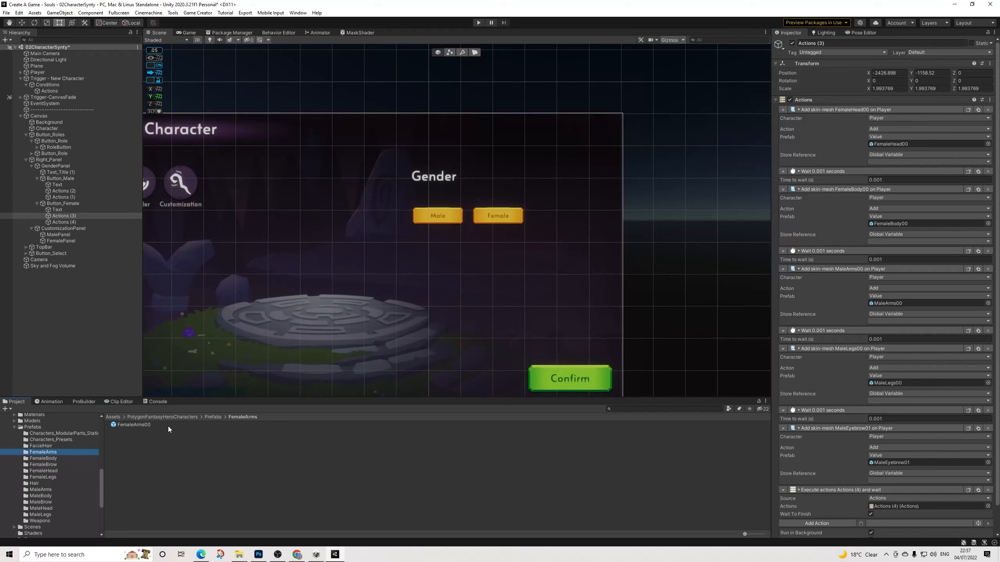
left_click_drag(143, 427, 897, 307)
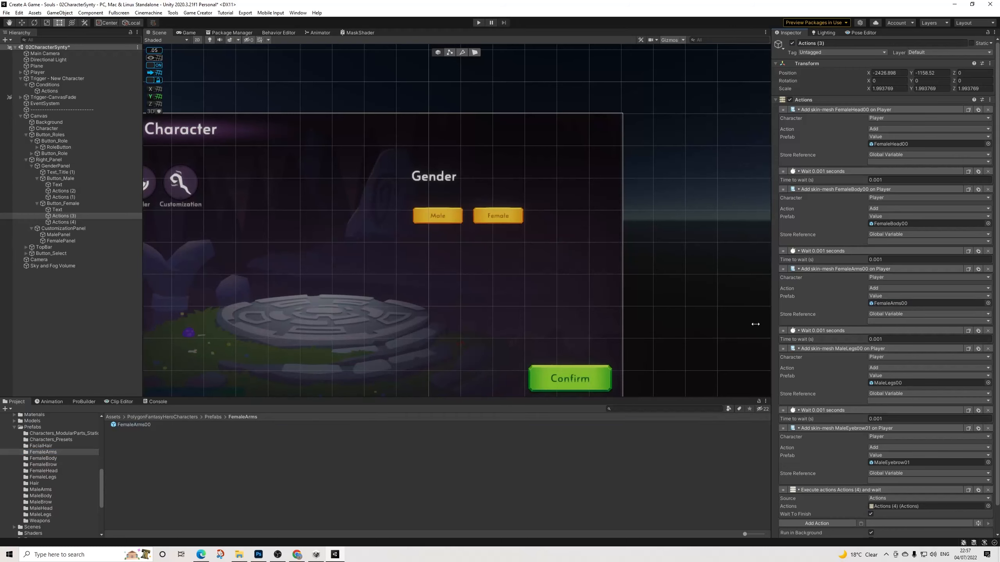
left_click(47, 477)
left_click_drag(142, 427, 894, 384)
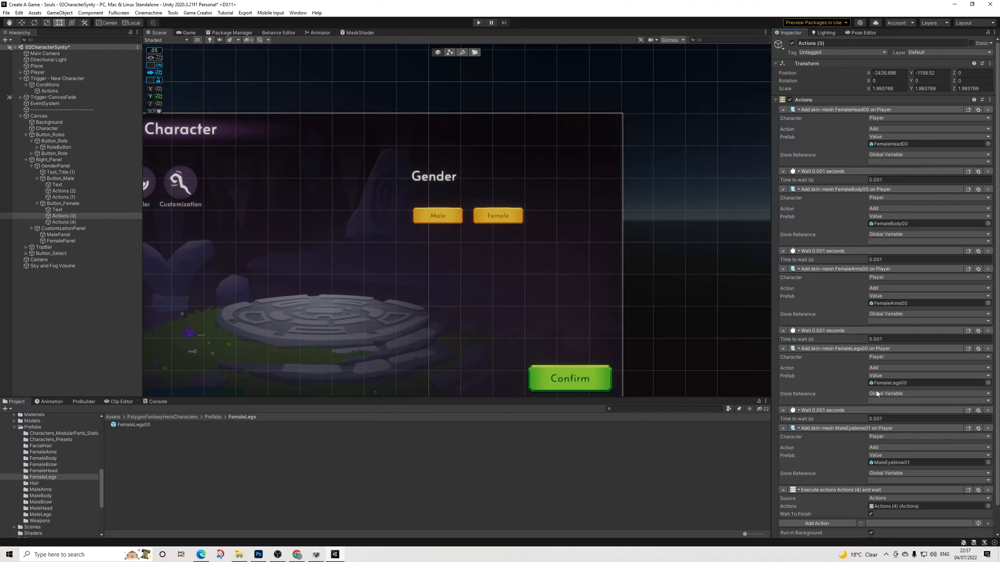
left_click(47, 465)
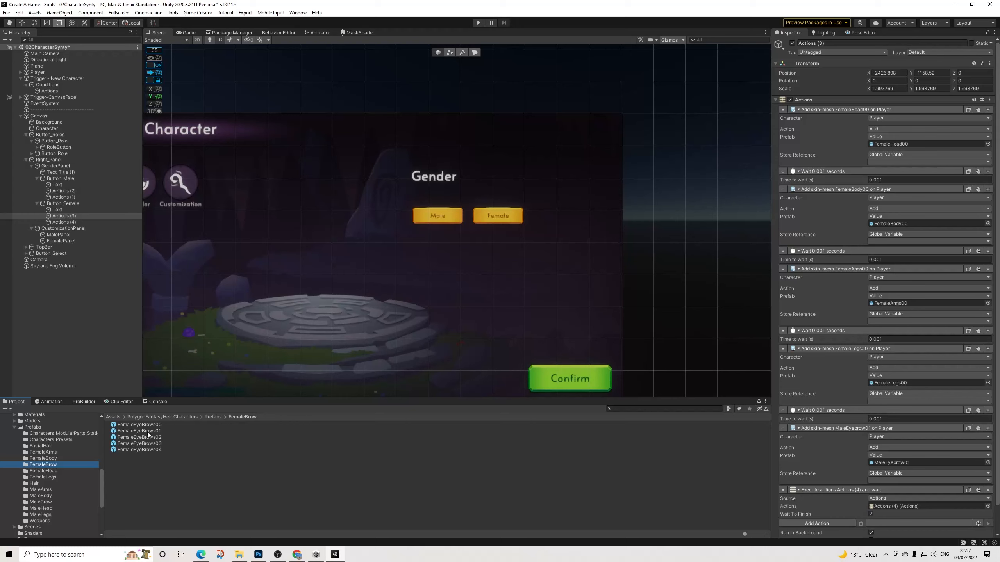
left_click_drag(153, 431, 896, 460)
scroll(933, 435, "down", 2)
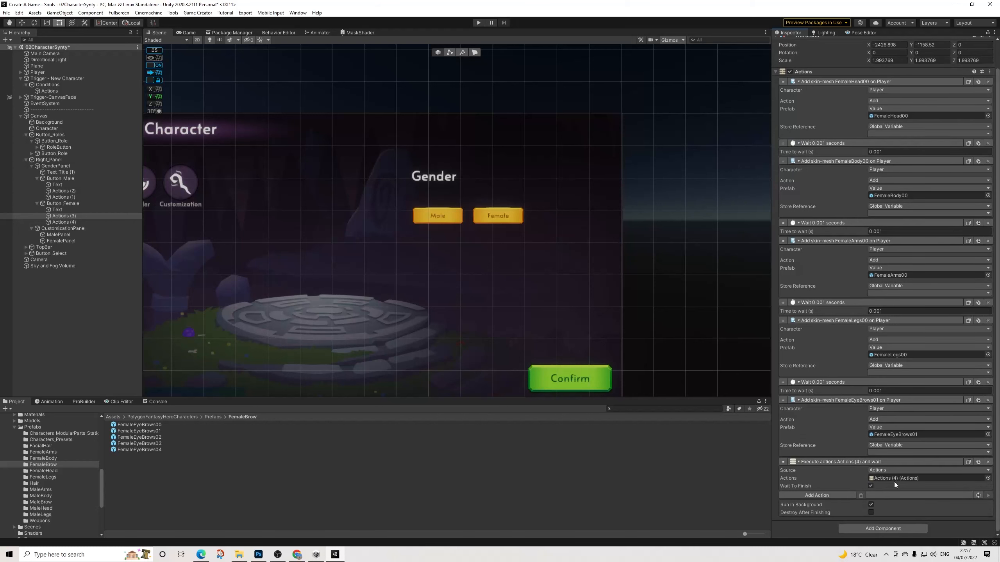
Step: Set the Actions (4) values for Head, Body, Arms, Legs and Brow to FemaleHead00, FemaleBody00, FemaleArms00, FemaleLegs00 and FemaleEyeBrows01
left_click(68, 222)
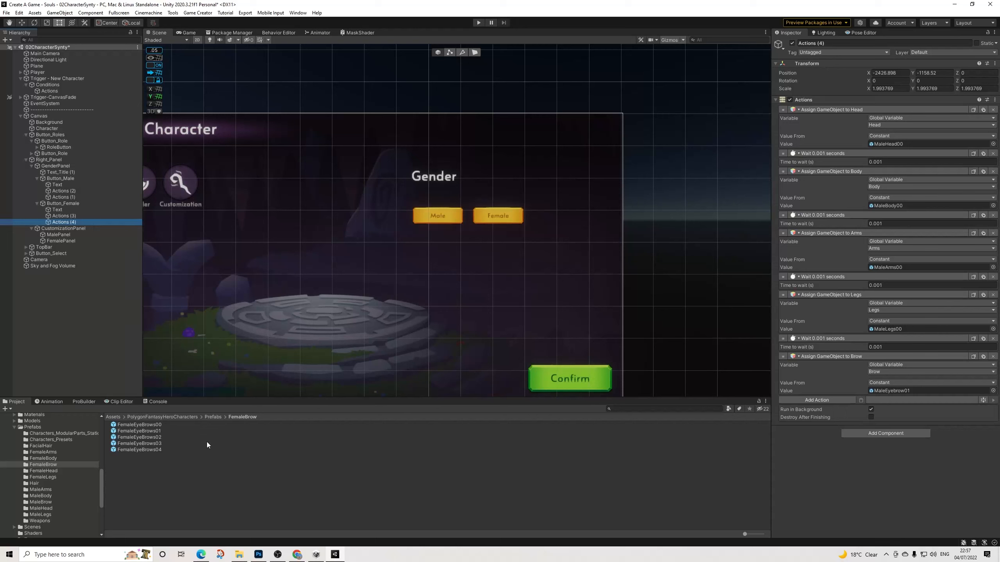
left_click(51, 471)
left_click_drag(141, 425, 897, 143)
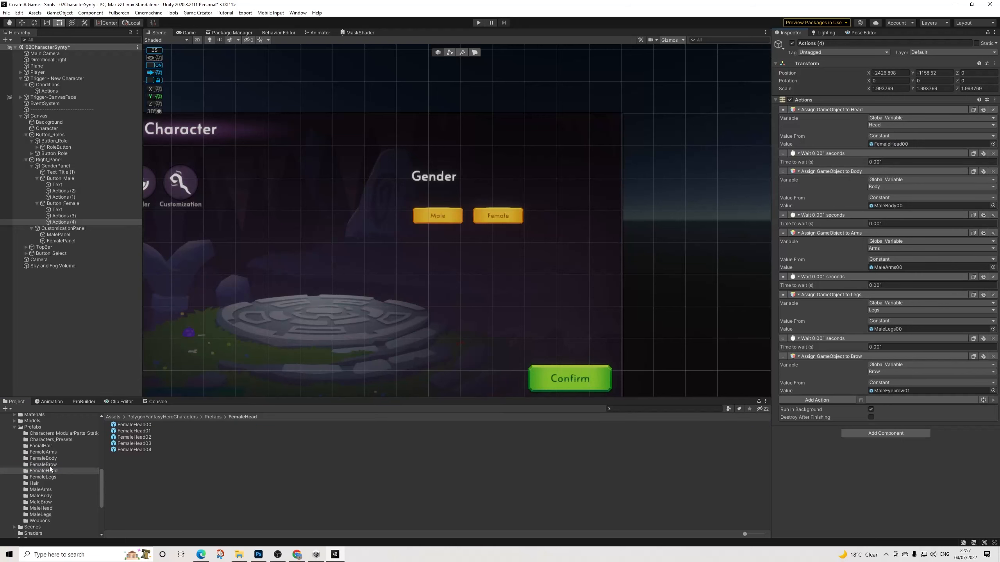
left_click(57, 477)
left_click_drag(145, 426, 912, 332)
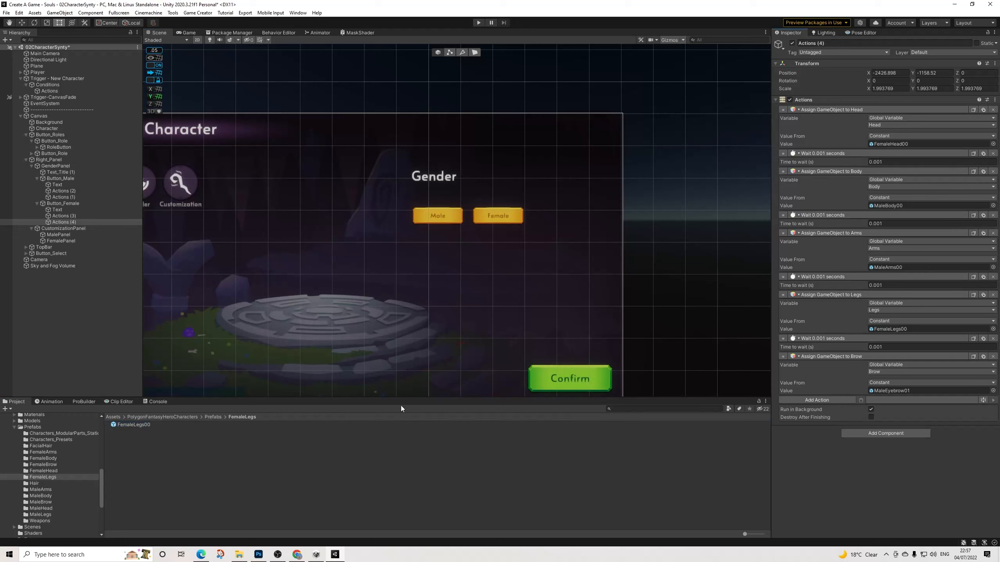
left_click(53, 465)
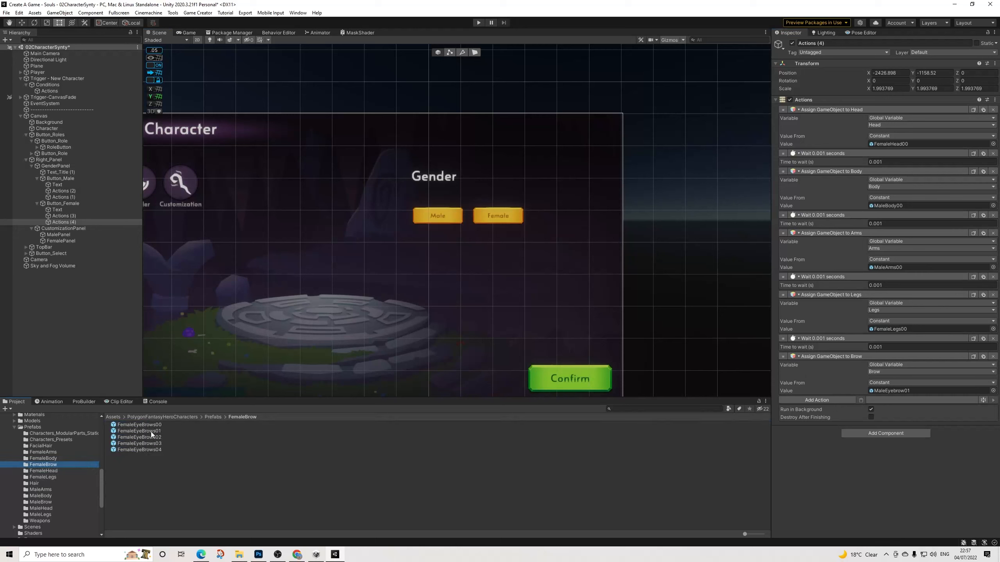
left_click_drag(151, 431, 895, 392)
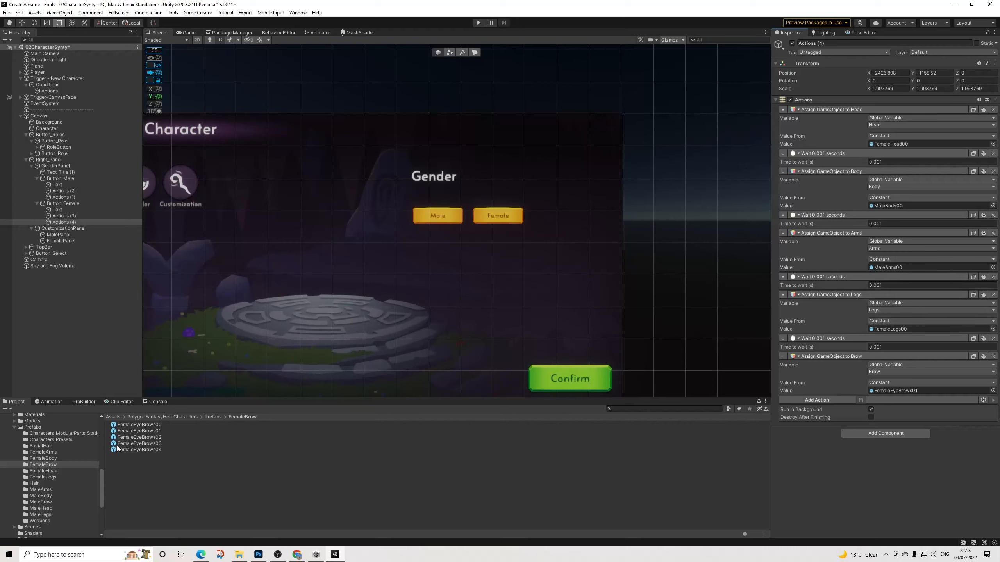
left_click(43, 451)
left_click_drag(134, 425, 893, 267)
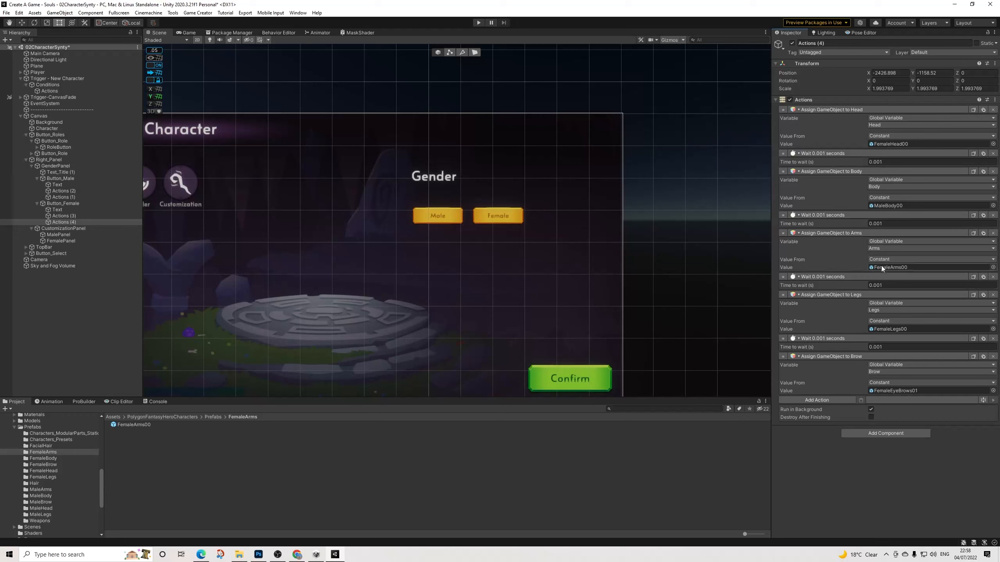
left_click(52, 458)
left_click_drag(140, 426, 902, 206)
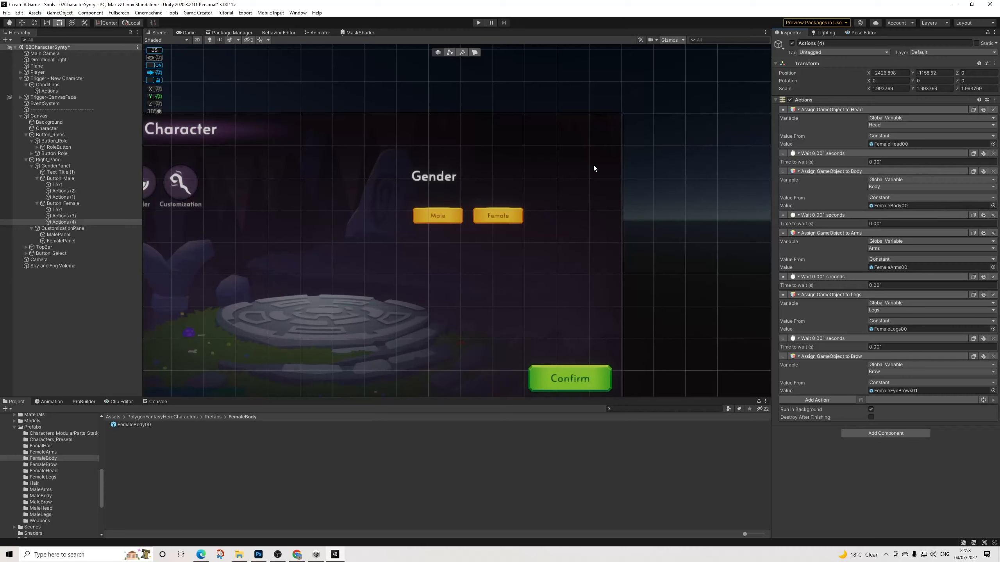
Step: Collapse the child objects of Button_Male and Button_Female under GenderPanel
left_click(32, 166)
left_click(50, 170)
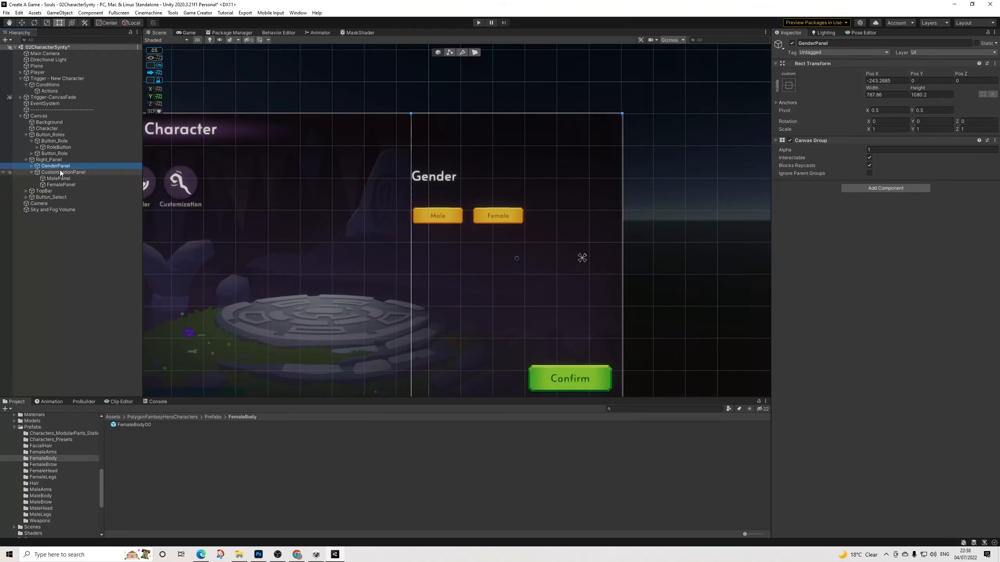
left_click(31, 166)
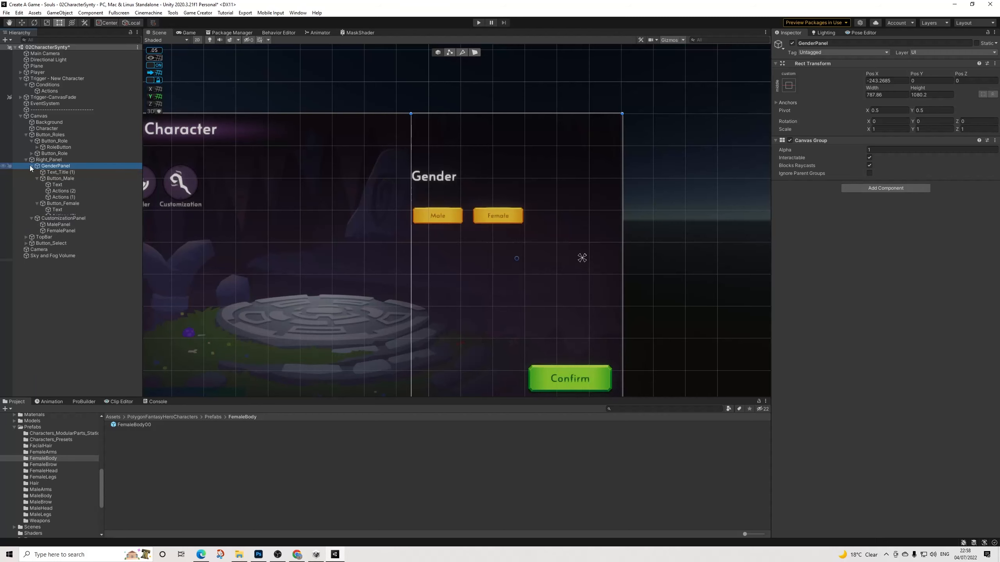
scroll(341, 238, "down", 2)
middle_click_drag(347, 245, 481, 248)
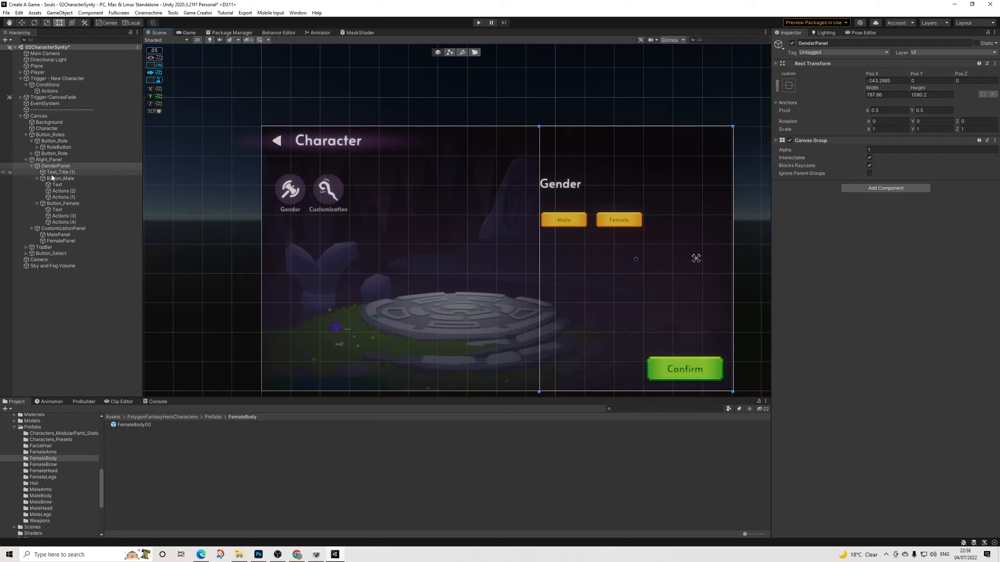
left_click(37, 178)
left_click(37, 185)
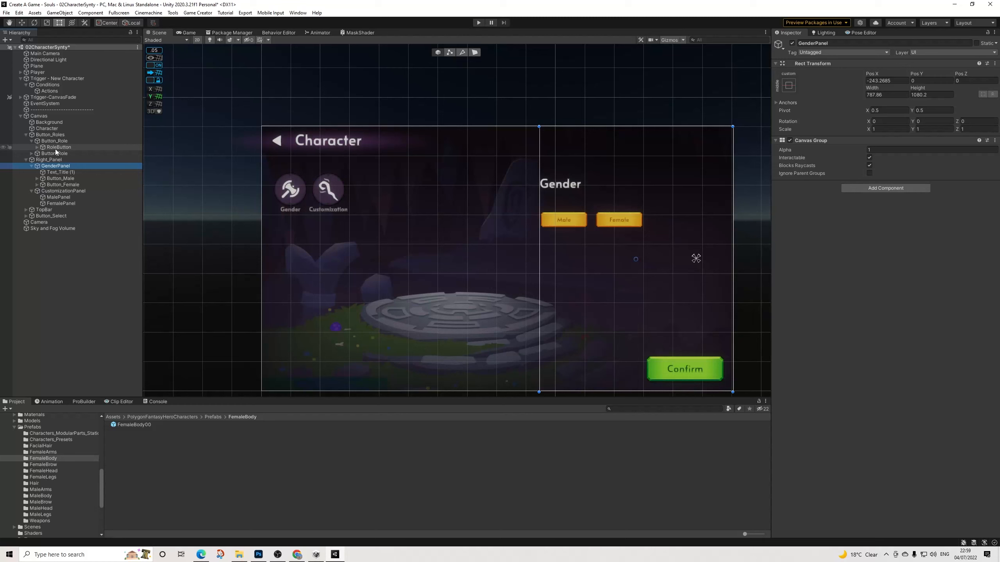
Step: Add a Canvas Group component to the Character image and turn off Interactable and Blocks Raycasts
left_click(42, 128)
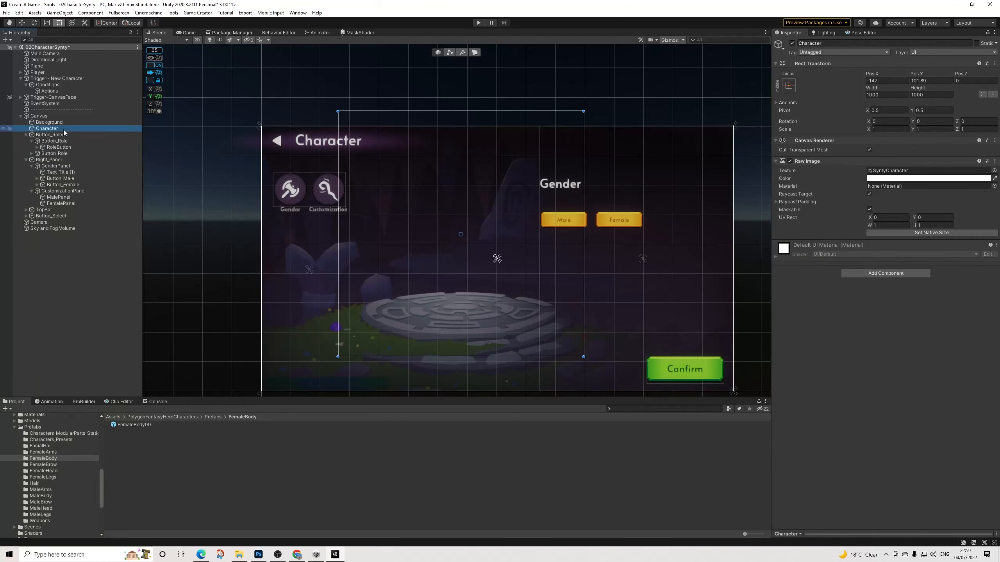
left_click(866, 273)
type("group")
key("Down")
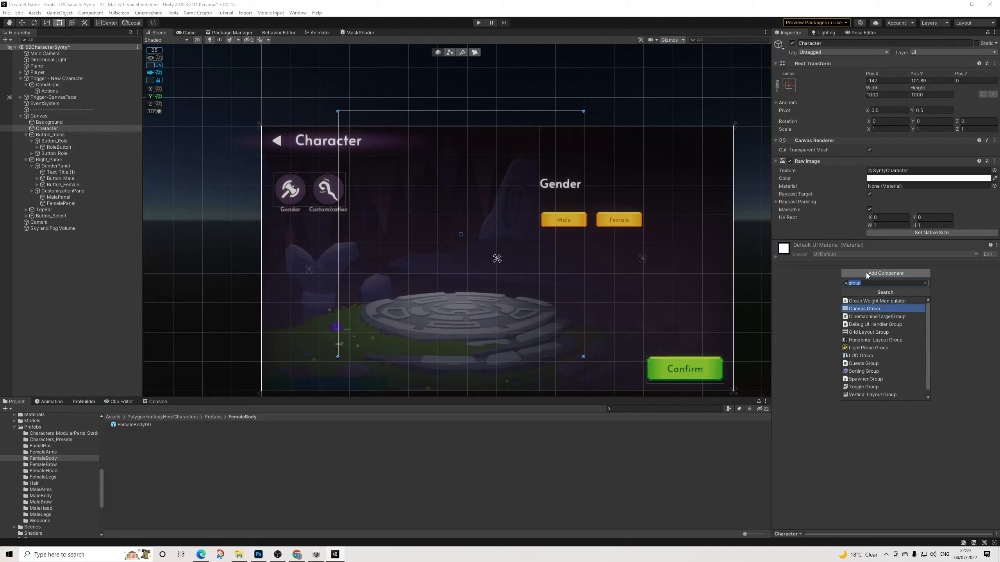
key("Return")
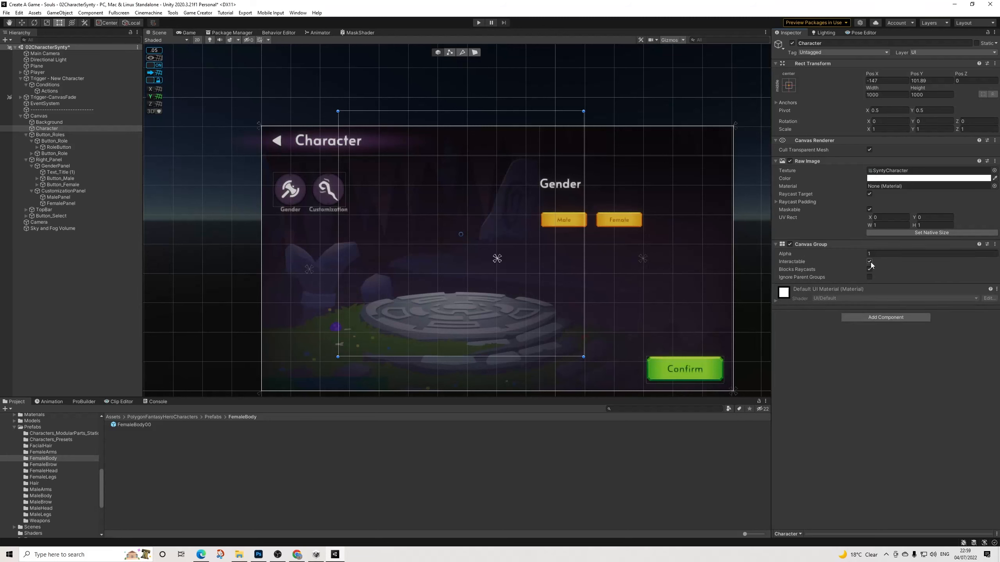
left_click(870, 269)
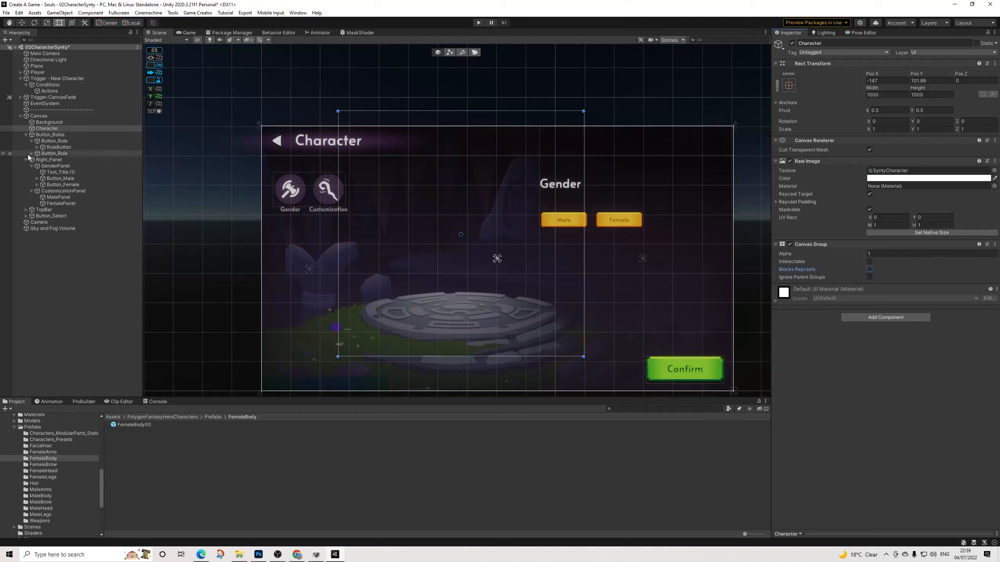
Step: Add a Canvas Group action to Button_Male's Actions and move it above the Execute actions entry
left_click(58, 180)
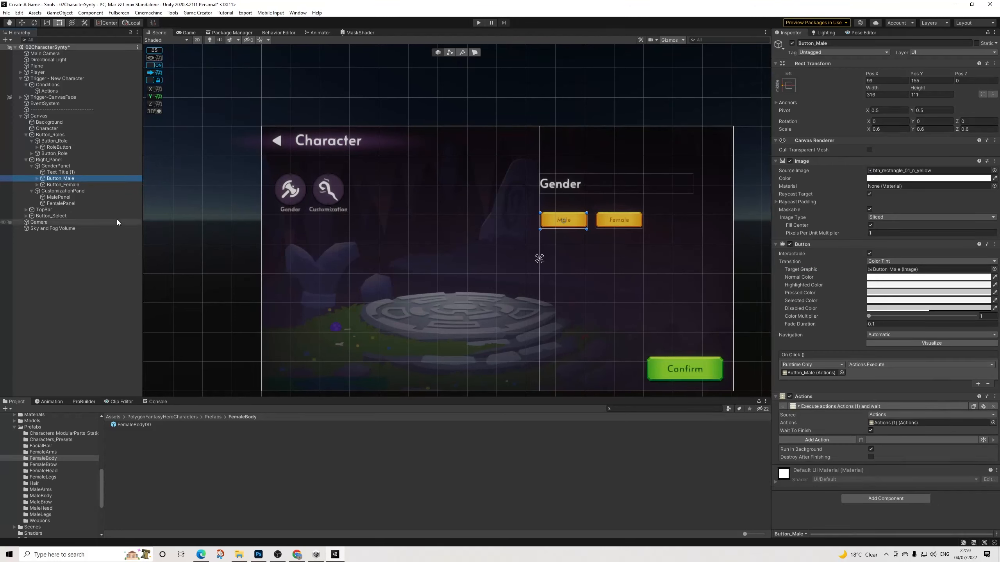
left_click(826, 439)
type("group")
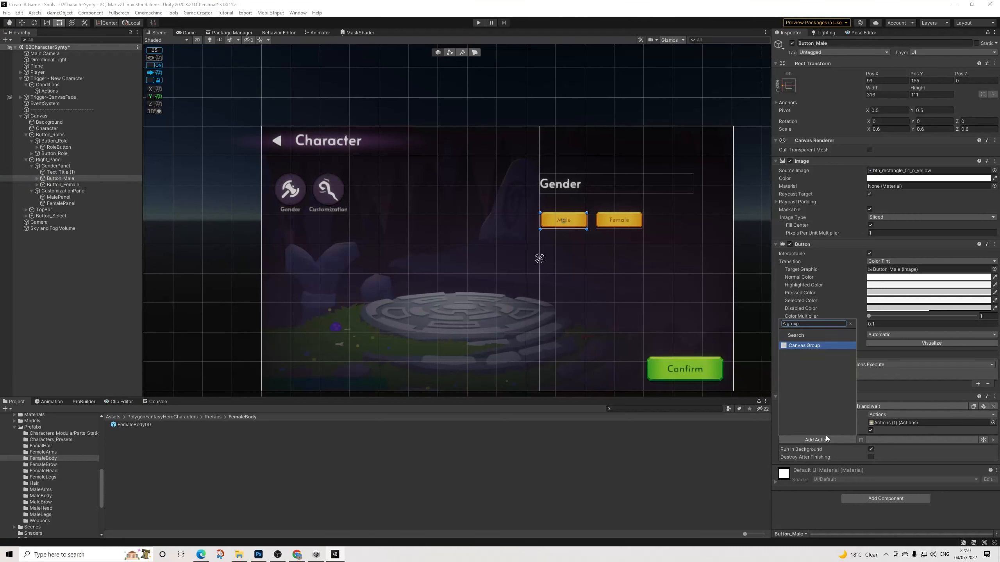
key("Return")
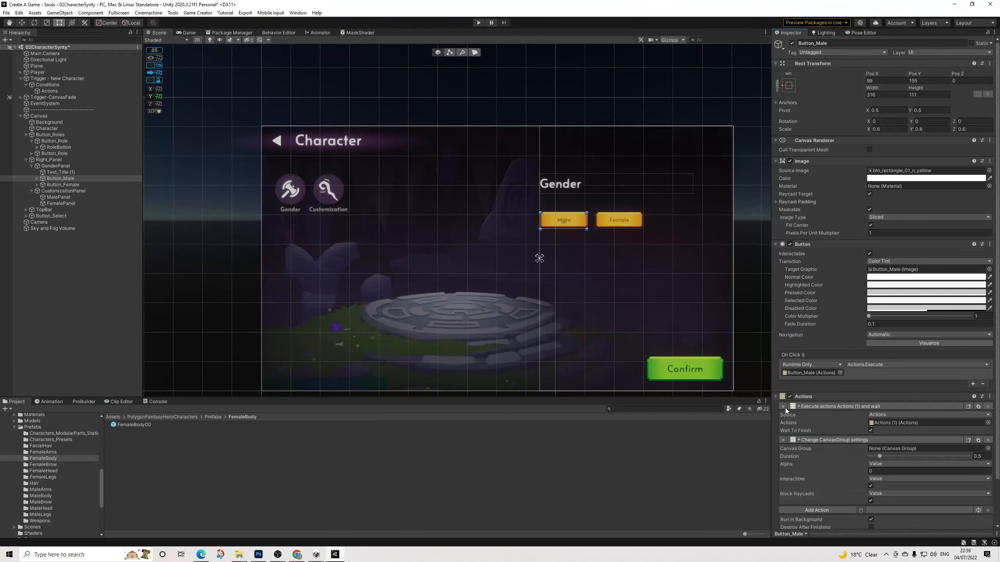
left_click_drag(783, 440, 786, 405)
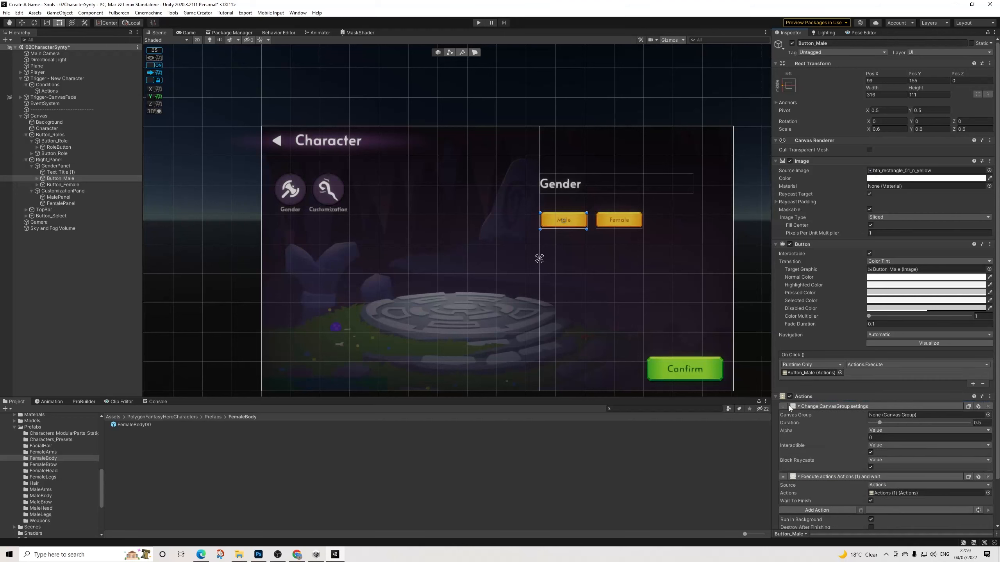
Step: Target the Character canvas group in the new action, set its duration to 0.1, and turn off Interactible and Block Raycasts
left_click_drag(49, 131, 905, 416)
left_click(986, 423)
type("0.")
left_click(870, 453)
left_click(870, 467)
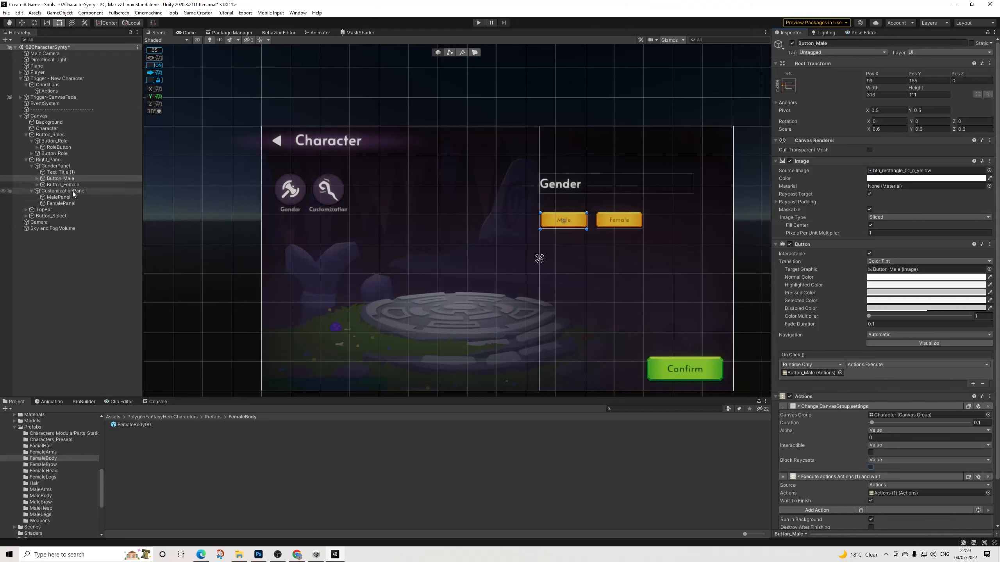
Step: Paste the Change CanvasGroup settings action for Character at the end of Button_Male's Actions (2) and set its Alpha to 1
left_click(38, 179)
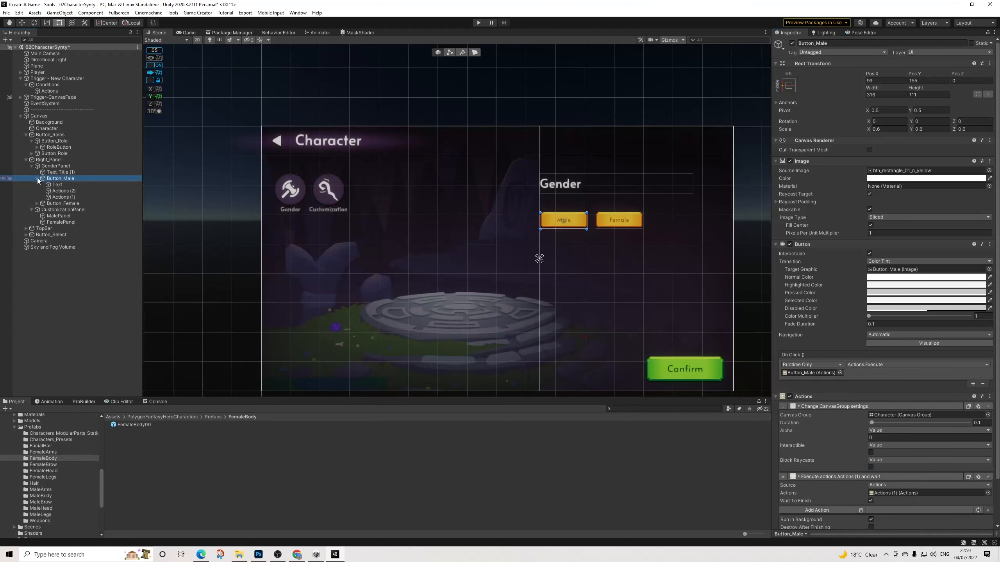
left_click(64, 190)
scroll(887, 411, "down", 2)
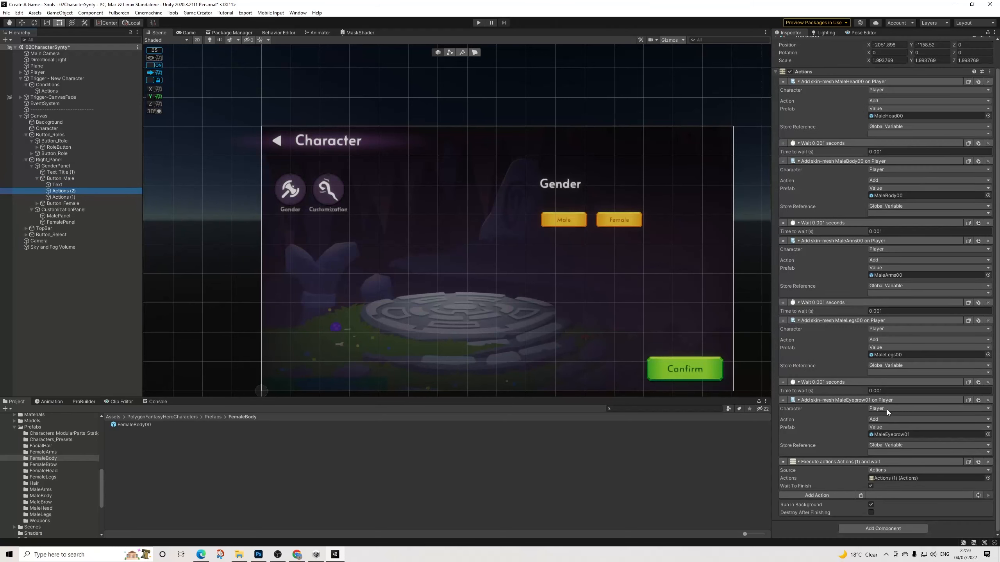
left_click(861, 496)
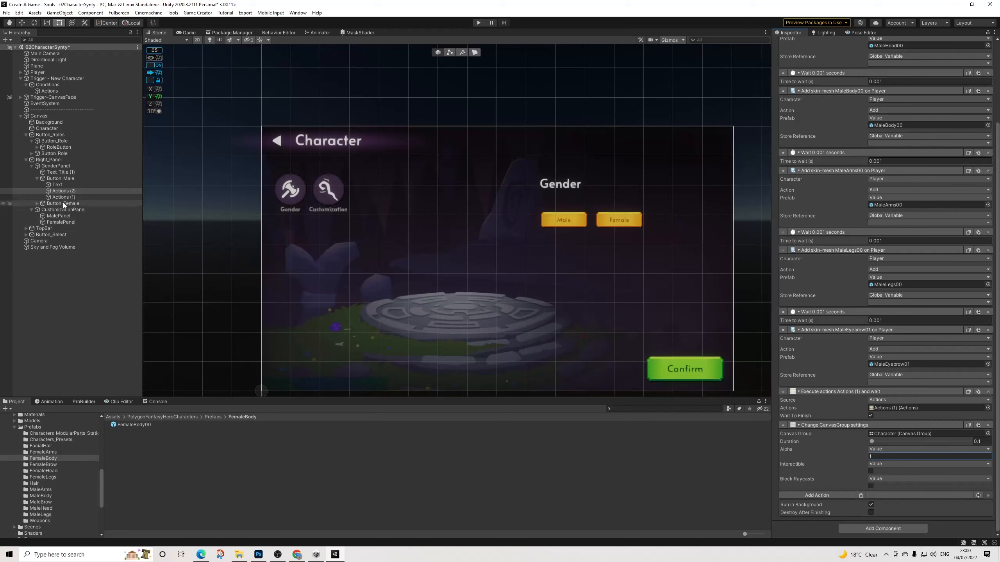
Step: Paste the Change CanvasGroup settings action for Character, with Alpha 1 and duration 0.1, at the end of Button_Female's Actions (3)
left_click(37, 204)
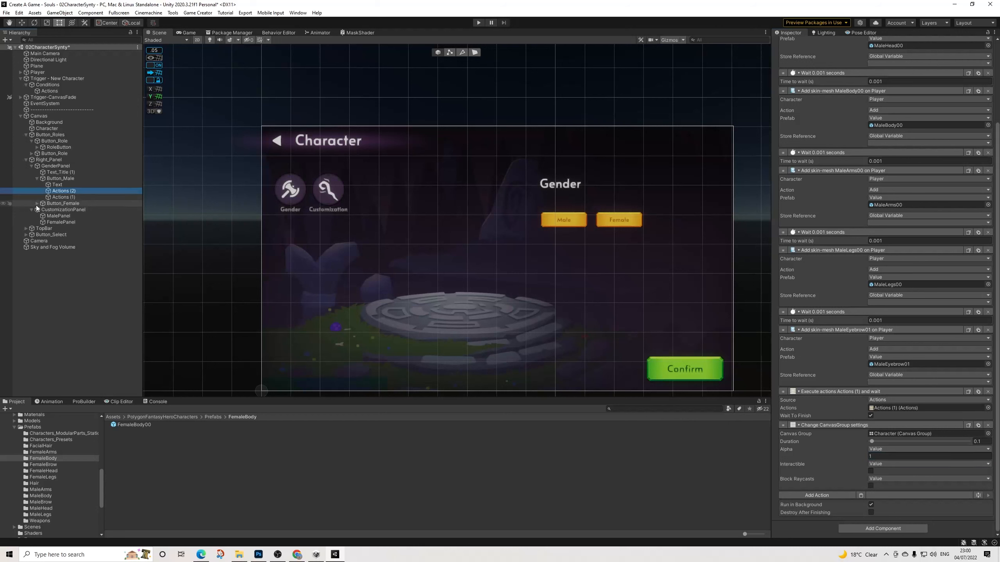
left_click(59, 222)
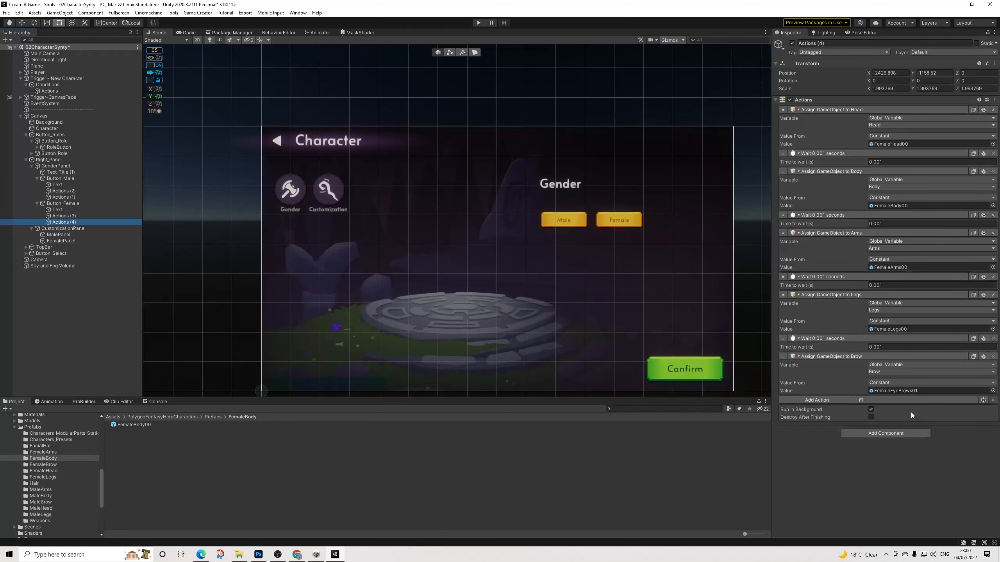
left_click(91, 217)
scroll(917, 496, "down", 1)
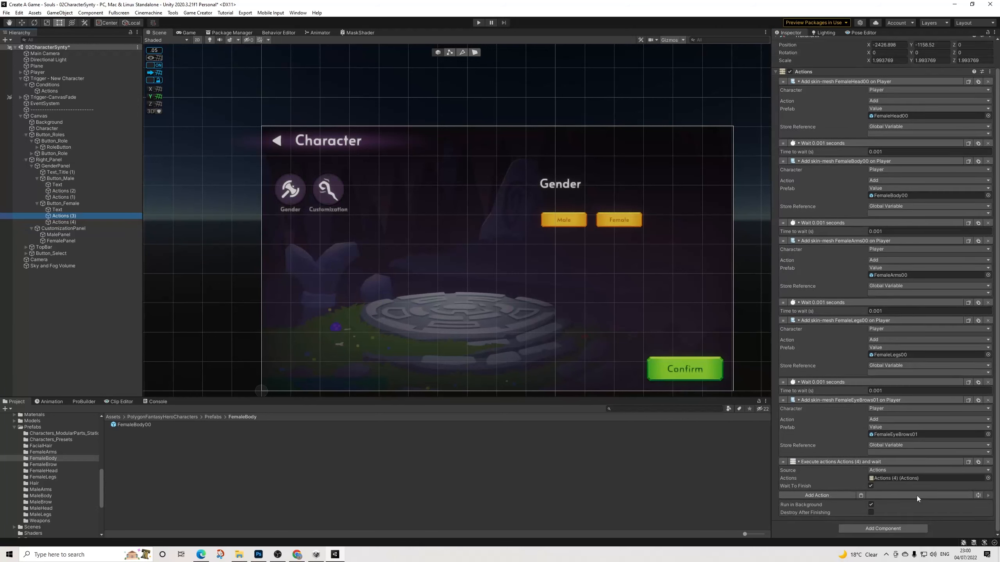
left_click(862, 496)
scroll(968, 465, "down", 3)
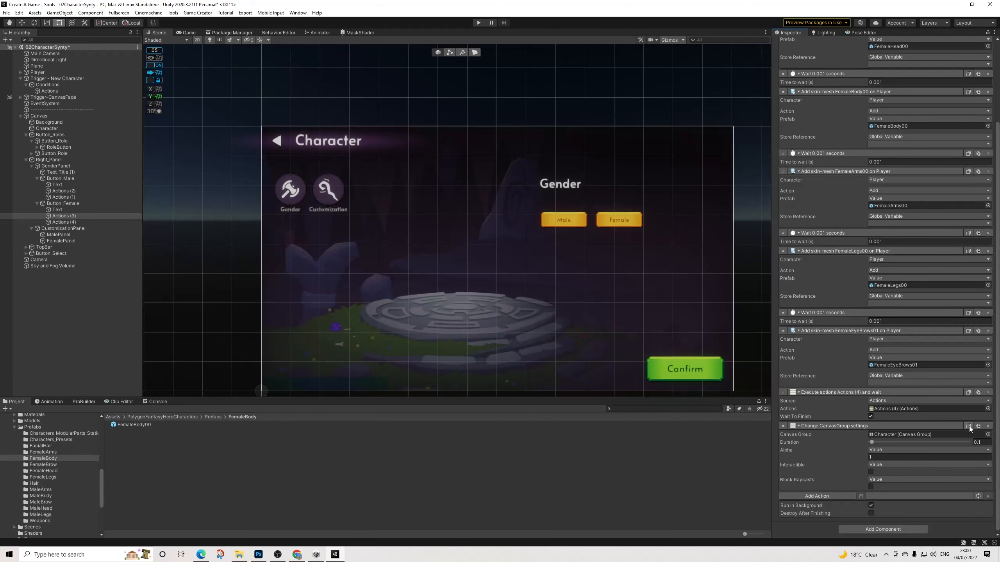
Step: Open the settings of Button_Female under GenderPanel to reach its Actions component
left_click(63, 203)
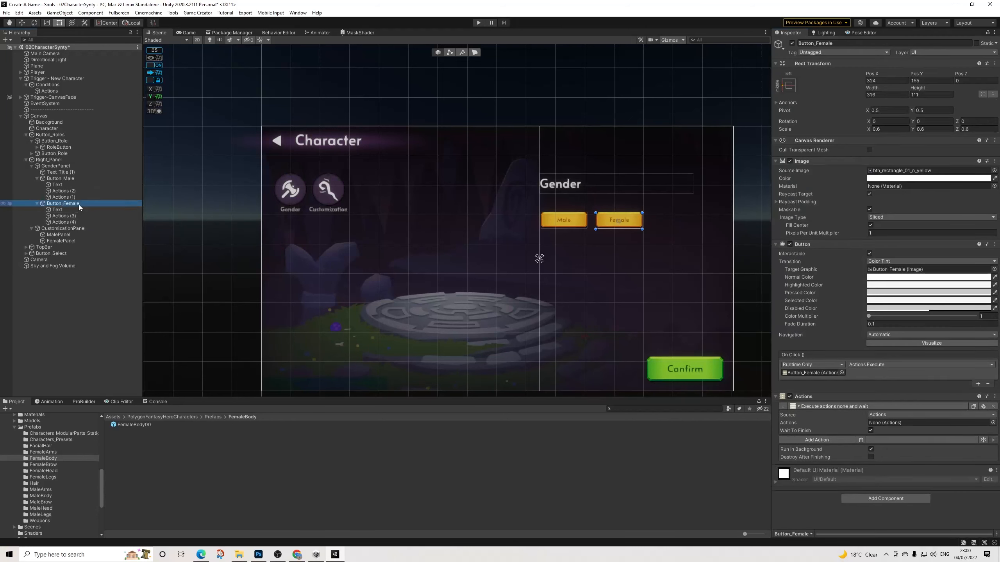
Step: In Button_Female's actions, run Change CanvasGroup settings on Character with alpha 0 before the Execute Actions entry, and assign Actions (3) to that entry
left_click(860, 440)
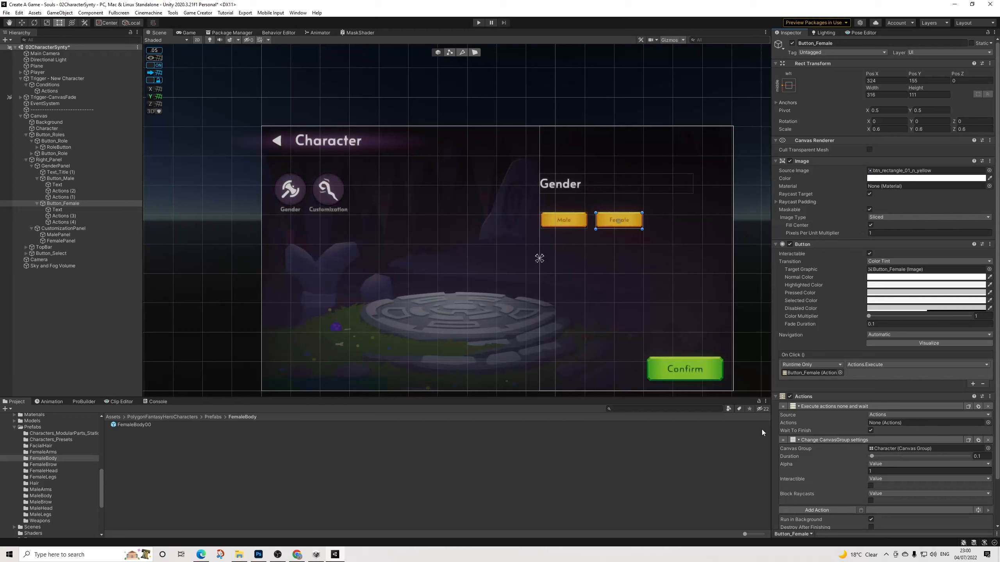
left_click_drag(783, 438, 784, 403)
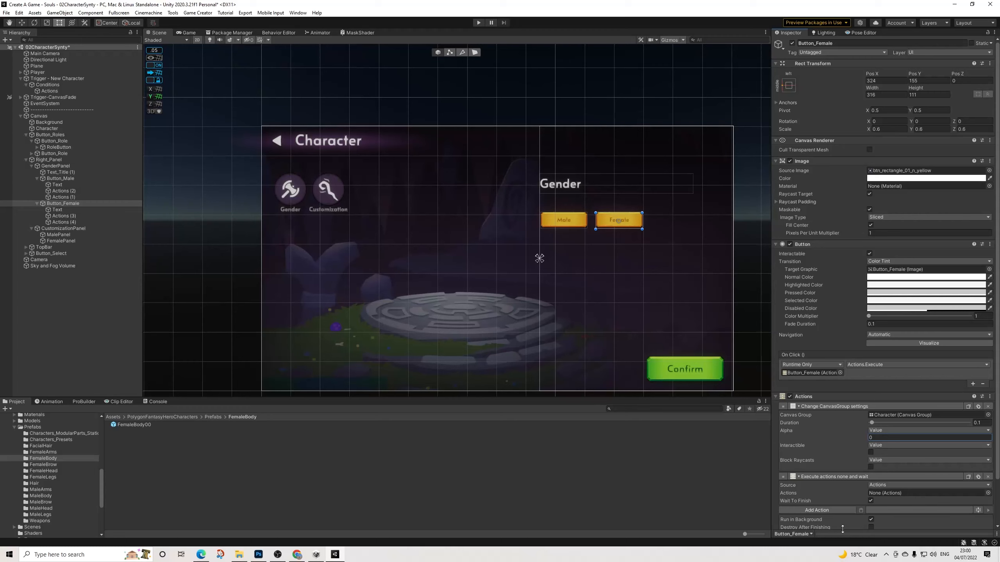
left_click_drag(62, 218, 905, 495)
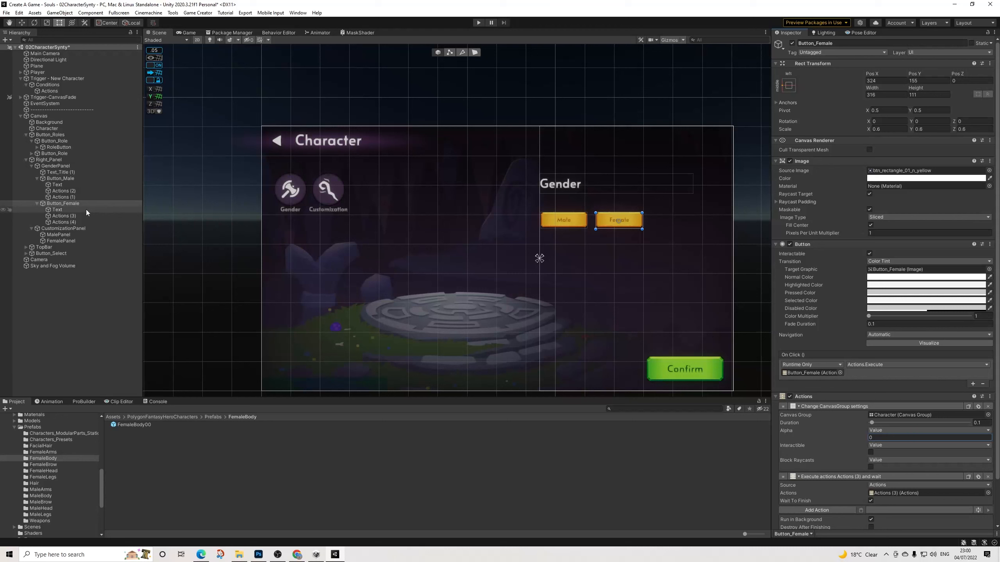
left_click(72, 216)
left_click(71, 223)
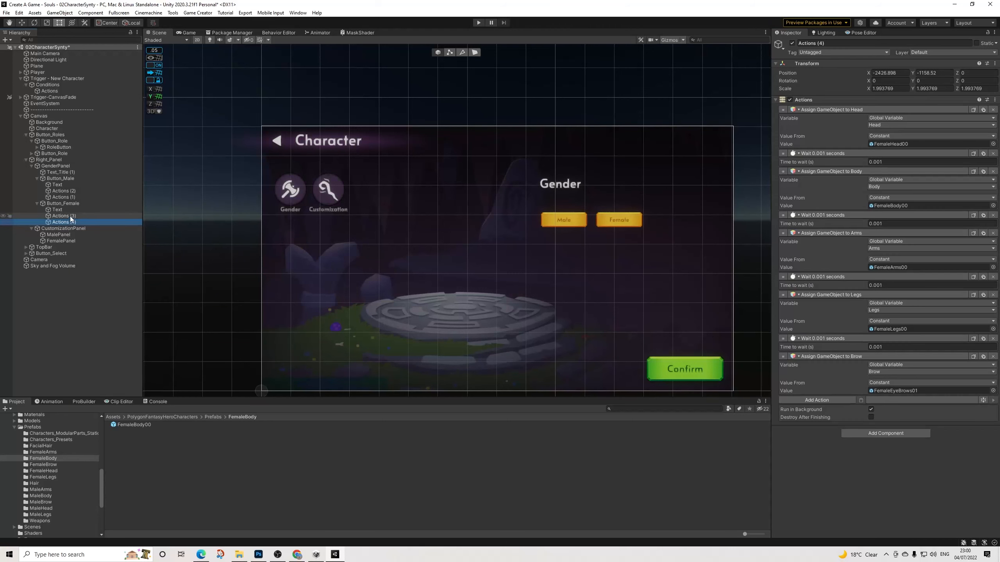
left_click(71, 217)
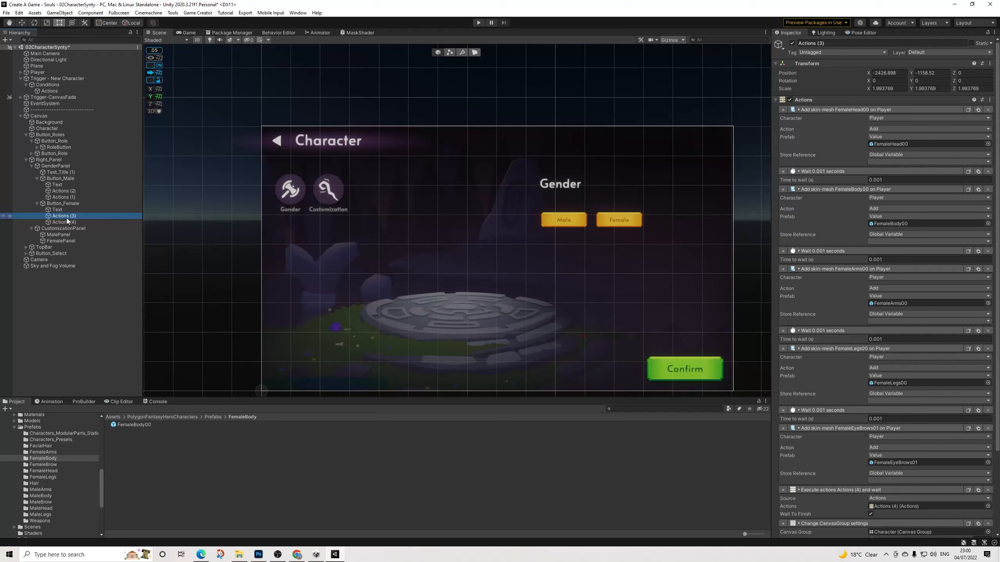
Step: In the male button's Actions (2), precede the MaleHead00 add action with two duplicates set to Remove, for MaleHead00 and FemaleHead00
left_click(66, 190)
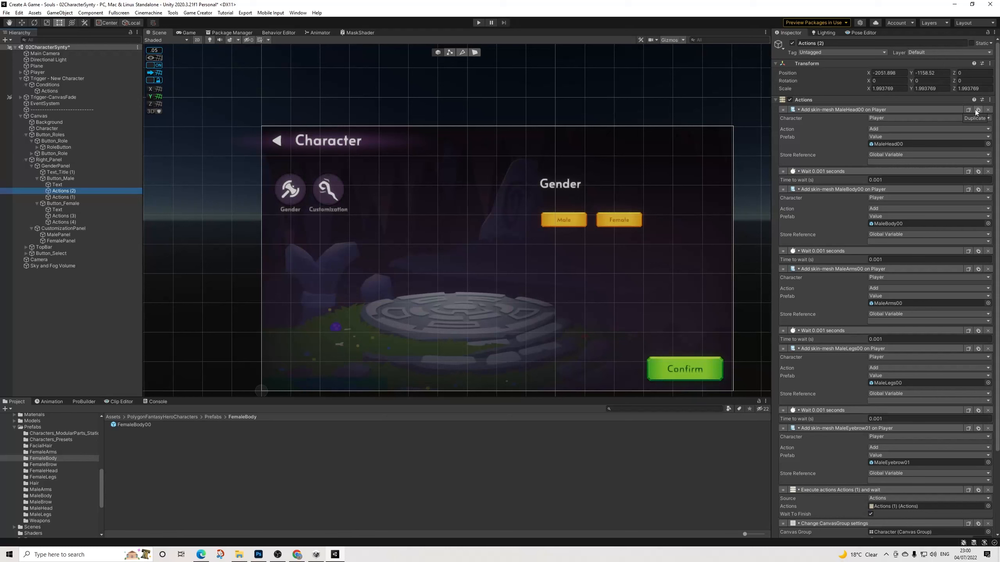
left_click(978, 109)
left_click(978, 110)
left_click(877, 129)
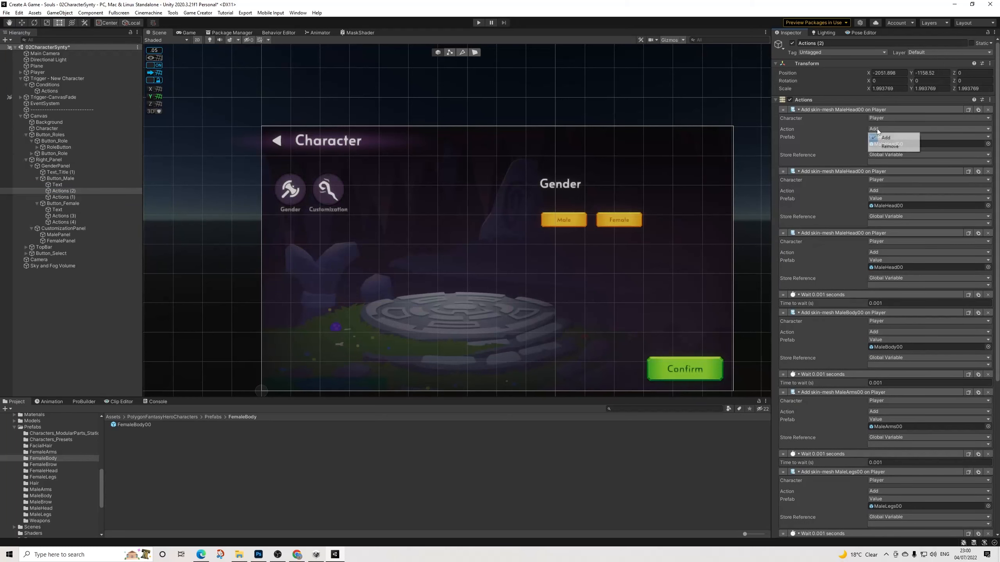
left_click(889, 146)
left_click(876, 190)
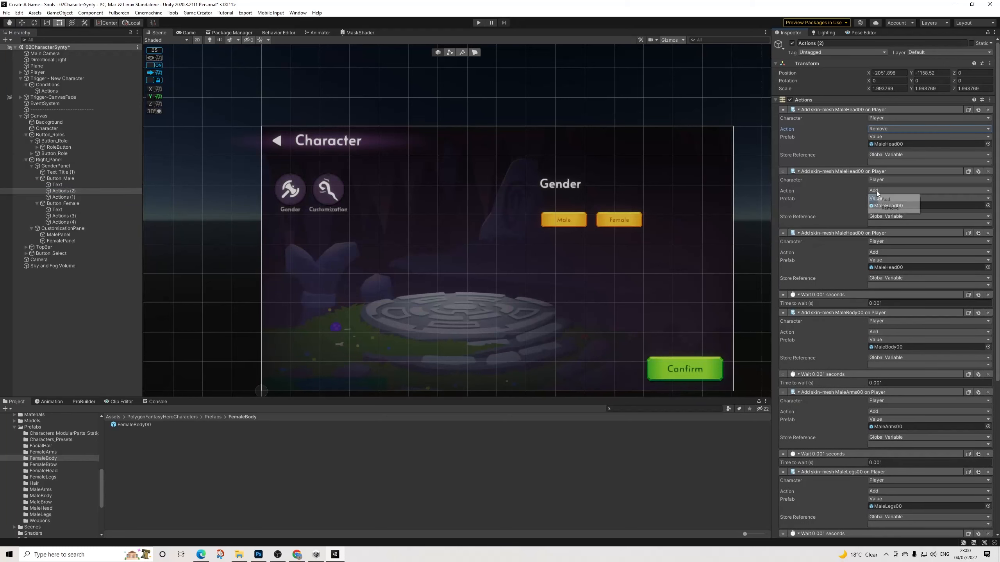
left_click(894, 208)
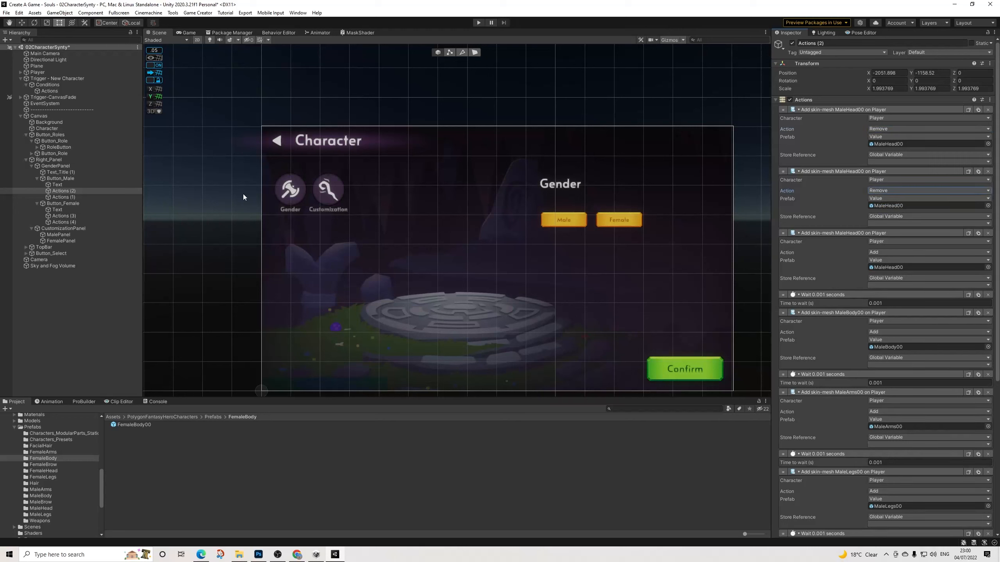
left_click(50, 471)
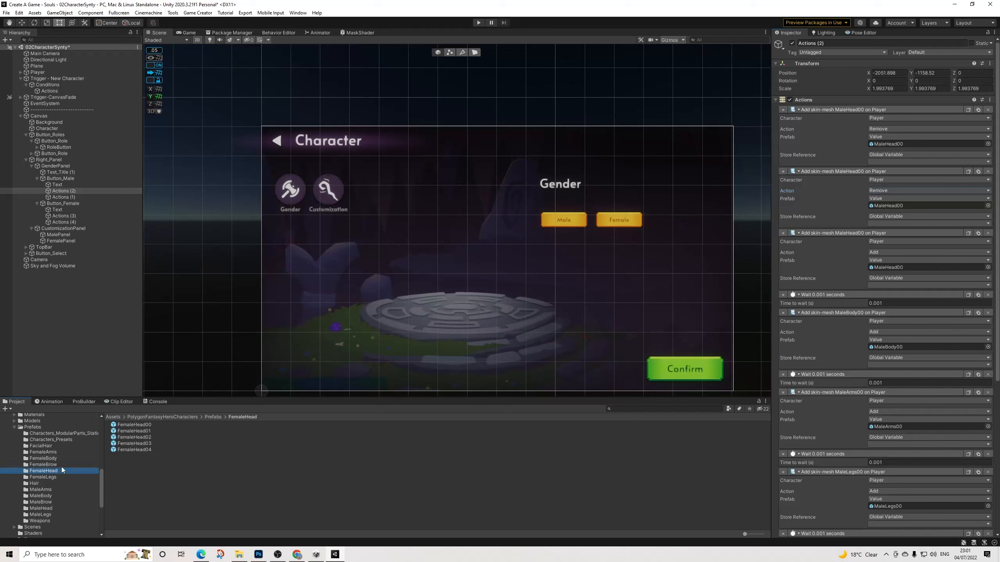
left_click_drag(141, 428, 912, 208)
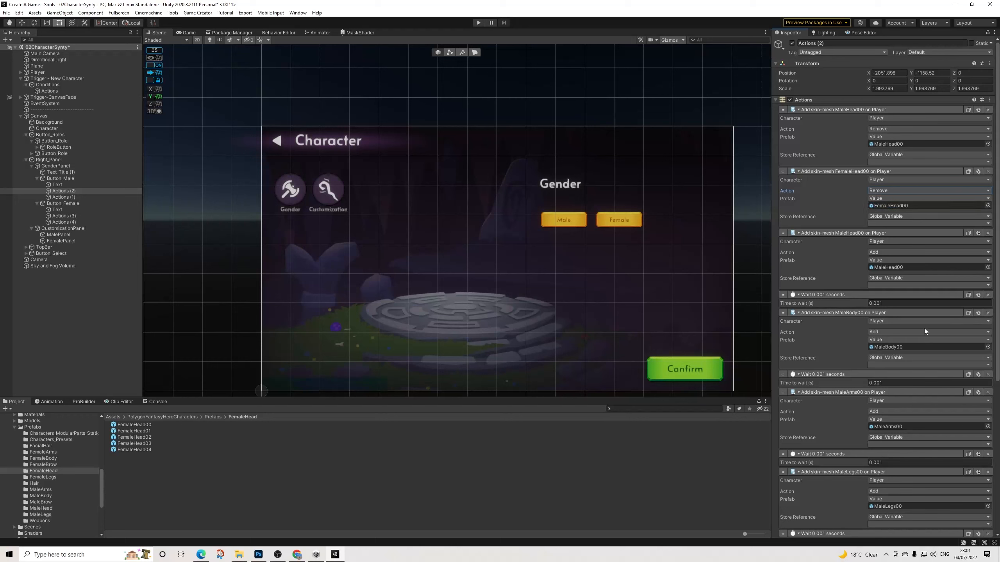
Step: Duplicate the MaleBody00 skin-mesh action twice in Actions (2) and open the FemaleBody prefab folder
left_click(978, 313)
left_click(978, 313)
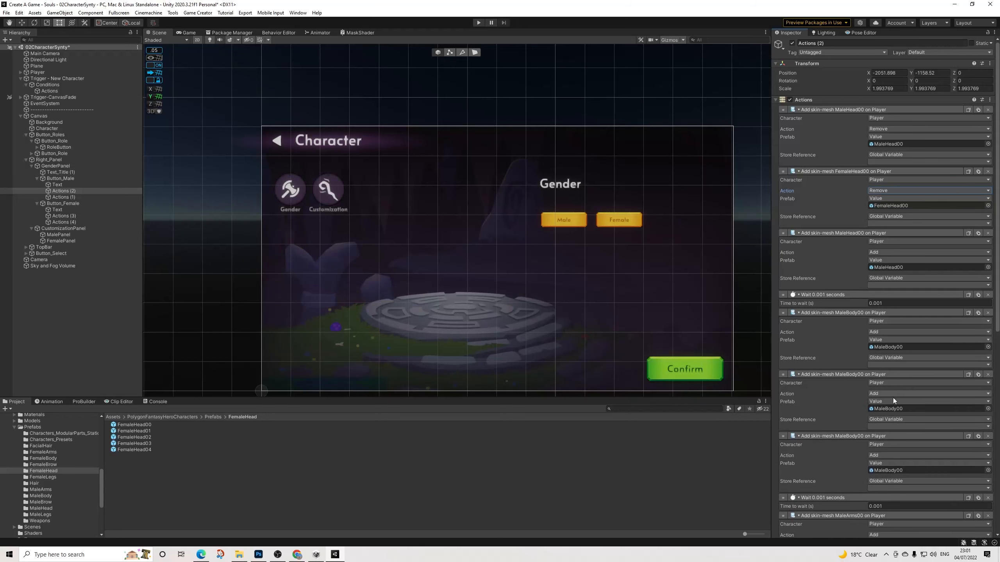
left_click(50, 459)
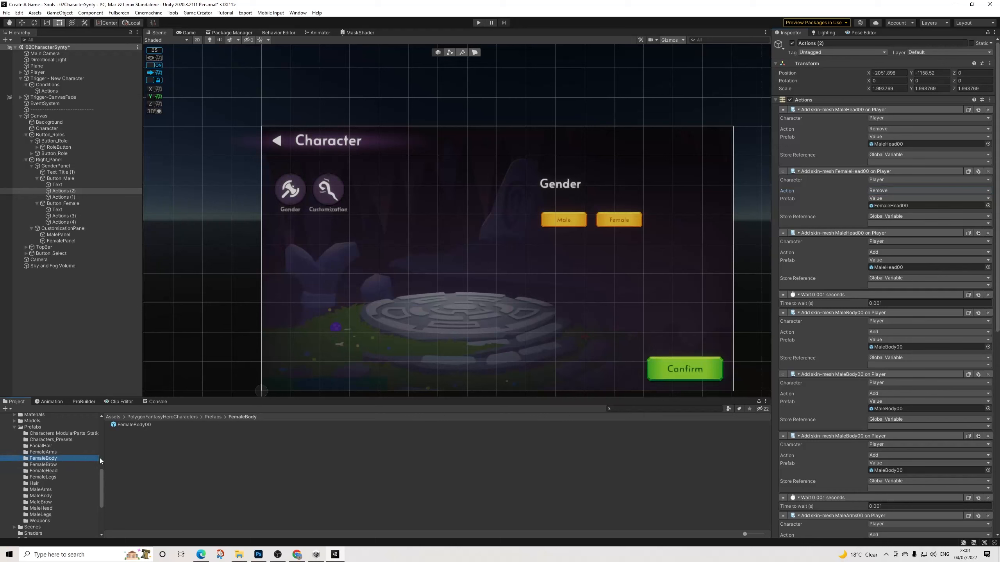
left_click_drag(142, 425, 899, 471)
scroll(904, 445, "down", 3)
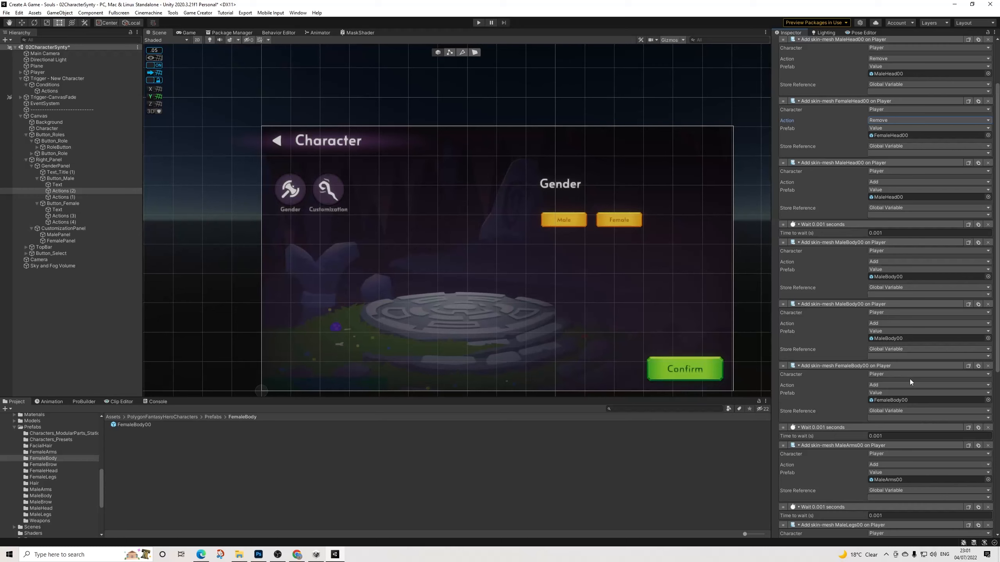
key("ctrl+z")
Step: Set the first two body skin-mesh actions to Remove, using FemaleBody00 as the prefab of the second one
left_click_drag(134, 425, 891, 338)
left_click(876, 324)
left_click(887, 344)
left_click(876, 263)
left_click(882, 280)
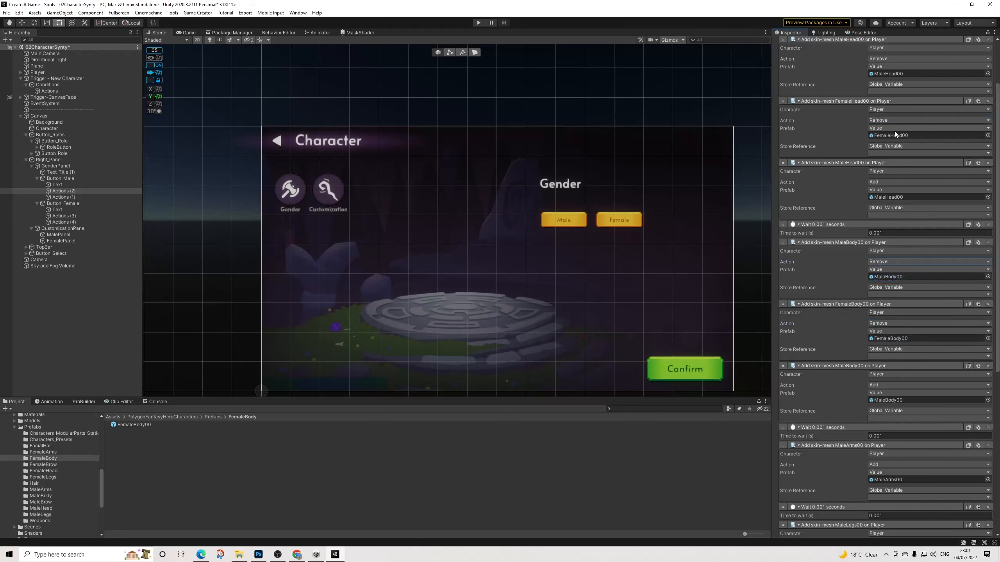
Step: Precede the MaleArms00 add action with two duplicates set to Remove, one for MaleArms00 and one for FemaleArms00
scroll(908, 297, "down", 10)
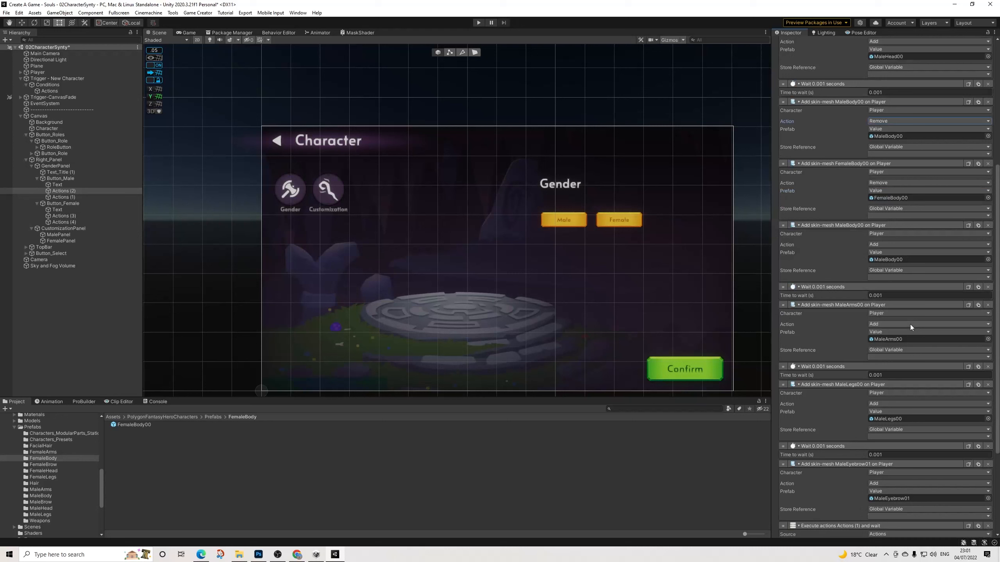
scroll(910, 329, "down", 3)
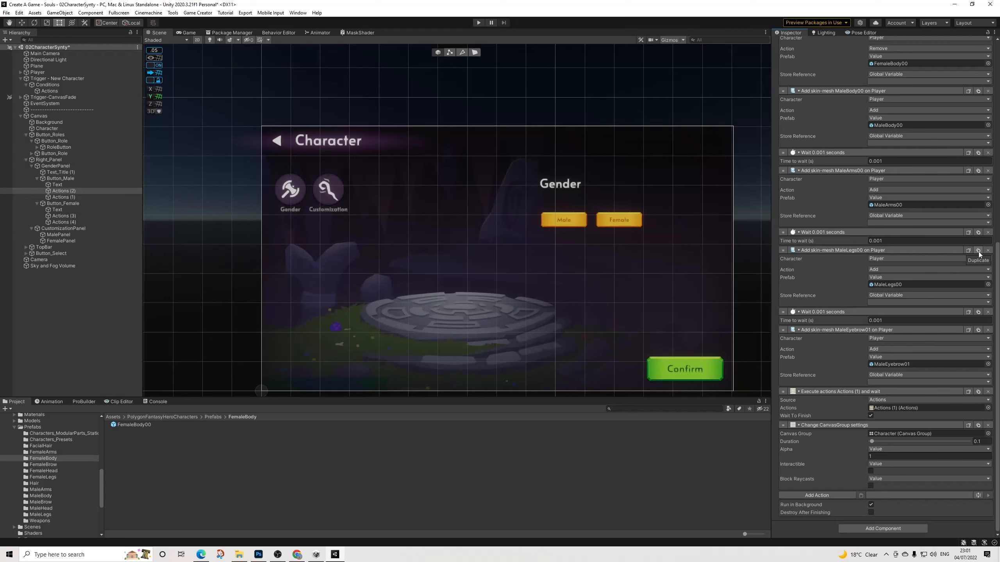
left_click(978, 171)
left_click(978, 171)
left_click(883, 189)
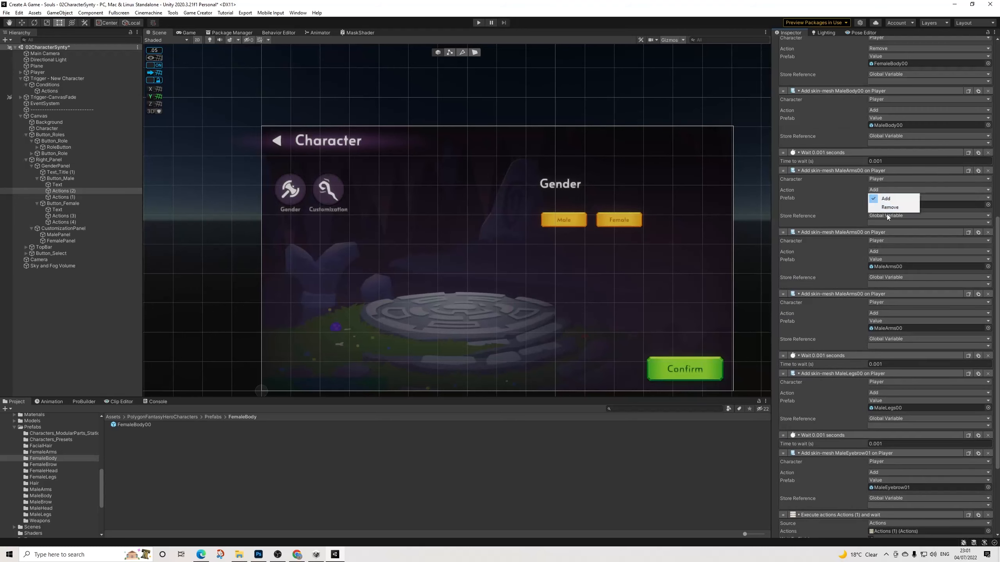
left_click(888, 207)
left_click(886, 252)
left_click(889, 269)
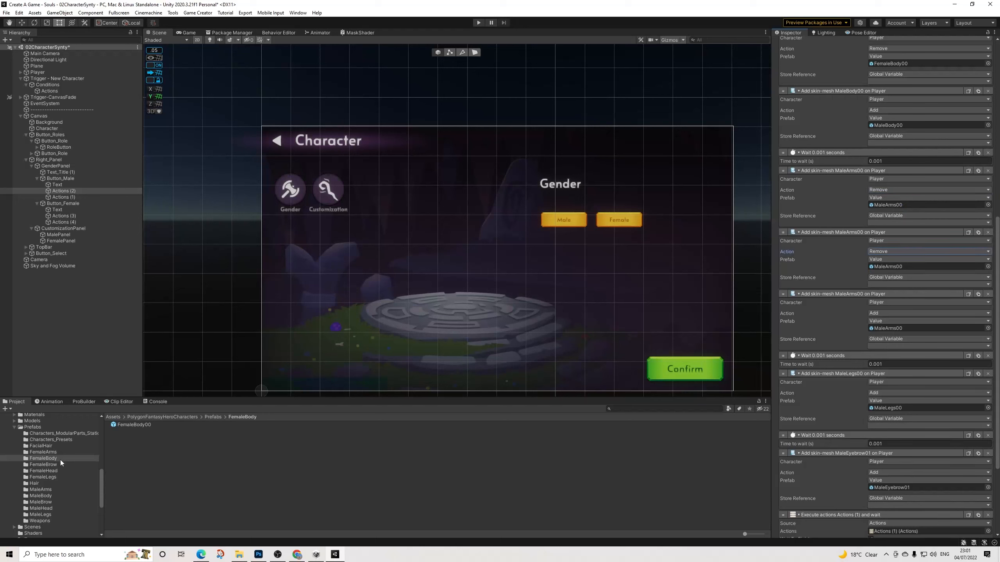
left_click(47, 489)
left_click_drag(130, 424, 896, 269)
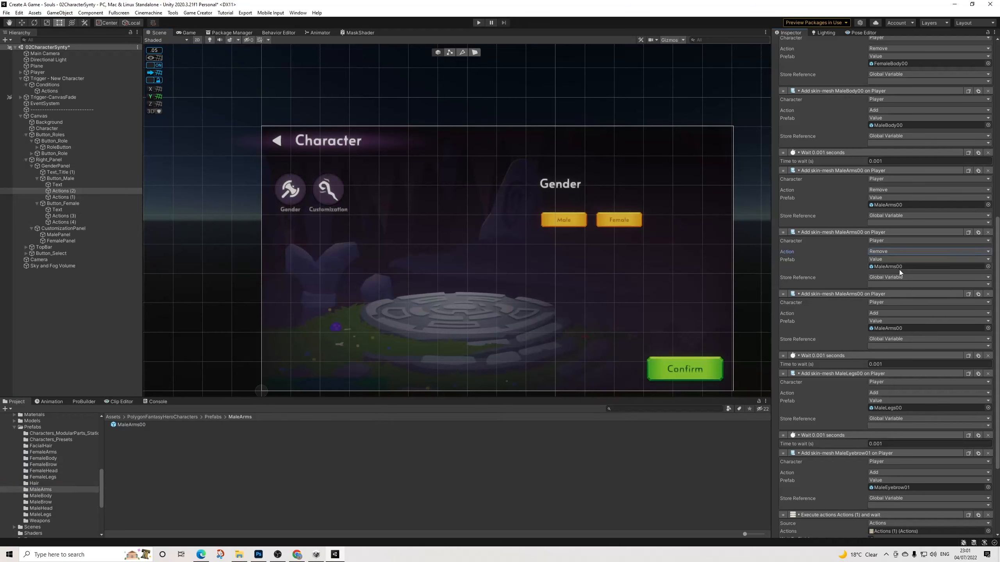
left_click(56, 453)
left_click_drag(143, 424, 889, 269)
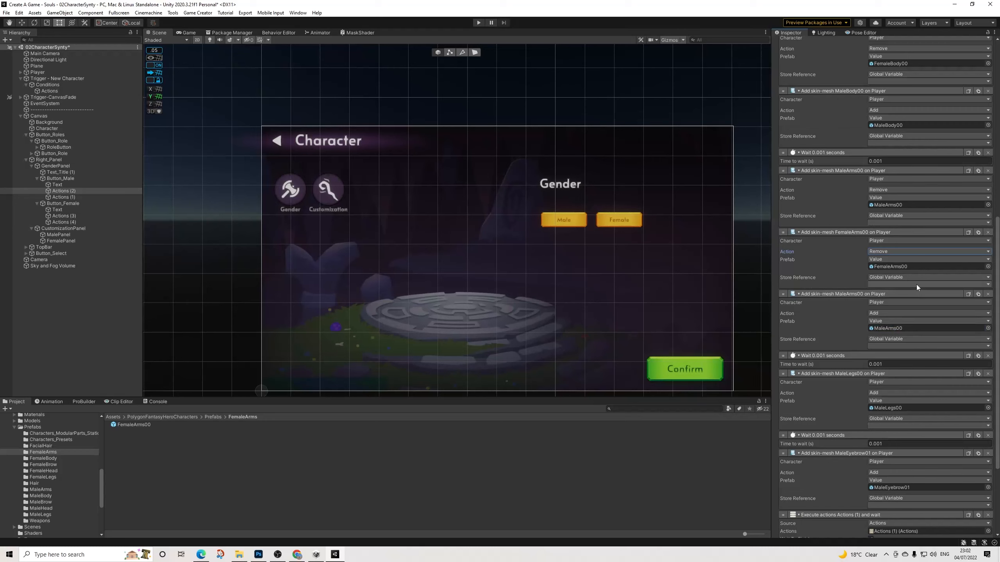
Step: Precede the MaleLegs00 add action with two duplicates set to Remove, one for MaleLegs00 and one for FemaleLegs00
scroll(903, 315, "down", 3)
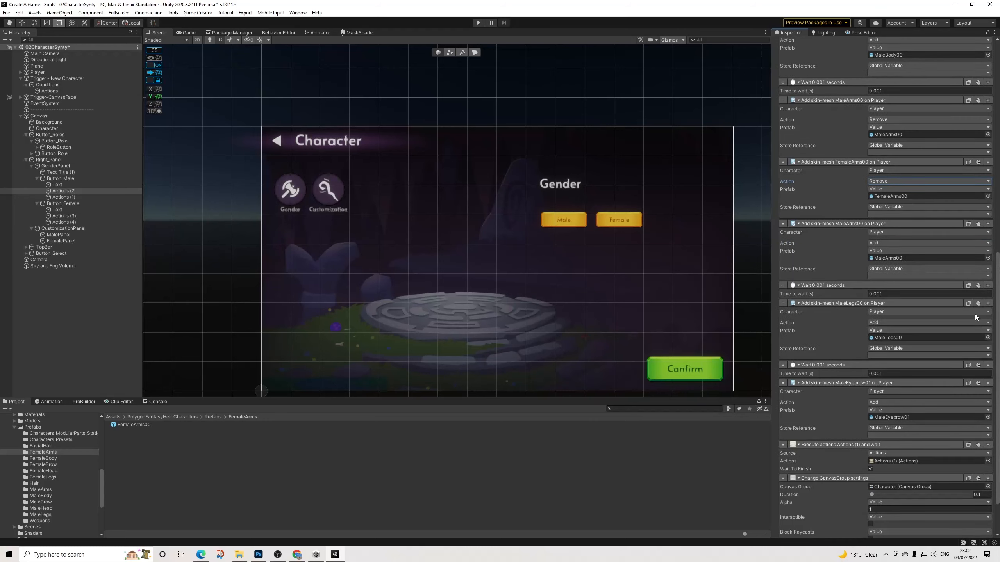
left_click(978, 303)
left_click(979, 303)
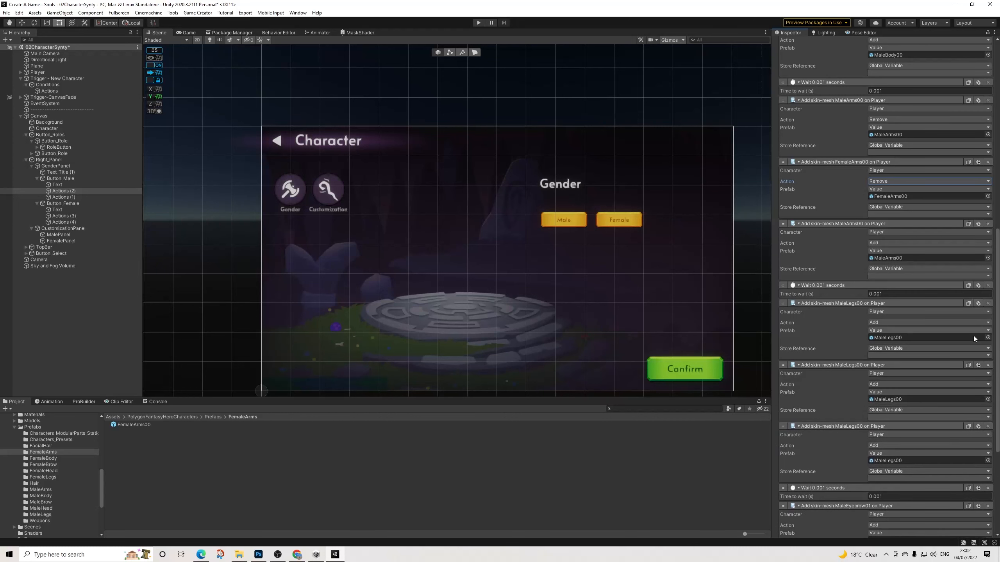
scroll(886, 367, "down", 3)
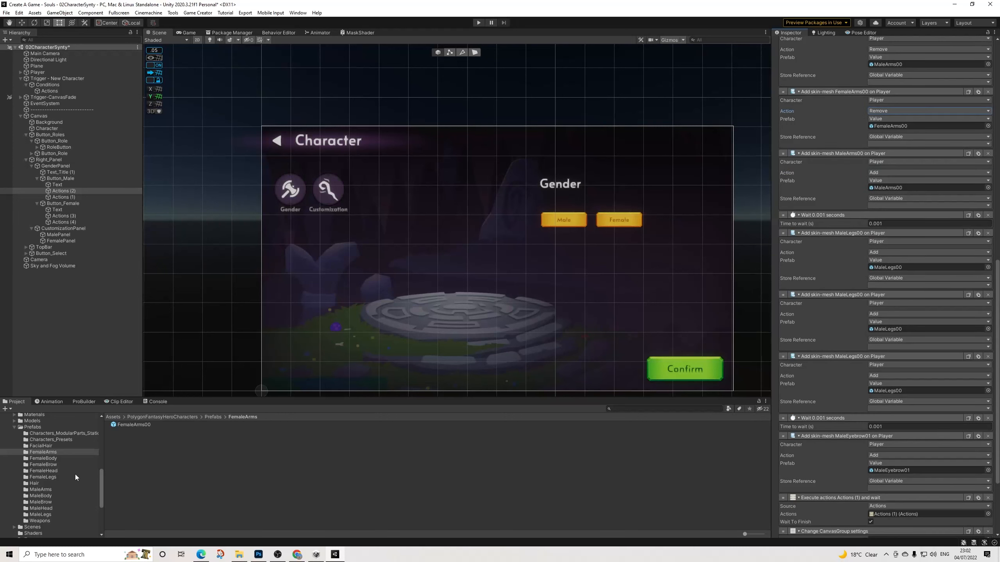
left_click(52, 474)
left_click_drag(130, 425, 914, 328)
left_click(881, 314)
left_click(889, 331)
left_click(876, 251)
left_click(889, 270)
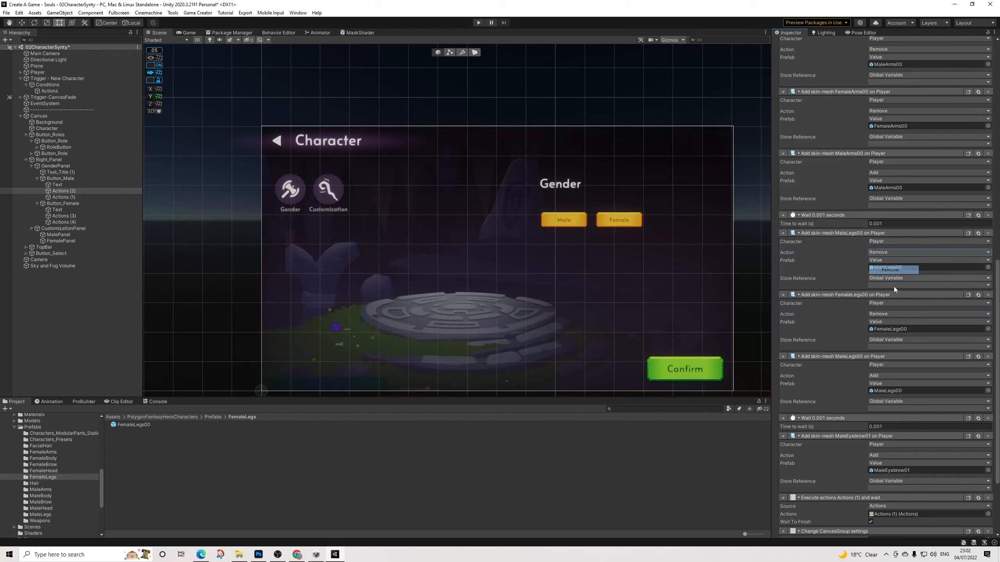
Step: Precede the MaleEyebrow01 add action with two duplicates set to Remove, one for MaleEyebrow01 and one for FemaleEyeBrows01
scroll(855, 400, "down", 3)
left_click(977, 330)
left_click(977, 330)
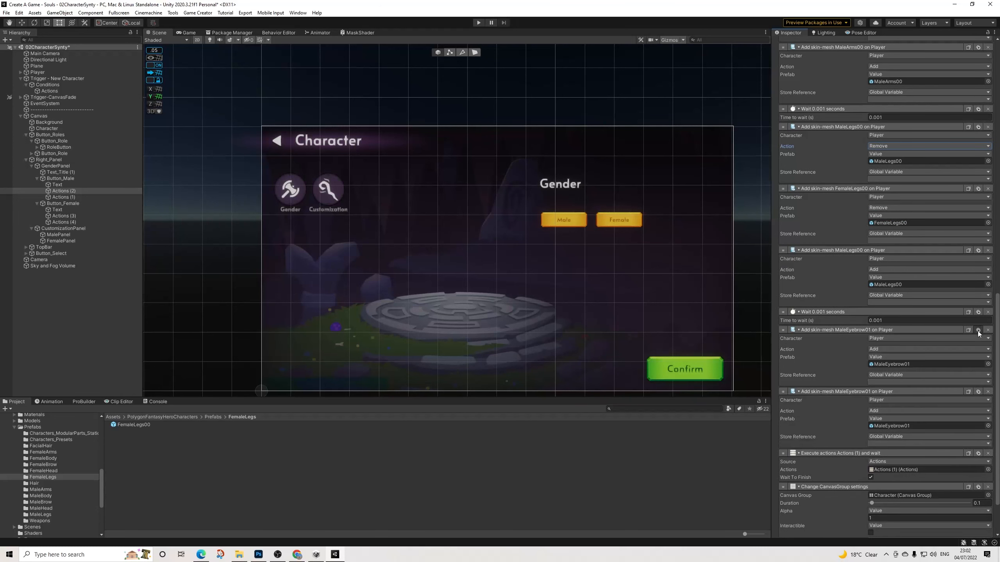
left_click(872, 411)
left_click(887, 429)
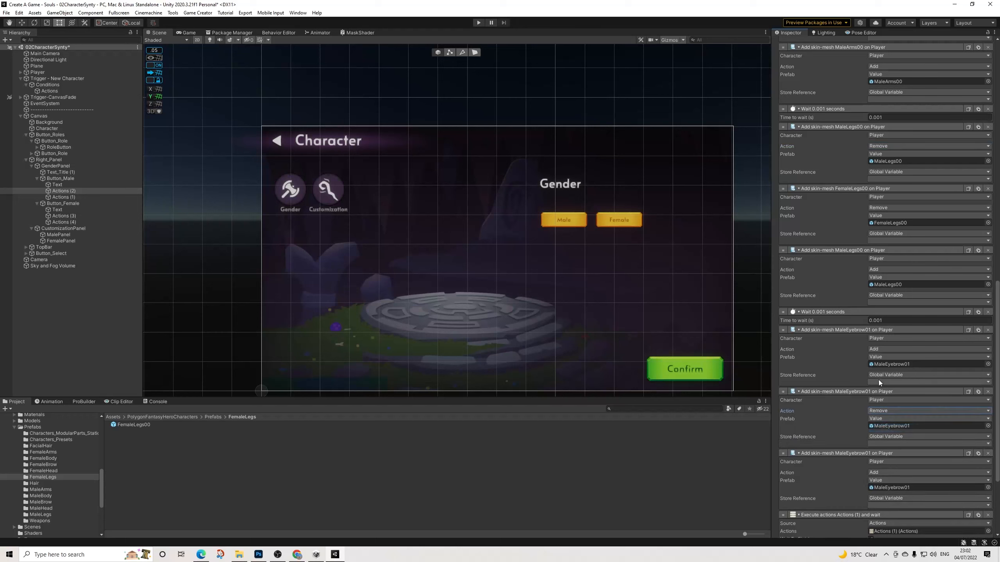
left_click(878, 349)
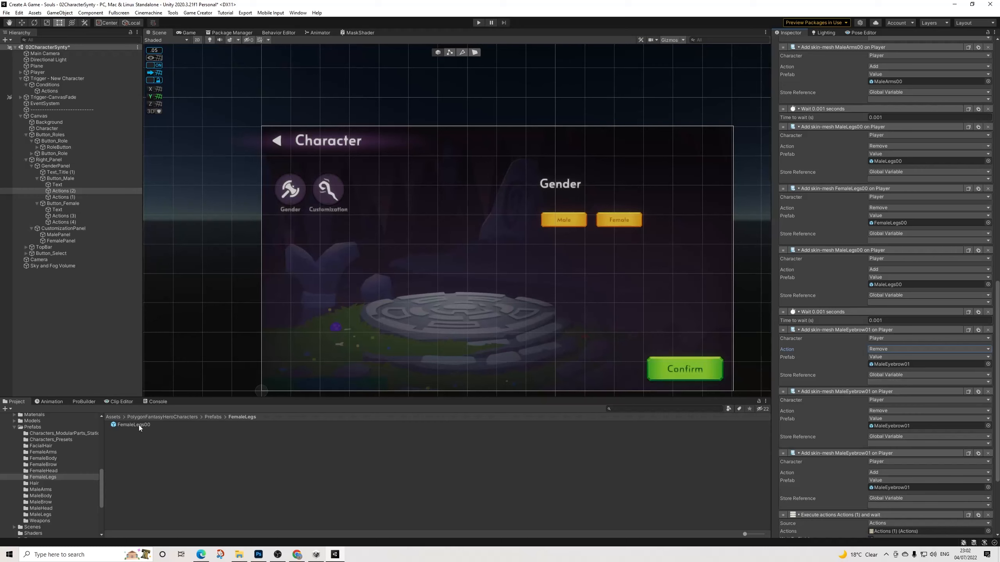
left_click(52, 465)
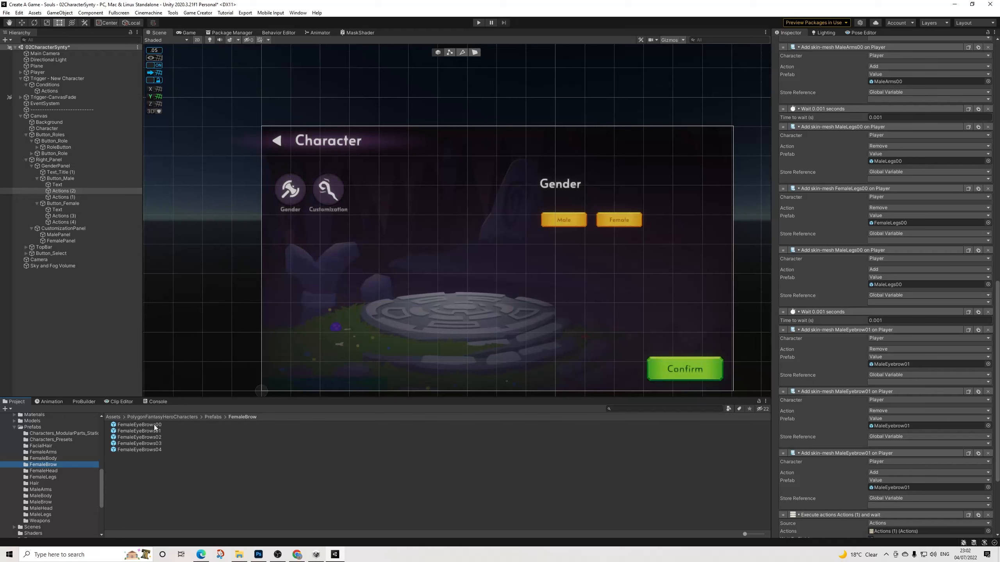
left_click_drag(152, 431, 925, 363)
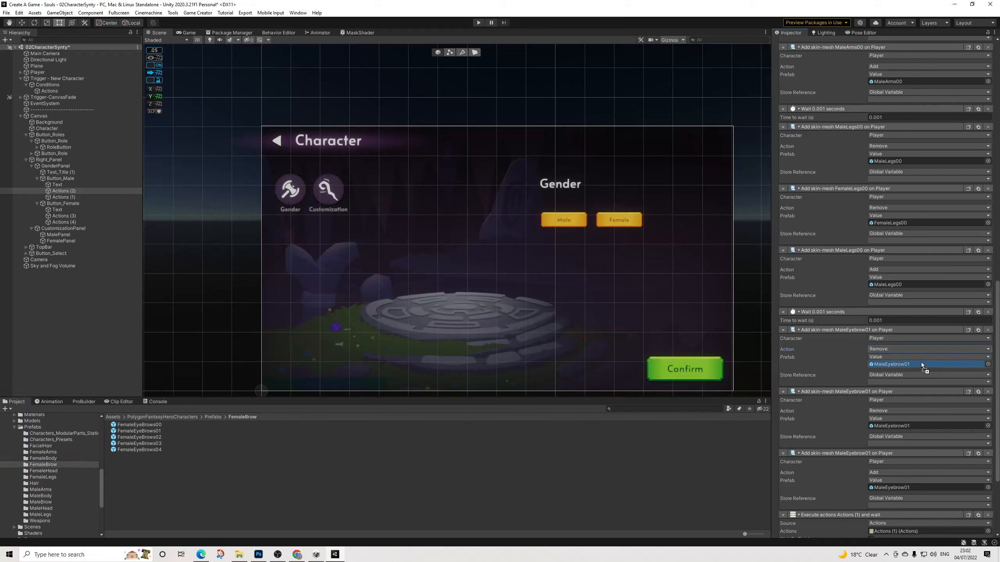
left_click_drag(921, 363, 927, 424)
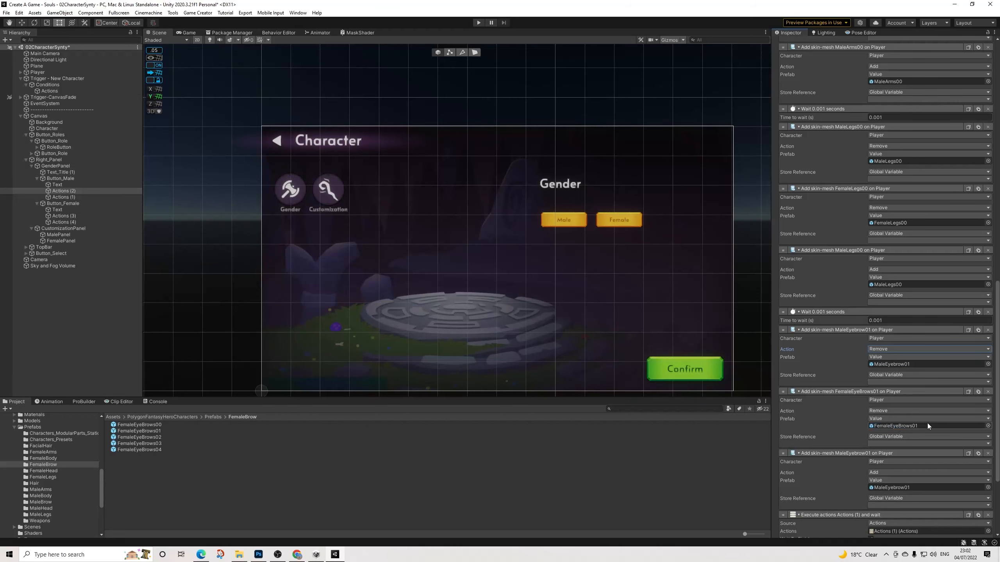
scroll(925, 425, "down", 3)
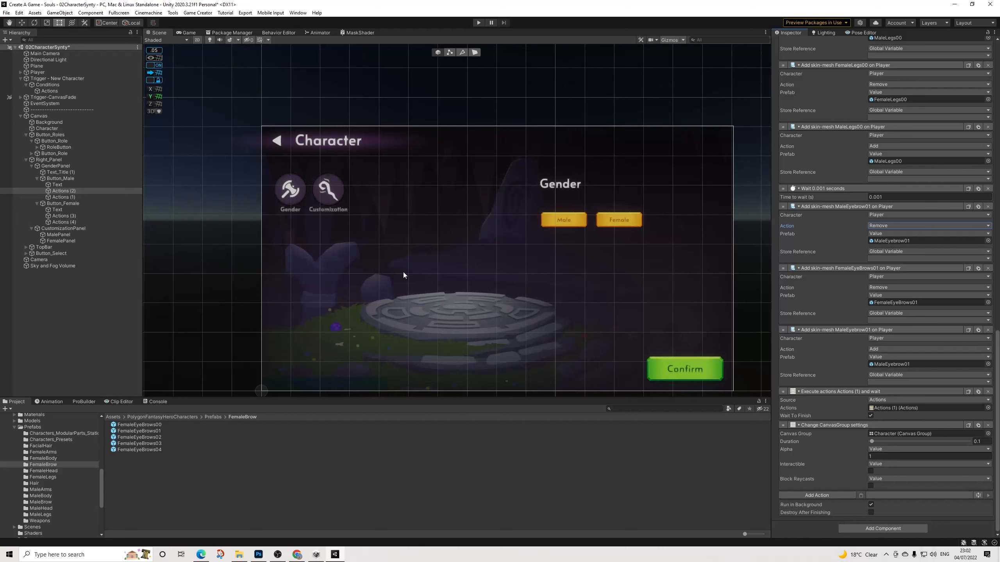
Step: In Actions (3), precede the FemaleHead00 add action with two duplicates set to Remove, one for MaleHead00 and one for FemaleHead00
left_click(73, 217)
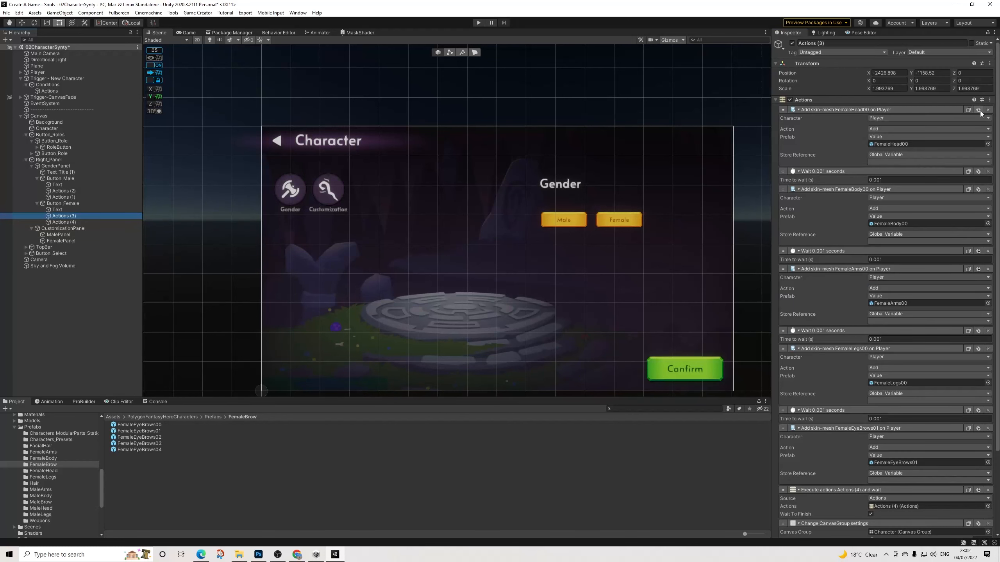
left_click(978, 110)
left_click(979, 110)
left_click(879, 190)
left_click(882, 206)
left_click(880, 130)
left_click(882, 144)
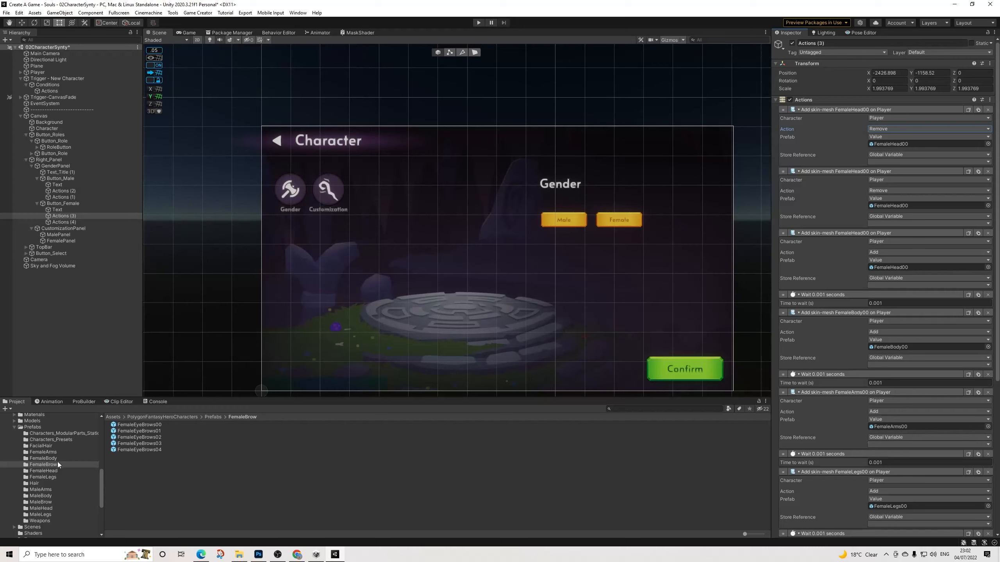
left_click(53, 470)
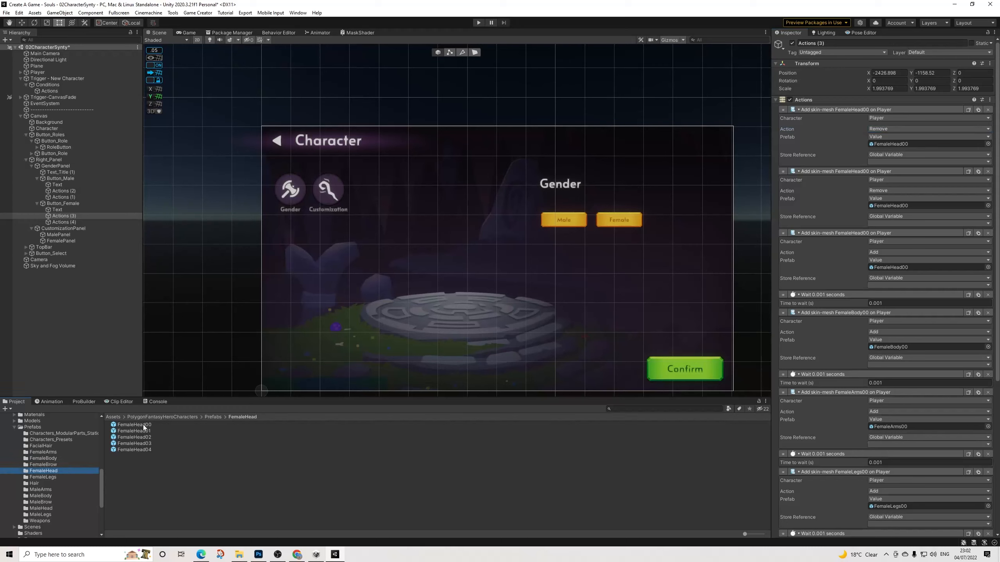
left_click_drag(139, 426, 886, 147)
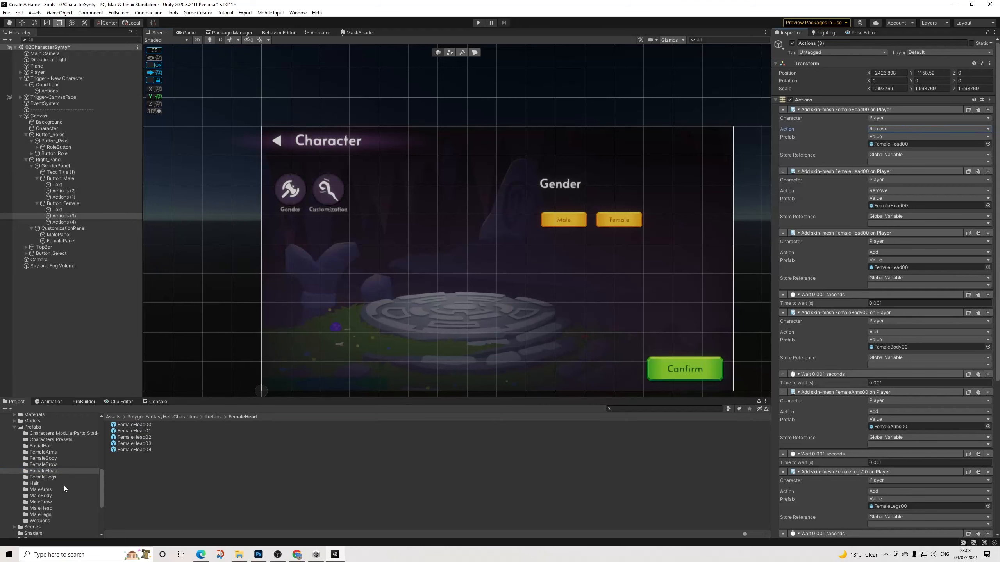
left_click(47, 508)
left_click_drag(139, 424, 894, 144)
Step: Precede the FemaleBody00 add action with two duplicates set to Remove, one for MaleBody00 and one for FemaleBody00
scroll(904, 277, "down", 3)
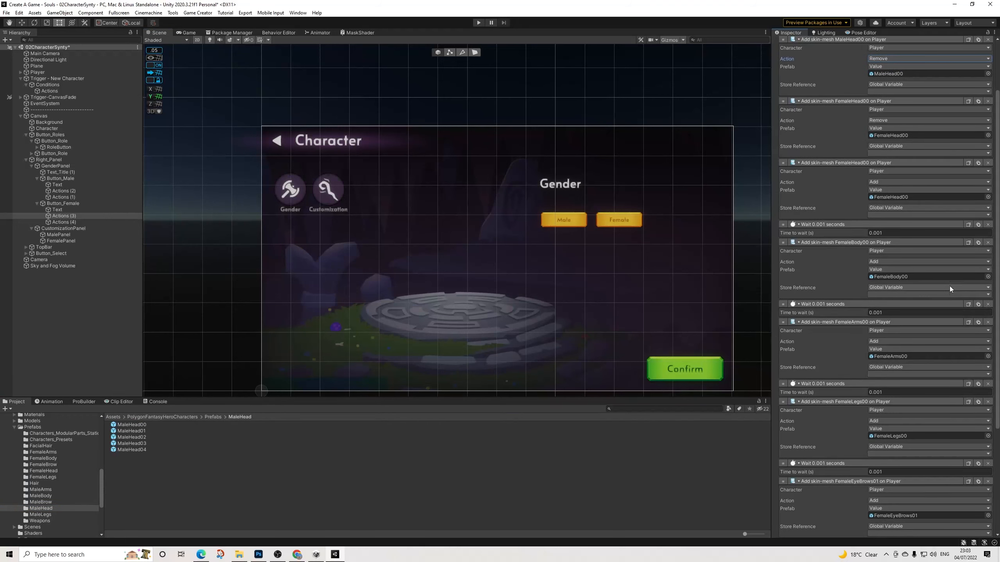
left_click(979, 242)
left_click(978, 242)
left_click(903, 261)
left_click(886, 280)
left_click(872, 324)
left_click(905, 341)
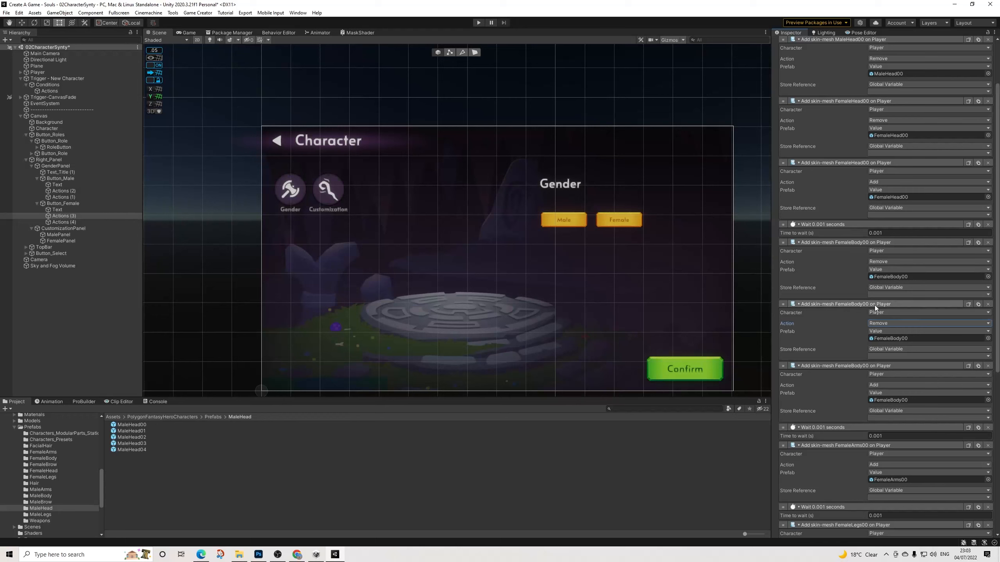
left_click(40, 496)
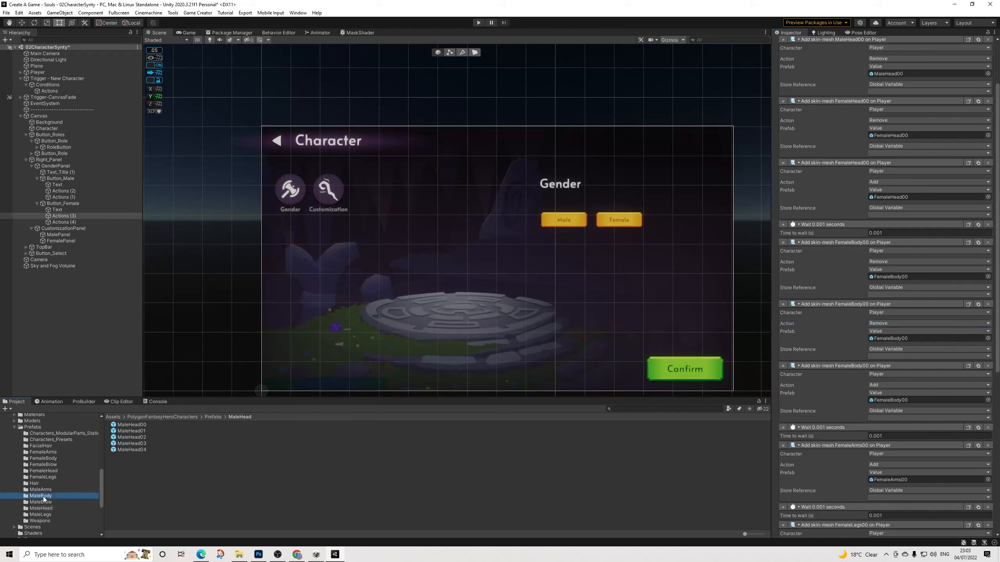
left_click_drag(130, 425, 900, 275)
Step: Precede the FemaleLegs00 add action with two duplicates set to Remove, one for MaleLegs00 and one for FemaleLegs00
scroll(924, 293, "down", 4)
scroll(934, 320, "down", 4)
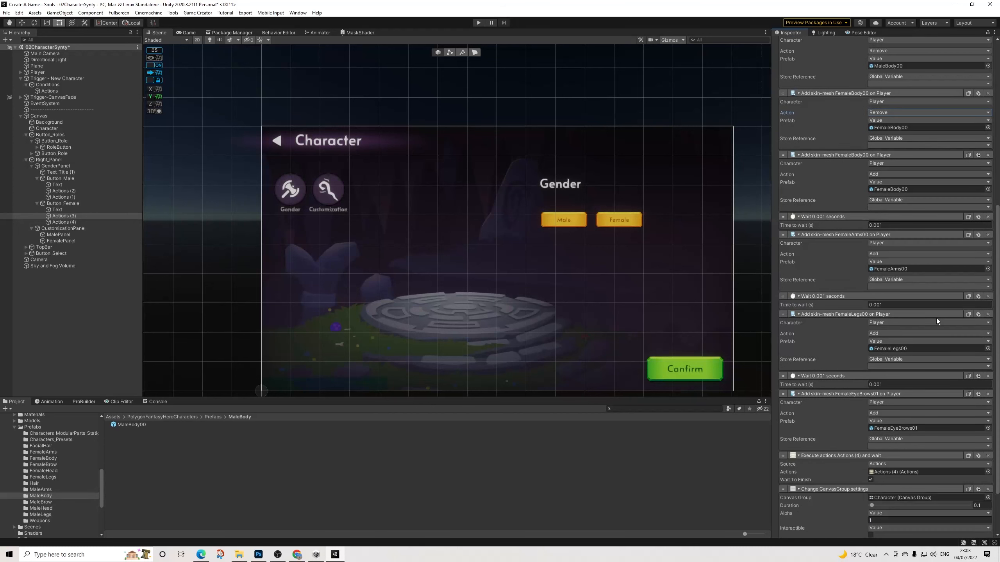
left_click(978, 315)
left_click(978, 314)
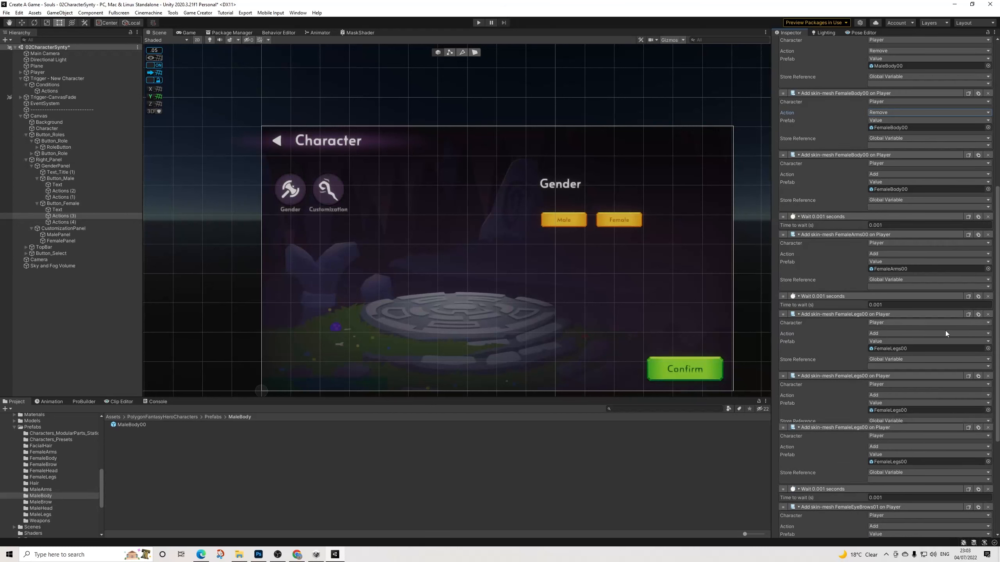
left_click(880, 334)
left_click(886, 351)
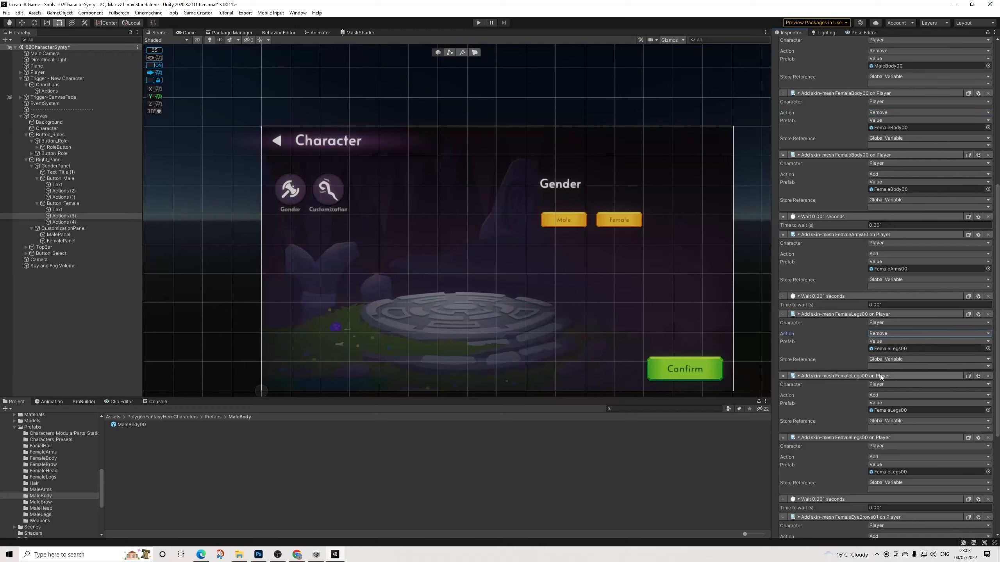
left_click(879, 394)
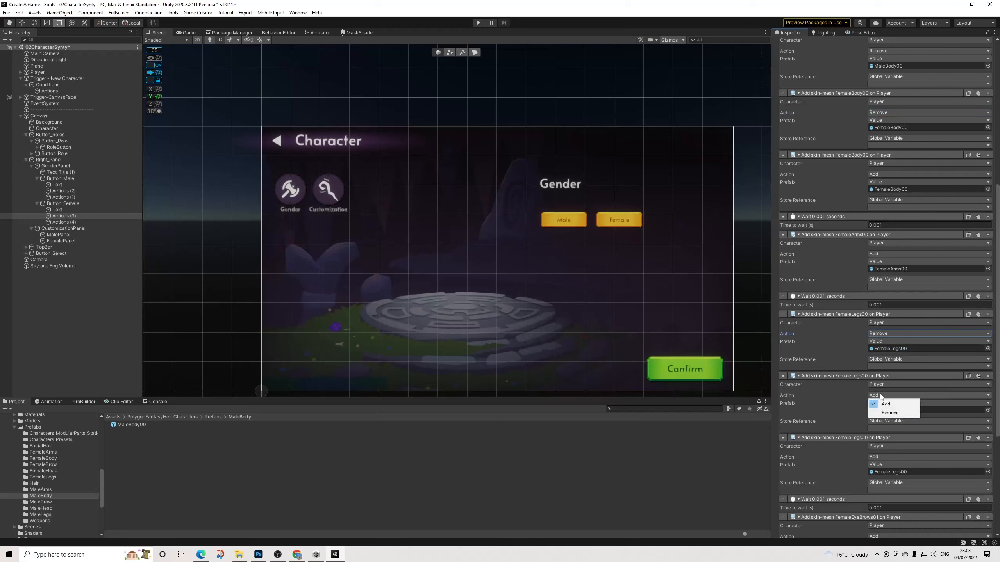
left_click(889, 413)
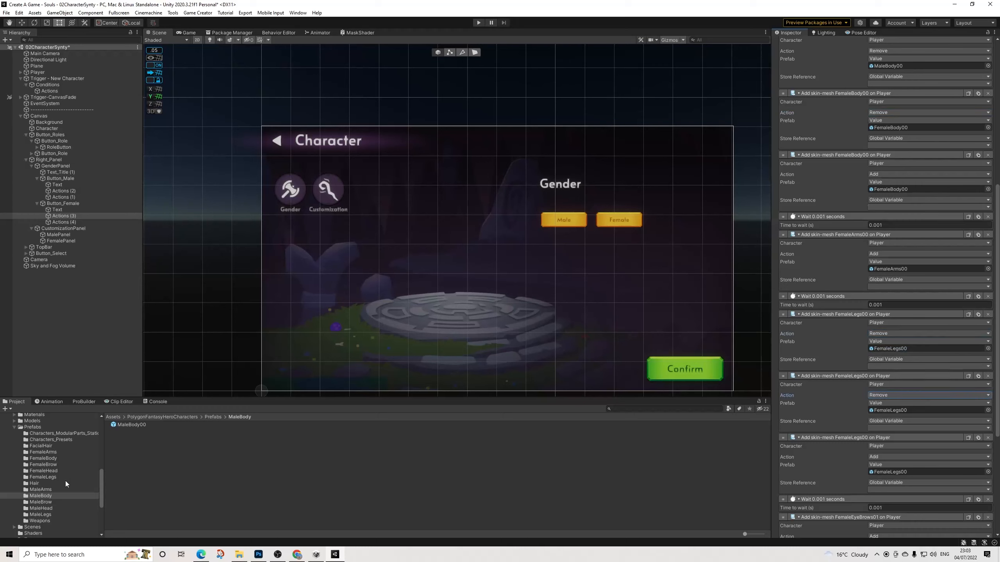
left_click(47, 513)
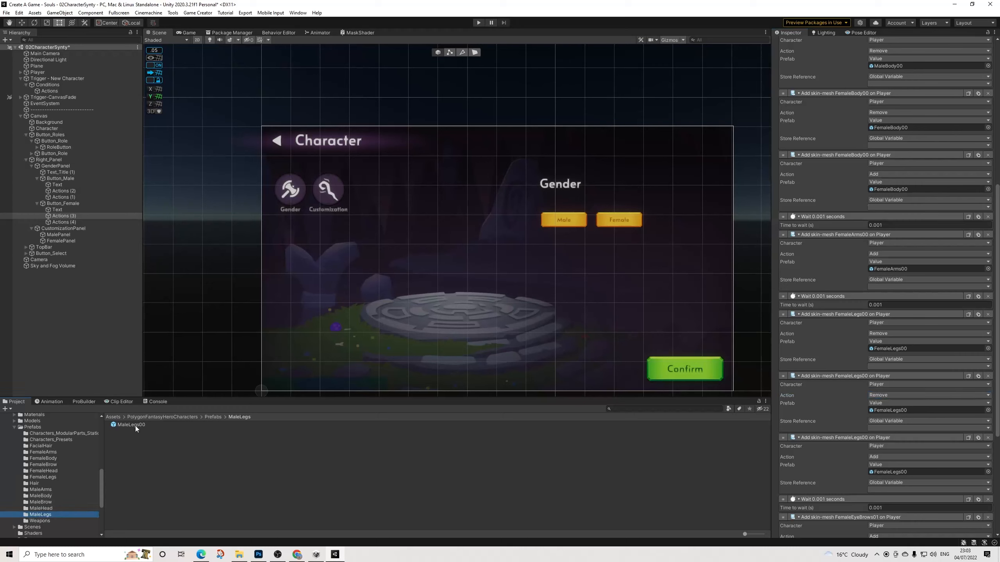
left_click_drag(135, 426, 894, 350)
Step: Precede the FemaleArms00 add action with two duplicates set to Remove, one for MaleArms00 and one for FemaleArms00
left_click(979, 235)
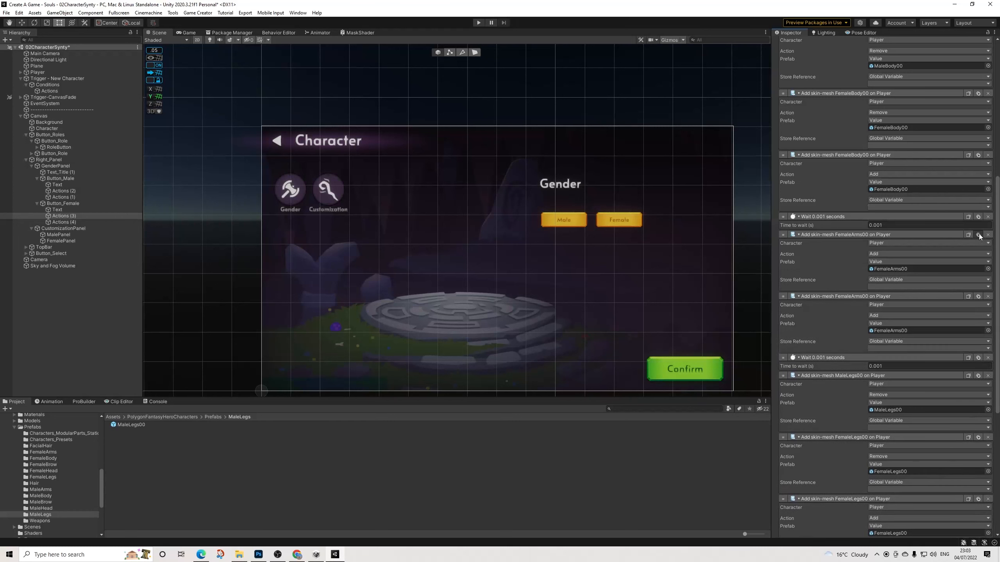
left_click(978, 235)
left_click(878, 315)
left_click(886, 334)
left_click(879, 254)
left_click(886, 271)
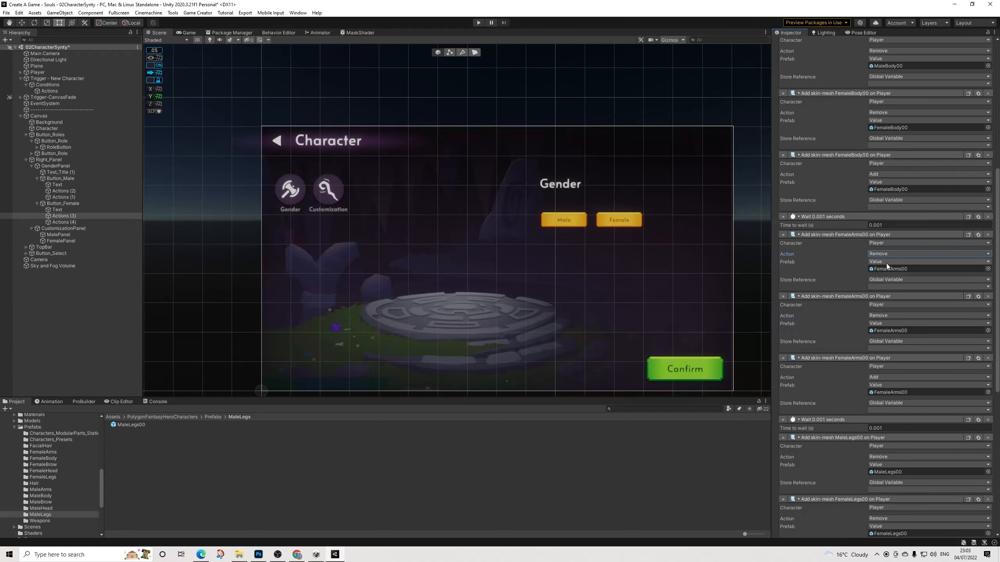
left_click(42, 490)
left_click(133, 425)
left_click_drag(132, 426, 893, 271)
Step: Precede the FemaleEyeBrows01 add action with two duplicates set to Remove, one for MaleEyebrow01 and one for FemaleEyeBrows01
scroll(915, 318, "down", 3)
scroll(913, 323, "down", 2)
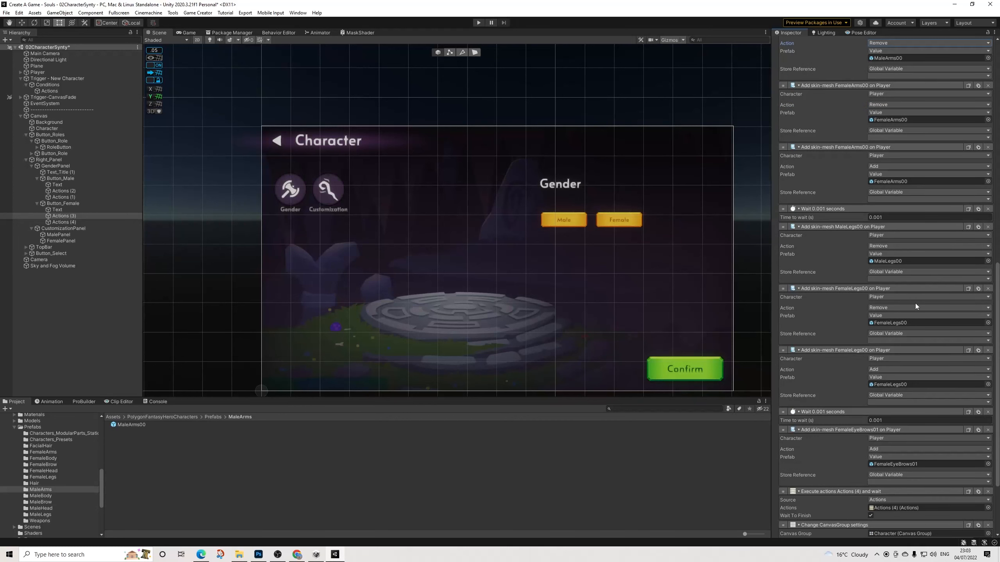
scroll(918, 305, "down", 3)
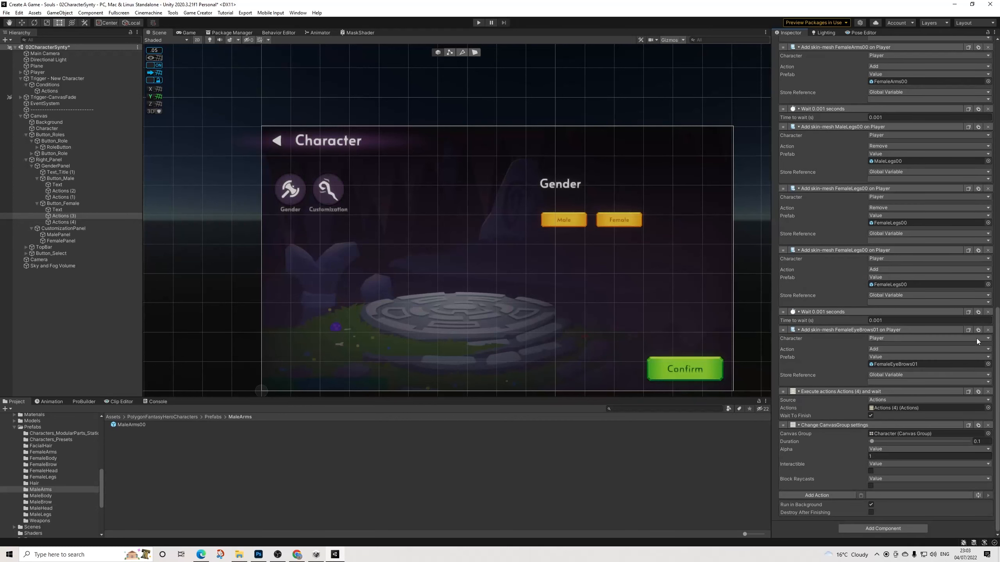
left_click(978, 330)
left_click(978, 330)
left_click(879, 413)
left_click(882, 426)
left_click(874, 349)
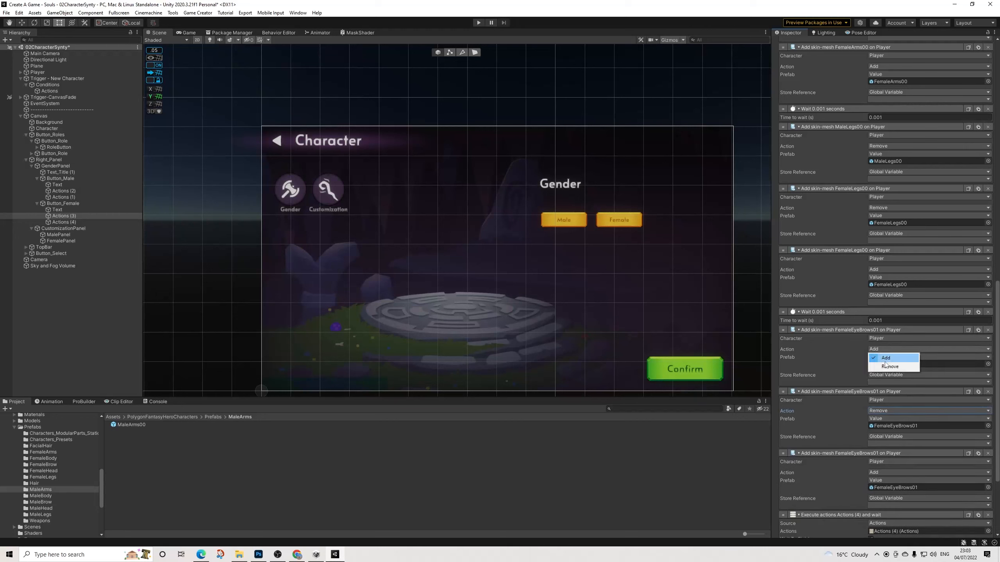
left_click(884, 361)
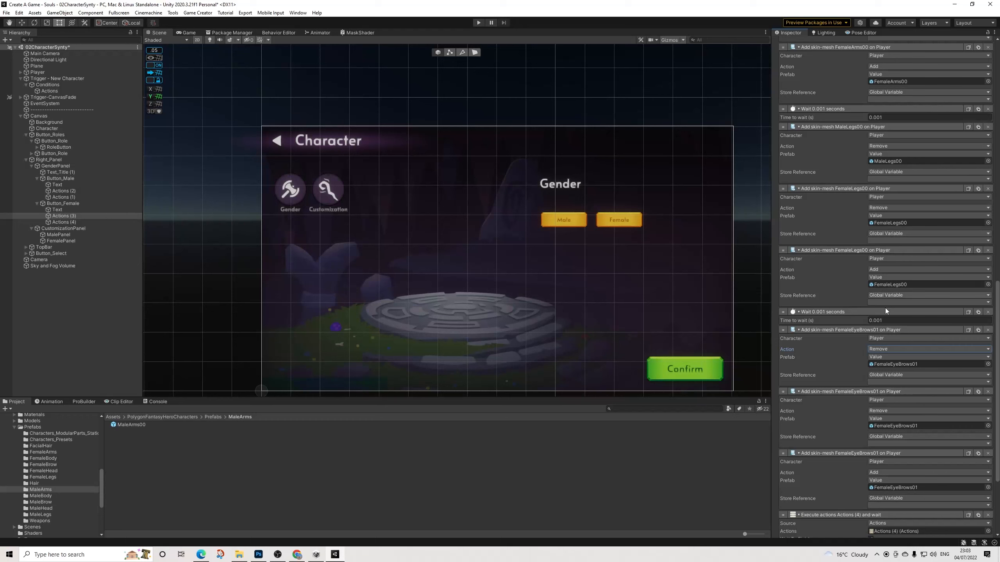
left_click(48, 503)
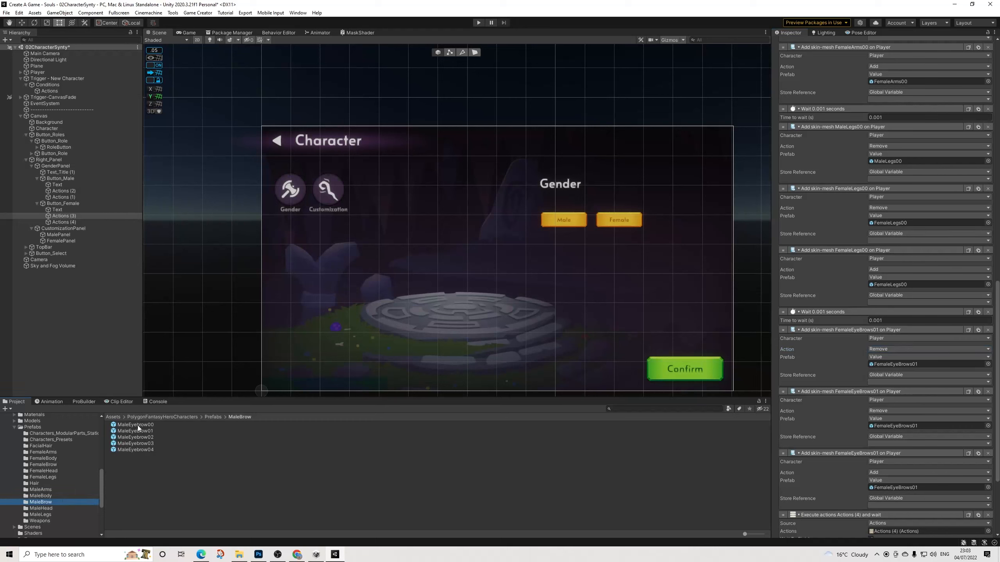
left_click_drag(139, 432, 911, 365)
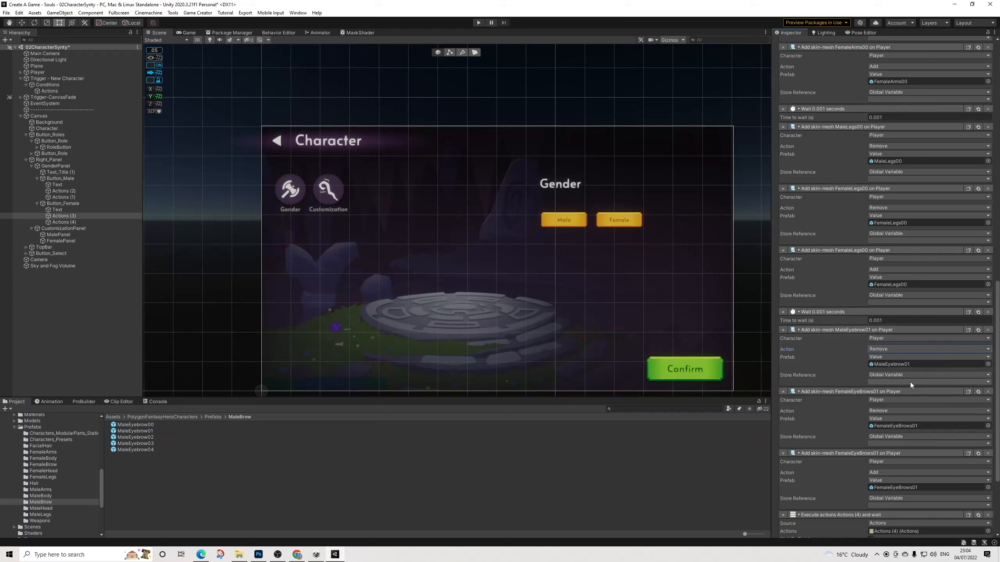
Step: Review the complete action list of Actions (3) and save the scene
scroll(910, 382, "up", 4)
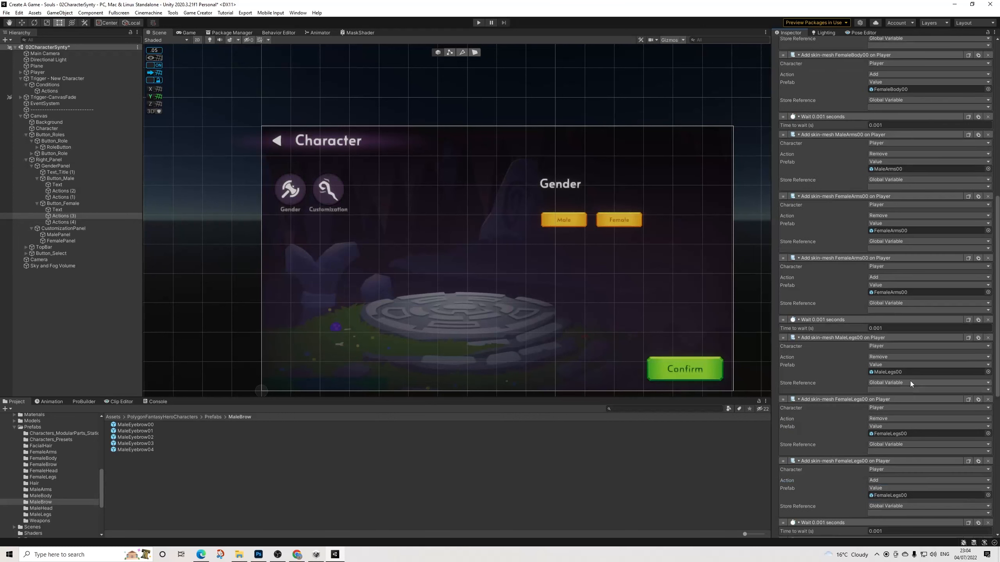
scroll(909, 381, "up", 5)
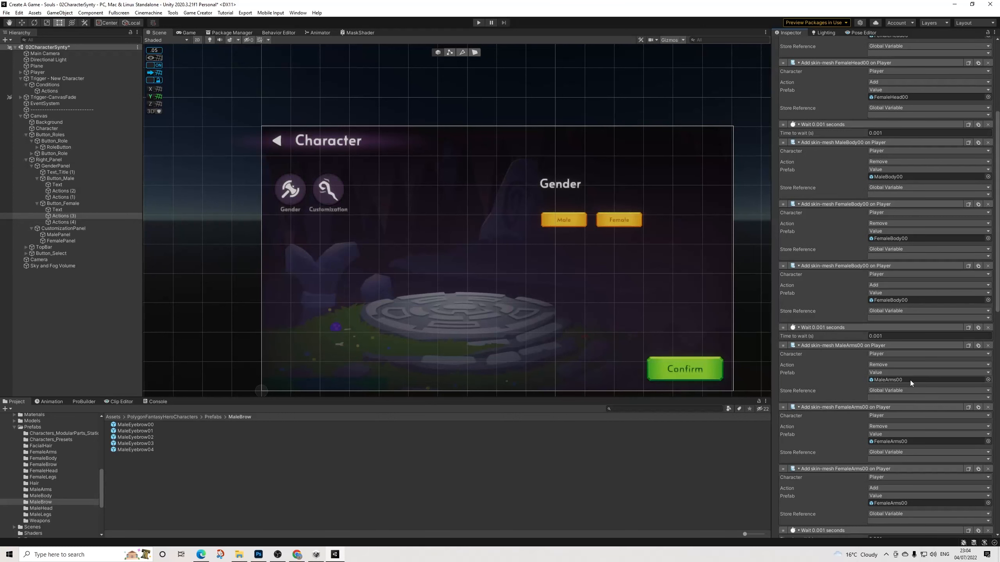
scroll(910, 380, "up", 2)
scroll(910, 379, "down", 10)
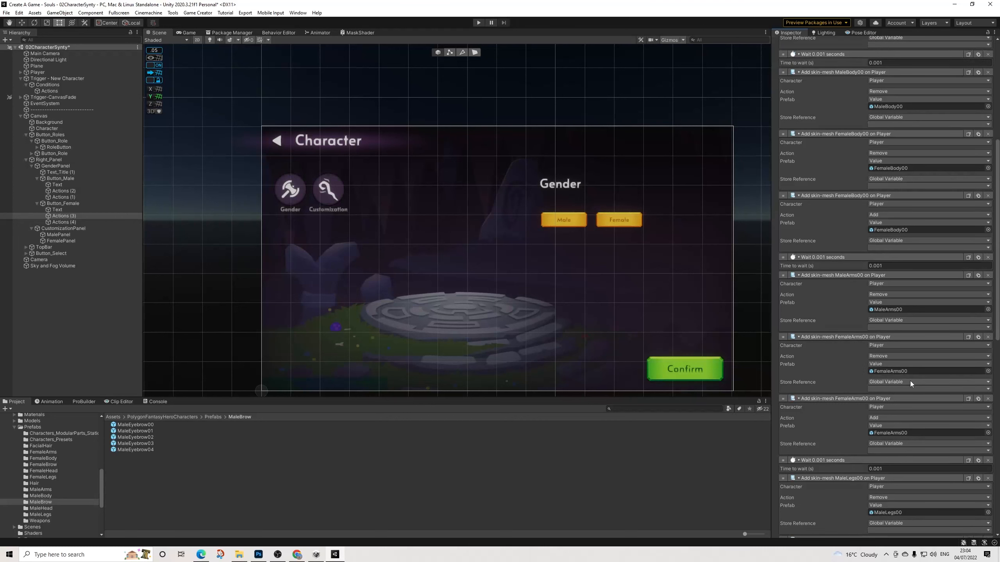
left_click(18, 13)
mouse_move(6, 13)
left_click(18, 50)
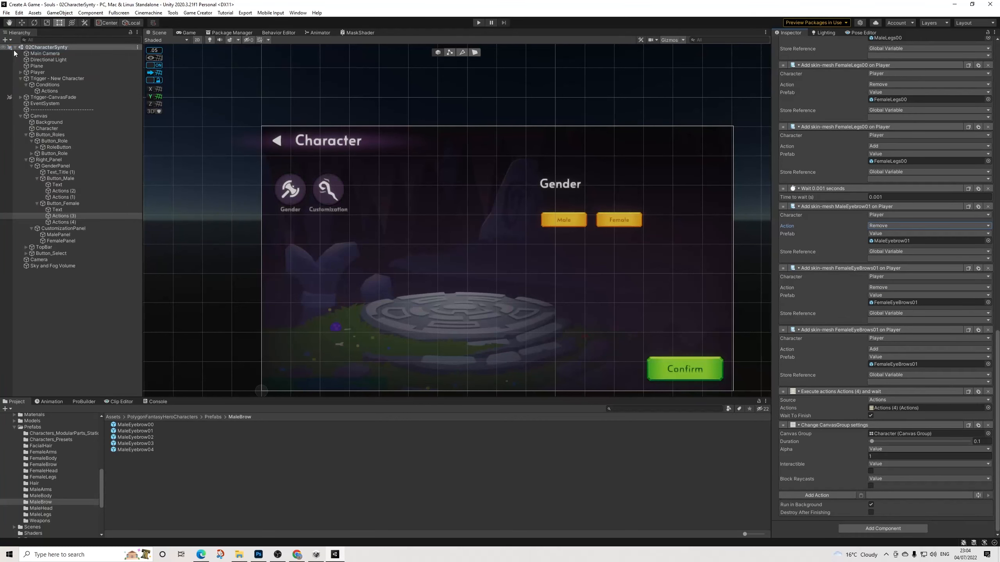
Step: Check the Female button's action setup, and play-test the scene by choosing the Male gender
left_click(61, 222)
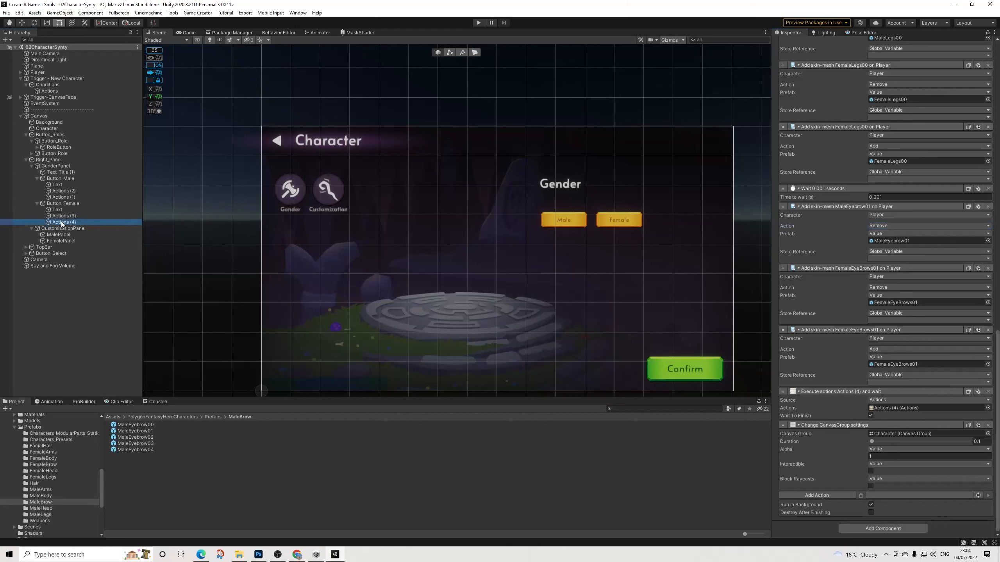
left_click(63, 216)
left_click(65, 203)
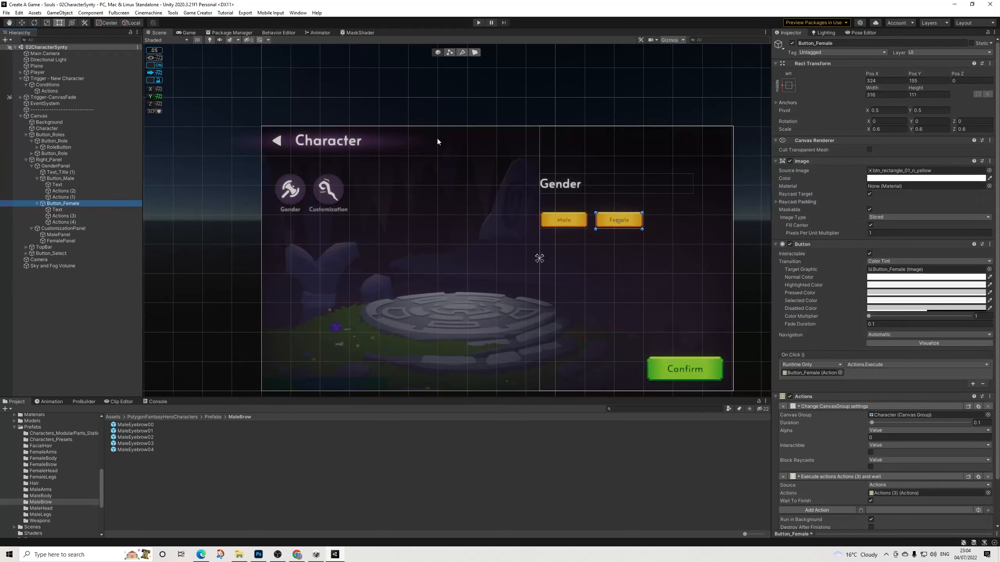
left_click(478, 23)
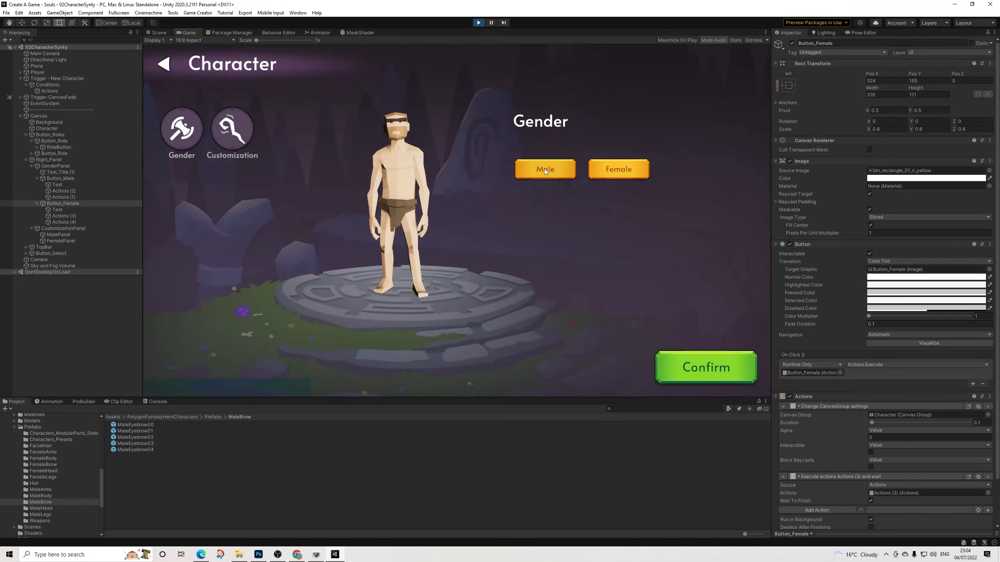
left_click(544, 169)
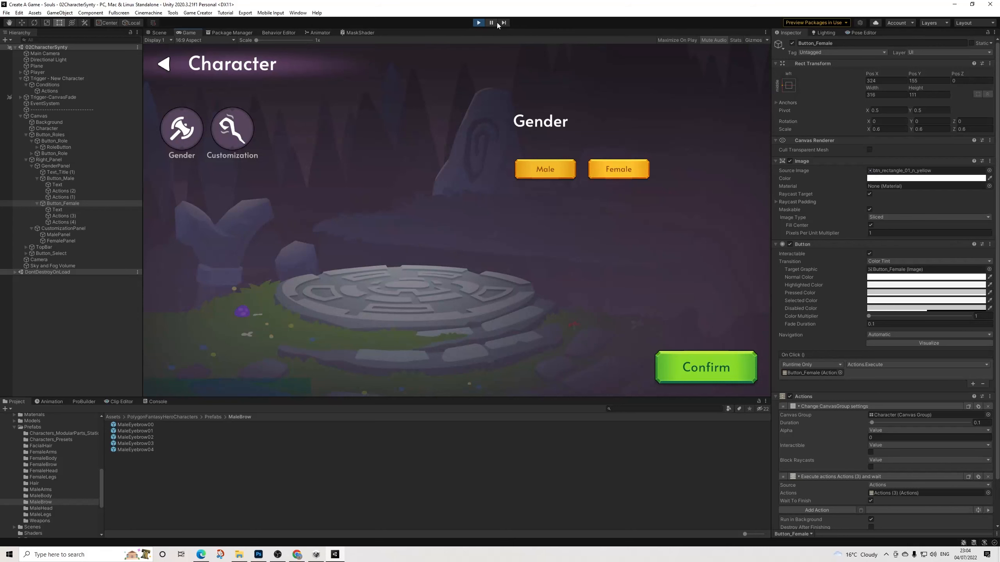
left_click(478, 23)
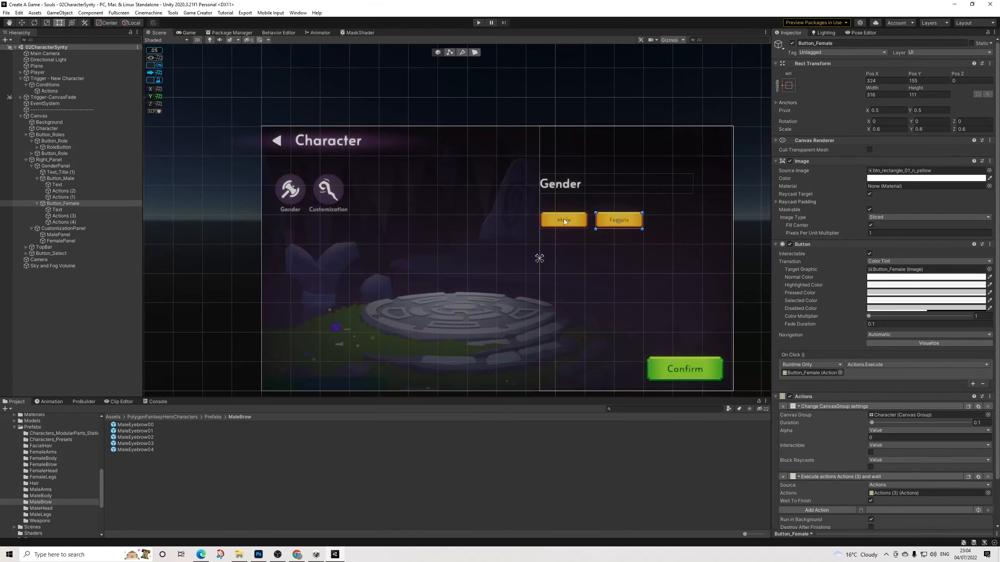
Step: Set the Execute Actions target of Button_Male to Actions (2)
left_click(564, 219)
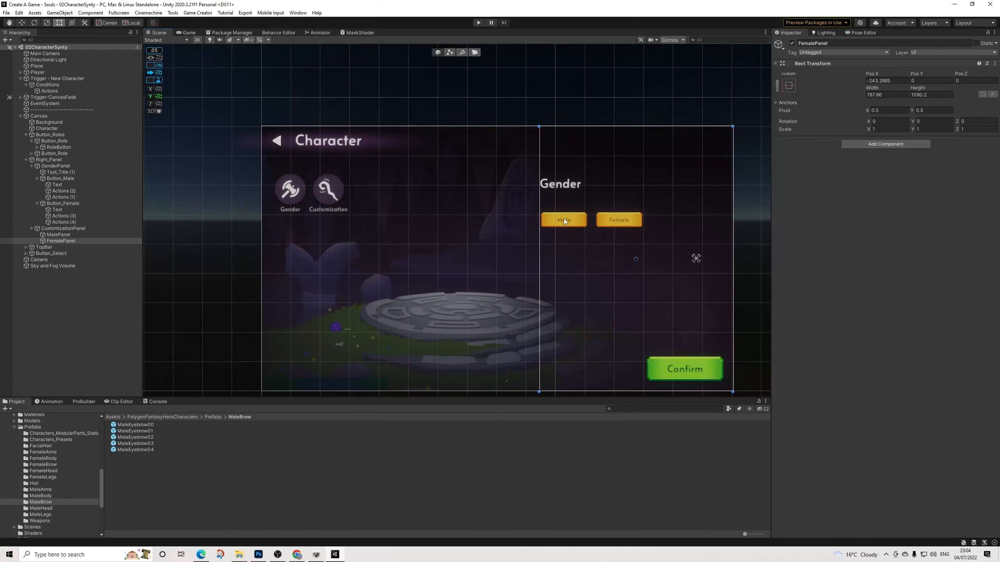
left_click(58, 147)
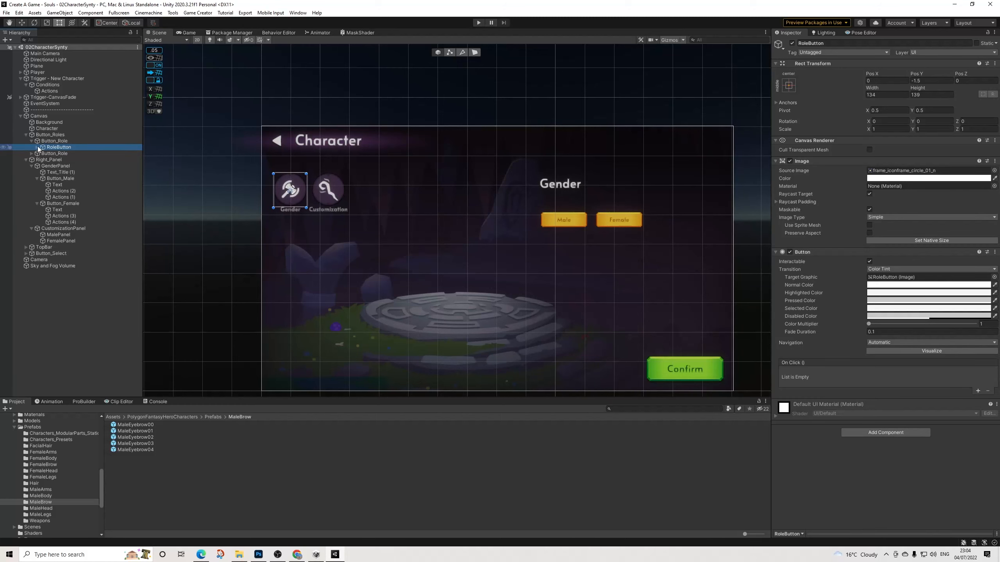
left_click(42, 142)
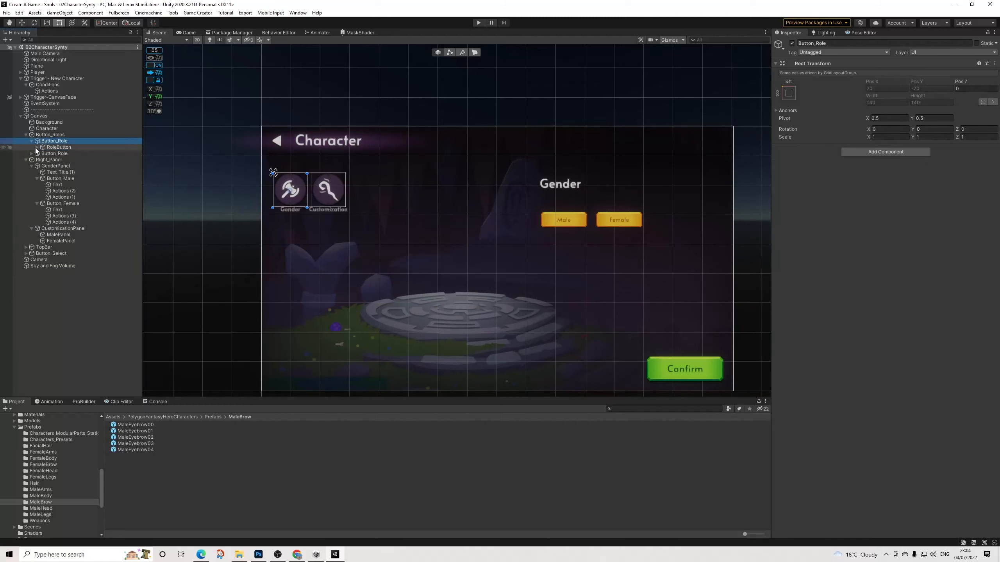
left_click(58, 191)
left_click(65, 179)
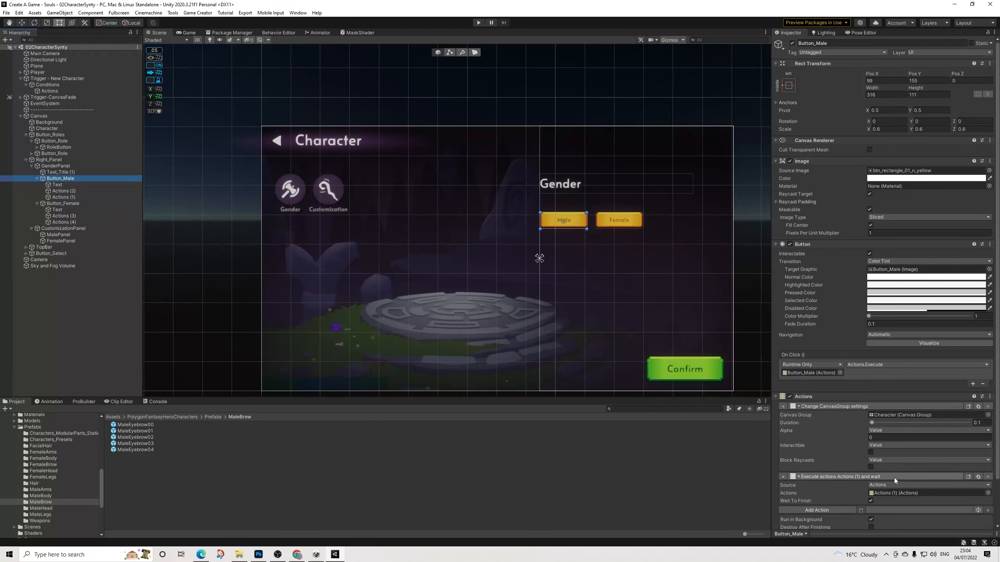
left_click_drag(64, 197, 895, 497)
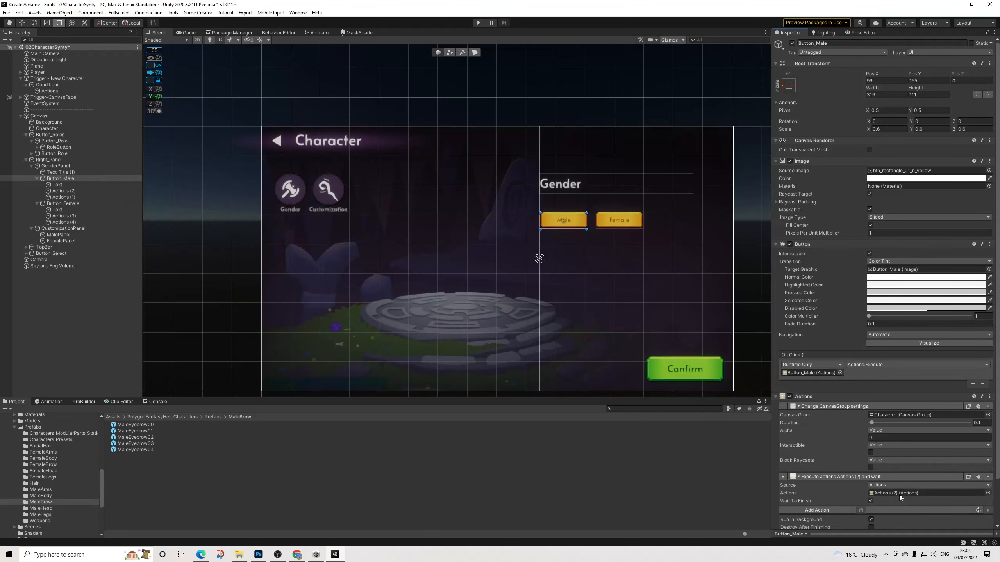
Step: Check the action lists of the Male button and the setup of Button_Female, and save the scene
left_click(71, 197)
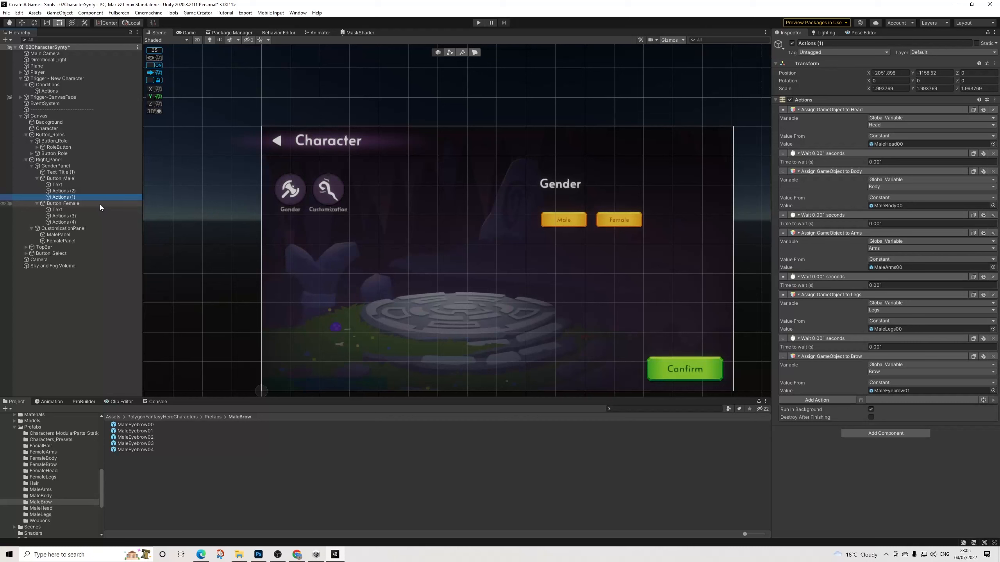
left_click(70, 191)
left_click(67, 204)
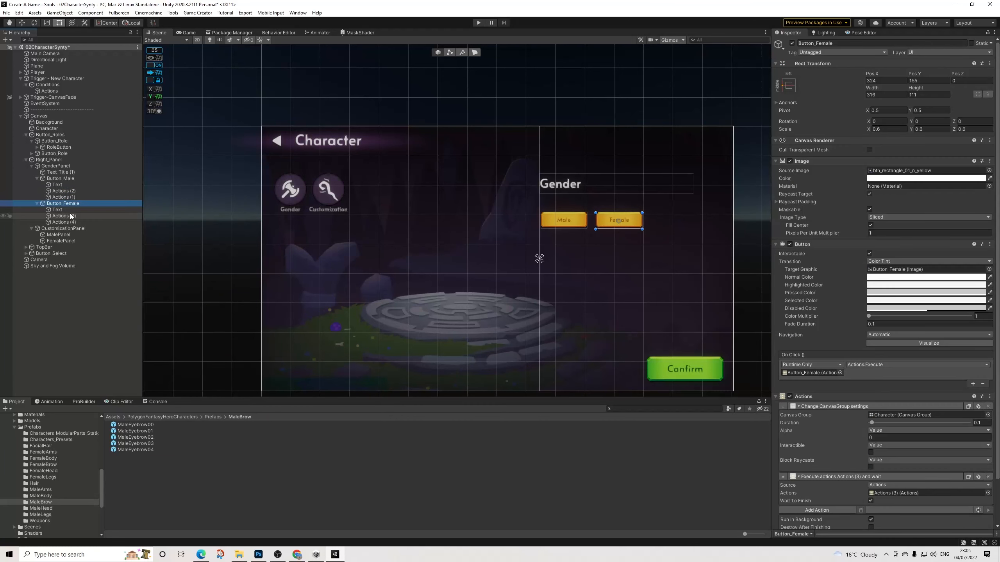
left_click(6, 12)
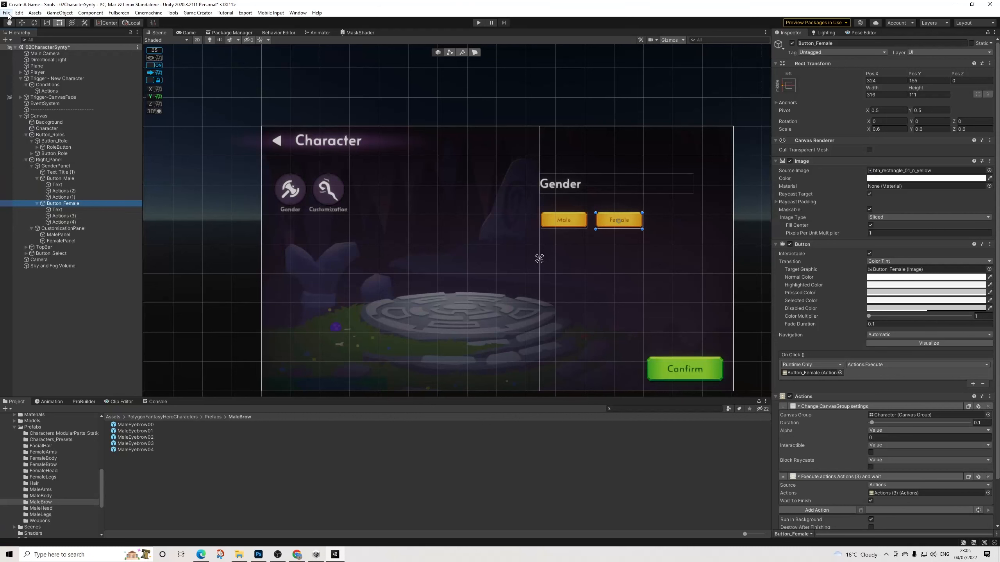
left_click(26, 51)
Step: Play-test the scene, expanding DefaultPlayer under Player to watch its meshes while choosing Male and Female
left_click(476, 23)
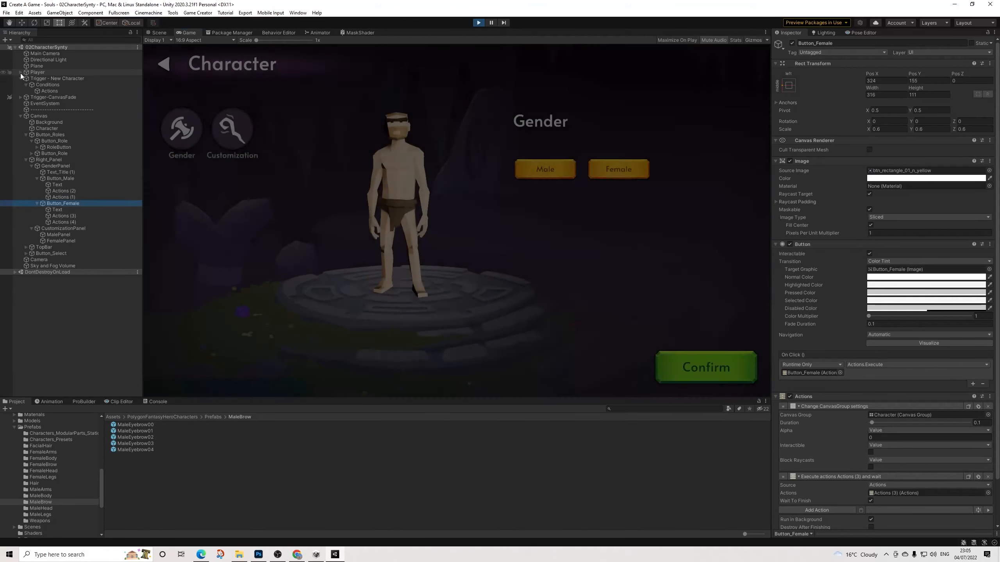
left_click(20, 73)
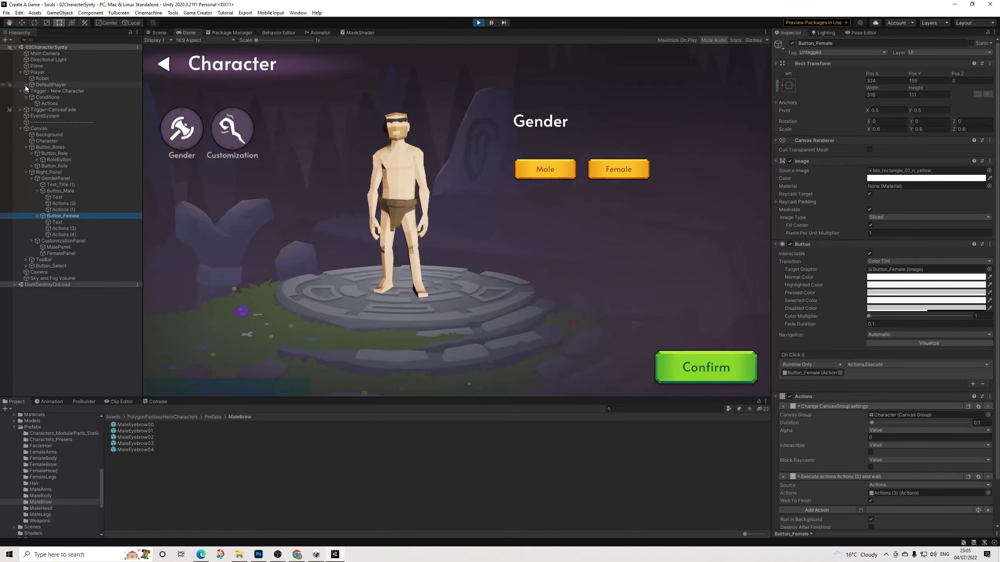
left_click(25, 85)
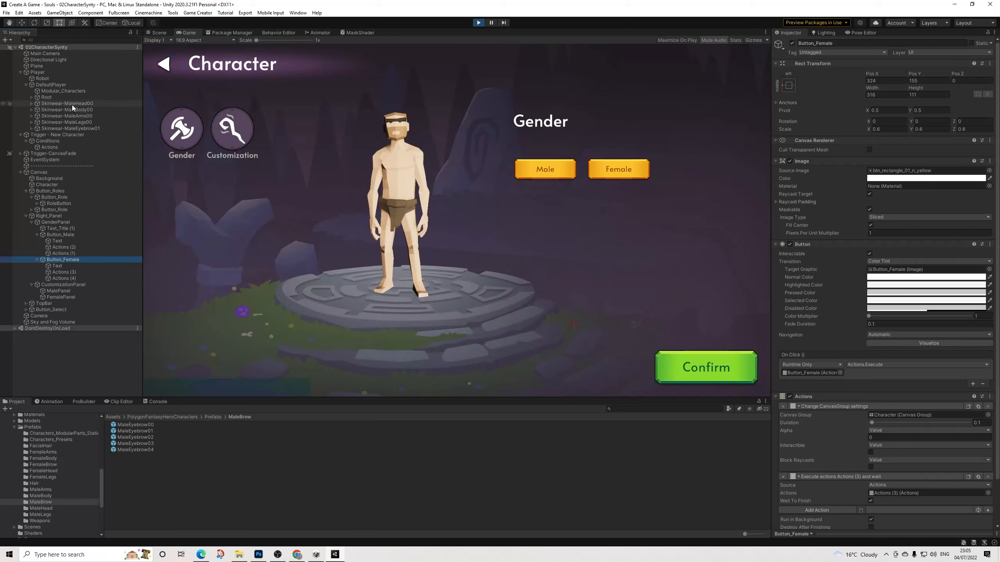
left_click(555, 169)
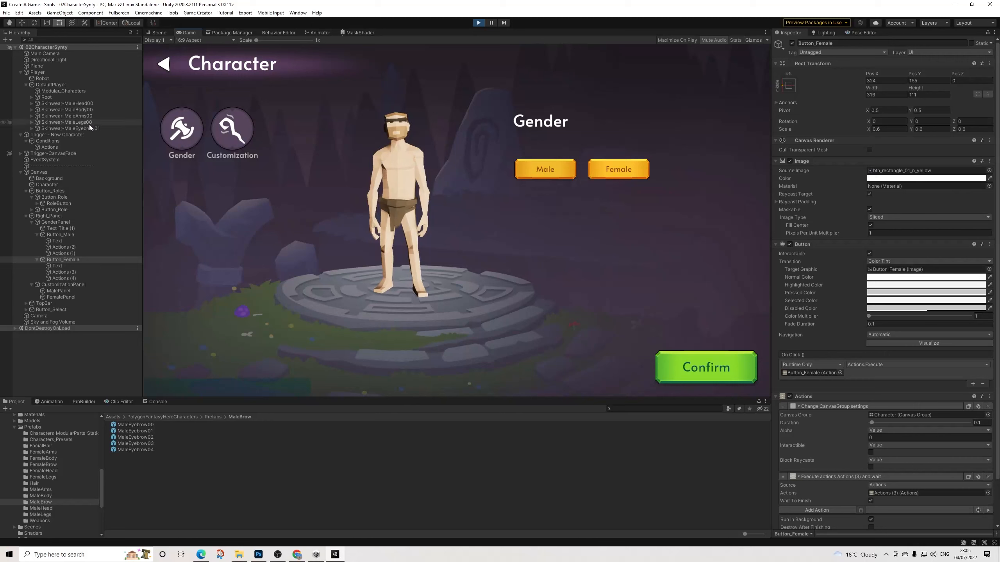
left_click(623, 172)
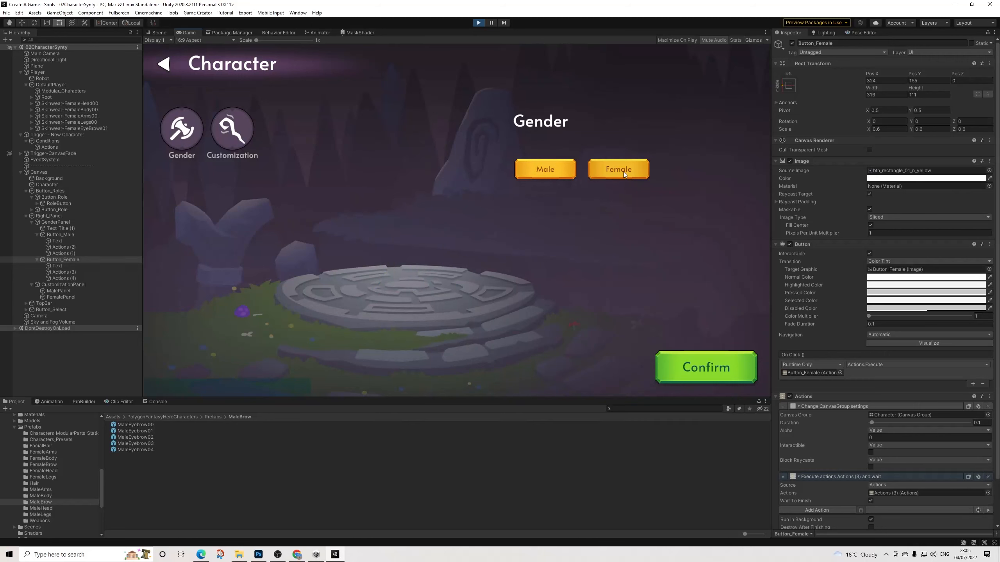
Step: Alternate repeatedly between the Male and Female choices in the running scene to test the mesh swapping
left_click(559, 167)
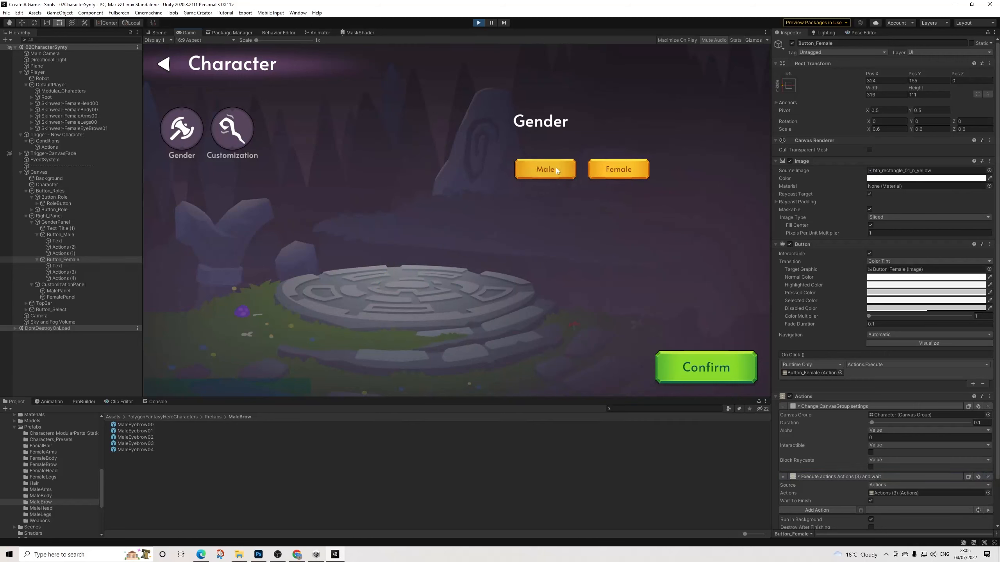
left_click(625, 169)
left_click(546, 165)
left_click(626, 164)
left_click(549, 166)
left_click(627, 165)
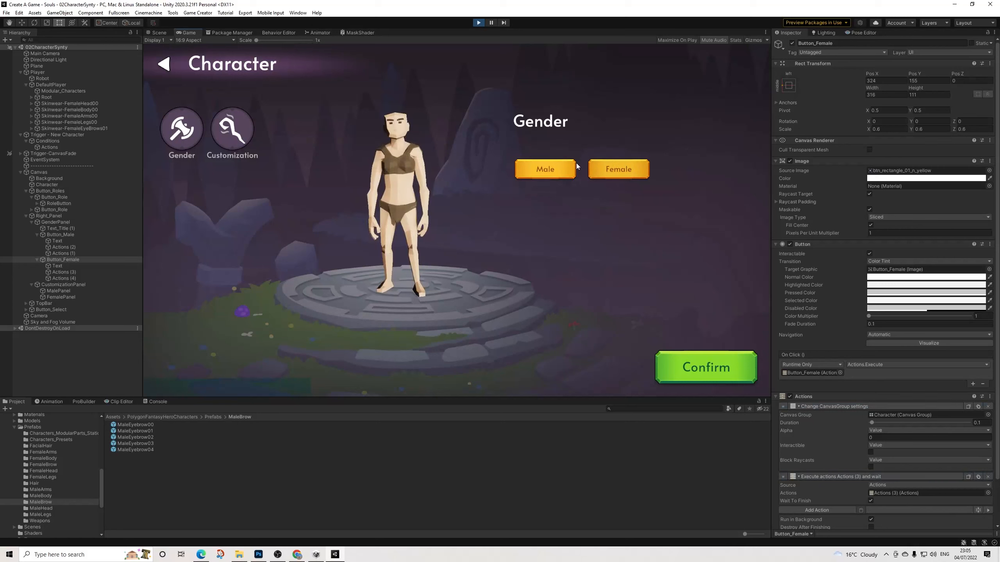
left_click(562, 171)
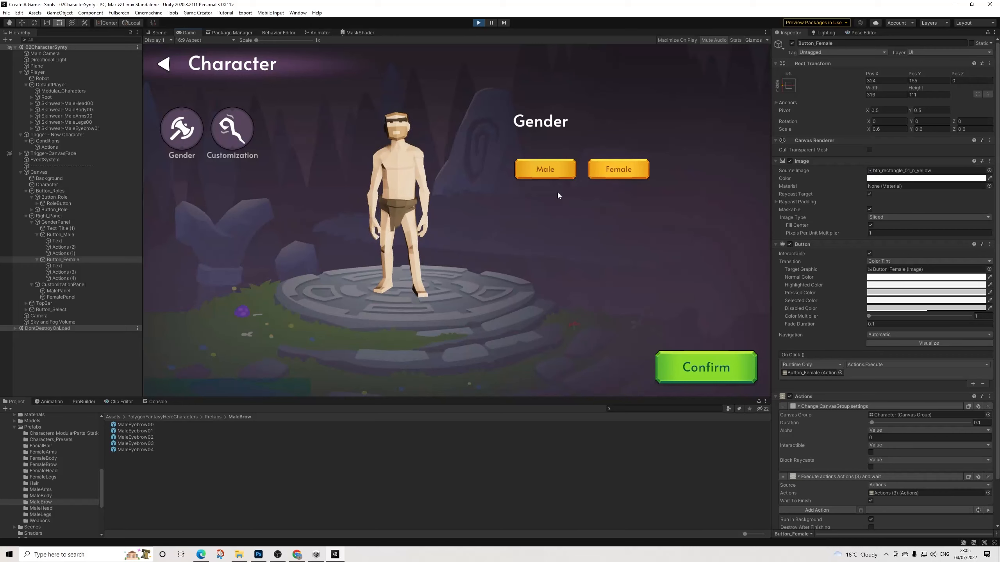
left_click(613, 177)
left_click(532, 172)
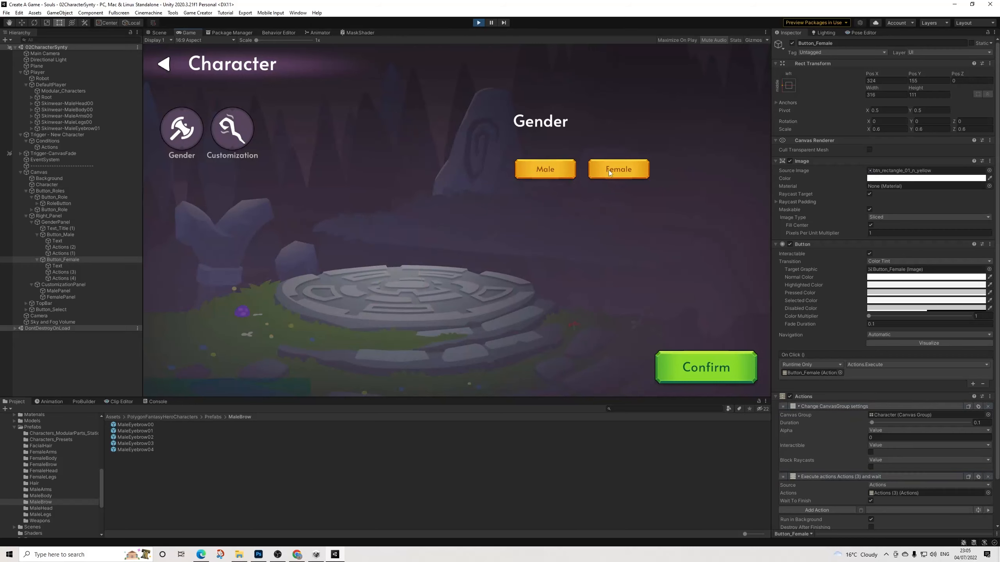
Step: Inspect the runtime value of the Head global variable in the Game Creator preferences during play
left_click(209, 14)
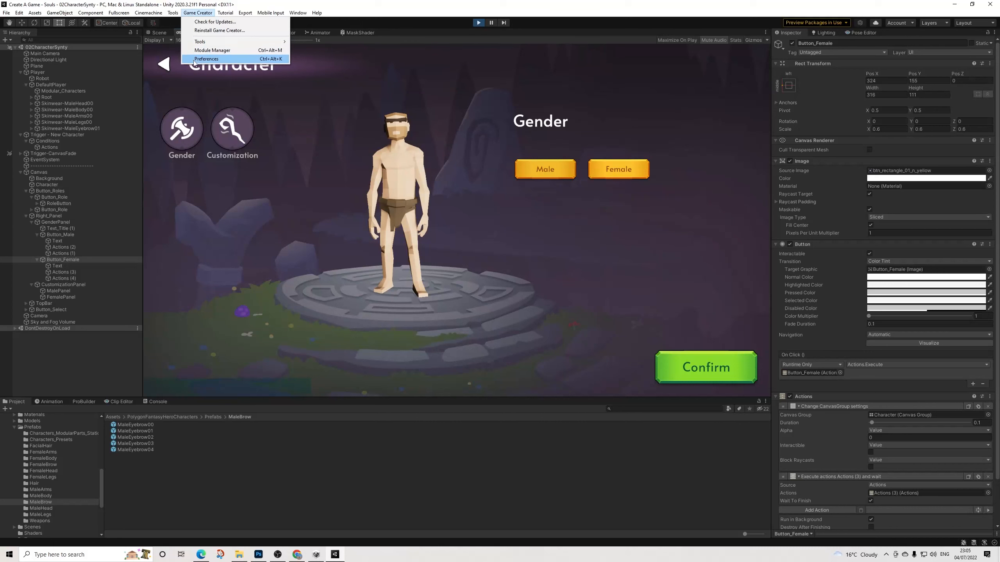
left_click(195, 62)
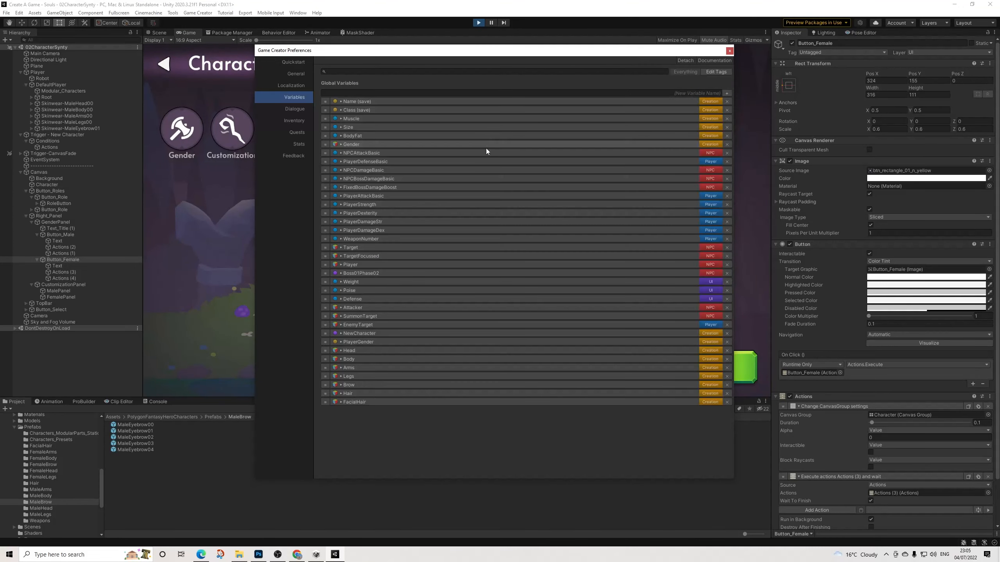
left_click(350, 351)
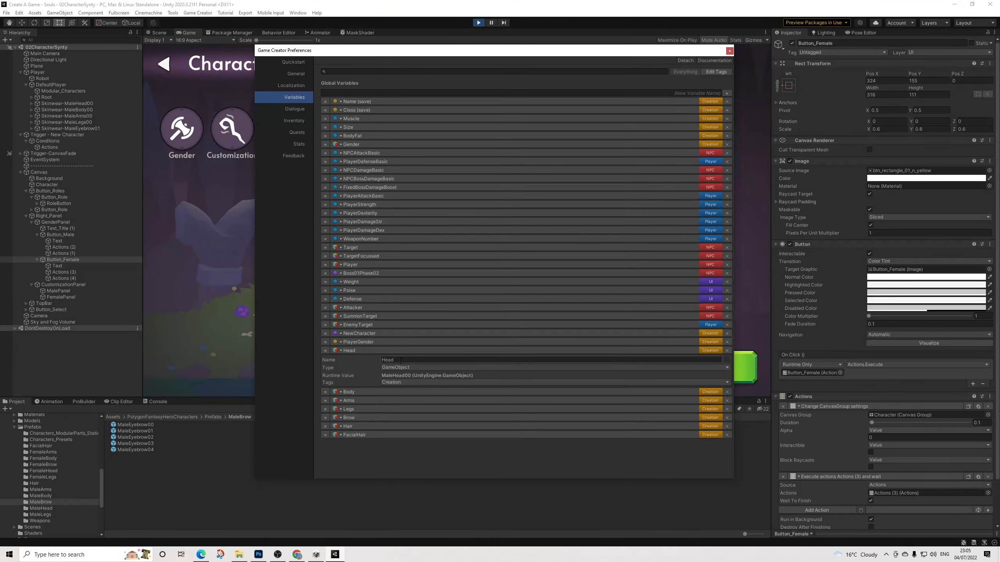
left_click(729, 51)
Step: Switch quickly between both genders once more as a stress test, and end the play-test
left_click(572, 174)
left_click(630, 169)
left_click(550, 170)
left_click(629, 169)
left_click(550, 170)
left_click(623, 169)
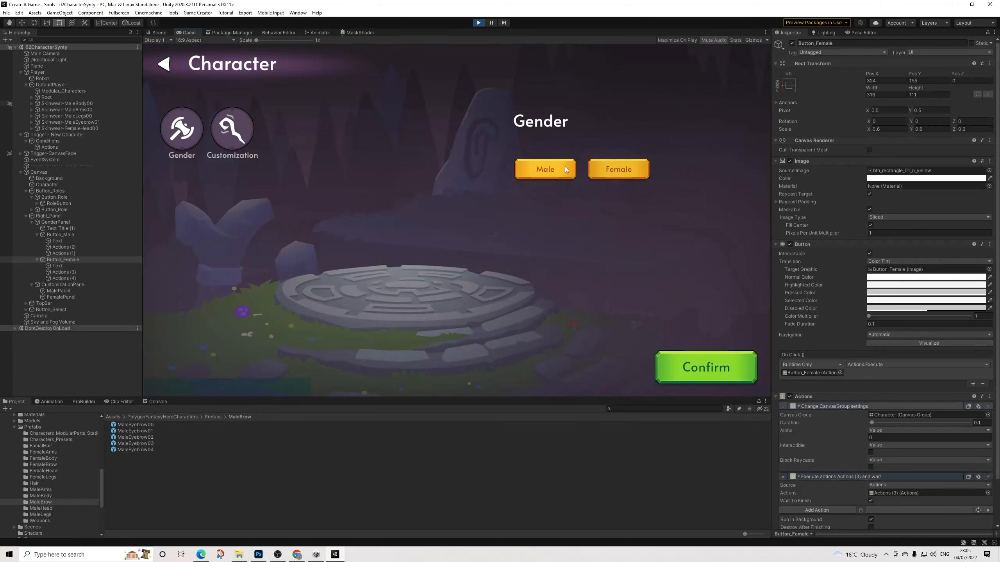
left_click(546, 170)
left_click(478, 23)
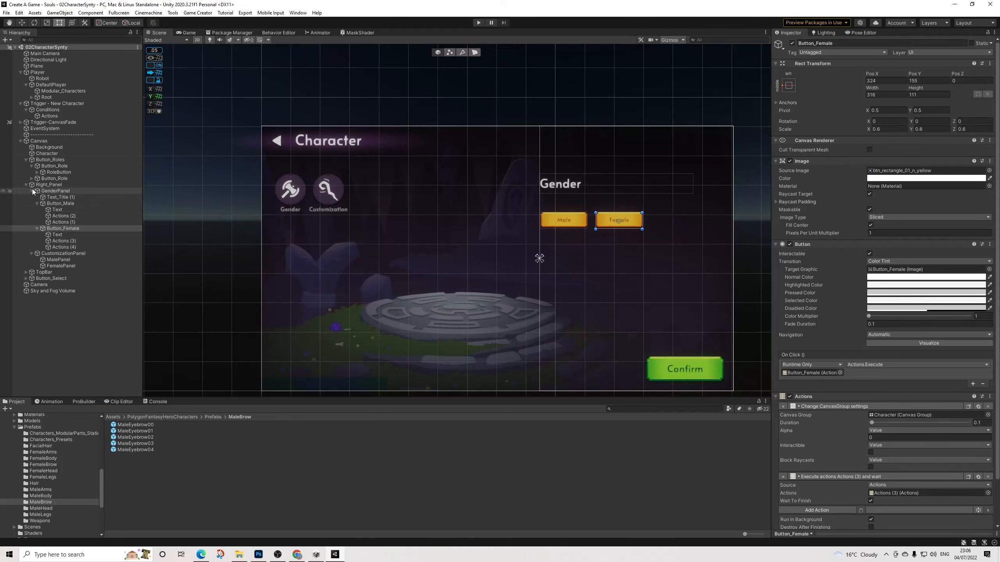
Step: Collapse GenderPanel and examine the PlayerGender global variable in the Game Creator preferences
left_click(31, 191)
left_click(44, 190)
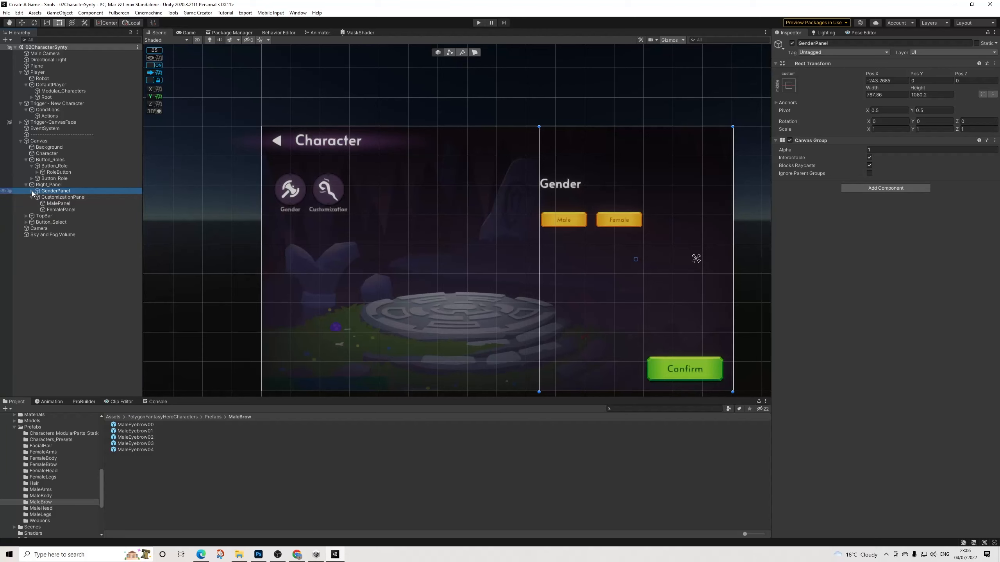
left_click(198, 13)
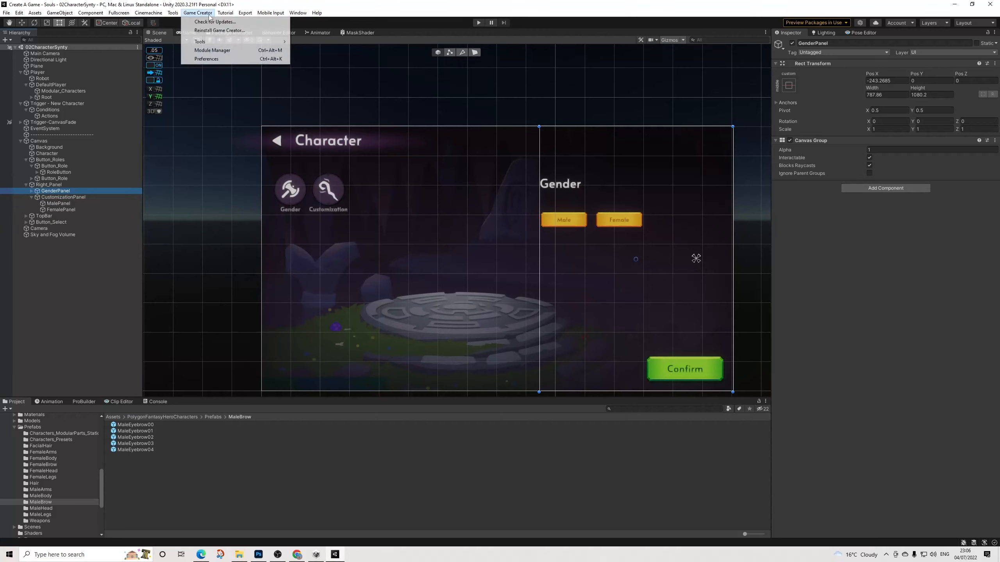
left_click(213, 58)
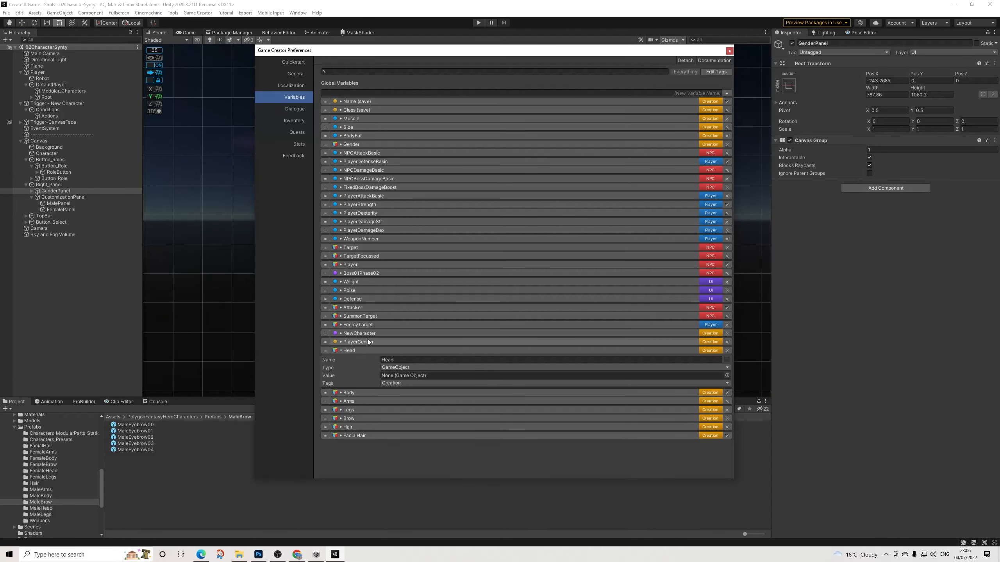
left_click(350, 350)
left_click(361, 341)
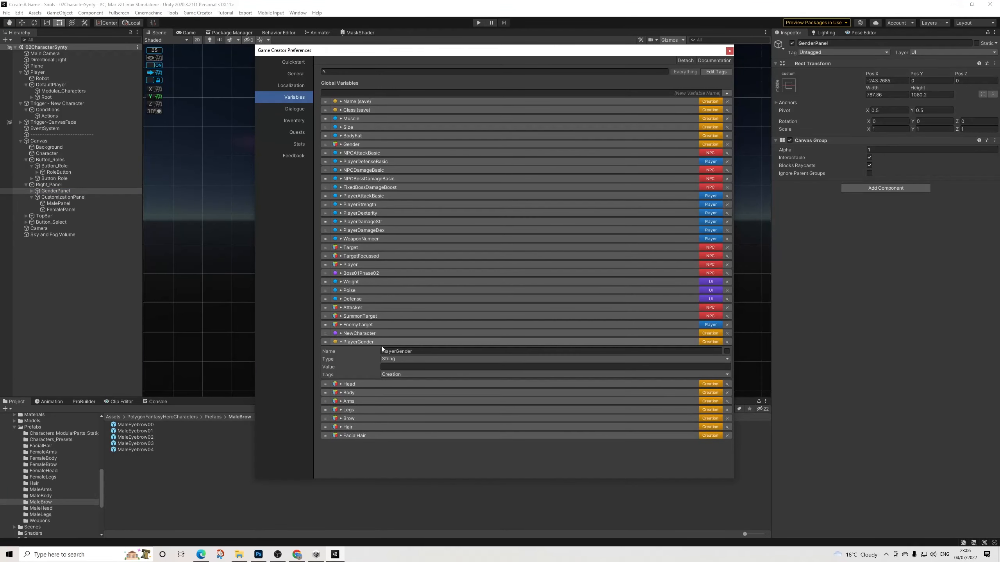
left_click(729, 51)
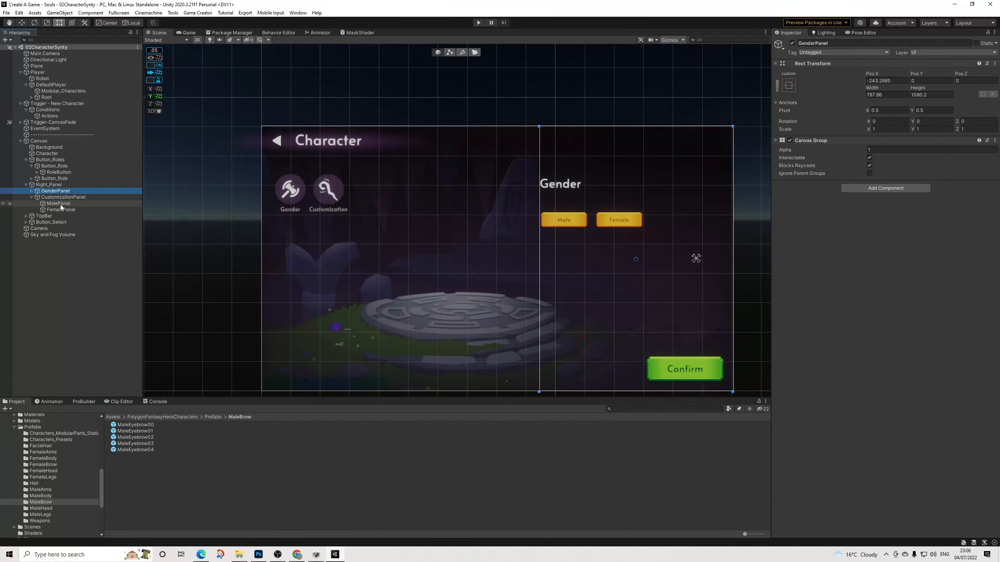
Step: Add two Set Active actions at the start of Button_Male's action list, before the Change CanvasGroup settings action
left_click(31, 191)
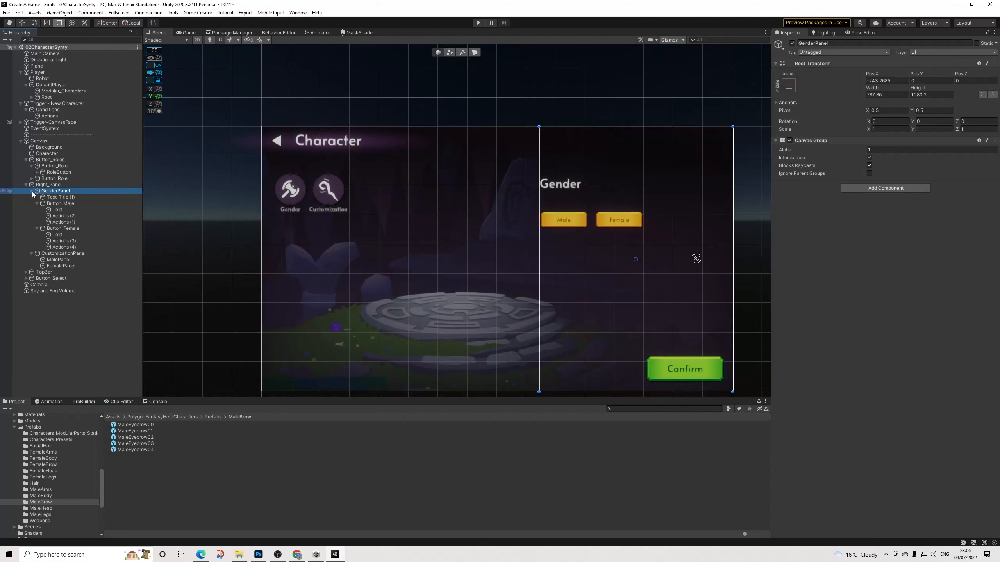
left_click(60, 204)
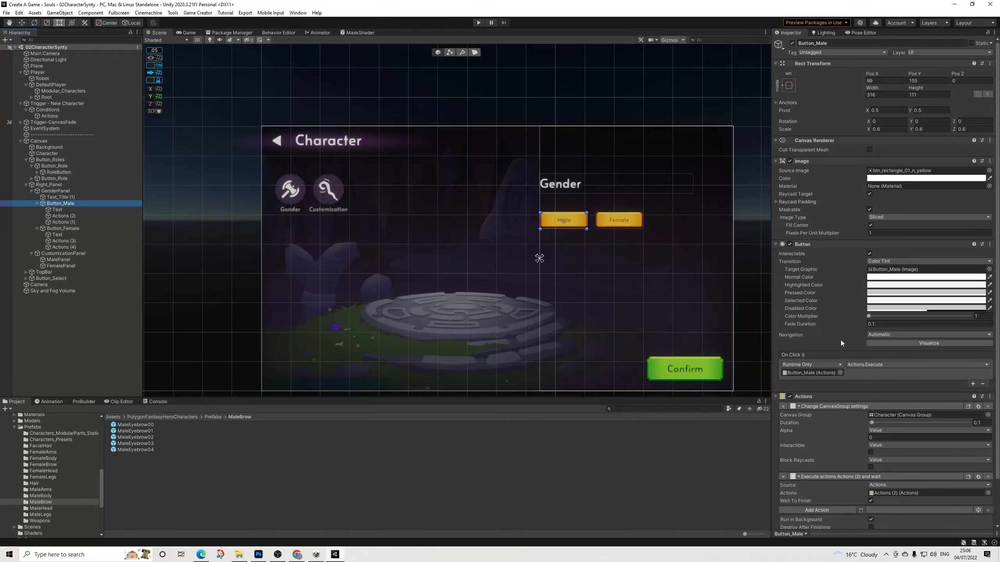
scroll(840, 340, "down", 3)
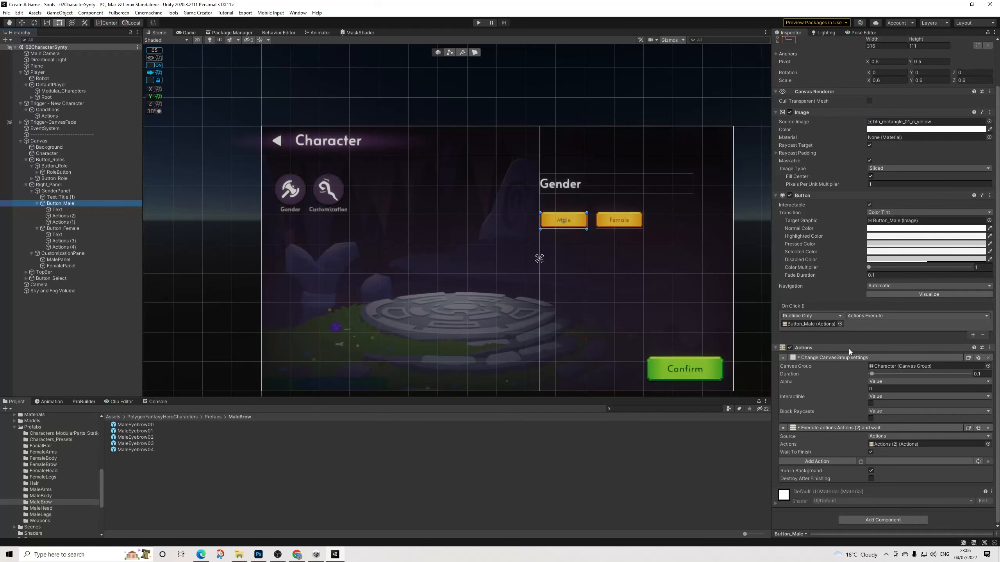
left_click(823, 462)
type("set")
left_click(802, 391)
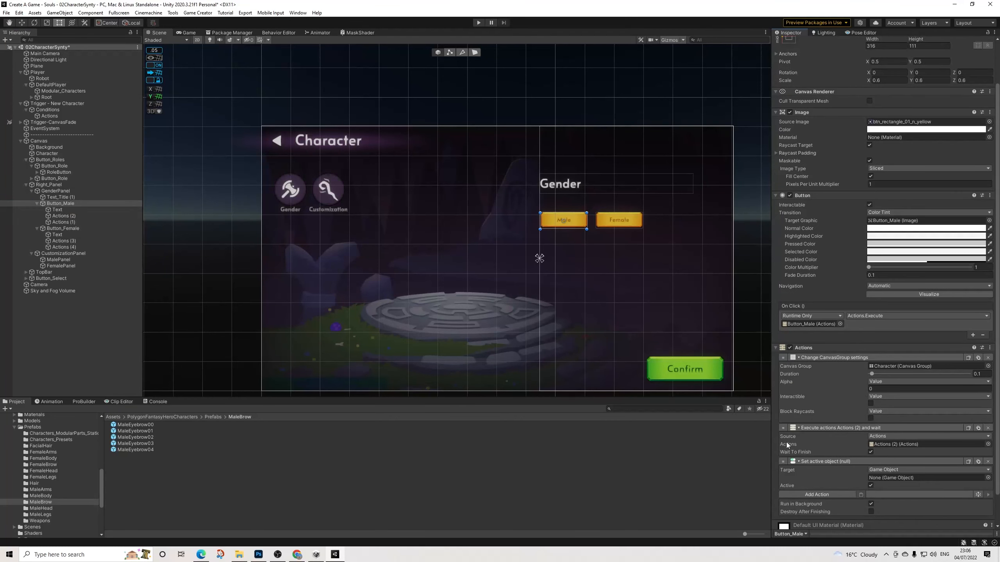
left_click_drag(789, 366, 789, 355)
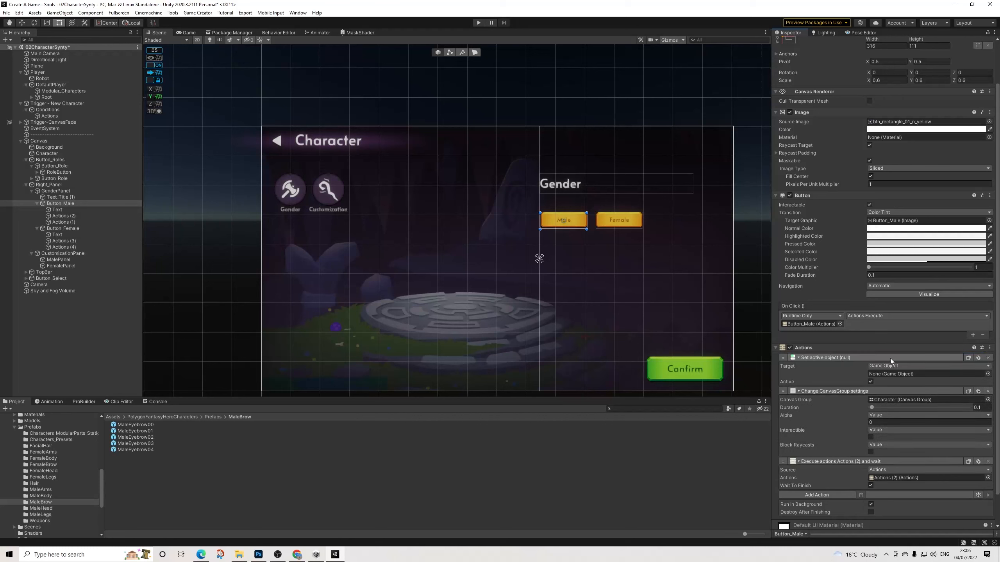
left_click(979, 359)
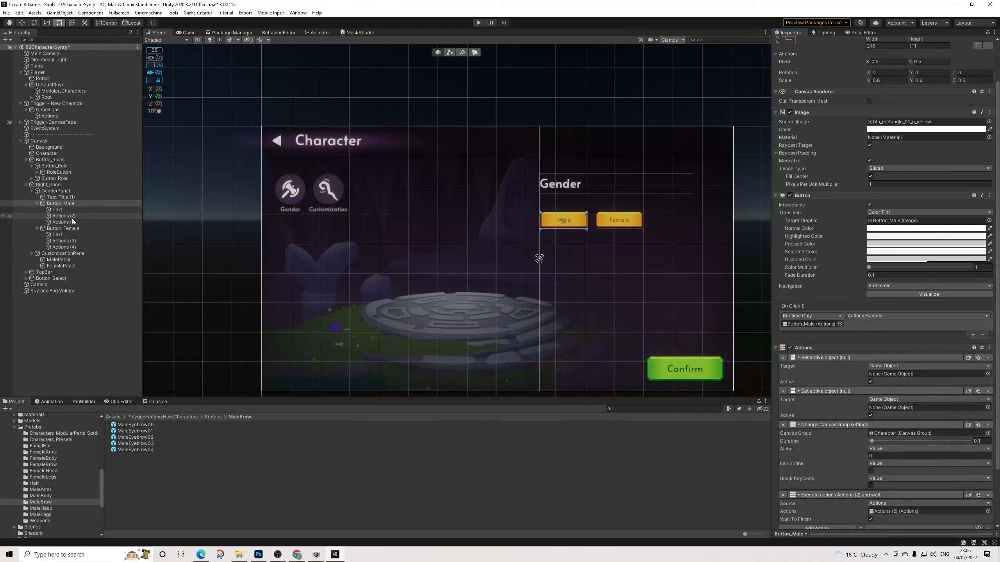
Step: Make Button_Male's two Set Active actions activate MalePanel and deactivate FemalePanel
left_click_drag(63, 261, 925, 373)
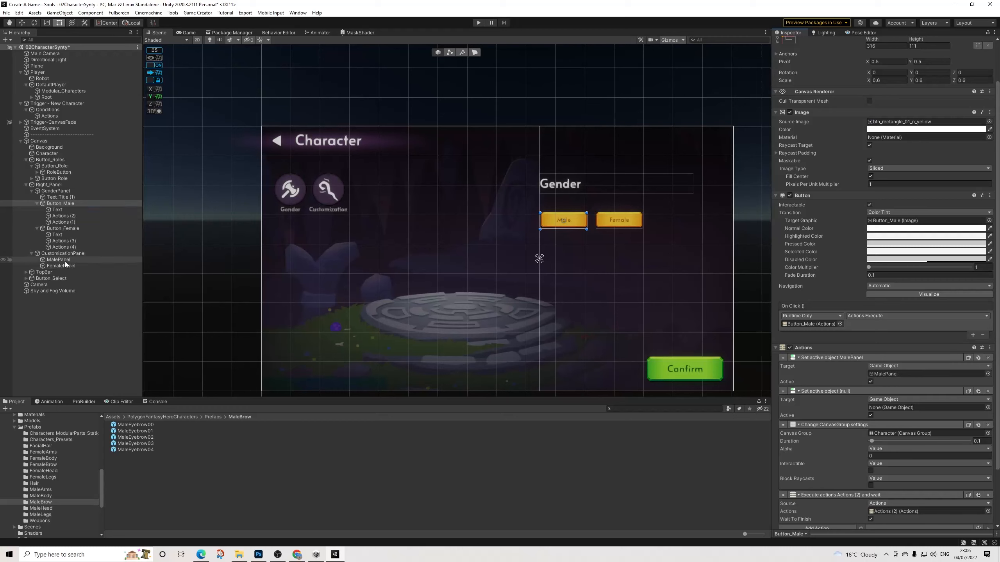
left_click_drag(66, 266, 903, 413)
left_click(870, 416)
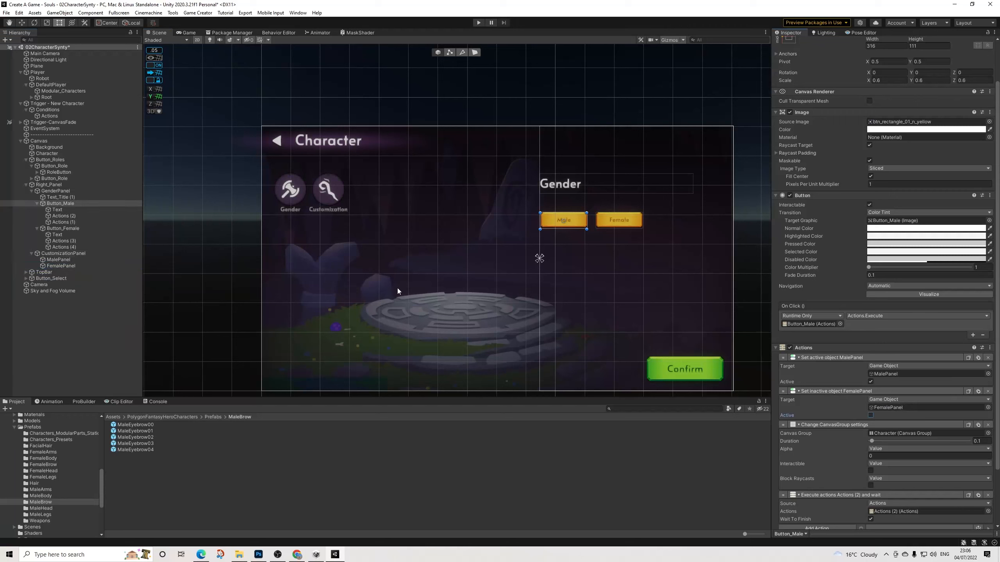
Step: Paste and duplicate the Set Active action at the start of Button_Female's list, deactivating MalePanel and activating FemalePanel
left_click(65, 228)
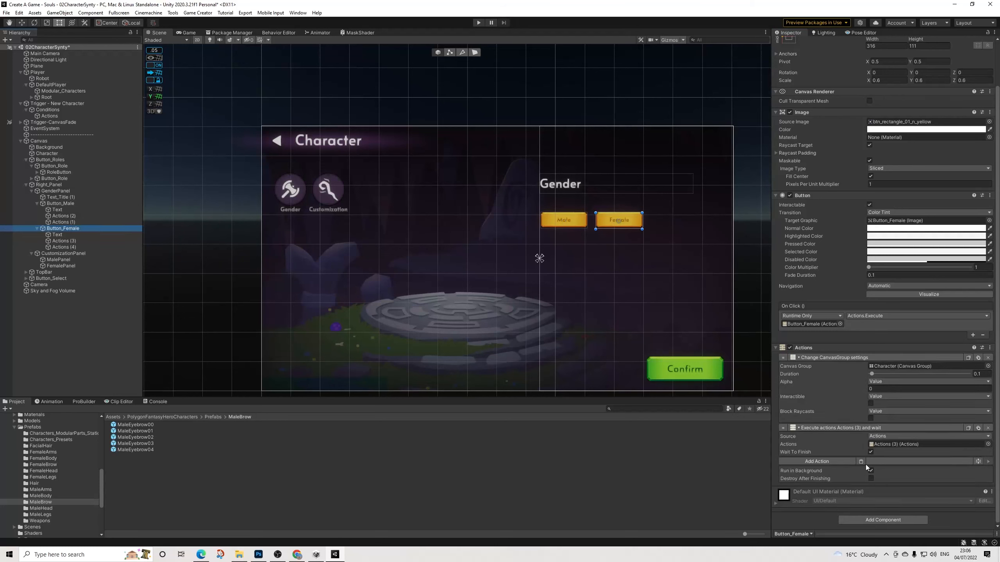
left_click(862, 462)
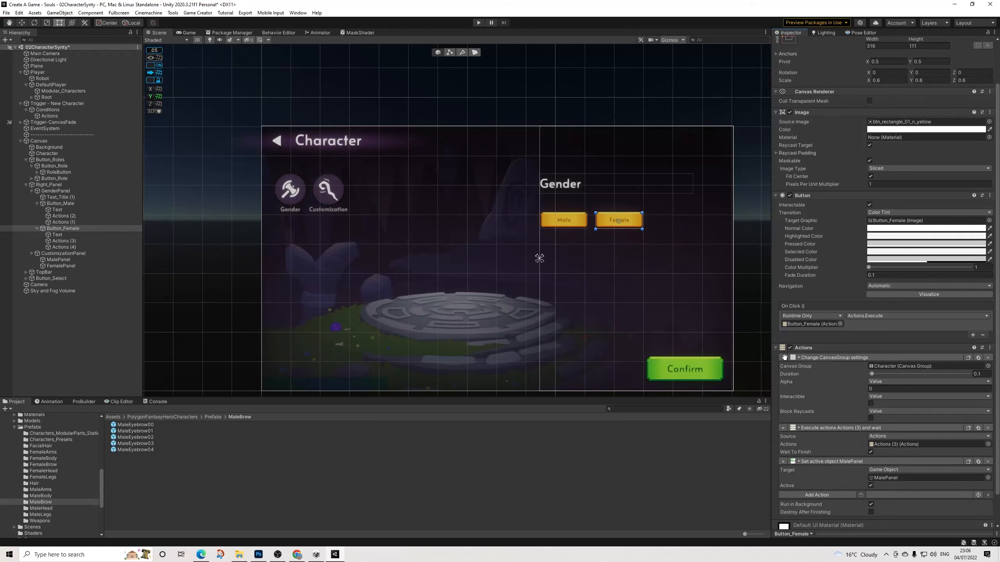
left_click_drag(785, 357, 785, 356)
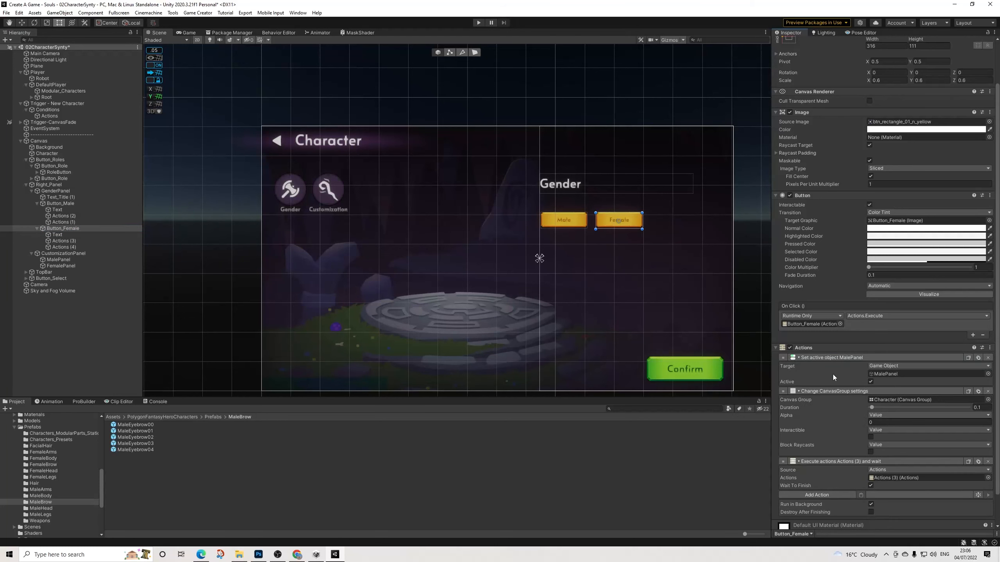
left_click(978, 358)
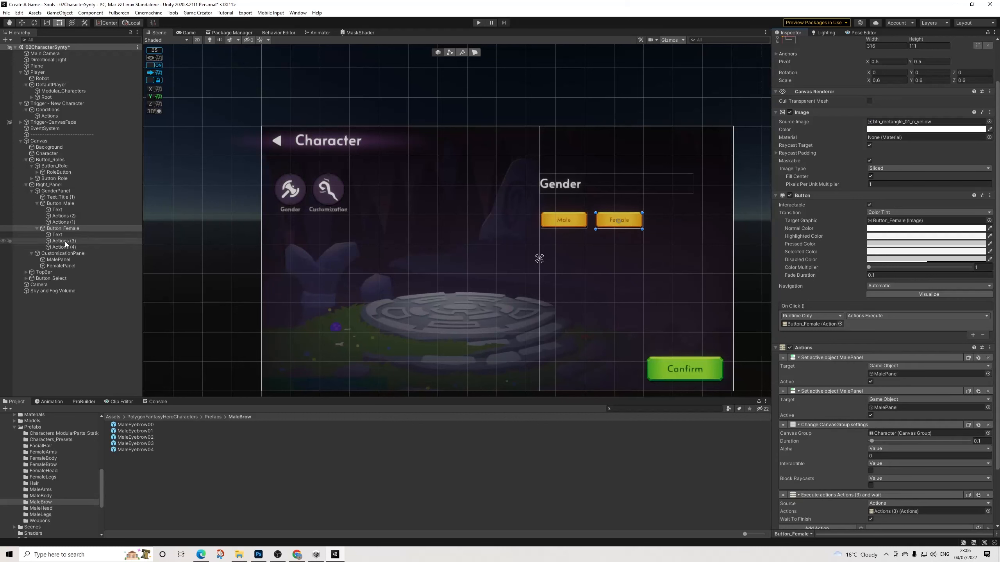
left_click_drag(60, 267, 896, 409)
left_click(870, 382)
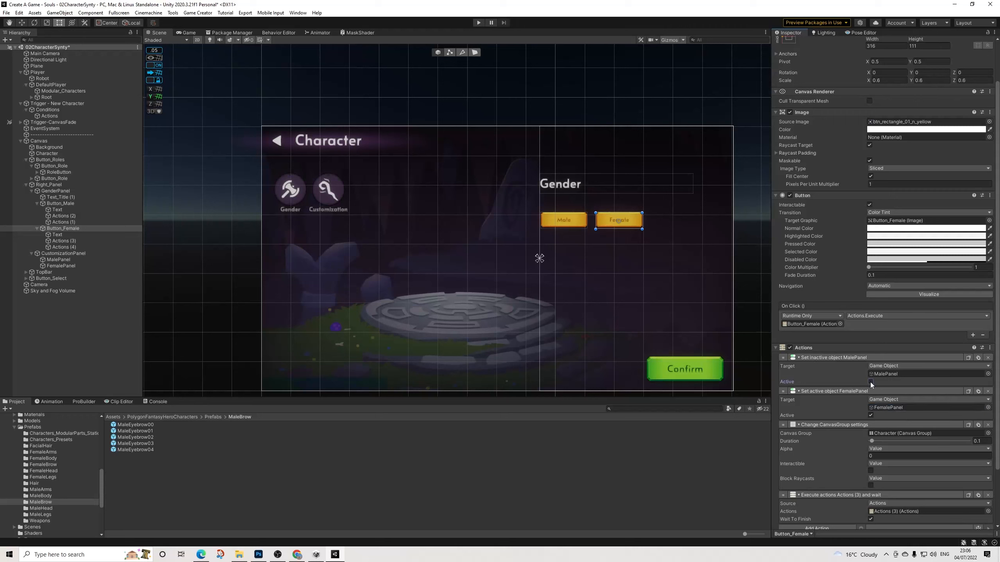
Step: Save the scene and collapse Button_Male and Button_Female in the hierarchy
left_click(6, 13)
left_click(16, 50)
left_click(37, 203)
left_click(37, 209)
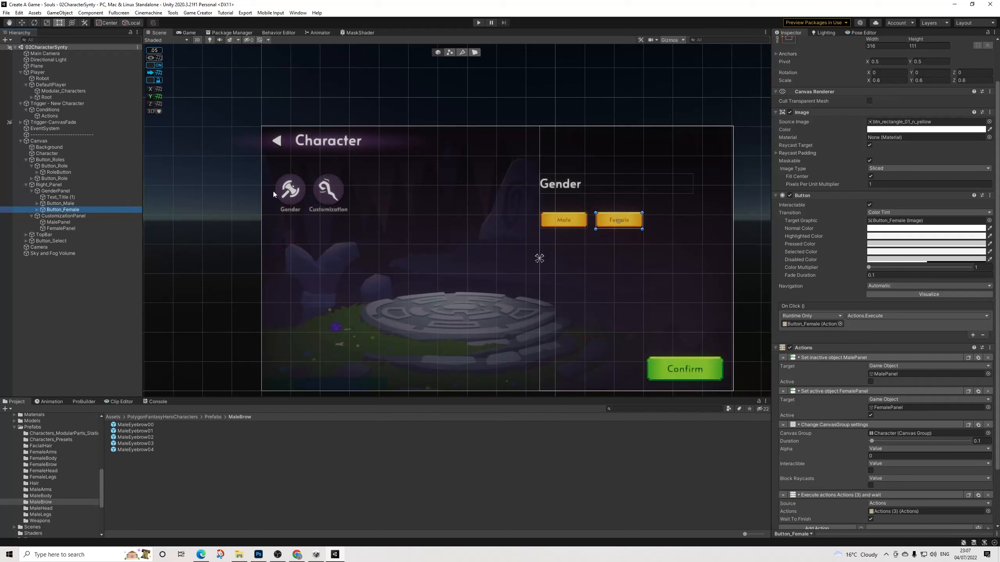
Step: Add an Actions component to the Gender icon's RoleButton and give it a Change CanvasGroup settings action
left_click(287, 196)
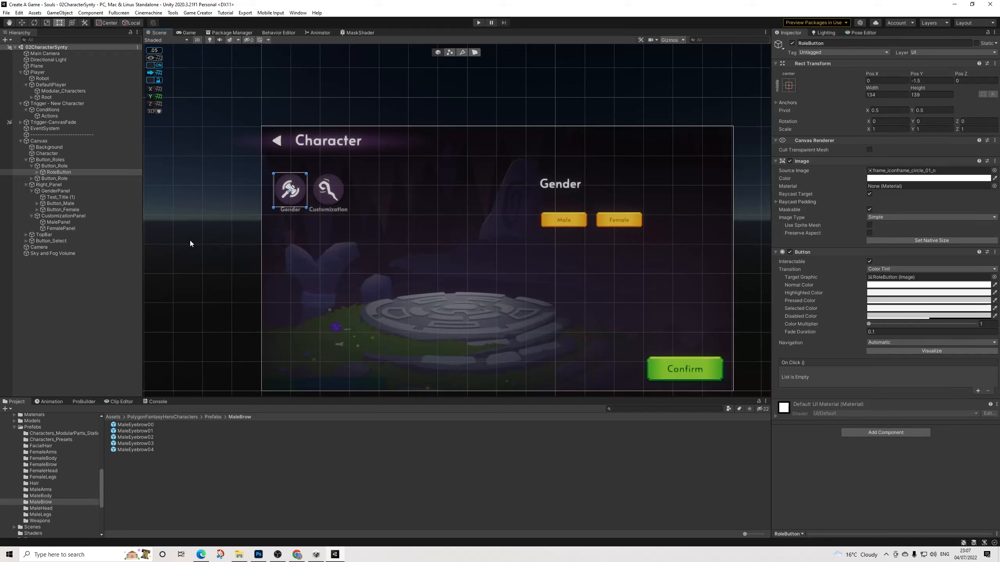
left_click(32, 179)
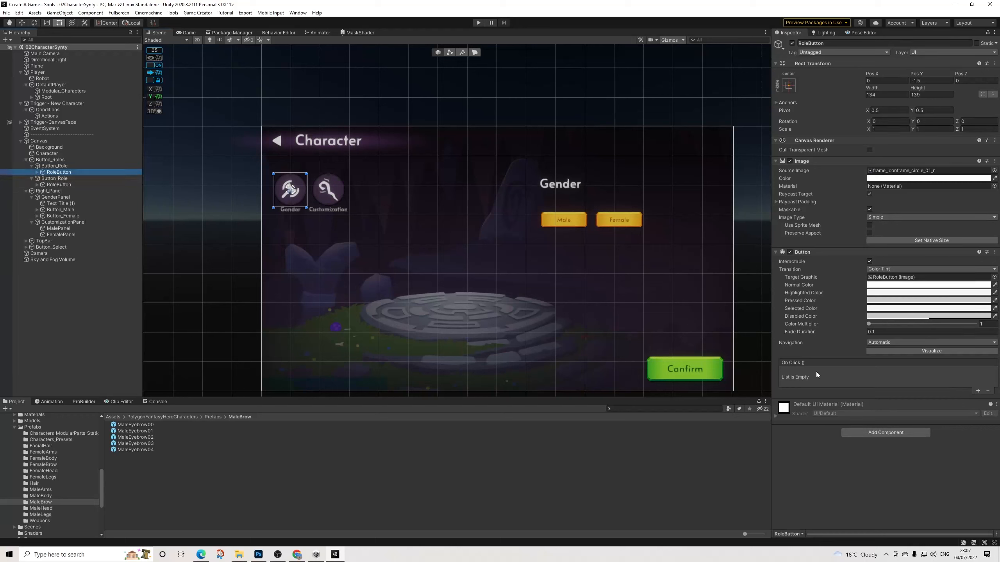
left_click(881, 433)
left_click(867, 448)
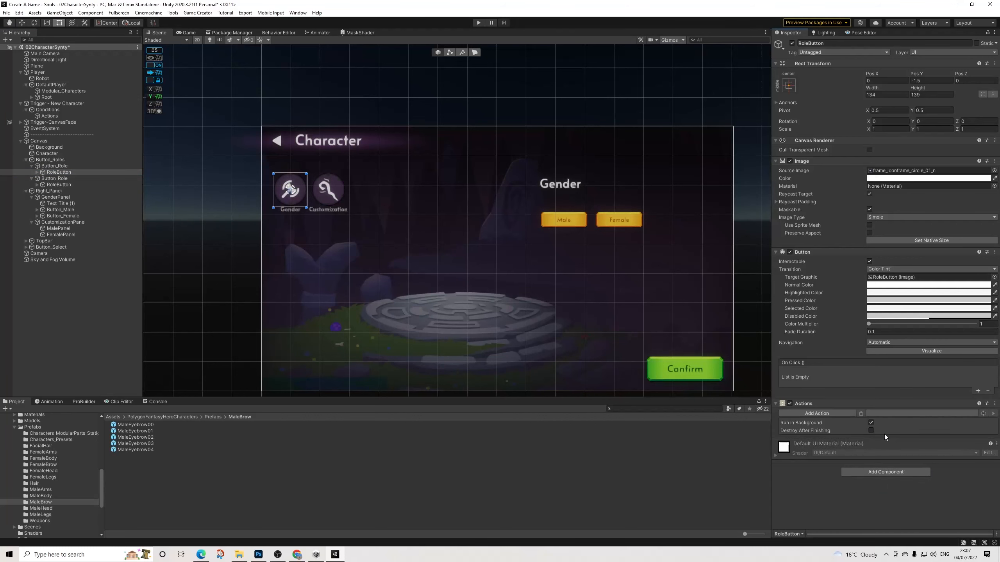
left_click(820, 412)
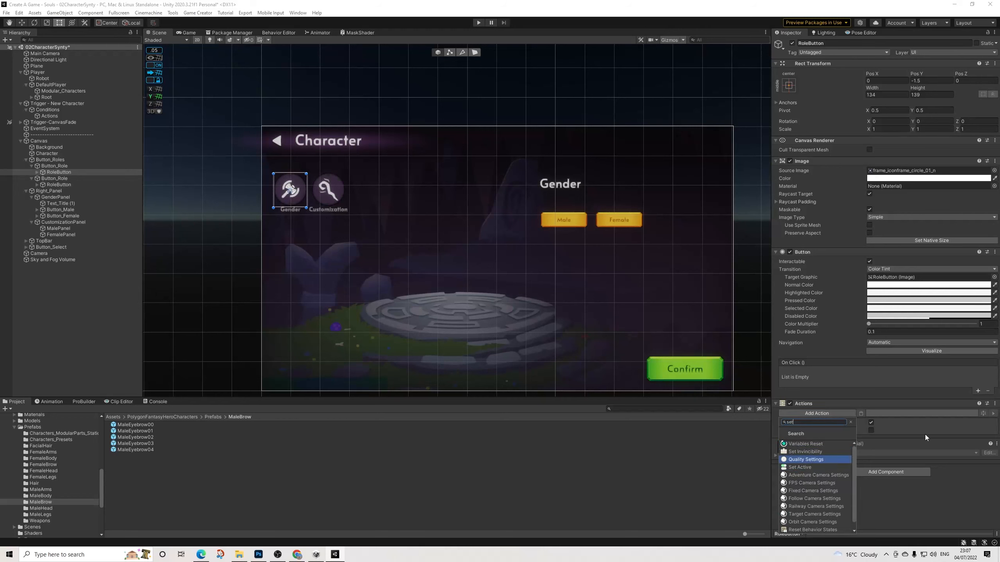
left_click(955, 481)
left_click(822, 414)
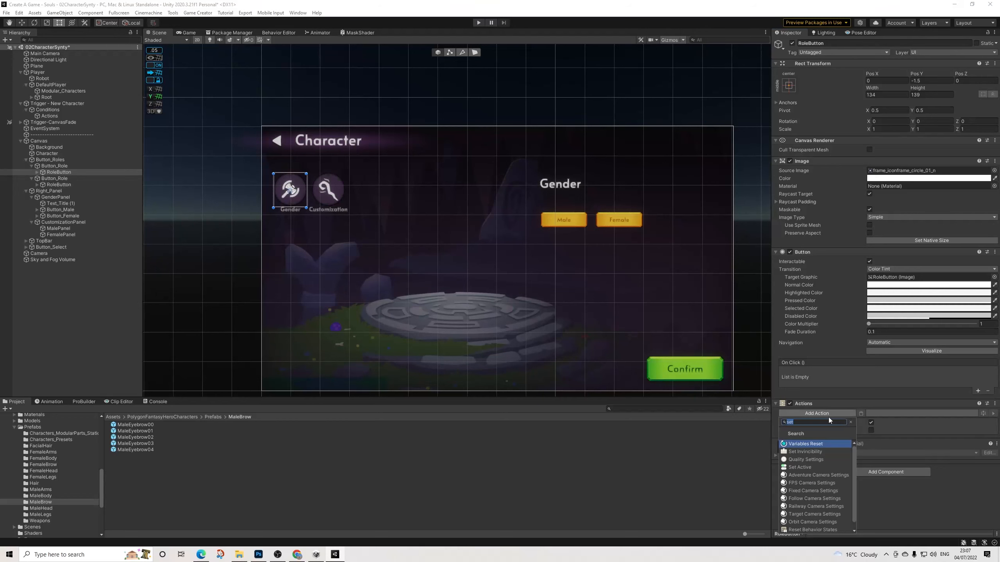
type("canvas")
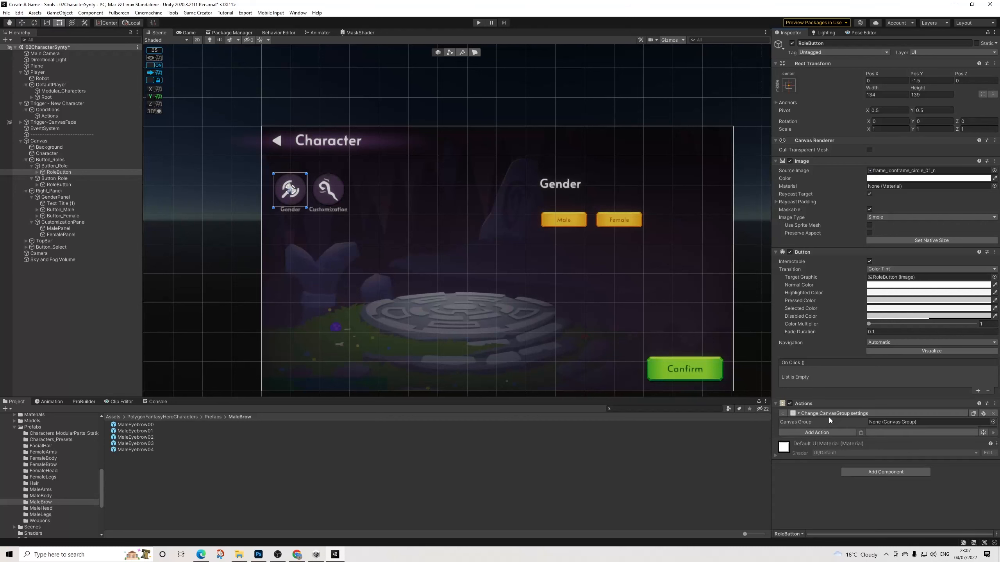
key("Return")
Step: Add an On Click event to the Gender RoleButton that calls Execute on its own Actions component
left_click(973, 392)
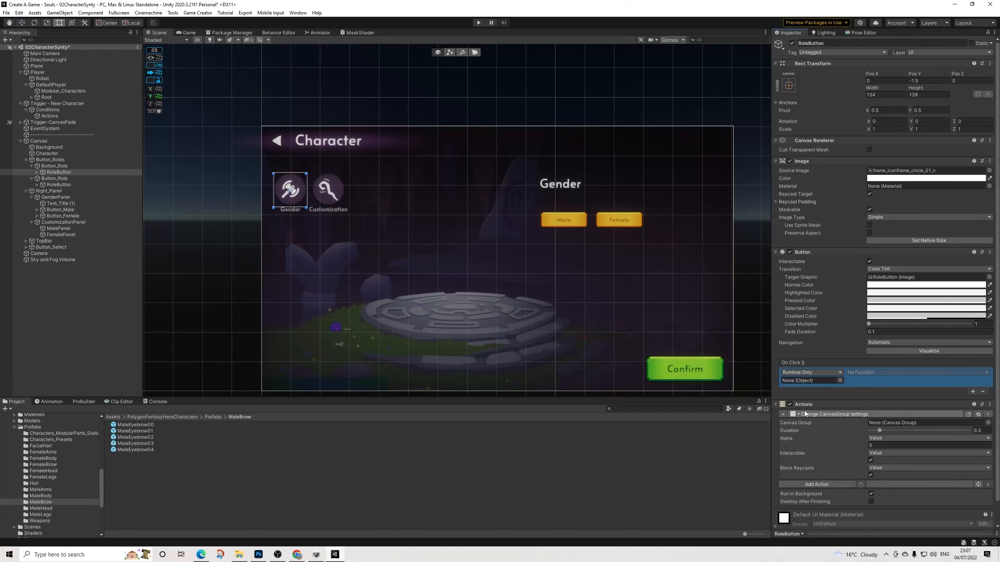
left_click_drag(806, 405, 805, 382)
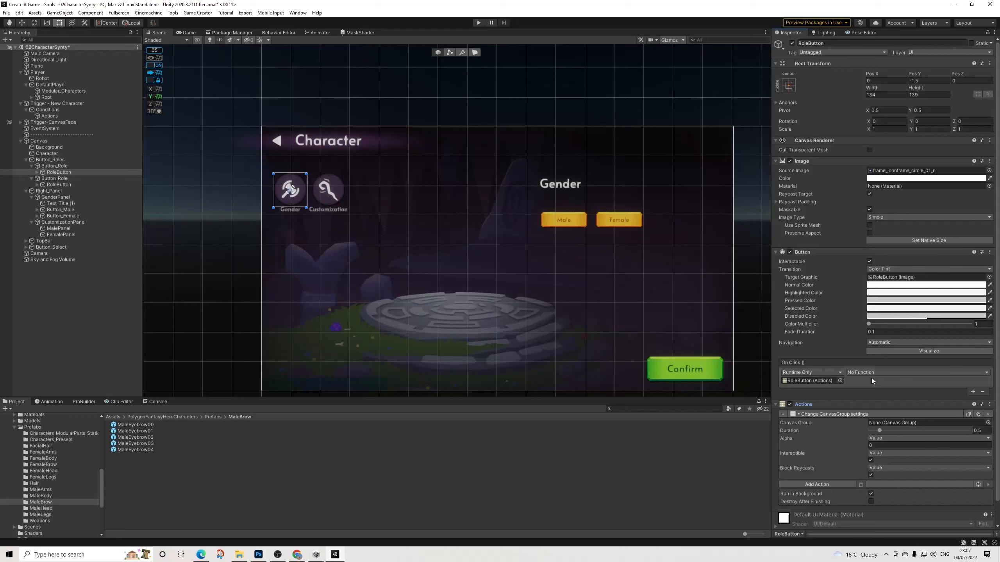
left_click(870, 373)
mouse_move(868, 437)
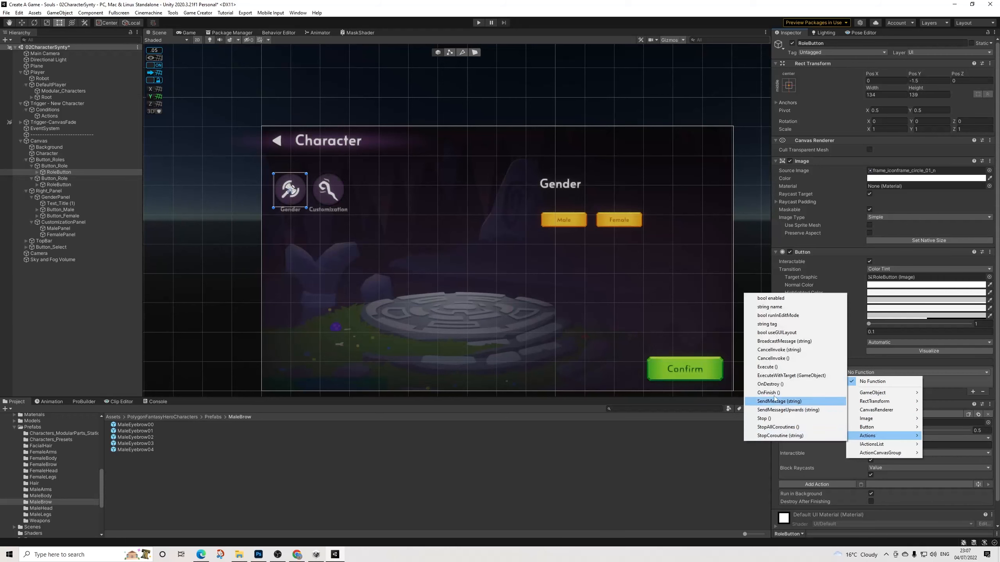
left_click(768, 367)
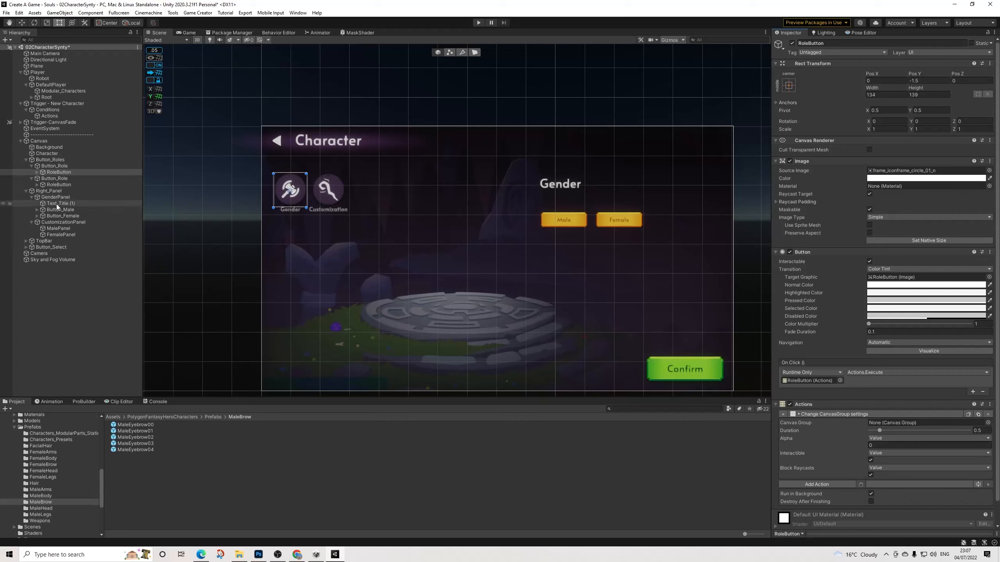
Step: Target GenderPanel in the Change CanvasGroup action, with duration 0.1 and alpha 1
left_click_drag(60, 199, 941, 434)
left_click(977, 430)
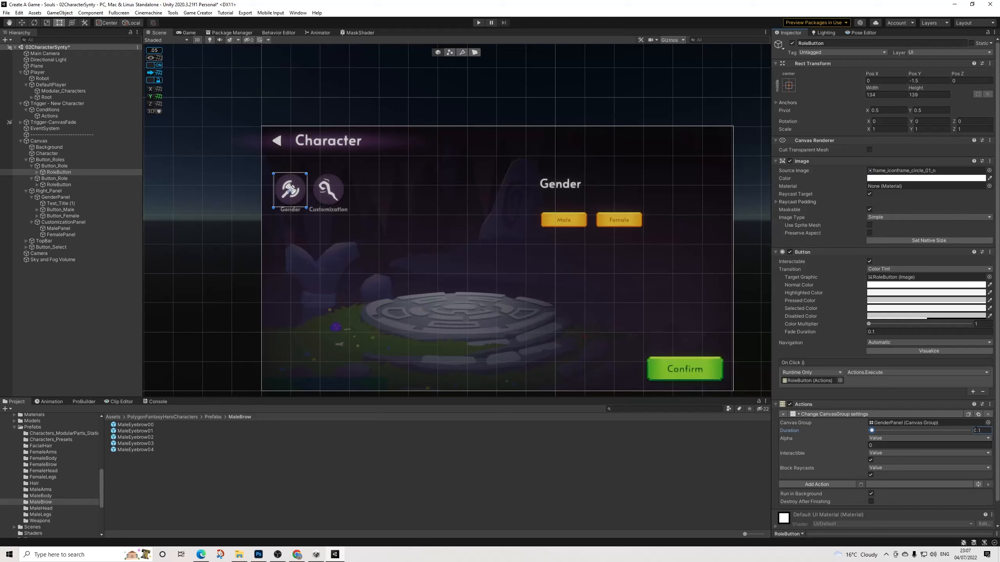
left_click(883, 446)
key("Return")
Step: Duplicate the Change CanvasGroup action, target CustomizationPanel with the copy, and move that copy to the start of the list
left_click(978, 415)
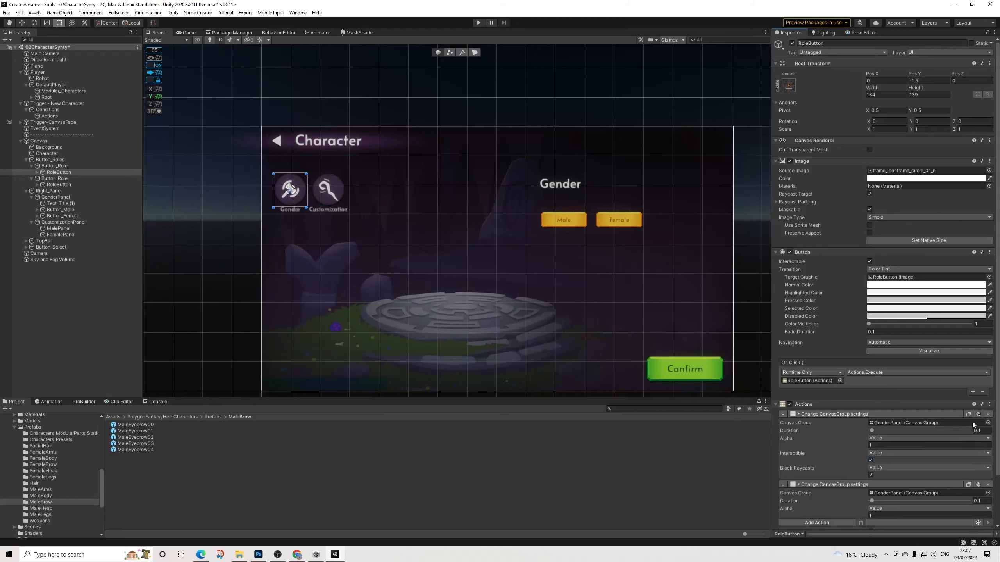
left_click(55, 223)
left_click_drag(55, 224, 893, 496)
left_click(978, 501)
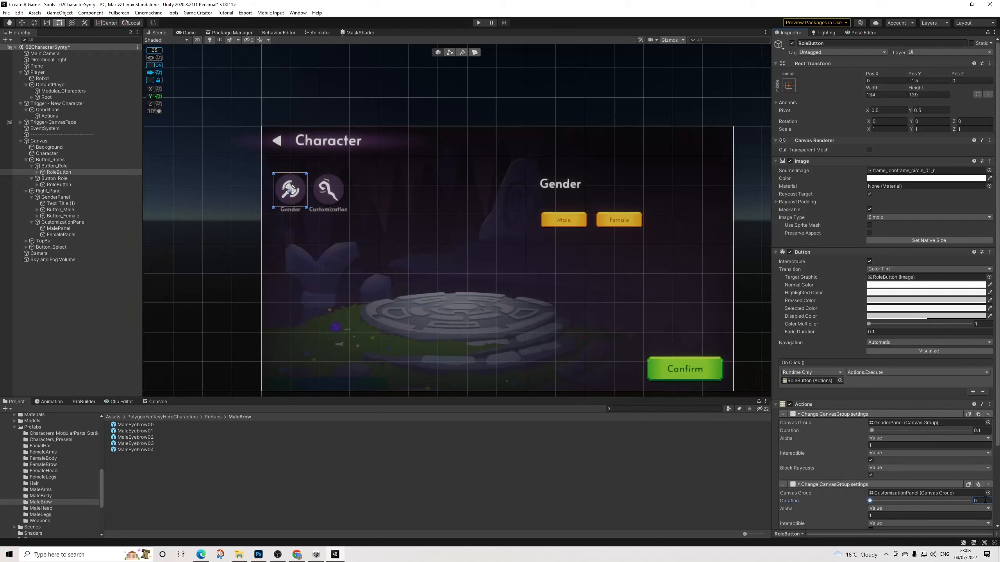
left_click_drag(783, 414, 787, 488)
Step: Set the CustomizationPanel action to duration 0.1 and alpha 0, with Interactable and Block Raycasts off
left_click(983, 360)
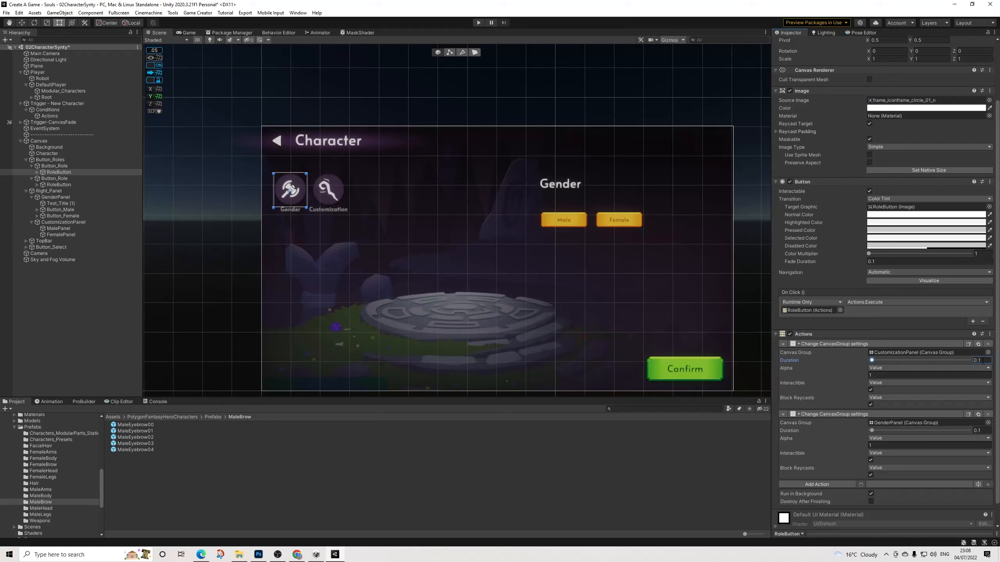
left_click(871, 391)
left_click(875, 375)
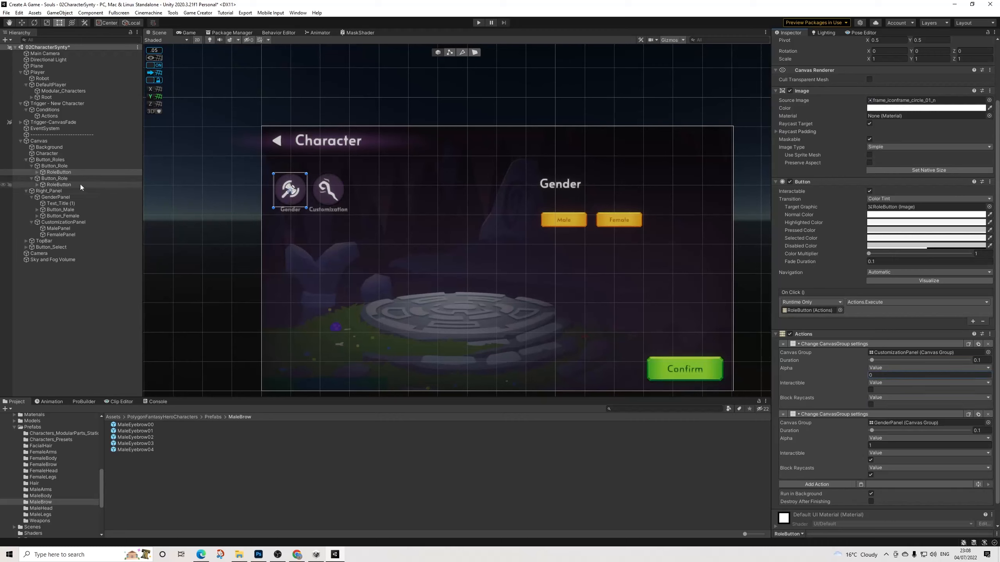
Step: Add an Actions component to the Customization icon's RoleButton and make its On Click event call Actions.Execute
left_click(57, 185)
left_click(897, 433)
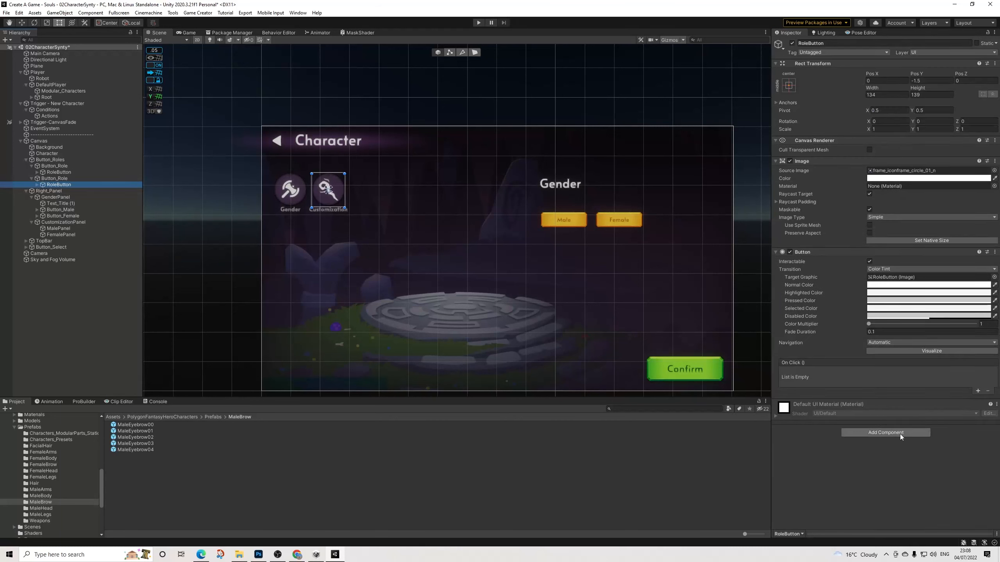
left_click(866, 447)
left_click(978, 391)
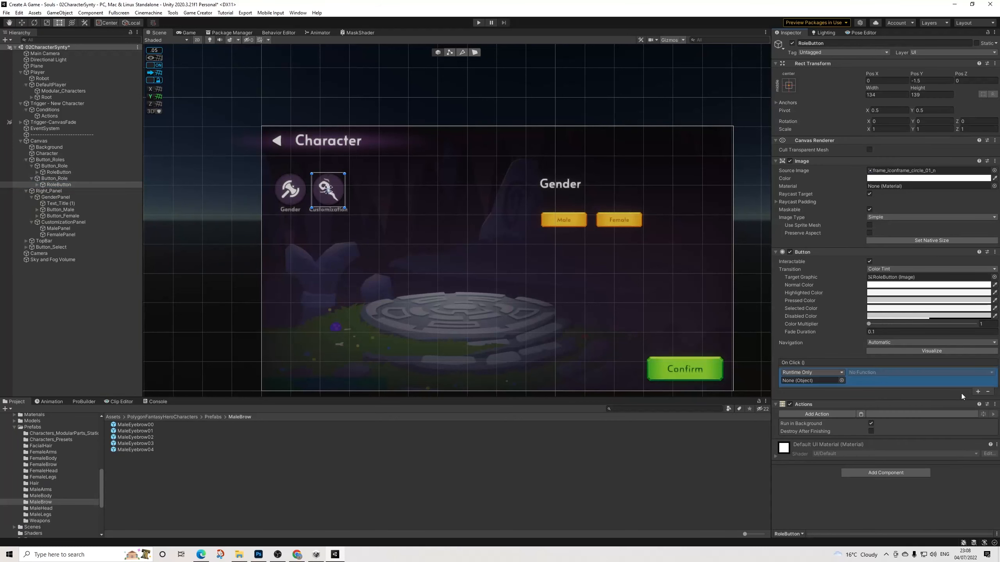
left_click_drag(798, 404, 810, 380)
left_click(874, 372)
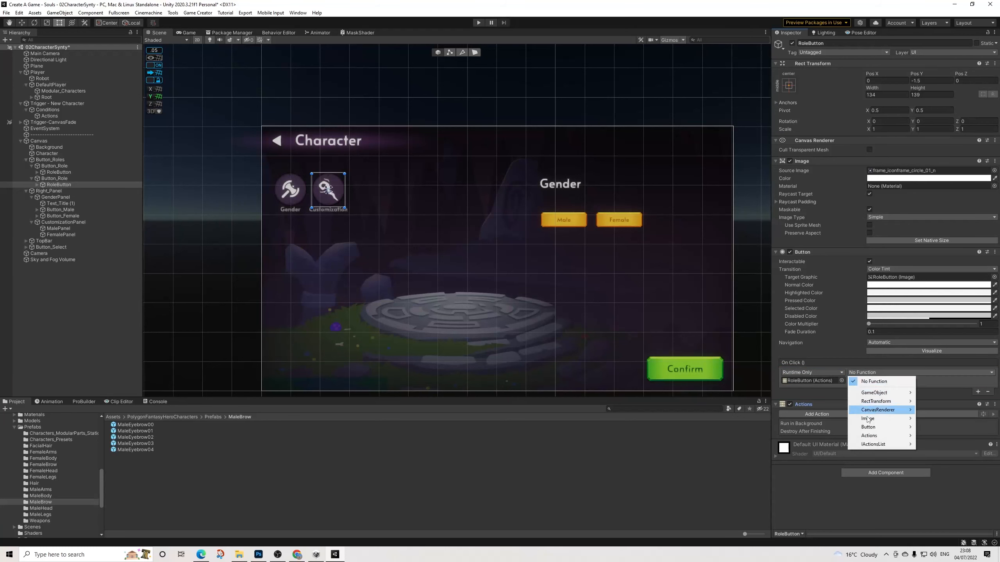
mouse_move(878, 436)
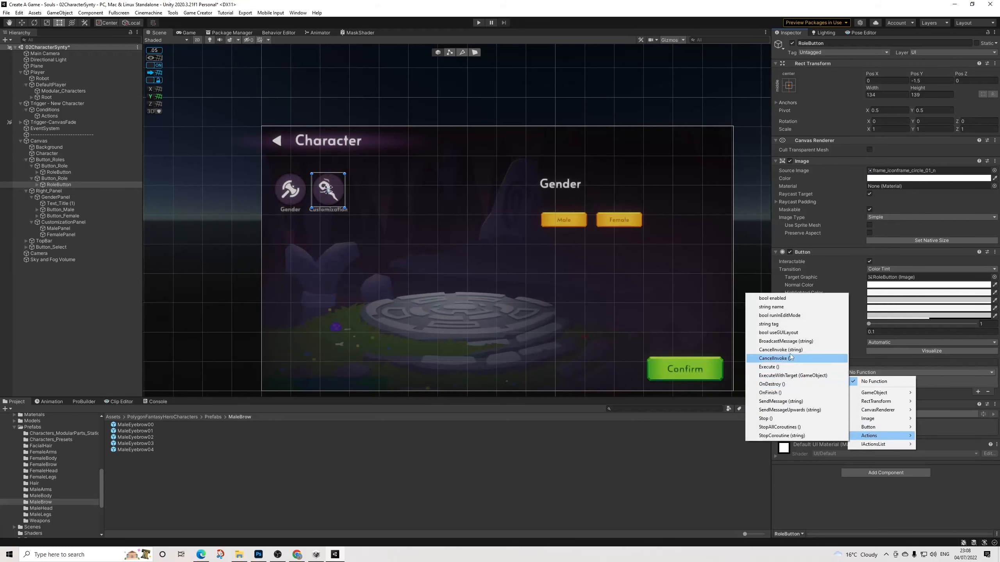
left_click(772, 367)
Step: Paste the copied Change CanvasGroup action into the Customization RoleButton's list, duplicate it, and target GenderPanel with the first one
left_click(861, 414)
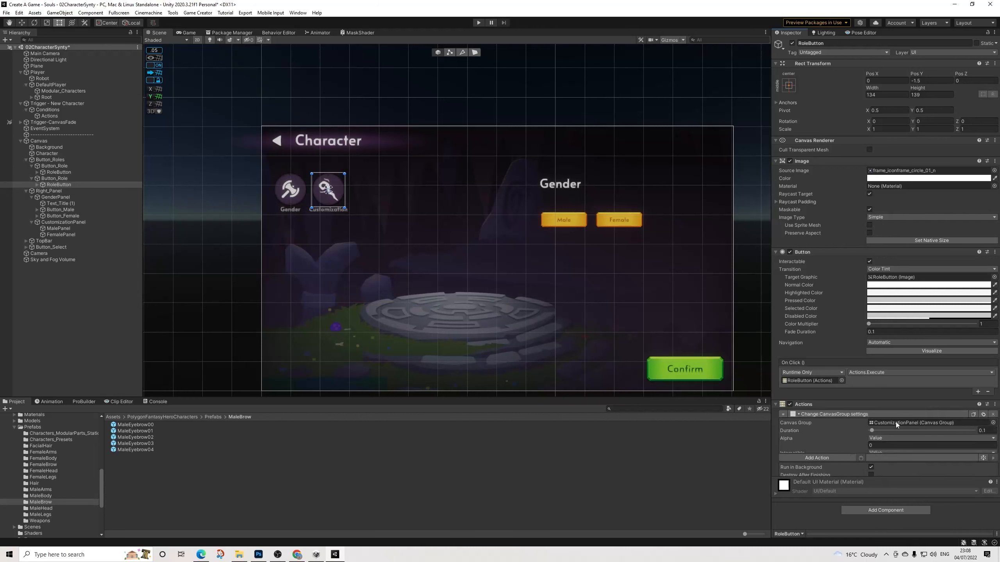
left_click(978, 415)
scroll(946, 423, "down", 3)
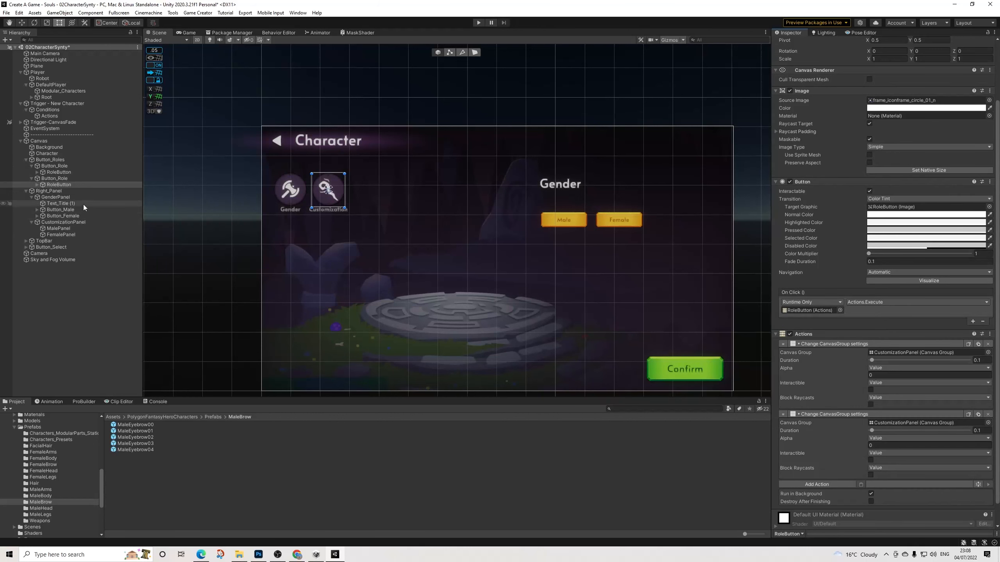
left_click_drag(58, 198, 903, 363)
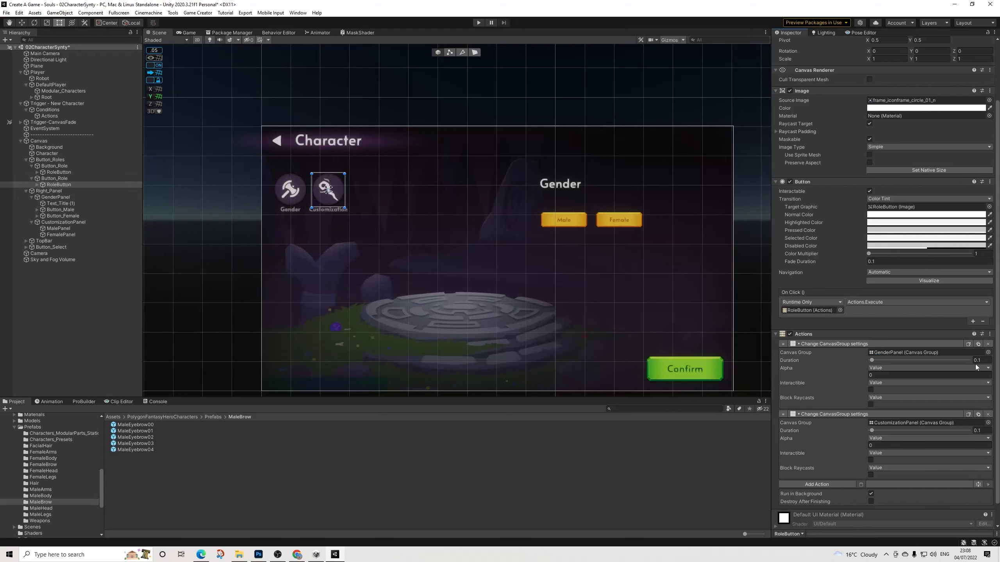
Step: Set the second action, for CustomizationPanel, to alpha 1 with Interactable and Block Raycasts on, and compare both RoleButtons' action lists
left_click(893, 446)
type("1")
left_click(870, 460)
left_click(870, 475)
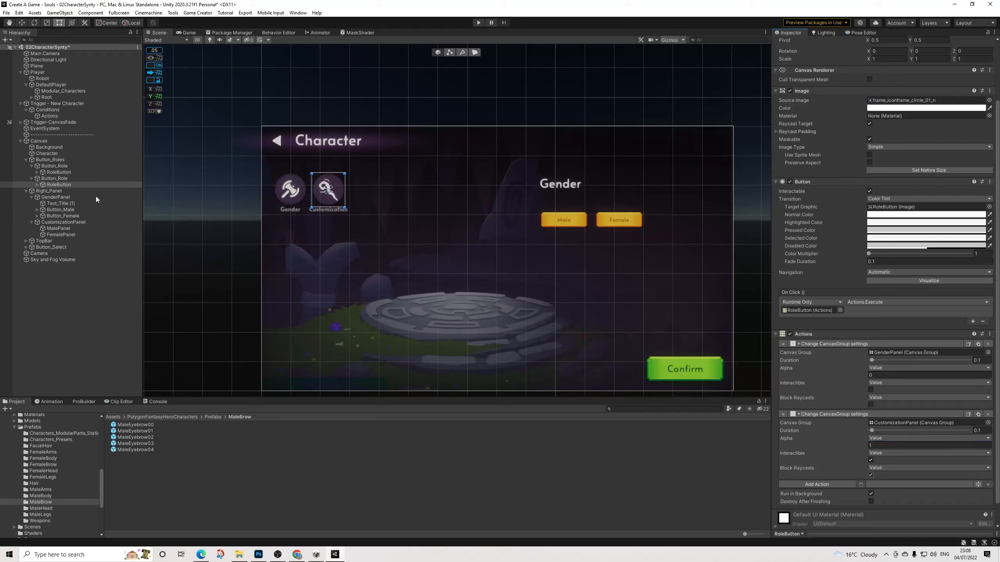
left_click(59, 172)
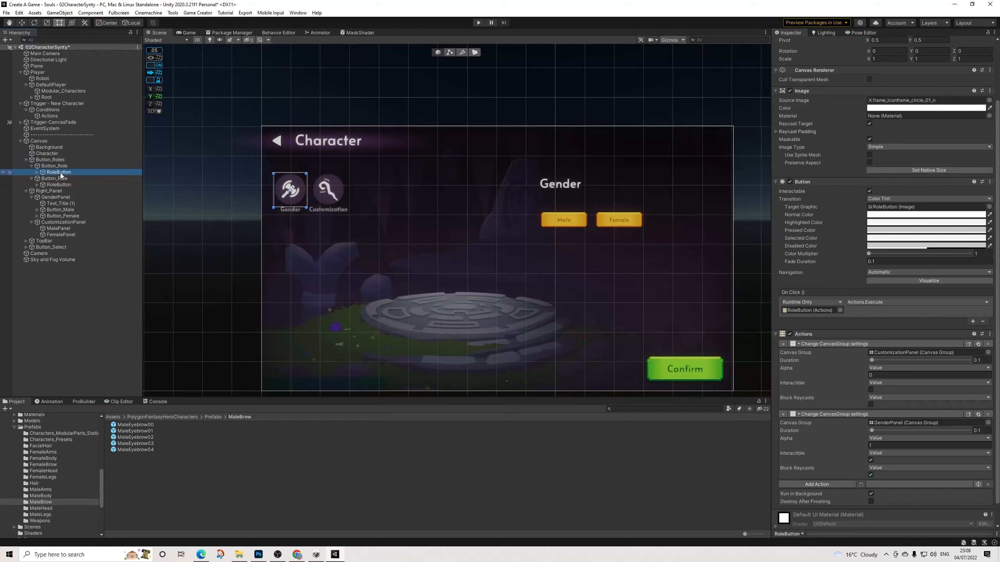
left_click(55, 185)
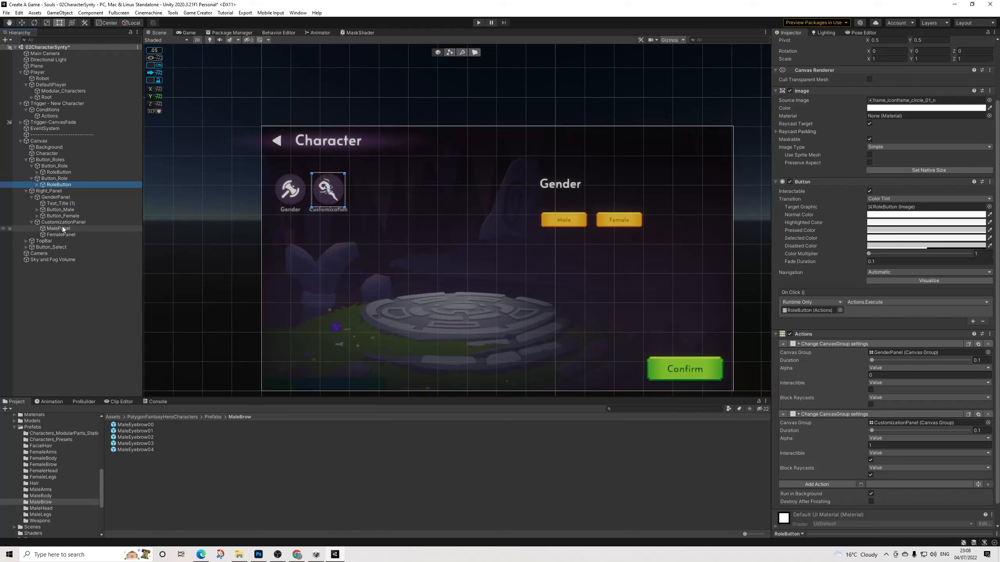
Step: Hide GenderPanel by setting its Canvas Group alpha to 0 and turning off Interactable and Blocks Raycasts, and collapse it in the hierarchy
left_click(60, 198)
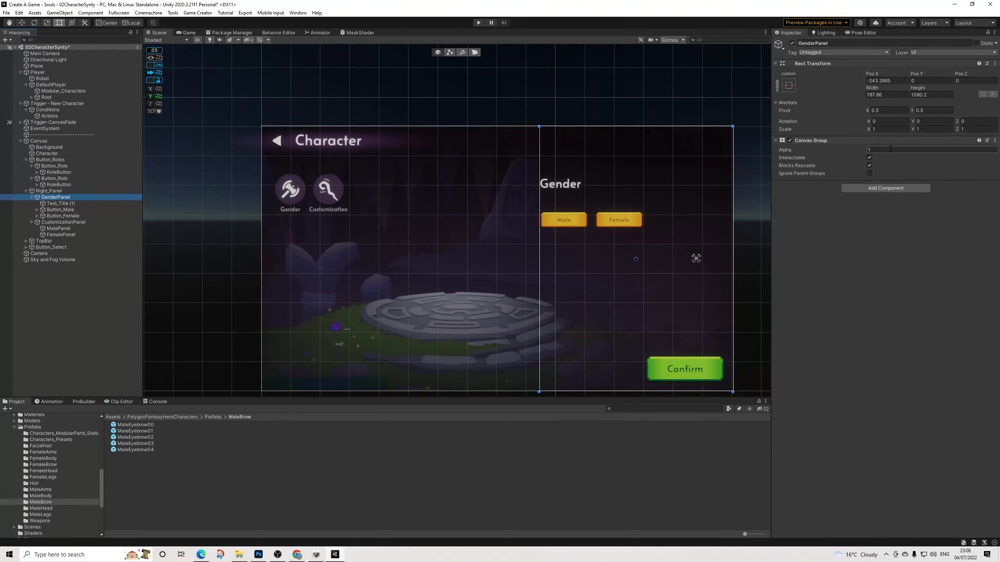
left_click(869, 158)
left_click(869, 166)
left_click(884, 149)
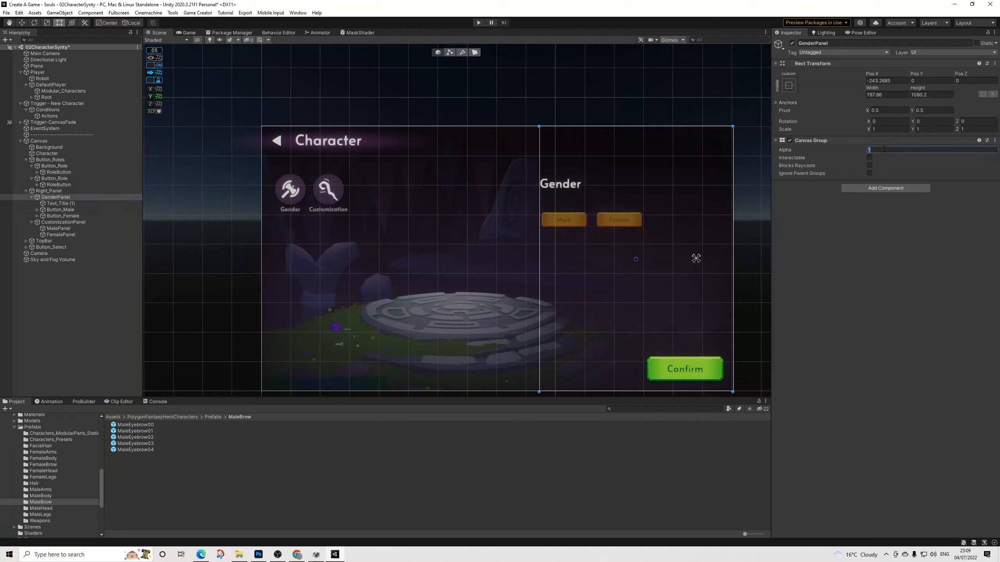
type("0")
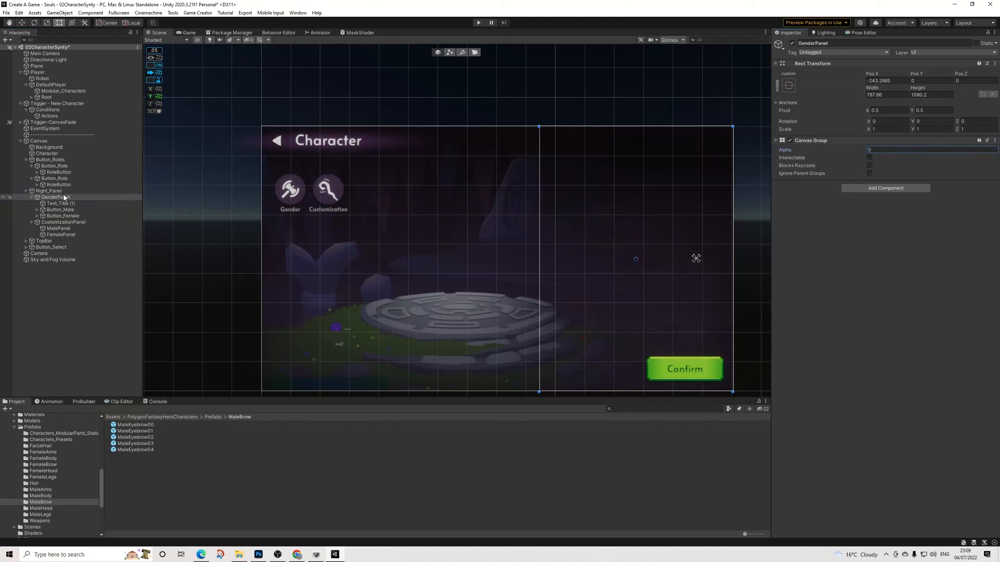
left_click(32, 198)
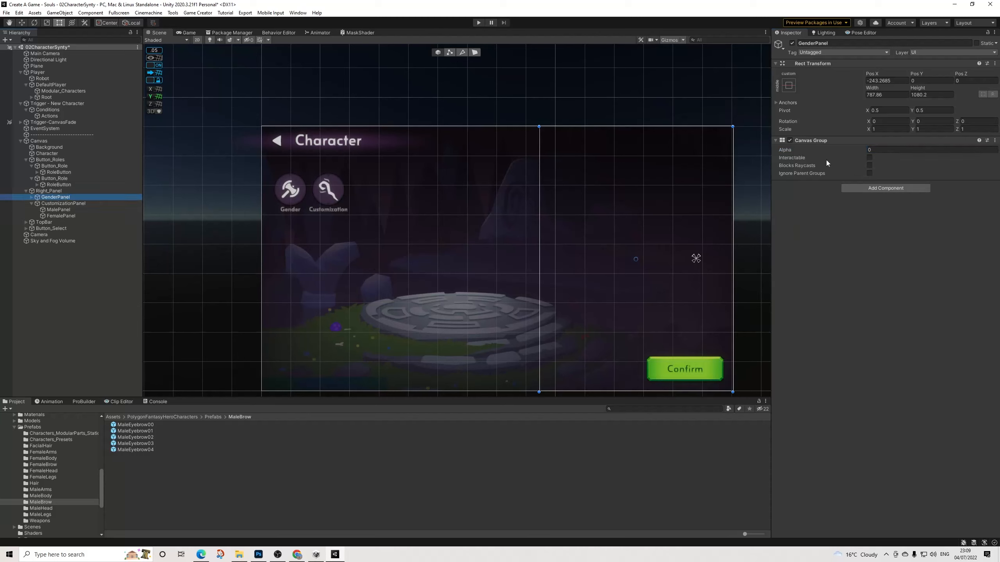
Step: Check CustomizationPanel's Canvas Group settings and its outline on the canvas, and save the scene
left_click(61, 204)
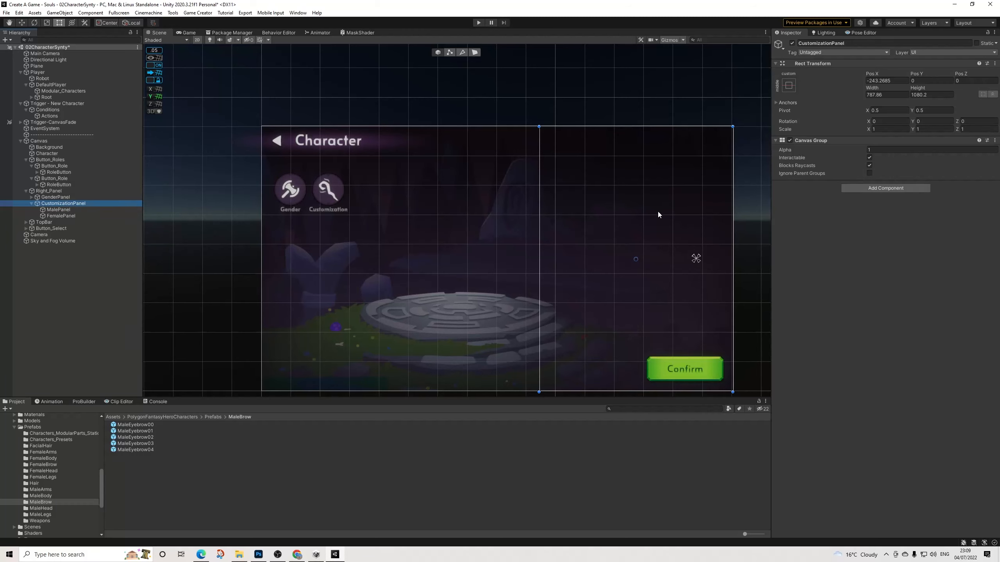
middle_click_drag(665, 259, 576, 252)
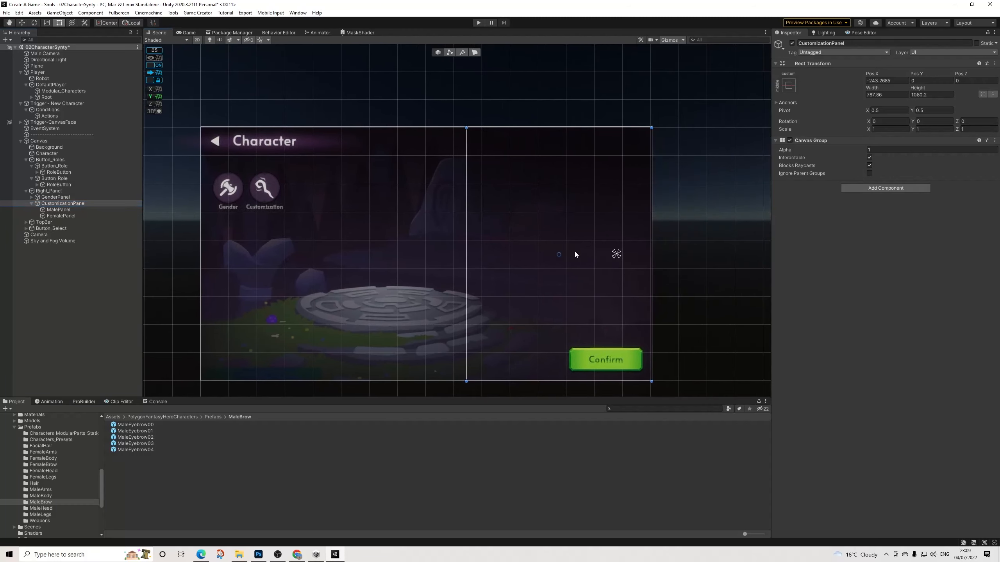
scroll(543, 251, "up", 1)
scroll(543, 252, "up", 1)
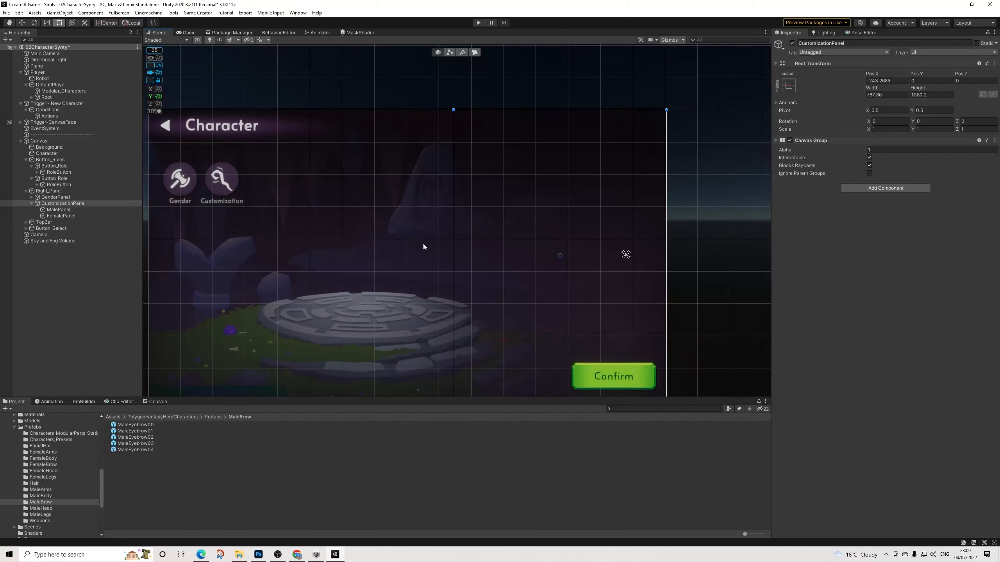
scroll(429, 242, "down", 1)
middle_click_drag(419, 250, 468, 237)
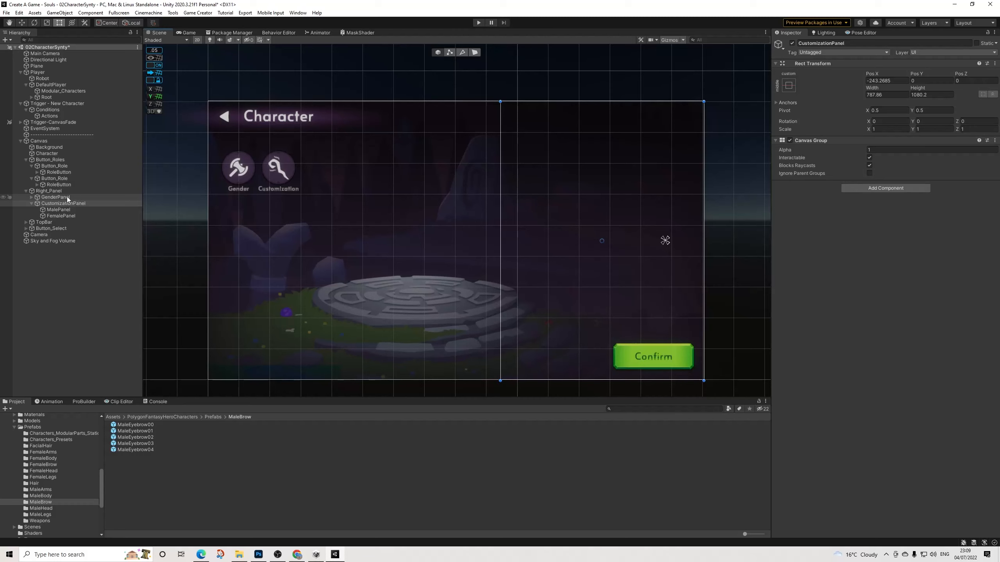
left_click(7, 12)
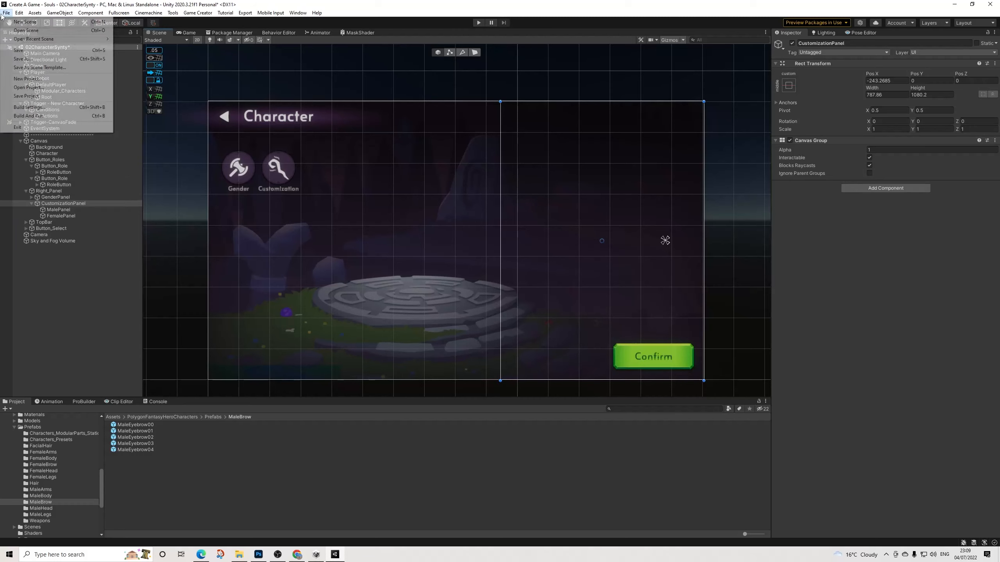
left_click(18, 50)
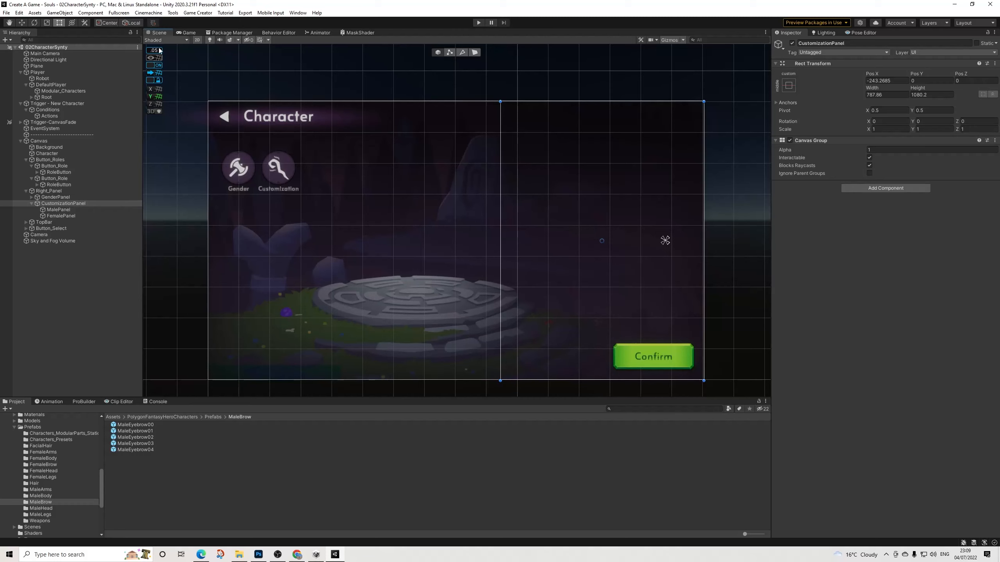
Step: Collapse the Canvas in the hierarchy, compare the Camera's Scene and Game views, and frame the Camera in 3D with the Move tool active
left_click(21, 140)
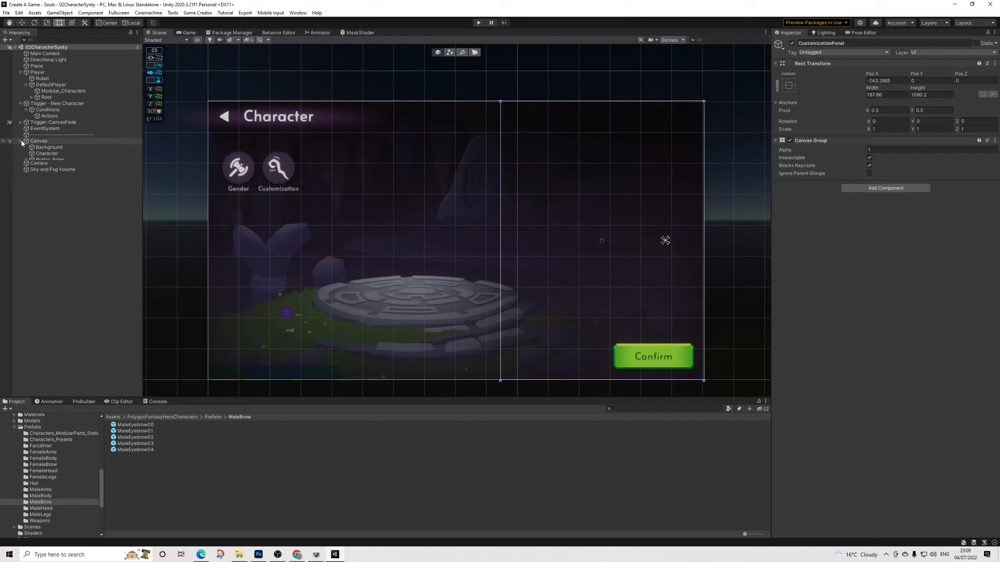
left_click(35, 147)
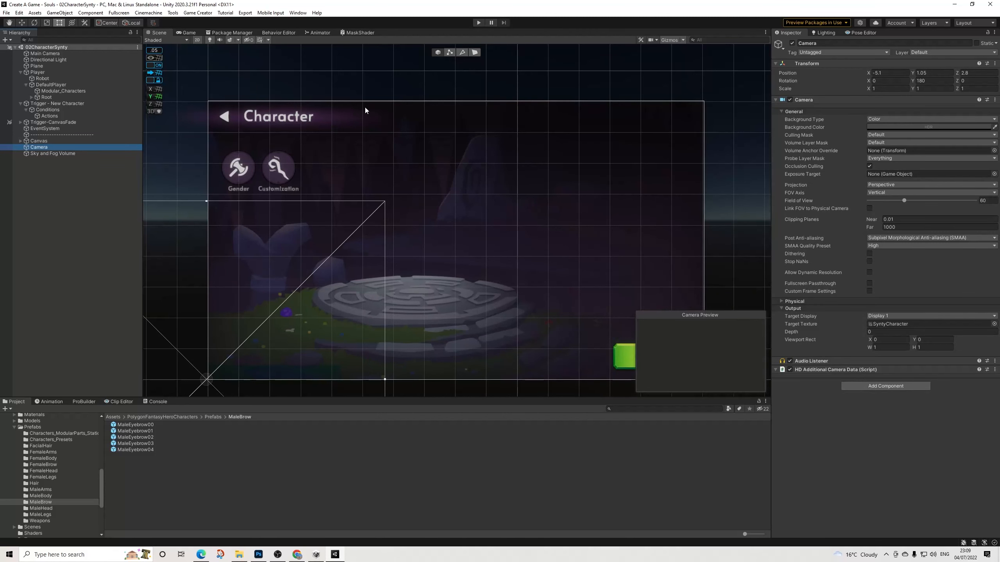
left_click(189, 33)
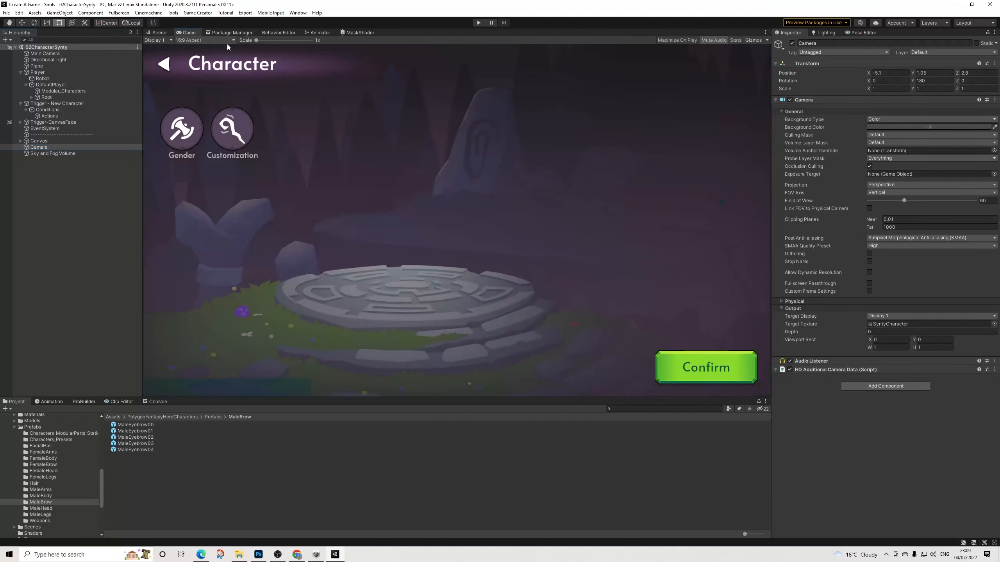
left_click(159, 33)
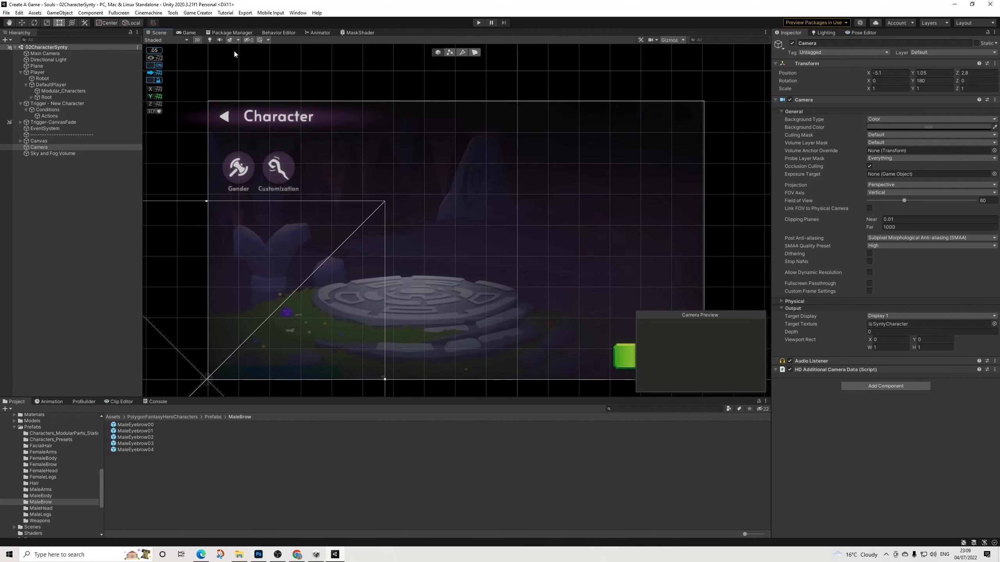
key("w")
left_click(197, 40)
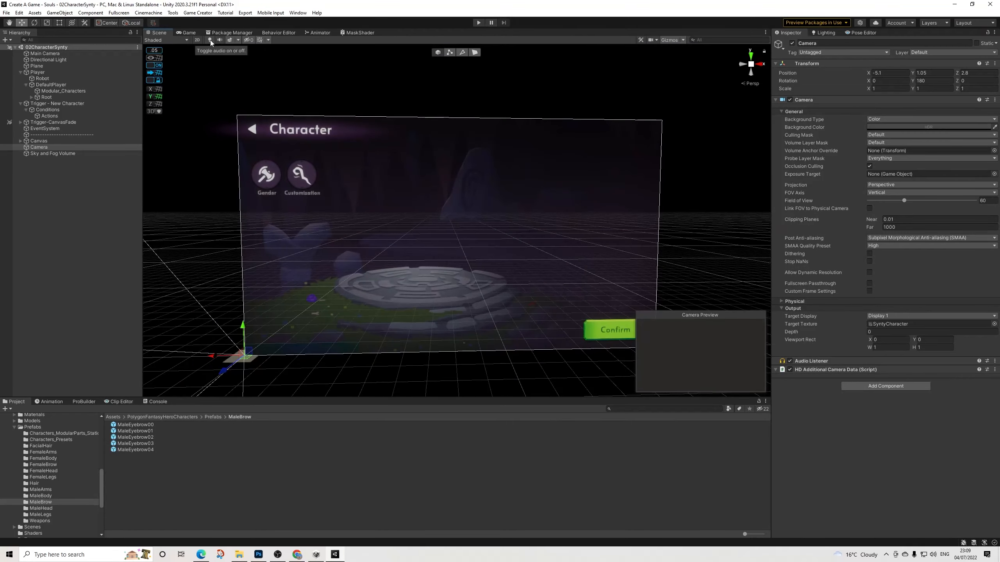
key("f")
left_click_drag(441, 200, 733, 237, "alt")
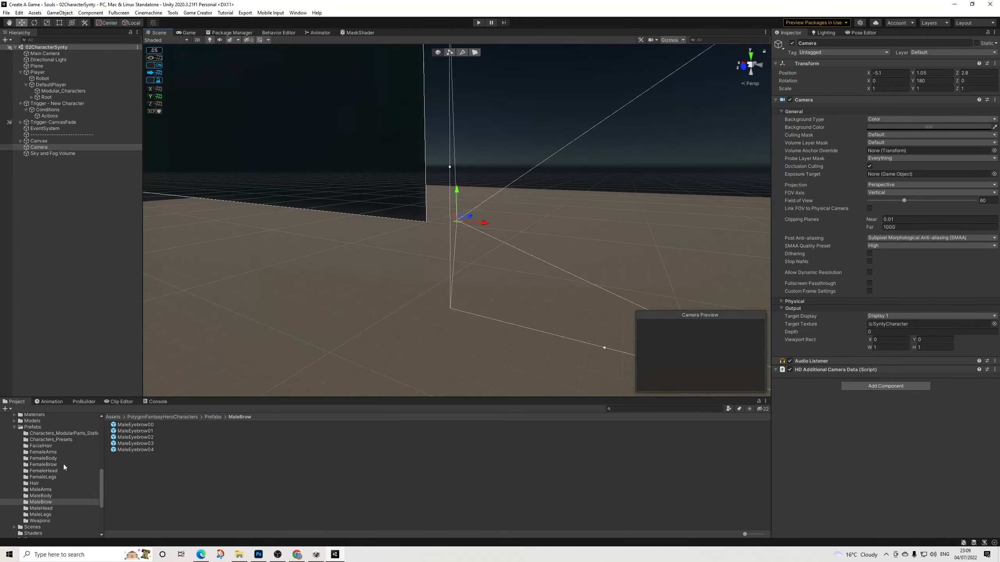
Step: Add the Chr_FantasyHero_Preset_1 prefab to the scene, set its X position to -5, and check it in the Camera preview
left_click(52, 439)
left_click_drag(145, 424, 43, 181)
left_click(885, 80)
type("-5")
left_click(38, 147)
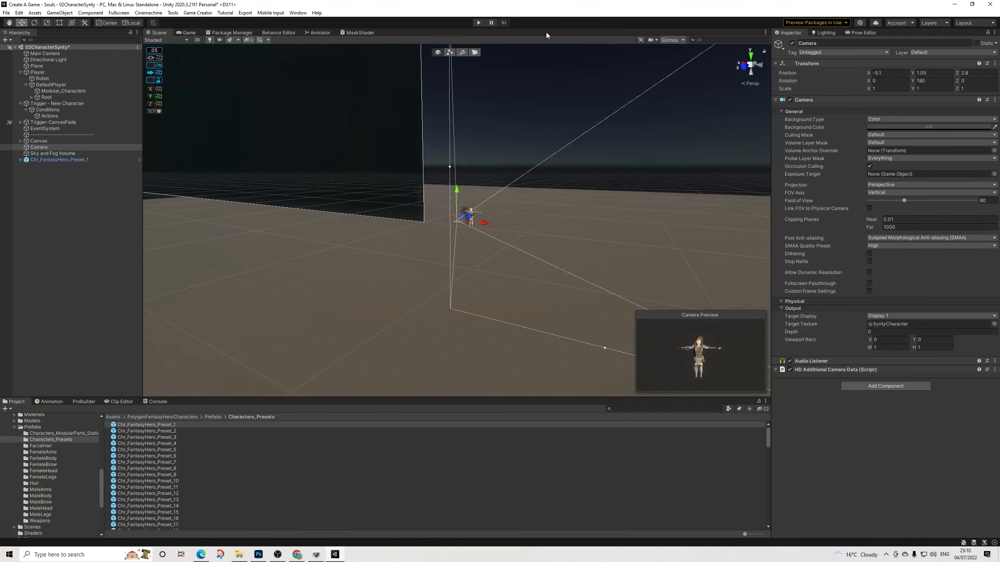
scroll(534, 56, "up", 5)
middle_click_drag(586, 155, 523, 176)
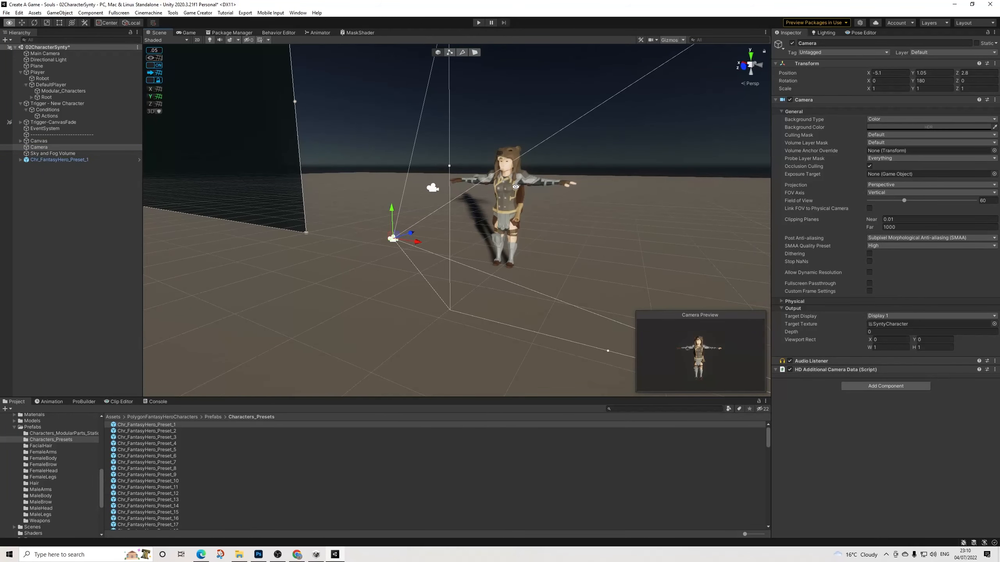
left_click_drag(523, 175, 560, 189, "alt")
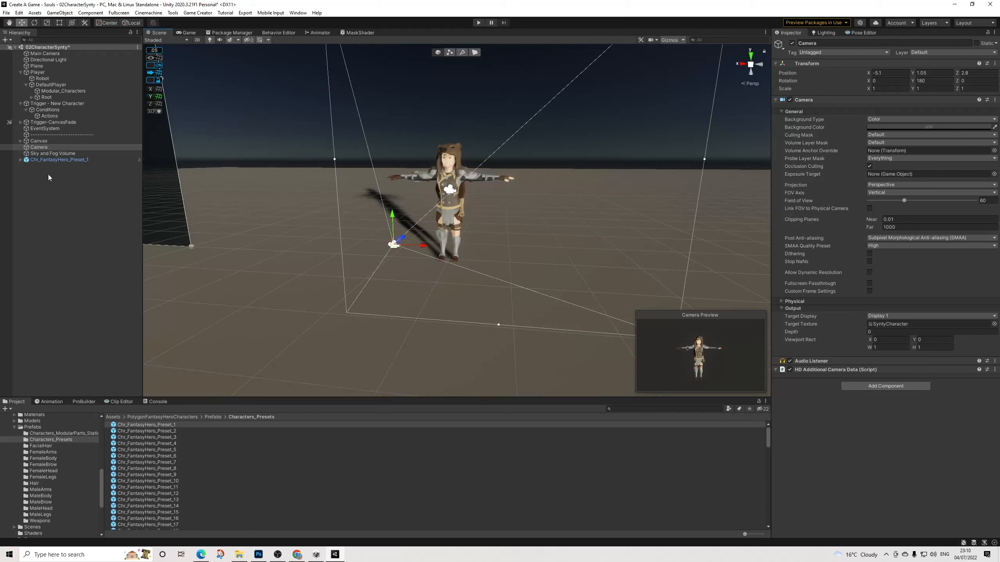
Step: Create an empty parent object for the Camera and compare the parent's and the Camera's transforms
right_click(39, 147)
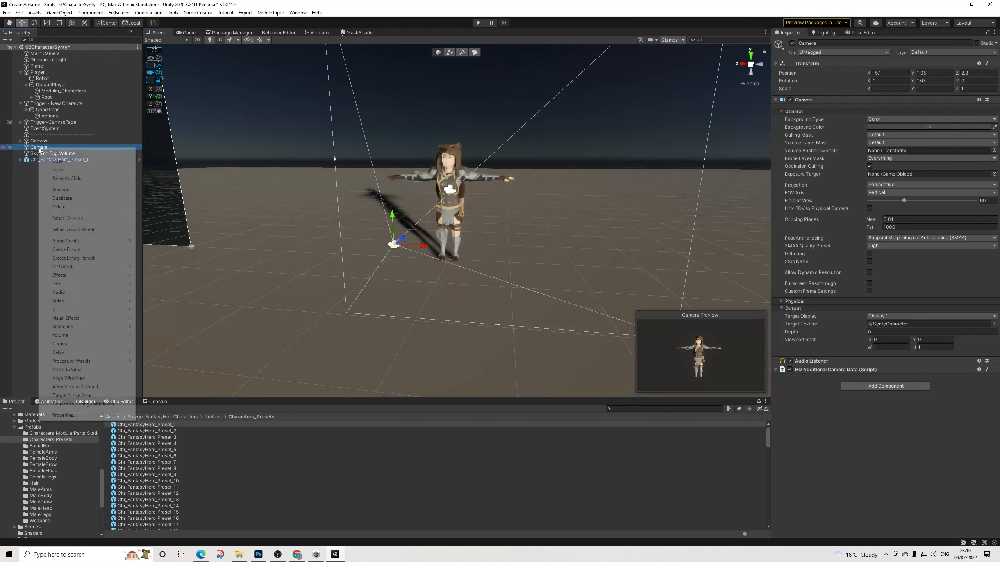
left_click(82, 258)
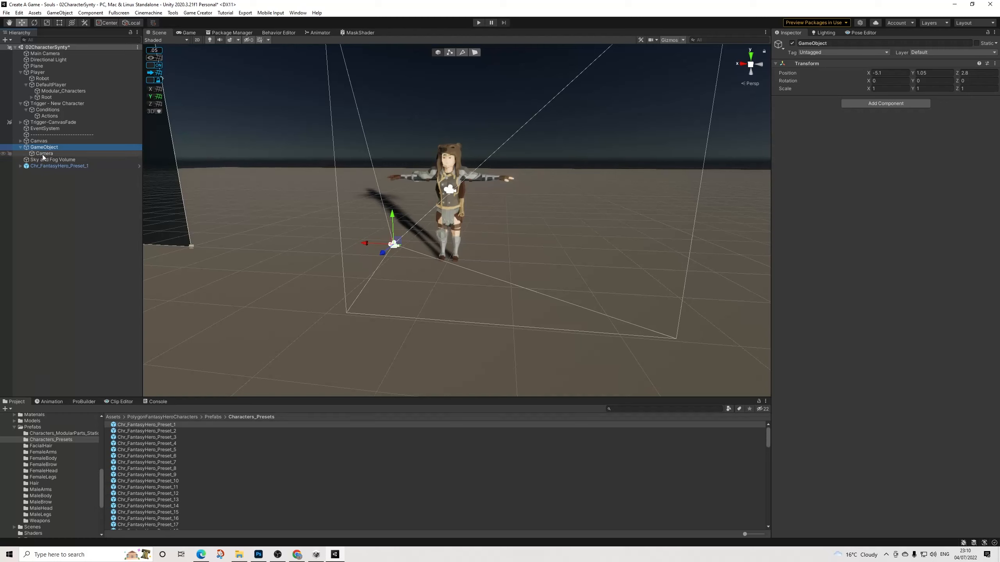
mouse_move(44, 156)
left_mouse_down()
mouse_move(43, 145)
mouse_move(48, 156)
left_mouse_up()
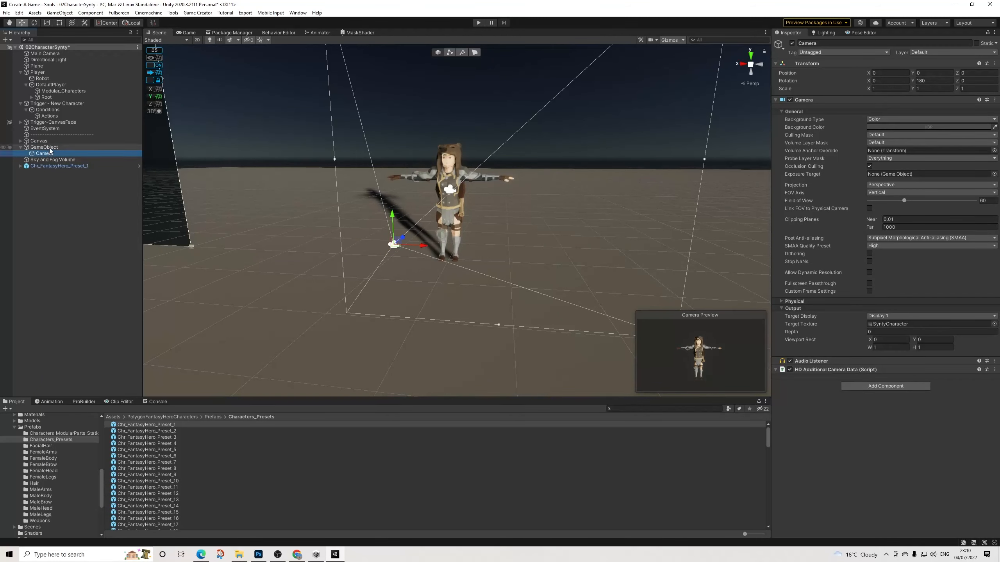
left_click(50, 148)
left_click(51, 155)
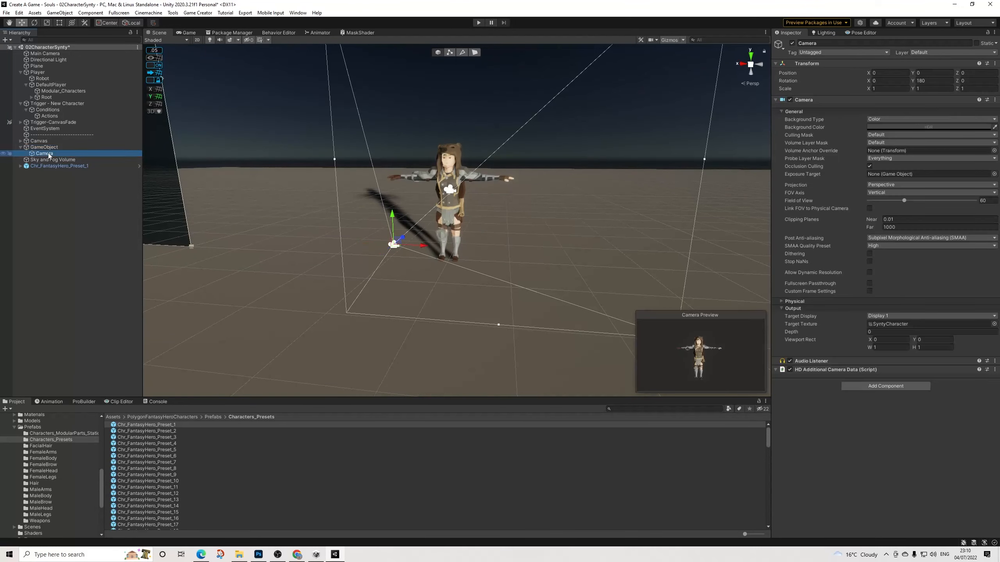
left_click_drag(51, 156, 44, 153)
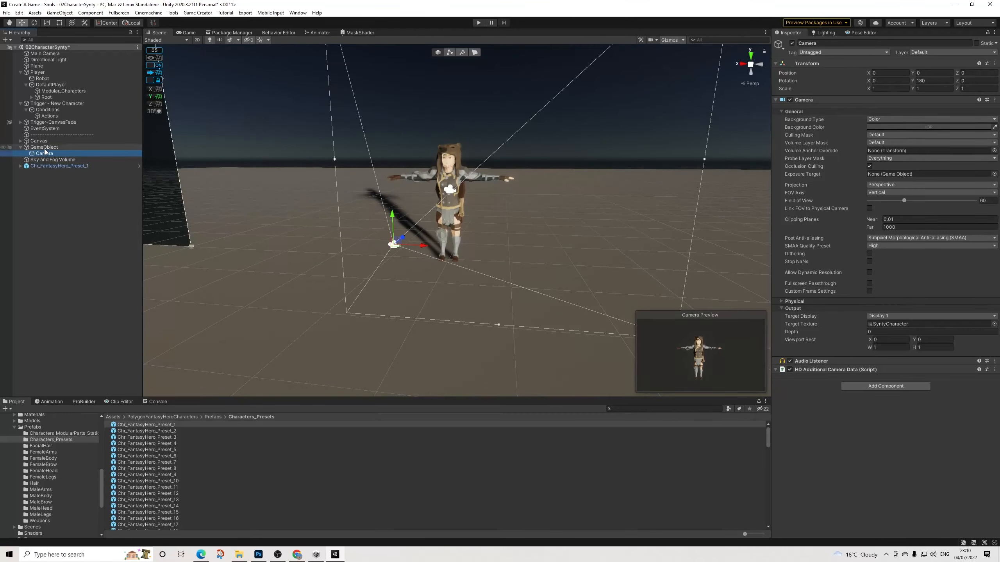
Step: Set the empty parent's Y rotation to 180 and the Camera's to 0, and move the Camera back out of the parent
left_click(44, 149)
left_click(934, 81)
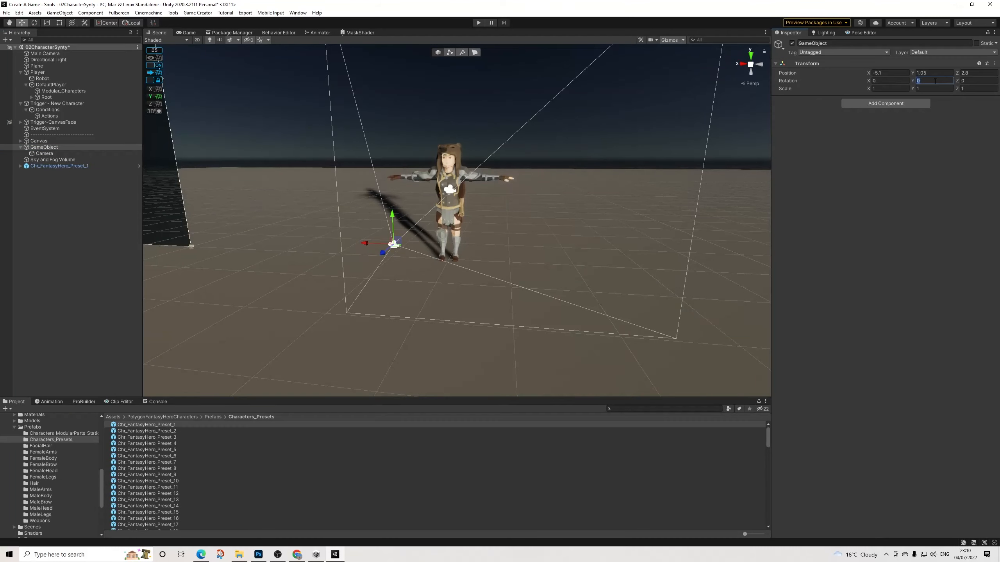
type("180")
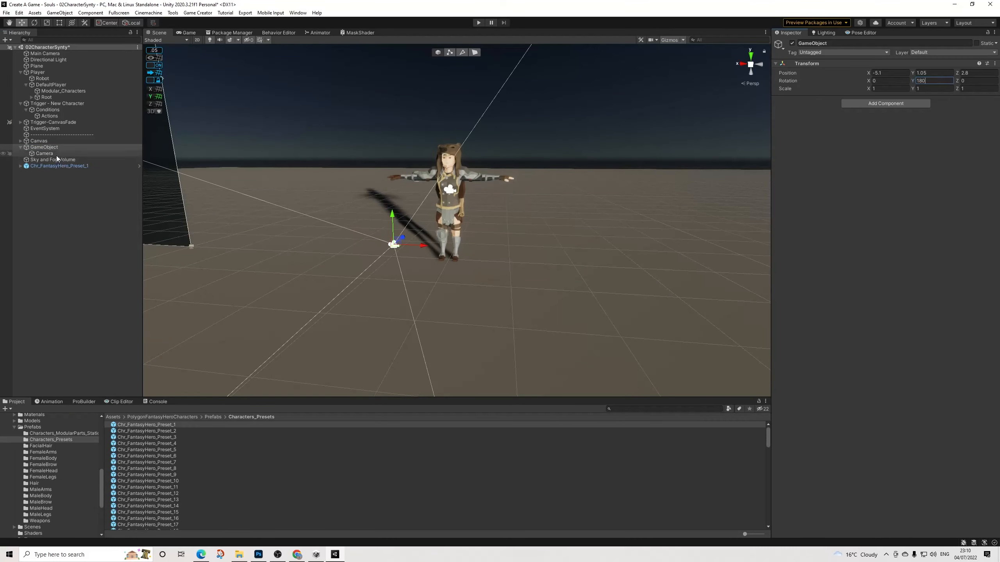
left_click(55, 154)
left_click(944, 80)
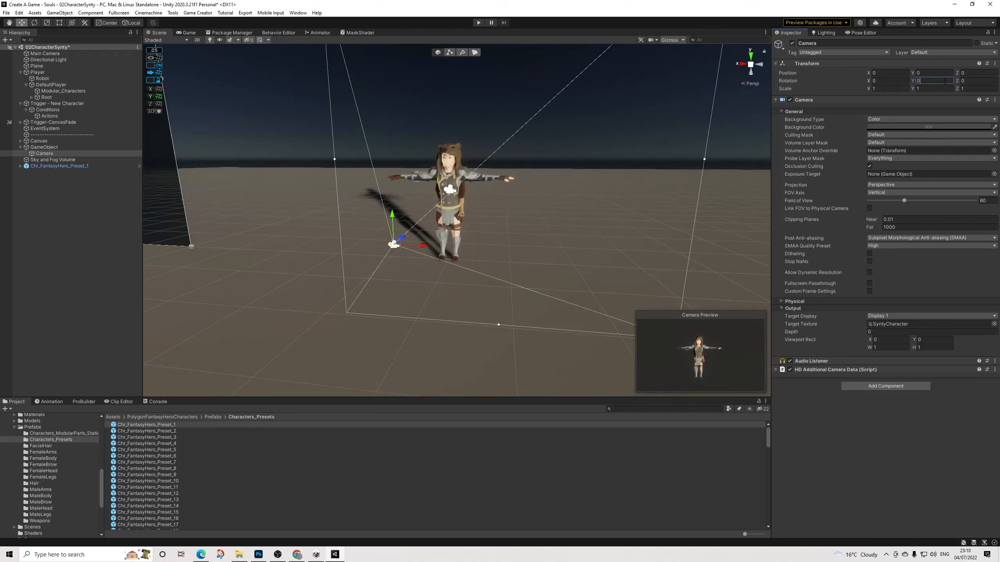
left_click_drag(44, 153, 52, 158)
left_click(53, 154)
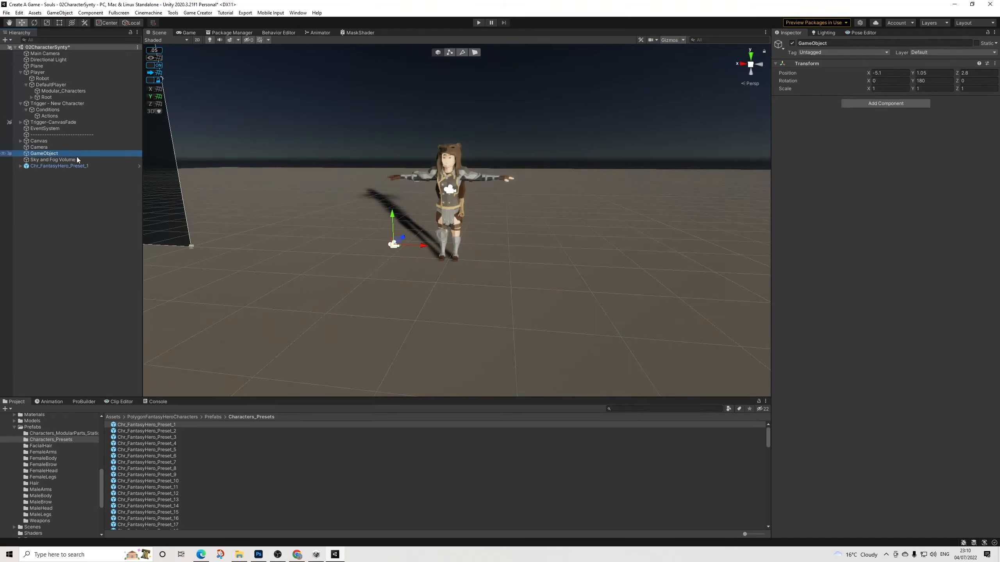
Step: Move the Camera closer to the character at Y 1.3, Z 1.3, and capture its Transform values with Snip & Sketch
left_click(41, 147)
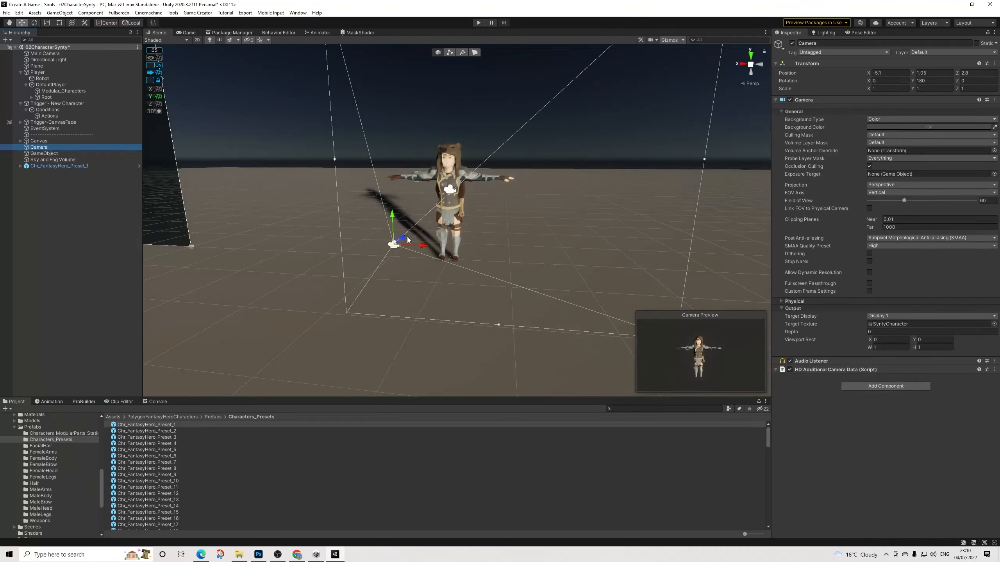
left_click_drag(408, 239, 449, 161)
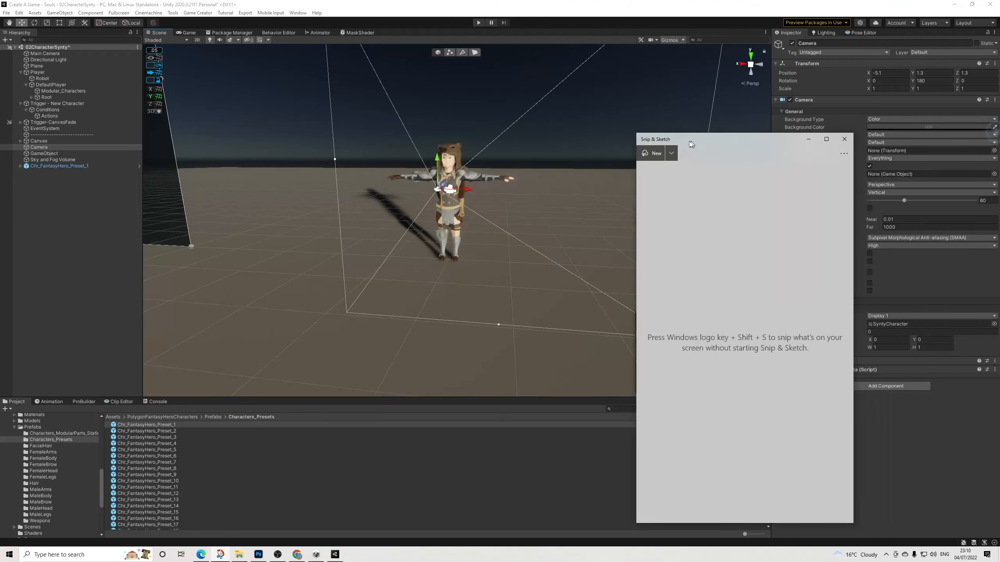
left_click(646, 153)
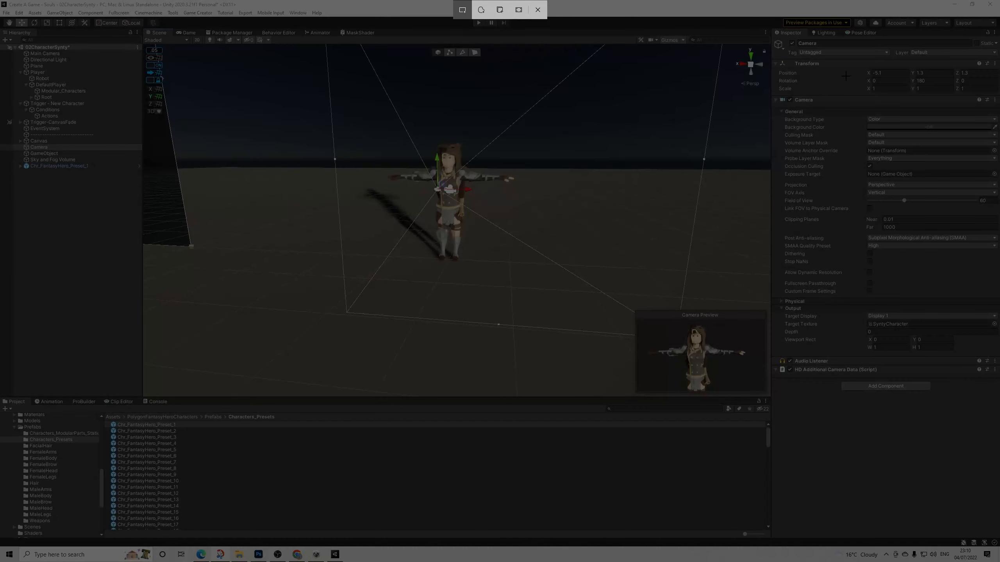
left_click_drag(855, 64, 997, 98)
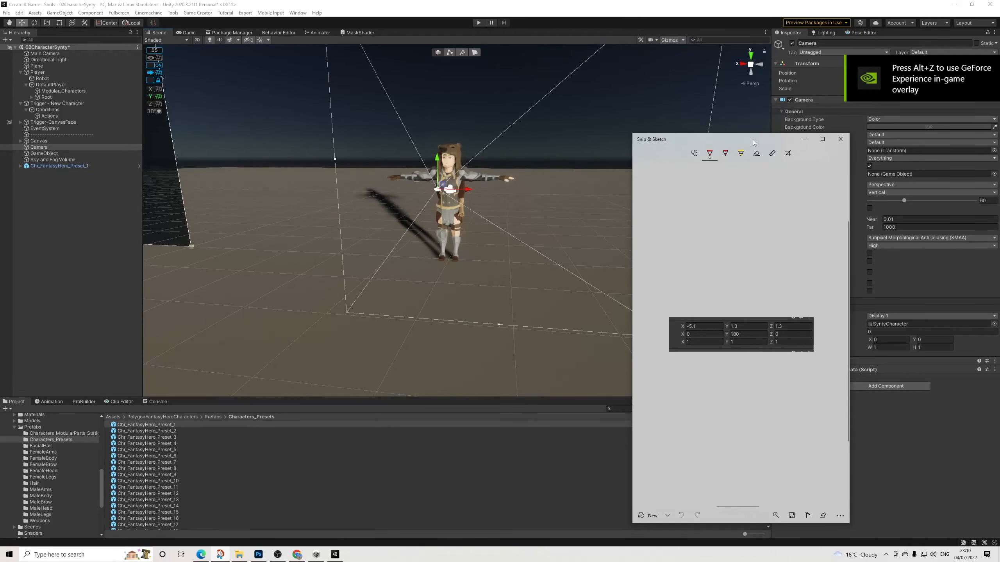
mouse_move(743, 138)
left_mouse_down()
mouse_move(722, 135)
mouse_move(999, 151)
left_mouse_up()
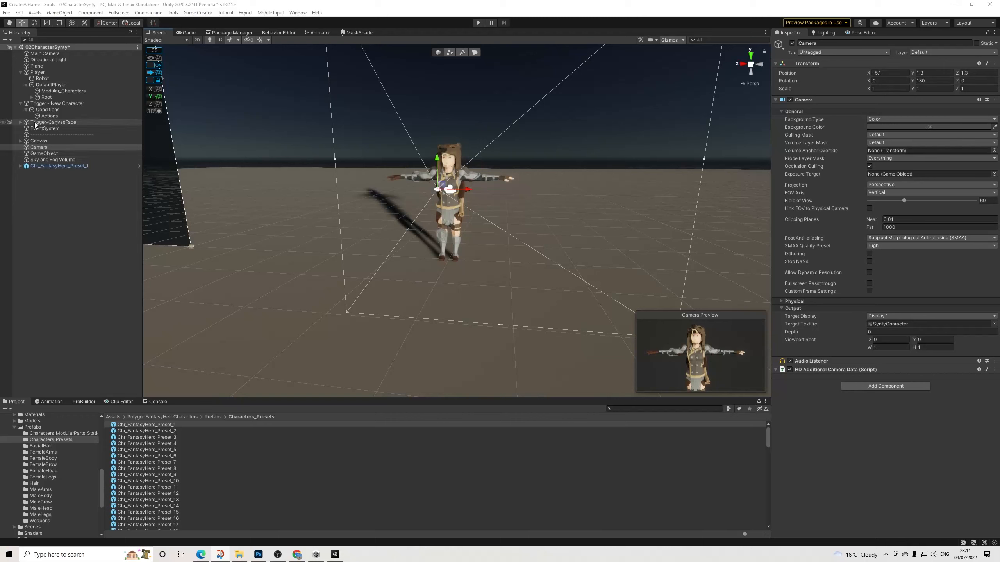
Step: Add a Transform Move action to the actions on the Customization icon's RoleButton
left_click(20, 141)
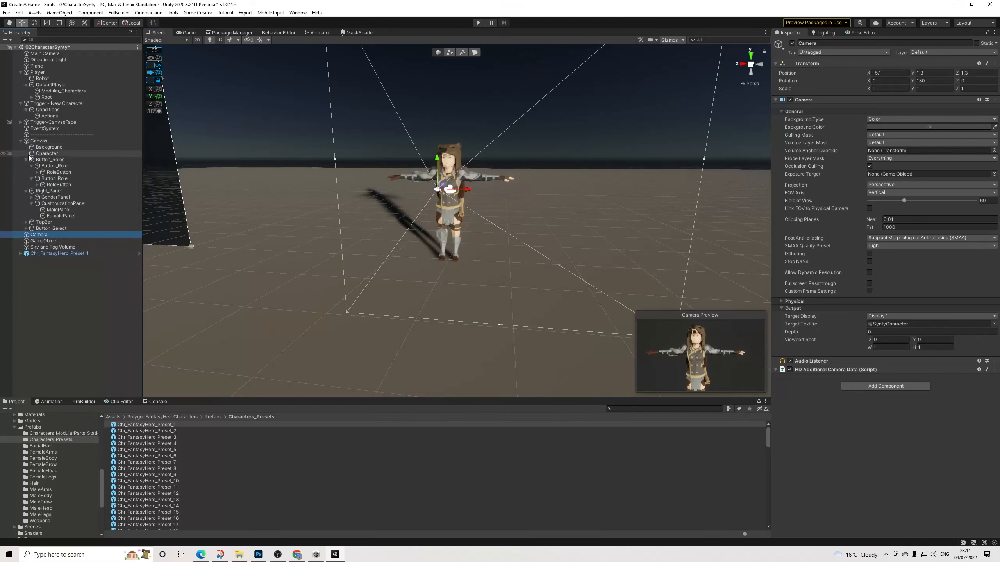
left_click(56, 185)
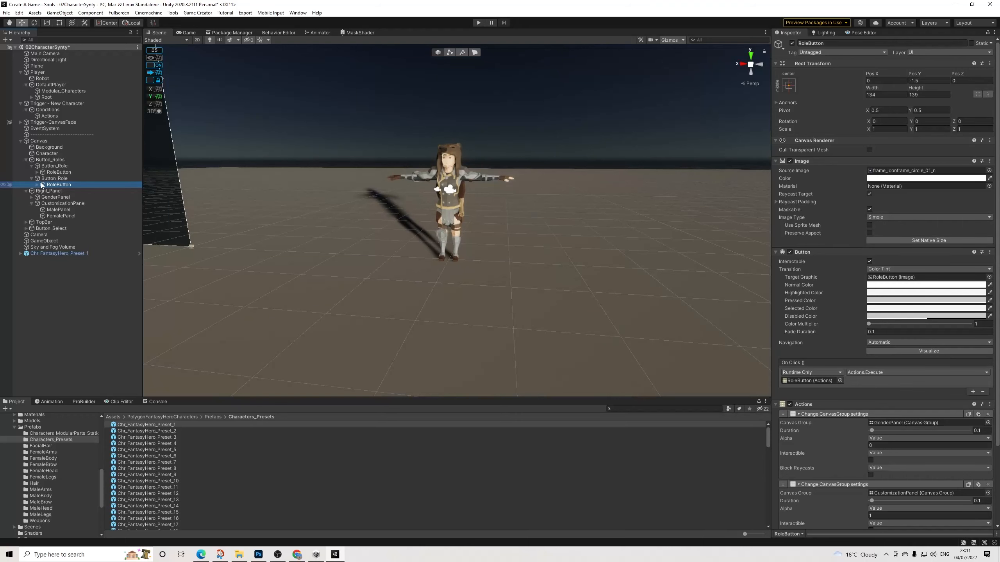
scroll(849, 445, "down", 3)
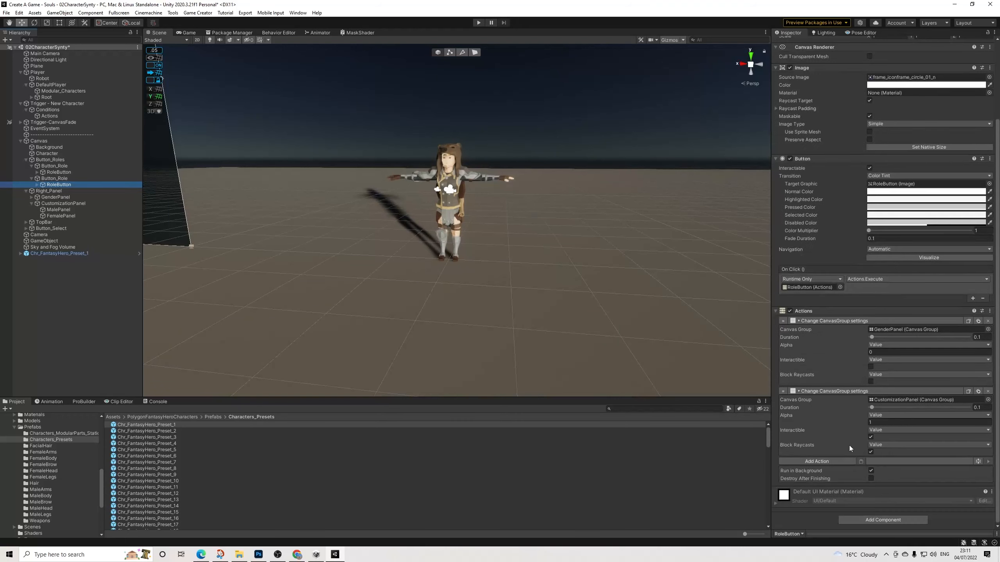
left_click(834, 461)
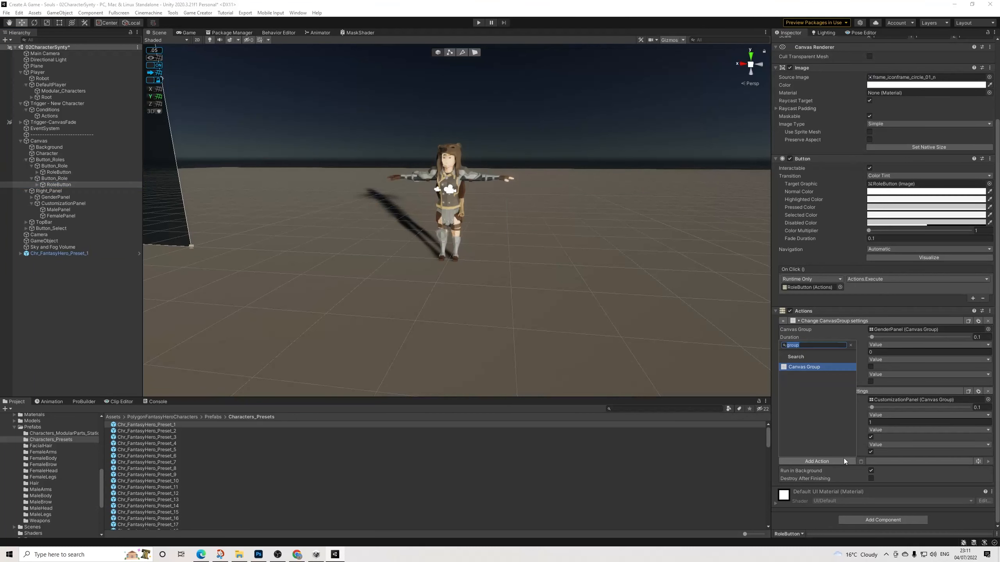
type("trans")
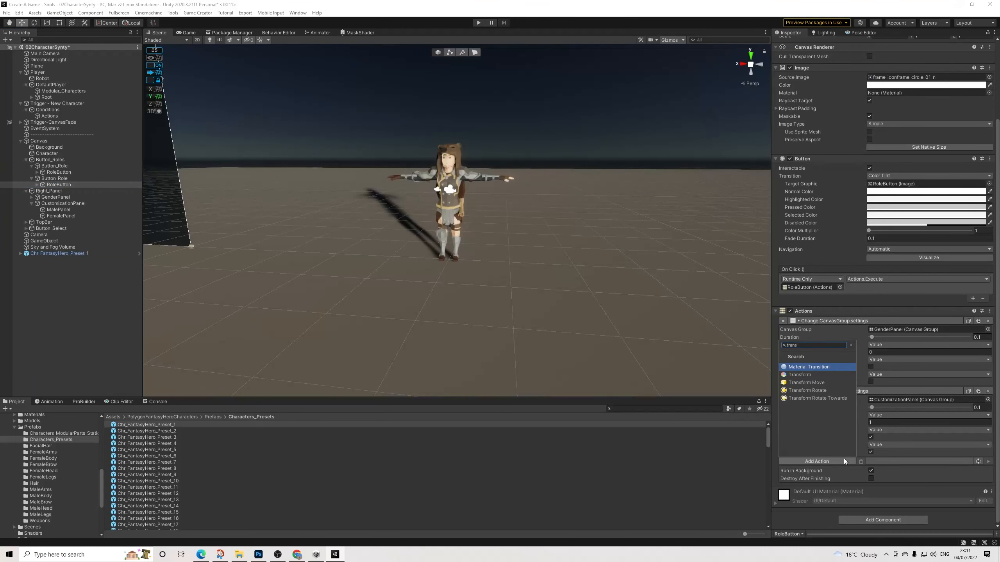
key("Down")
key("Down")
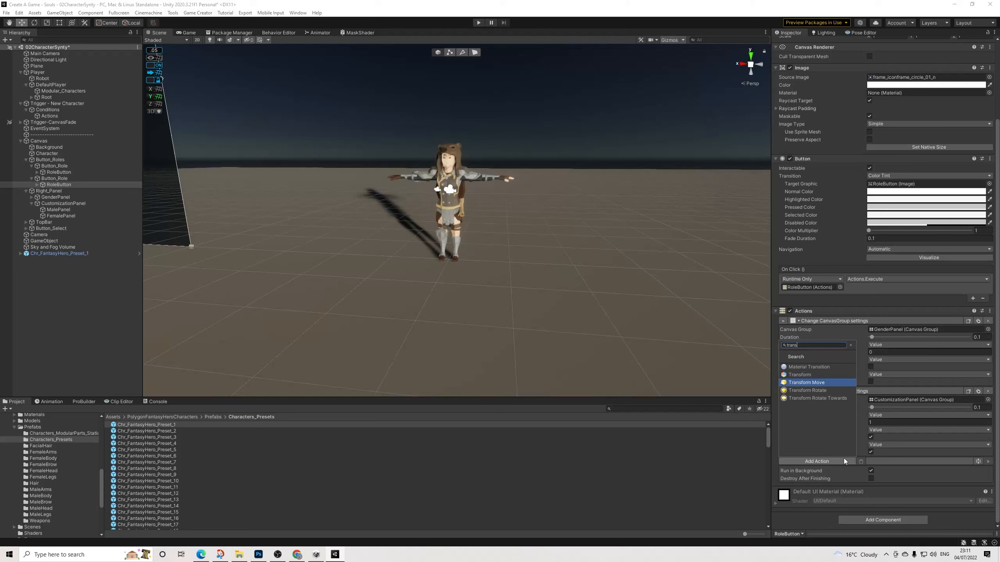
key("Return")
Step: Make the move action target the Camera game object and turn off its Rotate option
left_click(901, 469)
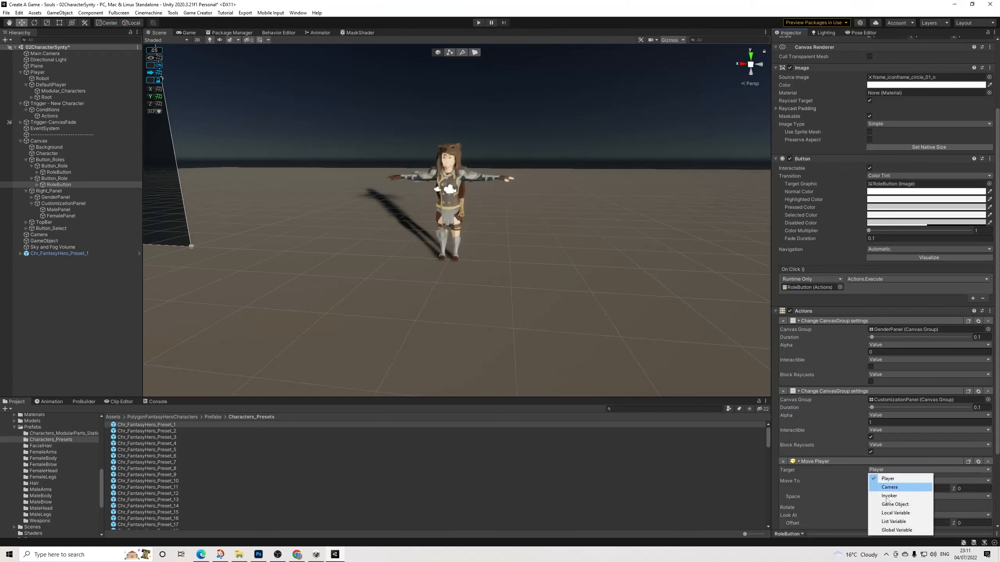
left_click(889, 506)
left_click_drag(41, 235, 902, 481)
scroll(902, 481, "down", 5)
left_click(870, 410)
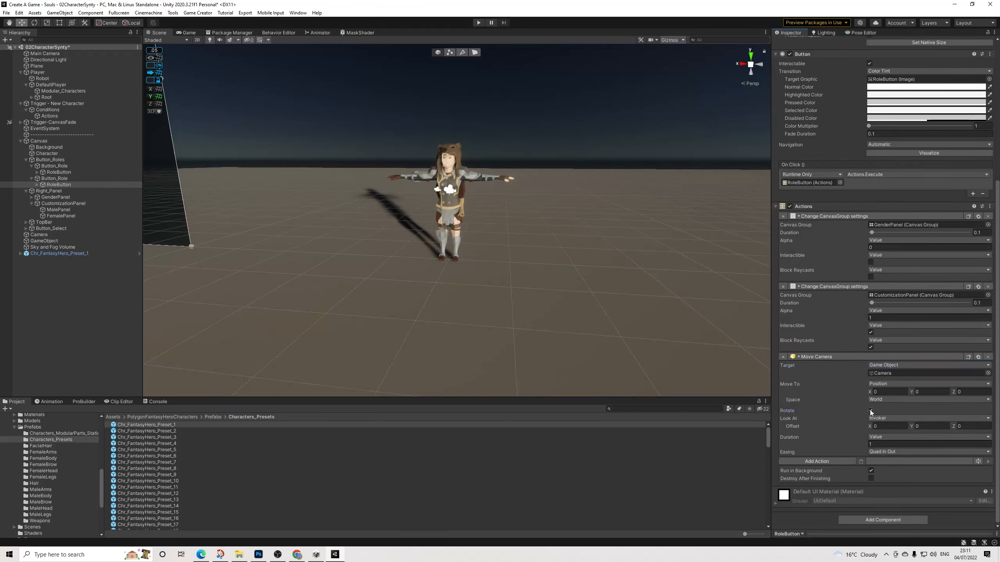
Step: Set the camera move to position X -5.1, Y 1.3, Z 1.3, with Linear easing and a duration of 0.5
left_click(882, 451)
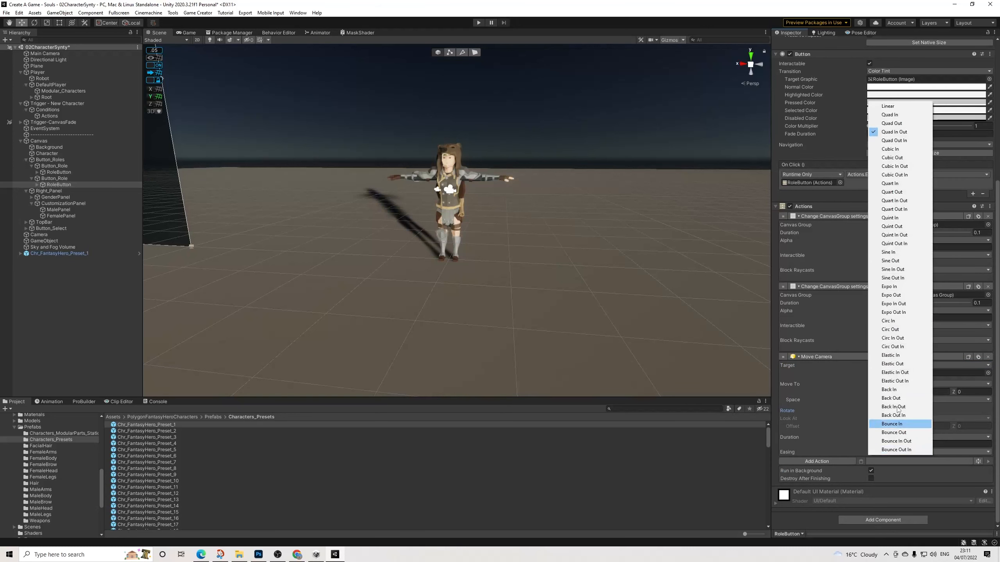
left_click(890, 105)
left_click(892, 445)
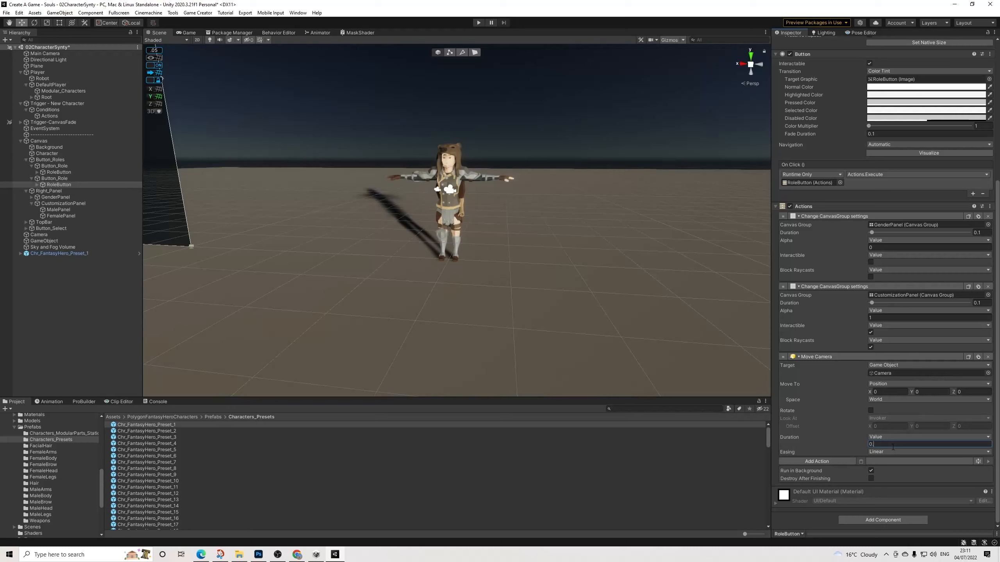
left_click(890, 392)
key("Tab")
type("1.3")
key("Tab")
Step: Copy the Move Camera action to the Gender icon's RoleButton and capture the empty GameObject's Transform values with a screen snip
left_click(59, 172)
left_click(860, 462)
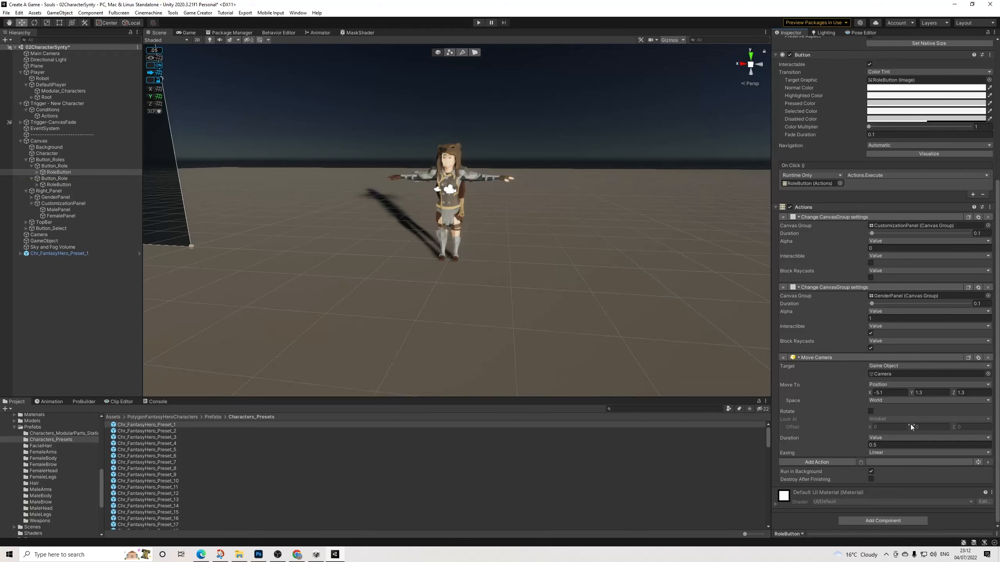
left_click(44, 240)
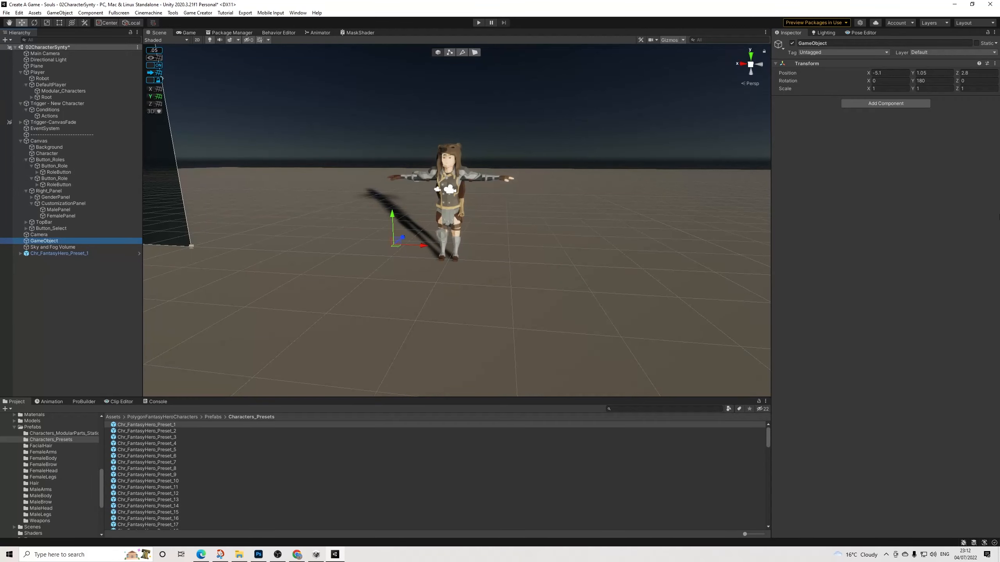
key("super+shift+s")
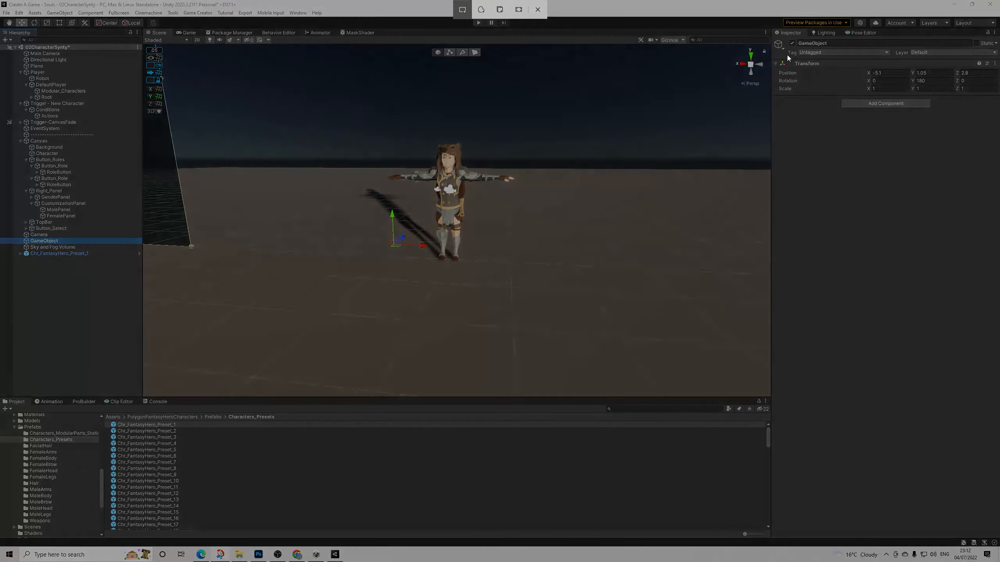
left_click_drag(774, 54, 999, 120)
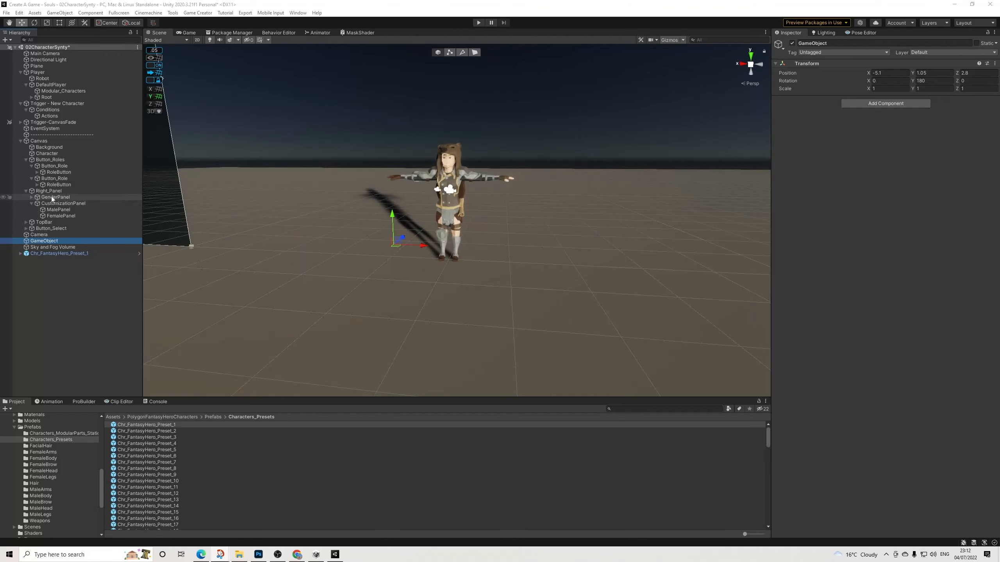
Step: Set the Gender RoleButton's Move Camera position to Y 1.05 and Z 2.8
left_click(58, 172)
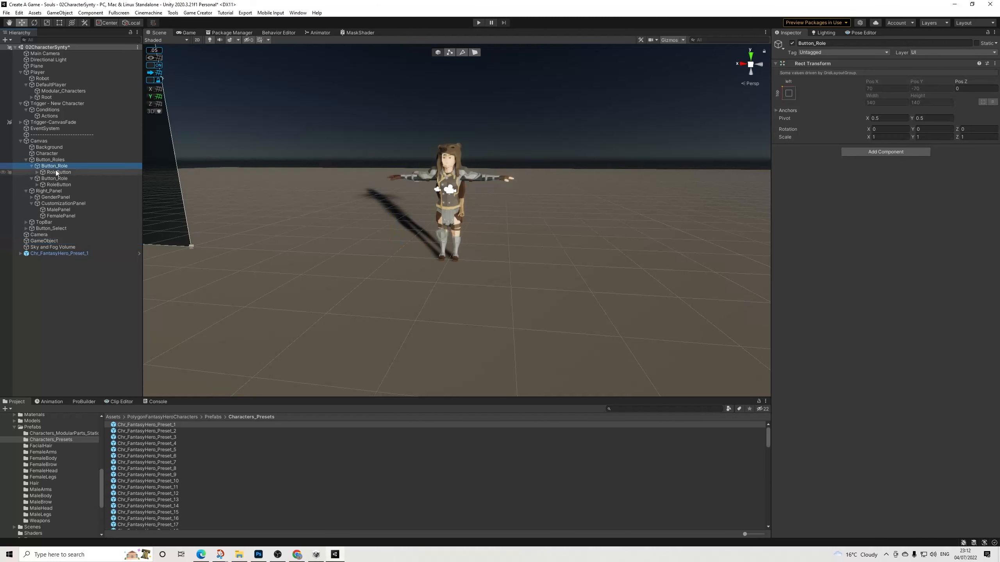
scroll(901, 372, "down", 5)
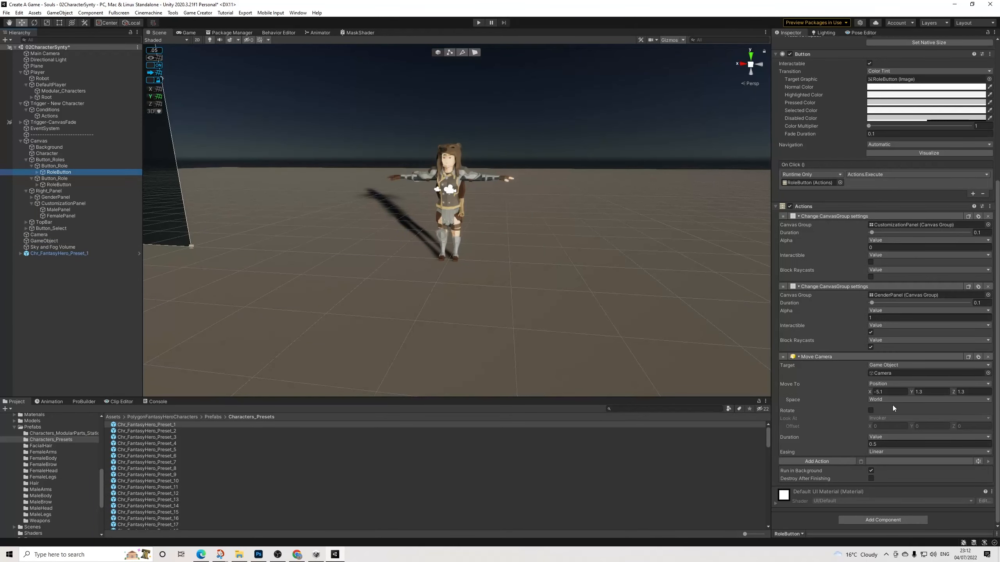
left_click(895, 392)
key("Tab")
type("1.05")
key("Tab")
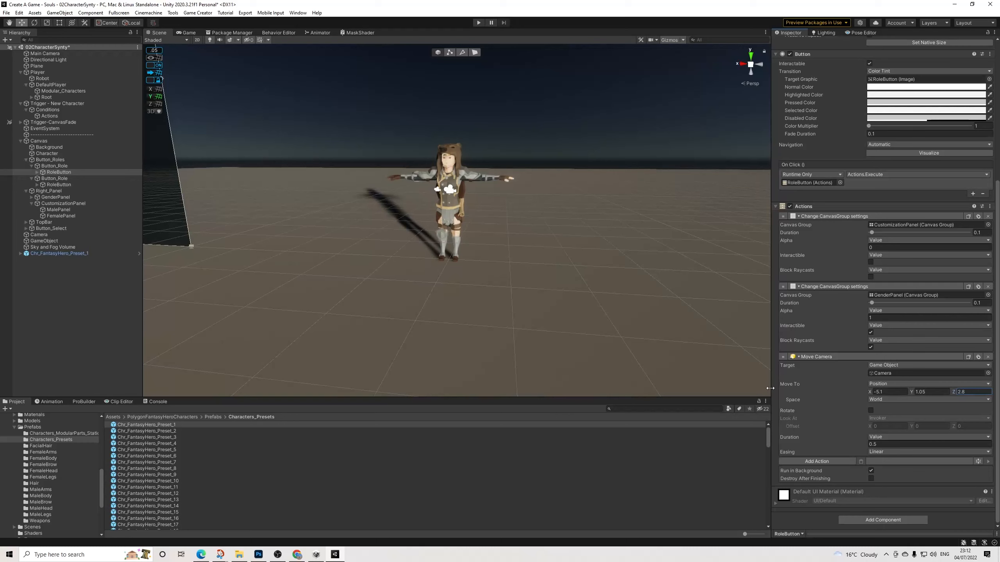
Step: Parent the Camera to the empty GameObject and set its Y and Z position to 0
left_click(42, 235)
left_click_drag(44, 239, 44, 240)
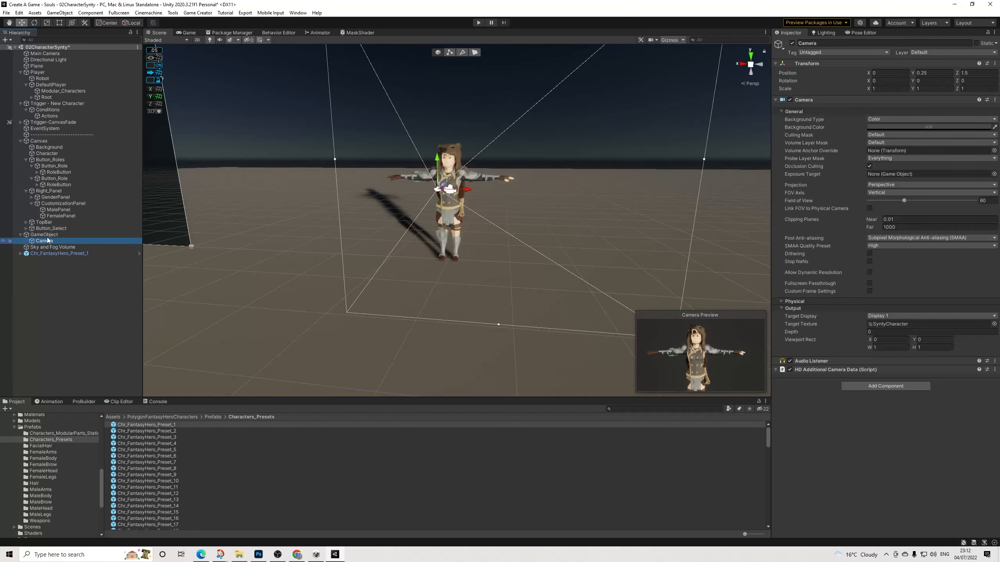
left_click(45, 235)
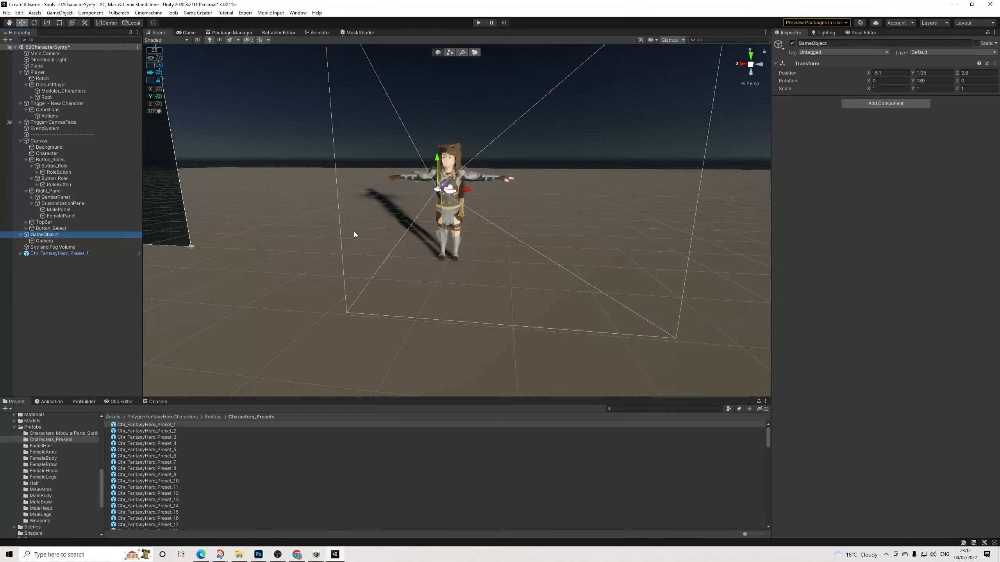
left_click(47, 241)
left_click(939, 74)
type("0")
key("Tab")
type("0")
Step: Move the Camera back out of the empty GameObject and delete that empty object
mouse_move(44, 241)
left_mouse_down()
mouse_move(34, 234)
mouse_move(39, 251)
left_mouse_up()
left_click(46, 234)
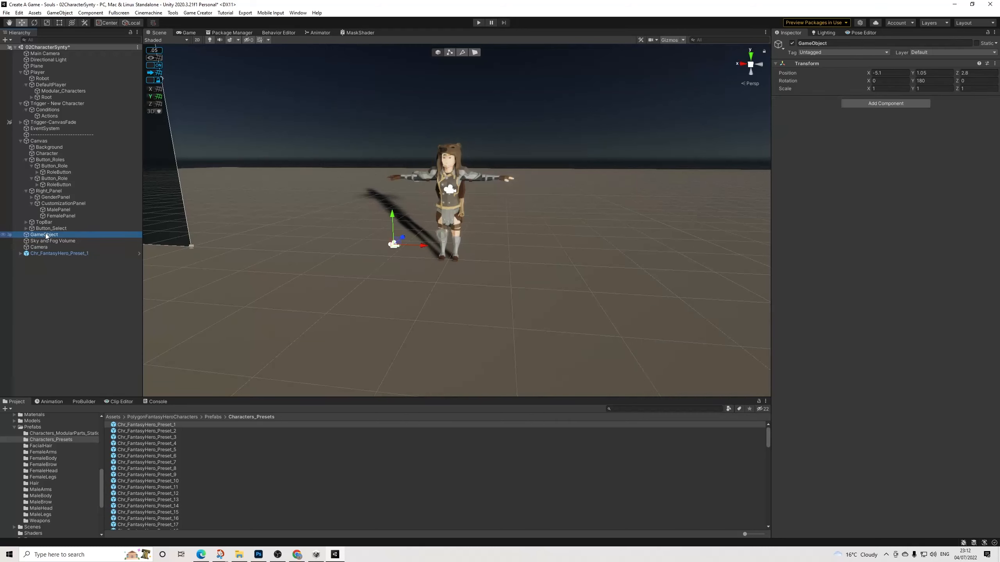
key("Delete")
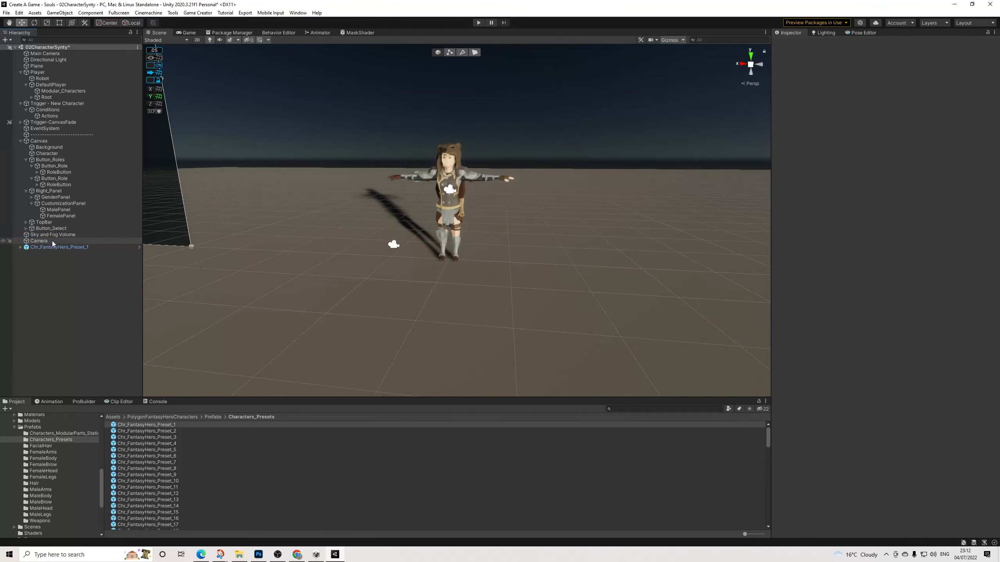
Step: Delete the Chr_FantasyHero_Preset_1 character from the scene and check the Camera's Transform values
left_click(20, 141)
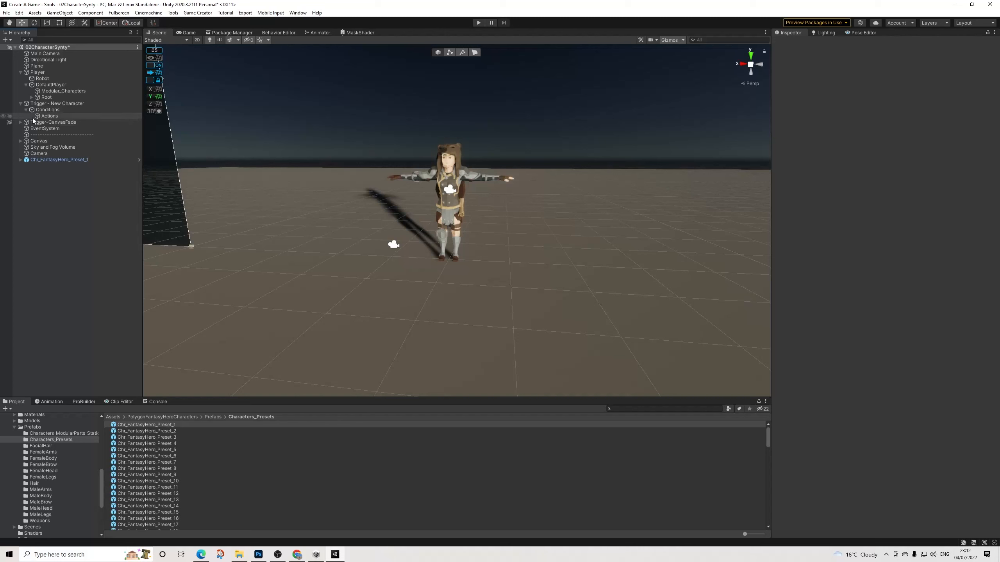
left_click(39, 141)
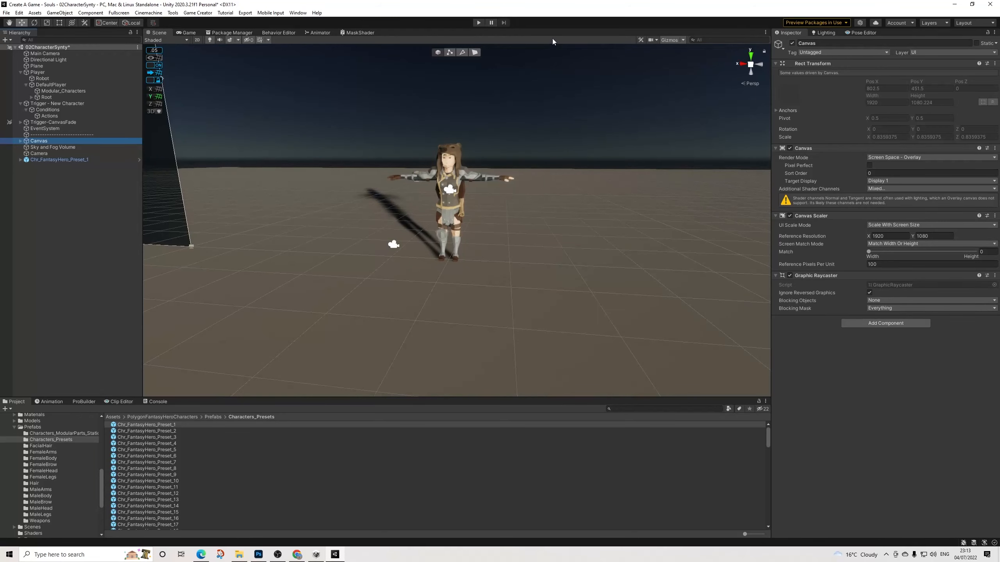
left_click(61, 159)
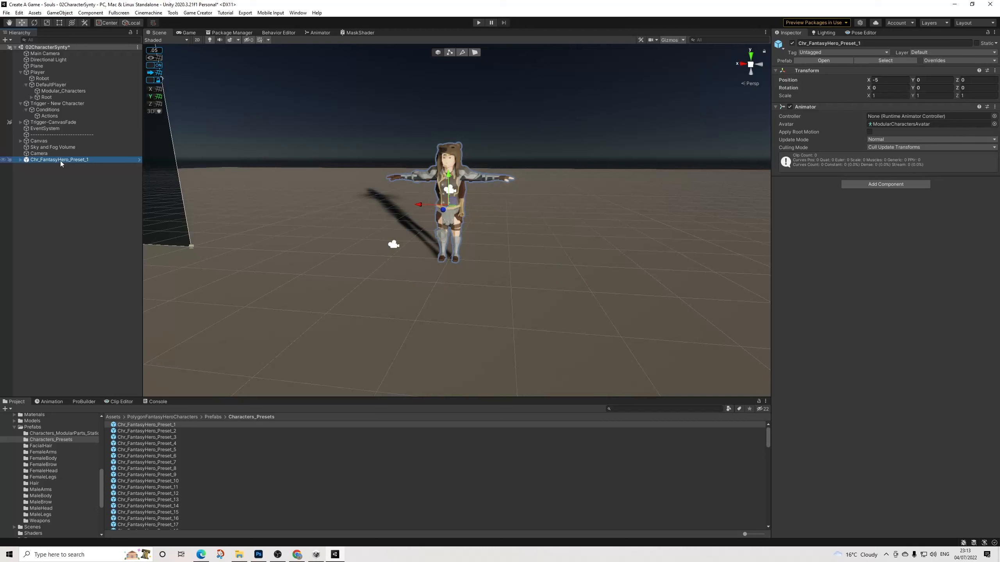
key("Delete")
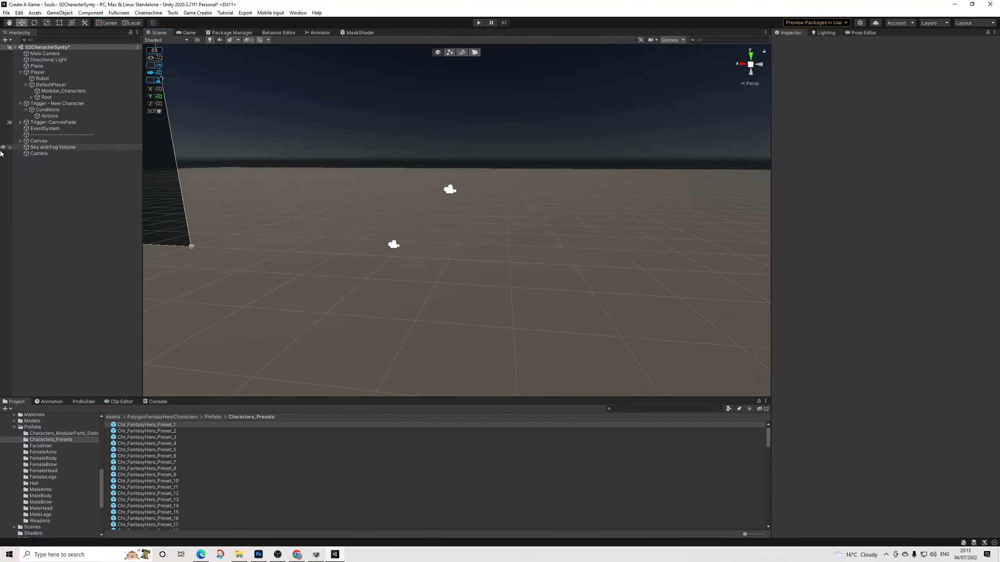
left_click(40, 154)
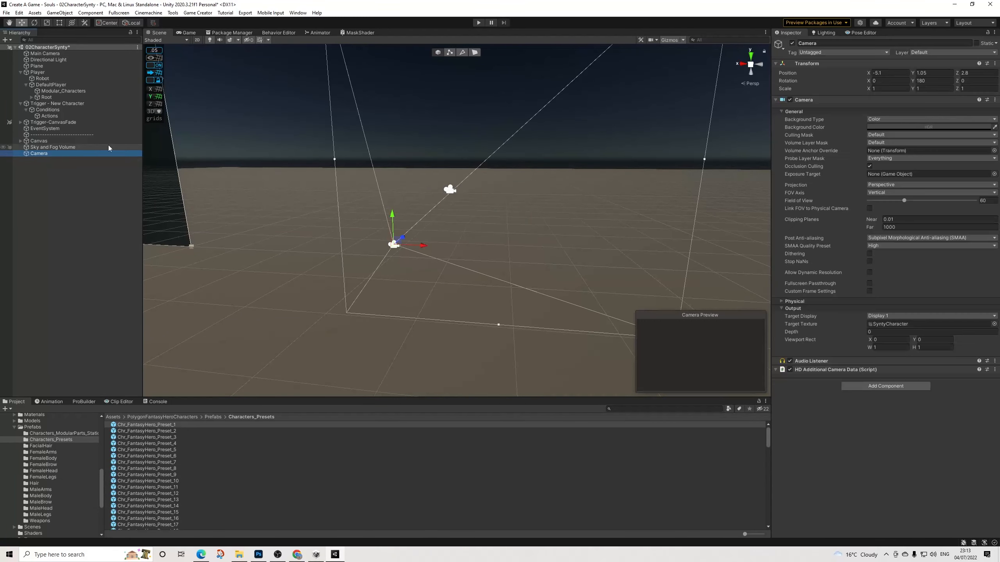
Step: Switch the scene to 2D with the Rect tool and frame the Canvas
left_click(38, 141)
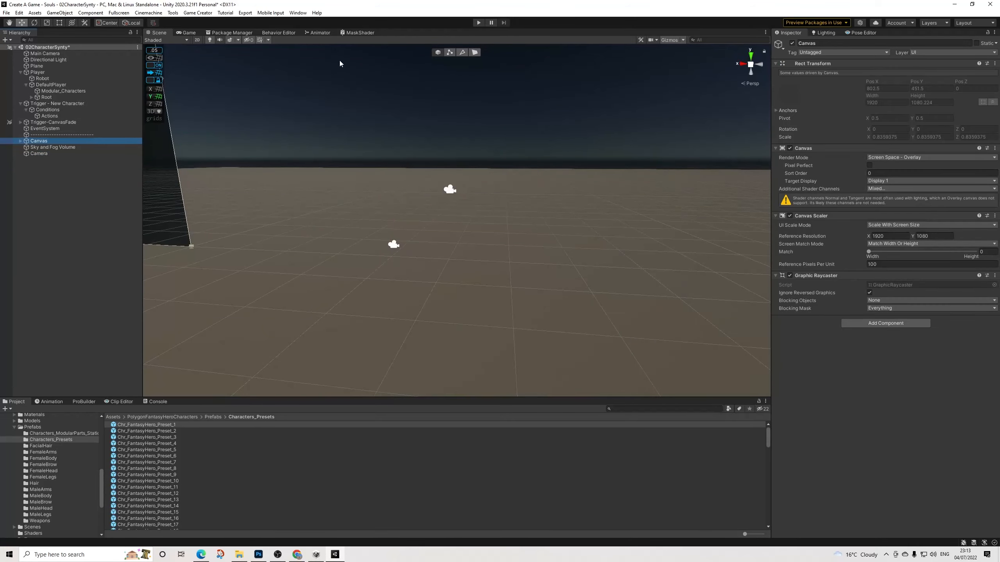
key("t")
left_click(196, 40)
key("f")
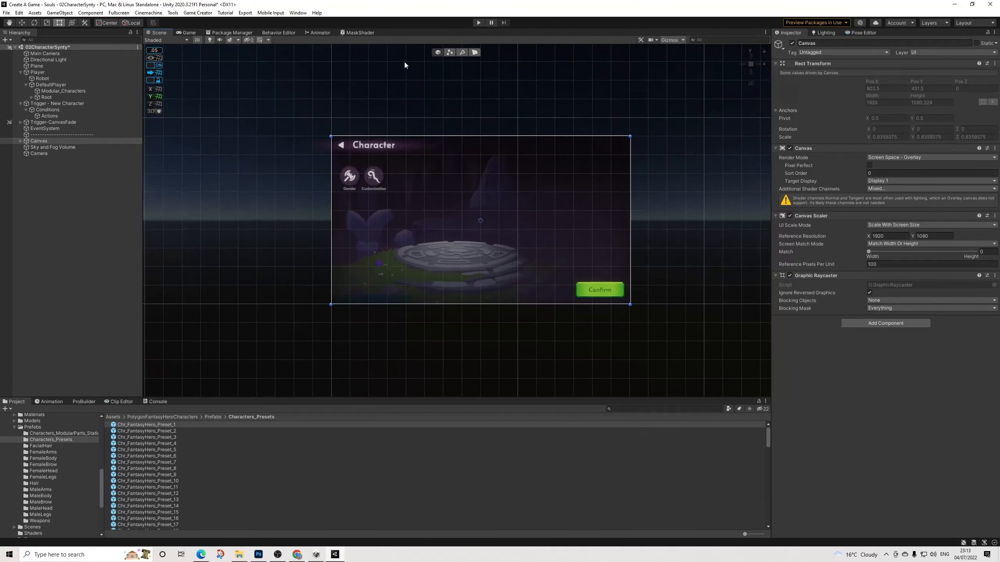
middle_click_drag(537, 278, 464, 324)
scroll(486, 337, "up", 1)
Step: Duplicate the GenderPanel's title text into the CustomizationPanel above MalePanel and change its text to "Customize"
left_click(19, 142)
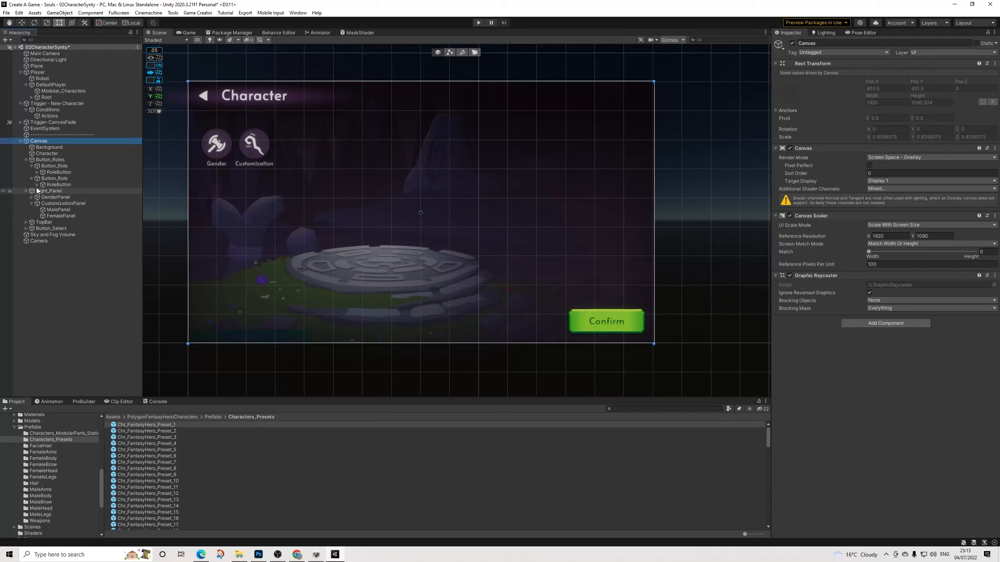
left_click(55, 210)
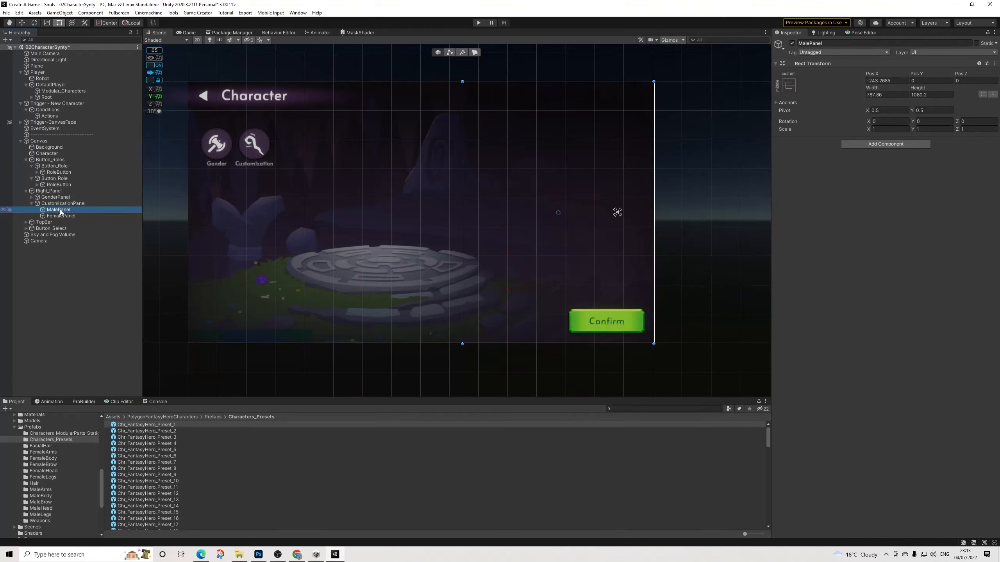
left_click(31, 197)
left_click(67, 205)
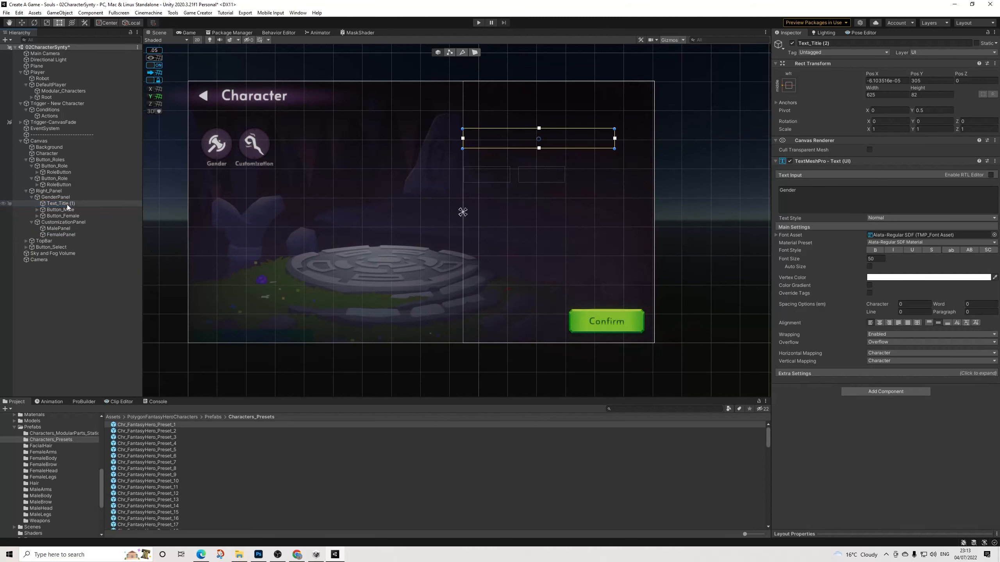
mouse_move(59, 223)
left_mouse_down()
mouse_move(61, 235)
mouse_move(61, 227)
left_mouse_up()
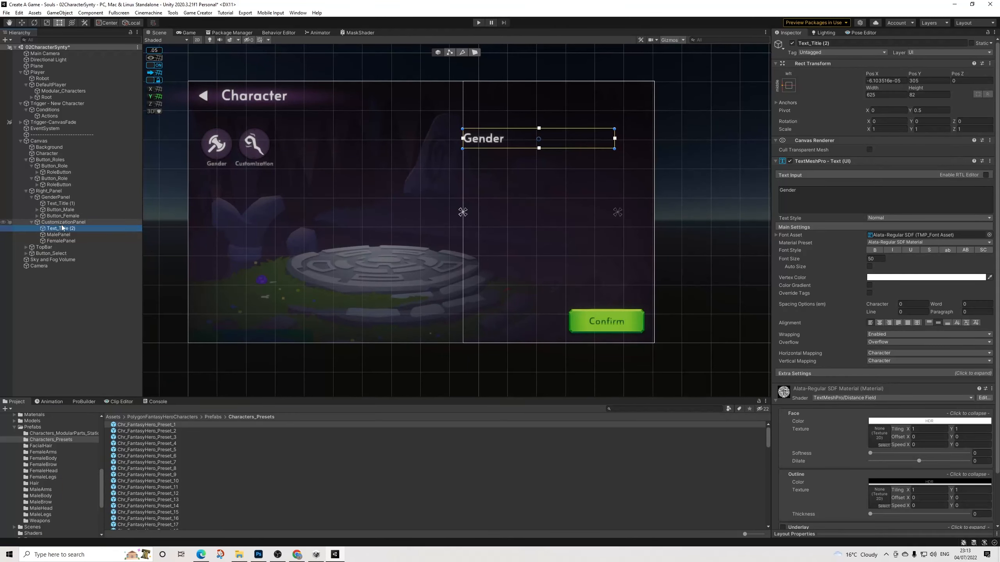
left_click(810, 197)
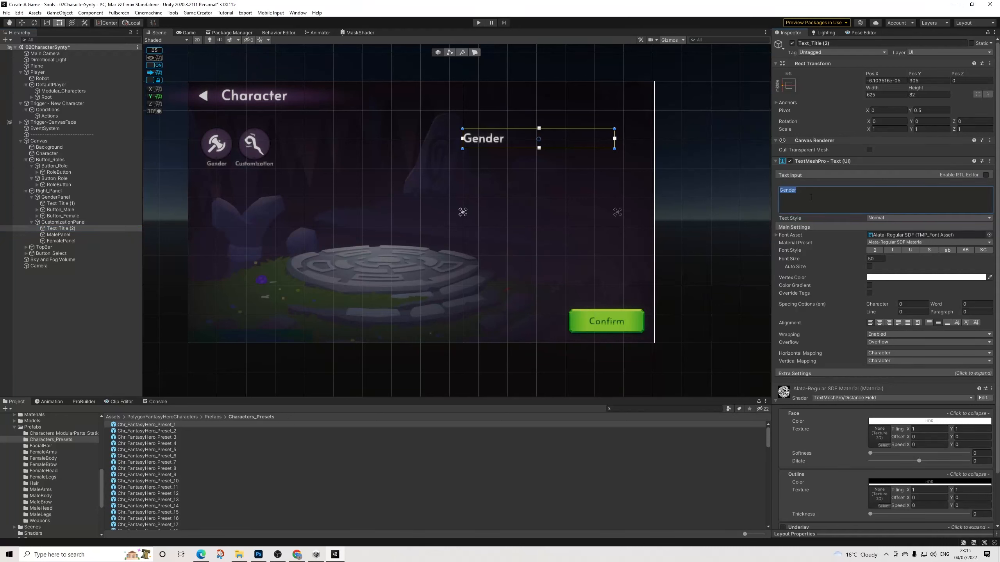
type("Customize")
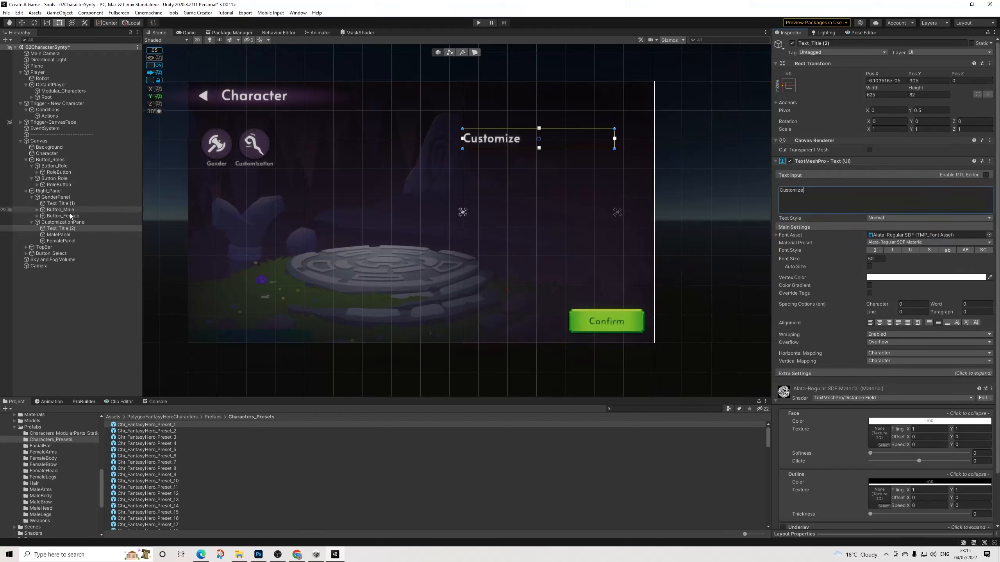
left_click(61, 236)
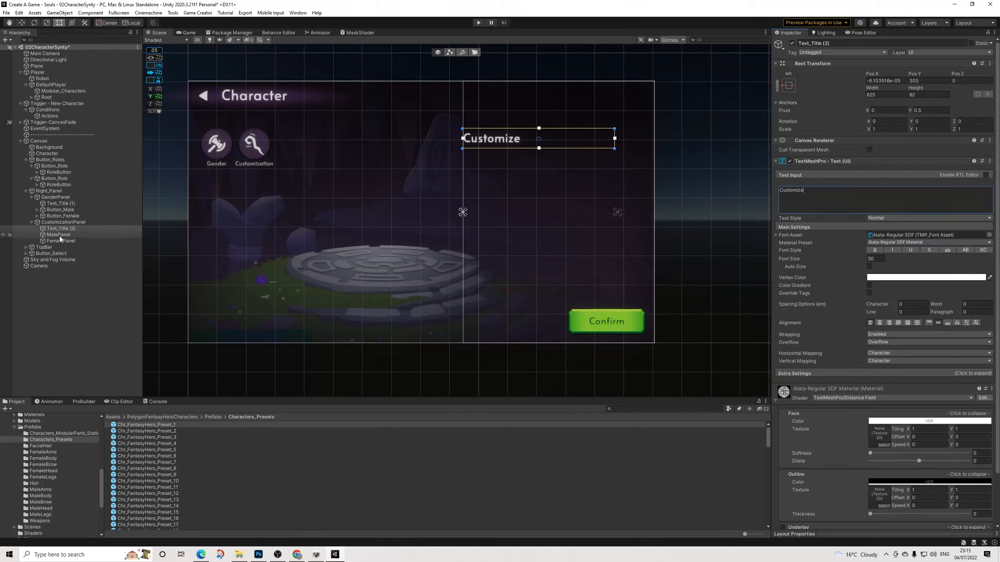
Step: Duplicate the "Customize" title text and make the copy a child of MalePanel
right_click(60, 237)
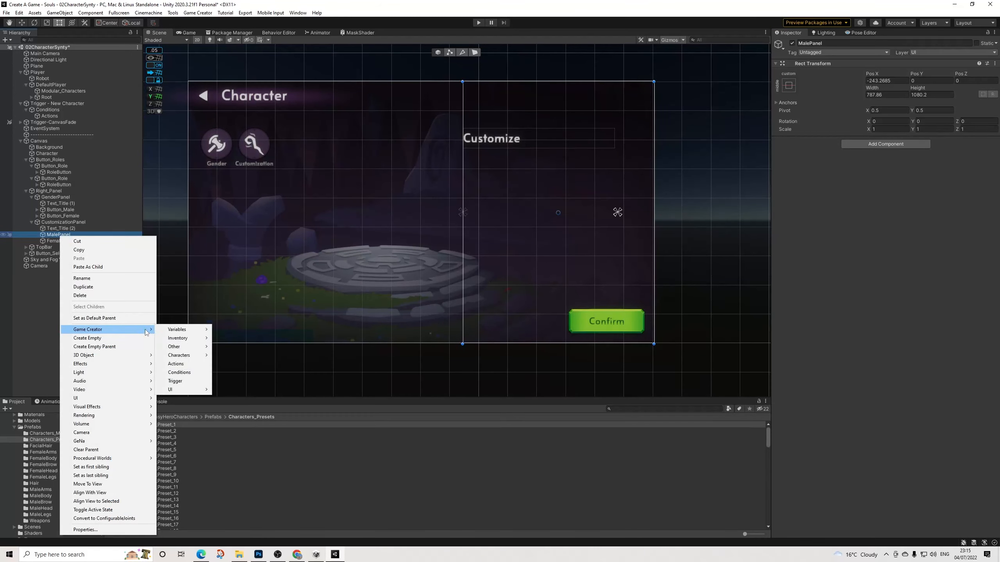
mouse_move(137, 402)
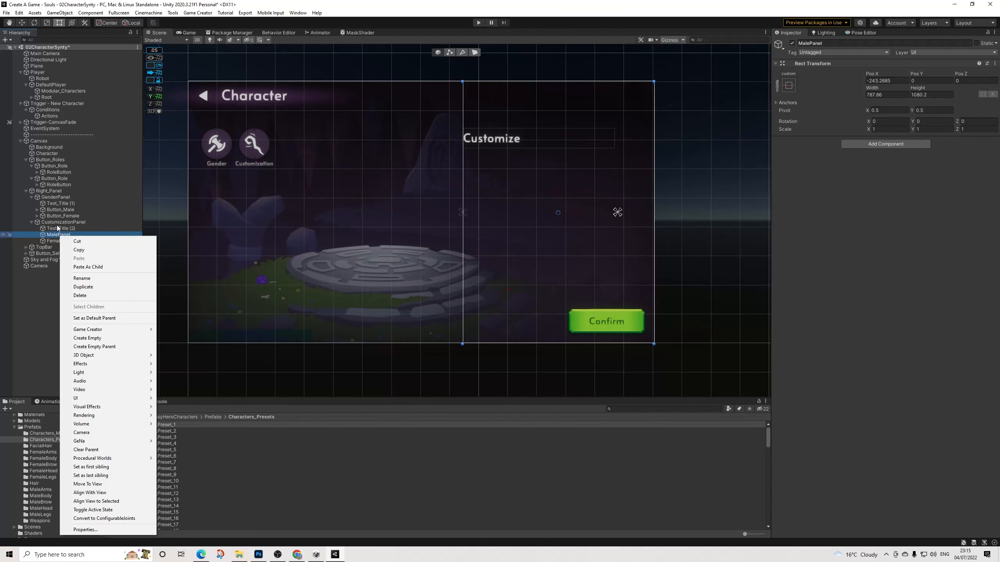
left_click(59, 228)
key("ctrl+d")
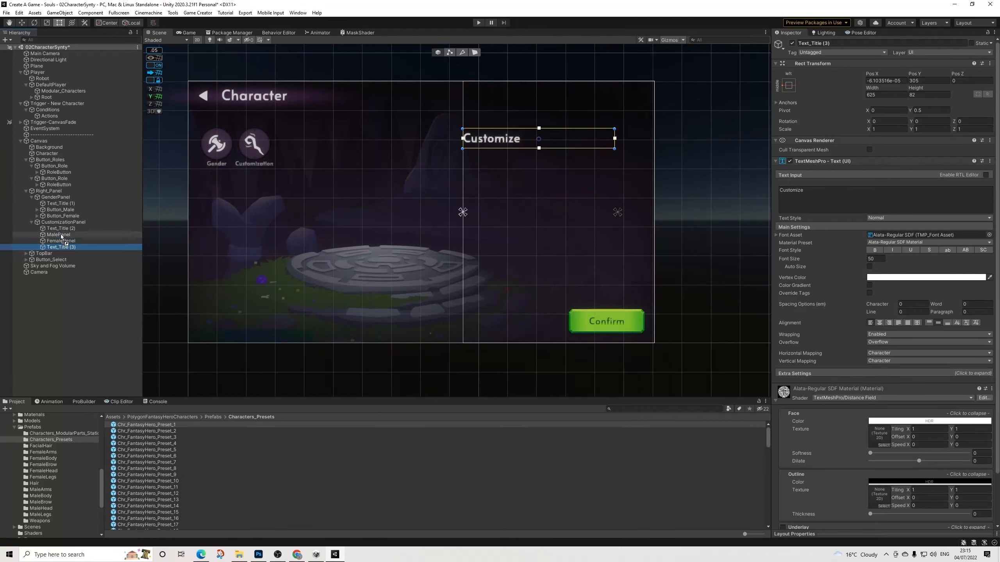
left_click_drag(62, 237, 62, 235)
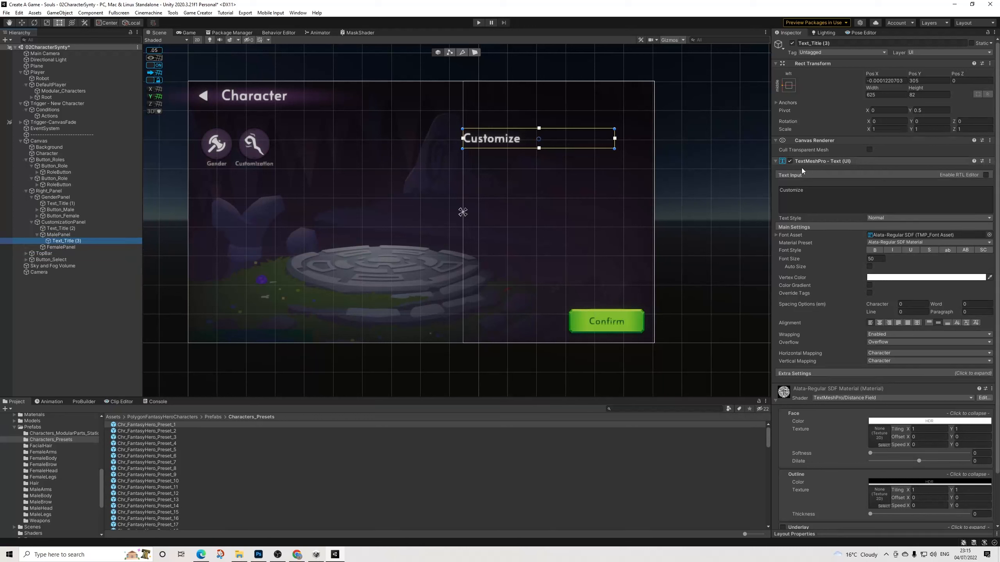
Step: Set the copied title's font size to 30, place it below "Customize" and shrink its box to about 56 high
left_click(882, 260)
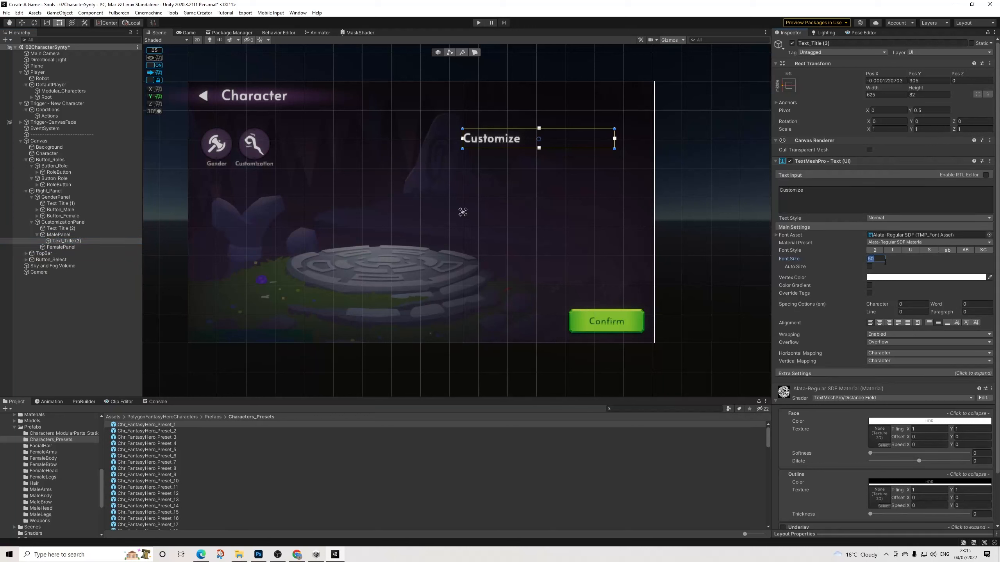
type("30")
left_click_drag(513, 141, 539, 174)
key("ctrl+z")
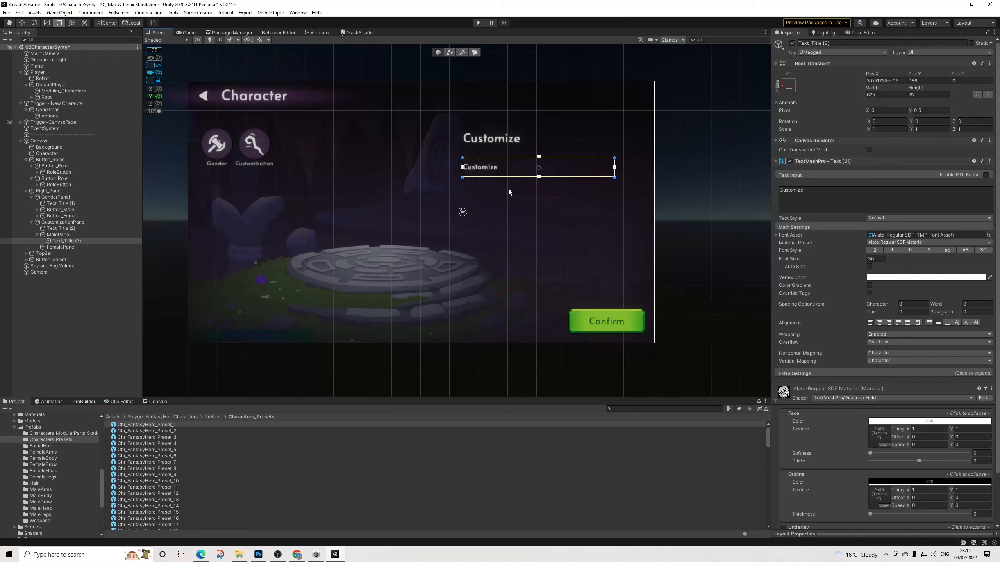
left_click_drag(528, 175, 532, 170)
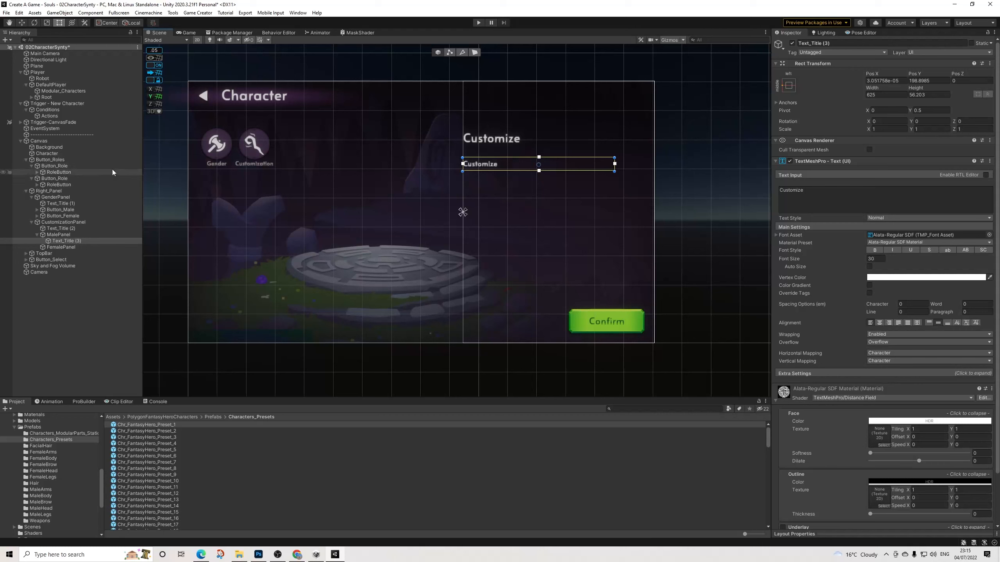
Step: Change the copied title's text to "Head" and move it slightly closer to the "Customize" heading
left_click(826, 205)
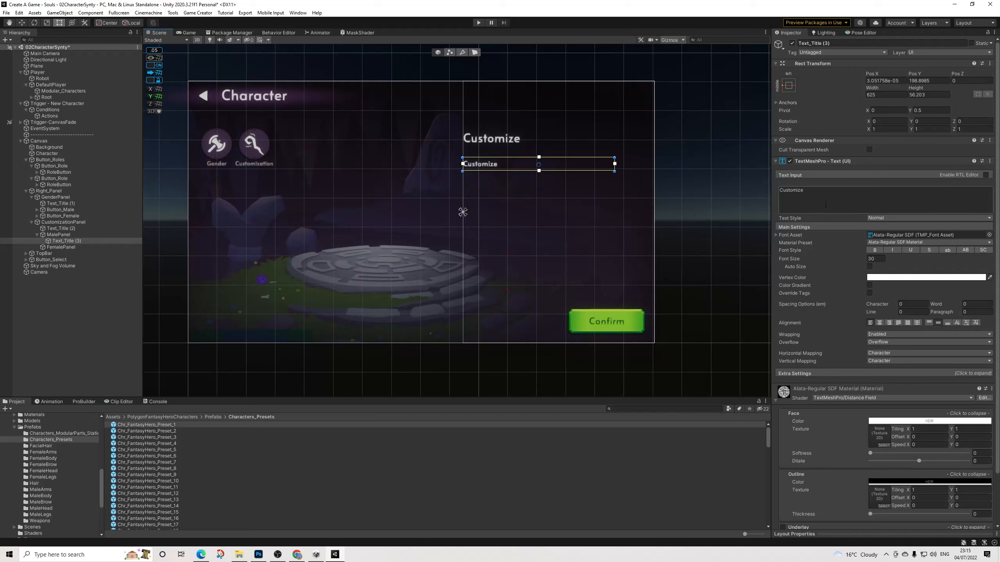
type("Hea")
left_click_drag(491, 167, 490, 163)
left_click(708, 169)
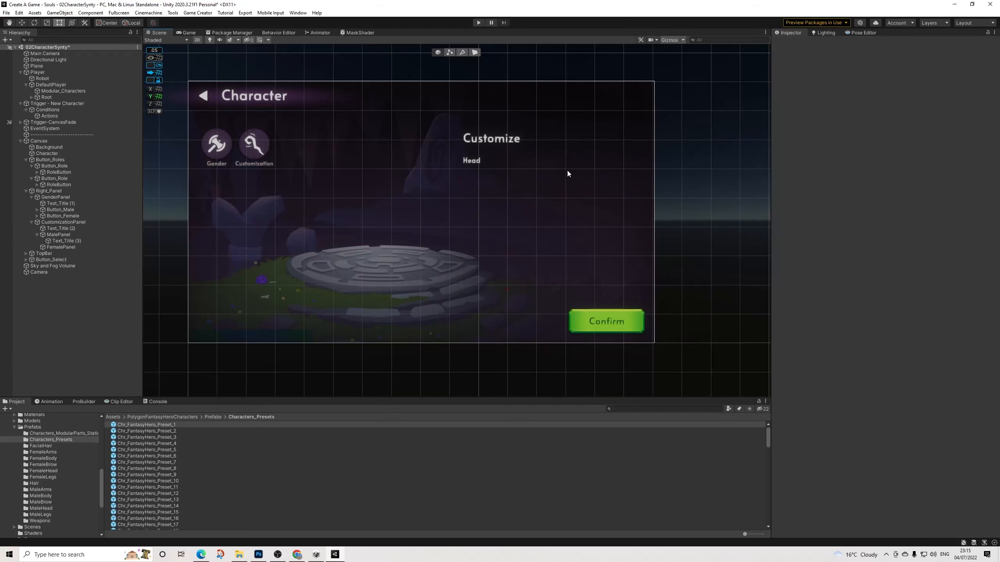
scroll(506, 154, "up", 5)
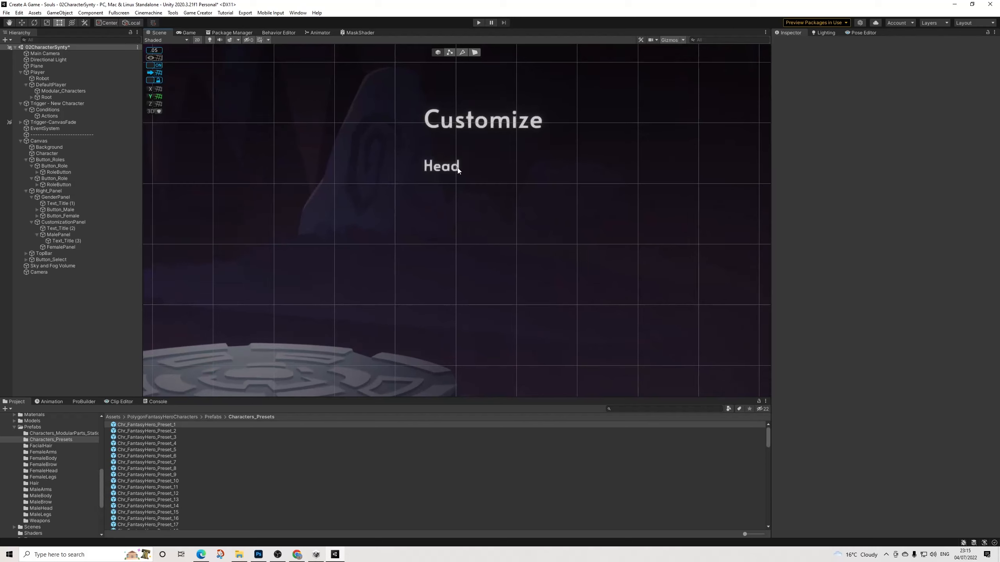
left_click(61, 247)
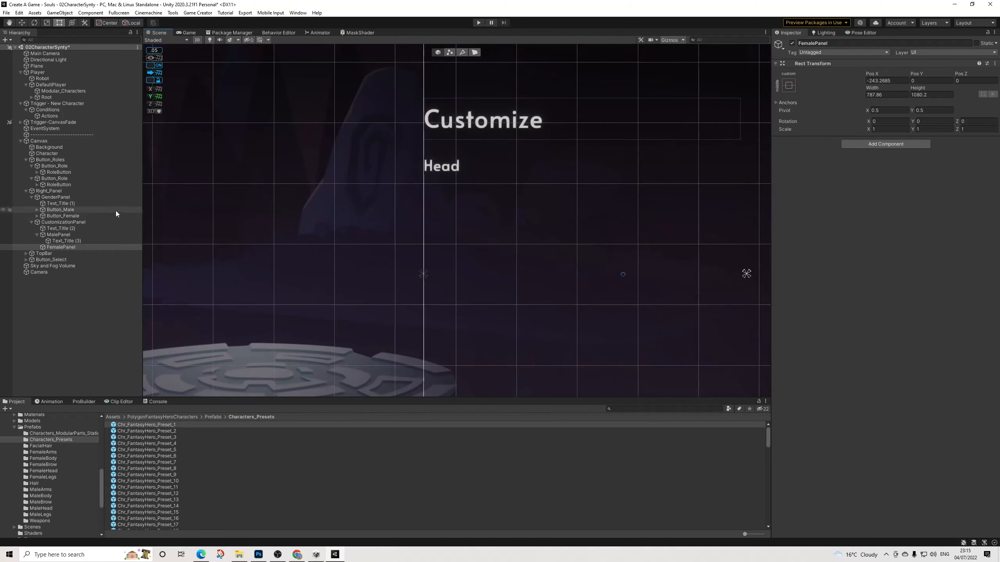
right_click(64, 235)
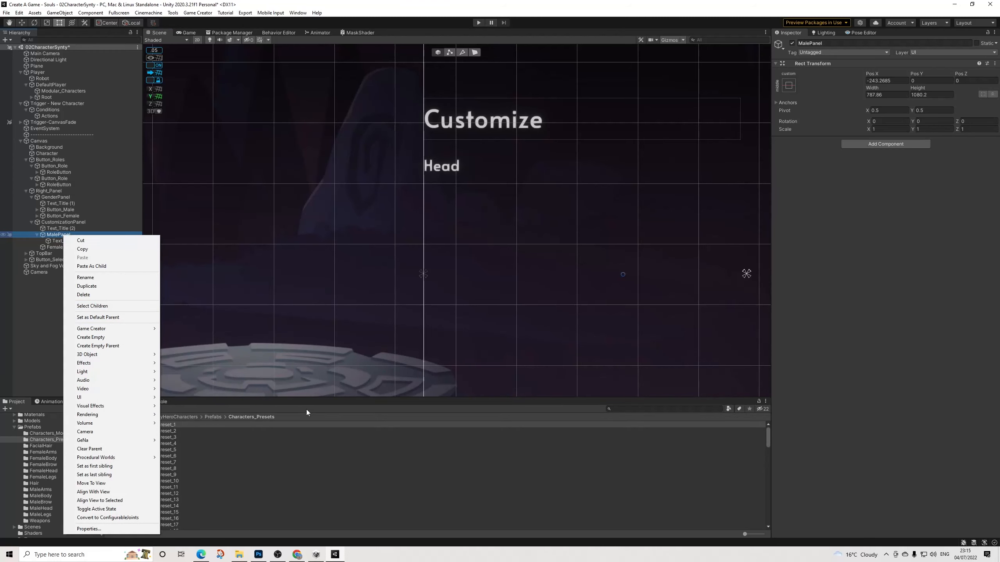
left_click(321, 194)
Step: Duplicate the Gender icon's RoleButton, move the copy into MalePanel and place it beneath the "Head" label
scroll(360, 206, "down", 4)
middle_click_drag(360, 206, 448, 224)
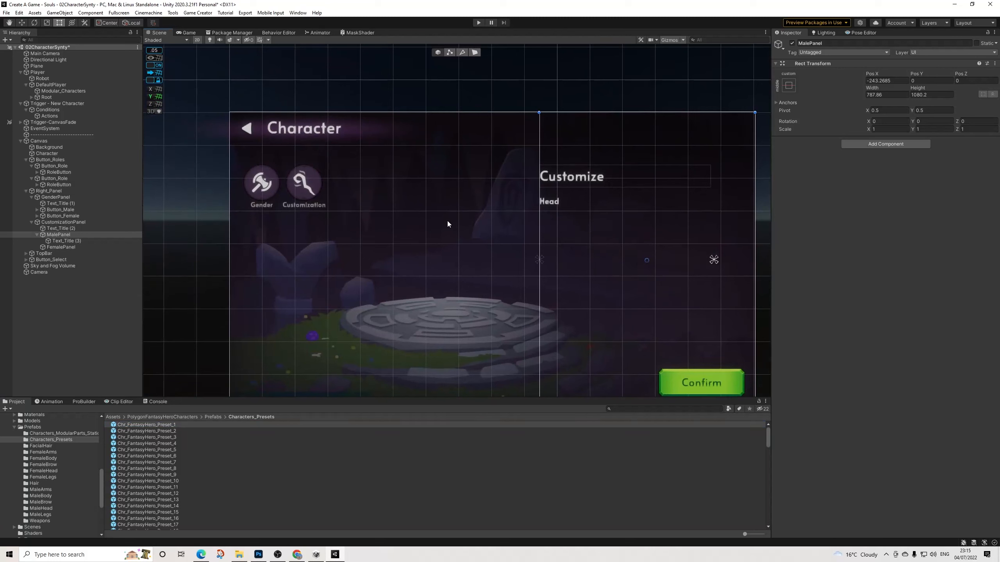
left_click(262, 189)
right_click(51, 173)
left_click(73, 188)
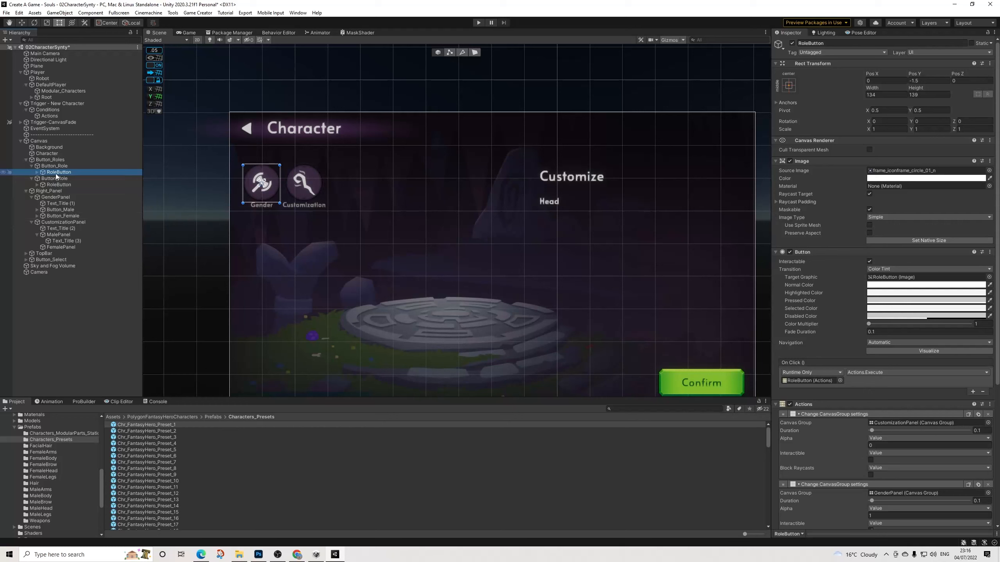
key("ctrl+d")
left_click_drag(275, 193, 563, 238)
left_click_drag(59, 178, 63, 251)
left_click_drag(550, 236, 557, 233)
Step: Set the copied RoleButton's width and height to 60
left_click(893, 95)
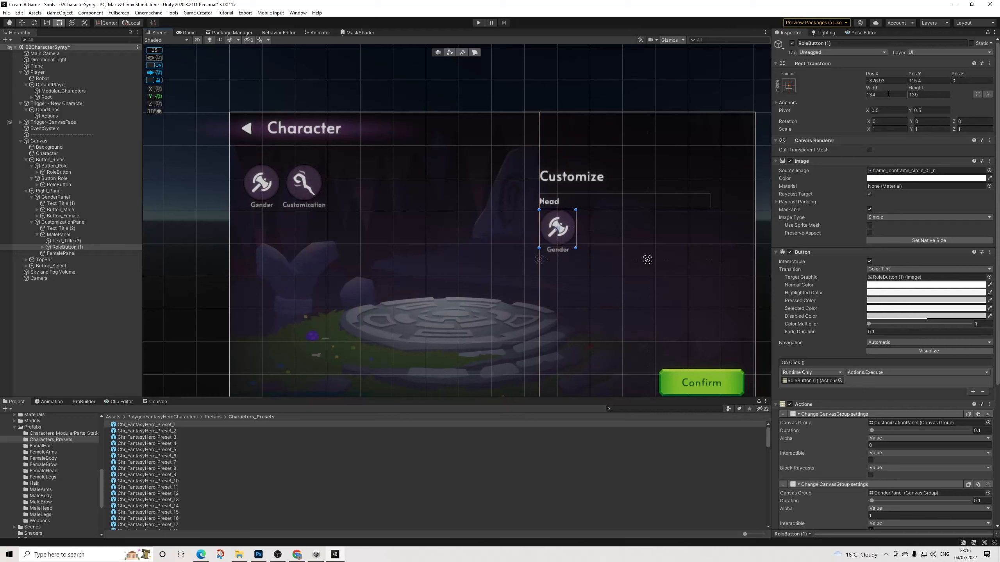
type("60")
key("Tab")
type("60")
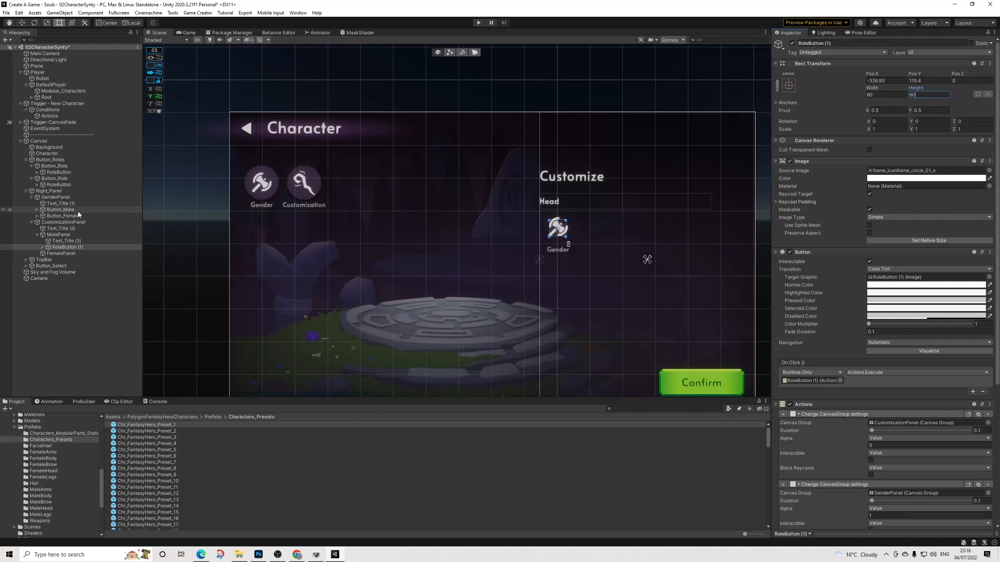
Step: Delete the Text and Icon children of the copied RoleButton in MalePanel
left_click(42, 246)
left_click(62, 260)
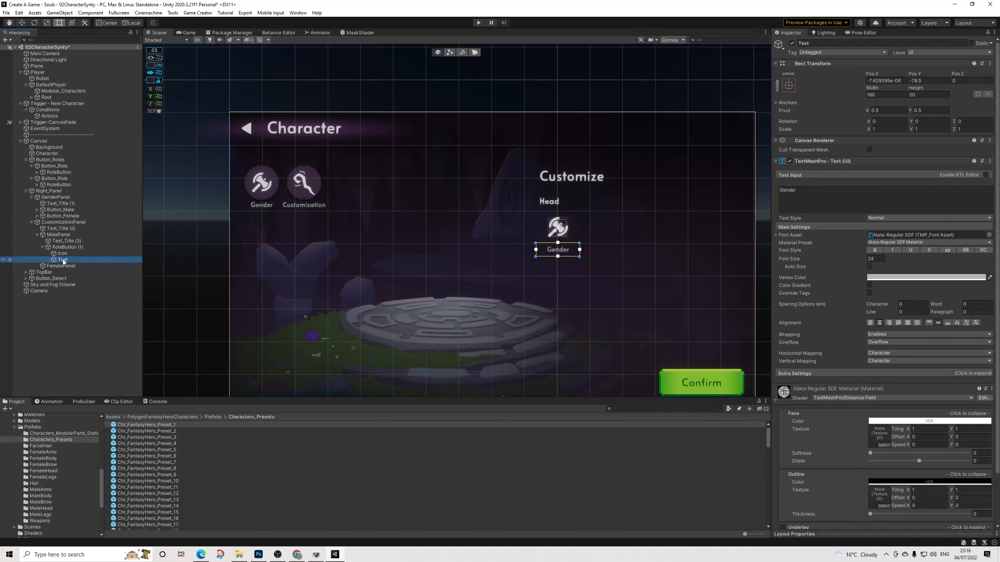
key("Delete")
left_click(63, 255)
key("Delete")
Step: Add a UI Text object as a child of RoleButton (1)
left_click(63, 247)
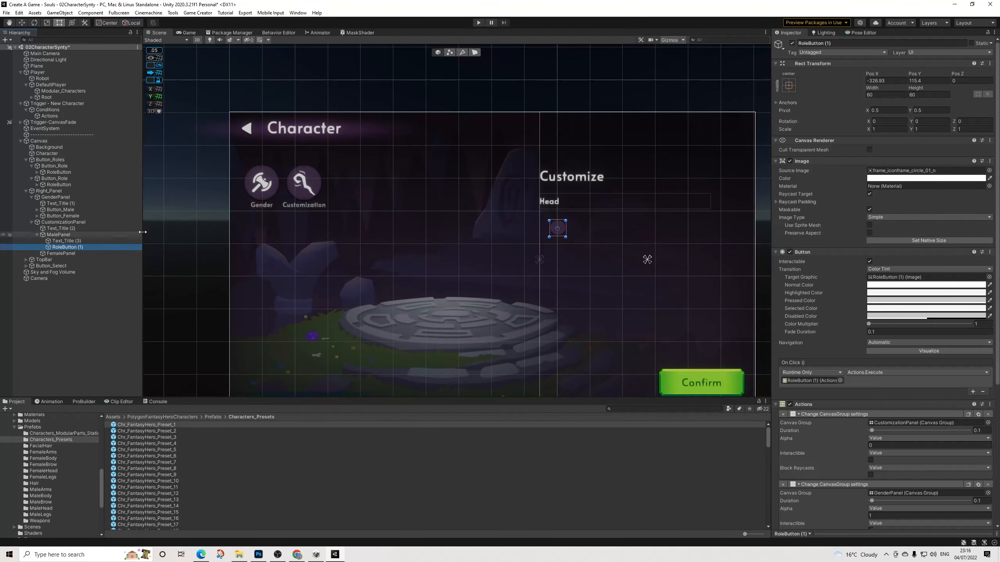
scroll(553, 231, "up", 2)
scroll(568, 236, "up", 8)
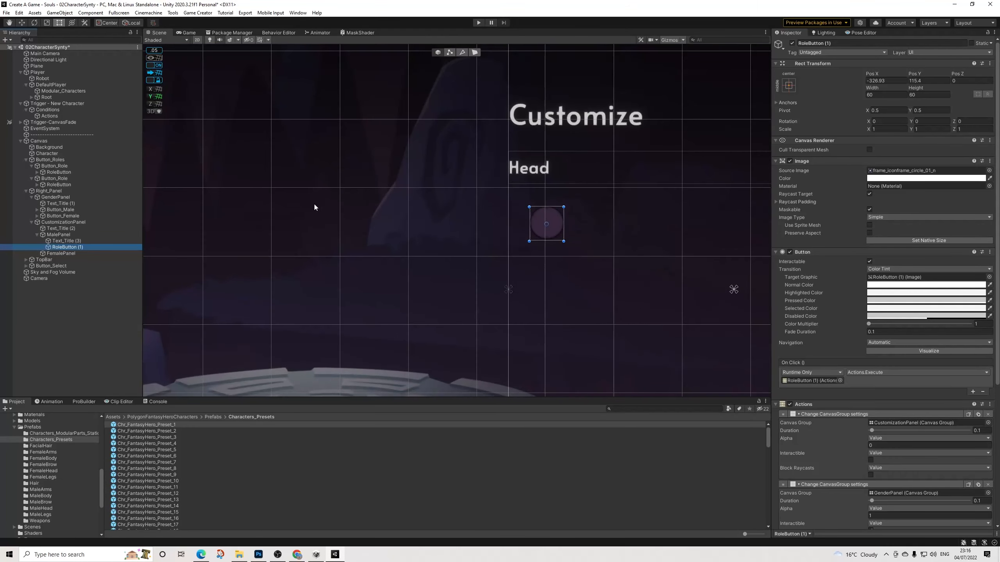
right_click(61, 250)
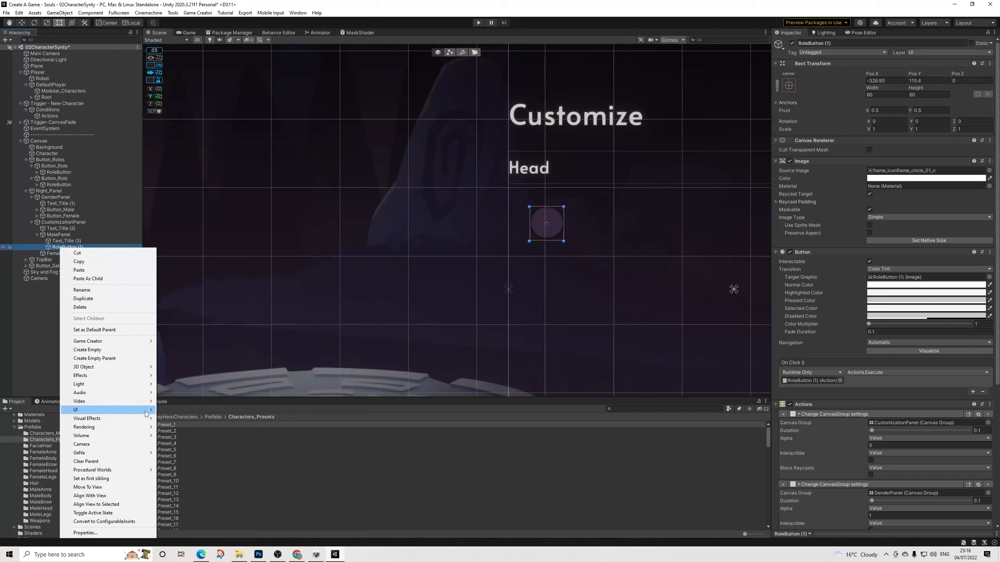
mouse_move(147, 410)
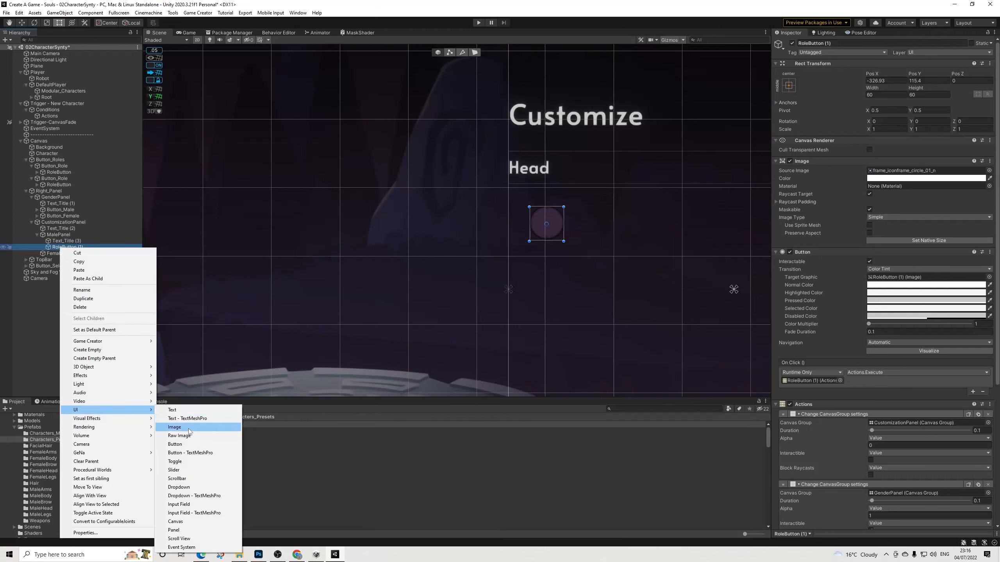
left_click(172, 410)
Step: Set the new Text object's content to "1", centre its alignment and colour it white
left_click(835, 183)
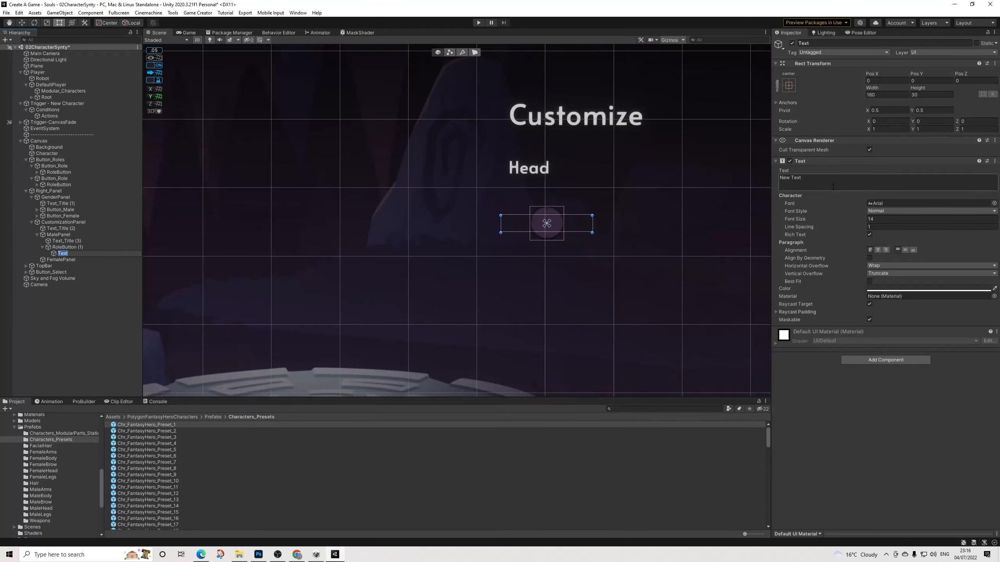
type("1")
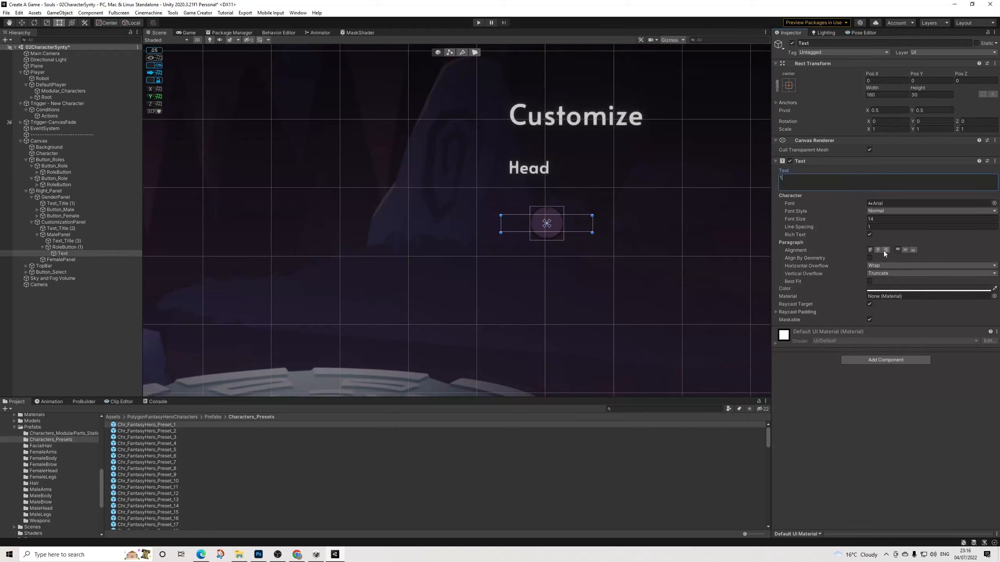
left_click(881, 288)
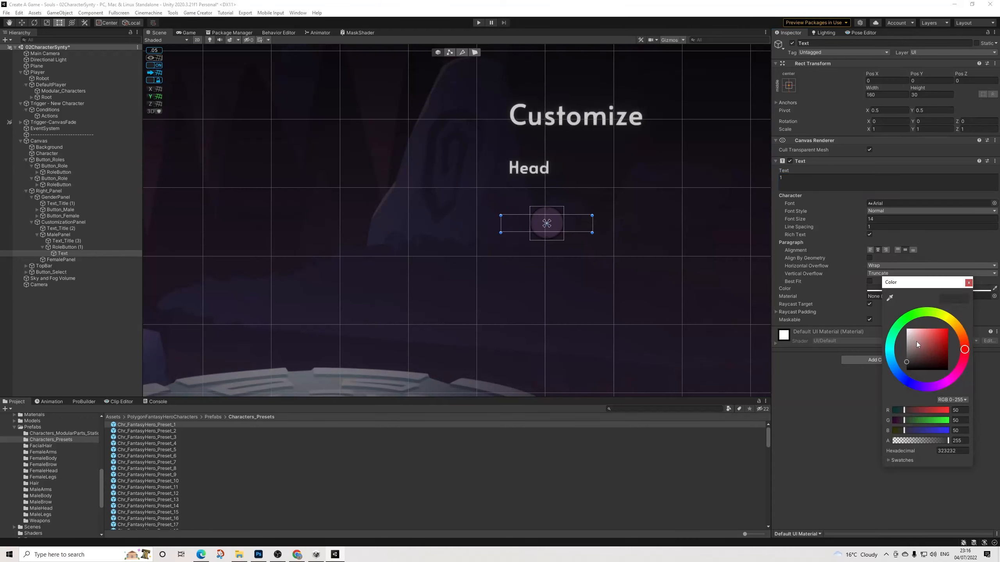
left_click(968, 283)
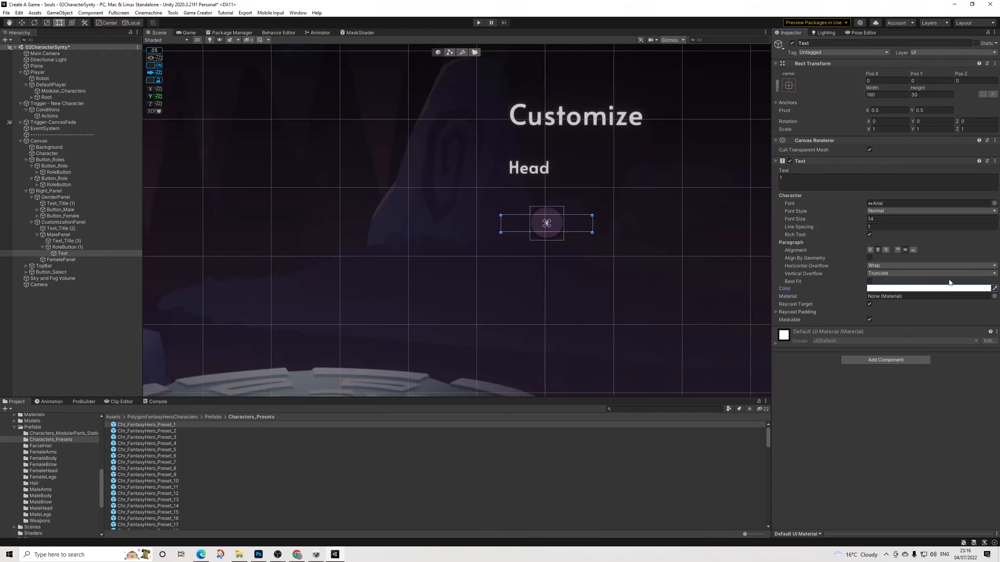
Step: Stretch the number's text box to a height of 60 and set its horizontal and vertical overflow to Overflow
left_click_drag(560, 231, 566, 208)
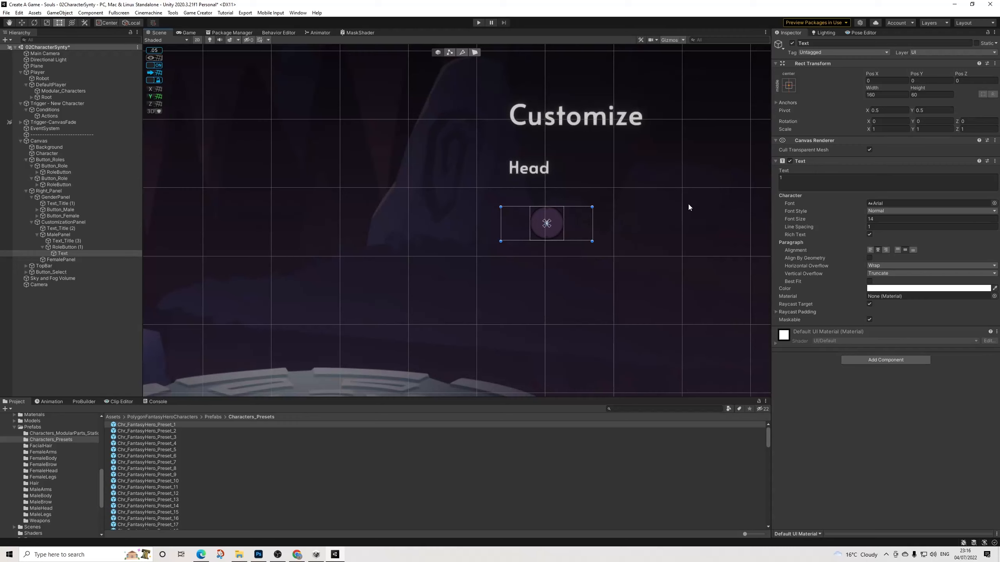
left_click(882, 265)
left_click(882, 280)
left_click(882, 274)
left_click(884, 291)
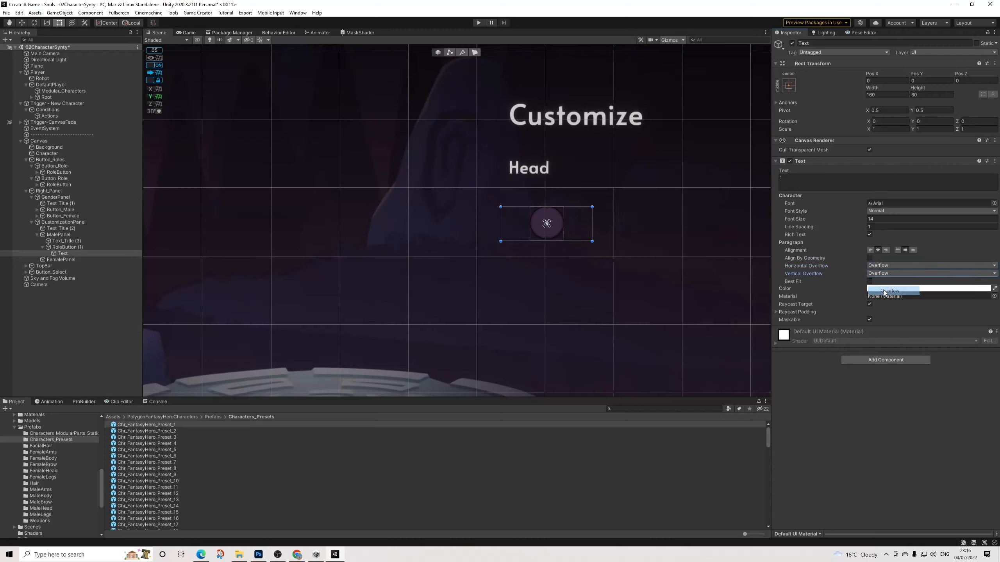
Step: Set the number's font size to 46 and narrow its text box to a width of 60 to match the button
mouse_move(856, 219)
left_mouse_down()
mouse_move(886, 219)
mouse_move(873, 219)
left_mouse_up()
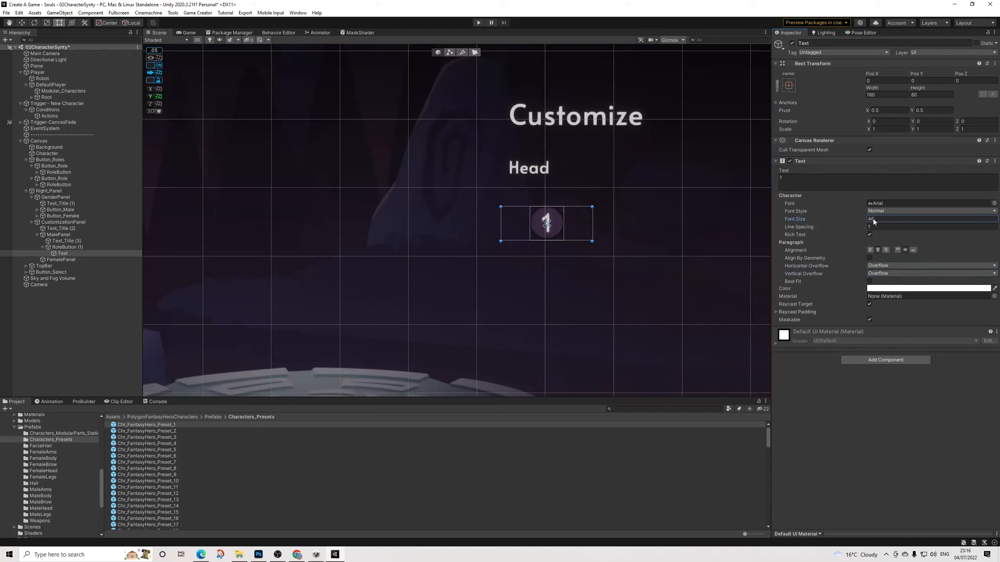
left_click_drag(592, 223, 564, 222)
left_click_drag(501, 221, 530, 223)
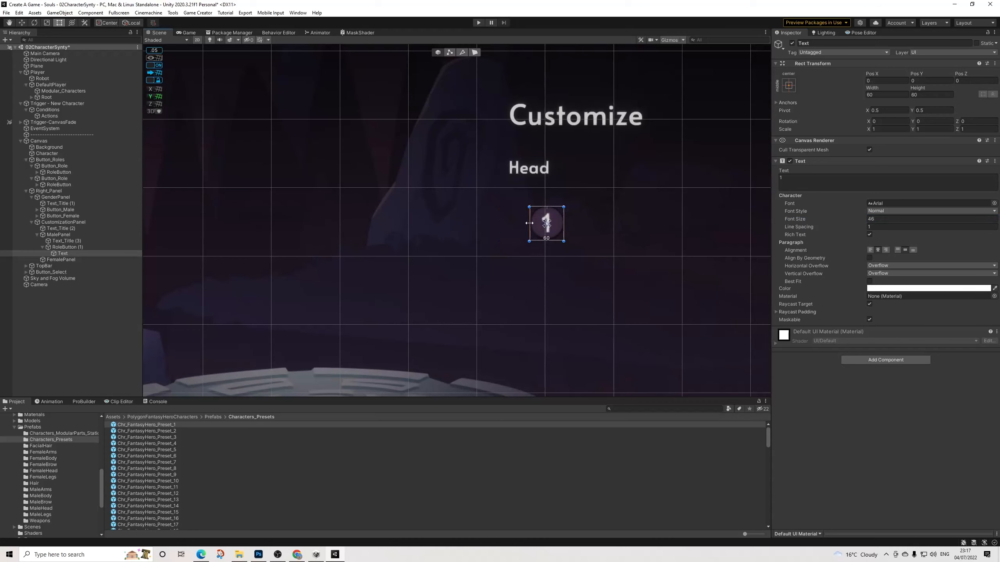
Step: Move RoleButton (1) to the left edge of MalePanel beneath "Head" and set its width and height to 80
left_click(67, 246)
left_click_drag(552, 229, 531, 221)
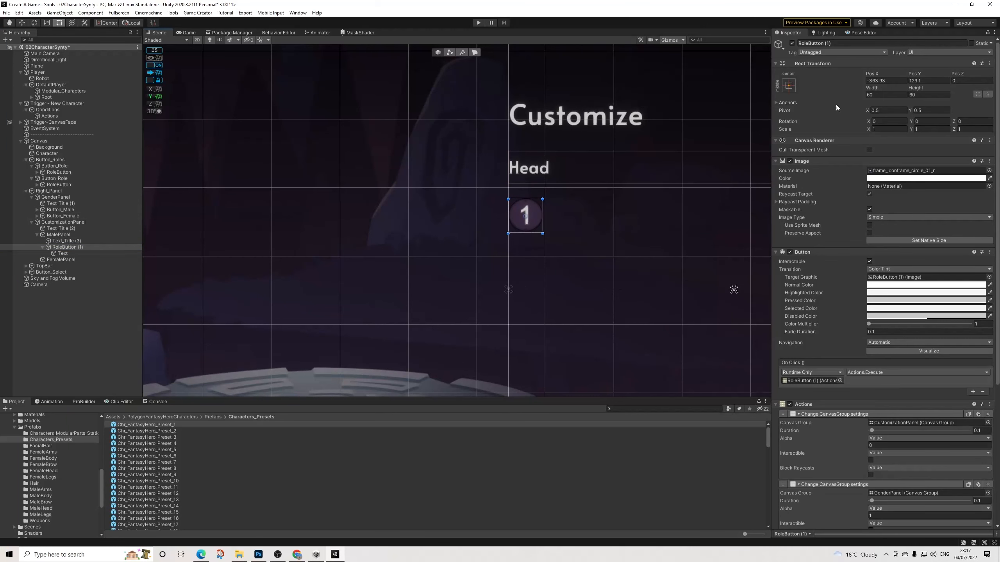
left_click(890, 94)
type("801")
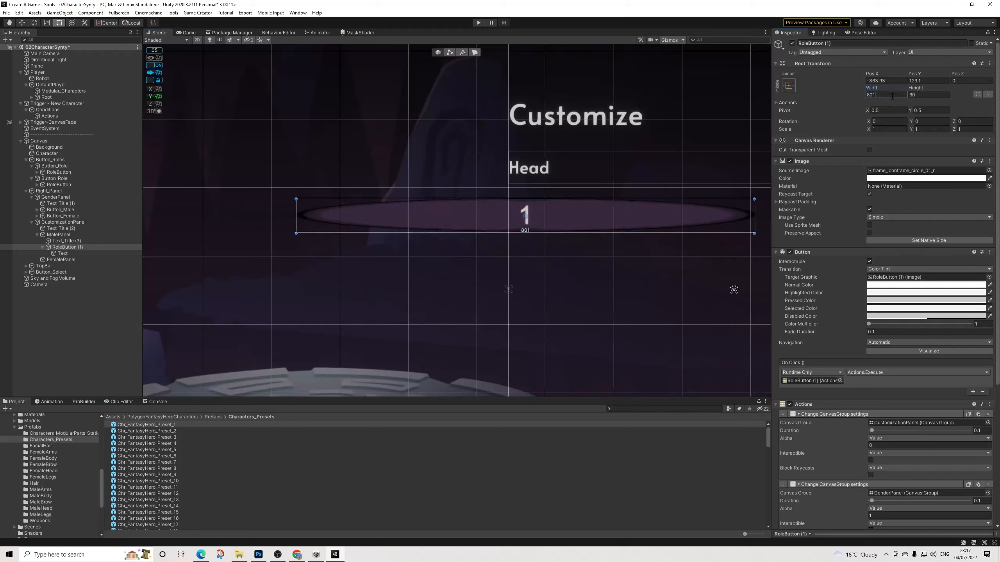
key("BackSpace")
type("80")
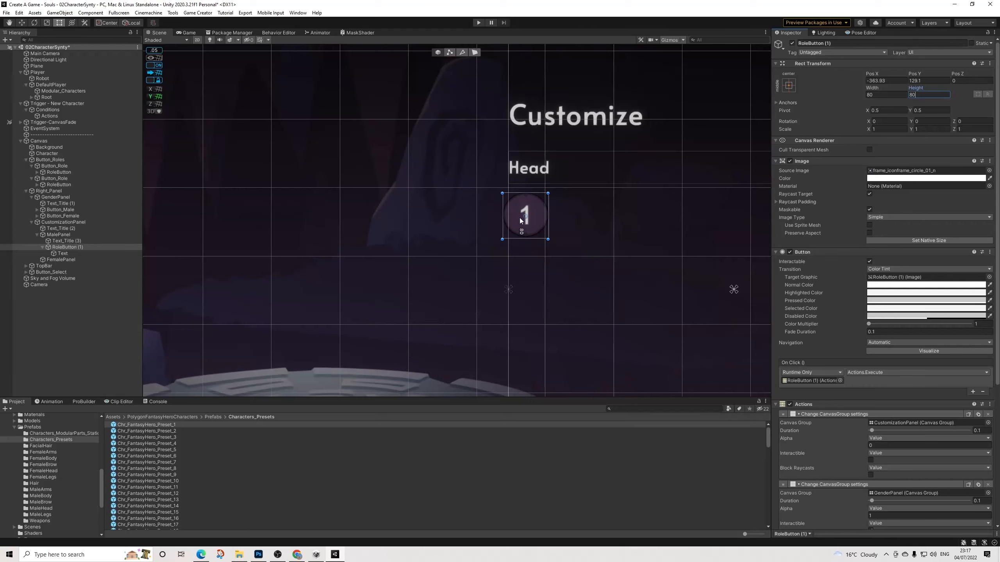
Step: Align RoleButton (1) with the left edge of the "Head" label just beneath it, at about X -353.9, Y 137
left_click_drag(519, 218, 539, 205)
left_click(409, 241)
scroll(525, 240, "down", 4)
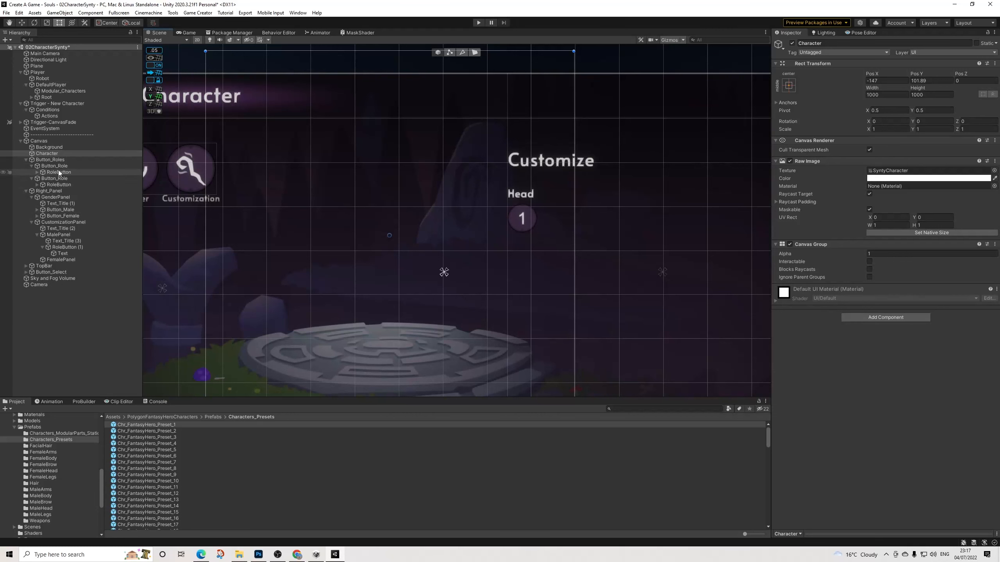
left_click(66, 249)
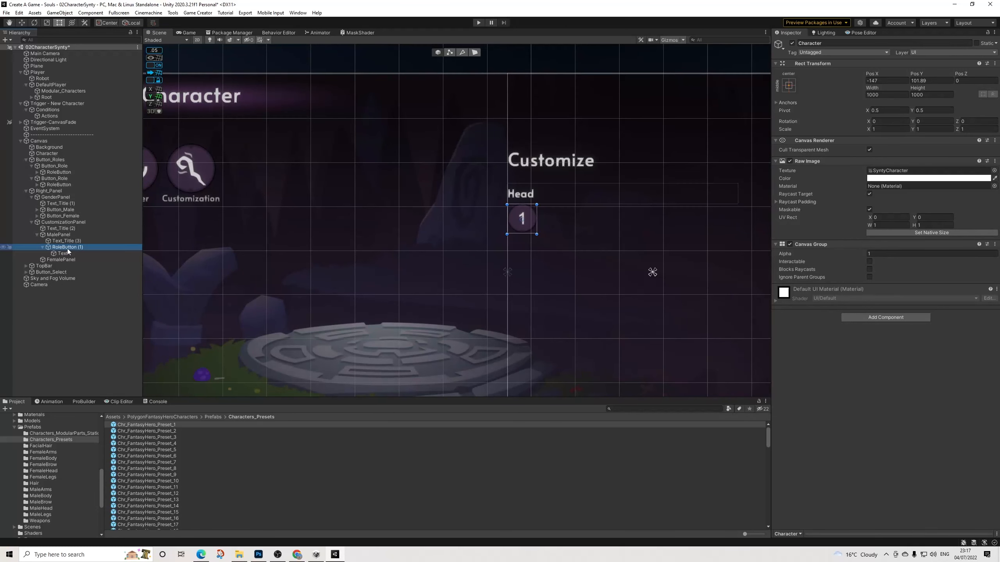
left_click_drag(529, 232, 528, 228)
Step: Rename RoleButton (1) in MalePanel as Button01
left_click(849, 41)
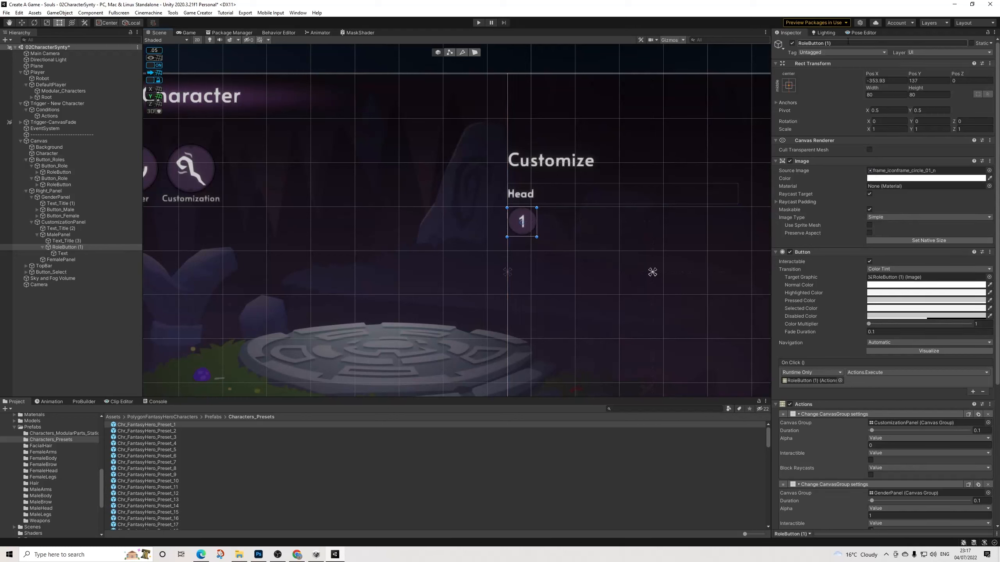
type("VB")
type("tton01")
key("Return")
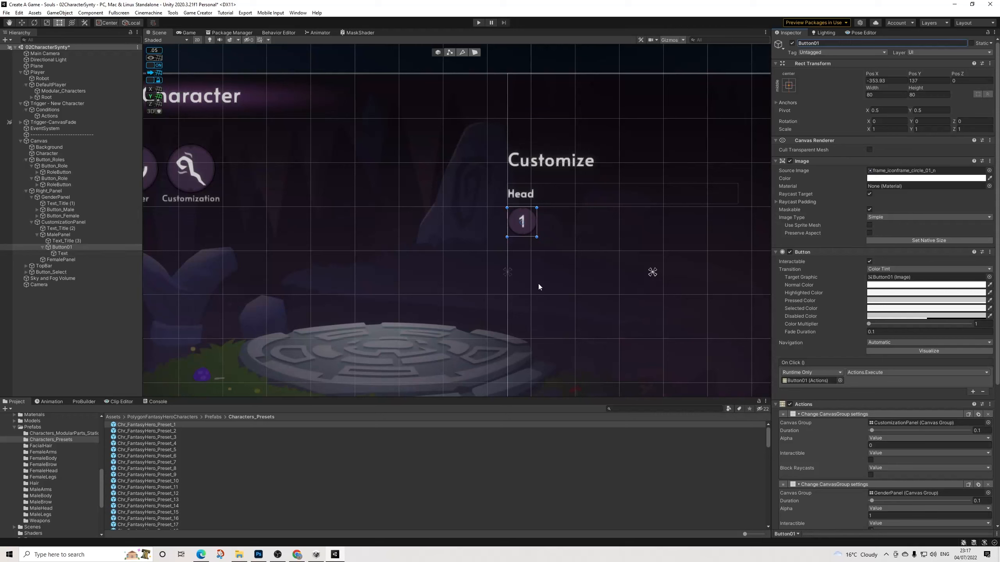
Step: Delete the two Change CanvasGroup settings actions and the Move Camera action from Button01's Actions component
scroll(899, 374, "down", 3)
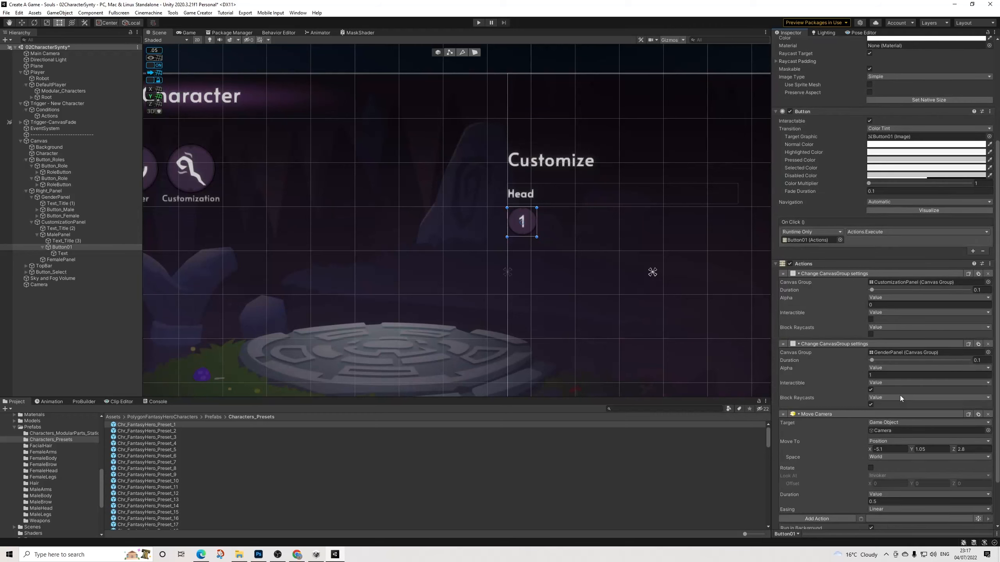
left_click(987, 274)
left_click(988, 287)
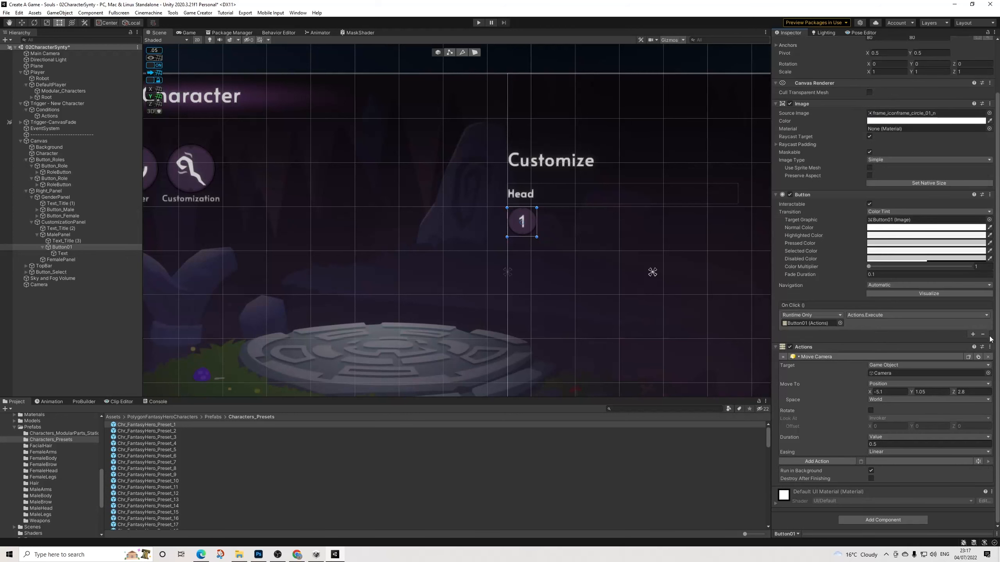
left_click(988, 357)
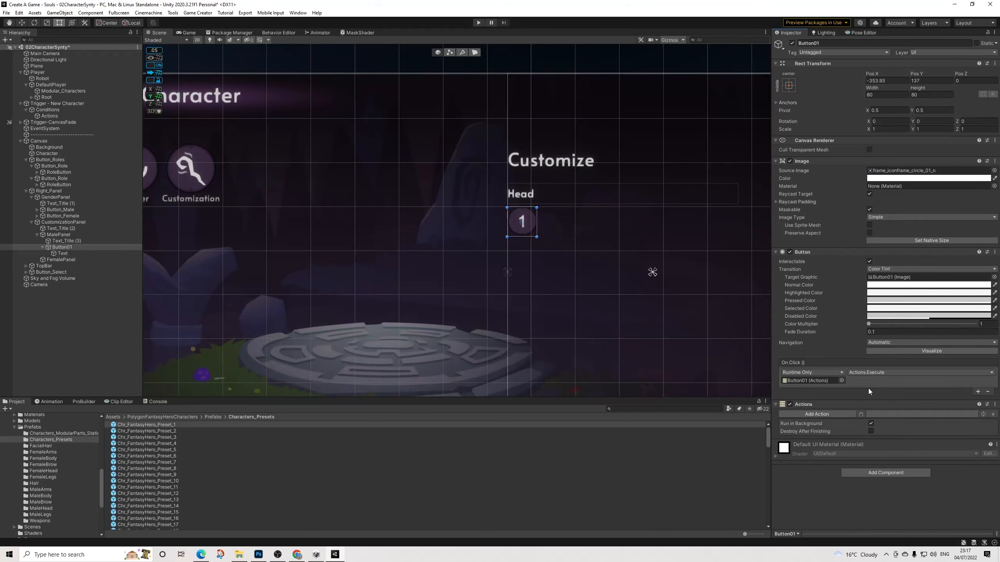
scroll(523, 199, "down", 6)
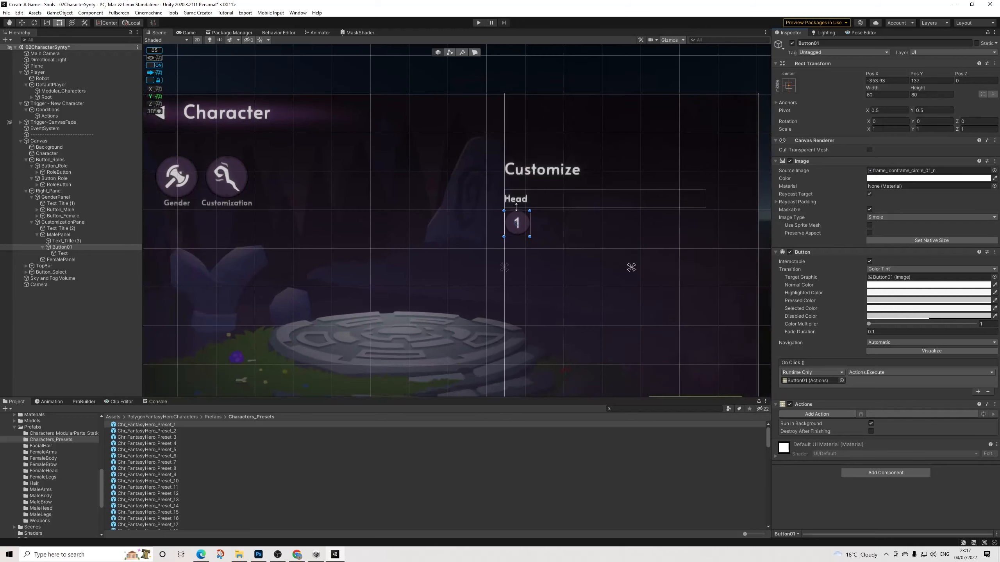
left_click(559, 287)
scroll(559, 288, "down", 2)
middle_click_drag(646, 231, 609, 231)
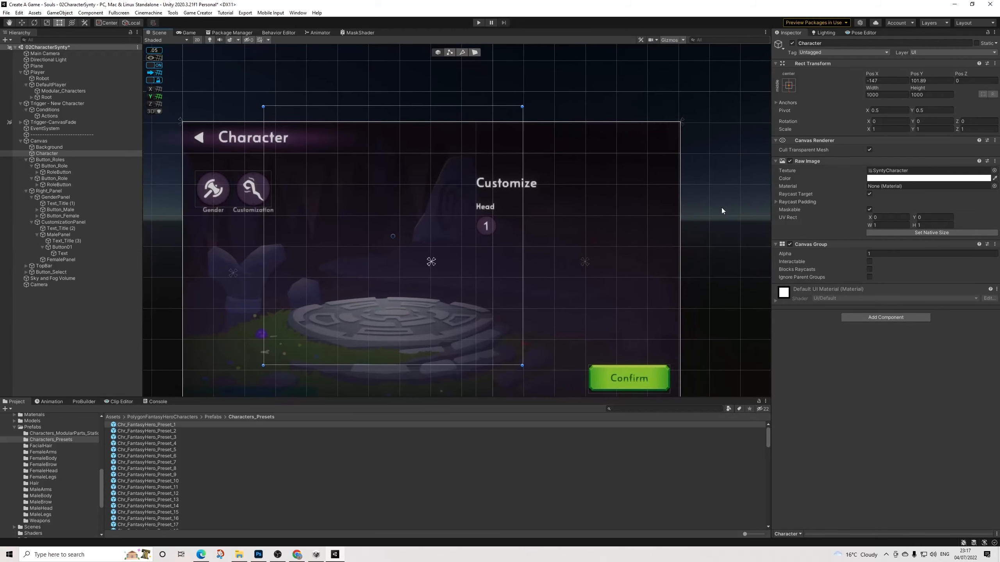
left_click(722, 208)
scroll(492, 234, "up", 1)
scroll(492, 235, "up", 2)
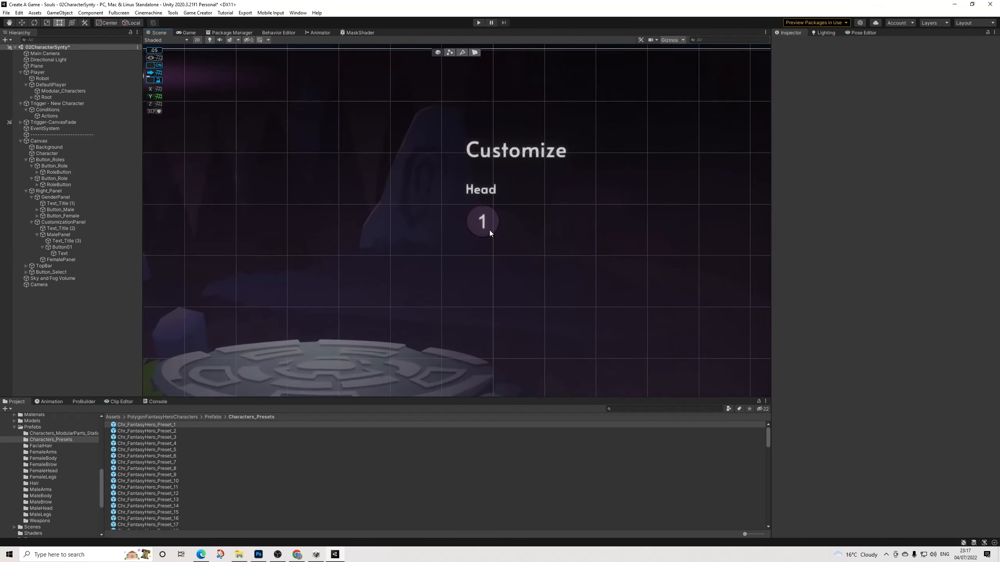
Step: Add an Instantiate Skinned Mesh action to Button01's Actions component
left_click(485, 220)
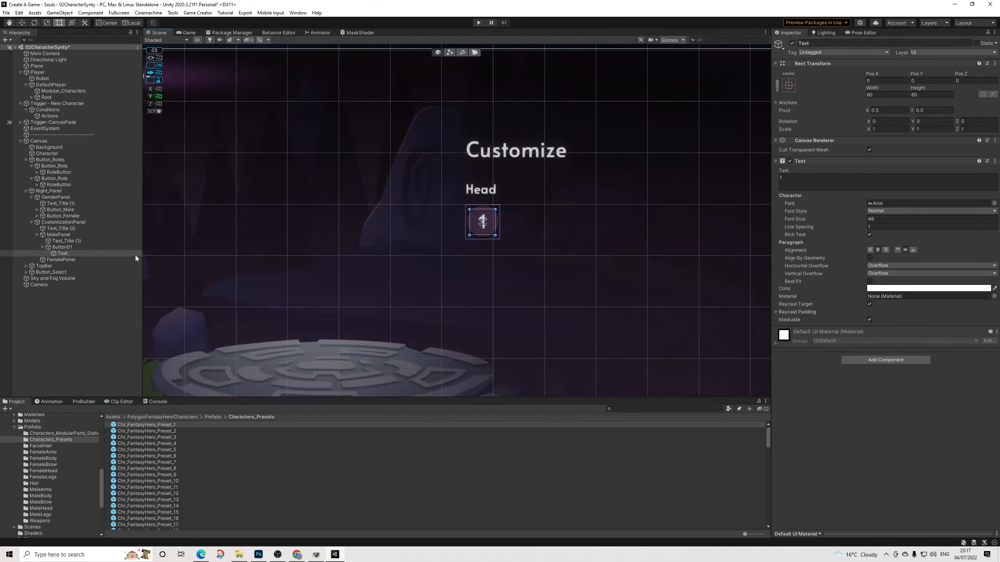
left_click(62, 247)
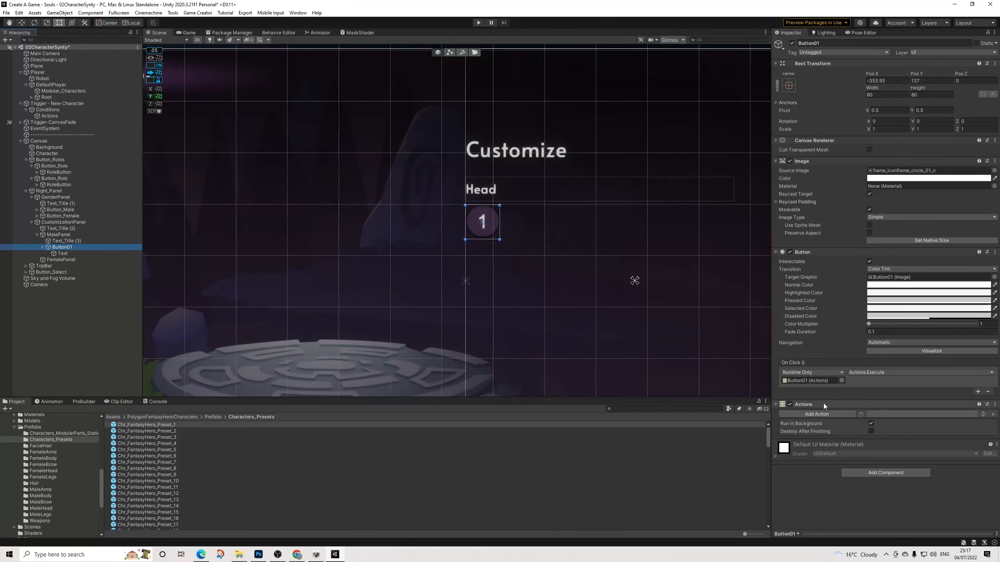
left_click(823, 413)
type("ex")
key("BackSpace")
key("BackSpace")
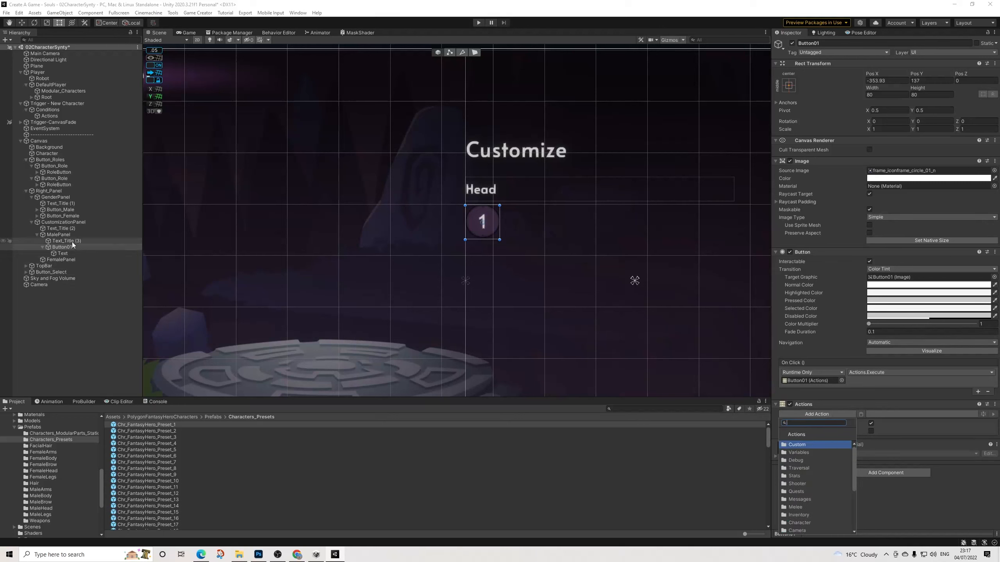
type("skin")
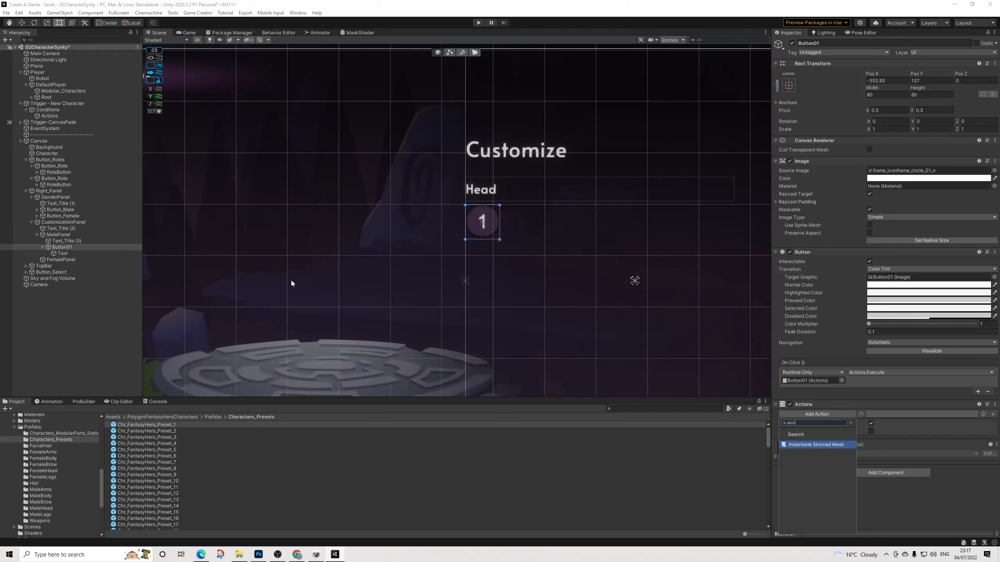
key("Return")
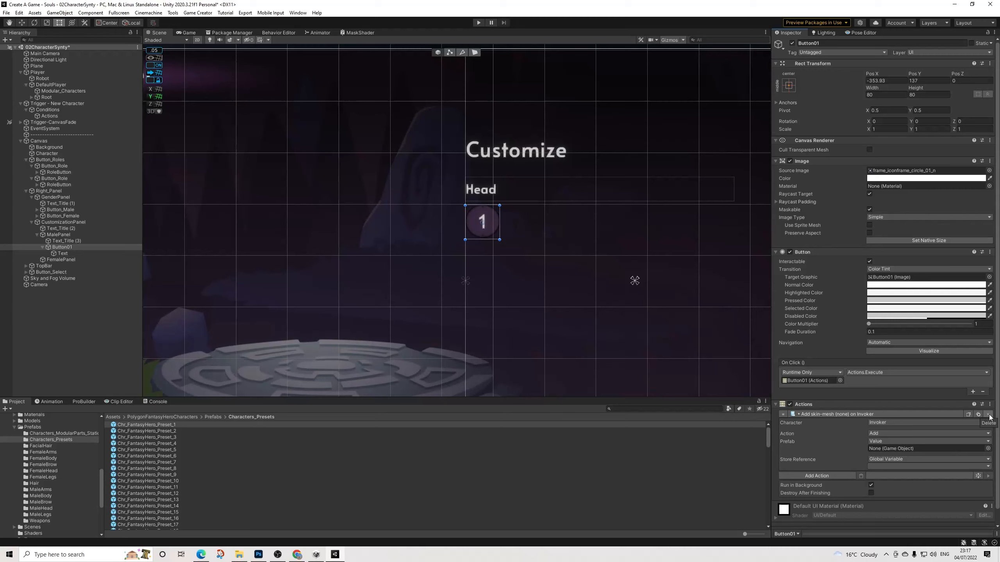
left_click(885, 422)
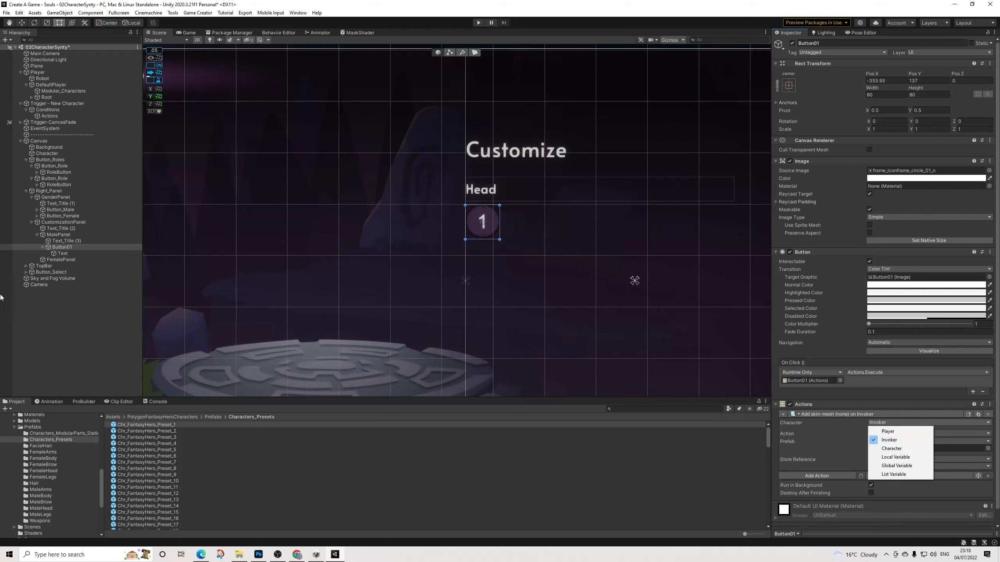
left_click(68, 288)
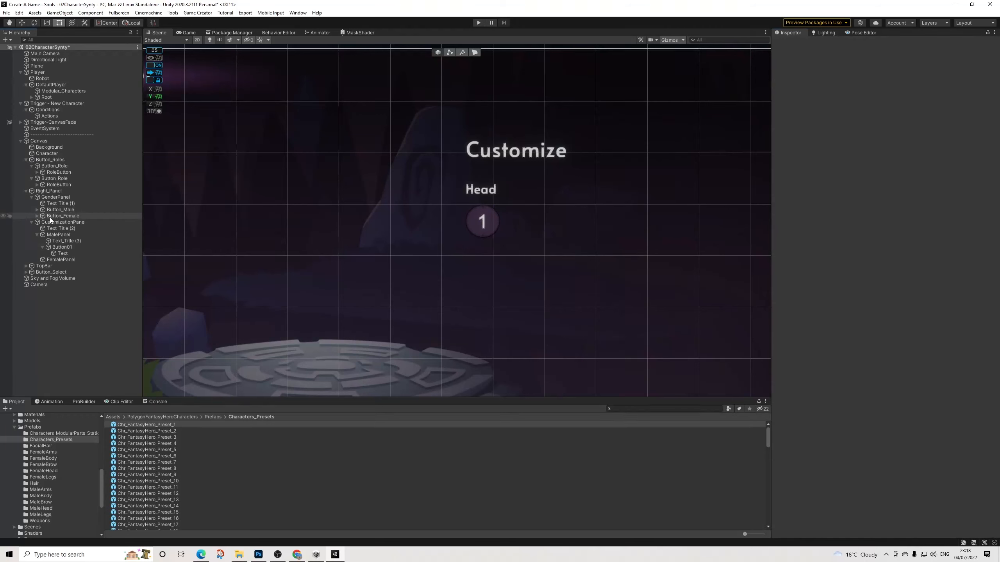
Step: Create a Game Creator Actions object at the root of the scene and name it Actions-RemoveHeads
right_click(42, 306)
mouse_move(119, 398)
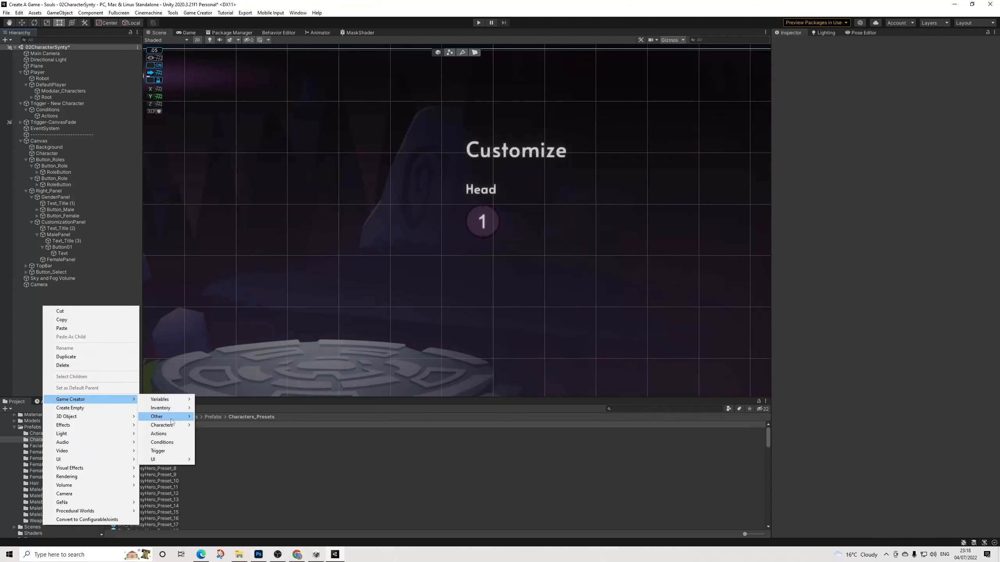
left_click(160, 433)
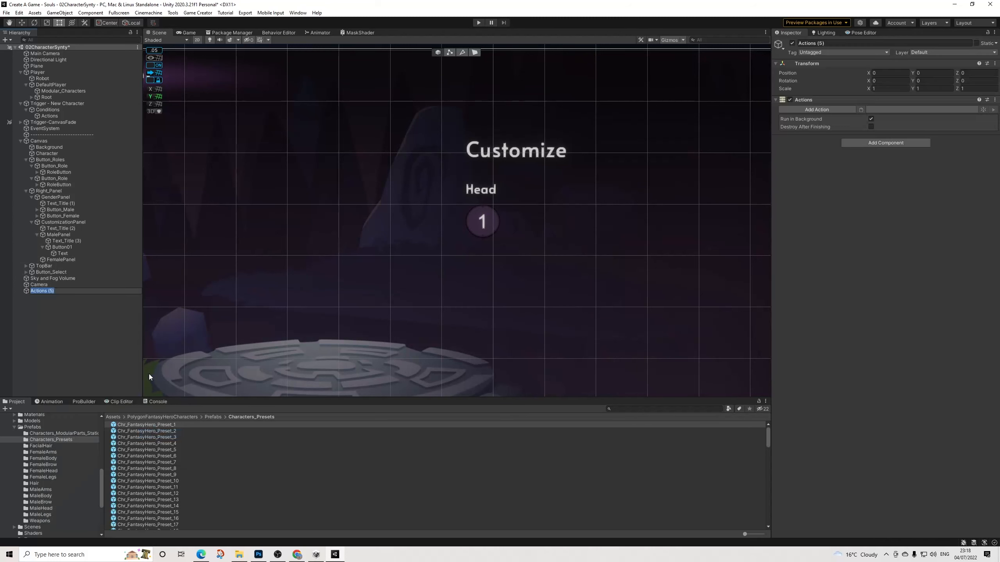
left_click(819, 44)
left_click_drag(817, 44, 887, 47)
type("-RemoveHeads")
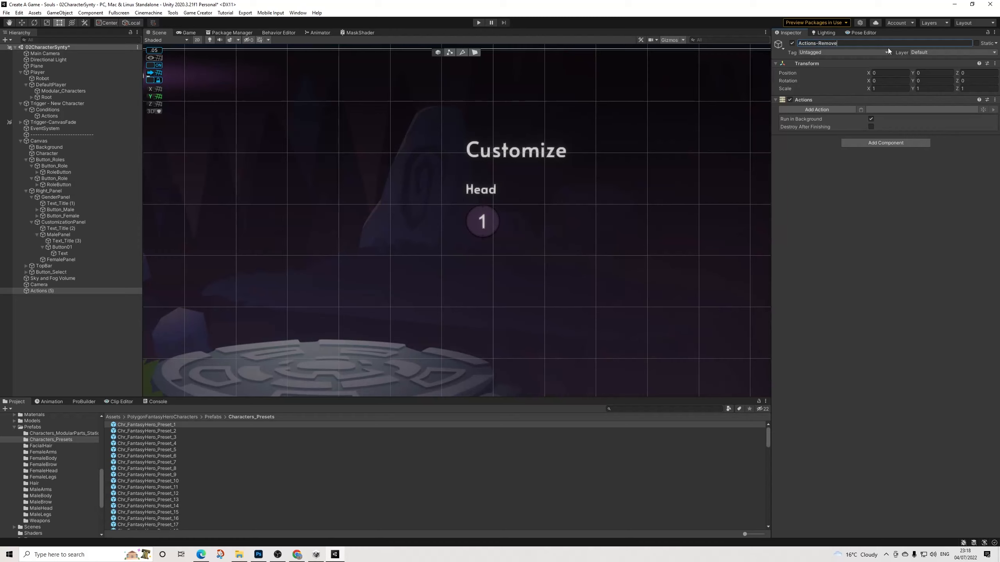
key("Return")
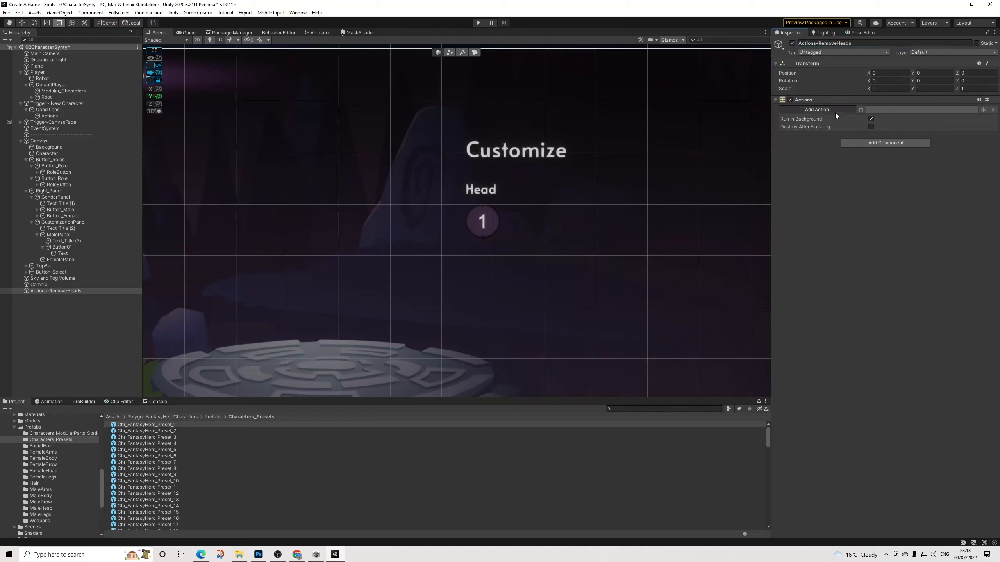
Step: Add an Instantiate Skinned Mesh action to Actions-RemoveHeads, set it to Remove and assign the MaleHead00 prefab
left_click(834, 111)
key("Return")
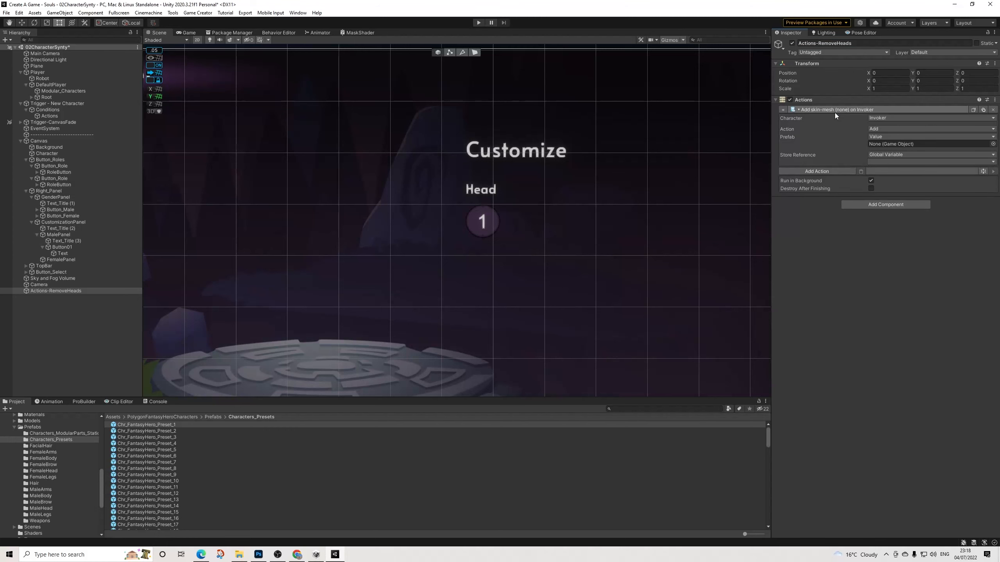
left_click(886, 129)
left_click(889, 146)
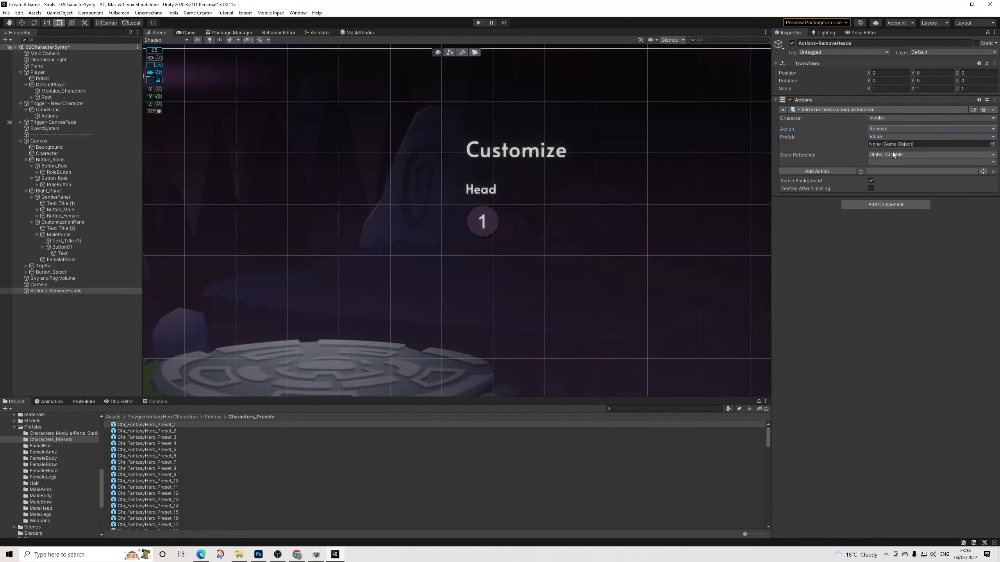
left_click(42, 508)
left_click_drag(141, 426, 884, 144)
Step: Duplicate the Remove action four times and assign the MaleHead01, MaleHead02, MaleHead03 and MaleHead04 prefabs to the copies
left_click(983, 110)
left_click_drag(136, 431, 901, 206)
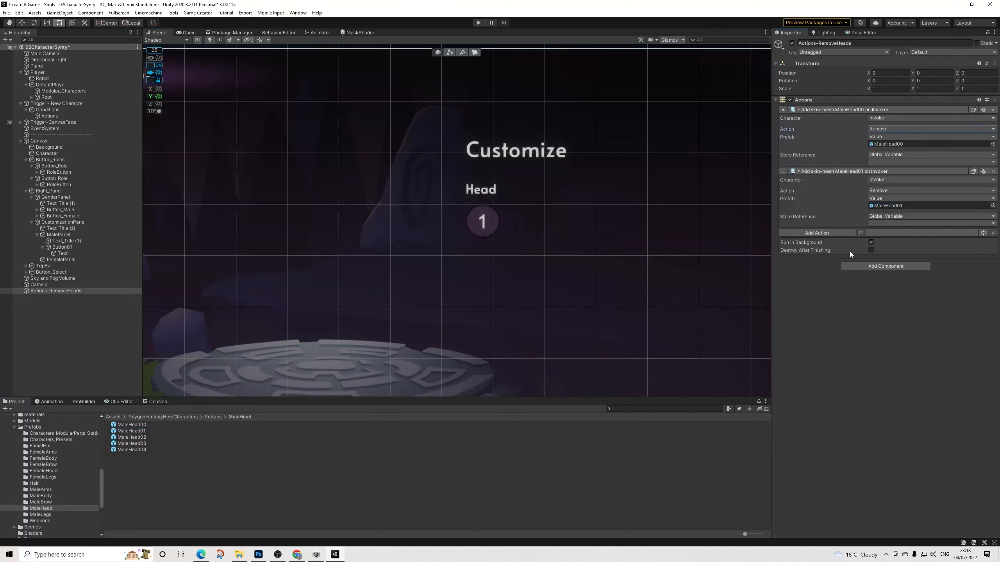
left_click(973, 173)
left_click_drag(145, 436, 936, 267)
left_click(983, 234)
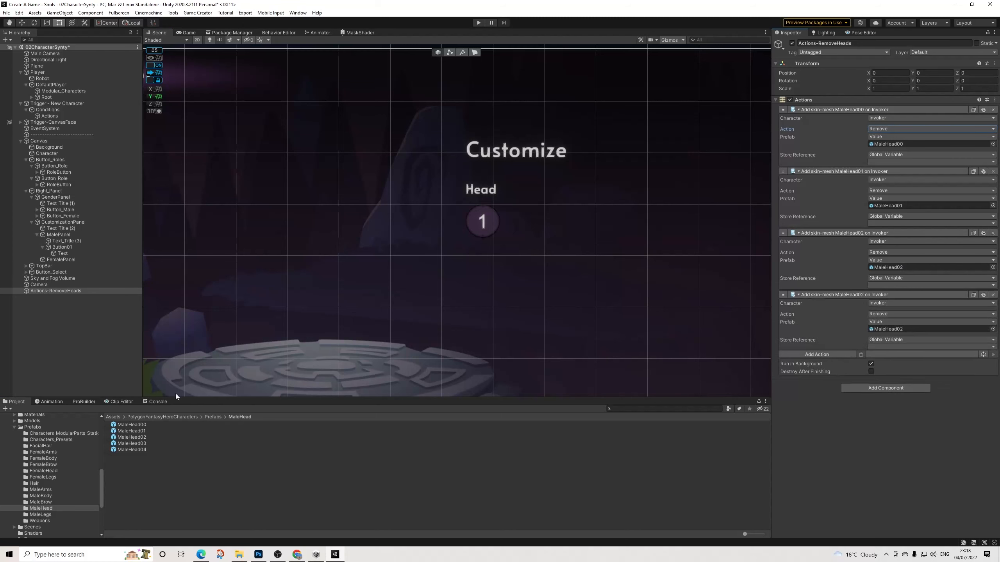
left_click_drag(145, 443, 896, 330)
left_click(983, 295)
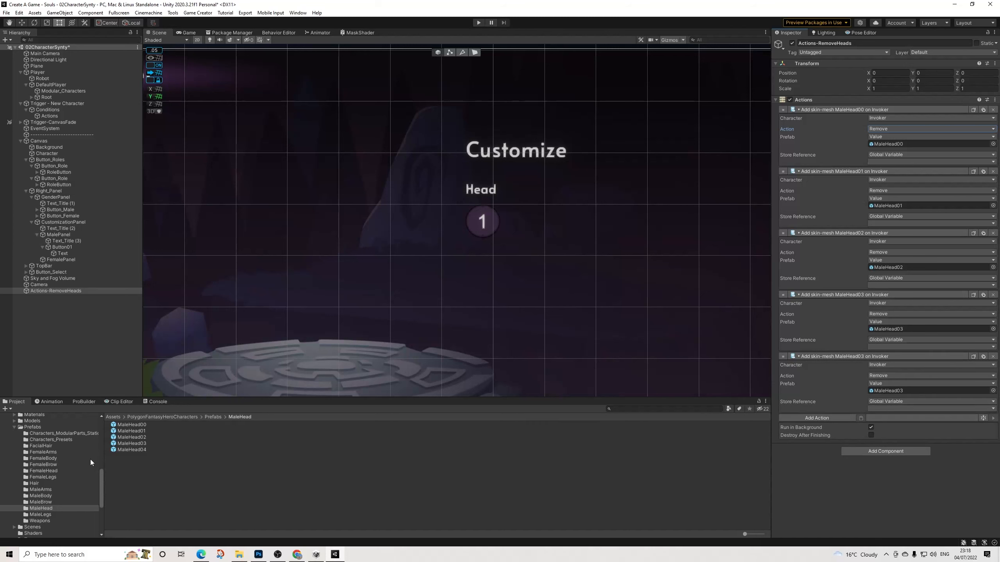
left_click_drag(132, 450, 898, 390)
Step: Duplicate the MaleHead04 Remove action twice and assign the FemaleHead00 and FemaleHead01 prefabs to the copies
left_click(983, 356)
left_click(983, 357)
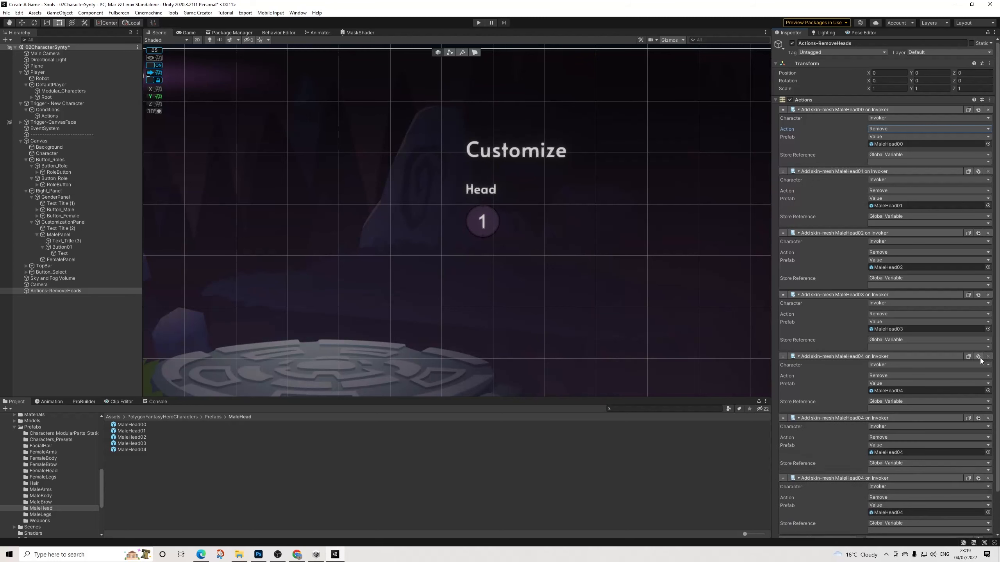
scroll(957, 395, "down", 3)
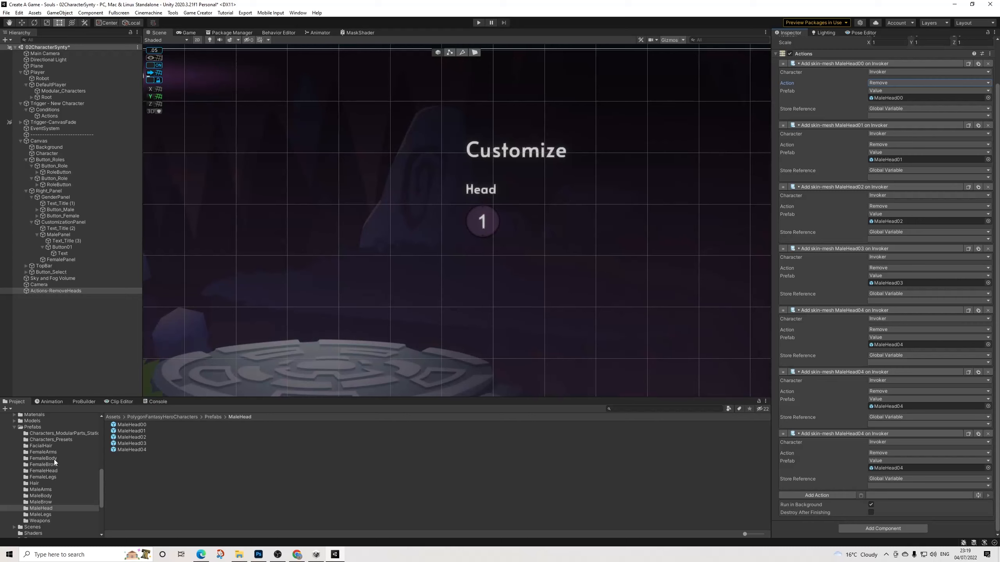
left_click(53, 471)
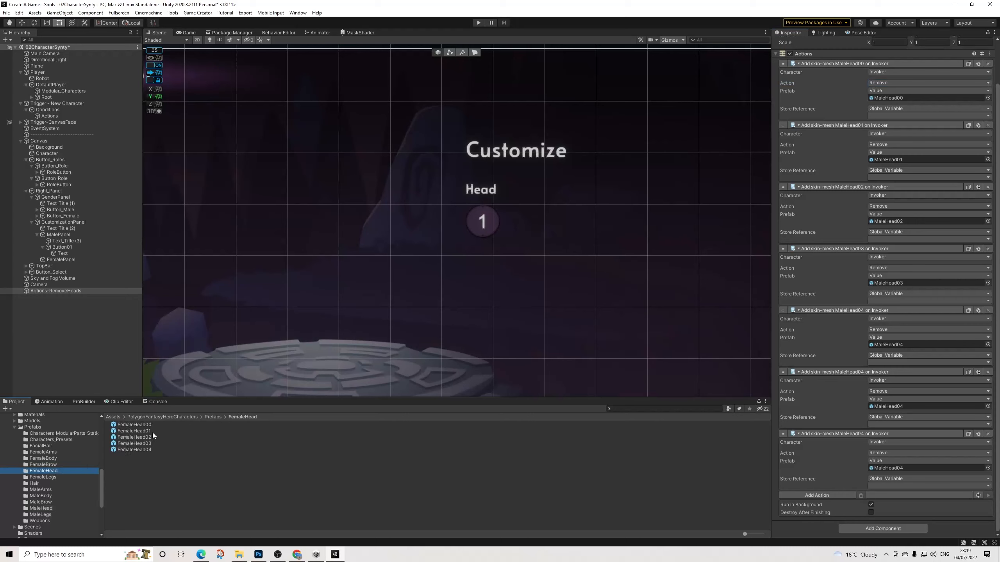
left_click_drag(143, 425, 902, 405)
left_click_drag(146, 432, 911, 467)
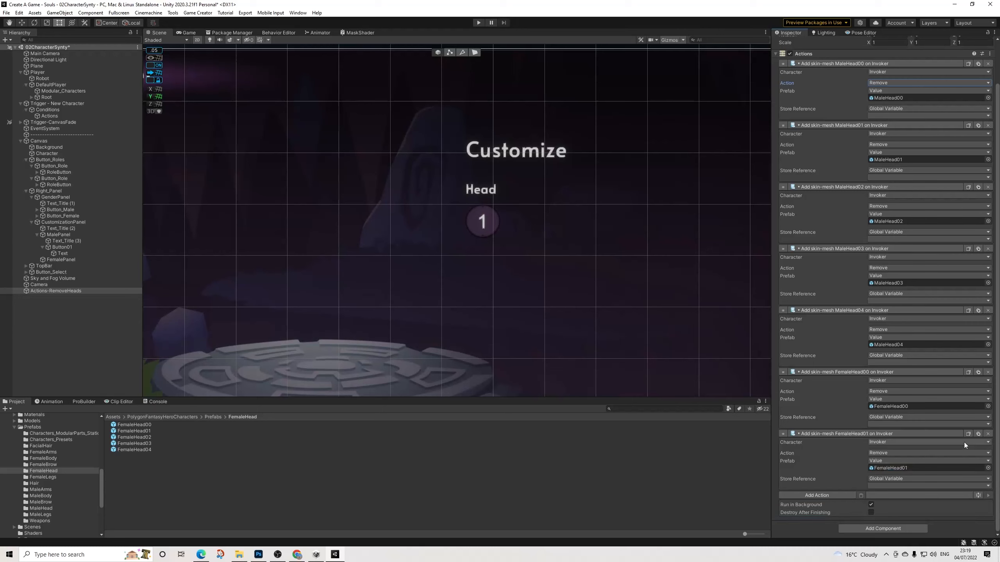
Step: Duplicate the last Remove action for three more entries and assign the FemaleHead02, FemaleHead03 and FemaleHead04 prefabs
left_click(979, 434)
left_click(978, 433)
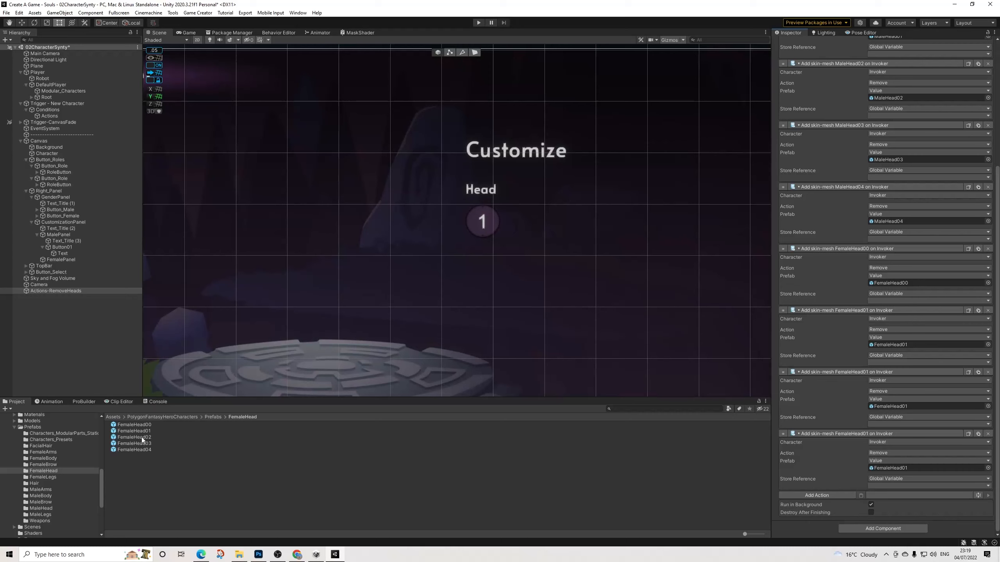
left_click_drag(145, 438, 912, 408)
left_click_drag(154, 444, 941, 468)
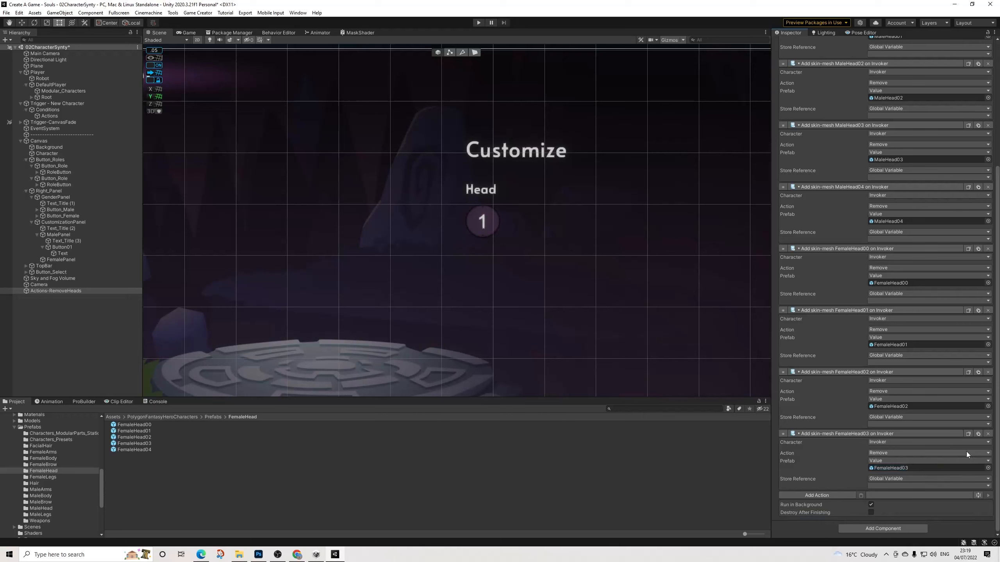
left_click(979, 433)
left_click_drag(148, 452, 906, 527)
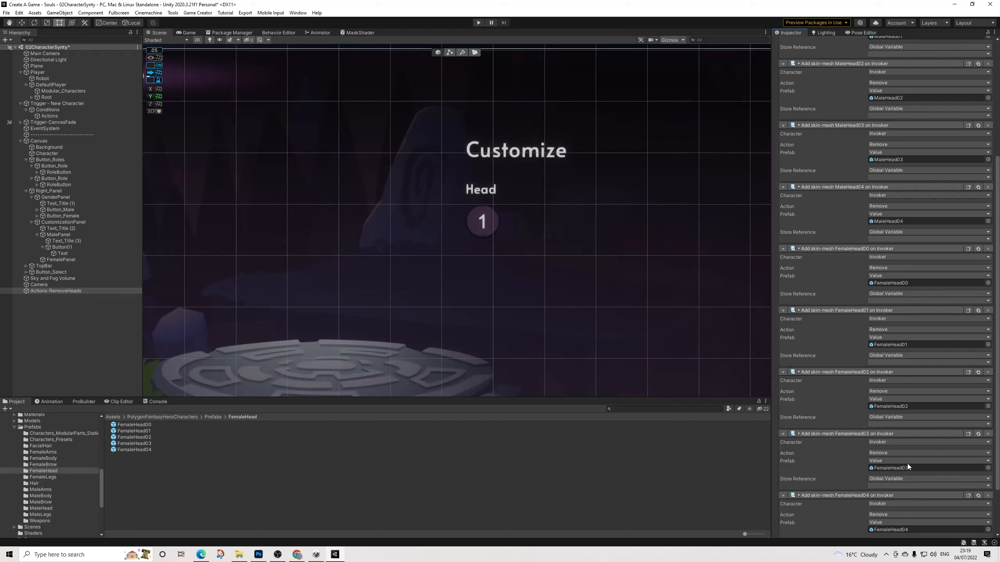
Step: Move Actions-RemoveHeads into CustomizationPanel as its first child, above Text_Title (2)
scroll(922, 393, "up", 10)
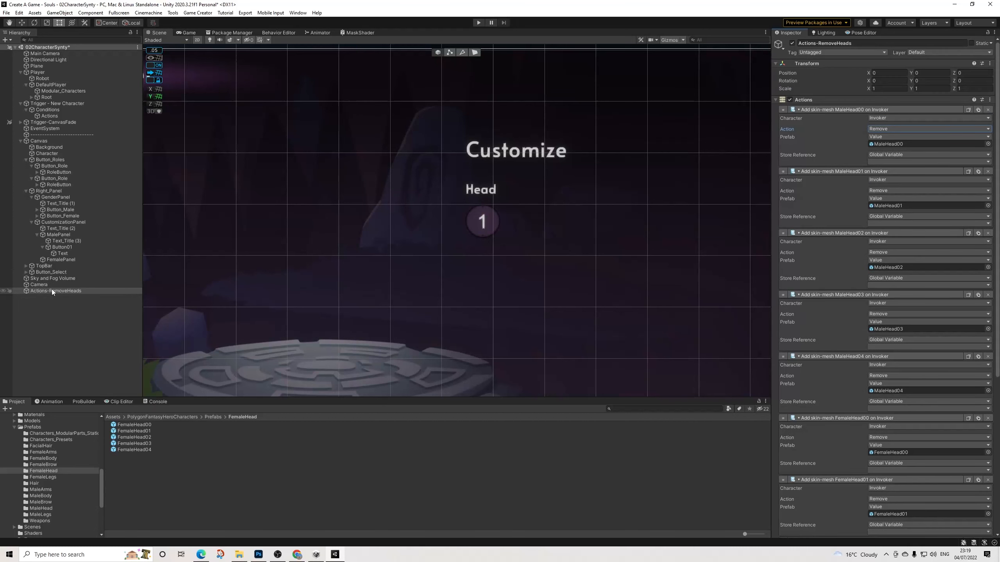
left_click_drag(51, 289, 68, 227)
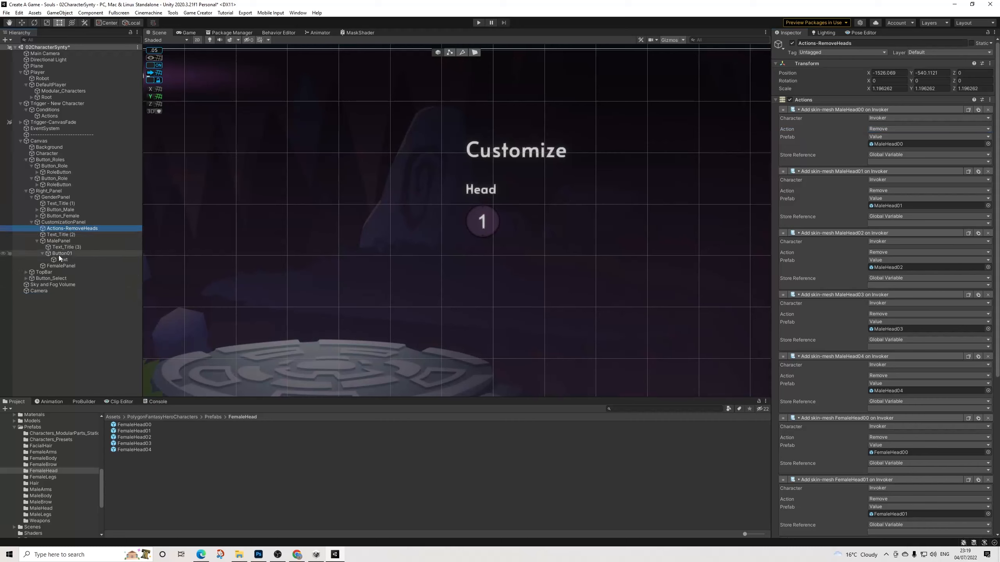
Step: Assign the MaleHead00 prefab to the Add skin-mesh action on MalePanel's Button01
left_click(59, 254)
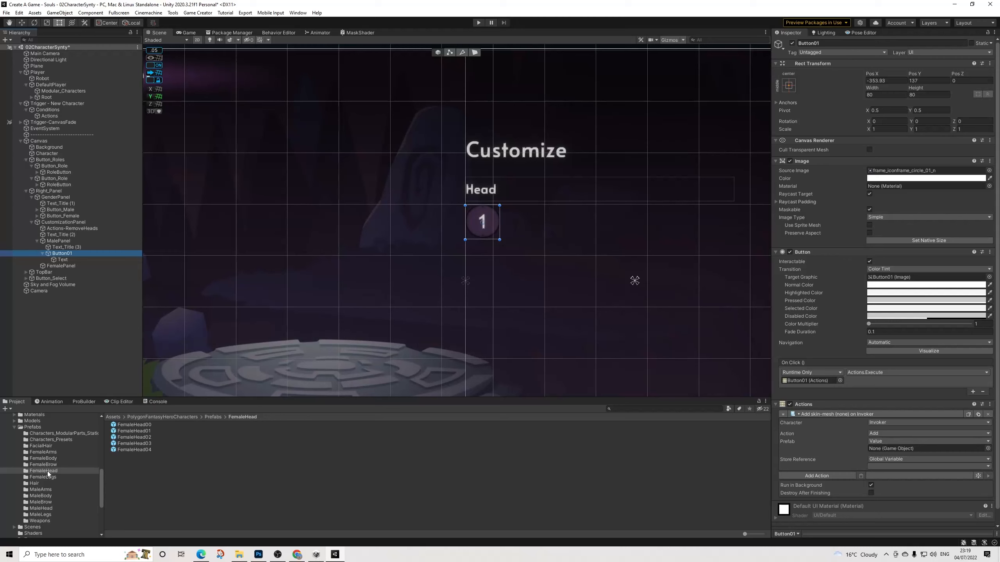
left_click(47, 508)
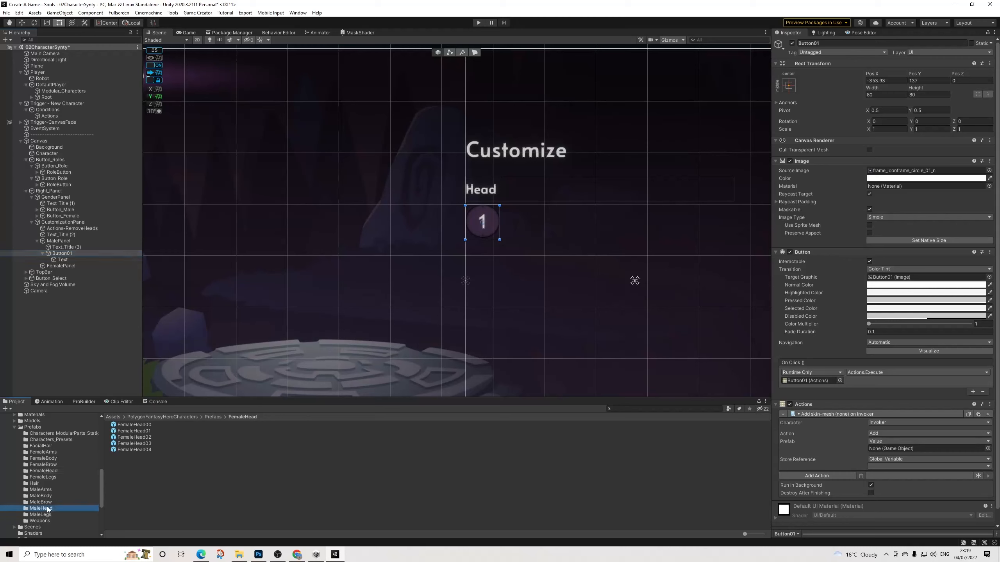
left_click_drag(143, 430, 944, 445)
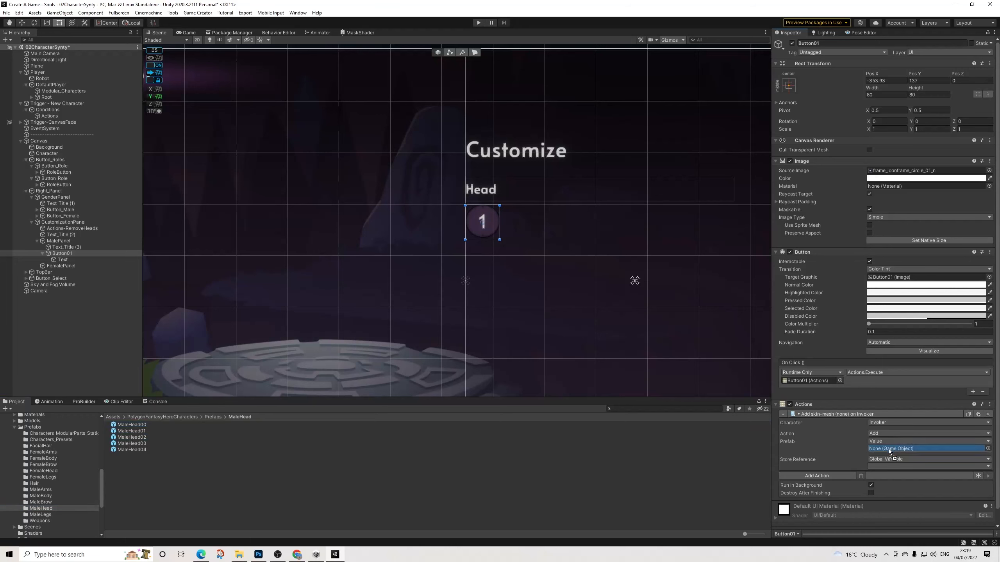
Step: Add a Variable GameObject action to Button01 that sets the global variable Head to the constant MaleHead00 prefab
left_click(823, 475)
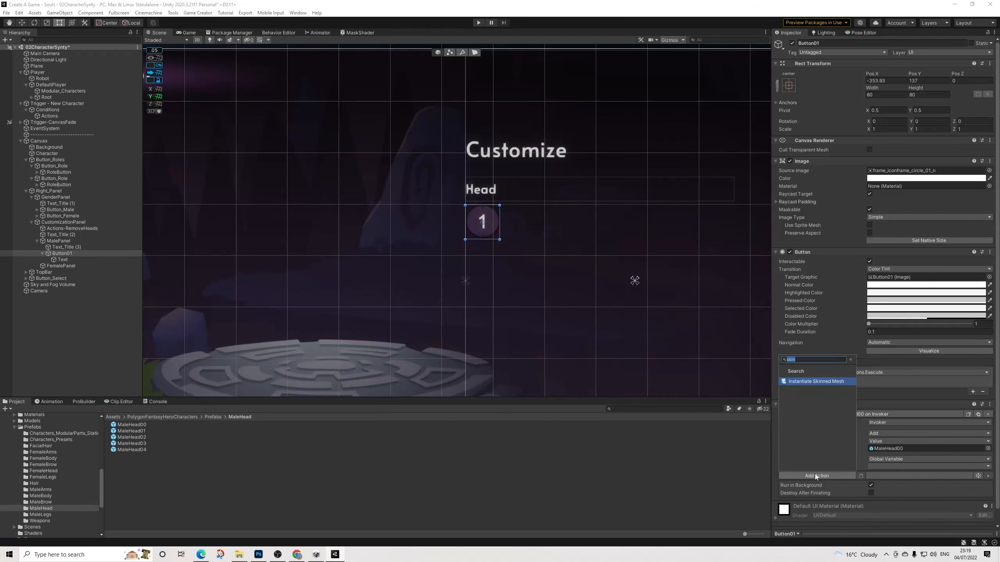
type("gam")
key("Down")
key("Down")
key("Down")
key("Down")
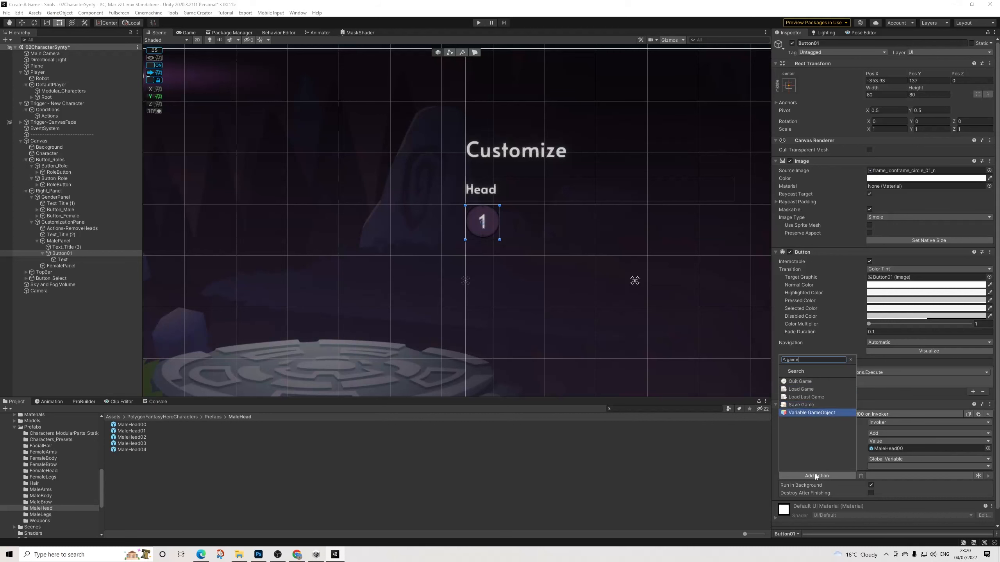
key("Return")
left_click(880, 491)
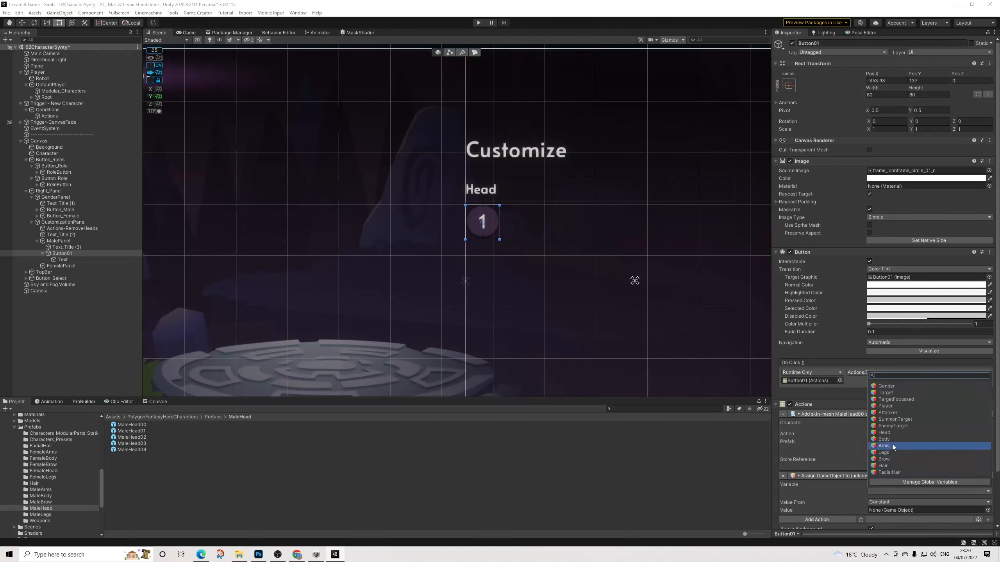
left_click(889, 433)
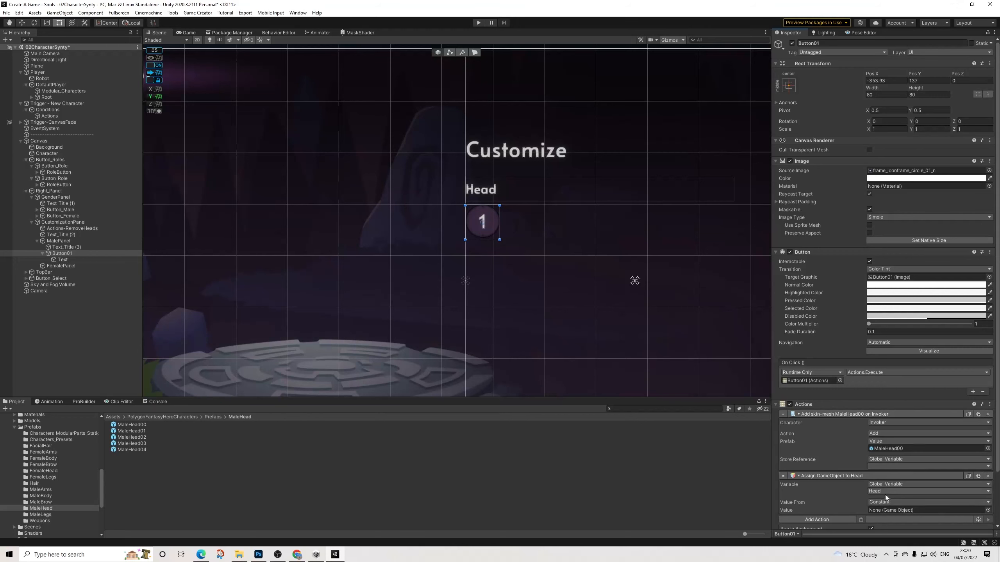
left_click_drag(132, 425, 895, 513)
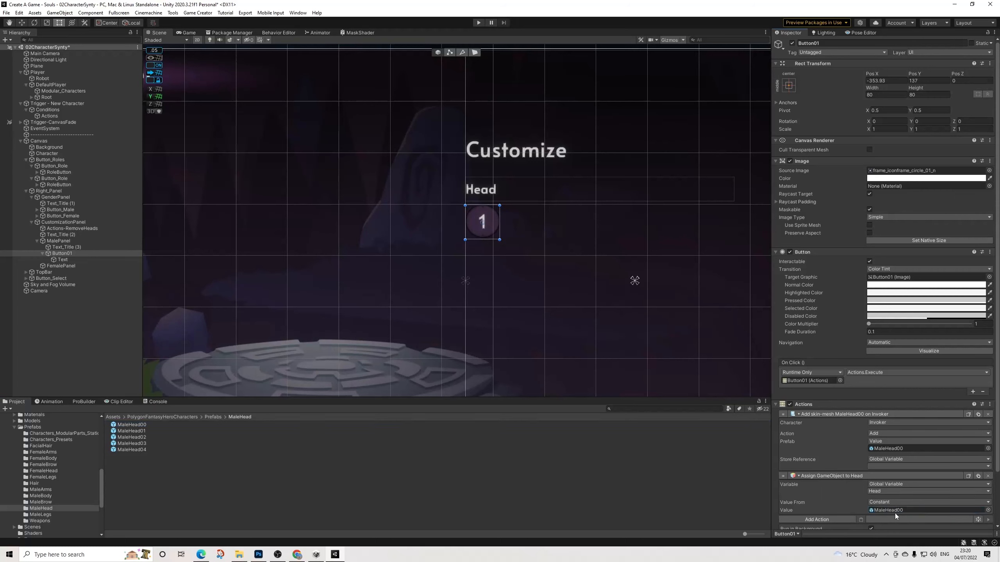
Step: Add an Execute Actions entry at the start of Button01's actions, running Actions-RemoveHeads with Wait To Finish enabled
left_click(801, 521)
type("ex")
left_click(809, 435)
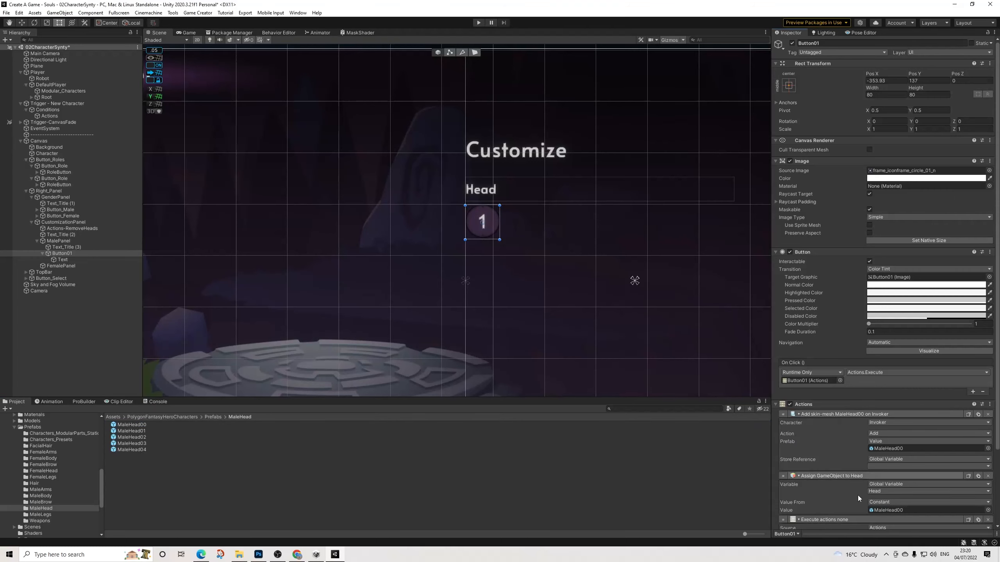
left_click_drag(804, 418, 798, 413)
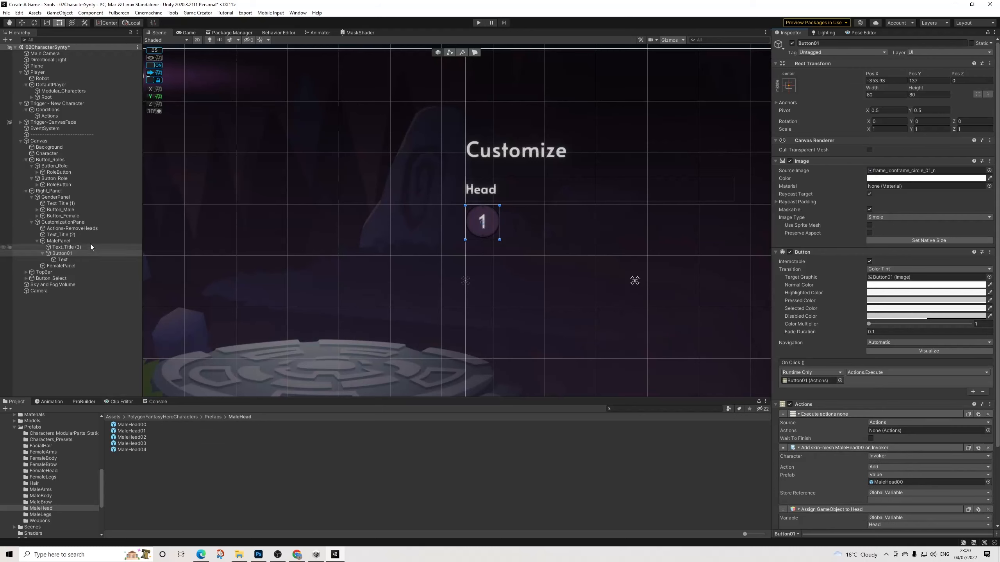
left_click_drag(67, 229, 905, 430)
left_click(869, 438)
Step: Try a 0.001-second Wait action before Button01's Add skin-mesh action, and delete it
scroll(873, 472, "down", 3)
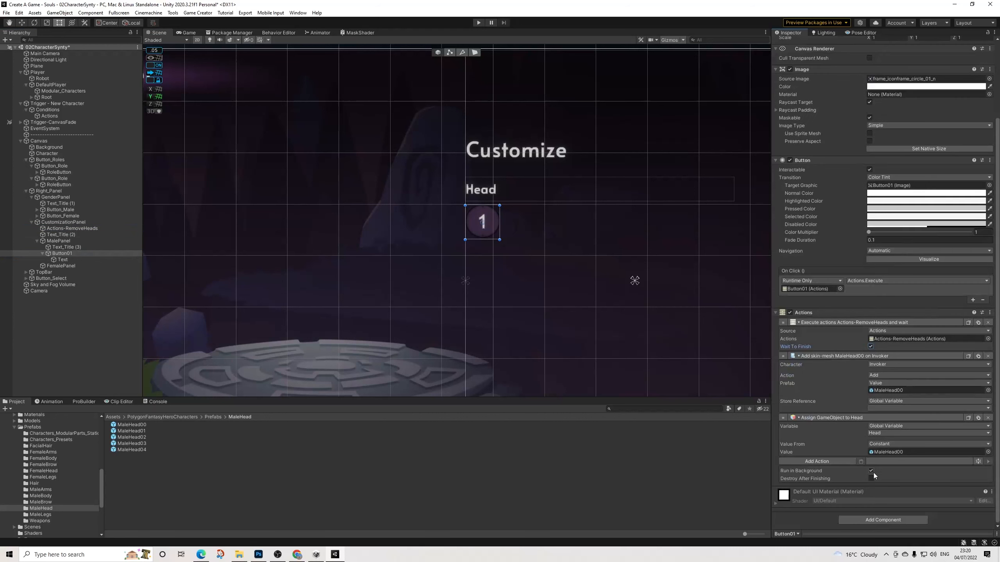
left_click(840, 464)
type("wa")
left_click(821, 375)
left_click(888, 471)
type("0.001")
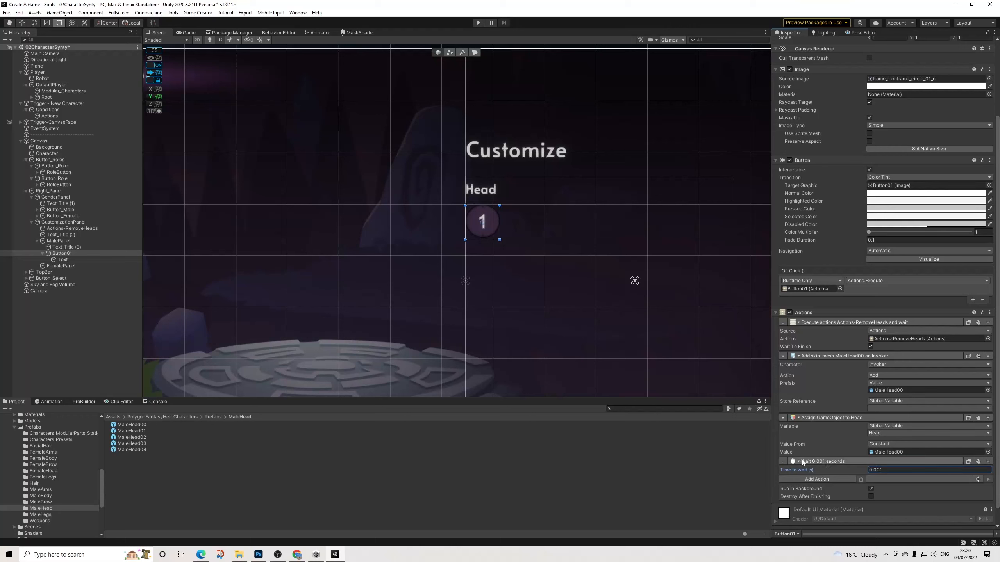
left_click_drag(790, 352, 791, 355)
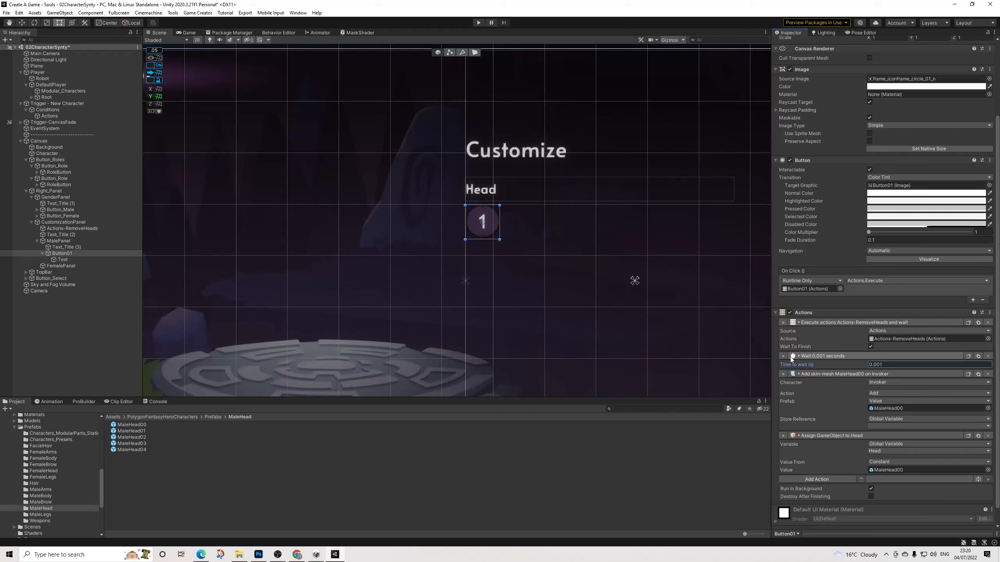
left_click(987, 356)
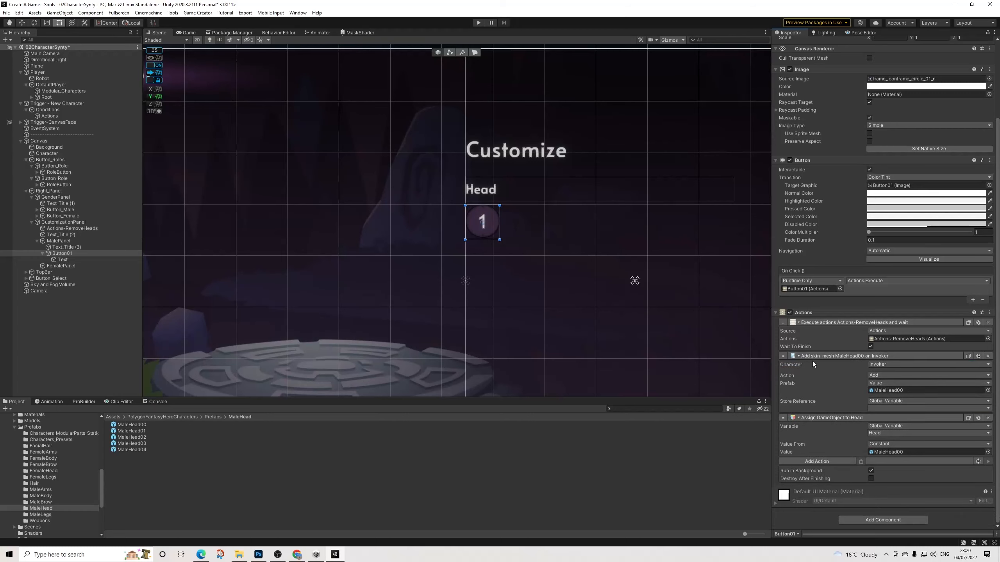
Step: Save the 02CharacterSynty scene
scroll(505, 254, "down", 5)
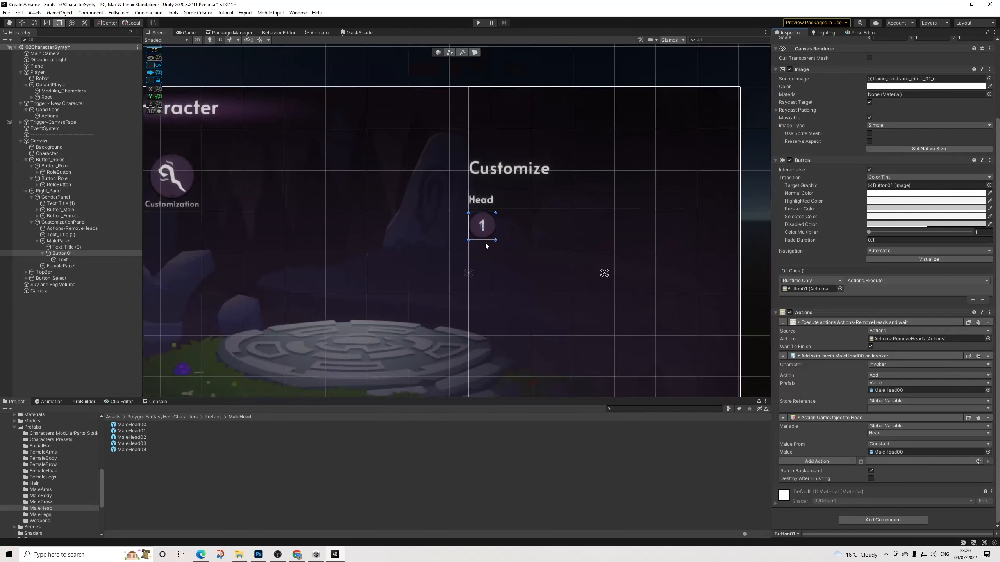
left_click(6, 12)
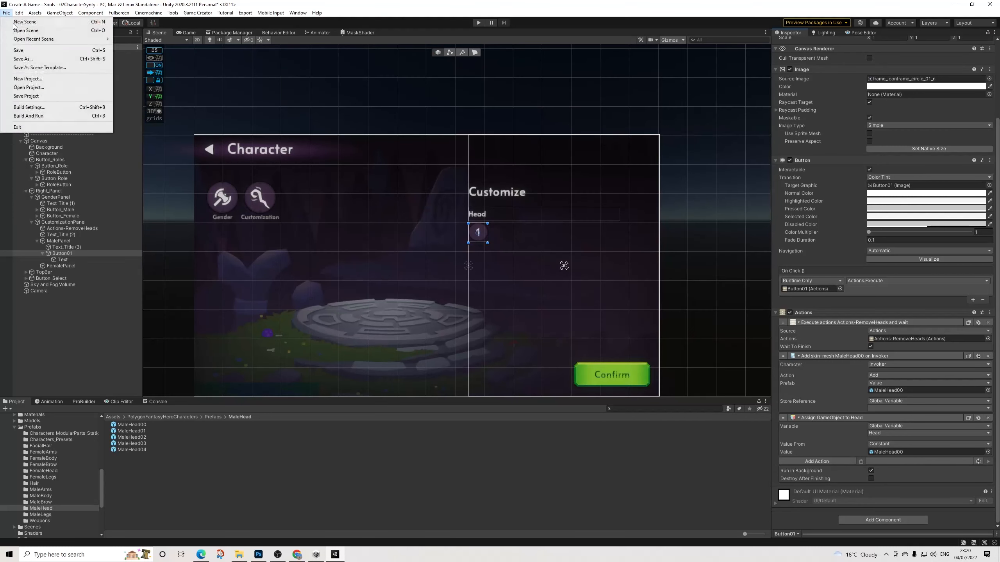
left_click(23, 51)
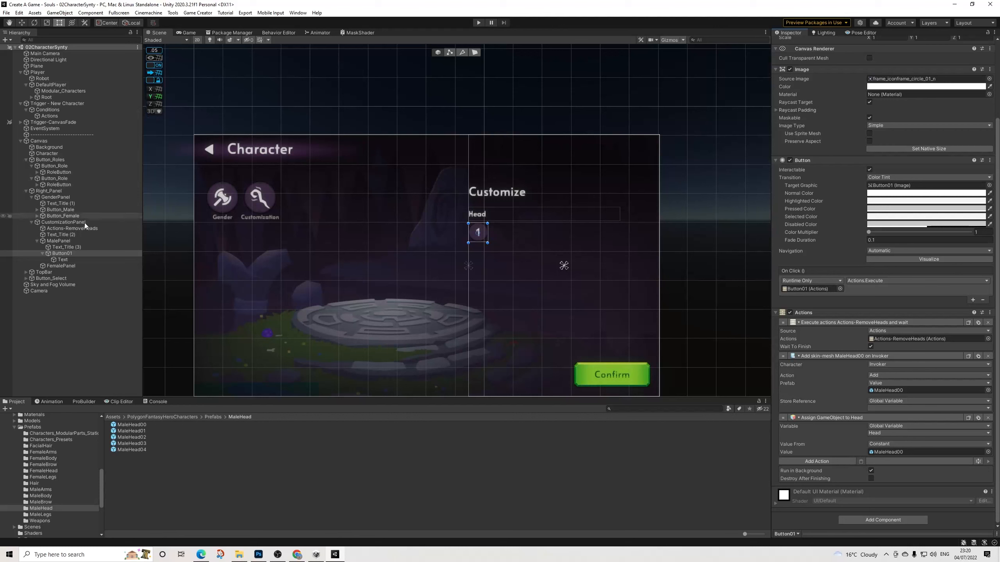
Step: Duplicate Button01, place the copy beside the original at about Pos X -255, and rename it Button02
left_click(43, 254)
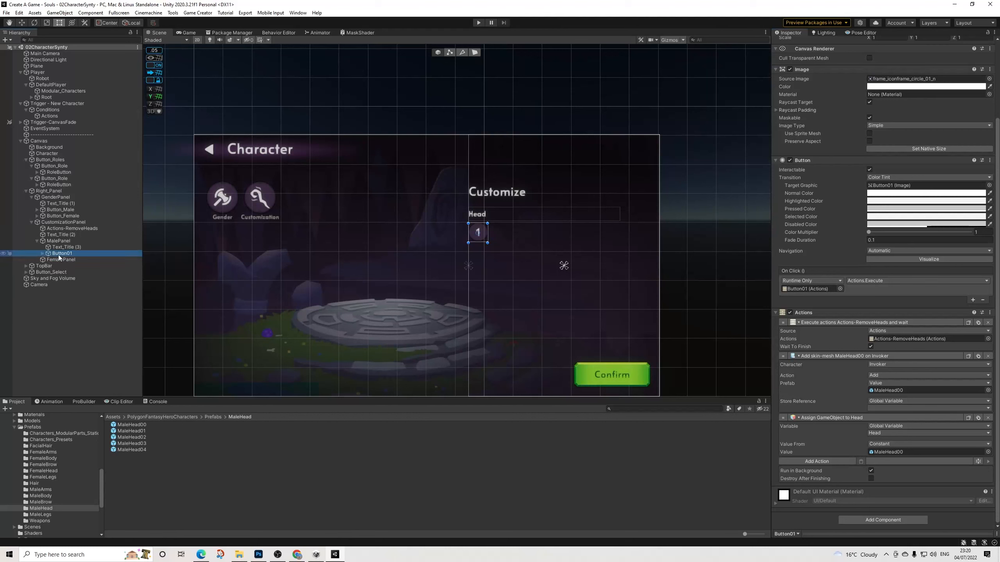
key("ctrl+d")
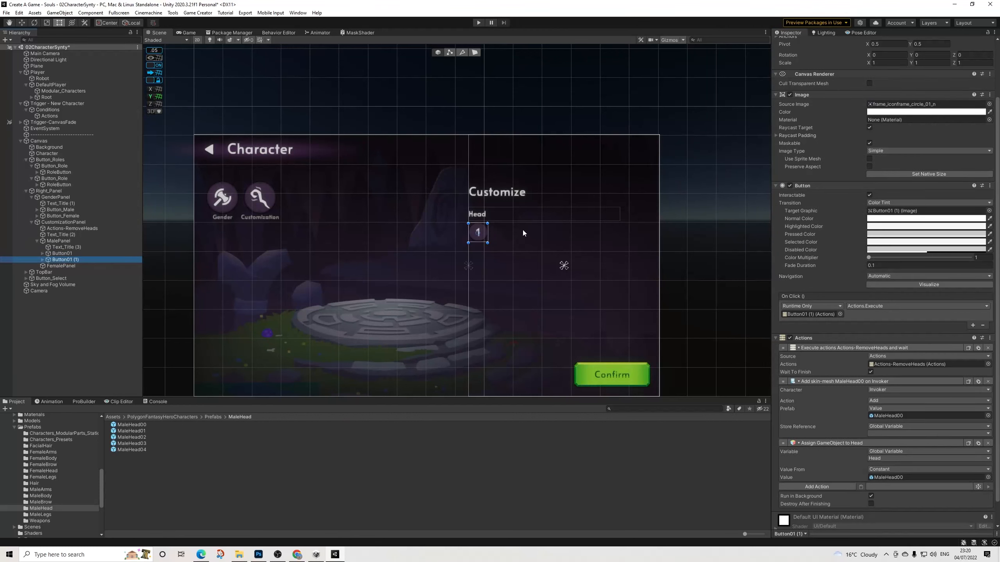
left_click_drag(482, 235, 505, 235)
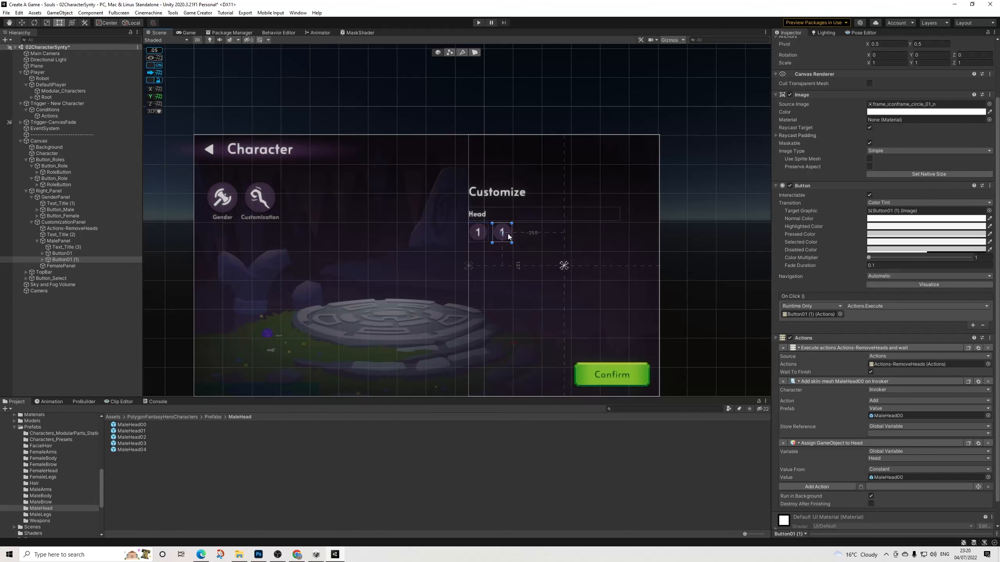
scroll(505, 233, "up", 2)
scroll(497, 231, "up", 2)
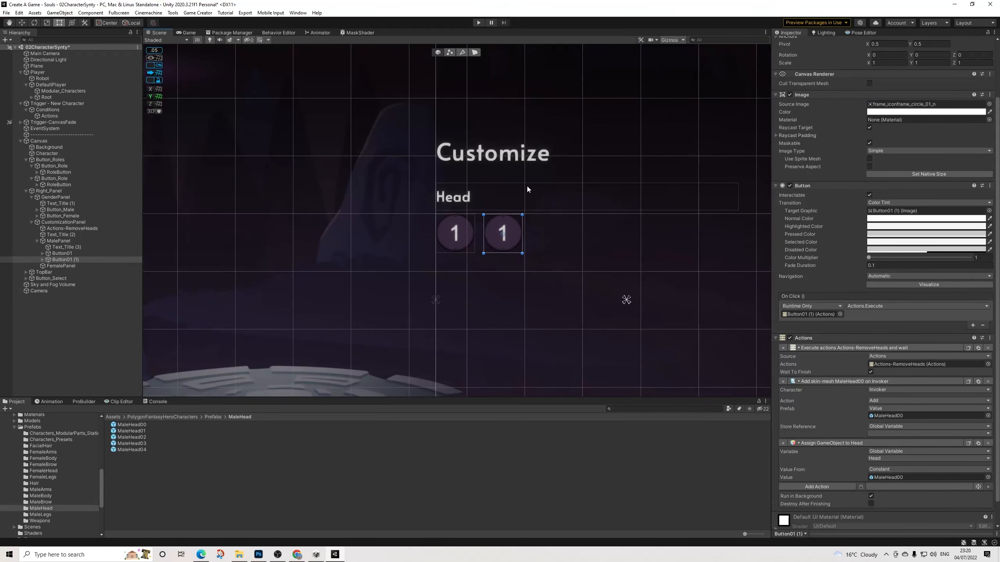
scroll(808, 127, "up", 3)
left_click(818, 43)
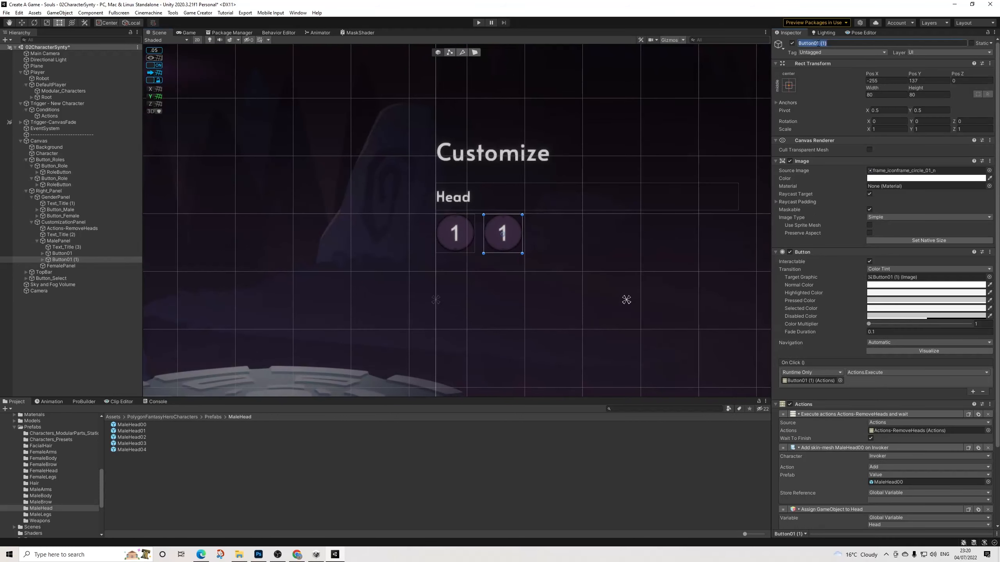
type("2")
key("Return")
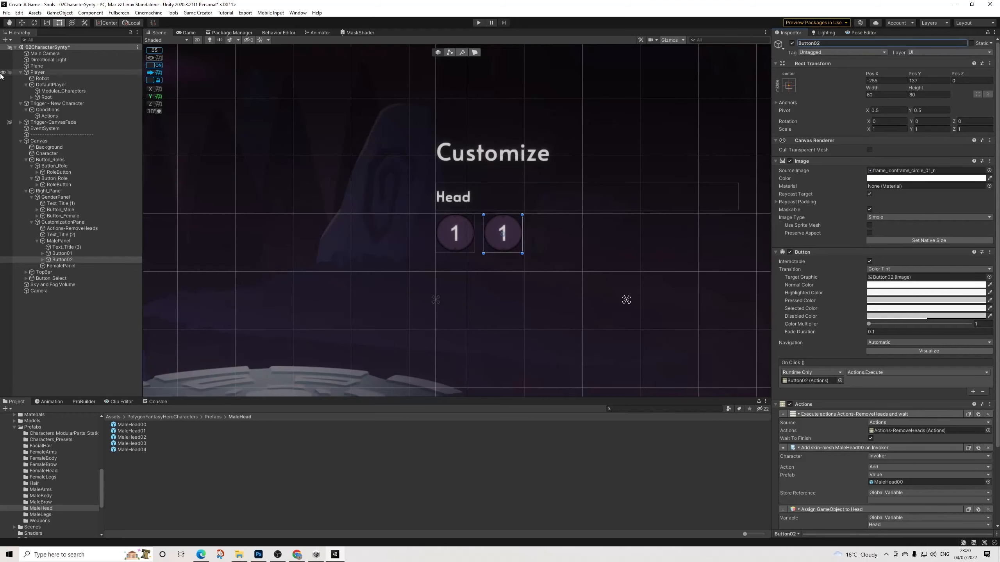
Step: Assign the MaleHead01 prefab to Button02's Add skin-mesh action and to its Head variable value
left_click(42, 259)
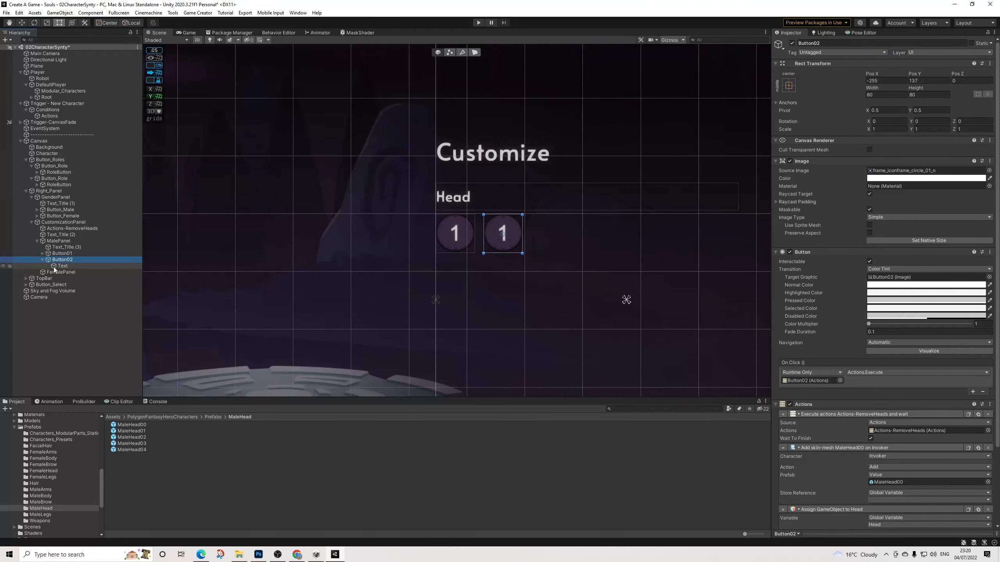
scroll(777, 366, "down", 3)
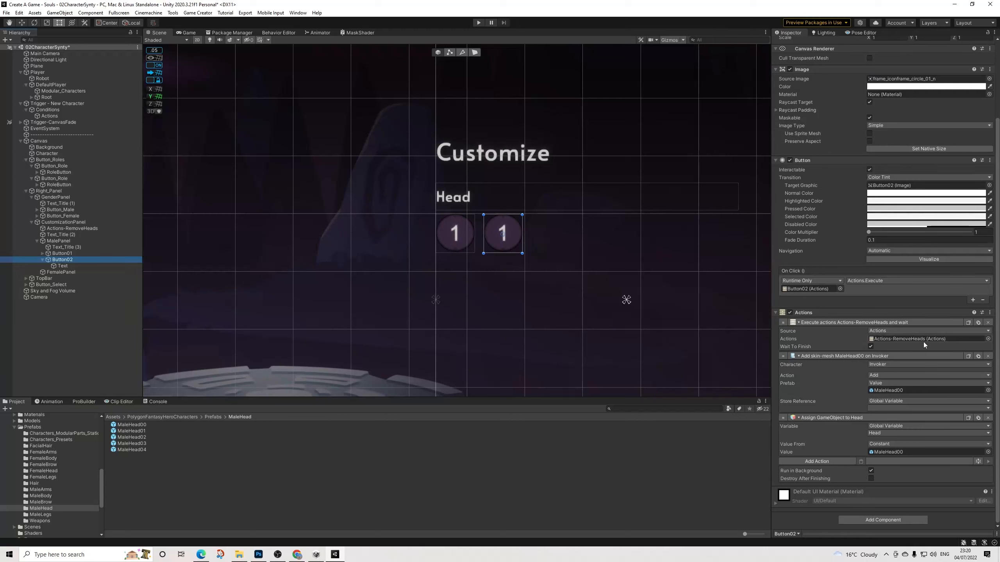
left_click_drag(135, 433, 905, 390)
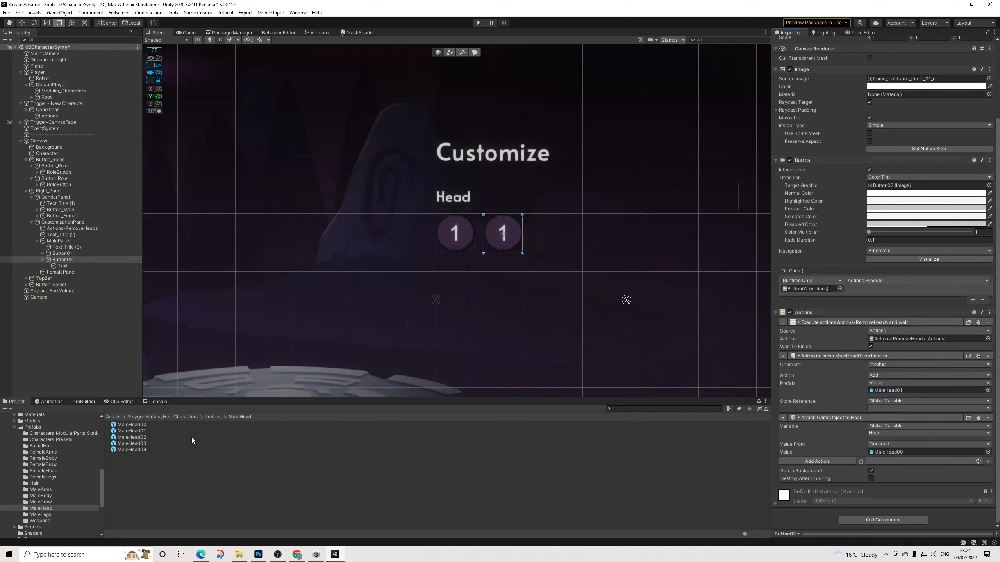
left_click_drag(139, 434, 893, 452)
Step: Change the label text of Button02 to 2
left_click(70, 261)
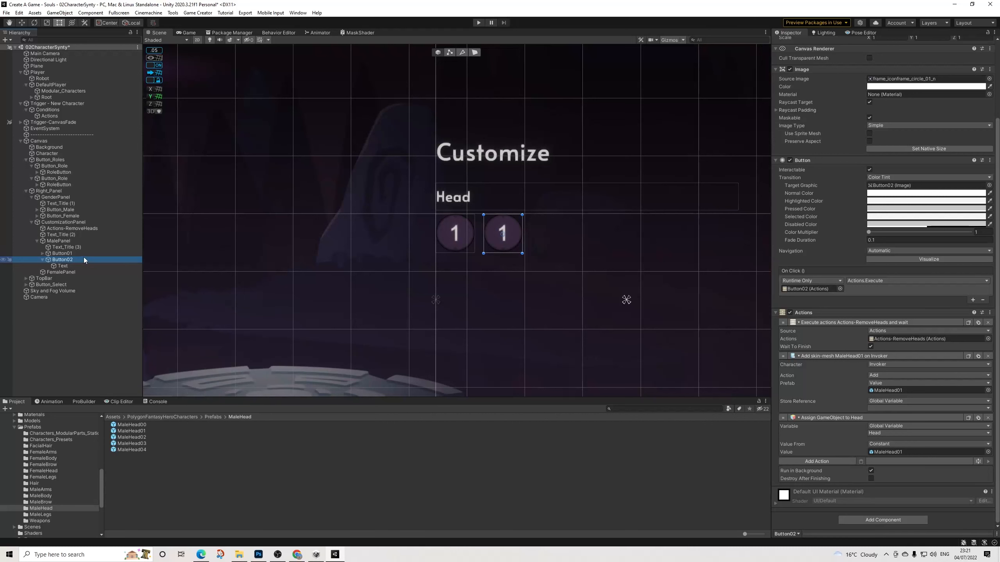
left_click(63, 266)
left_click(830, 186)
type("2")
Step: Duplicate Button02, place the copy beside it at about Pos X -153.9, and set its label text to 3
left_click(126, 261)
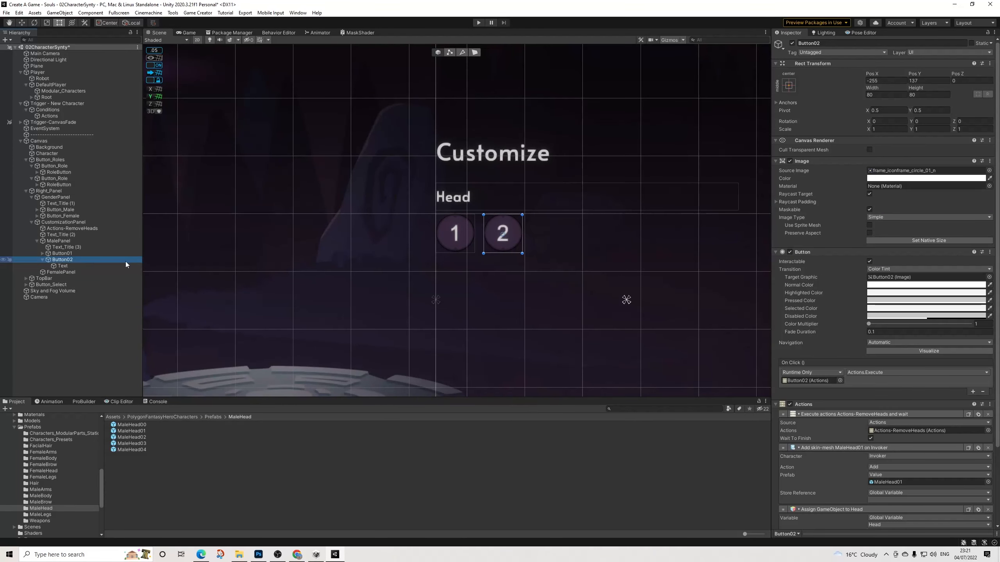
key("ctrl+d")
left_click_drag(501, 248, 552, 249)
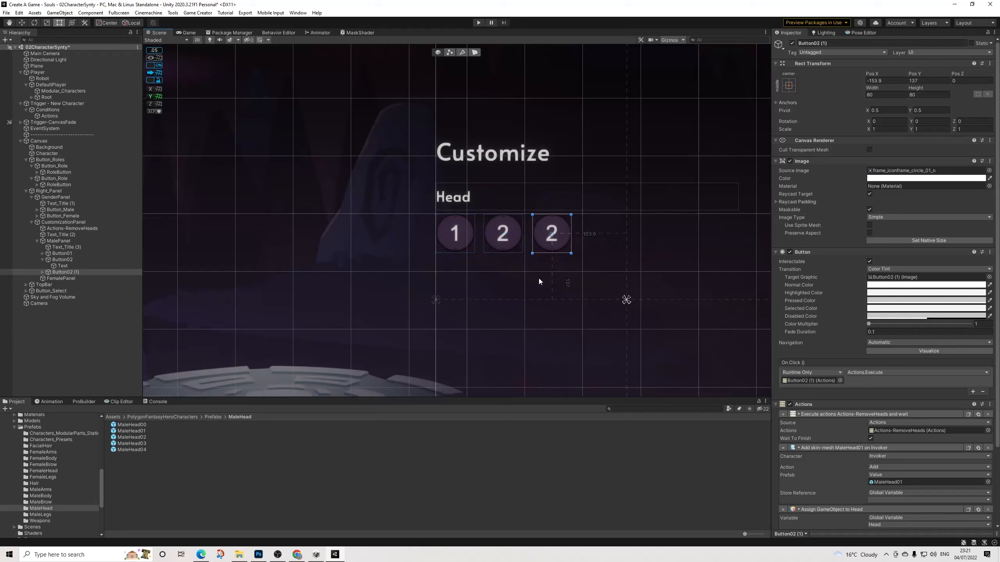
left_click(42, 272)
left_click(63, 278)
left_click(805, 182)
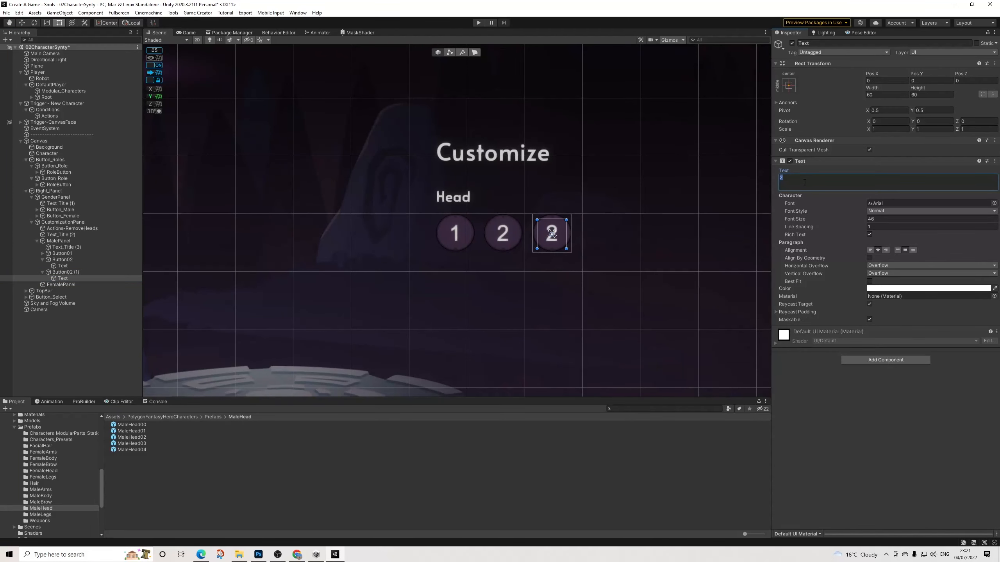
type("3")
Step: Assign the MaleHead02 prefab to the third button's Add skin-mesh action and to its Head variable value
left_click(65, 273)
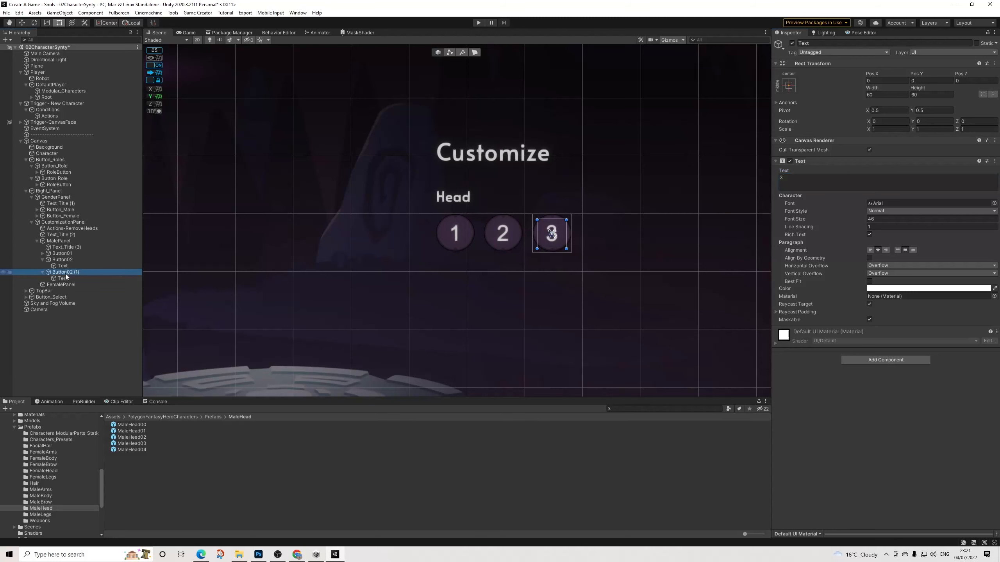
scroll(801, 365, "down", 3)
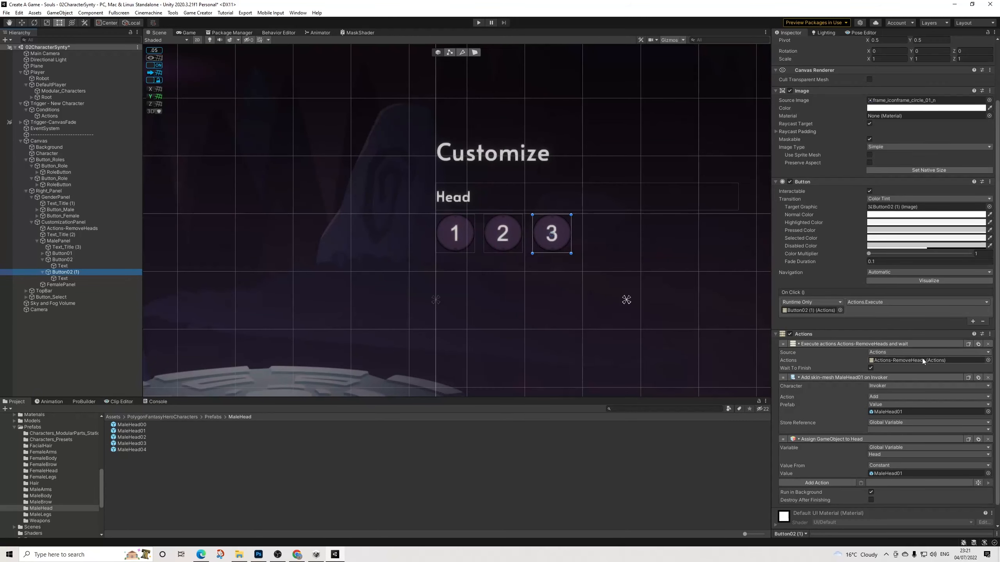
left_click_drag(132, 437, 905, 412)
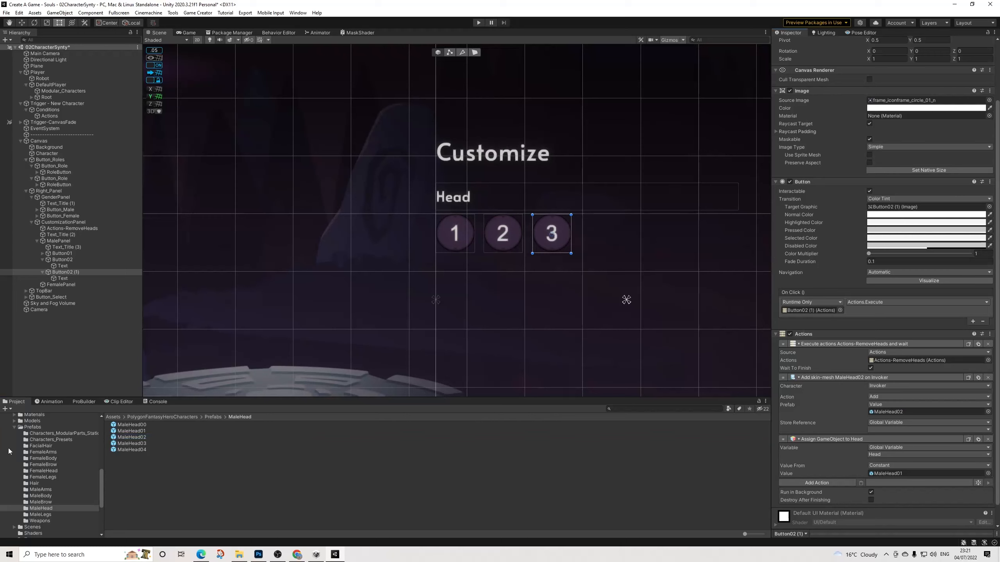
left_click_drag(144, 438, 898, 472)
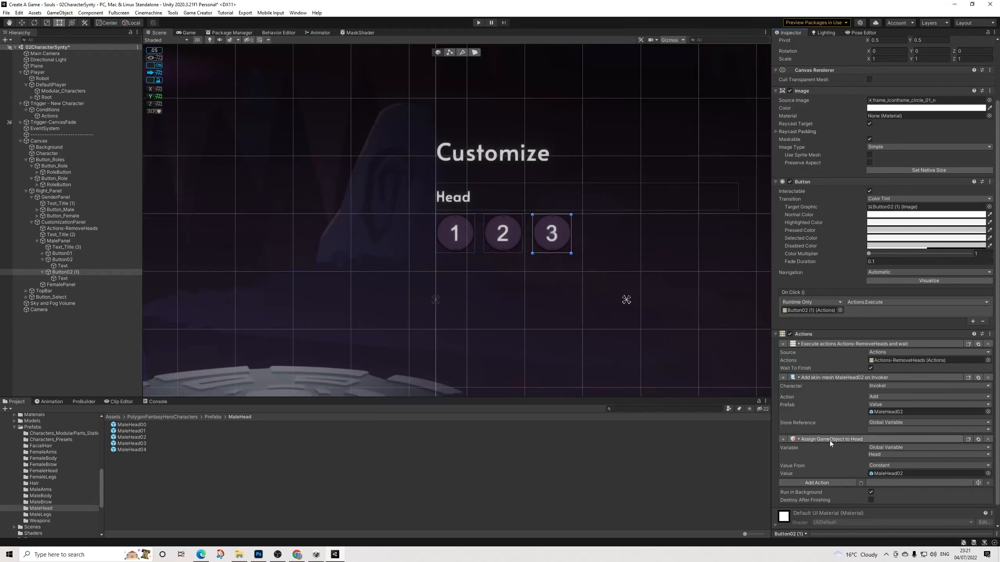
scroll(490, 274, "down", 2)
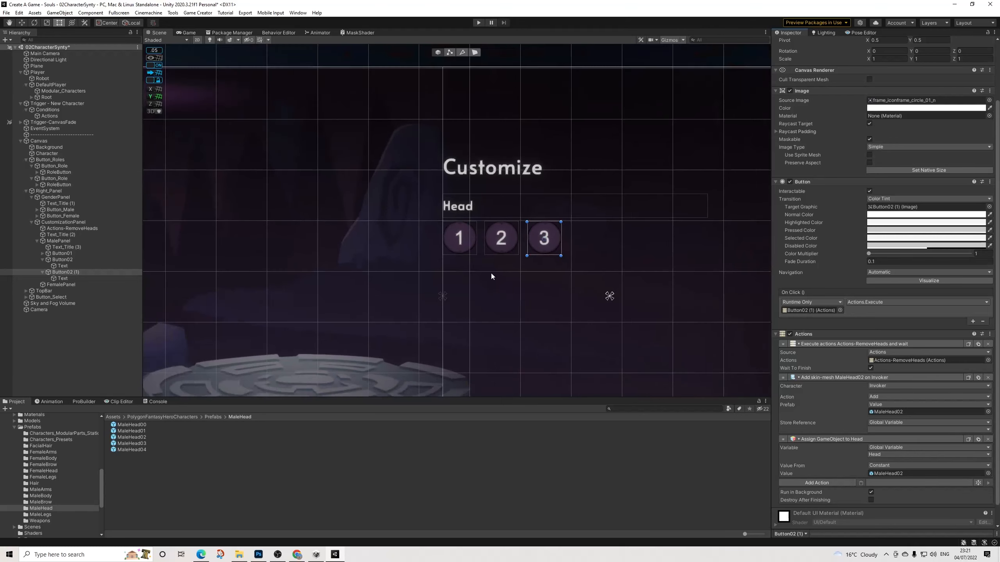
Step: Collapse the expanded button entries under MalePanel and rename the third head button to Button03
middle_click_drag(485, 281, 454, 222)
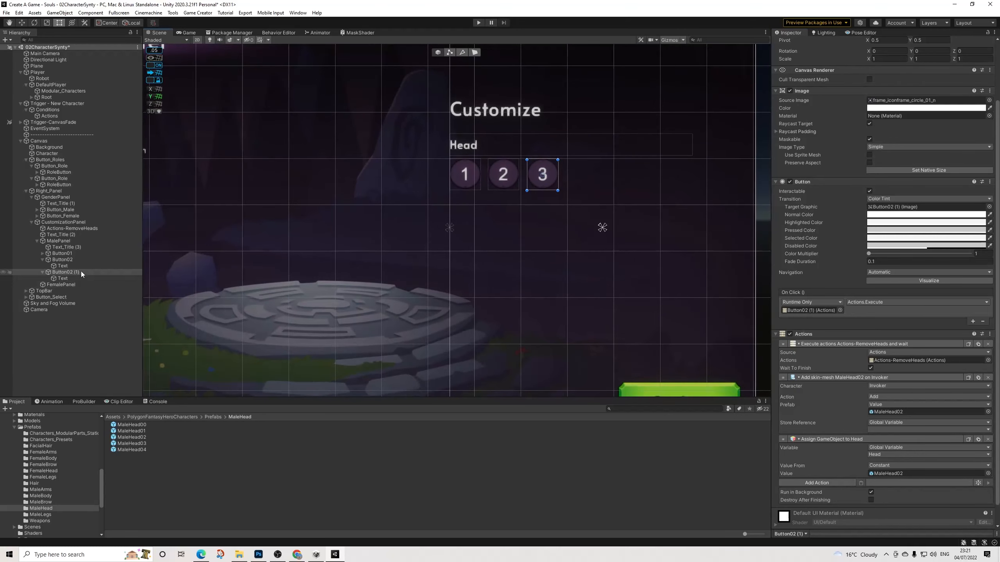
left_click(43, 261)
left_click(42, 259)
left_click(42, 266)
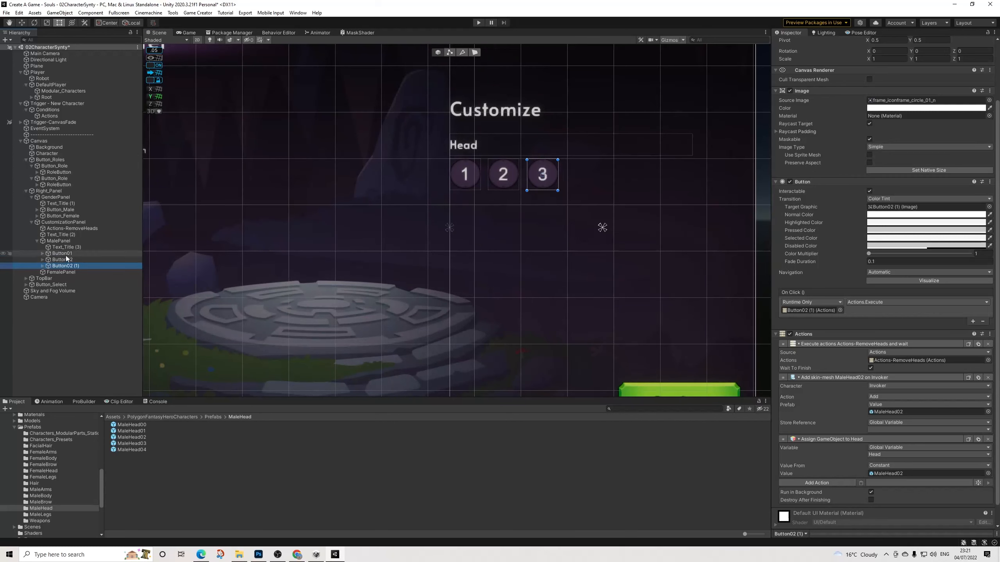
scroll(801, 132, "up", 4)
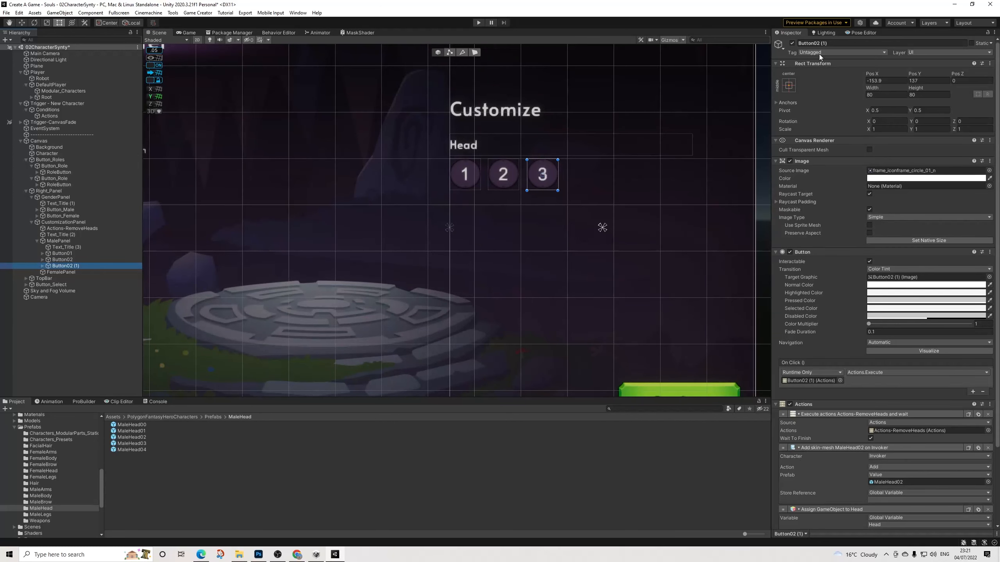
left_click_drag(815, 43, 886, 45)
type("3")
key("Return")
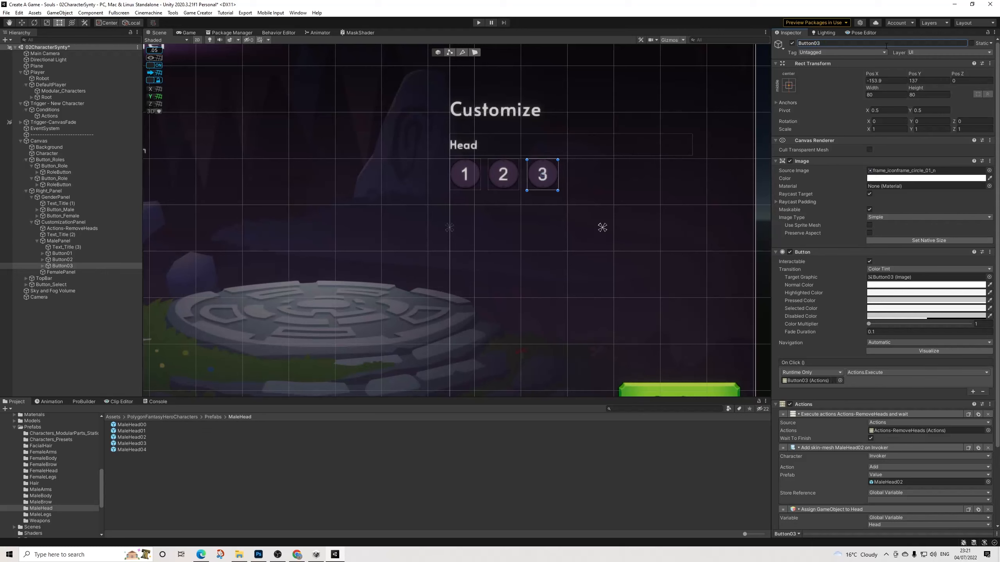
Step: Duplicate the Head title with its three numbered buttons and place the copy straight below the original row
left_click(66, 246, "shift")
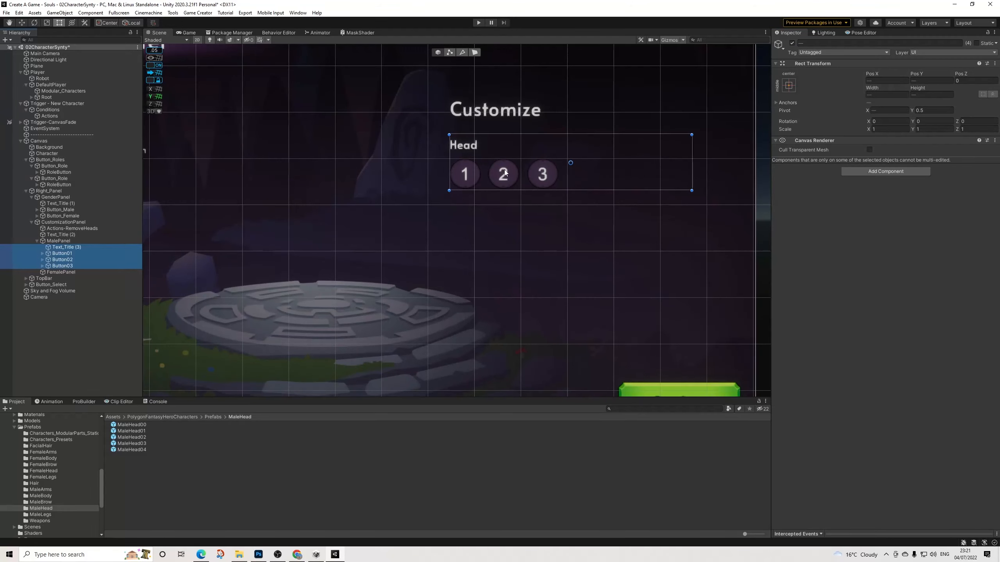
key("ctrl+d")
left_click_drag(505, 172, 501, 241)
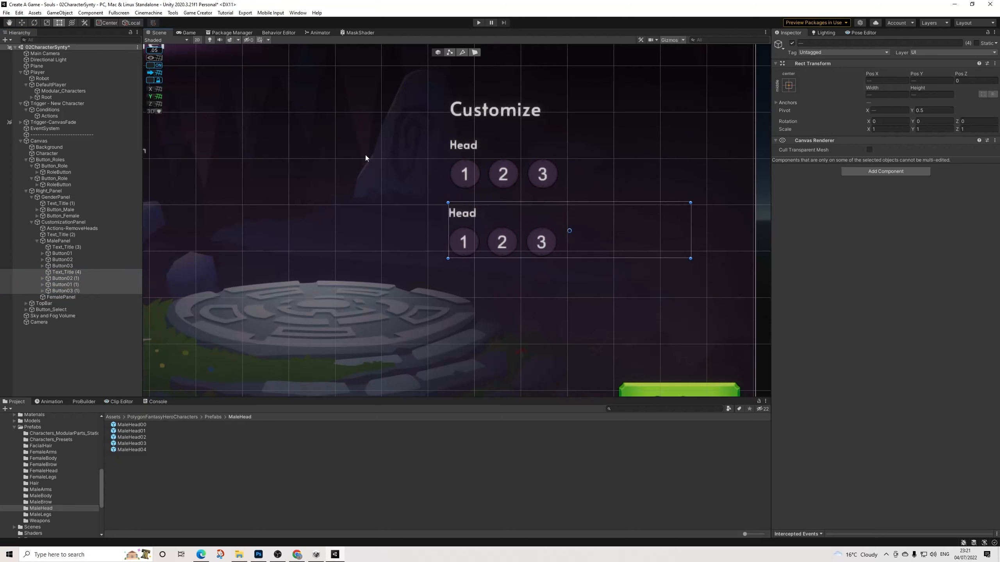
key("ctrl+z")
key("w")
left_click_drag(574, 134, 572, 195)
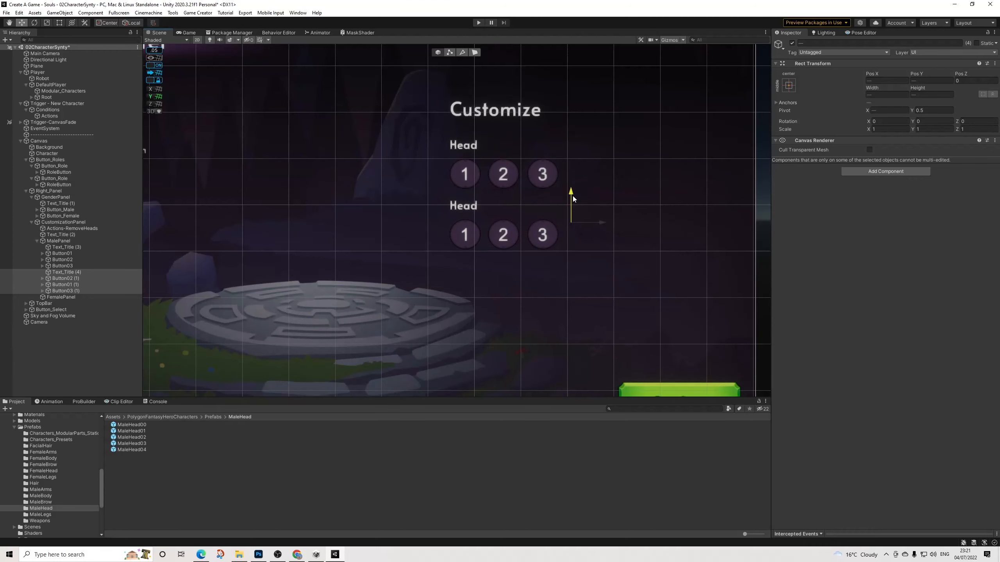
Step: Change the text of the duplicated title to Hair
left_click(55, 279)
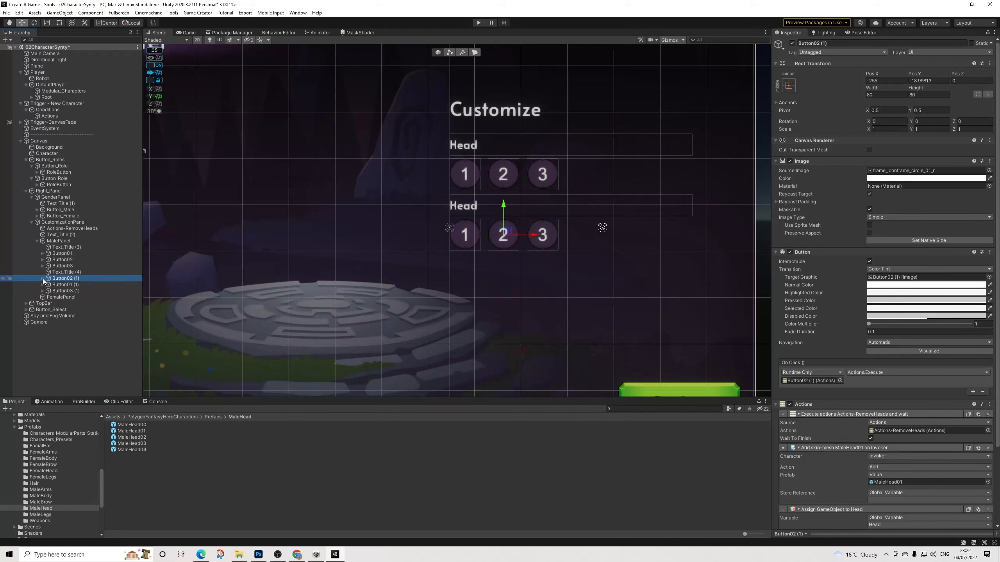
left_click(63, 272)
left_click(809, 192)
type("Hair")
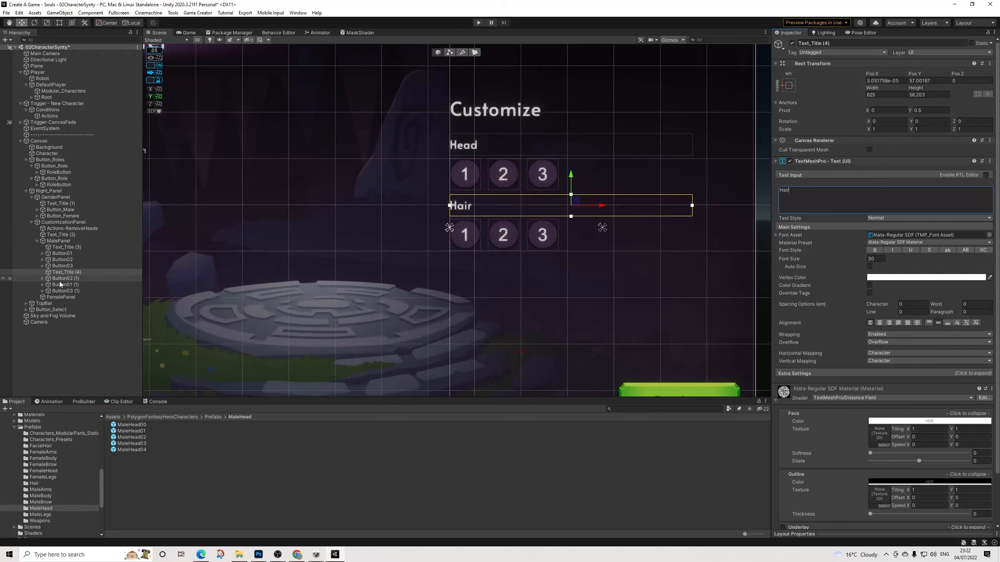
Step: Reorder the duplicated buttons in MalePanel so Button01 (1) comes before Button02 (1), and review Button01 (1)'s actions
left_click_drag(59, 284, 61, 280)
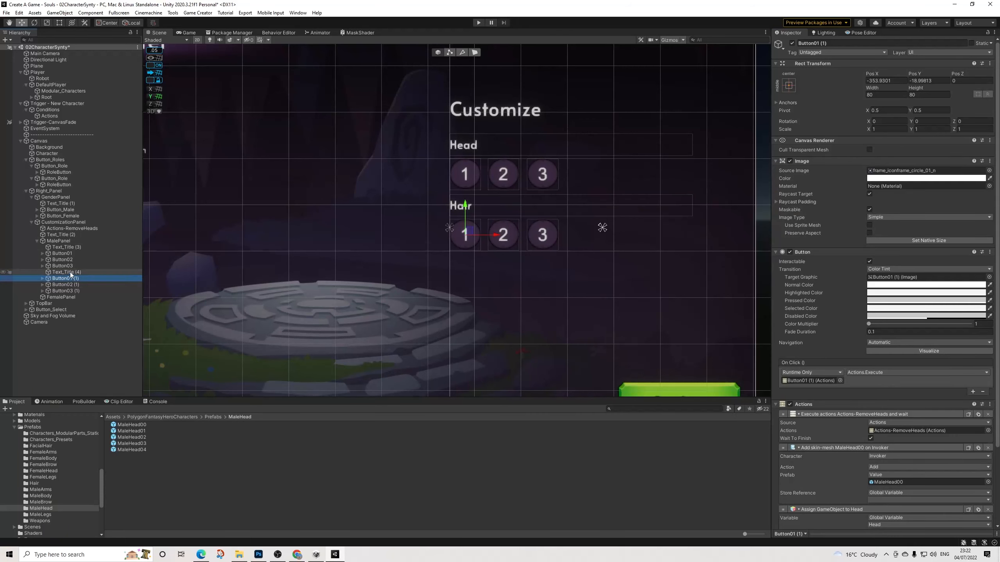
left_click(64, 279)
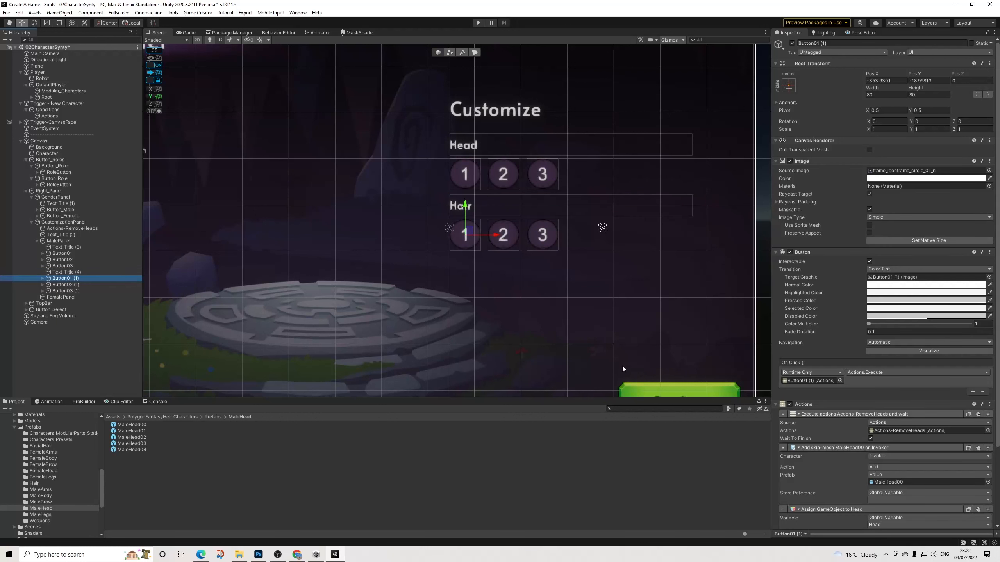
scroll(880, 399, "down", 3)
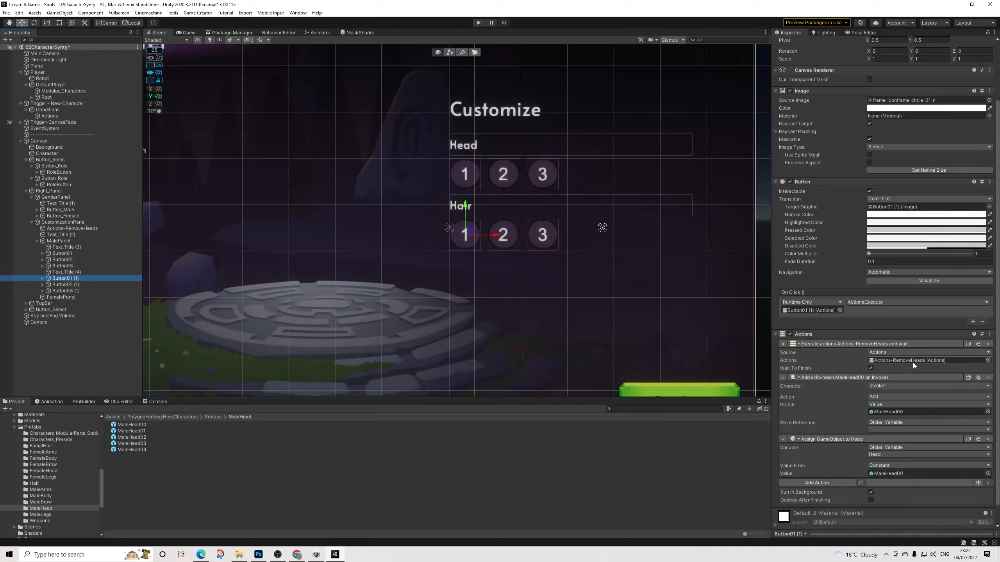
Step: Duplicate Actions-RemoveHeads, place the copy directly beneath it in CustomizationPanel, and rename it Actions-RemoveHair
left_click(69, 229)
key("ctrl+d")
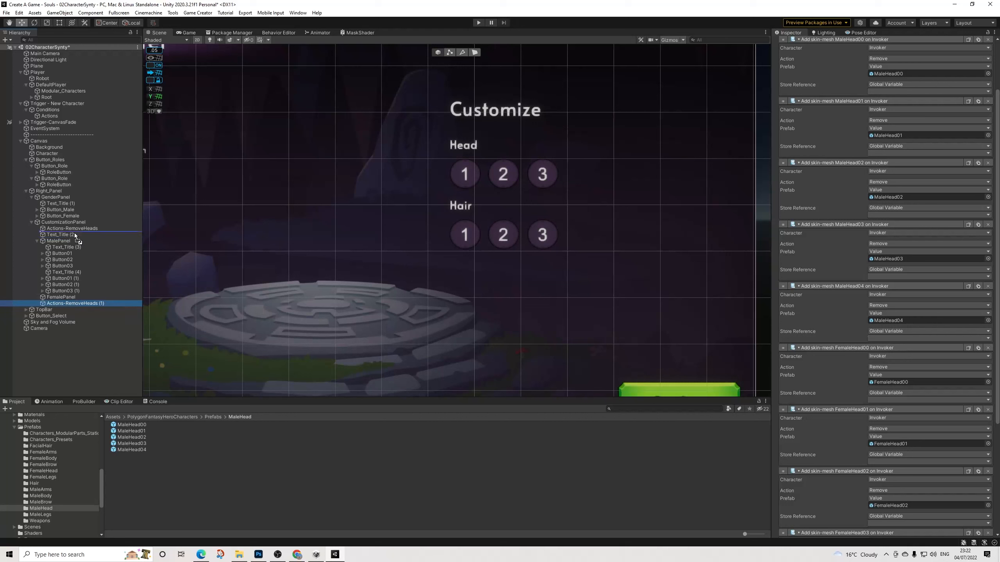
scroll(870, 136, "up", 3)
left_click_drag(840, 43, 921, 49)
type("air")
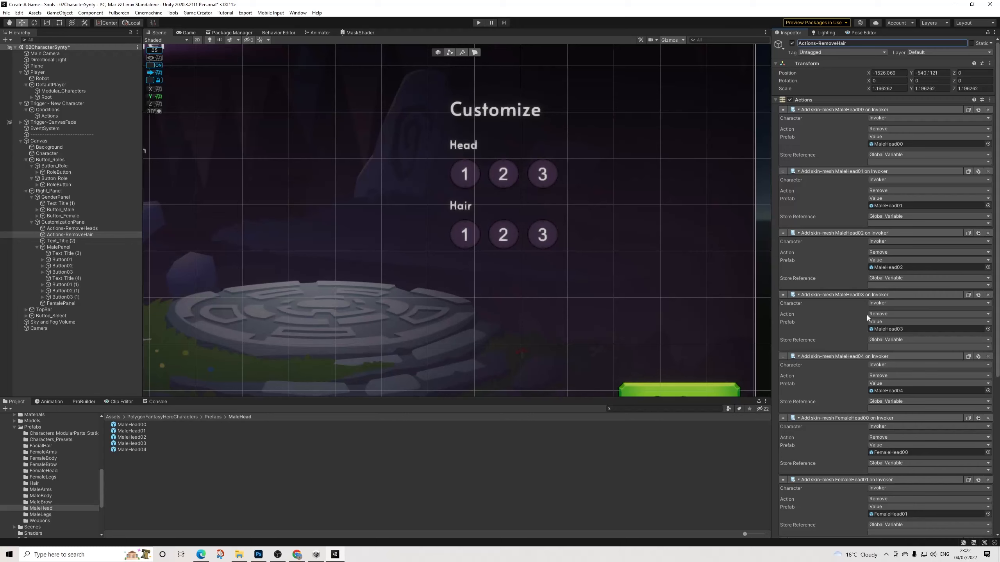
Step: Replace the five male head prefabs in Actions-RemoveHair with Hair00 through Hair04 from the Hair prefab folder
left_click(34, 484)
left_click_drag(124, 424, 901, 143)
left_click_drag(125, 434, 902, 205)
left_click_drag(125, 437, 894, 268)
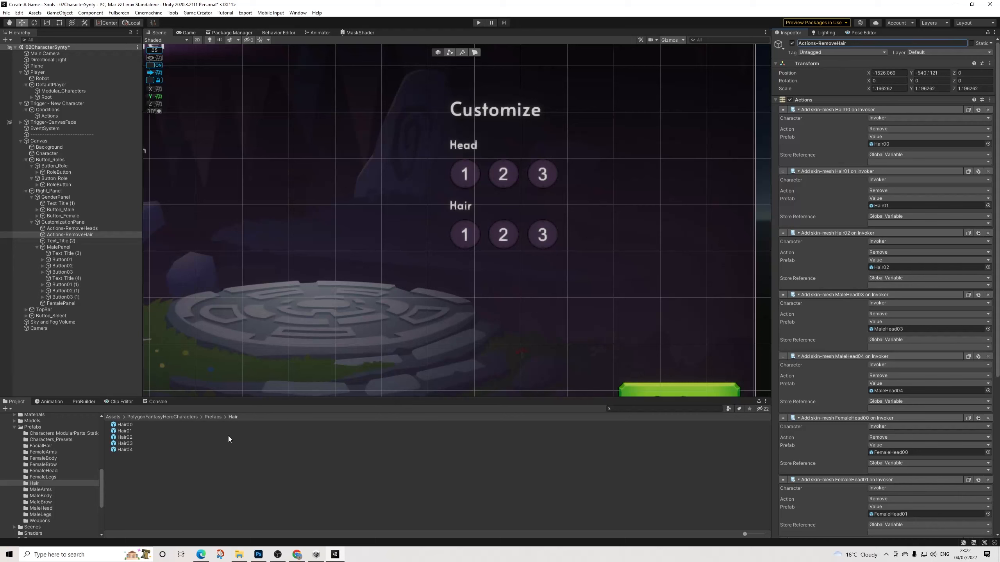
left_click_drag(120, 443, 895, 330)
left_click_drag(130, 450, 951, 391)
Step: Delete the five leftover FemaleHead skin-mesh actions from Actions-RemoveHair
left_click(987, 418)
left_click(988, 419)
left_click(988, 419)
left_click(988, 419)
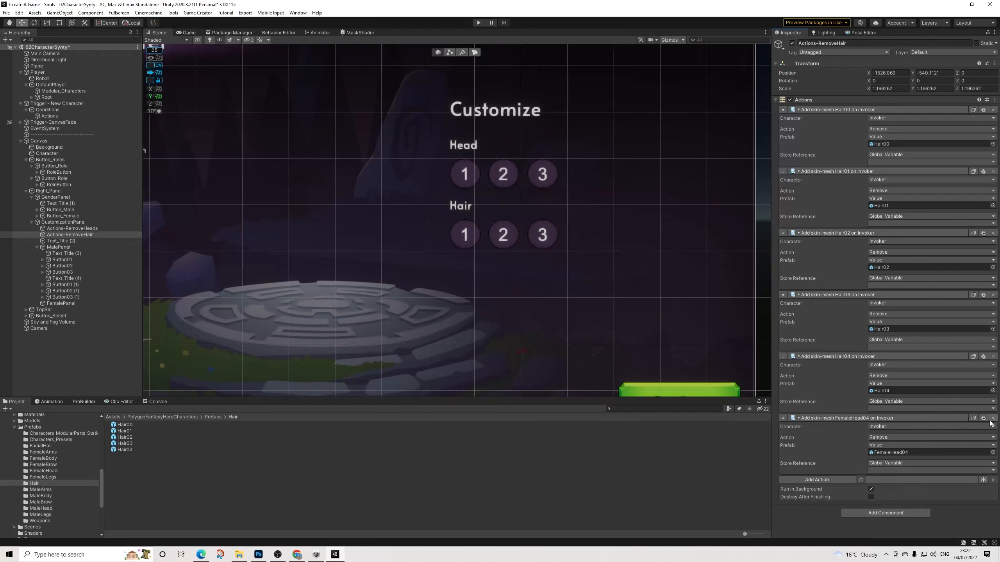
left_click(992, 418)
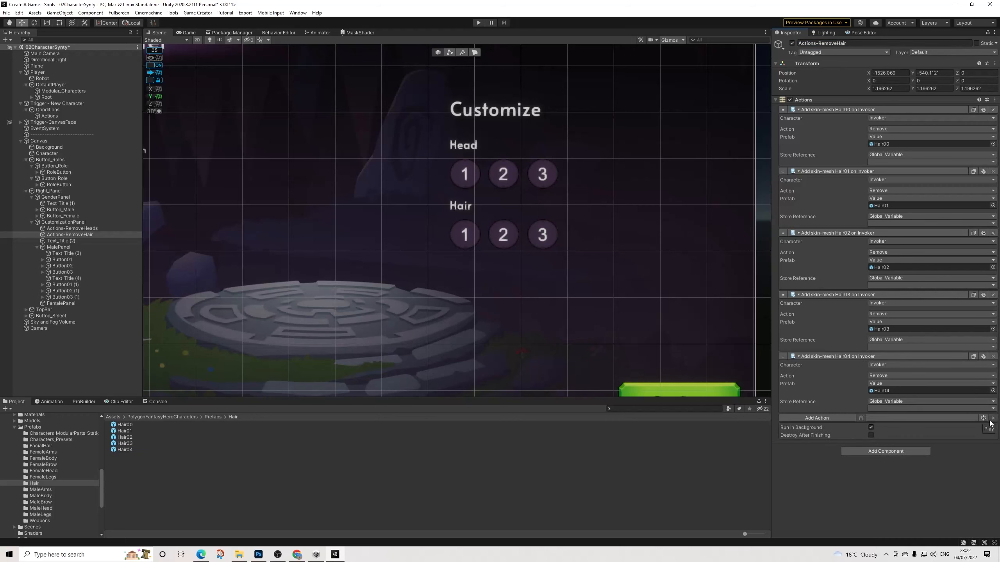
Step: Preview the Hair00 and Hair01 prefabs in the Hair folder
left_click(125, 425)
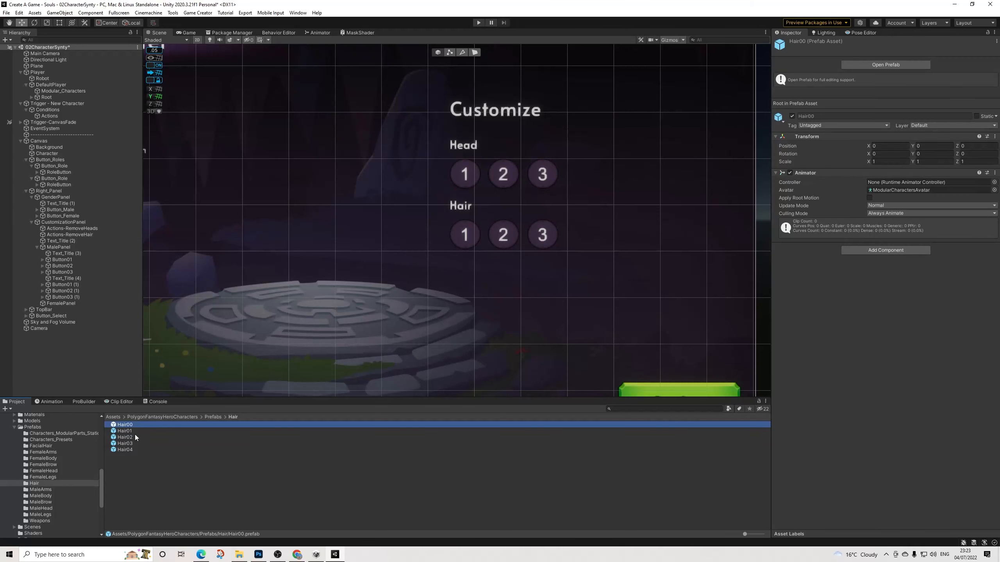
key("Down")
left_click(795, 534)
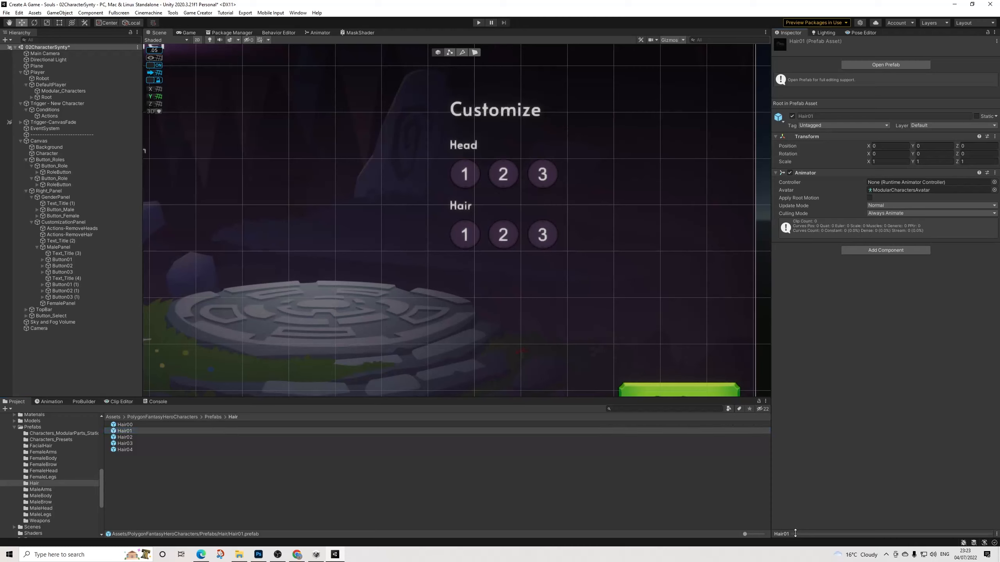
Step: Preview the hair prefabs in the Prefabs/Hair folder, ending on Hair00
left_click(819, 532)
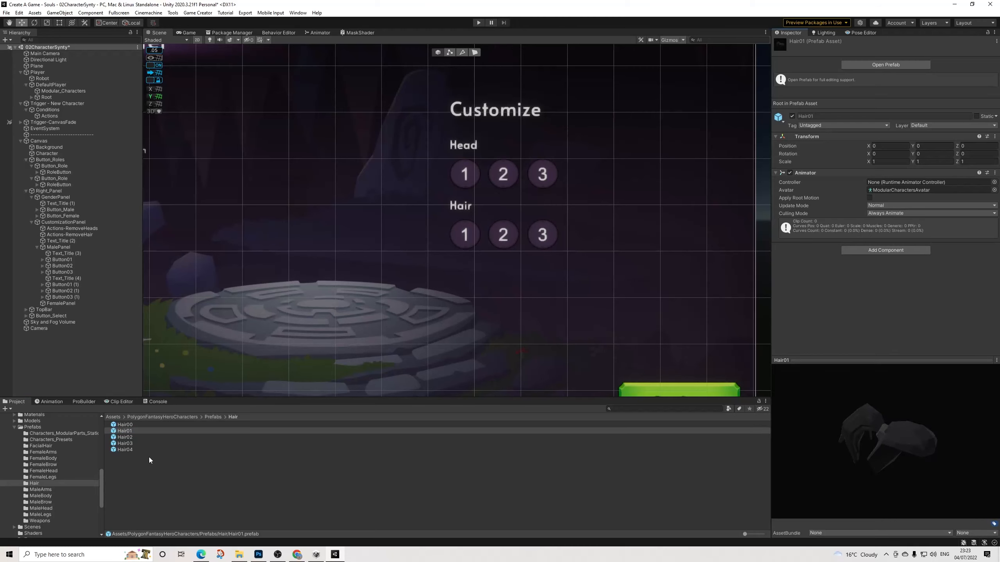
left_click(136, 451)
key("Up")
key("Up")
key("Up")
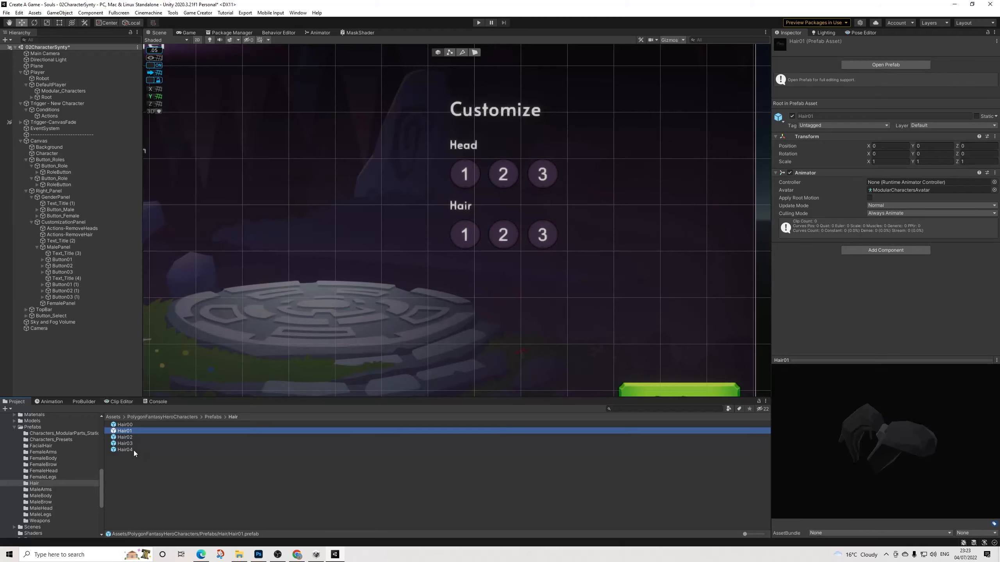
key("Up")
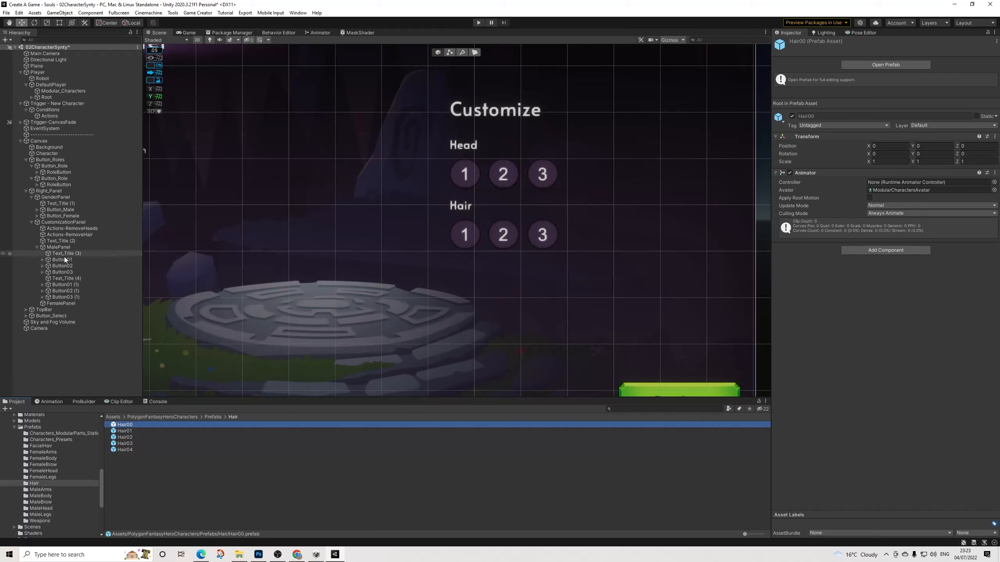
Step: Set up hair Button01 (1) to execute Actions-RemoveHair, add the Hair00 skin mesh, and assign Hair00 to the global variable Hair
left_click(66, 284)
left_click(956, 358)
scroll(859, 363, "down", 3)
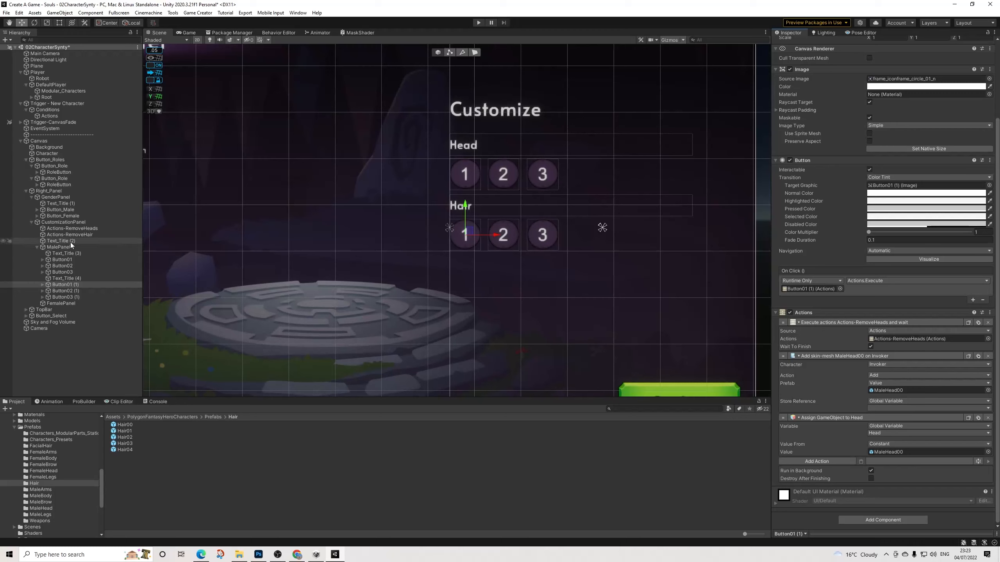
left_click_drag(76, 235, 917, 340)
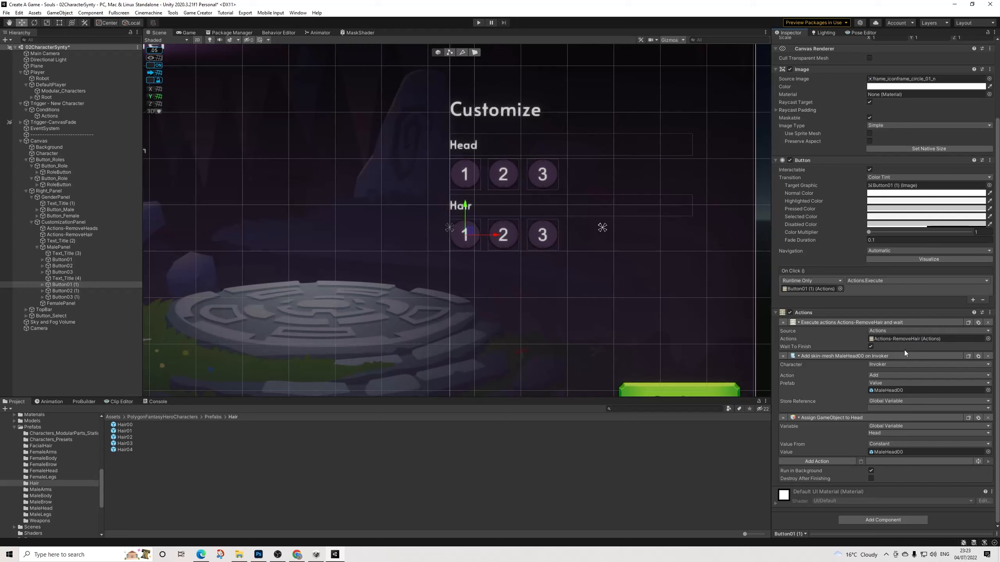
left_click_drag(124, 425, 917, 391)
left_click_drag(124, 425, 888, 451)
left_click(883, 434)
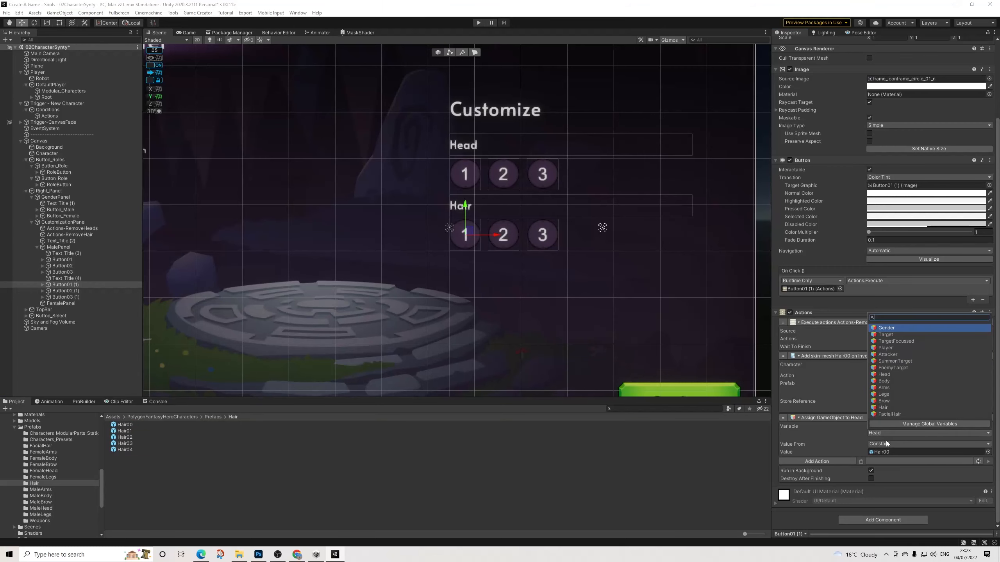
left_click(884, 408)
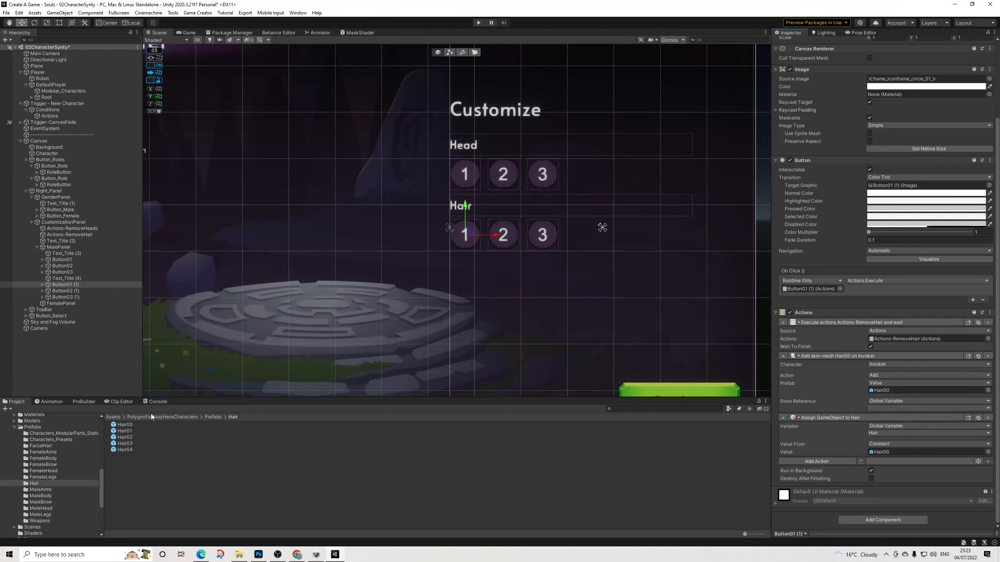
Step: Set up hair Button02 (1) to execute Actions-RemoveHair, add the Hair01 skin mesh, and assign Hair01 to the global variable Hair
left_click(71, 292)
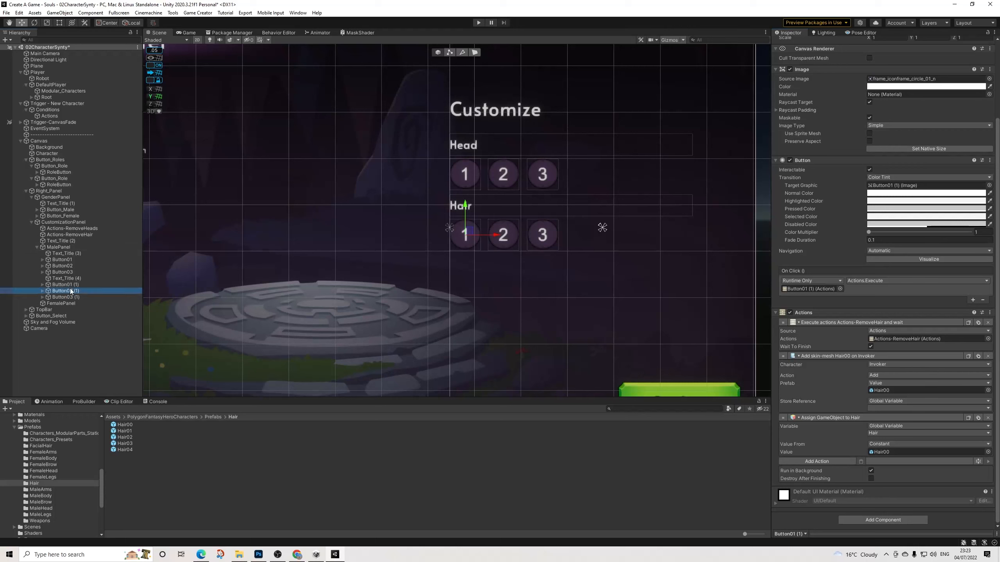
left_click_drag(77, 234, 897, 338)
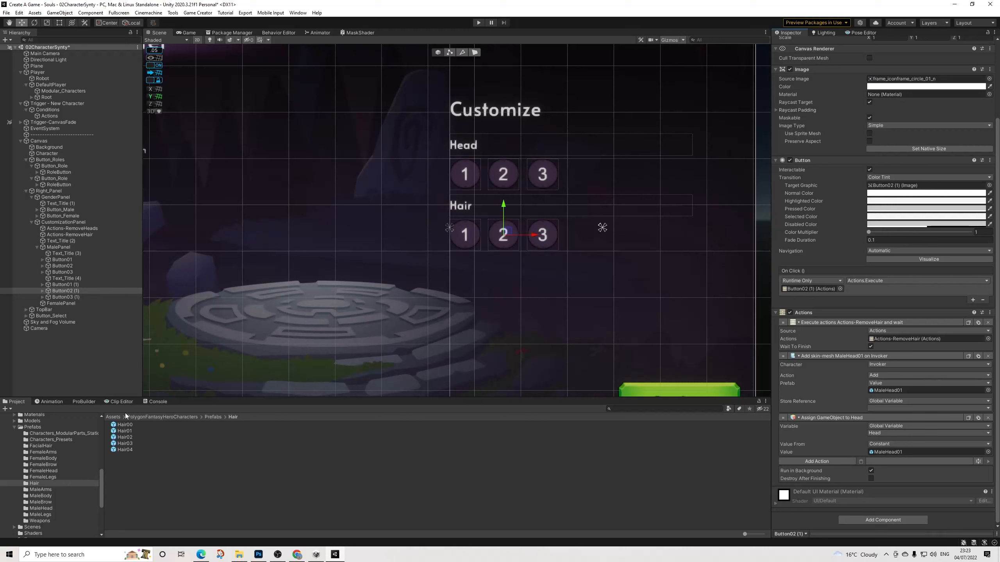
left_click(130, 426)
mouse_move(233, 422)
left_mouse_down()
mouse_move(277, 414)
mouse_move(232, 414)
left_mouse_up()
left_click_drag(130, 433, 905, 390)
left_click_drag(125, 431, 905, 452)
left_click(872, 432)
left_click(883, 408)
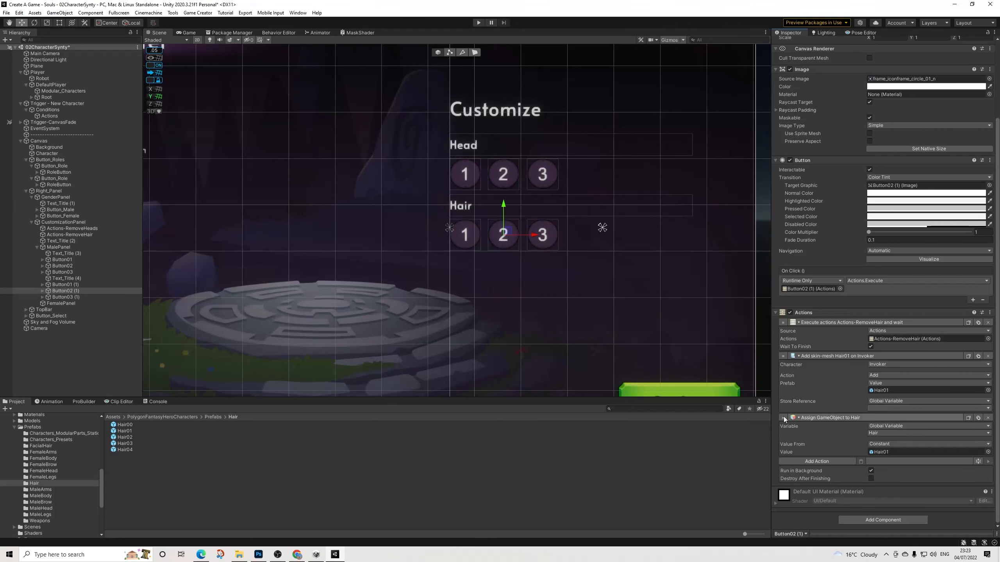
Step: Set up hair Button03 (1) to execute Actions-RemoveHair, add the Hair02 skin mesh, and assign Hair02 to the global variable Hair
left_click(80, 285)
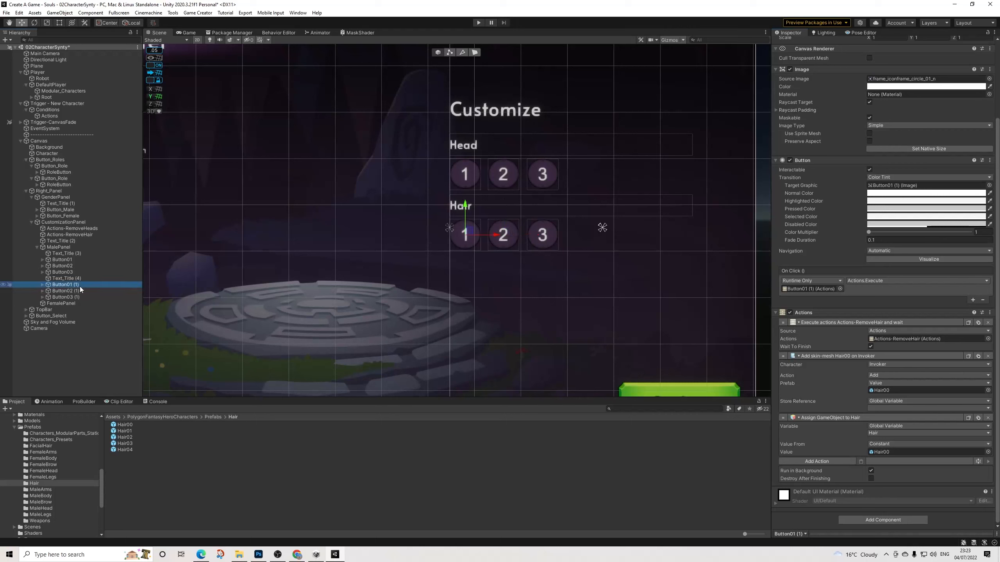
left_click(76, 297)
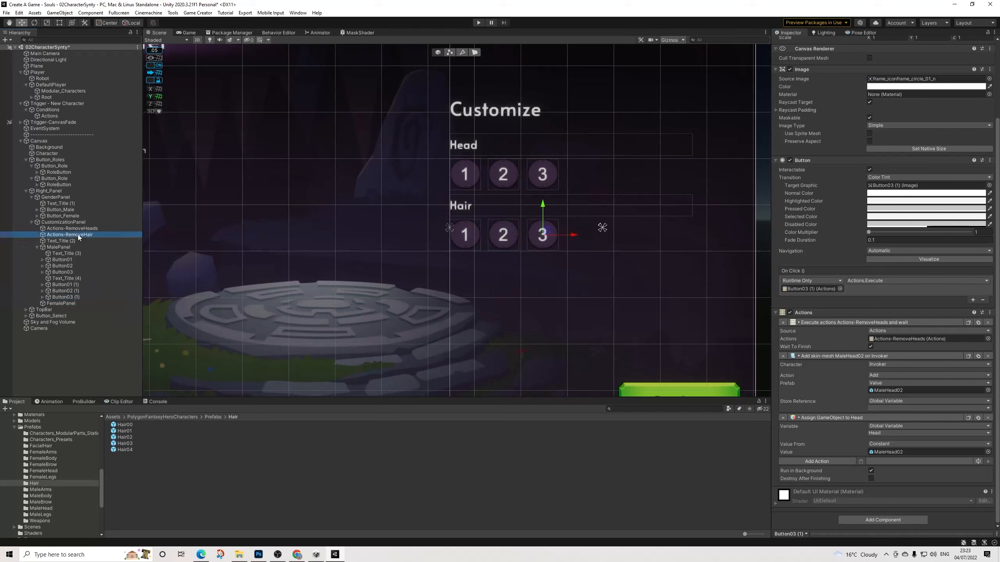
left_click_drag(78, 234, 901, 339)
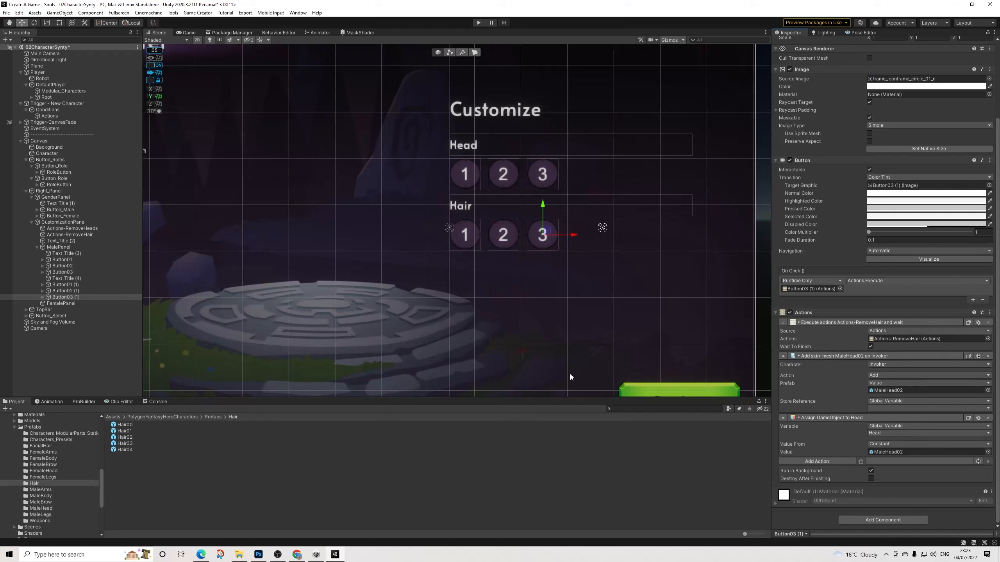
left_click_drag(126, 438, 894, 392)
left_click_drag(127, 440, 884, 453)
left_click(882, 432)
left_click(894, 408)
Step: Save the scene with the configured hair buttons
scroll(502, 238, "down", 3)
middle_click_drag(229, 125, 267, 139)
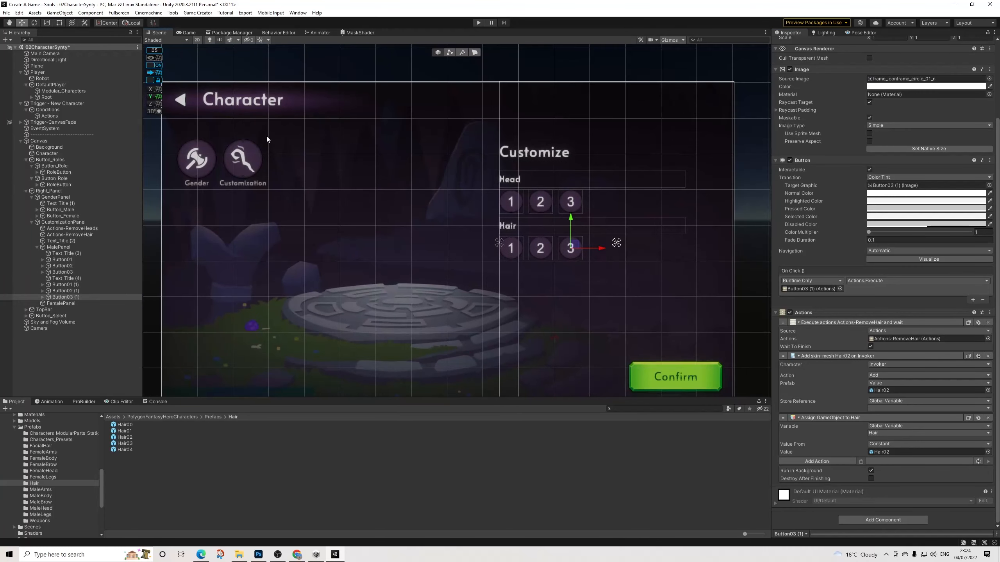
left_click(6, 12)
left_click(19, 51)
scroll(252, 97, "down", 1)
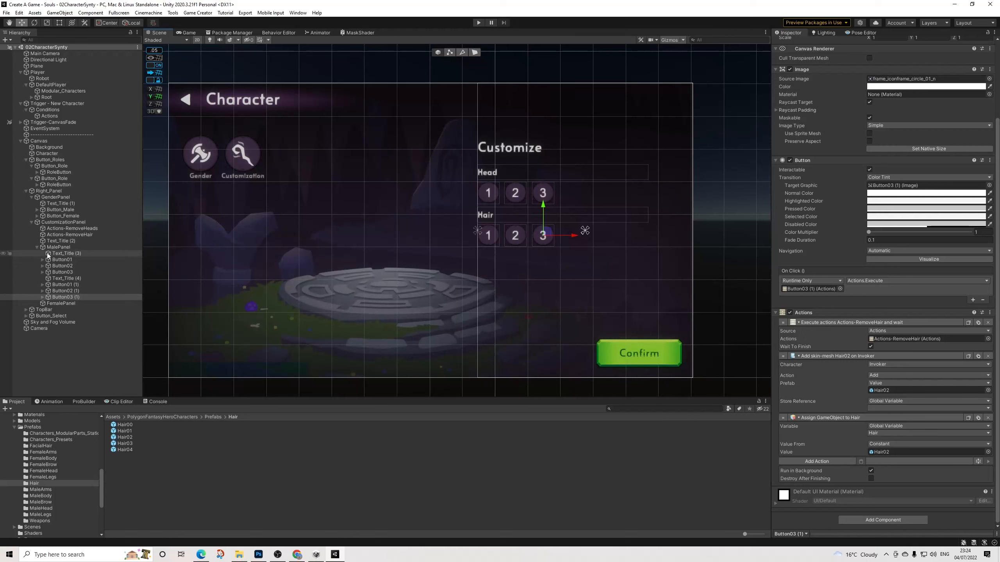
Step: On the CustomizationPanel's Canvas Group, disable Interactable and Blocks Raycasts, set Alpha to 0, and save the scene
left_click(49, 191)
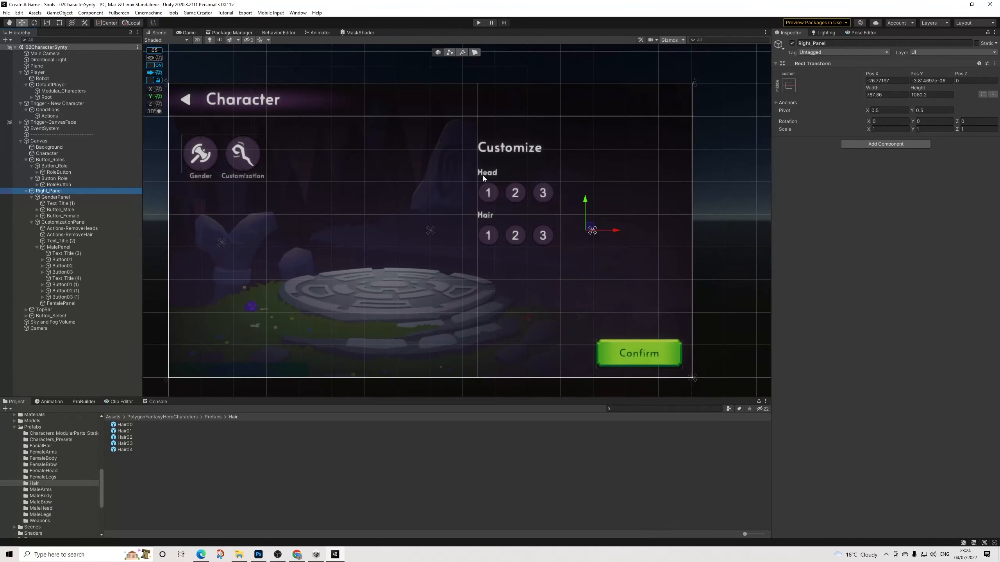
left_click(56, 247)
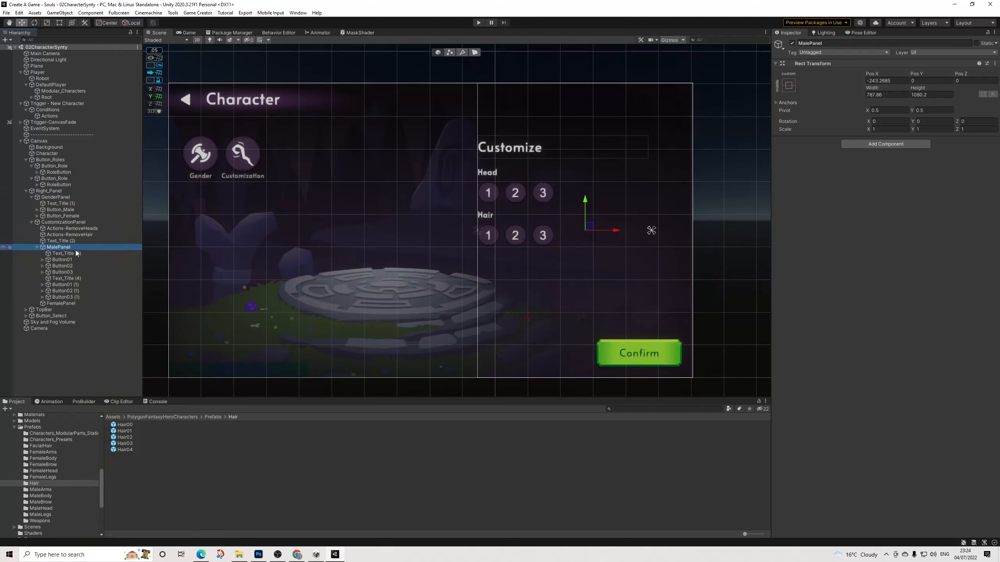
left_click(60, 223)
left_click(868, 157)
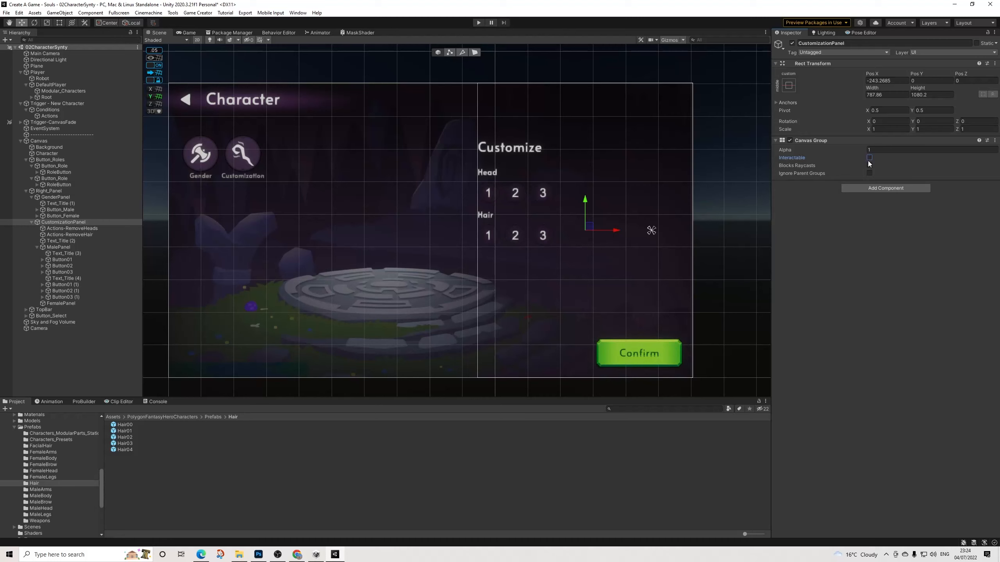
left_click(878, 151)
type("0")
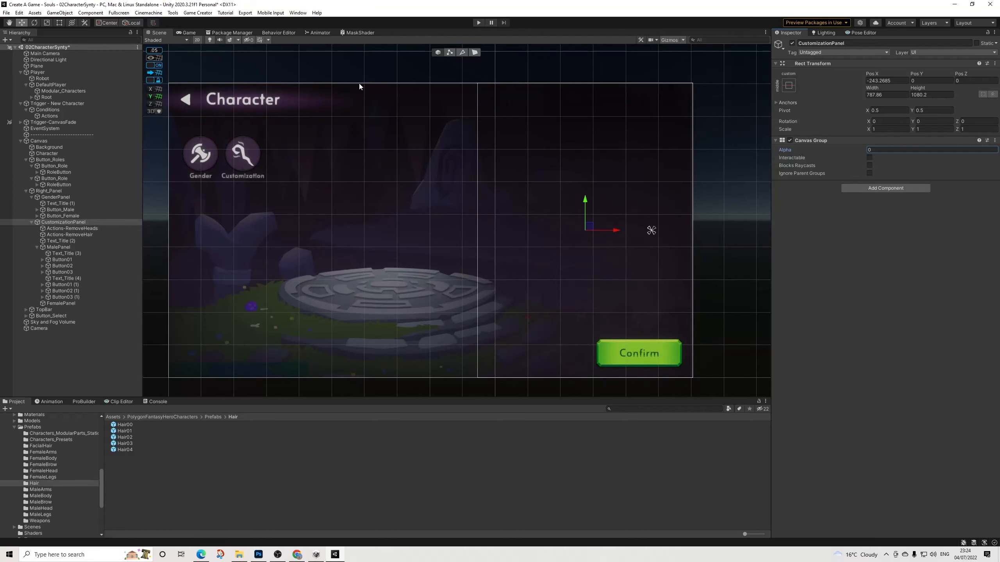
left_click(6, 13)
left_click(15, 49)
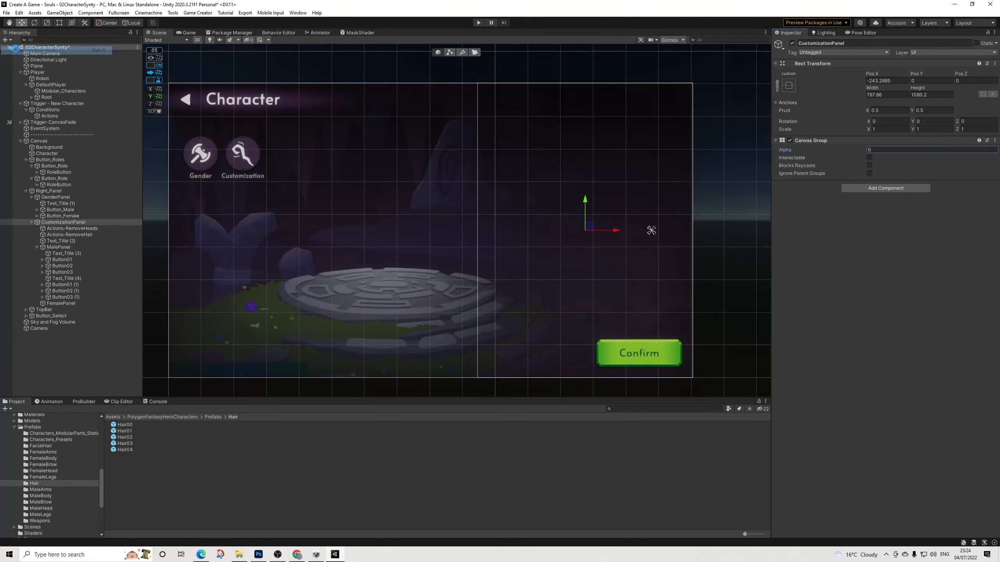
Step: Run the scene and test the Female and Male choices and switching between the Gender and Customization panels
left_click(479, 23)
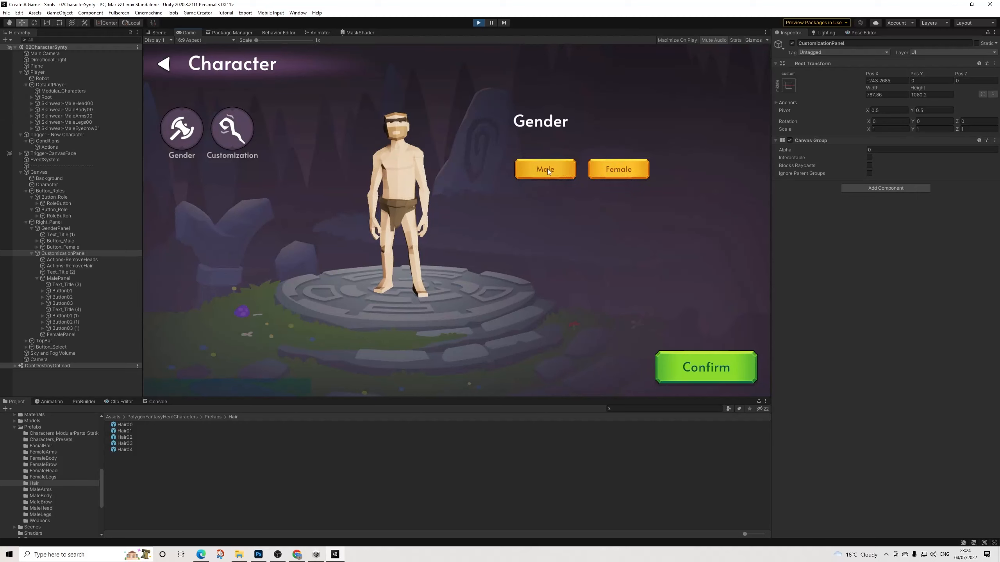
left_click(610, 171)
left_click(561, 167)
left_click(230, 135)
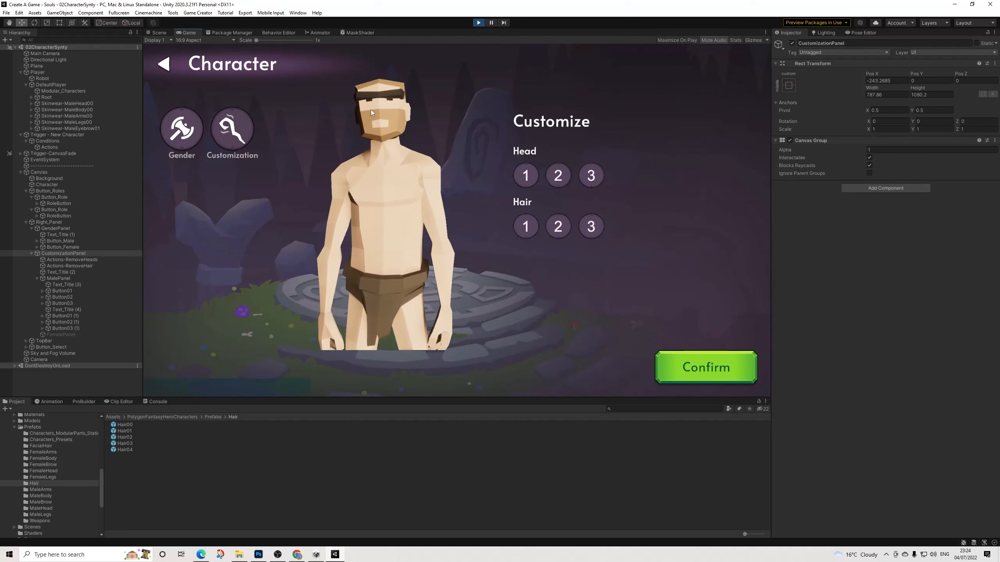
left_click(192, 137)
left_click(211, 129)
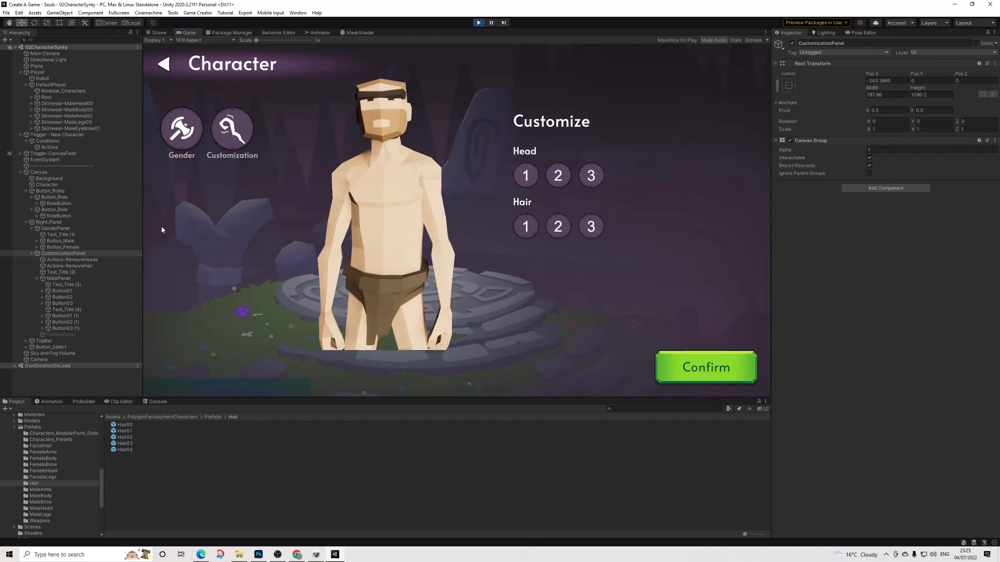
Step: Set the Character of the add skin-mesh action to Player on the three head buttons, Button01, Button02 and Button03
left_click(67, 291)
scroll(874, 402, "down", 3)
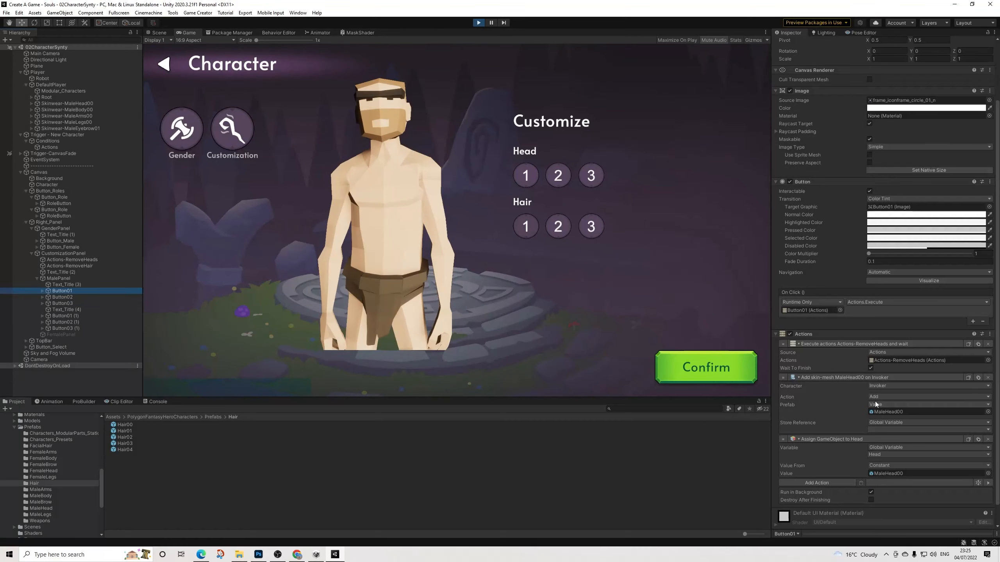
left_click(882, 386)
left_click(888, 393)
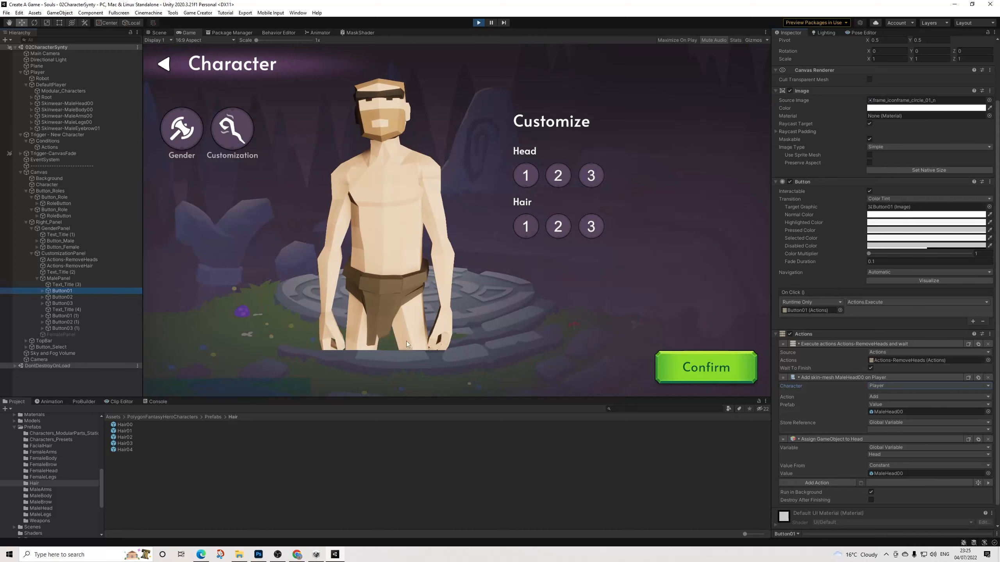
left_click(62, 297)
left_click(886, 386)
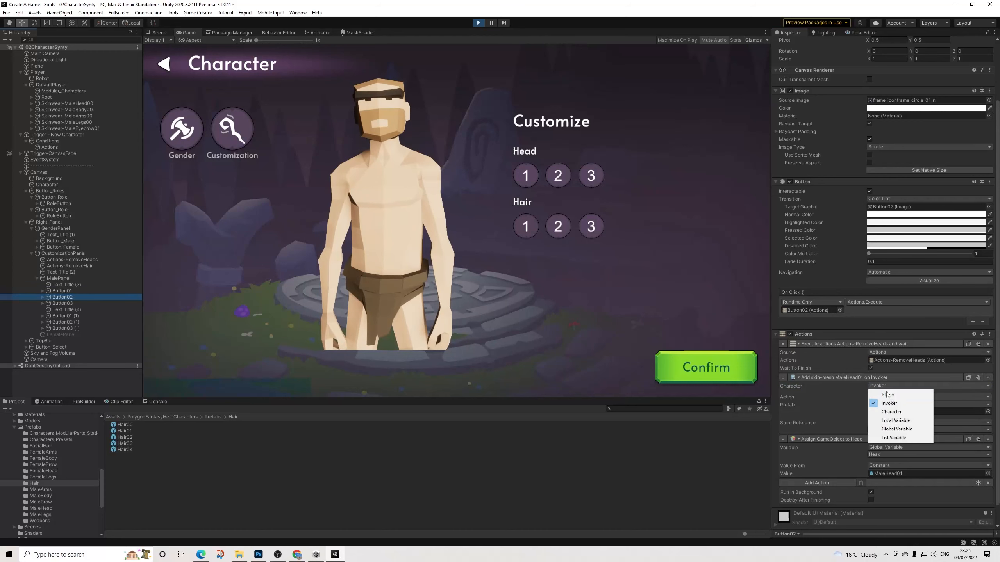
left_click(887, 394)
left_click(66, 304)
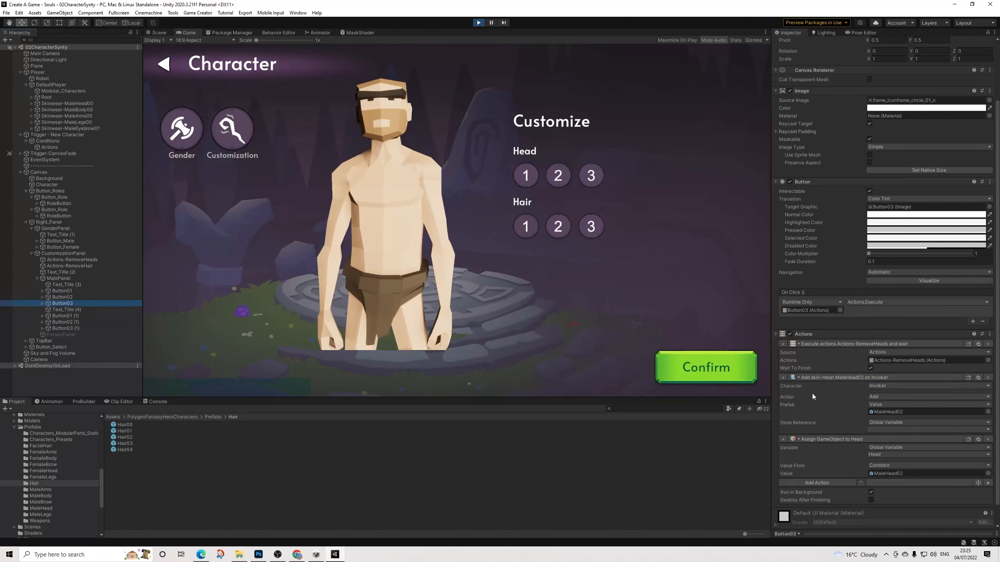
left_click(885, 386)
left_click(888, 393)
Step: Set the Character of the add skin-mesh action to Player on the three hair buttons, Button01 (1) to Button03 (1)
left_click(79, 317)
left_click(886, 386)
left_click(887, 393)
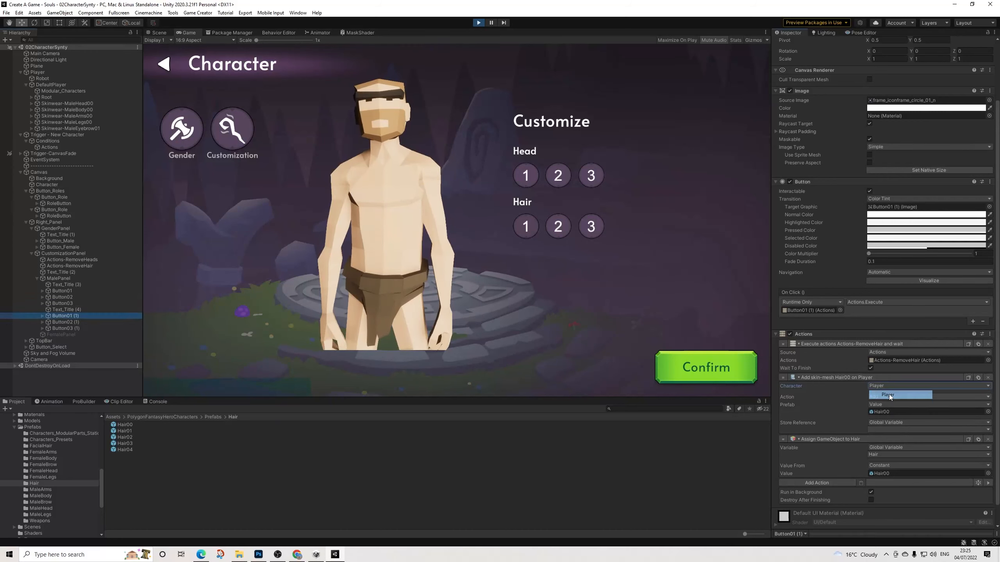
left_click(66, 322)
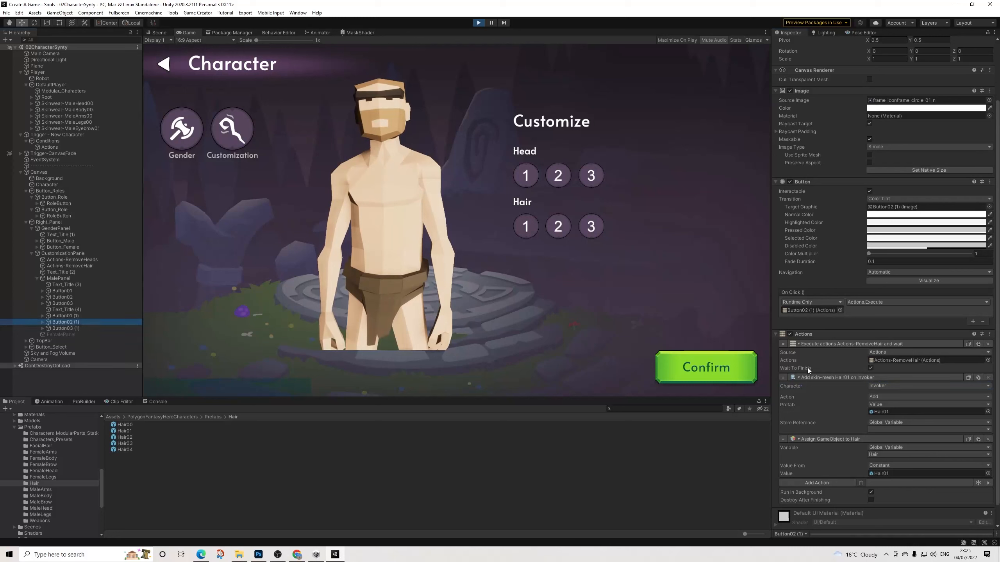
left_click(876, 389)
left_click(888, 393)
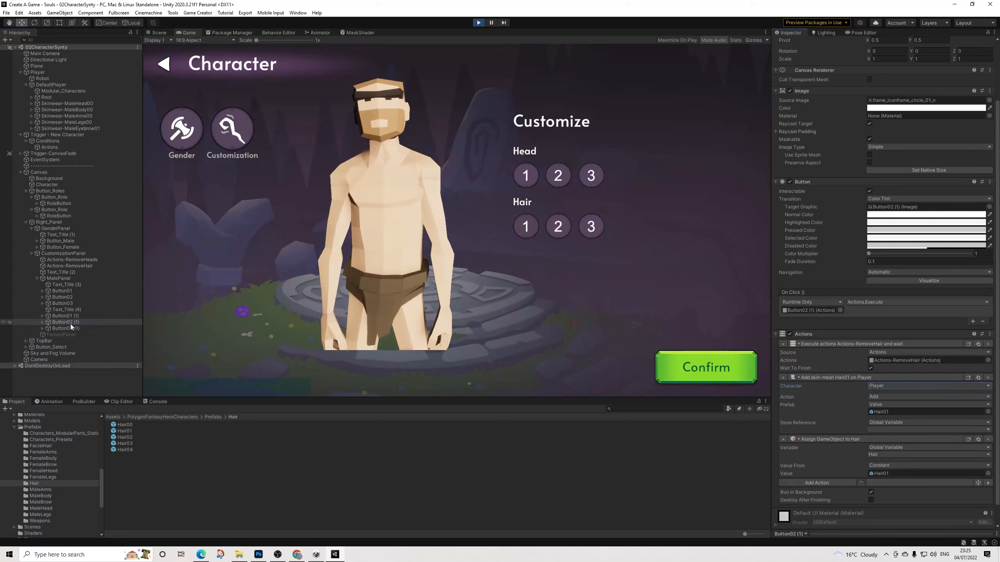
left_click(71, 328)
left_click(876, 389)
left_click(887, 393)
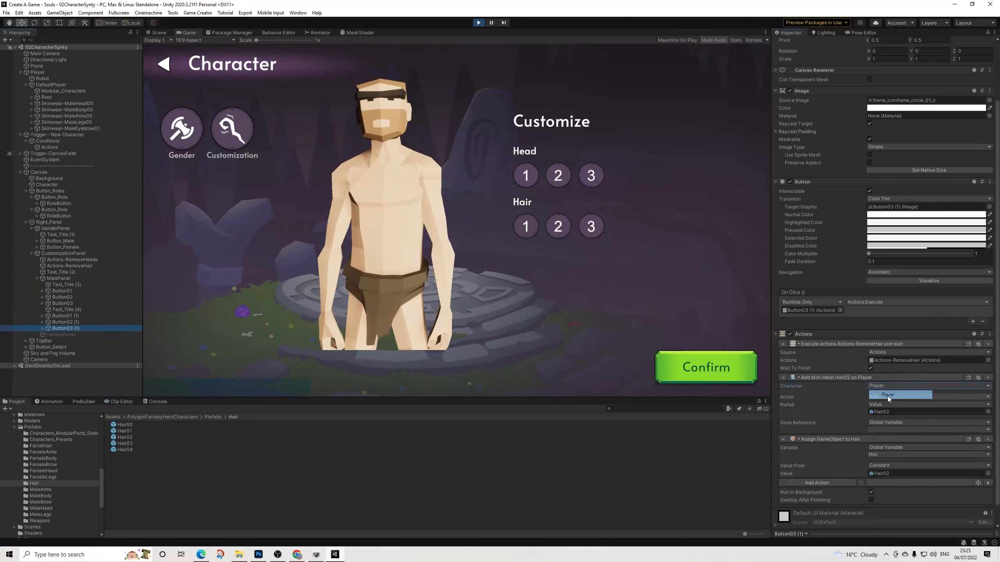
Step: Test head options 1, 2 and 3 on the character in the running game
left_click(534, 176)
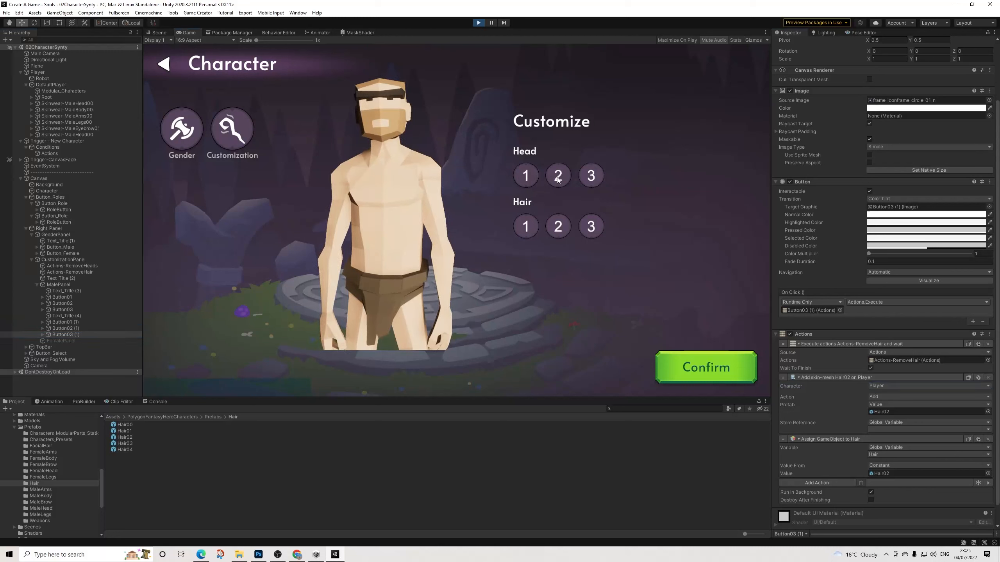
left_click(558, 179)
left_click(586, 182)
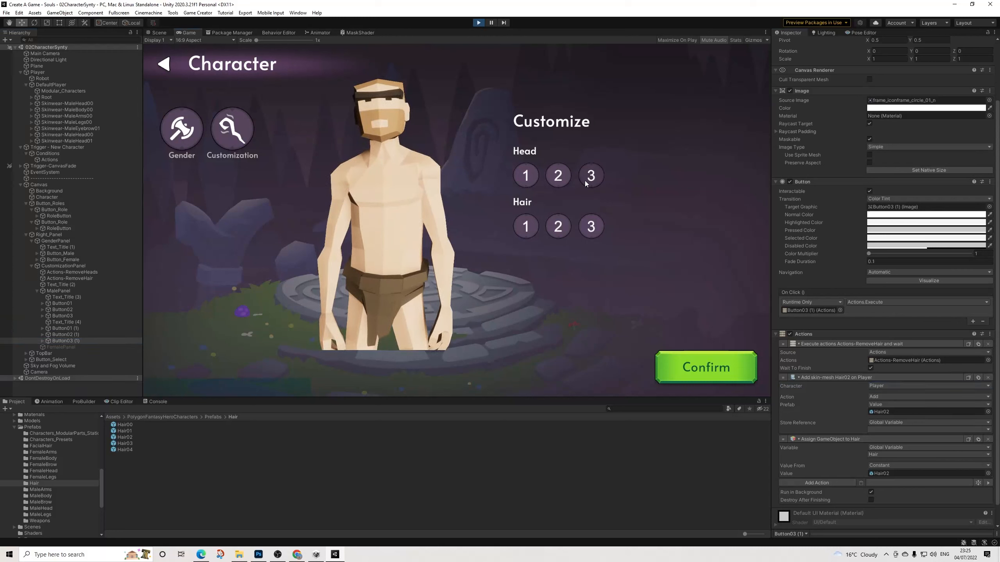
left_click(587, 184)
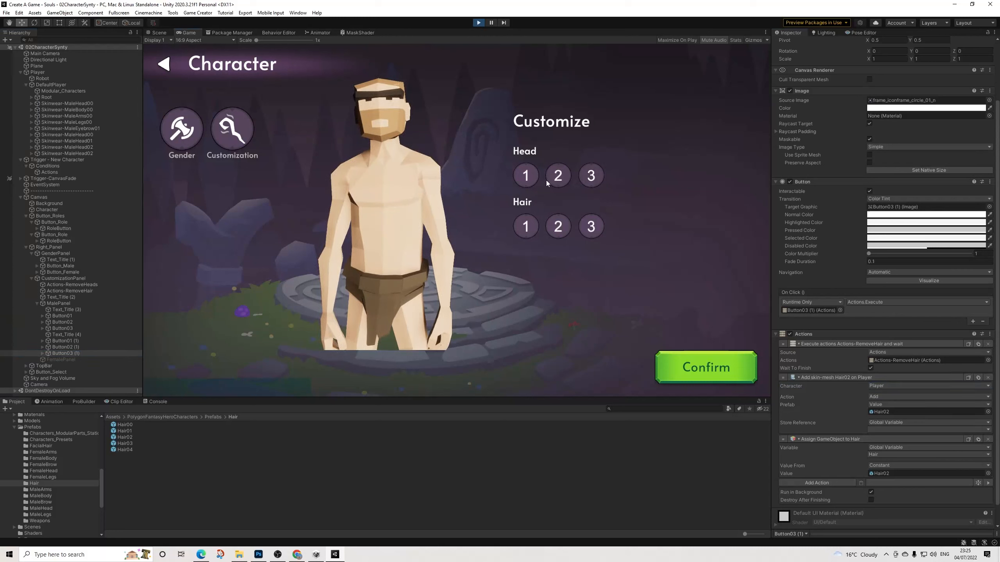
left_click(548, 182)
left_click(516, 180)
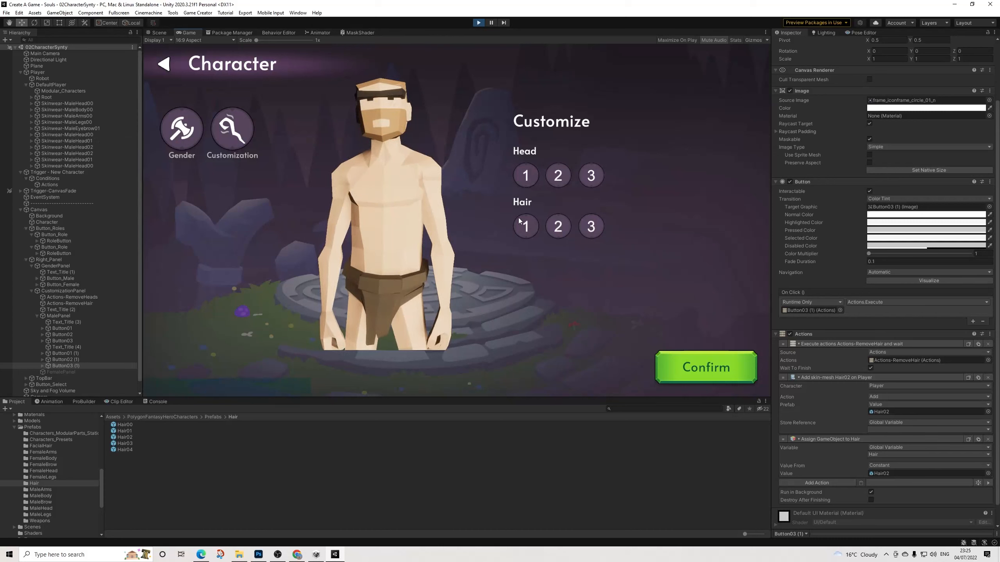
Step: Stop the game and set the add skin-mesh action's Character to Player on hair buttons Button03 (1), Button02 (1) and Button01 (1)
left_click(479, 23)
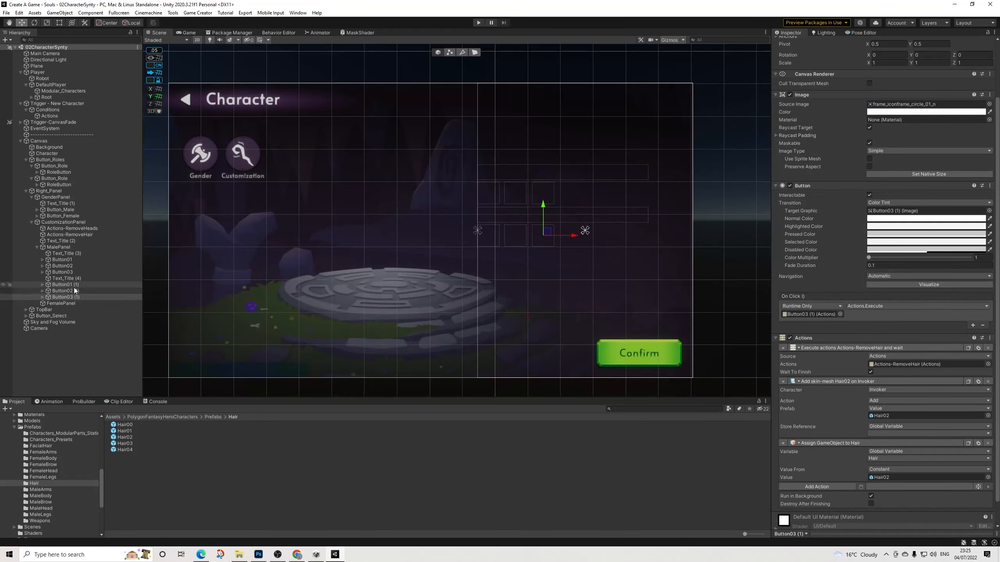
left_click(906, 390)
left_click(882, 396)
left_click(63, 291)
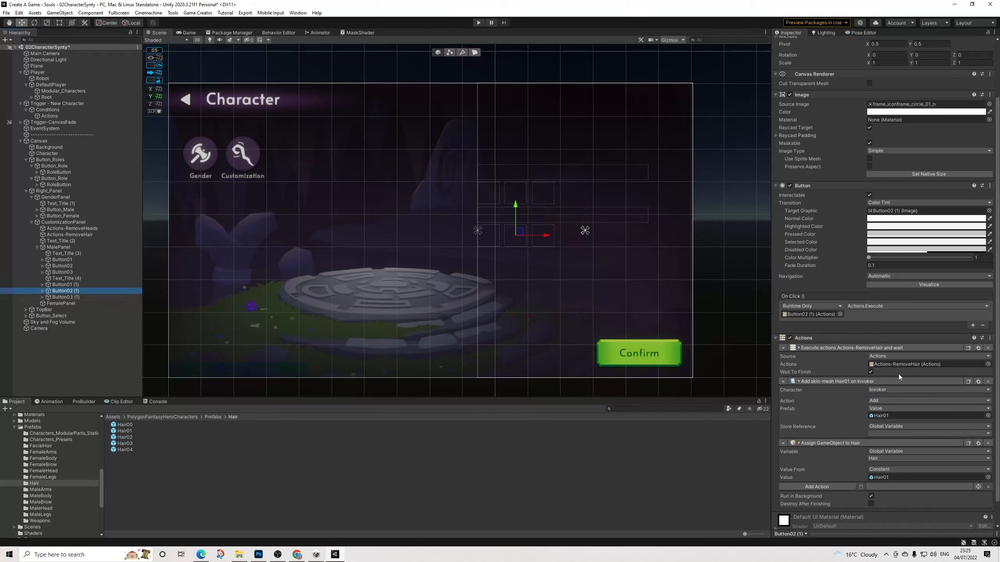
left_click(874, 392)
left_click(882, 397)
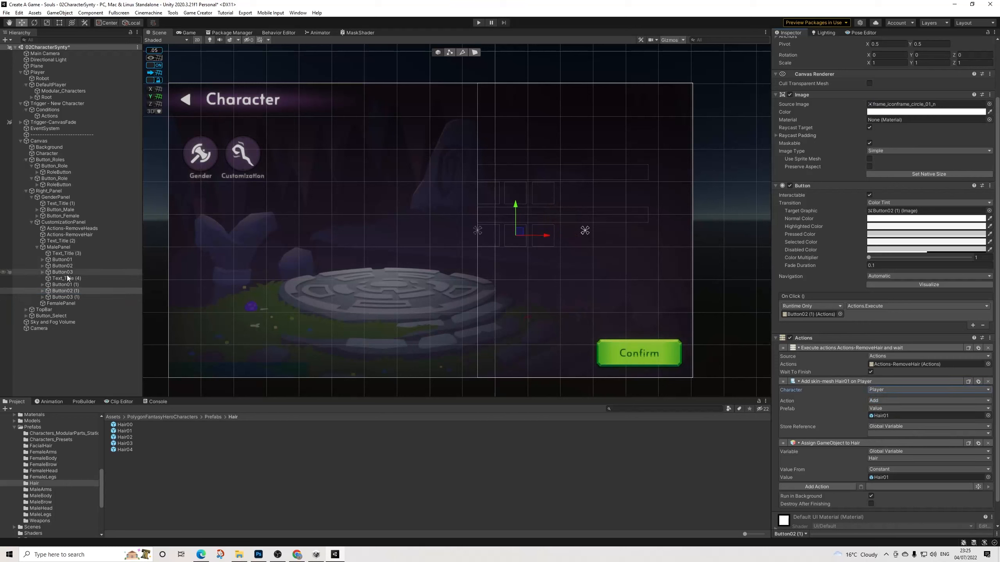
left_click(62, 284)
left_click(879, 389)
left_click(882, 396)
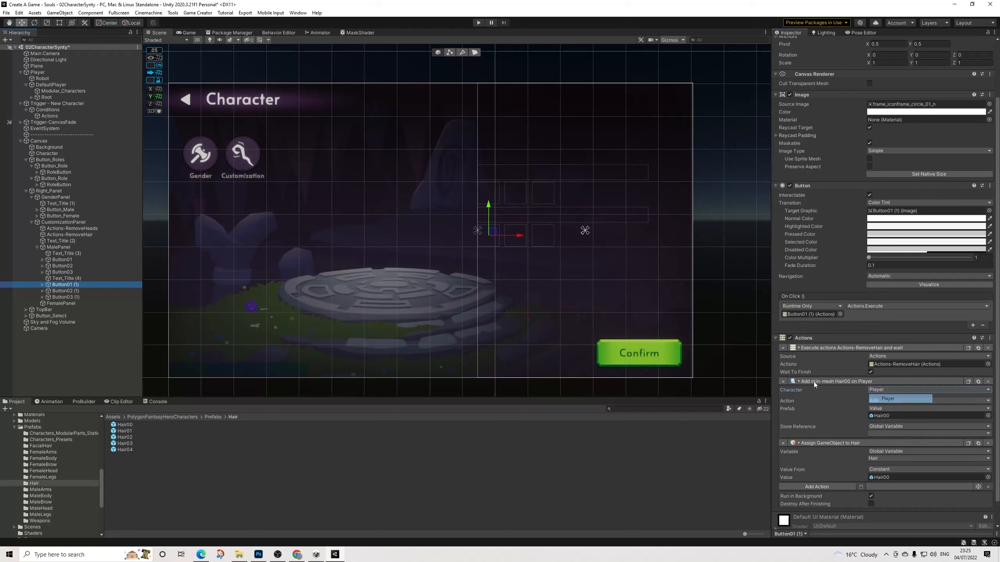
Step: Set the Character of the add skin-mesh action to Player on the head buttons Button03, Button02 and Button01
left_click(62, 273)
left_click(877, 389)
left_click(882, 396)
left_click(62, 266)
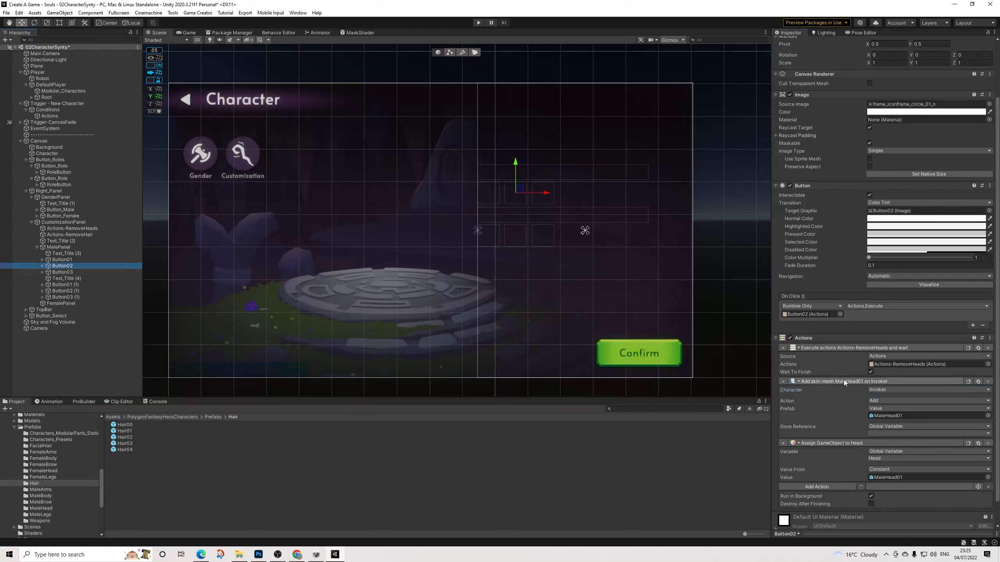
left_click(872, 392)
left_click(888, 399)
left_click(73, 259)
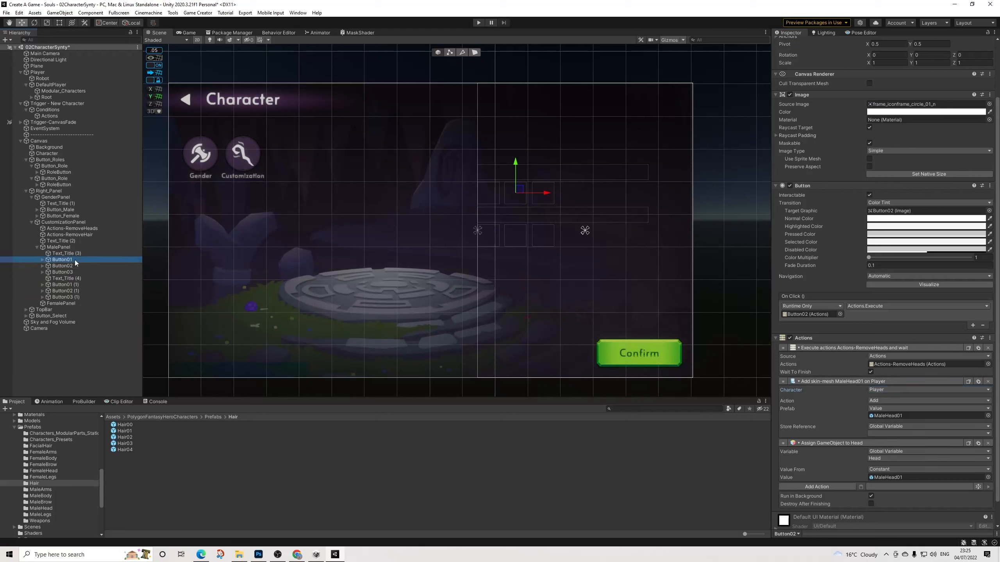
left_click(879, 391)
left_click(884, 397)
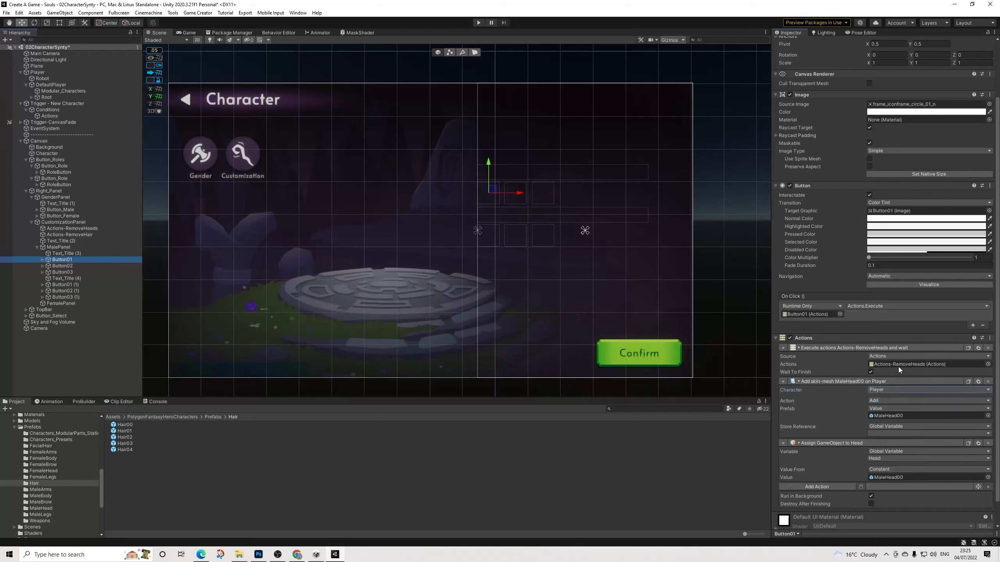
Step: In Actions-RemoveHeads, set the Character to Player for the MaleHead00 to MaleHead04 remove actions
left_click(73, 228)
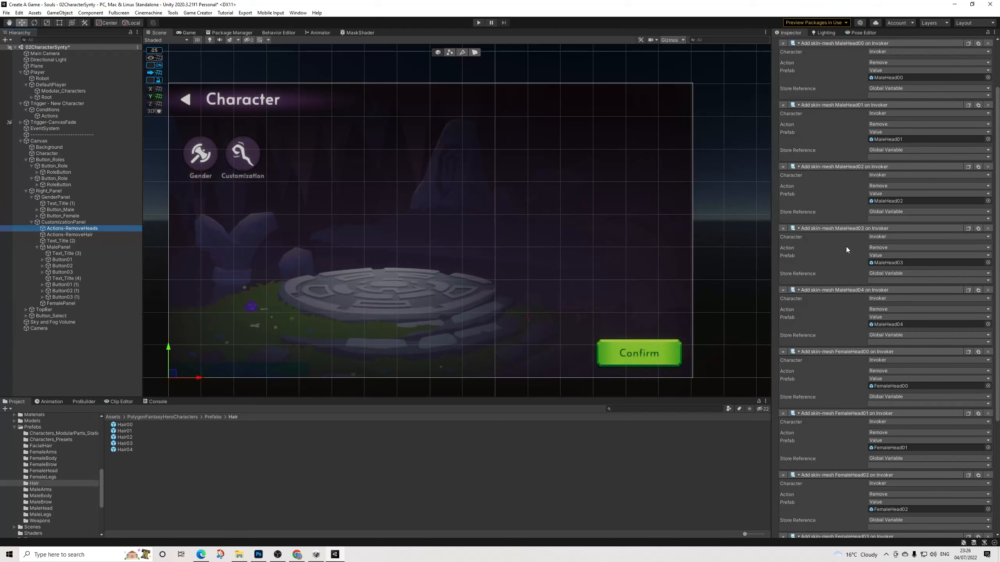
scroll(879, 159, "up", 3)
left_click(878, 118)
left_click(882, 127)
left_click(885, 179)
left_click(888, 188)
left_click(876, 241)
left_click(885, 250)
left_click(881, 303)
left_click(884, 312)
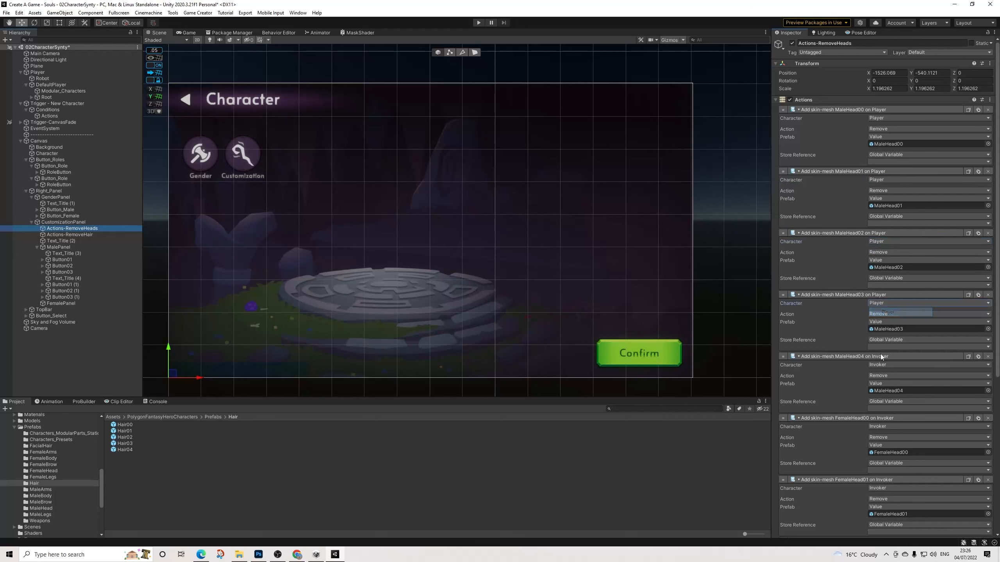
left_click(879, 366)
left_click(884, 373)
Step: Set the Character to Player for the FemaleHead00, FemaleHead01, FemaleHead03 and FemaleHead04 remove actions in Actions-RemoveHeads
left_click(879, 426)
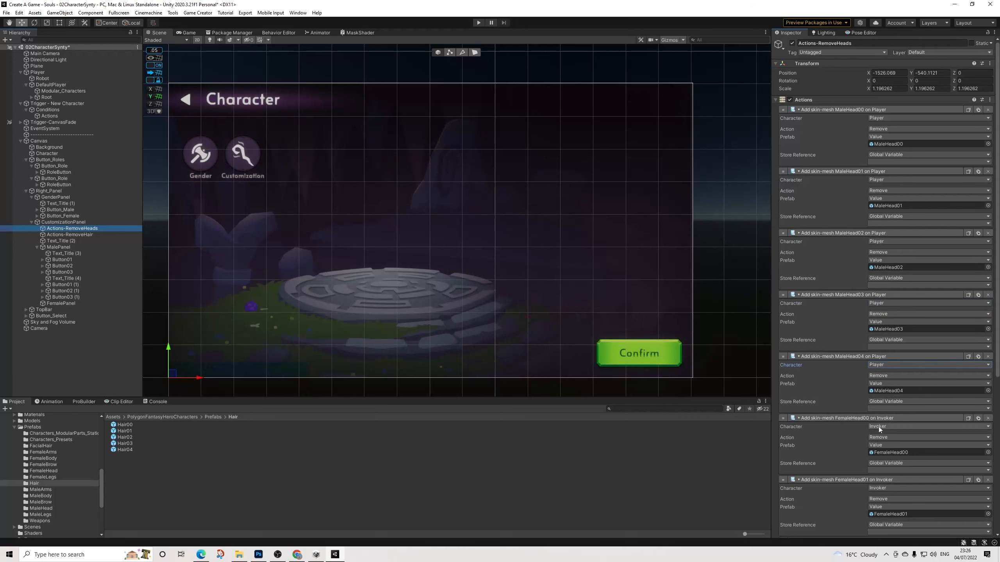
left_click(894, 435)
scroll(899, 434, "down", 2)
left_click(887, 419)
left_click(901, 425)
scroll(896, 419, "down", 4)
left_click(886, 401)
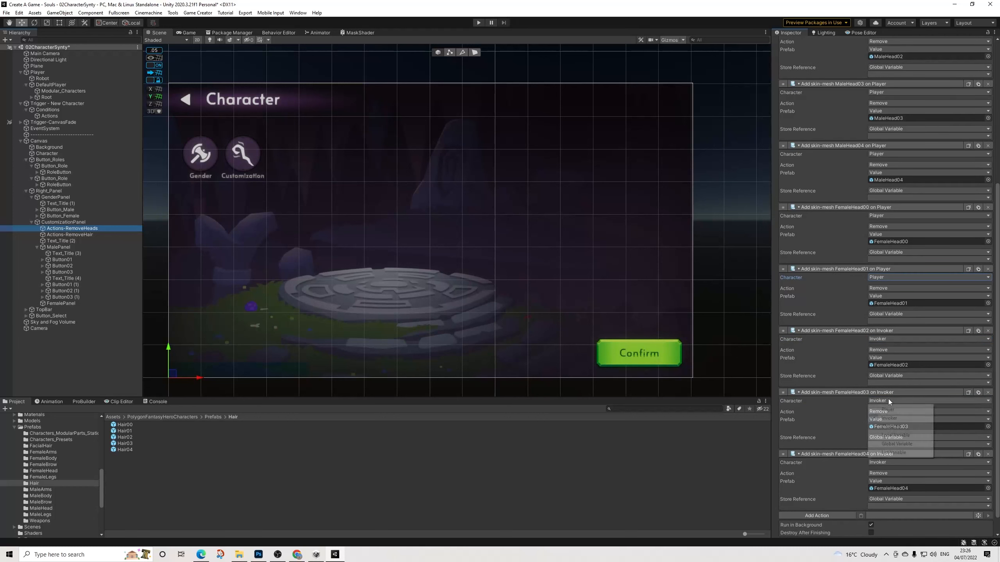
left_click(888, 409)
left_click(877, 463)
left_click(888, 471)
Step: In Actions-RemoveHair, set the Character to Player for all five remove actions, Hair04 to Hair00
left_click(70, 235)
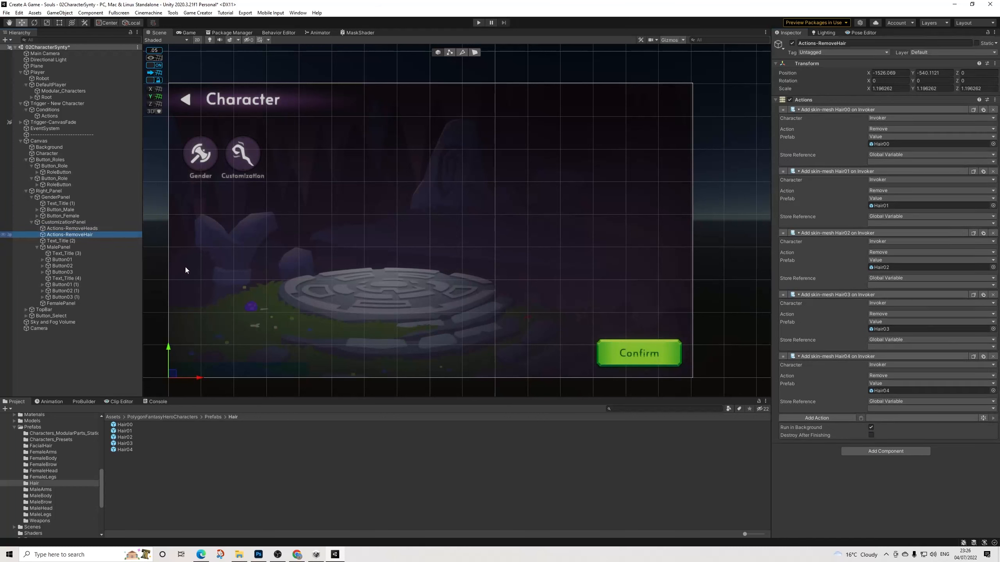
left_click(878, 364)
left_click(885, 373)
left_click(876, 303)
left_click(881, 312)
left_click(878, 242)
left_click(885, 250)
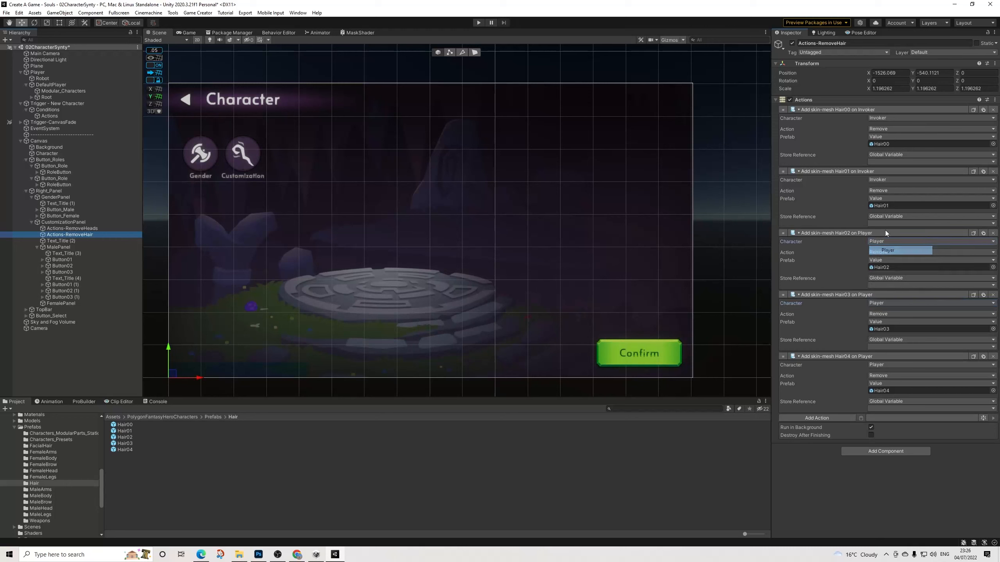
left_click(878, 180)
left_click(884, 188)
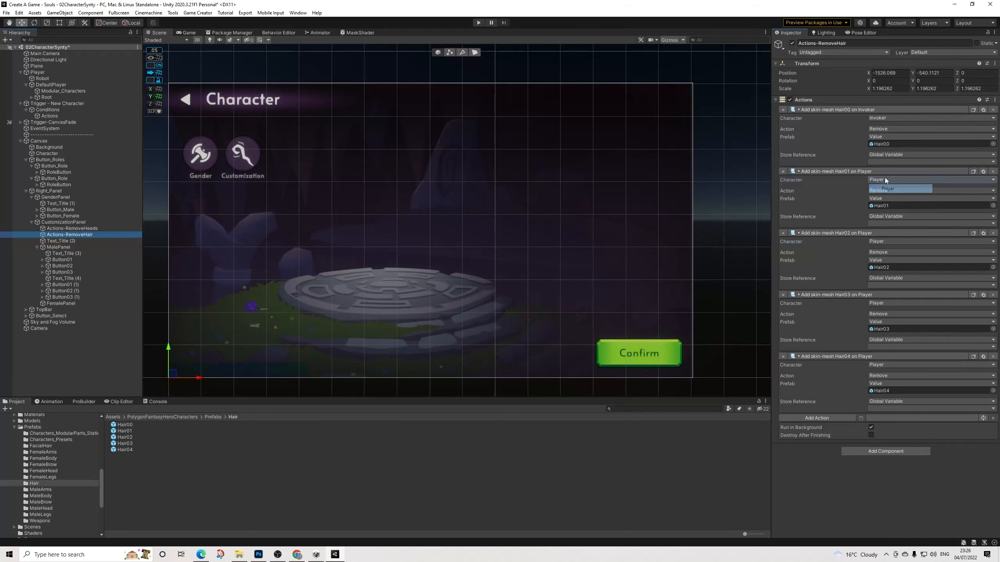
left_click(878, 118)
left_click(883, 128)
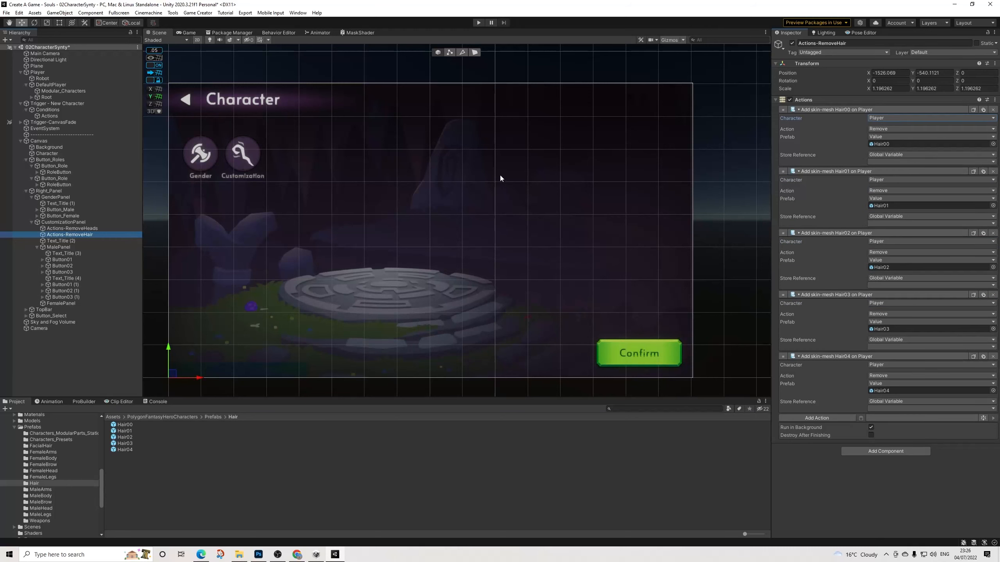
Step: Run the scene and test switching the character between Male and Female, ending on Male
left_click(478, 22)
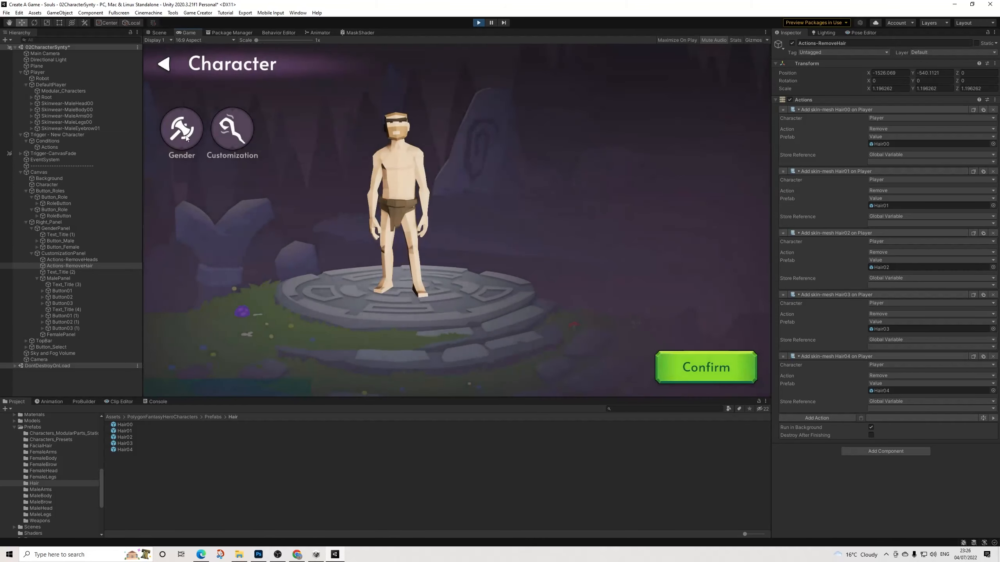
left_click(540, 170)
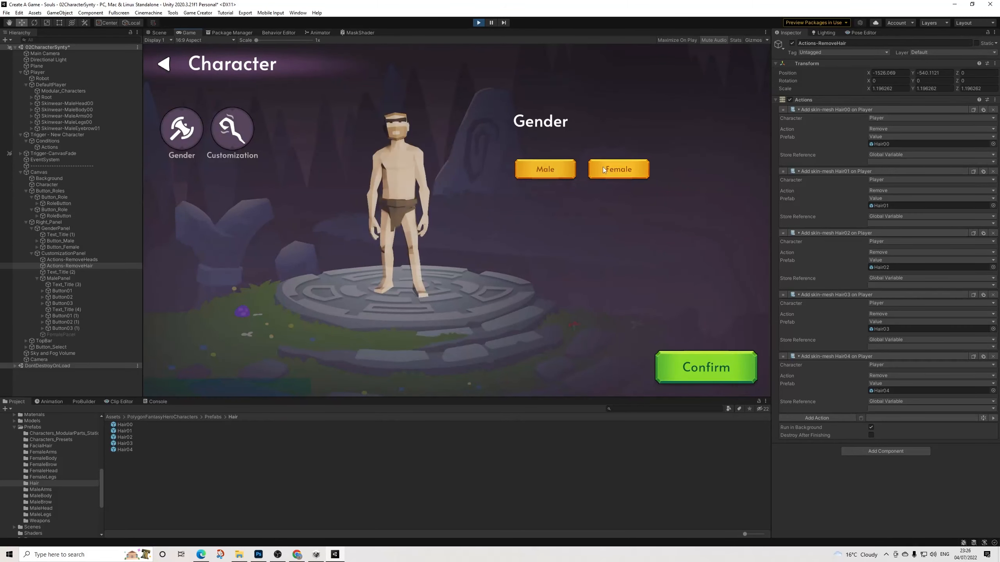
left_click(616, 168)
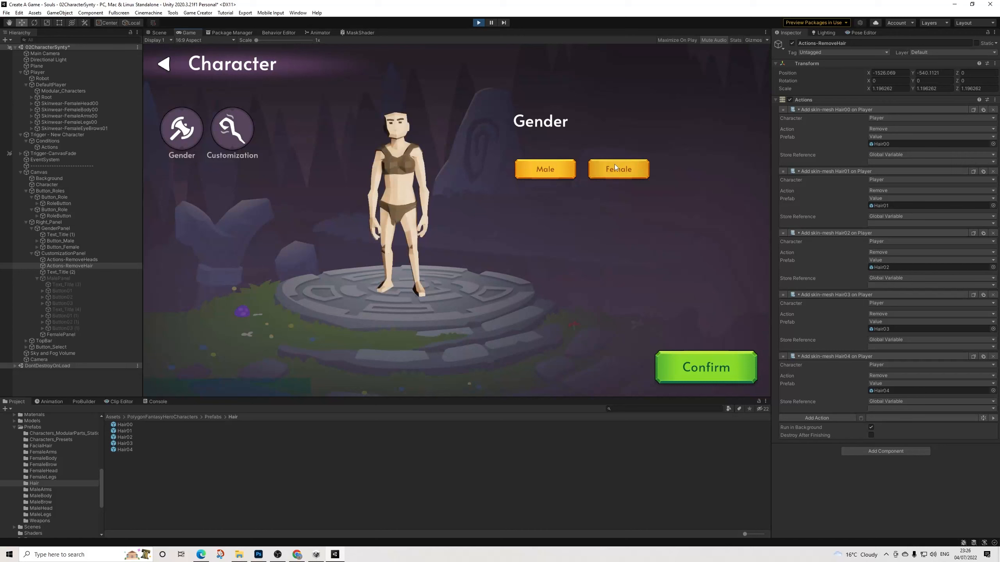
left_click(544, 170)
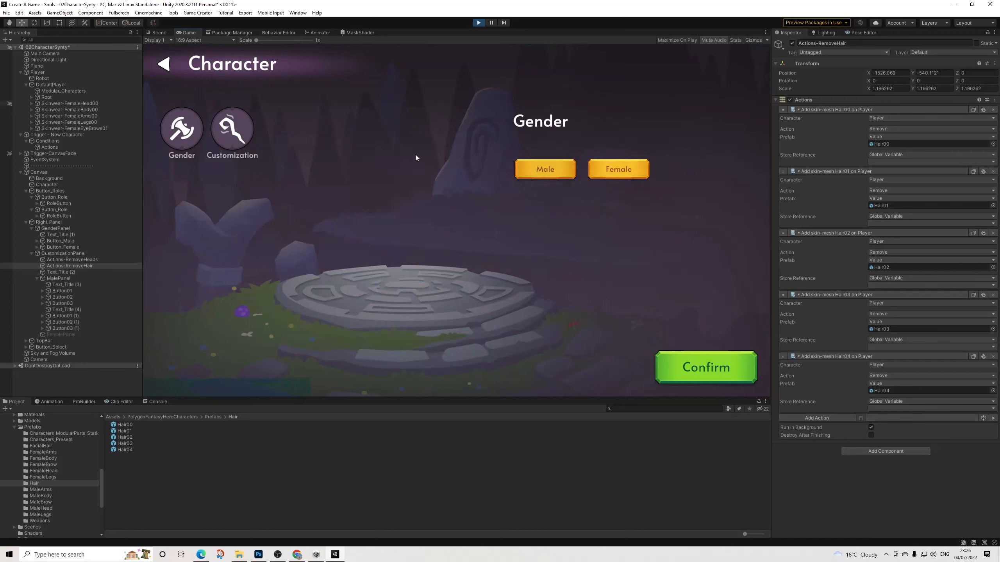
Step: Show the Customization options in the running game and test head options 1, 2 and 3 twice
left_click(226, 135)
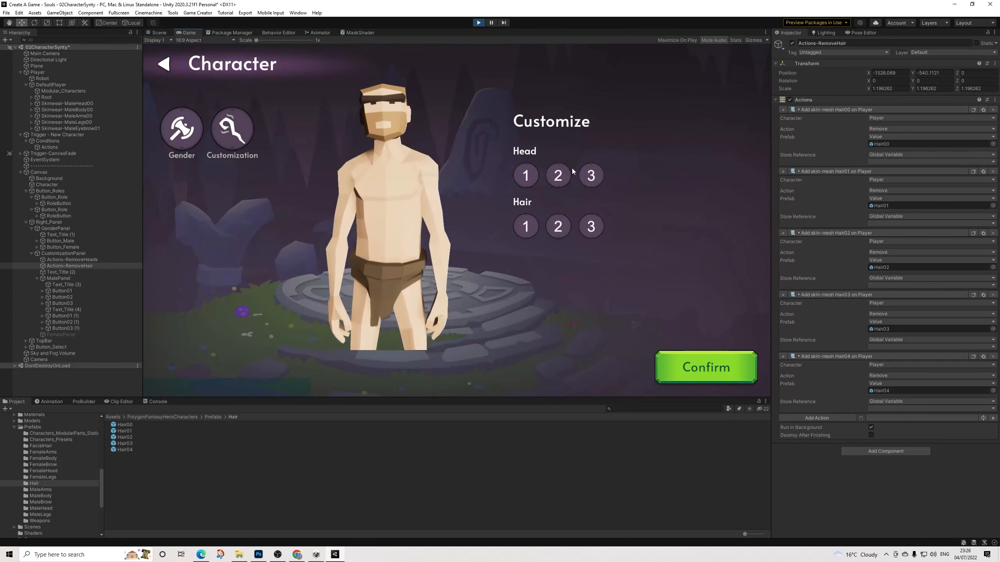
left_click(527, 178)
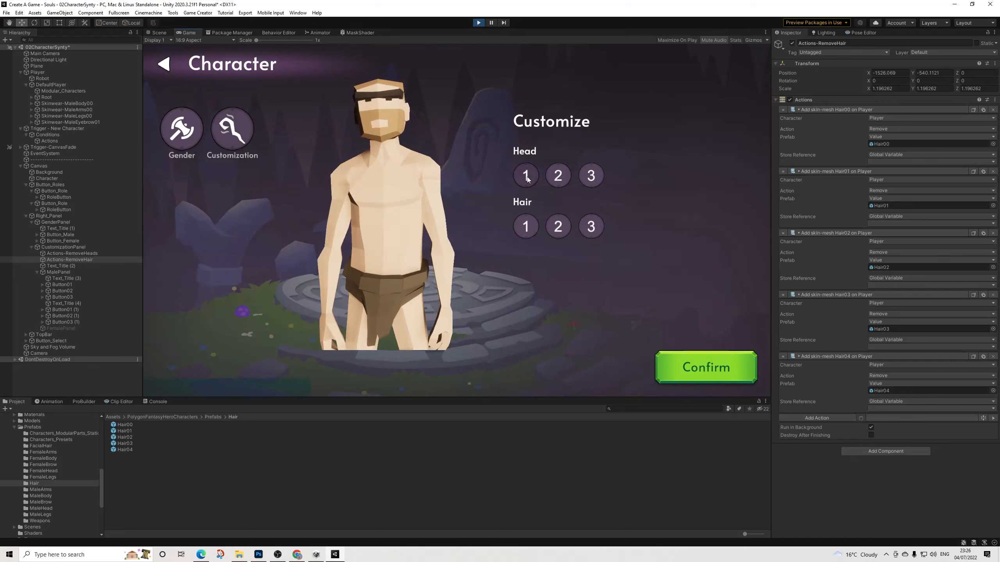
left_click(564, 180)
left_click(591, 178)
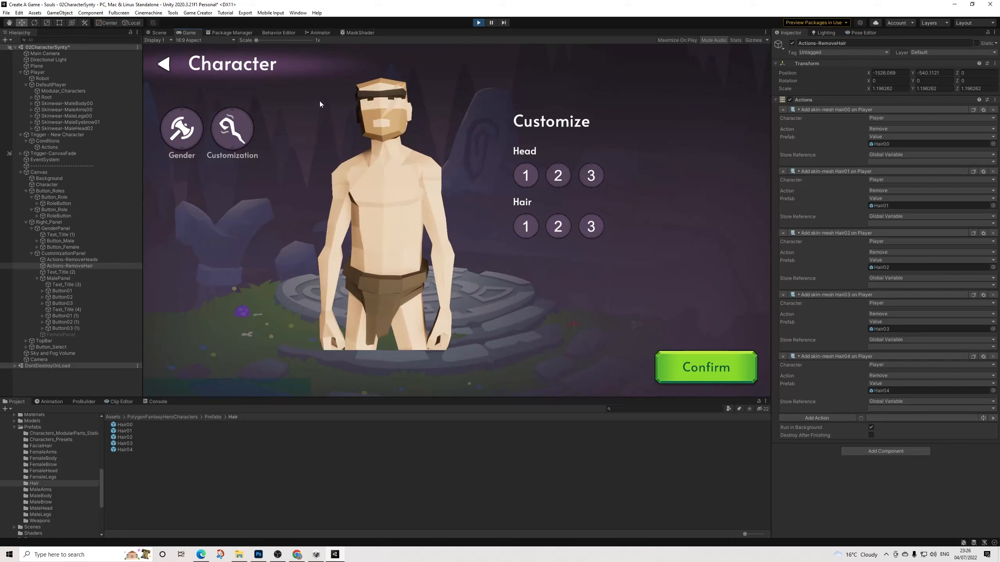
left_click(526, 177)
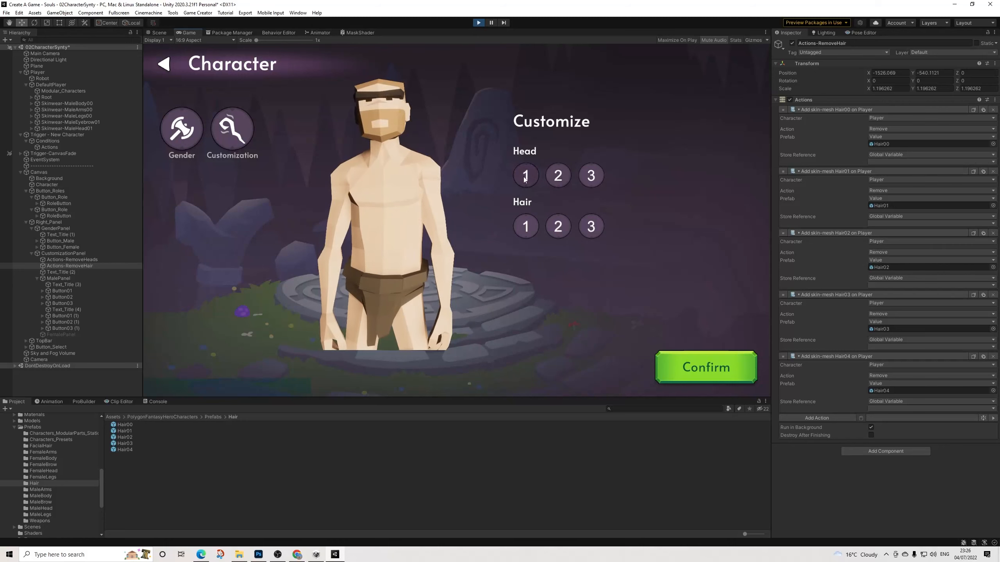
left_click(560, 177)
left_click(592, 177)
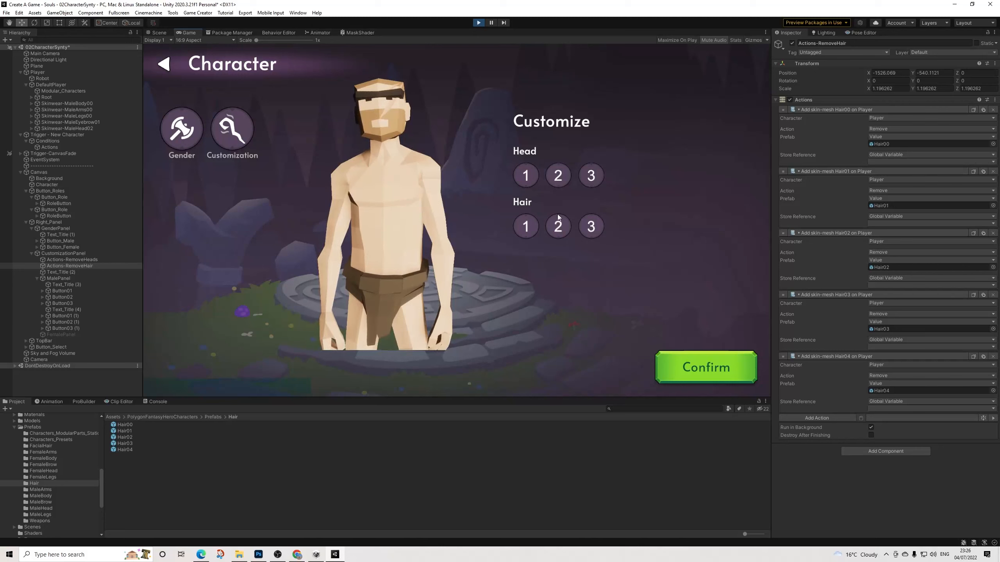
Step: Test hair options 1, 3 and 2 on the character, return to hair 1, and stop the game
left_click(529, 228)
left_click(591, 228)
left_click(558, 228)
left_click(536, 228)
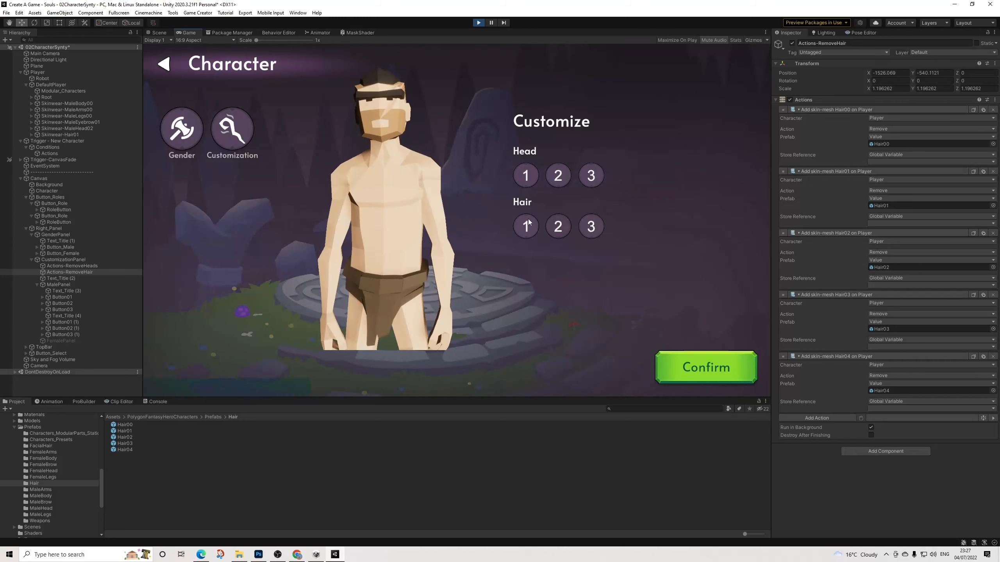
left_click(479, 23)
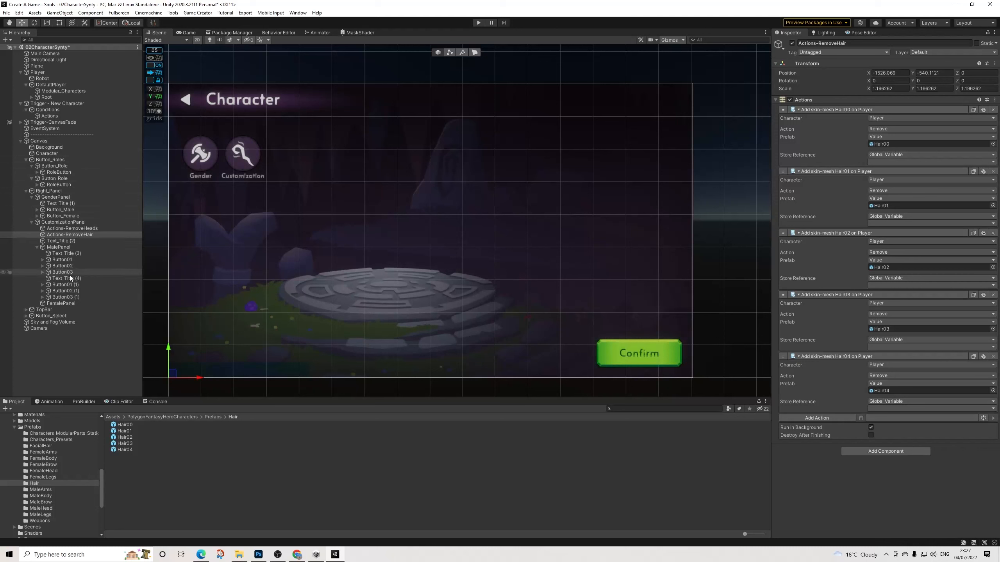
Step: Set the Canvas Group alpha of CustomizationPanel to 1 to show it in the scene
left_click(66, 248)
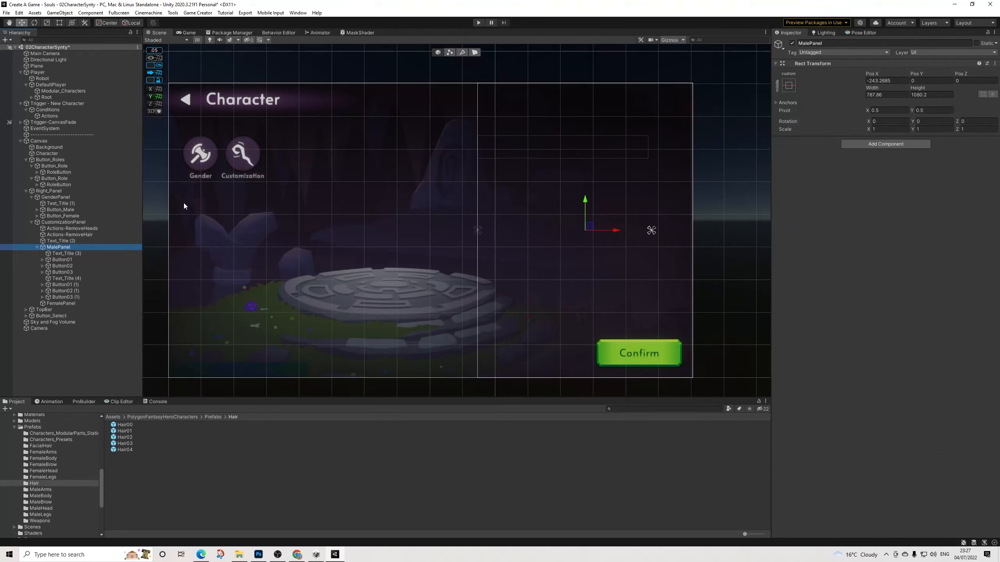
left_click(57, 223)
left_click(876, 150)
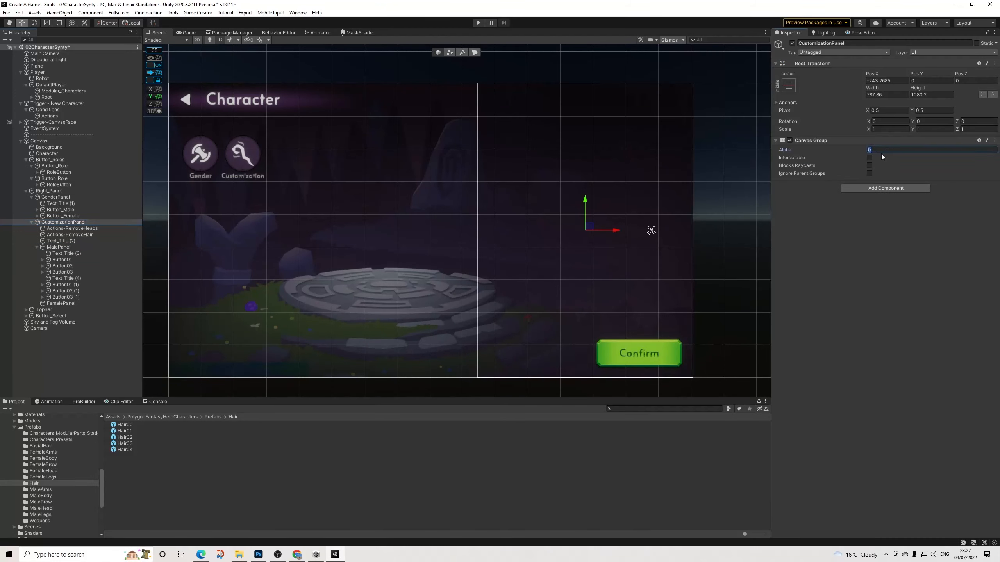
type("1")
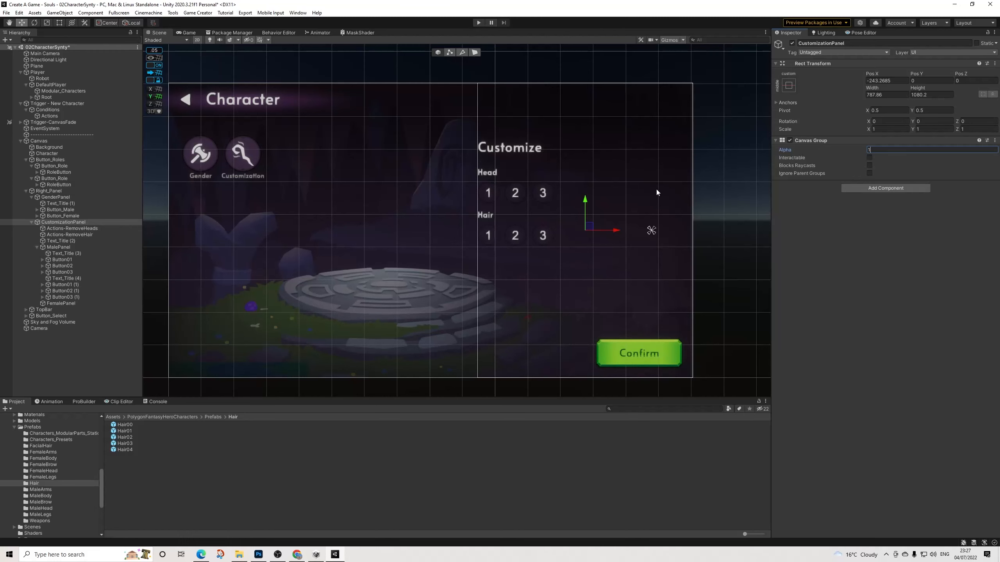
Step: Duplicate the first Hair button, name the copy ButtonColor01, and move it to the right of hair button 3, about X 22.7
scroll(582, 203, "up", 5)
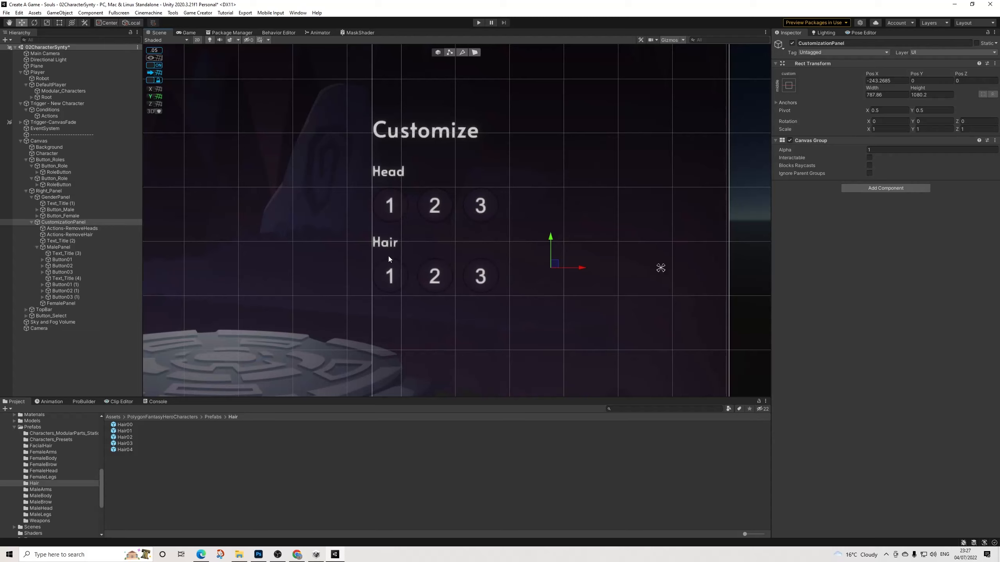
left_click(397, 208)
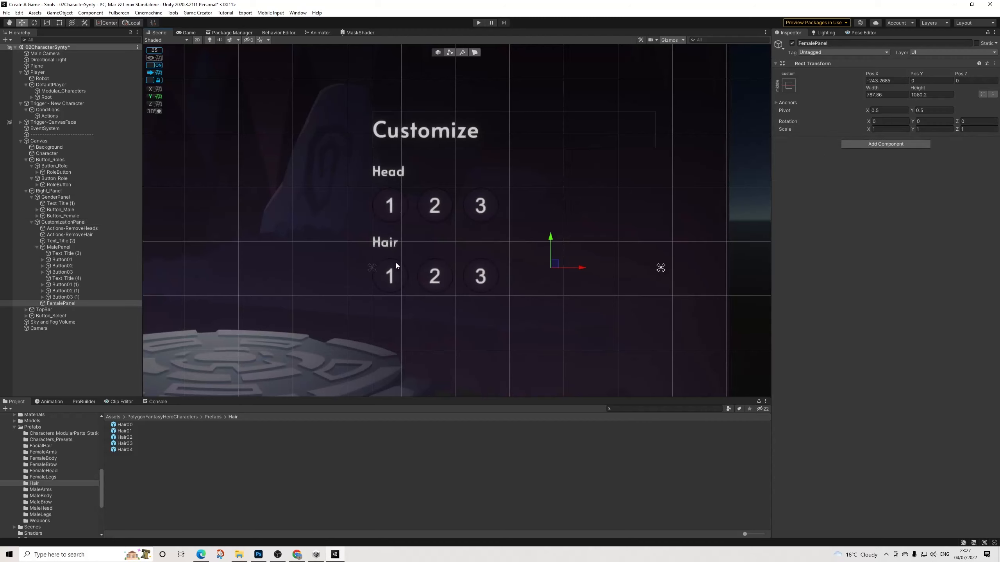
left_click(396, 283)
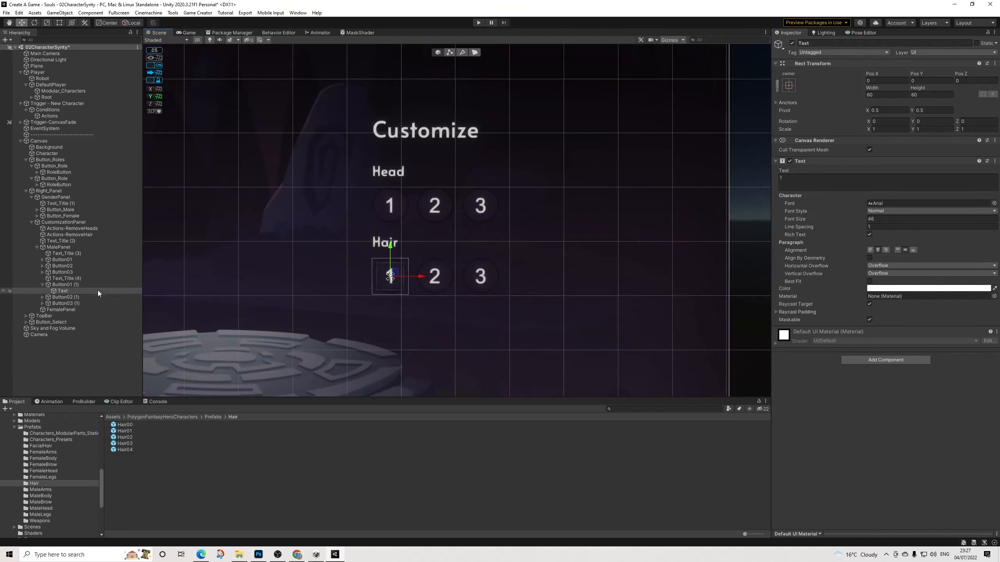
left_click(43, 284)
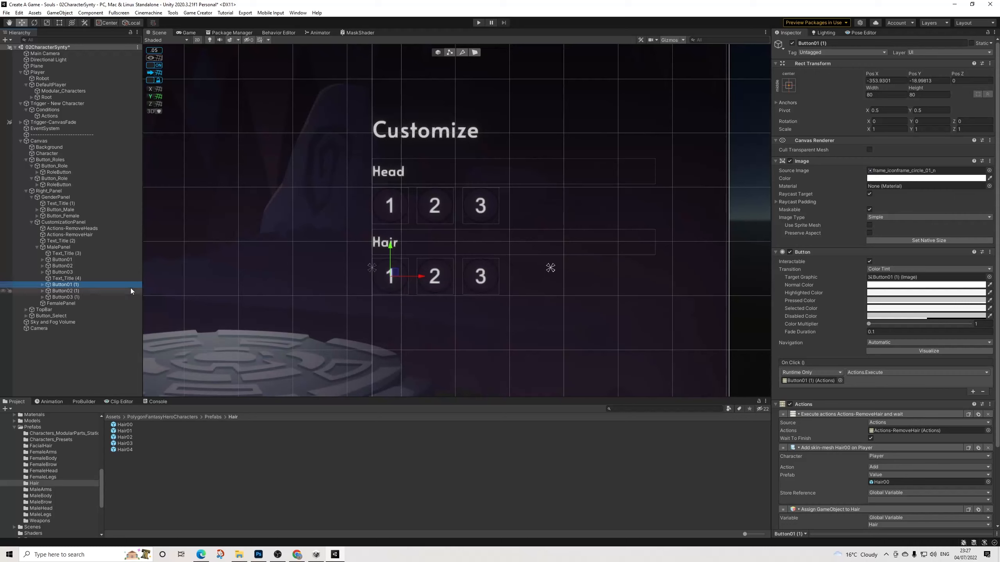
key("ctrl+d")
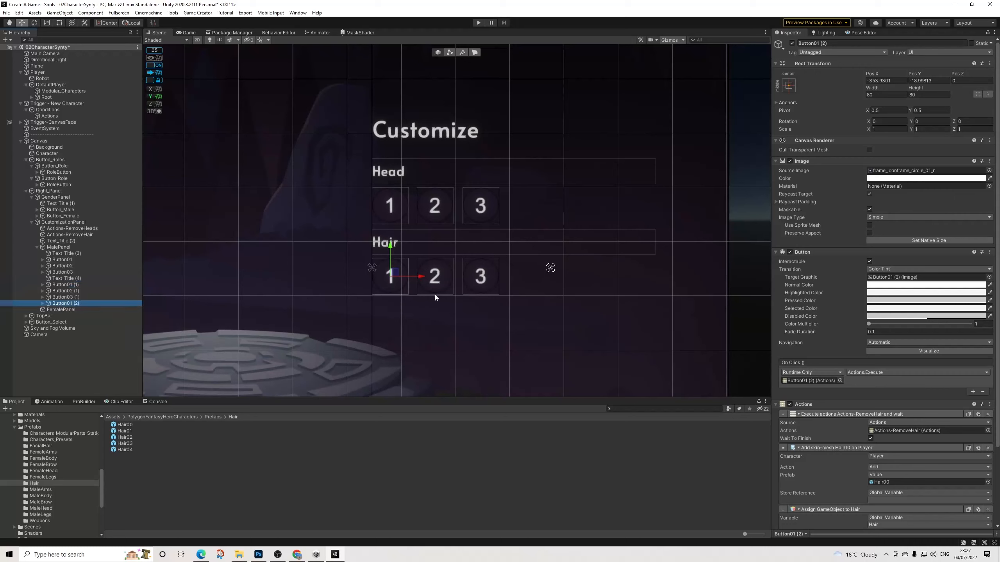
left_click(817, 44)
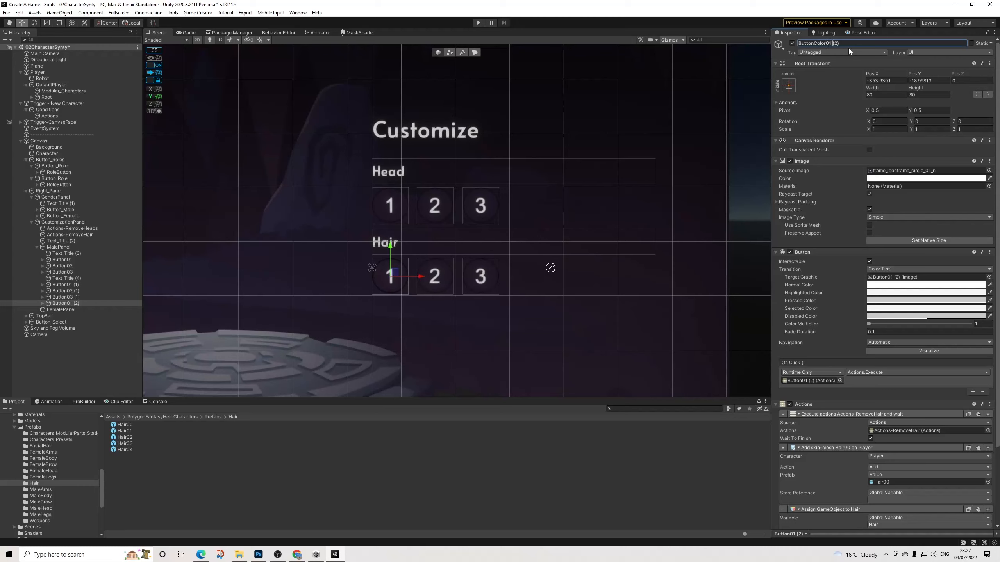
key("Return")
left_click_drag(418, 280, 591, 283)
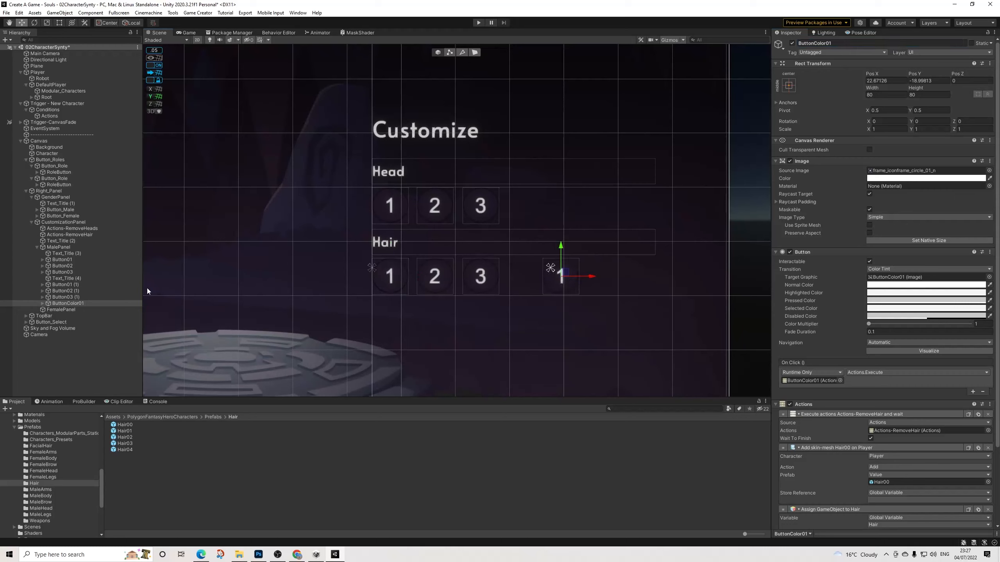
Step: Remove the Remove-Hair, skin-mesh and Hair variable assignment actions from ButtonColor01
scroll(866, 378, "down", 3)
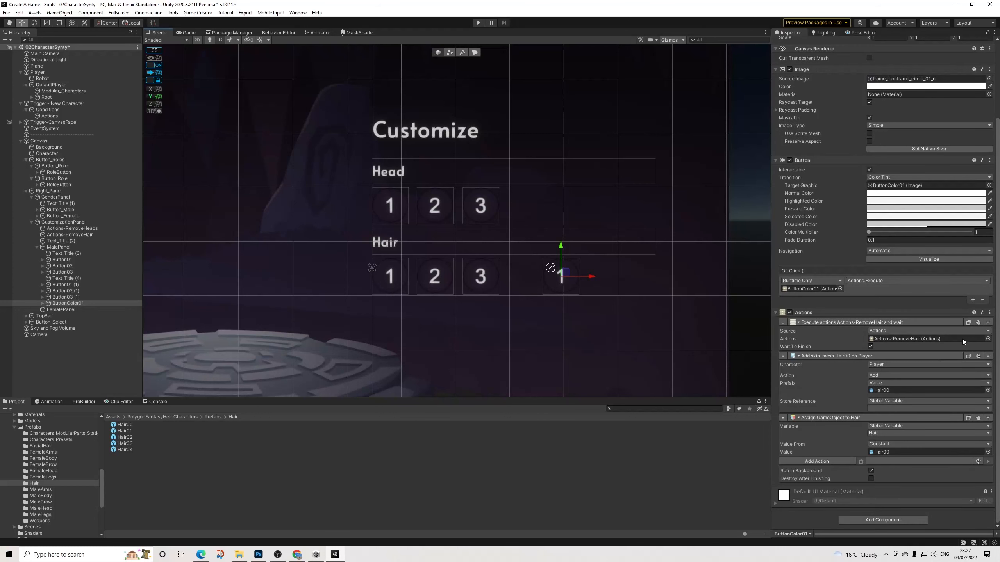
left_click(987, 323)
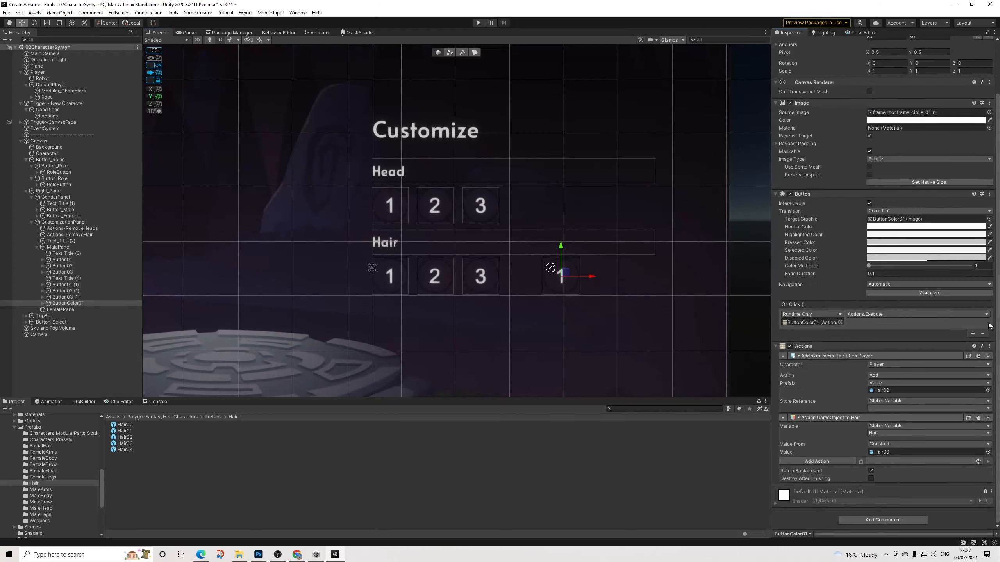
left_click(987, 356)
left_click(993, 414)
Step: Add a Material Transition action targeting DefaultPlayer and its child objects, with duration 0.1 and property value type Color
left_click(842, 414)
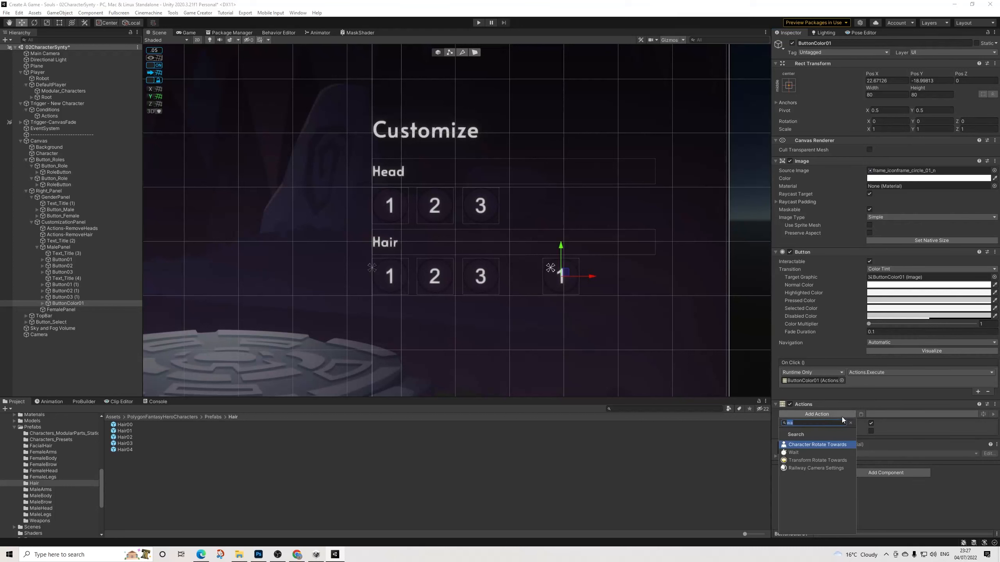
type("mater")
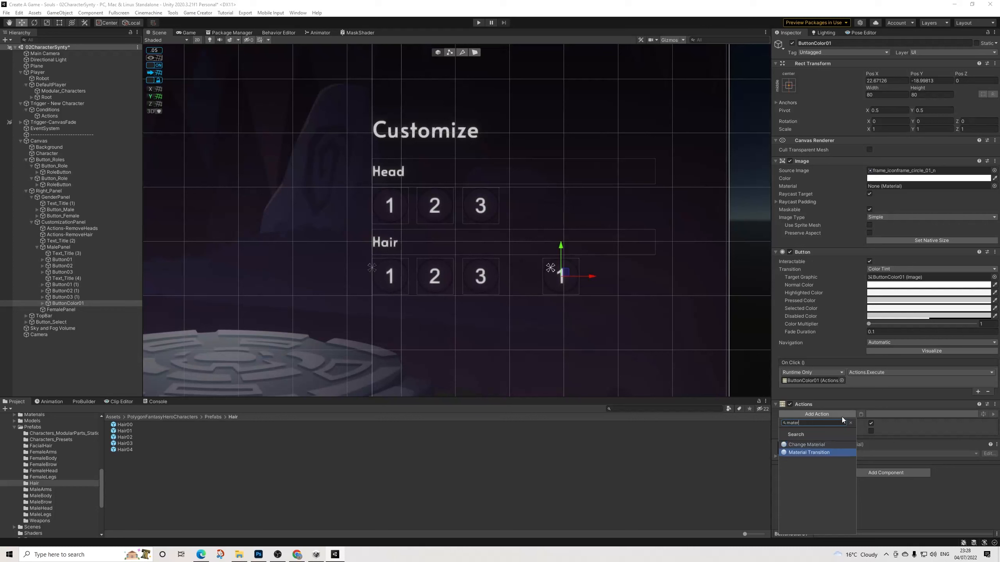
key("Return")
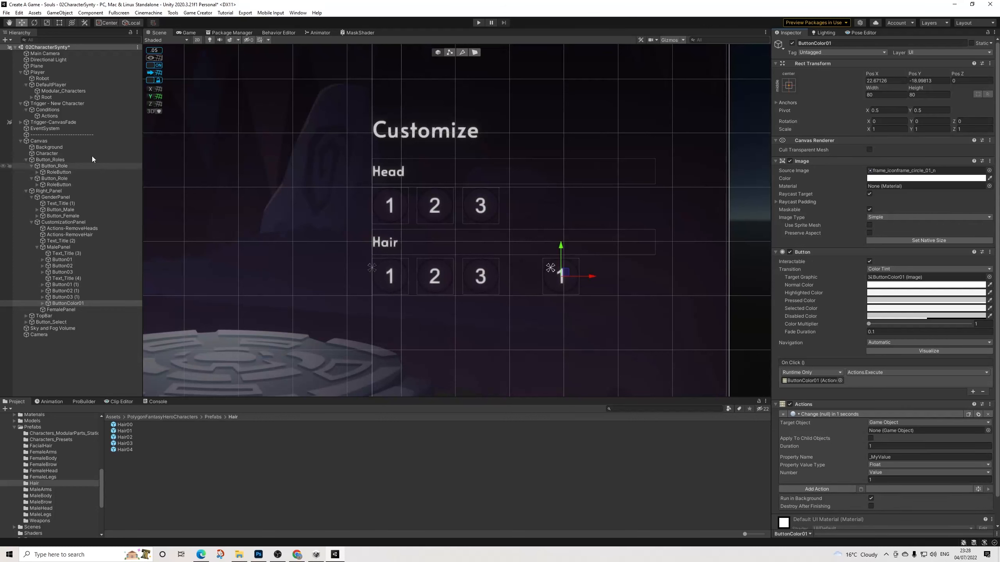
left_click_drag(50, 84, 894, 432)
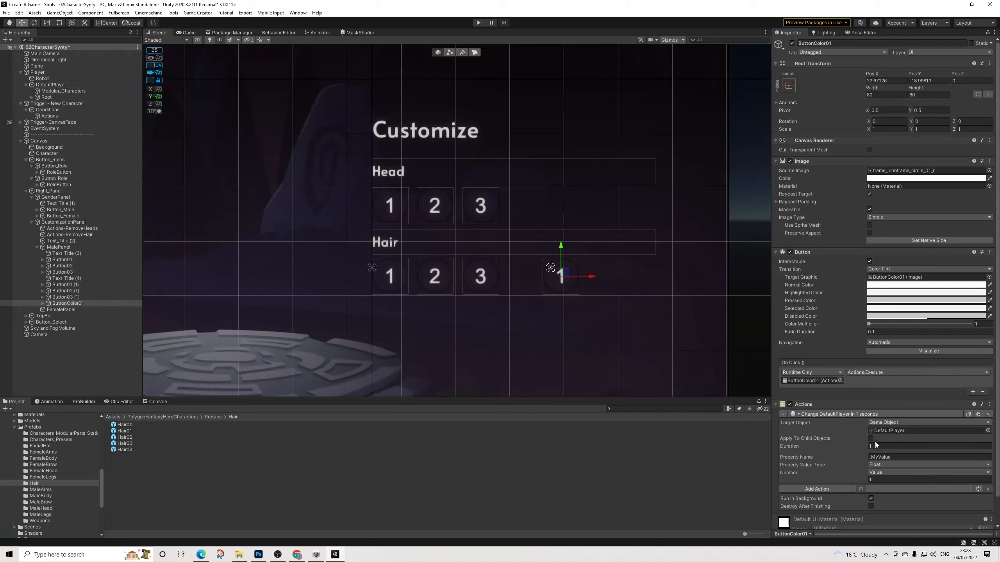
left_click(870, 438)
type("0.1")
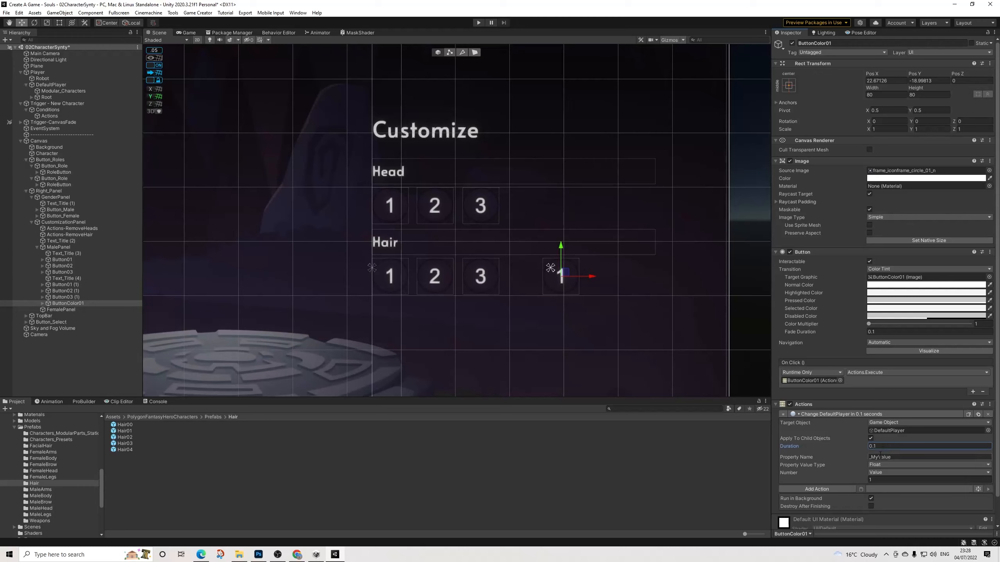
left_click(880, 465)
left_click(883, 482)
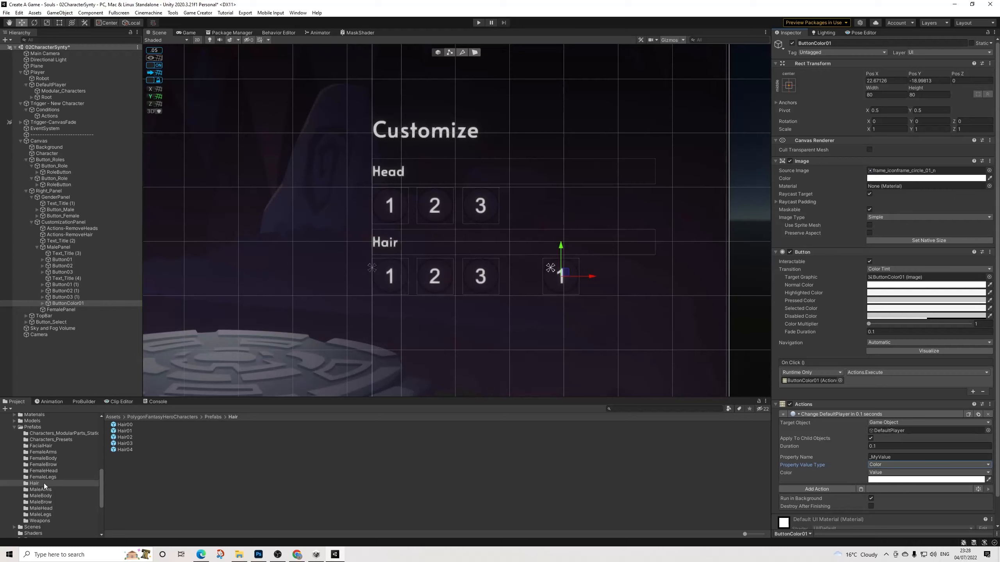
Step: Inspect the Color_Hair property and its RGB values in the FantasyHero material
scroll(48, 475, "up", 3)
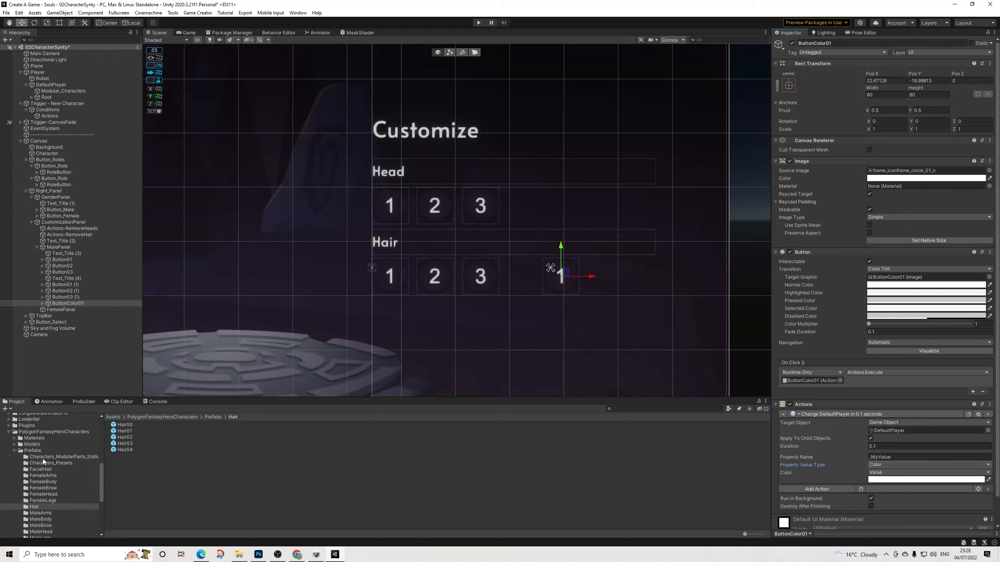
left_click(39, 439)
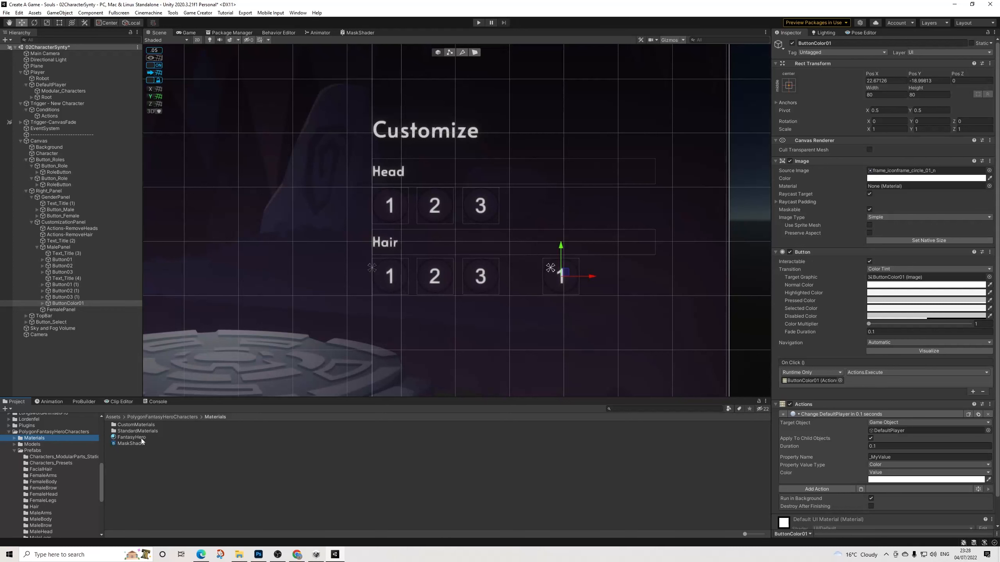
left_click(134, 437)
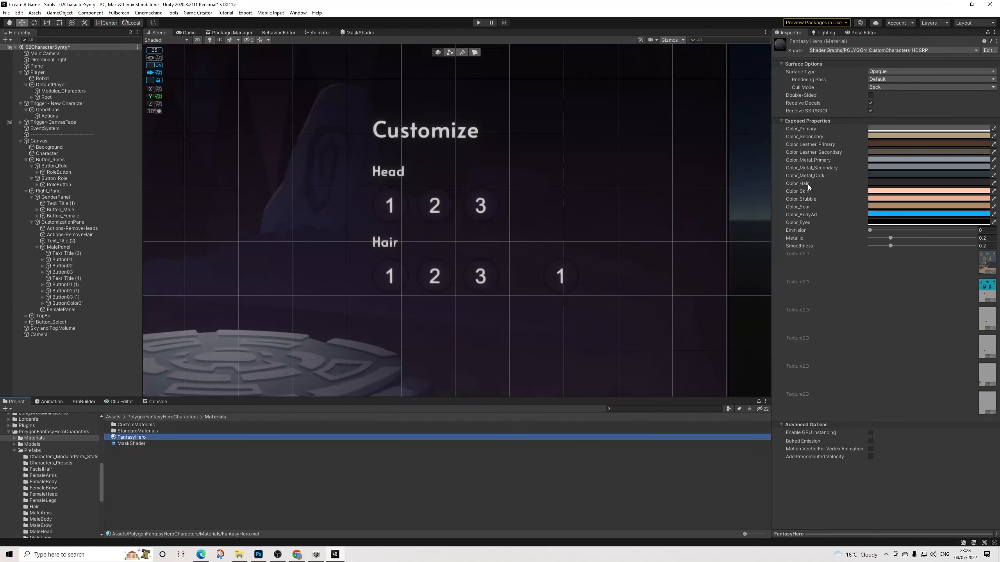
left_click(884, 184)
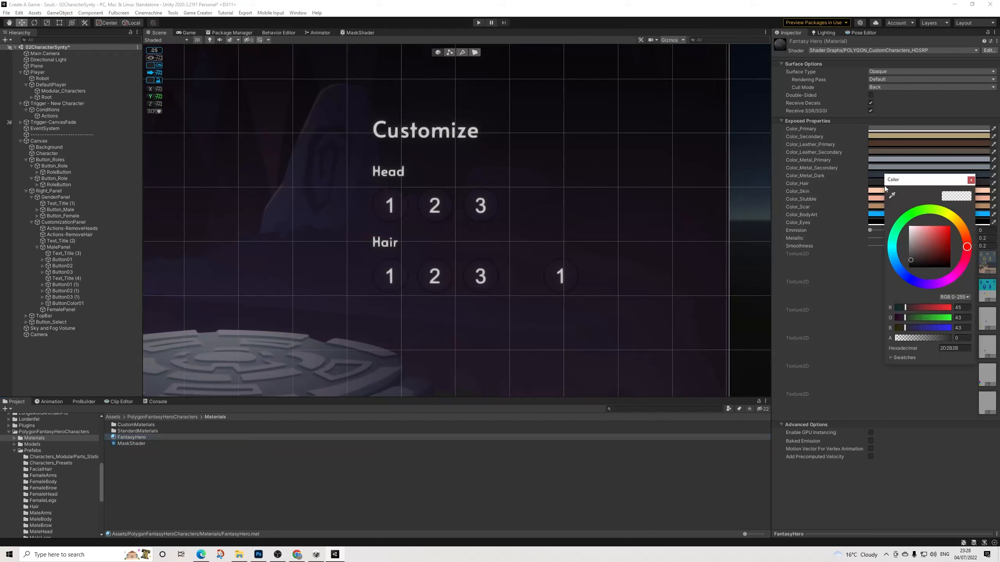
left_click(970, 180)
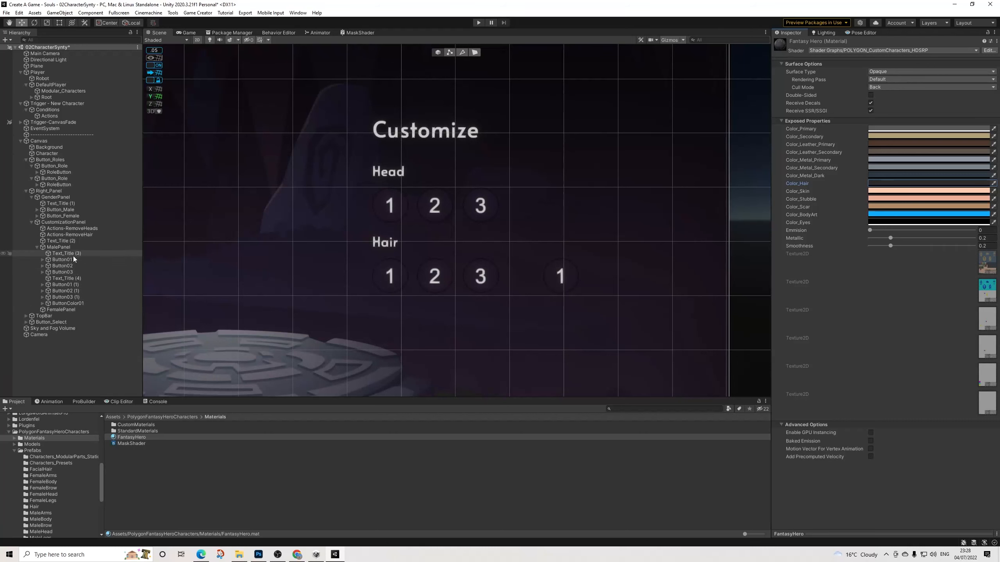
Step: Set the color value of ButtonColor01's material transition action to RGB 45, 45, 43
left_click(67, 303)
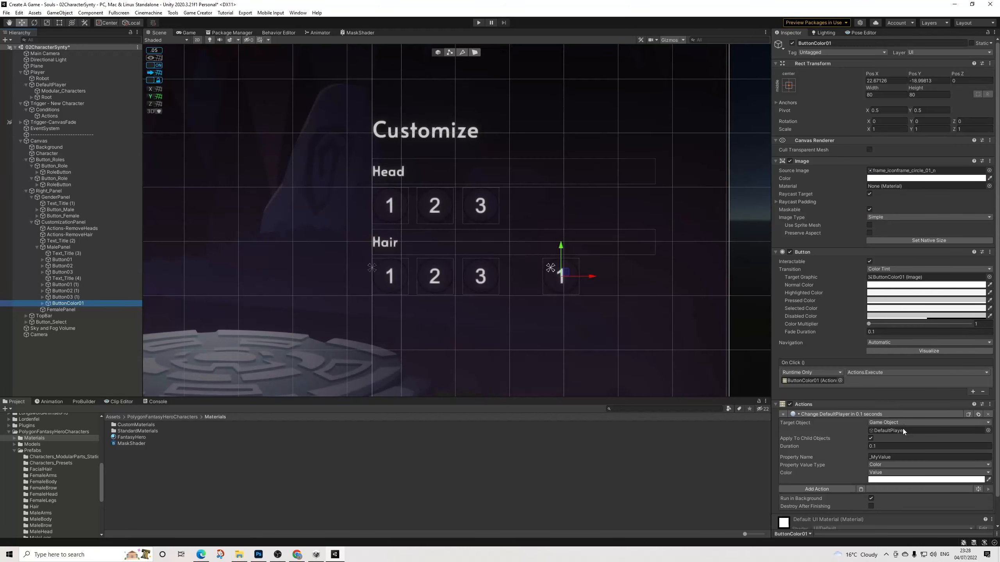
scroll(903, 428, "down", 2)
left_click(883, 452)
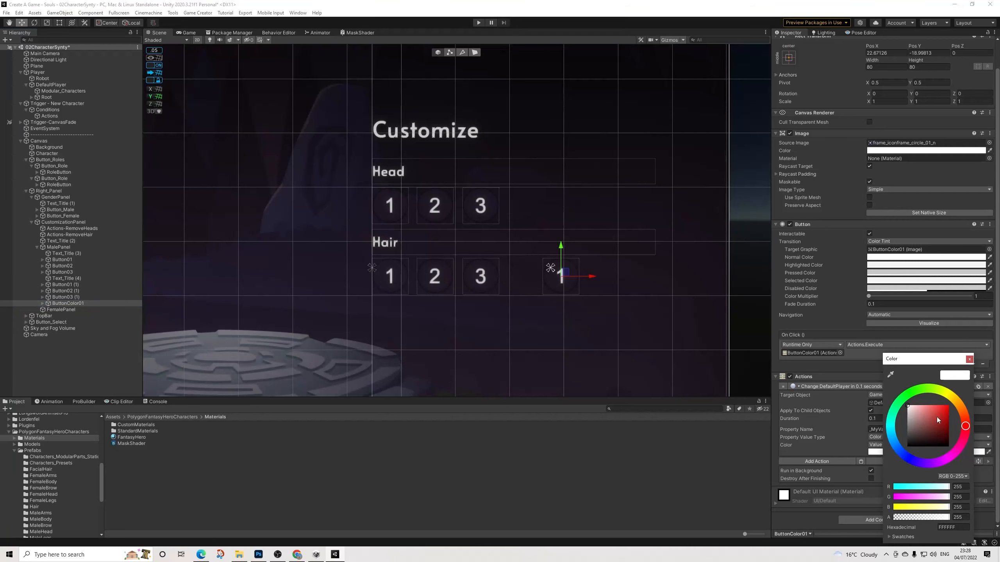
left_click(966, 488)
type("45")
key("Tab")
type("45")
key("Tab")
type("43")
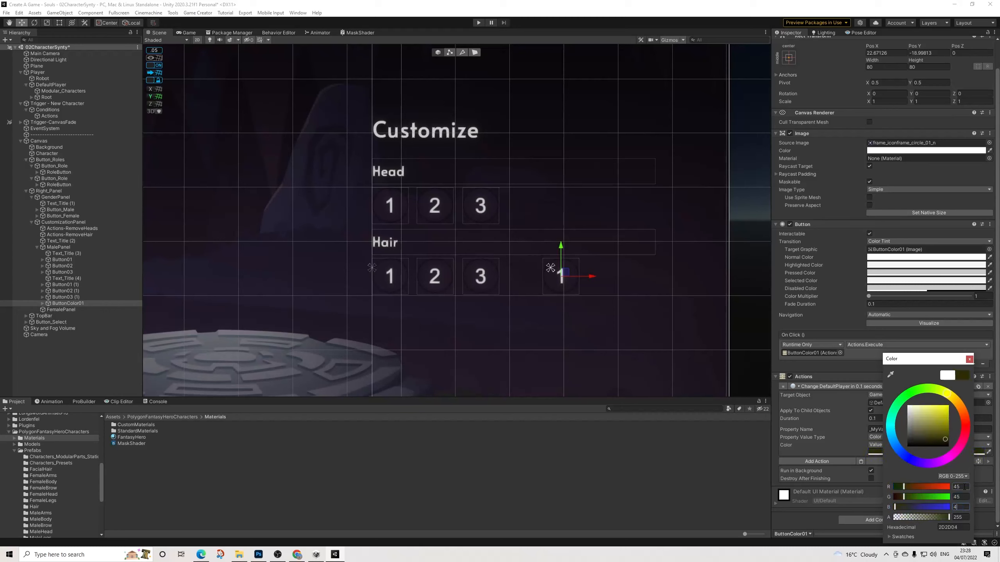
left_click(969, 359)
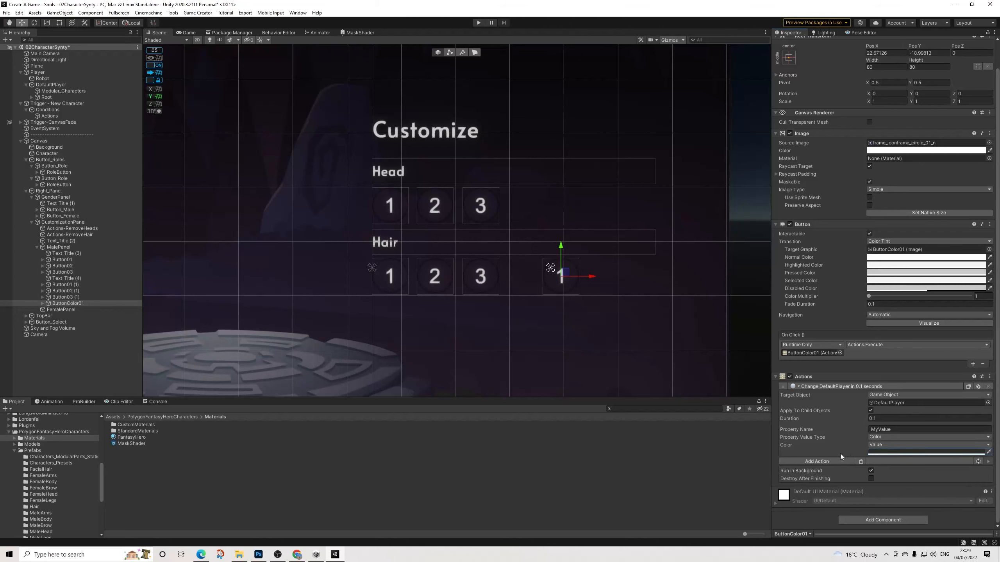
Step: Add a global variable named HairColor of type Number in the Game Creator preferences
left_click(826, 462)
type("mater")
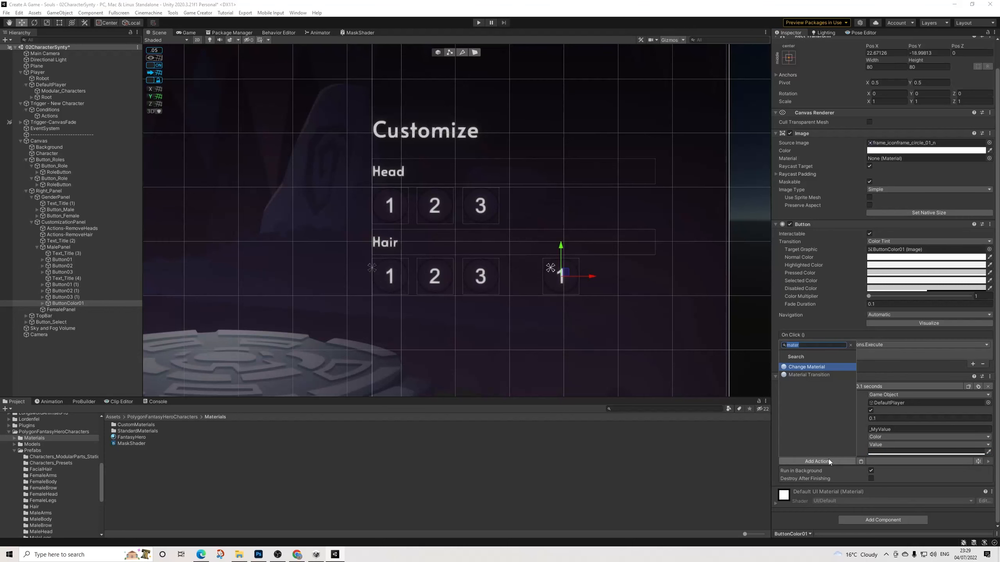
left_click(203, 13)
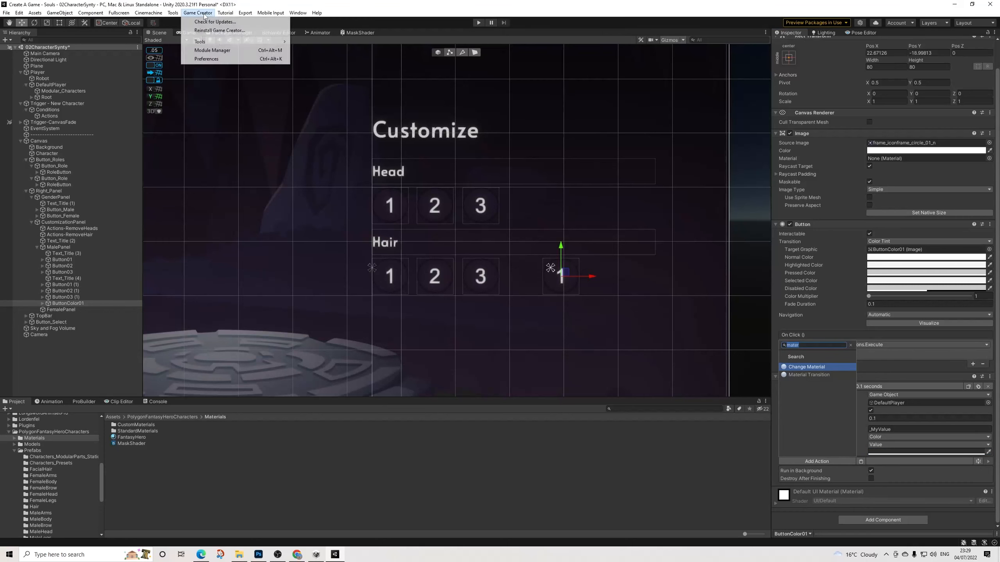
left_click(206, 59)
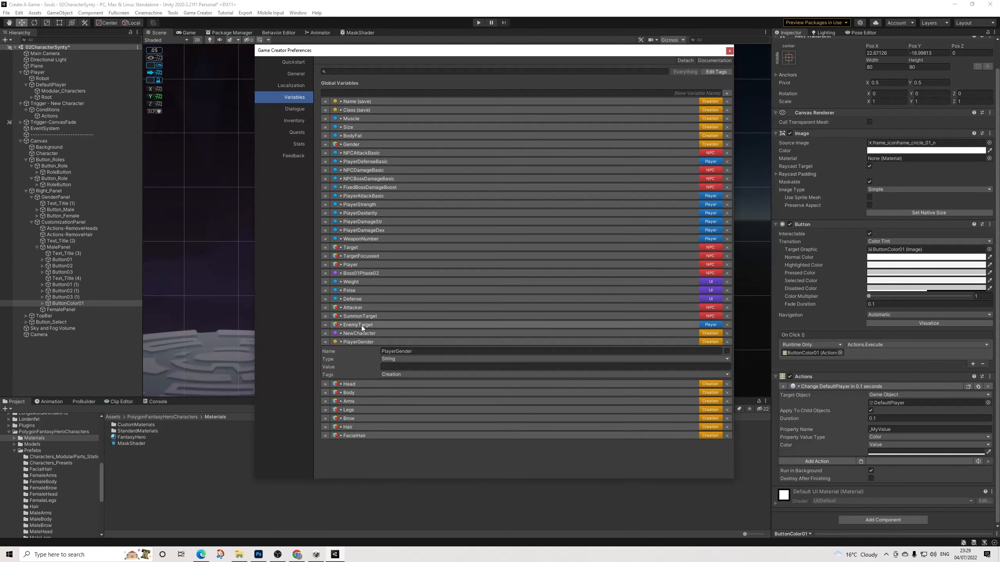
left_click(358, 342)
left_click(727, 94)
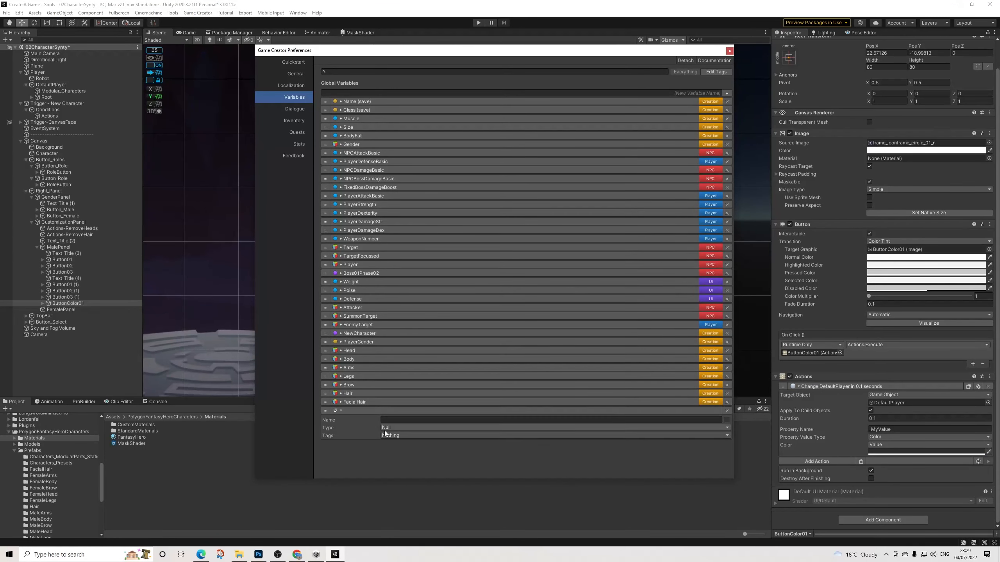
left_click(385, 428)
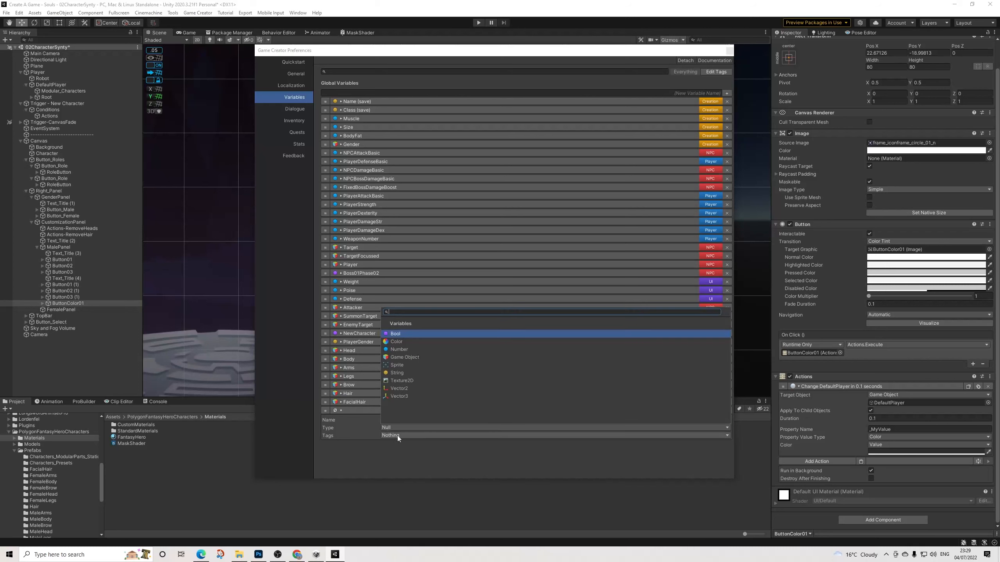
left_click(400, 350)
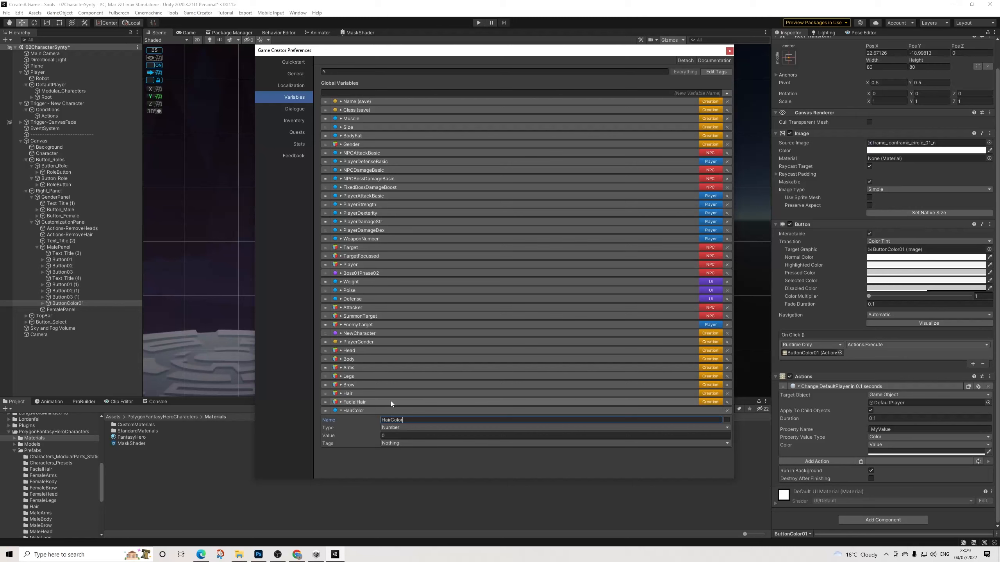
Step: Tag the HairColor variable as Creation, collapse its settings, and close the Game Creator preferences
left_click(401, 435)
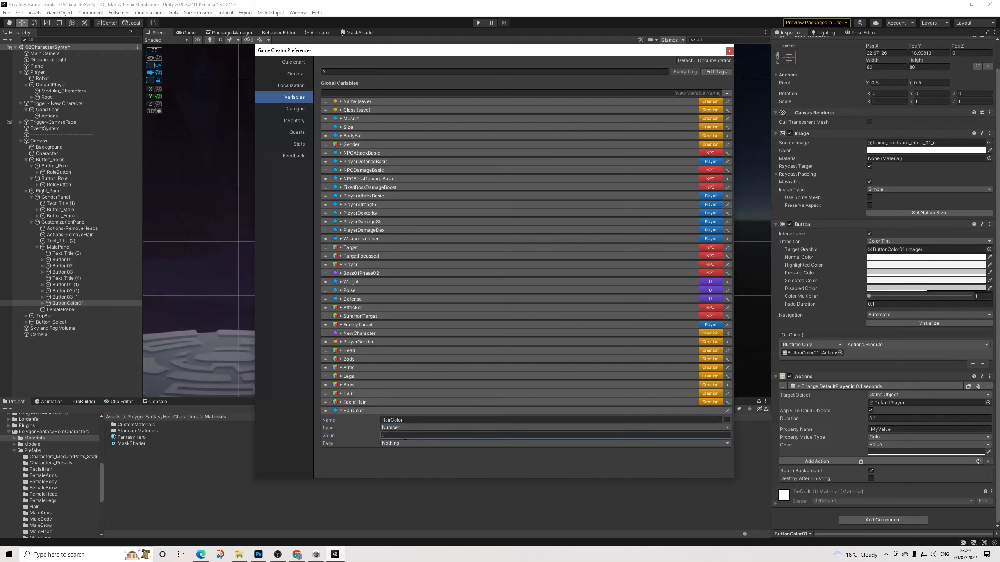
left_click(388, 443)
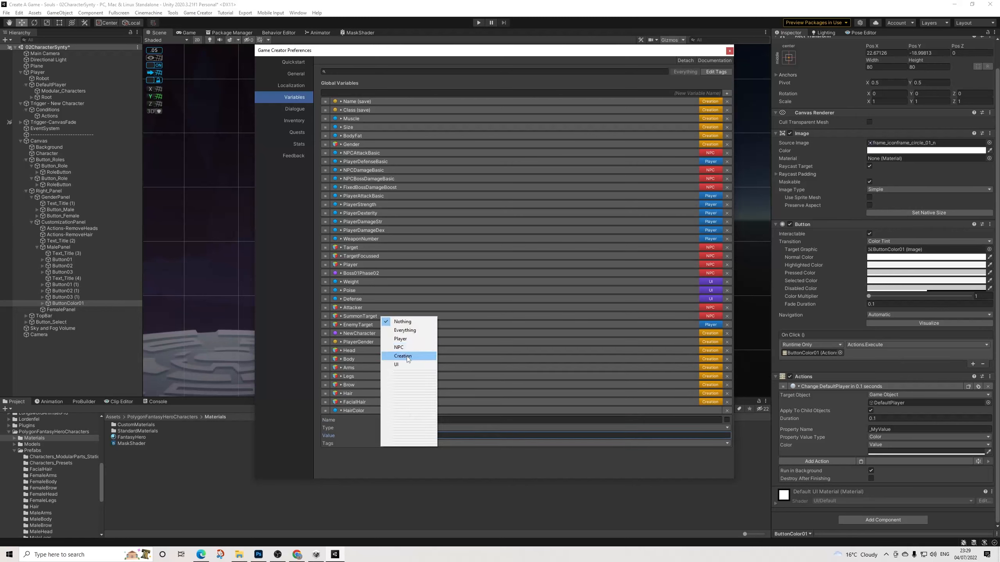
left_click(409, 357)
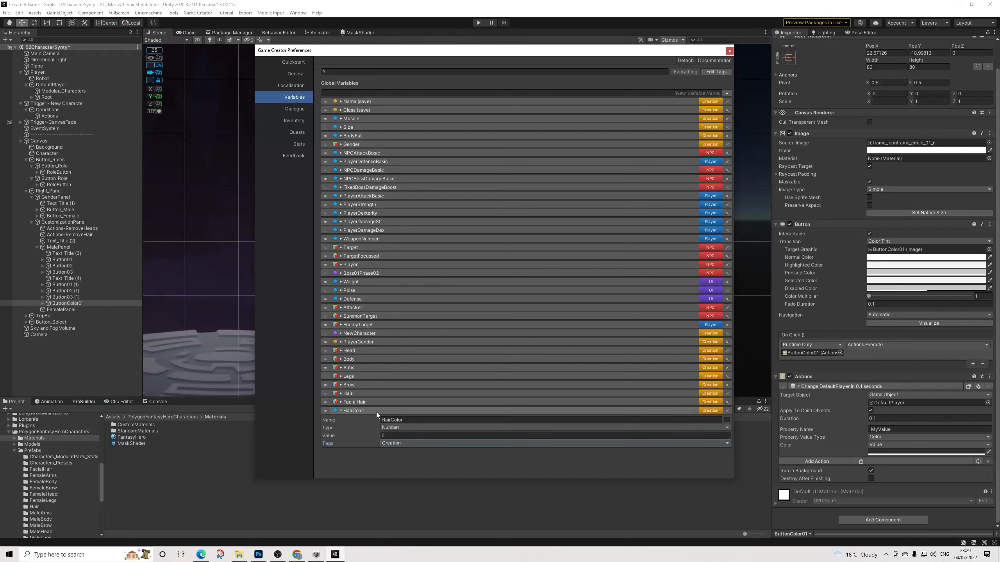
left_click(377, 412)
left_click(384, 411)
left_click(384, 410)
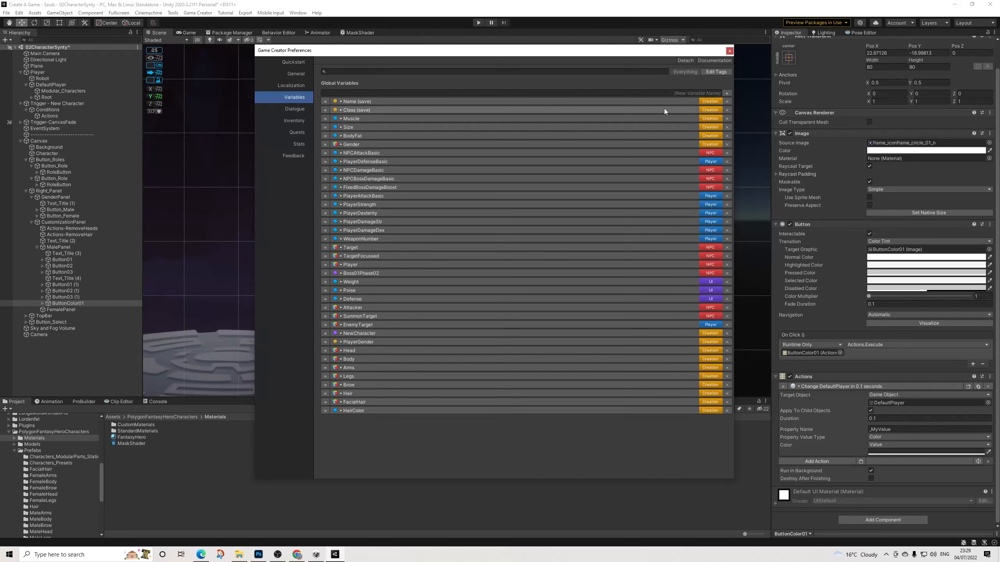
left_click(730, 51)
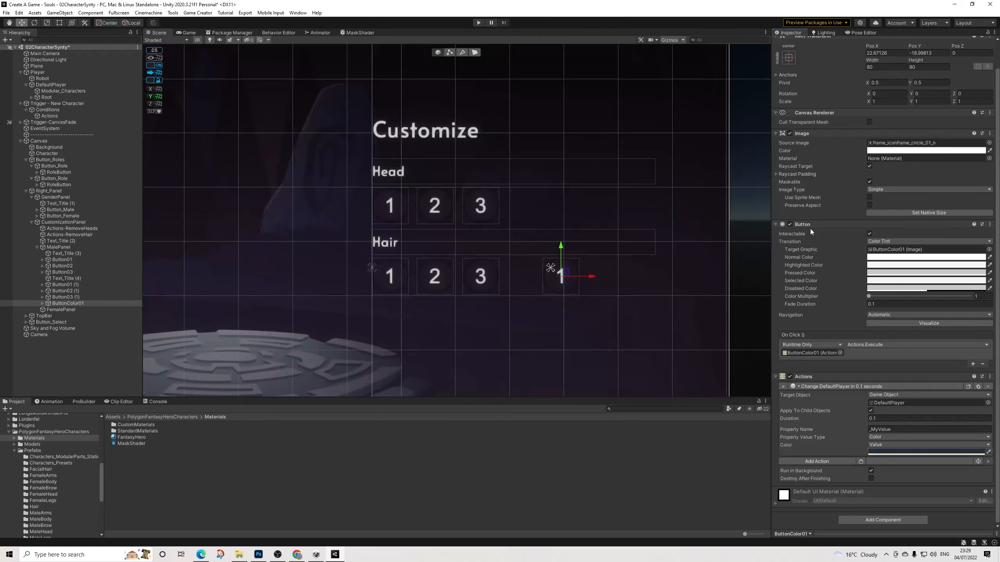
Step: Add a Variable Number action setting the global variable HairColor to 0, and place it above ButtonColor01's material transition action
left_click(810, 462)
type("num")
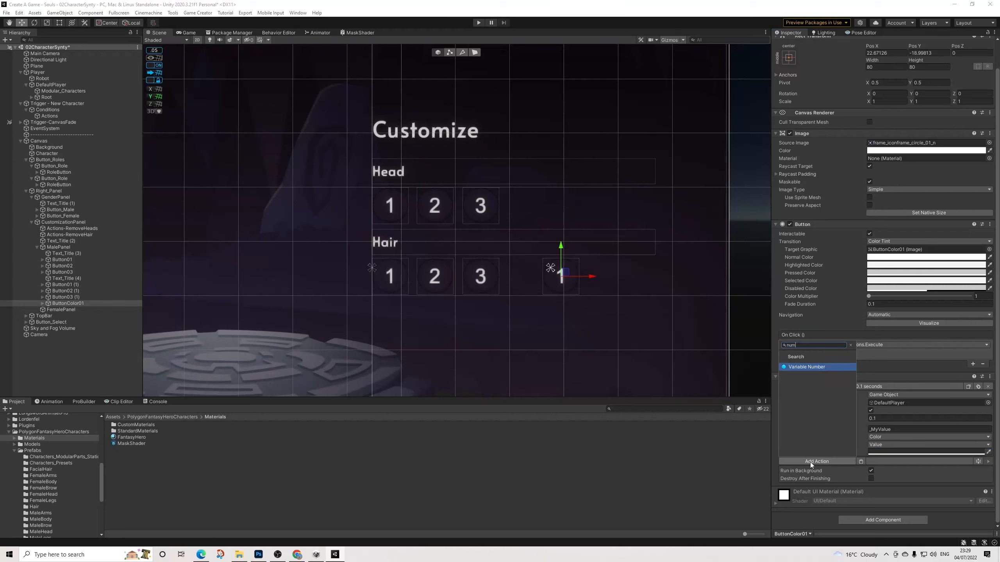
key("Return")
left_click(874, 471)
left_click(873, 478)
left_click(876, 476)
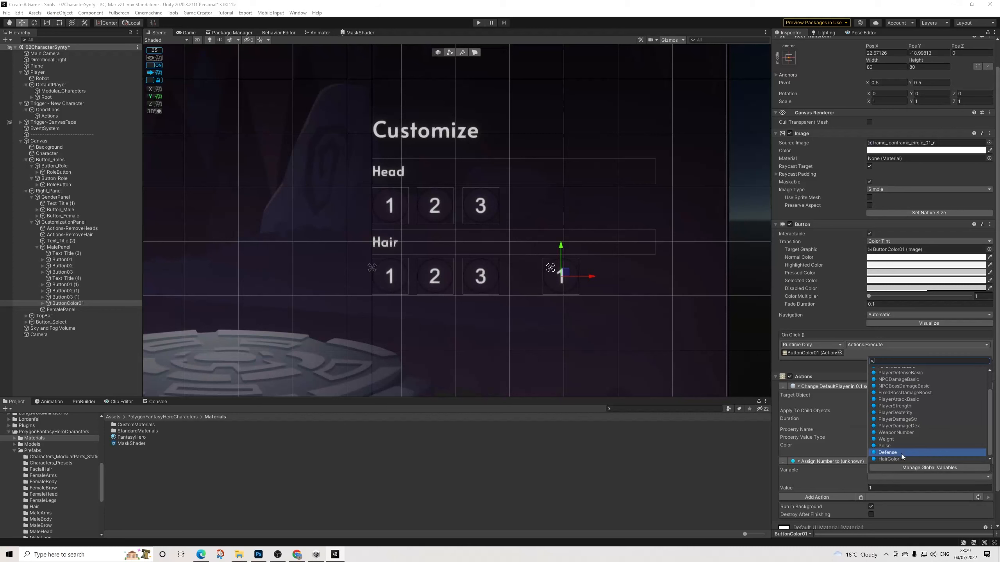
left_click(892, 458)
left_click(902, 488)
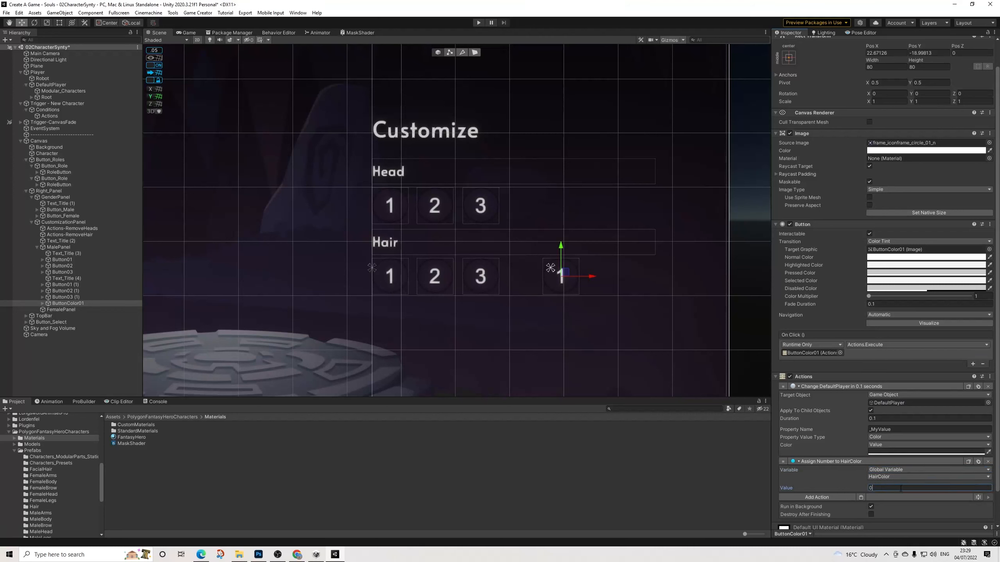
left_click_drag(780, 462, 783, 382)
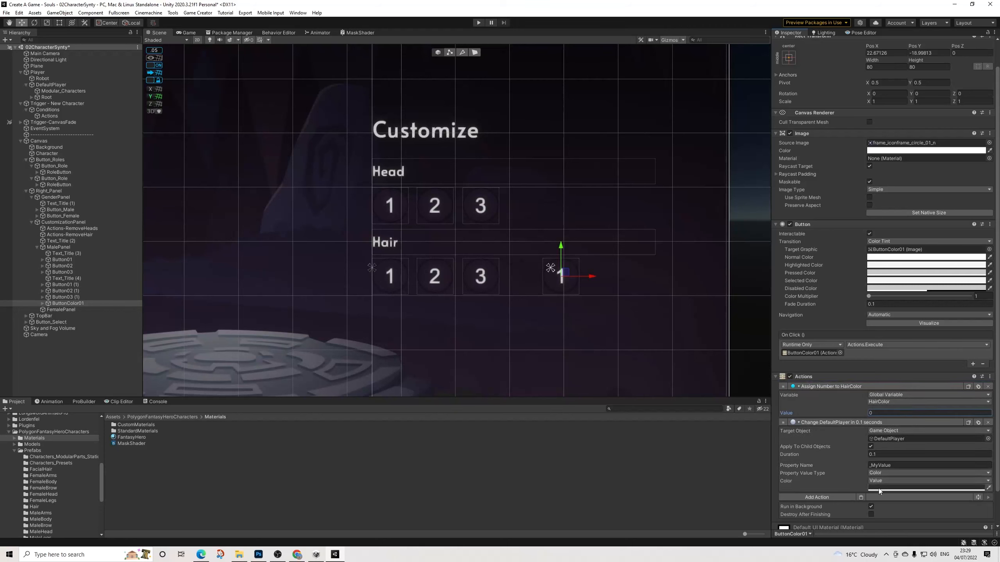
Step: Set the material transition action's property name to _Color_Hair, checking it against the FantasyHero material's exposed properties
left_click(872, 466)
type("_A")
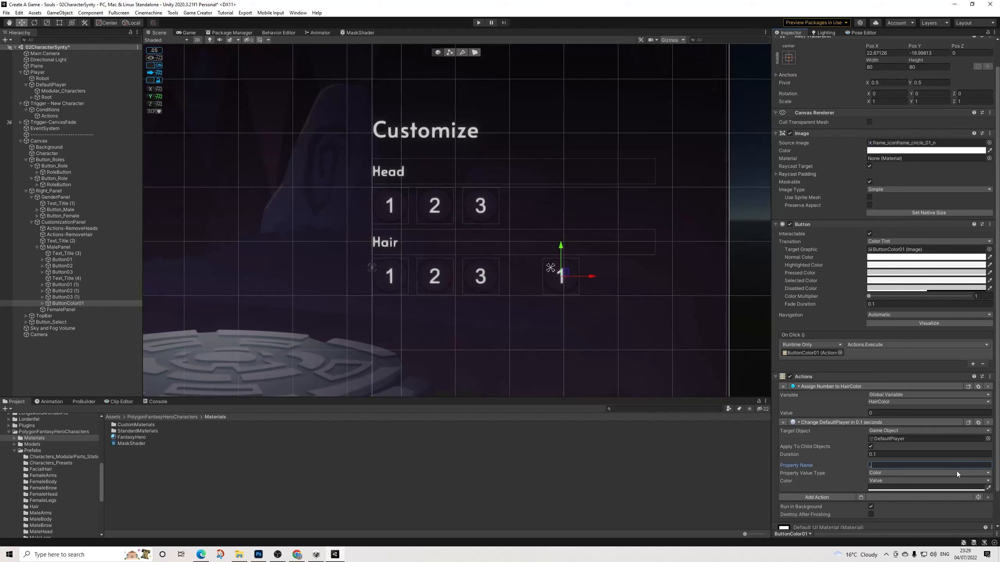
left_click(129, 438)
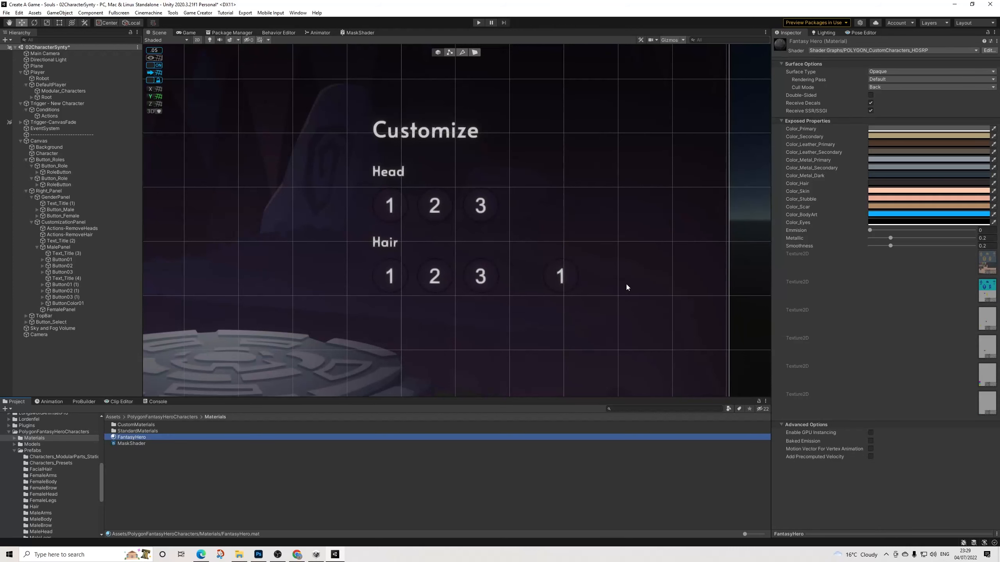
left_click(65, 303)
left_click(900, 493)
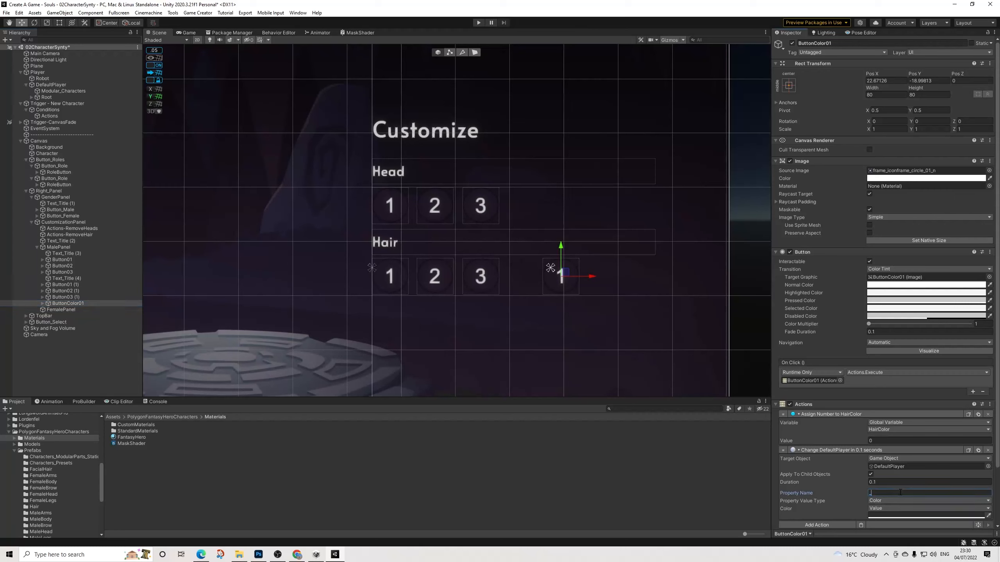
type("_Color")
key("BackSpace")
key("BackSpace")
key("BackSpace")
type("_Hair")
left_click(136, 438)
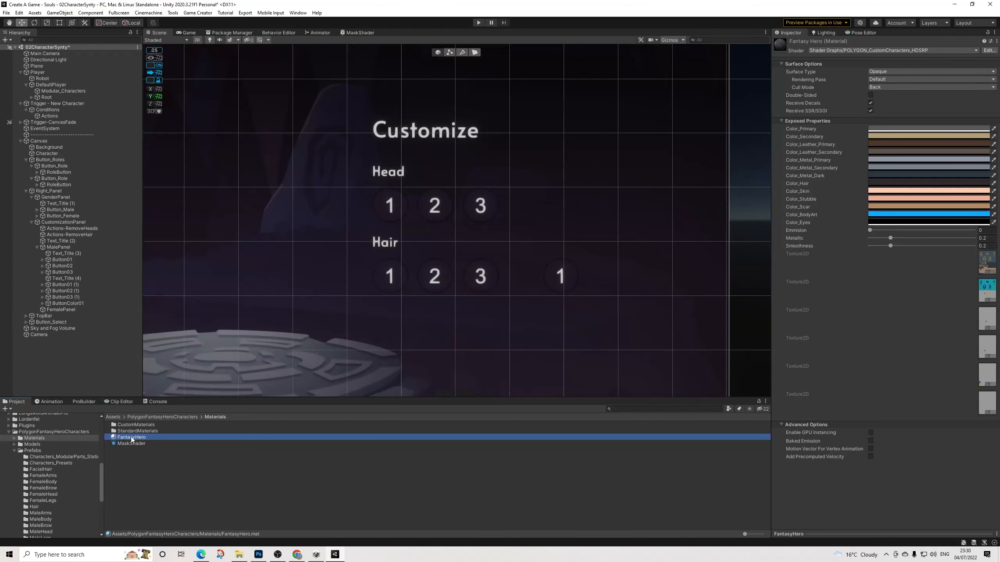
left_click(68, 303)
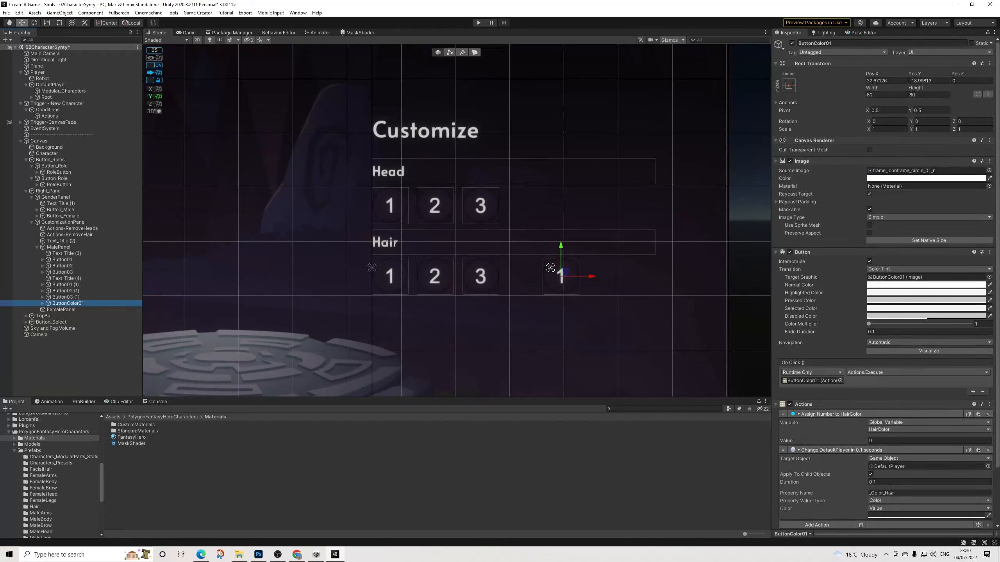
Step: Replace the Text child of ButtonColor01 with a new UI Image
left_click(42, 303)
left_click(59, 310)
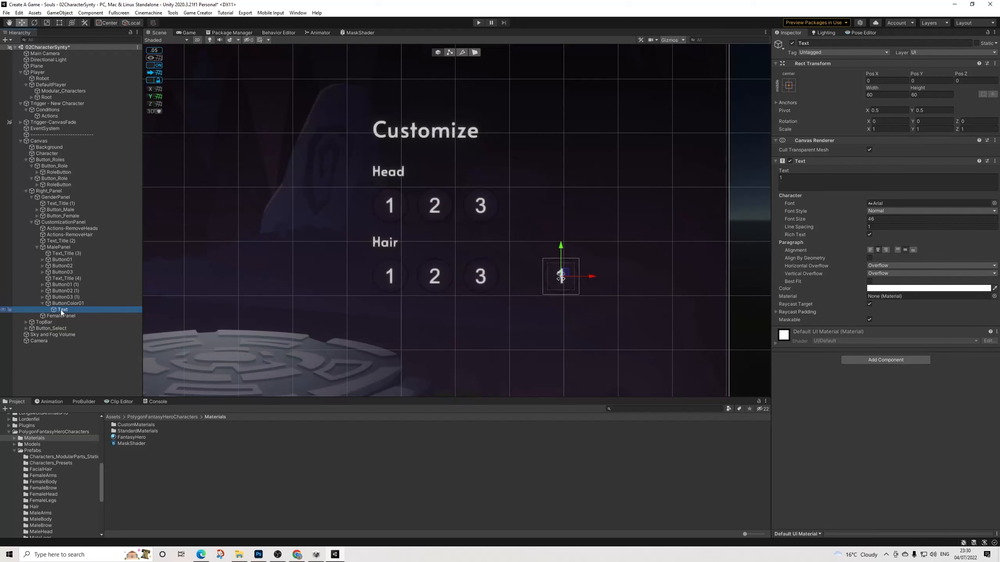
right_click(64, 303)
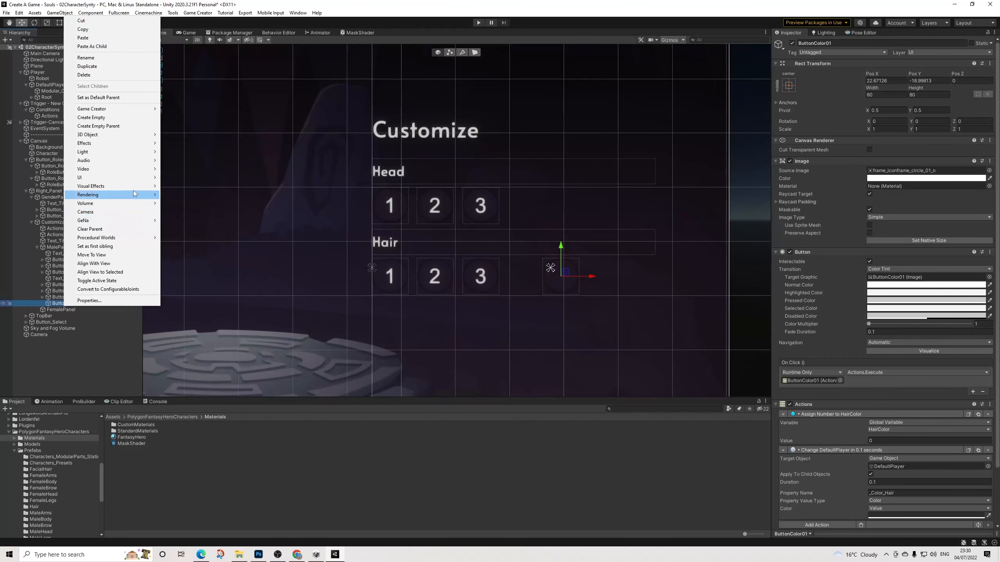
mouse_move(142, 177)
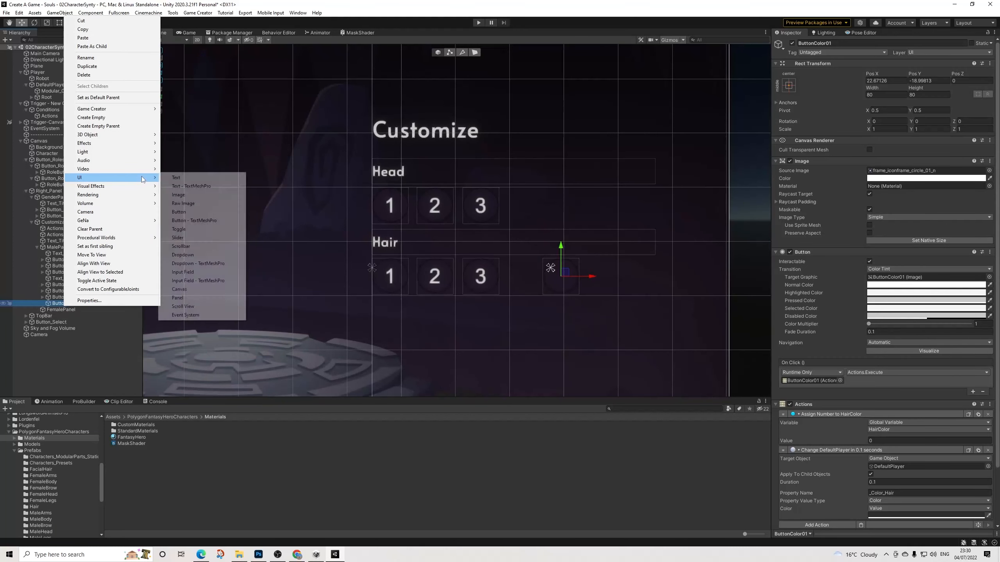
left_click(181, 195)
Step: Search the sprites for "circ" and assign circle_bg as the new Image's source image
left_click(994, 171)
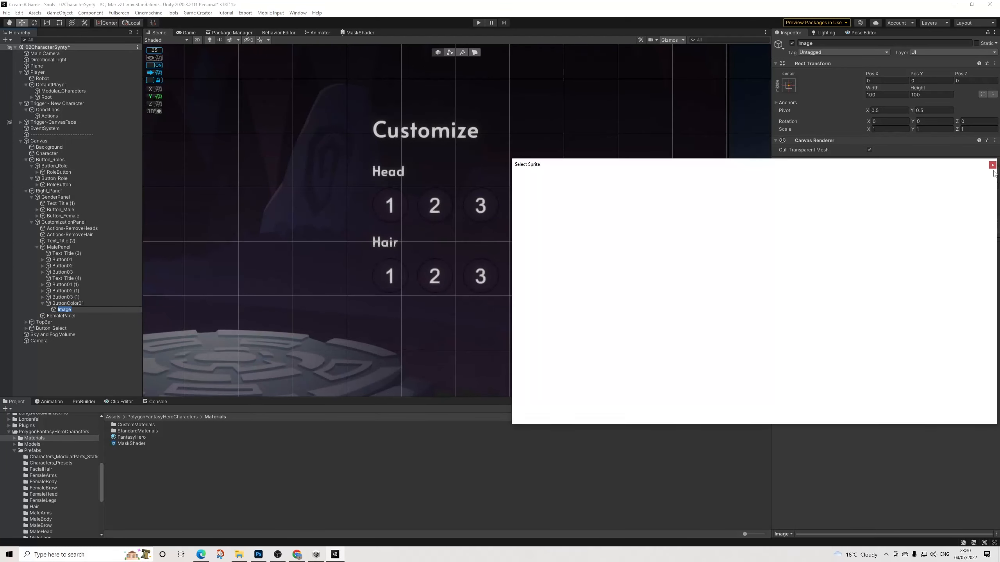
type("circ")
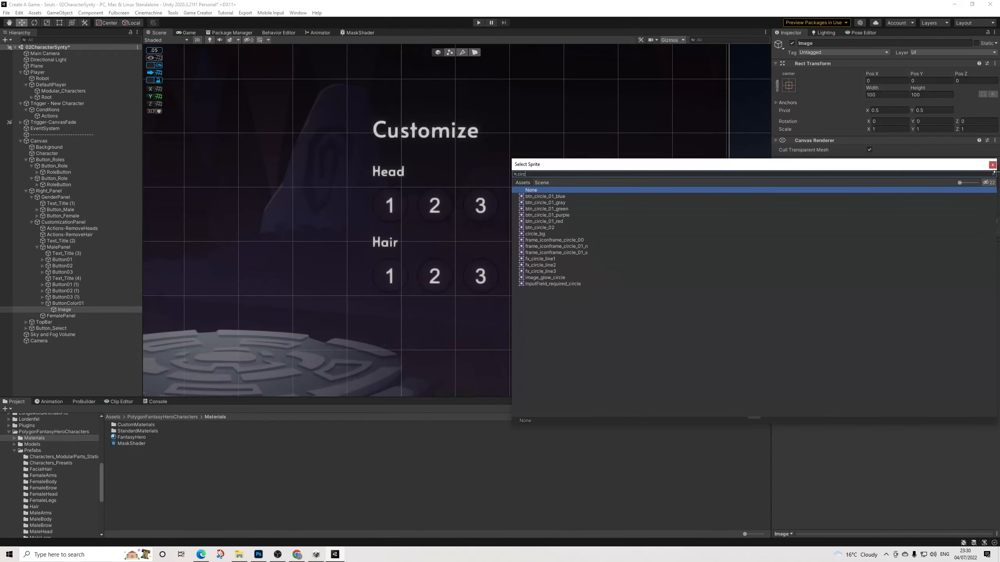
key("Down")
key("Down")
key("Down")
key("Down")
key("Down")
key("Down")
key("Down")
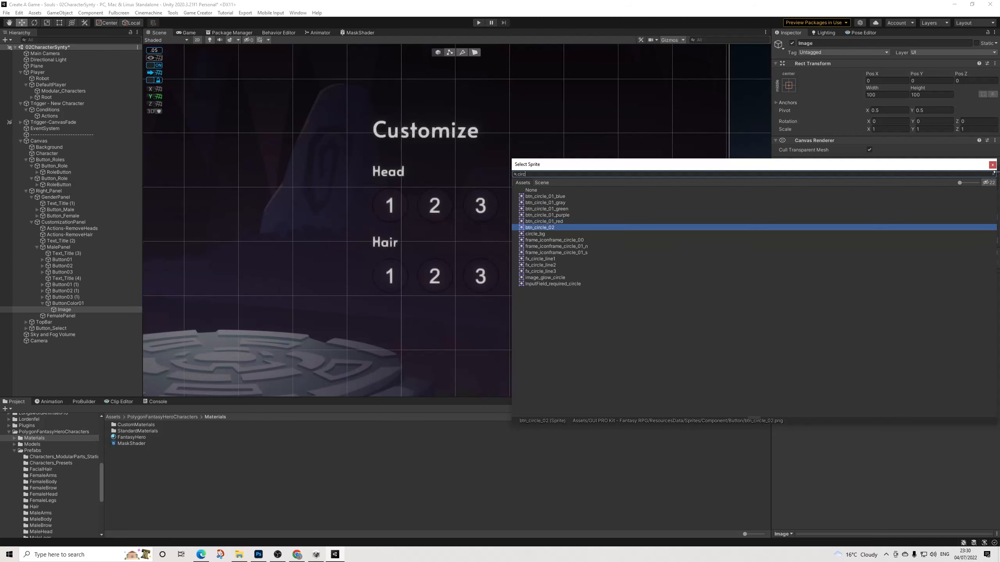
key("Return")
Step: Set the circle image's width and height to 78
left_click(888, 96)
type("7")
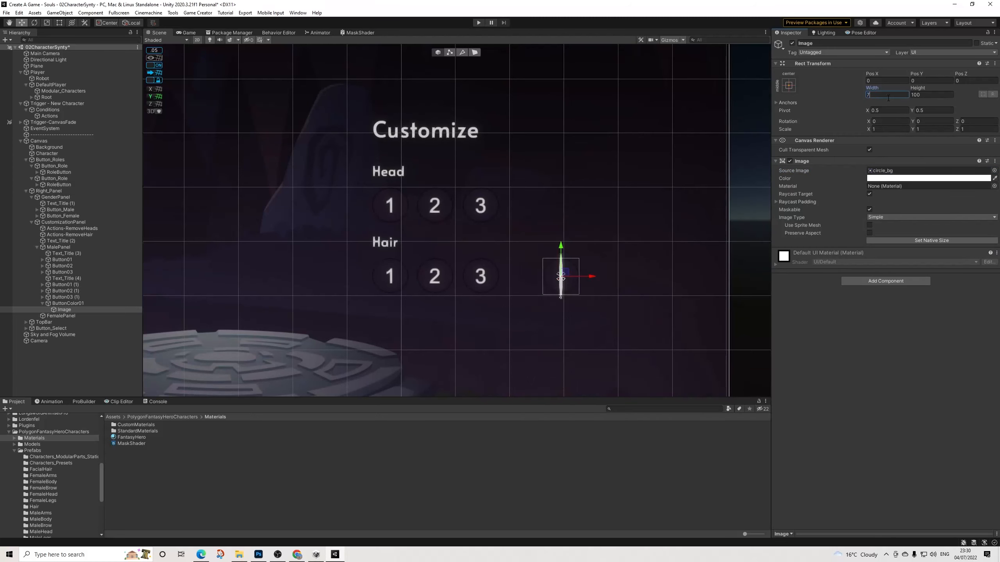
type("8")
key("Tab")
type("75")
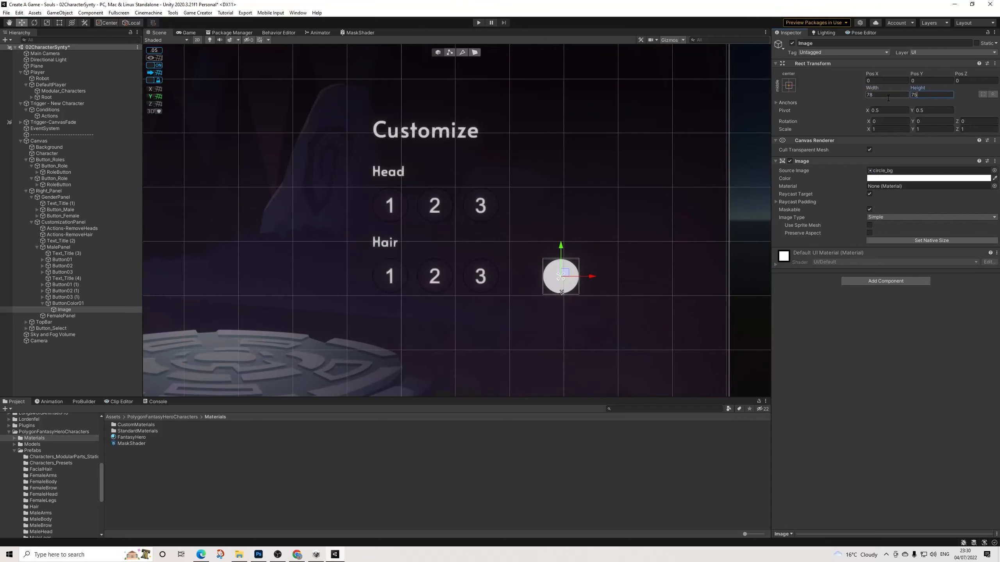
key("BackSpace")
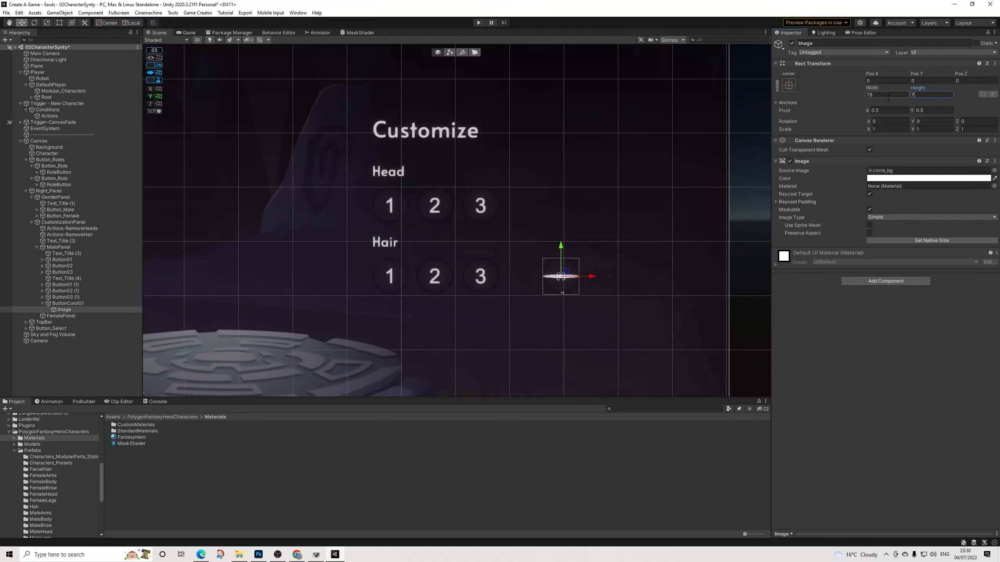
type("8")
Step: Set the circle image's width and height to 75 so it fits inside the button frame
scroll(553, 277, "up", 8)
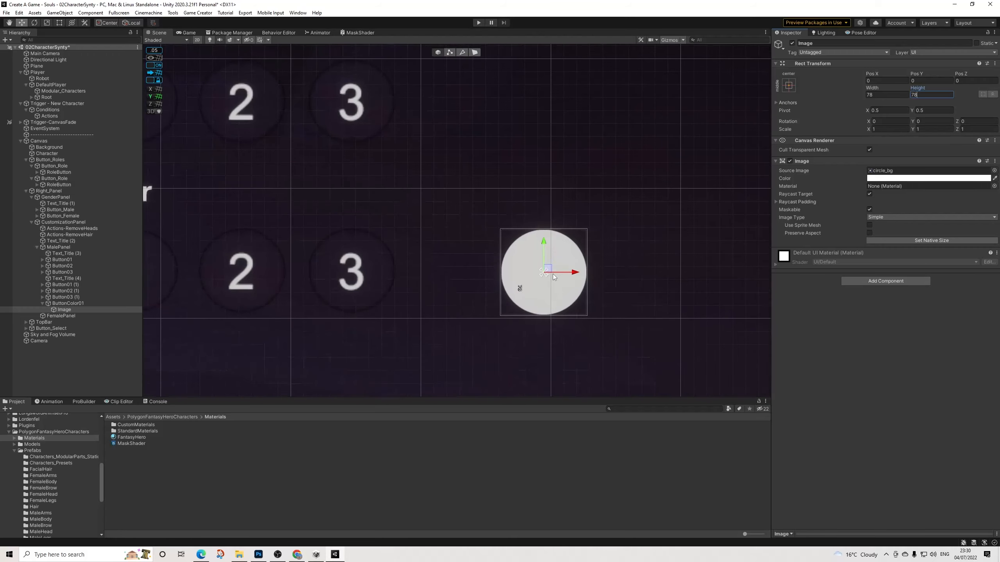
scroll(553, 277, "up", 2)
left_click(876, 94)
type("75")
key("Tab")
type("75")
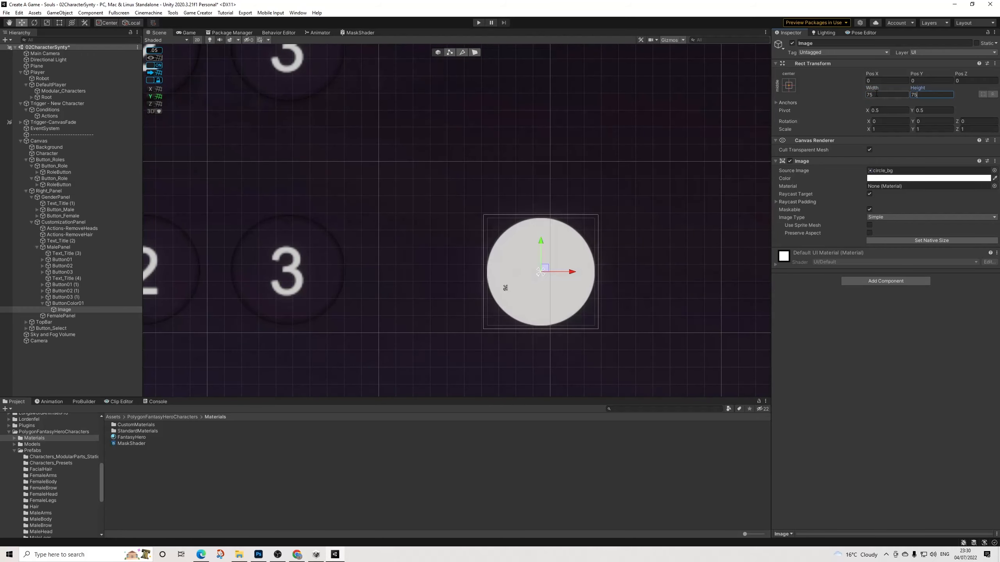
left_click(399, 512)
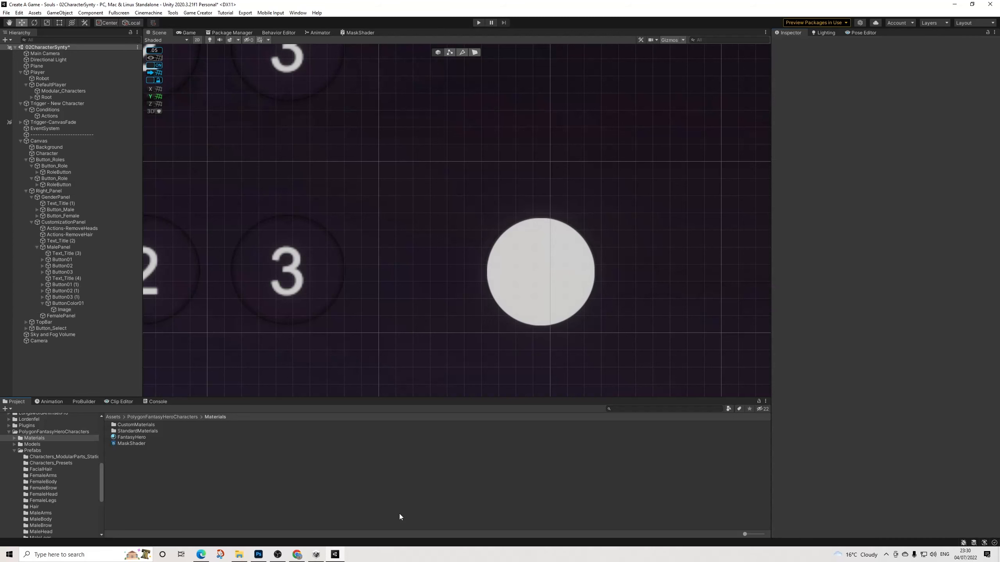
scroll(514, 324, "down", 2)
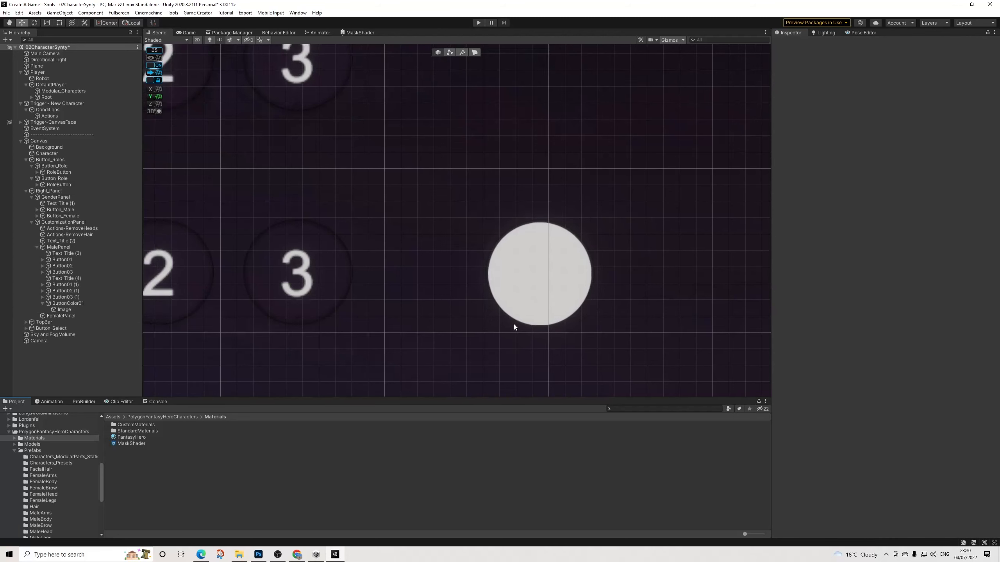
Step: Set the color of ButtonColor01's circle image to RGB 45, 45, 43
left_click(65, 311)
left_click(915, 179)
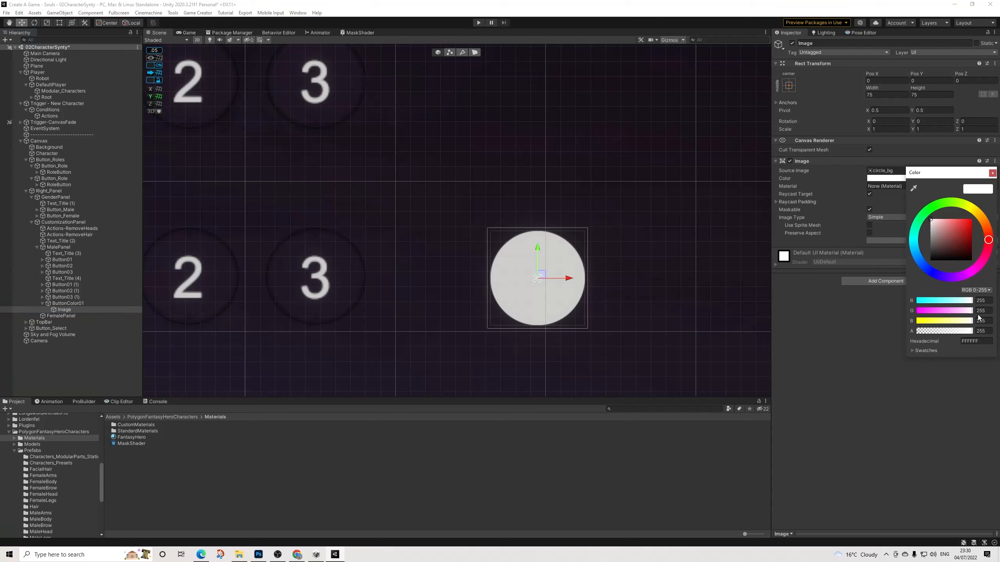
left_click(989, 301)
type("45")
key("Tab")
type("45")
key("Tab")
type("43")
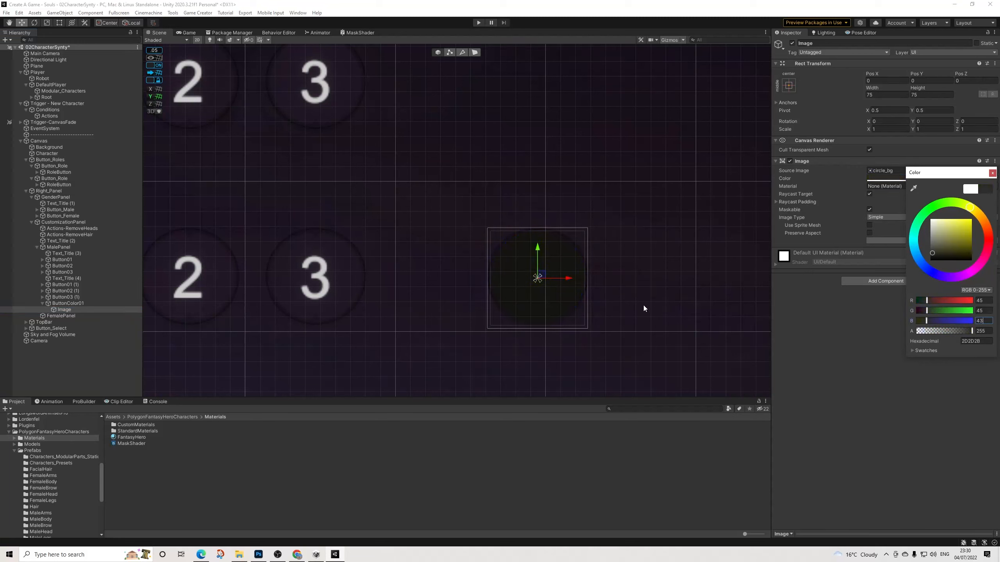
left_click(458, 489)
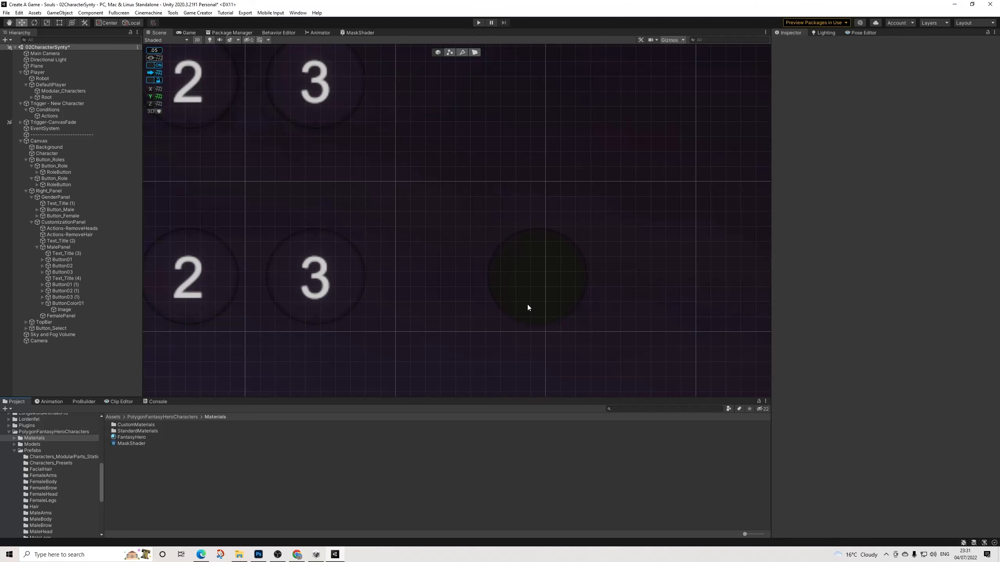
Step: Nudge ButtonColor01's circle image slightly upward to a Y position of about 2.2
left_click(65, 310)
left_click_drag(539, 251, 537, 249)
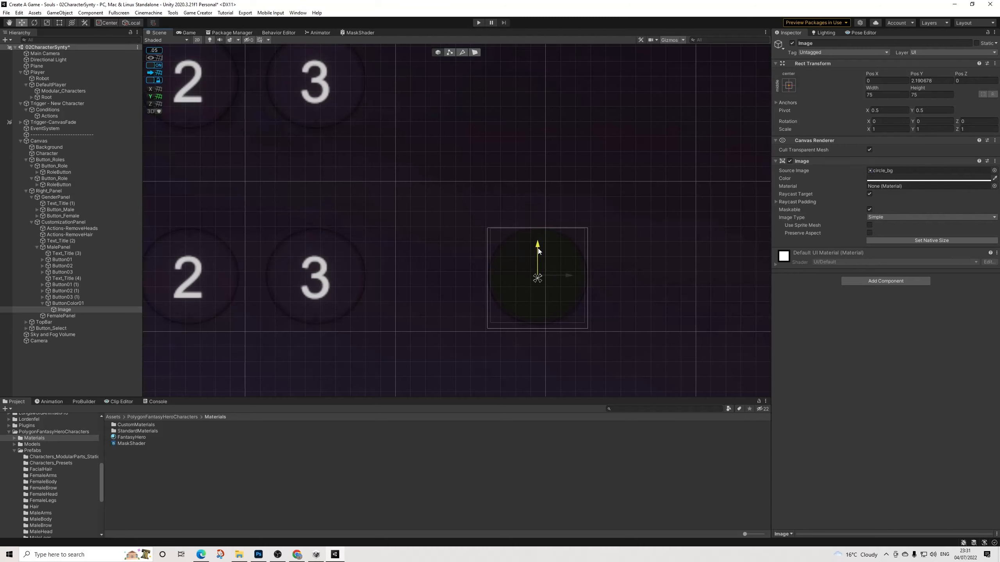
left_click(410, 447)
scroll(543, 256, "down", 6)
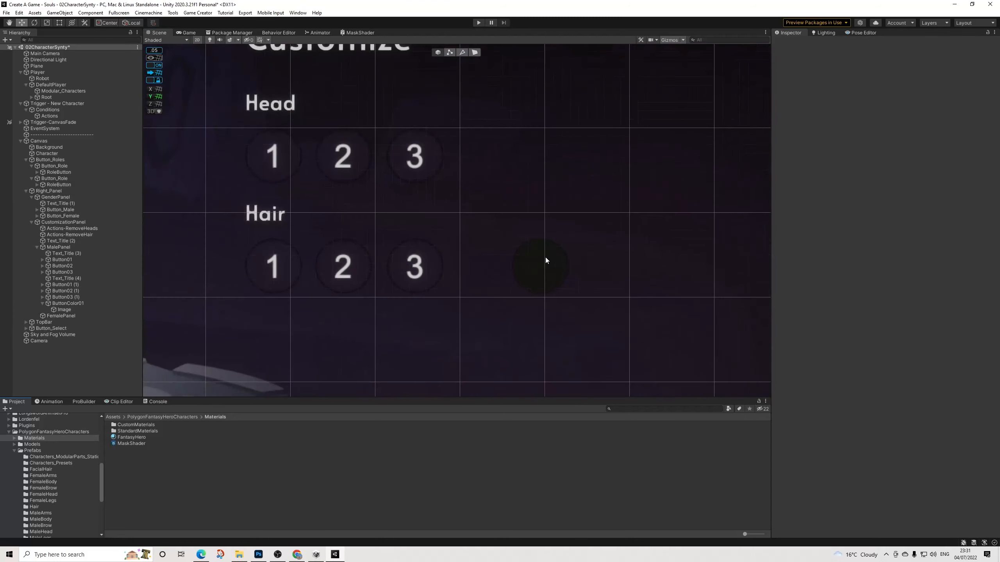
Step: Duplicate ButtonColor01 and place the copy to its right in the Hair row, at X about 123
left_click(73, 304)
key("ctrl+d")
left_click_drag(570, 265, 620, 265)
Step: Rename the duplicated color button to ButtonColor02
left_click(42, 317)
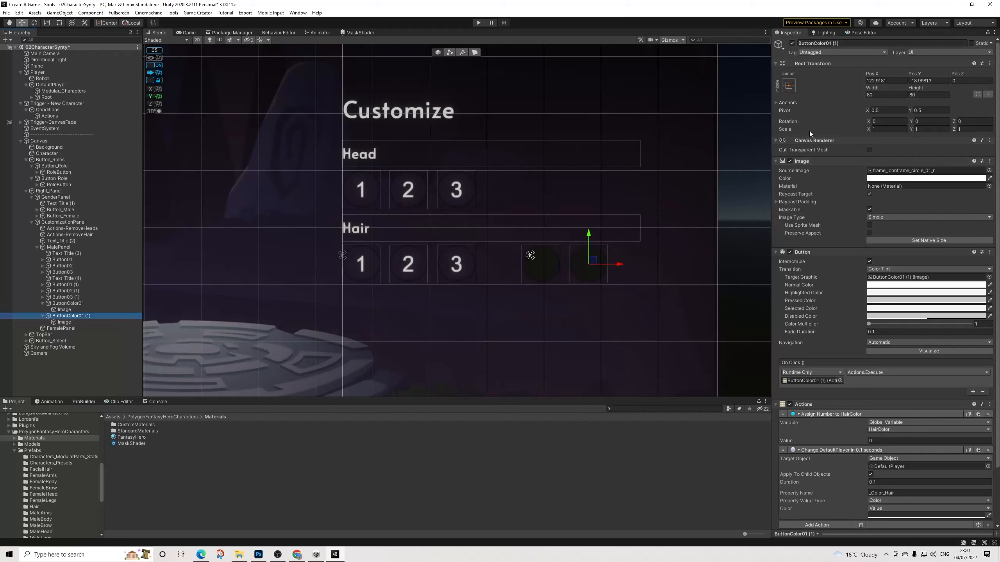
left_click_drag(829, 44, 854, 44)
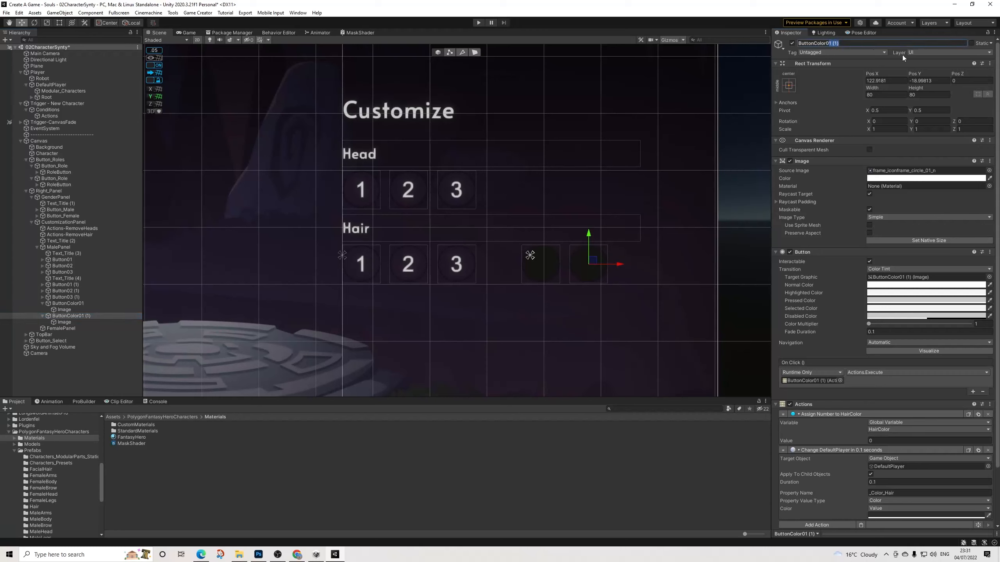
type("2")
key("Return")
Step: Set the color value of ButtonColor02's material transition action to a bright red, RGB 255, 38, 0
scroll(911, 365, "down", 3)
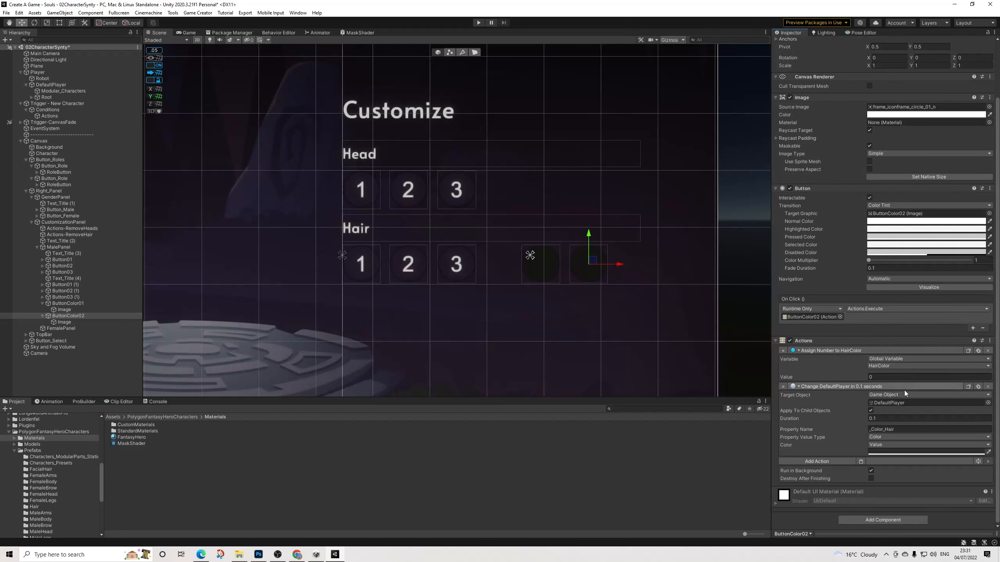
left_click(882, 452)
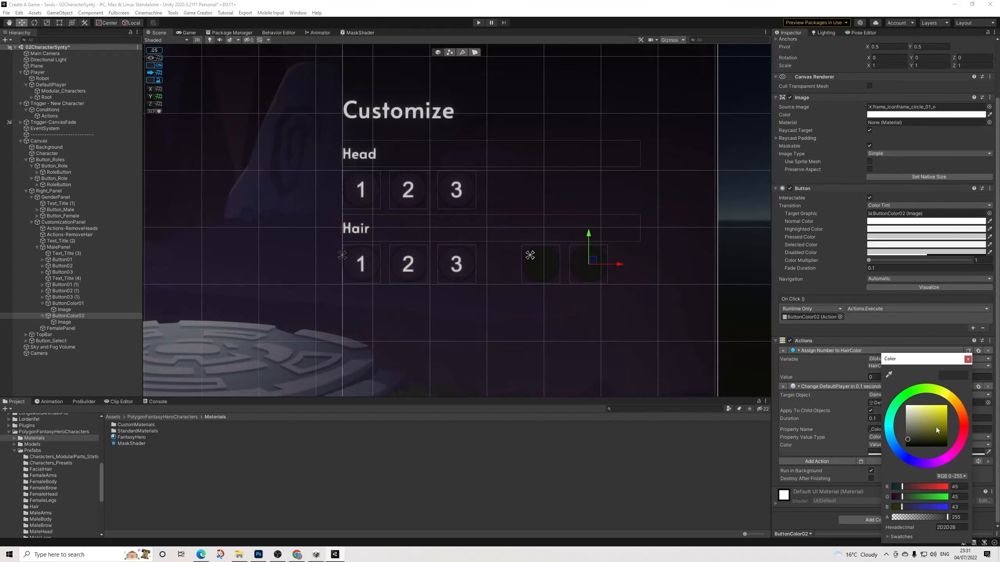
left_click(964, 420)
left_click_drag(935, 422, 979, 393)
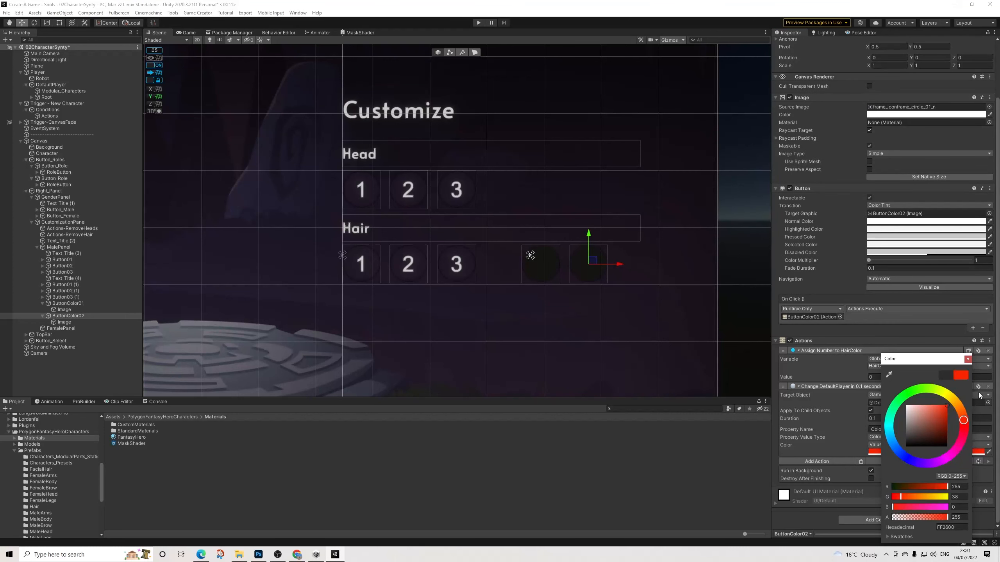
left_click(967, 359)
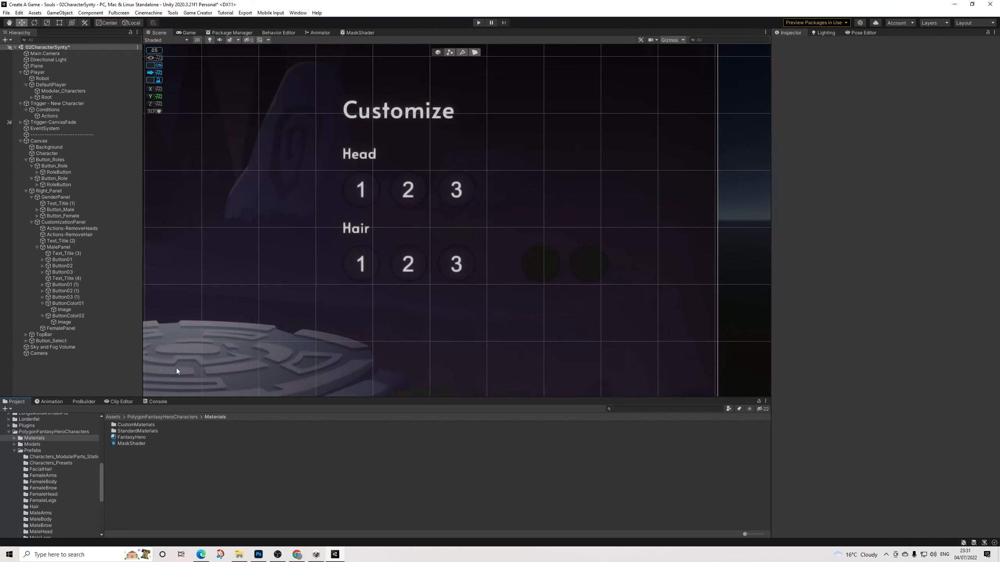
Step: Set the color of ButtonColor02's circle image to RGB 255, 37, 0, matching the red in its hair color action
left_click(80, 322)
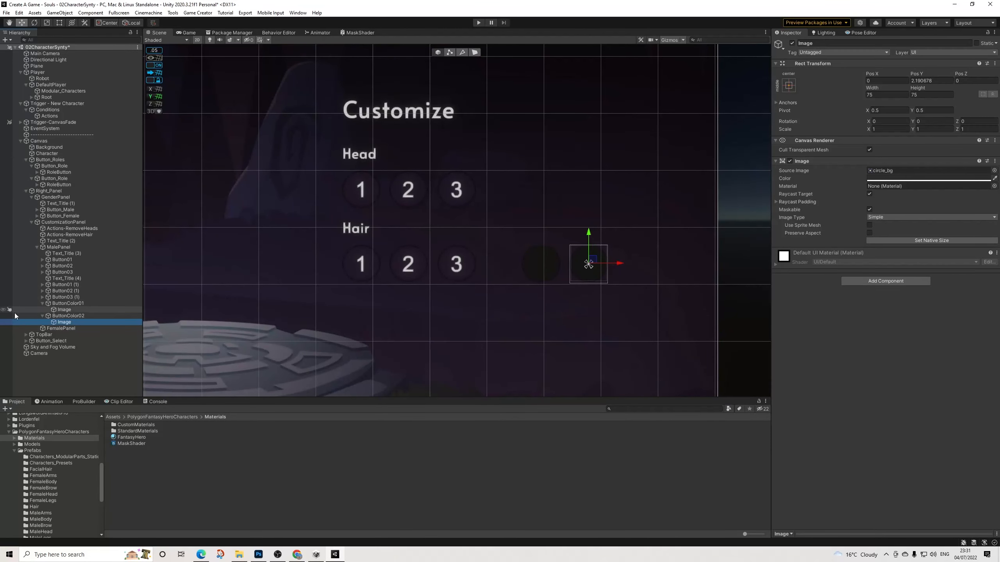
left_click(84, 316)
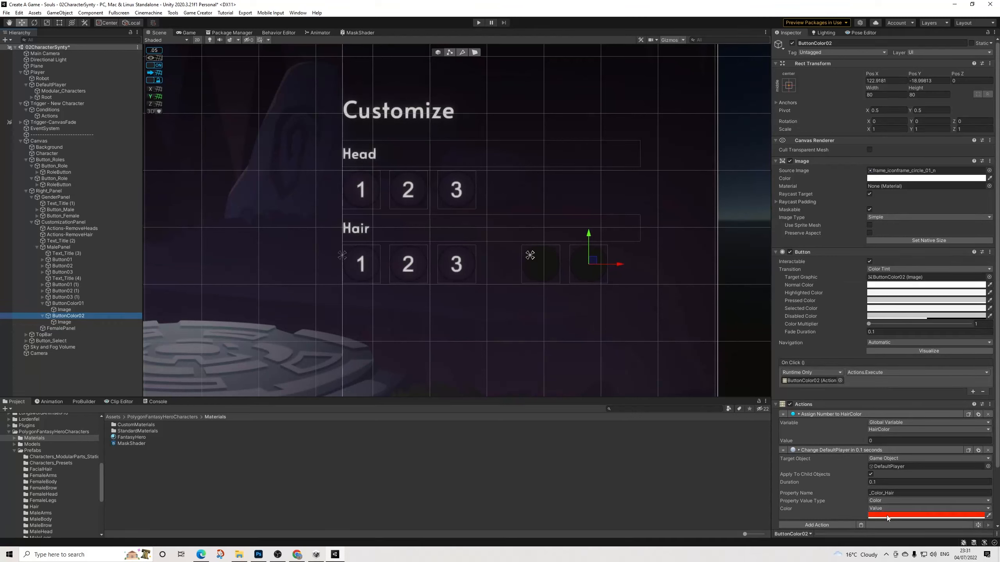
left_click(925, 515)
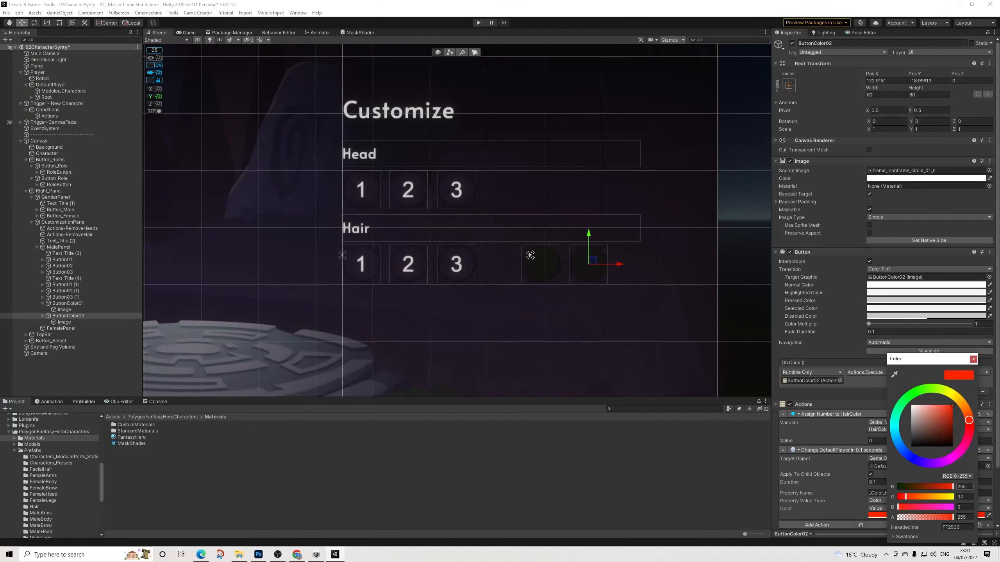
left_click(974, 359)
left_click(67, 322)
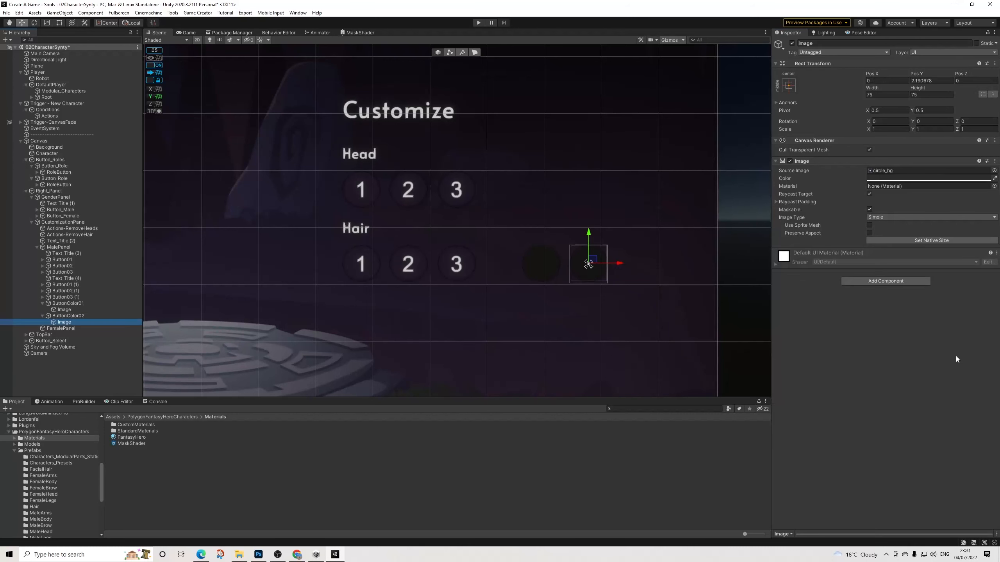
left_click(921, 180)
left_click(983, 300)
type("255")
key("Tab")
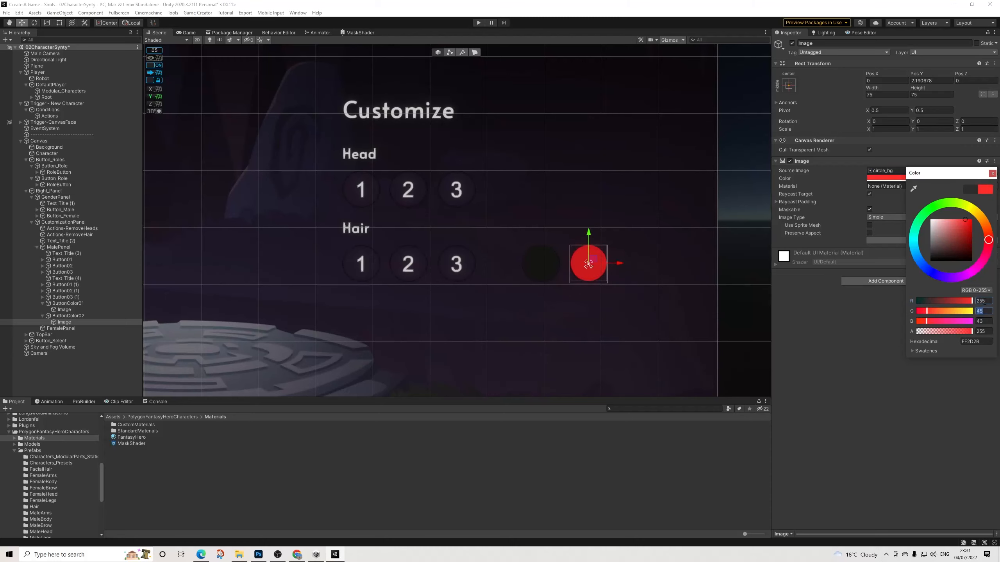
type("37")
key("Tab")
type("0")
left_click(928, 456)
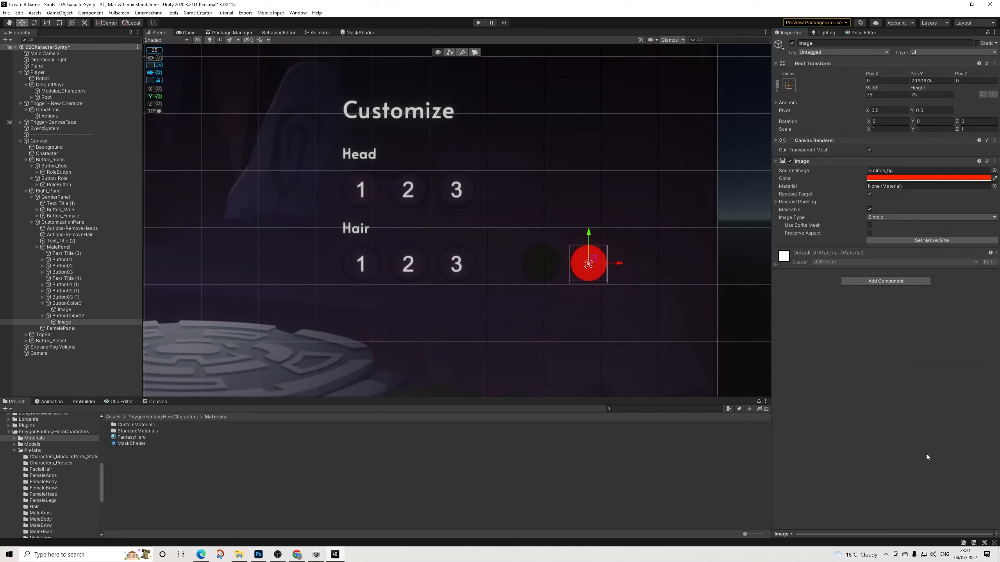
left_click(735, 271)
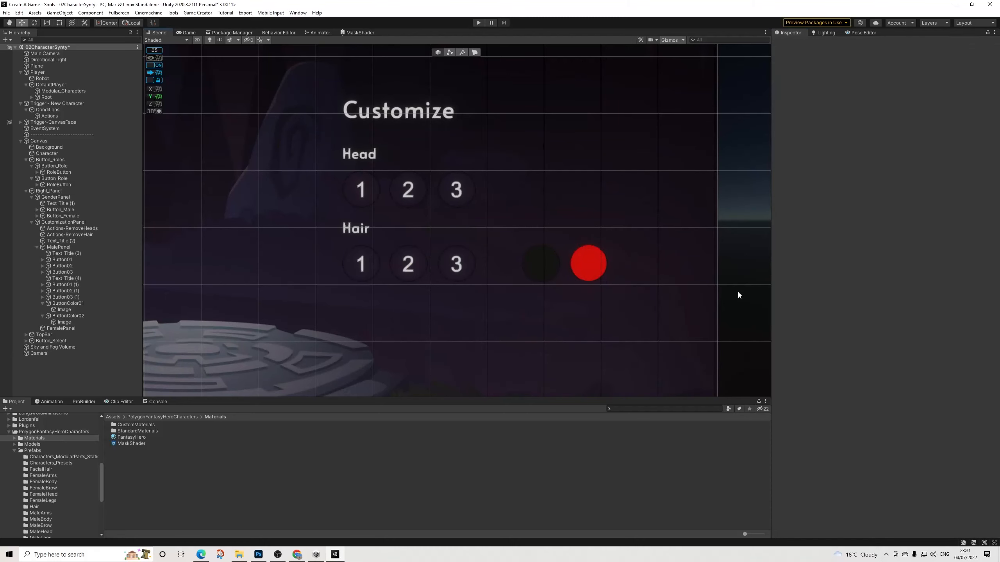
Step: Save the scene with the new red swatch button
scroll(742, 294, "down", 5)
left_click(6, 13)
left_click(23, 50)
scroll(538, 261, "down", 1)
mouse_move(555, 271)
middle_mouse_down()
mouse_move(533, 227)
mouse_move(553, 252)
middle_mouse_up()
scroll(531, 238, "up", 1)
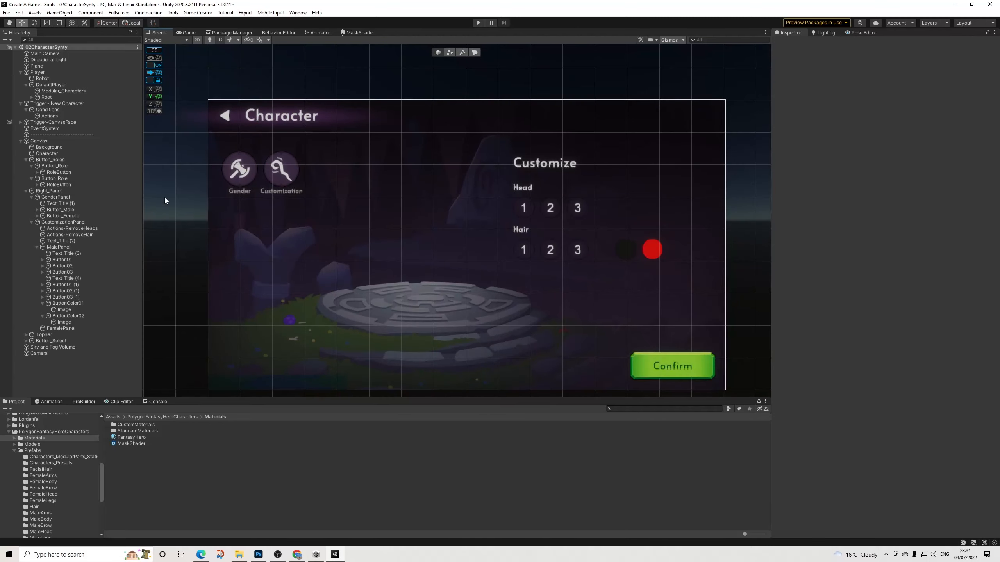
Step: Hide the CustomizationPanel by setting its Canvas Group alpha to 0, and save the scene
left_click(90, 223)
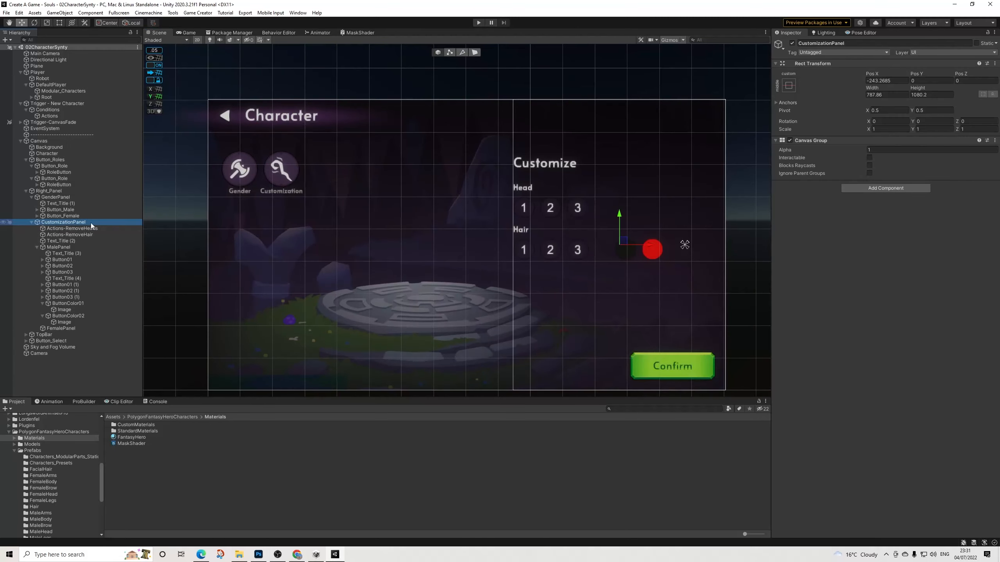
left_click(877, 150)
type("0")
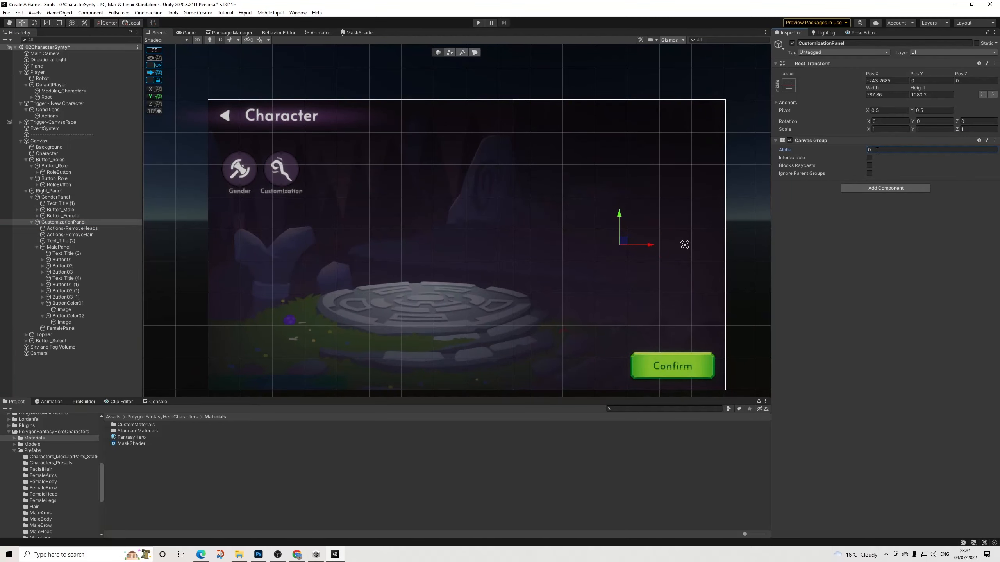
left_click(6, 12)
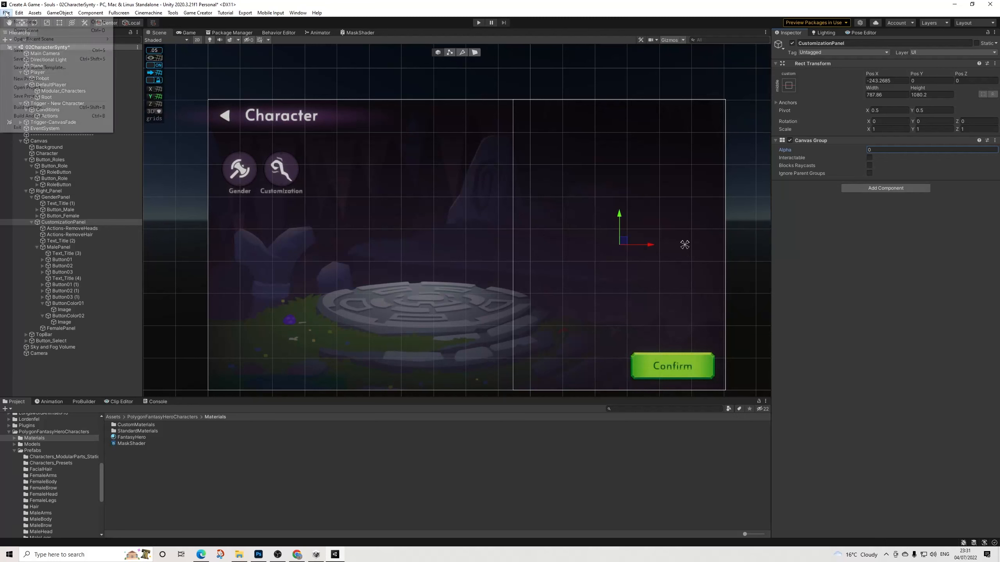
left_click(16, 50)
Step: Set the HairColor value assigned by ButtonColor02 to 1 and save the scene
left_click(71, 315)
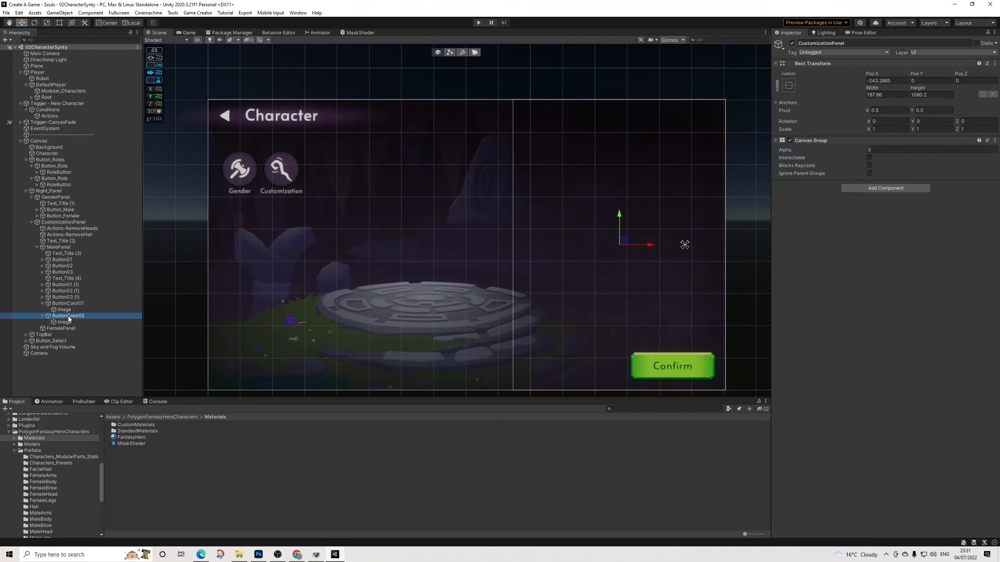
left_click(881, 441)
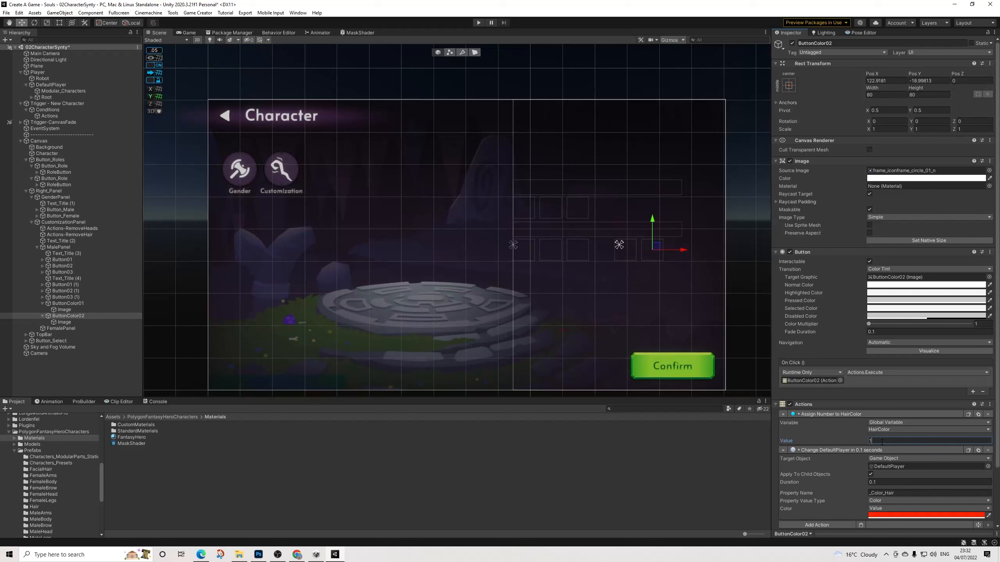
left_click(7, 12)
left_click(16, 50)
Step: Run the scene, switch the gender to Female and back to Male, and open the Customization panel
left_click(478, 23)
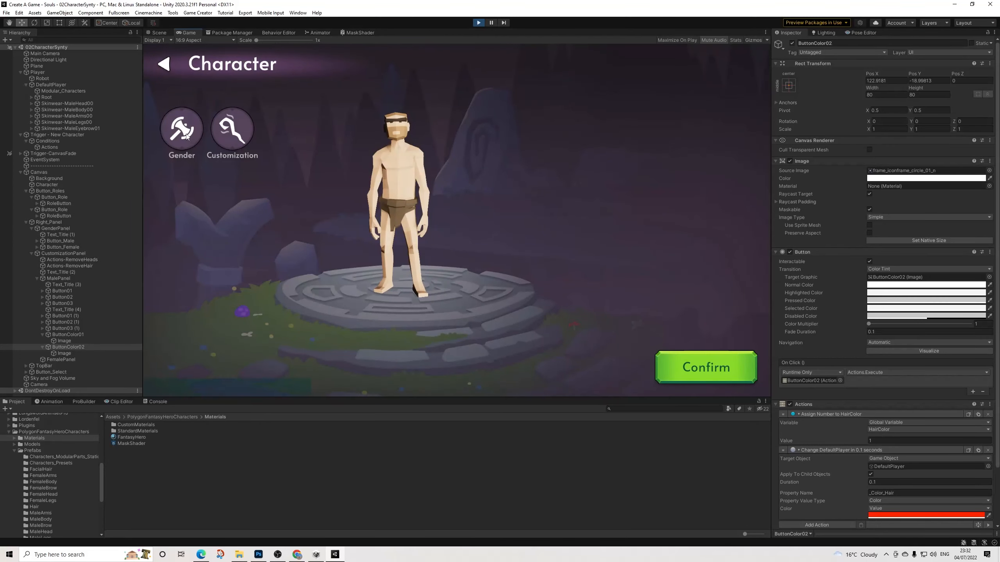
left_click(186, 136)
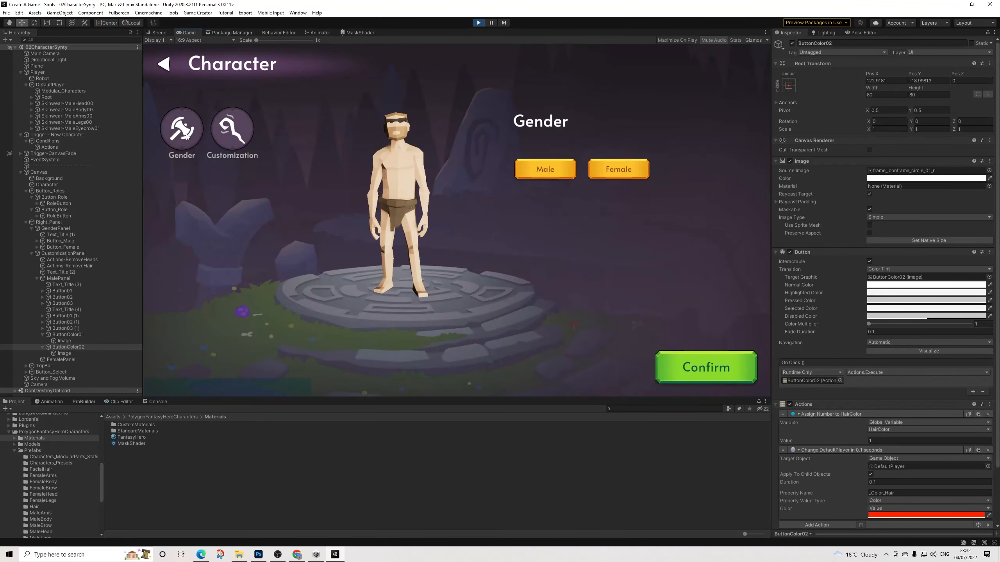
left_click(606, 173)
left_click(553, 168)
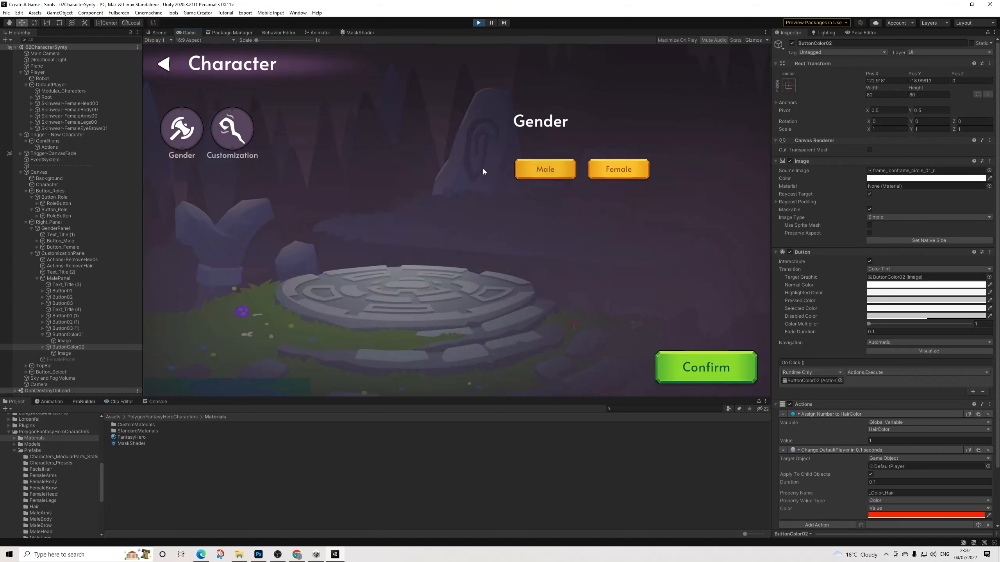
left_click(232, 134)
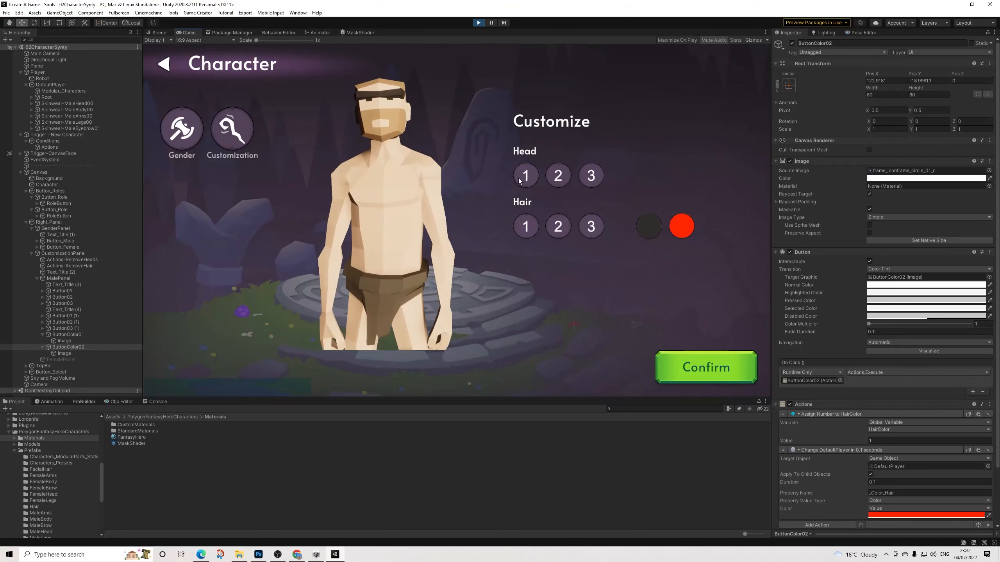
Step: Test head 2, hair 2 and both the red and dark hair color swatches in the running game, and stop it
left_click(558, 177)
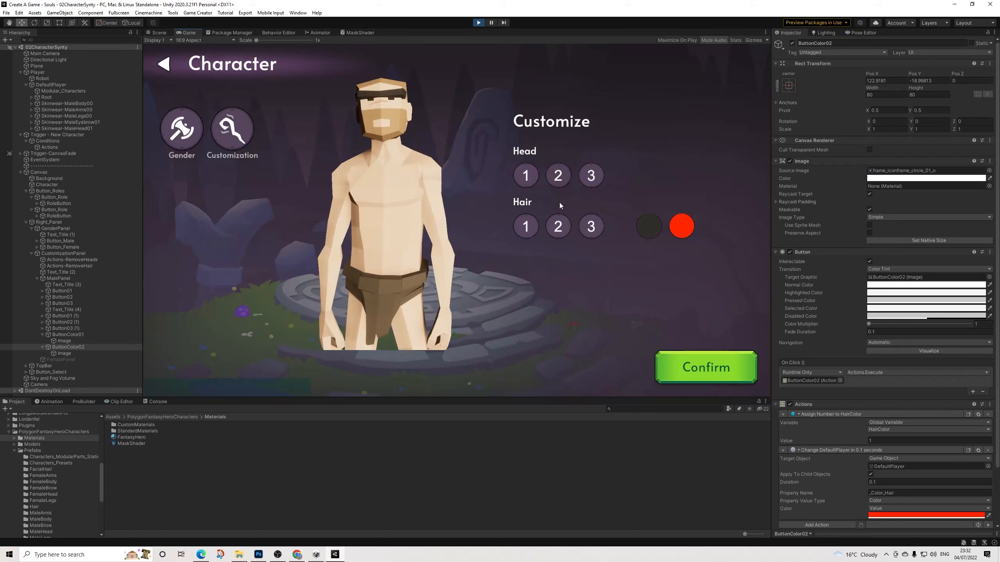
left_click(558, 228)
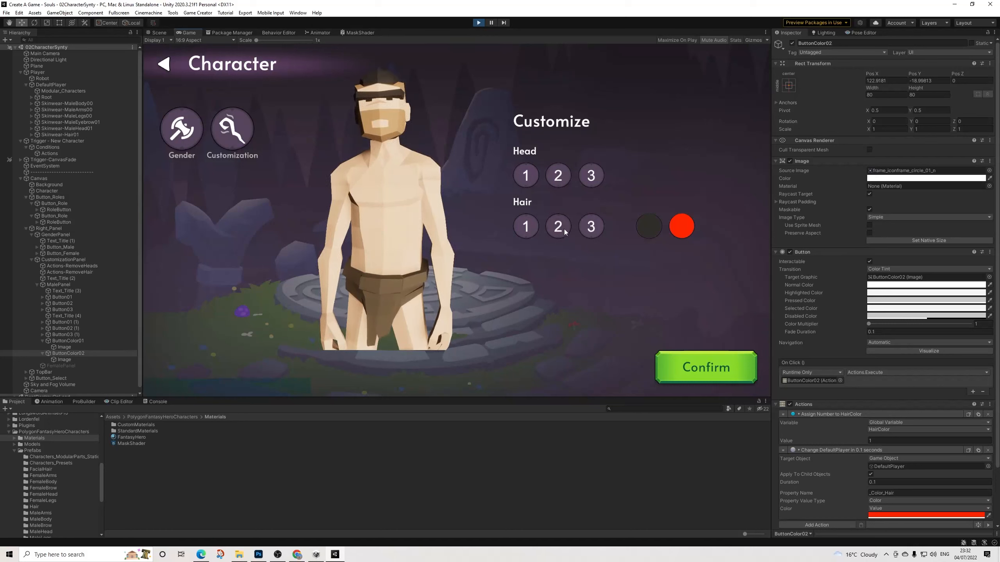
left_click(682, 228)
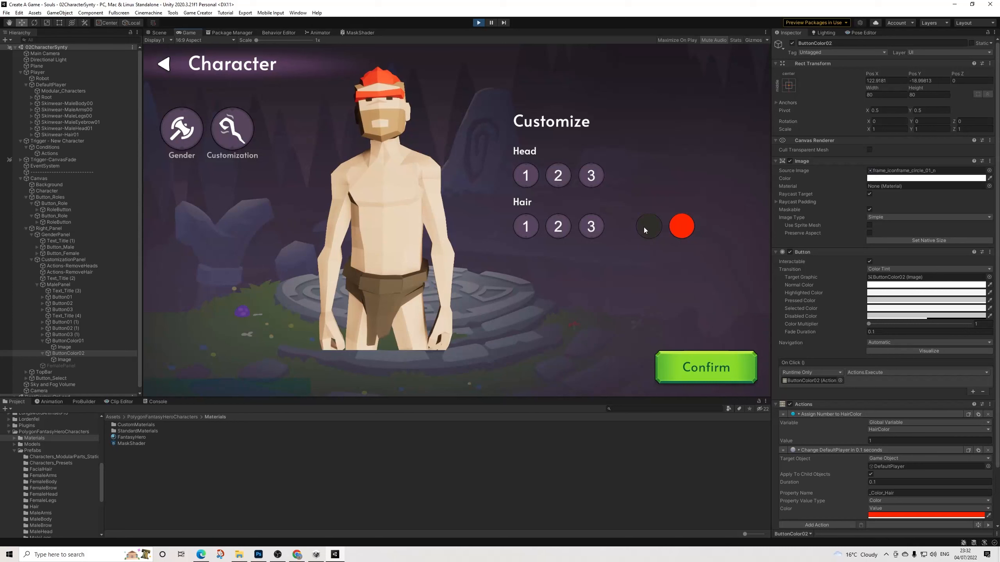
left_click(648, 226)
left_click(674, 229)
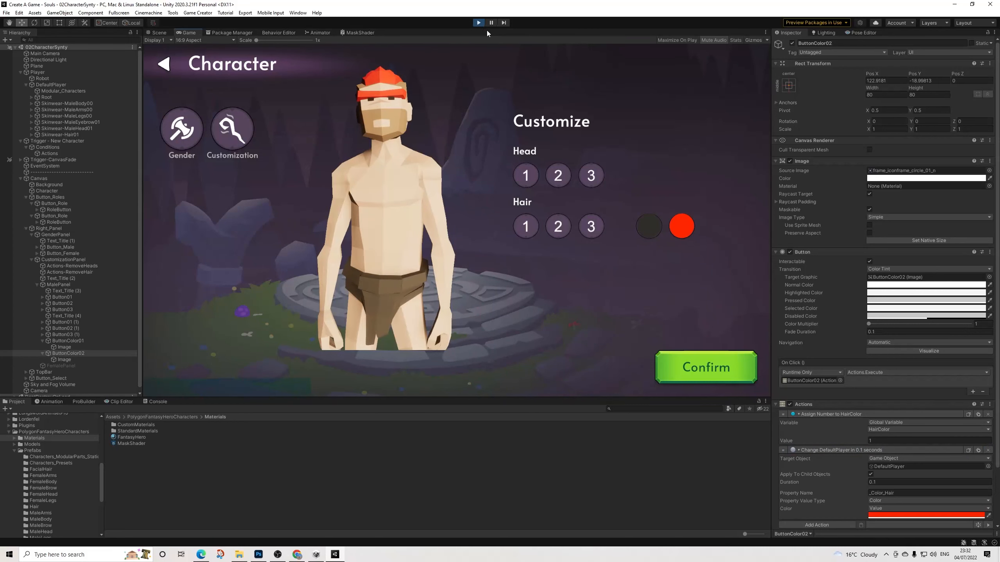
key("ctrl+p")
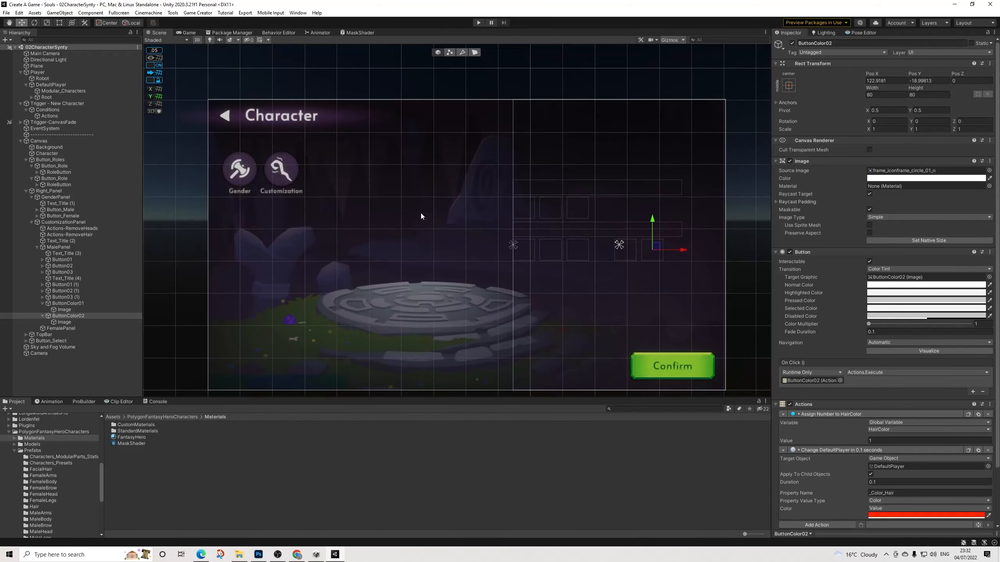
Step: Collapse ButtonColor01 and ButtonColor02 in the object hierarchy
scroll(418, 216, "down", 2)
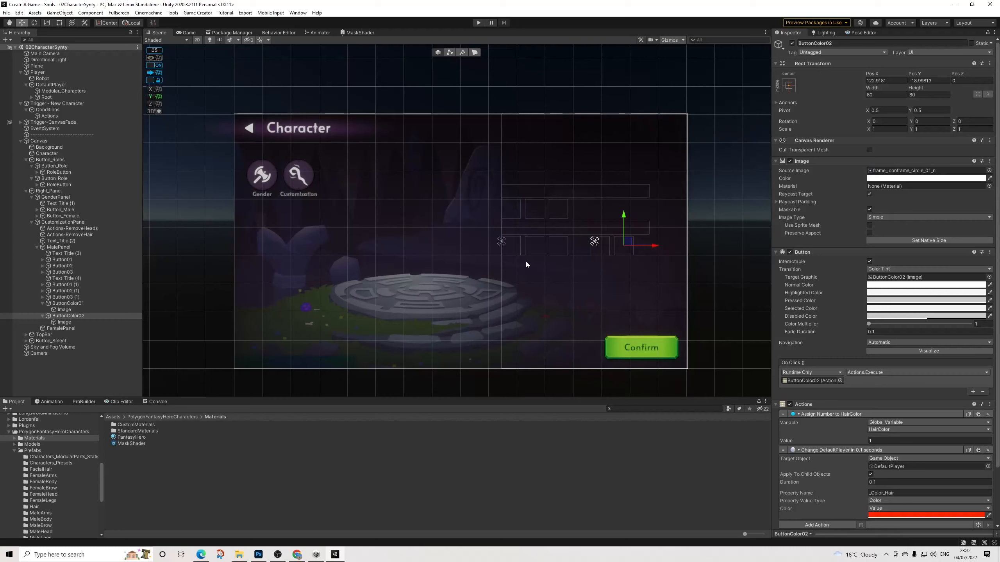
left_click(42, 304)
left_click(43, 310)
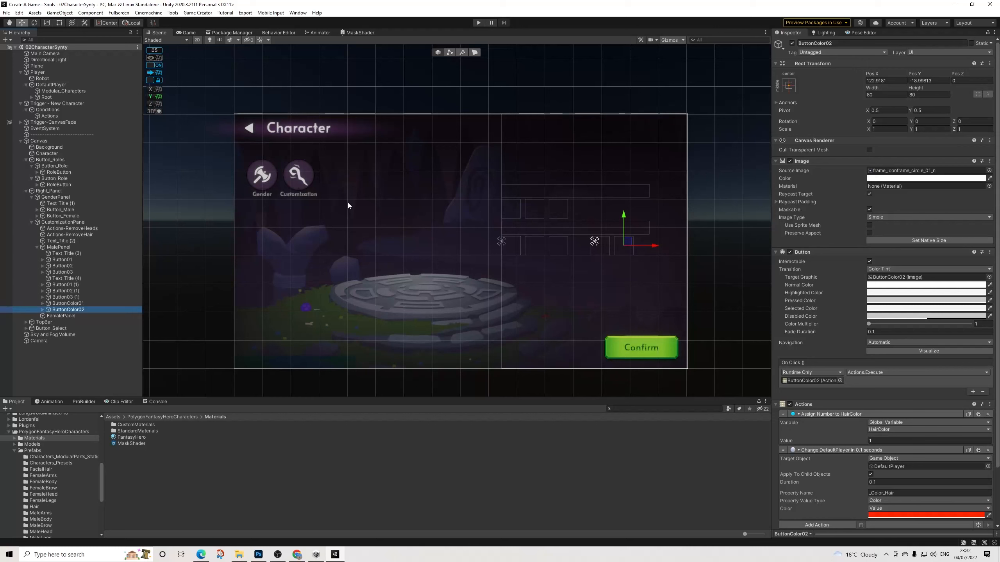
Step: Add an Actions component to the Confirm button, Button_Select, and assign it as the target of a new On Click event
left_click(646, 339)
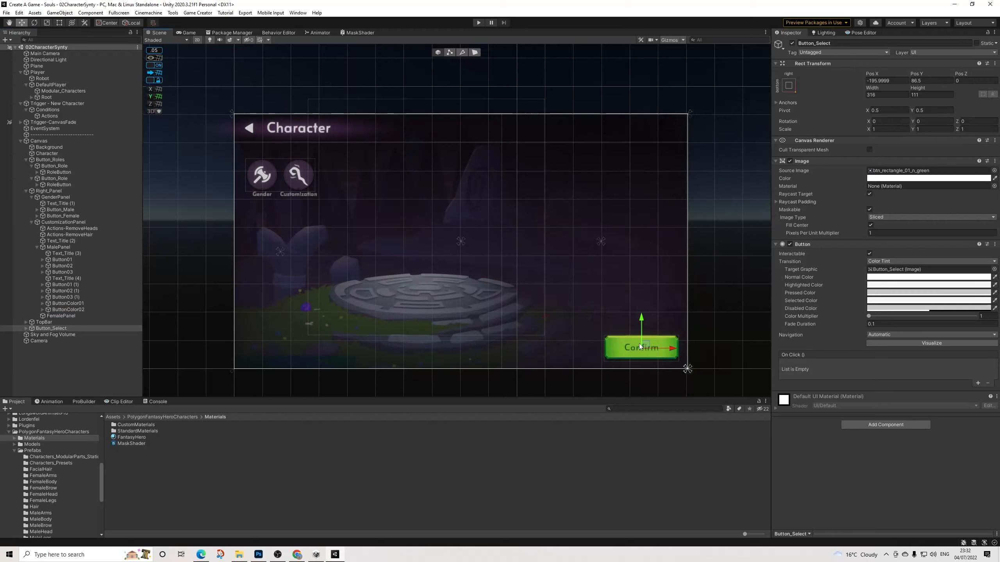
left_click(25, 329)
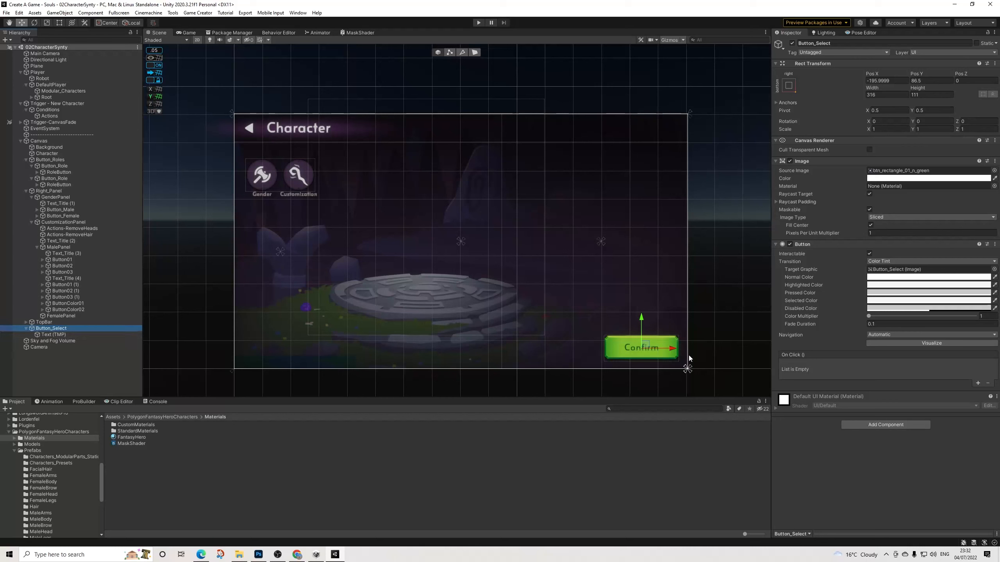
left_click(872, 425)
type("ac")
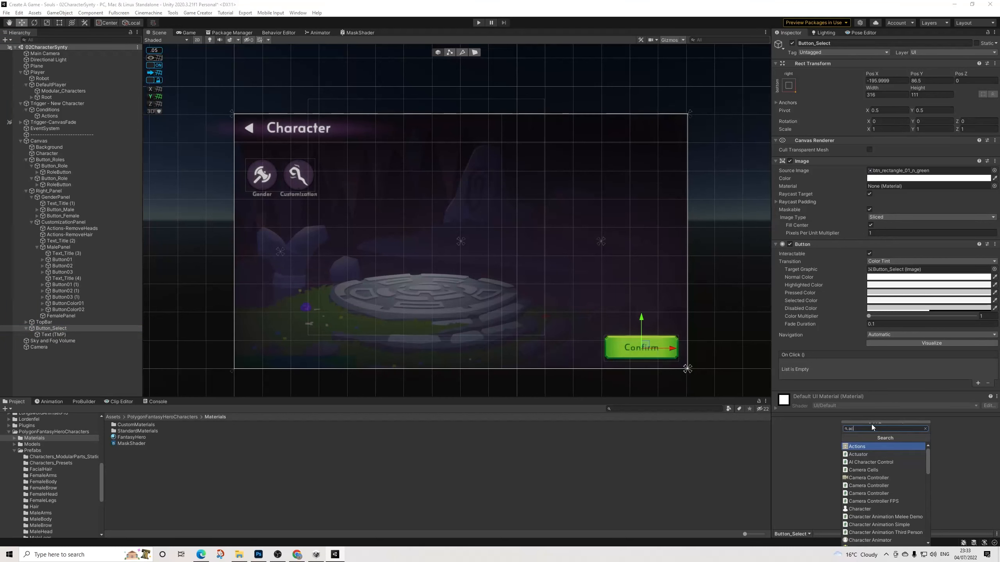
key("Return")
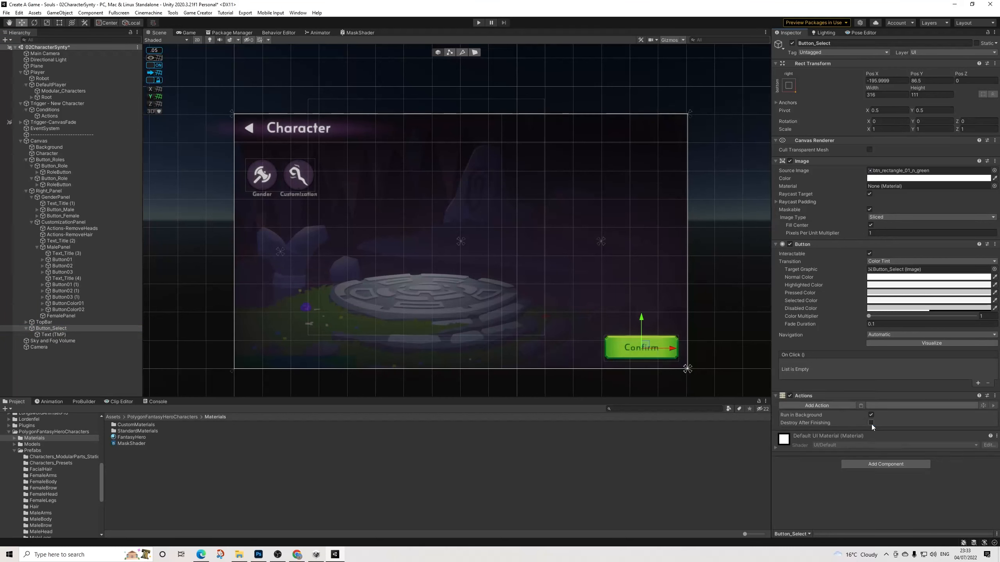
left_click(977, 383)
left_click_drag(792, 397, 810, 373)
Step: Add a Save Game action to Button_Select's Actions component
left_click(810, 407)
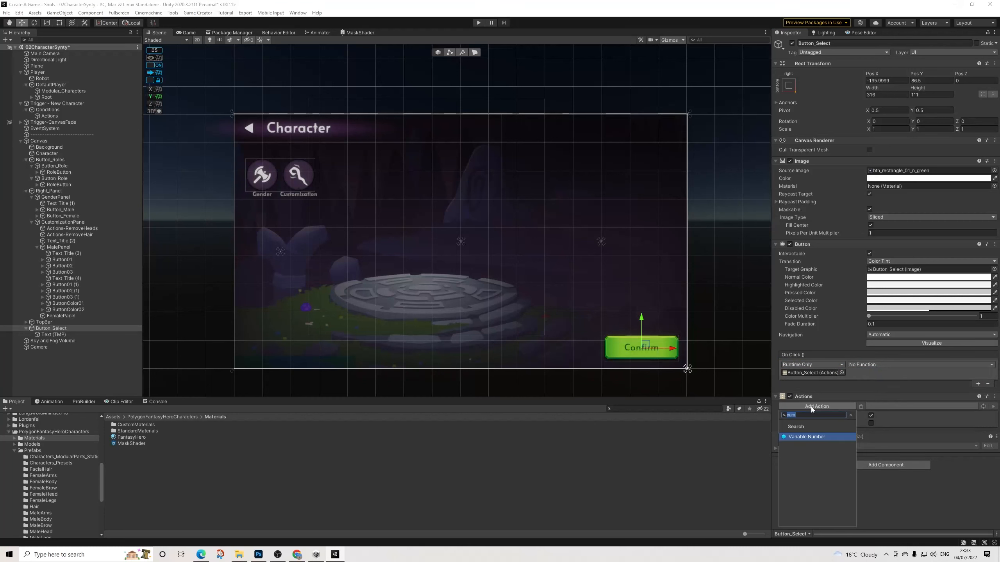
type("sav")
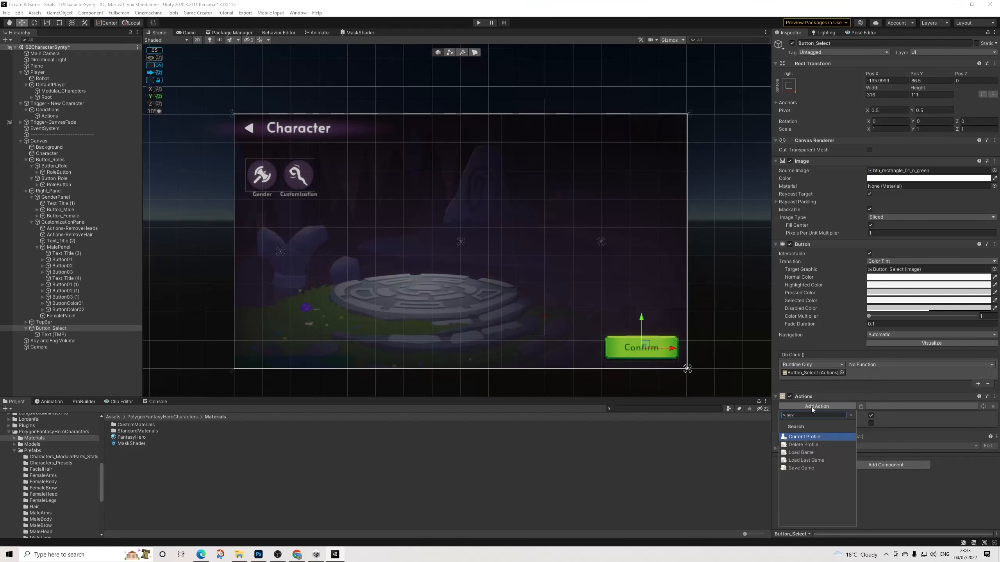
key("Down")
key("Down")
key("Return")
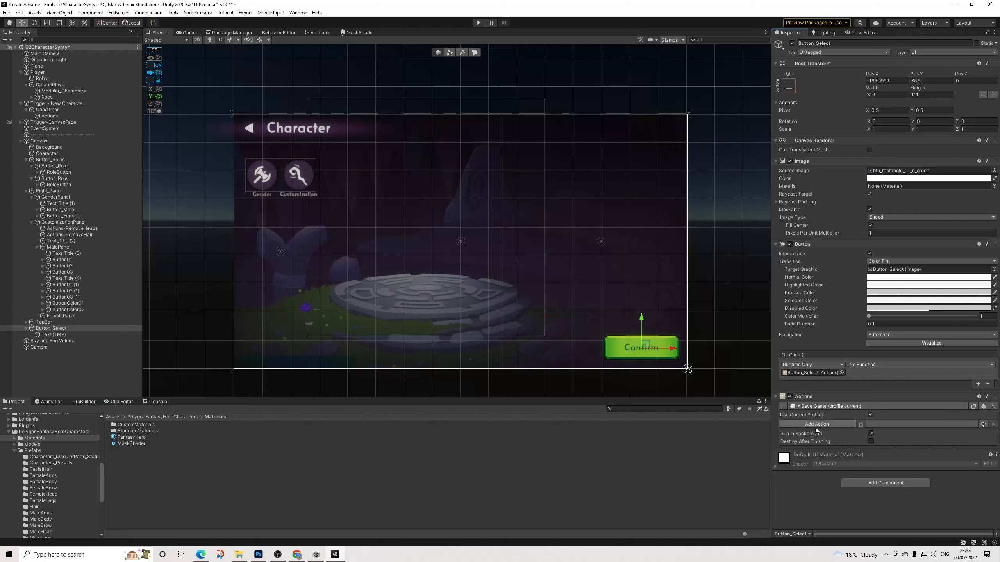
Step: Add a Variable Bool action to Button_Select that assigns the global variable NewCharacter
left_click(816, 426)
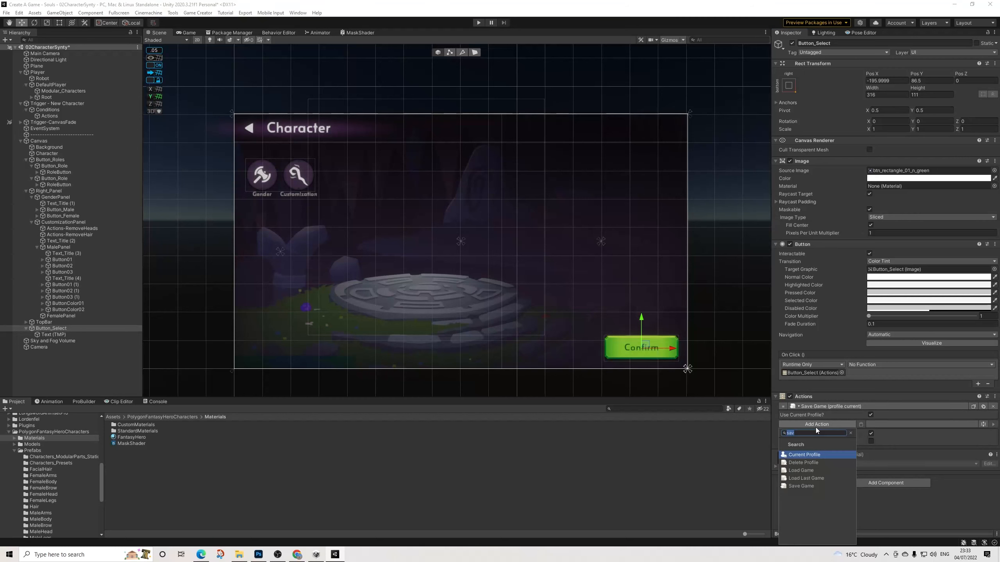
type("bool")
key("Return")
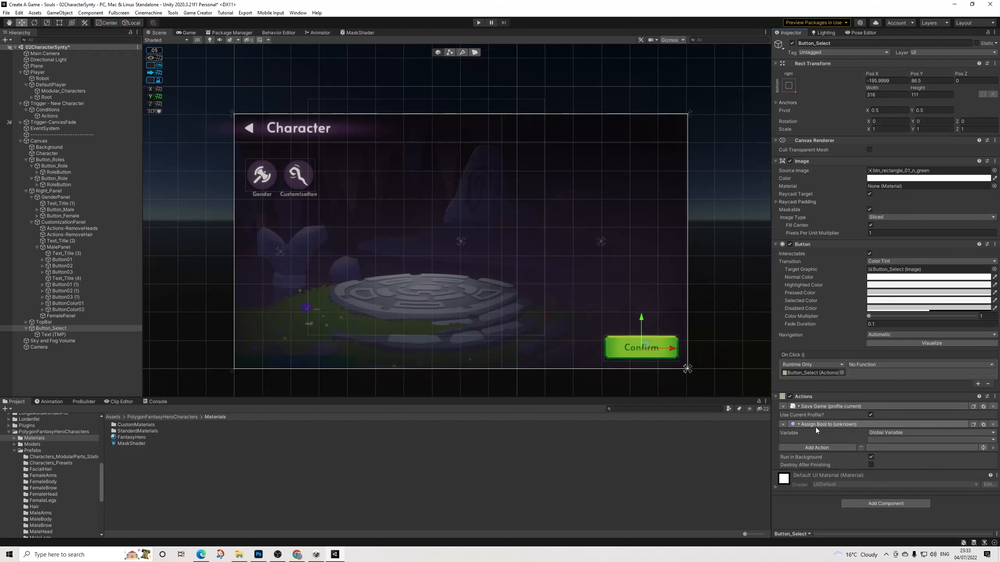
left_click(881, 439)
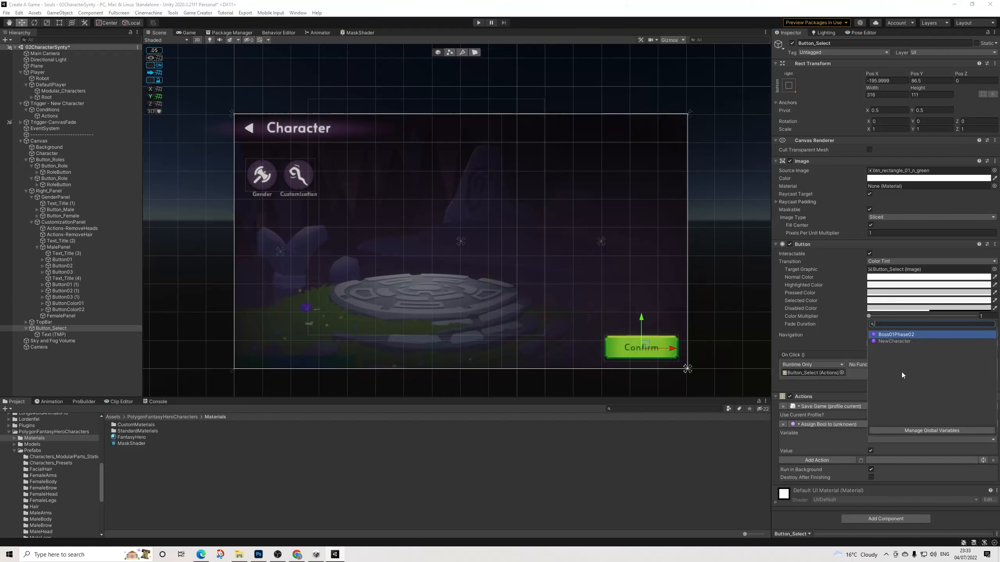
left_click(894, 342)
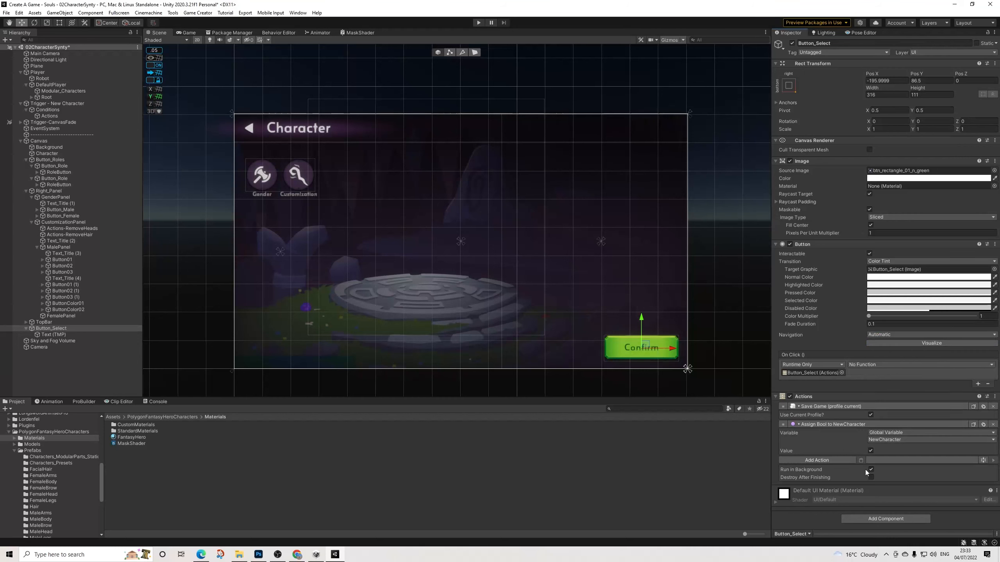
Step: Add a Wait action of 0.01 seconds to Button_Select and move the NewCharacter assignment above the Save Game action
left_click(841, 460)
type("wa")
left_click(803, 374)
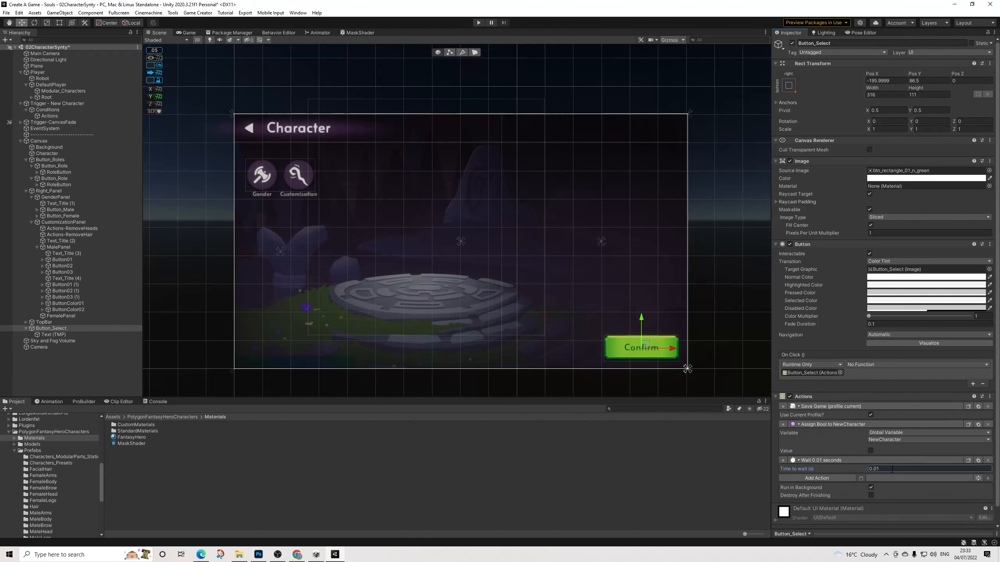
left_click_drag(790, 425, 788, 406)
Step: Add a Load Scene action to Button_Select that loads the scene 03GameSynty
left_click(840, 480)
type("load")
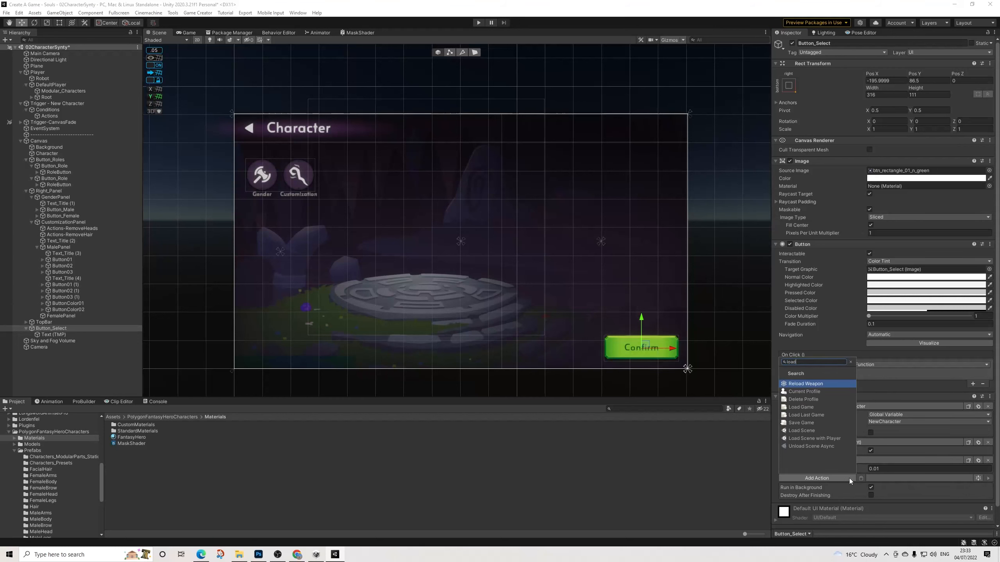
left_click(801, 431)
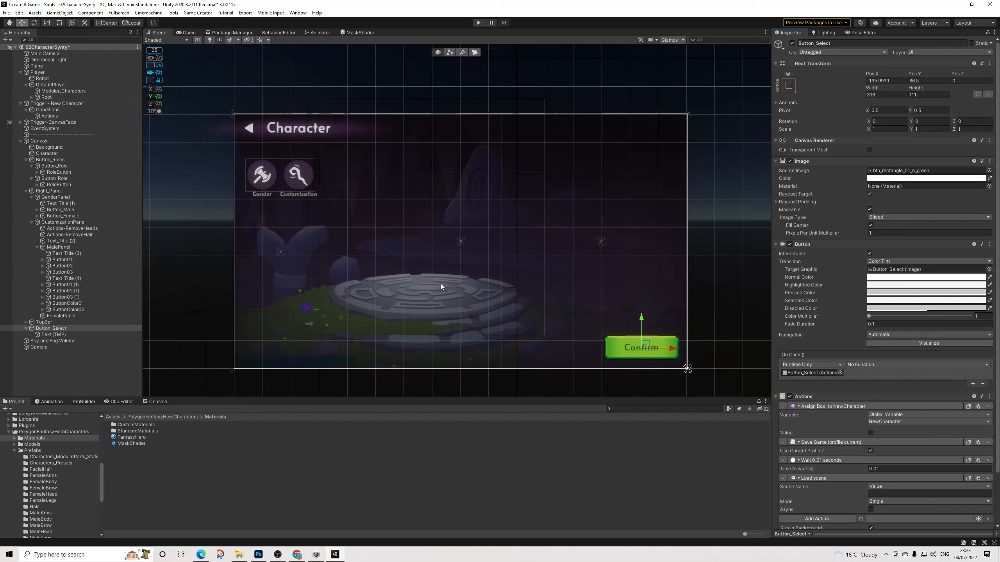
left_click(890, 494)
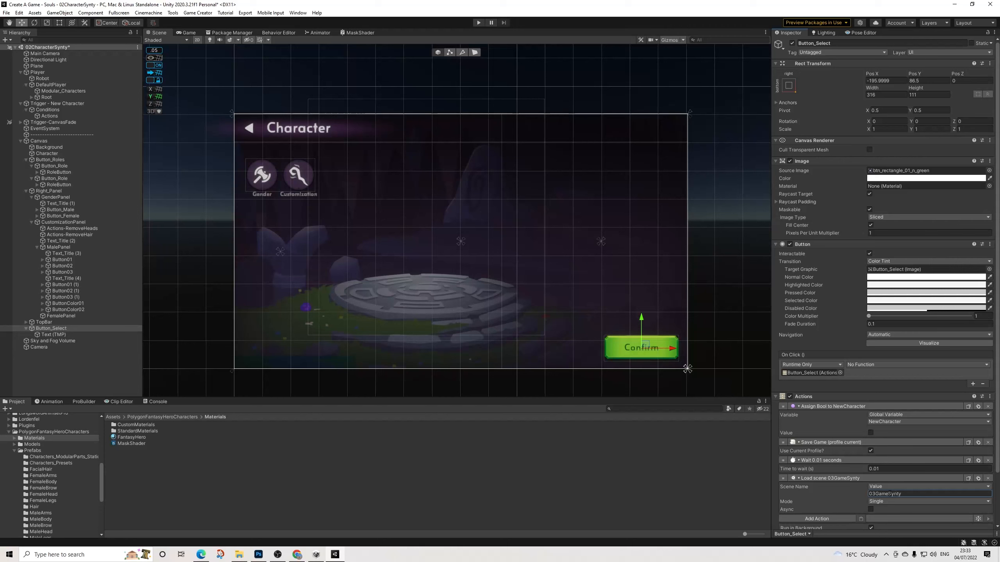
Step: Create a new scene named 03GameSynty in the 00Scenes folder, matching the name in the Load Scene action
scroll(16, 461, "up", 3)
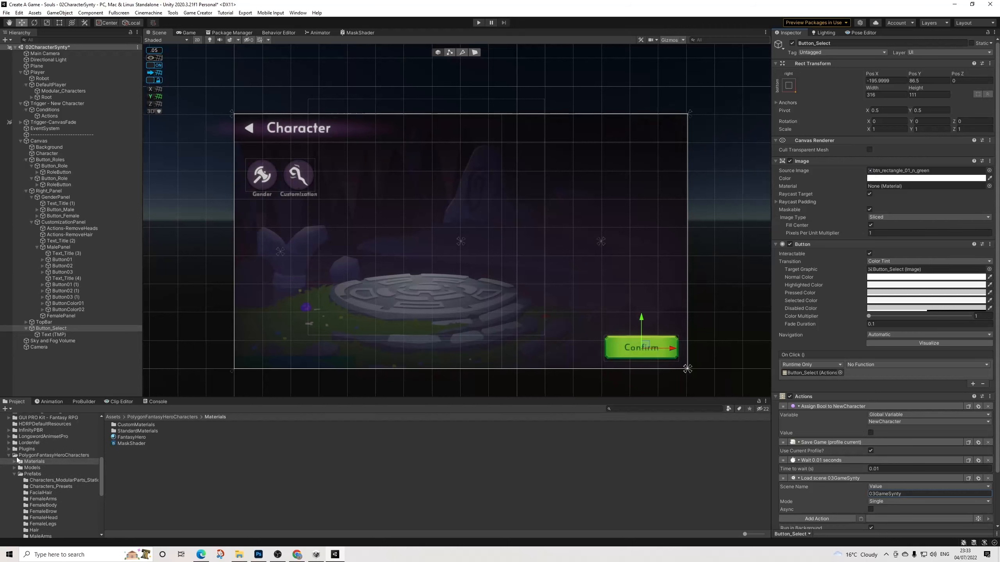
left_click(9, 456)
left_click(905, 494)
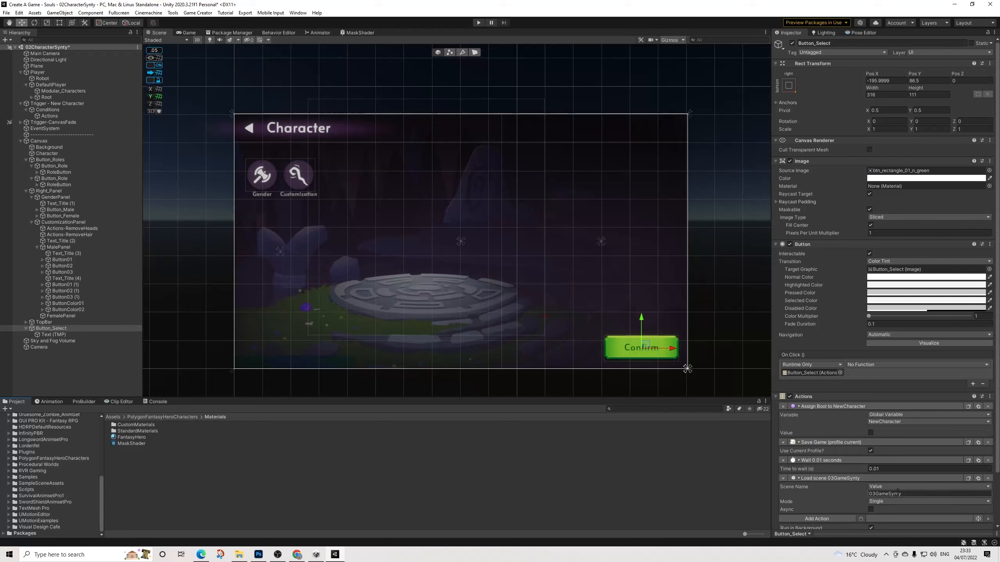
scroll(61, 461, "up", 7)
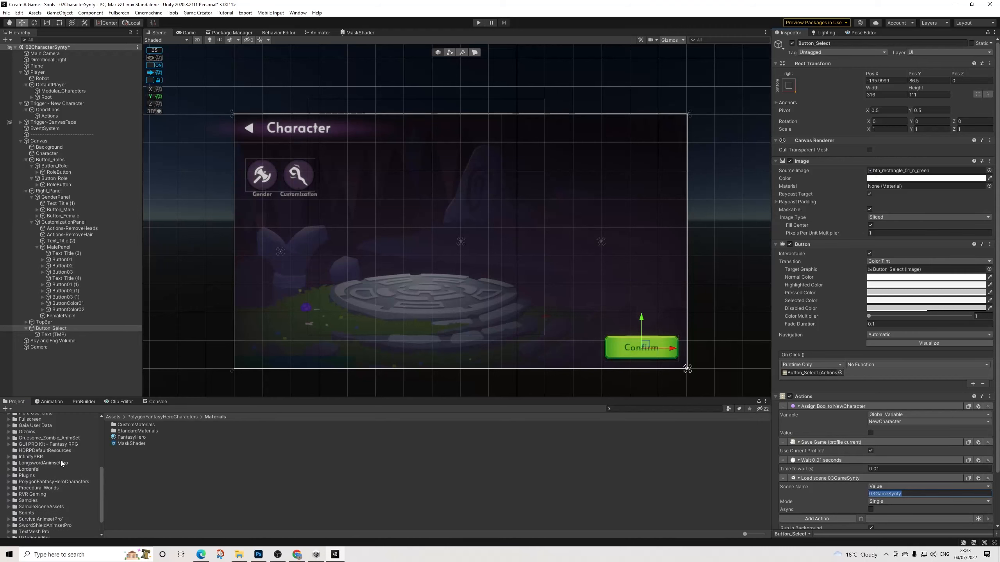
left_click(37, 426)
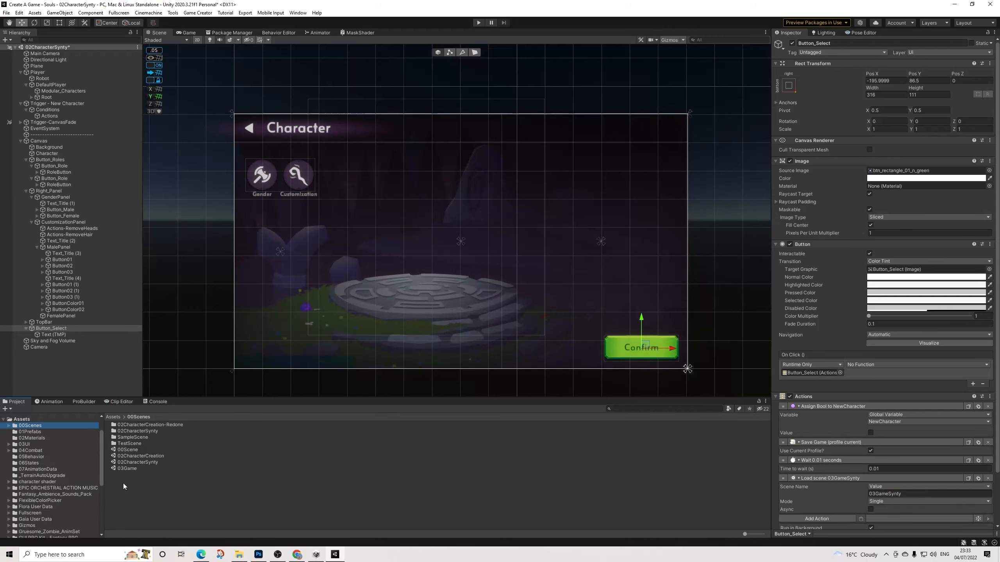
right_click(123, 483)
mouse_move(190, 273)
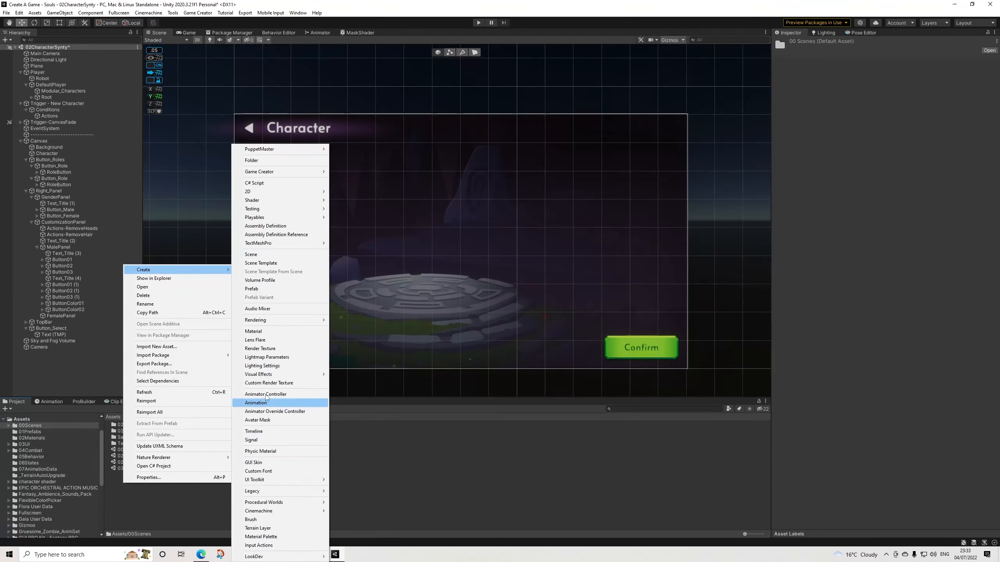
left_click(267, 254)
type("03GameSynty")
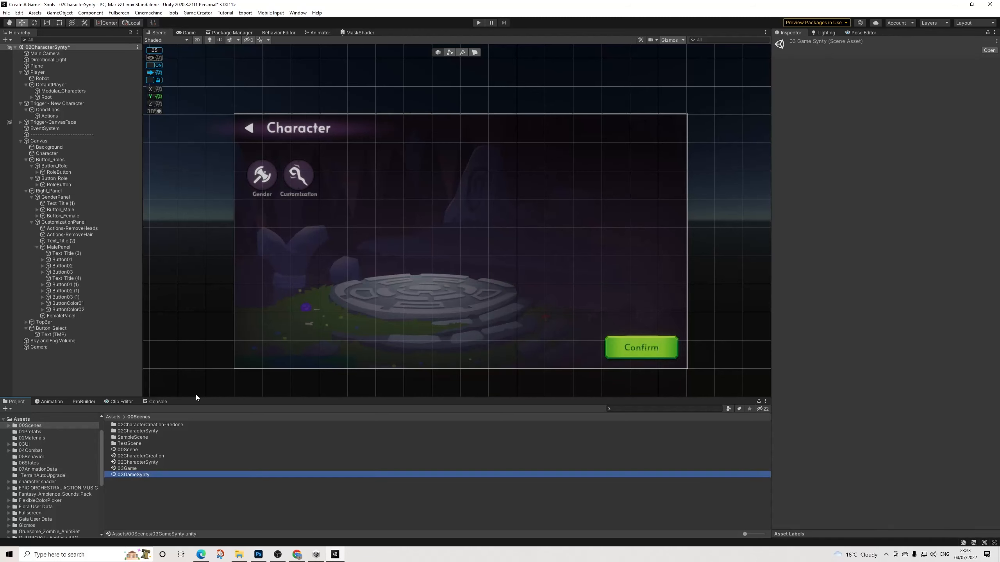
Step: Clear the selection in the 00Scenes folder and save the 02CharacterSynty scene
key("ctrl+a")
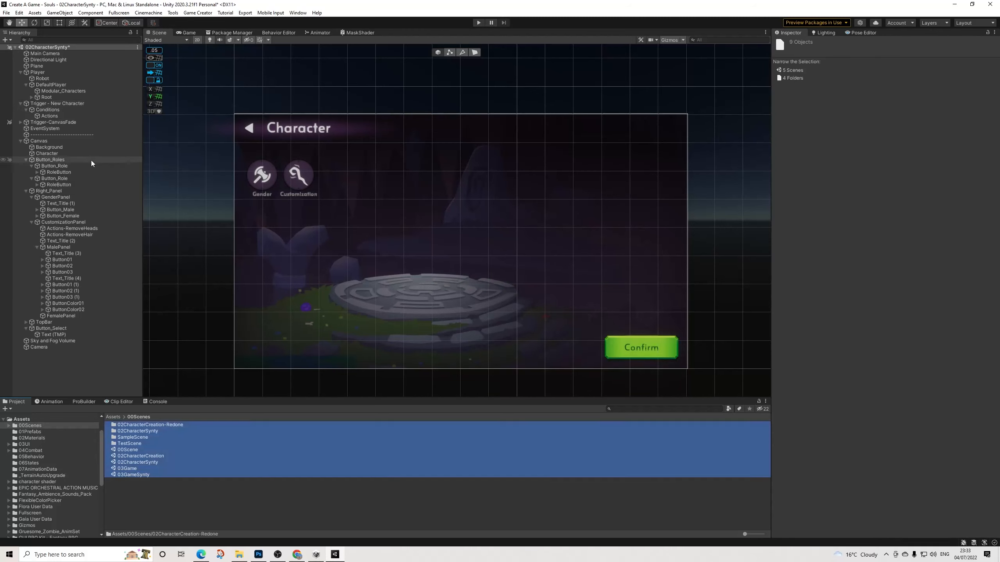
left_click(155, 490)
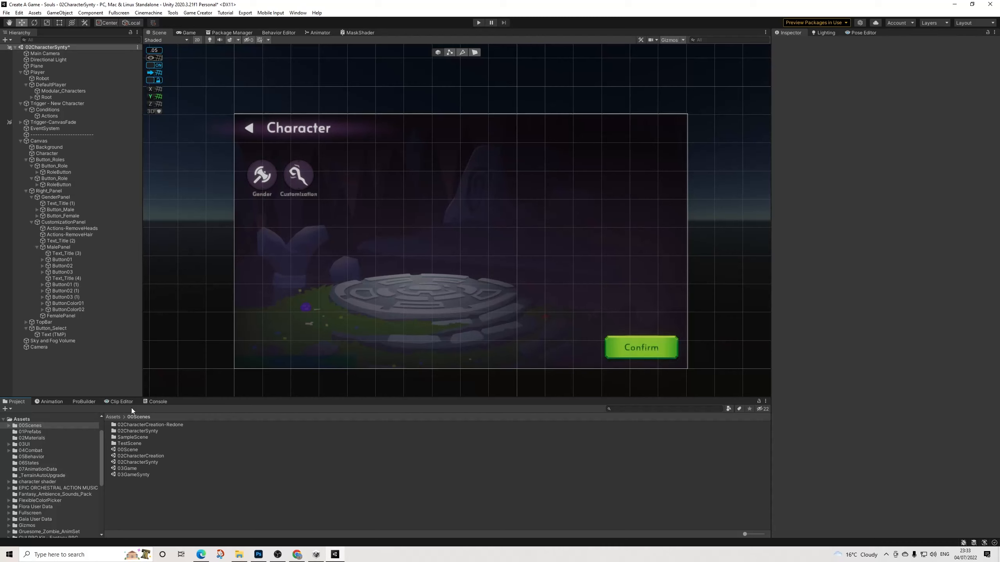
key("ctrl+s")
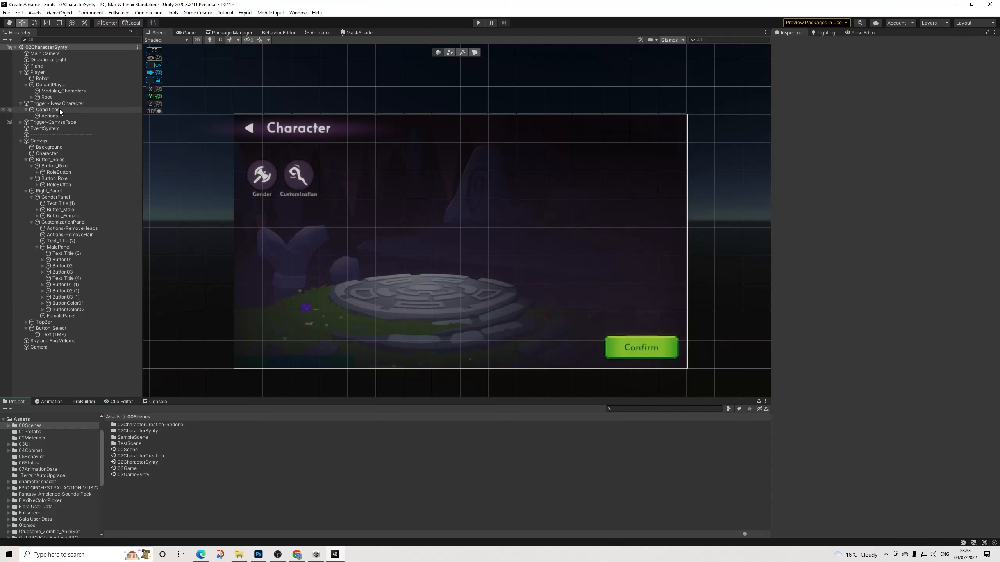
Step: Copy Trigger - New Character and Trigger-CanvasFade from 02CharacterSynty into the 03GameSynty scene
left_click(57, 122)
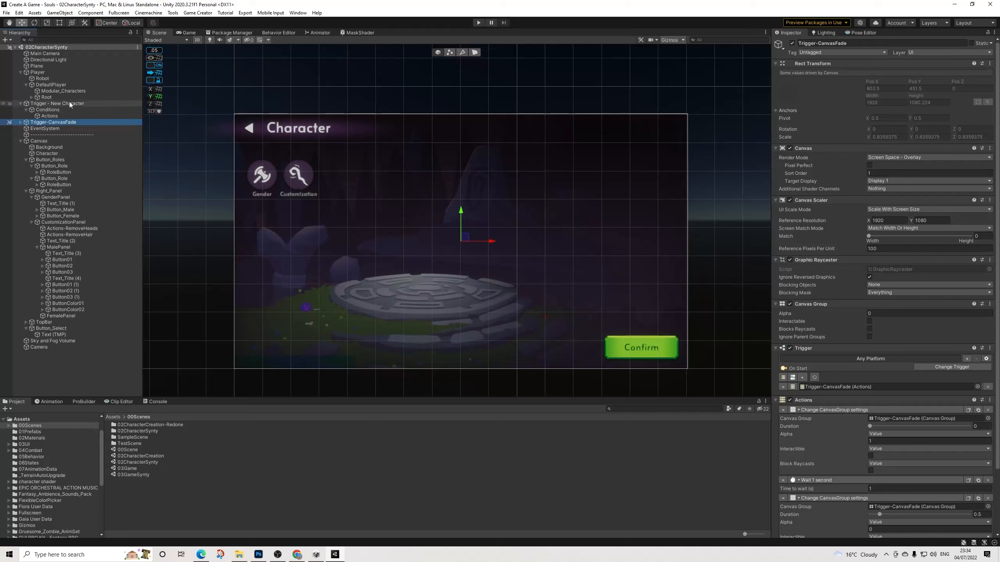
left_click(64, 105, "ctrl")
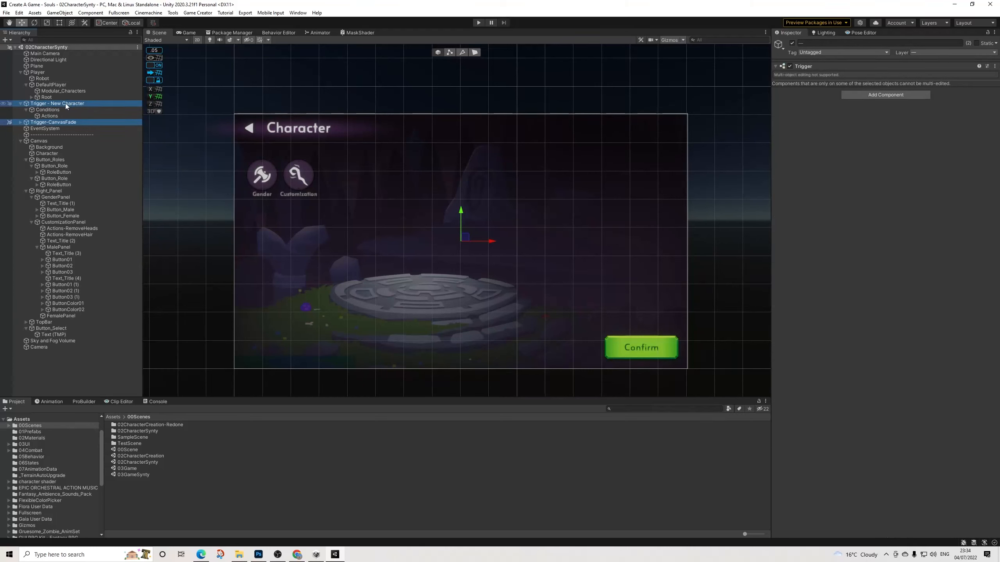
right_click(65, 103)
left_click(88, 121)
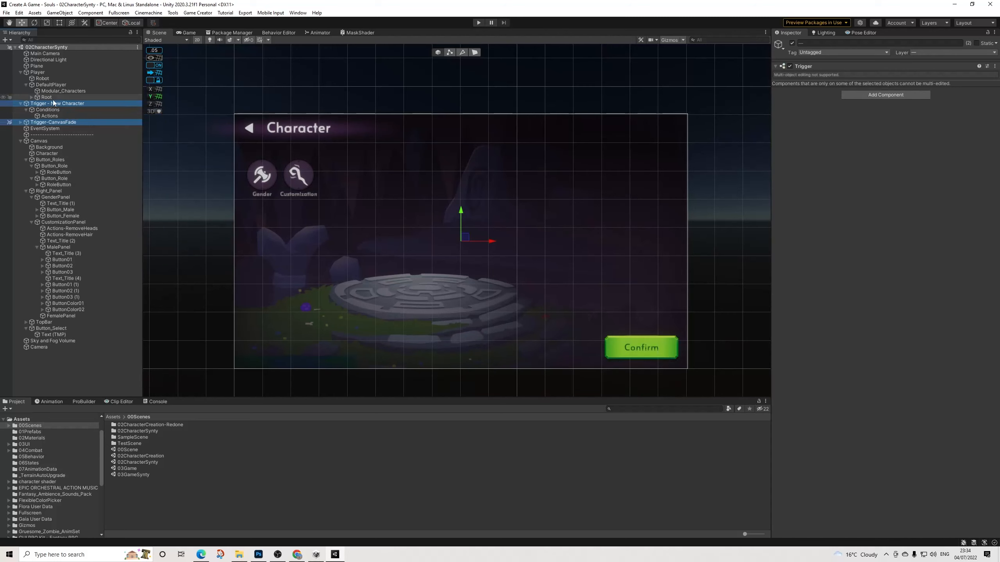
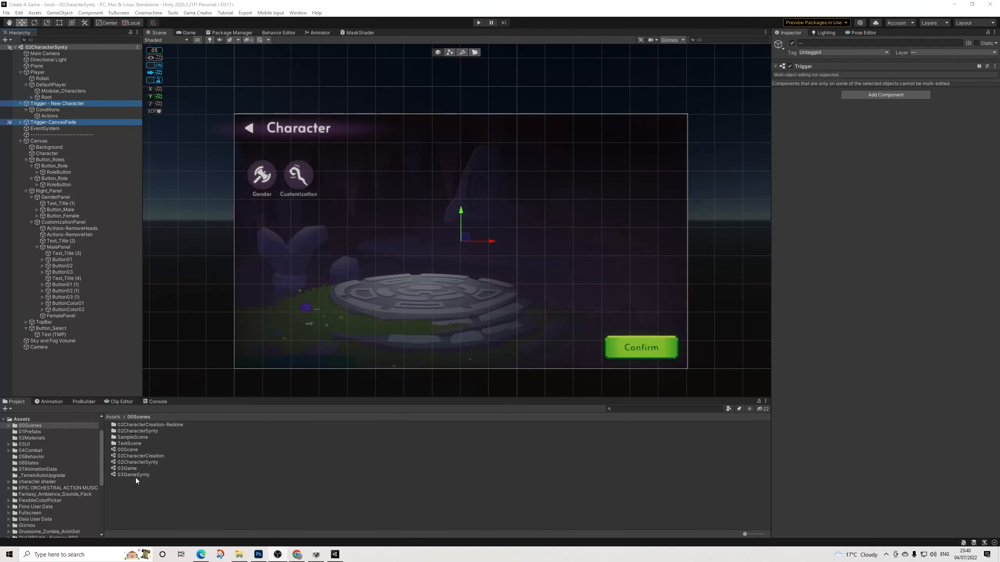
double_click(140, 475)
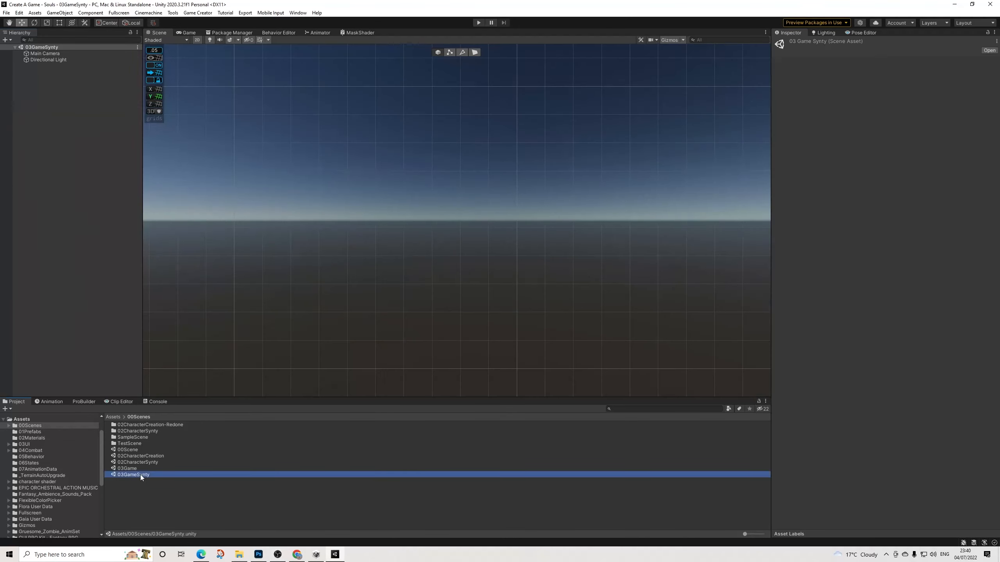
right_click(78, 105)
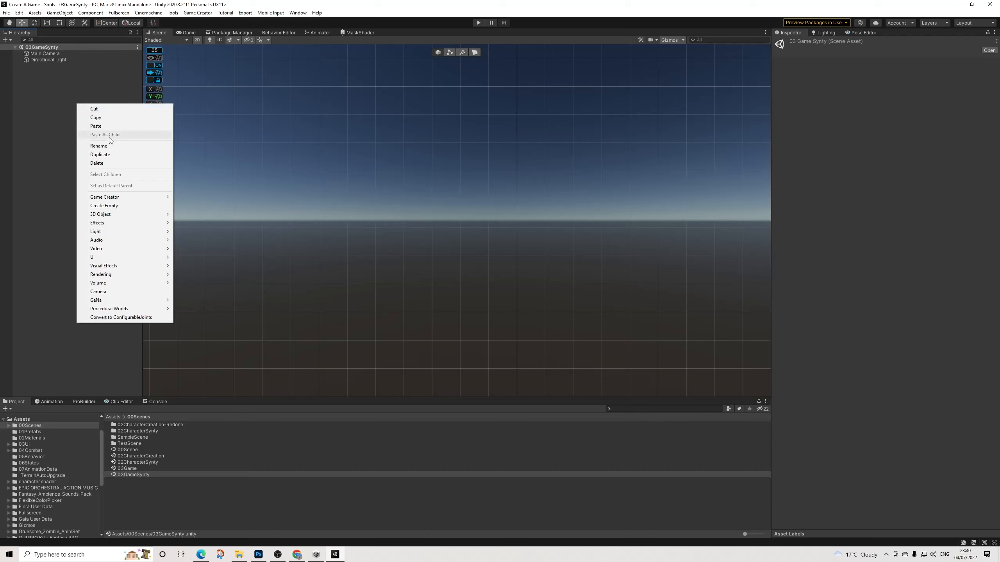
left_click(103, 126)
Step: Move the Actions object out of Conditions directly under Trigger - New Character and delete the Conditions object
left_click(61, 66)
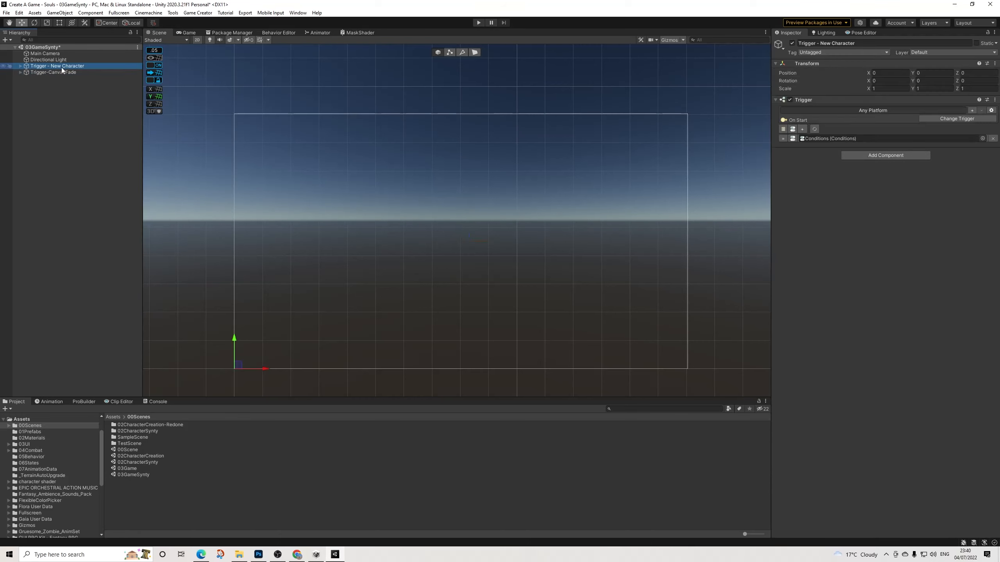
left_click(20, 66)
left_click(24, 72)
left_click(26, 72)
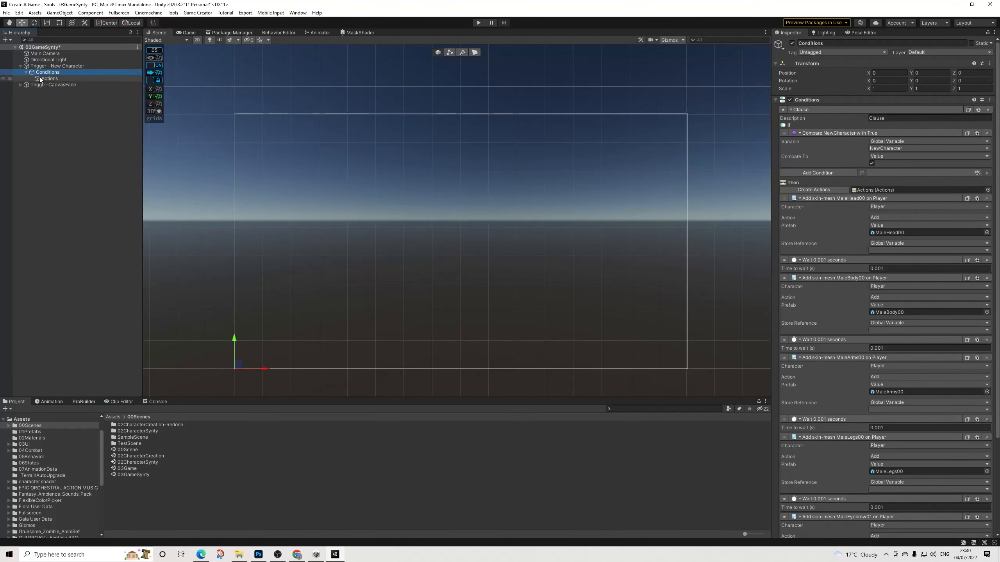
left_click(42, 78)
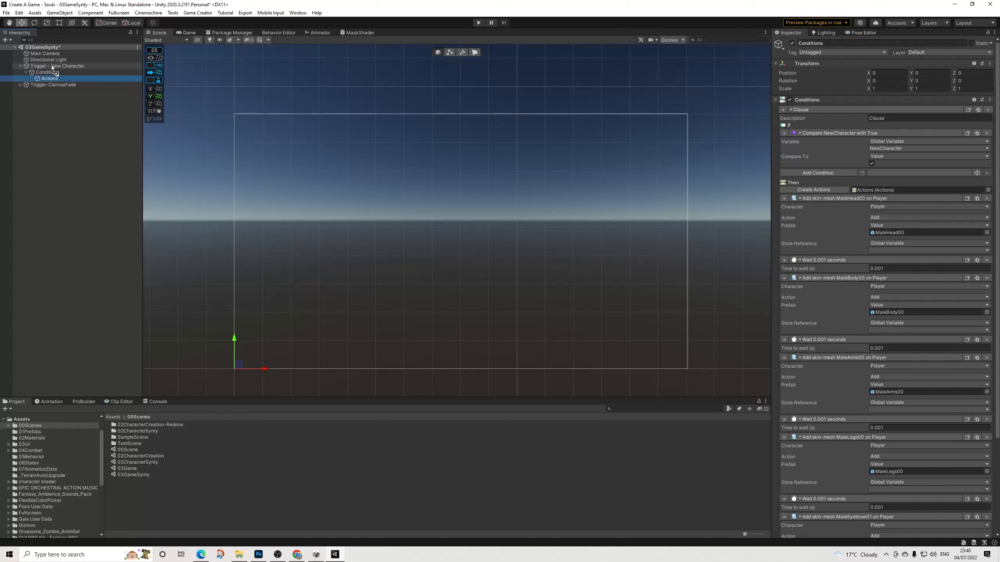
left_click_drag(51, 65, 51, 66)
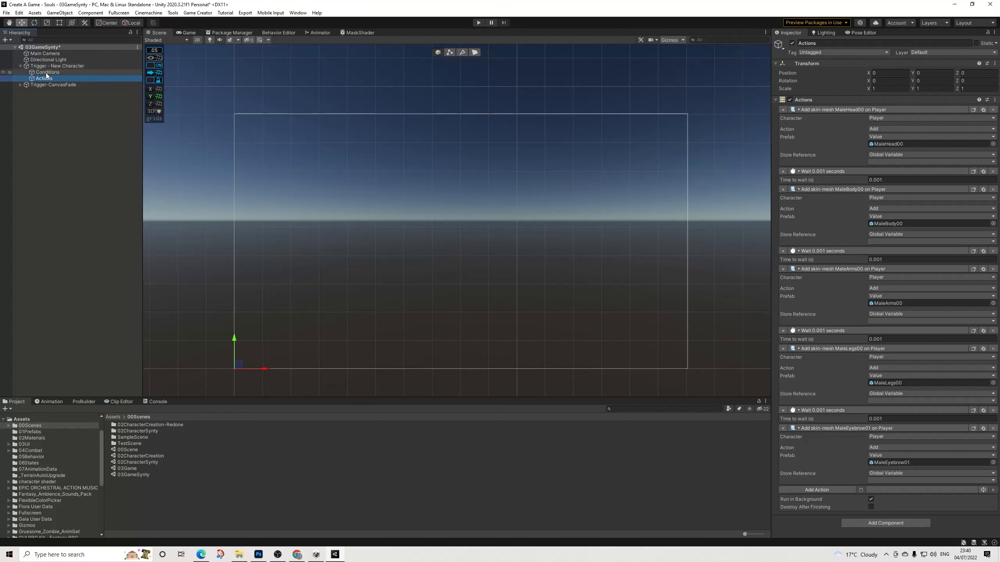
left_click(47, 73)
key("Delete")
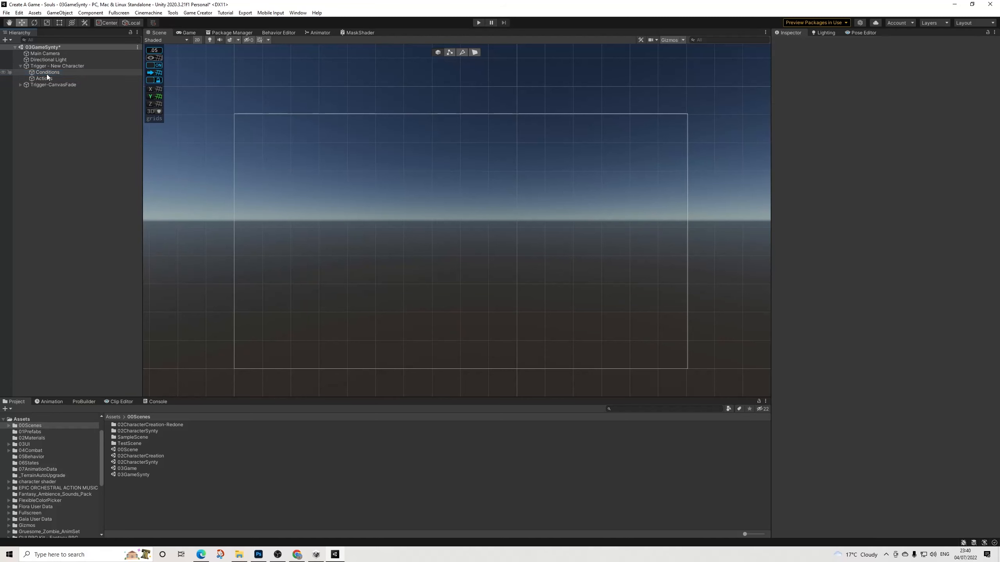
Step: Make Trigger - New Character run the Actions object instead of Conditions on start
left_click(55, 66)
left_click(793, 138)
left_click_drag(44, 72, 807, 139)
Step: Rename the trigger object as Trigger-LoadPlayer
left_click_drag(816, 44, 931, 54)
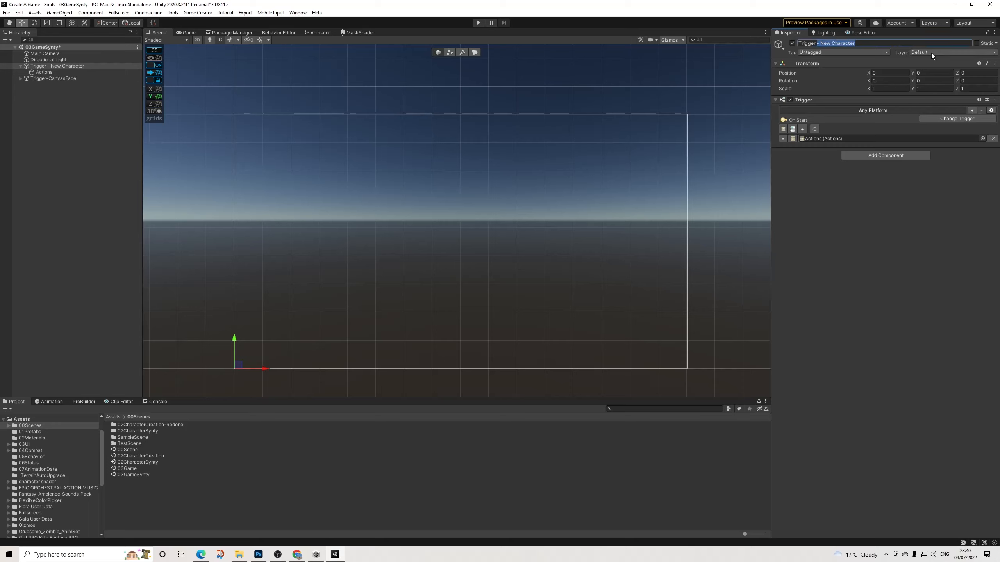
key("BackSpace")
type("-LoadPlaye")
type("r")
key("Return")
Step: Set the prefab of the MaleHead00 skin-mesh action in Actions to the global variable Head
left_click(29, 74)
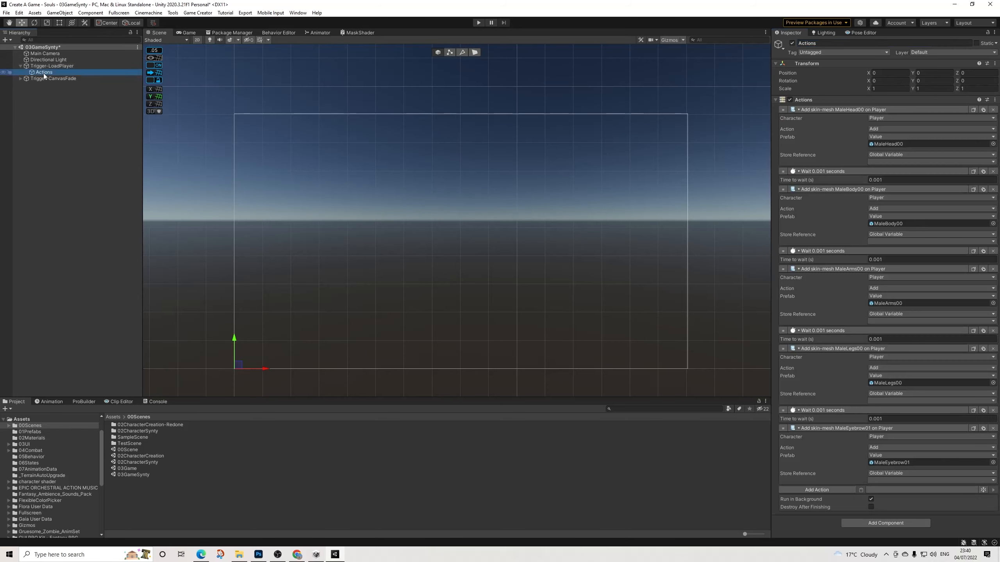
left_click(883, 138)
left_click(886, 151)
left_click(884, 143)
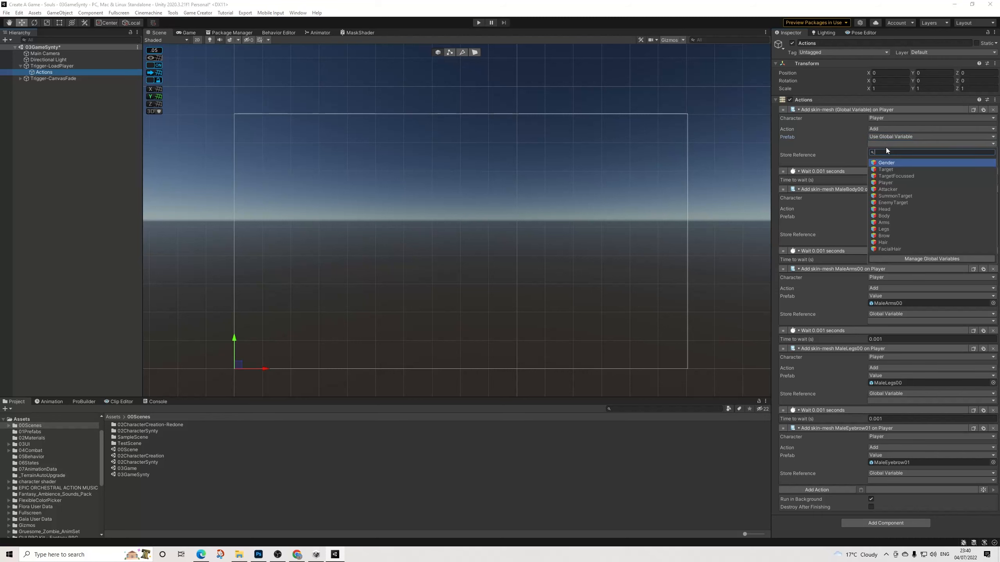
left_click(886, 209)
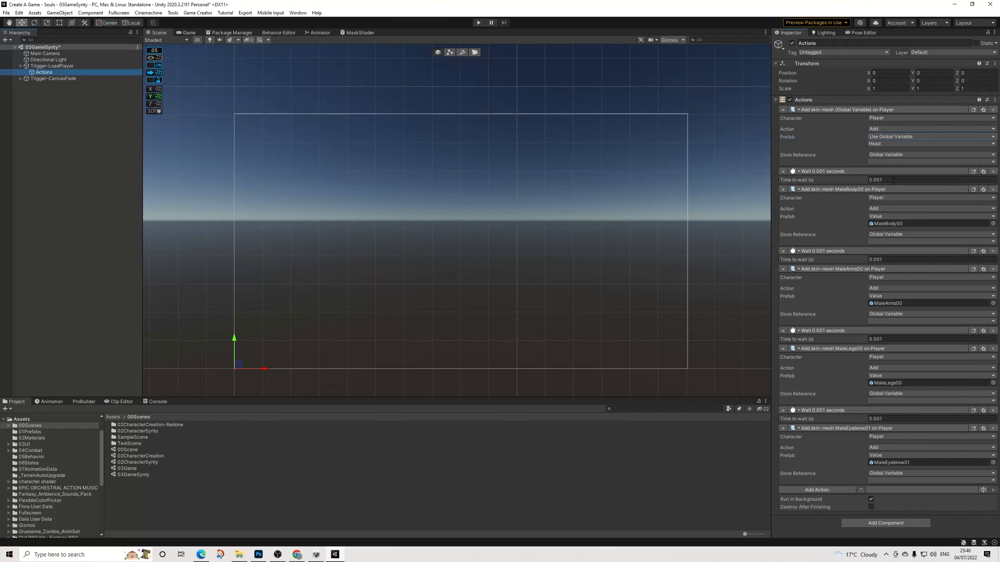
Step: Set the MaleBody00 skin-mesh action's prefab to the global variable Body and the MaleArms00 action's prefab to Arms
left_click(878, 215)
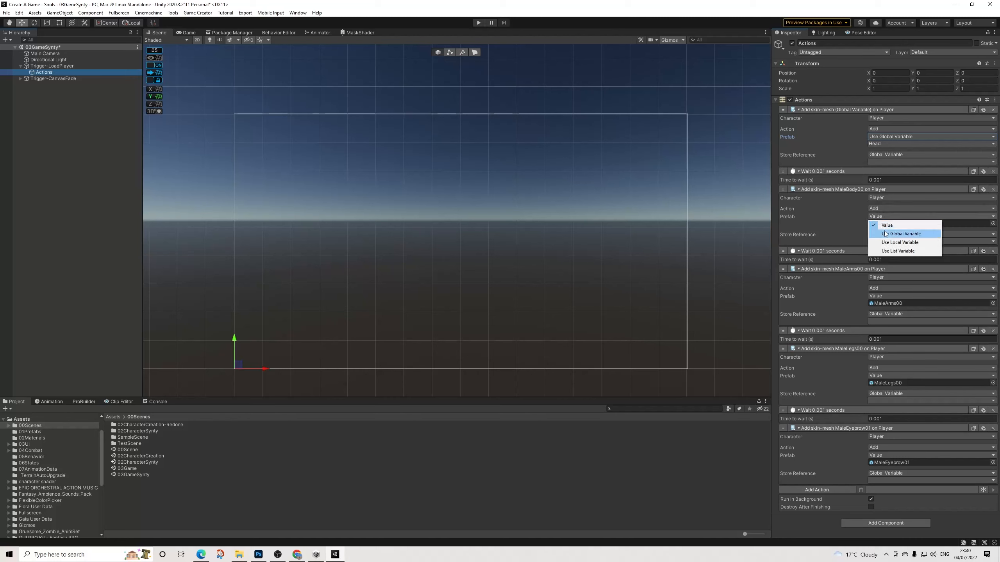
left_click(884, 230)
left_click(882, 224)
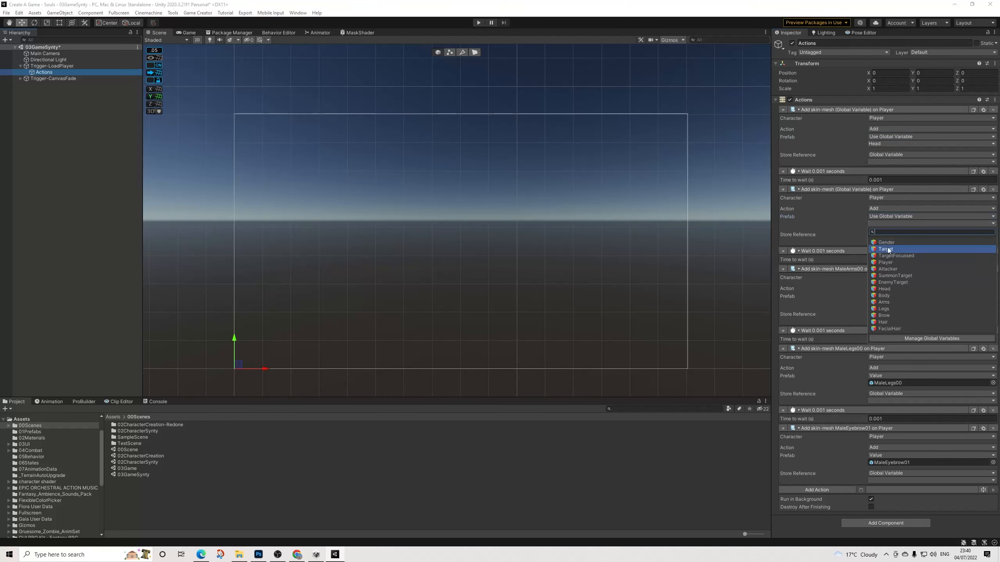
left_click(889, 295)
left_click(878, 296)
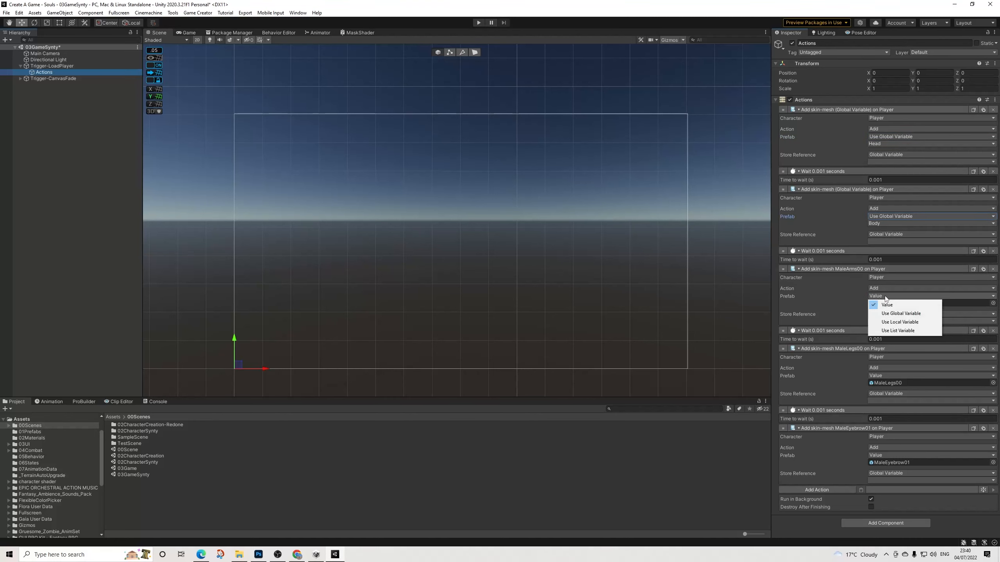
left_click(890, 312)
left_click(879, 303)
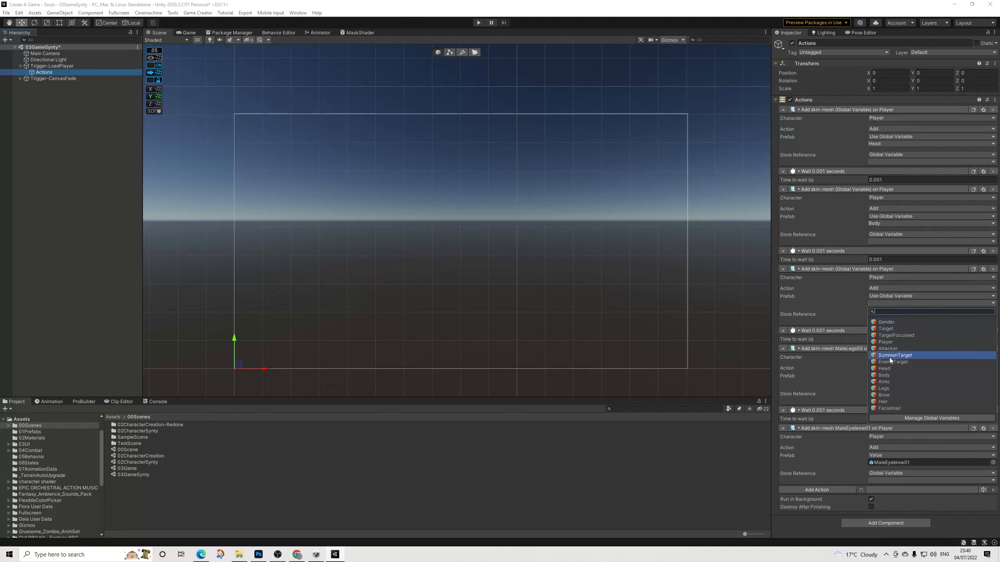
left_click(890, 382)
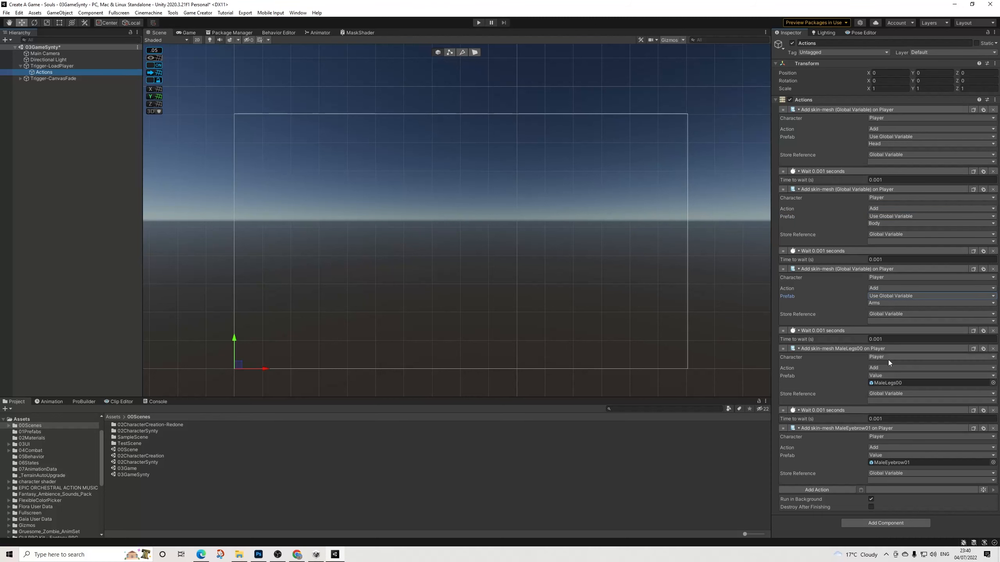
Step: Set the prefab of the MaleLegs00 skin-mesh action to the global variable Legs
left_click(879, 375)
left_click(878, 368)
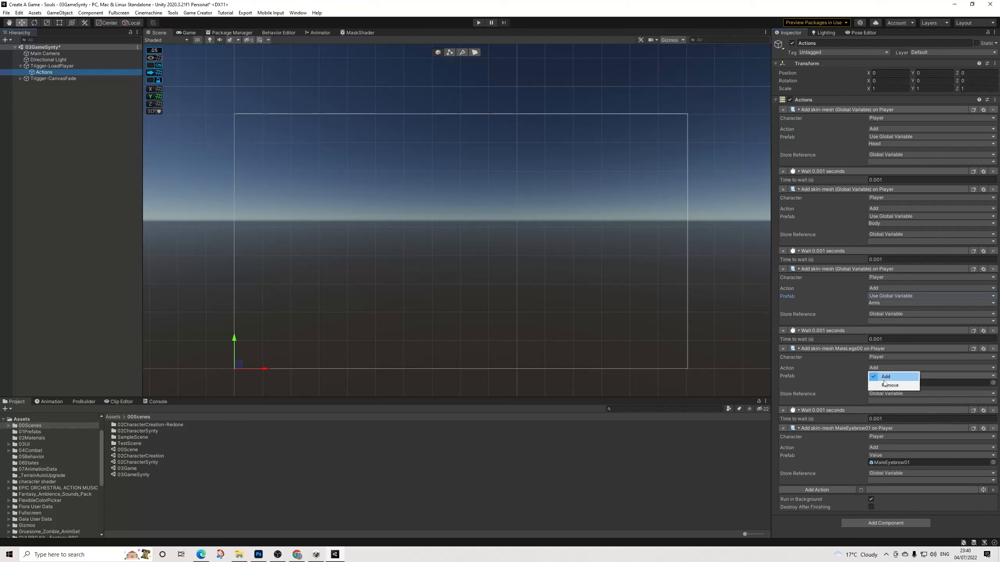
left_click(862, 367)
left_click(885, 369)
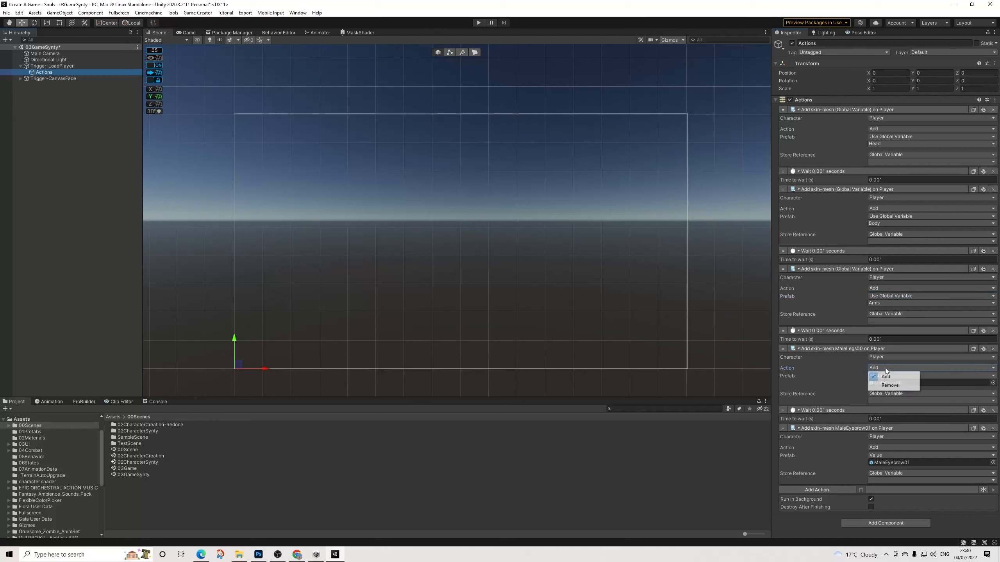
left_click(881, 377)
left_click(882, 375)
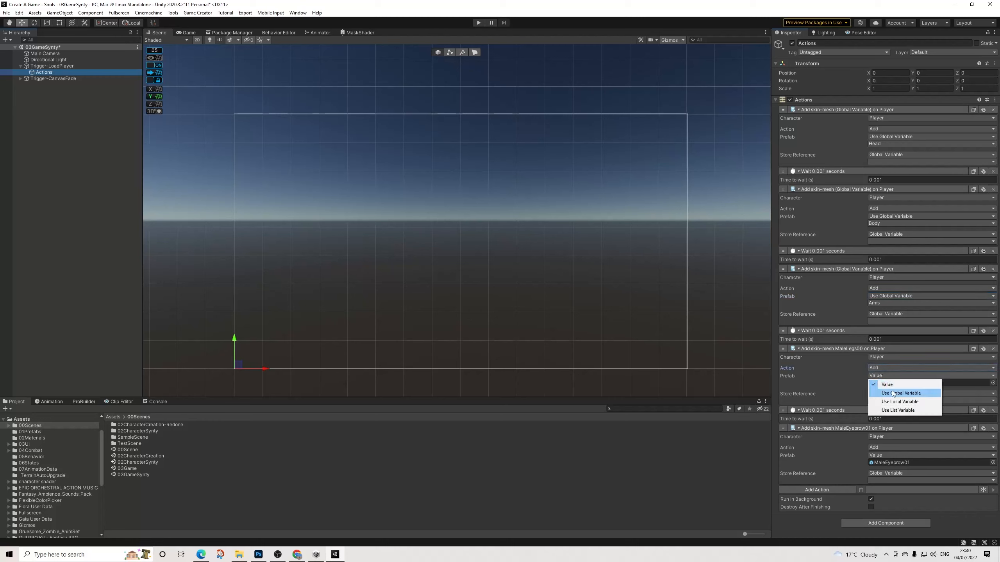
left_click(886, 392)
left_click(881, 382)
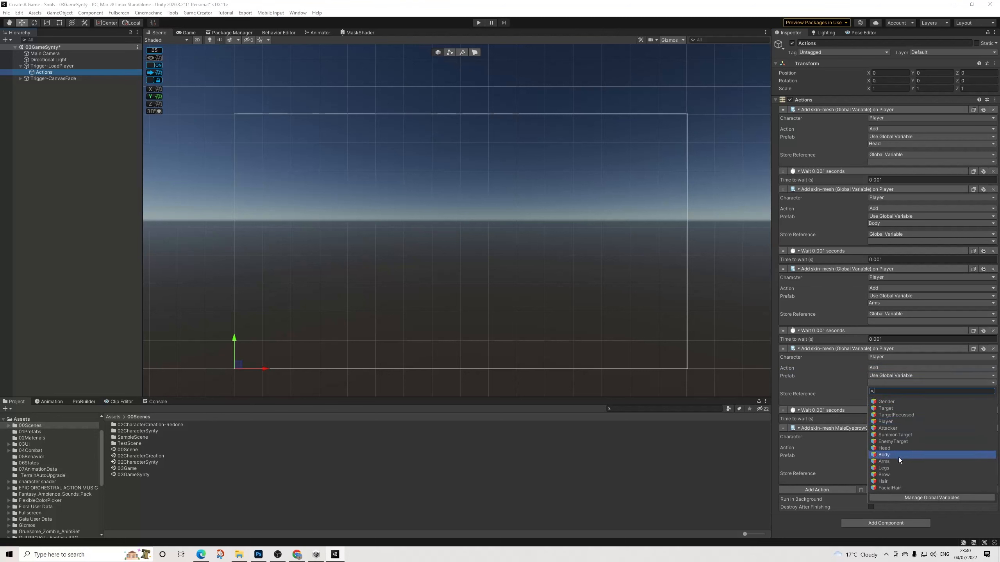
left_click(889, 469)
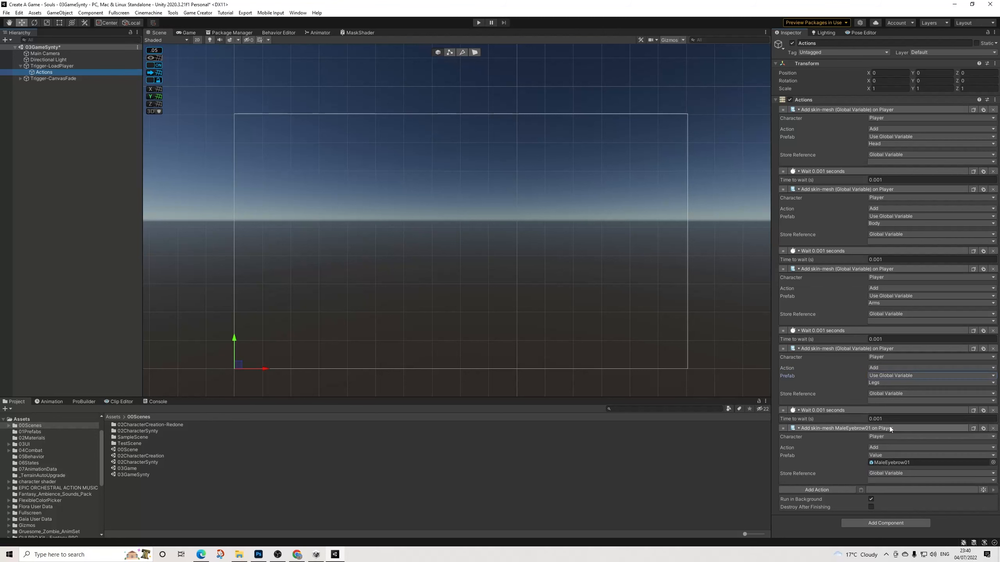
Step: Set the prefab of the MaleEyebrow01 skin-mesh action to the global variable Brow
left_click(880, 449)
left_click(861, 452)
left_click(881, 456)
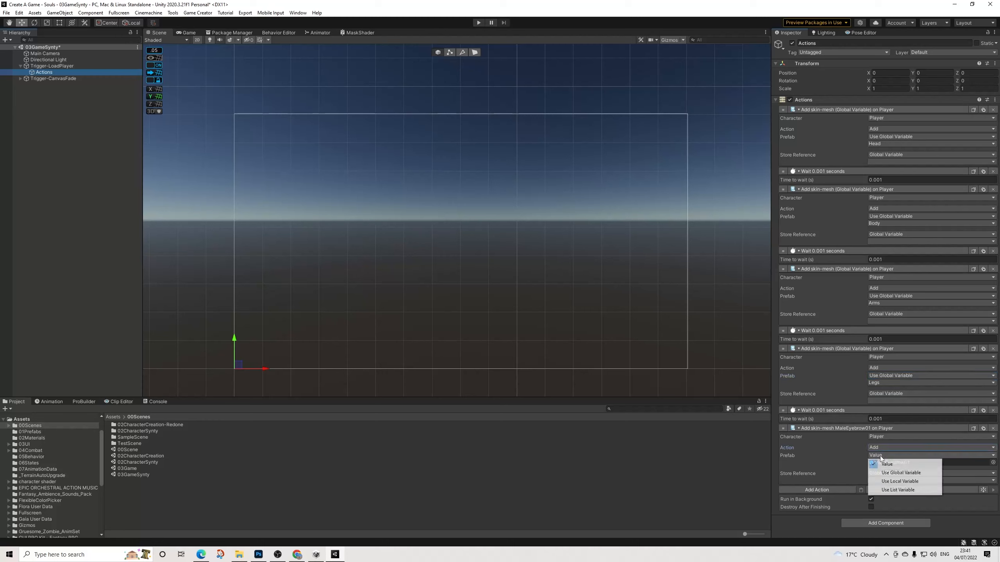
left_click(899, 473)
left_click(883, 463)
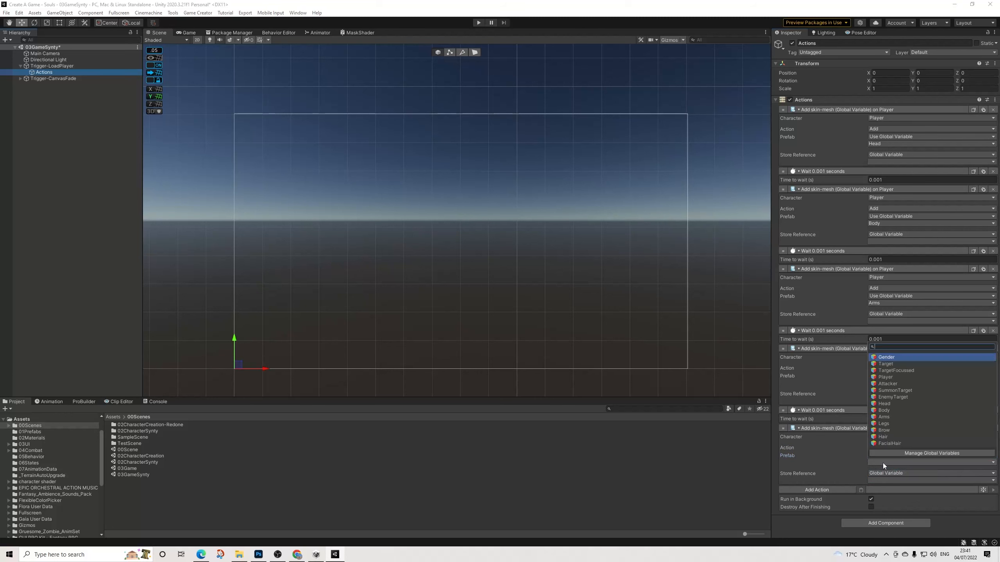
left_click(886, 432)
Step: Paste copies of the wait and Brow skin-mesh actions at the list's end and set the new skin-mesh prefab to global variable Hair
left_click(972, 410)
left_click(860, 490)
left_click(967, 428)
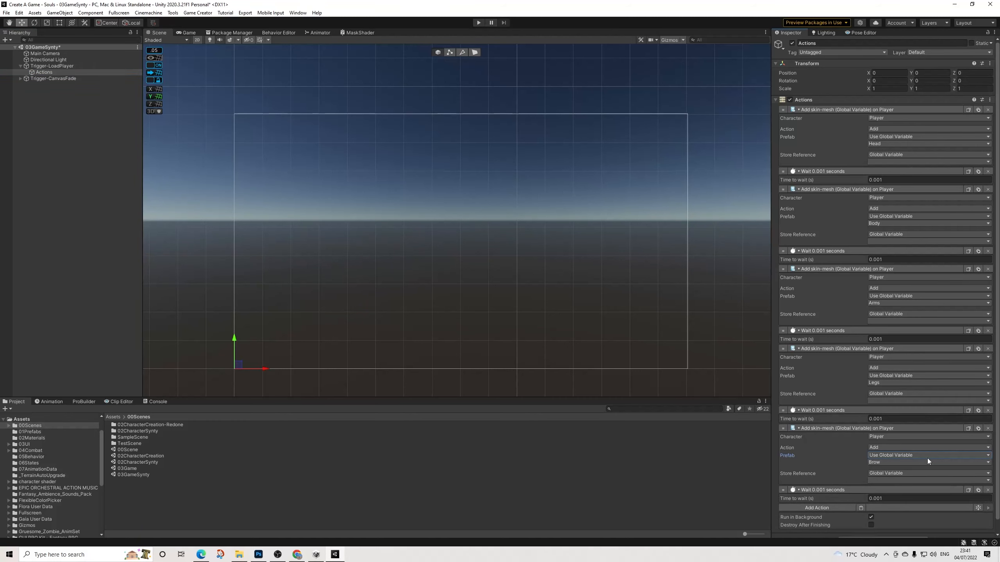
left_click(862, 508)
scroll(868, 504, "down", 3)
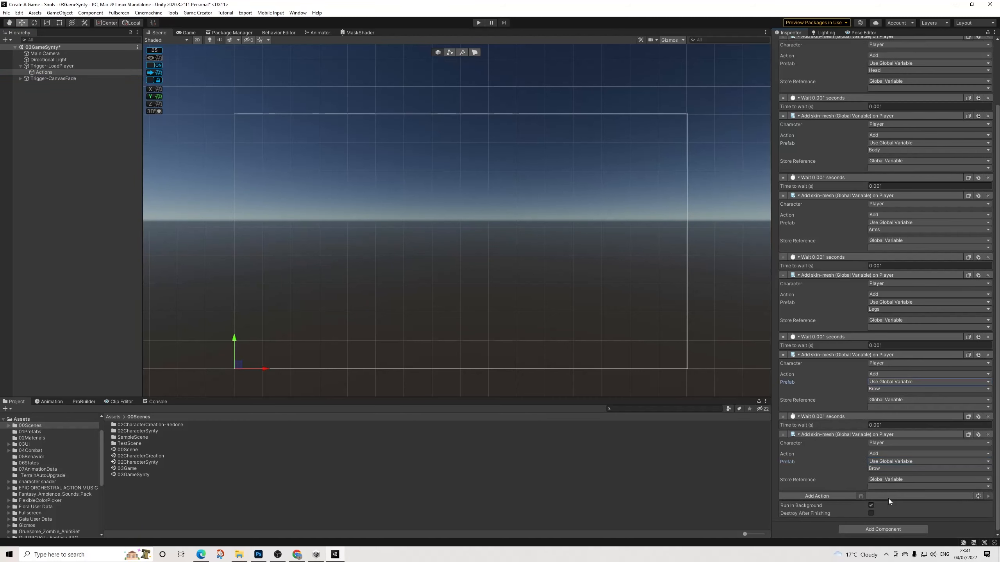
left_click(880, 469)
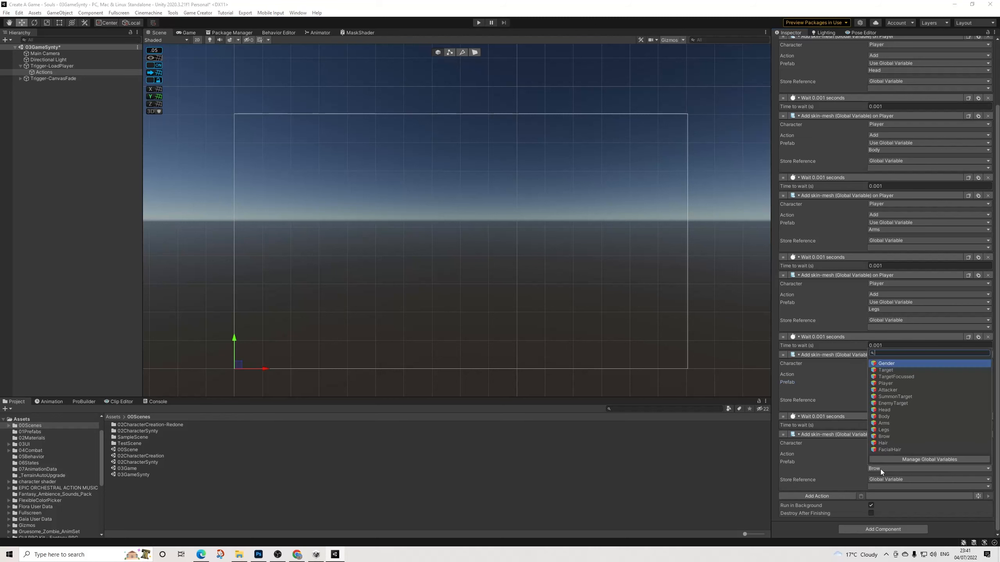
left_click(888, 446)
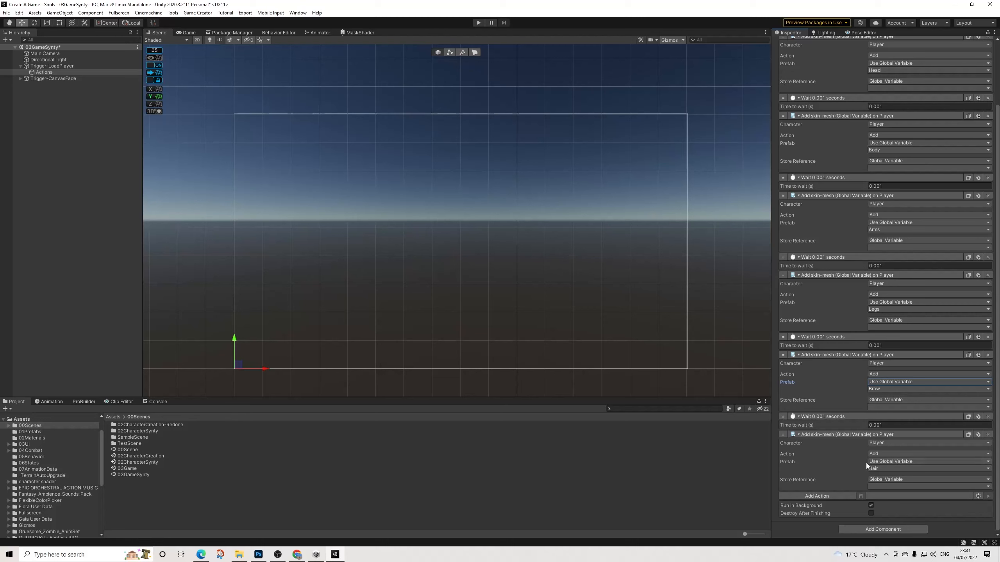
Step: Add another 0.001-second wait and a Material Transition action after the Hair skin-mesh action
left_click(836, 494)
key("Escape")
left_click(839, 493)
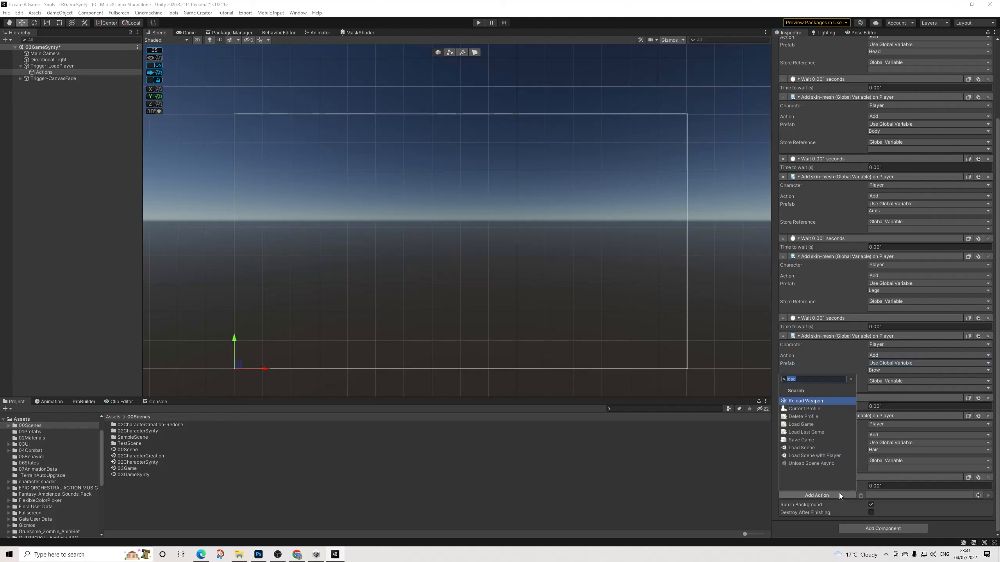
type("mate")
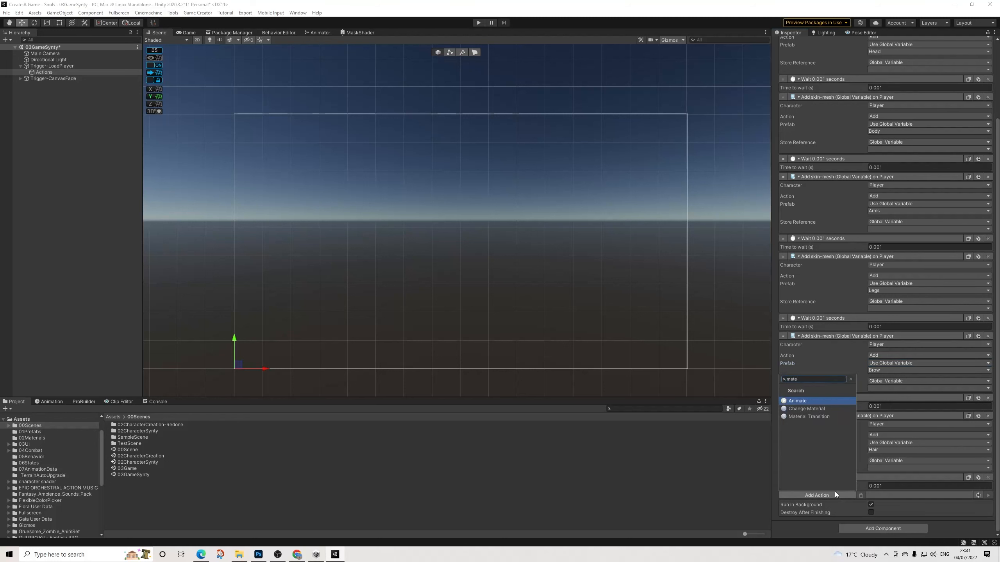
key("Down")
key("Down")
key("Return")
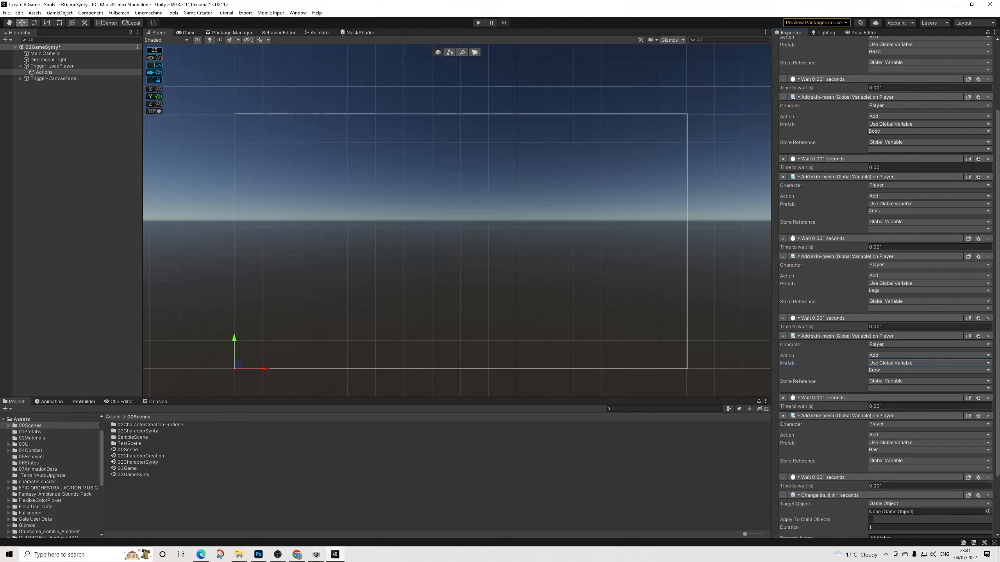
Step: Set the material transition's duration to 0.01 and its property name to _Color_Hair
left_click(886, 453)
type("0.")
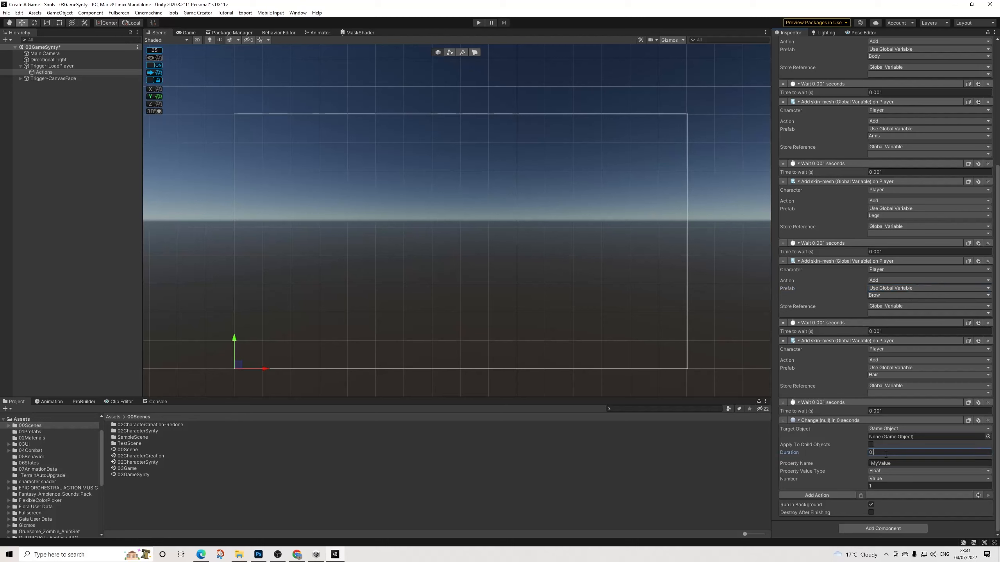
type("01")
key("BackSpace")
type("01")
left_click(938, 463)
type("_Color_Hair")
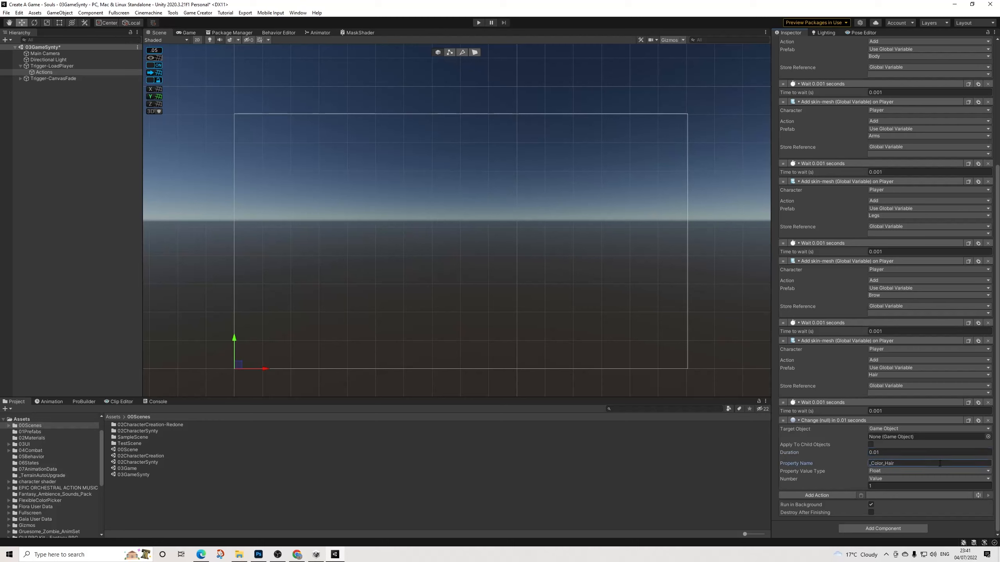
left_click(897, 472)
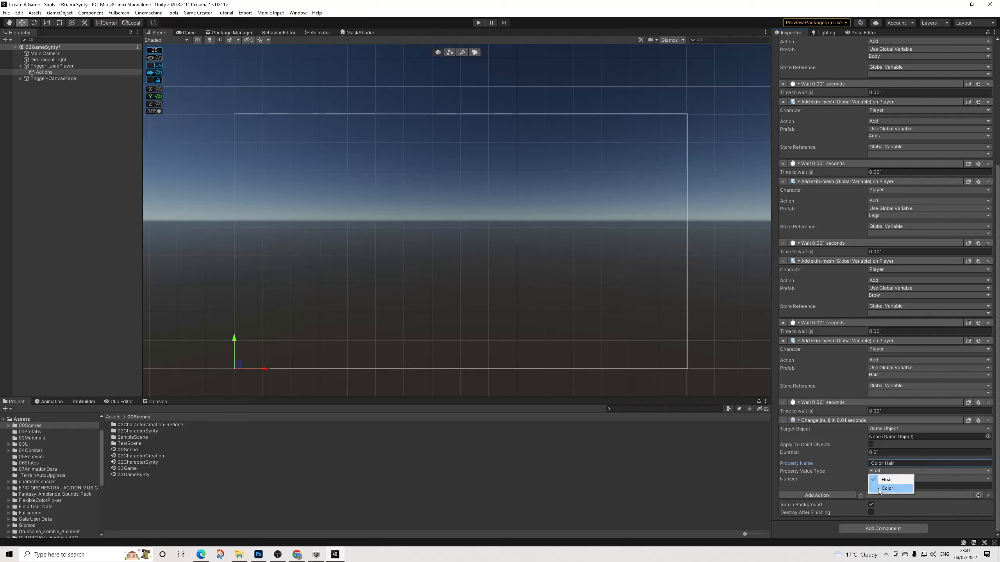
left_click(851, 481)
left_click(880, 472)
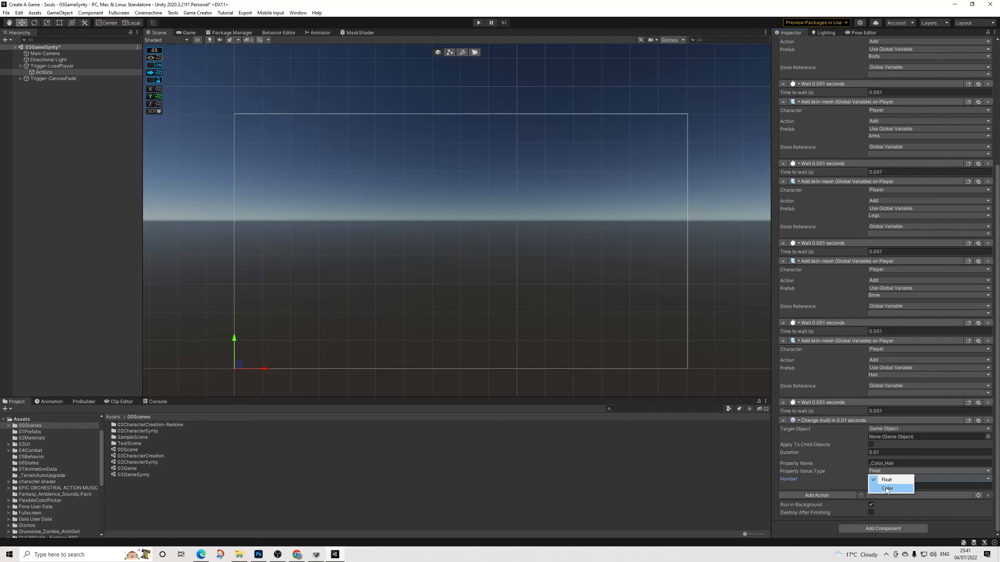
left_click(847, 477)
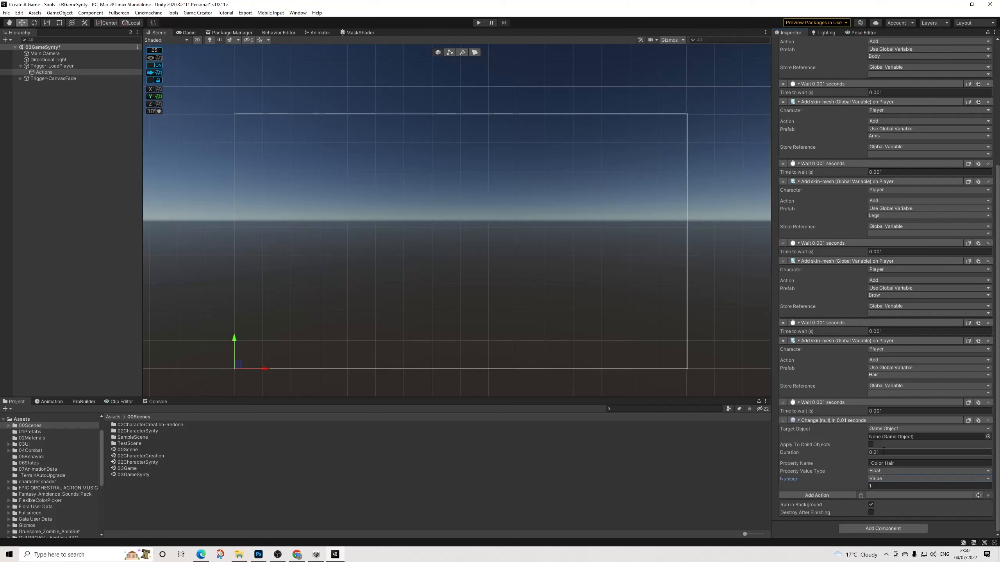
Step: Create a Game Creator Player character at the root of the scene
right_click(44, 72)
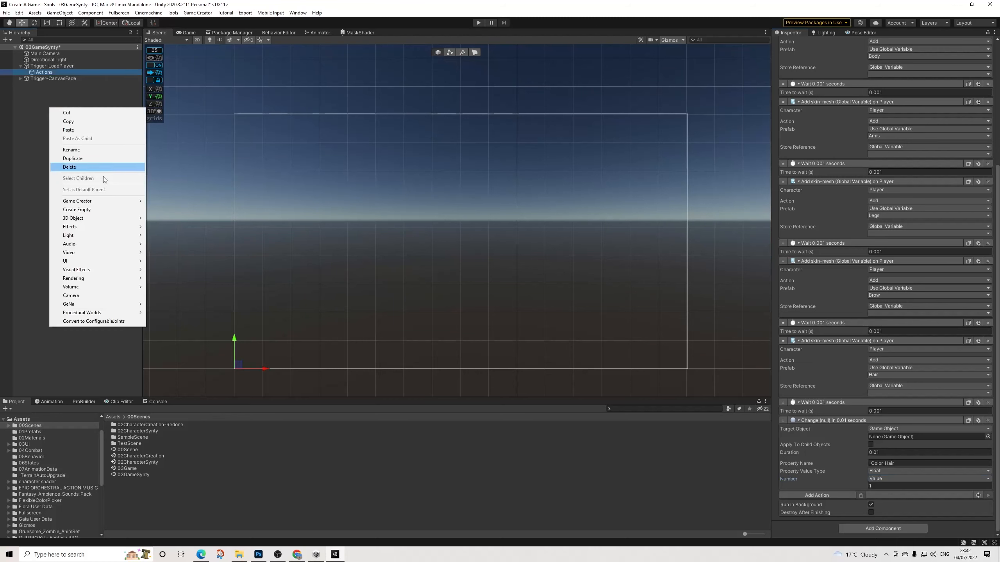
mouse_move(112, 200)
mouse_move(173, 226)
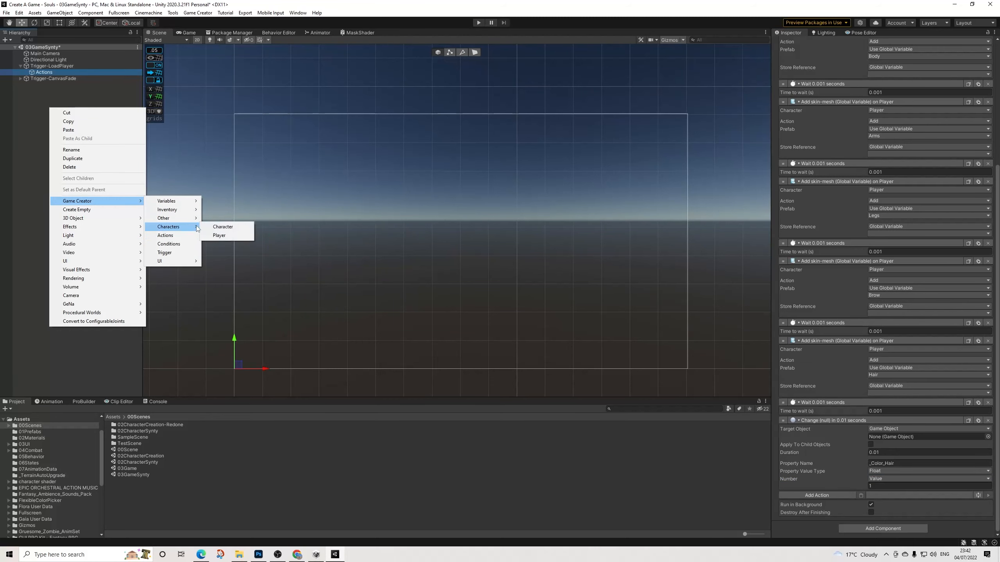
left_click(216, 235)
left_click(44, 100)
left_click(43, 85)
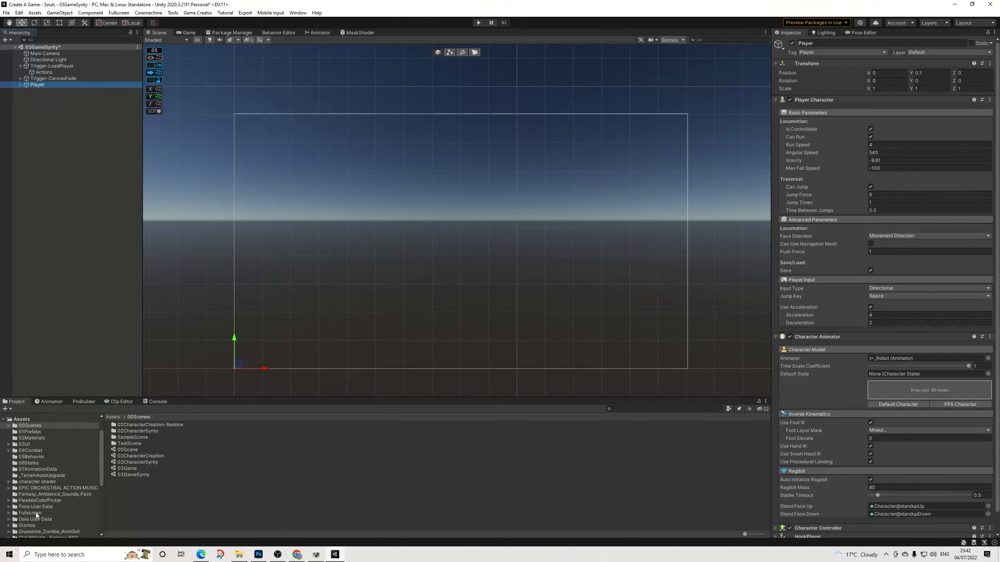
Step: Use the DefaultPlayer prefab from PolygonFantasyHeroCharacters/Prefabs as the Player's character model
scroll(34, 514, "down", 3)
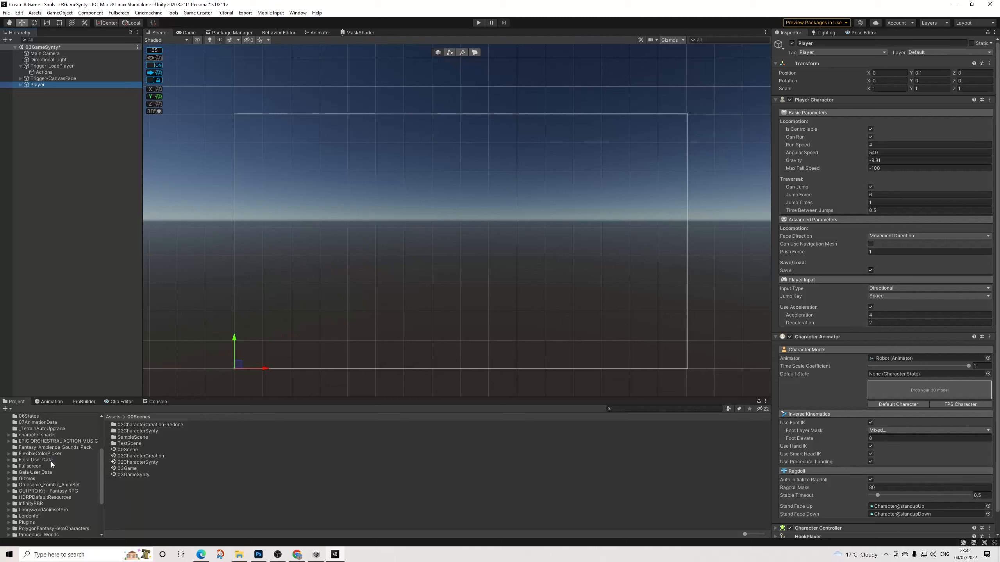
left_click(48, 528)
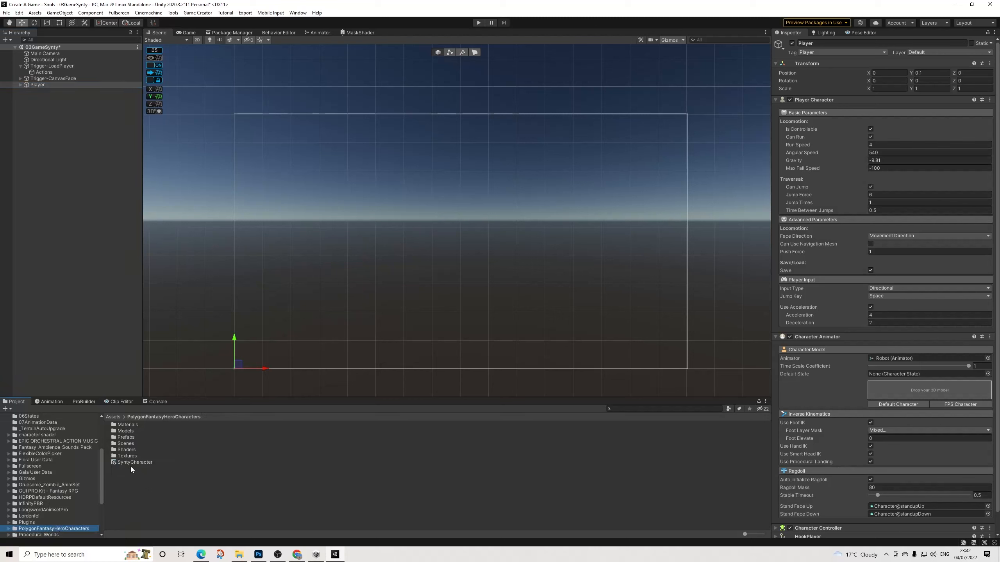
left_click(8, 529)
scroll(43, 514, "down", 5)
left_click(36, 477)
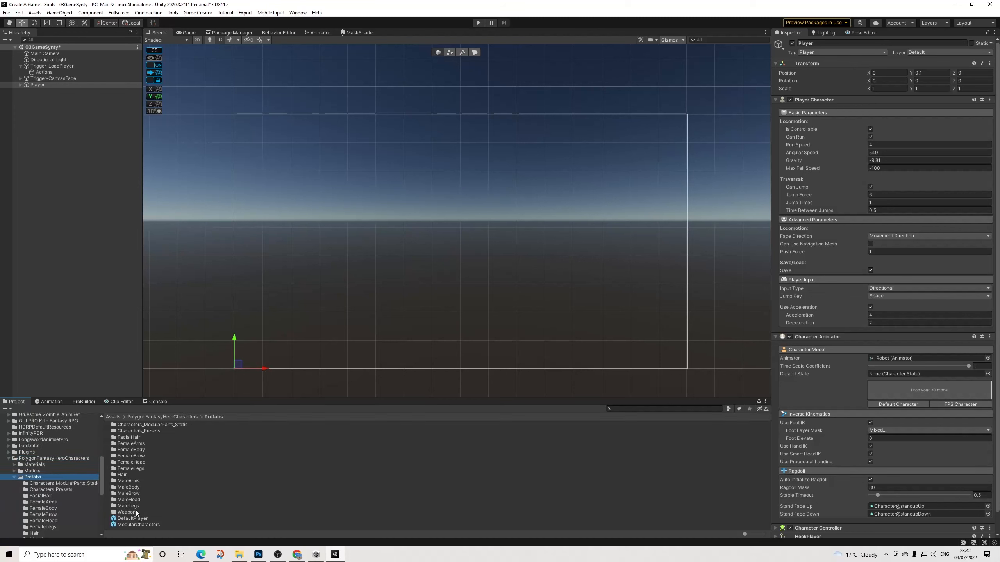
left_click_drag(133, 518, 911, 392)
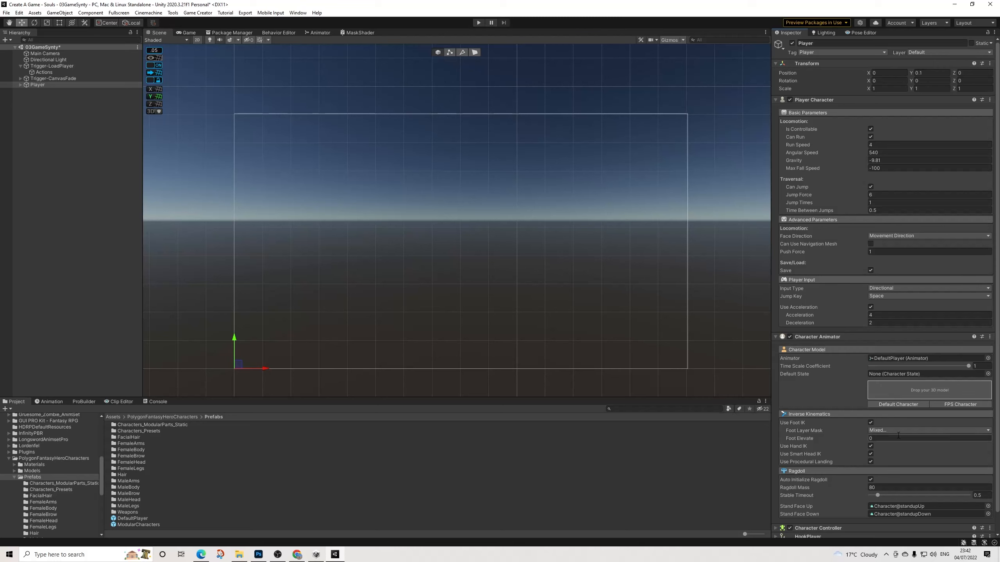
scroll(885, 446, "down", 2)
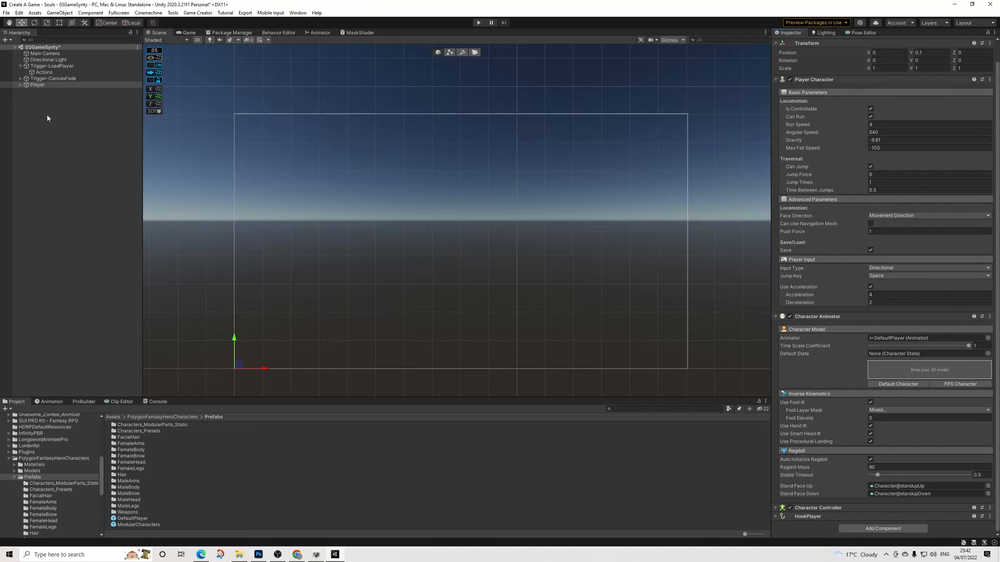
Step: Target the Player's DefaultPlayer child in the material transition of Actions and apply it to child objects
left_click(52, 71)
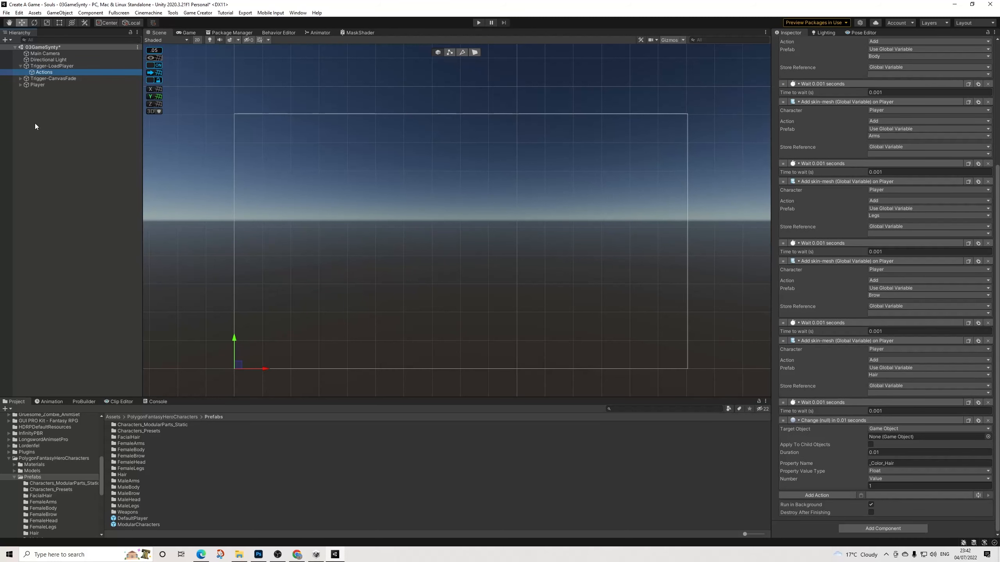
left_click(19, 85)
left_click_drag(30, 97, 901, 438)
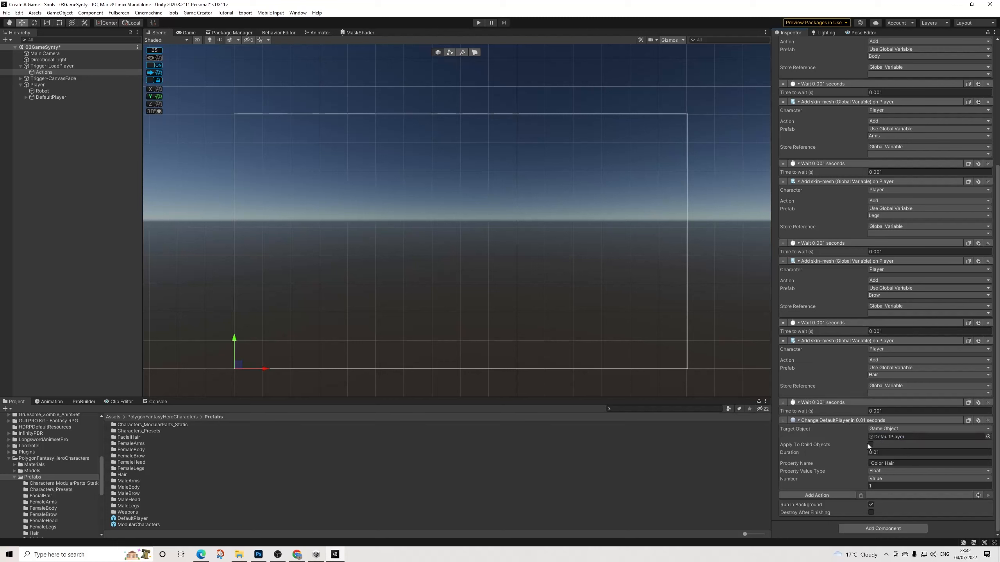
left_click(869, 445)
Step: Add a Call Conditions action and place it directly before the material transition
left_click(835, 494)
type("call")
key("Return")
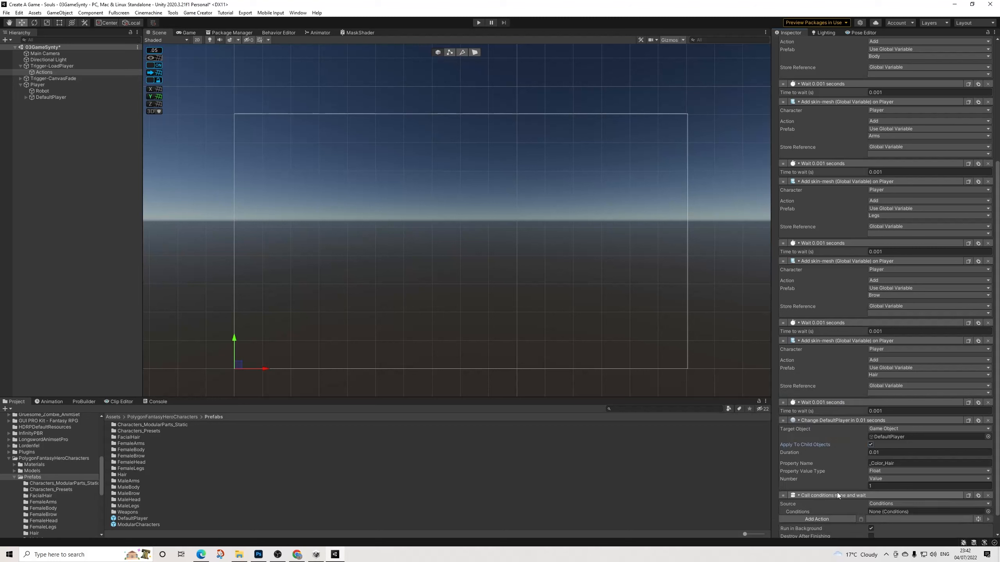
left_click_drag(783, 496, 784, 414)
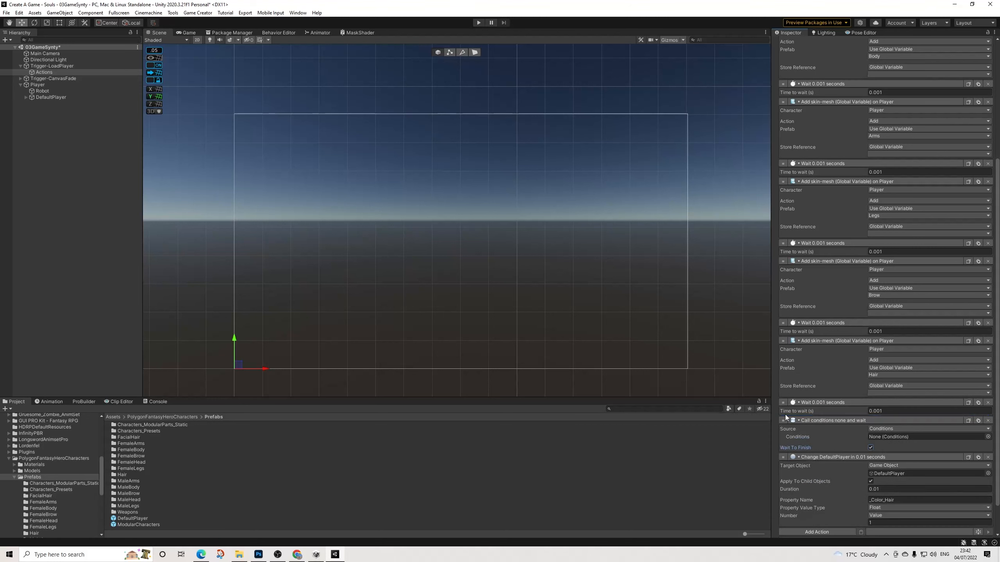
Step: Create a Game Creator Conditions object as a child of Trigger-LoadPlayer
right_click(45, 73)
right_click(52, 66)
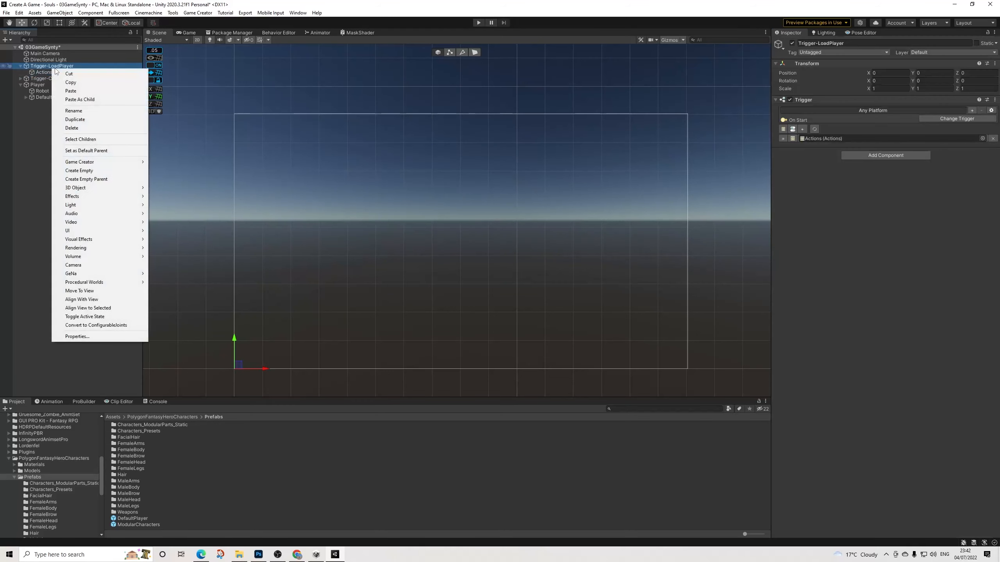
mouse_move(116, 164)
left_click(171, 204)
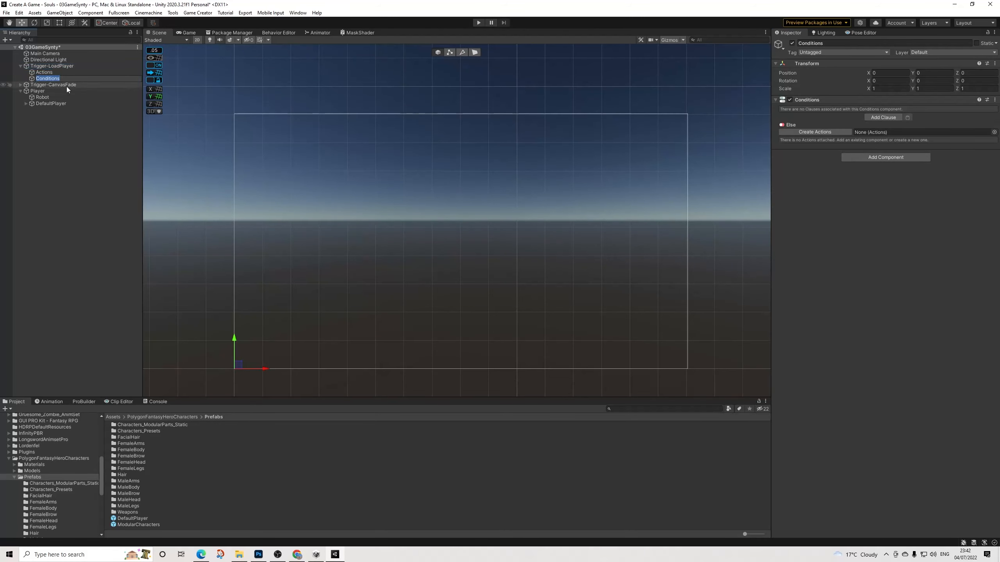
Step: In Actions, assign the Conditions object to the Call Conditions action, and cut the DefaultPlayer material transition out of the action list
left_click(49, 72)
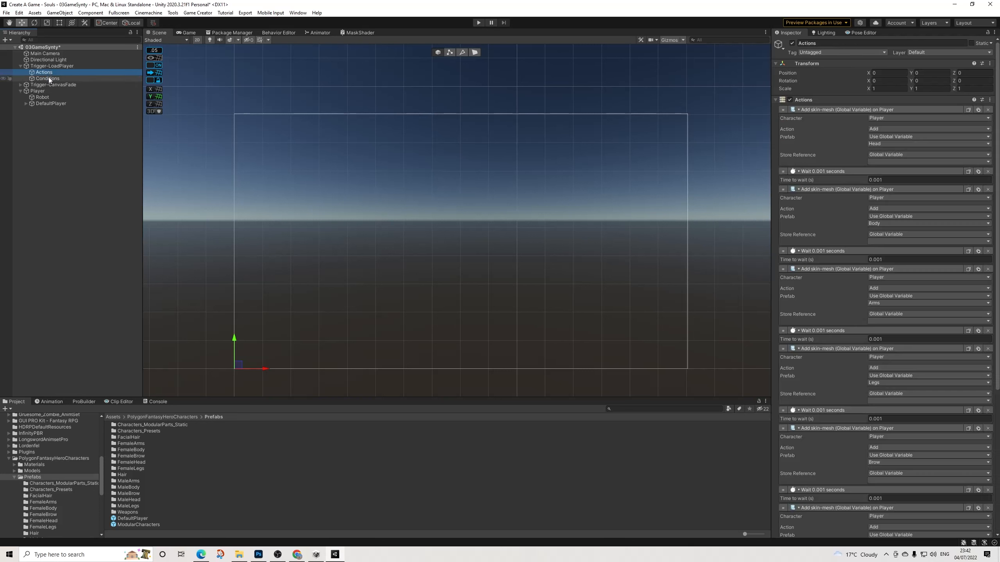
left_click_drag(852, 518, 887, 436)
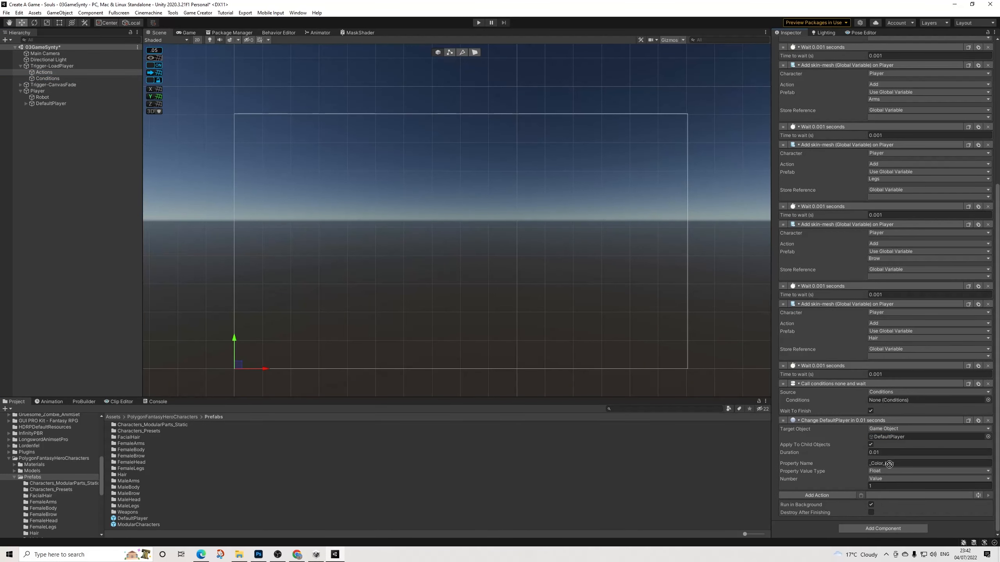
left_click_drag(894, 402, 894, 402)
left_click(987, 420)
Step: Add a clause to Conditions, create its Then actions and paste the DefaultPlayer material transition into them
left_click(60, 79)
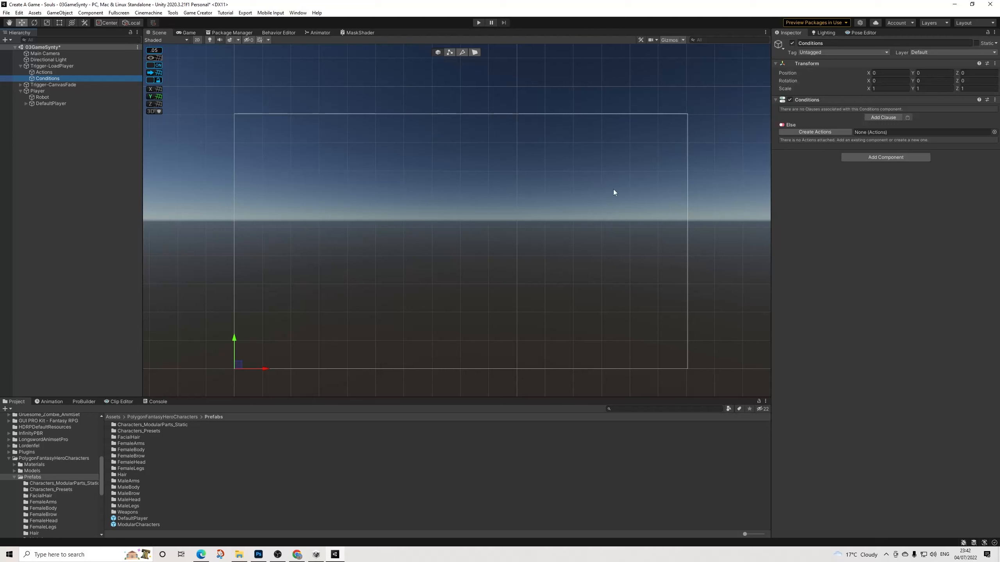
left_click(880, 118)
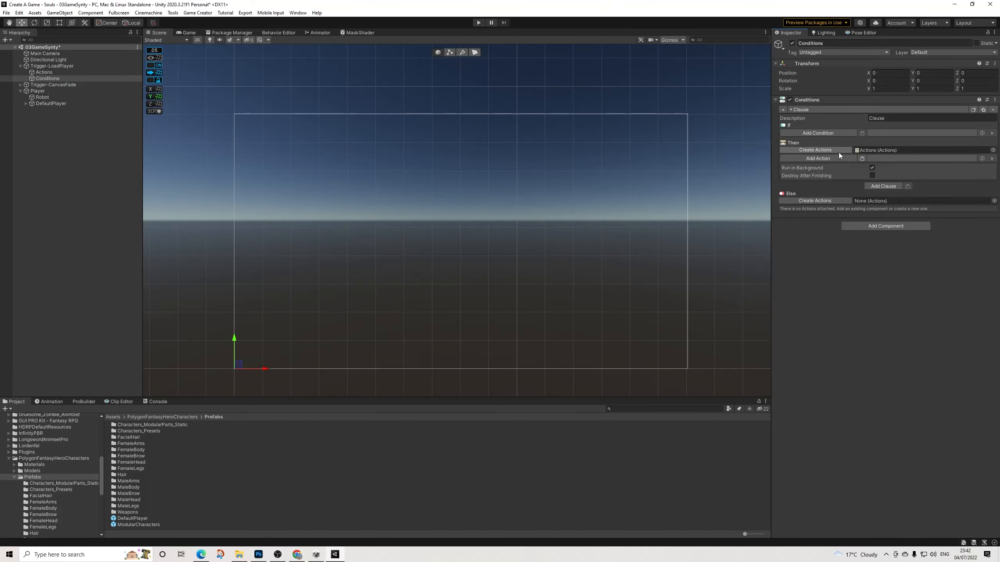
left_click(861, 159)
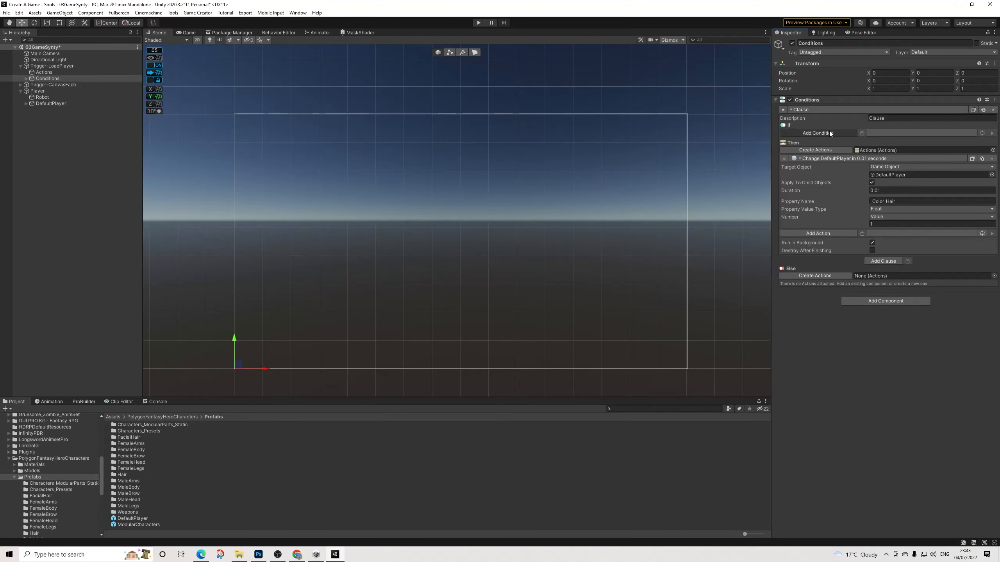
Step: Add a variable condition to the clause that compares the global variable HairColor as equal to 0
left_click(831, 134)
type("hair")
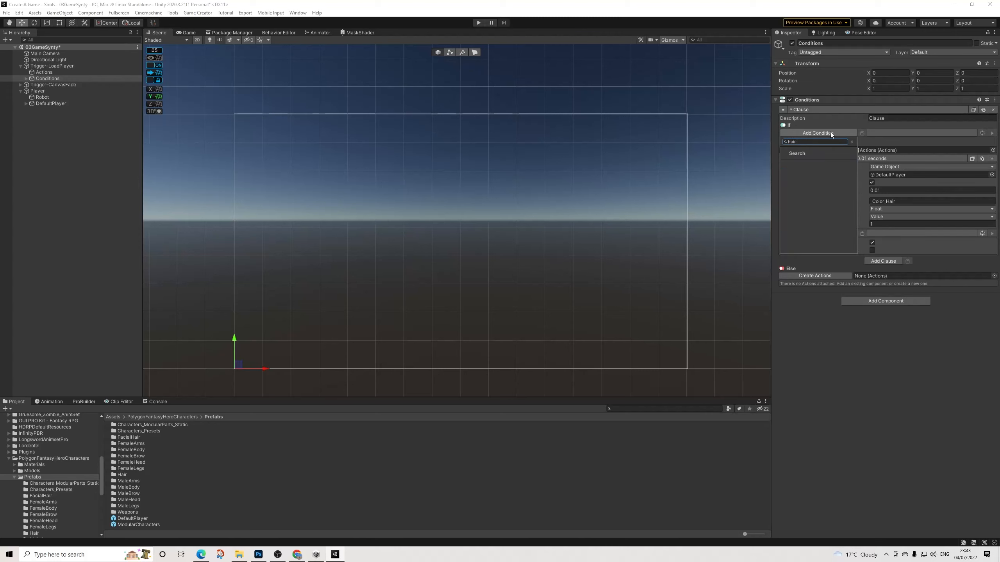
key("BackSpace")
key("BackSpace")
key("BackSpace")
key("BackSpace")
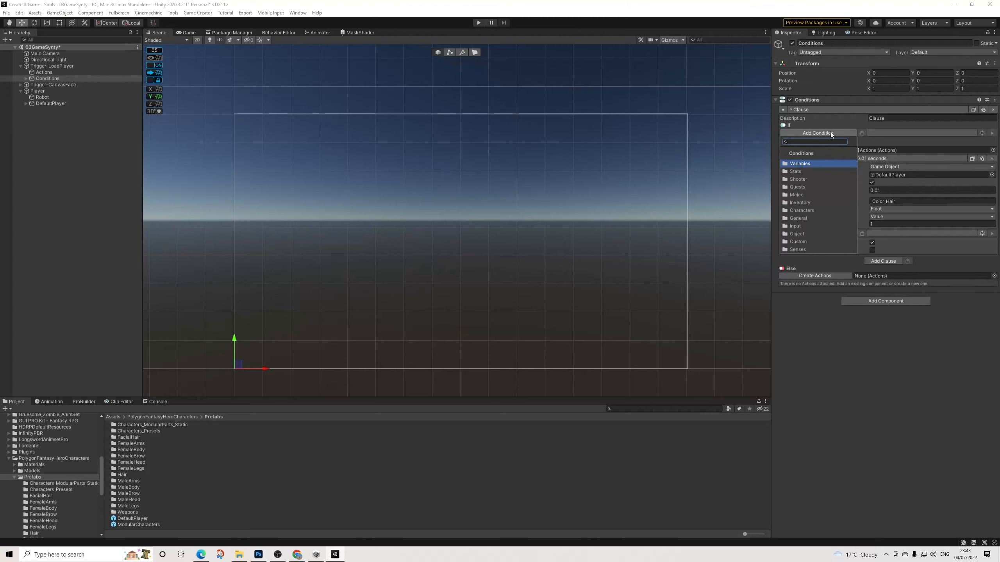
key("Return")
key("Return")
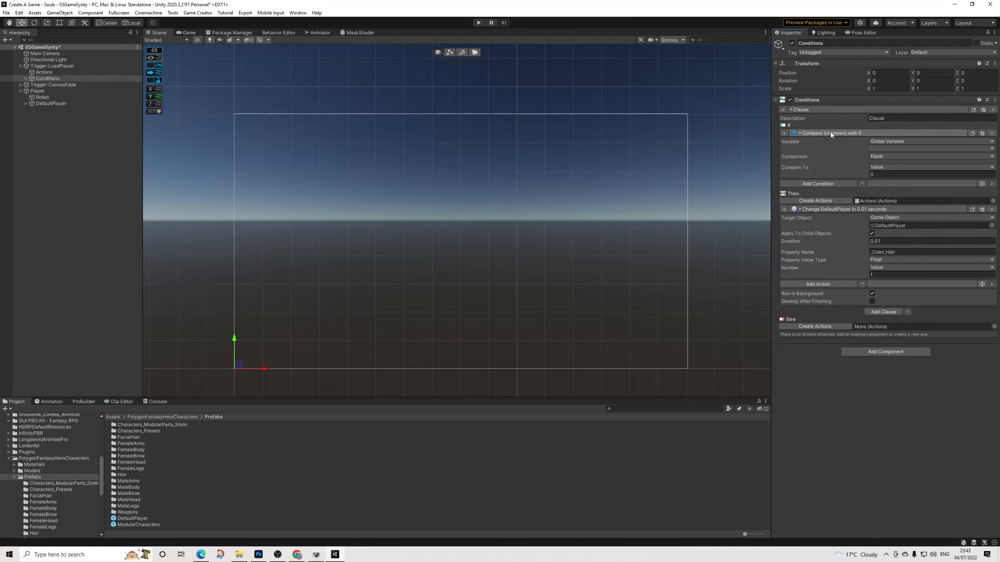
left_click(877, 147)
scroll(905, 237, "down", 2)
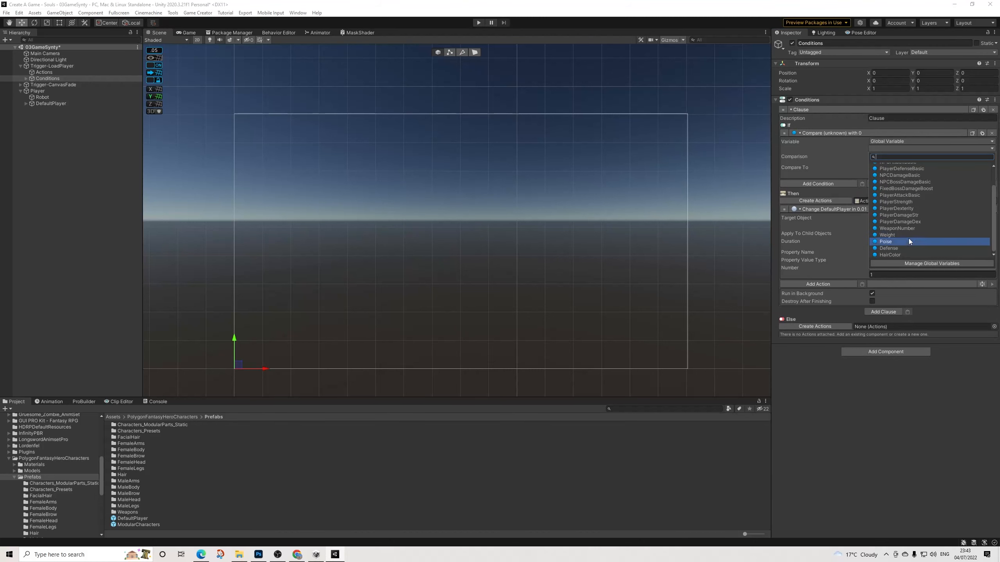
left_click(892, 255)
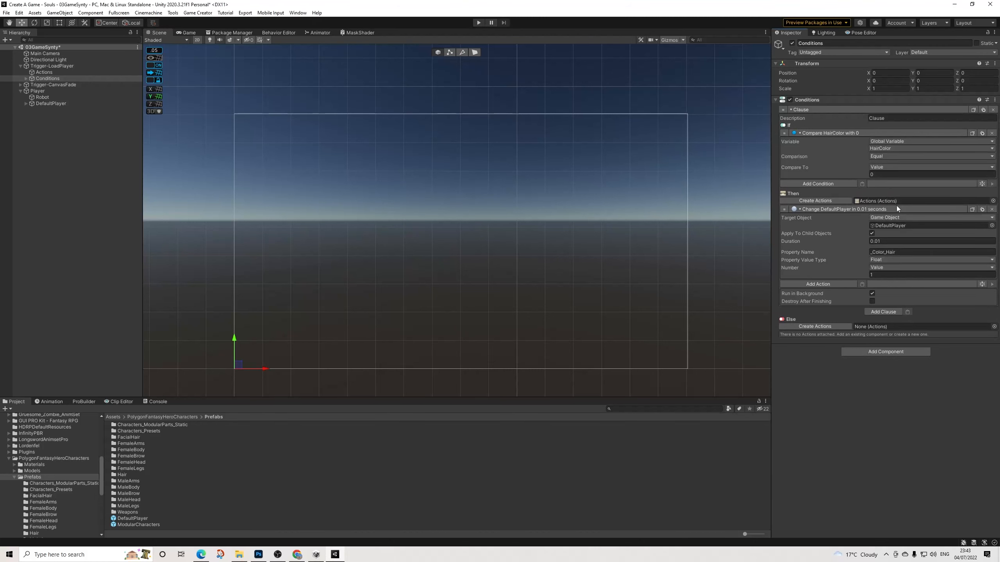
Step: Change the _Color_Hair transition's value type to Color and set its color to RGB 45, 45, 43
left_click(878, 261)
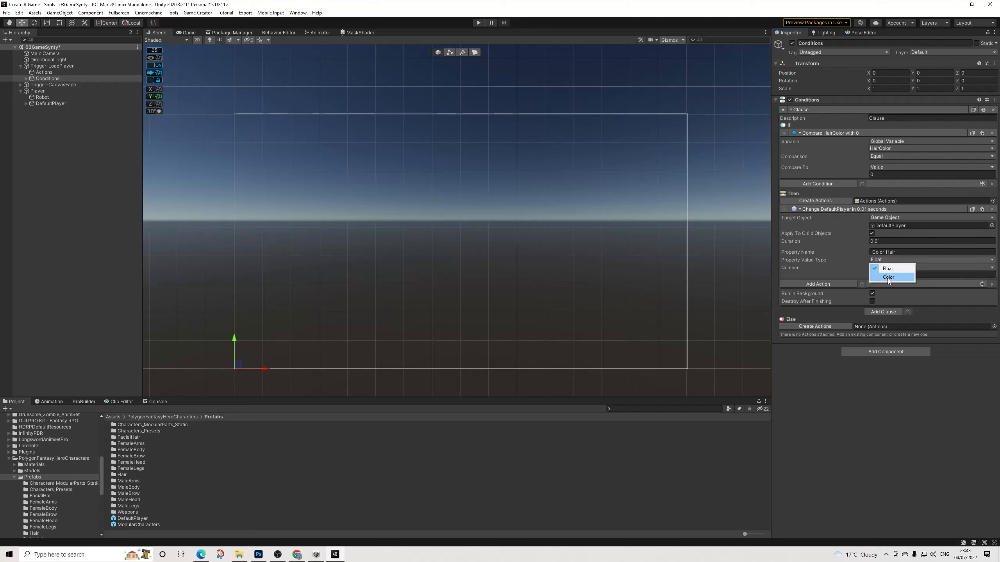
left_click(884, 274)
left_click(884, 274)
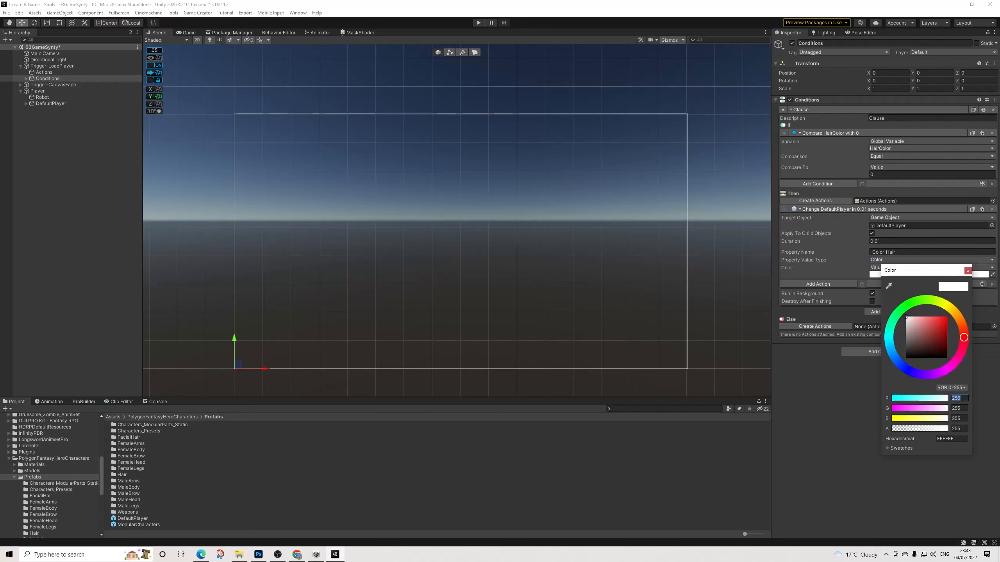
type("45")
key("Tab")
type("4")
key("Tab")
type("5")
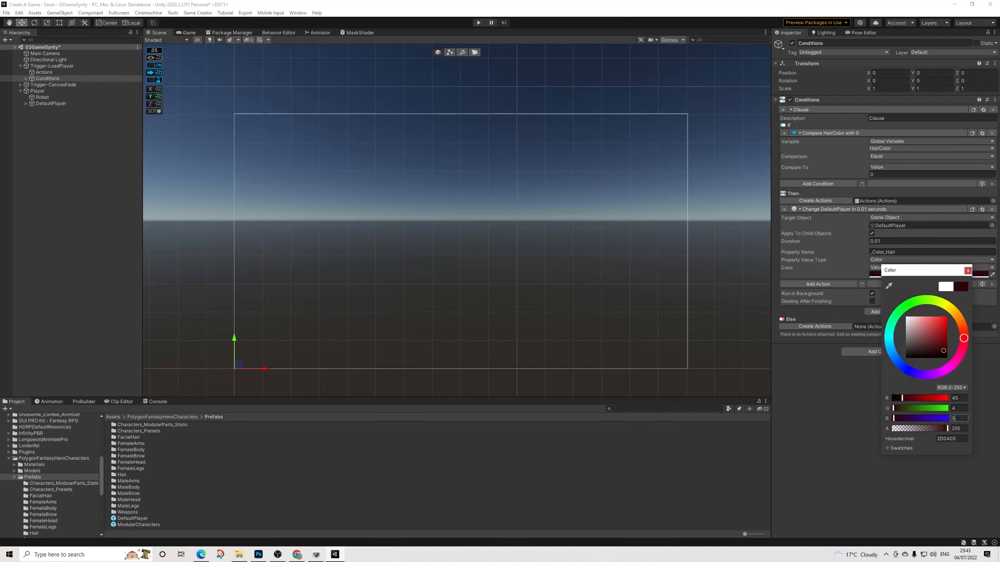
left_click(961, 408)
type("5")
key("Tab")
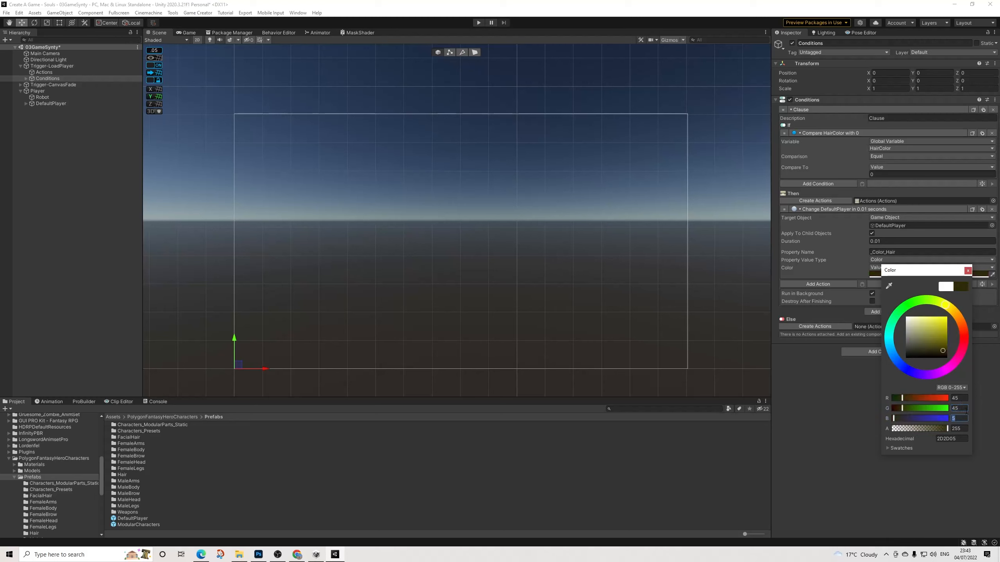
left_click(967, 271)
Step: Add a second clause, paste the HairColor condition into it and set its comparison value to 1
left_click(878, 312)
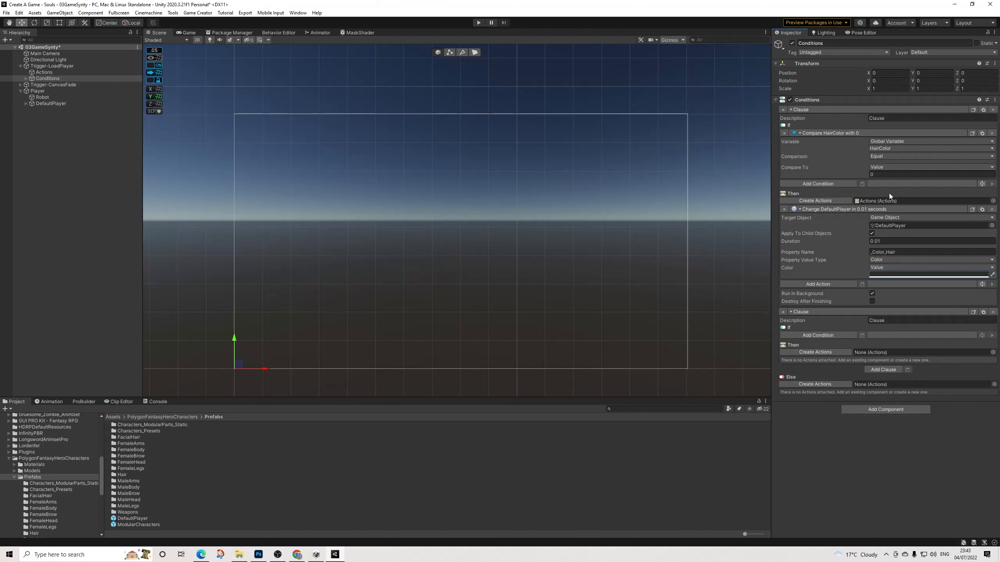
left_click(862, 335)
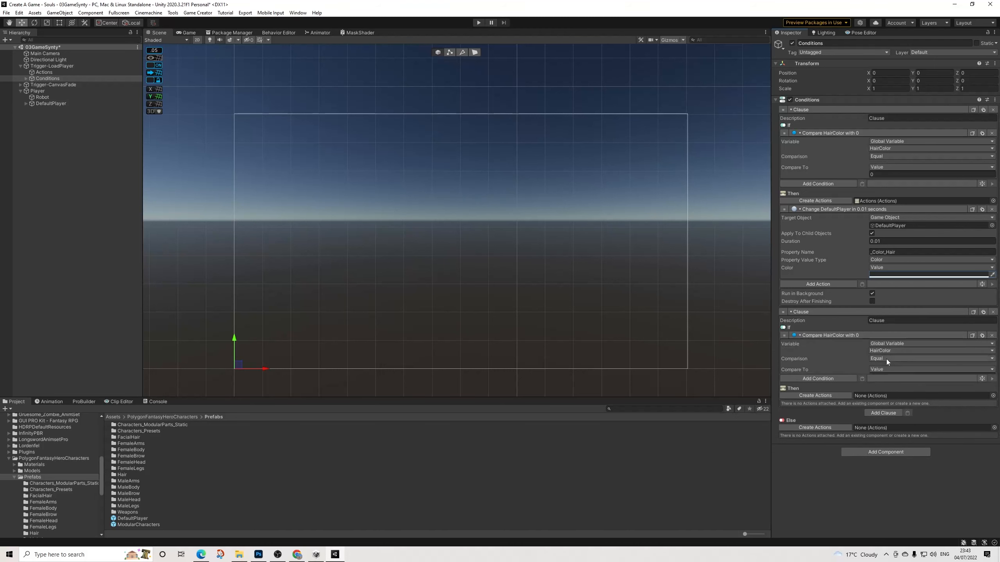
left_click(917, 379)
type("1")
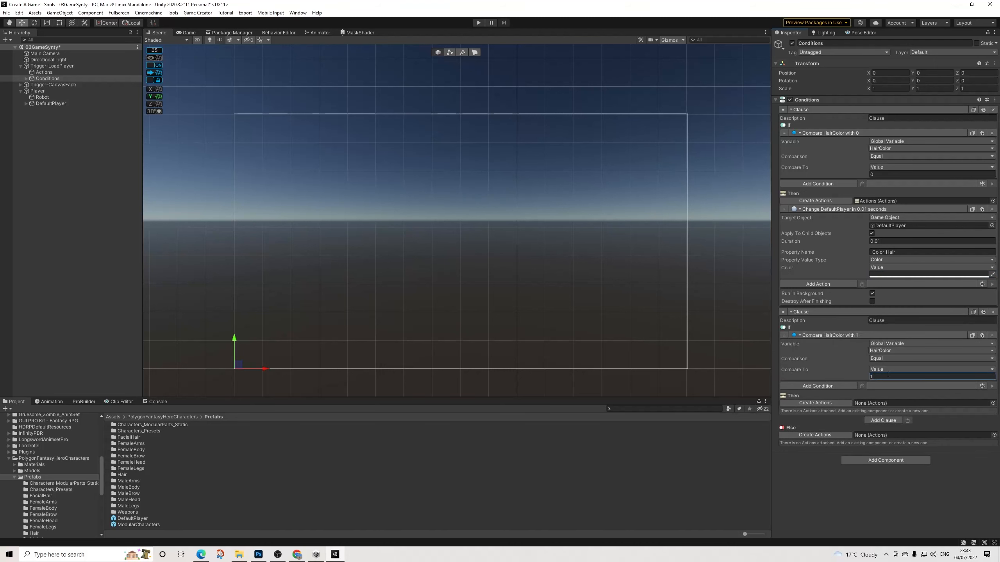
Step: Create the second clause's Then actions and paste a copy of the first clause's _Color_Hair transition into them
left_click(838, 404)
left_click(972, 210)
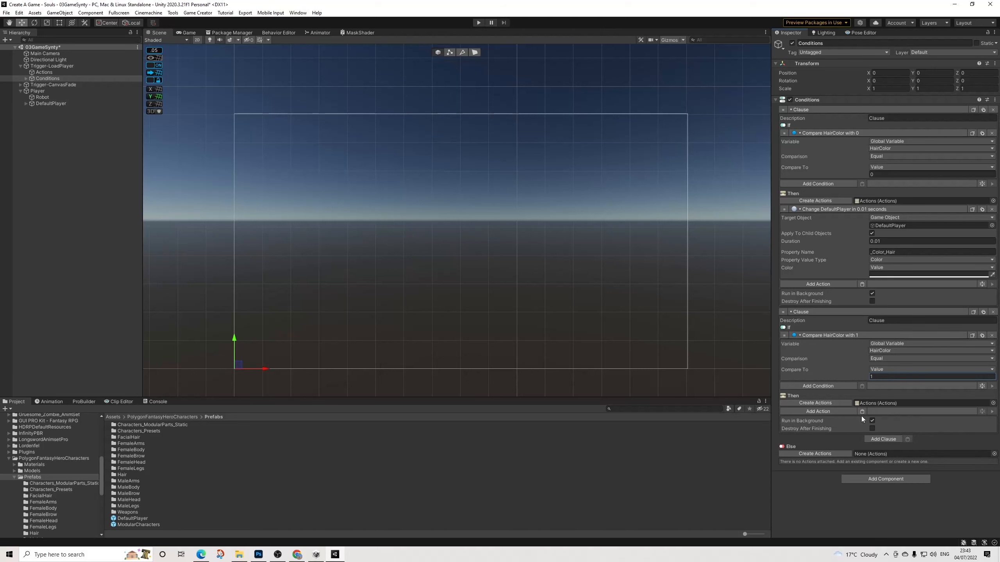
left_click(861, 413)
Step: Set the second clause's hair color to bright red and save the scene
left_click(883, 478)
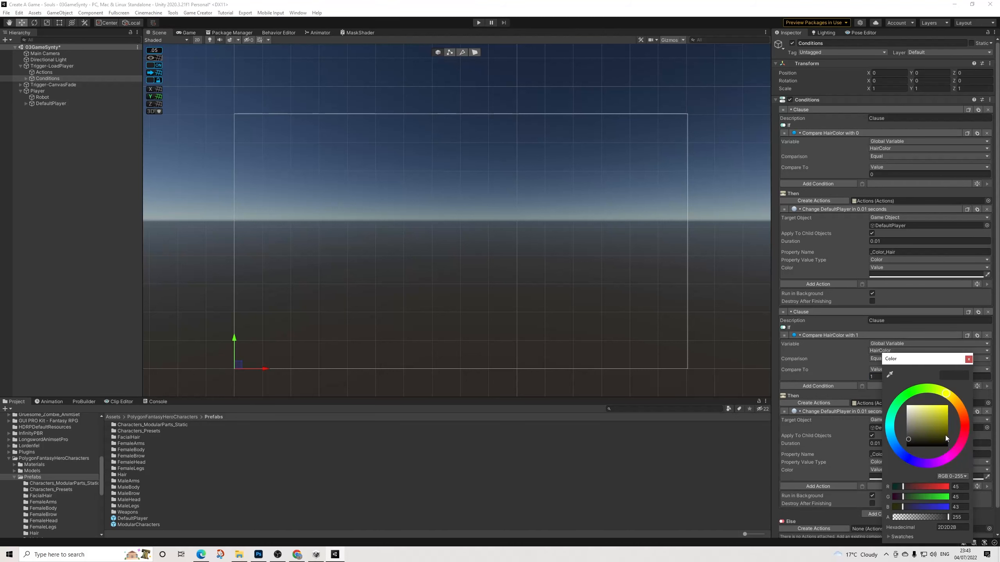
left_click(963, 415)
left_click_drag(932, 422, 965, 425)
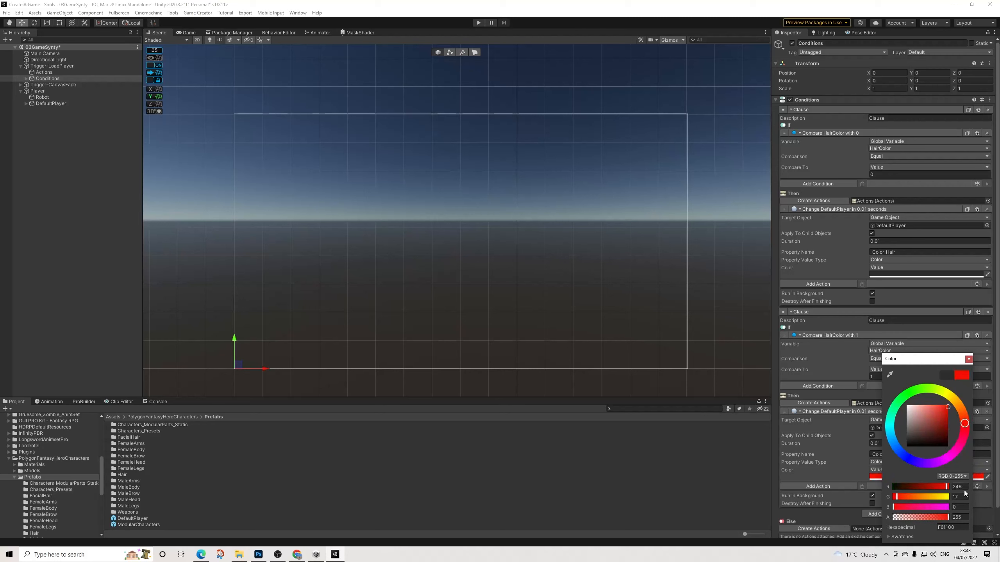
type("255")
left_click(968, 360)
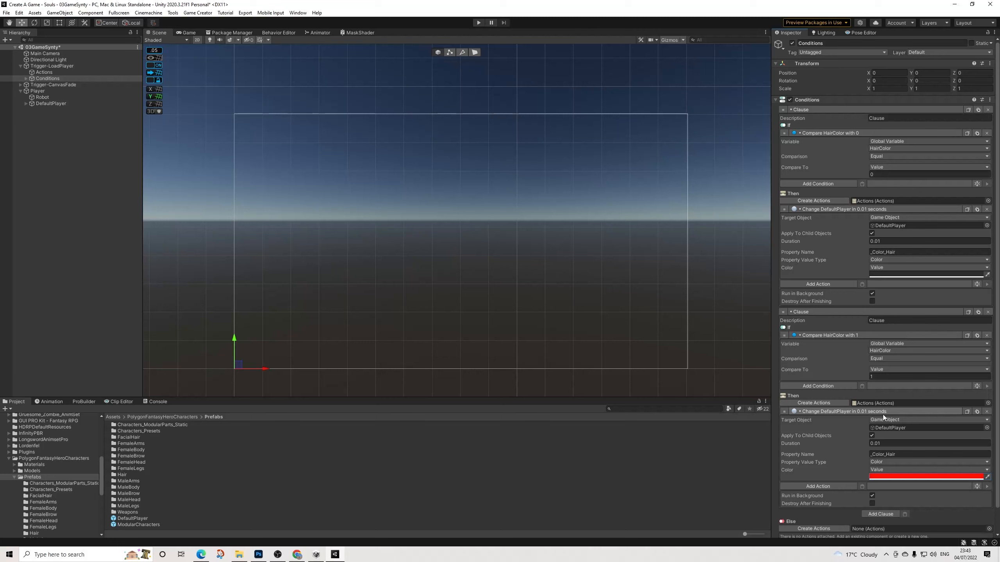
left_click(6, 12)
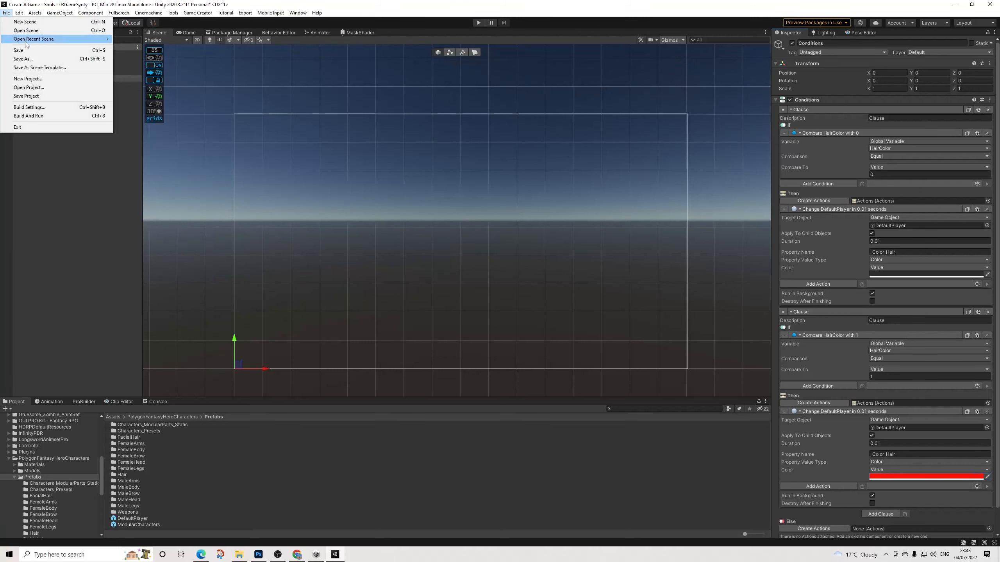
left_click(24, 39)
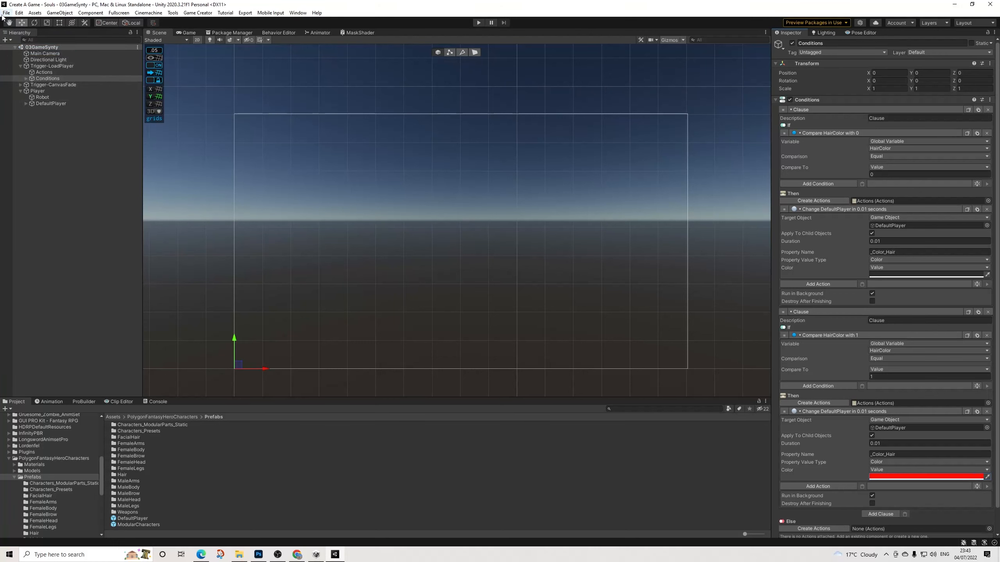
Step: Add the open 03GameSynty scene to the scenes in build and remove the deleted scene entry
left_click(5, 13)
left_click(28, 108)
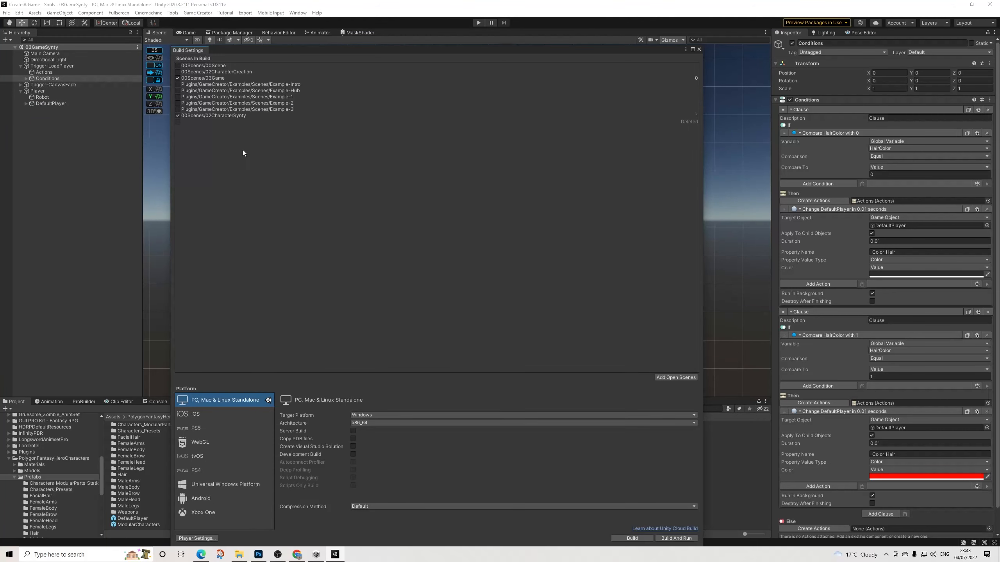
left_click(667, 378)
left_click(229, 122)
key("Delete")
left_click(699, 49)
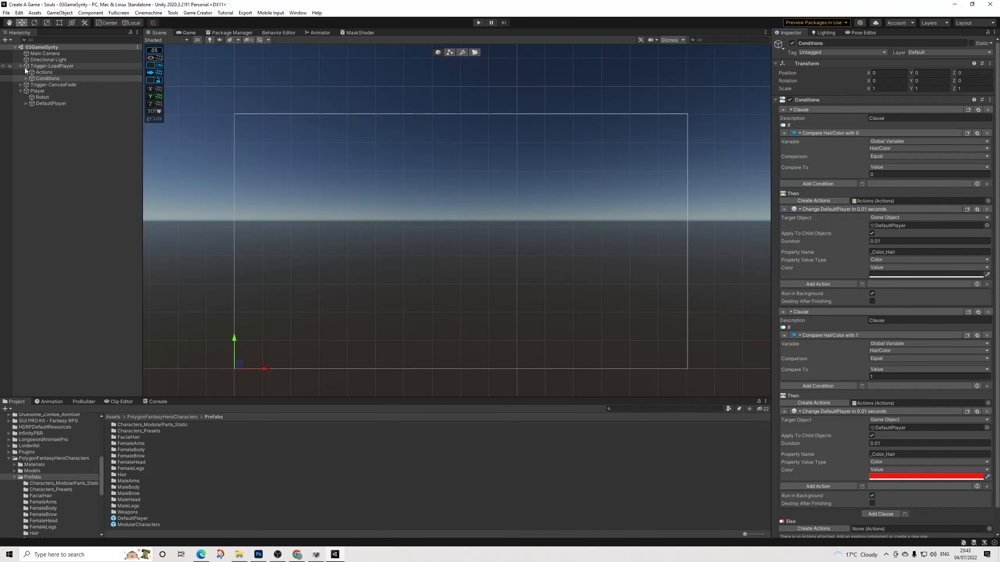
Step: Create a Game Creator Camera Motor at the scene root and place it directly below Directional Light in the hierarchy
left_click(20, 65)
right_click(47, 108)
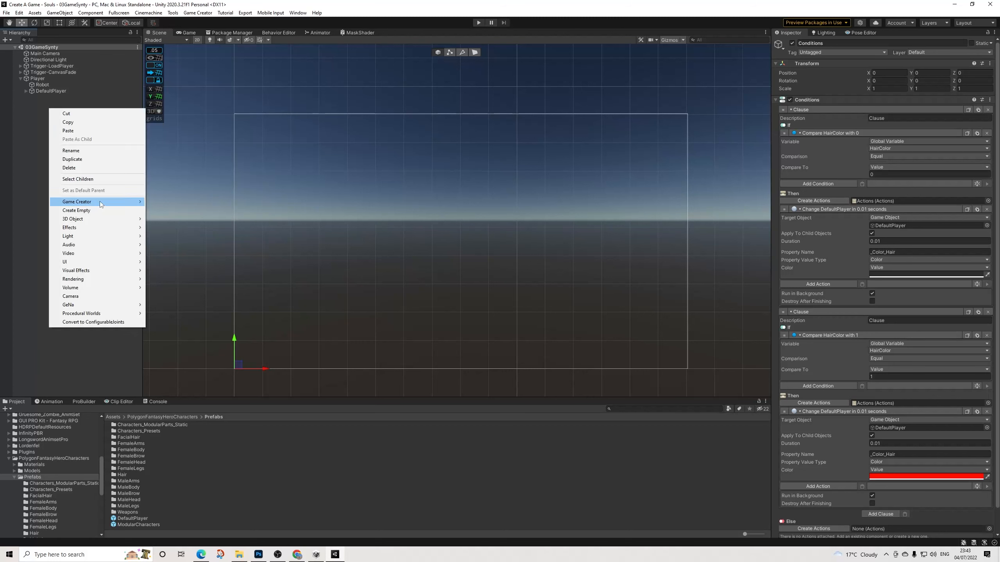
mouse_move(101, 204)
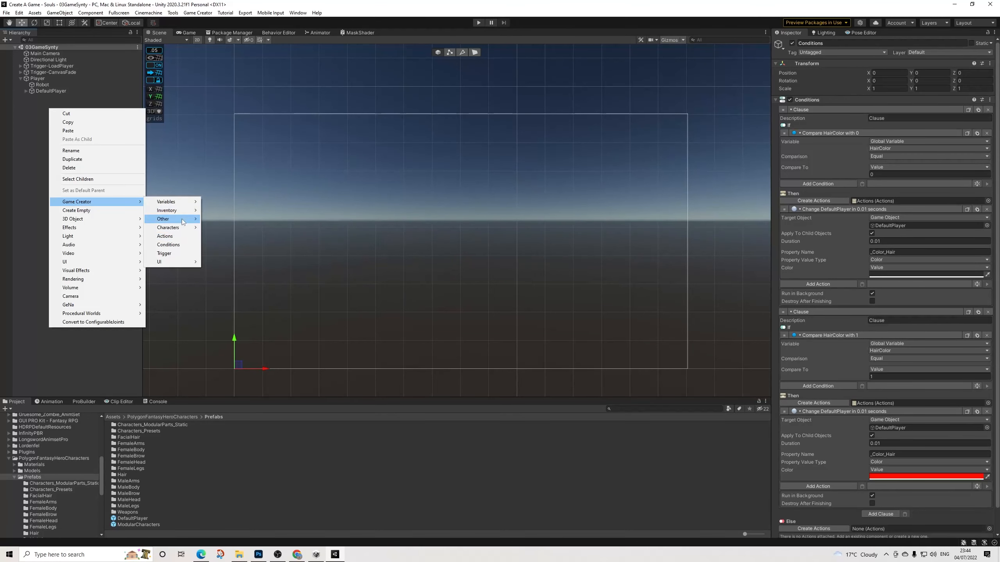
mouse_move(183, 222)
left_click(230, 246)
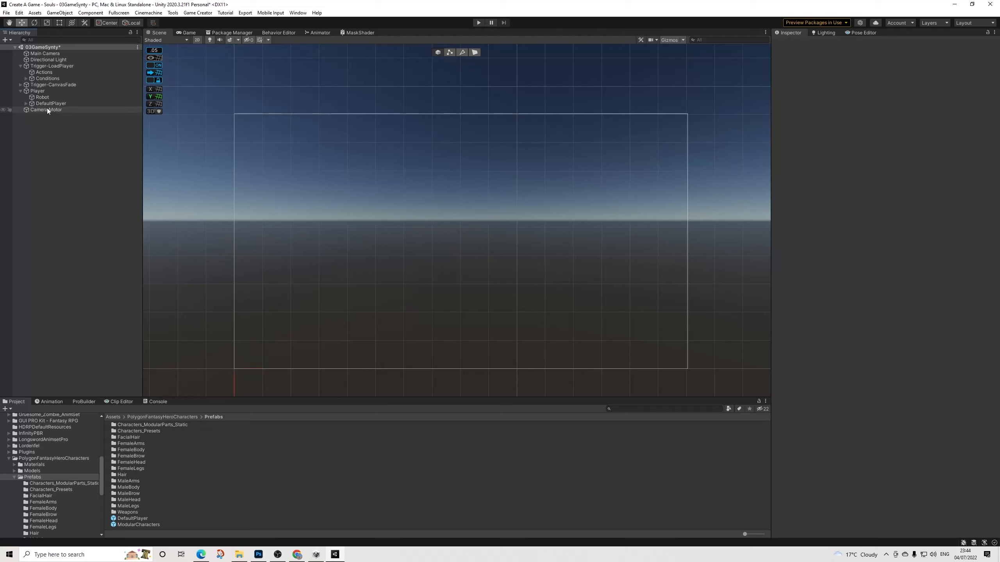
left_click_drag(44, 109, 37, 63)
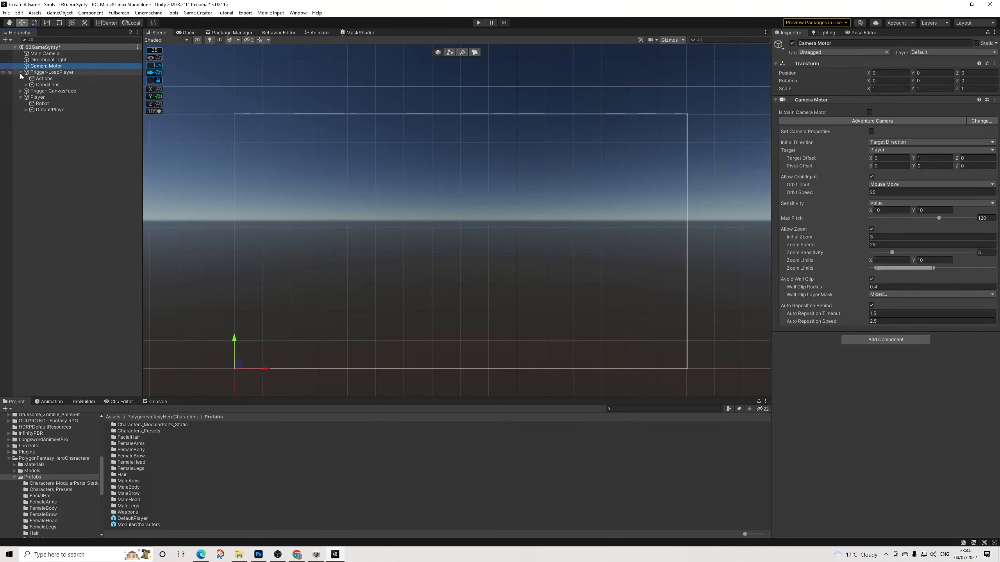
Step: Add a 3D Plane to the scene root and set its position to 0, 0, 0
left_click(20, 72)
left_click(20, 84)
right_click(47, 148)
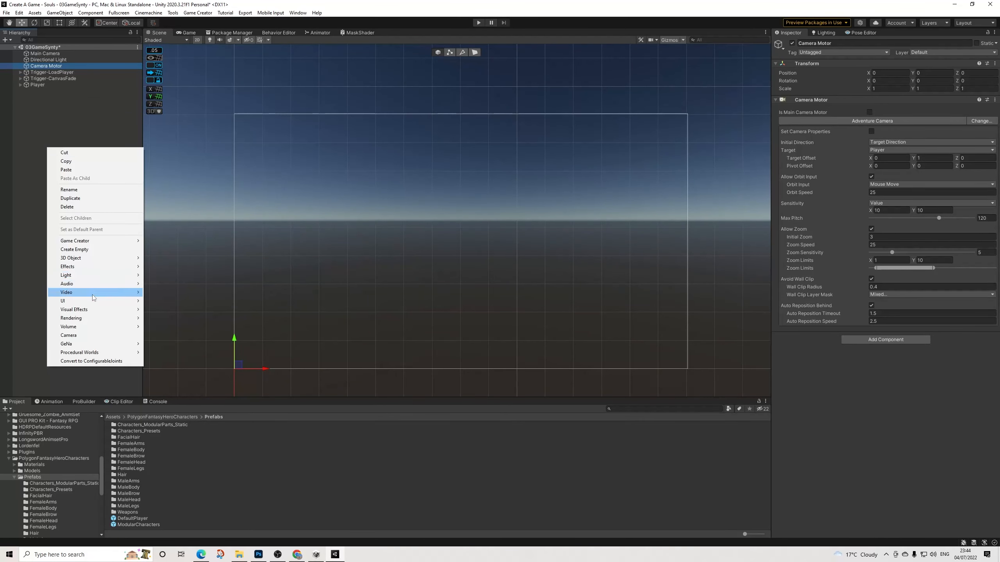
mouse_move(114, 260)
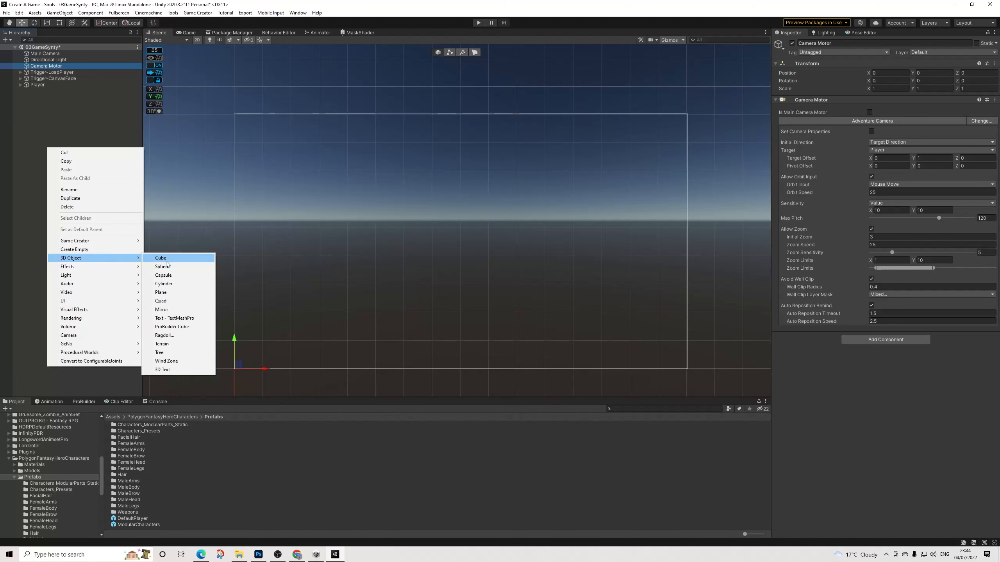
left_click(161, 292)
left_click(889, 73)
type("0")
key("Tab")
type("0")
key("Tab")
type("0")
Step: Scale the Plane to 100 in X and Z and place it directly above Player in the hierarchy
key("Tab")
key("Tab")
key("Tab")
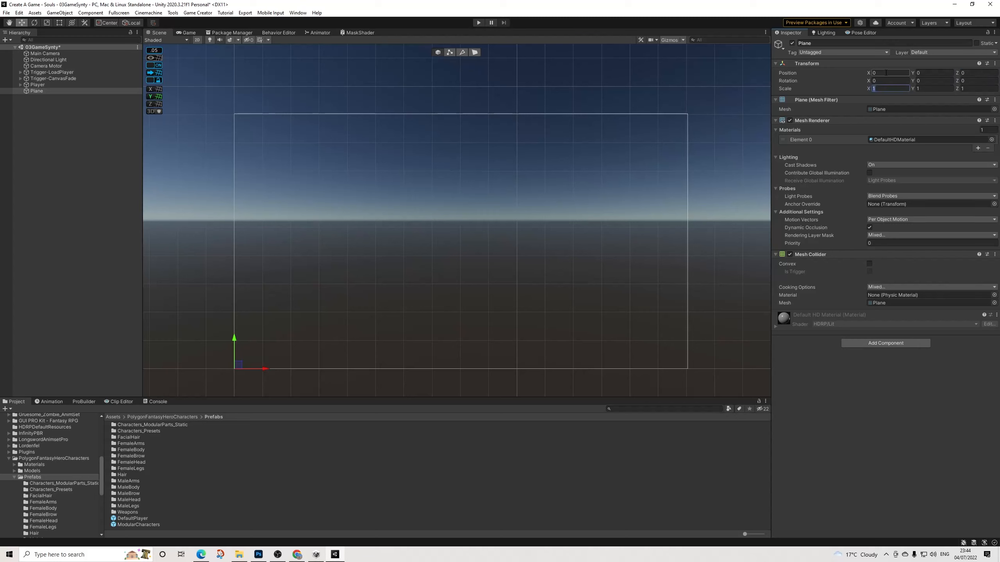
type("100")
key("Tab")
key("Tab")
left_click_drag(41, 90, 39, 83)
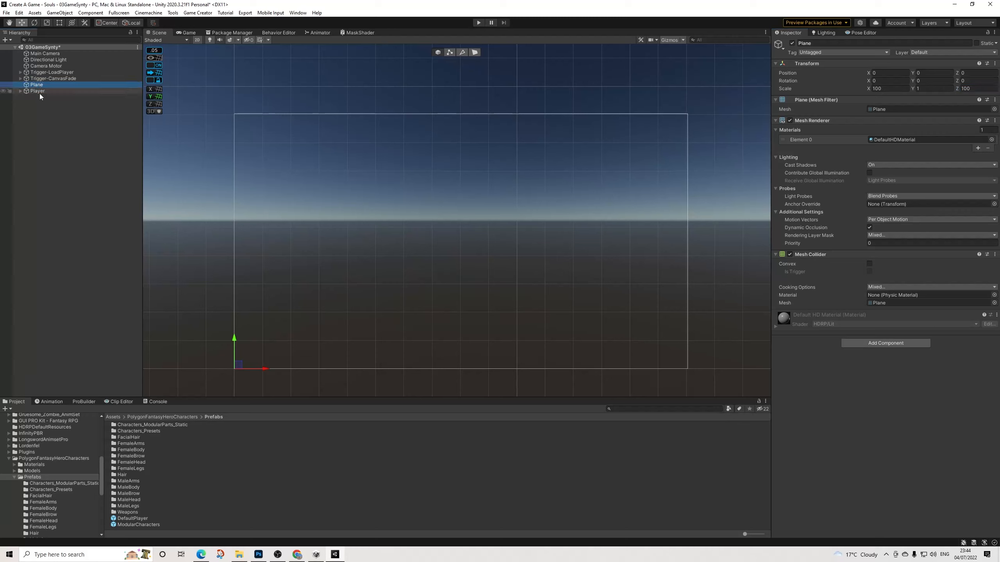
Step: Save the 03GameSynty scene with its camera motor and plane
left_click(38, 109)
left_click(7, 13)
left_click(18, 52)
left_click(47, 78)
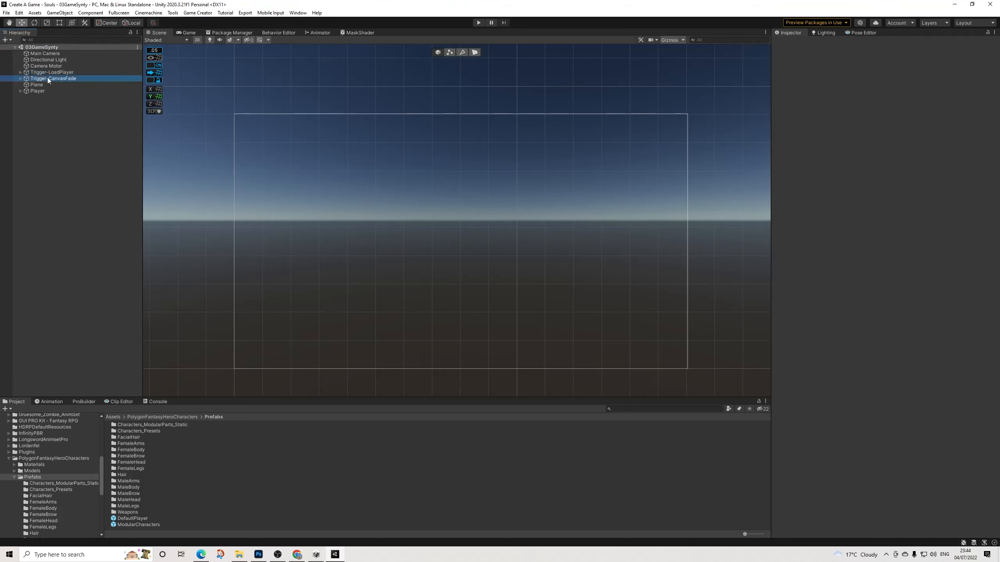
left_click(54, 73)
left_click(58, 79)
left_click(76, 125)
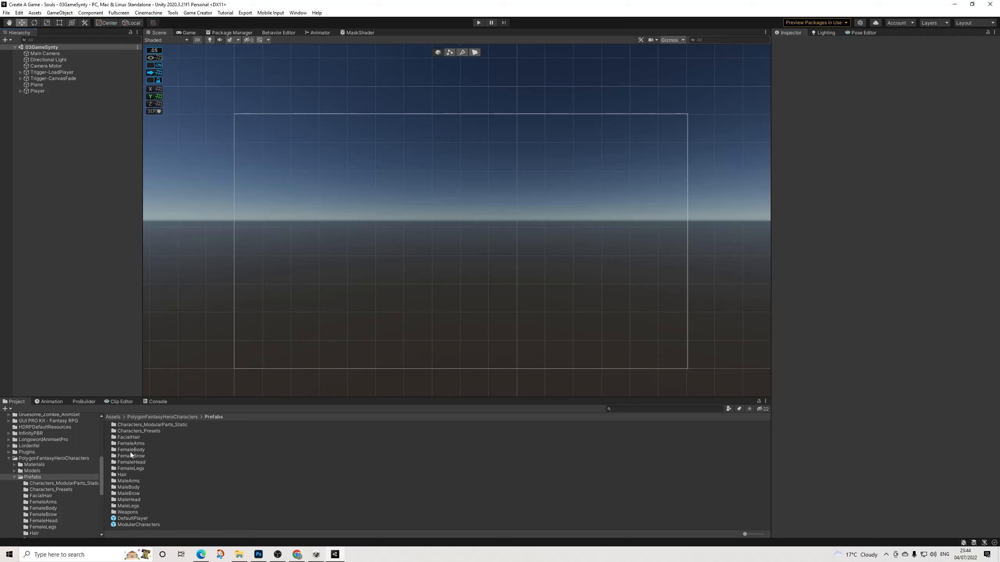
Step: Open the 02CharacterSynty scene from the 00Scenes folder and start play mode
scroll(40, 460, "up", 8)
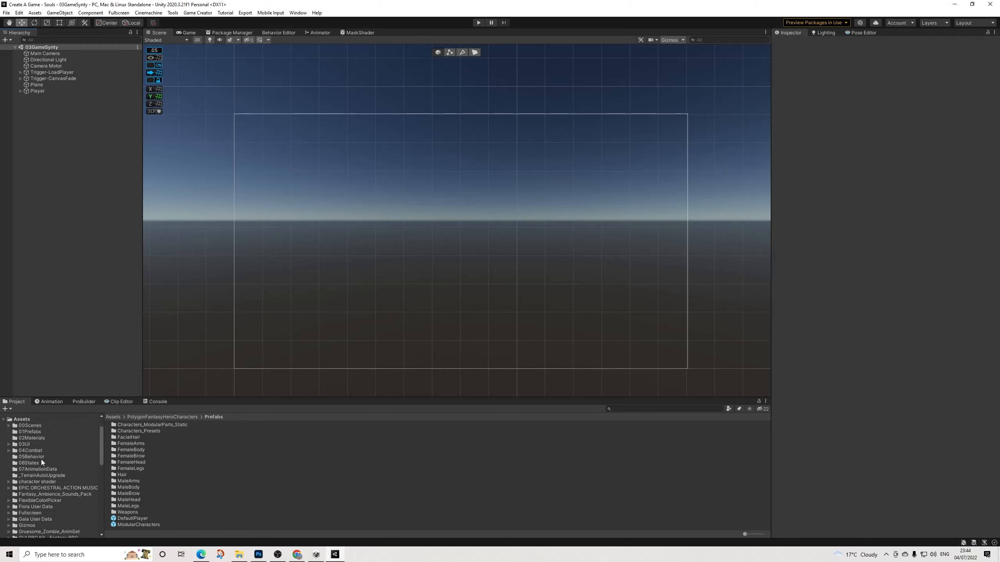
left_click(30, 450)
double_click(141, 462)
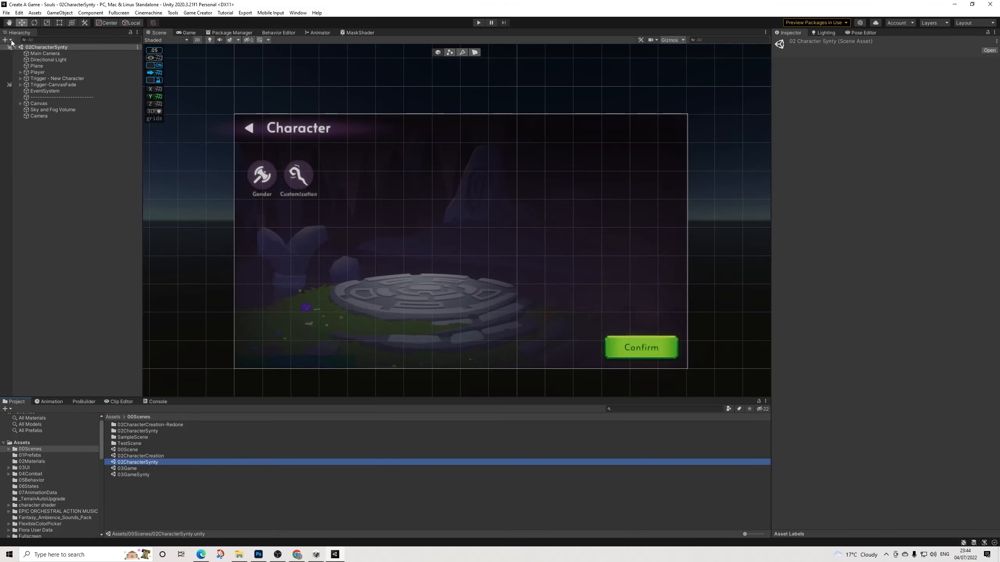
left_click(477, 23)
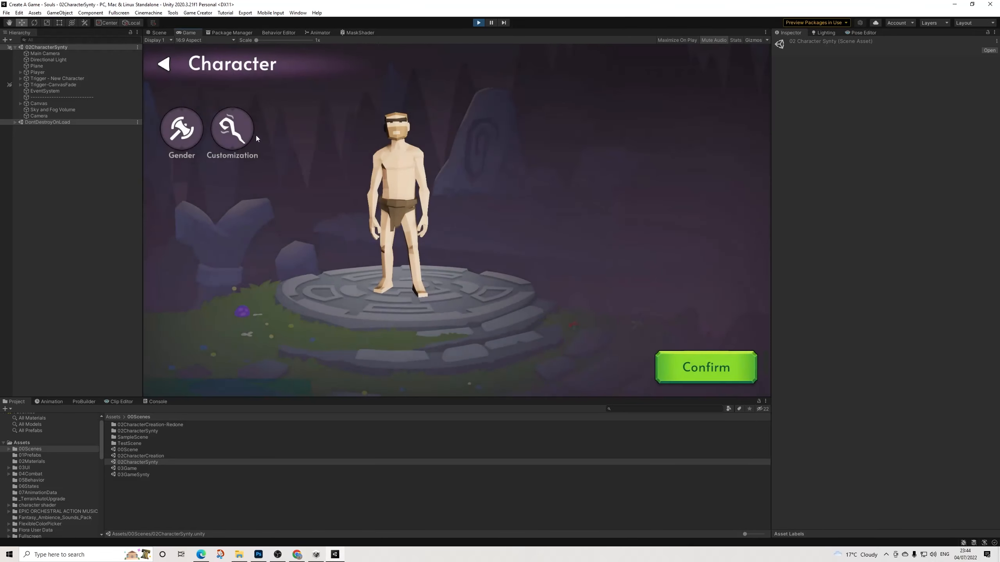
Step: Test the gender selection by switching the character to Female, viewing its customization page, and returning it to Male
left_click(183, 131)
left_click(606, 174)
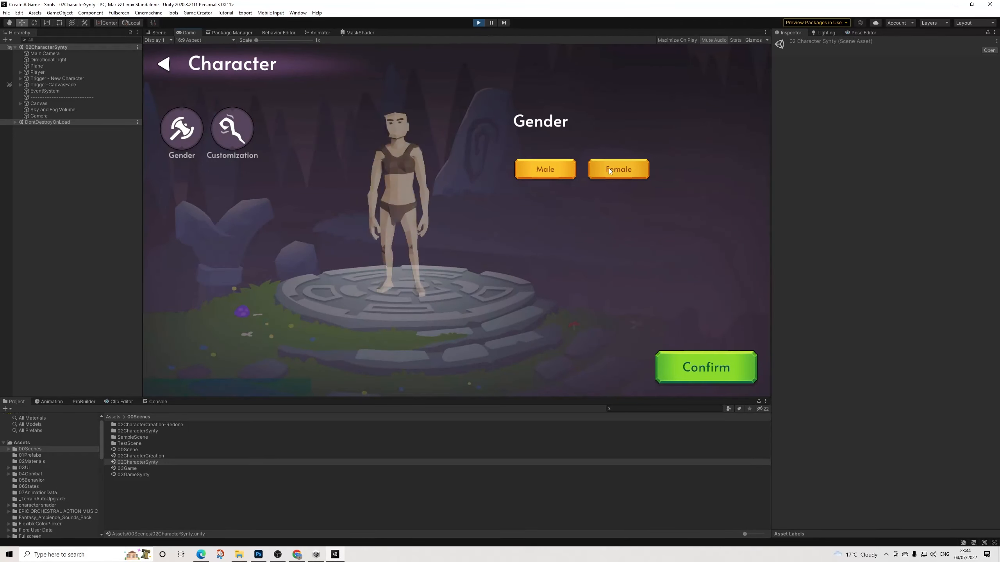
left_click(231, 134)
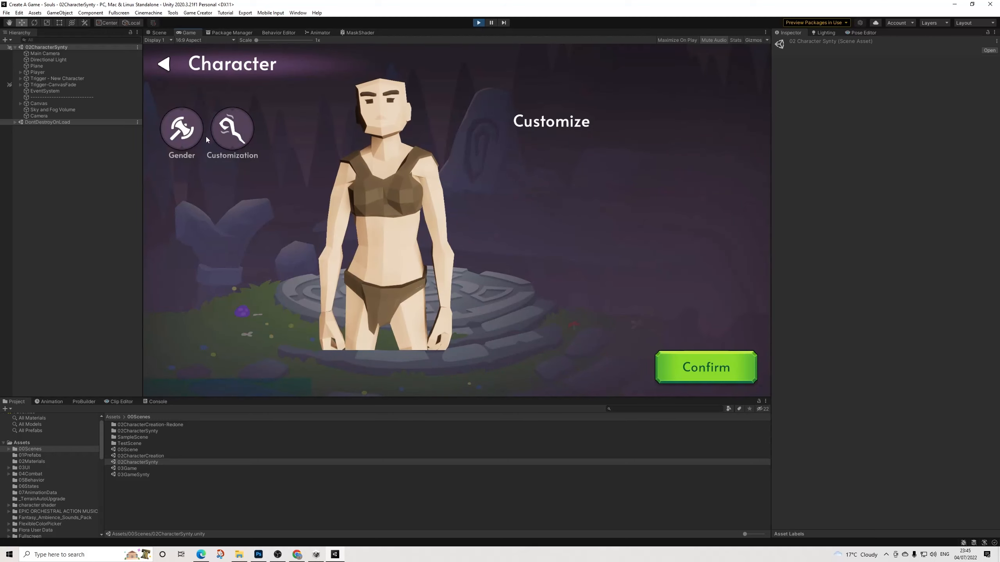
left_click(182, 130)
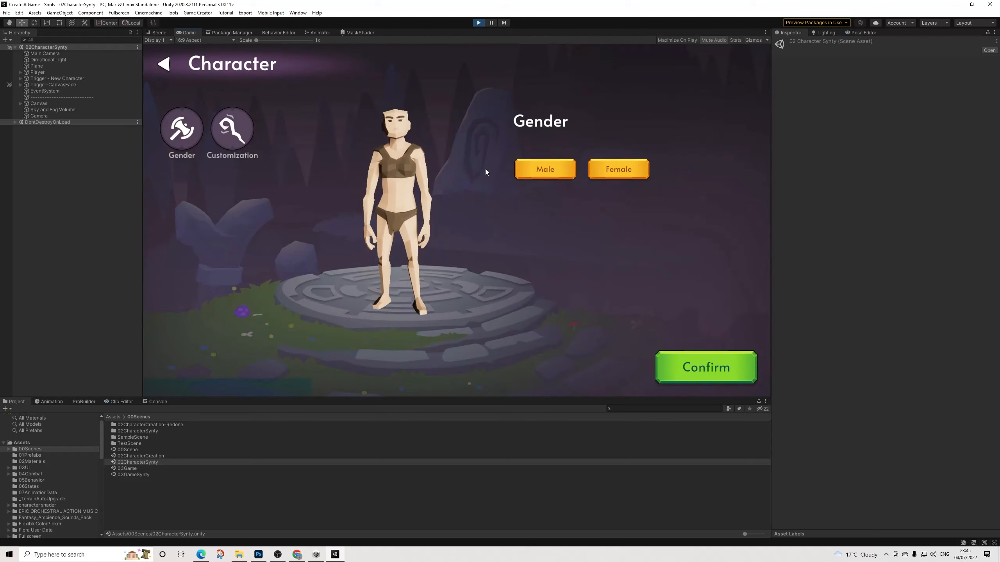
left_click(532, 173)
Step: Customize the male character with head 2, hair 2 and the red hair color, and confirm it
left_click(220, 136)
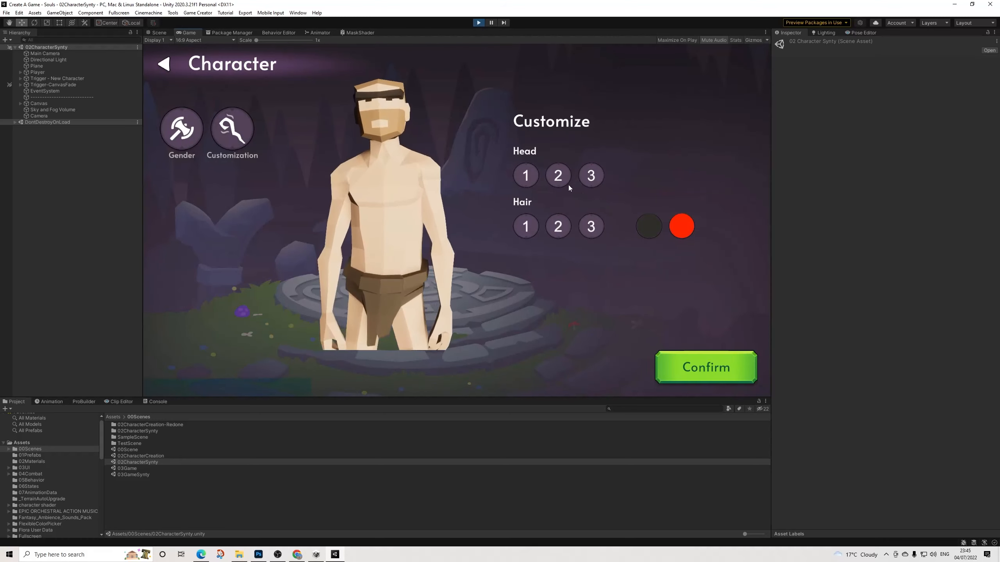
left_click(567, 178)
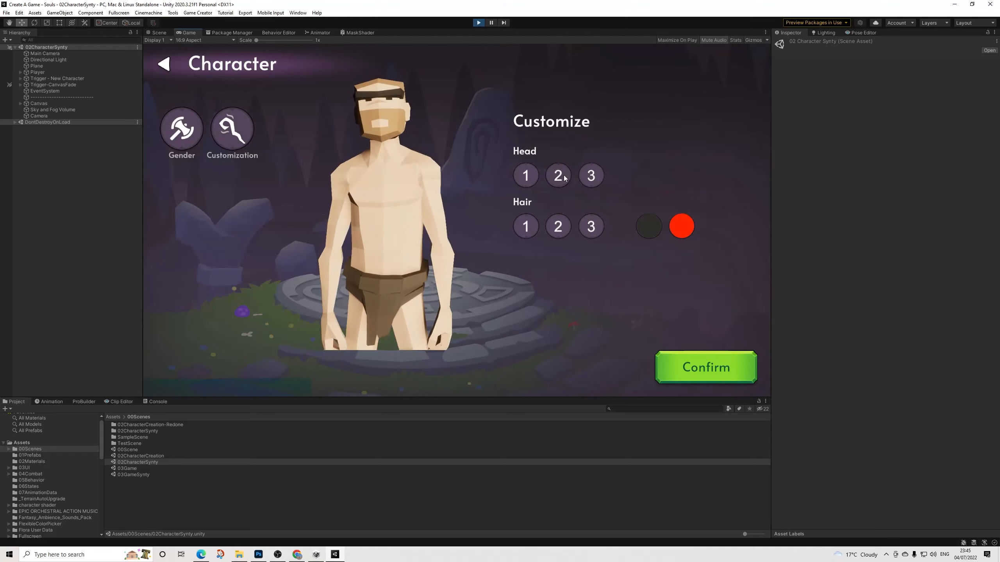
left_click(565, 227)
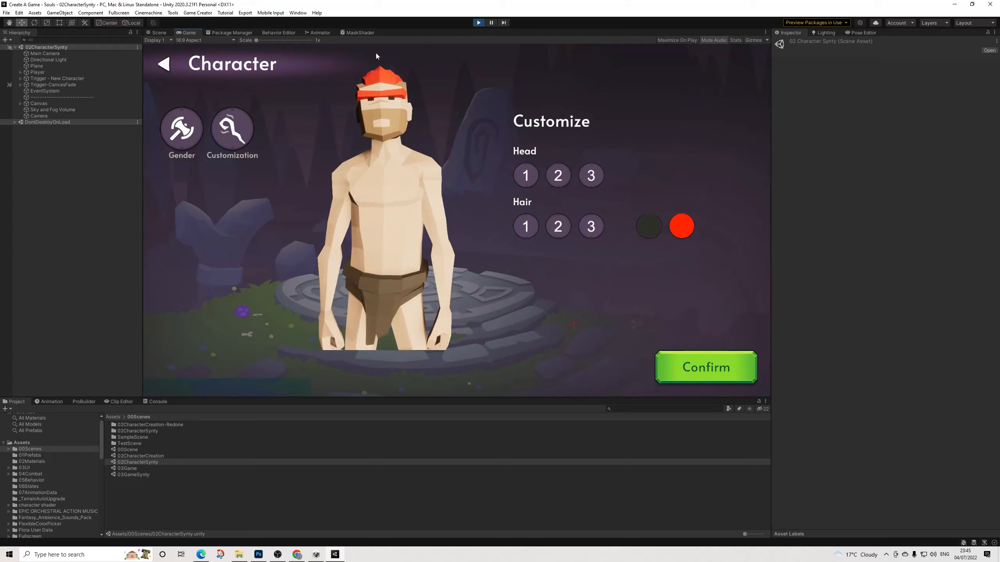
left_click(699, 367)
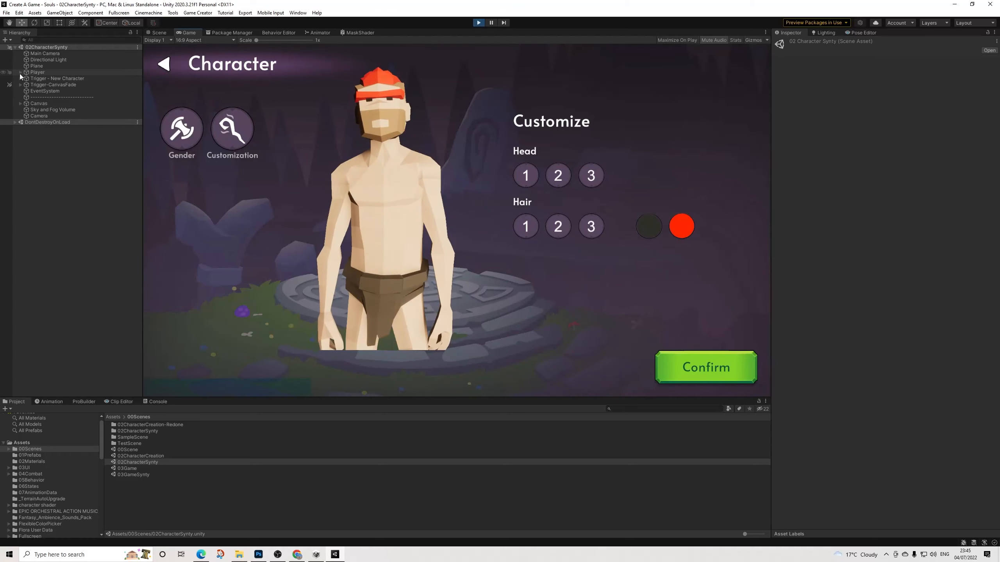
Step: Set the On Click function of Button_Select under Canvas to Actions.Execute
left_click(20, 103)
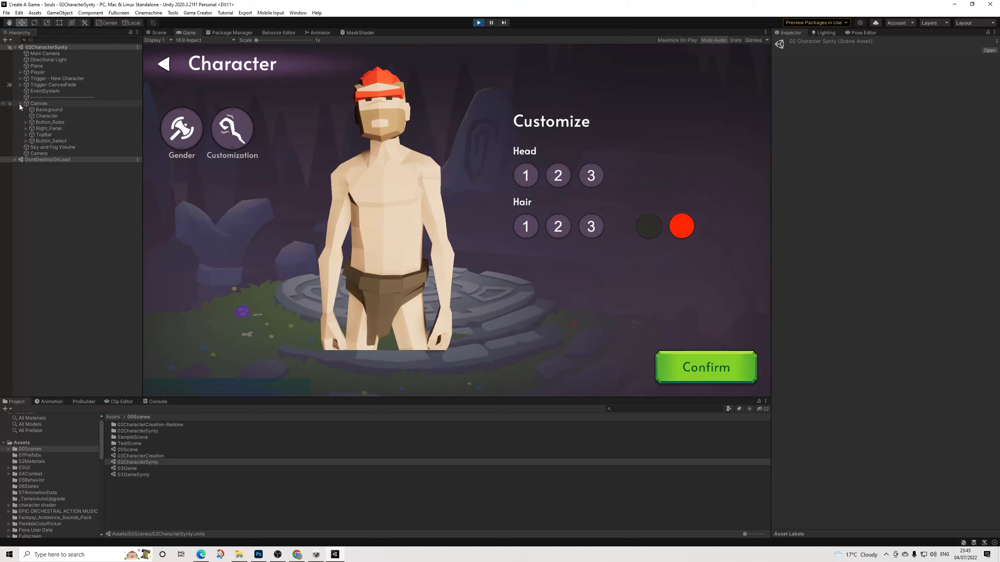
left_click(34, 141)
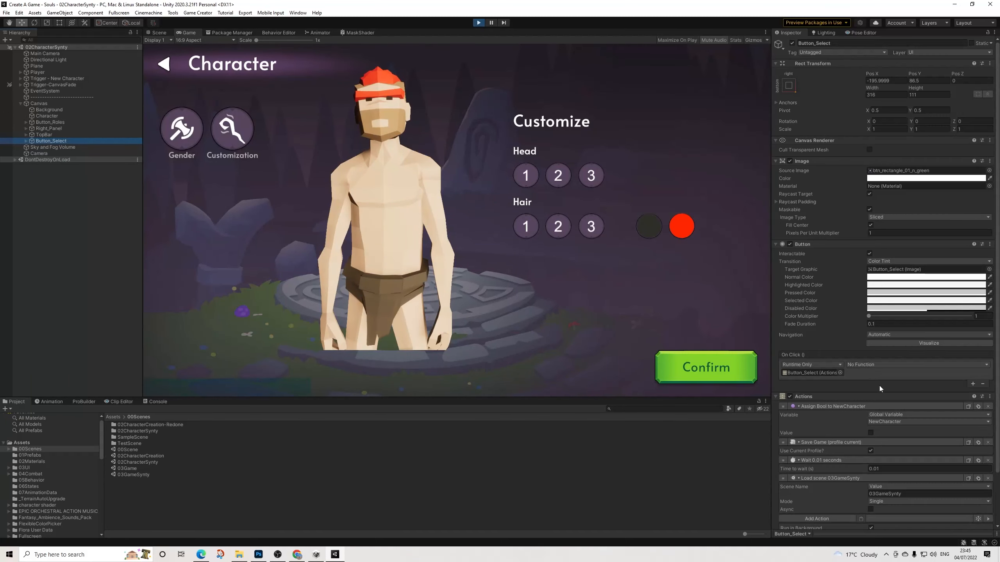
left_click(858, 367)
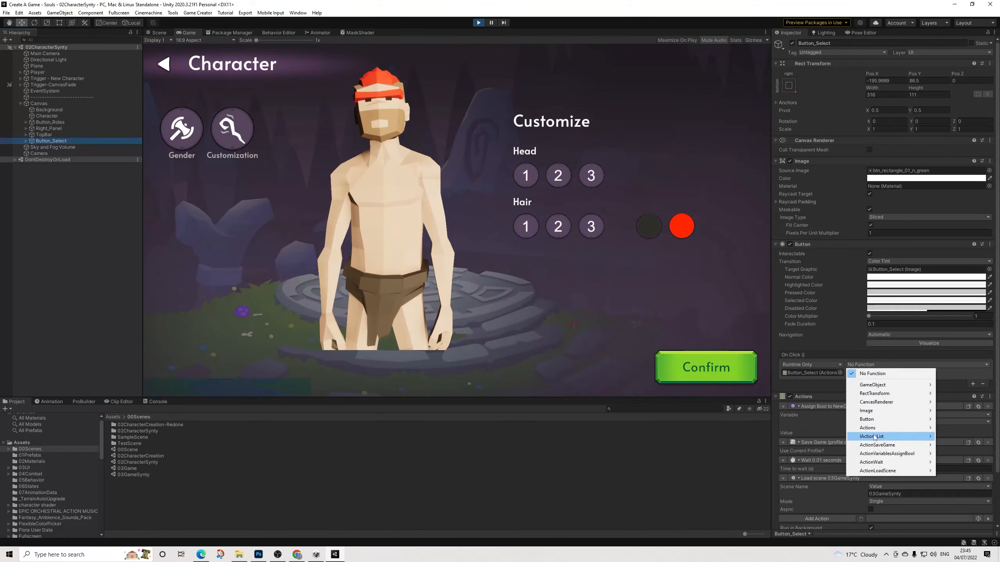
mouse_move(867, 429)
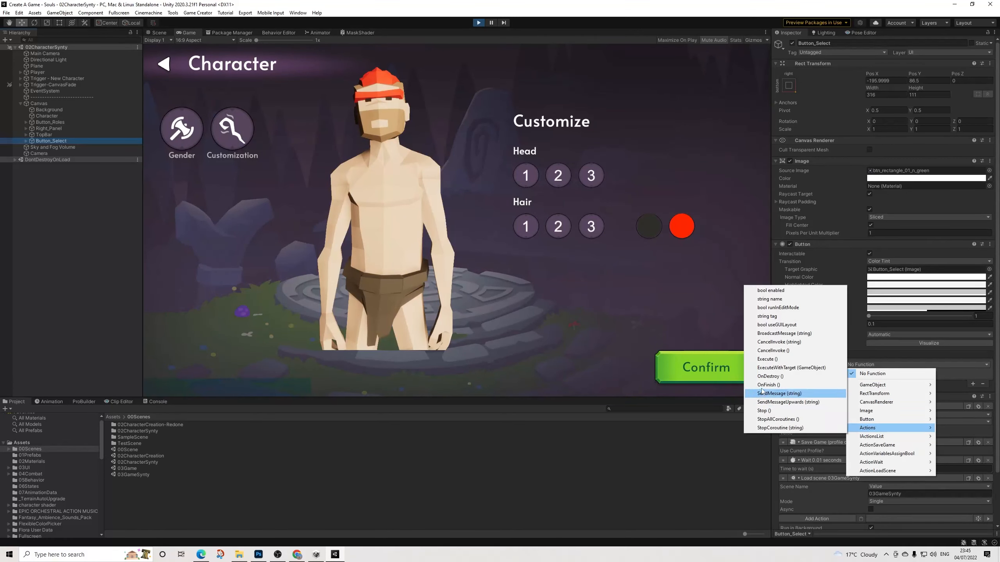
left_click(767, 360)
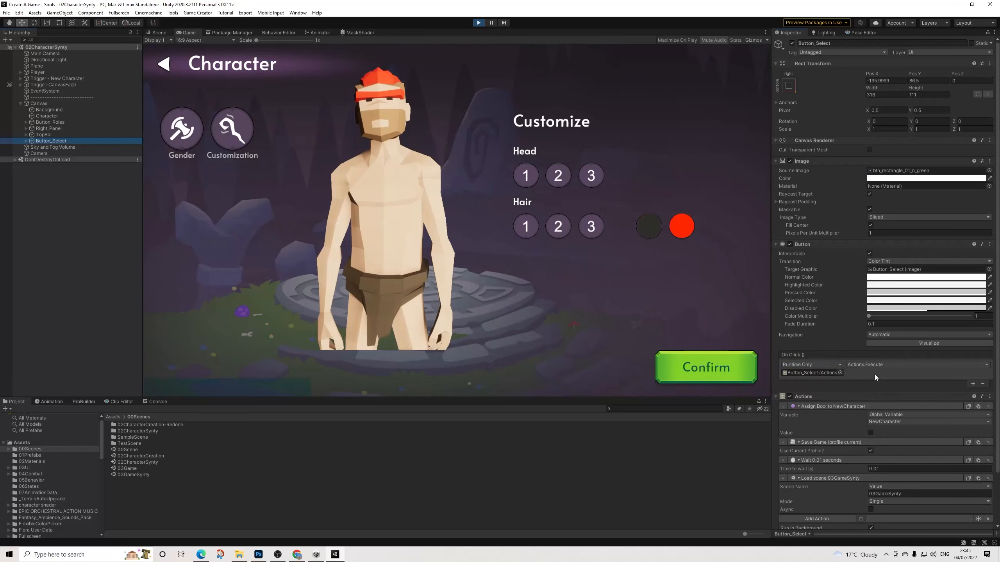
Step: Confirm the character to load the game scene, walk the player around to inspect its meshes and hair color, and stop play mode
left_click(710, 372)
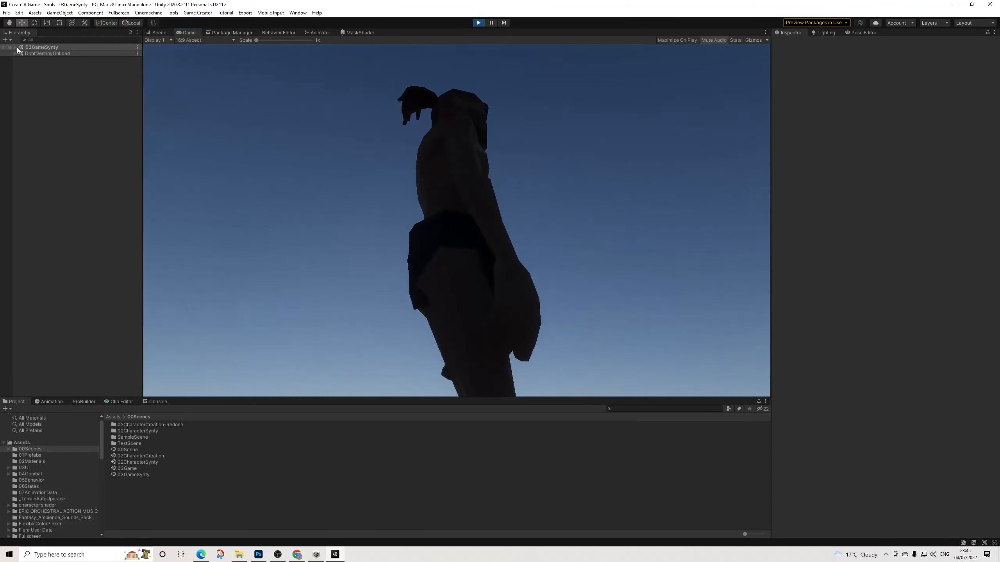
left_click(15, 47)
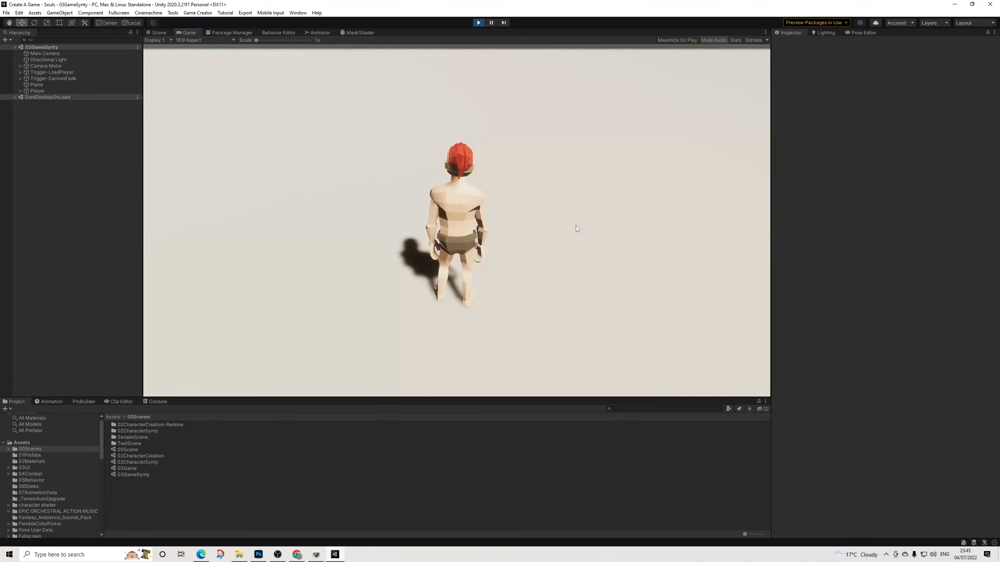
key("s")
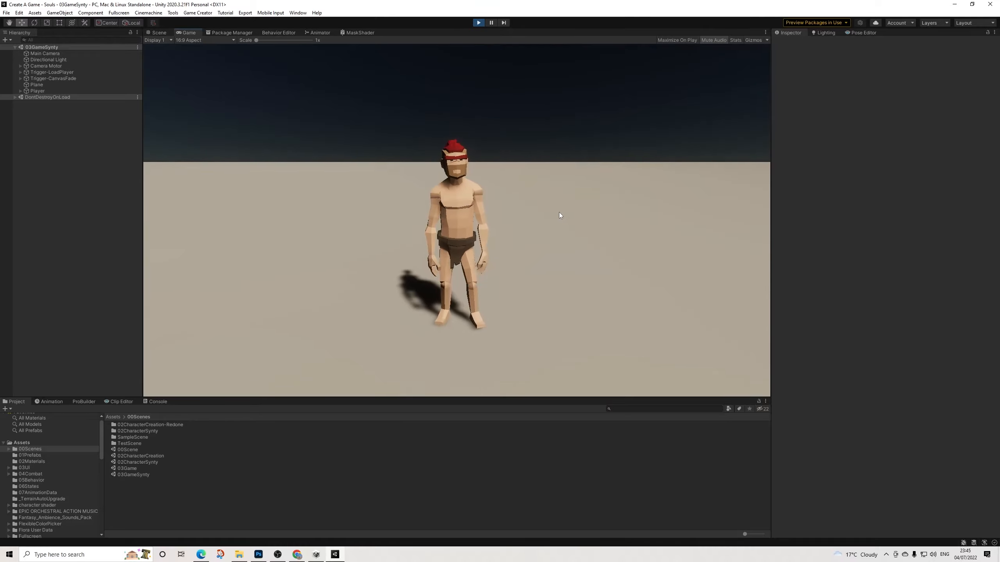
key("s")
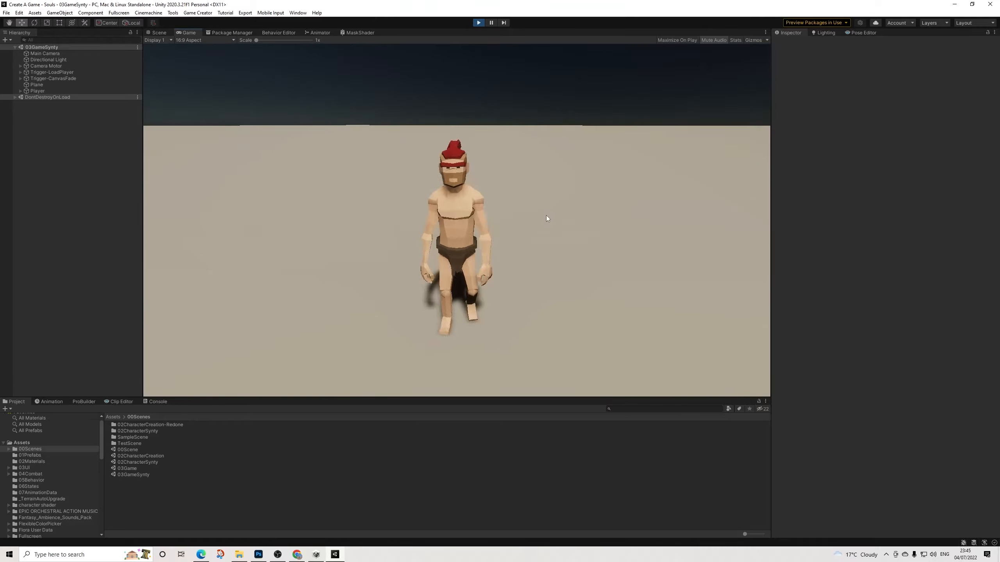
key("s")
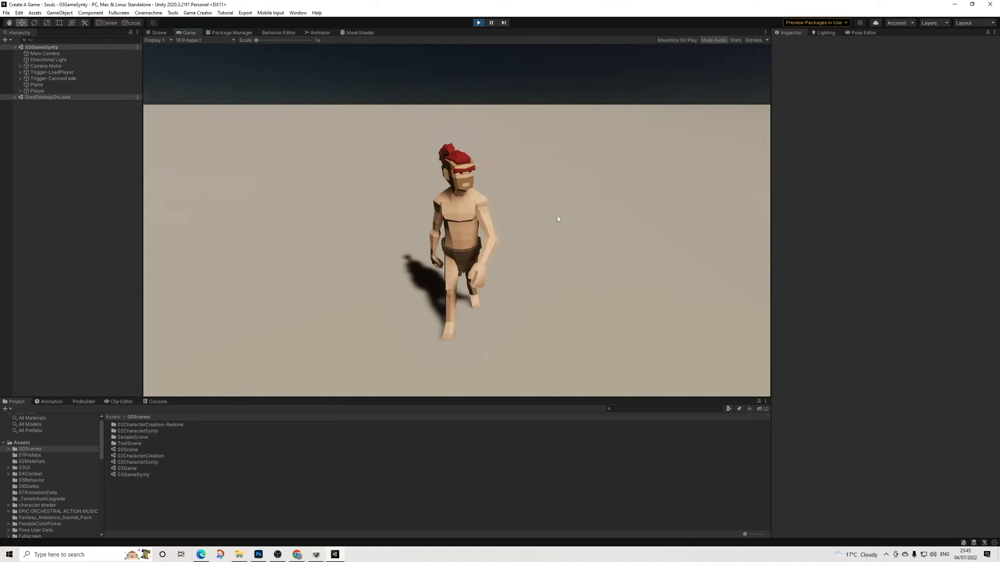
key("s")
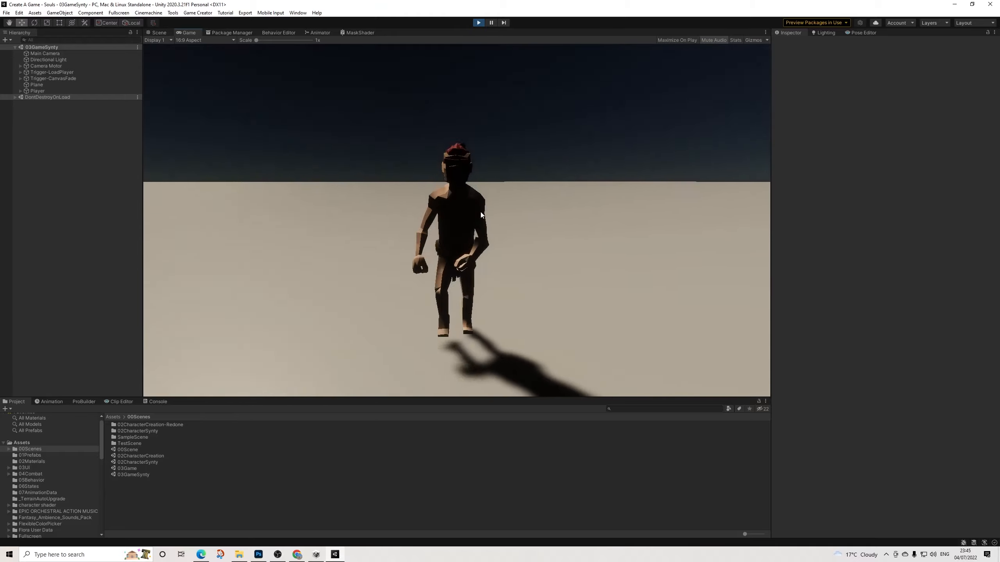
key("w")
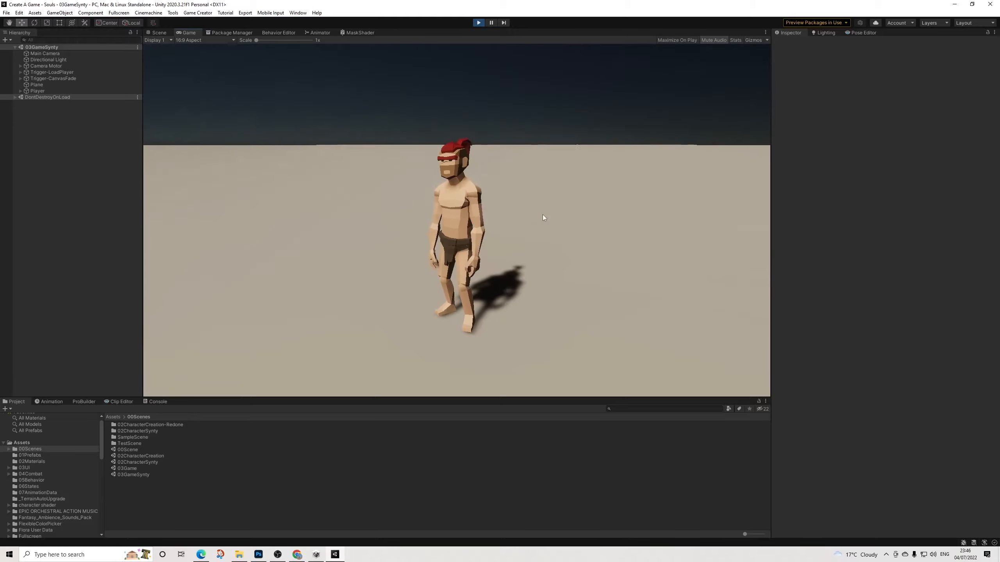
key("a")
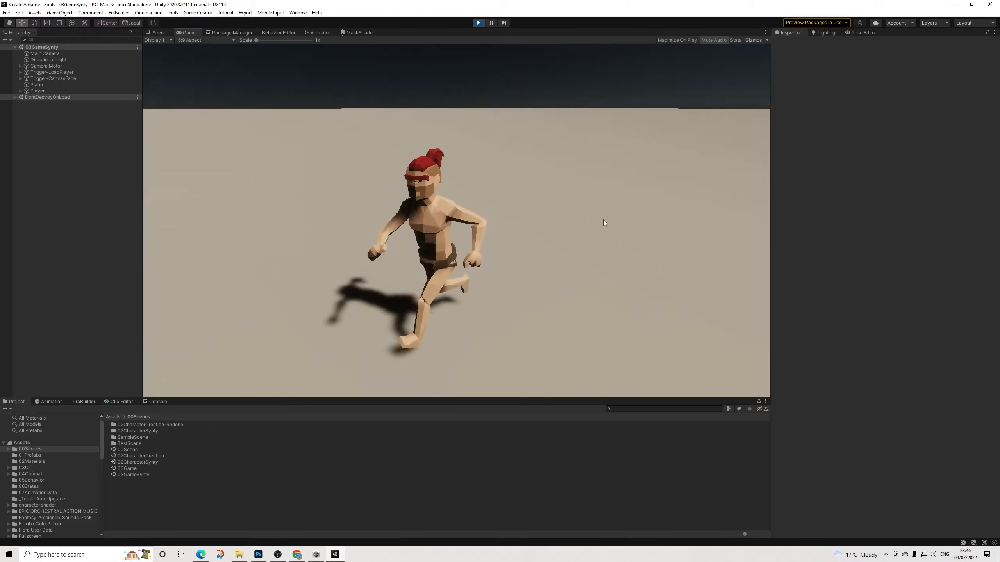
key("w")
key("d")
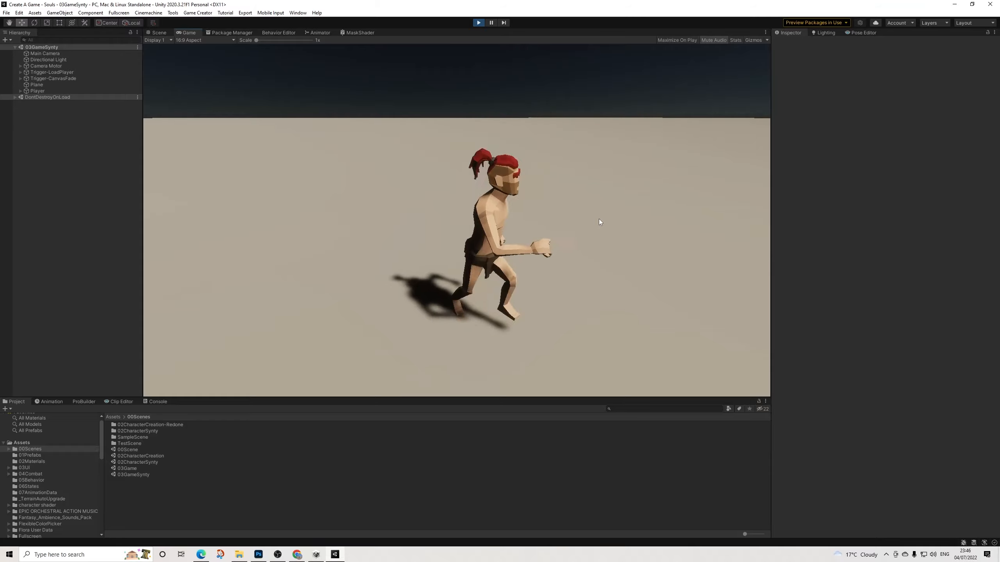
key("s")
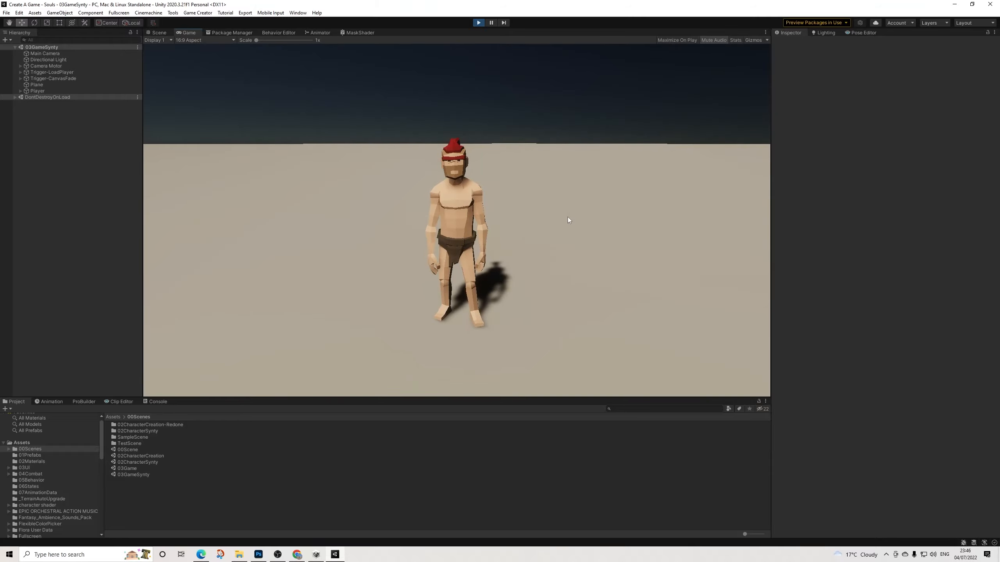
key("w")
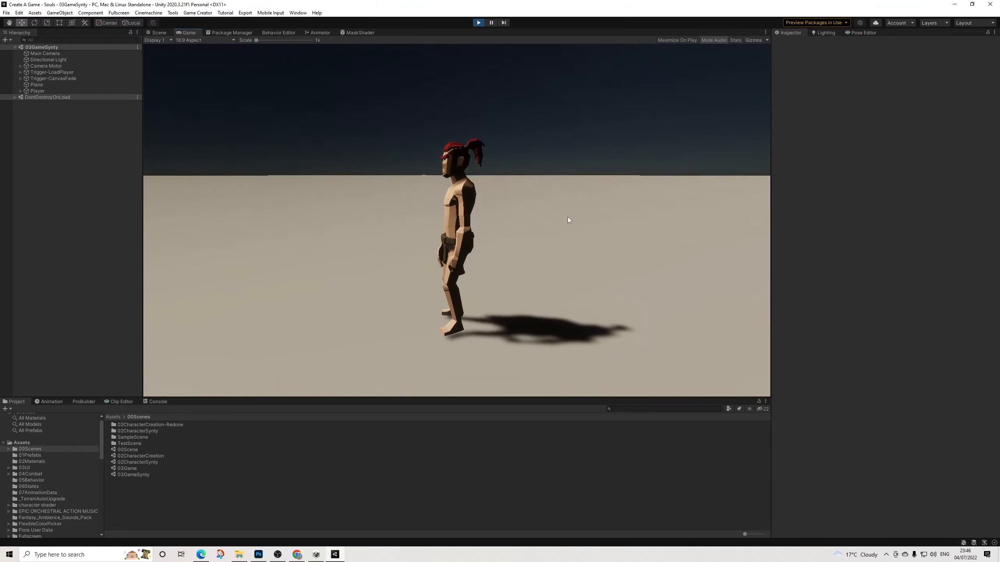
key("w")
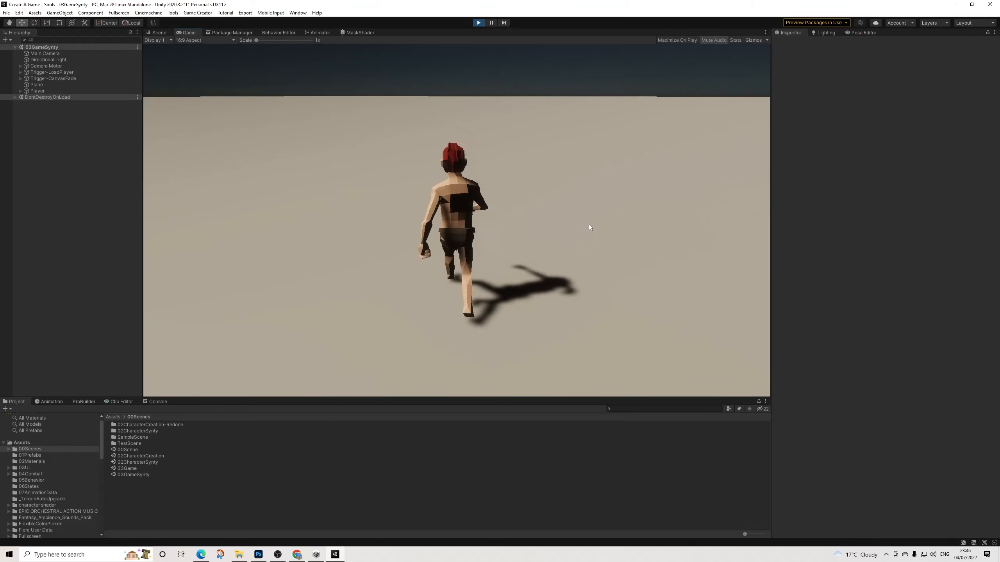
key("s")
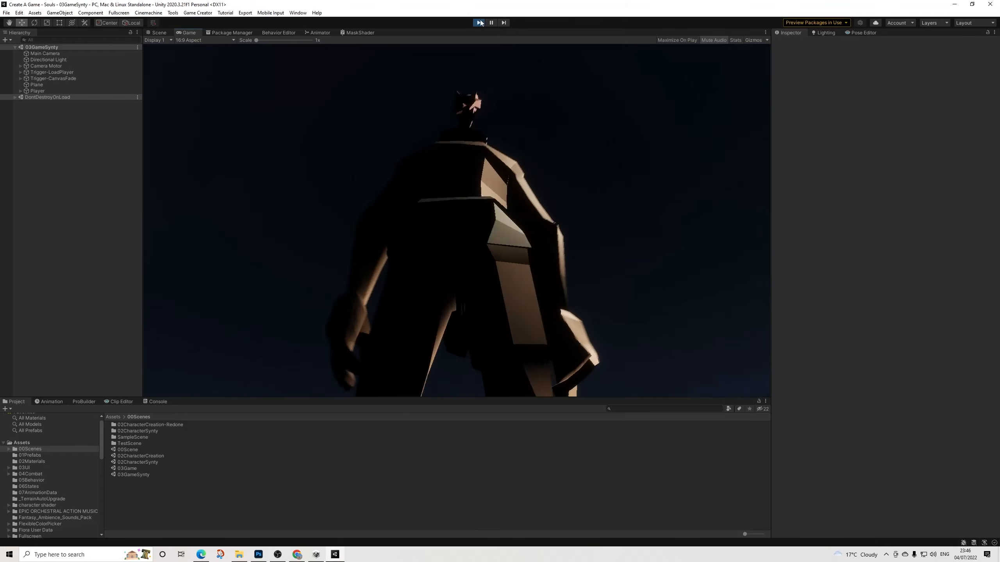
left_click(478, 22)
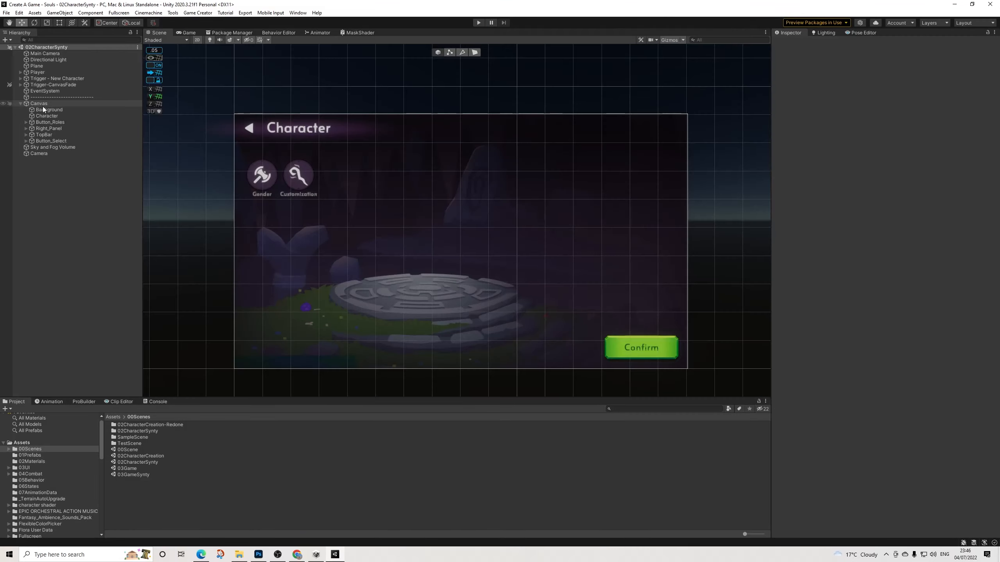
Step: Open the 03GameSynty scene and review the skin-mesh actions run by Trigger-LoadPlayer
left_click(52, 79)
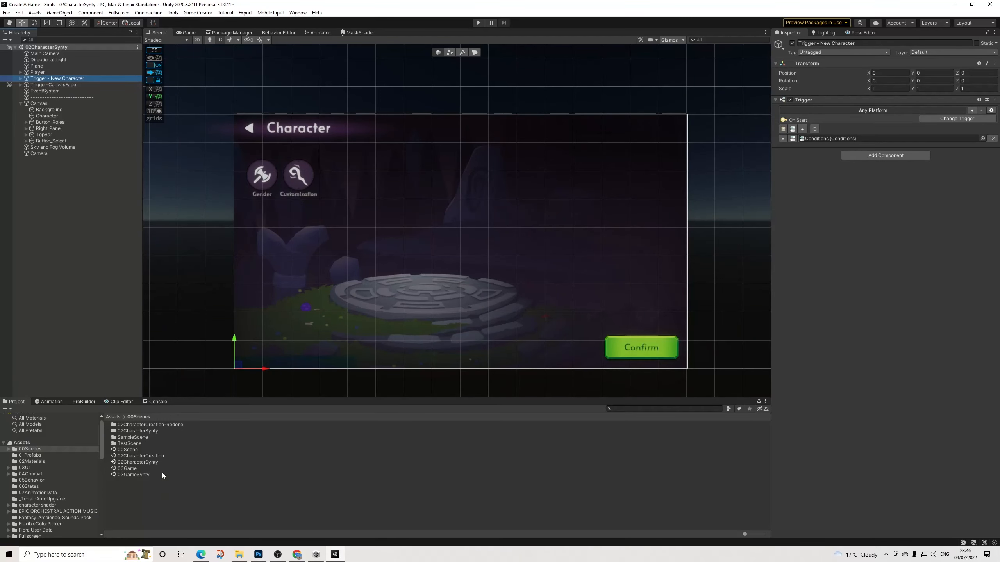
double_click(147, 474)
left_click(50, 74)
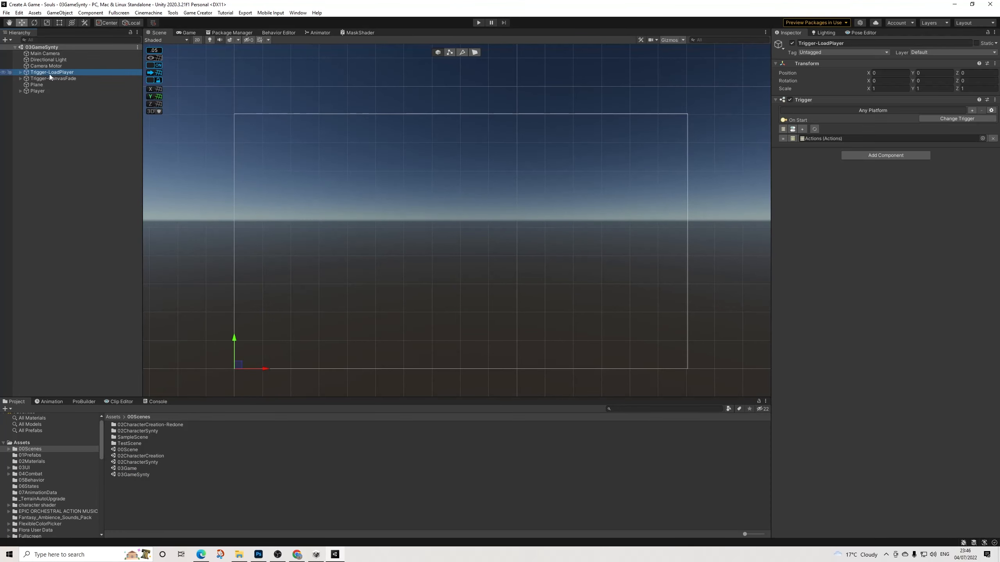
left_click(833, 140)
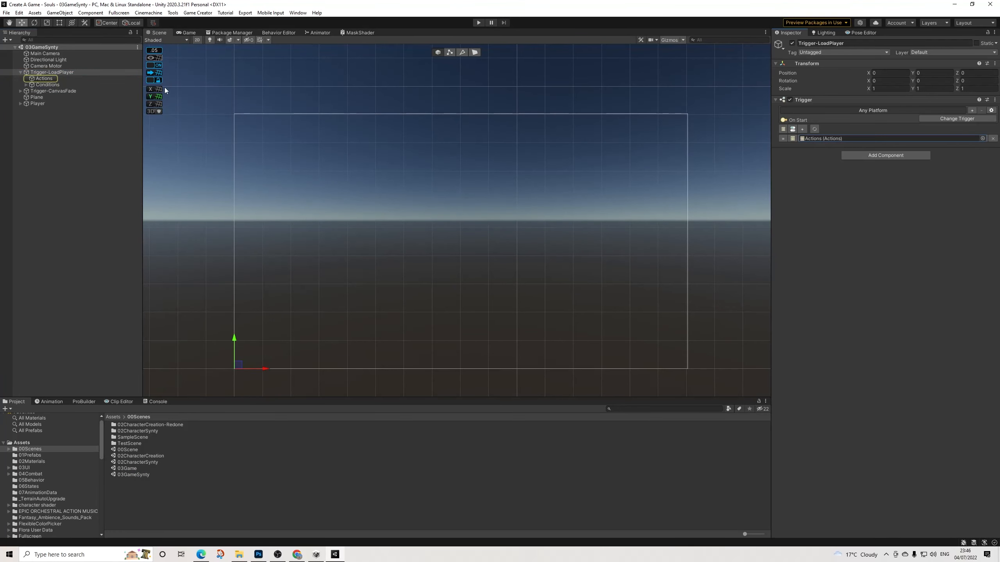
left_click(48, 79)
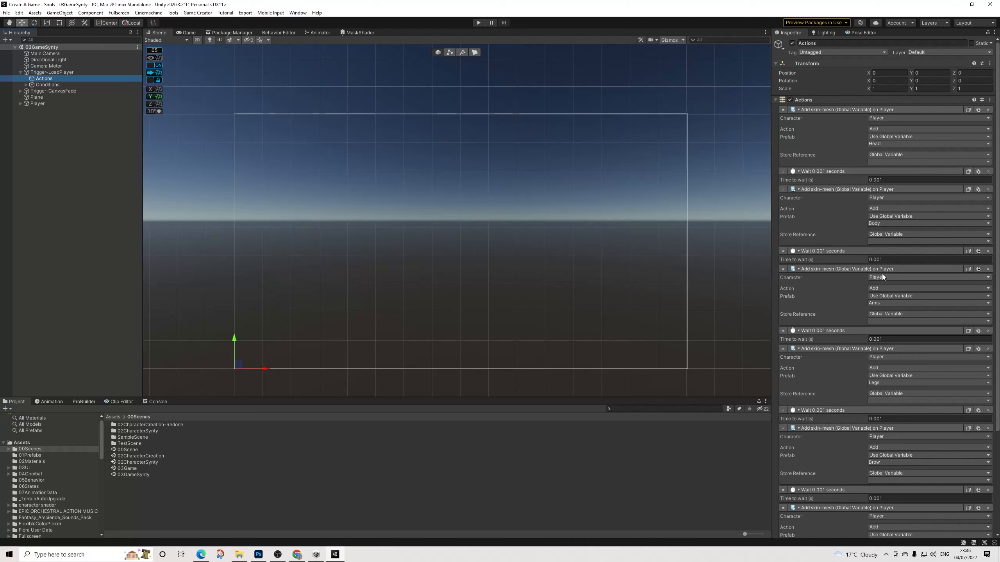
Step: Open the 02CharacterSynty scene and expand the Canvas hierarchy through Right_Panel to the MalePanel and FemalePanel inside CustomizationPanel
scroll(890, 283, "down", 3)
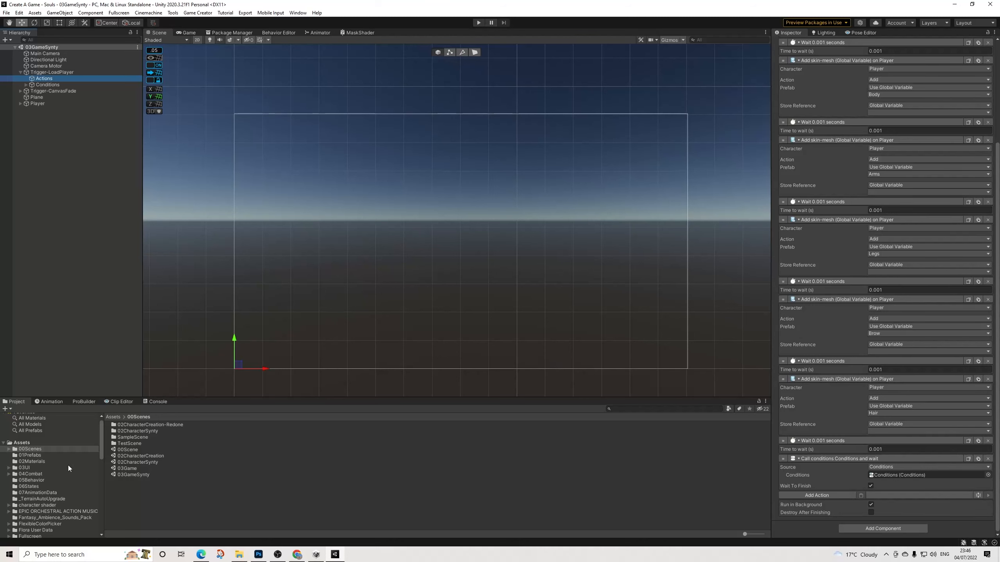
double_click(139, 463)
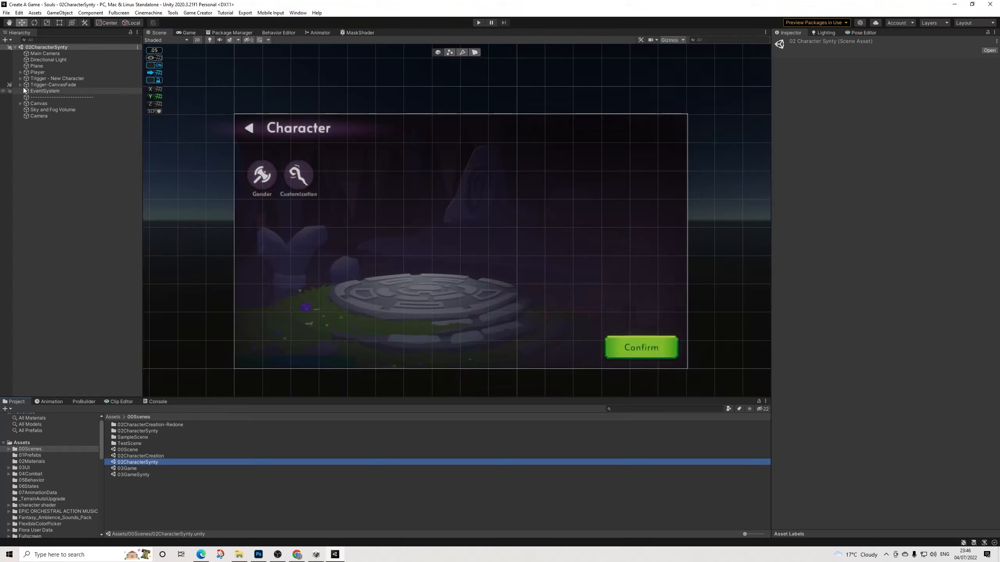
left_click(20, 103)
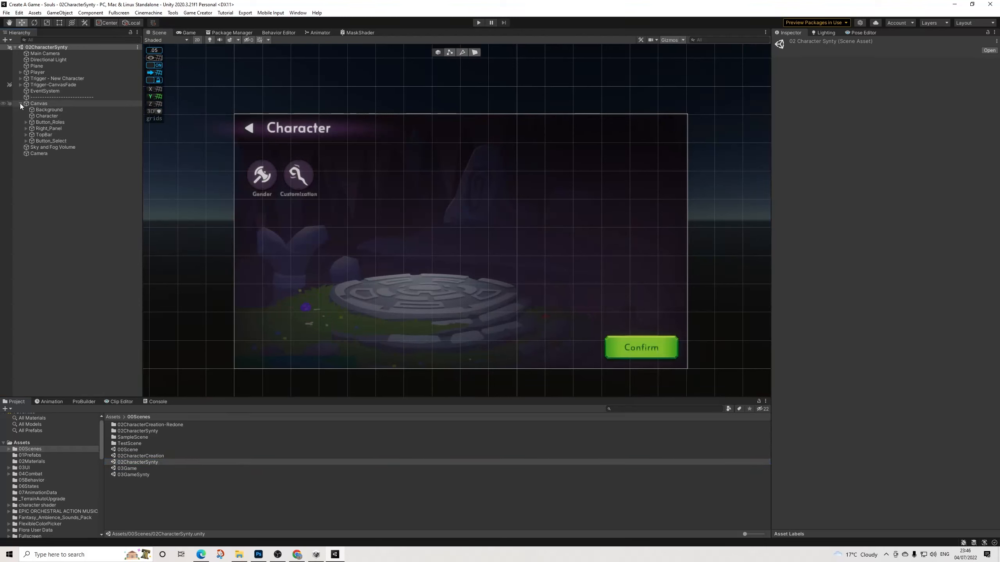
left_click(28, 129)
left_click(27, 129)
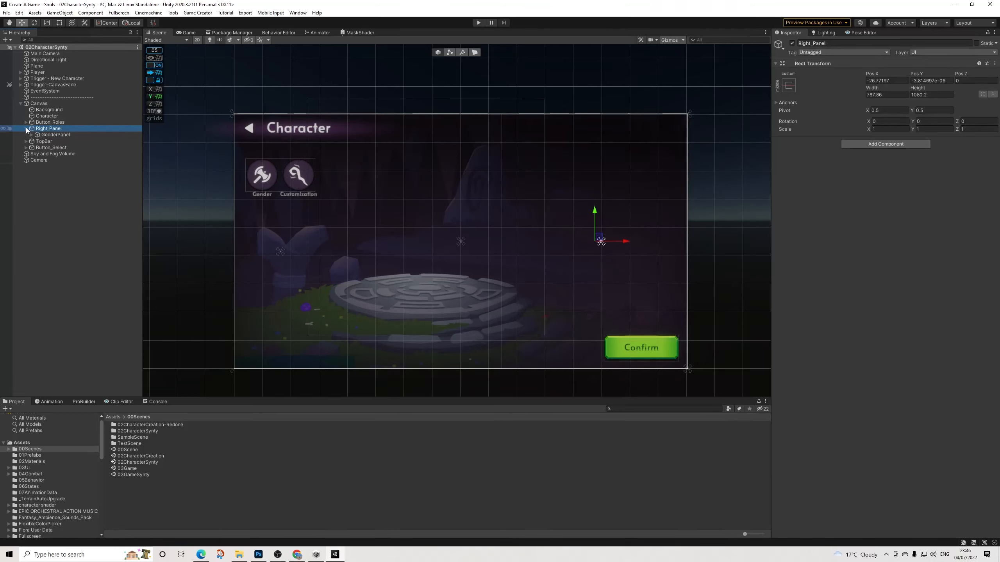
left_click(32, 135)
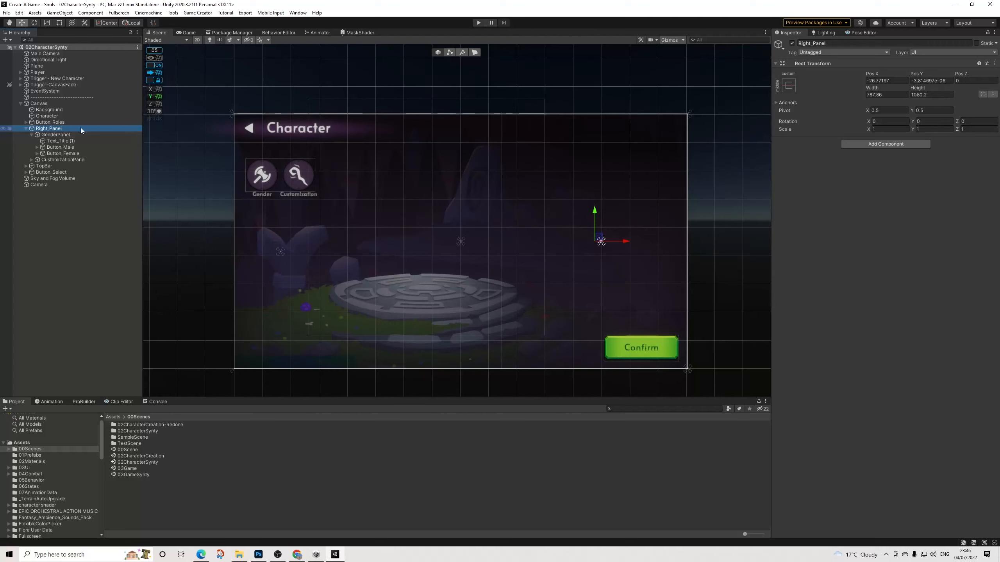
left_click(57, 135)
left_click(47, 159)
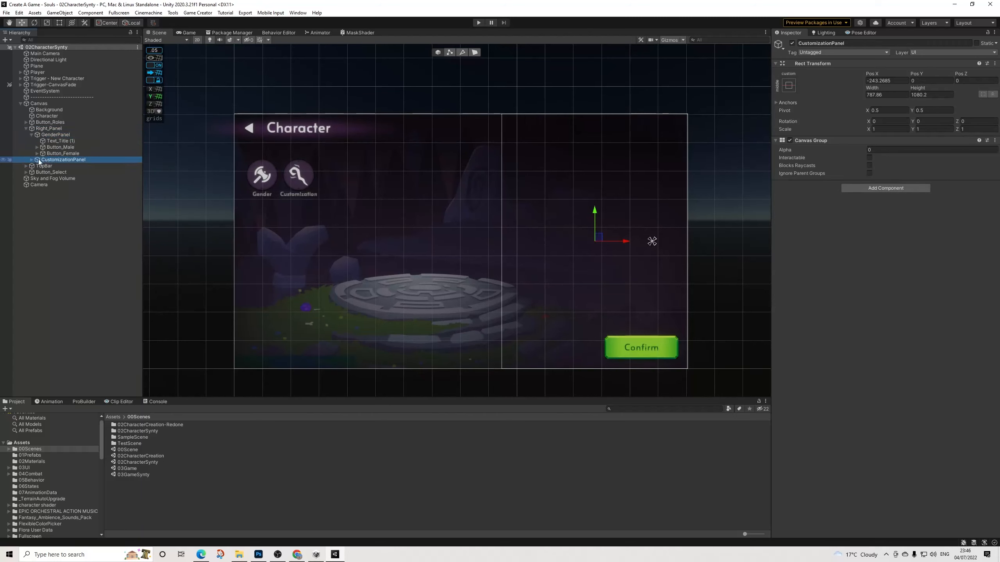
left_click(32, 159)
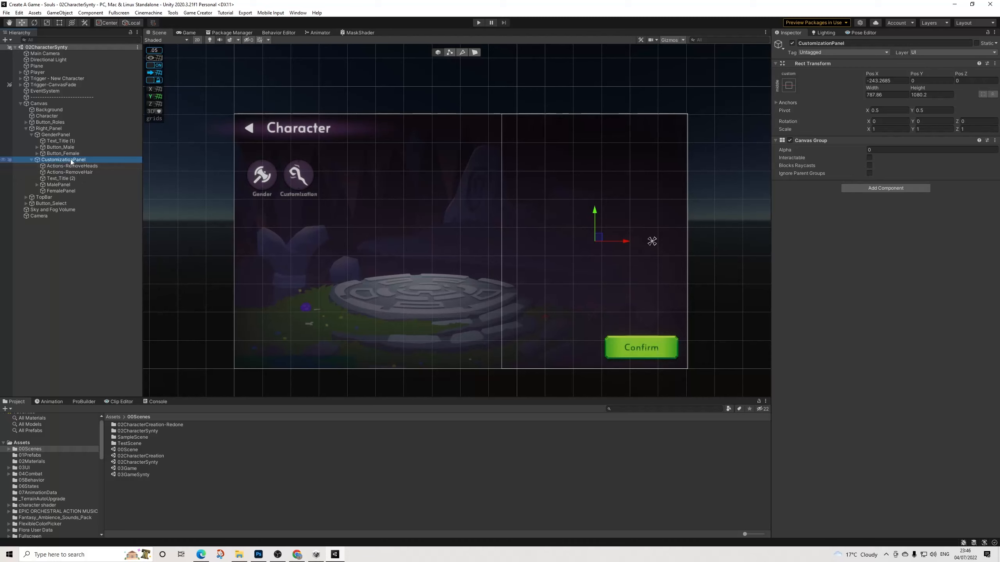
left_click(61, 185)
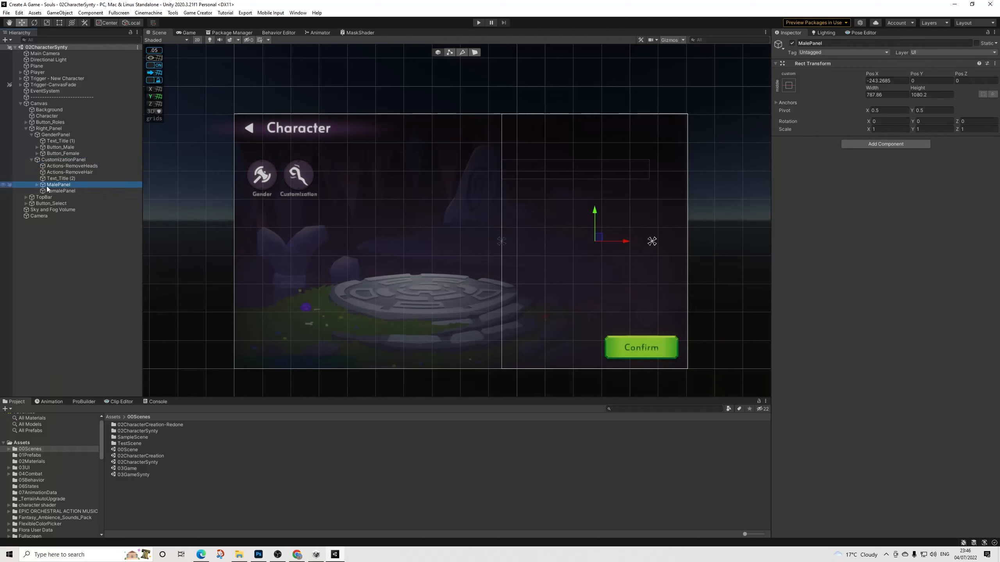
Step: Set the Canvas Group alpha of CustomizationPanel to 1
left_click(63, 159)
left_click(882, 151)
type("1")
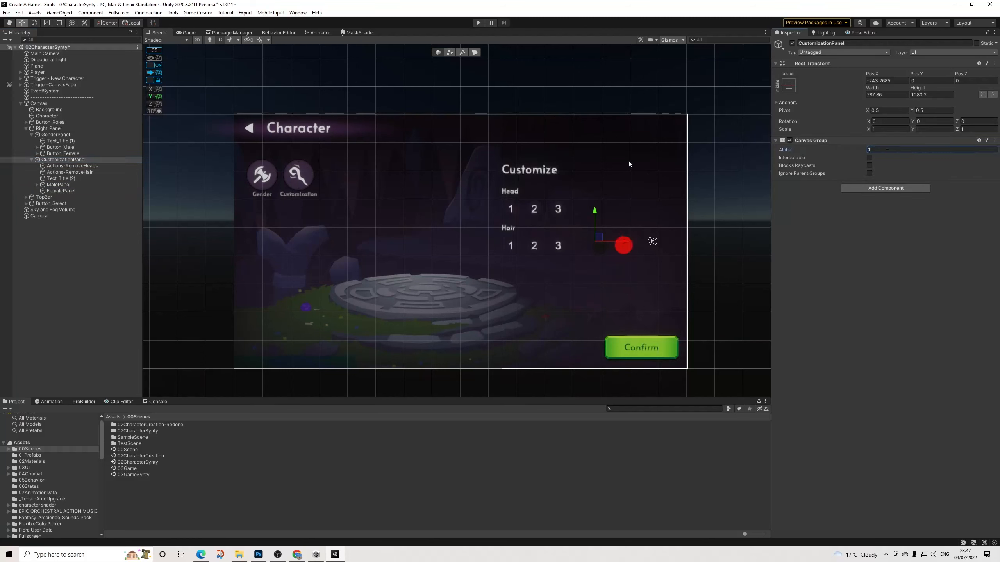
Step: Duplicate all titles and buttons of MalePanel, move the copies into FemalePanel, and deactivate MalePanel
left_click(38, 185)
left_click(66, 191)
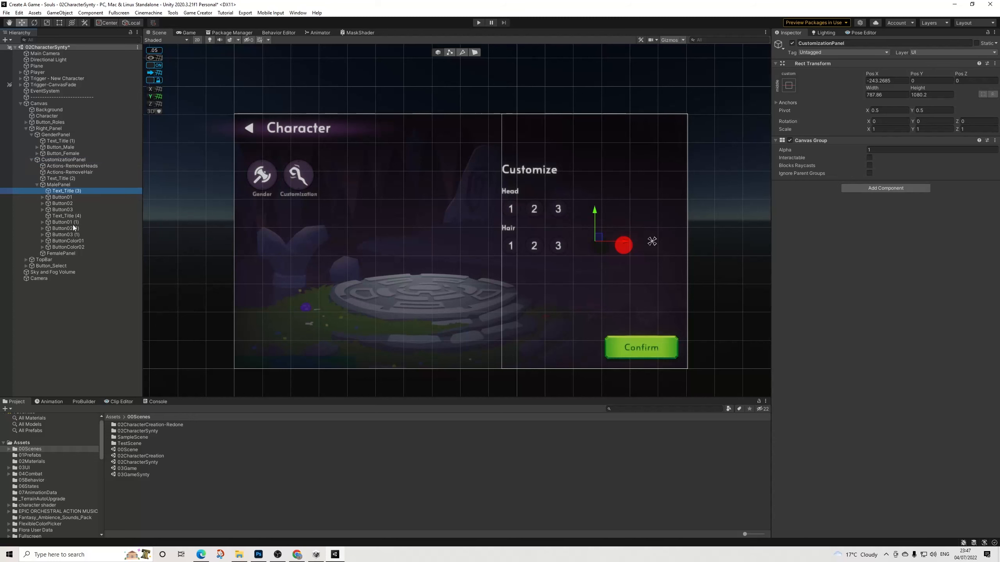
left_click(67, 247, "shift")
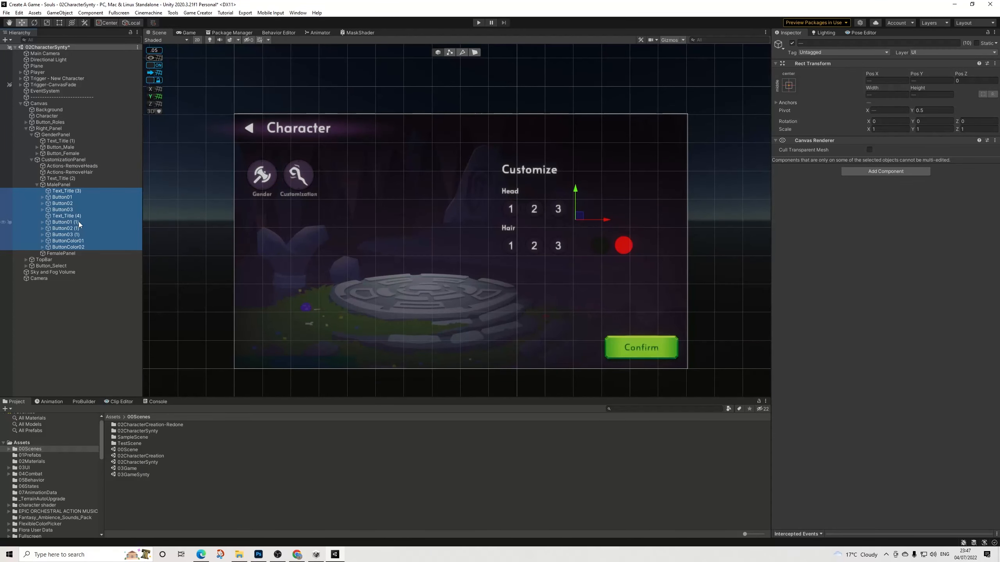
key("ctrl+d")
left_click_drag(69, 261, 68, 318)
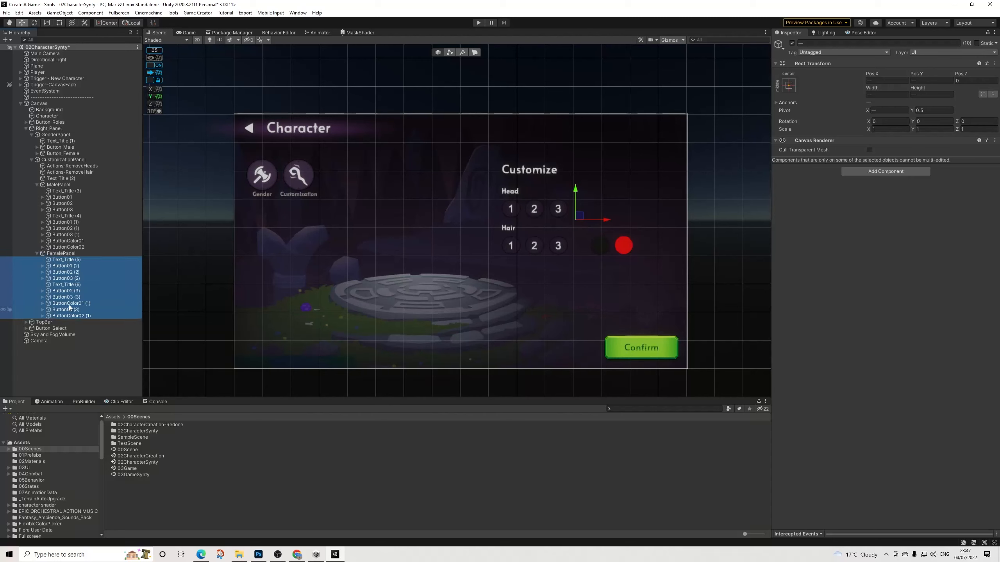
left_click(58, 184)
left_click(791, 43)
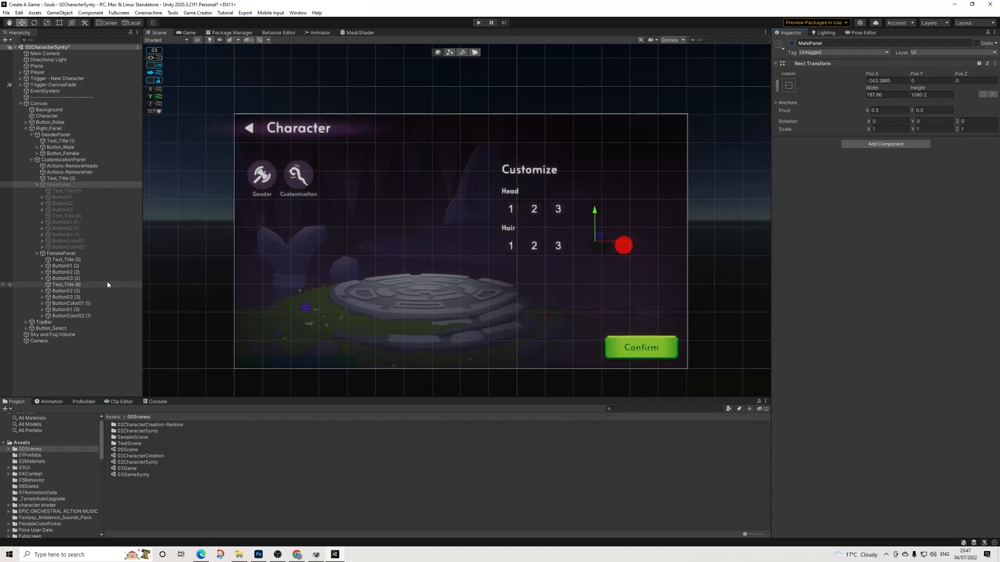
Step: Review the head skin-mesh and variable actions of Button01 (2) under FemalePanel
left_click(71, 265)
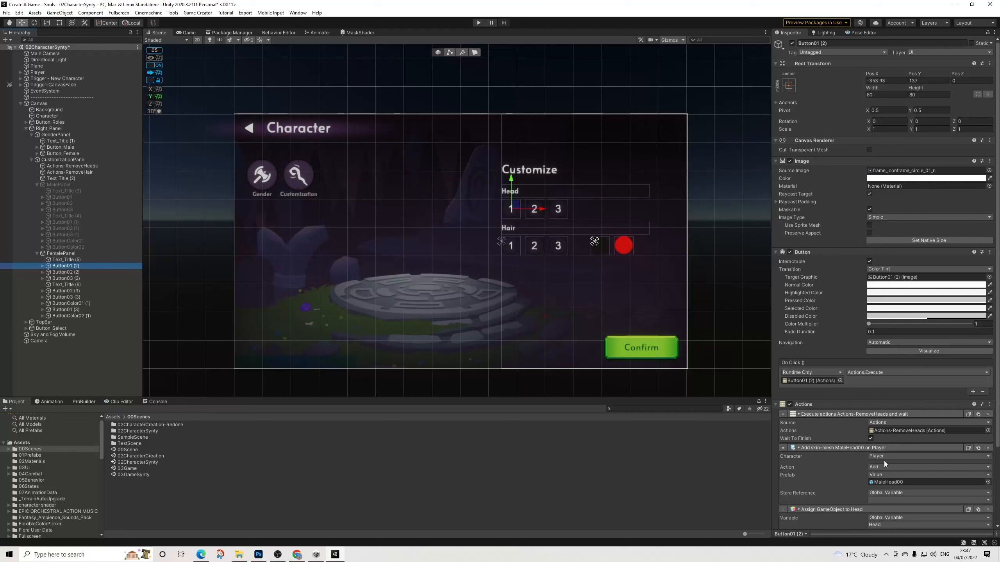
scroll(894, 473, "down", 3)
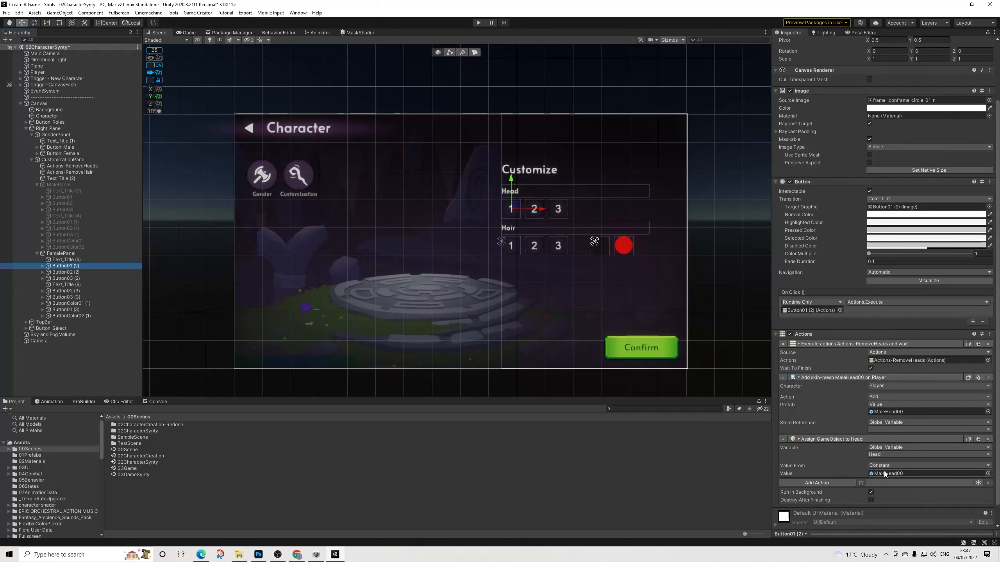